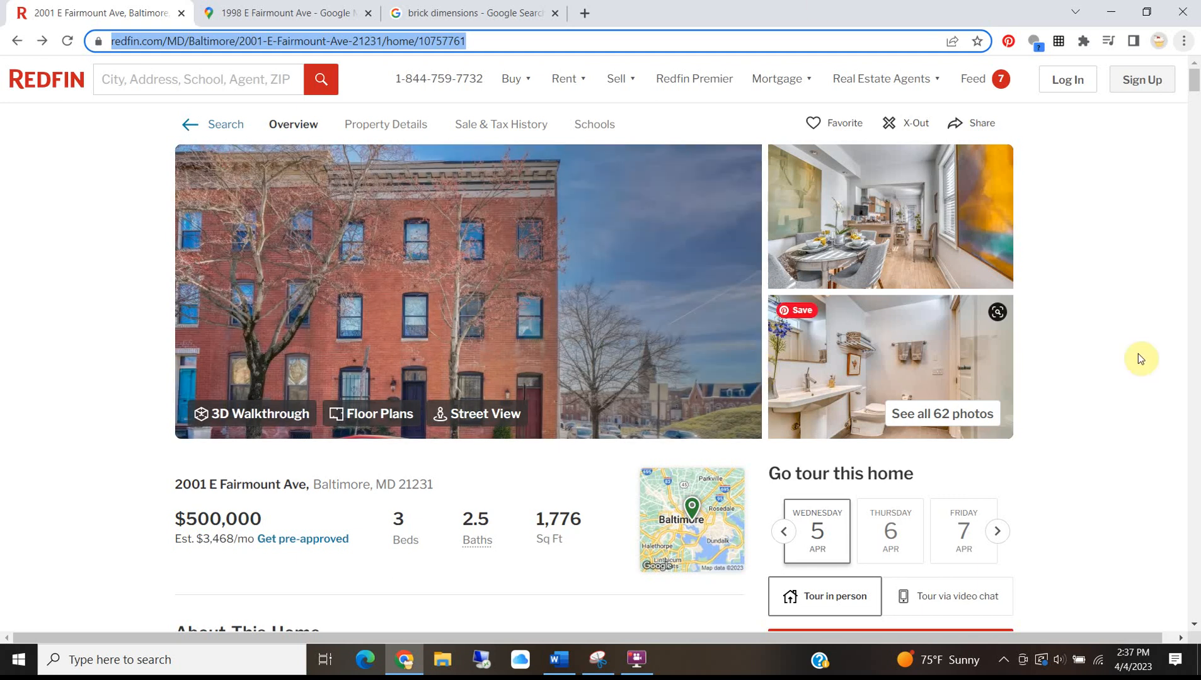
Open the listing's full gallery of 62 photos.
scroll(48, 309, "down", 7)
scroll(49, 300, "up", 5)
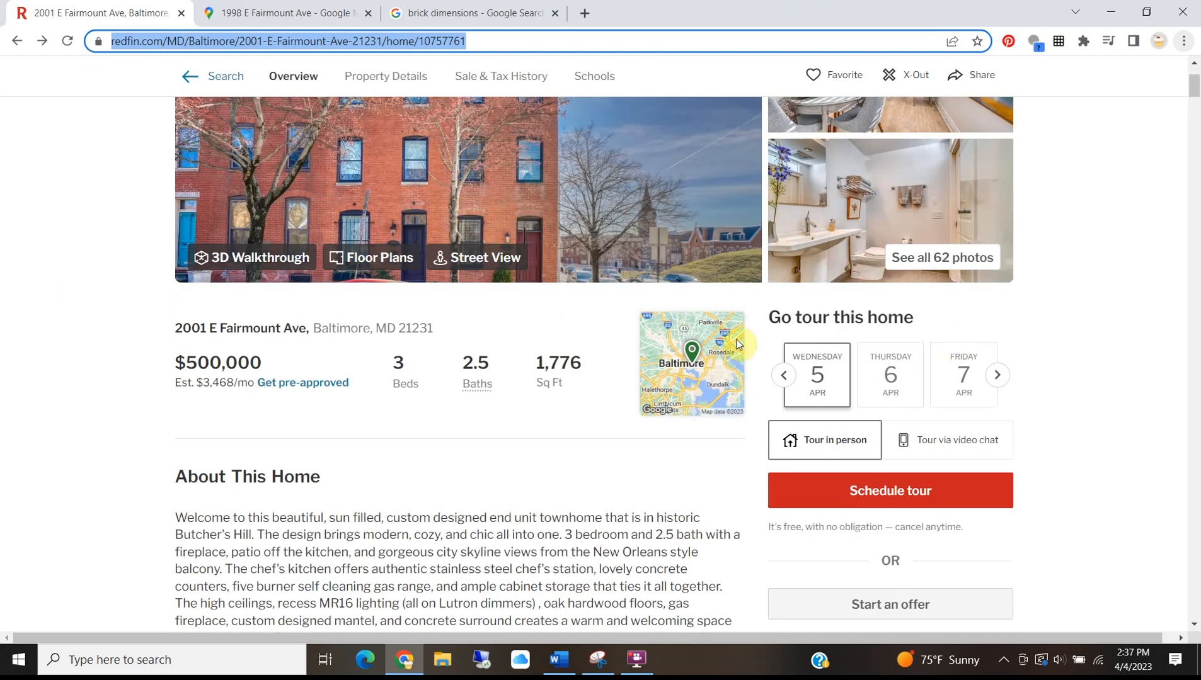
scroll(693, 359, "up", 2)
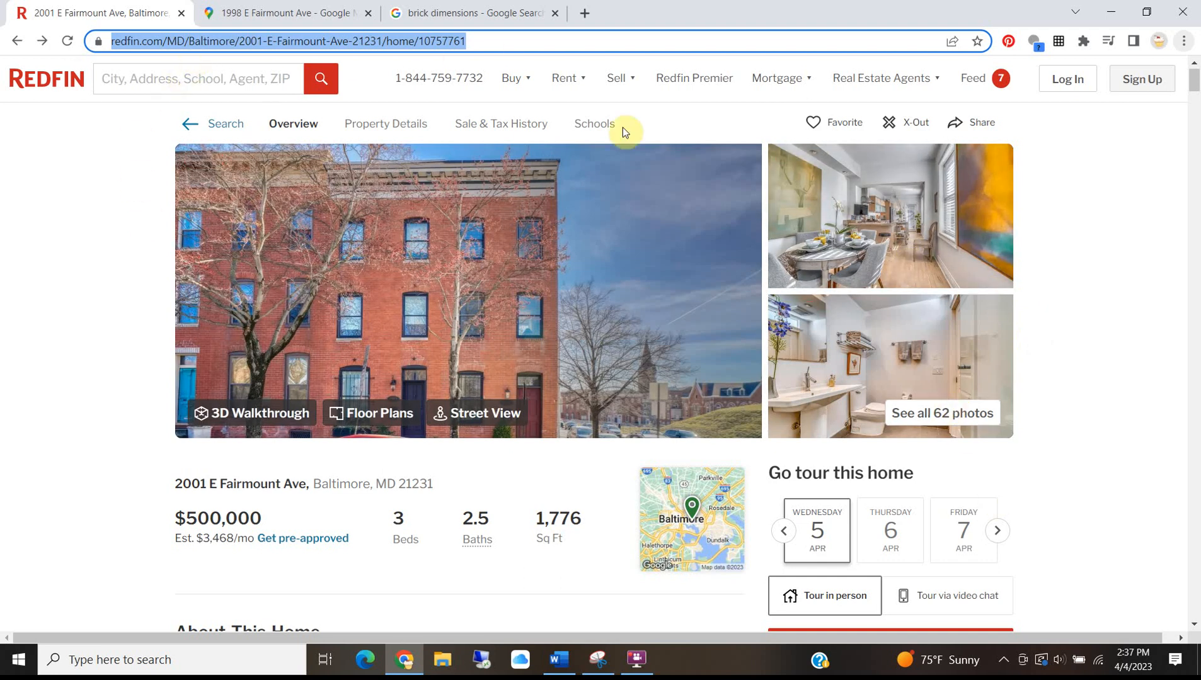
left_click(933, 416)
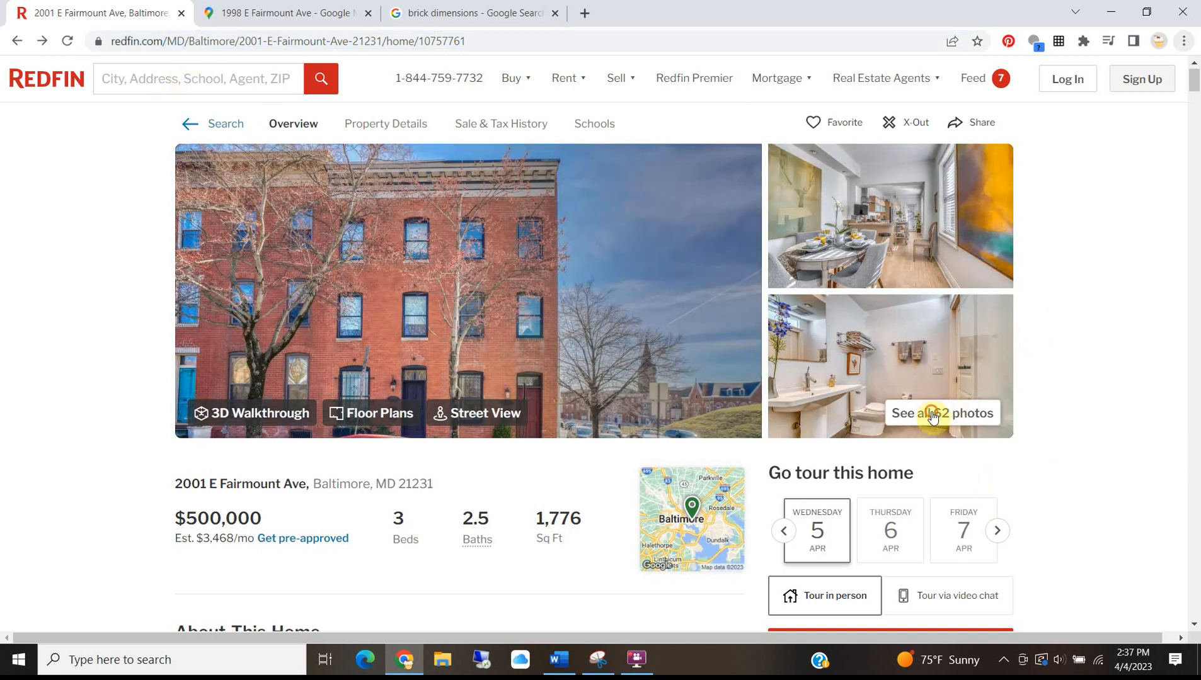
Step through eight photos, close the gallery and launch the 3D Walkthrough.
left_click(1122, 352)
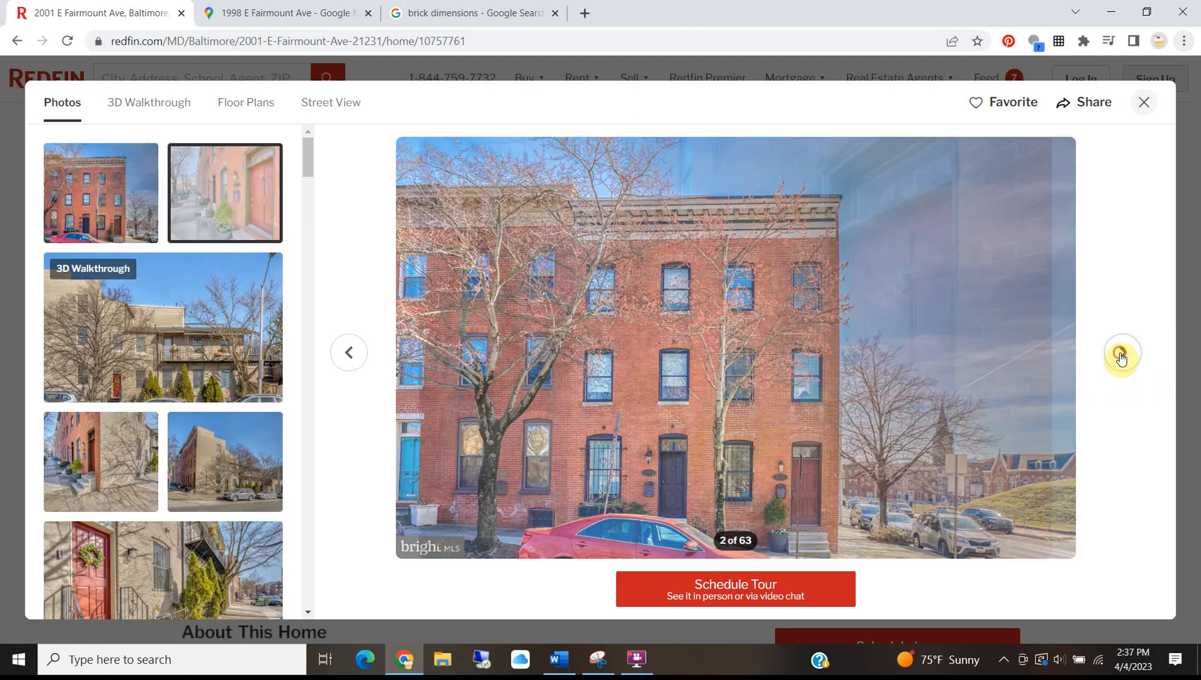
left_click(1121, 352)
left_click(1121, 353)
left_click(1121, 354)
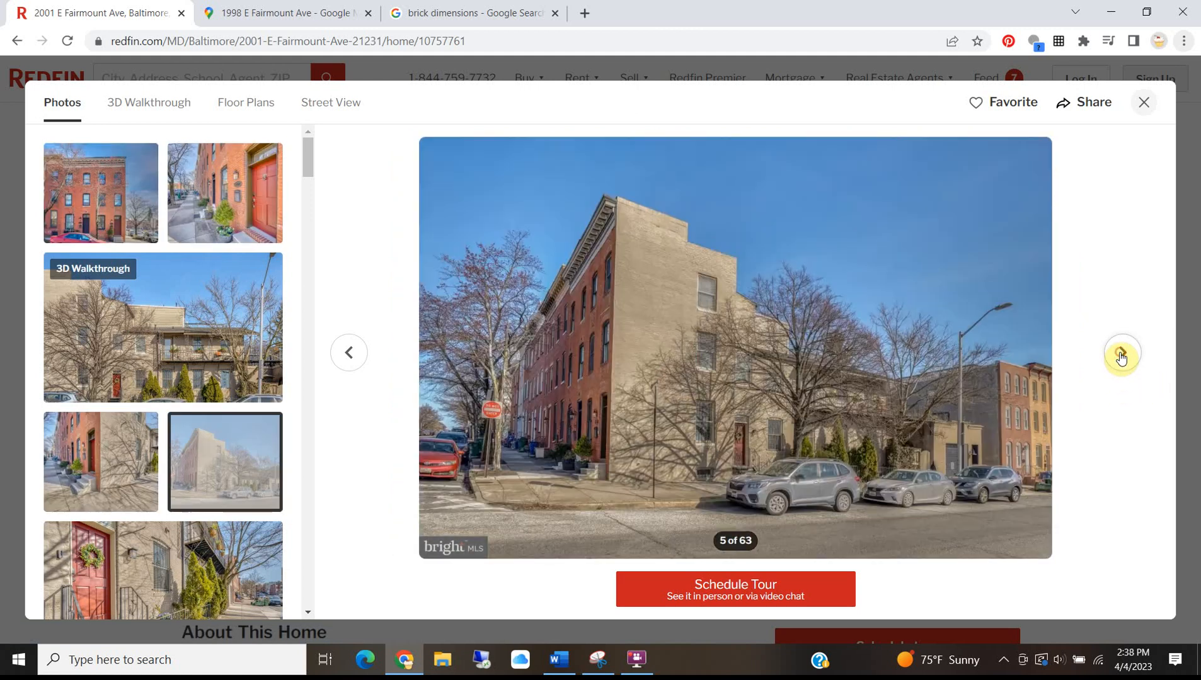
left_click(1121, 354)
left_click(1121, 355)
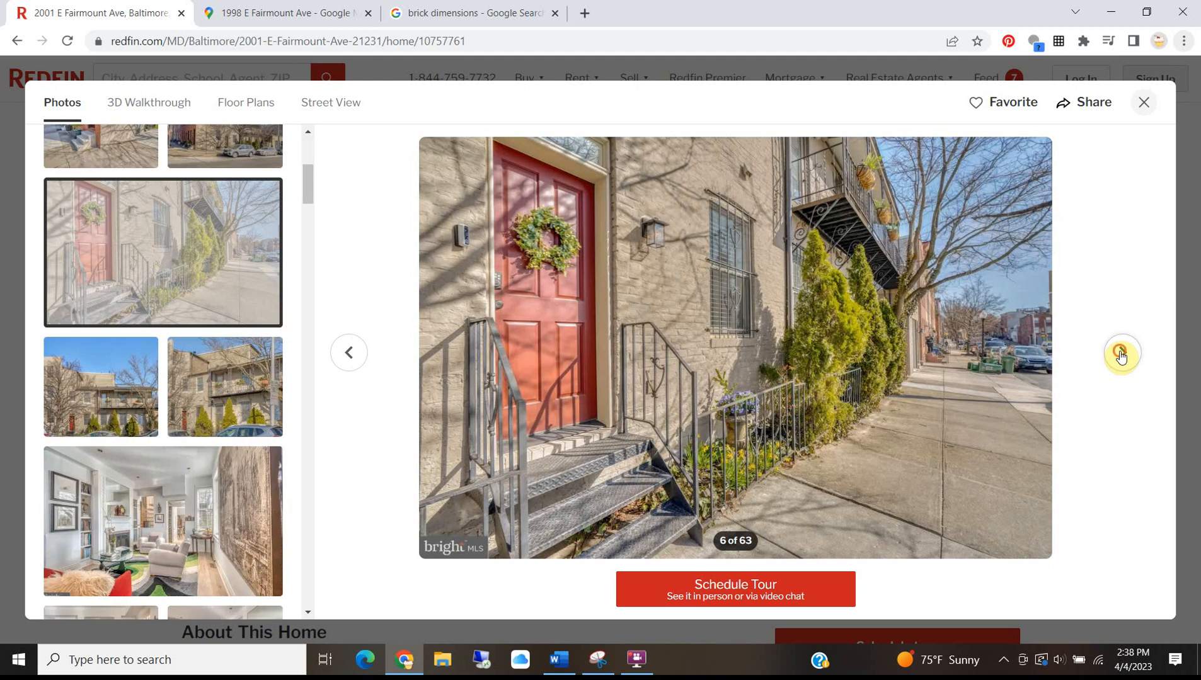
left_click(1121, 355)
left_click(1121, 355)
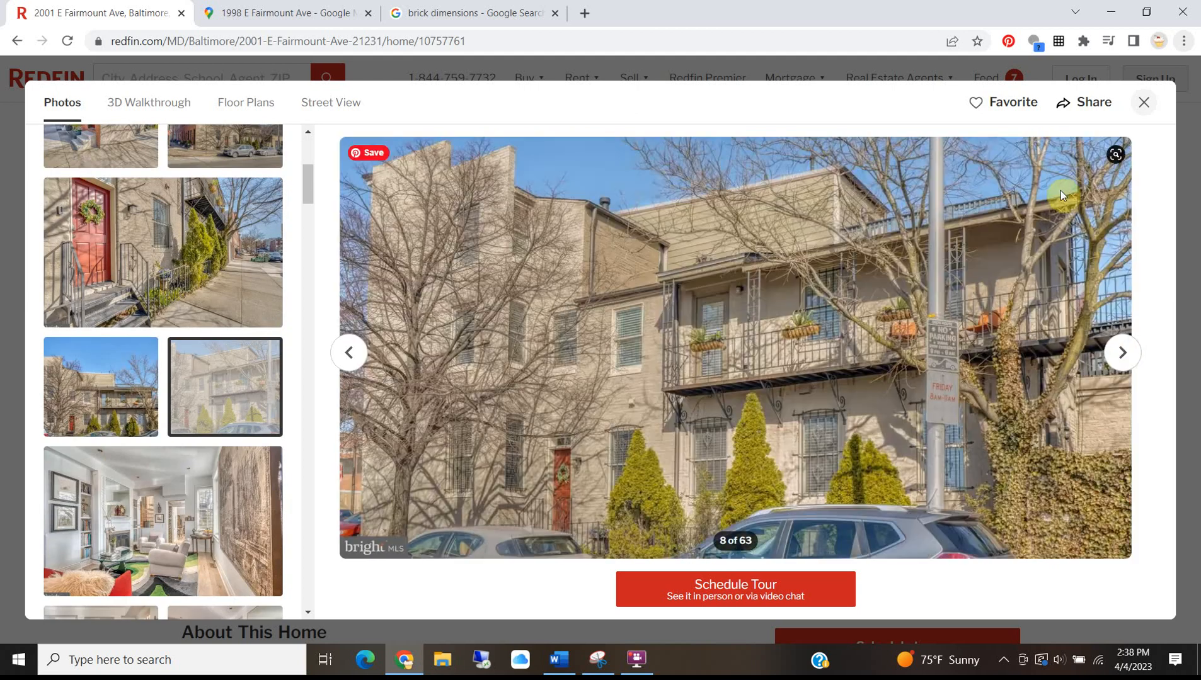
left_click(1145, 104)
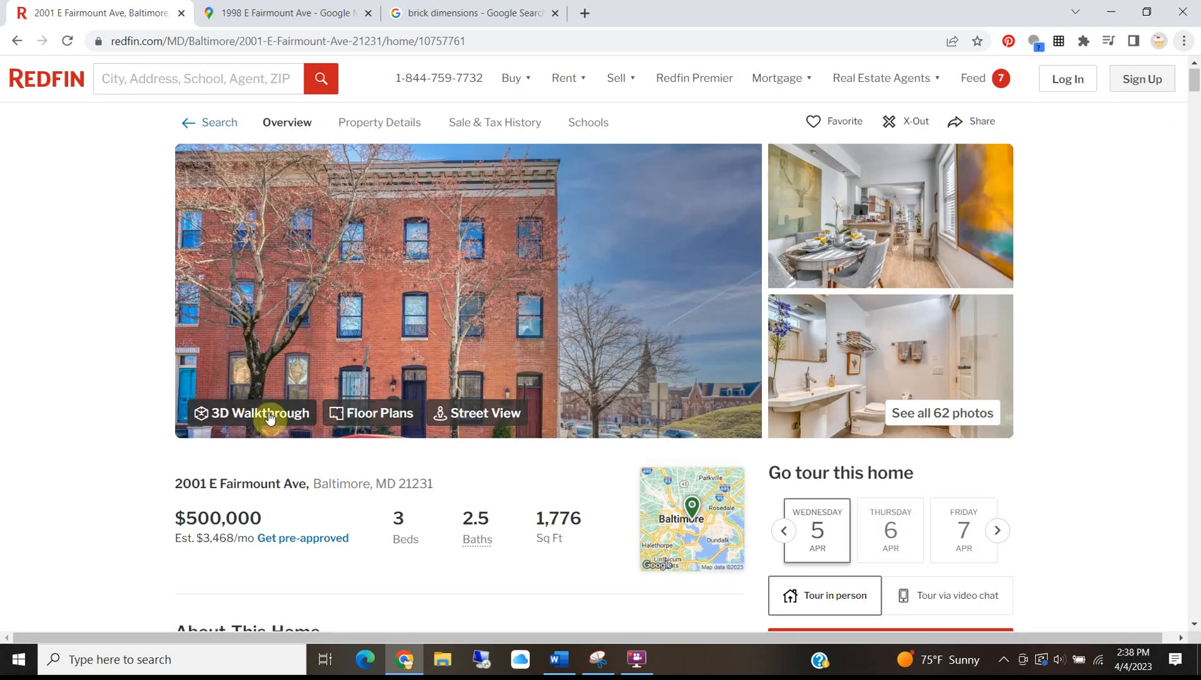
left_click(267, 414)
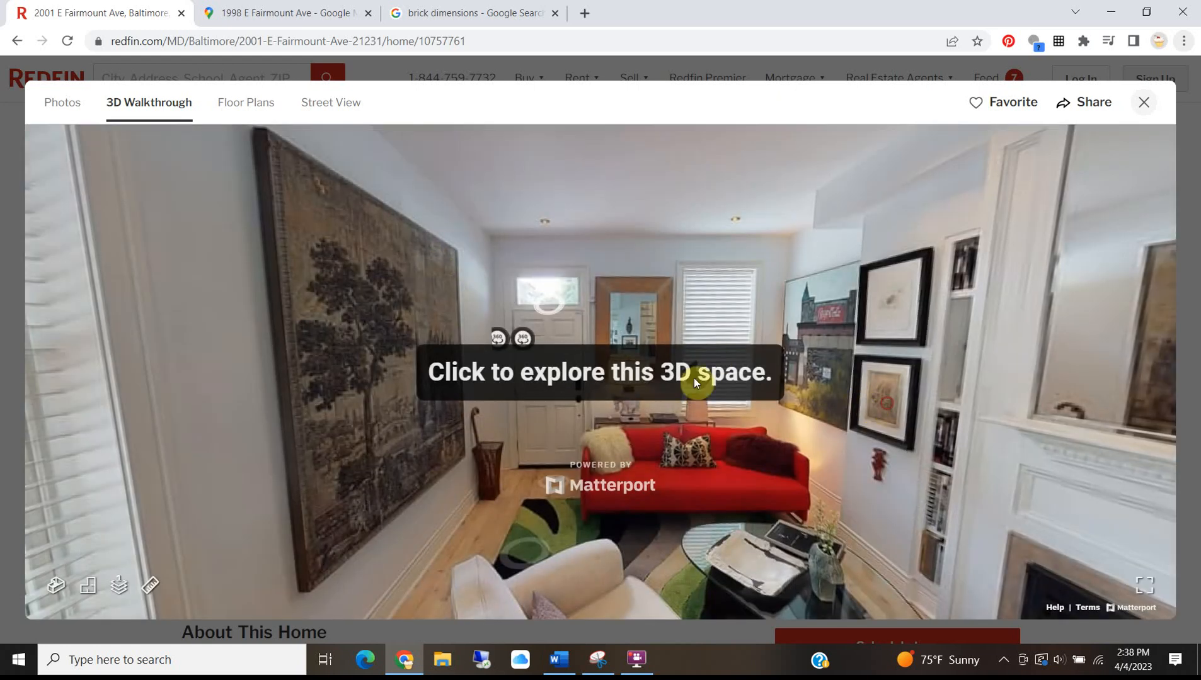
Explore the Matterport walkthrough around the spiral staircase.
left_click(693, 378)
left_click_drag(826, 335, 279, 308)
left_click(691, 314)
left_click_drag(202, 327, 819, 309)
left_click_drag(630, 217, 653, 488)
left_click_drag(636, 368, 681, 268)
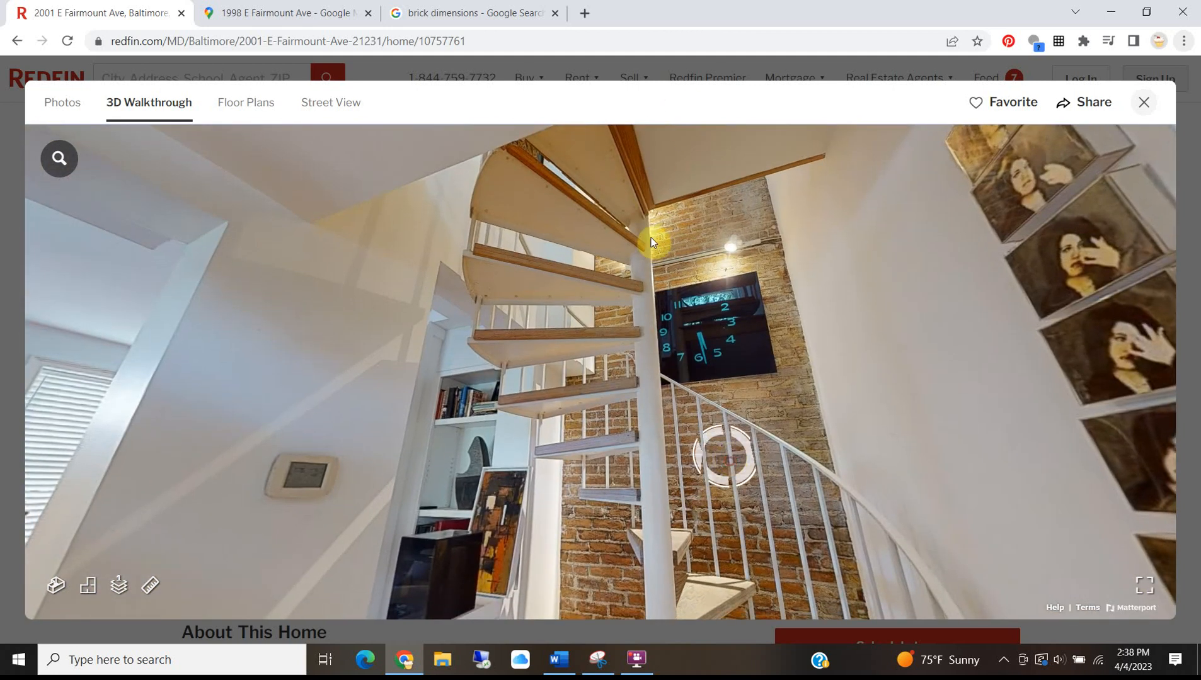
left_click(652, 237)
left_click(558, 209)
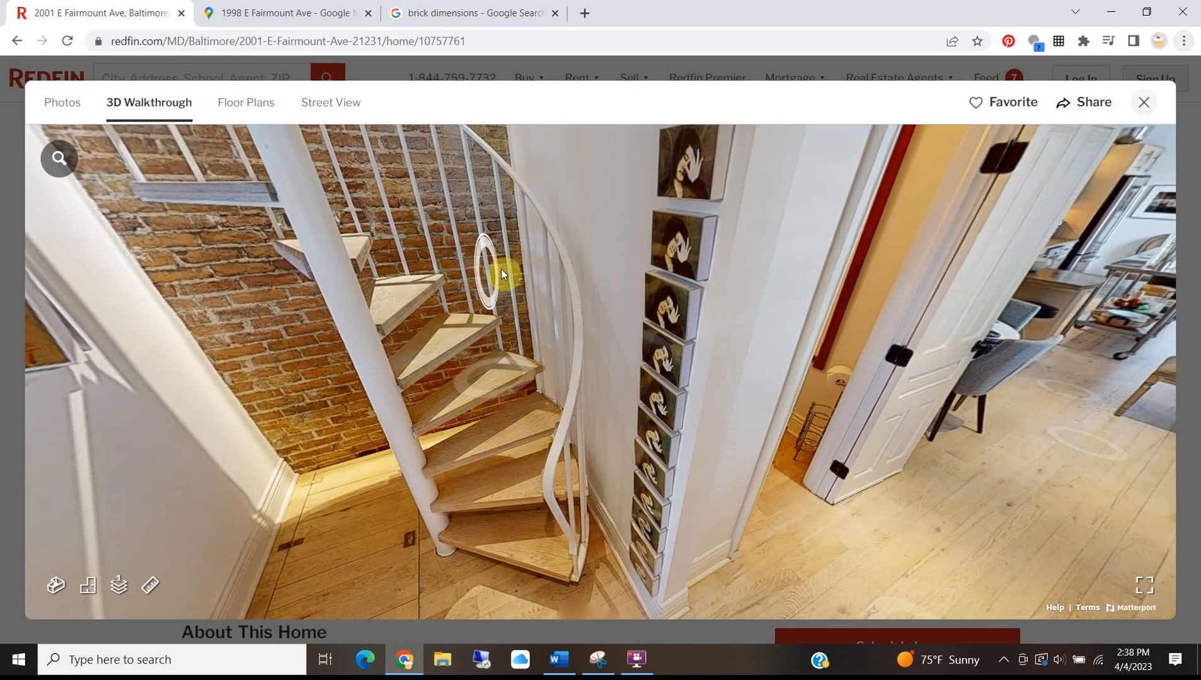
left_click(501, 269)
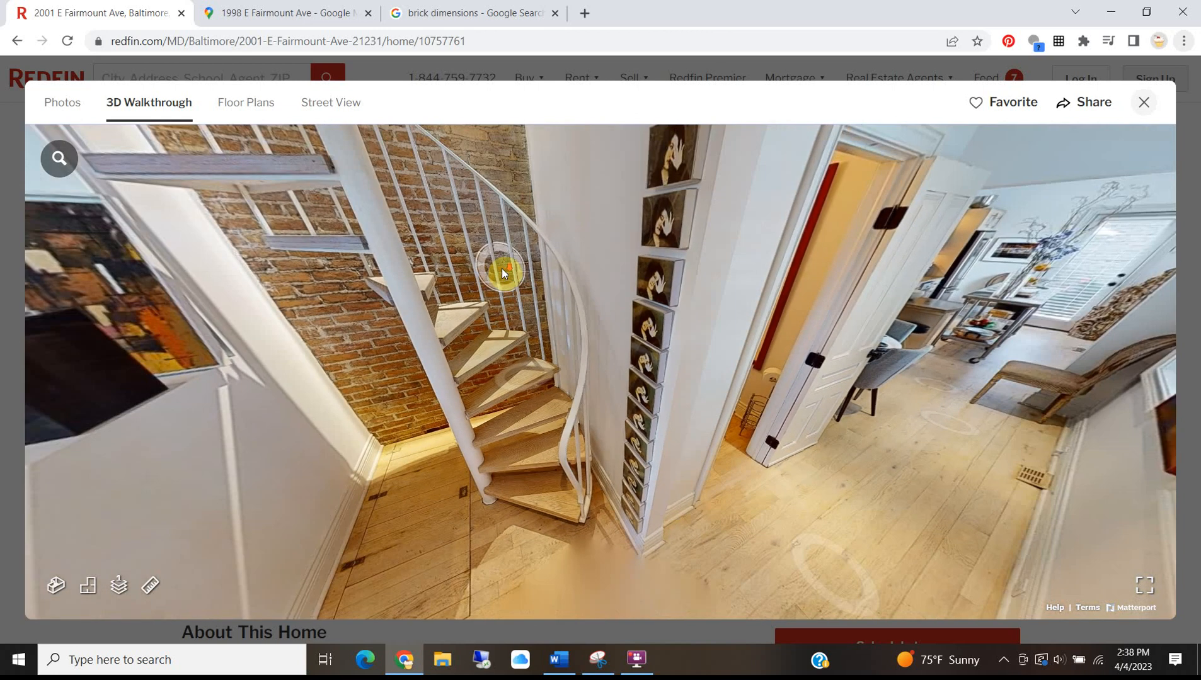
Move down the hallway into the kitchen and turn to face the dining room.
left_click(751, 294)
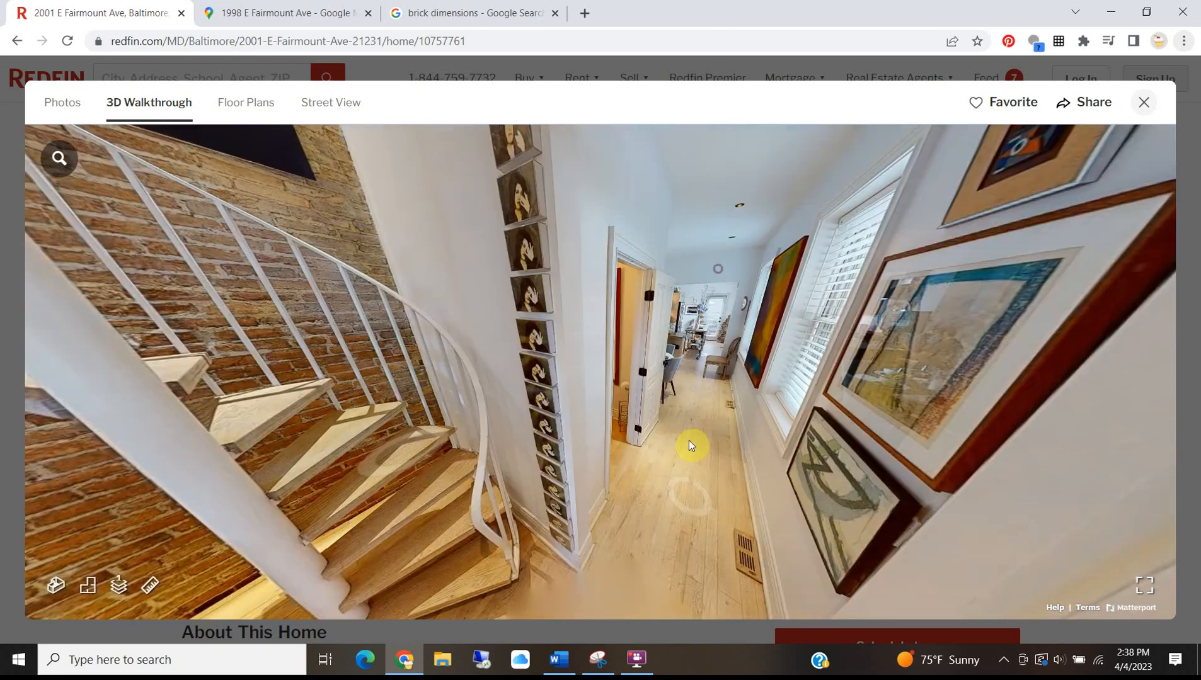
left_click(696, 473)
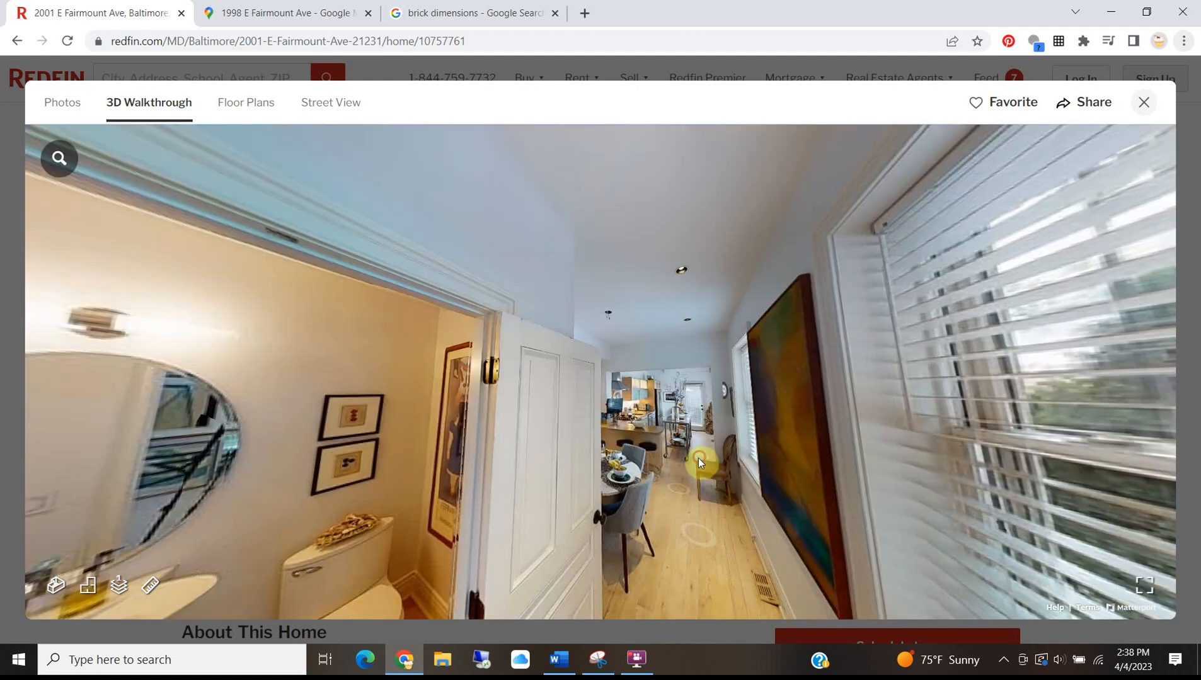
left_click(696, 463)
left_click_drag(460, 441, 819, 434)
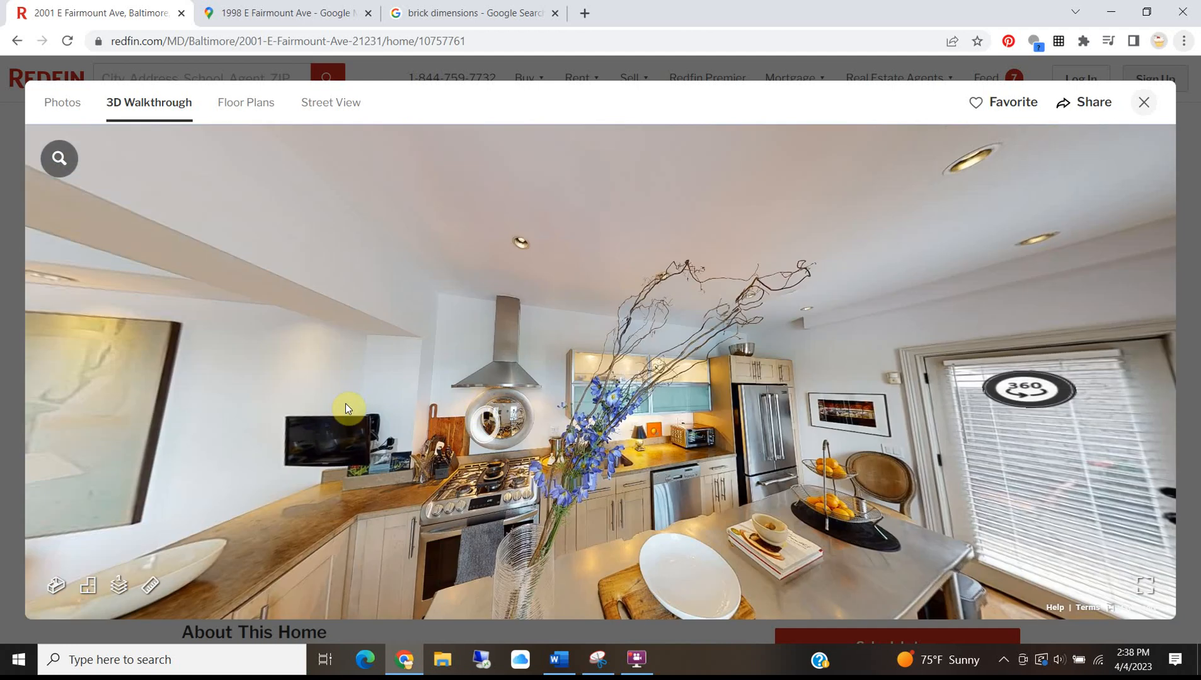
left_click_drag(356, 402, 888, 423)
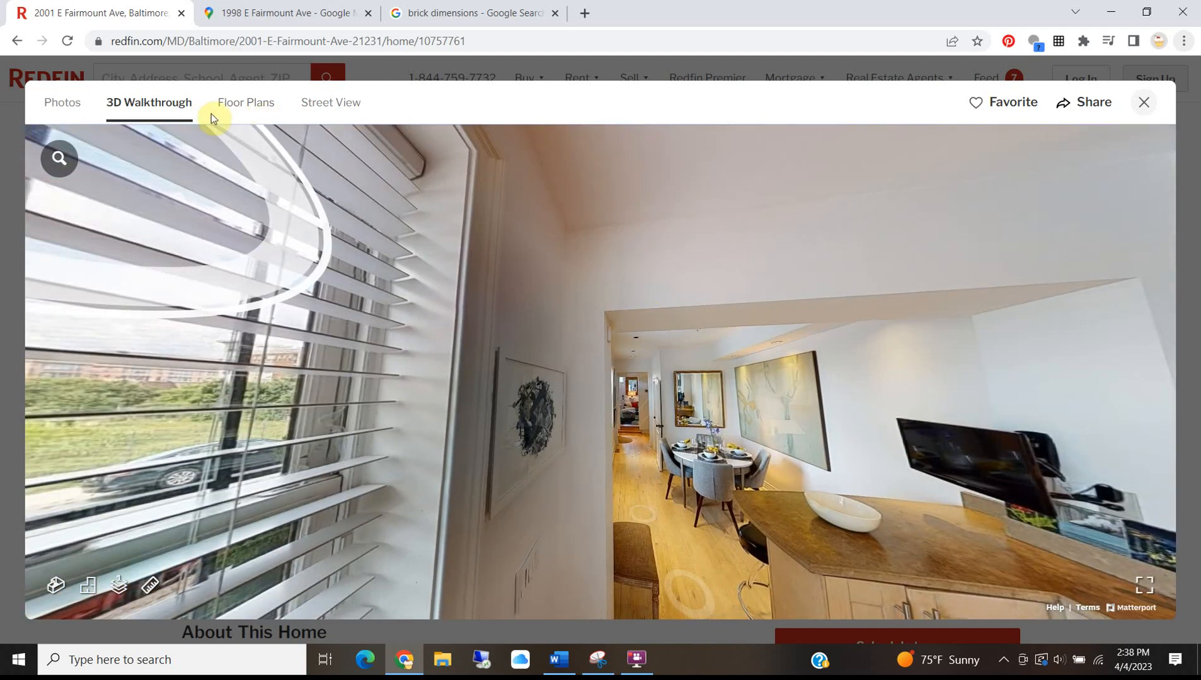
Review the three-floor plan on the Floor Plans tab, then close the viewer.
left_click(246, 107)
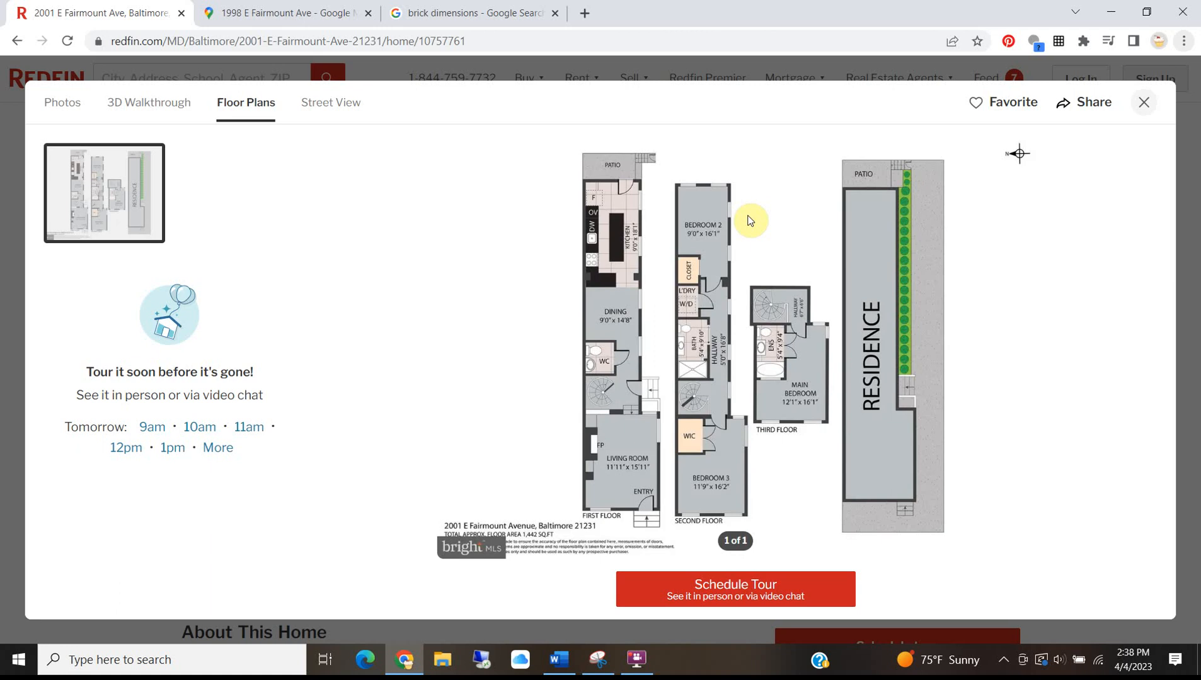
left_click(68, 104)
left_click(1143, 103)
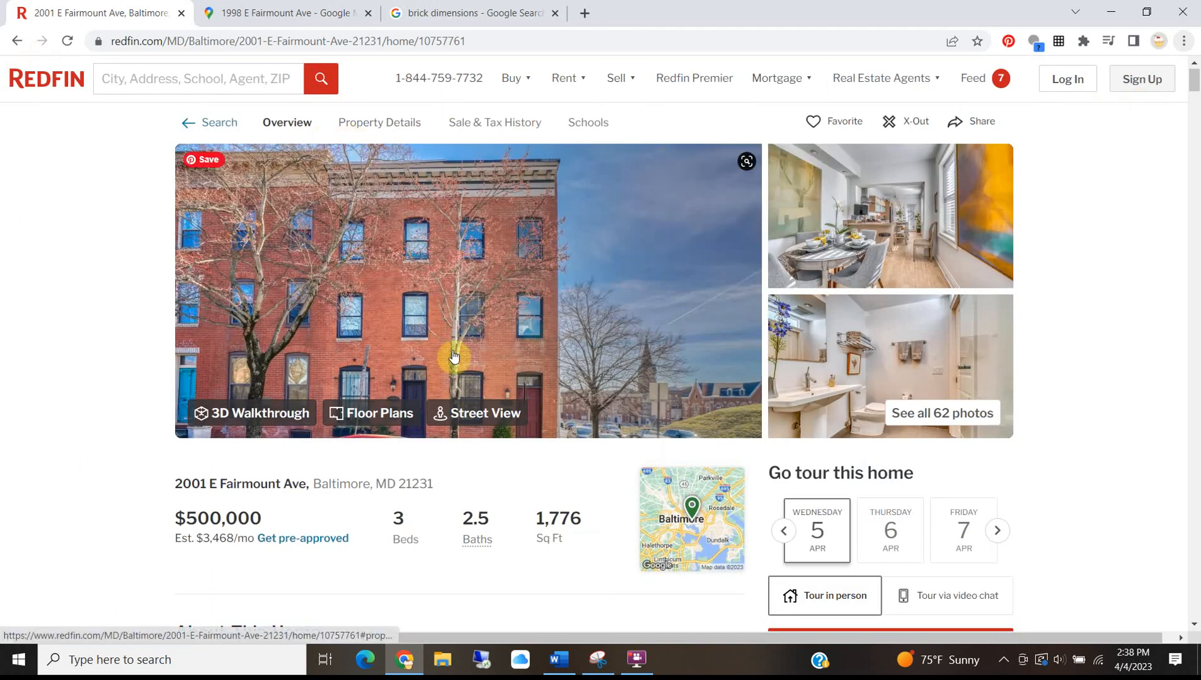
Step forward in Google Maps Street View, then return to the satellite map of the address.
left_click(231, 9)
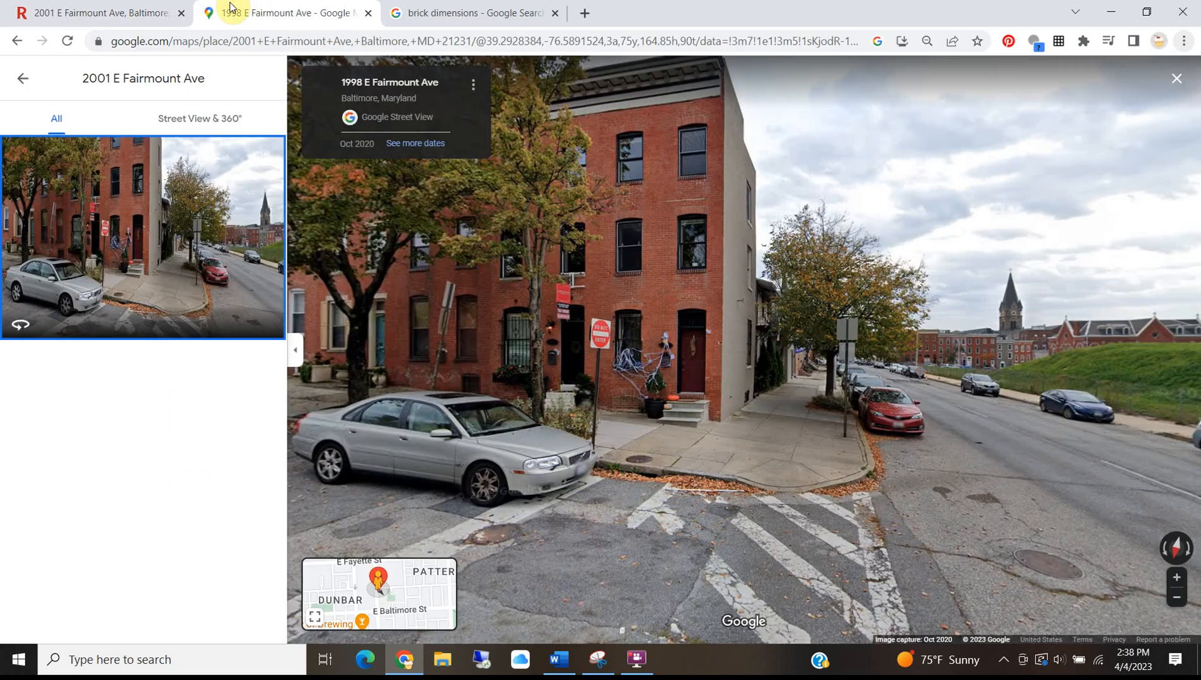
left_click(820, 415)
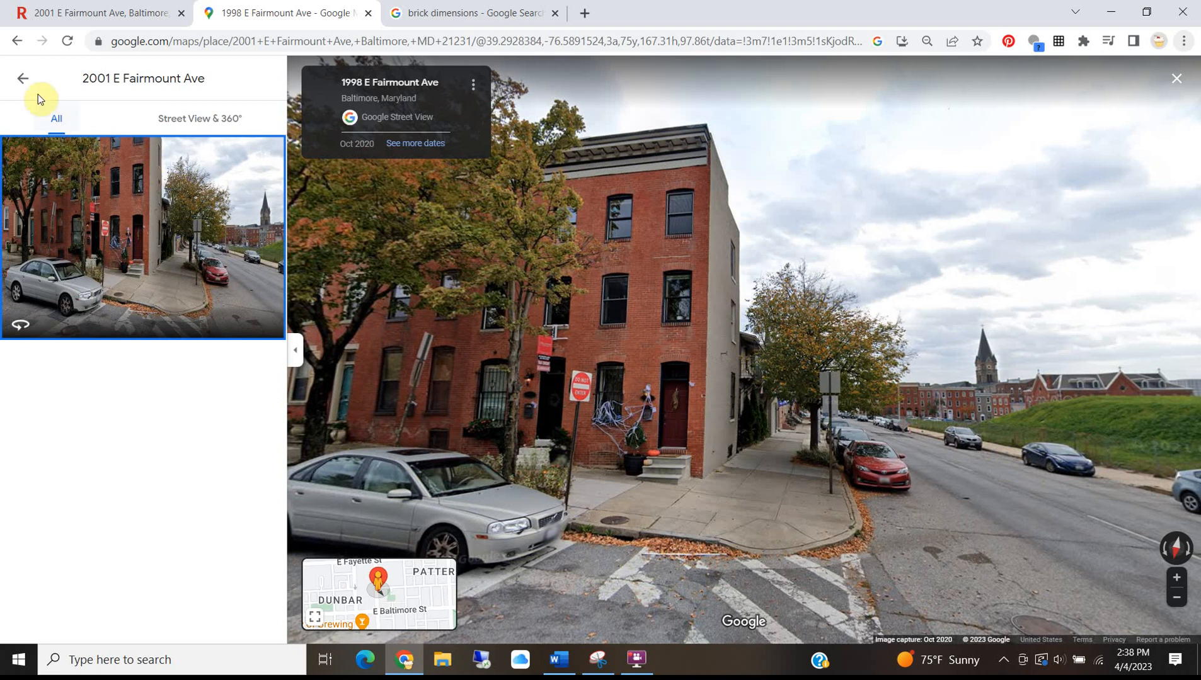
left_click(24, 80)
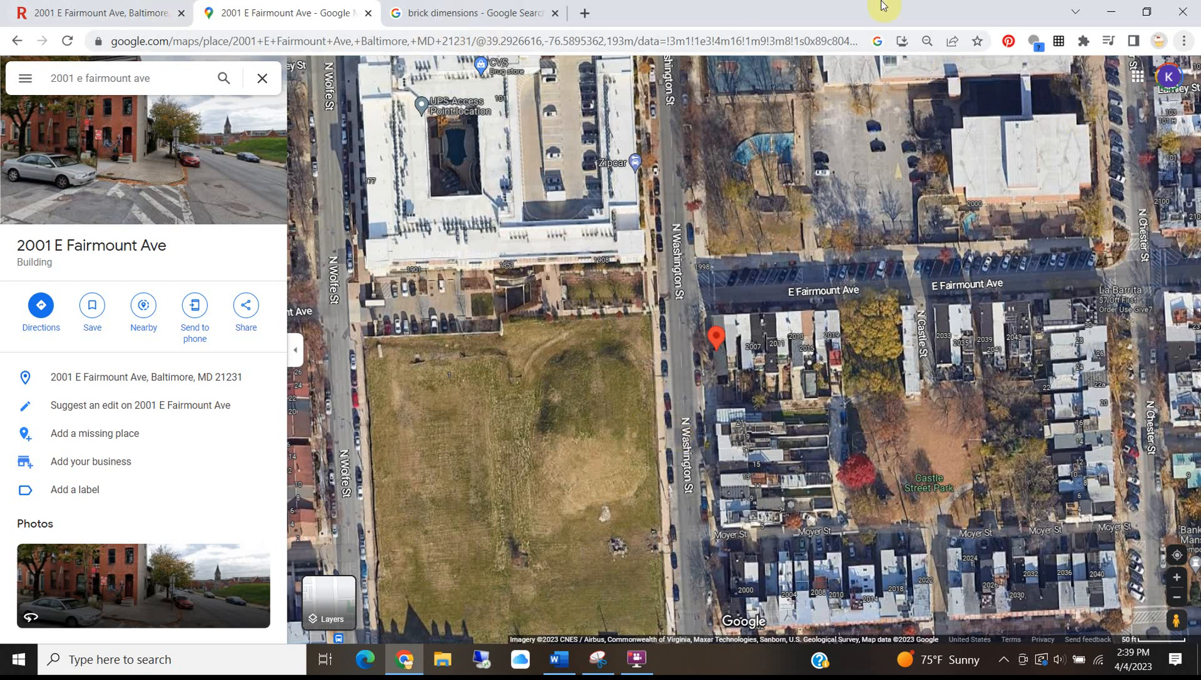
Search 'cadmapper' in a new tab, open CADMapper and sign in with saved credentials.
left_click(589, 14)
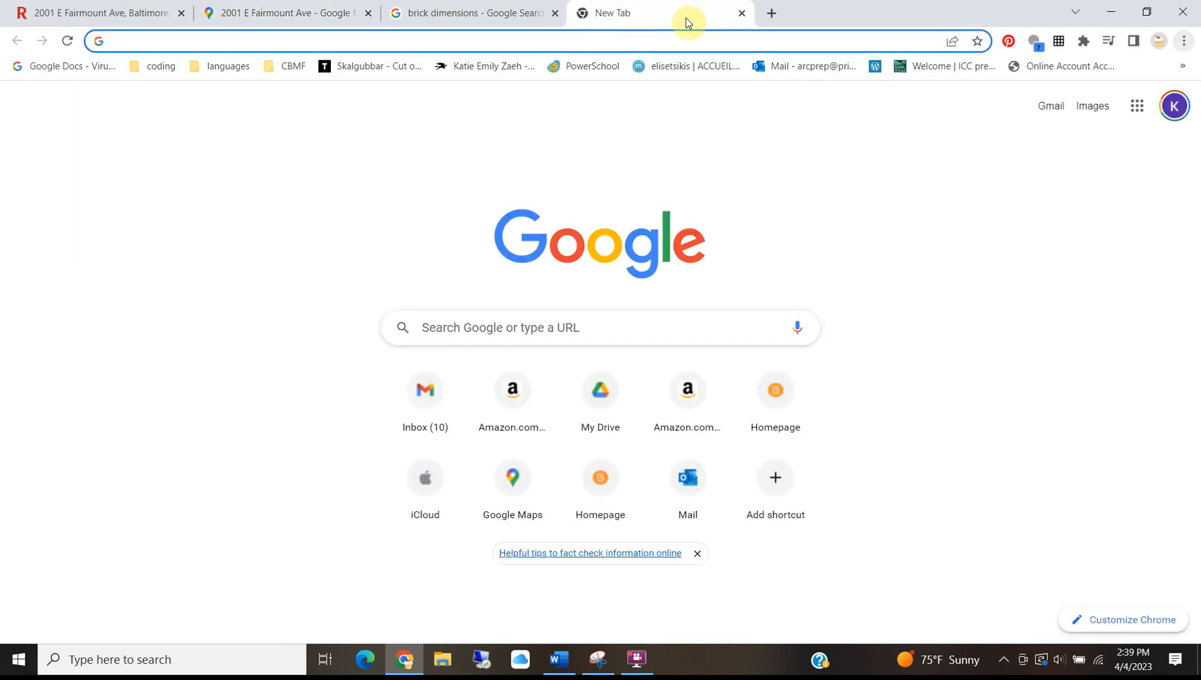
type("cadmapp")
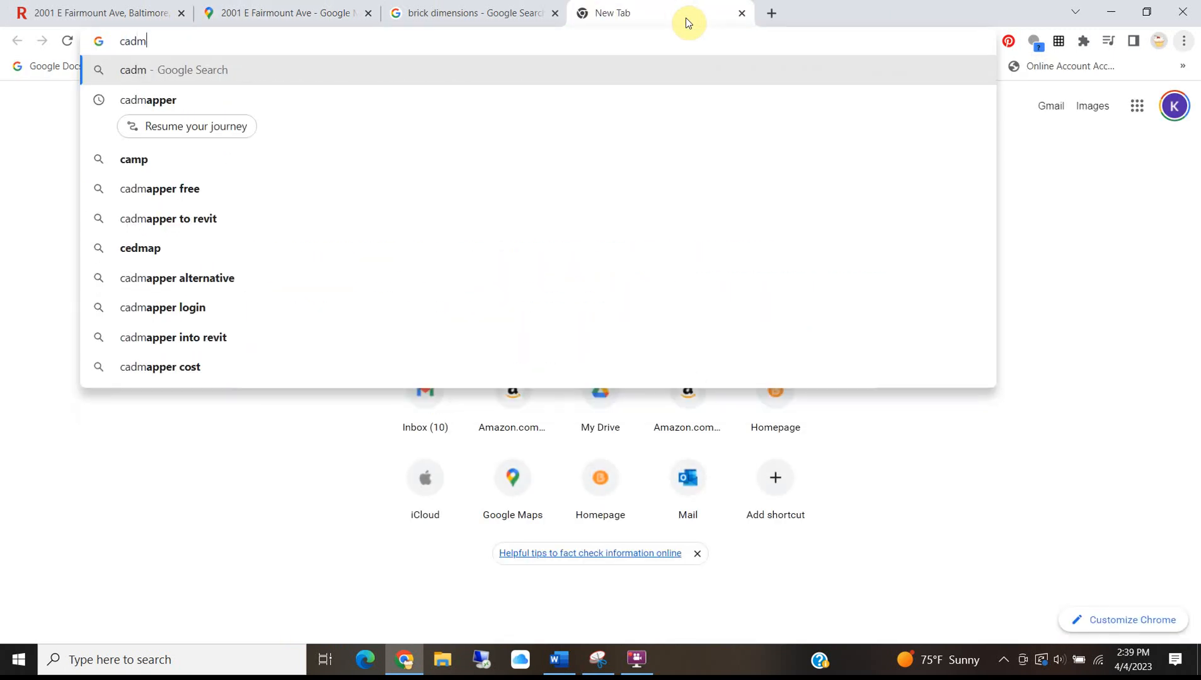
key("Return")
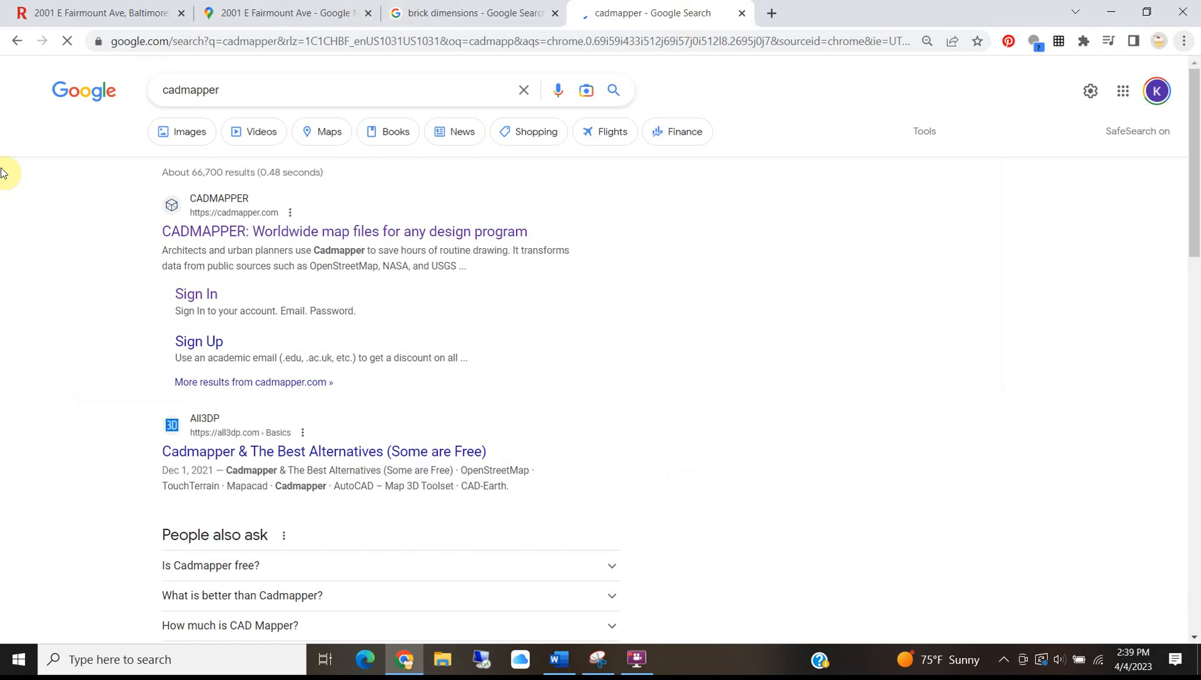
left_click(302, 233)
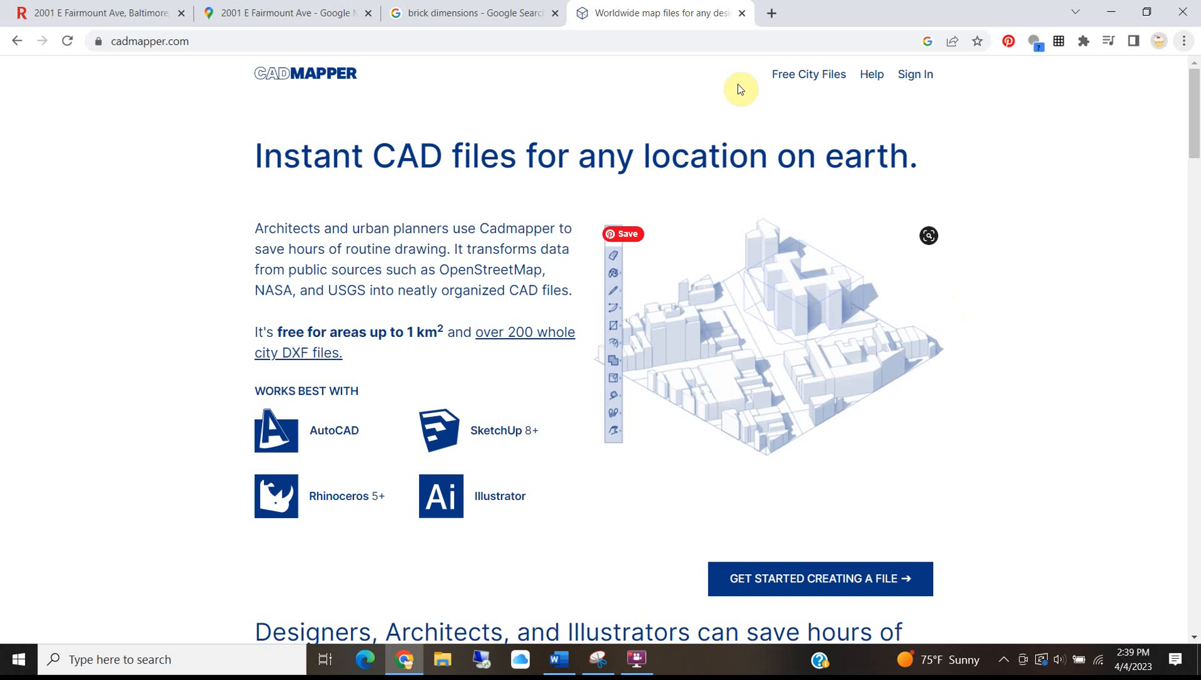
left_click(922, 81)
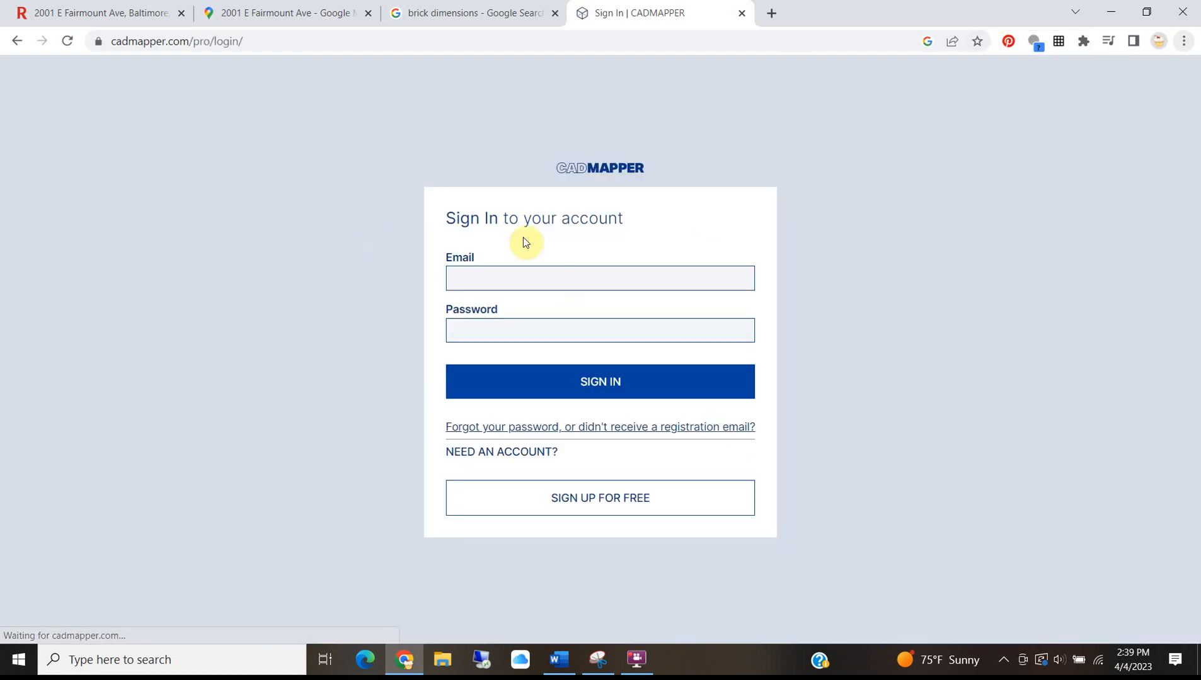
left_click(546, 379)
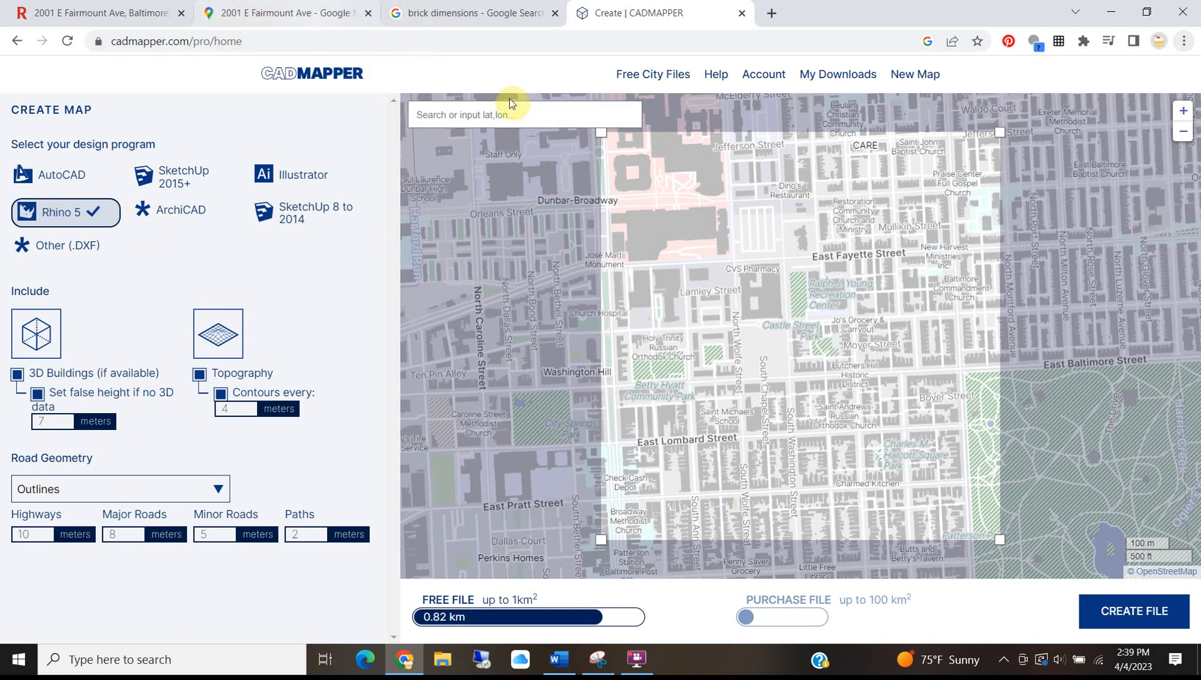
left_click(507, 118)
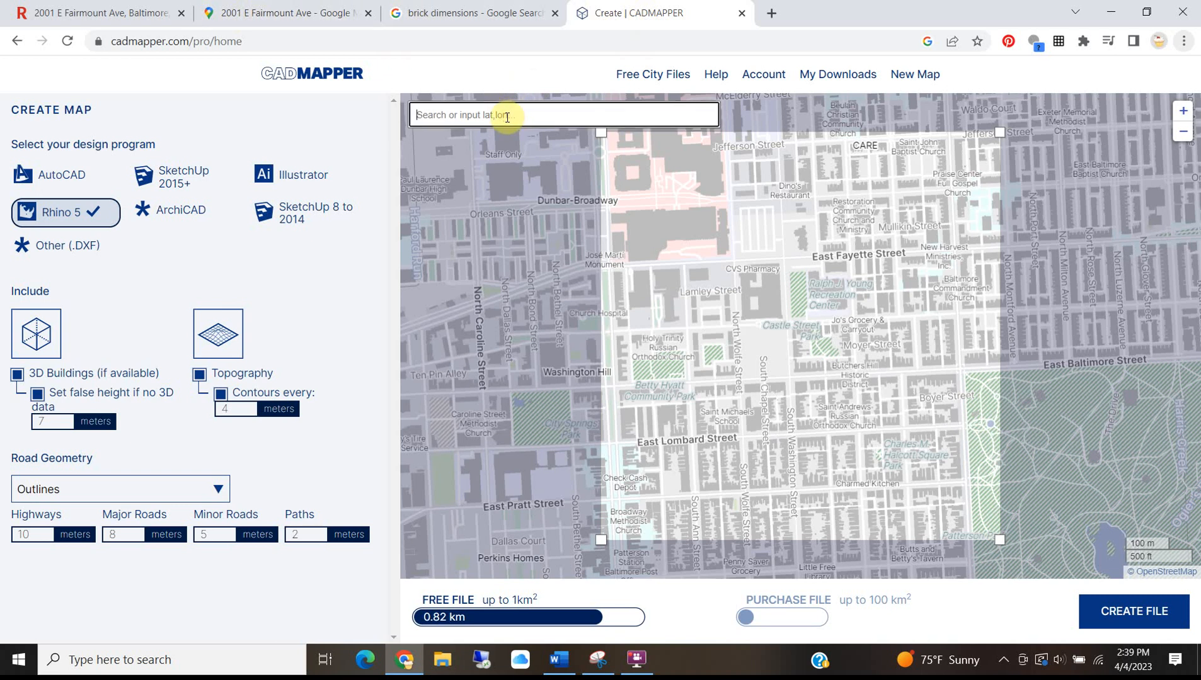
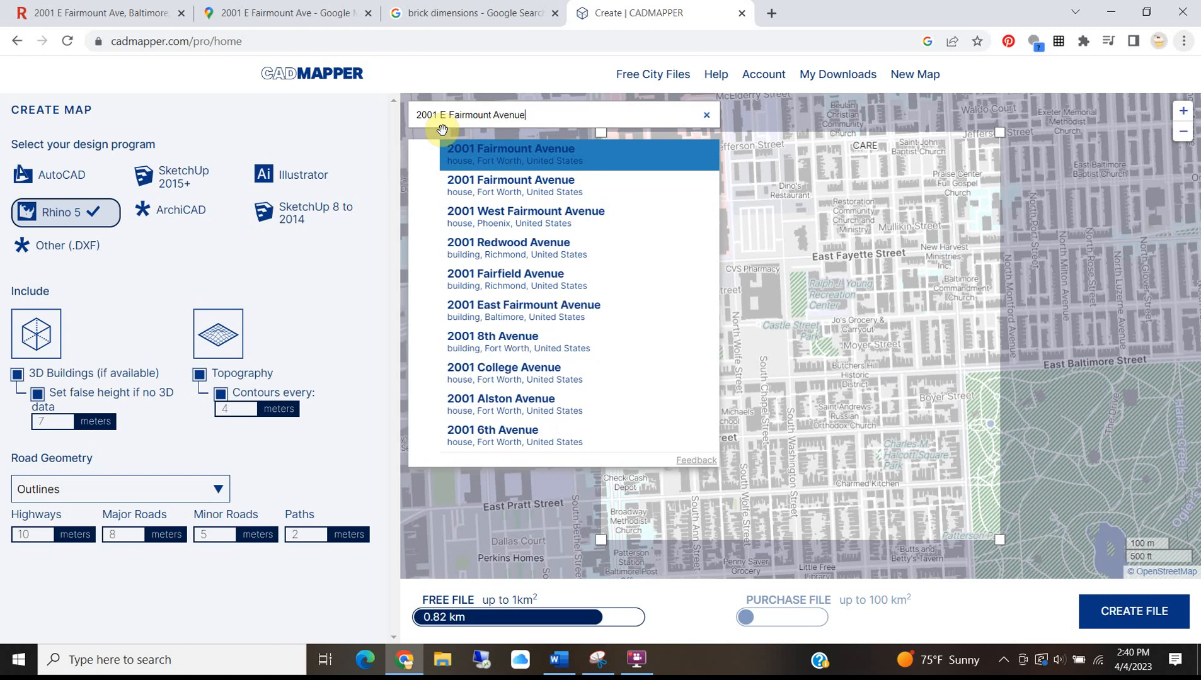
left_click(523, 306)
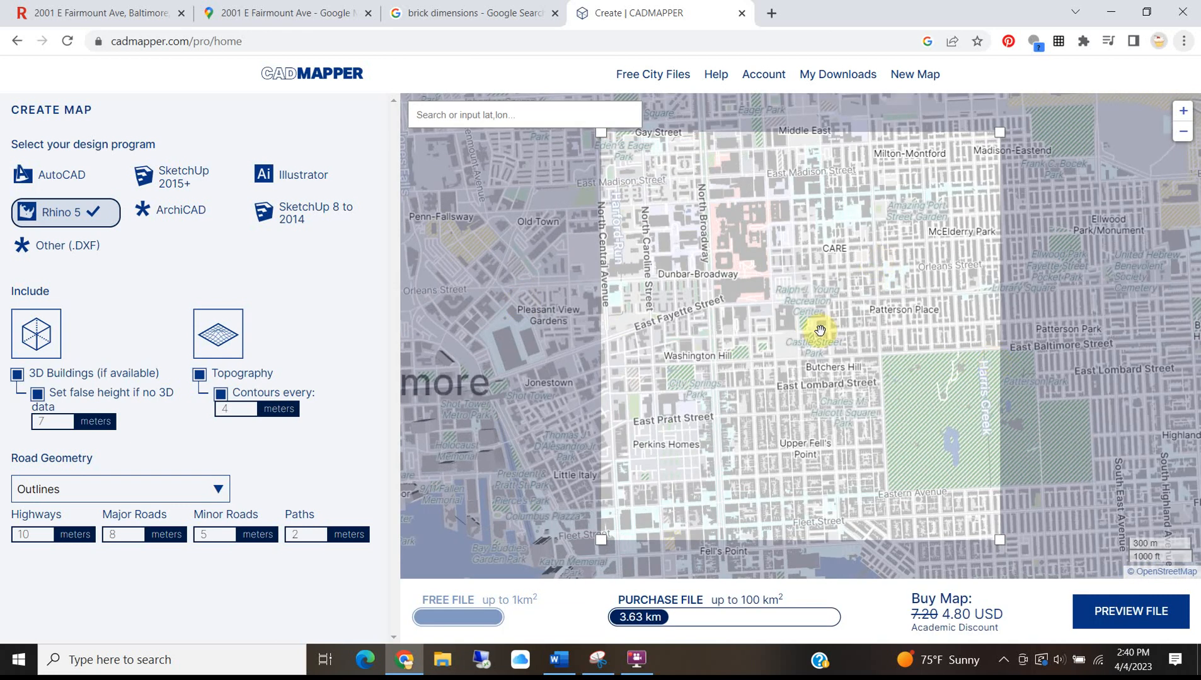
left_click_drag(600, 133, 733, 288)
scroll(806, 313, "up", 3)
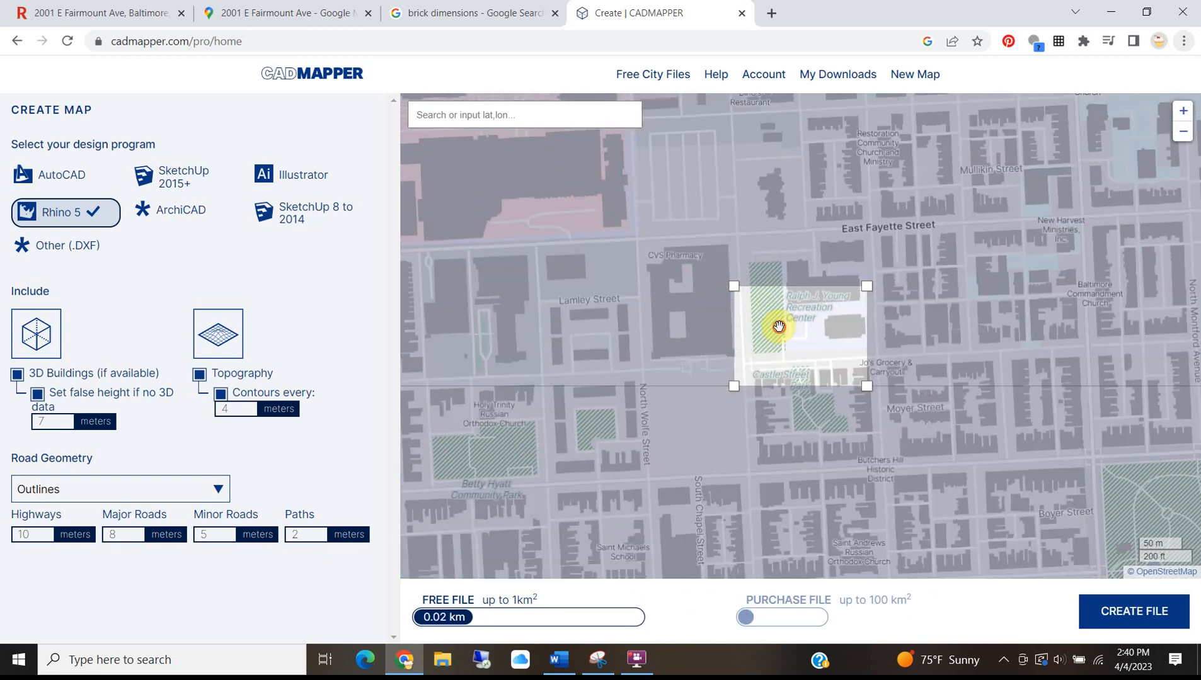
left_click_drag(780, 326, 801, 302)
scroll(786, 348, "up", 3)
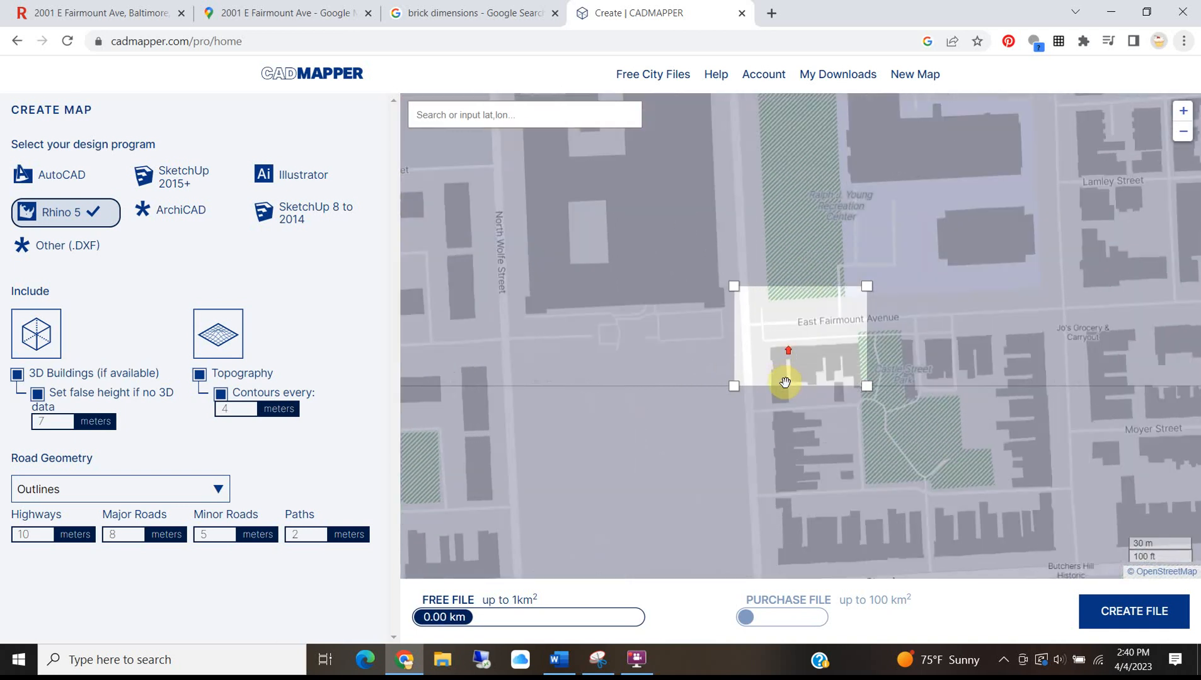
left_click_drag(782, 357, 804, 323)
scroll(796, 319, "down", 3)
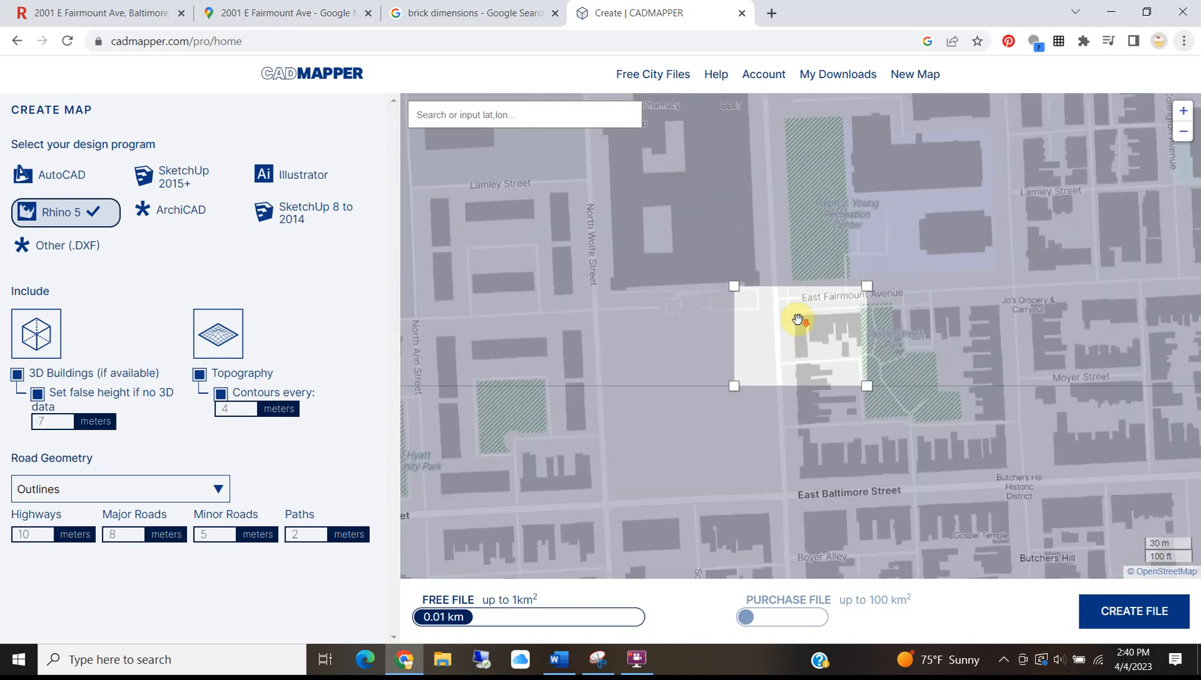
left_click_drag(794, 321, 804, 322)
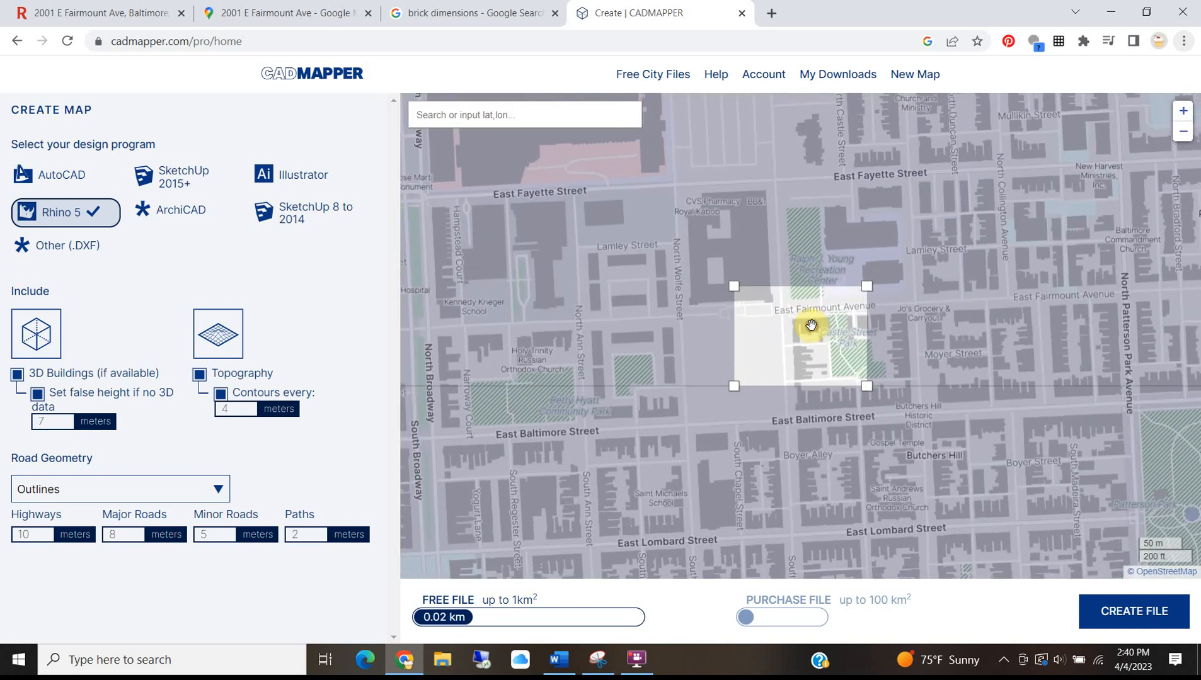
scroll(798, 315, "up", 3)
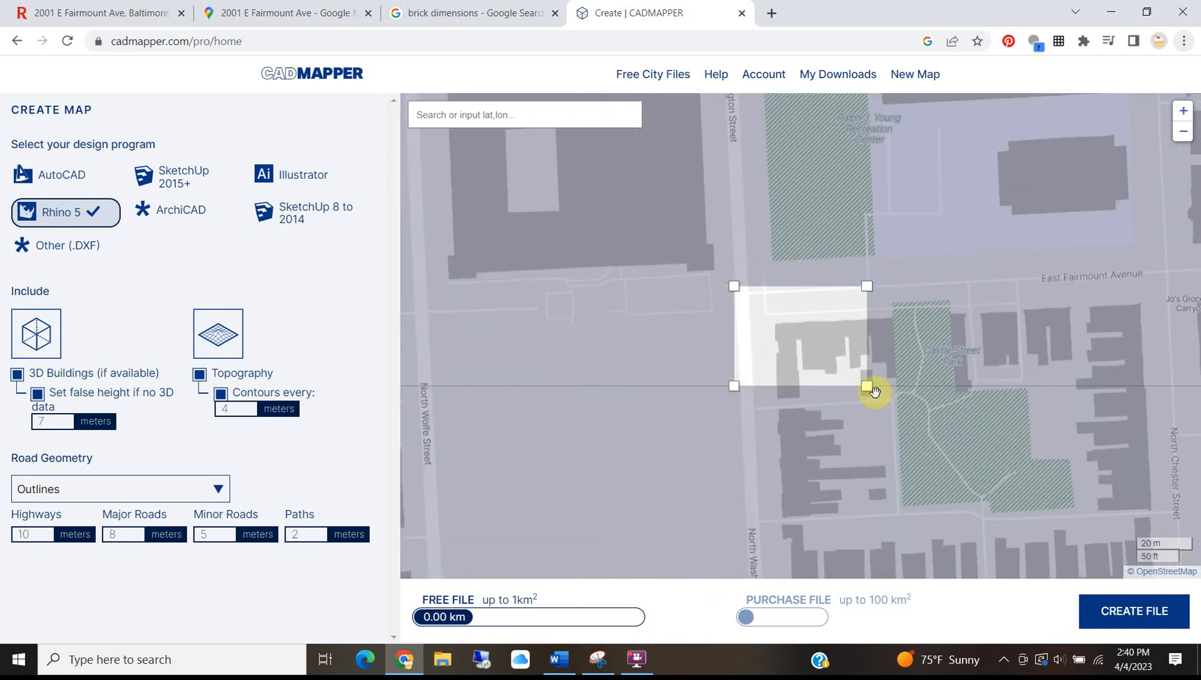
Resize the area box to about 0.01 km² around the rowhouses and park, then switch to Google Maps.
left_click_drag(866, 385, 1039, 523)
left_click_drag(692, 257, 625, 227)
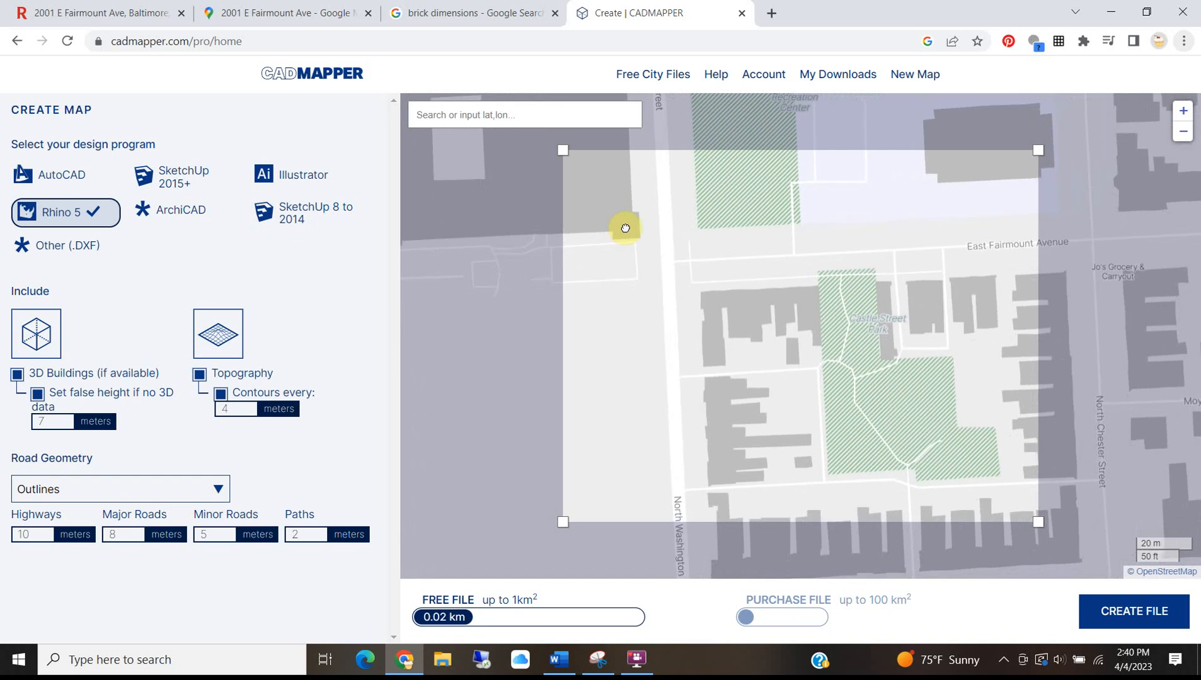
left_click_drag(766, 310, 799, 284)
left_click_drag(563, 149, 685, 301)
mouse_move(685, 304)
left_mouse_down()
mouse_move(683, 316)
mouse_move(671, 305)
left_mouse_up()
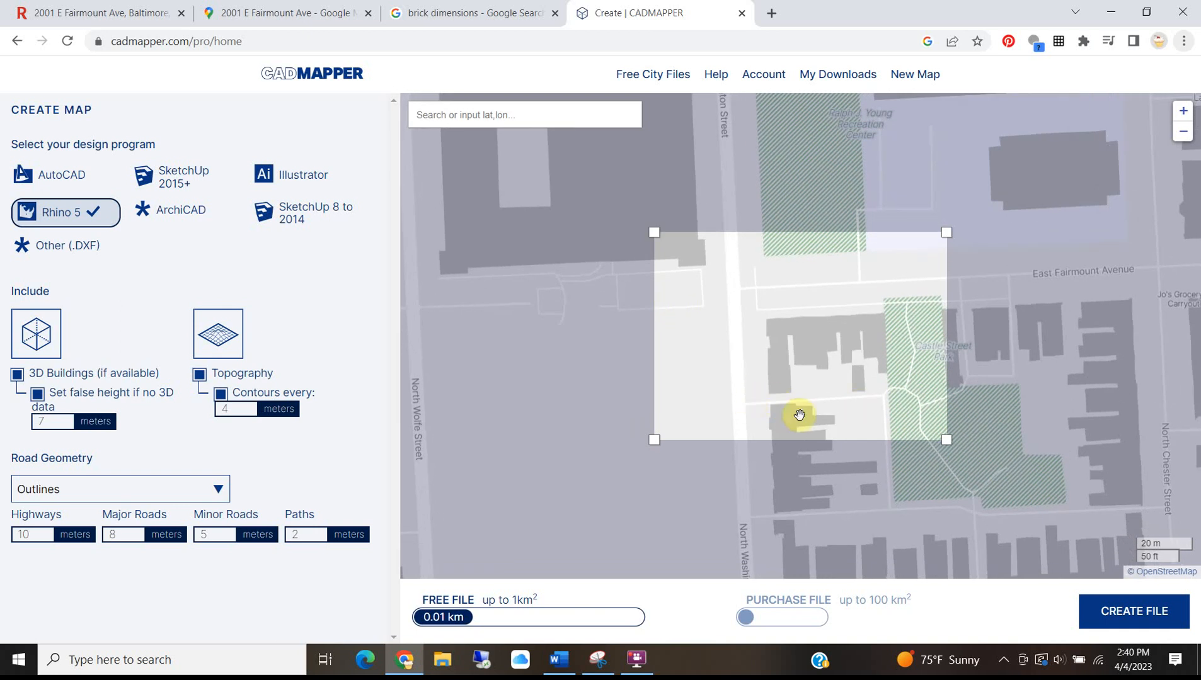
left_click_drag(853, 391, 844, 404)
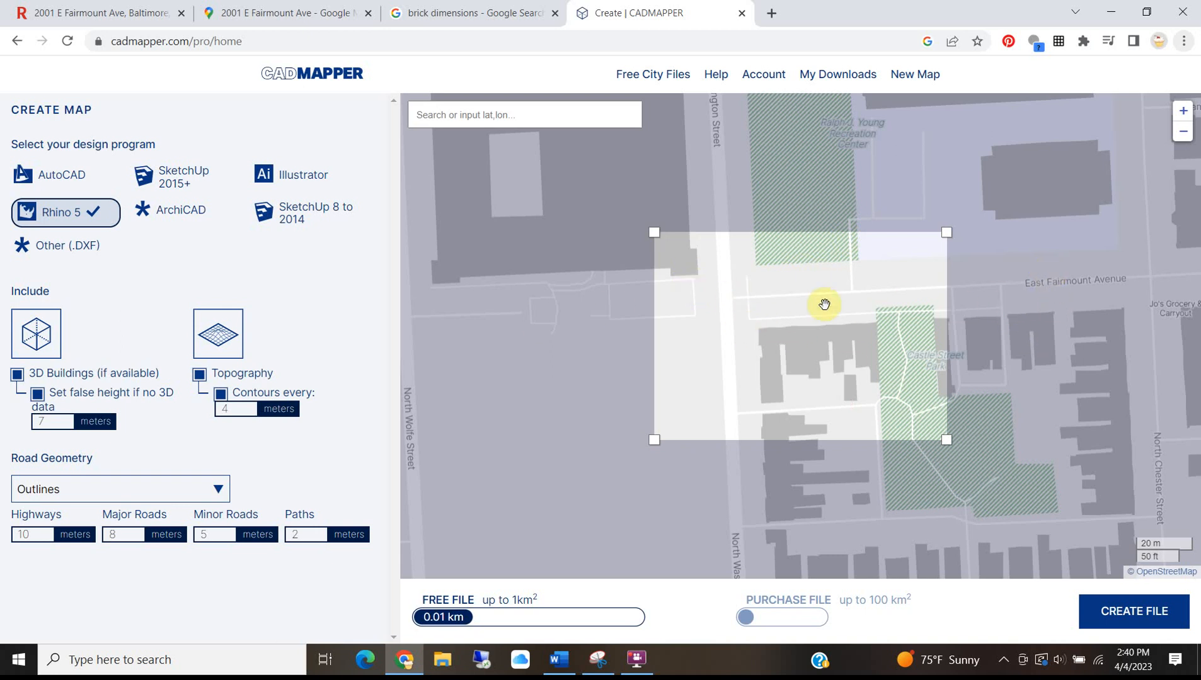
left_click(284, 13)
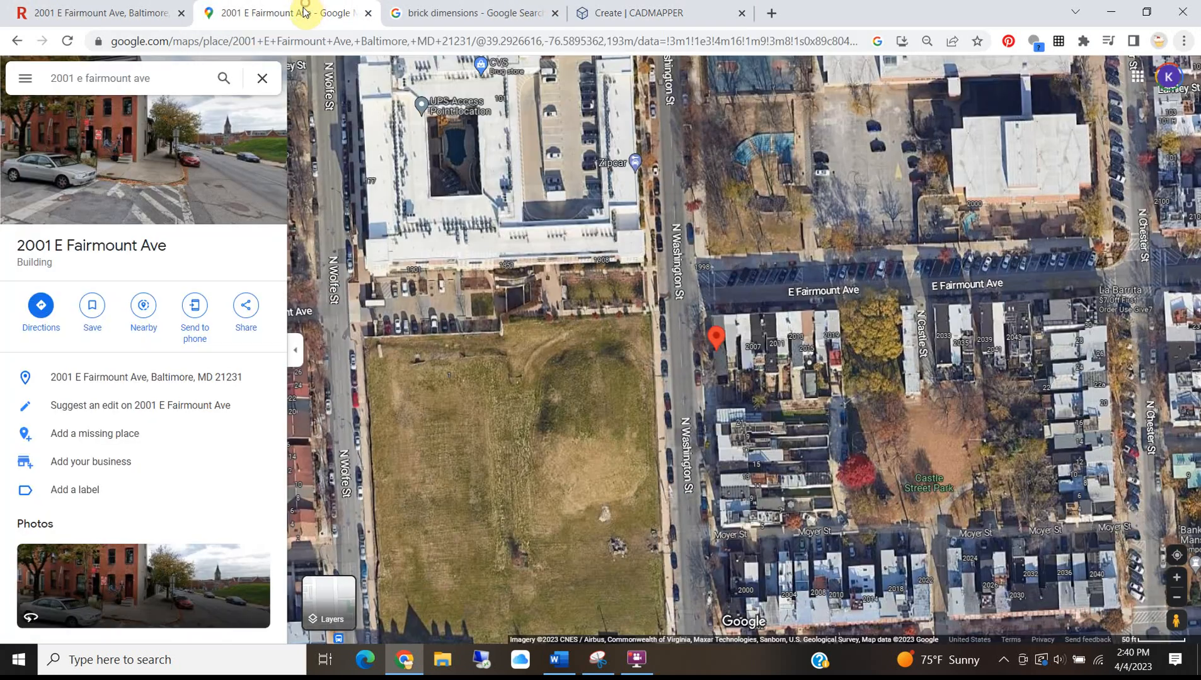
Zoom and pan the satellite view north of Fairmount Ave, then return to CADMapper.
scroll(794, 299, "up", 2)
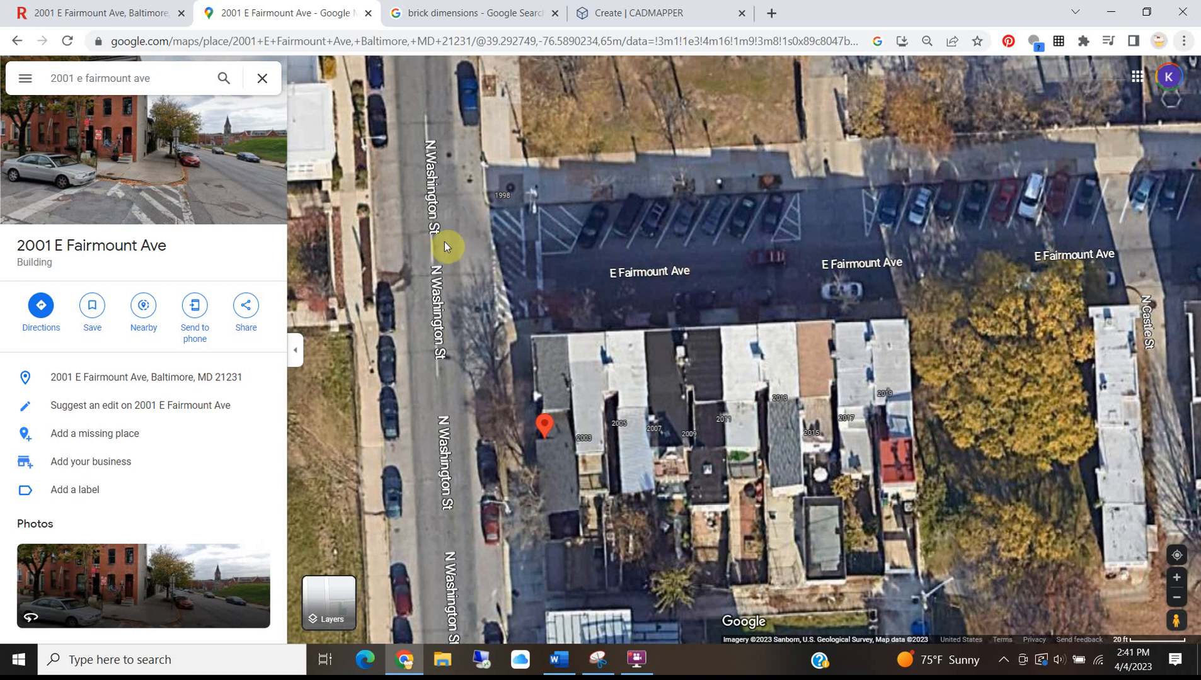
scroll(594, 233, "down", 2)
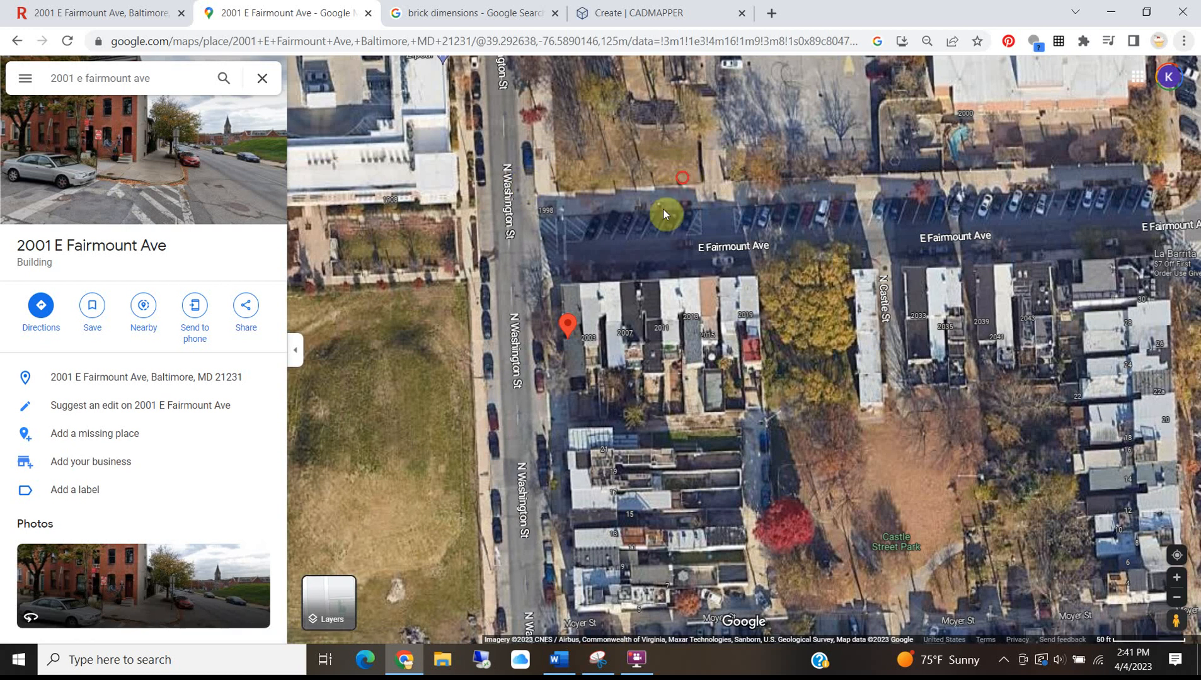
left_click_drag(665, 214, 600, 315)
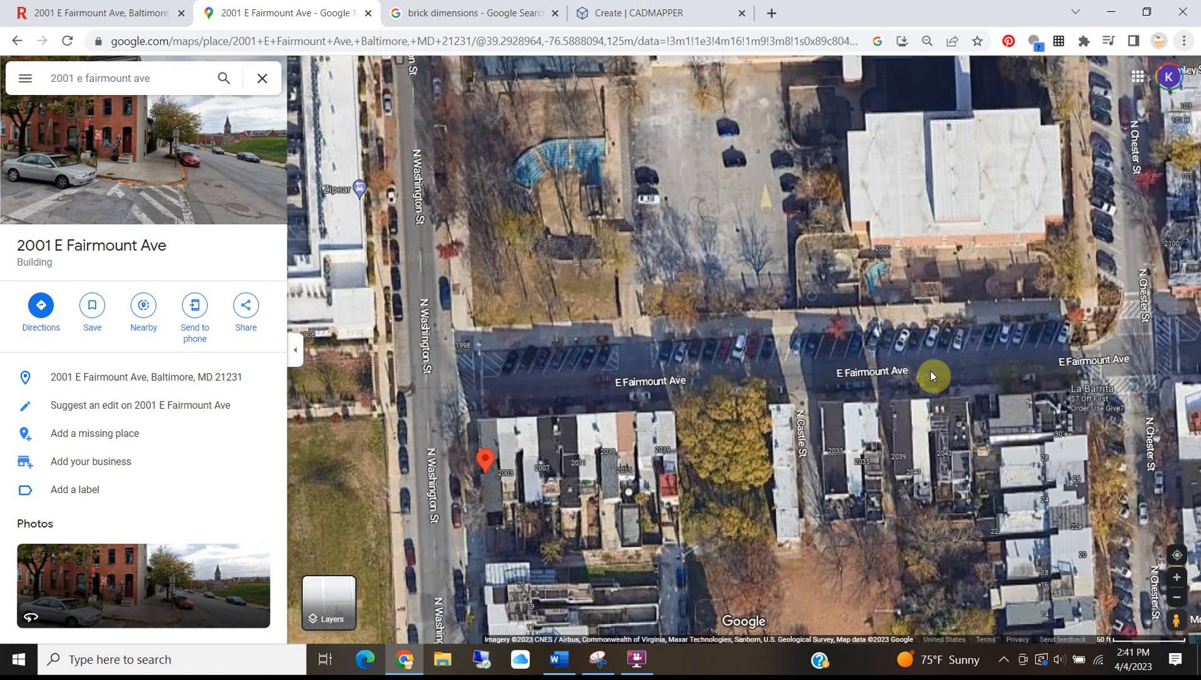
scroll(777, 395, "down", 2)
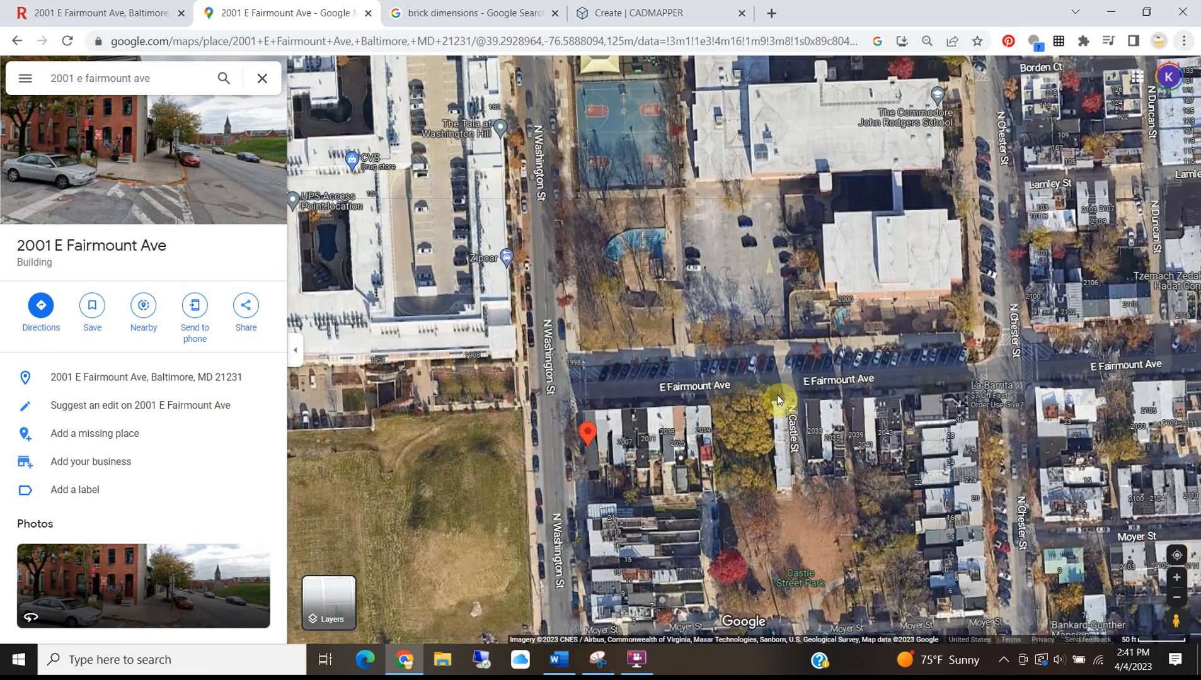
left_click(607, 17)
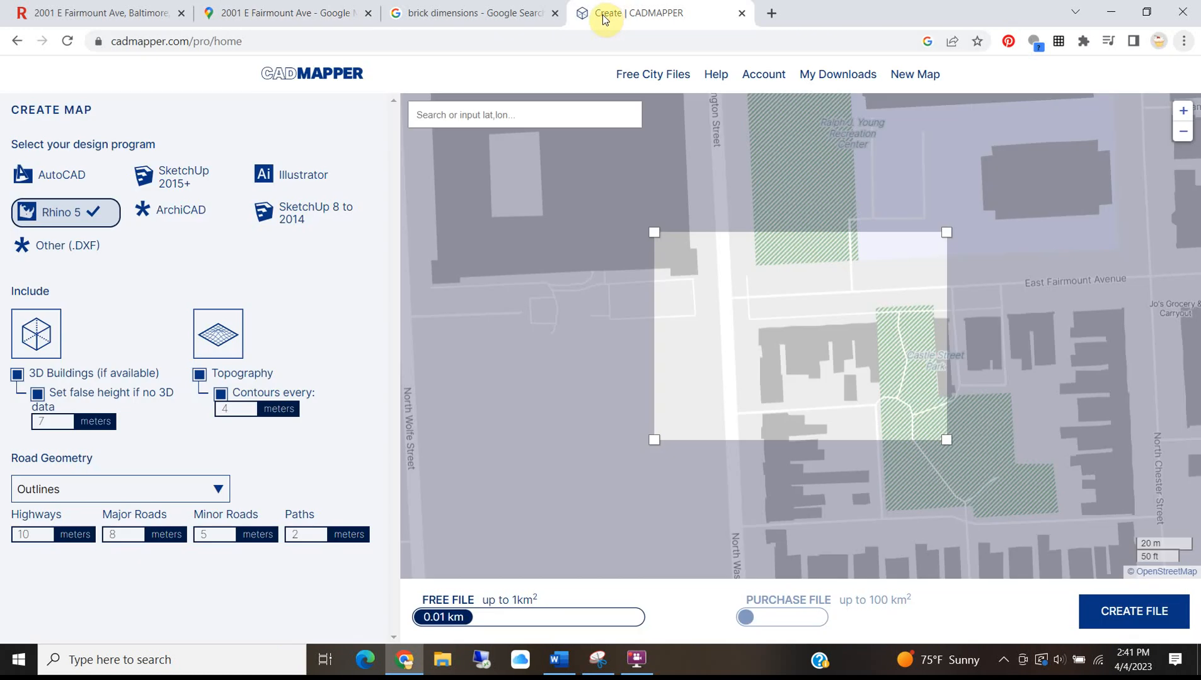
Keep Rhino 5 output, give buildings without 3D data a 7 m false height, and nudge the site.
mouse_move(734, 312)
left_mouse_down()
mouse_move(718, 308)
mouse_move(729, 305)
left_mouse_up()
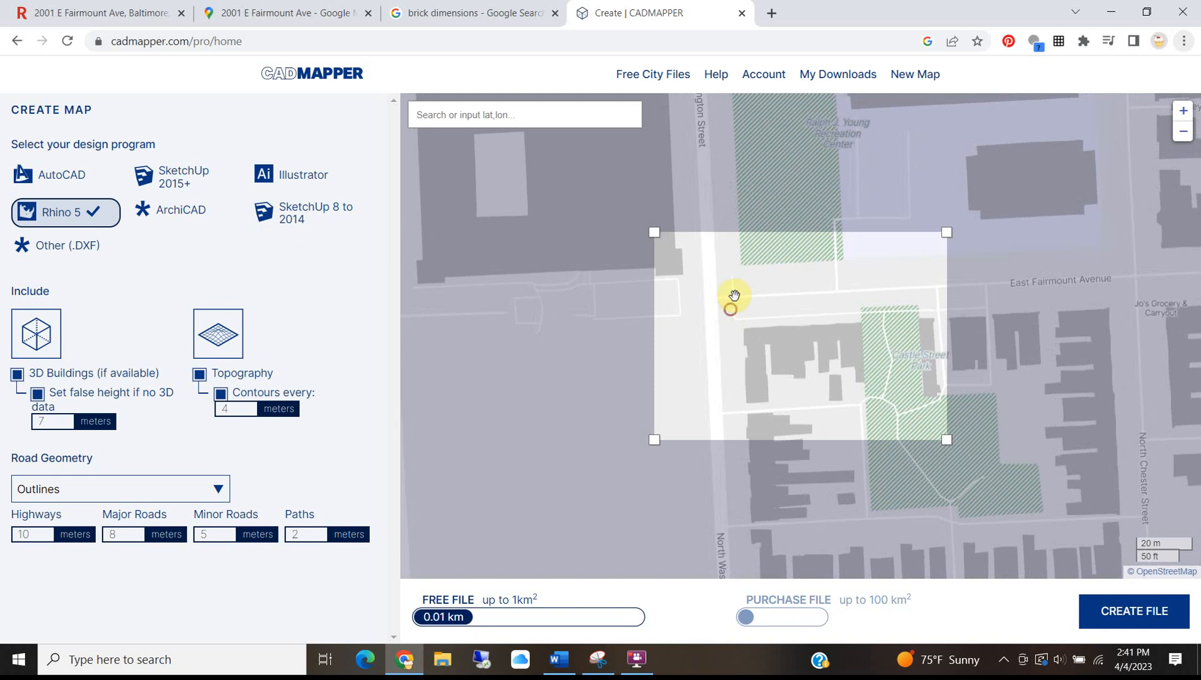
left_click(65, 214)
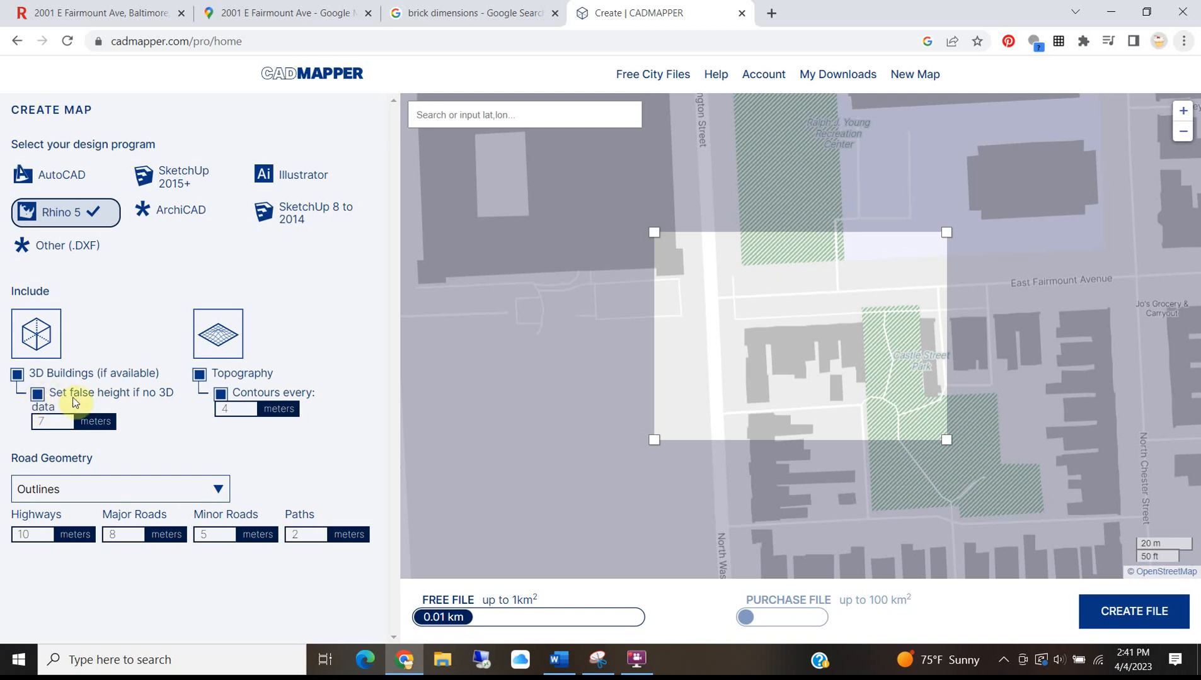
left_click(38, 395)
left_click(41, 420)
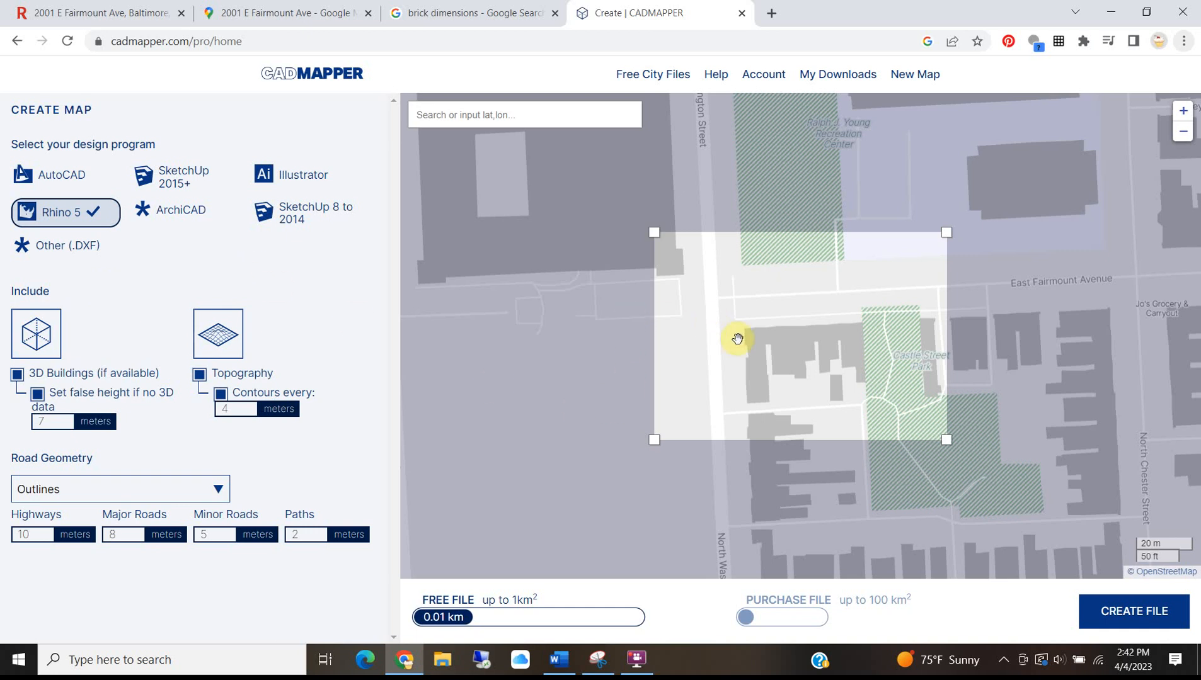
left_click_drag(747, 335, 780, 330)
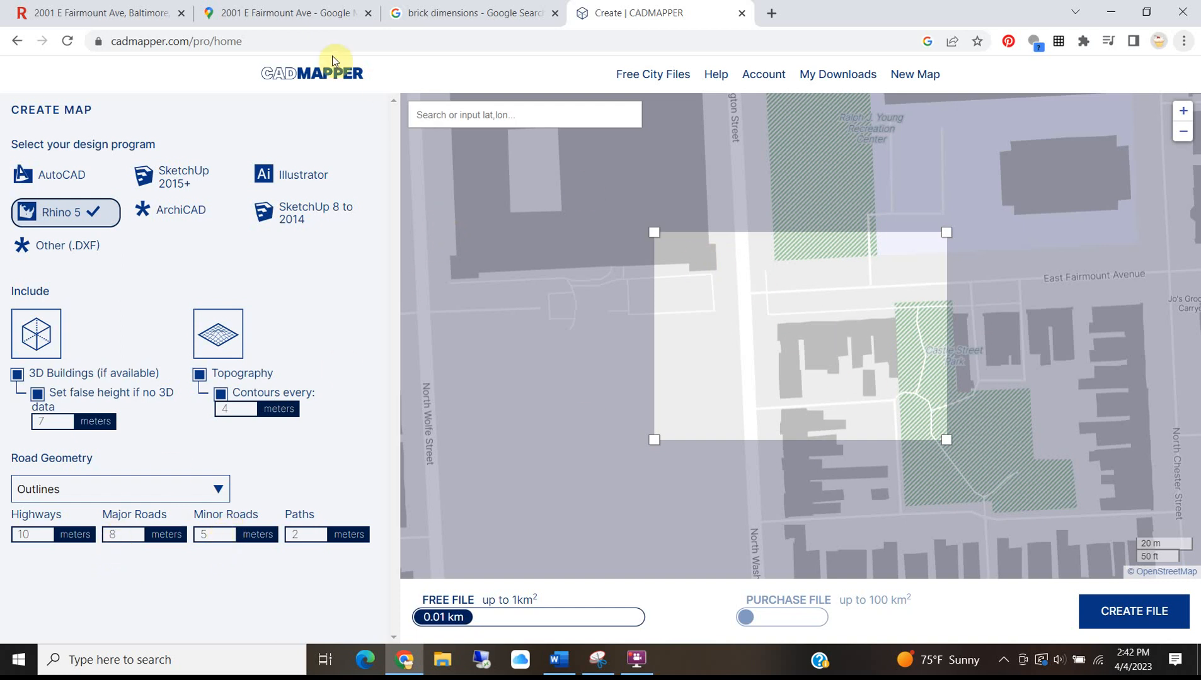
Create the Butcher's Hill Rhino file, open its 3D preview in a tab, and download the 9.6 KB ZIP.
left_click(1115, 611)
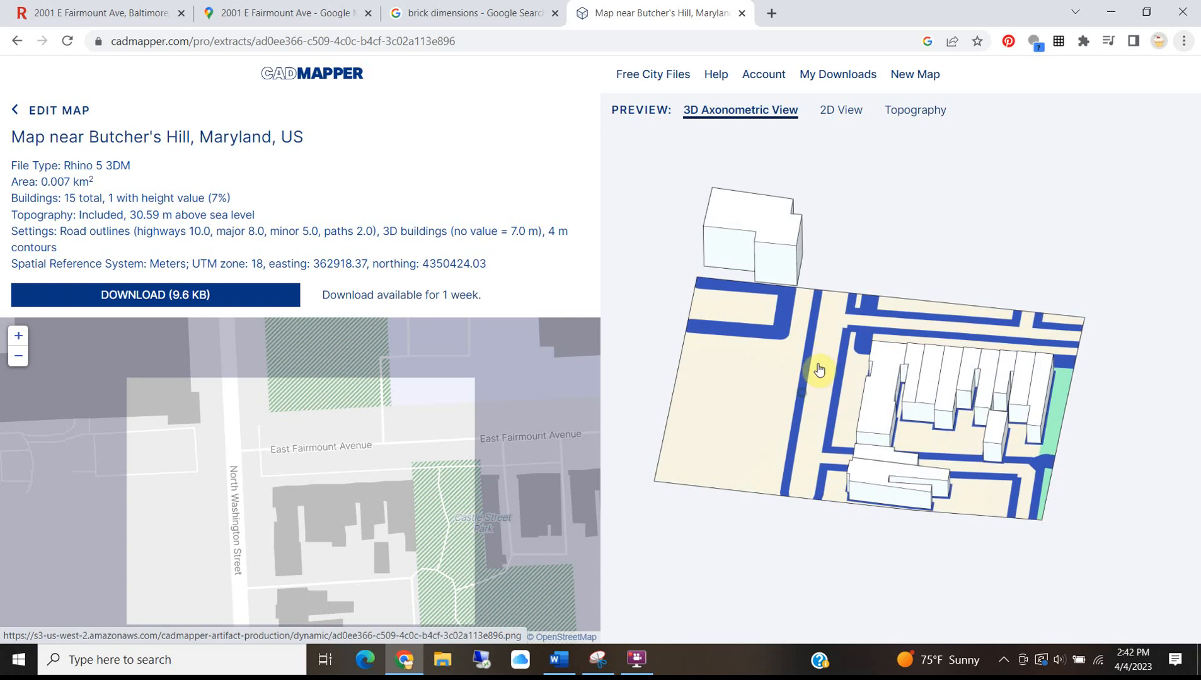
middle_click(765, 424)
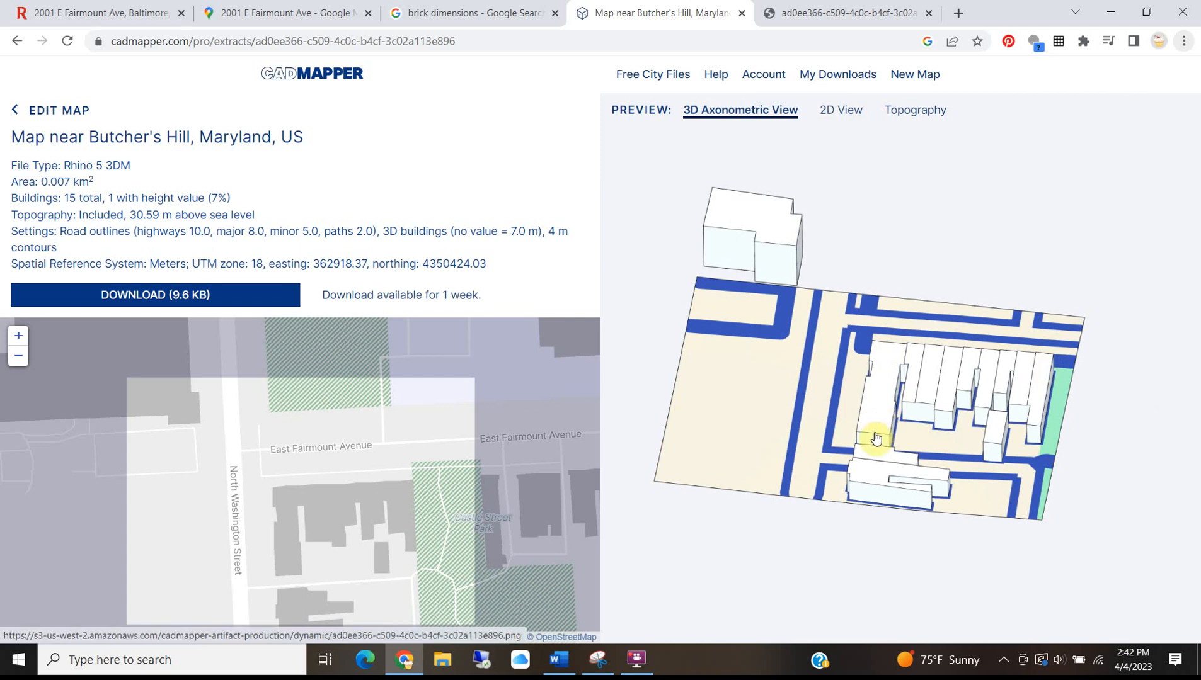
left_click(125, 296)
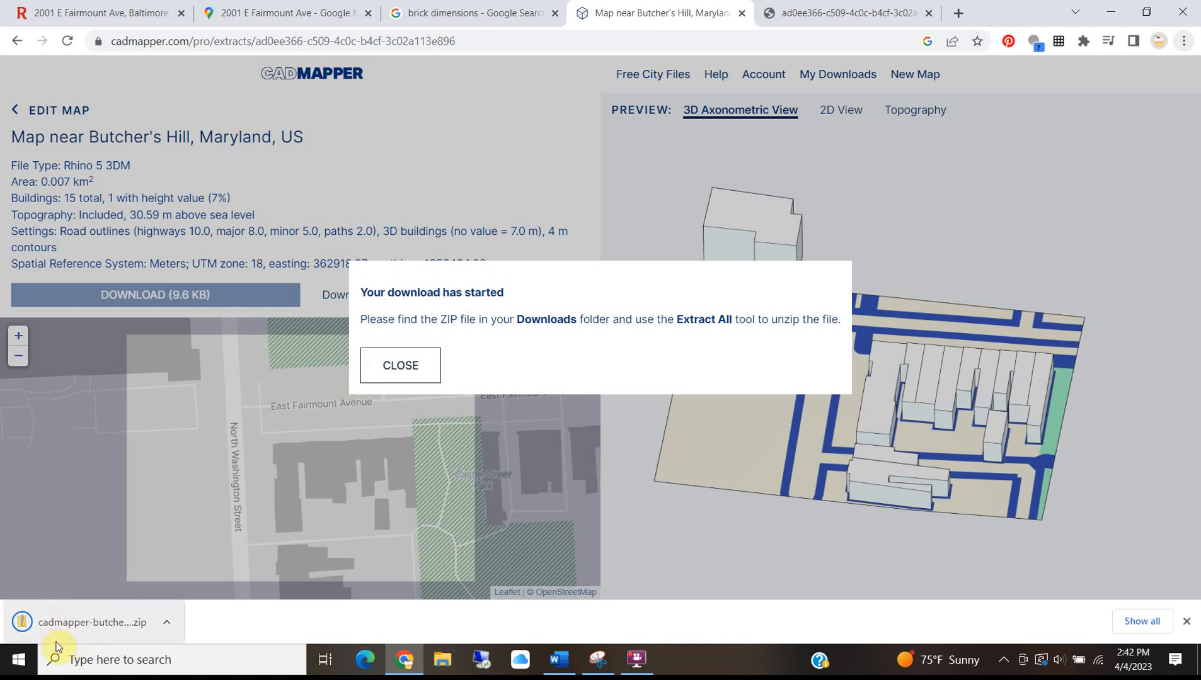
Extract the downloaded cadmapper ZIP into the Downloads folder.
right_click(70, 616)
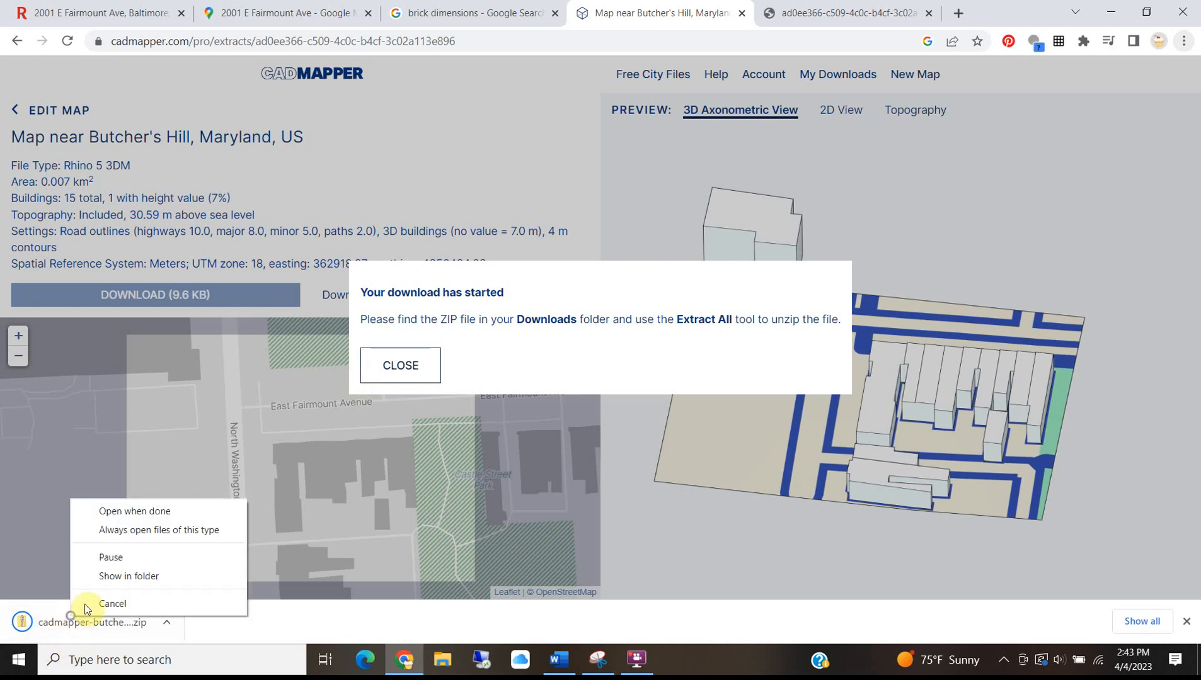
left_click(129, 577)
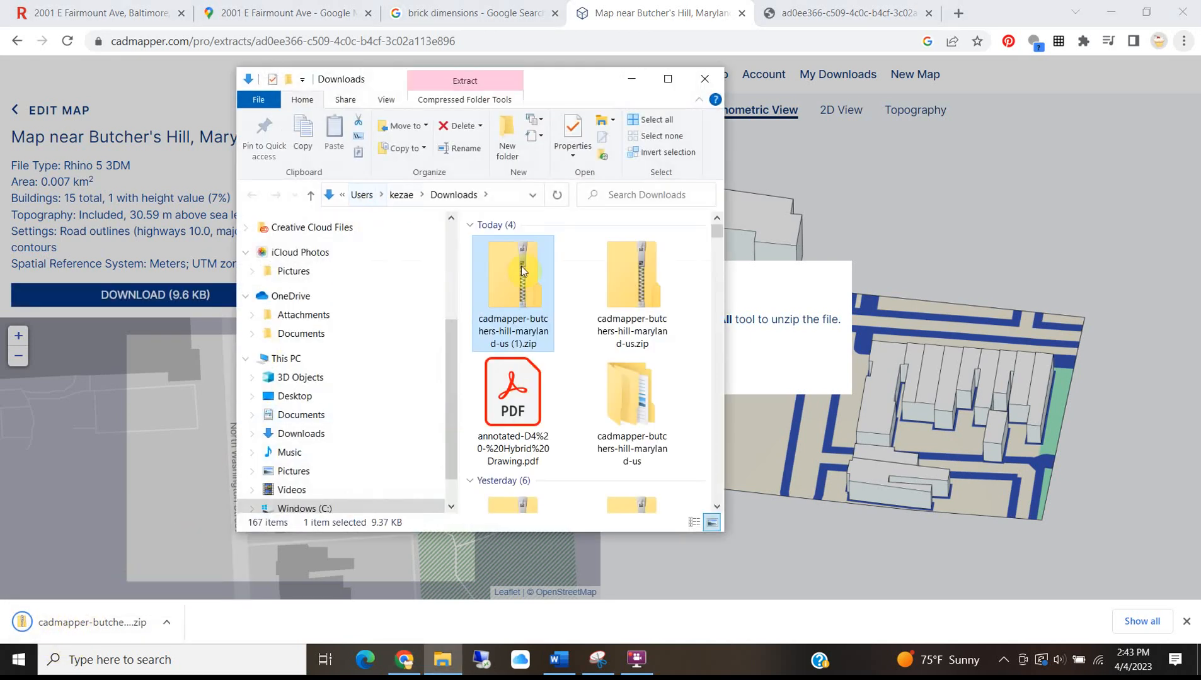
double_click(519, 269)
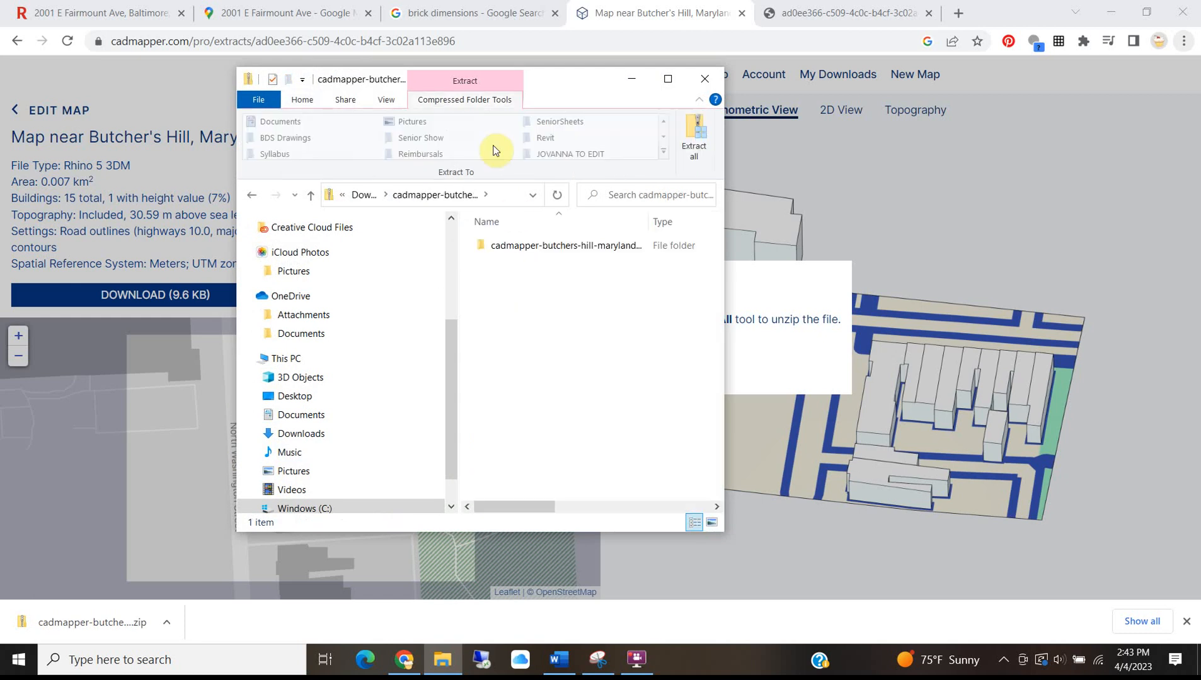
left_click(693, 136)
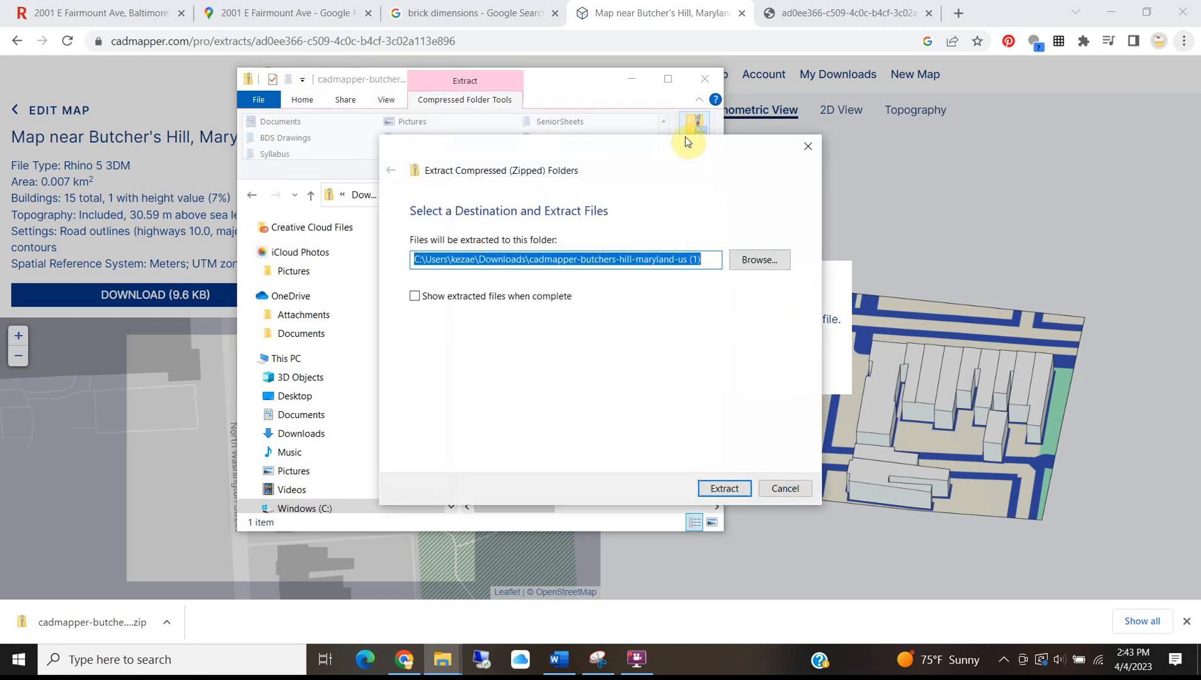
left_click(738, 493)
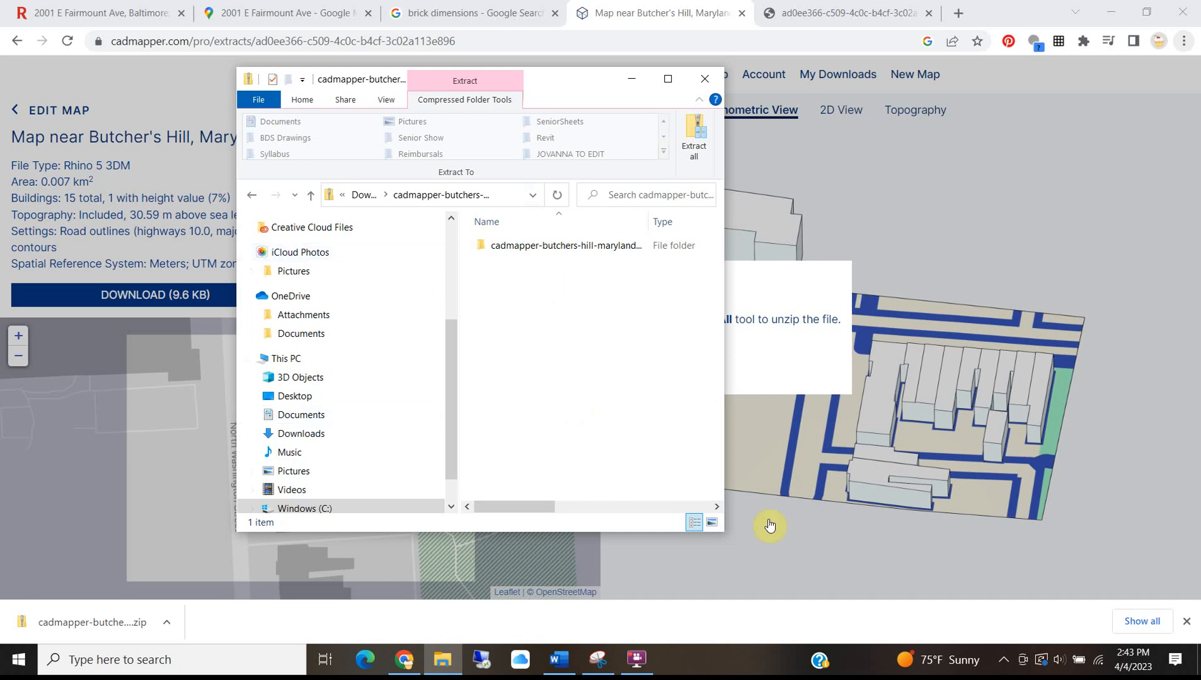
left_click_drag(724, 532, 930, 528)
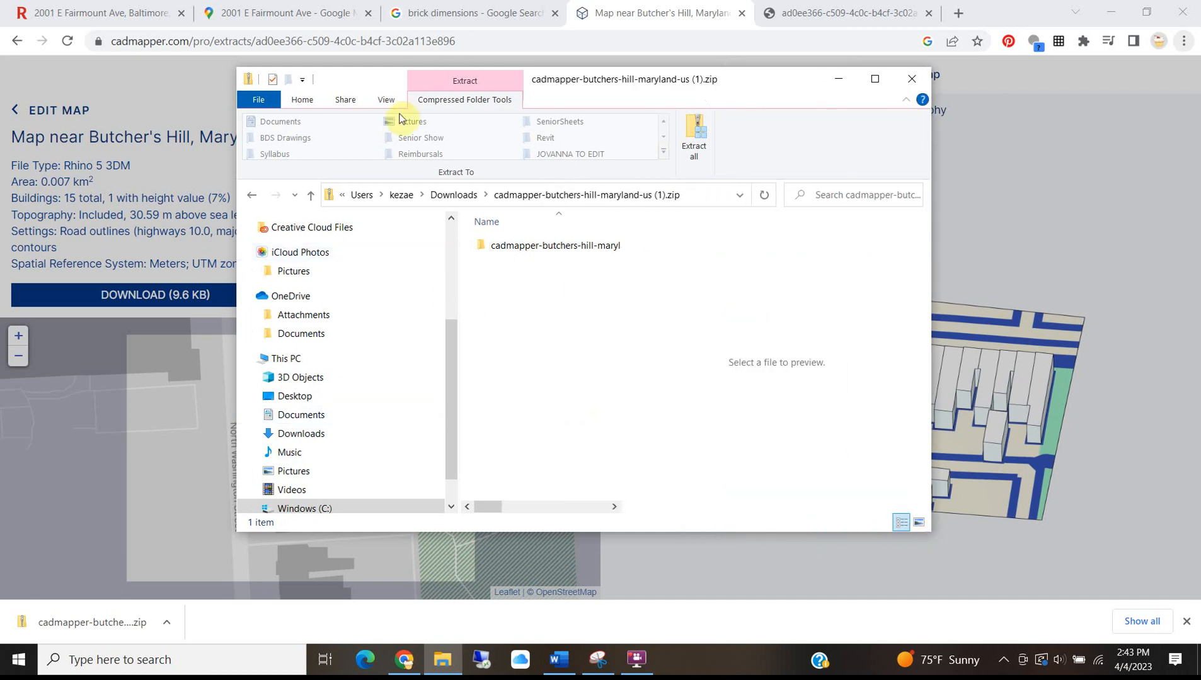
Open the cadmapper (1) folder and its inner folder, selecting cadmapper-butchers-hill-maryland-us.3dm.
left_click(469, 196)
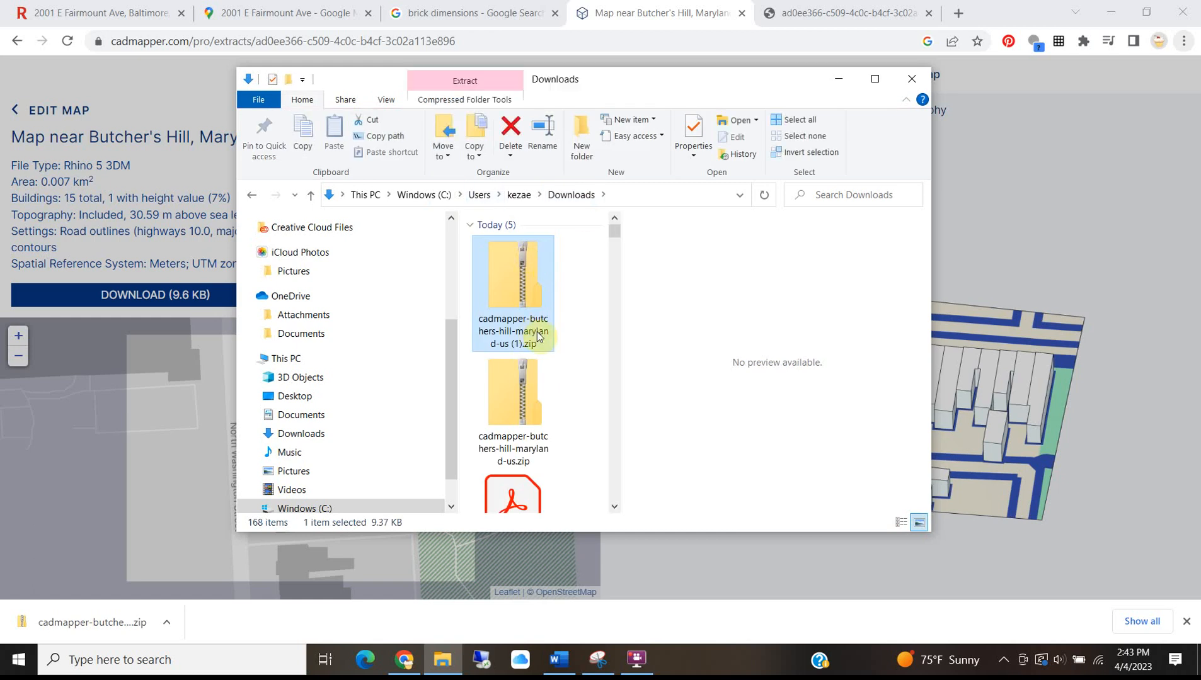
scroll(533, 402, "down", 3)
left_click(532, 310)
double_click(526, 305)
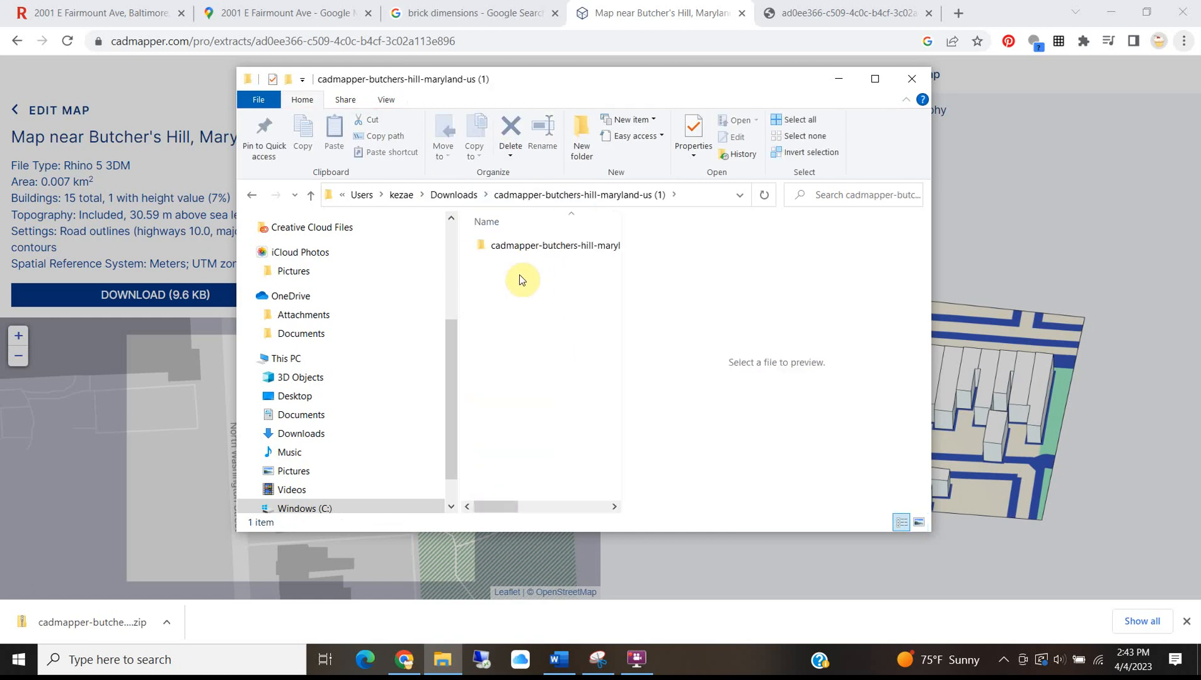
double_click(514, 248)
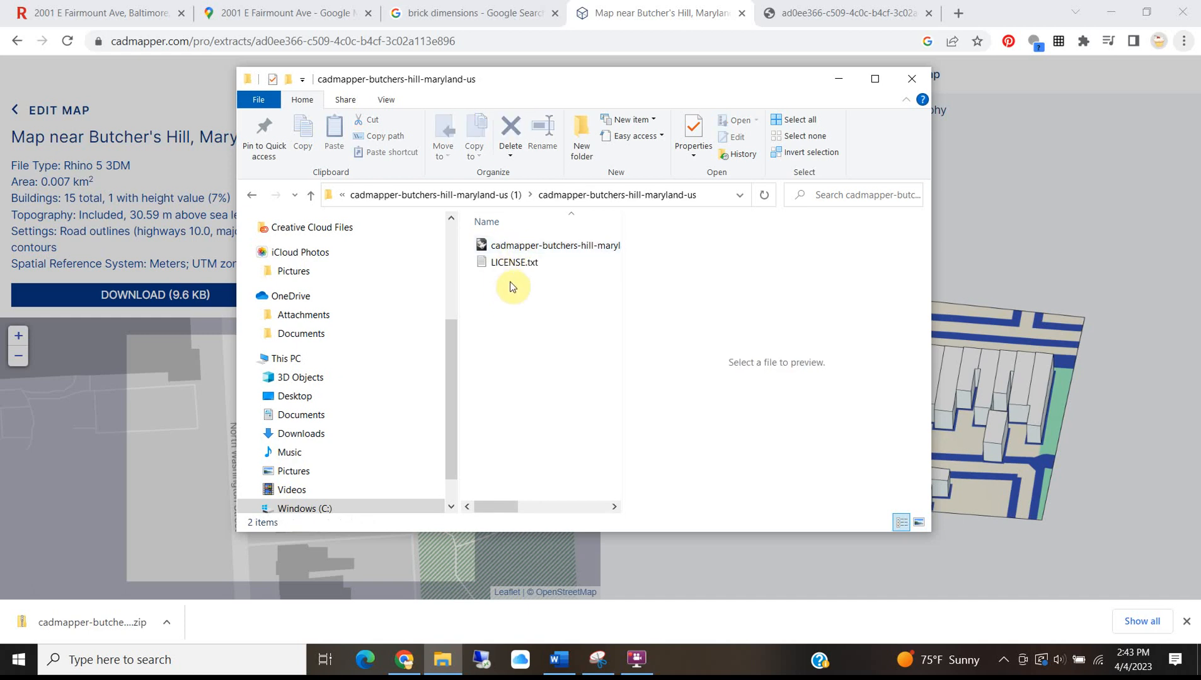
left_click(515, 248)
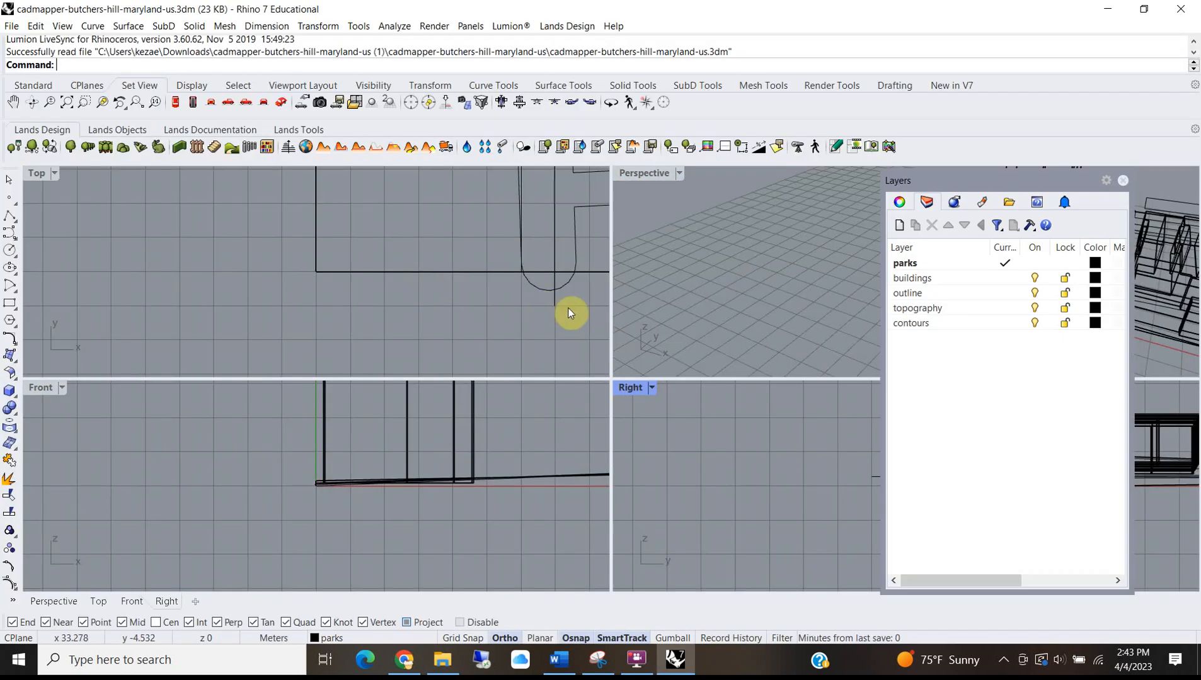
Maximize the Top view and select the terrain rectangle, a small building and the topography mesh.
left_click(1123, 181)
double_click(39, 176)
scroll(382, 350, "down", 3)
scroll(546, 329, "down", 3)
scroll(385, 319, "up", 3)
scroll(405, 245, "up", 3)
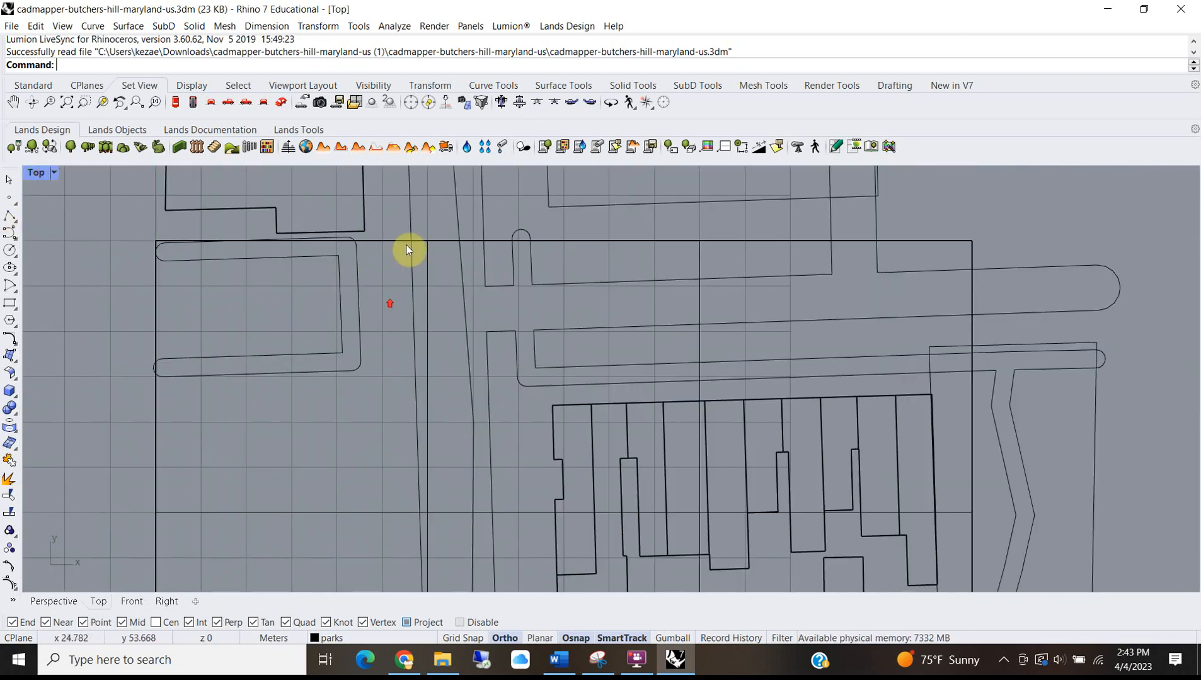
left_click(405, 243)
scroll(405, 243, "down", 3)
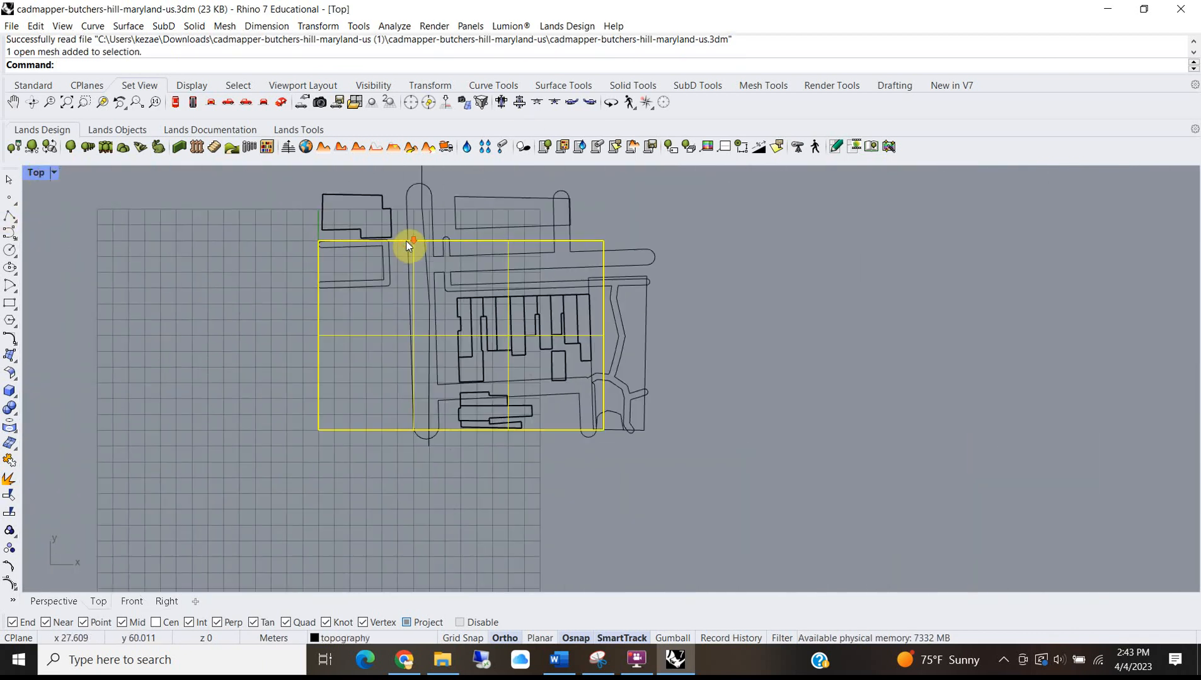
left_click(382, 202)
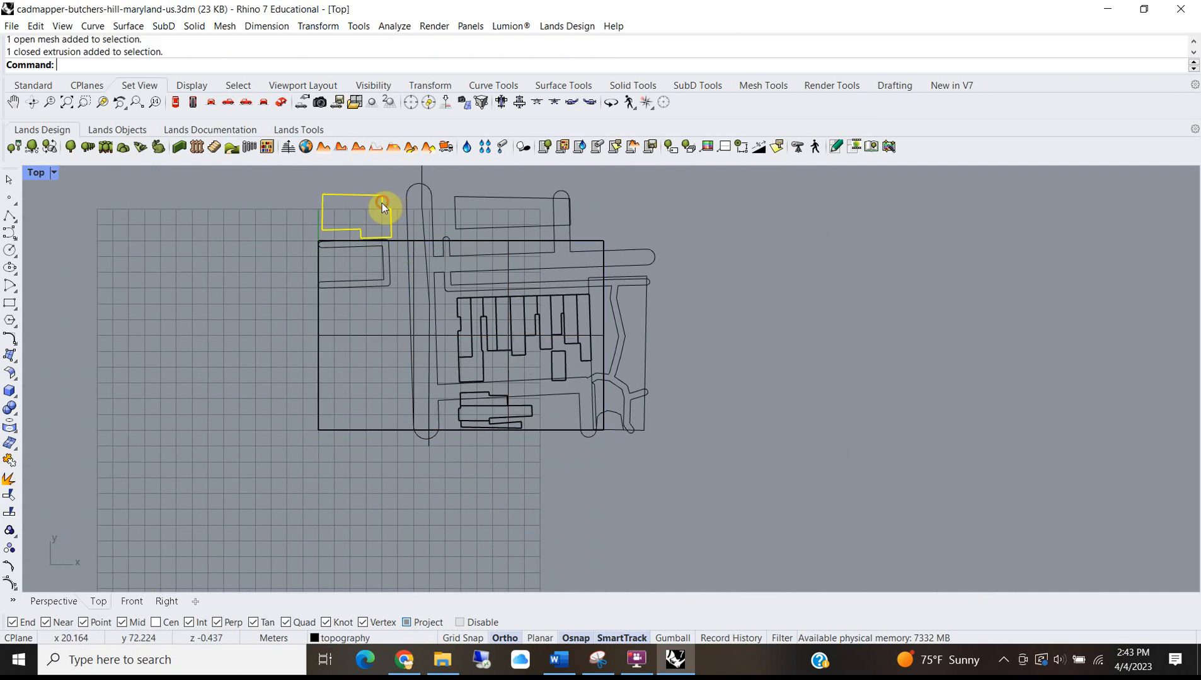
left_click(404, 237)
key("Escape")
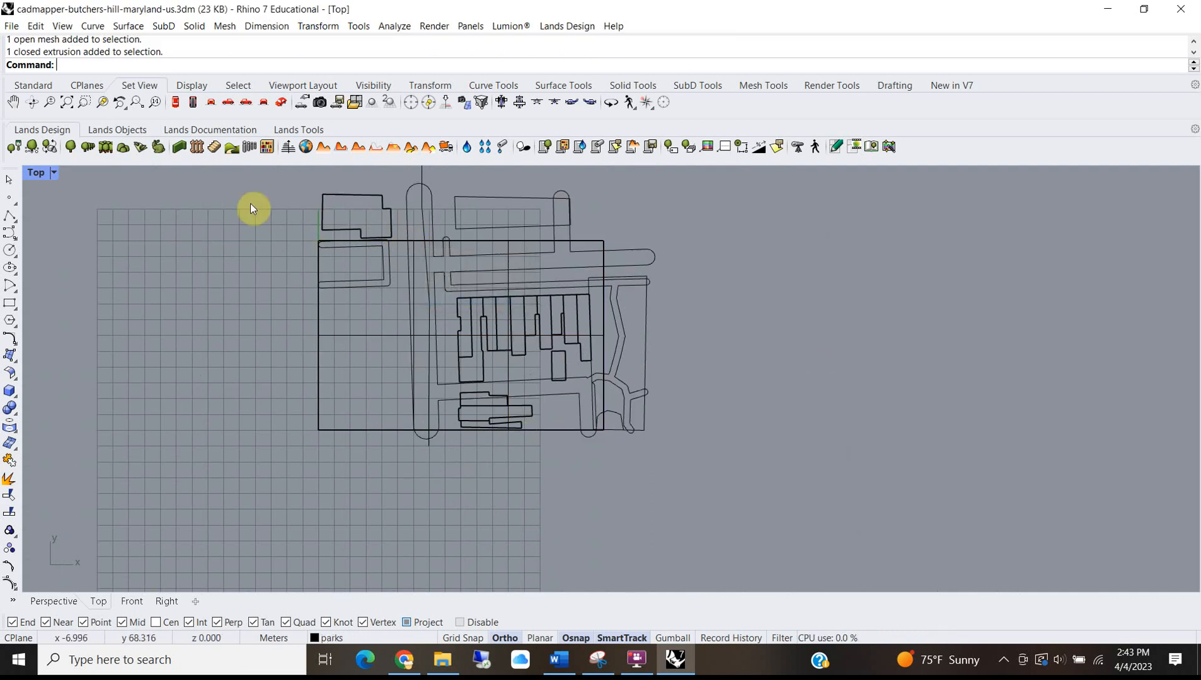
left_click(389, 243)
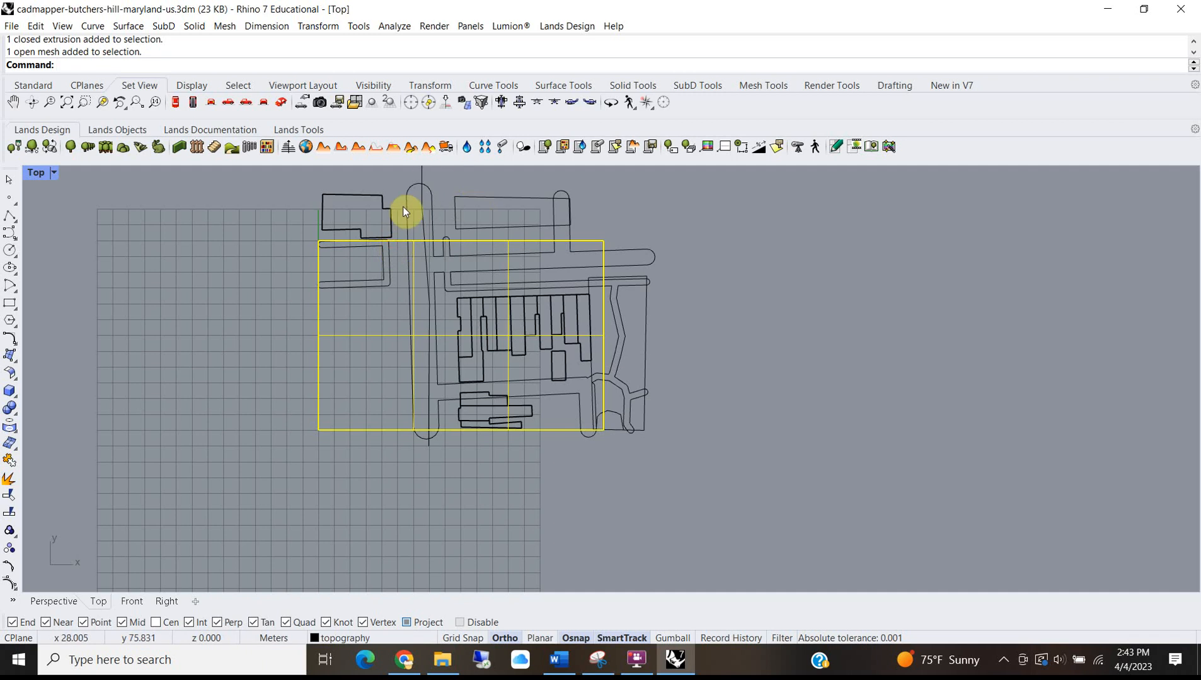
Restore four viewports, orbit Perspective to see the terrain from below, then deselect and close Rhino.
double_click(28, 174)
scroll(926, 262, "down", 3)
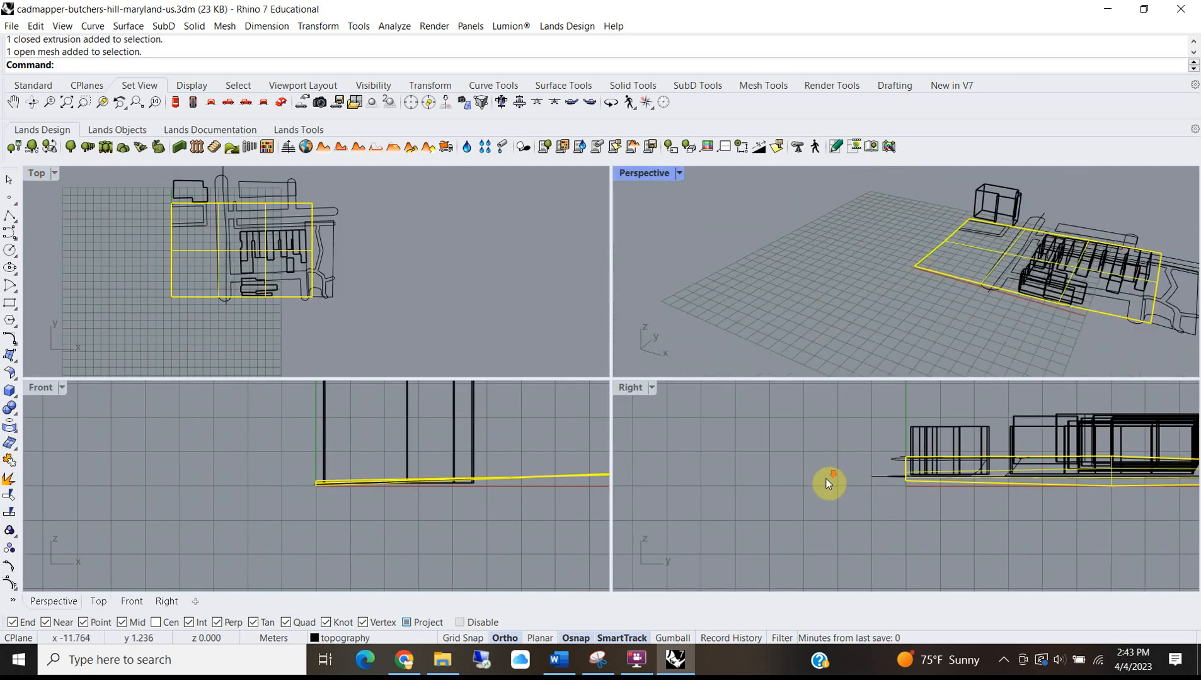
scroll(827, 480, "down", 4)
scroll(480, 448, "down", 2)
scroll(729, 422, "down", 2)
scroll(773, 281, "down", 2)
right_click_drag(773, 278, 1053, 253)
scroll(792, 273, "up", 7)
scroll(786, 289, "up", 3)
right_click_drag(788, 289, 842, 232)
left_click(342, 305)
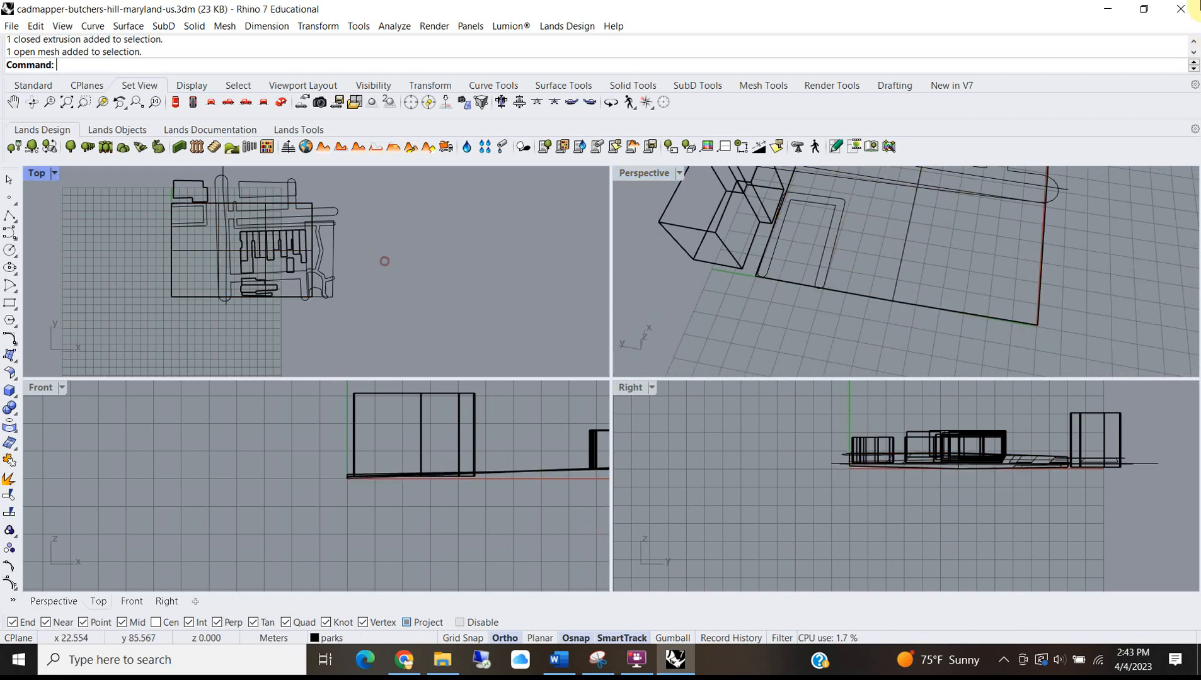
left_click(1180, 9)
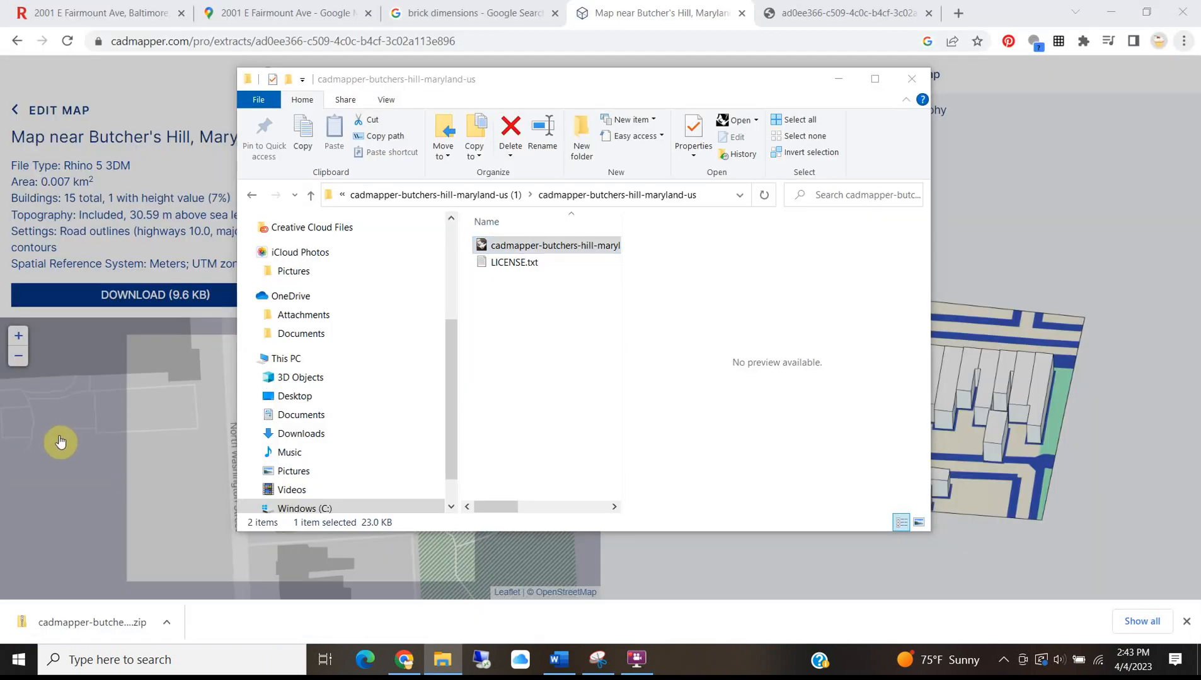
Enlarge the Create Map selection to about 0.069 km² around Butcher's Hill and generate the Rhino file.
left_click(147, 436)
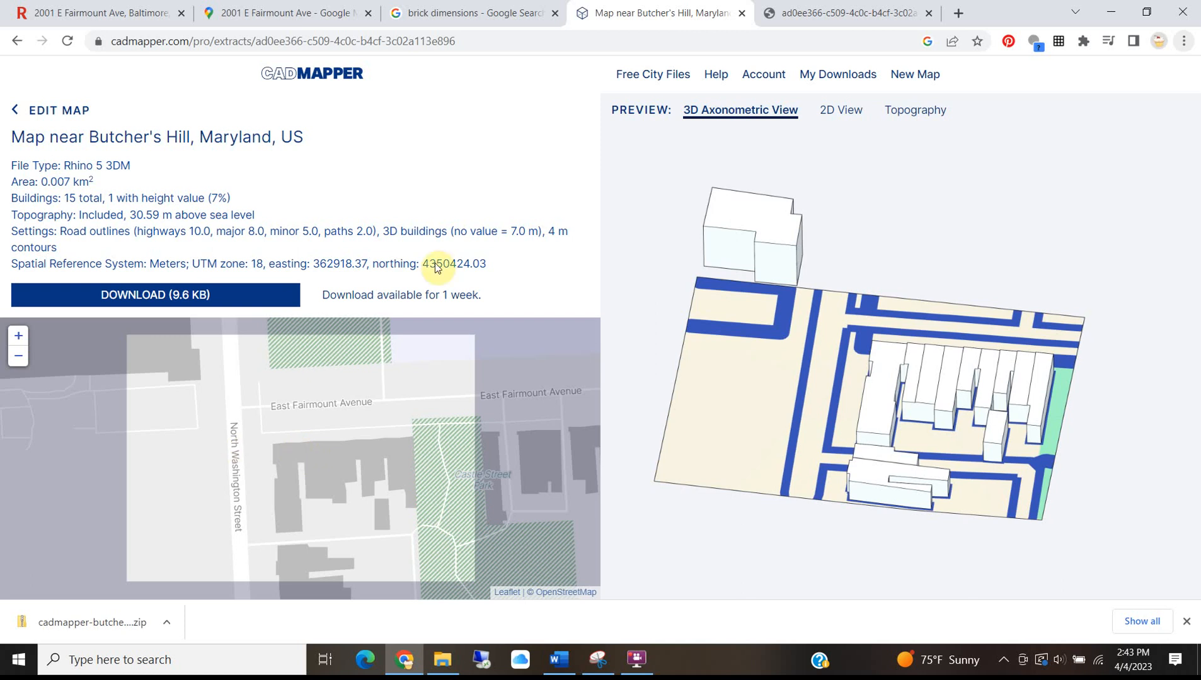
left_click(19, 41)
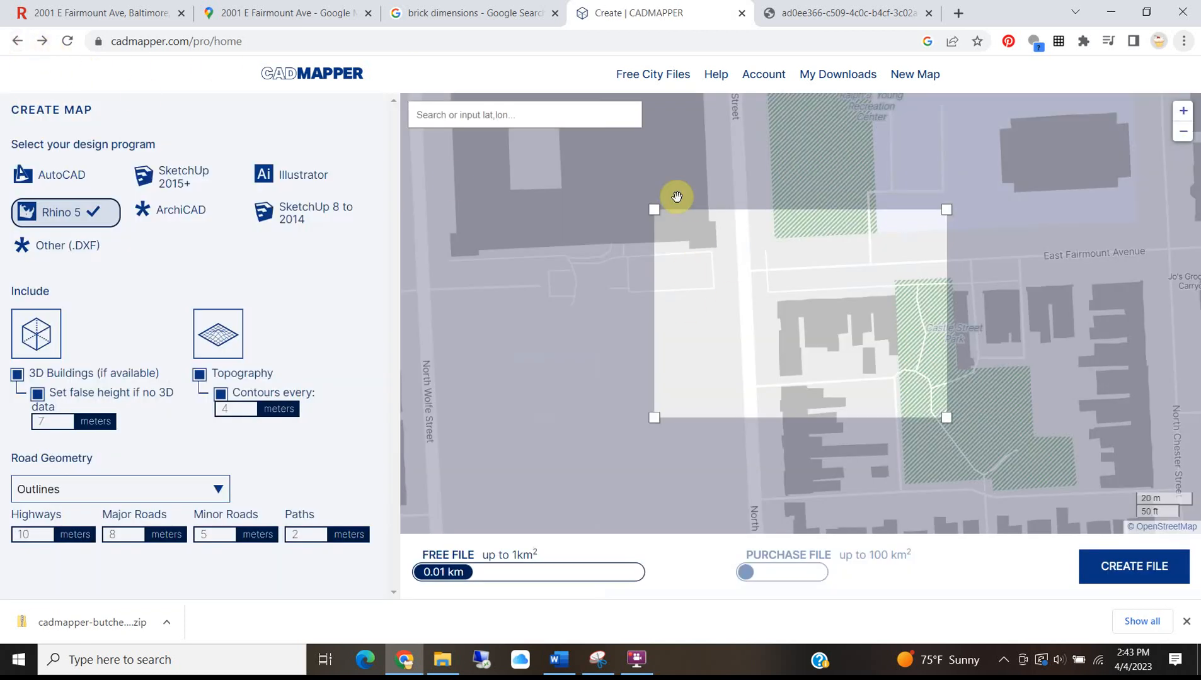
left_click_drag(654, 209, 626, 179)
left_click_drag(596, 158, 549, 135)
scroll(625, 196, "down", 1)
left_click_drag(625, 196, 729, 230)
scroll(743, 266, "down", 1)
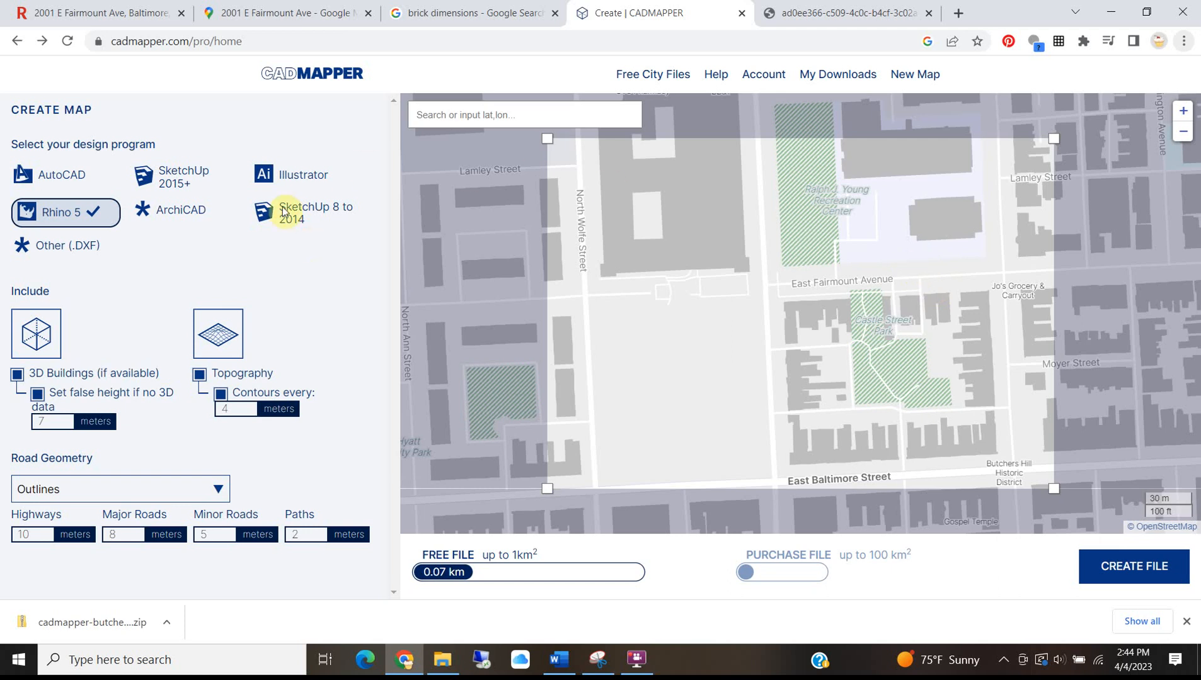
left_click(1131, 566)
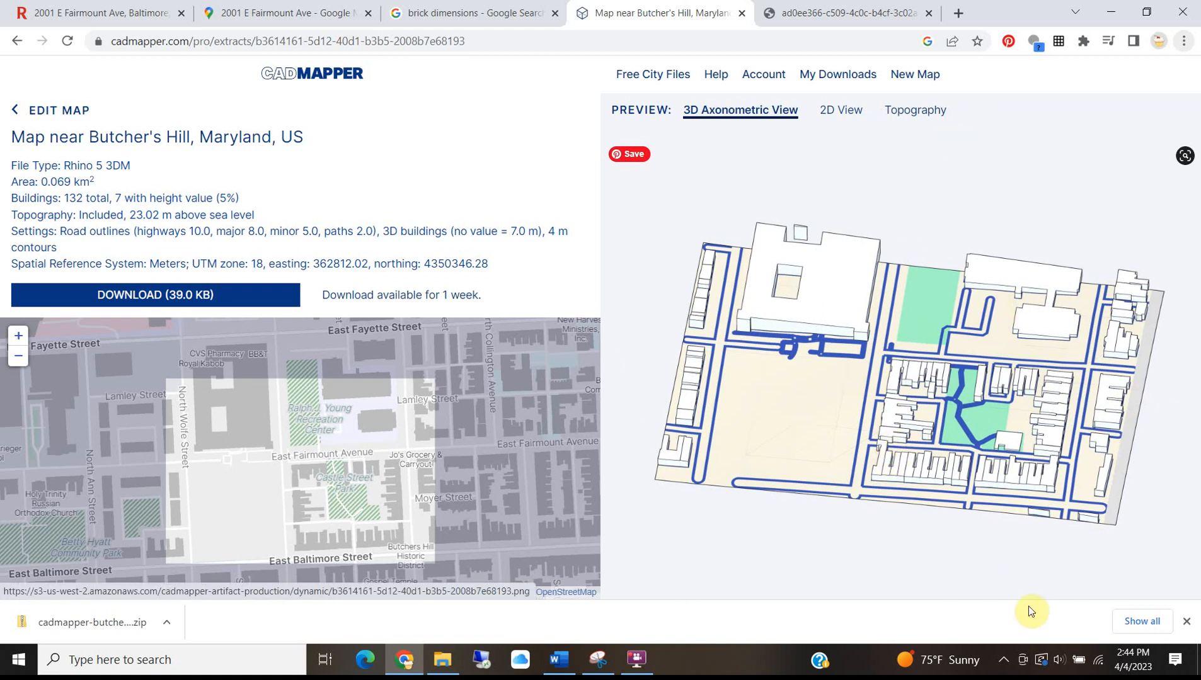
Download the new 39.0 KB file and show the (2) zip in its folder.
left_click(156, 295)
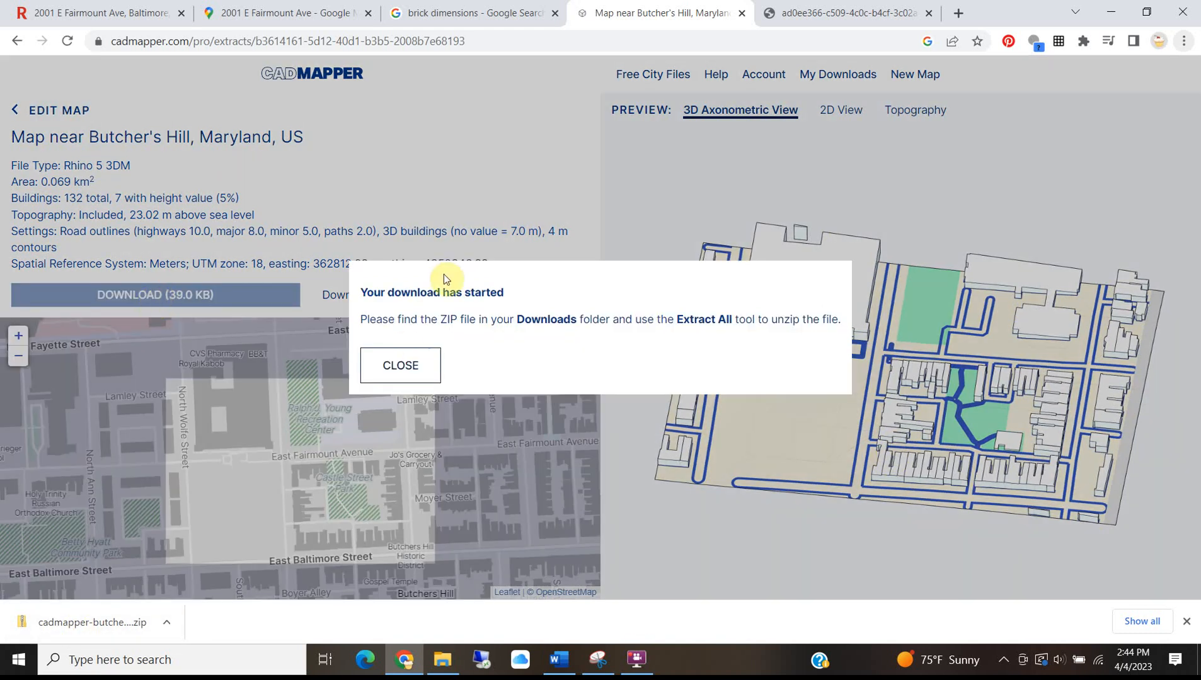
right_click(79, 614)
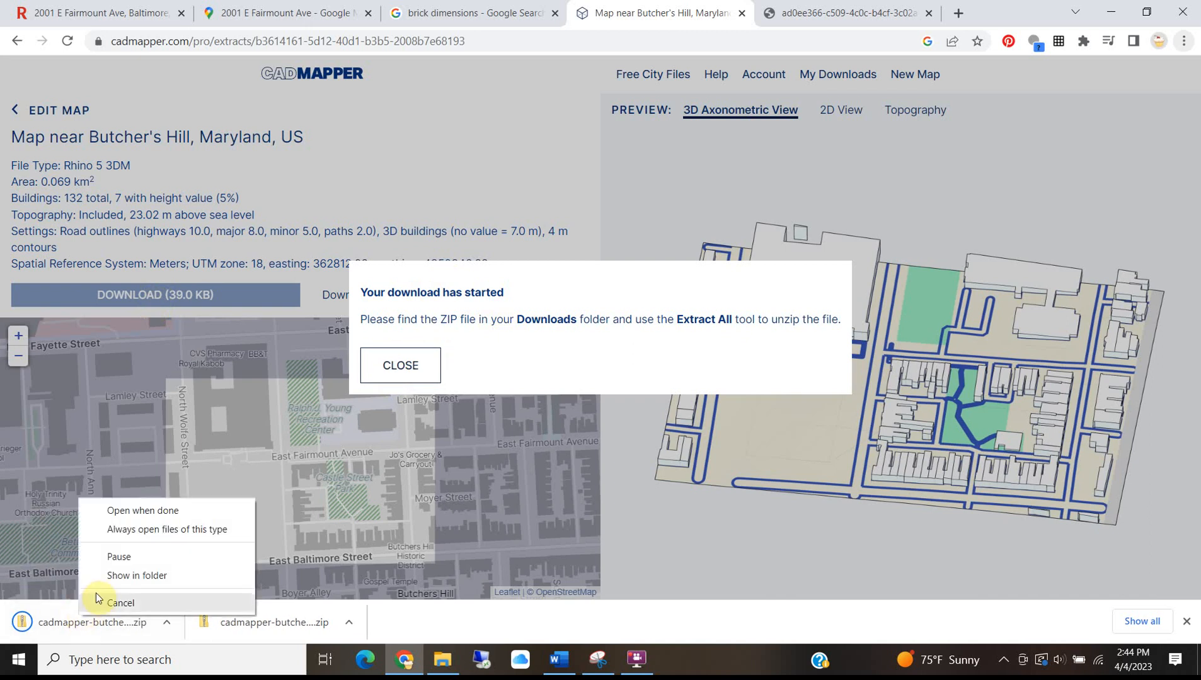
left_click(119, 575)
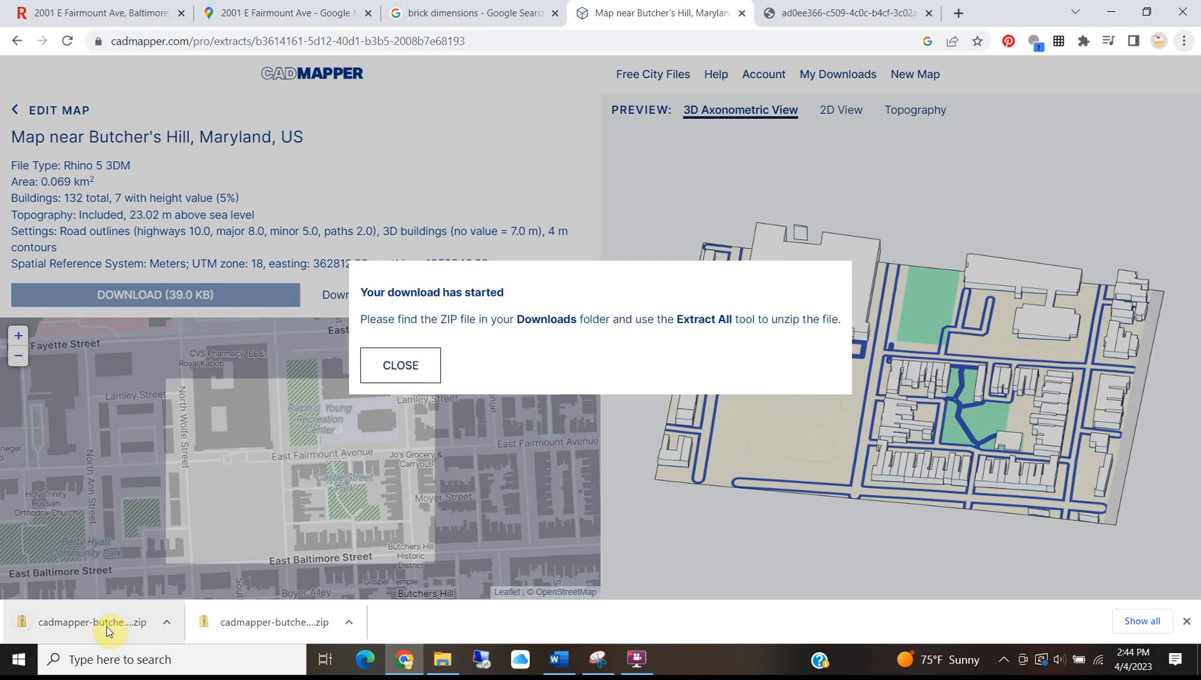
left_click(406, 362)
right_click(77, 612)
left_click(110, 581)
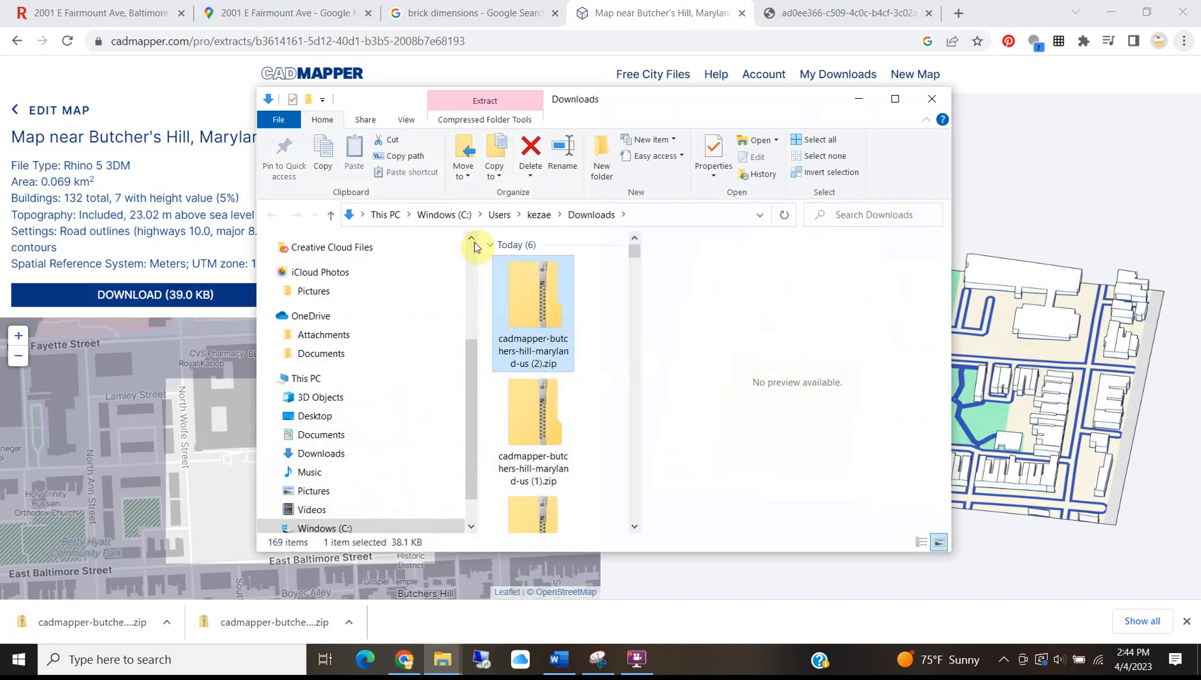
Extract all files from the (2) zip.
double_click(548, 313)
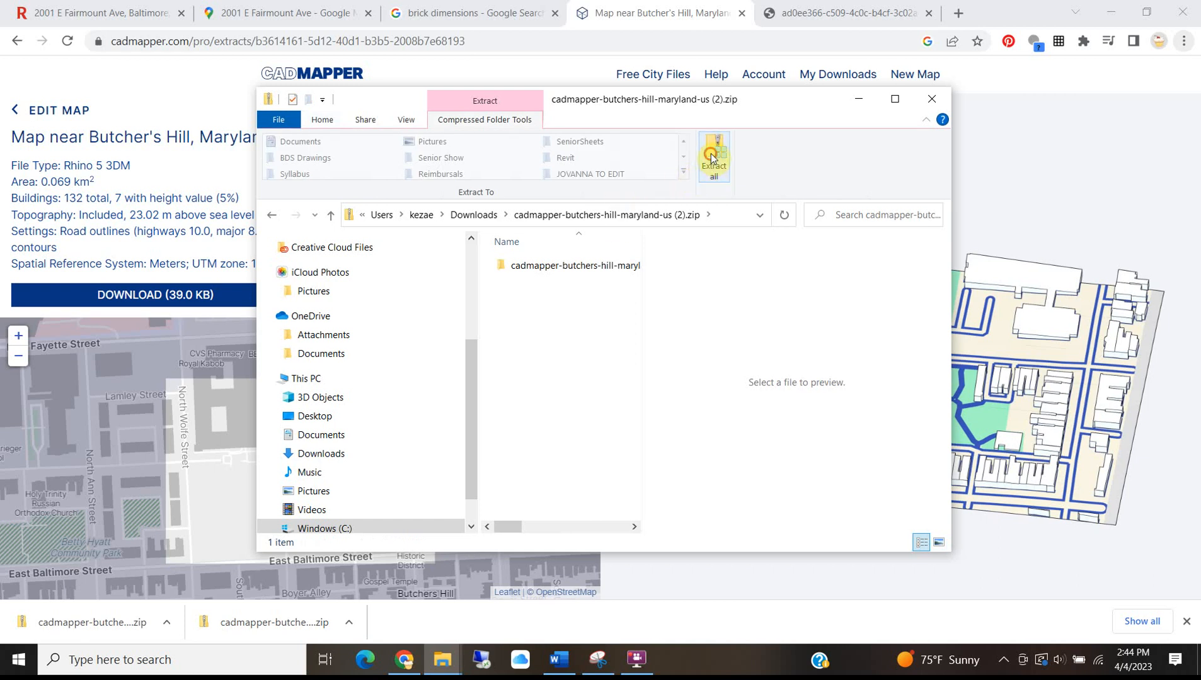
left_click(711, 157)
left_click(722, 489)
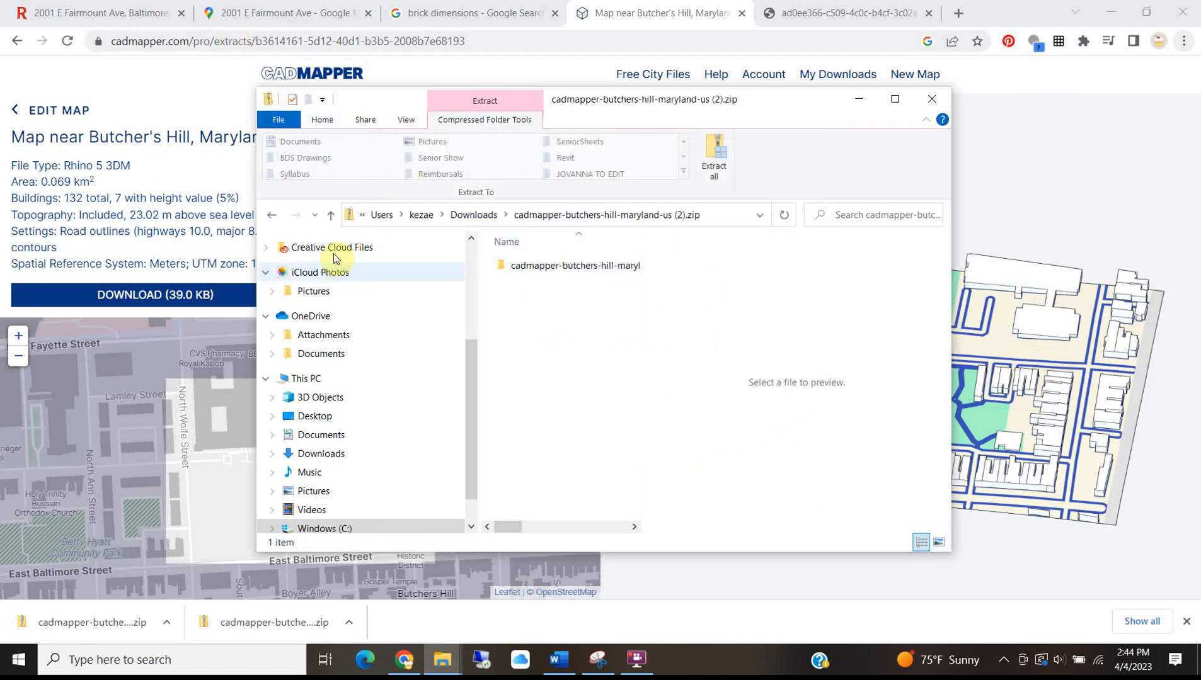
Open cadmapper-butchers-hill-maryland-us.3dm from the extracted (2) folder in Rhino.
left_click(474, 215)
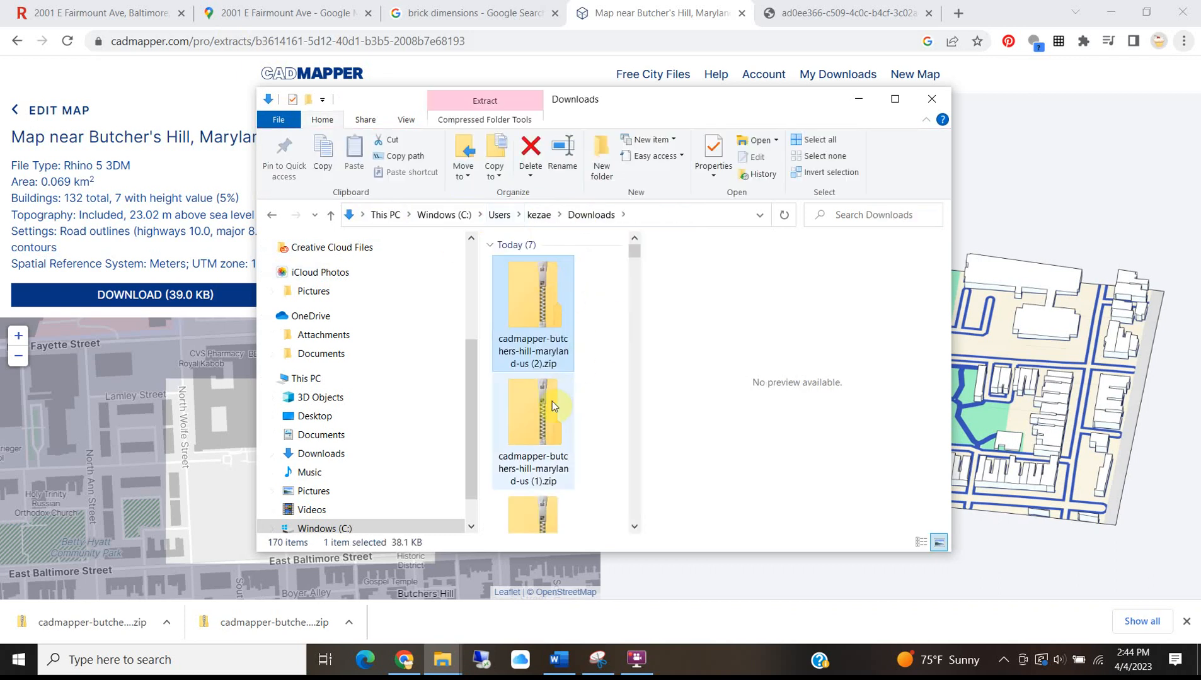
scroll(558, 390, "down", 3)
scroll(556, 335, "up", 1)
scroll(606, 340, "up", 2)
double_click(526, 349)
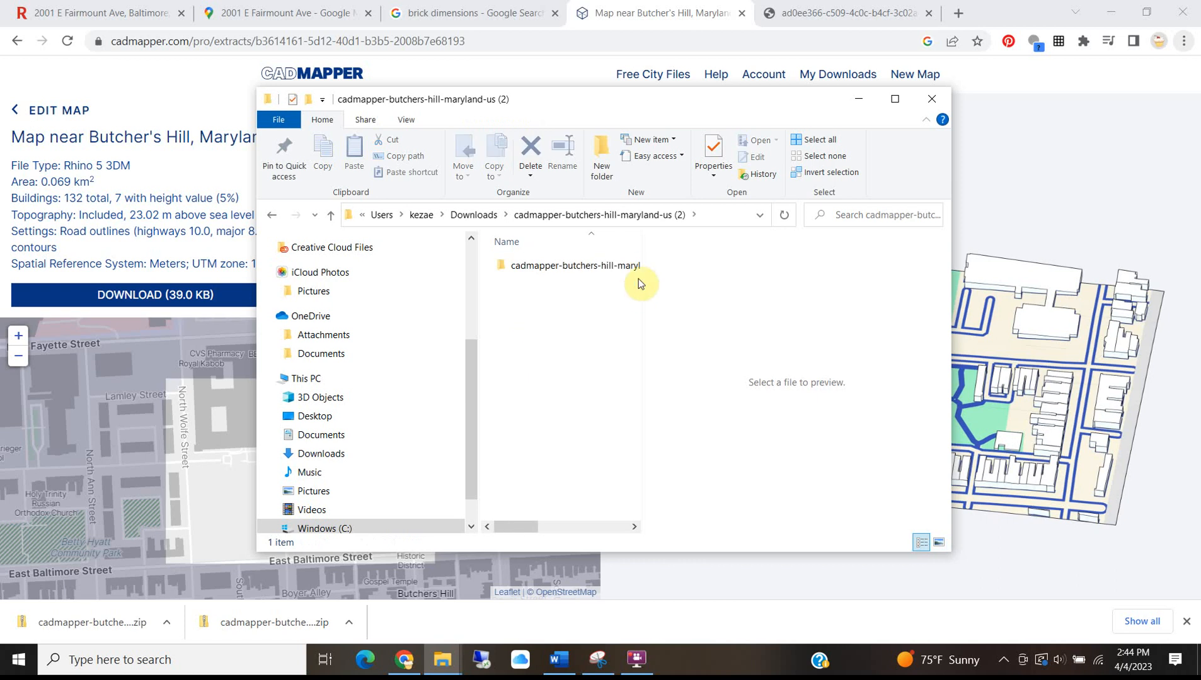
double_click(585, 263)
double_click(572, 275)
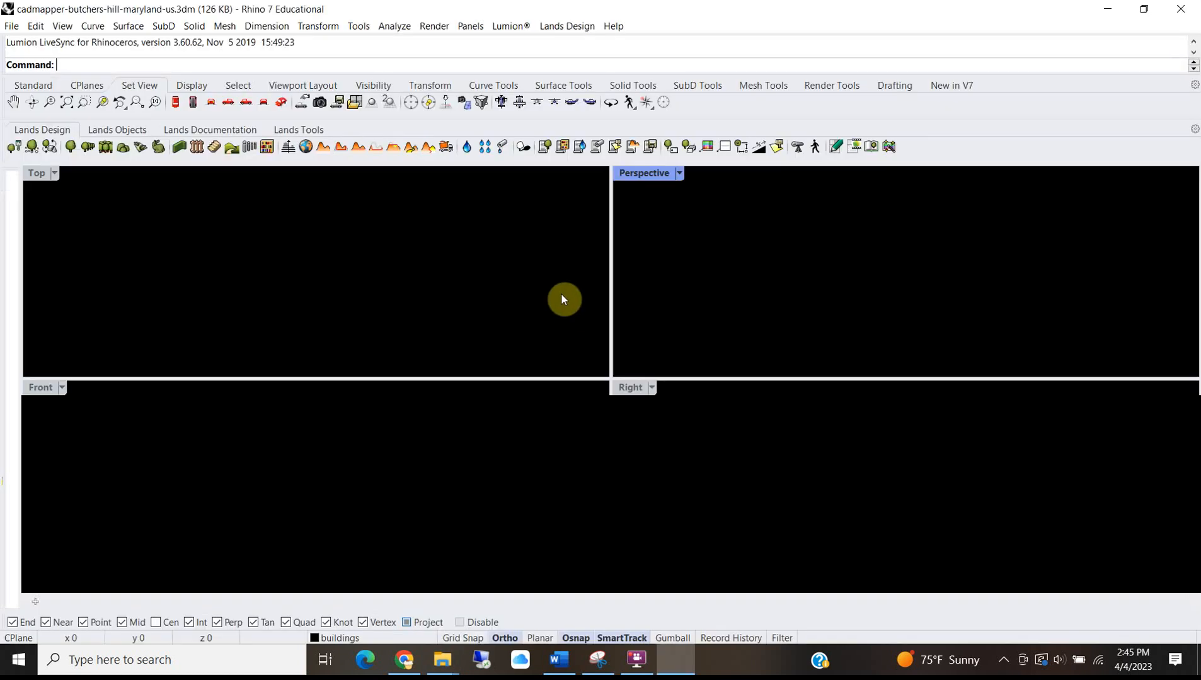
Maximize the Top view and pan and zoom to center the Butchers Hill site.
scroll(296, 246, "down", 5)
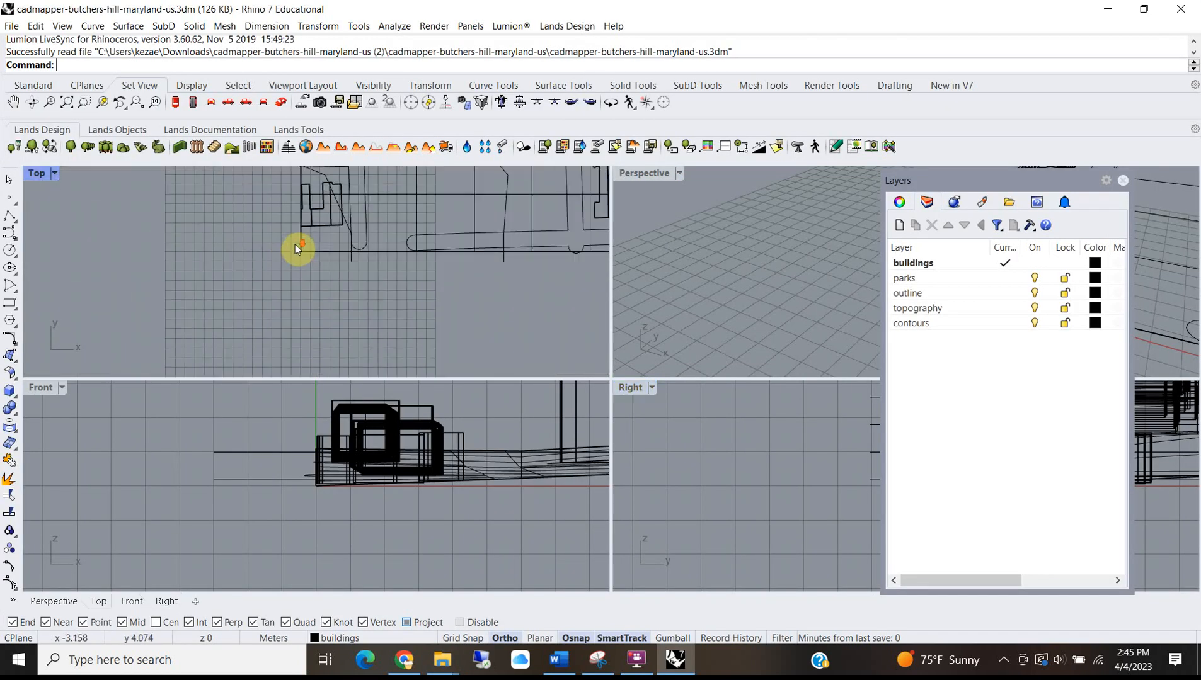
scroll(306, 240, "down", 6)
middle_click(513, 213)
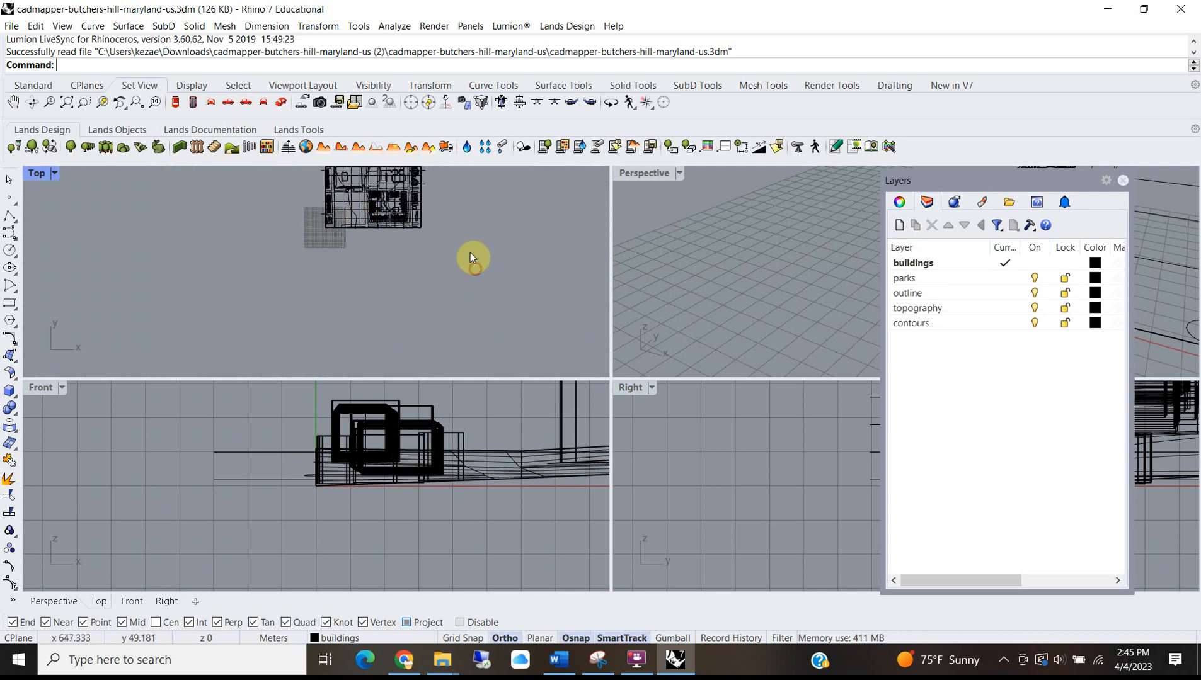
right_click_drag(475, 227, 463, 269)
double_click(29, 174)
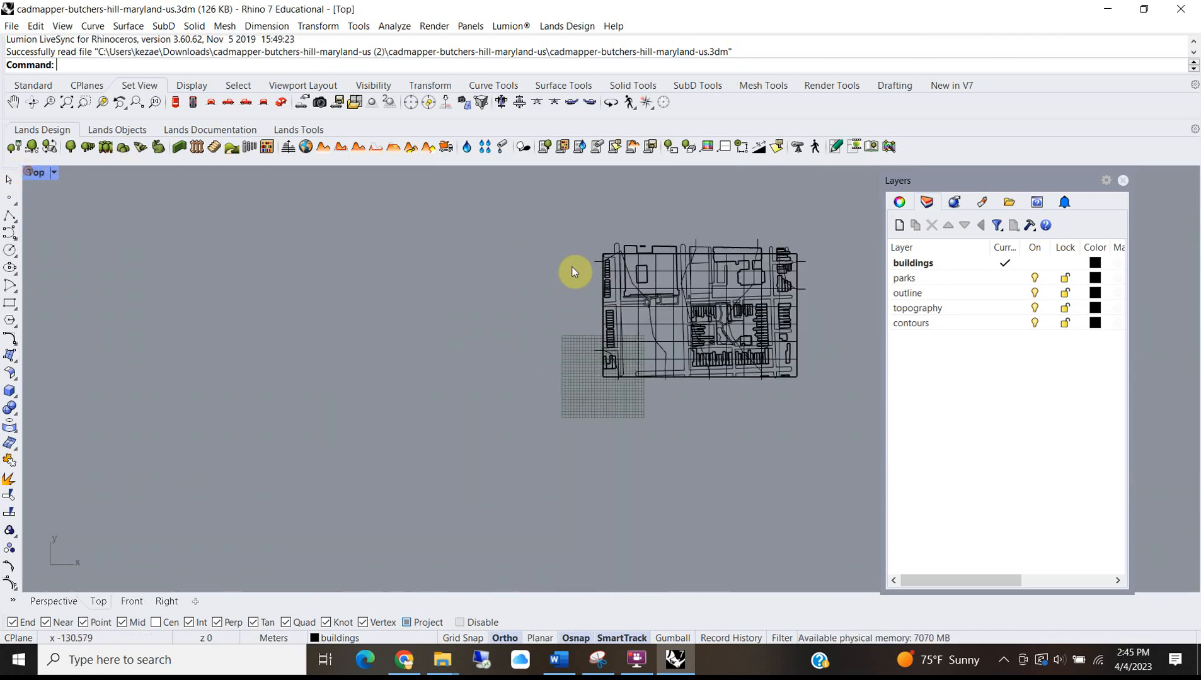
scroll(649, 239, "up", 3)
scroll(619, 344, "down", 3)
right_click_drag(425, 381, 279, 377)
scroll(476, 326, "up", 10)
scroll(435, 290, "down", 8)
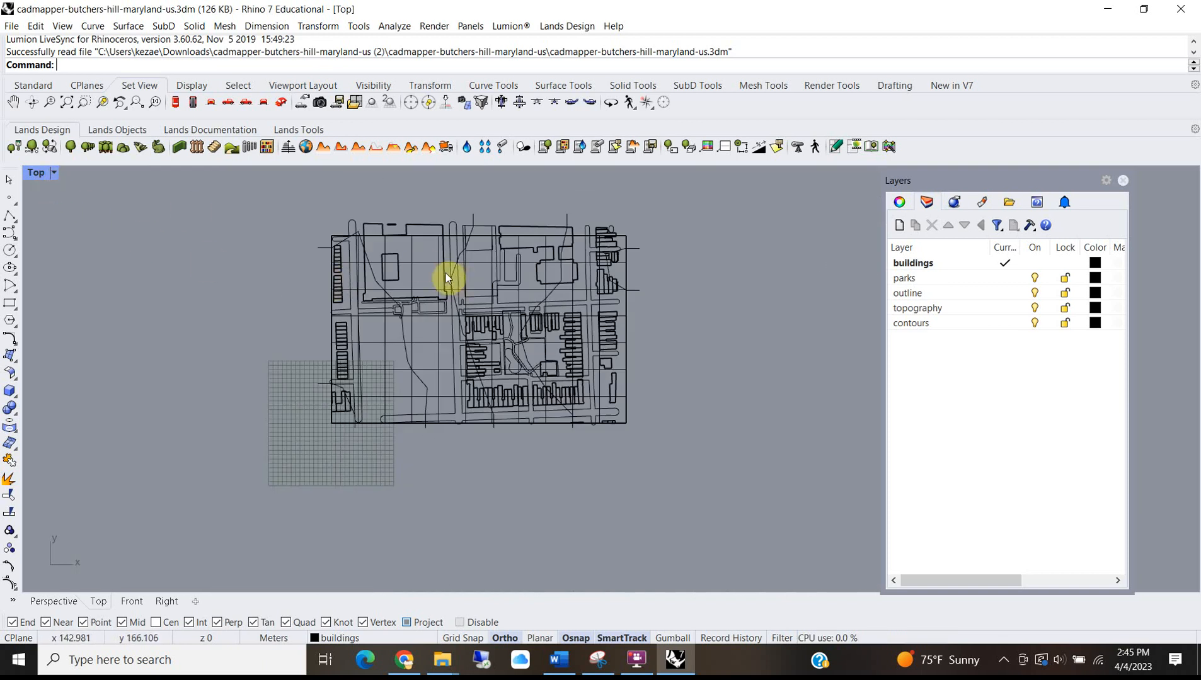
scroll(431, 270, "up", 3)
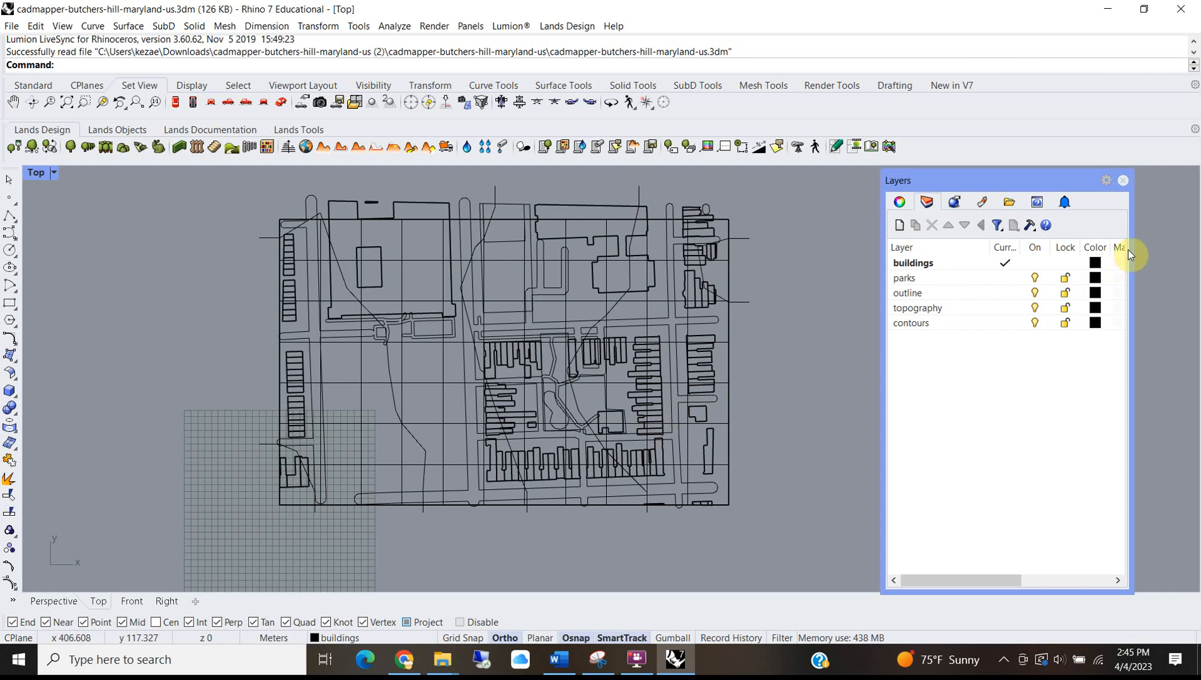
Set the buildings layer colour to blue, parks to DarkGreen and outline to pink.
left_click(1096, 264)
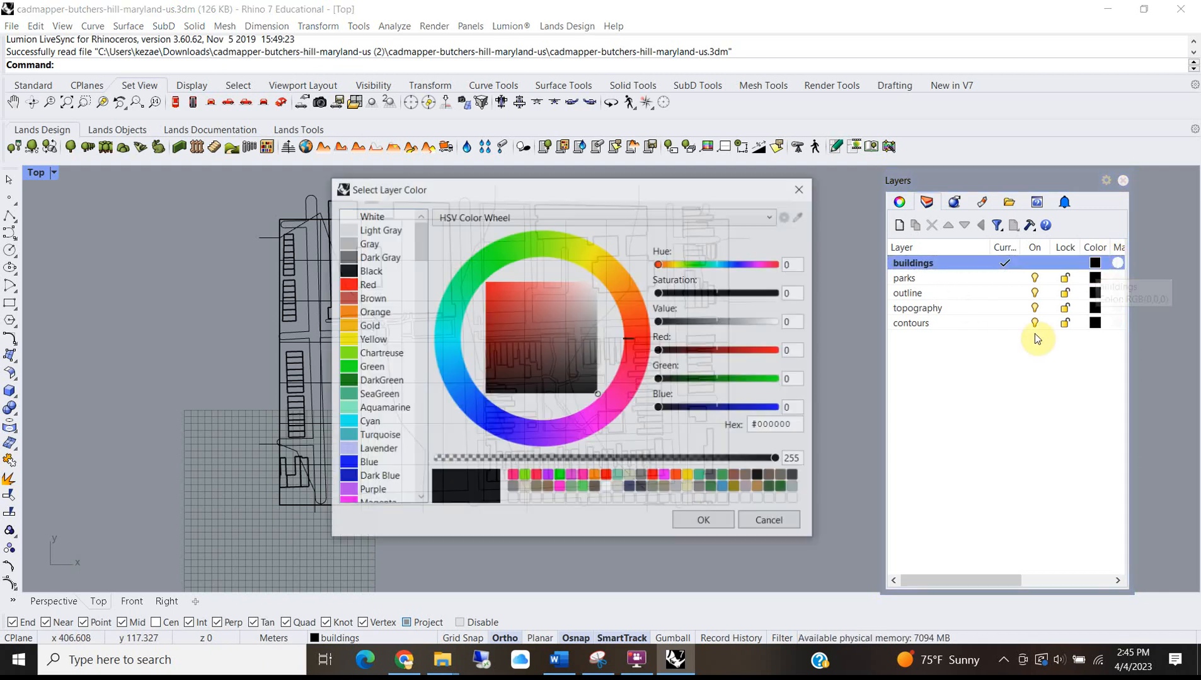
left_click(519, 439)
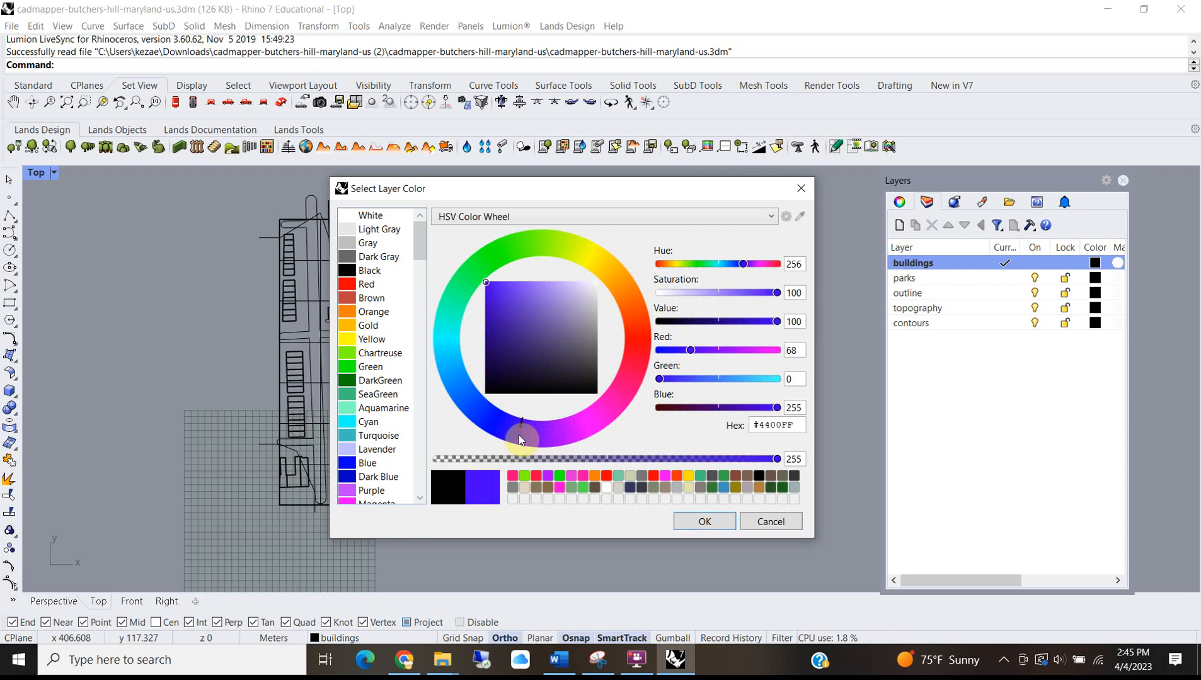
left_click(694, 530)
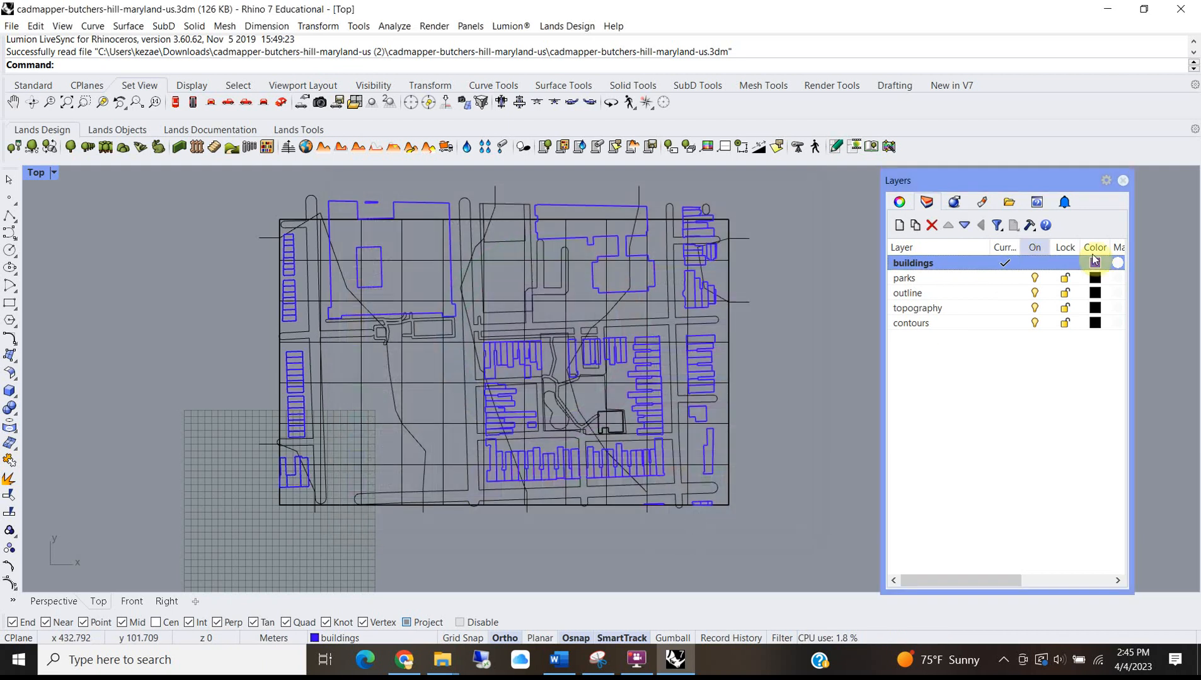
left_click(1095, 278)
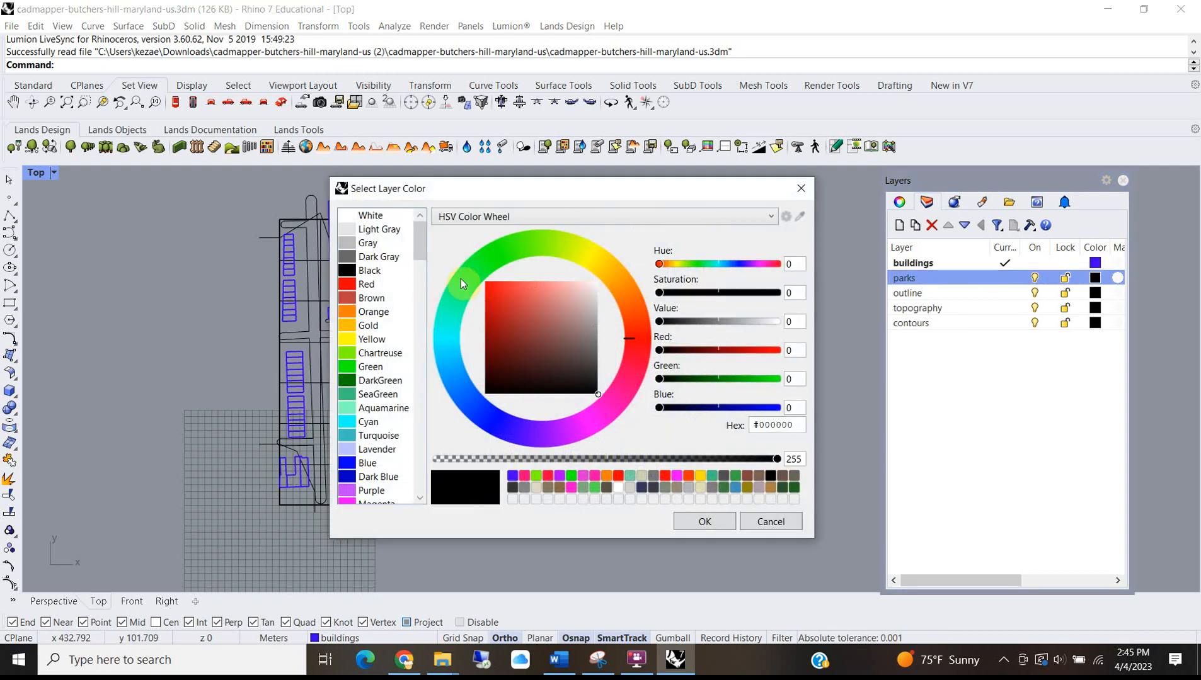
left_click(373, 380)
left_click(701, 522)
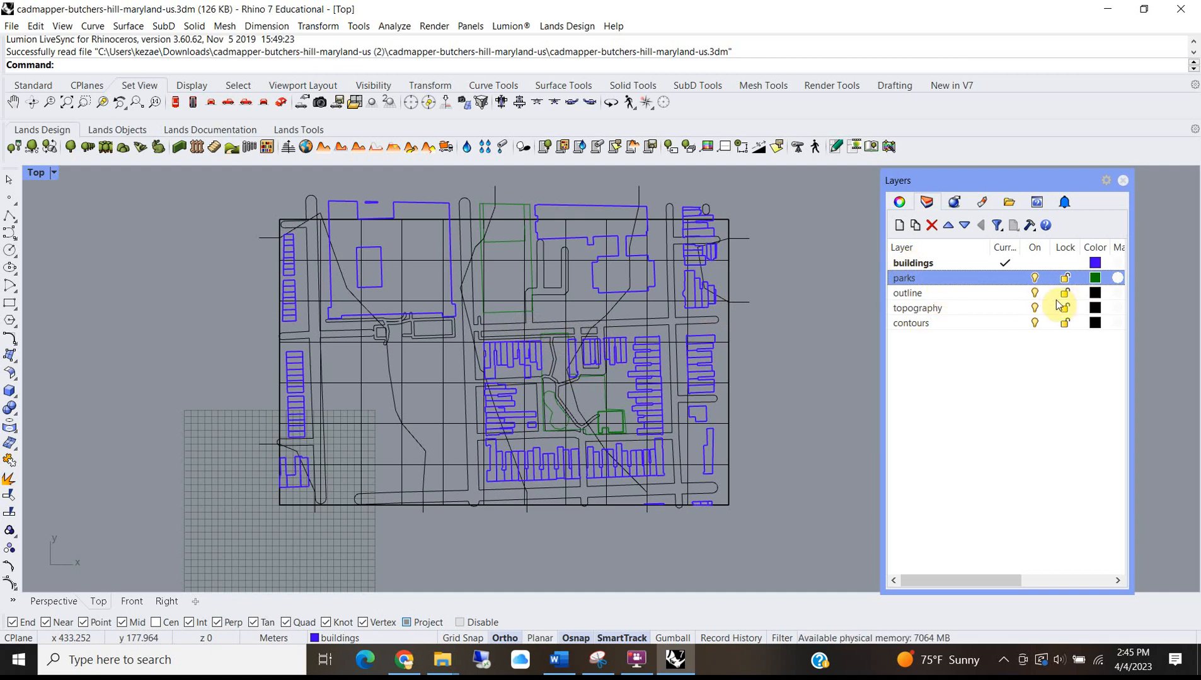
left_click(1094, 295)
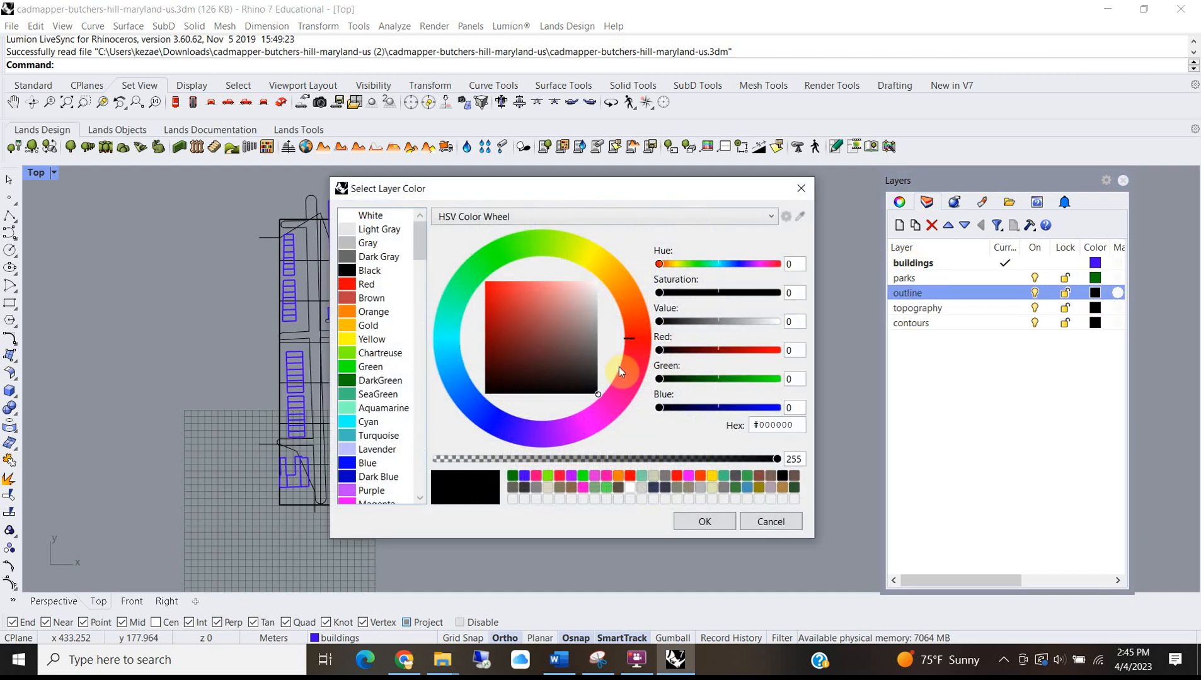
left_click(619, 371)
left_click(706, 521)
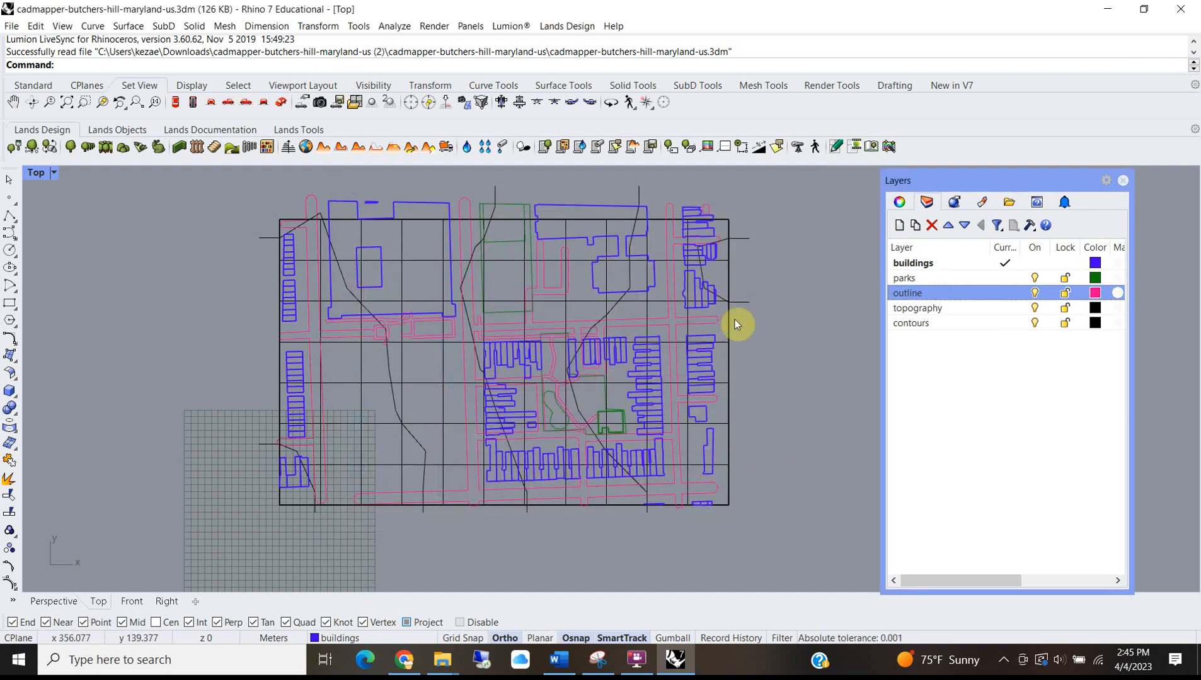
Colour the contours layer orange, then delete the contours layer and its five objects.
left_click(1095, 323)
left_click(623, 280)
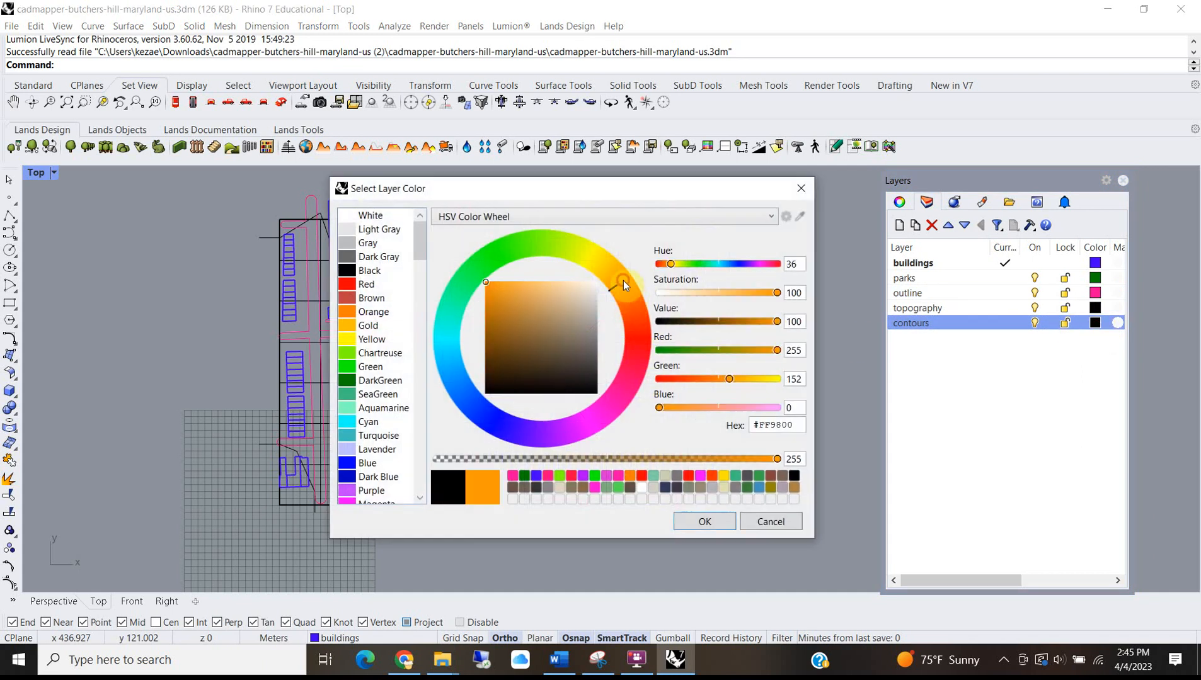
mouse_move(547, 319)
left_mouse_down()
mouse_move(497, 299)
mouse_move(478, 306)
left_mouse_up()
left_click(349, 311)
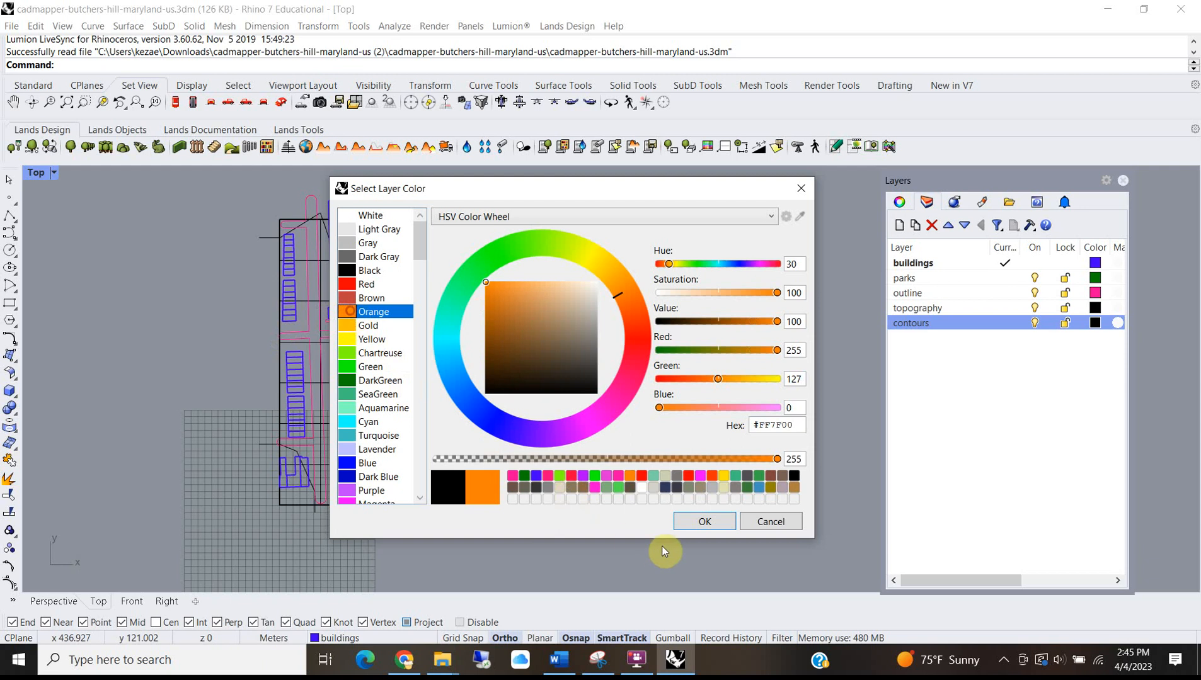
left_click(704, 521)
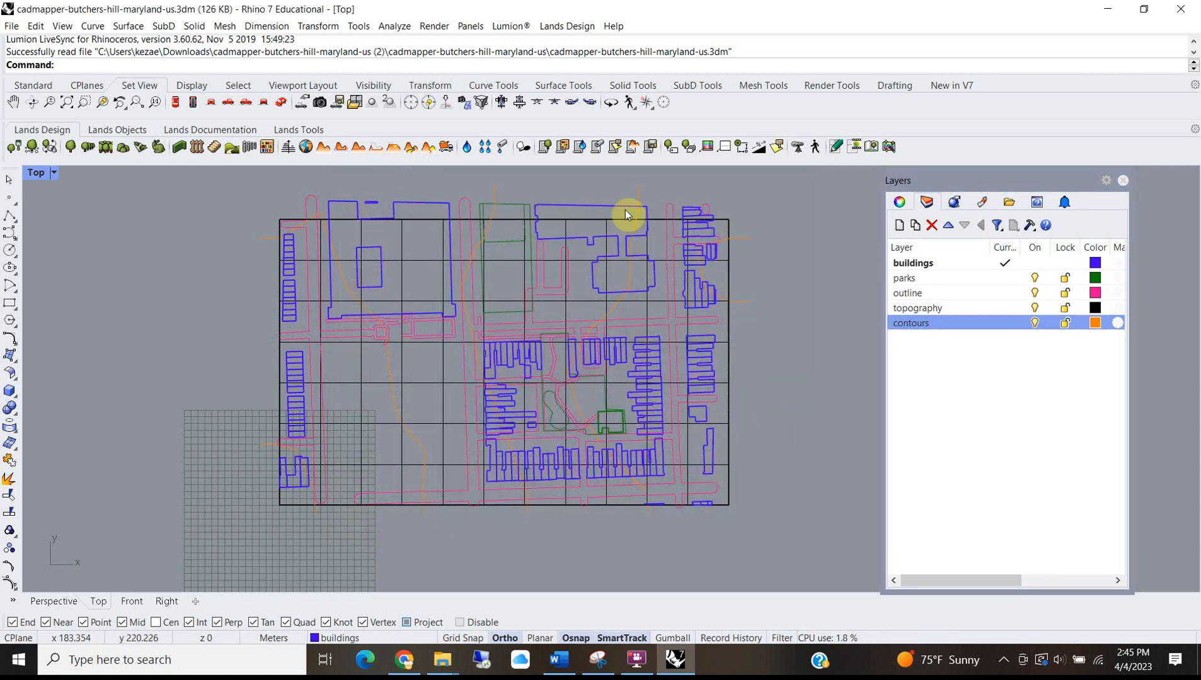
left_click(1013, 318)
right_click(1006, 326)
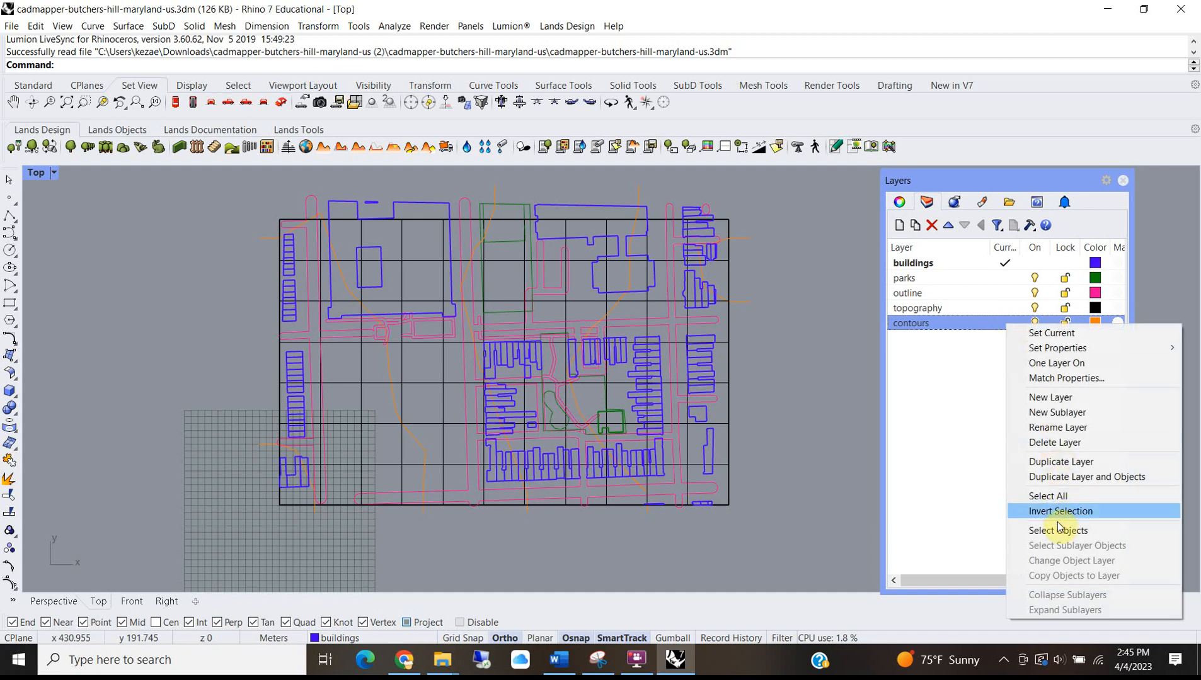
left_click(1064, 442)
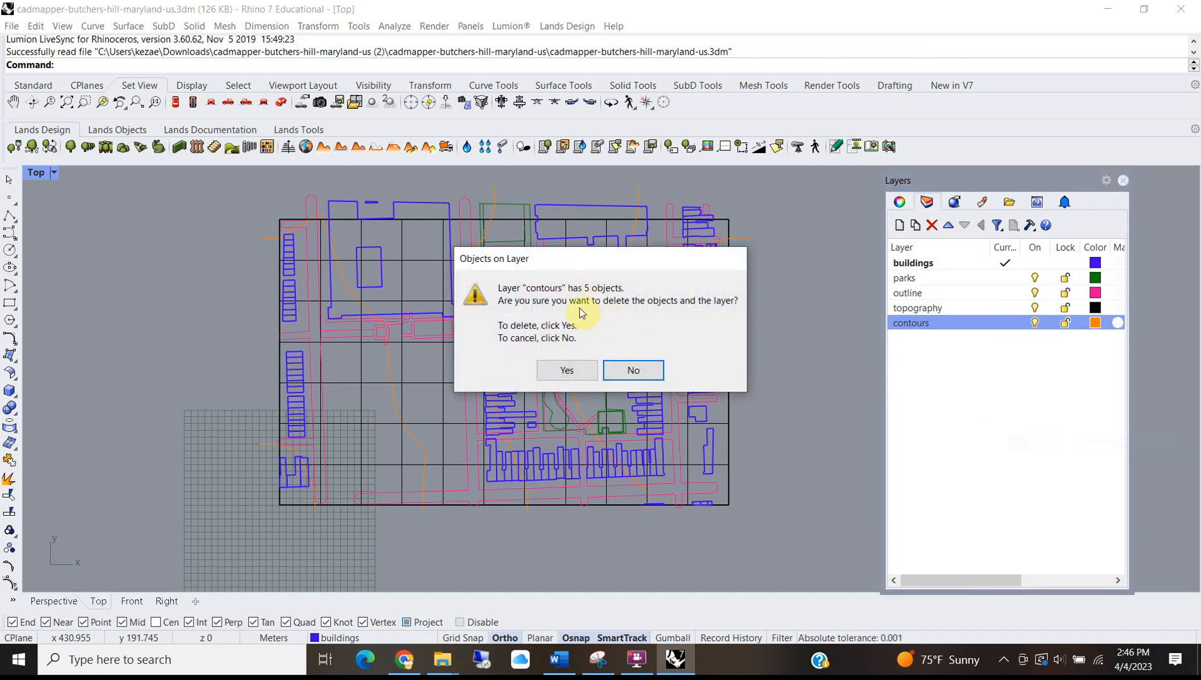
left_click(569, 371)
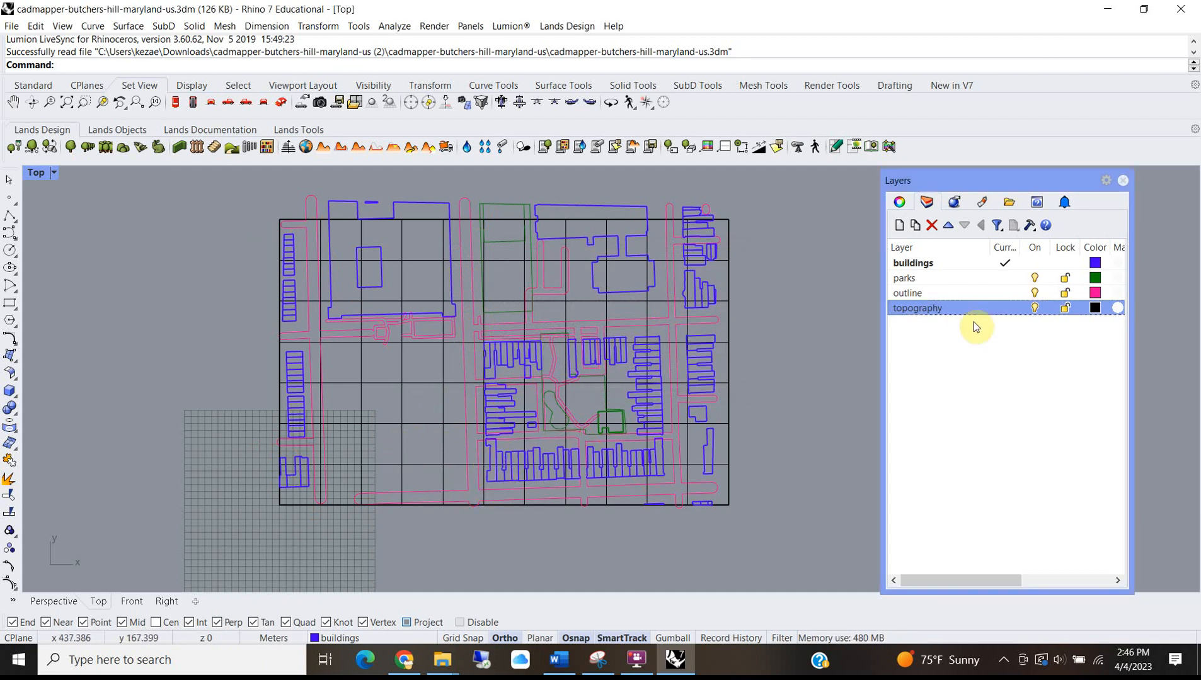
Set the topography layer colour to light grey (187, 187, 187).
left_click(1095, 308)
mouse_move(608, 306)
left_mouse_down()
mouse_move(608, 324)
mouse_move(616, 311)
left_mouse_up()
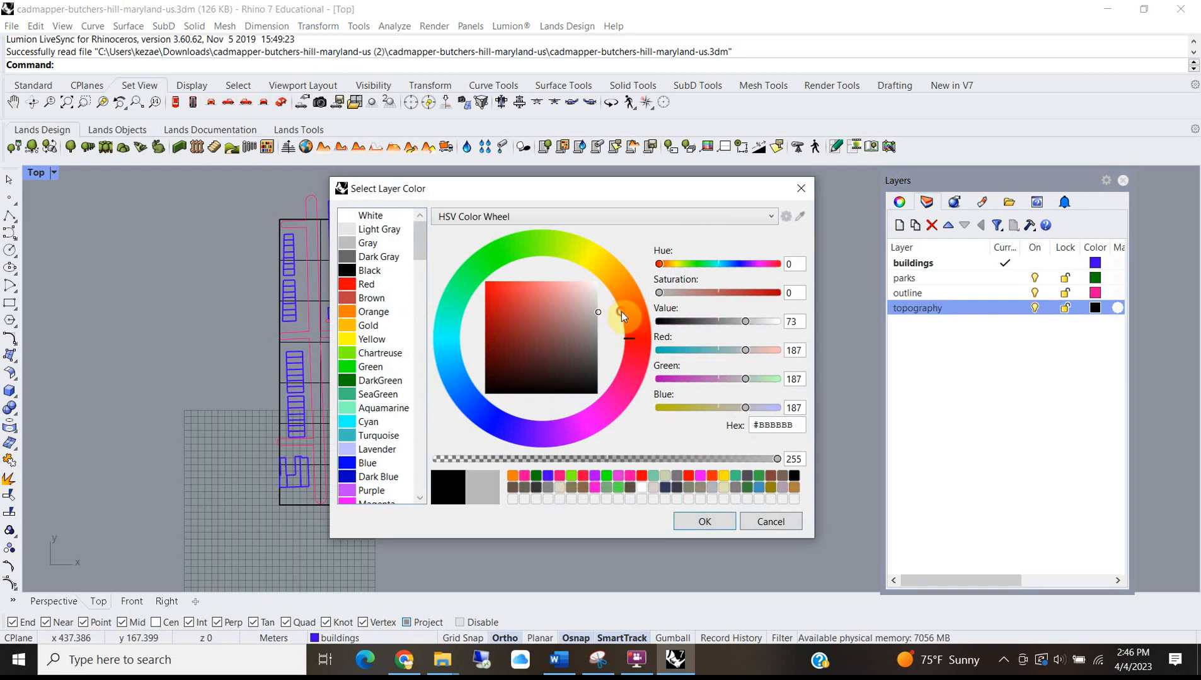
left_click(704, 521)
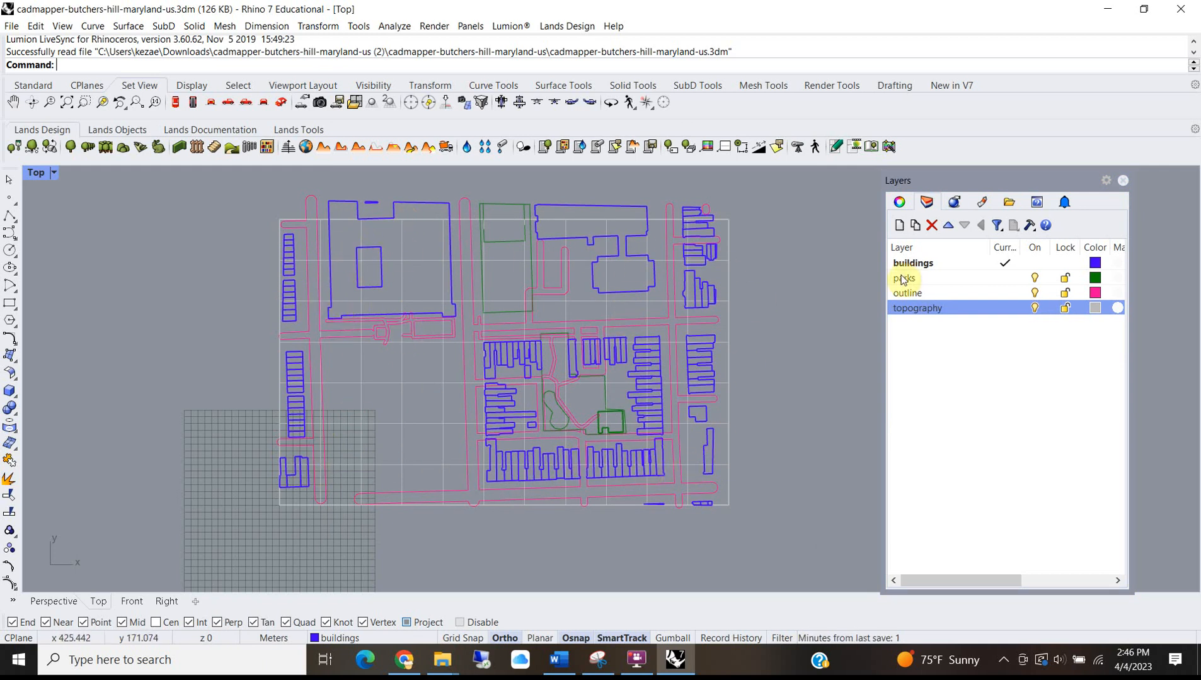
Add a new layer named Trim and make it current.
left_click(899, 225)
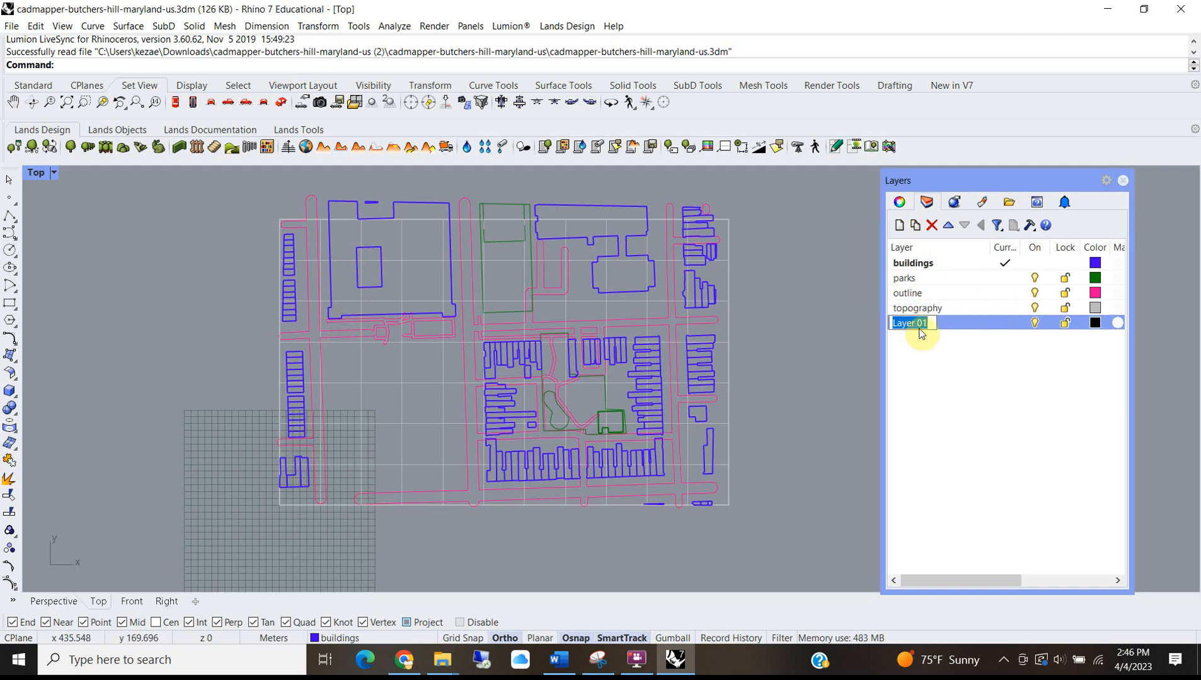
type("Trim")
key("Return")
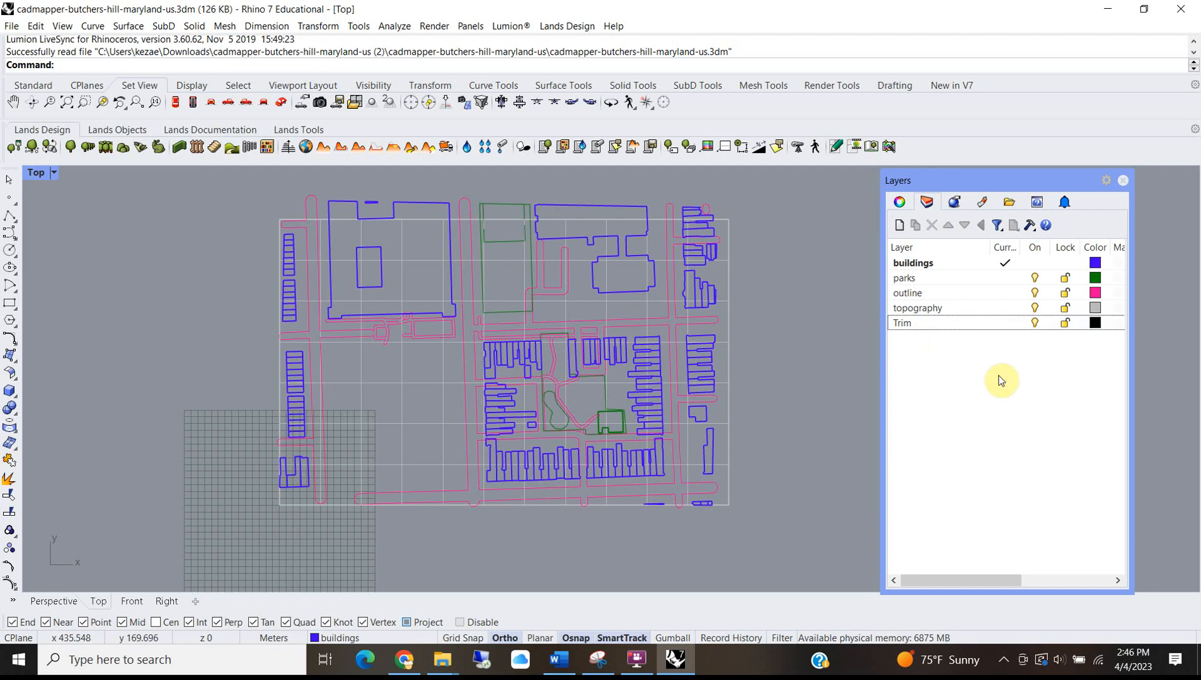
left_click(1005, 323)
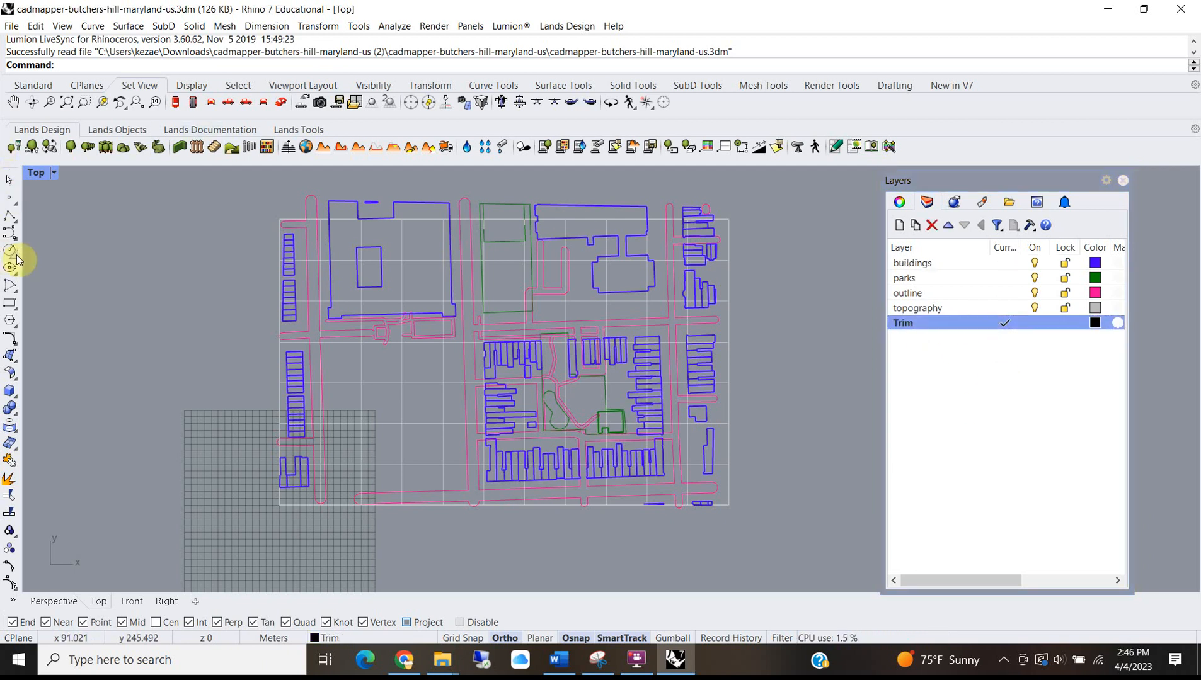
Draw a corner-to-corner rectangle from the upper site down to the small park.
left_click(9, 303)
scroll(419, 270, "up", 3)
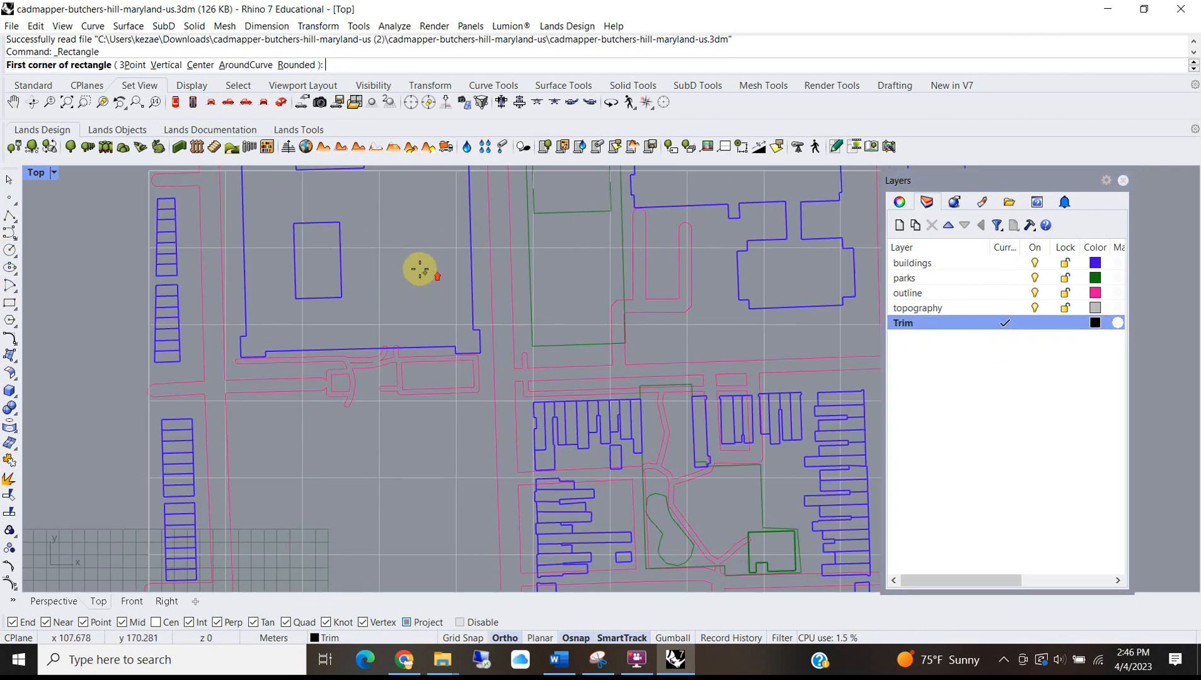
left_click(384, 248)
scroll(499, 351, "down", 3)
scroll(575, 406, "up", 5)
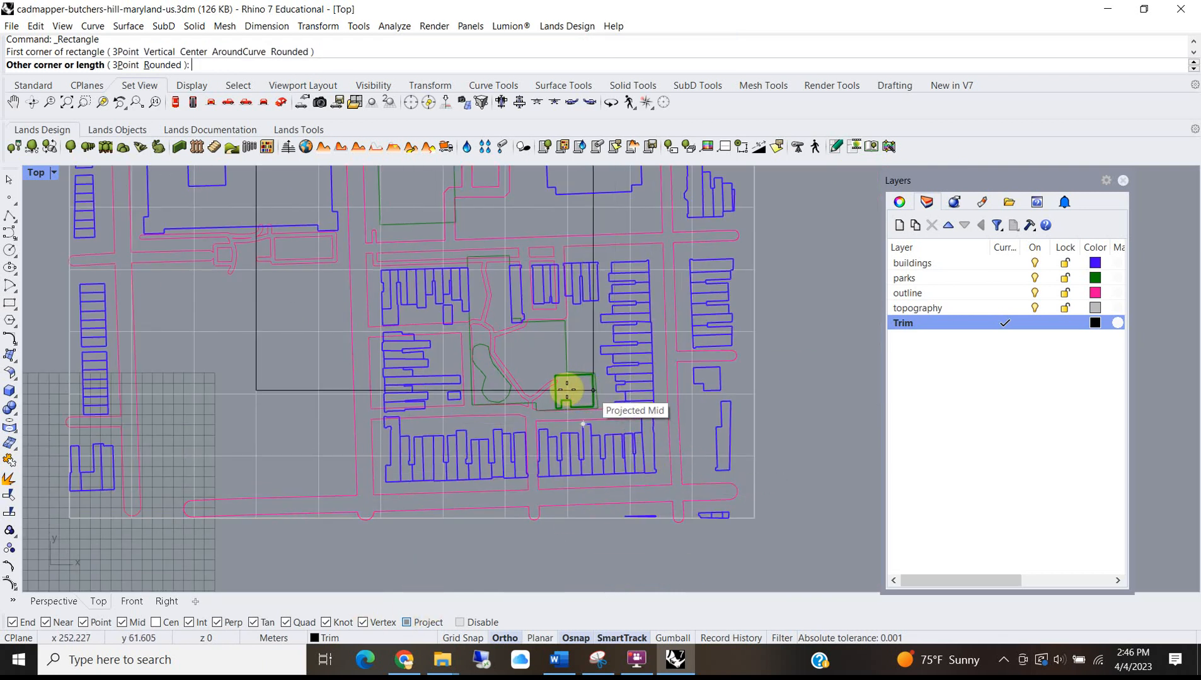
scroll(491, 378, "up", 3)
scroll(485, 356, "down", 3)
scroll(485, 352, "up", 2)
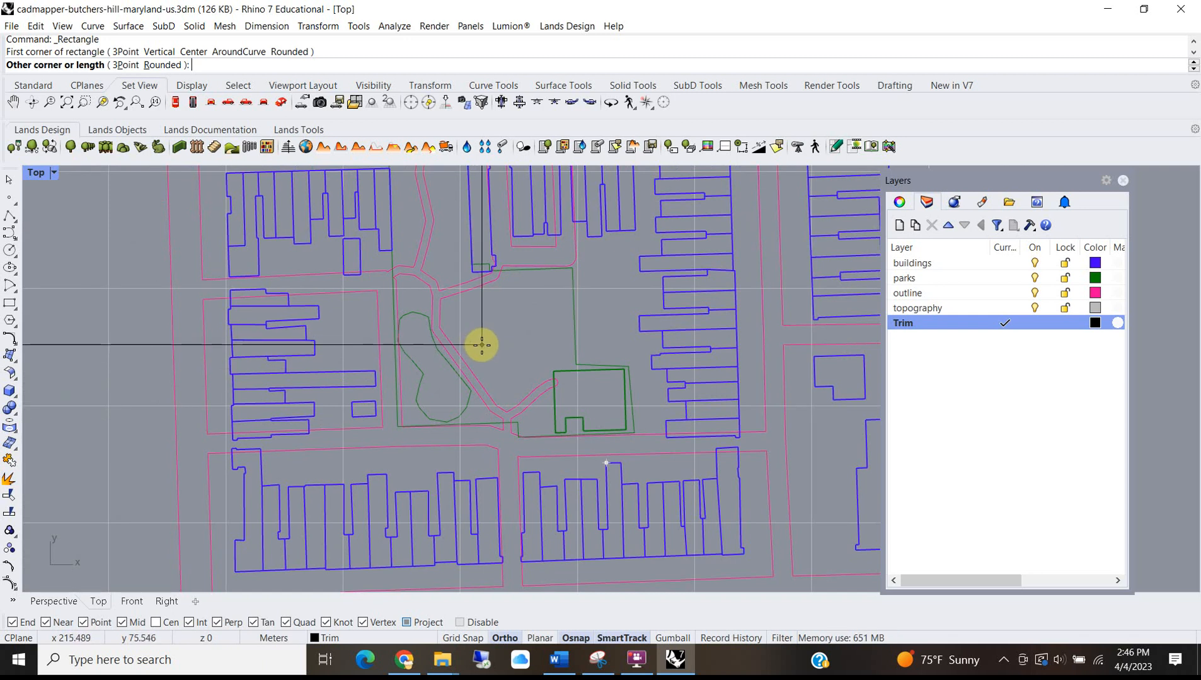
scroll(481, 343, "down", 2)
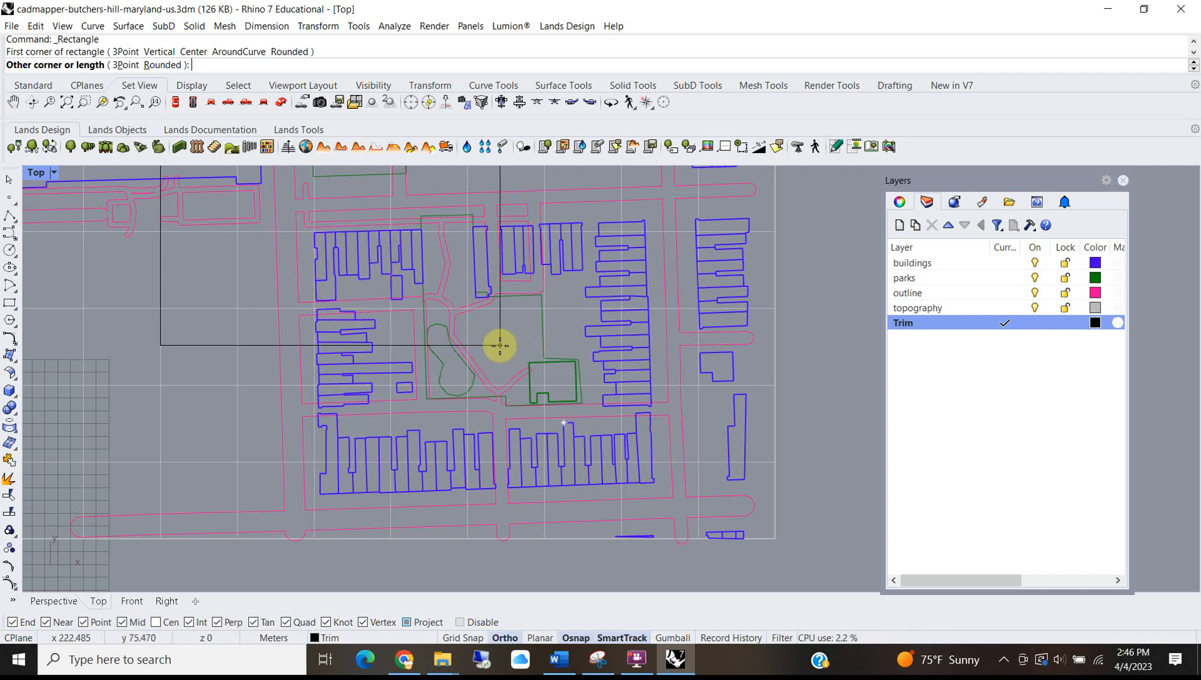
scroll(514, 349, "down", 3)
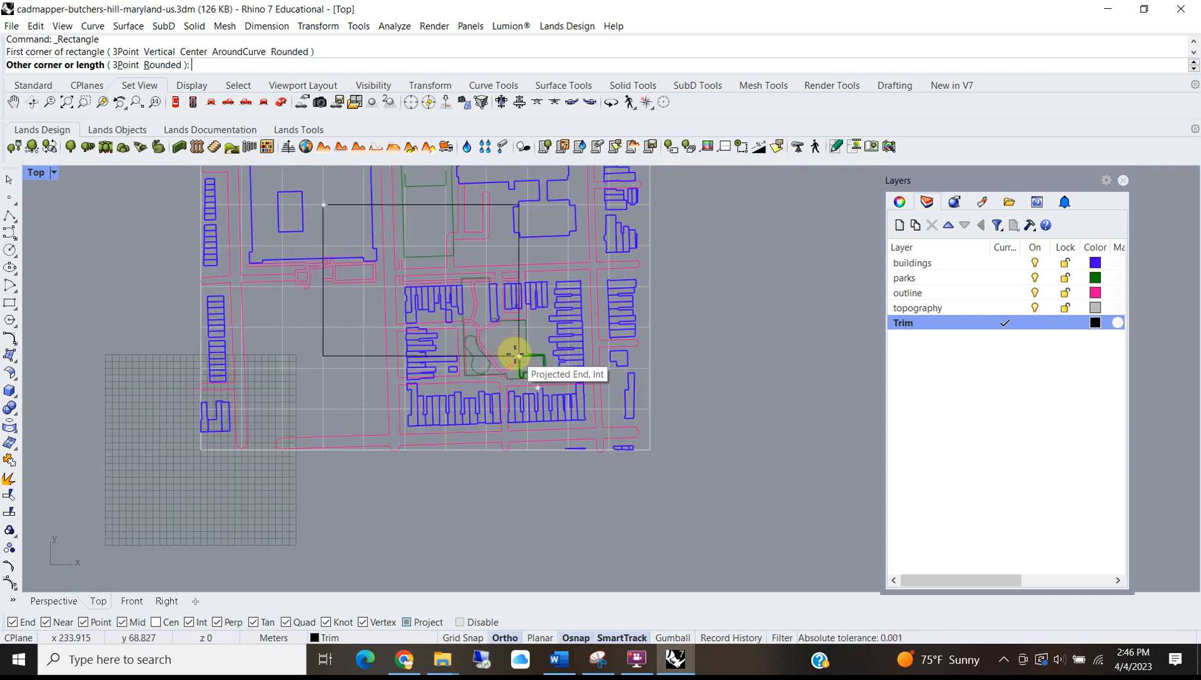
scroll(512, 348, "up", 2)
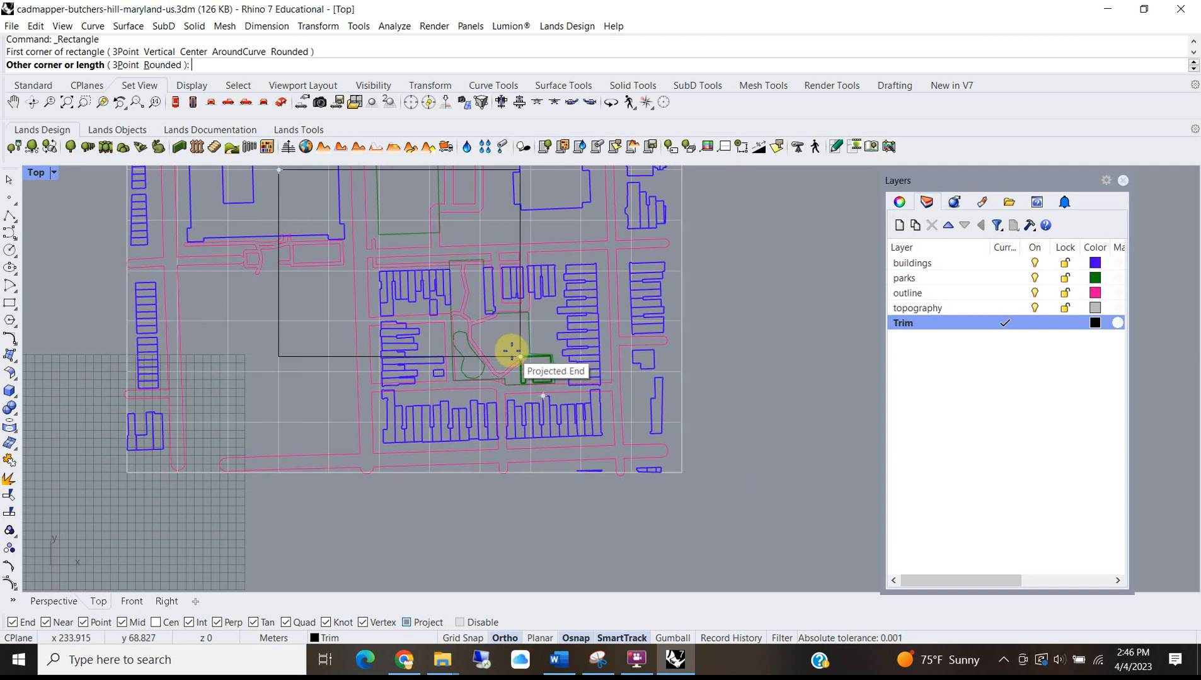
left_click(510, 347)
Select the new rectangle and show the Perspective view full size.
left_click(313, 359)
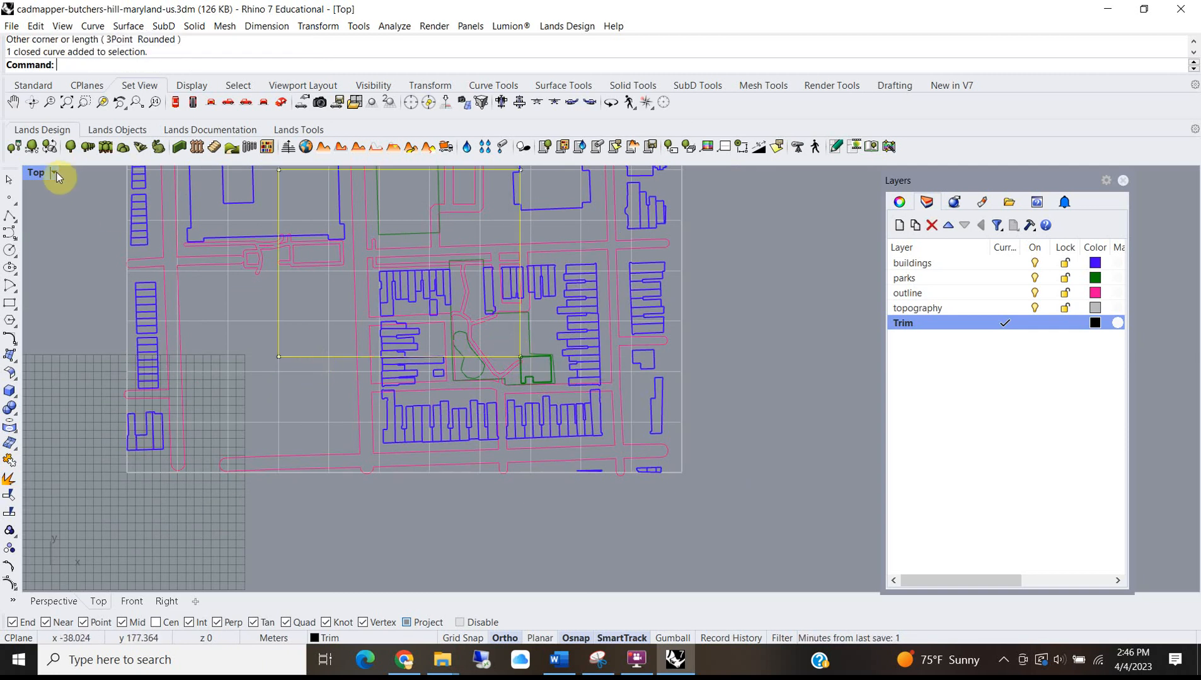
double_click(33, 173)
double_click(635, 175)
scroll(605, 378, "down", 3)
scroll(589, 380, "down", 10)
scroll(772, 390, "up", 7)
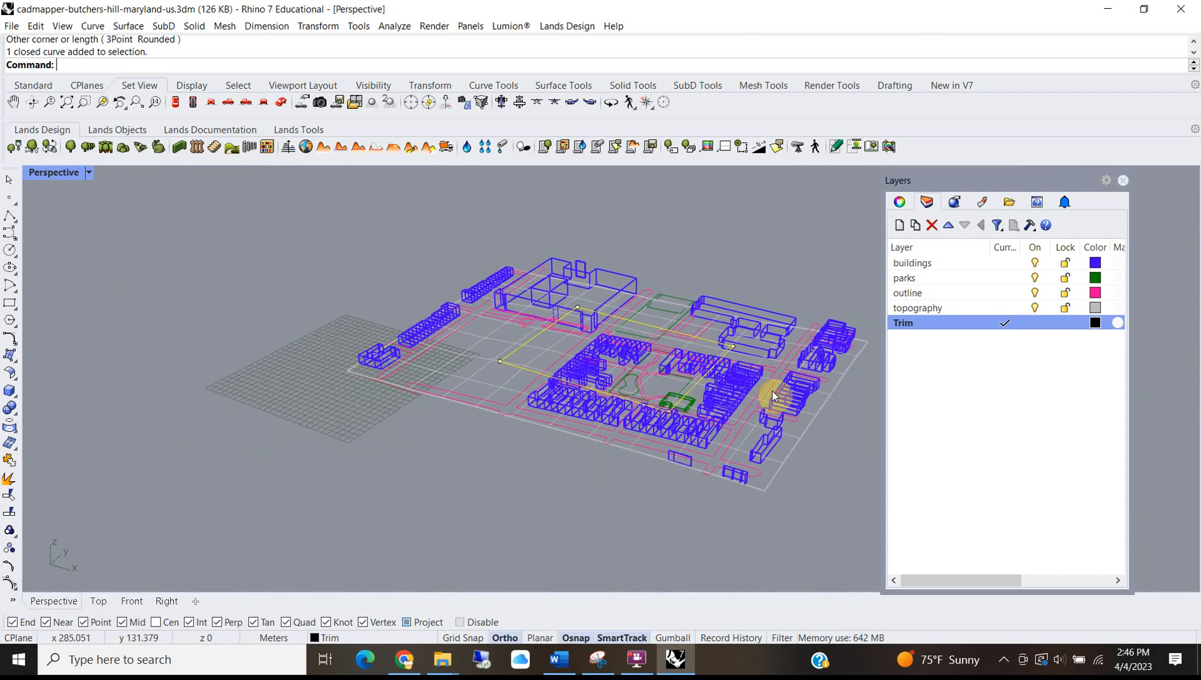
Extrude the Trim rectangle with ExtrudeCrv into a tall box.
type("ExtrudeCrv")
key("Return")
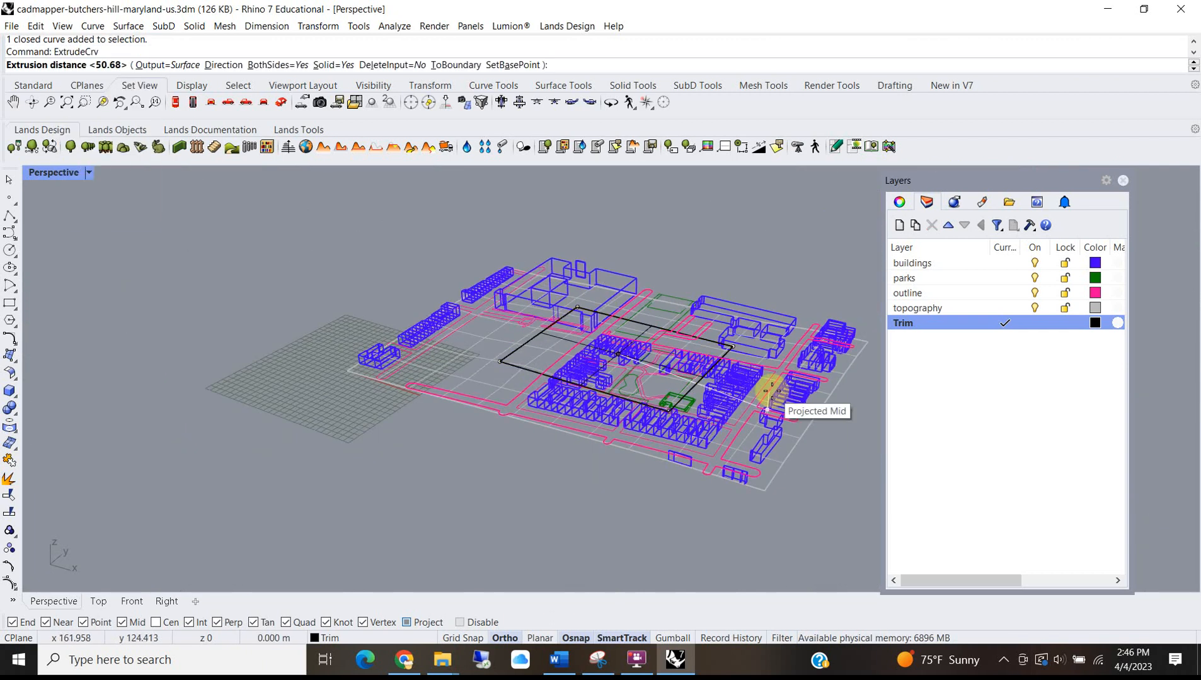
left_click(304, 226)
left_click(776, 246)
Switch Perspective to Shaded display, orbit around the site, and select the tall box.
left_click(89, 172)
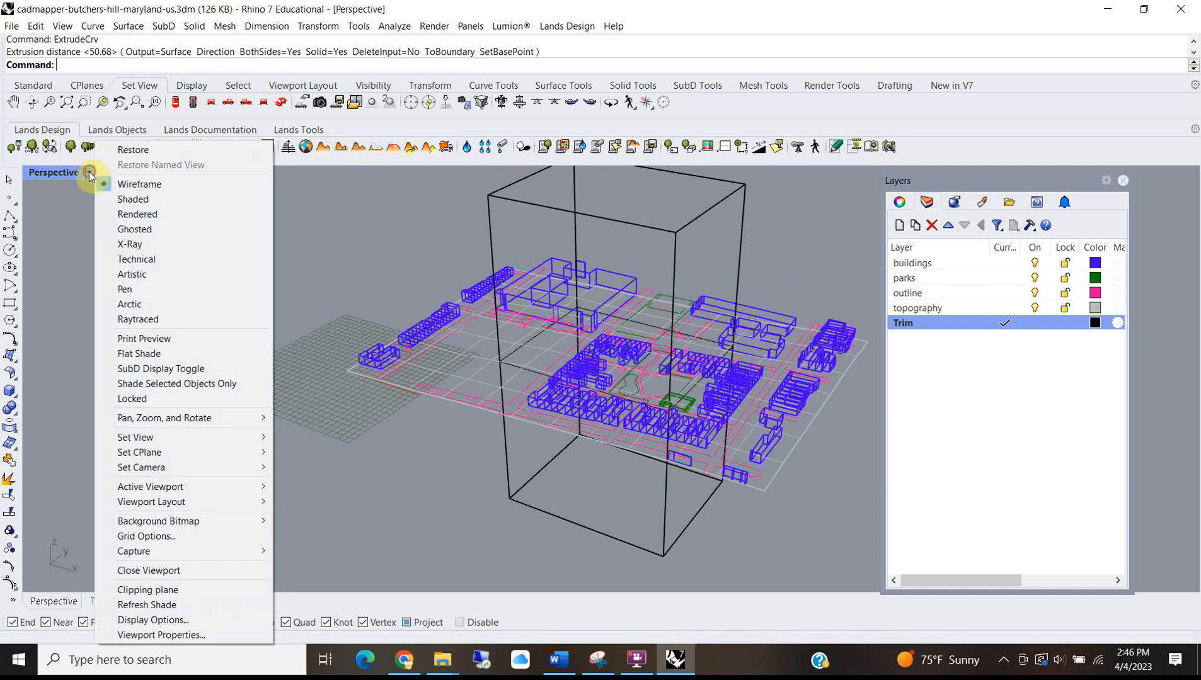
left_click(135, 197)
right_click_drag(723, 401, 510, 384)
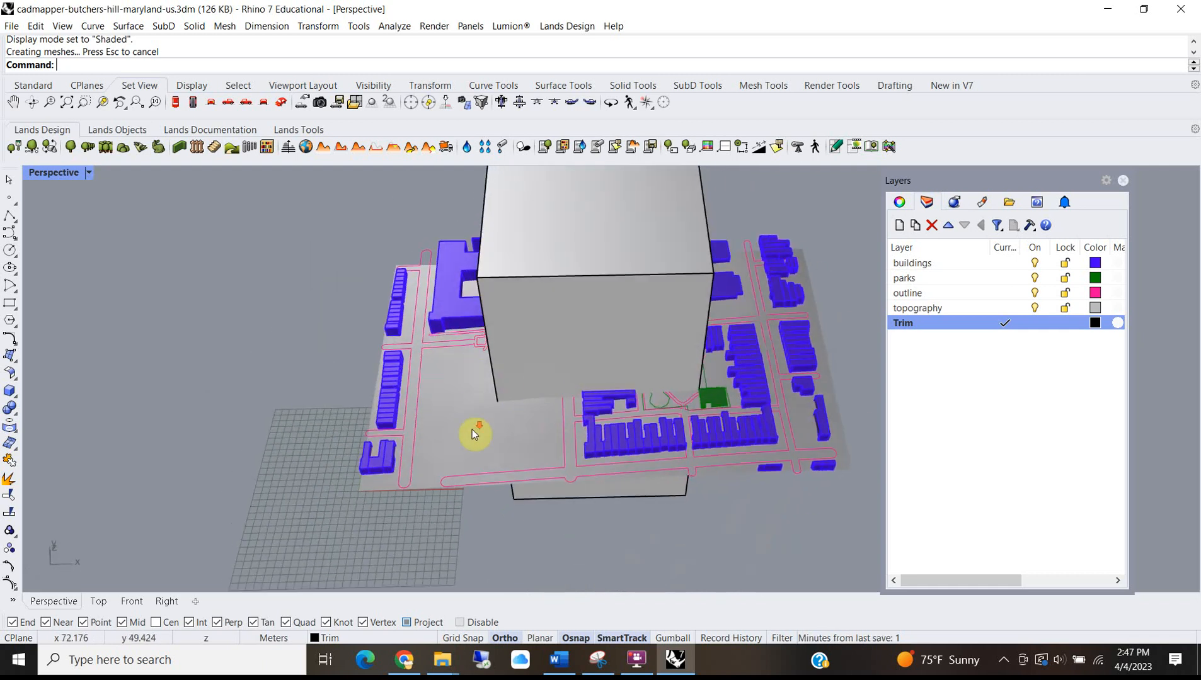
right_click_drag(472, 430, 456, 426)
left_click(518, 260)
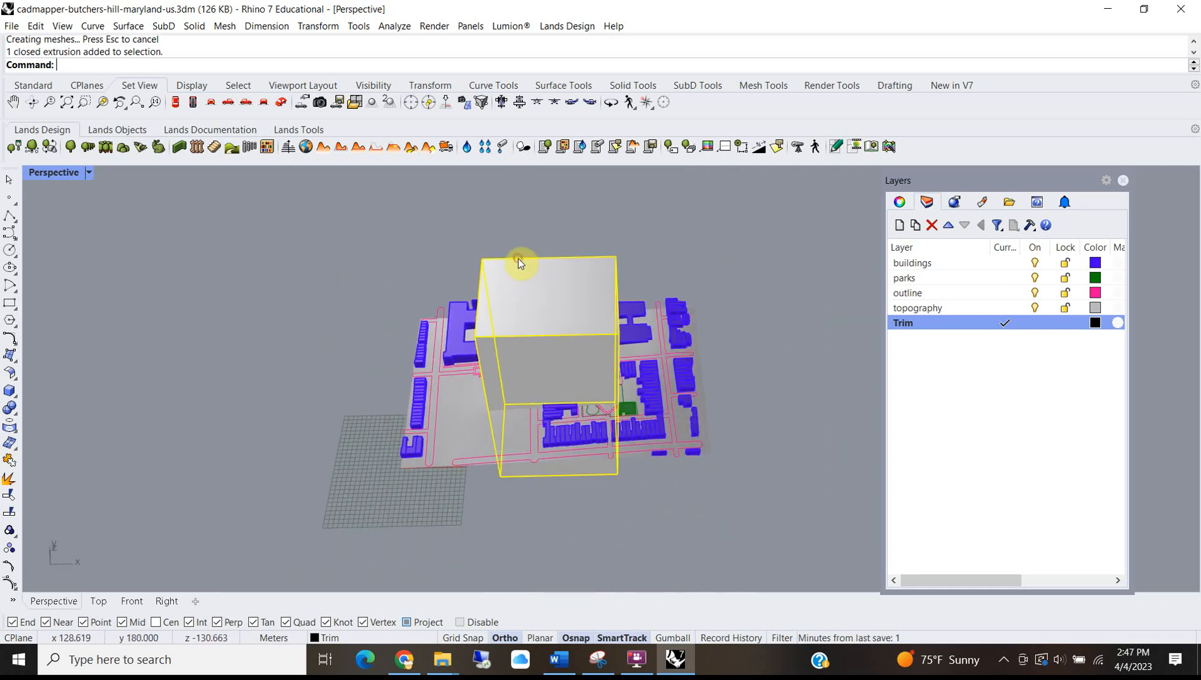
Start Trim with the box as cutter and cut curves crossing its left edge.
type("Trim")
key("Return")
left_click_drag(450, 512, 367, 259)
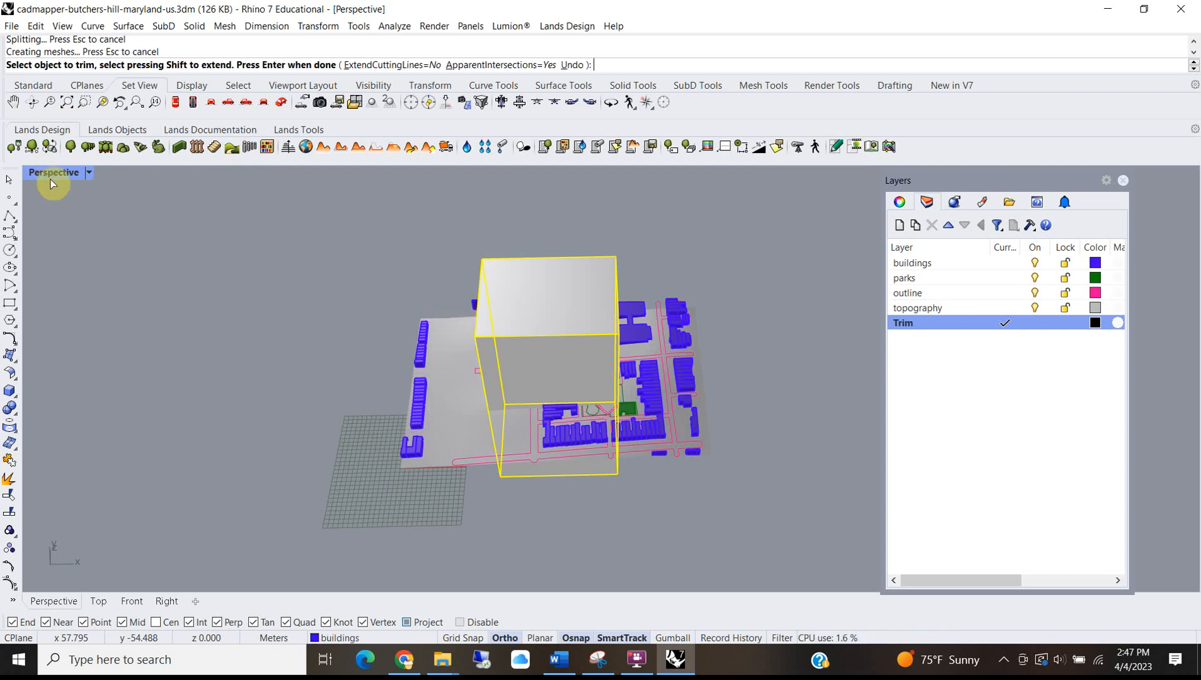
double_click(53, 174)
double_click(38, 175)
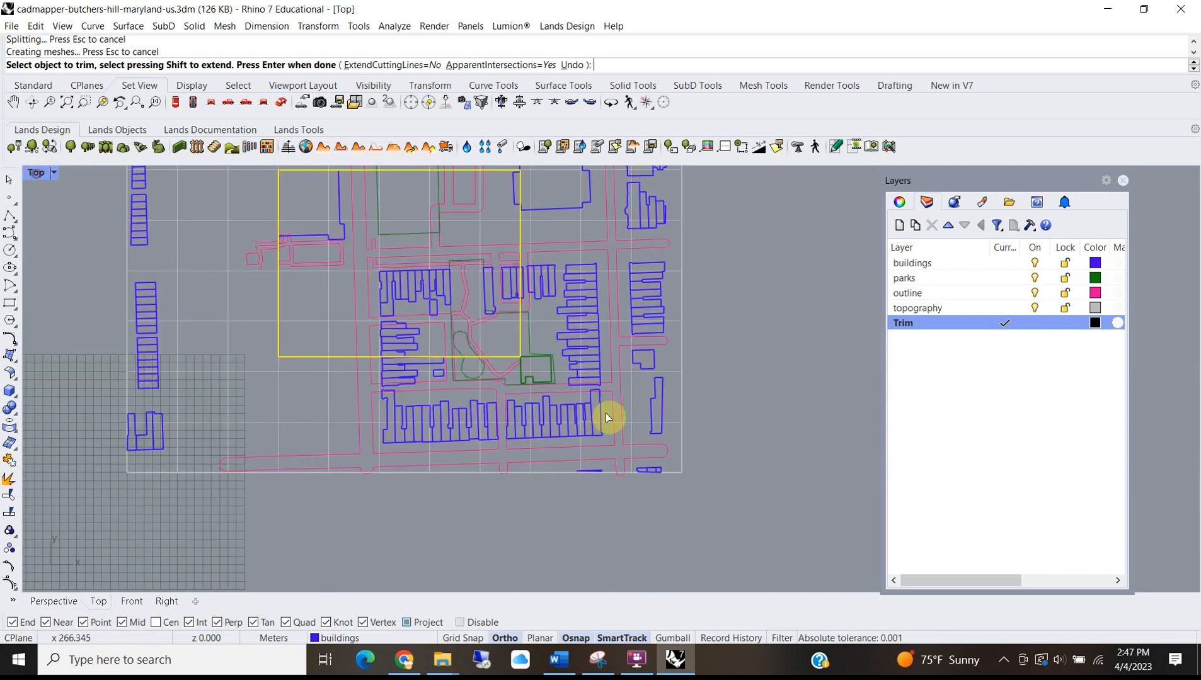
left_click_drag(150, 365, 104, 360)
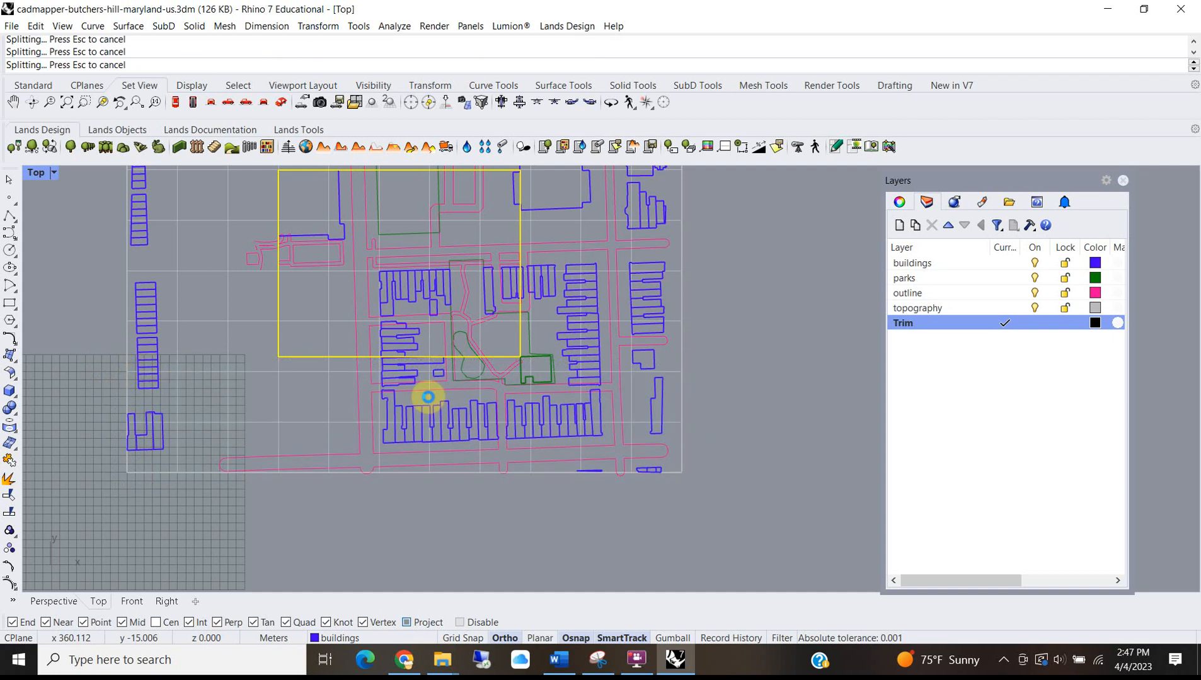
Trim outline pieces along the right strip and building pieces at the top and lower right.
key("ctrl+t")
scroll(428, 397, "down", 4)
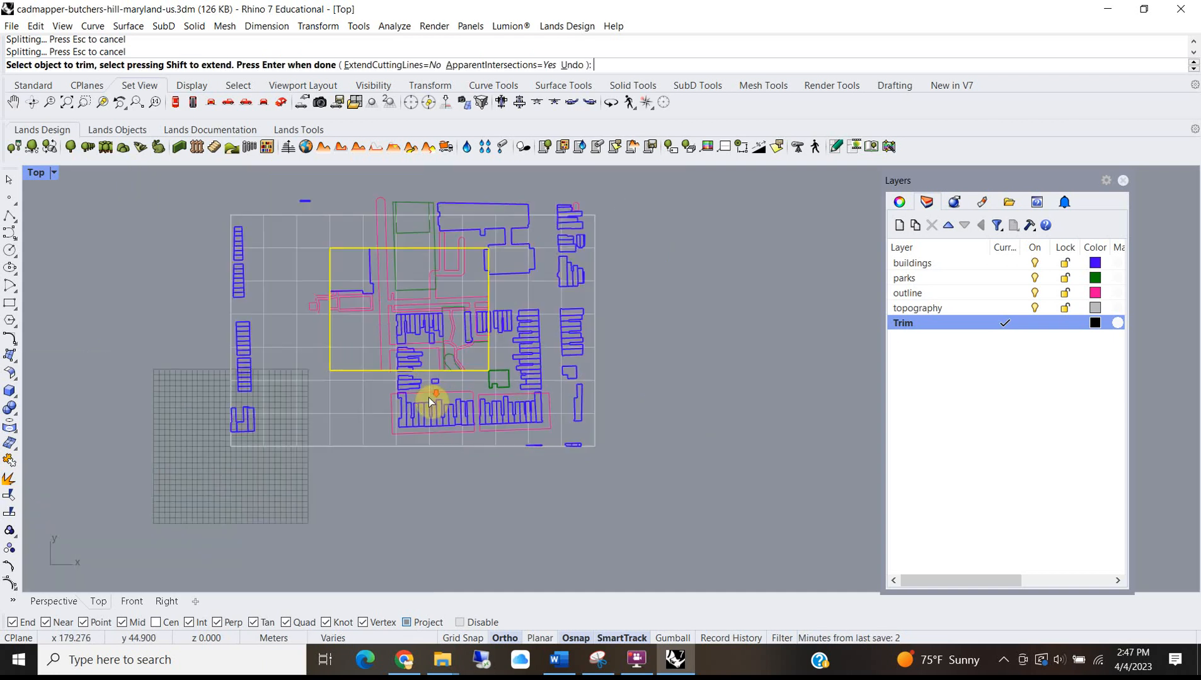
left_click_drag(486, 480, 485, 479)
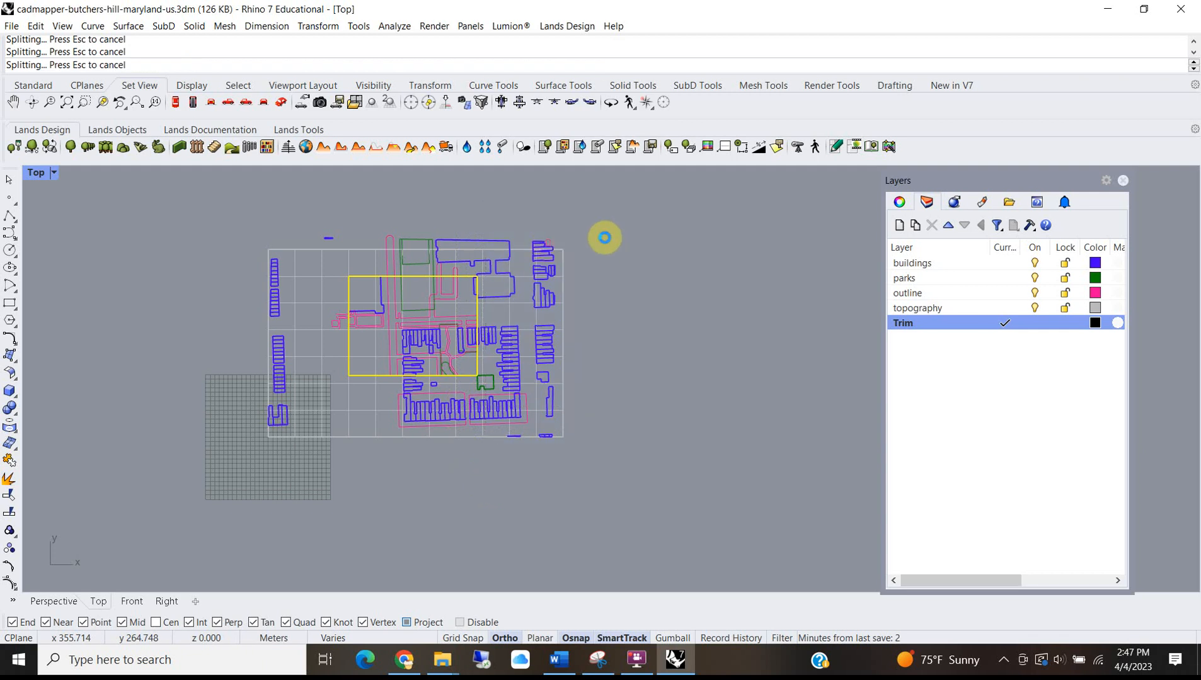
left_click_drag(633, 221, 197, 273)
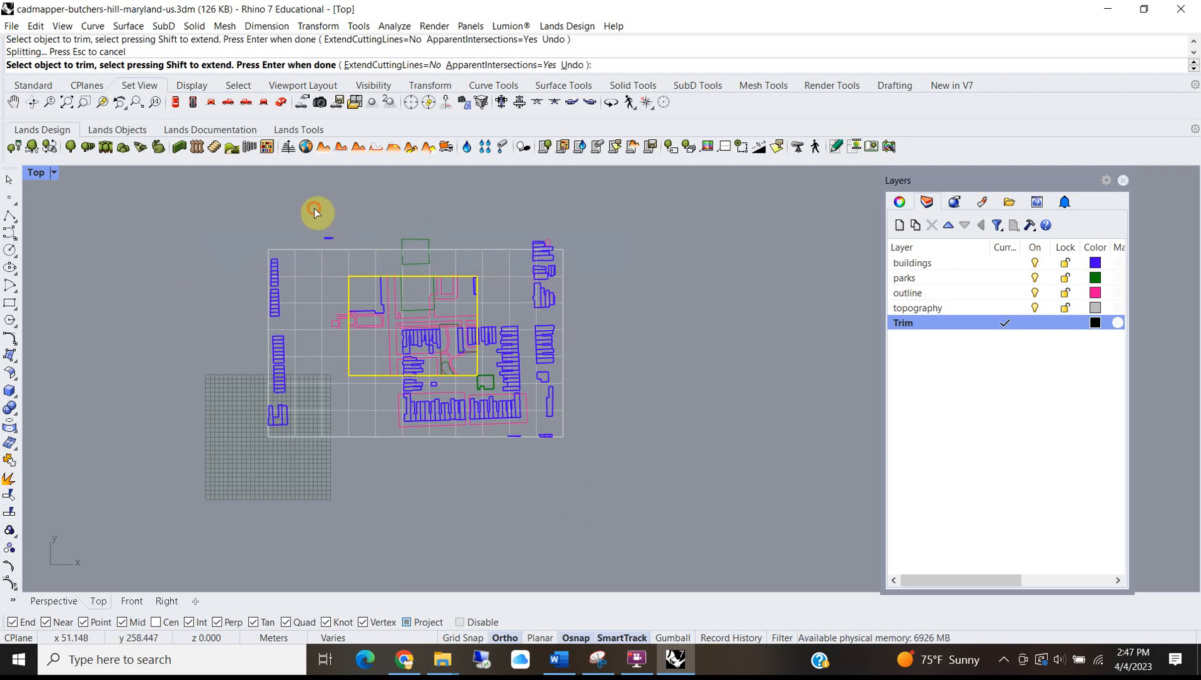
scroll(441, 359, "up", 3)
left_click_drag(693, 509, 64, 386)
scroll(697, 186, "down", 3)
Trim the remaining curves at the box's upper right, including the pink outline at its edge.
left_click_drag(691, 179, 552, 495)
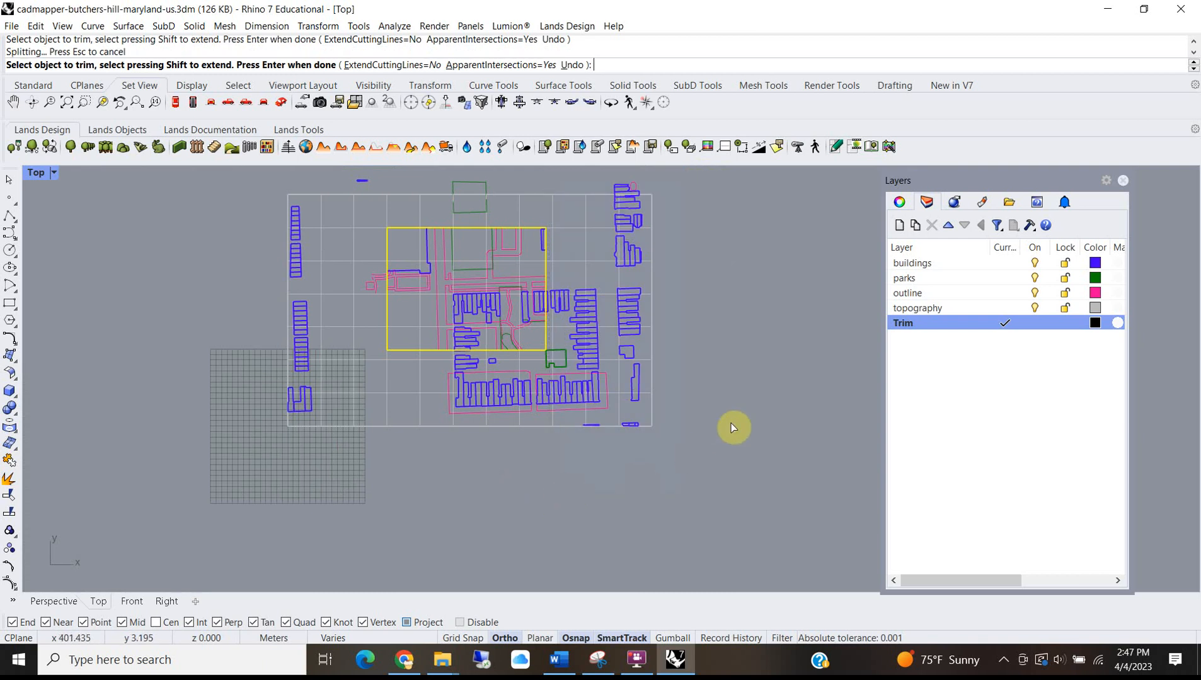
scroll(384, 366, "down", 3)
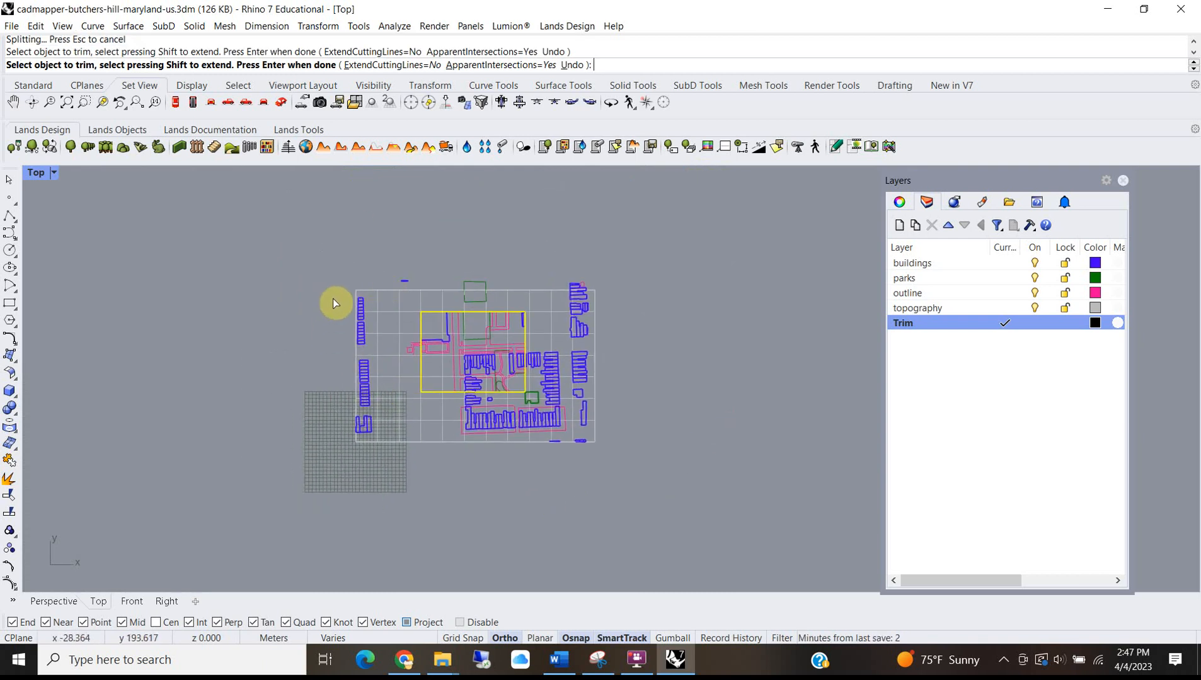
scroll(483, 373, "up", 4)
scroll(422, 353, "down", 2)
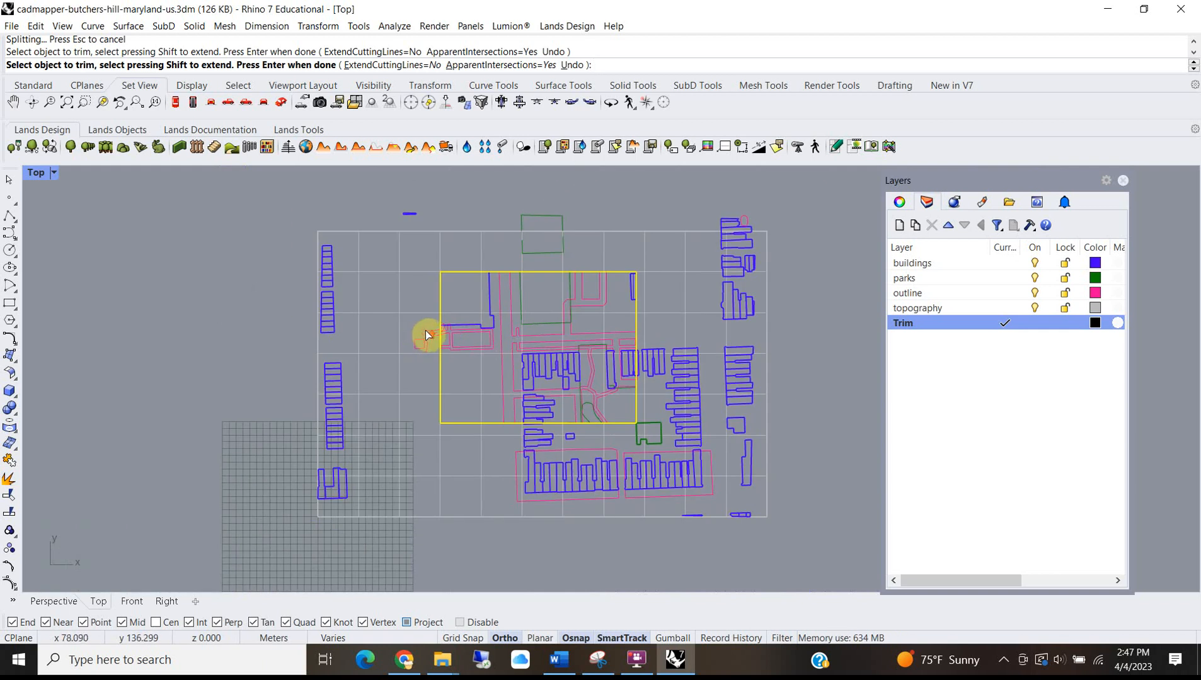
scroll(426, 330, "up", 5)
left_click_drag(491, 361, 451, 252)
scroll(453, 295, "down", 2)
scroll(464, 279, "up", 4)
scroll(498, 288, "down", 6)
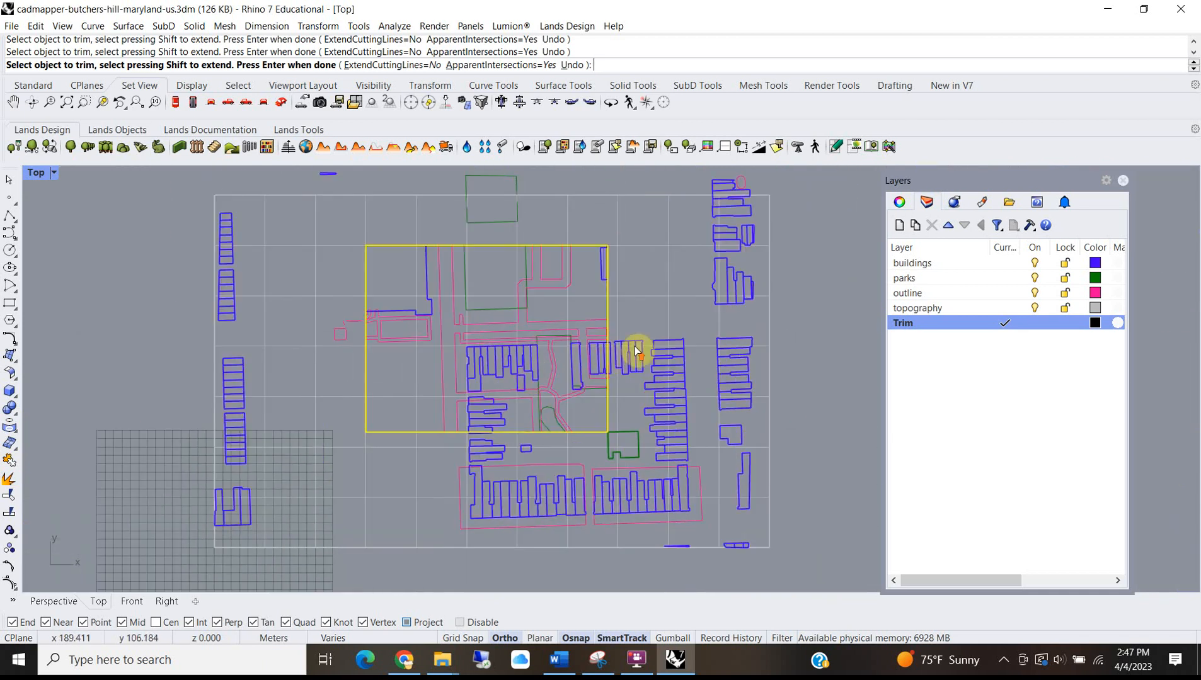
scroll(637, 351, "up", 6)
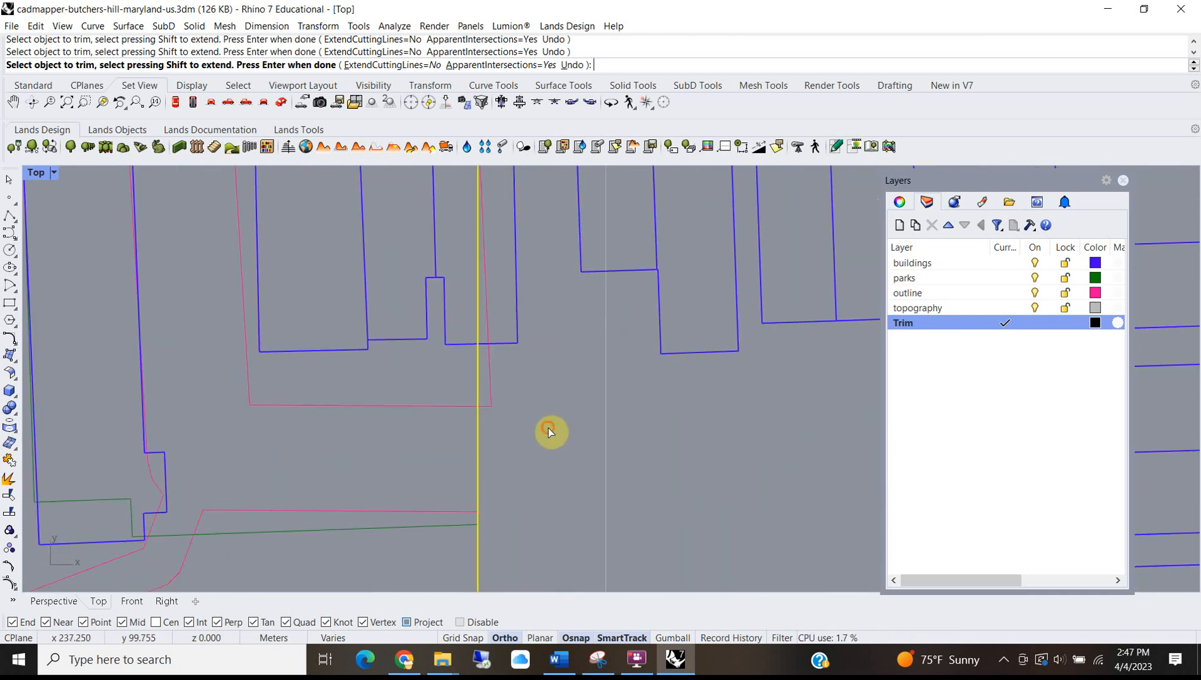
left_click_drag(485, 385, 489, 383)
scroll(504, 389, "down", 5)
scroll(509, 305, "up", 6)
scroll(504, 353, "down", 5)
scroll(558, 421, "up", 3)
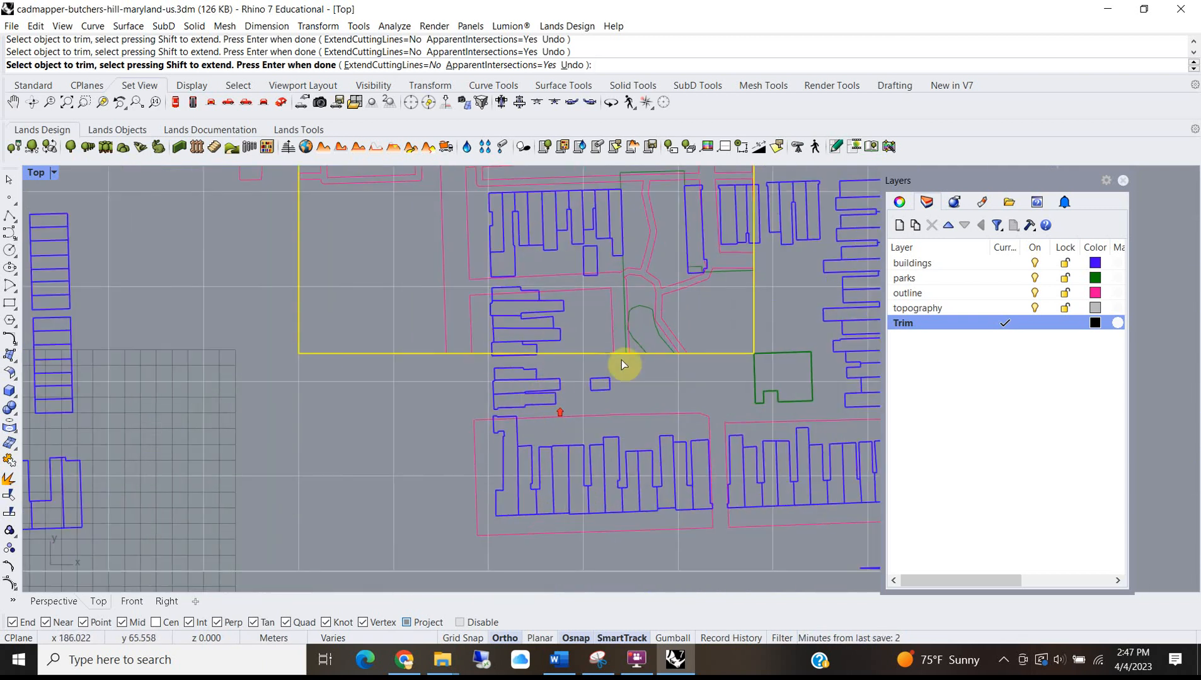
scroll(800, 378, "up", 2)
scroll(647, 362, "down", 7)
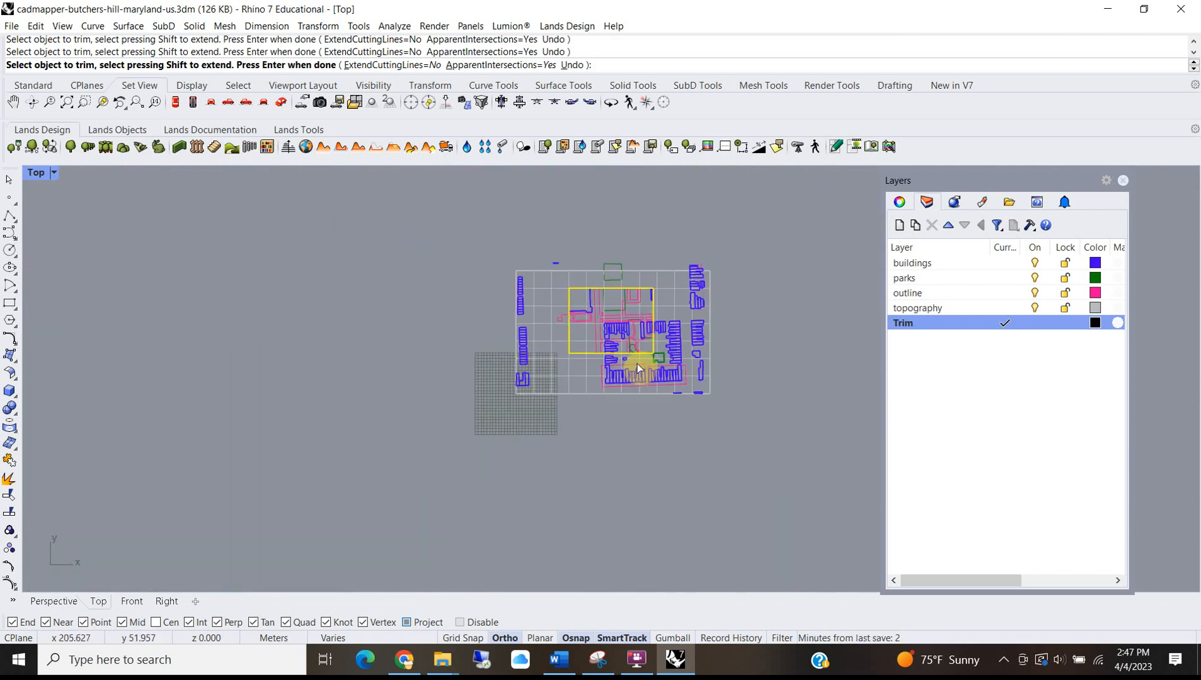
Finish the trim, then delete the left-column and top-right buildings outside the trim box.
key("Return")
left_click_drag(447, 231, 556, 475)
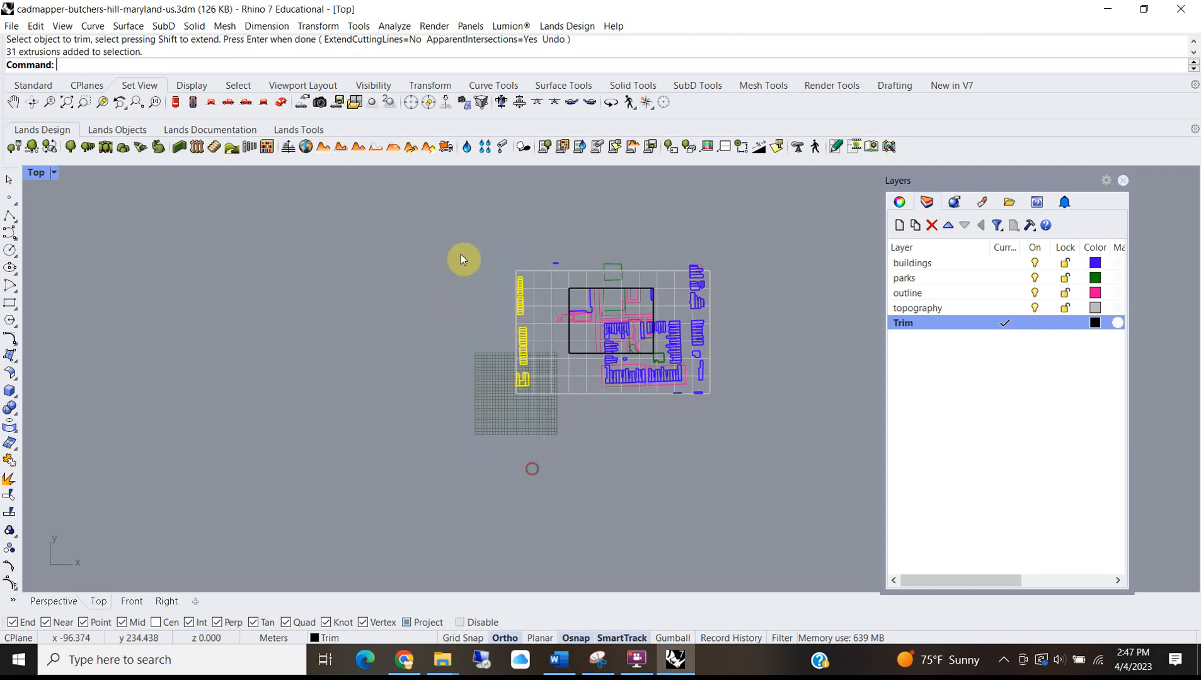
left_click_drag(520, 301, 568, 484)
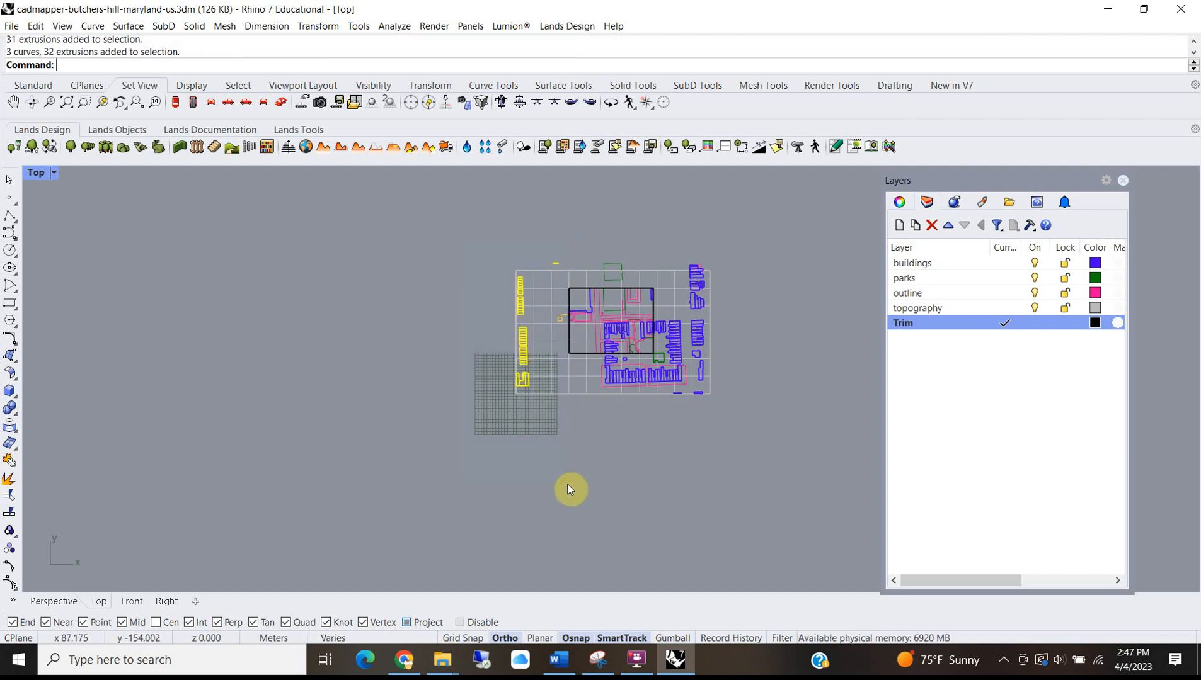
key("Delete")
left_click_drag(434, 231, 774, 287)
key("Delete")
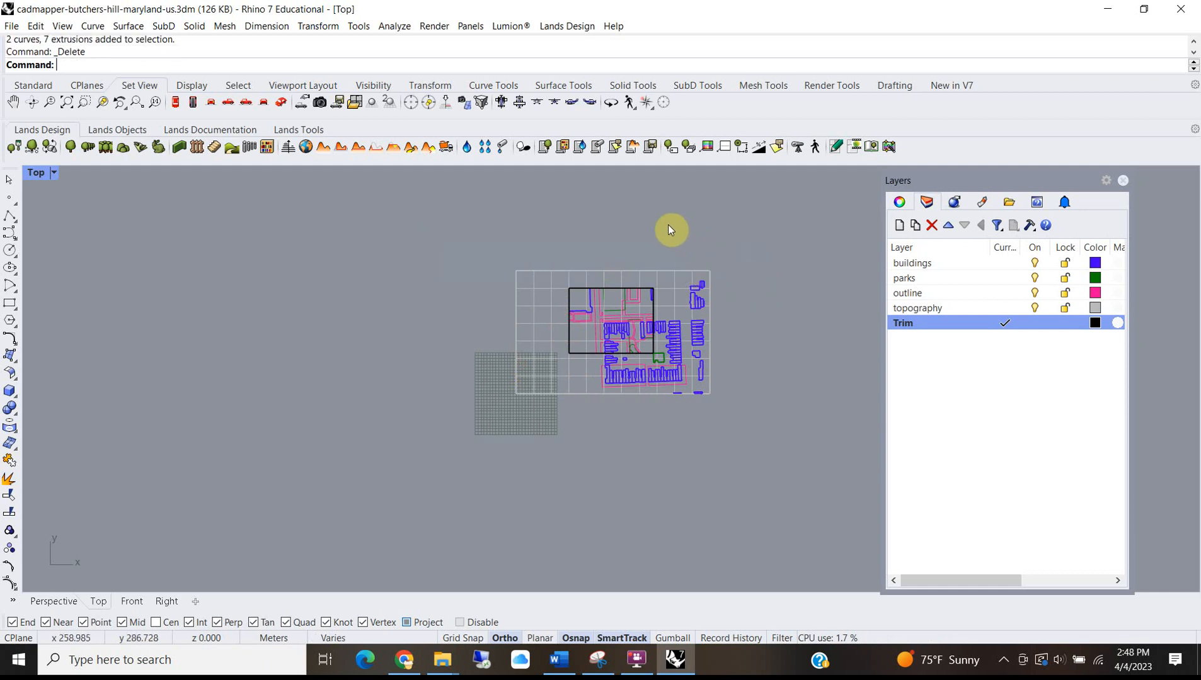
Delete the lower-left buildings and the leftover green curve outside the boundary.
left_click_drag(746, 400, 751, 394)
key("Delete")
left_click_drag(485, 431, 630, 358)
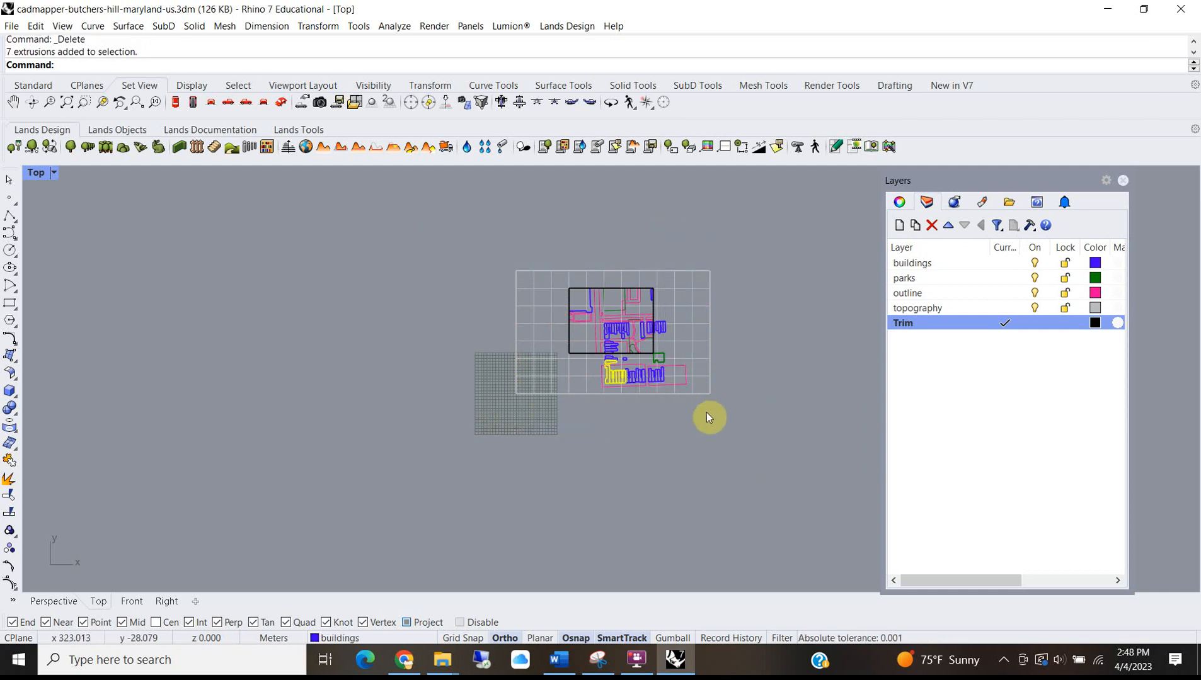
left_click_drag(442, 419, 798, 353)
key("Delete")
key("Delete")
scroll(642, 355, "up", 5)
left_click(705, 376)
key("Delete")
scroll(699, 394, "down", 5)
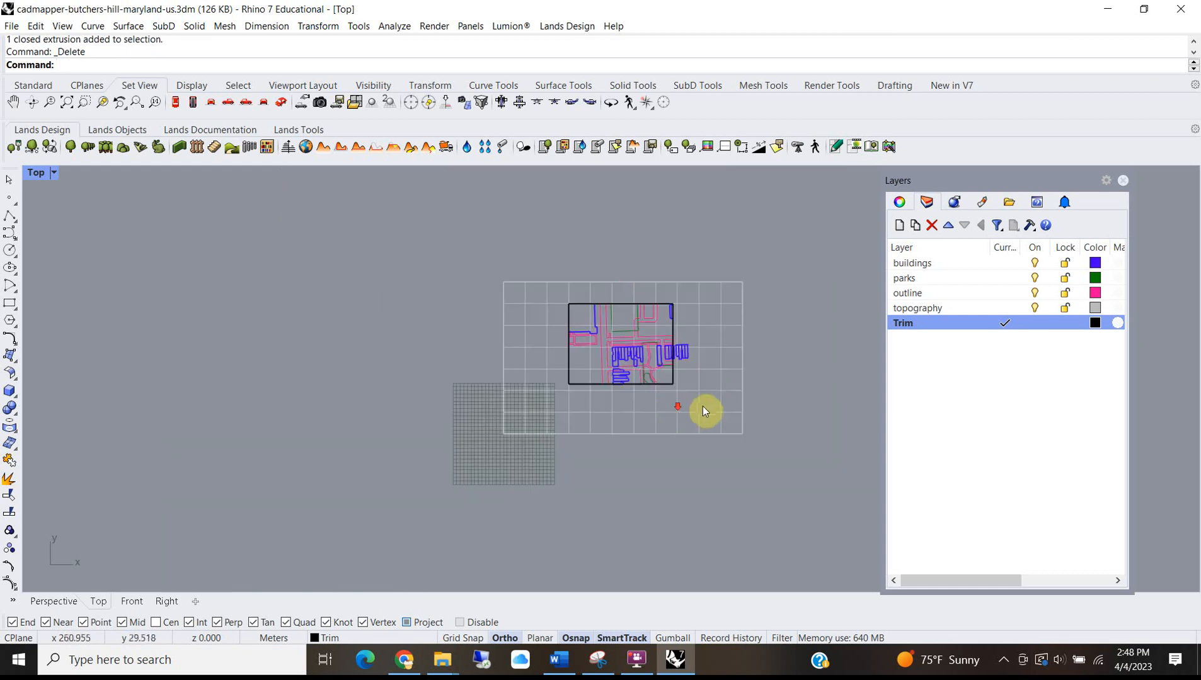
Start MeshSplit on the topography mesh, then cancel it with Esc.
left_click(719, 388)
left_click(725, 470)
scroll(594, 305, "up", 4)
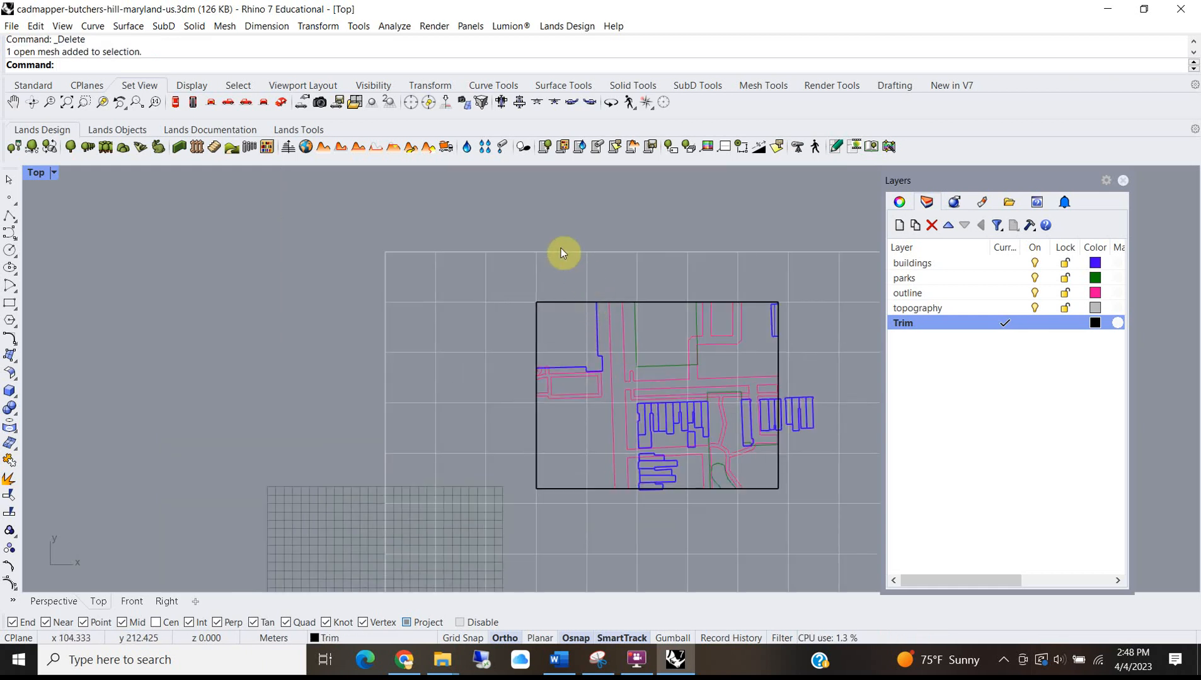
type("MeshSplit")
key("Return")
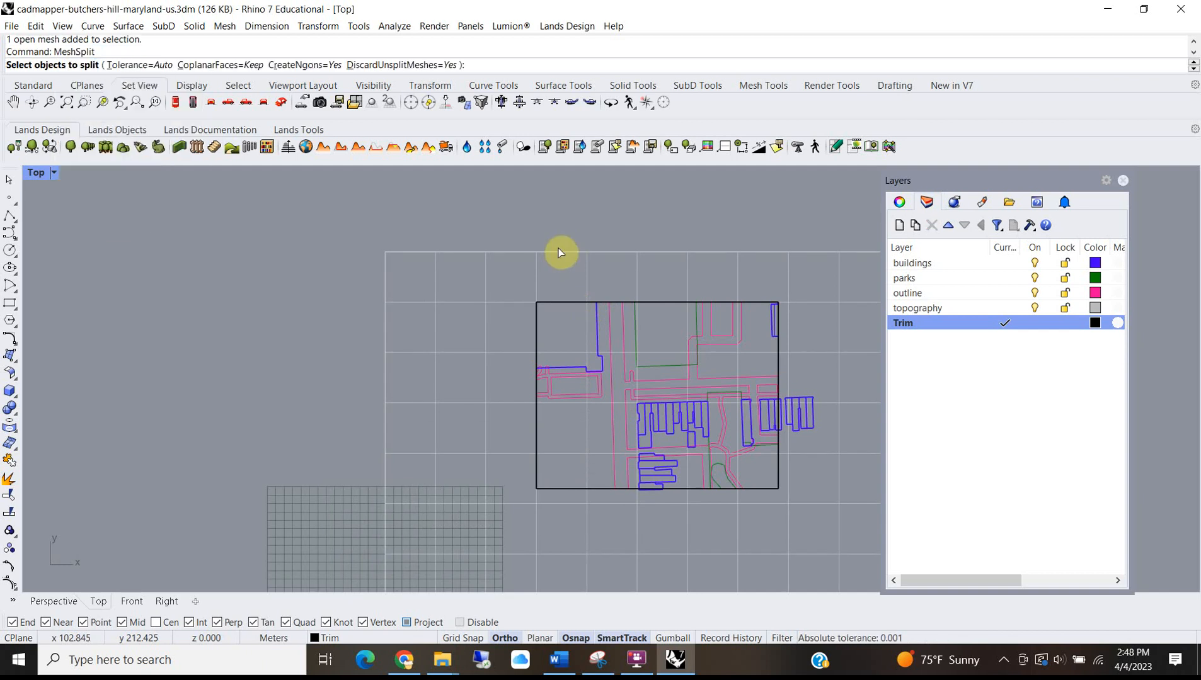
left_click(507, 242)
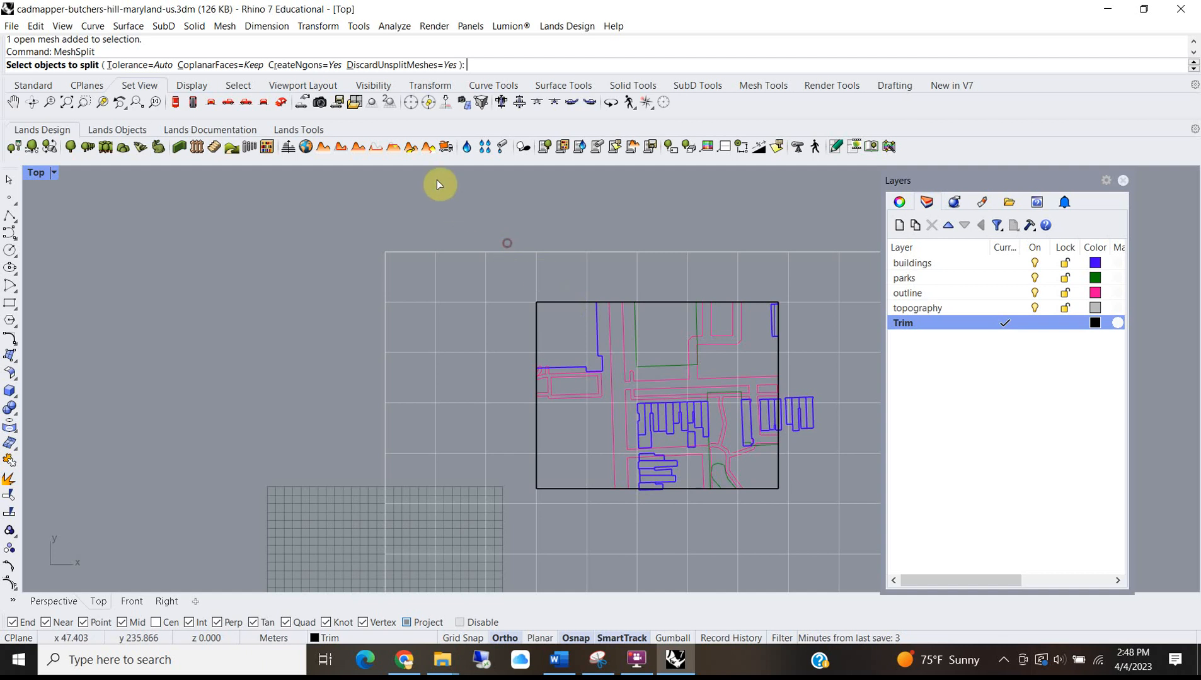
key("Escape")
scroll(464, 271, "down", 5)
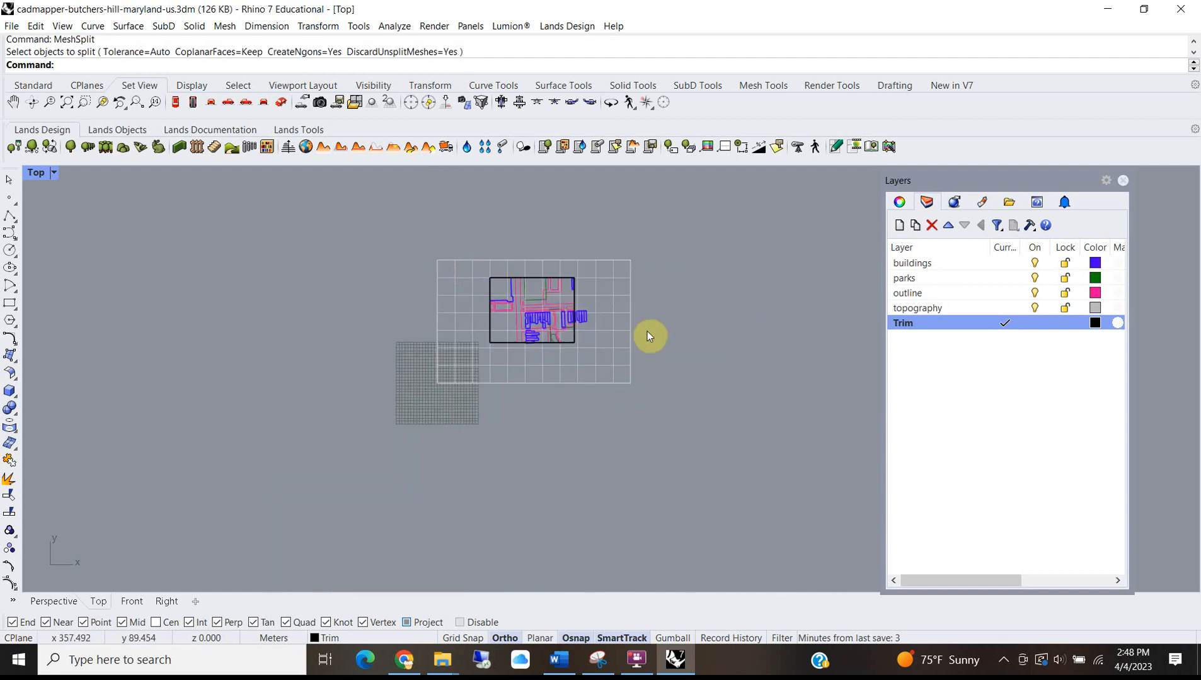
scroll(514, 273, "up", 5)
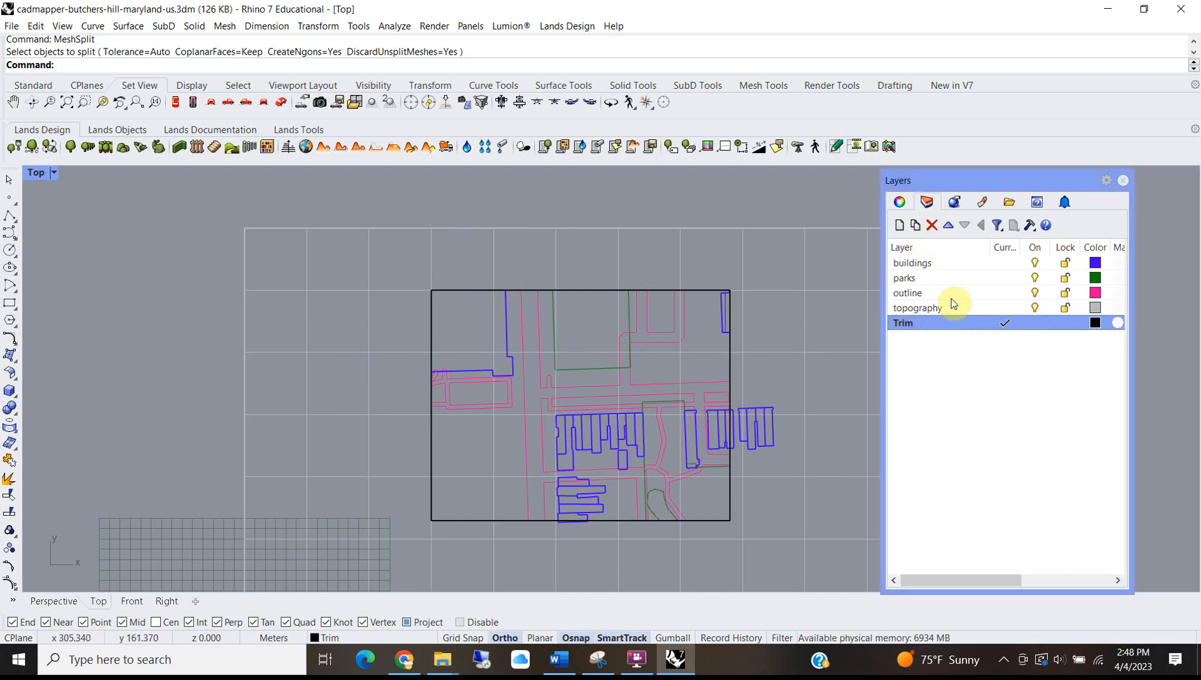
Create a new layer named 'new contours'.
left_click(965, 375)
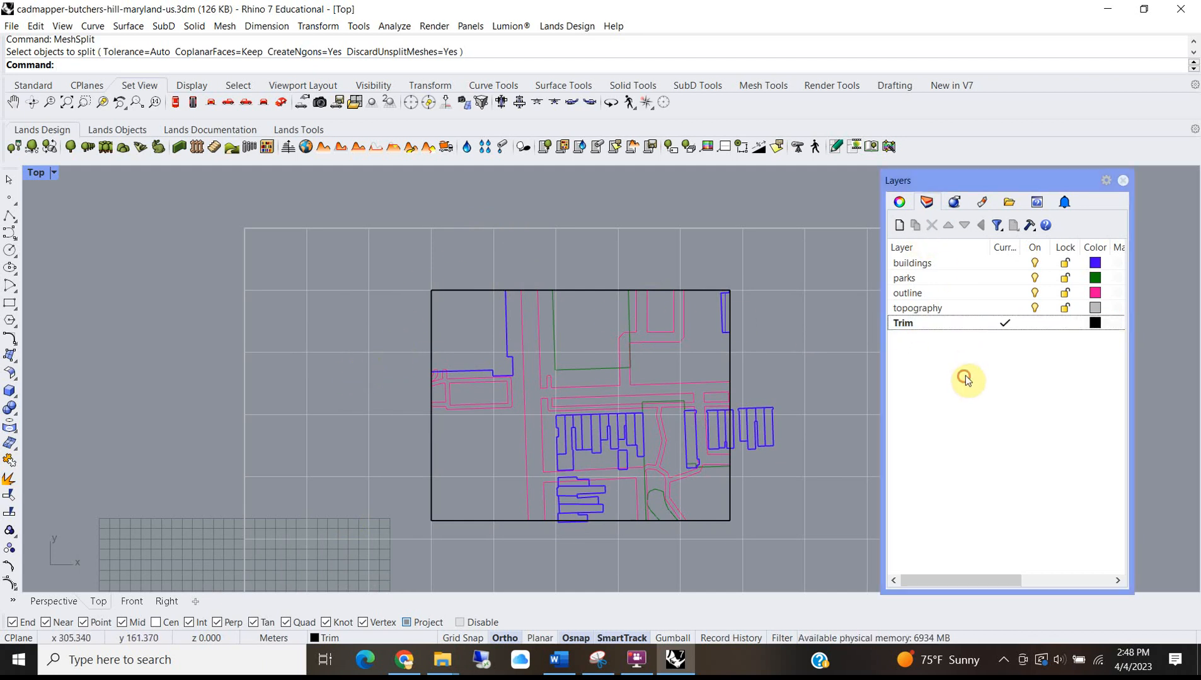
left_click(899, 225)
type("new contours")
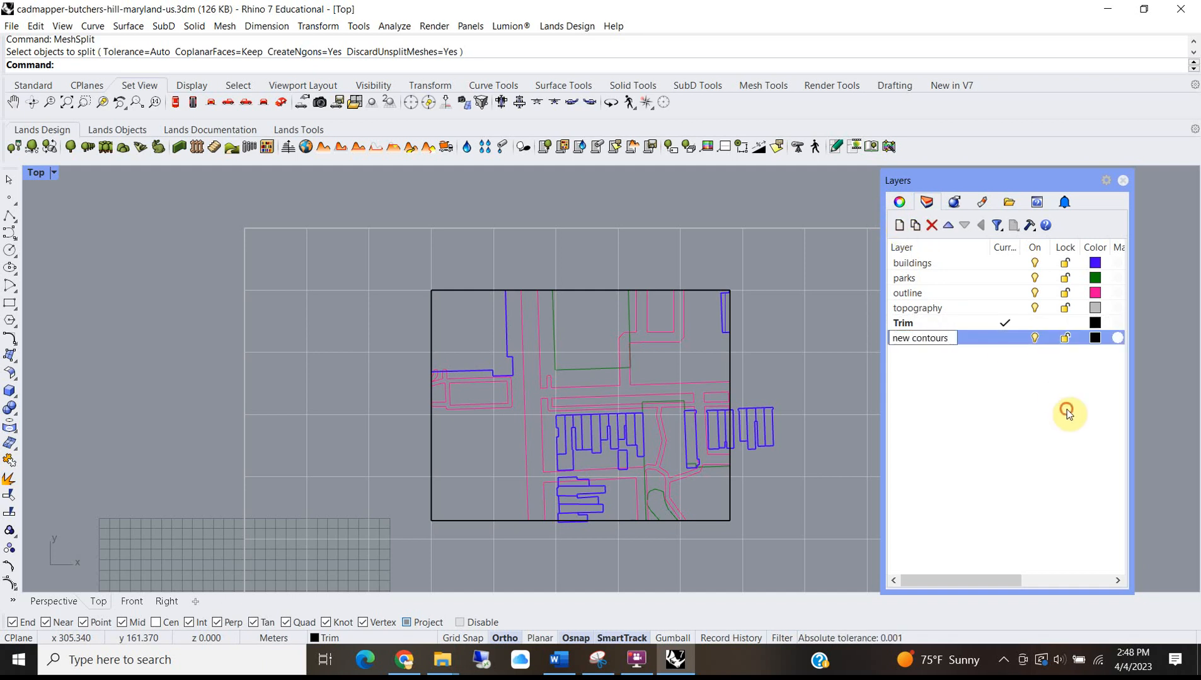
Set the 'new contours' layer colour to Orange.
left_click(1095, 338)
left_click(618, 267)
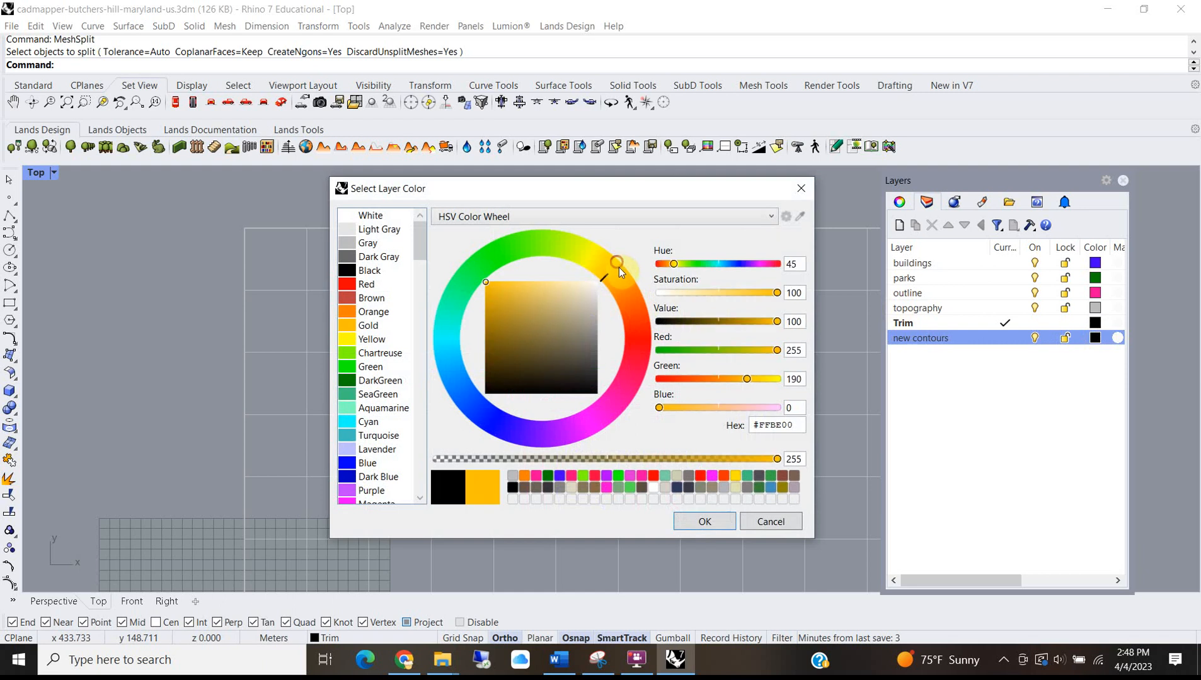
left_click(514, 308)
left_click(485, 301)
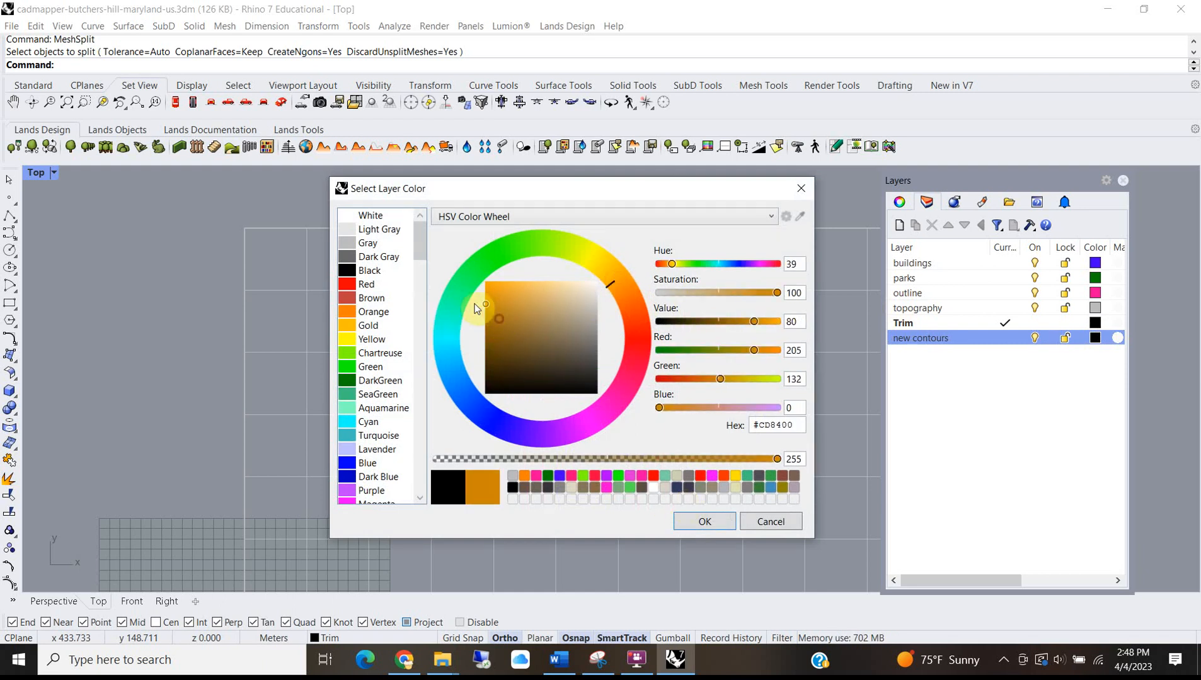
left_click(377, 325)
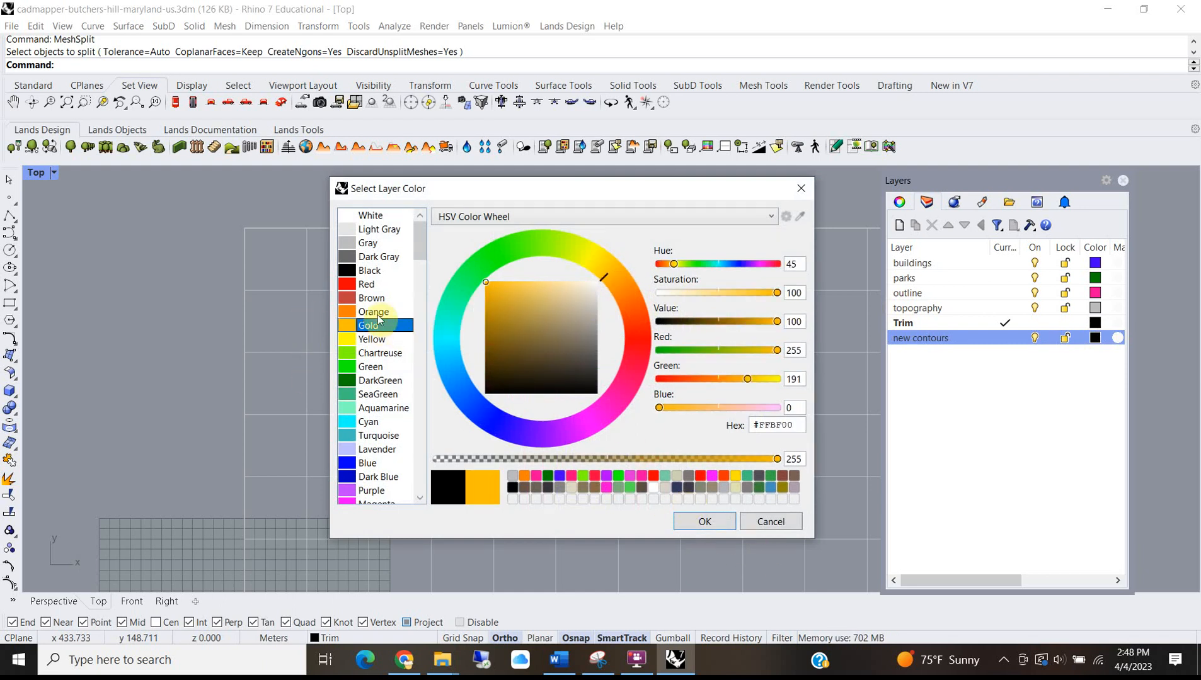
left_click(373, 311)
left_click(699, 522)
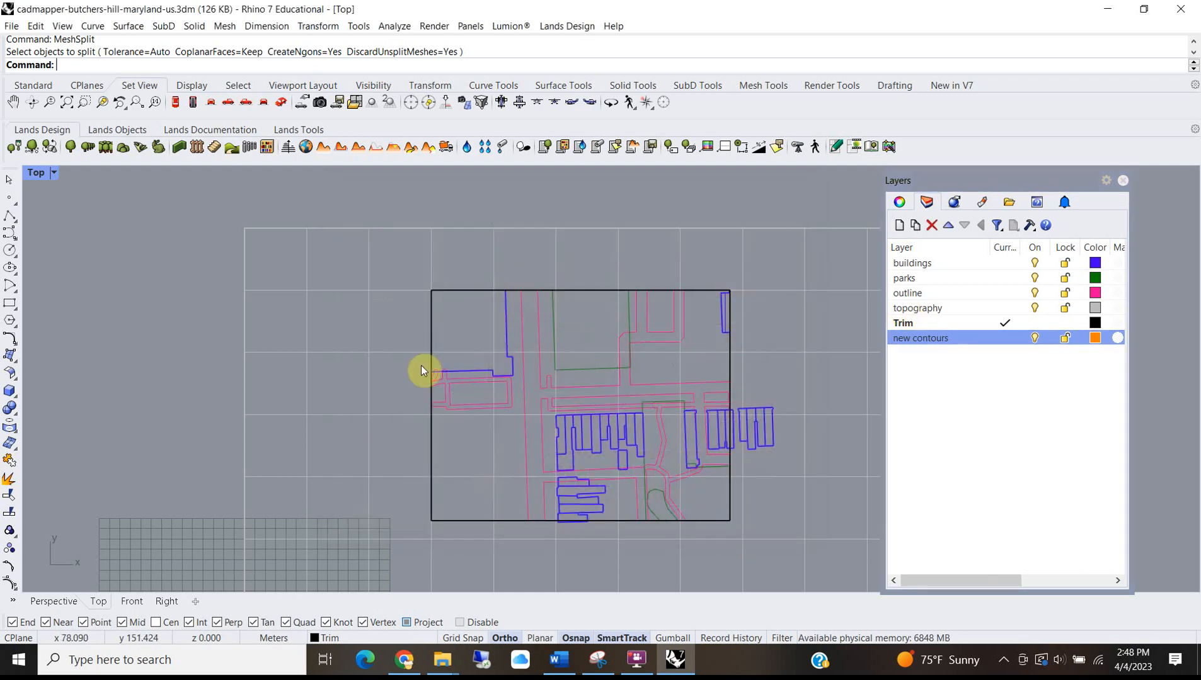
scroll(327, 318, "down", 3)
Delete the large box sitting over the site in the maximized Perspective view.
double_click(35, 174)
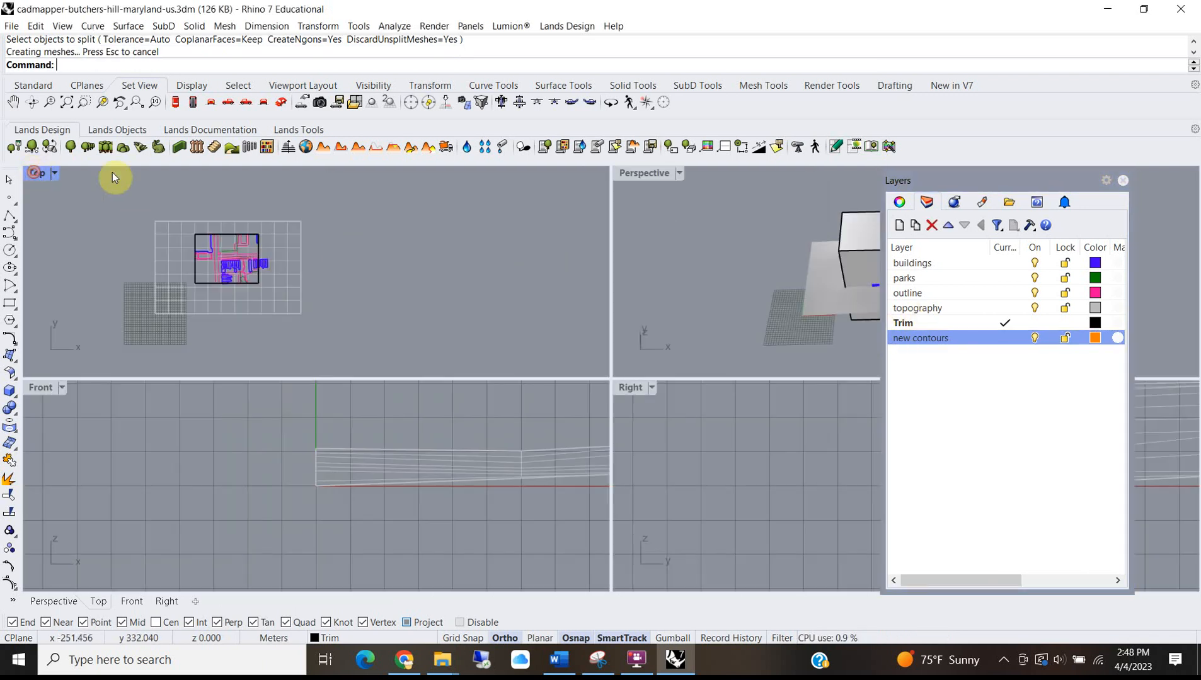
double_click(639, 178)
left_click(562, 272)
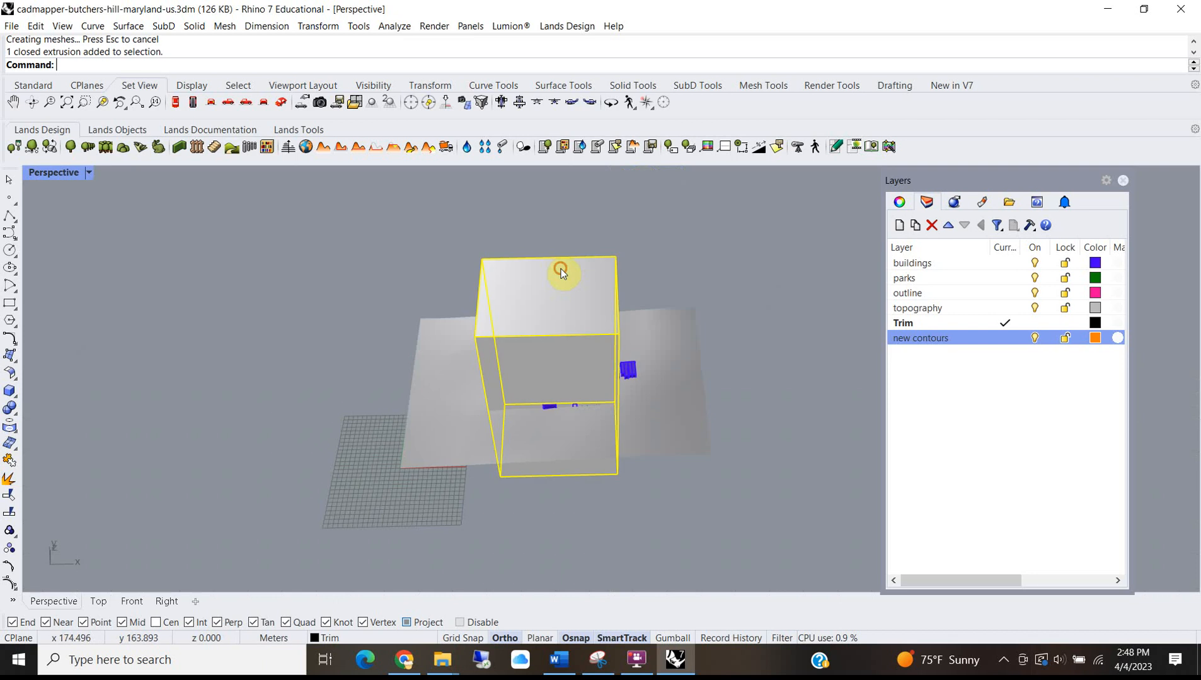
key("Delete")
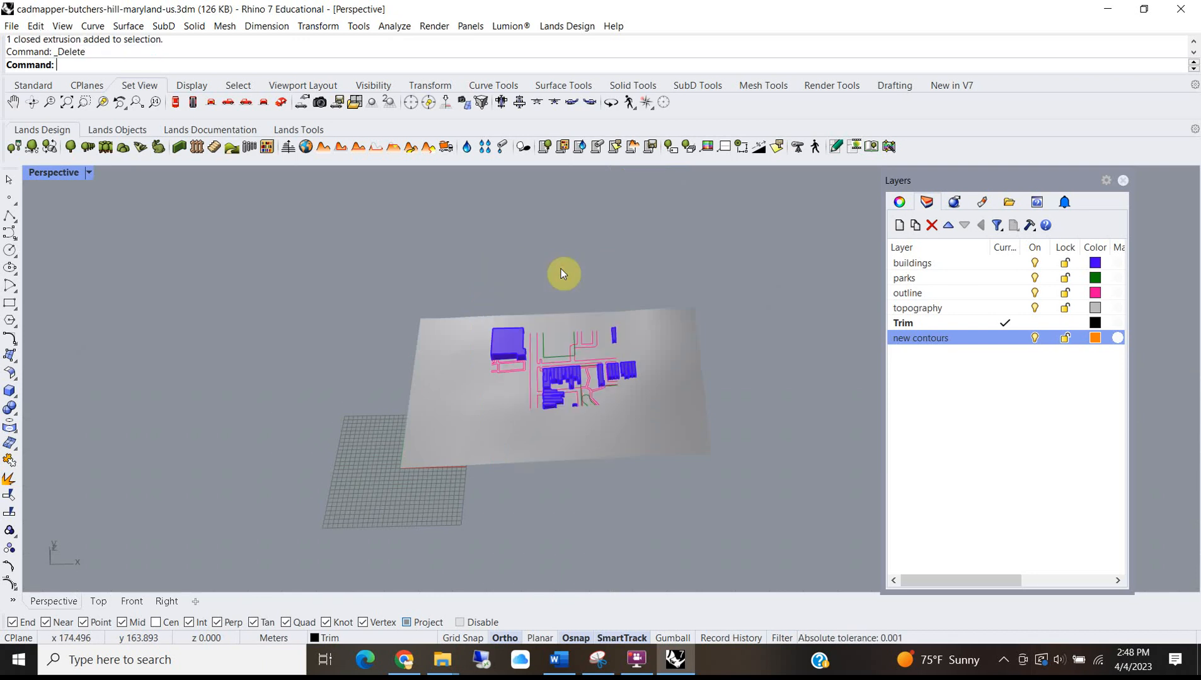
scroll(498, 411, "up", 5)
scroll(348, 402, "down", 5)
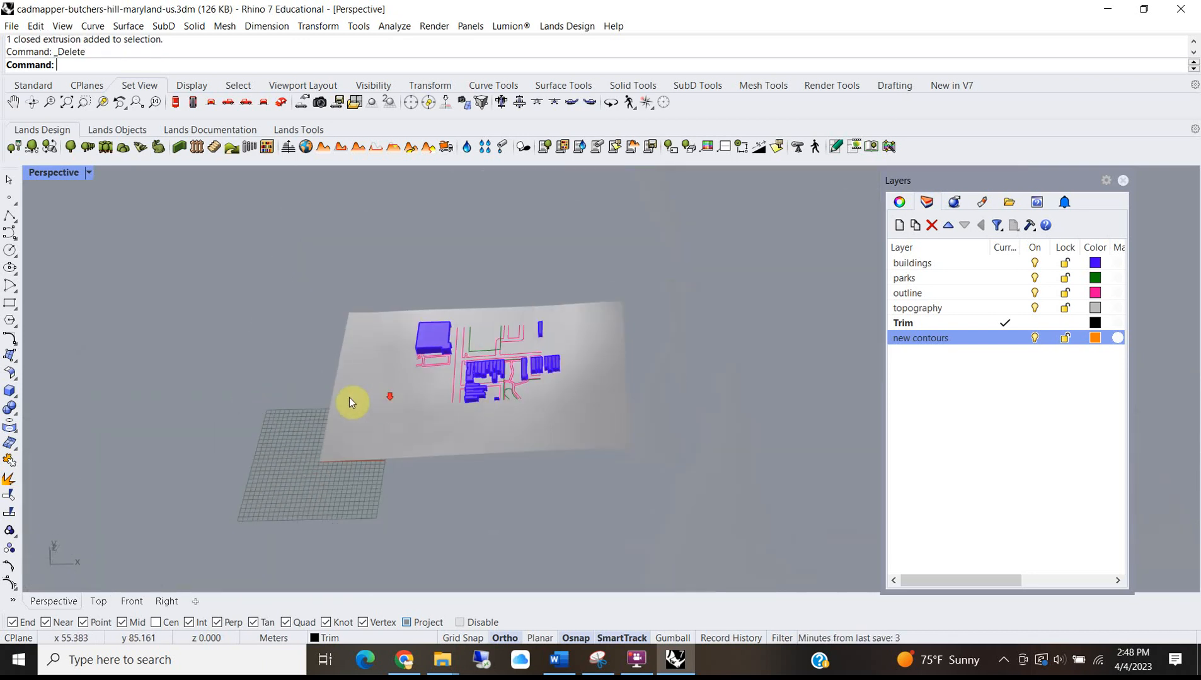
Select and deselect the terrain mesh and the Trim rectangle to identify them.
left_click(326, 415)
double_click(49, 168)
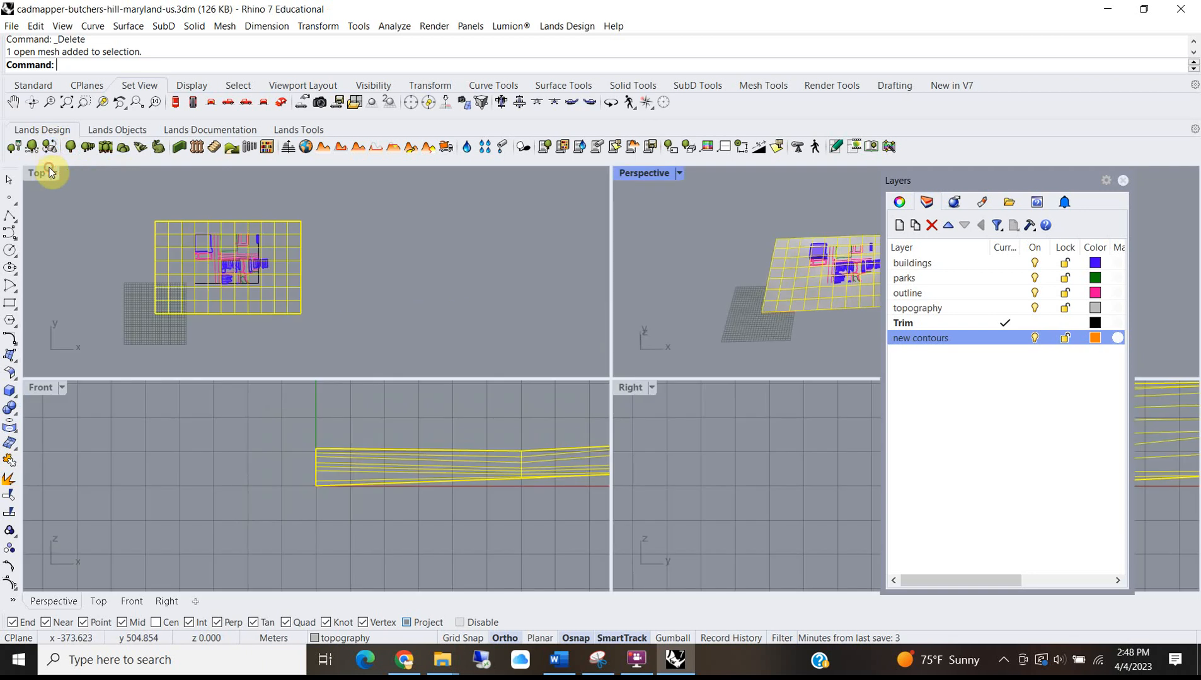
scroll(214, 245, "up", 5)
scroll(213, 243, "down", 10)
left_click(338, 239)
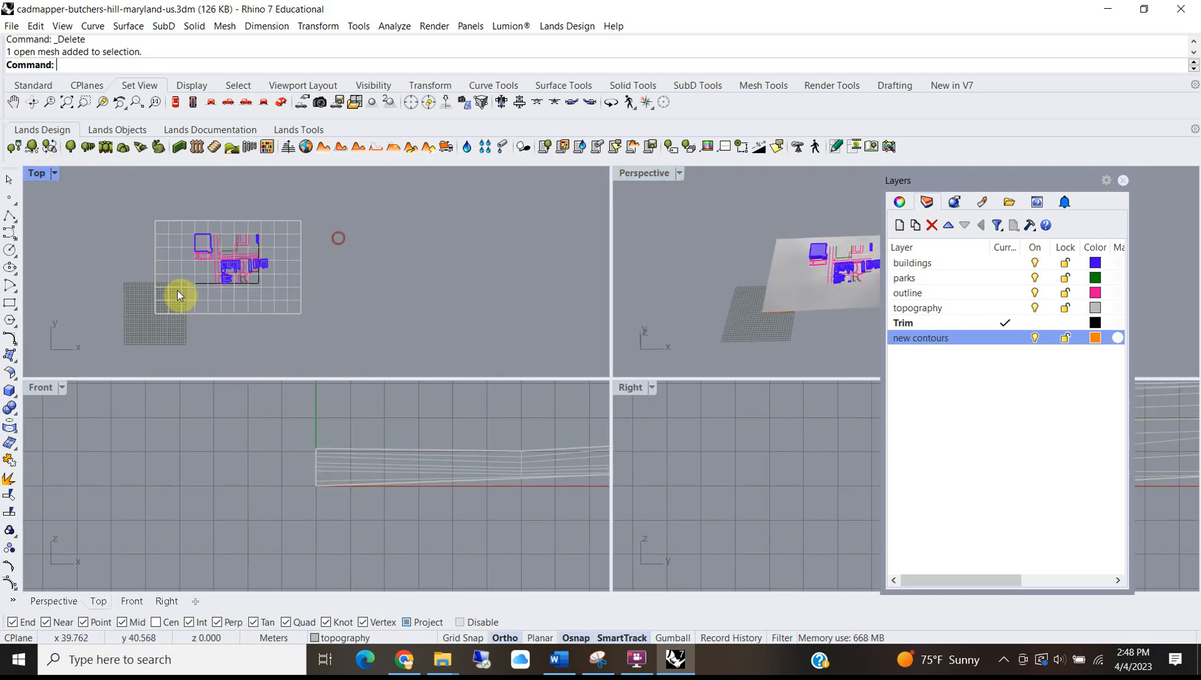
scroll(162, 300, "up", 9)
left_click(272, 252)
scroll(272, 251, "down", 6)
left_click(397, 245)
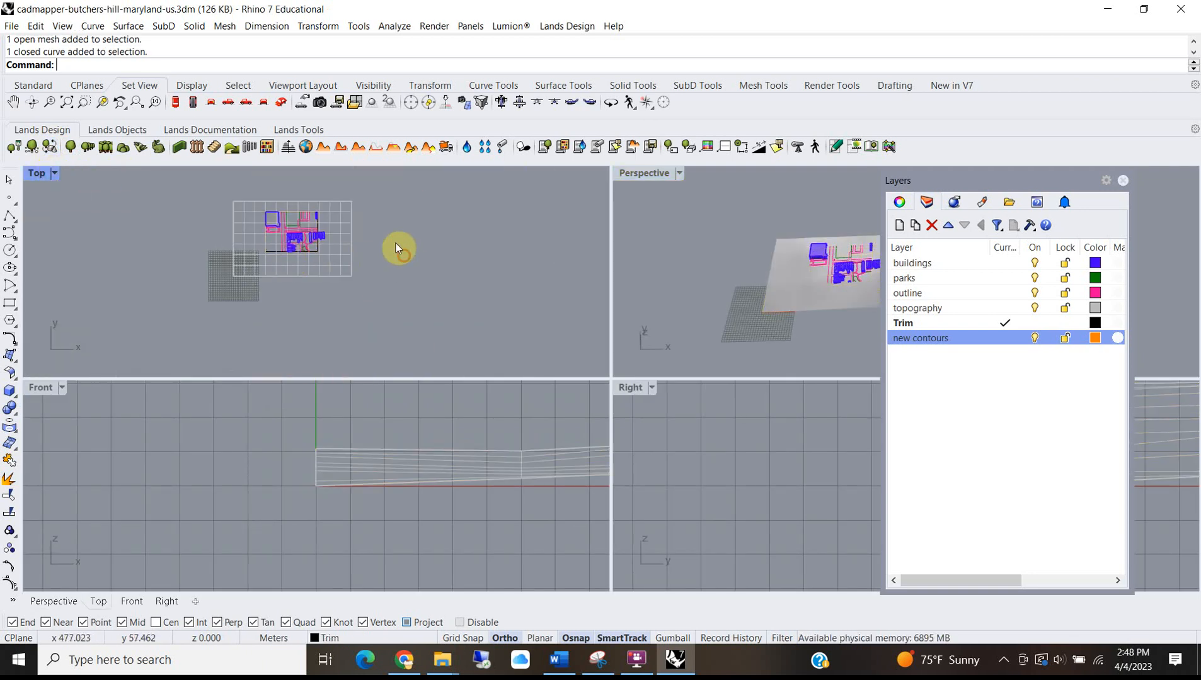
Contour the topography mesh vertically from a corner base point at 2-unit spacing.
left_click(339, 271)
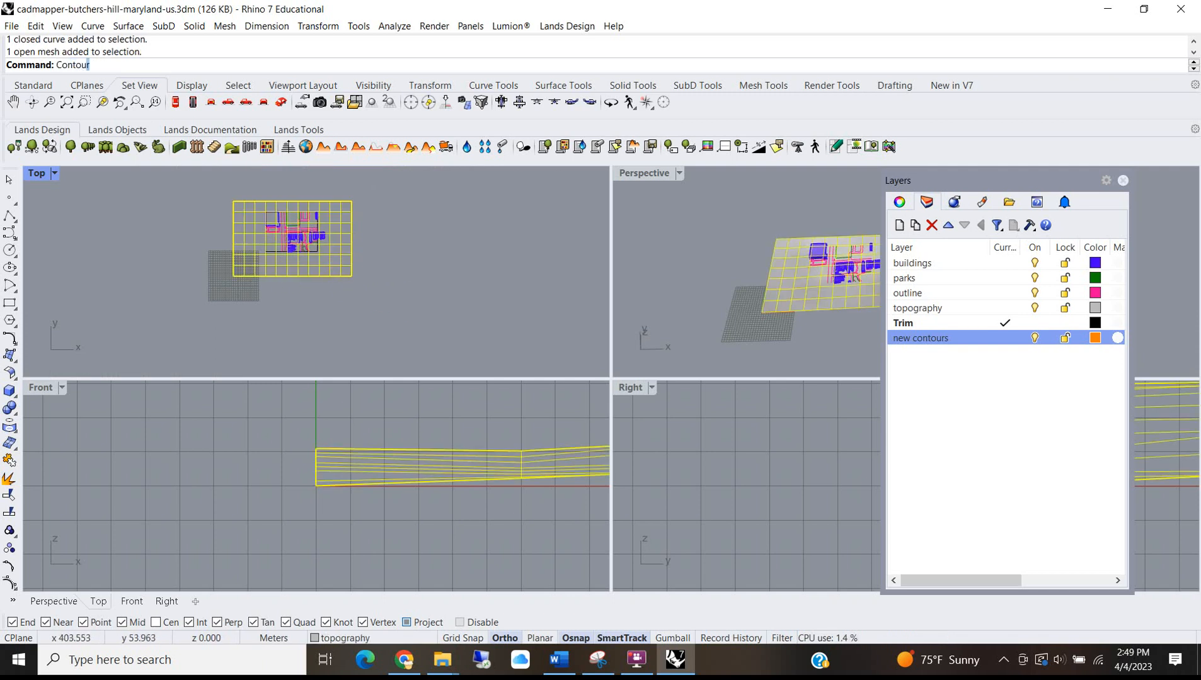
key("Return")
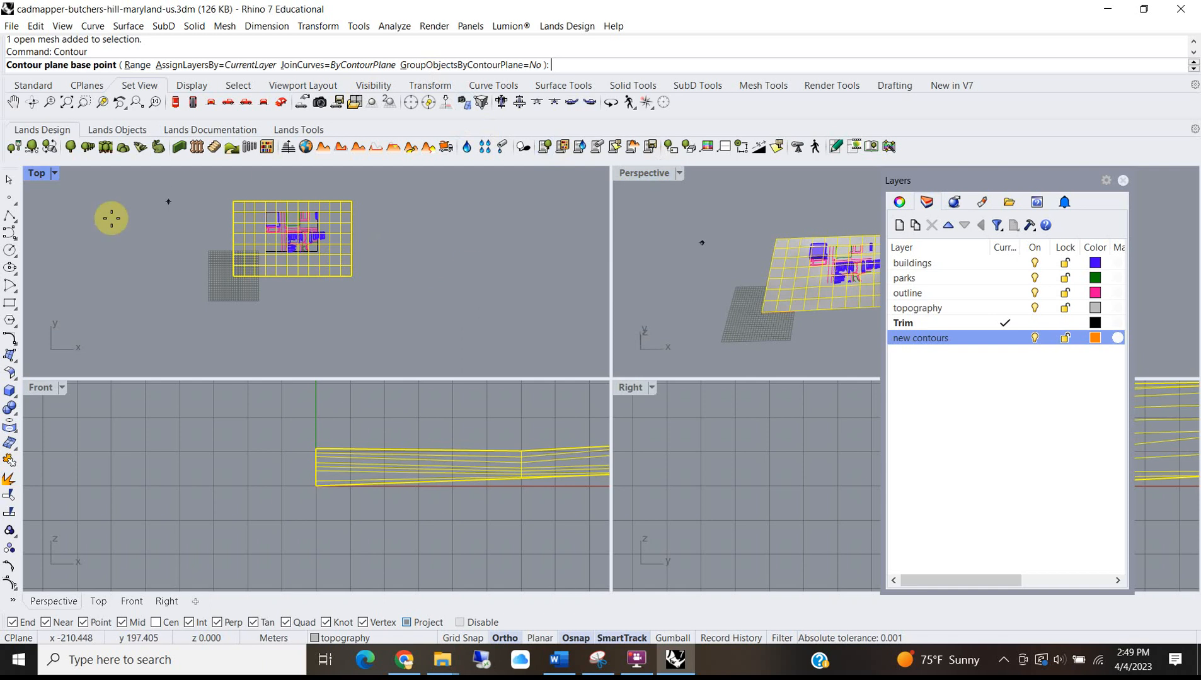
scroll(204, 264, "up", 5)
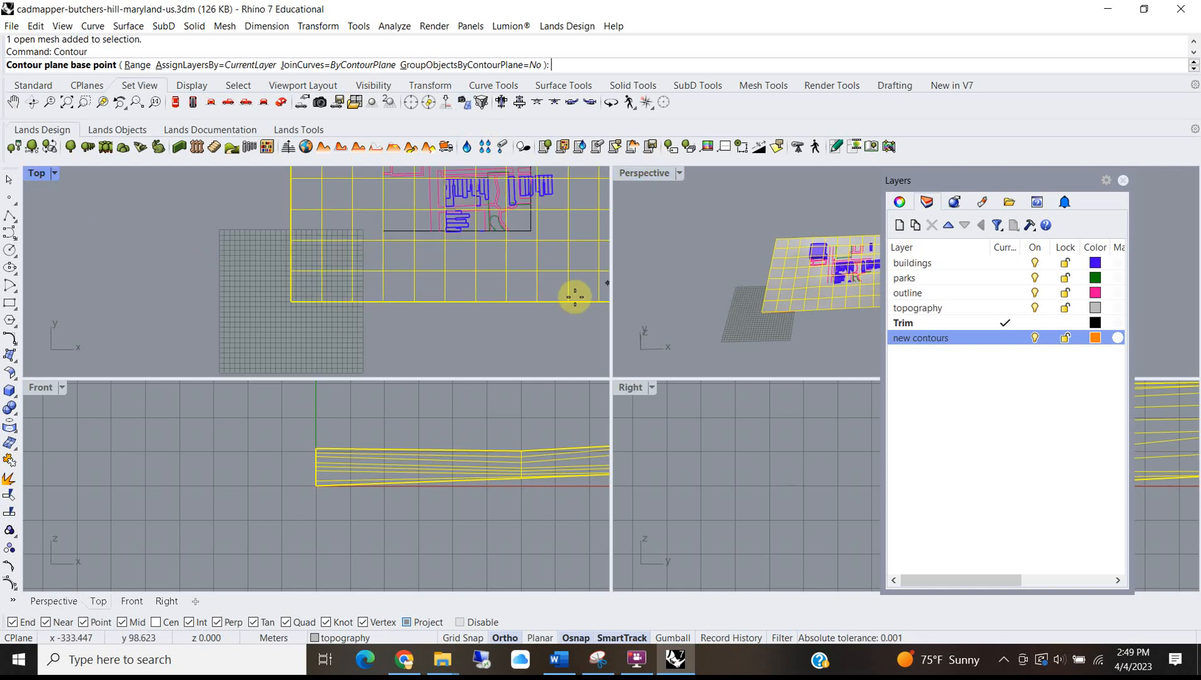
scroll(716, 262, "down", 6)
scroll(818, 272, "up", 5)
scroll(658, 313, "down", 2)
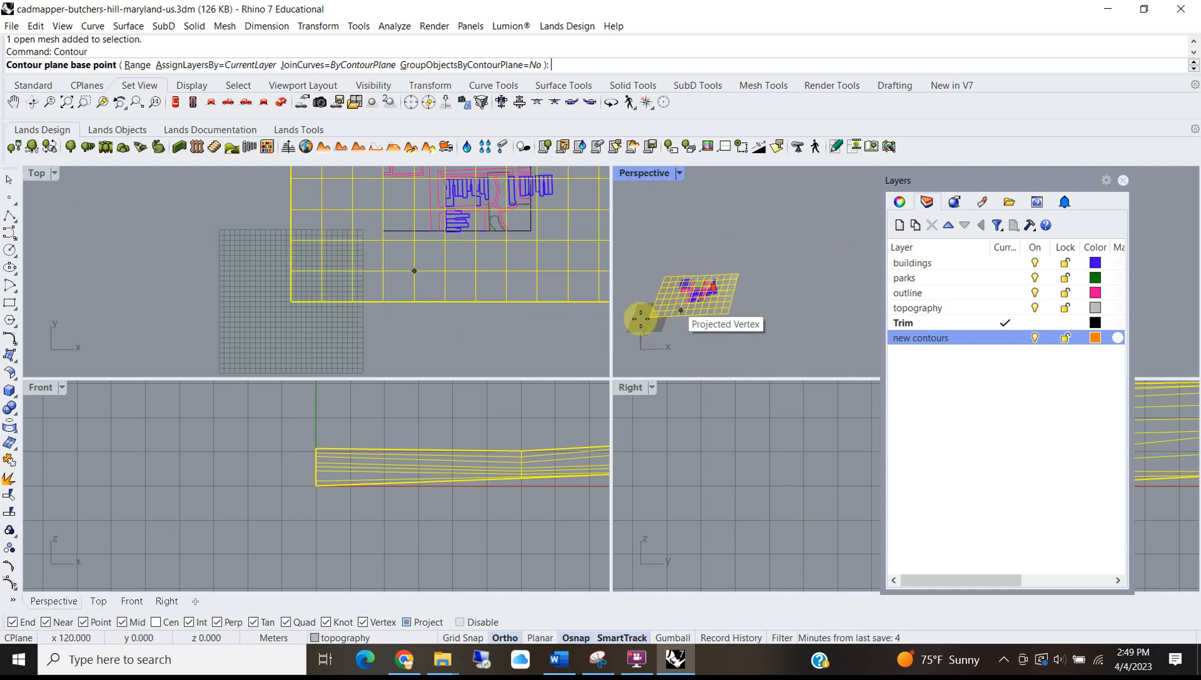
scroll(665, 313, "up", 6)
left_click(675, 312)
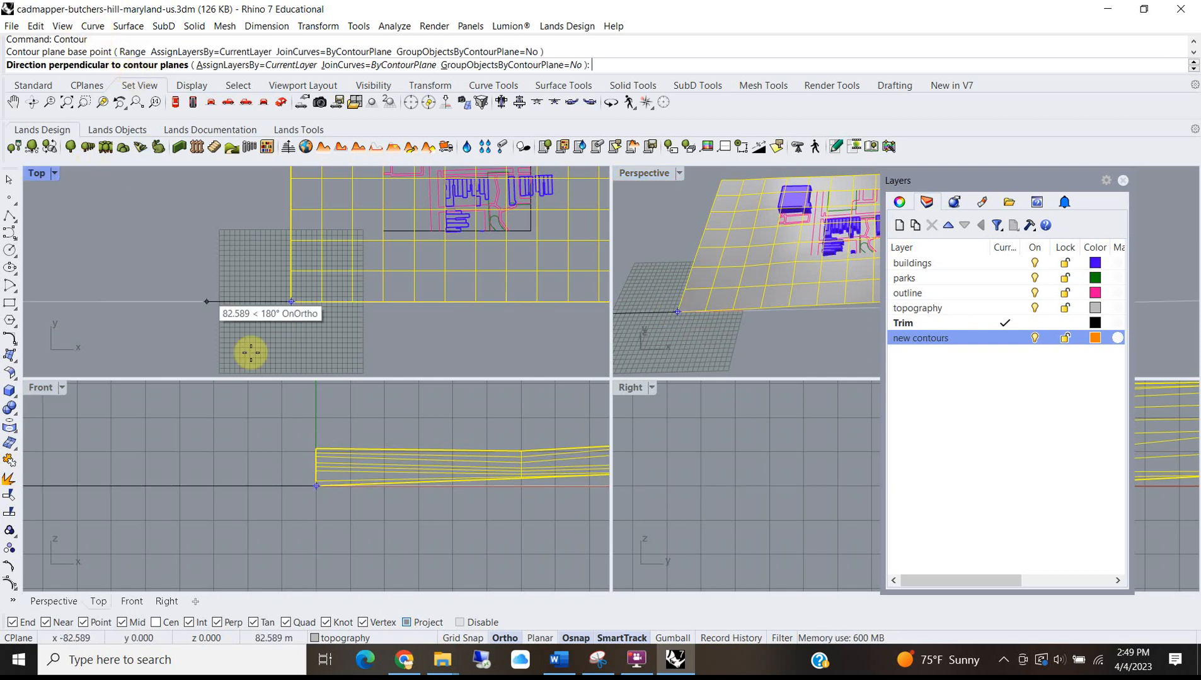
scroll(289, 430, "down", 4)
scroll(289, 431, "down", 2)
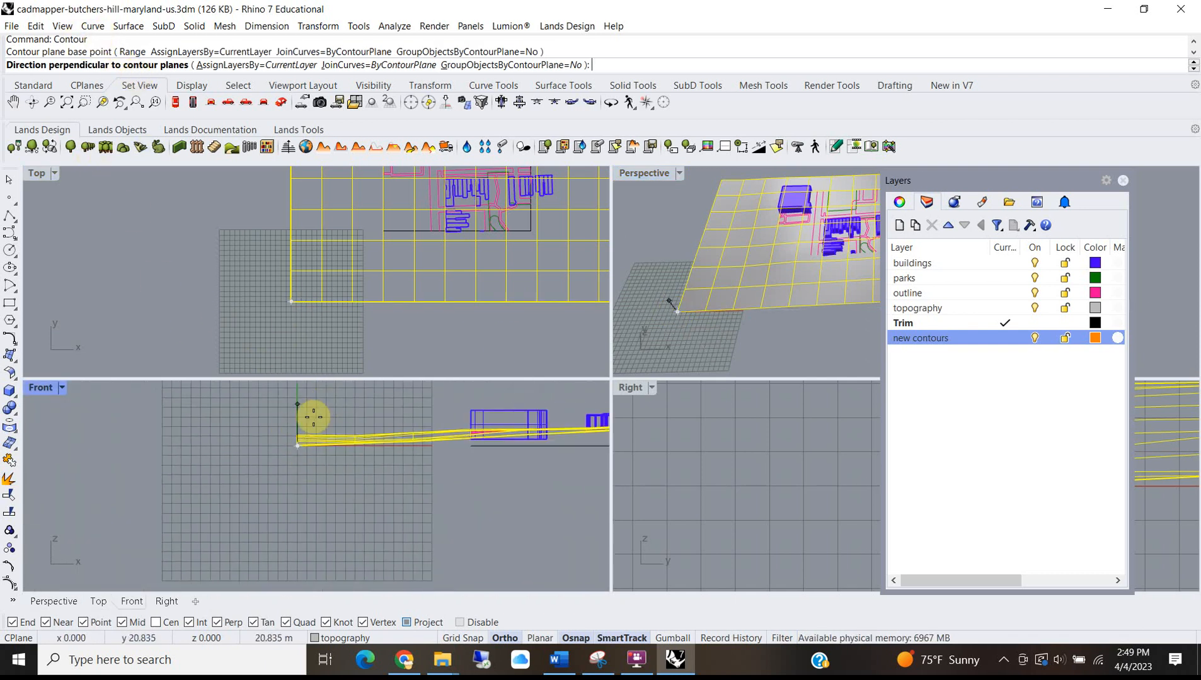
scroll(294, 401, "up", 3)
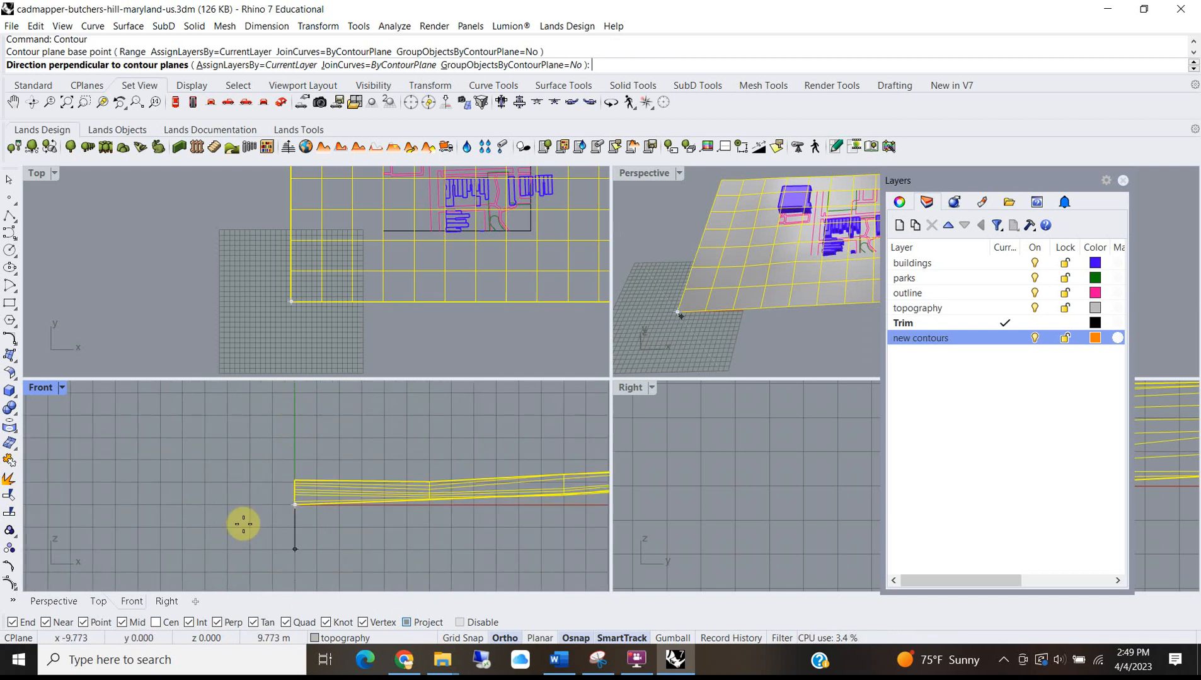
left_click(297, 419)
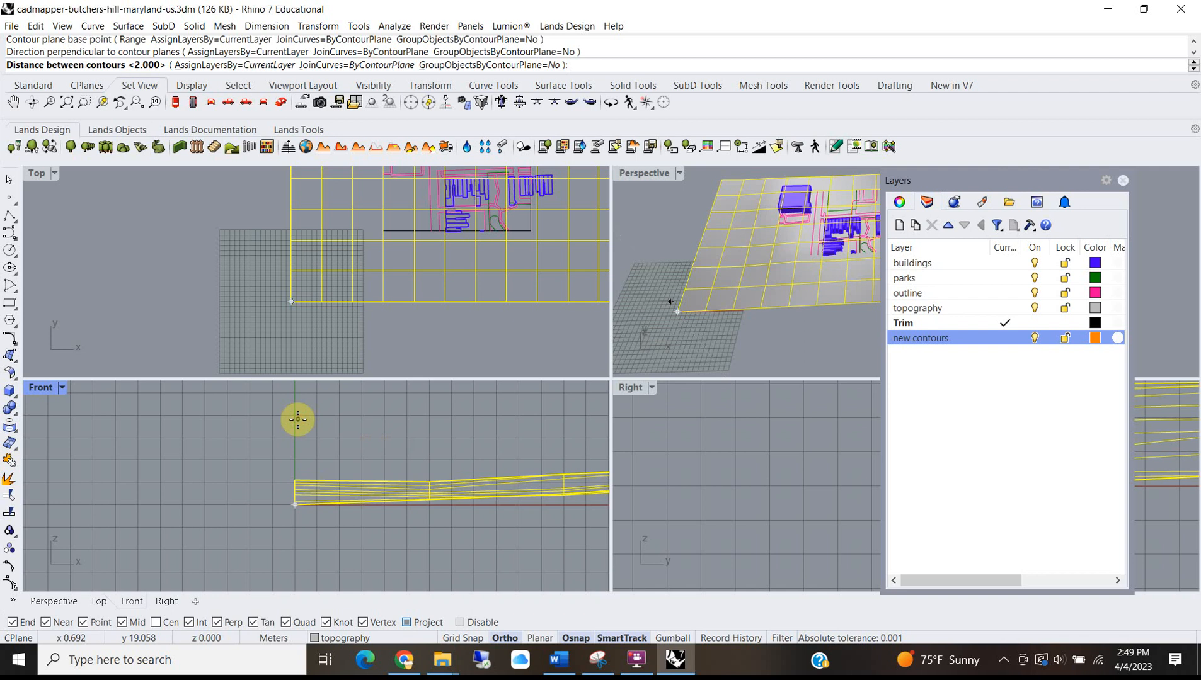
left_click(337, 388)
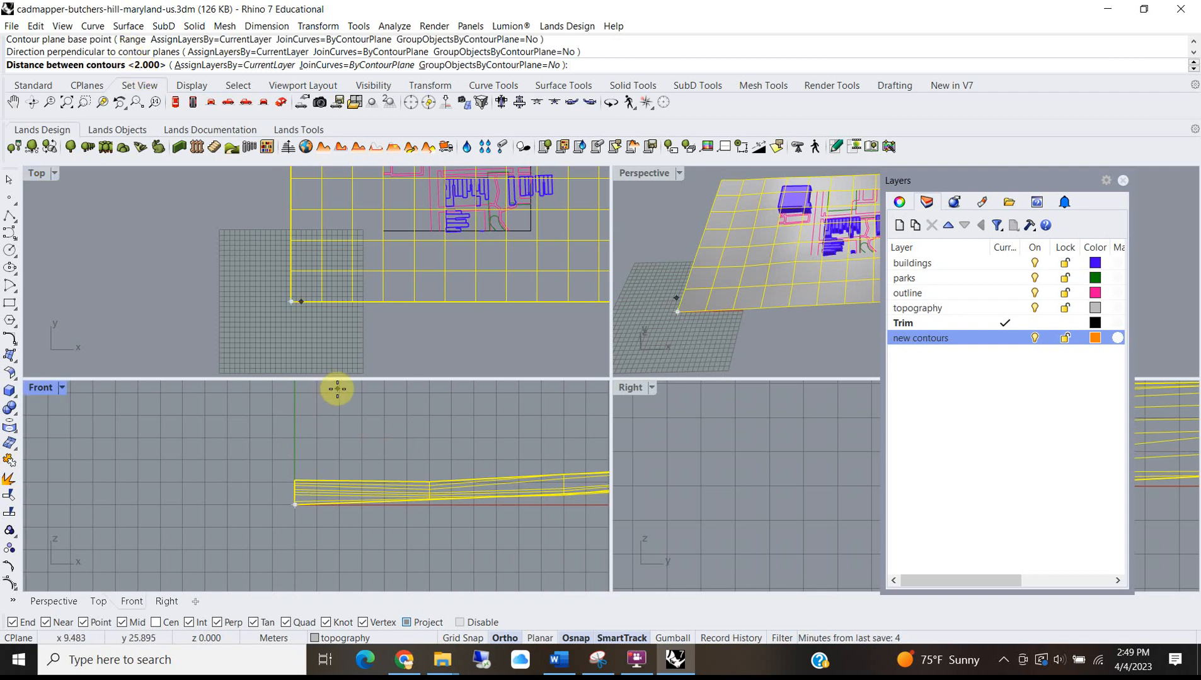
key("Return")
Open the model Units page of Document Properties.
scroll(273, 274, "down", 10)
type("units")
key("Return")
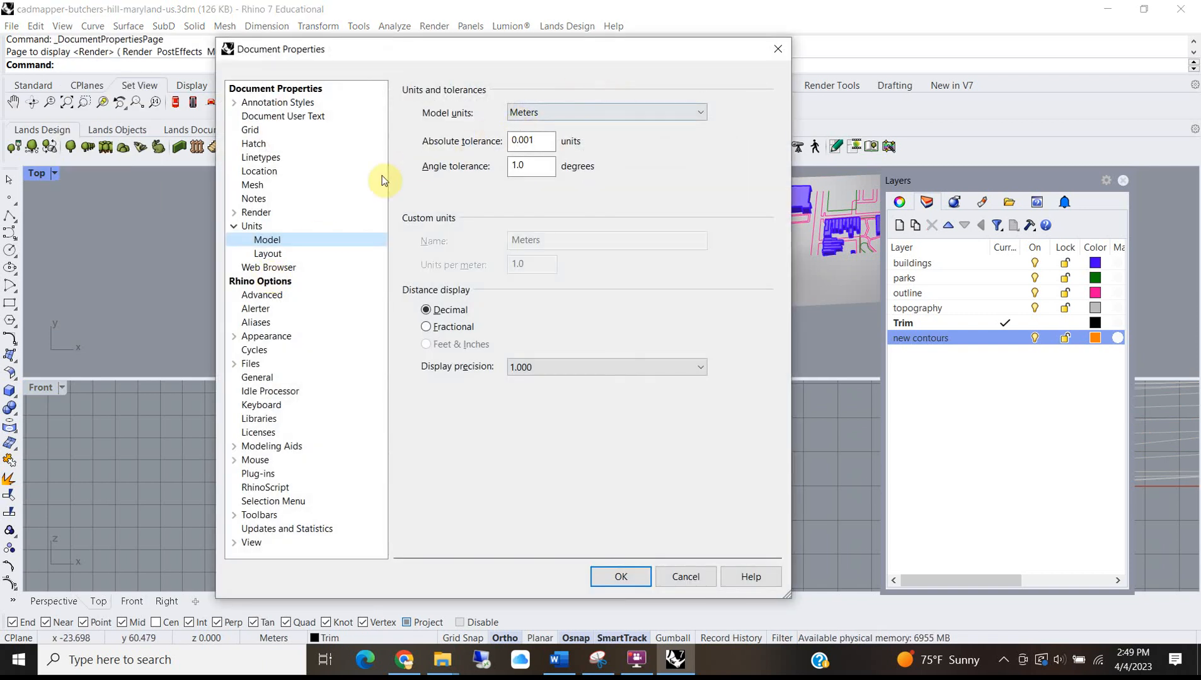
Change the model units from Meters to Feet and scale the geometry to match.
left_click(575, 111)
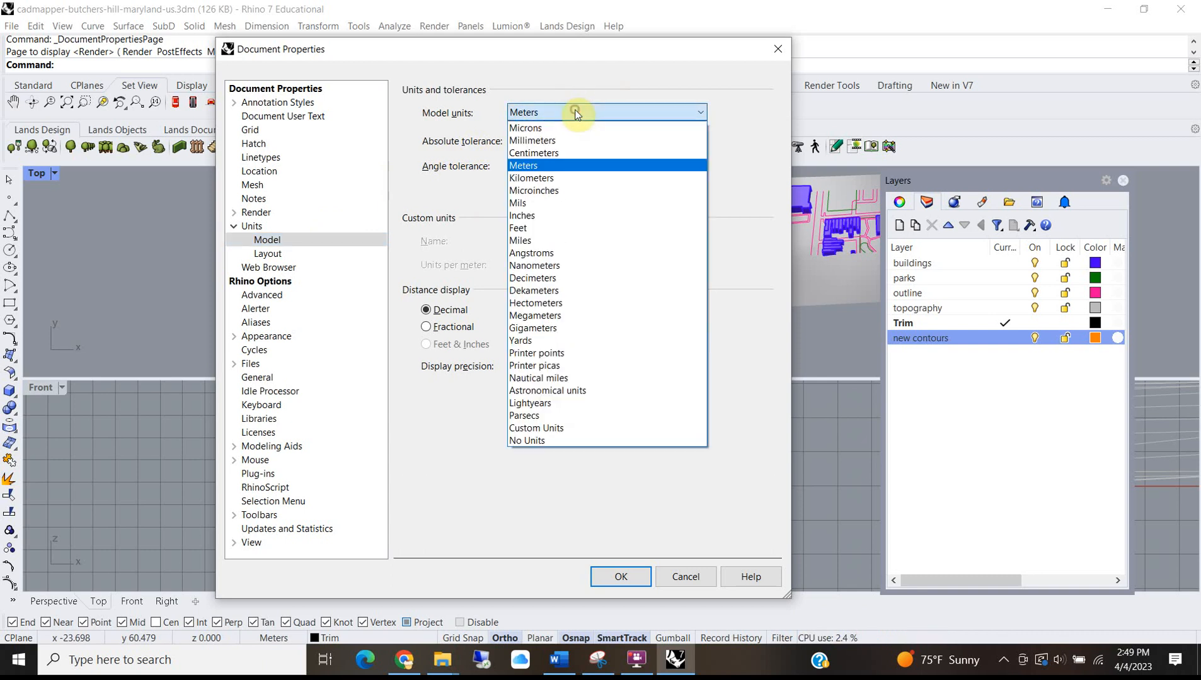
left_click(532, 226)
left_click(620, 577)
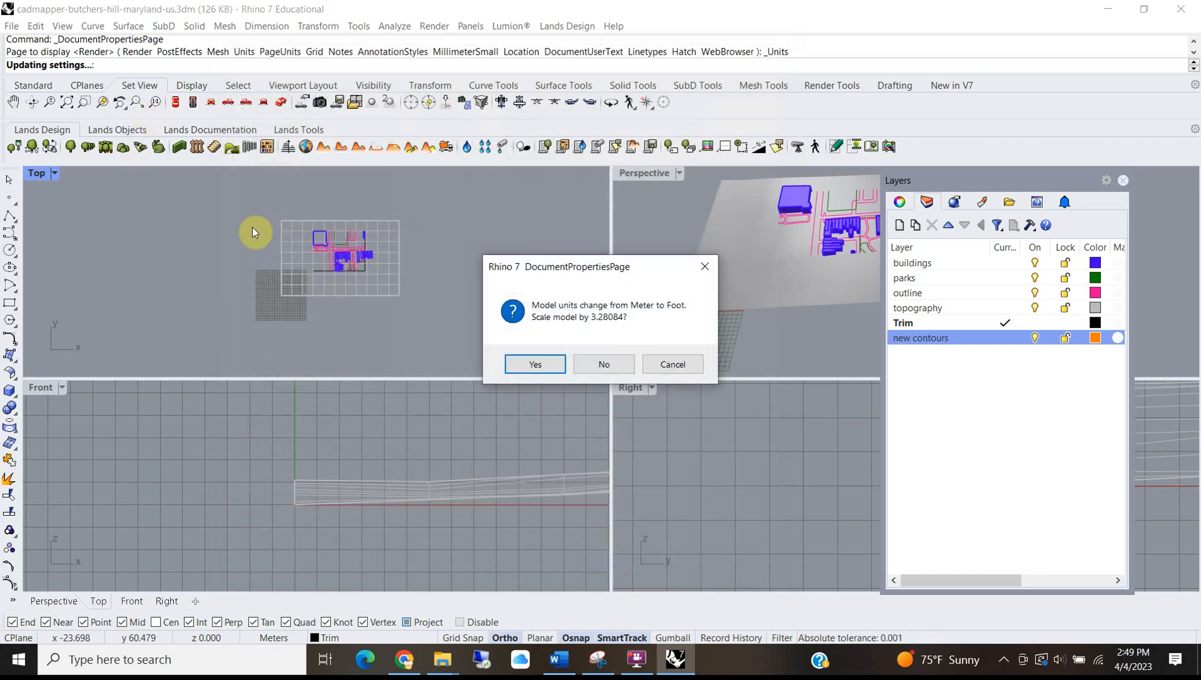
left_click(534, 366)
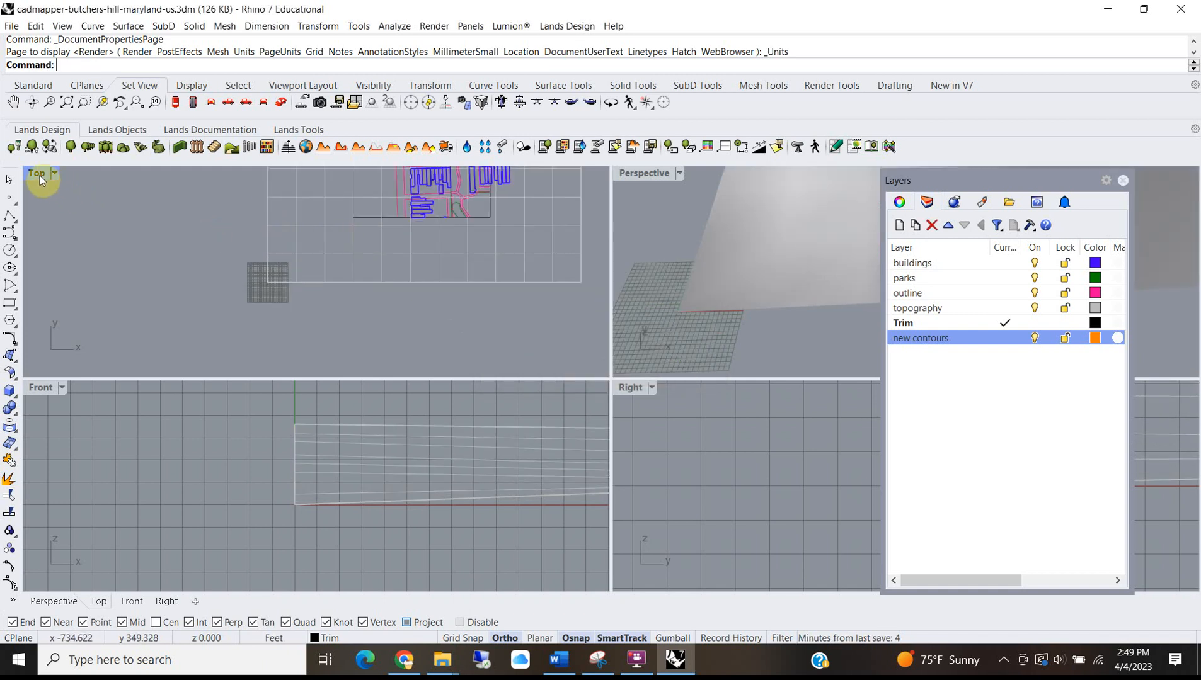
In the maximized Top view, measure a street width between outline curves: 26.260 feet.
double_click(38, 173)
scroll(403, 340, "up", 10)
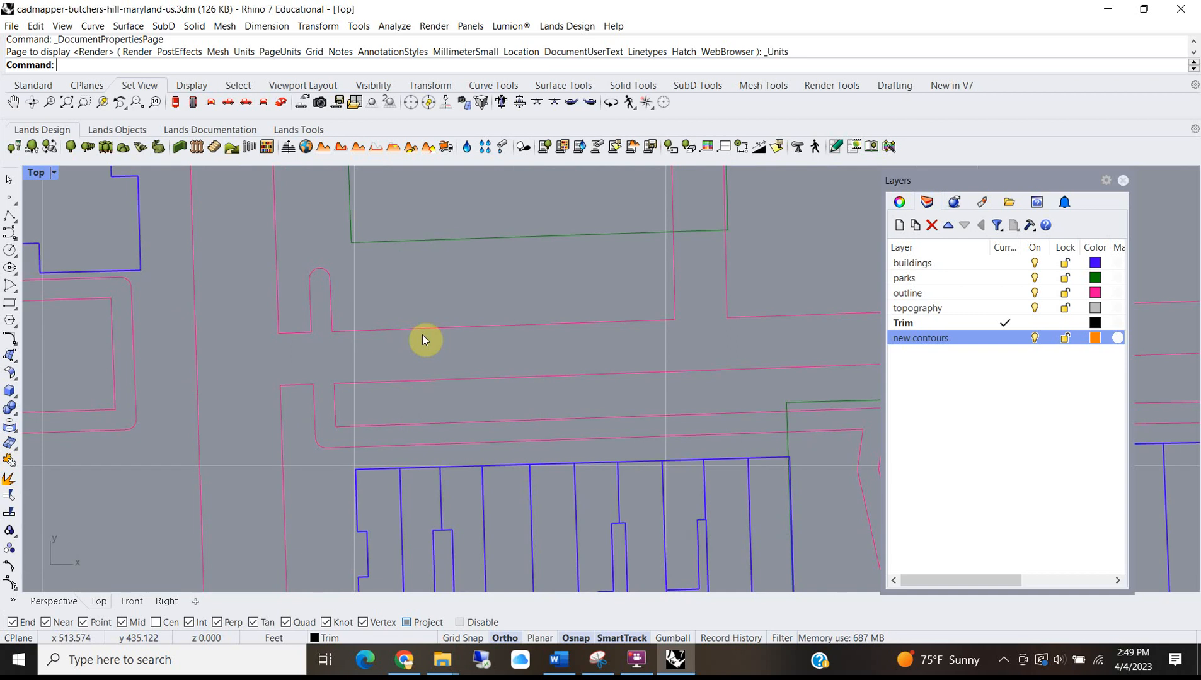
type("distance")
key("Return")
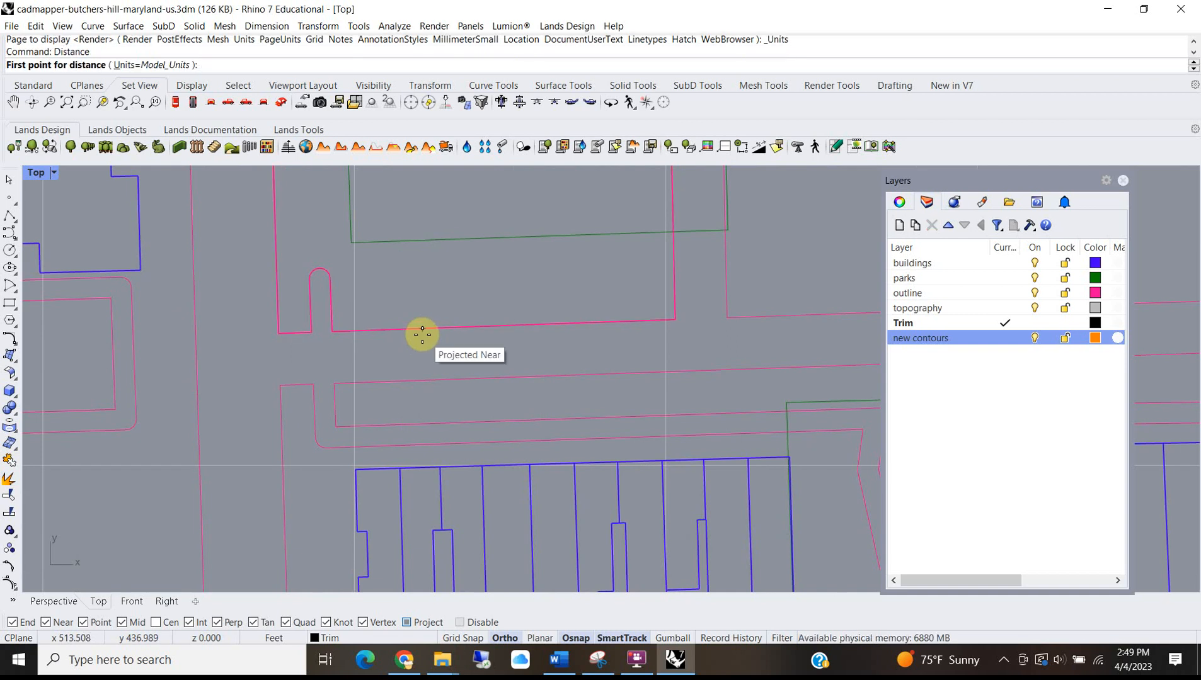
left_click(281, 444)
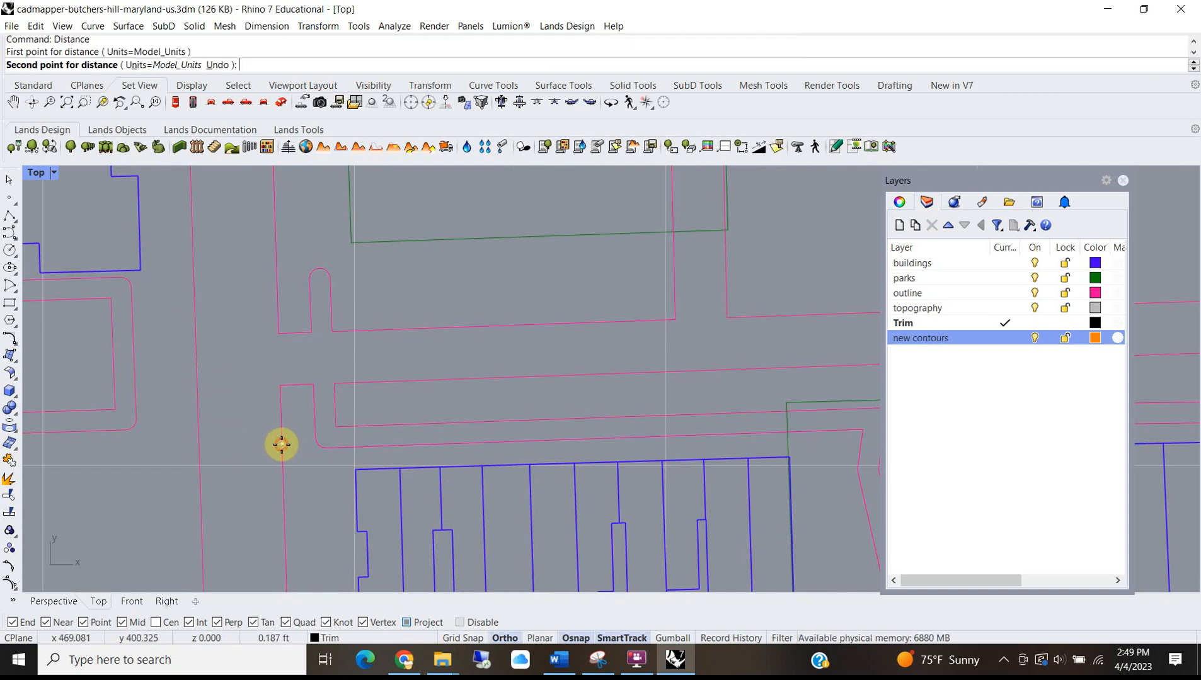
scroll(204, 449, "up", 5)
left_click(202, 445)
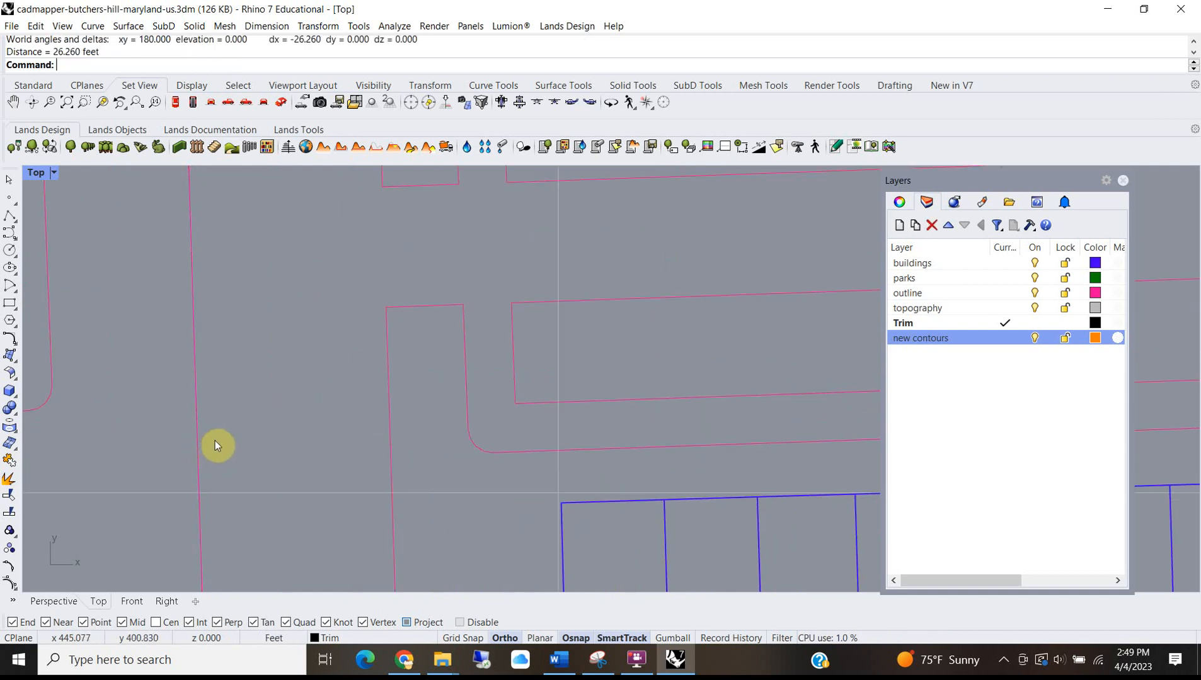
scroll(270, 357, "down", 6)
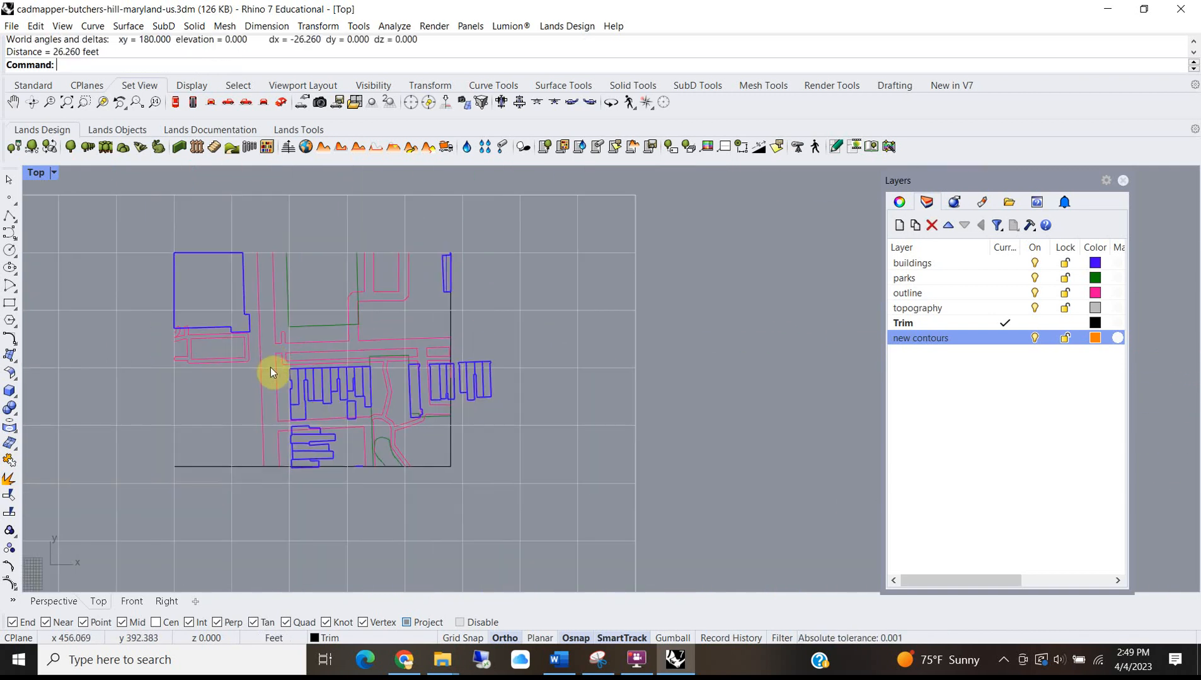
scroll(297, 337, "down", 4)
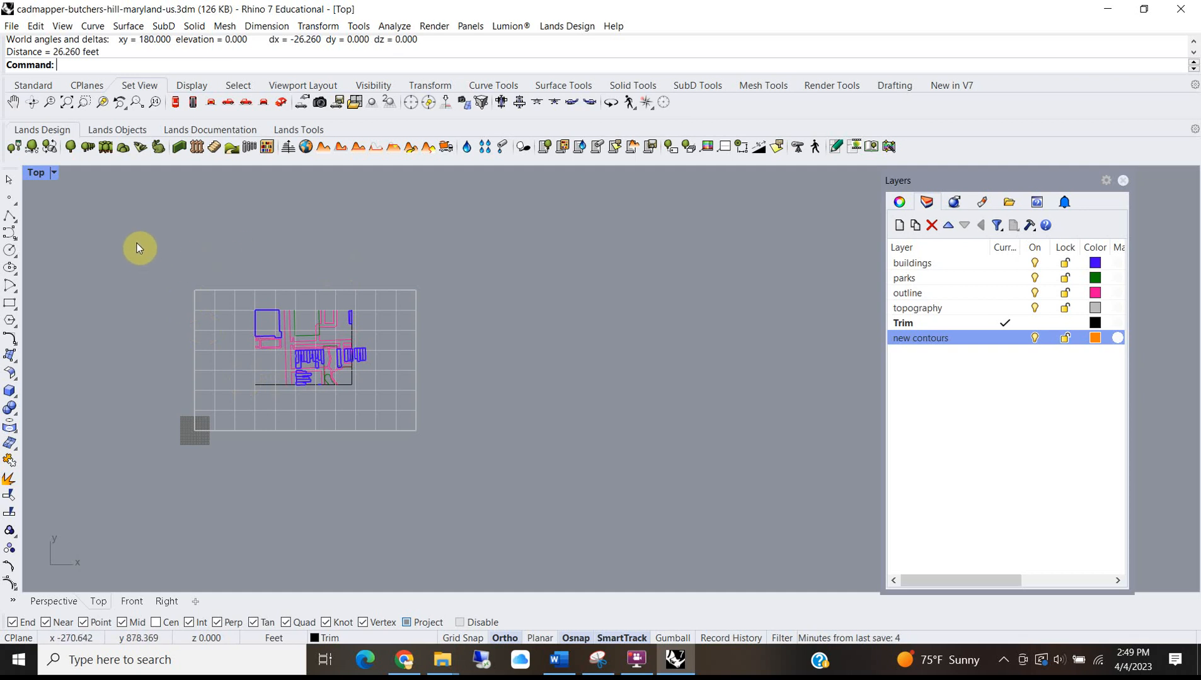
Run Contour on the topography surface from a flatter Perspective view.
double_click(33, 177)
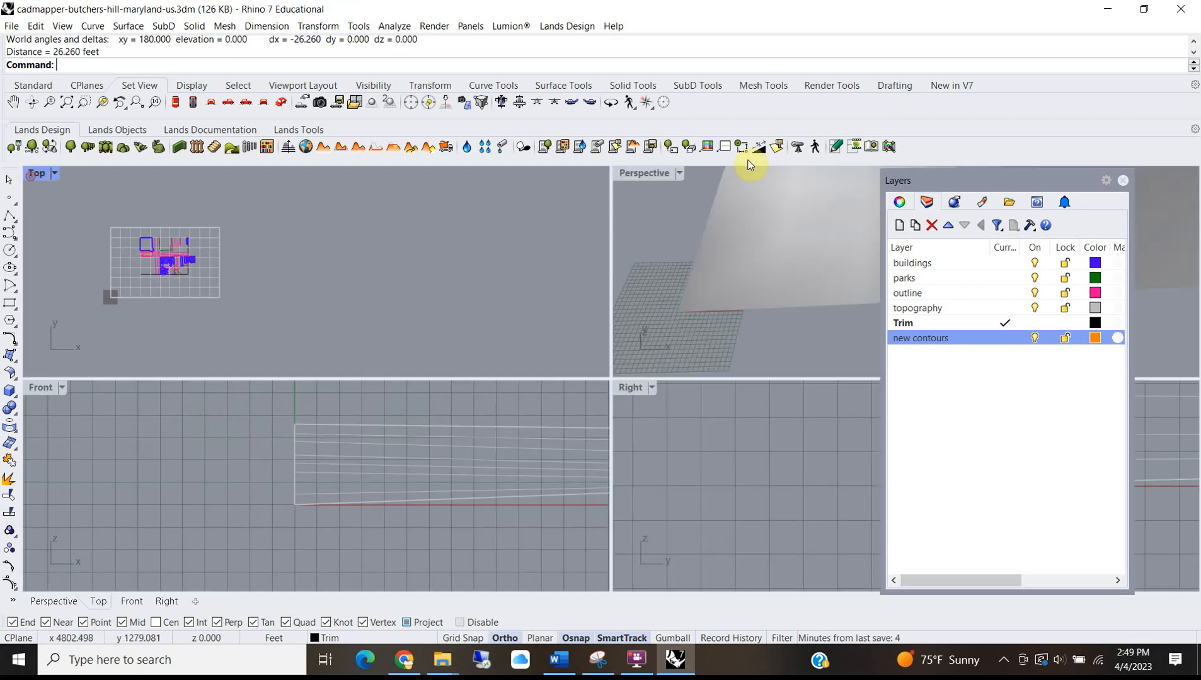
double_click(625, 175)
scroll(493, 320, "down", 10)
right_click_drag(494, 380, 491, 351)
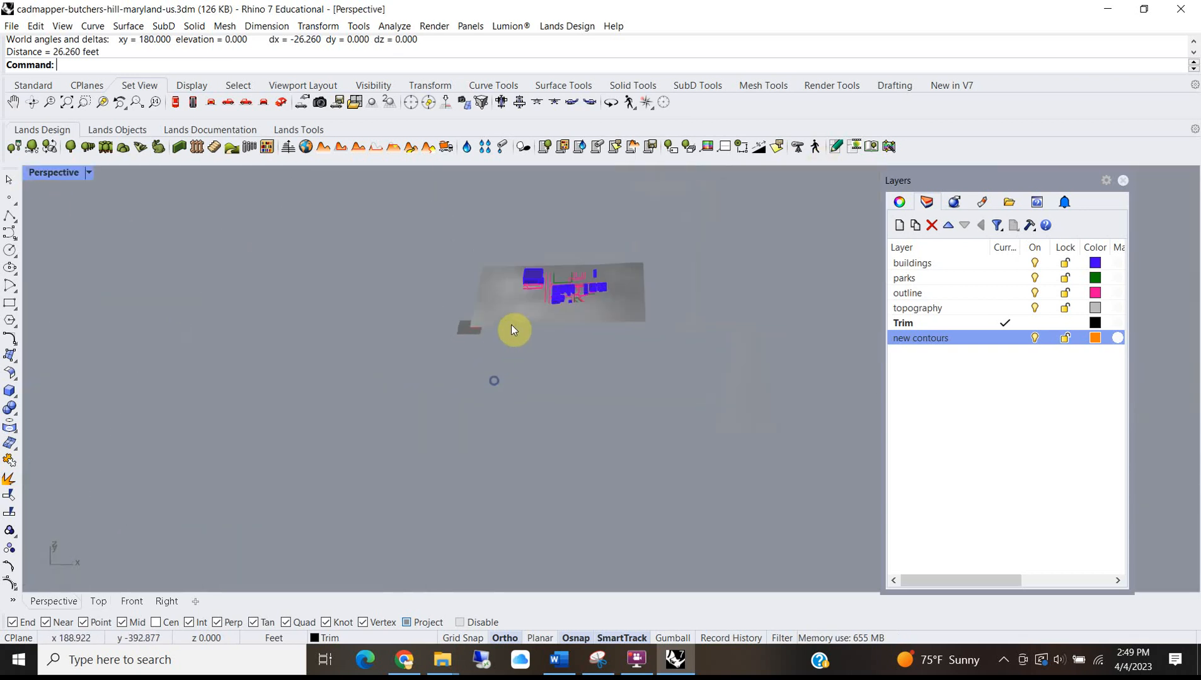
scroll(534, 282, "up", 7)
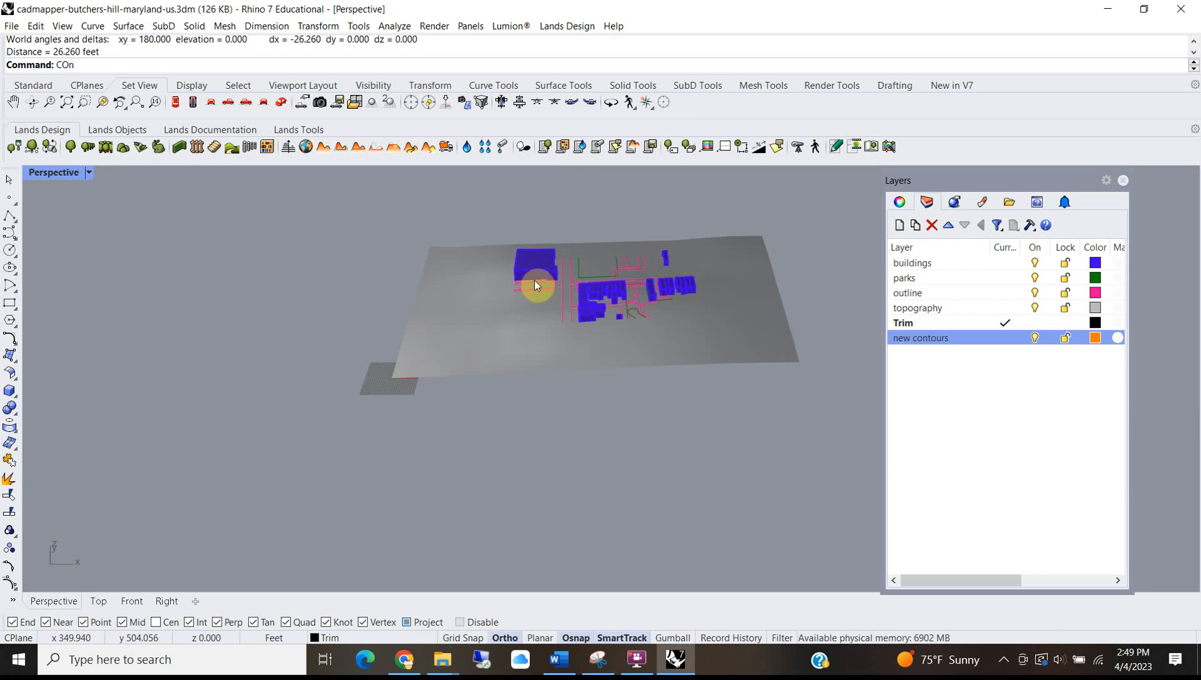
type("tour")
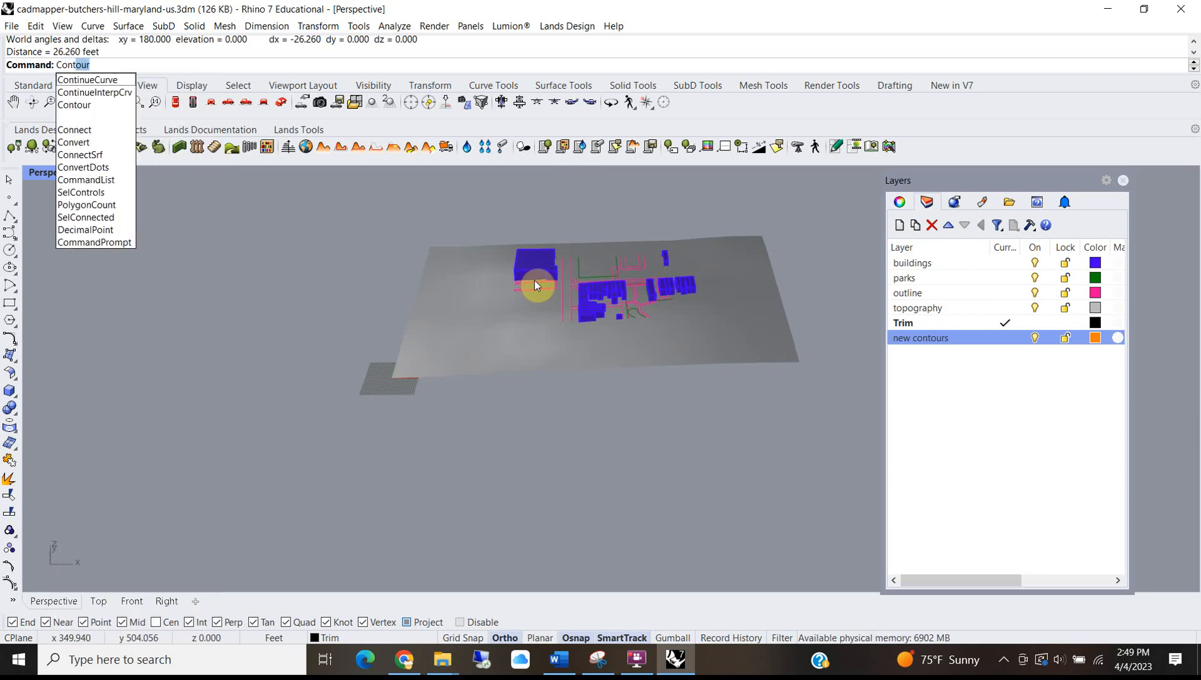
key("Return")
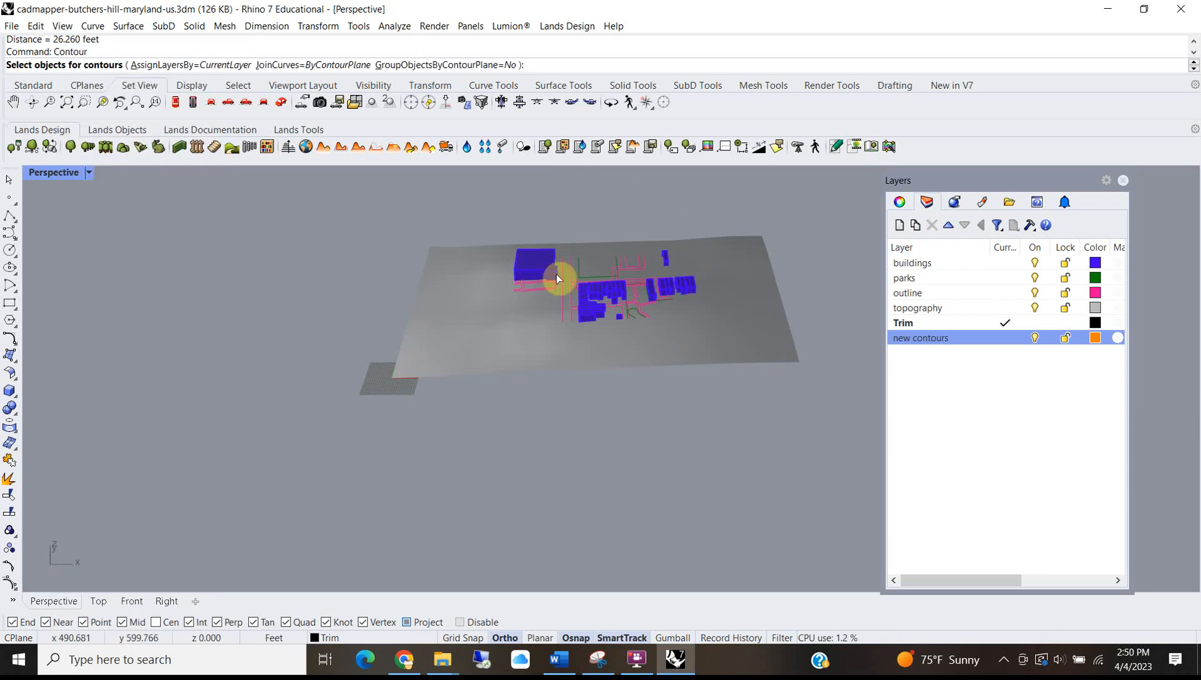
left_click(509, 320)
key("Return")
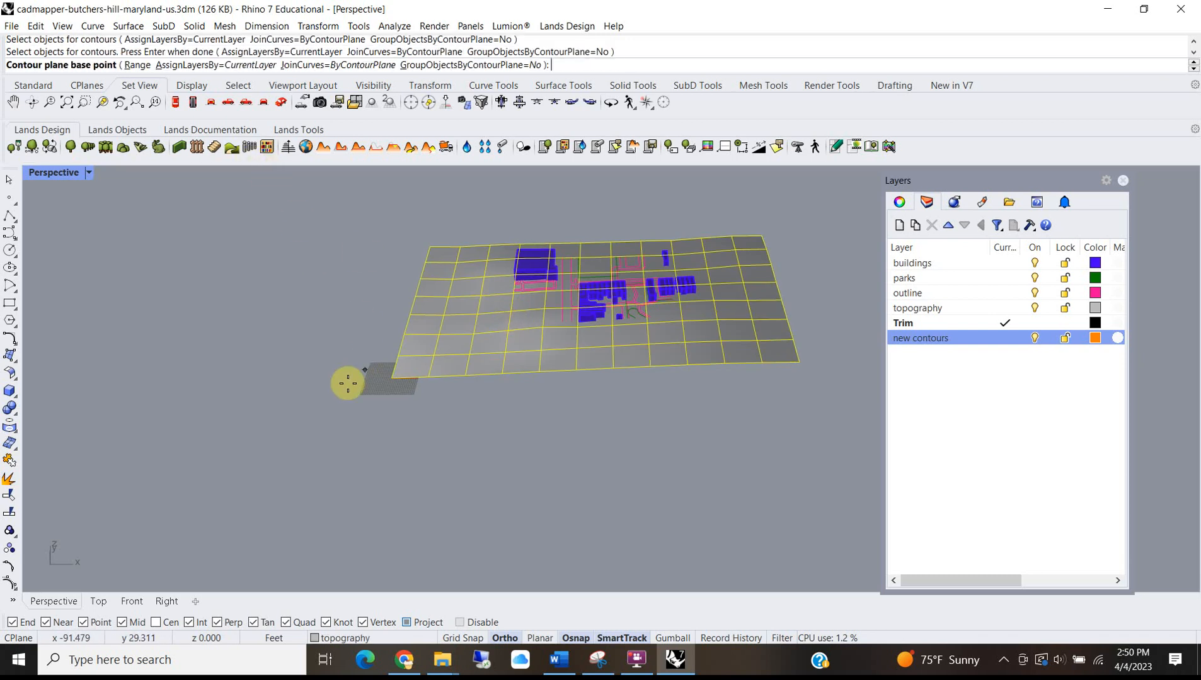
Set the contour base point at the surface corner, vertical direction in Front, and 2-foot spacing.
left_click(391, 378)
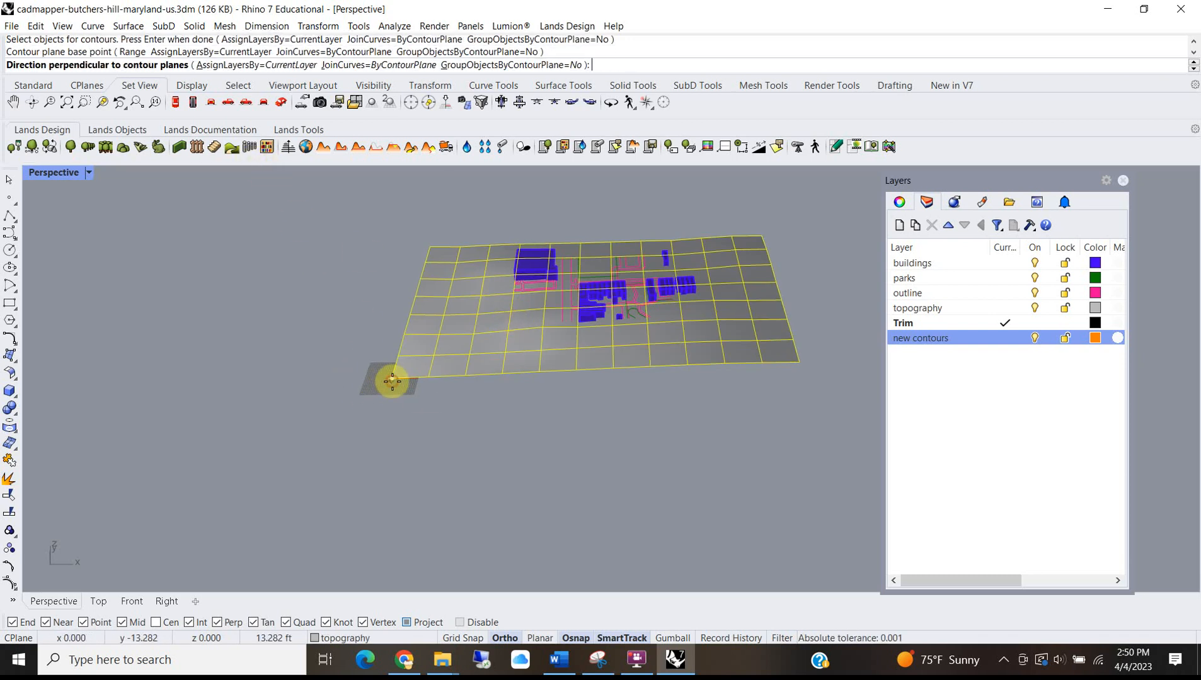
double_click(48, 179)
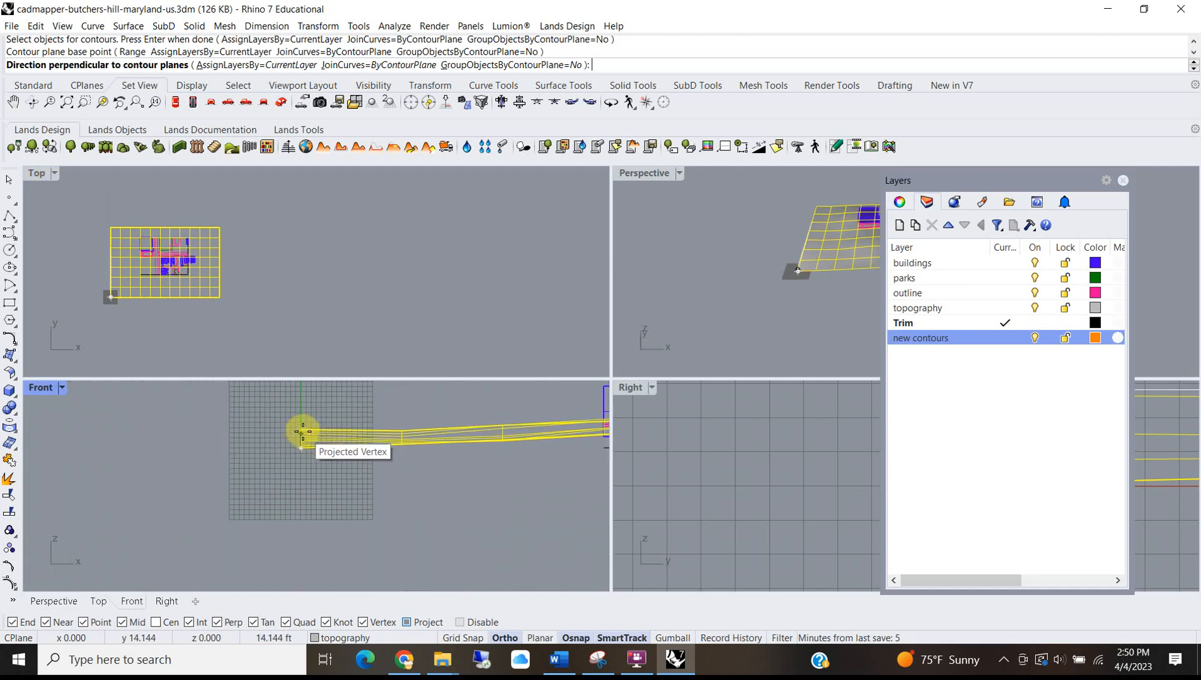
left_click(303, 397)
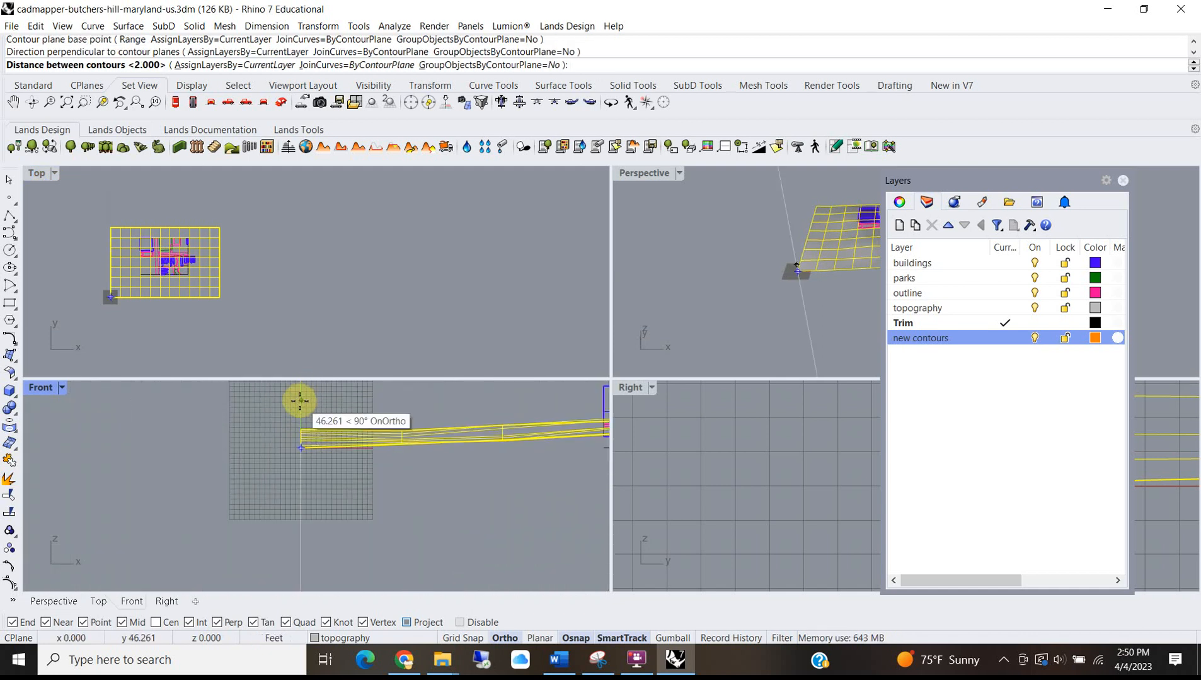
type("2")
left_click(301, 401)
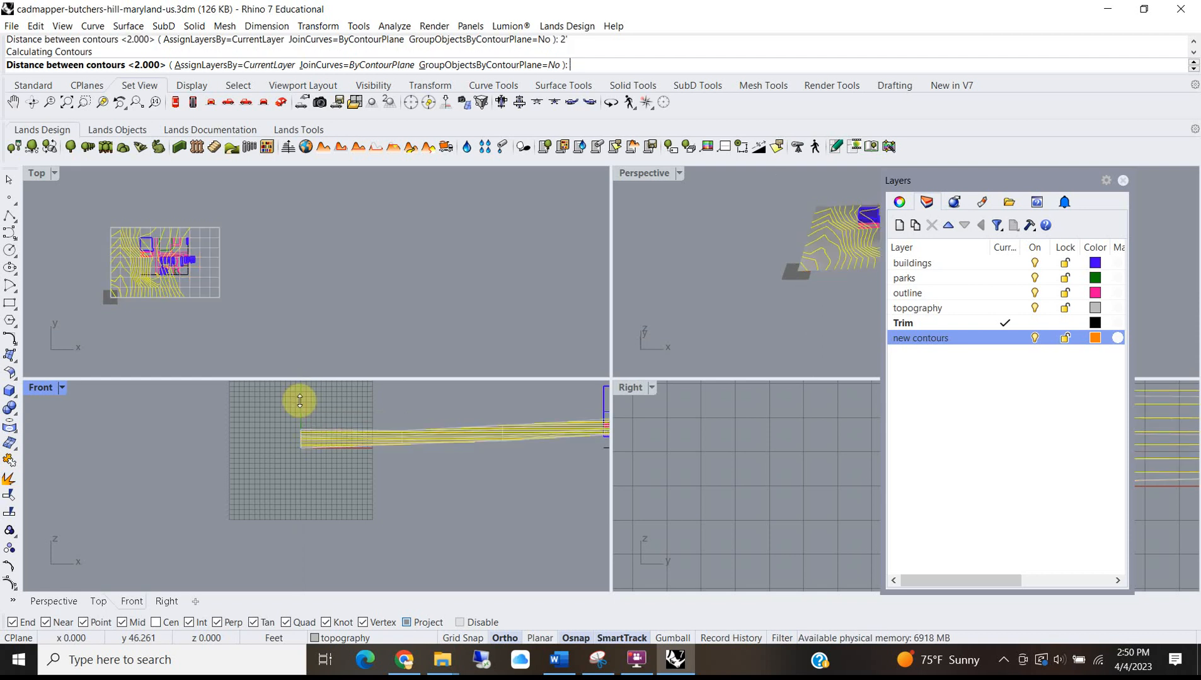
double_click(636, 176)
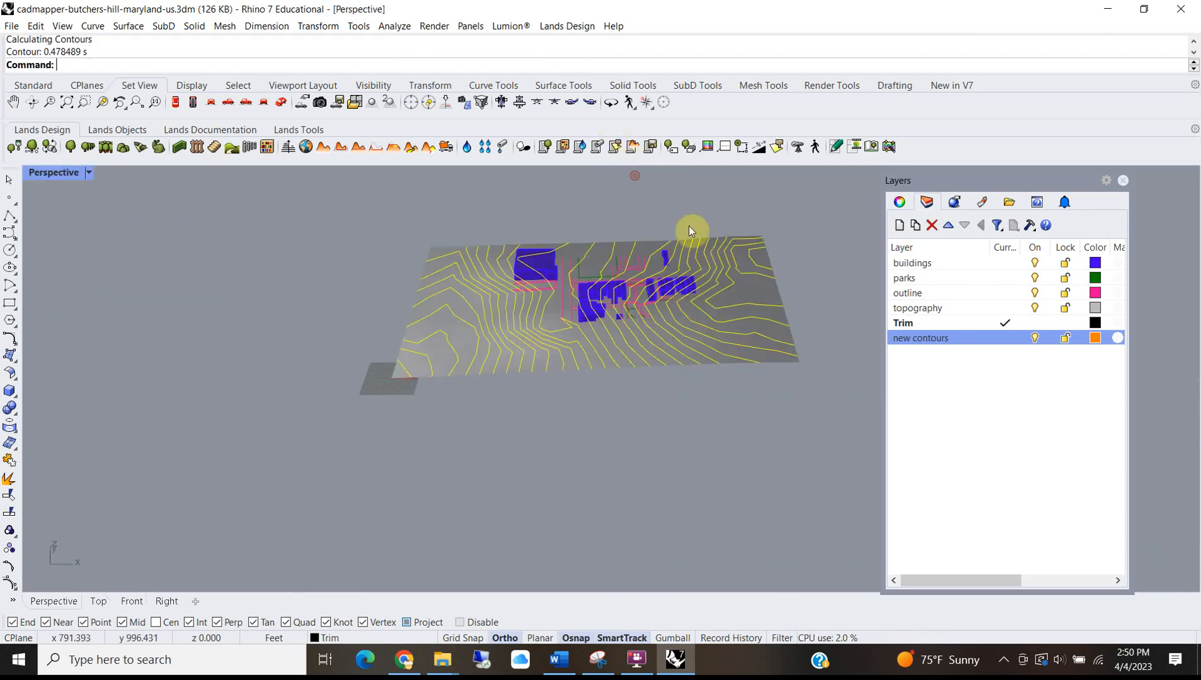
Orbit the Perspective view to inspect the new contours from low and overhead angles.
scroll(705, 274, "up", 6)
mouse_move(554, 378)
right_mouse_down()
mouse_move(564, 356)
mouse_move(705, 357)
mouse_move(531, 296)
mouse_move(550, 411)
right_mouse_up()
scroll(450, 312, "down", 6)
left_click(608, 419)
right_click_drag(453, 452, 433, 278)
scroll(442, 355, "up", 5)
scroll(436, 320, "down", 5)
scroll(361, 351, "up", 5)
scroll(316, 336, "down", 4)
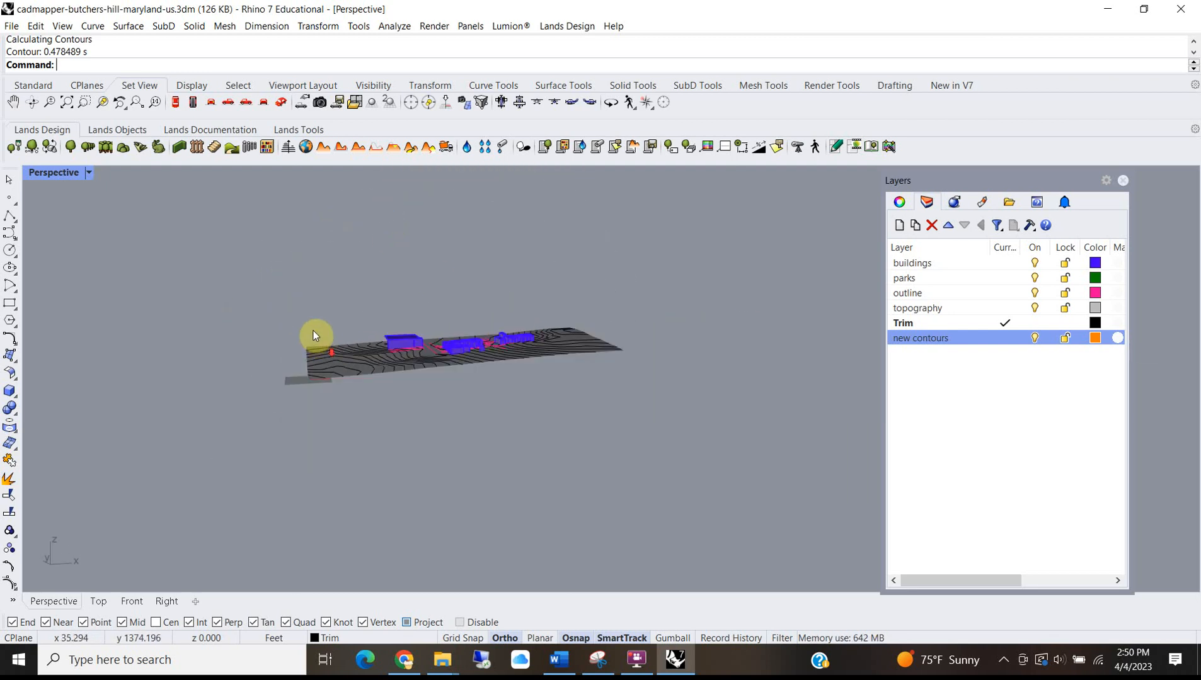
scroll(380, 376, "up", 3)
right_click_drag(335, 336, 315, 441)
scroll(295, 244, "down", 5)
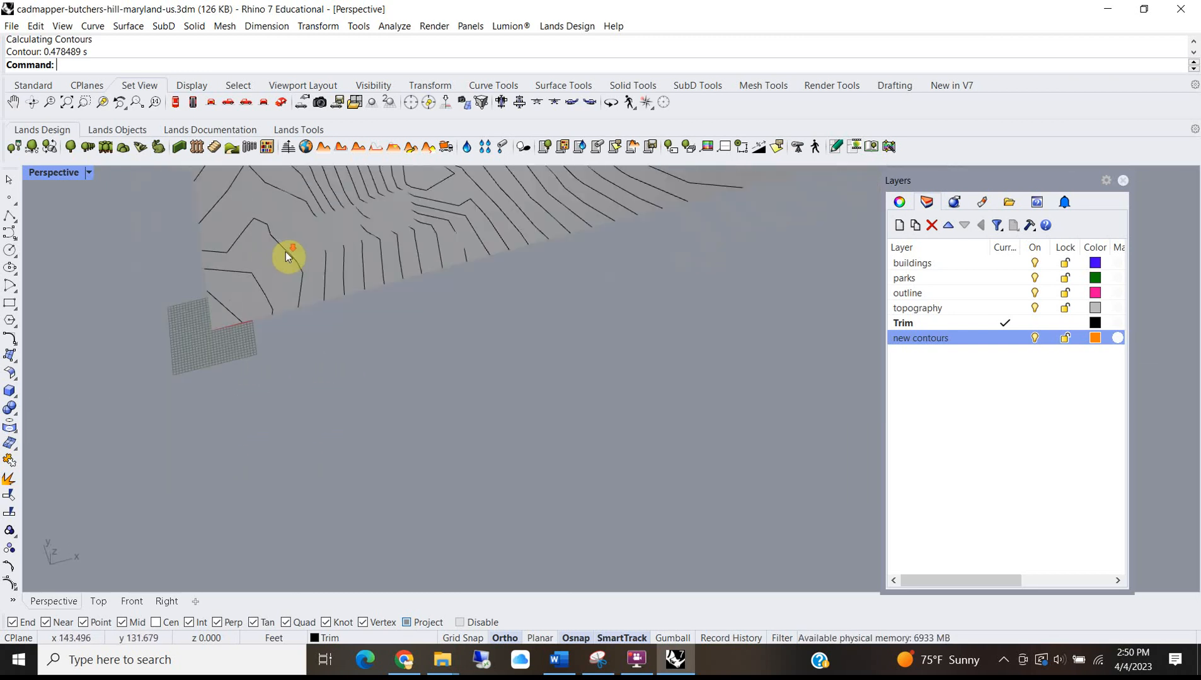
Check the topography mesh selection, then maximize the Top view over the site.
left_click(323, 254)
key("Escape")
left_click(312, 245)
left_click(361, 372)
scroll(521, 295, "down", 10)
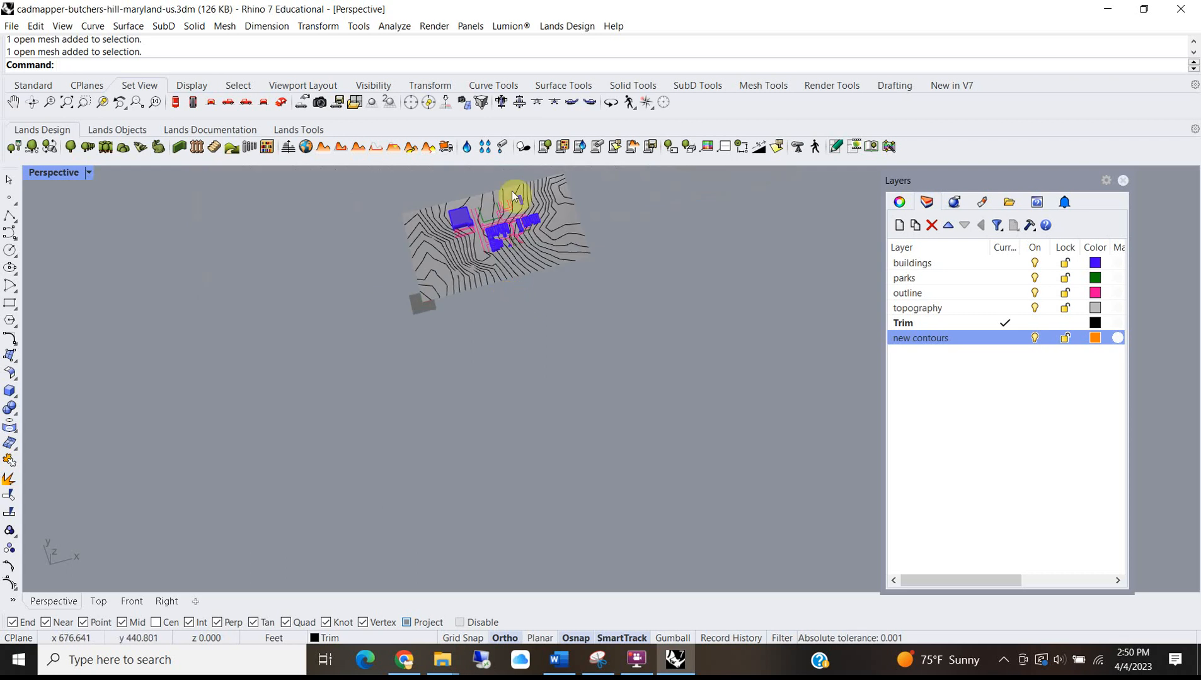
scroll(518, 182, "up", 10)
scroll(520, 428, "down", 5)
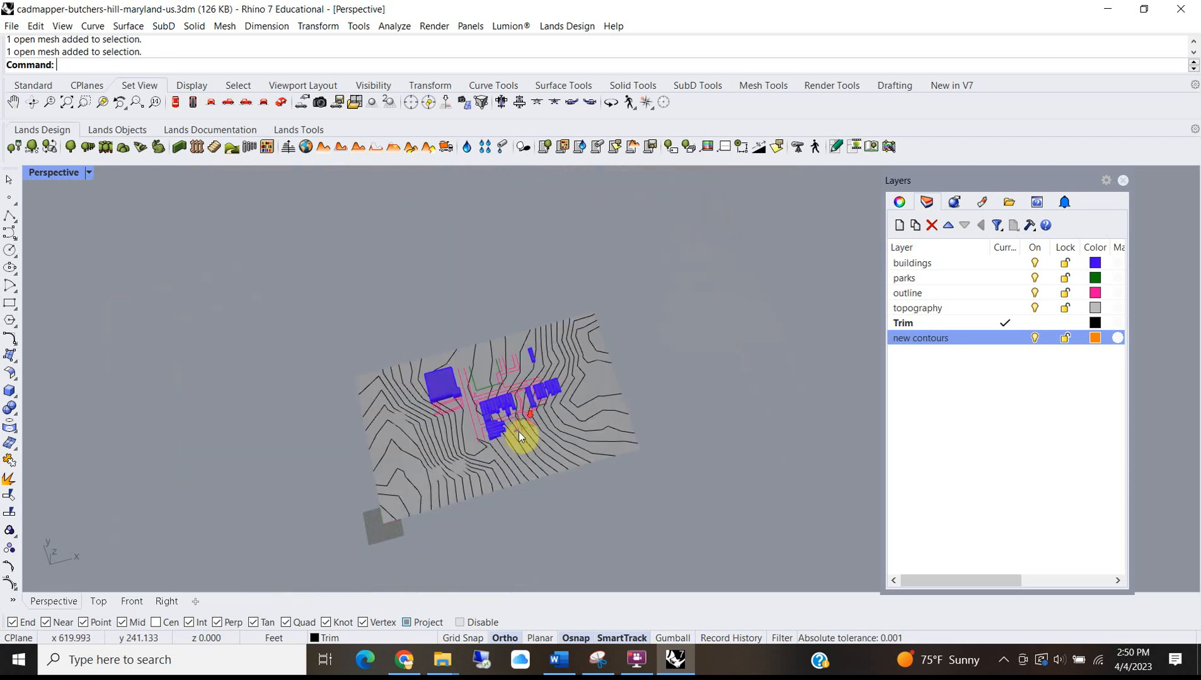
scroll(451, 389, "up", 6)
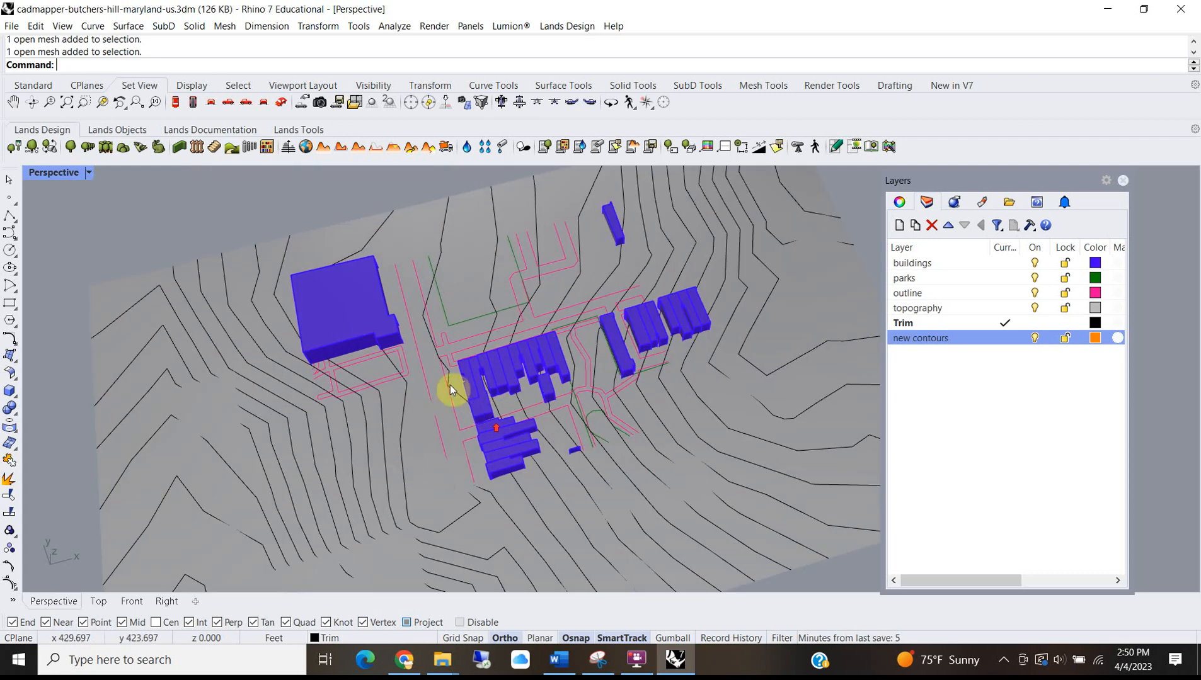
double_click(41, 175)
double_click(34, 174)
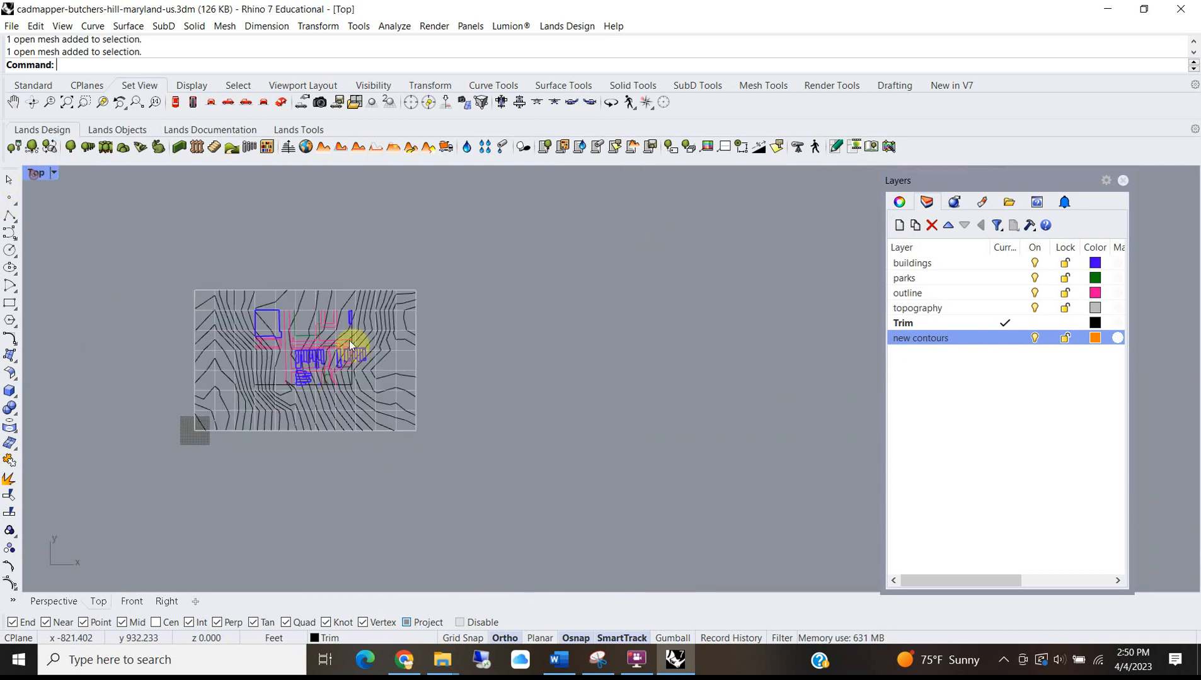
scroll(349, 341, "up", 5)
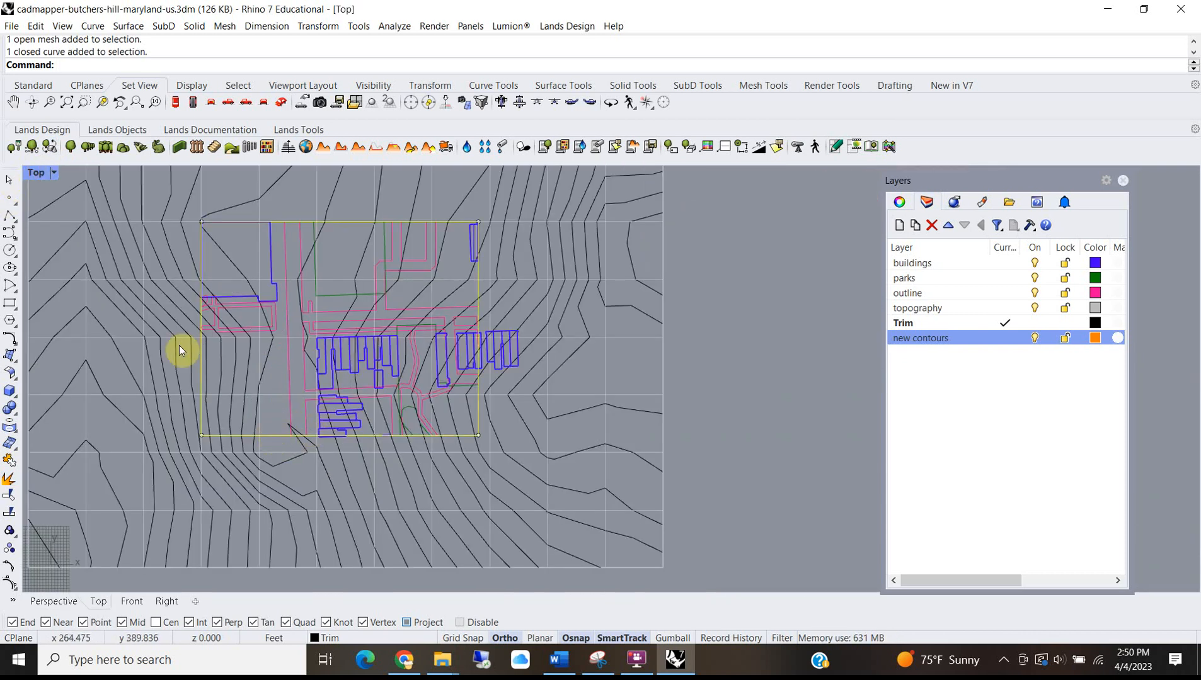
scroll(199, 355, "down", 5)
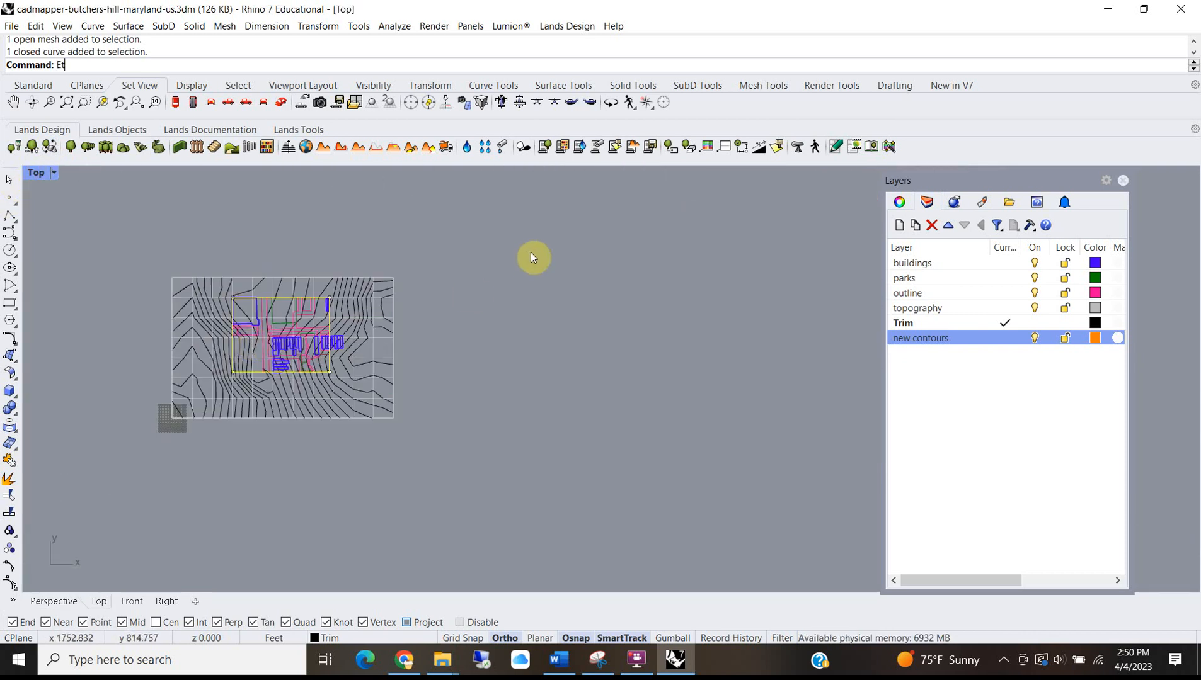
Extrude the site boundary rectangle in one direction only (BothSides=No) into a box.
type("xtrudeCrv")
key("Return")
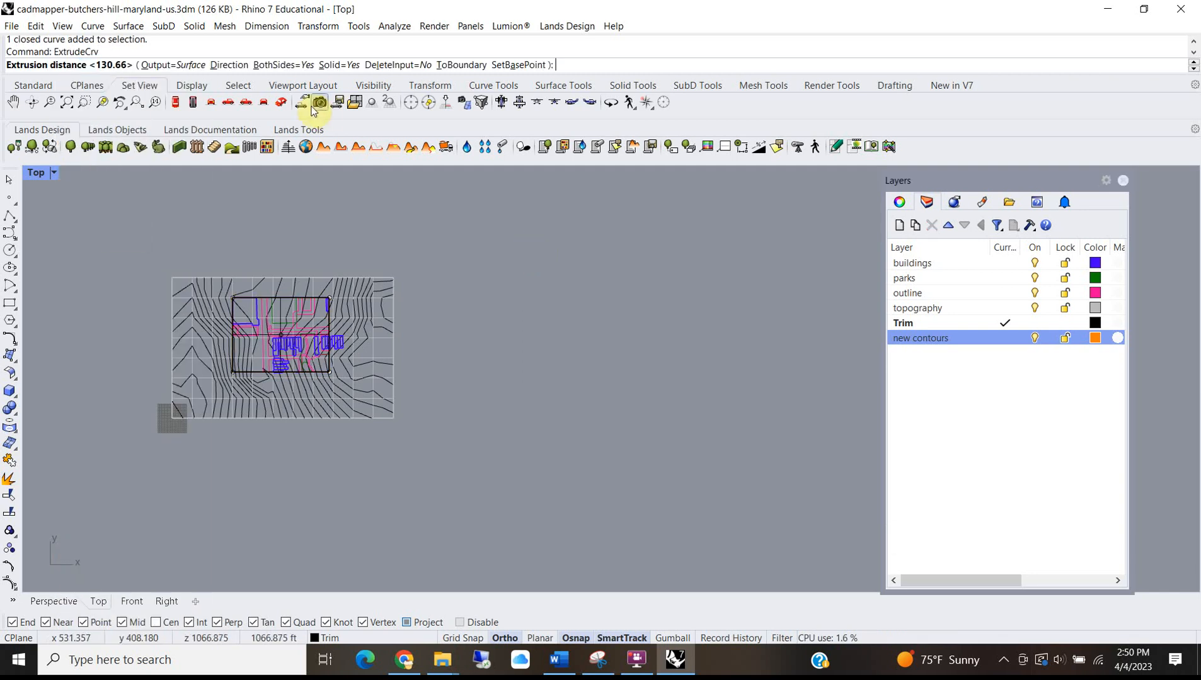
left_click(283, 65)
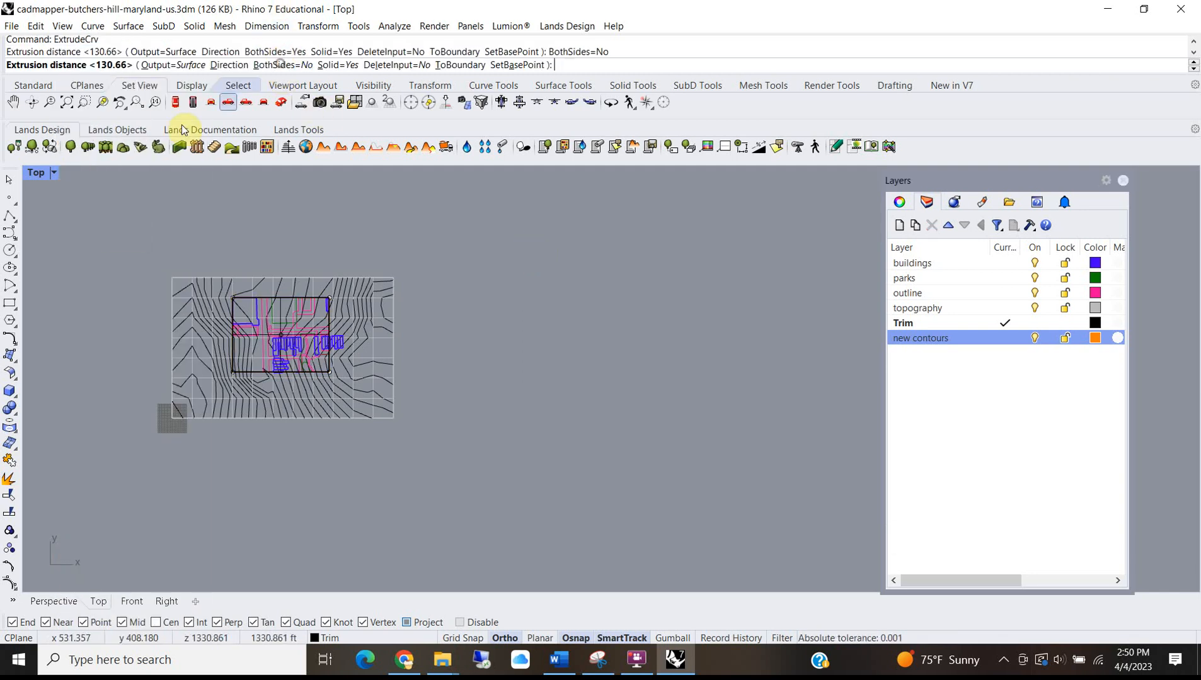
double_click(38, 174)
double_click(633, 178)
scroll(679, 303, "down", 5)
left_click(610, 252)
right_click_drag(605, 246, 596, 295)
left_click(595, 296)
Move the extruded box from its corner to a new position on the terrain.
type("m")
key("Return")
left_click(570, 213)
key("Escape")
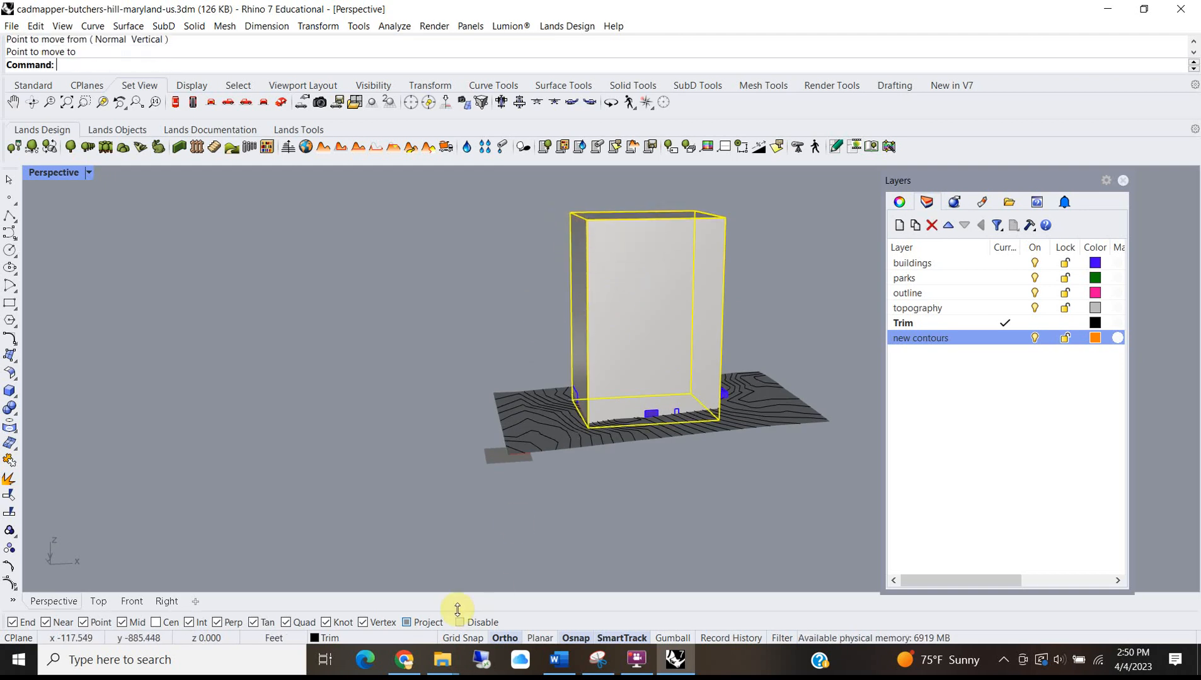
type("m")
key("Return")
left_click(566, 214)
left_click(563, 260)
key("Escape")
right_click_drag(516, 319, 480, 339)
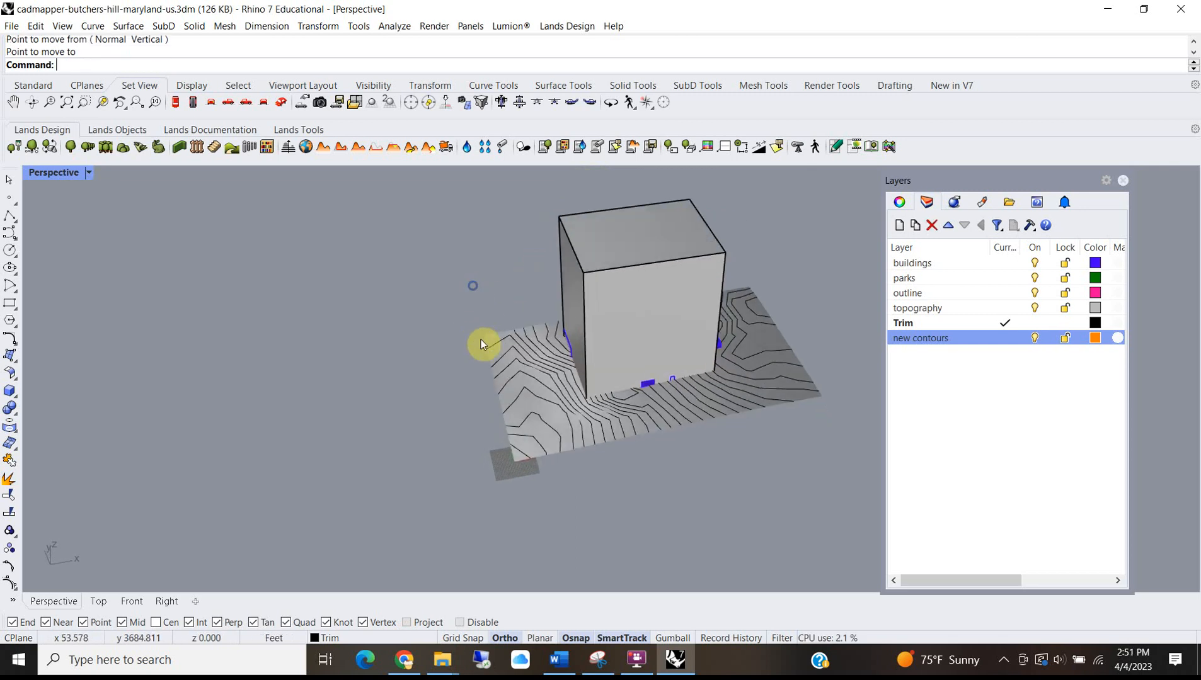
MeshSplit the topography mesh with the box and delete the outer terrain piece.
type("MeshSplit")
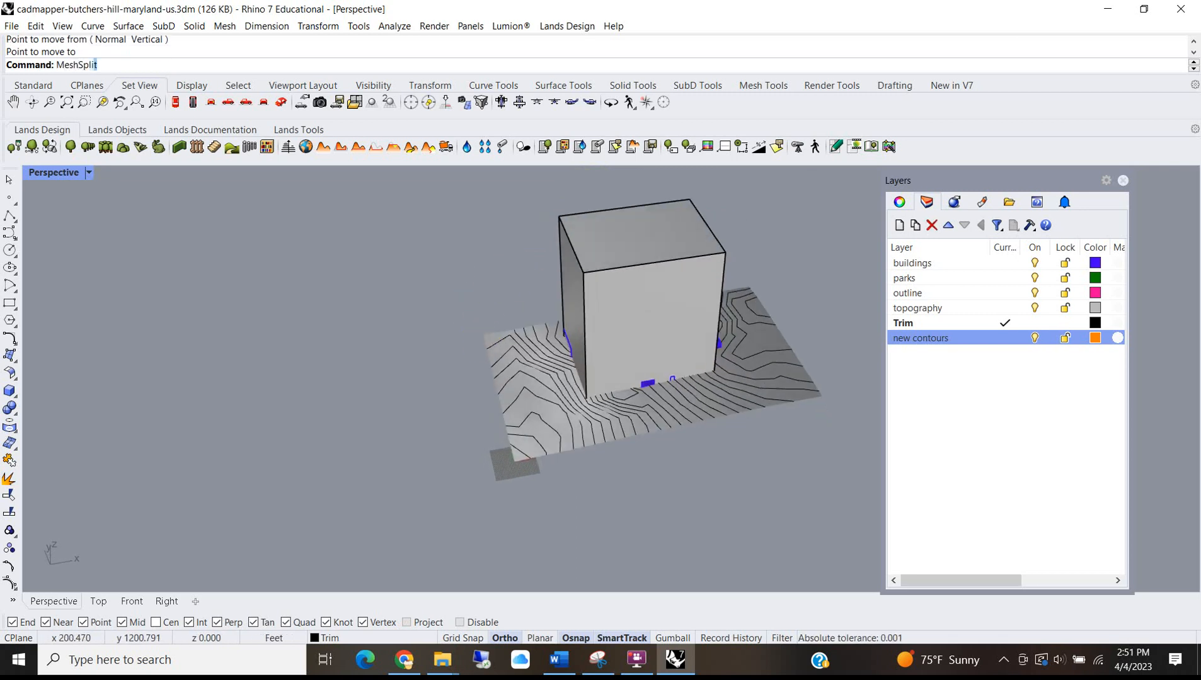
key("Return")
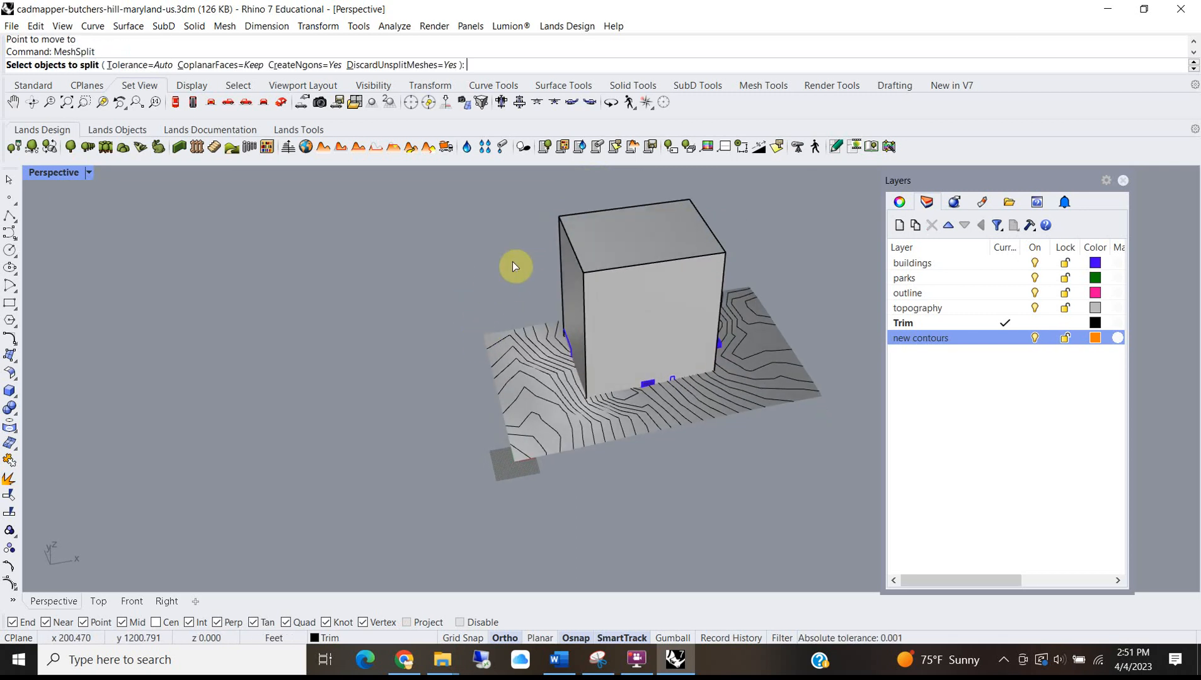
left_click(522, 409)
key("Return")
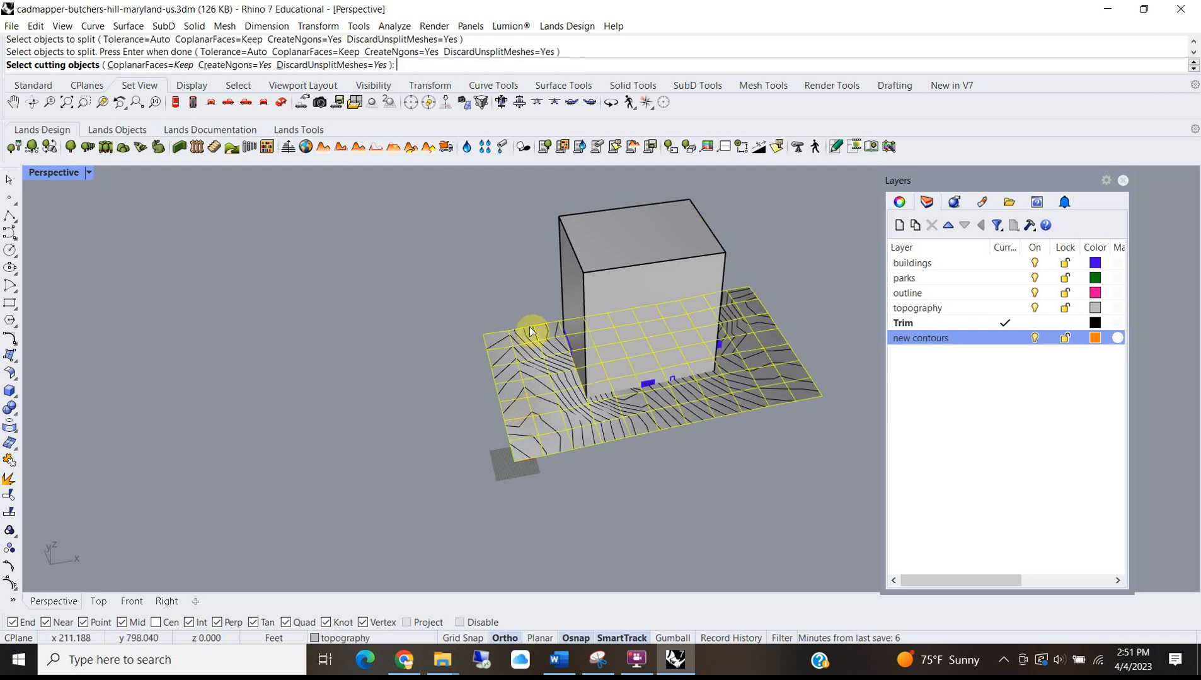
left_click(581, 207)
key("Return")
left_click(515, 412)
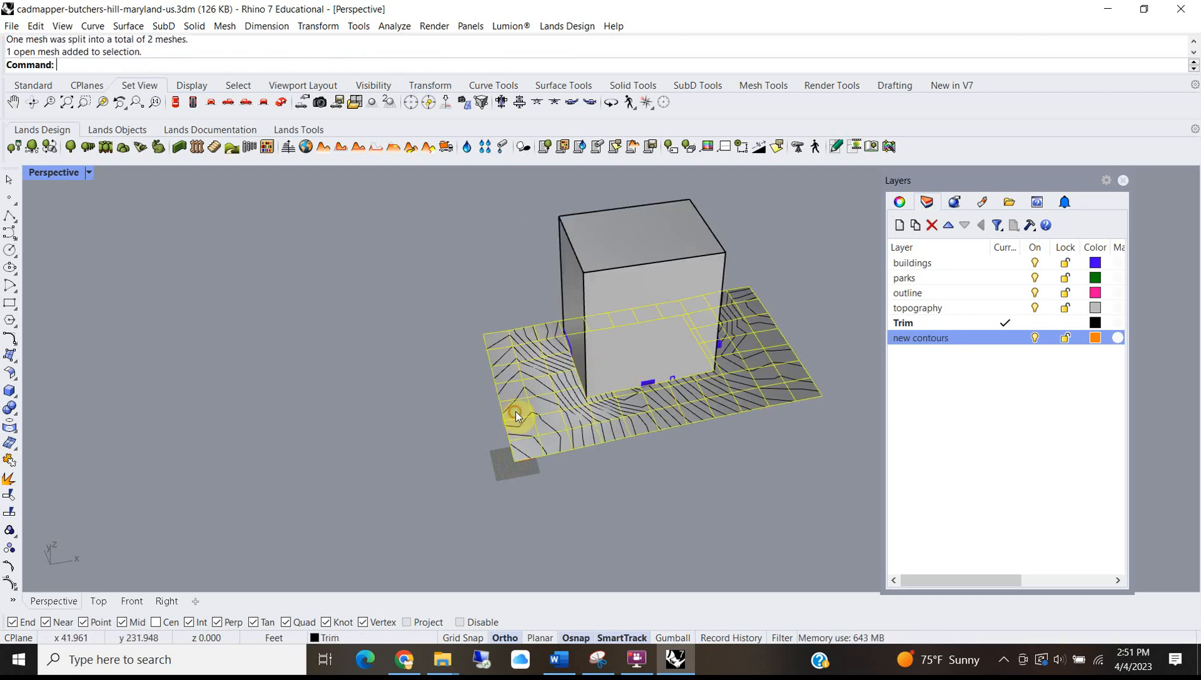
key("Delete")
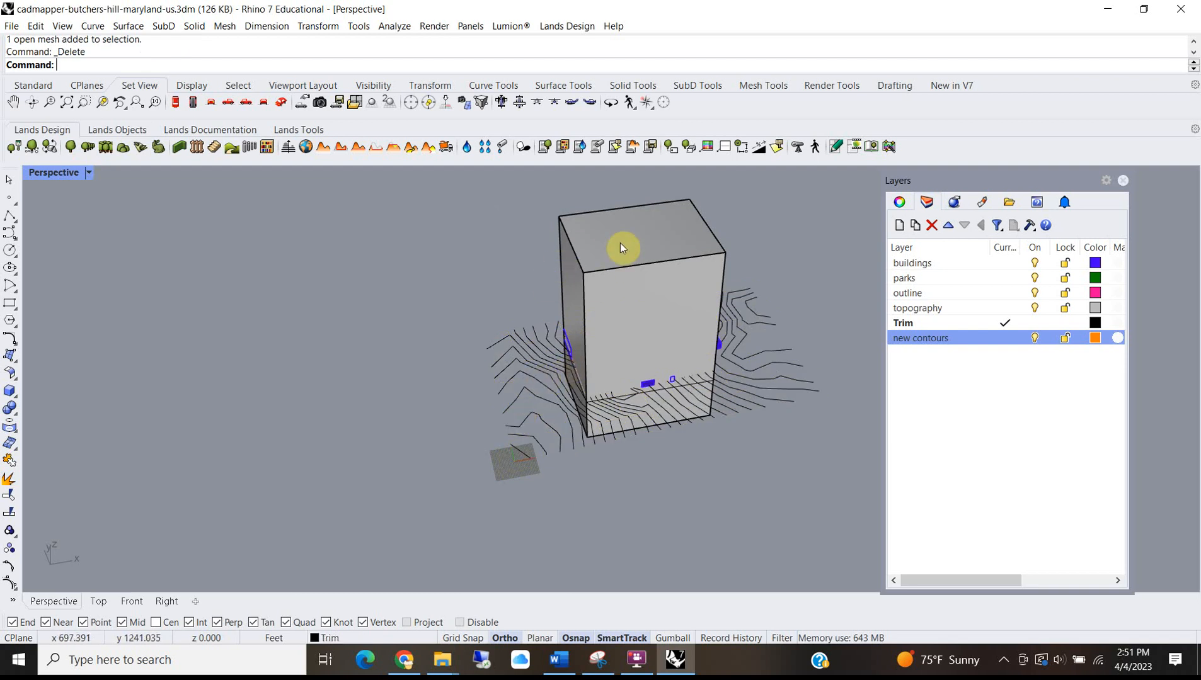
left_click(623, 224)
right_click_drag(393, 397, 655, 402)
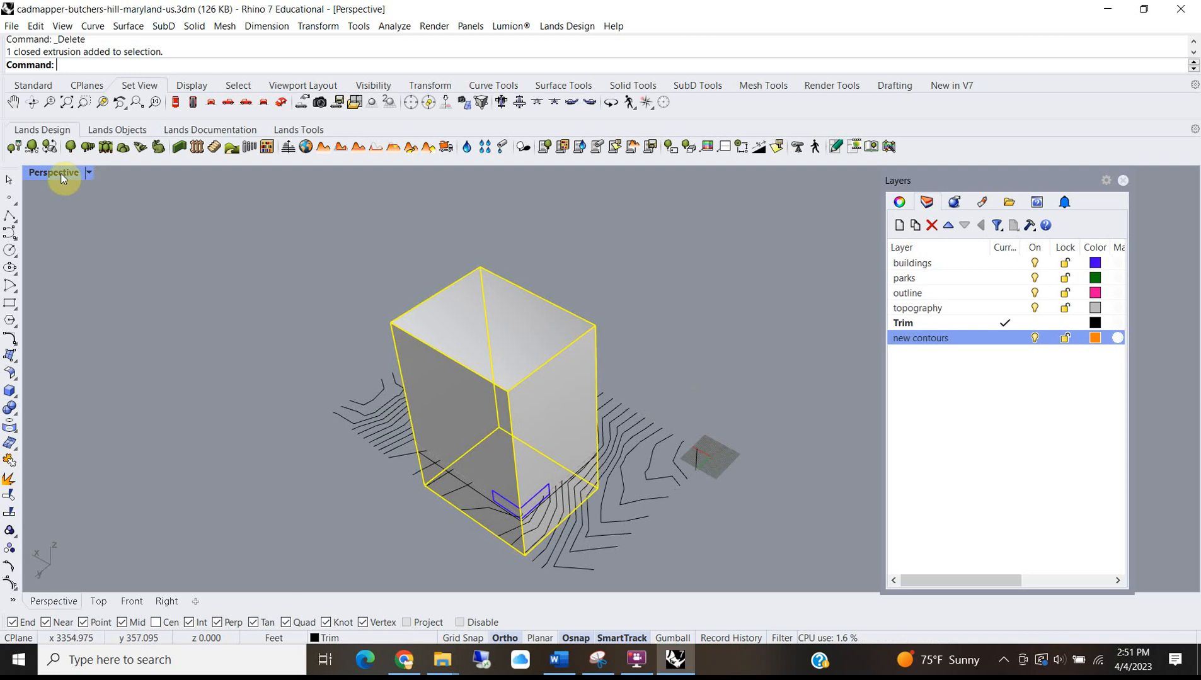
double_click(60, 173)
Trim away the contour segments that extend outside the boundary box.
left_click(100, 244)
type("Trim")
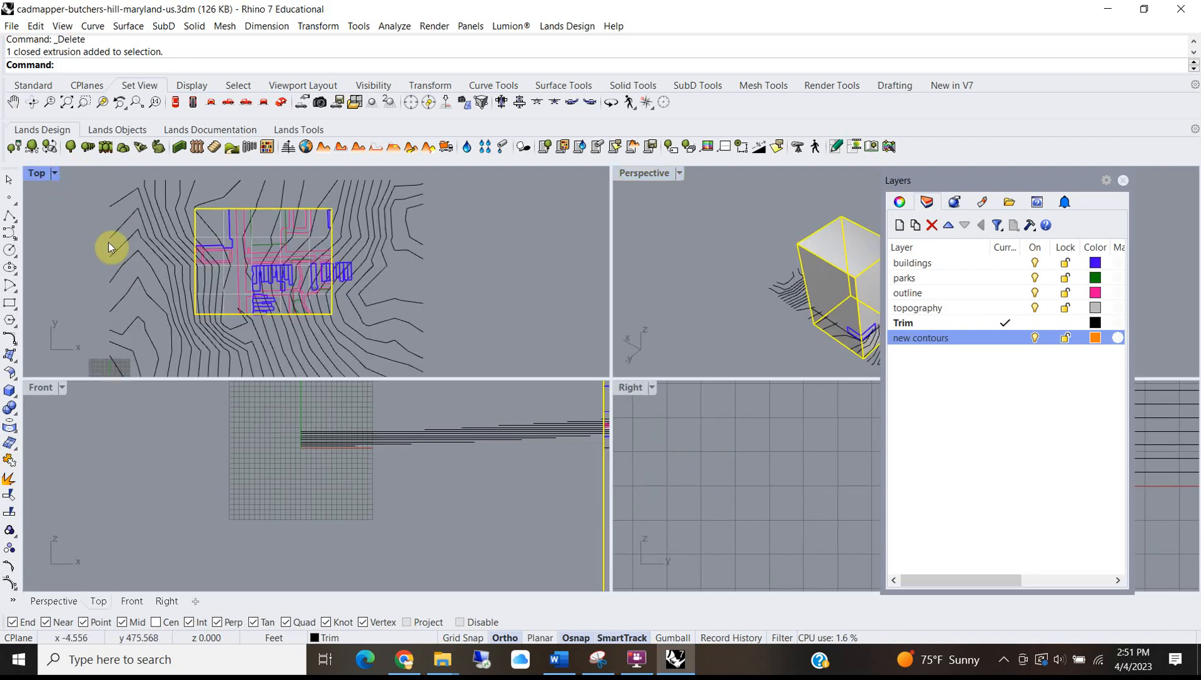
key("Return")
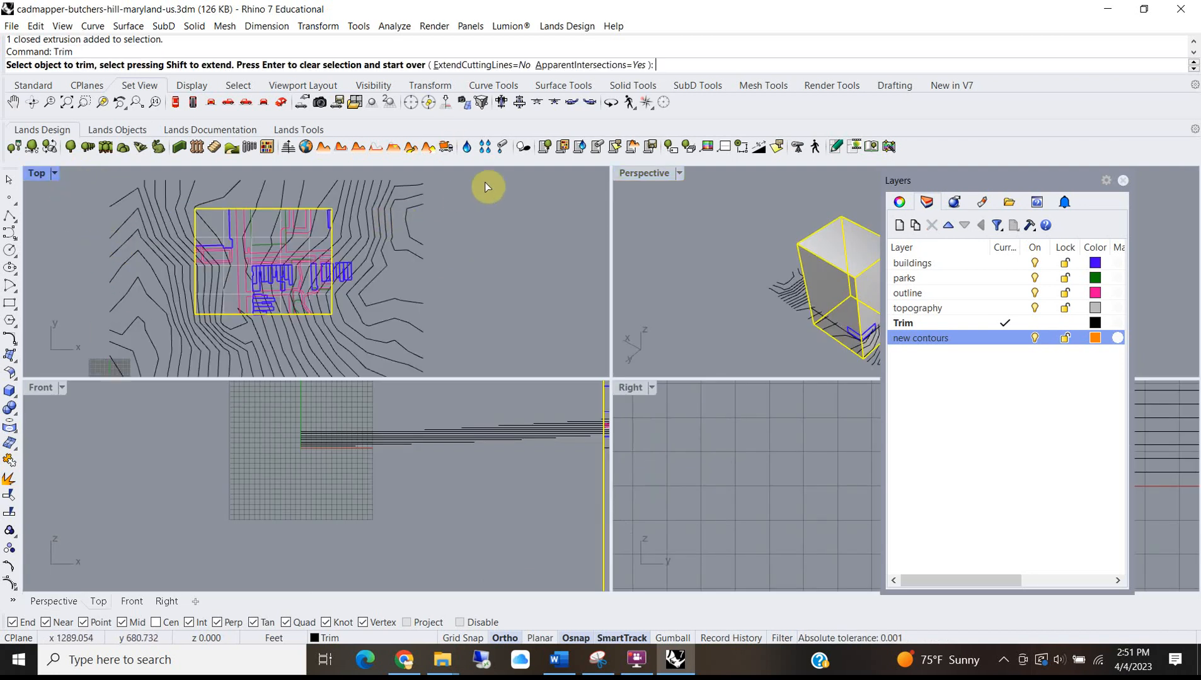
left_click_drag(186, 195, 102, 202)
left_click_drag(486, 199, 338, 344)
right_click_drag(412, 321, 524, 308)
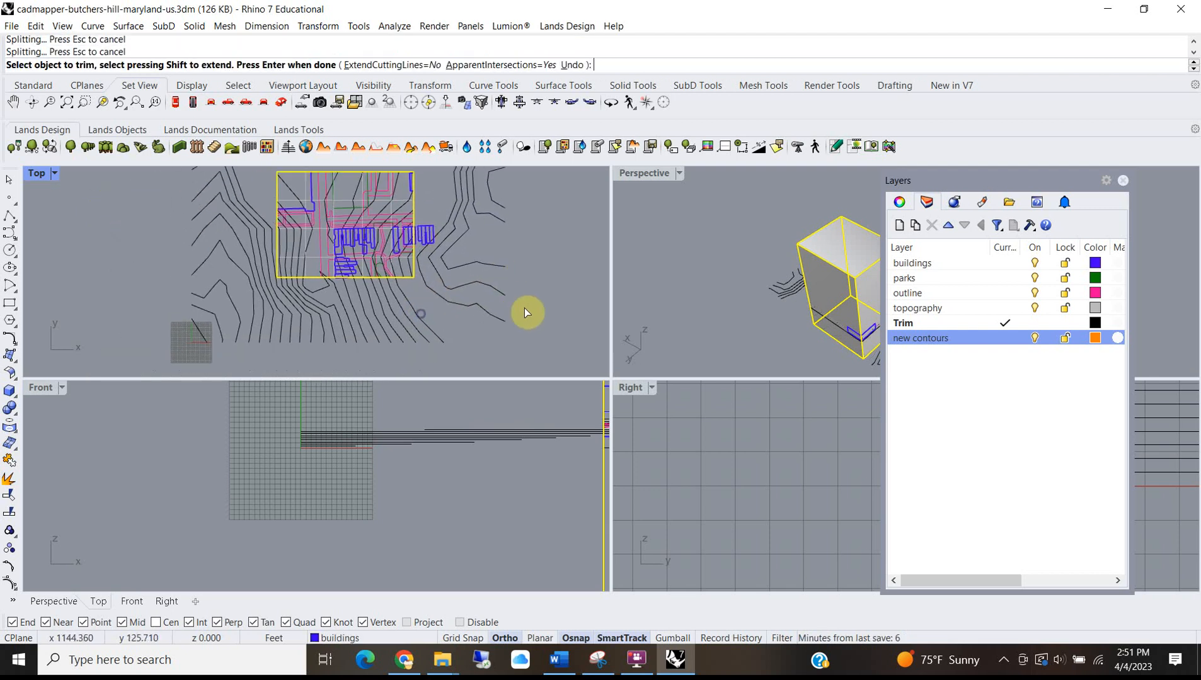
left_click_drag(243, 300, 214, 282)
scroll(305, 257, "up", 4)
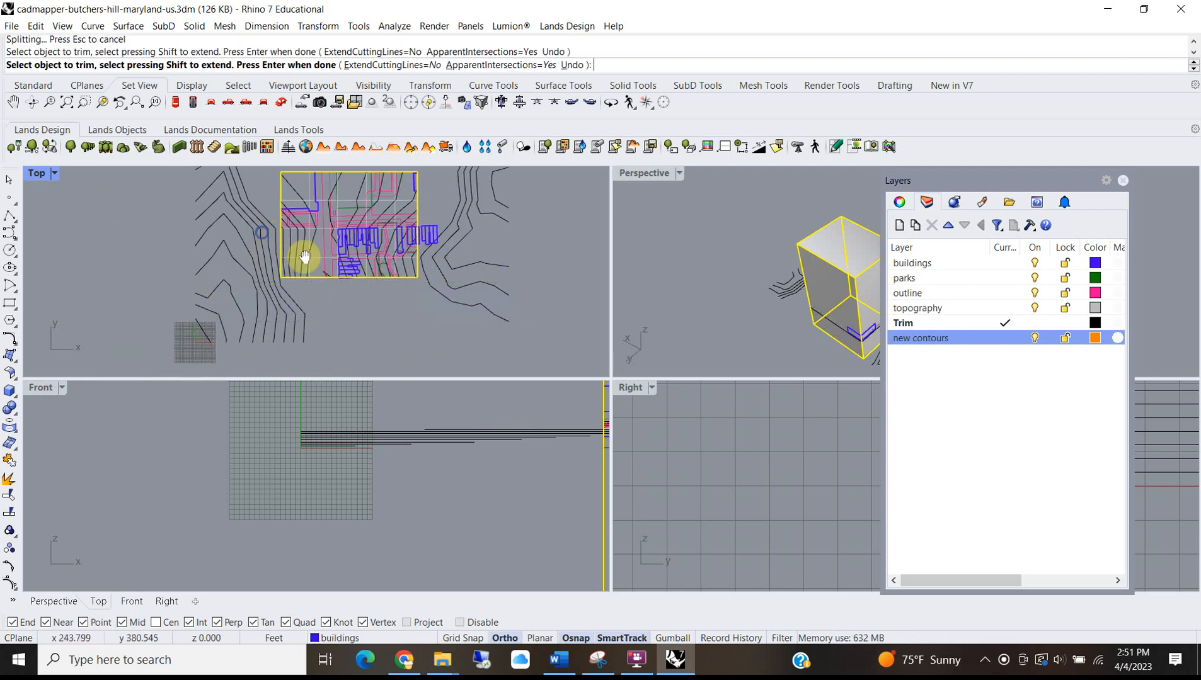
left_click_drag(309, 218, 246, 371)
scroll(272, 324, "down", 8)
scroll(408, 264, "up", 10)
scroll(415, 253, "down", 8)
right_click_drag(486, 275, 429, 243)
scroll(404, 253, "up", 10)
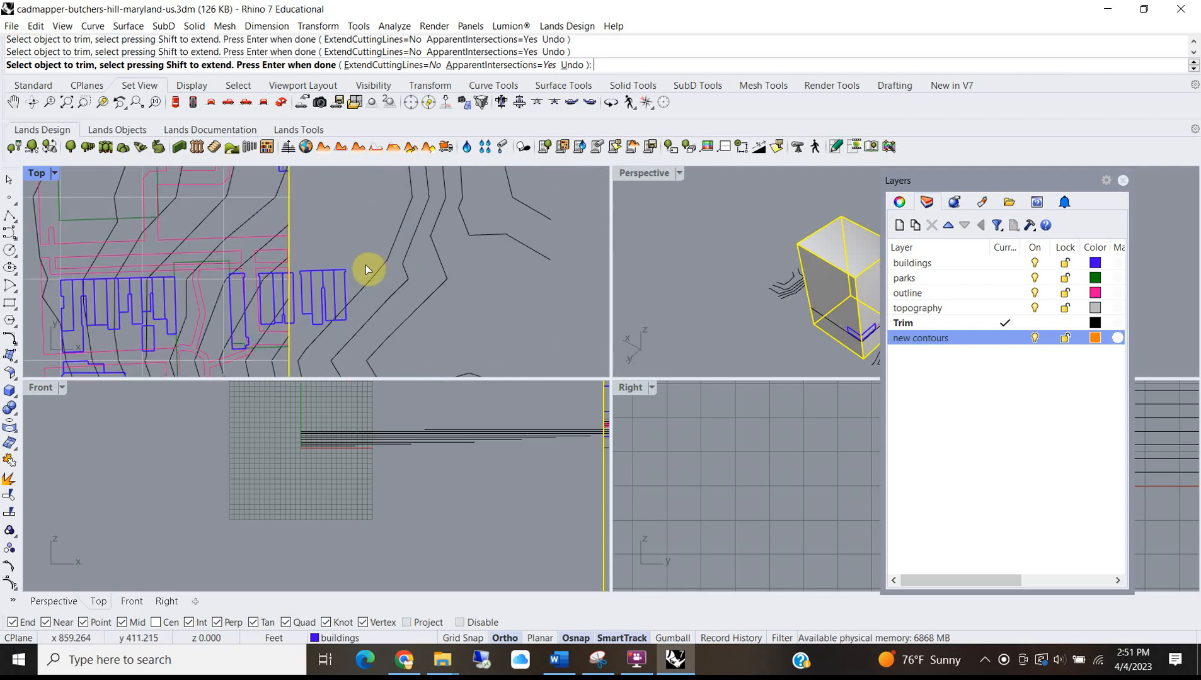
key("Return")
Delete the stray curves and buildings left outside the box.
scroll(367, 261, "down", 2)
scroll(367, 260, "down", 1)
left_click(455, 307)
left_click_drag(333, 254, 333, 254)
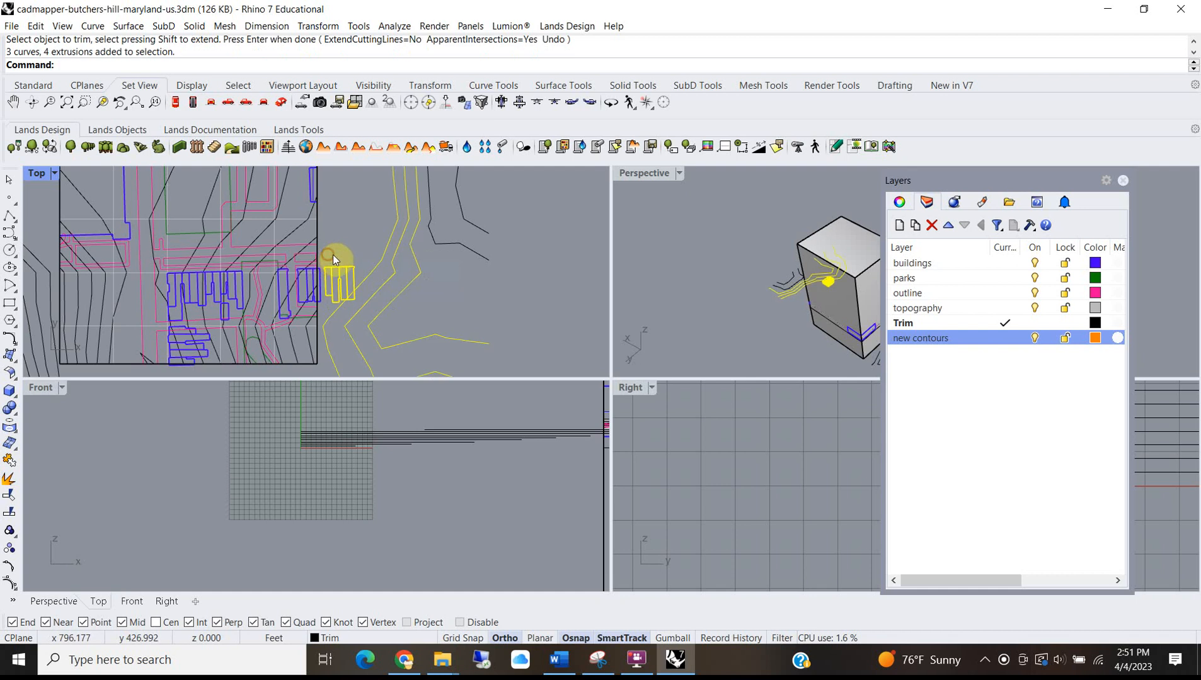
key("Delete")
scroll(324, 315, "up", 5)
Trim the building parts that extend beyond the boundary box.
left_click(804, 244)
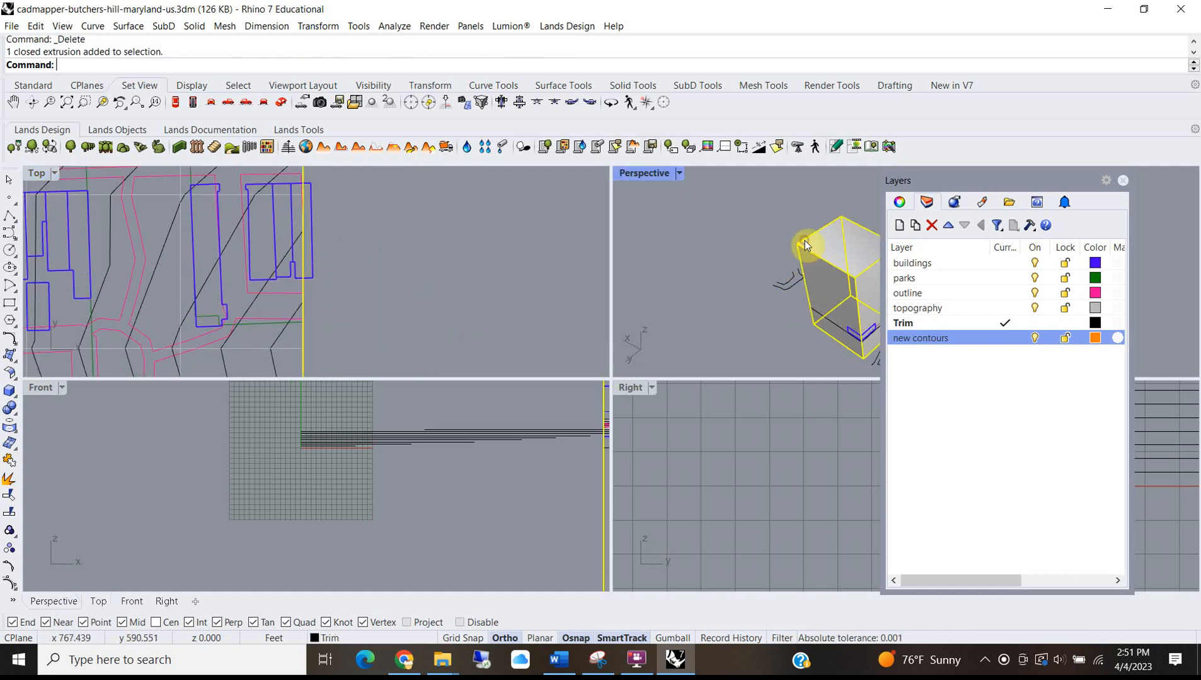
type("tr")
key("Return")
scroll(324, 256, "up", 5)
left_click_drag(325, 314, 297, 281)
scroll(313, 291, "down", 10)
key("Return")
scroll(359, 298, "down", 8)
left_click_drag(458, 314, 414, 223)
Delete the remaining stray contour curves and the boundary box.
scroll(415, 237, "down", 8)
right_click_drag(419, 241, 443, 229)
key("Delete")
left_click_drag(267, 305, 268, 309)
key("Delete")
left_click_drag(361, 304, 284, 283)
key("Delete")
scroll(414, 205, "up", 8)
left_click(809, 240)
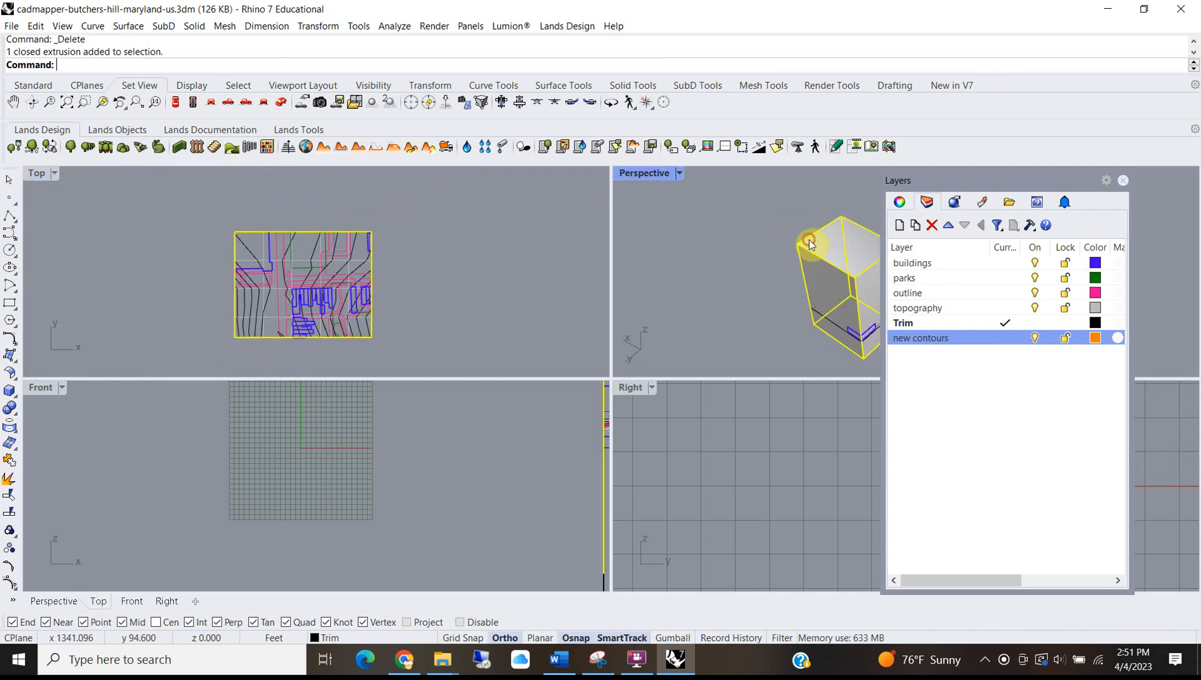
key("Delete")
In the maximized Perspective view, delete the thin wall beside the buildings.
double_click(644, 172)
scroll(521, 470, "up", 5)
right_click_drag(597, 475, 686, 411)
scroll(647, 481, "up", 8)
scroll(646, 481, "down", 8)
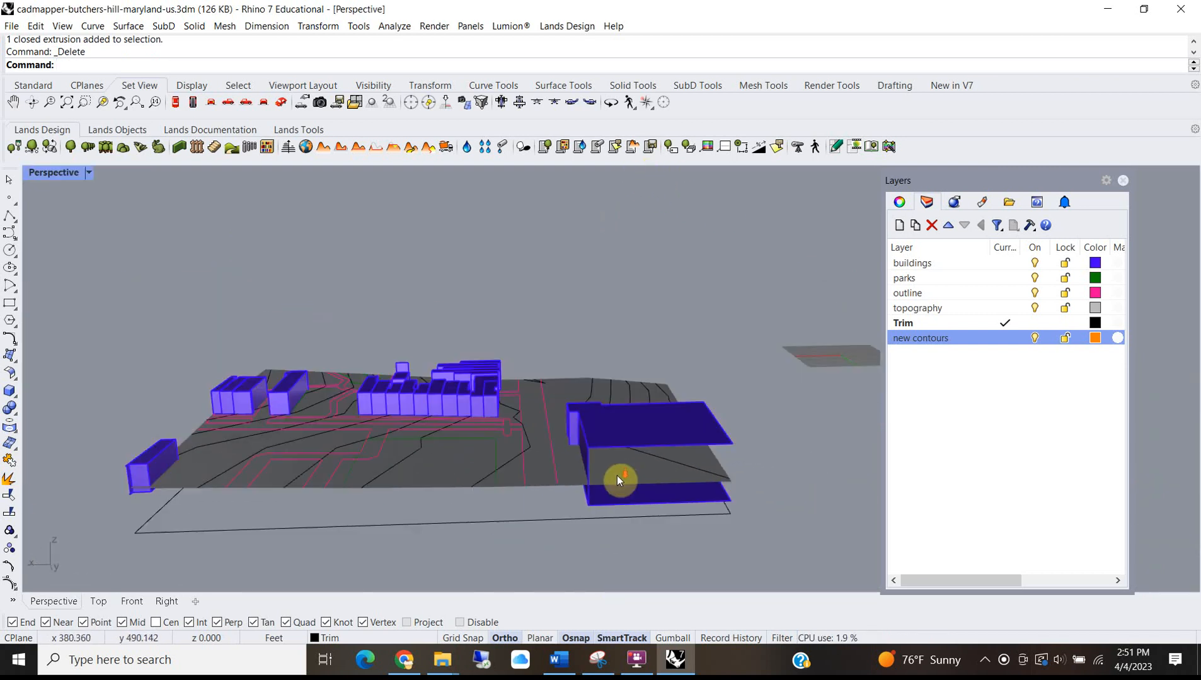
right_click_drag(472, 485, 541, 492)
scroll(558, 463, "up", 5)
scroll(583, 492, "down", 4)
scroll(407, 534, "up", 8)
left_click(430, 497)
key("Delete")
Orbit around the model to inspect the open outline curve beside the building rows.
scroll(477, 345, "down", 5)
right_click_drag(476, 346, 692, 456)
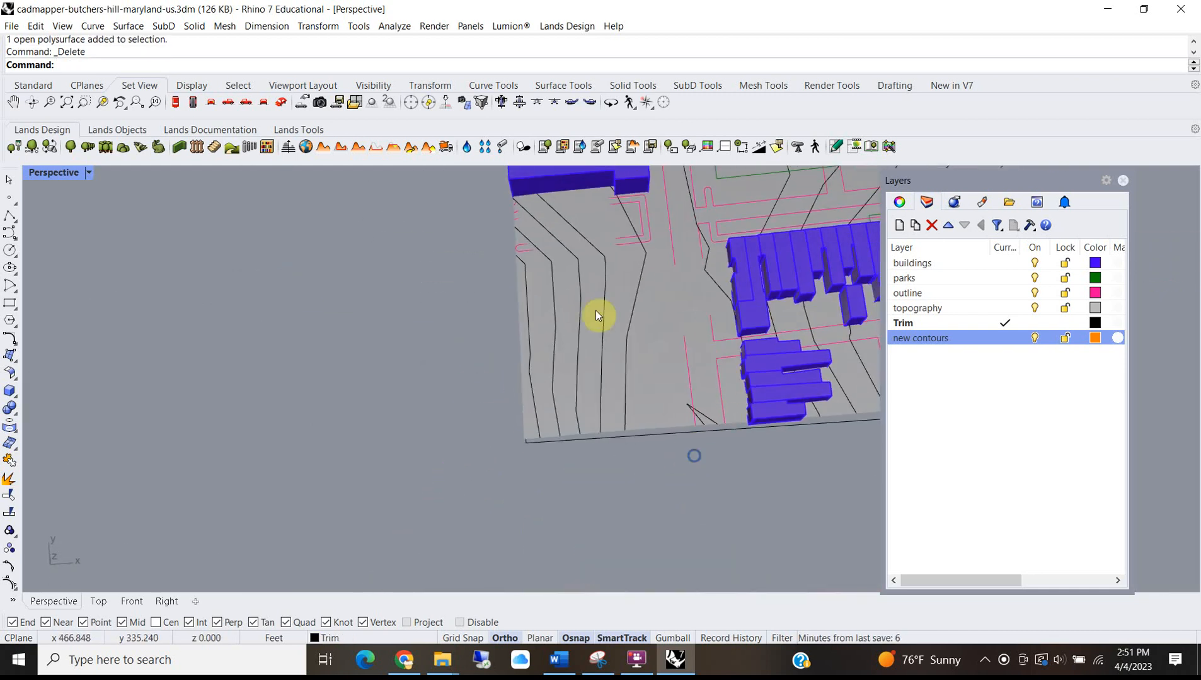
right_click_drag(534, 335, 729, 288)
scroll(553, 296, "up", 7)
scroll(637, 295, "up", 5)
right_click_drag(557, 416, 581, 373)
scroll(508, 452, "down", 2)
scroll(508, 446, "down", 1)
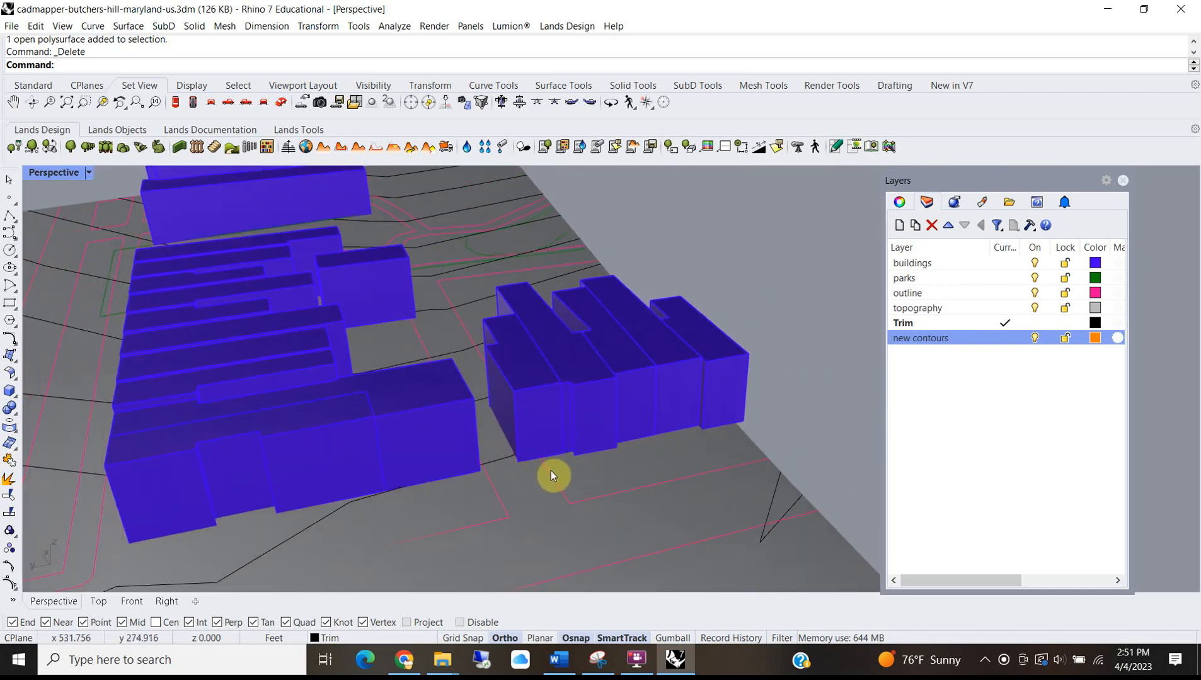
left_click(550, 471)
right_click_drag(562, 470, 562, 425)
scroll(602, 378, "up", 4)
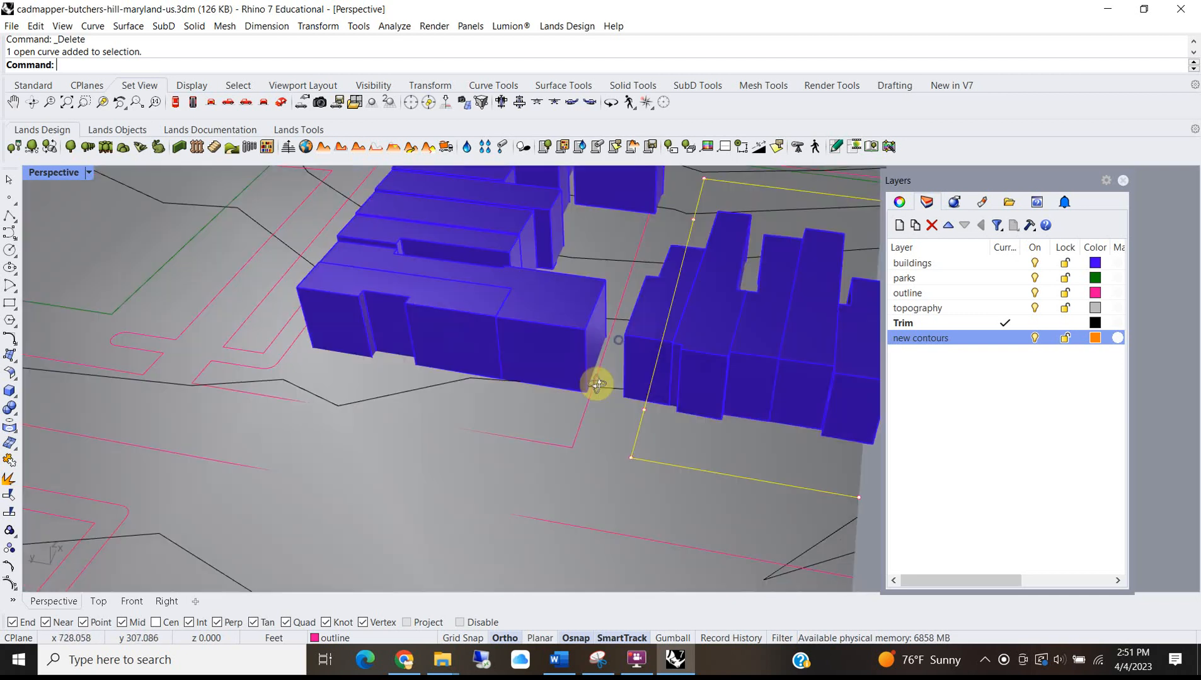
scroll(637, 454, "up", 2)
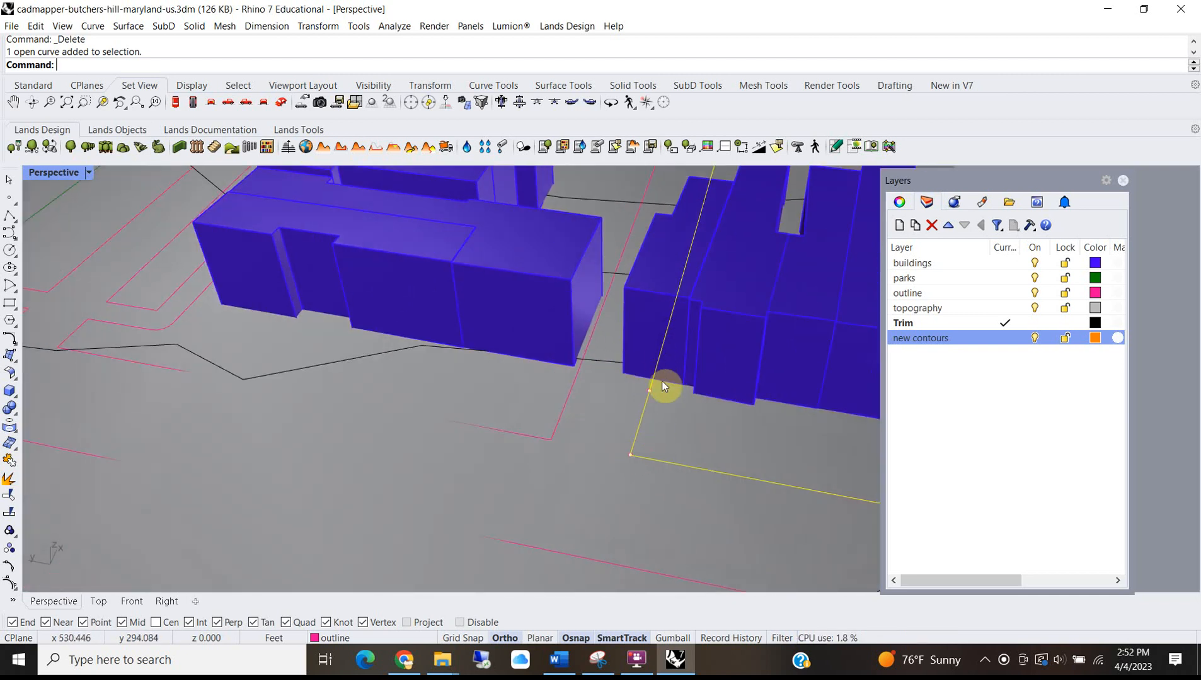
scroll(655, 399, "up", 1)
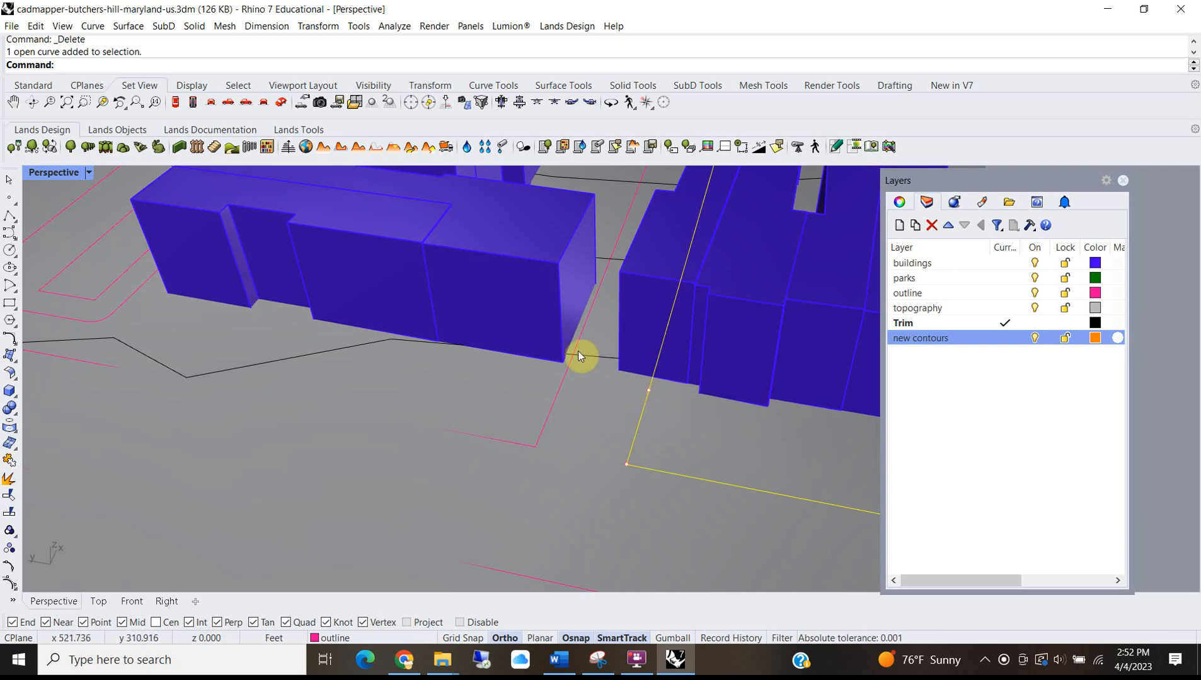
scroll(600, 252, "down", 6)
right_click_drag(575, 386, 677, 337)
scroll(482, 407, "up", 7)
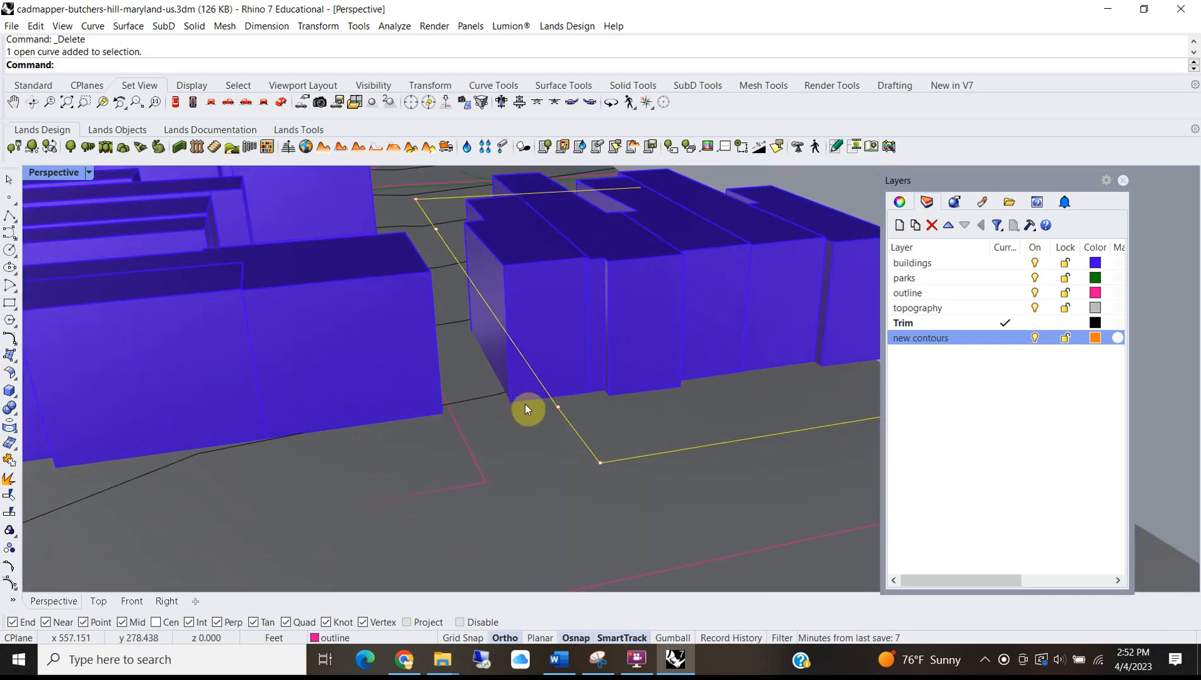
double_click(36, 175)
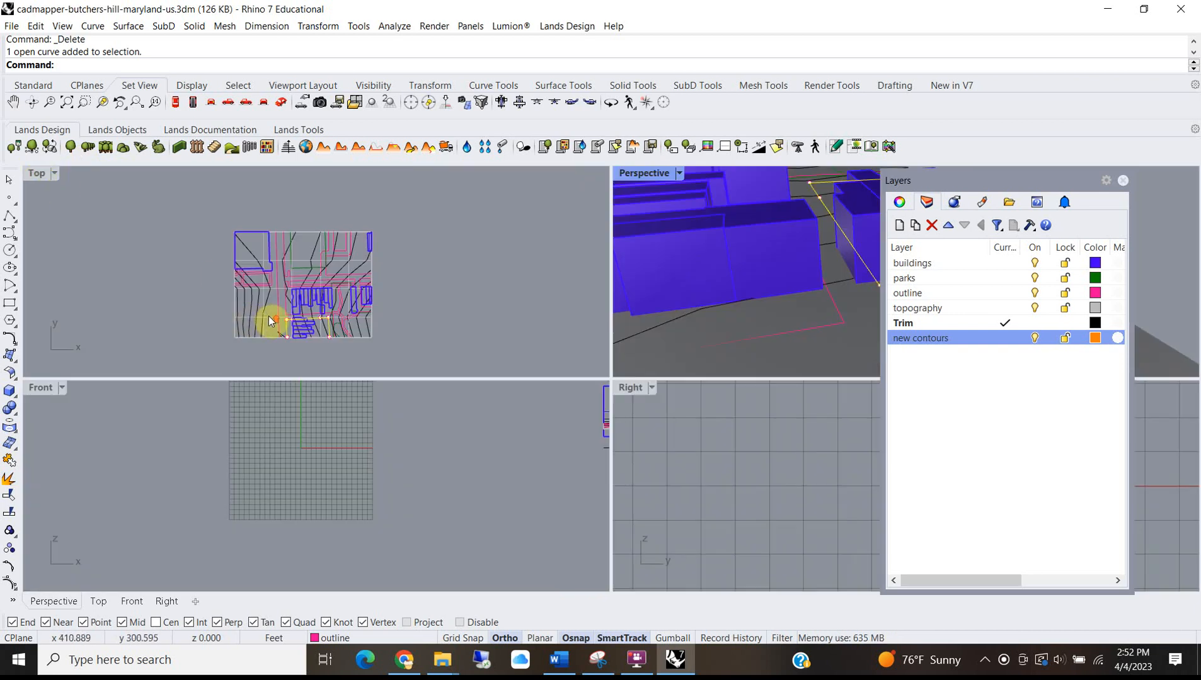
In the Top view, move two outline curve points upward into a thin strip along the street edge.
scroll(302, 340, "up", 5)
double_click(56, 173)
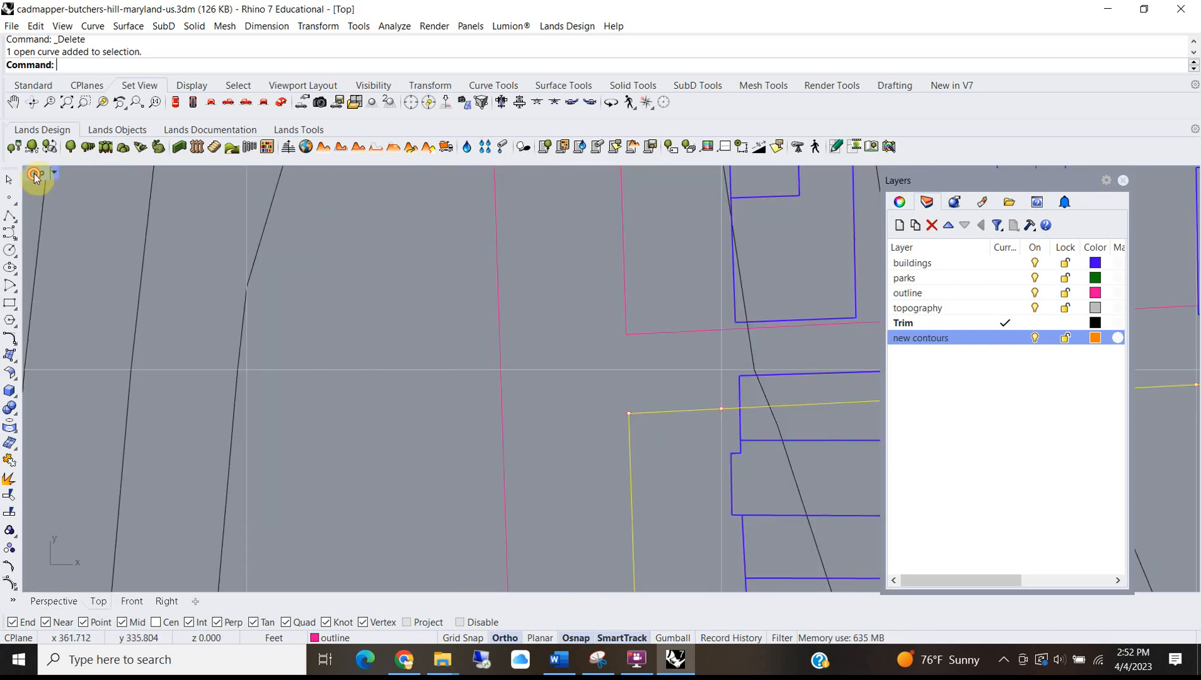
left_click(629, 414)
left_click(722, 409, "shift")
scroll(723, 414, "down", 3)
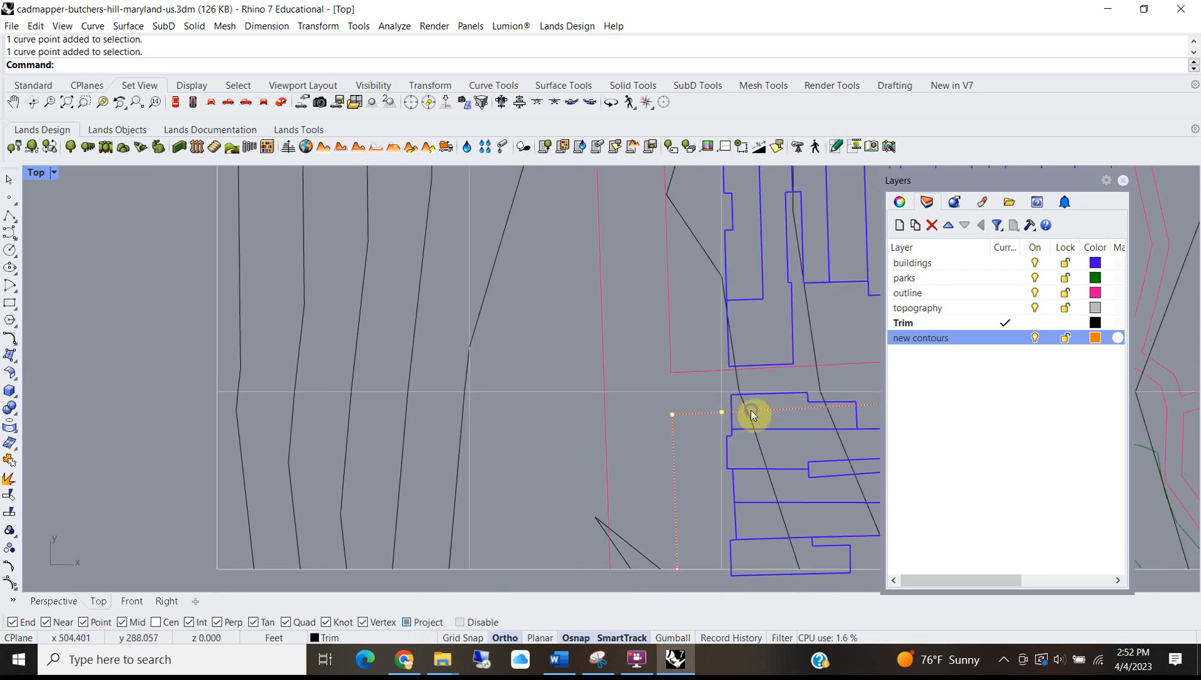
right_click_drag(750, 410, 490, 423)
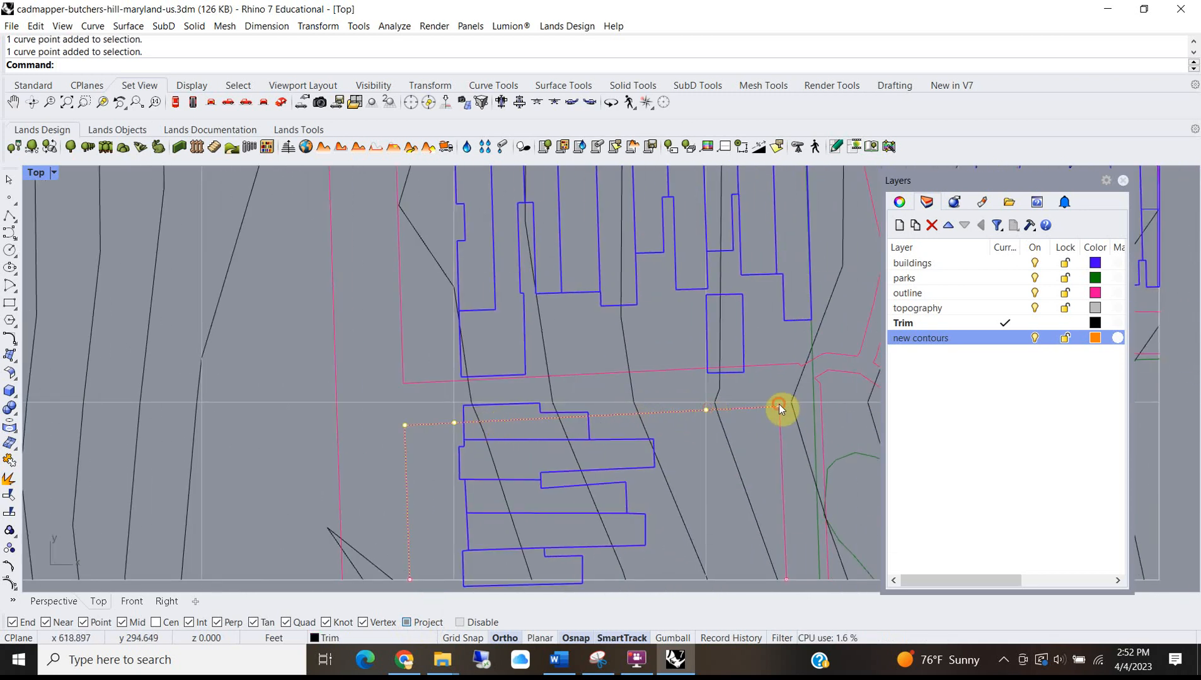
scroll(416, 429, "up", 3)
type("M")
key("Return")
left_click(349, 444)
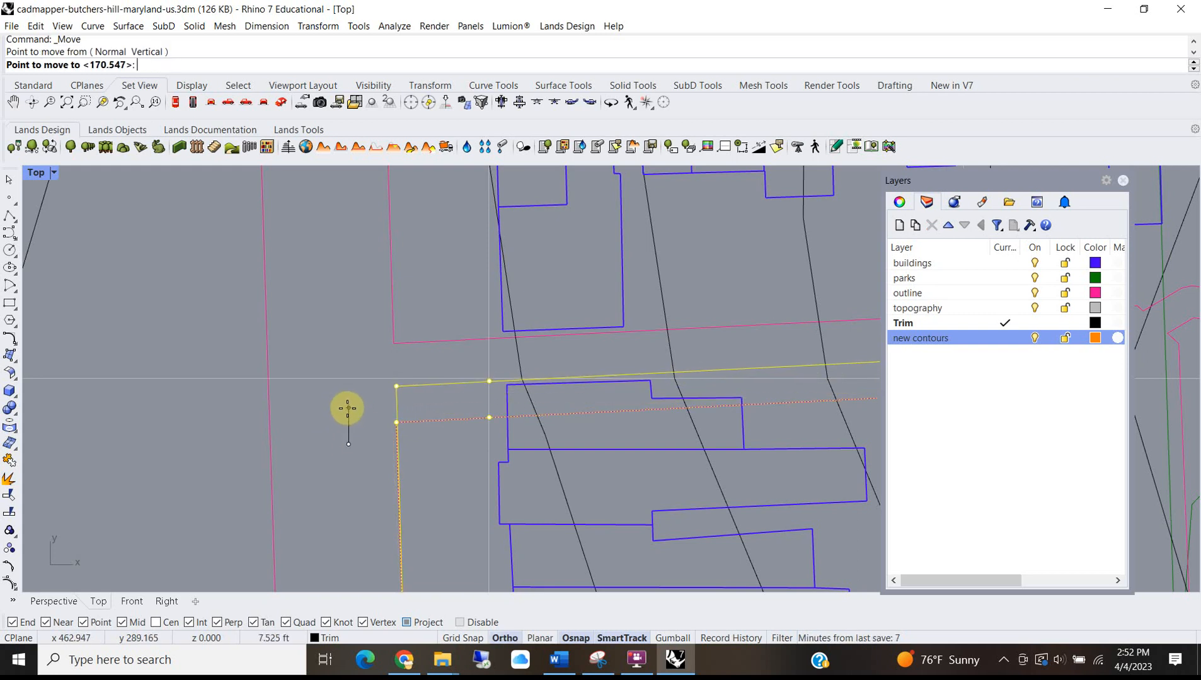
left_click(343, 405)
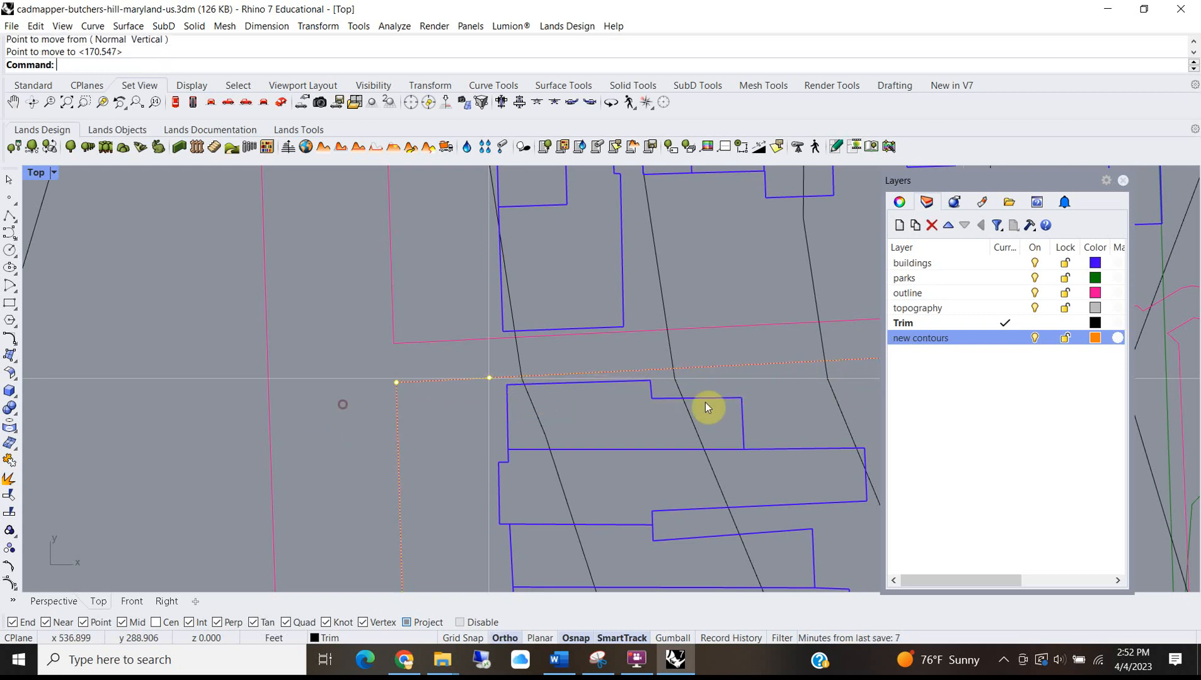
Select the outline curve, the small building rectangle and the long outline curve to check them.
scroll(460, 343, "down", 5)
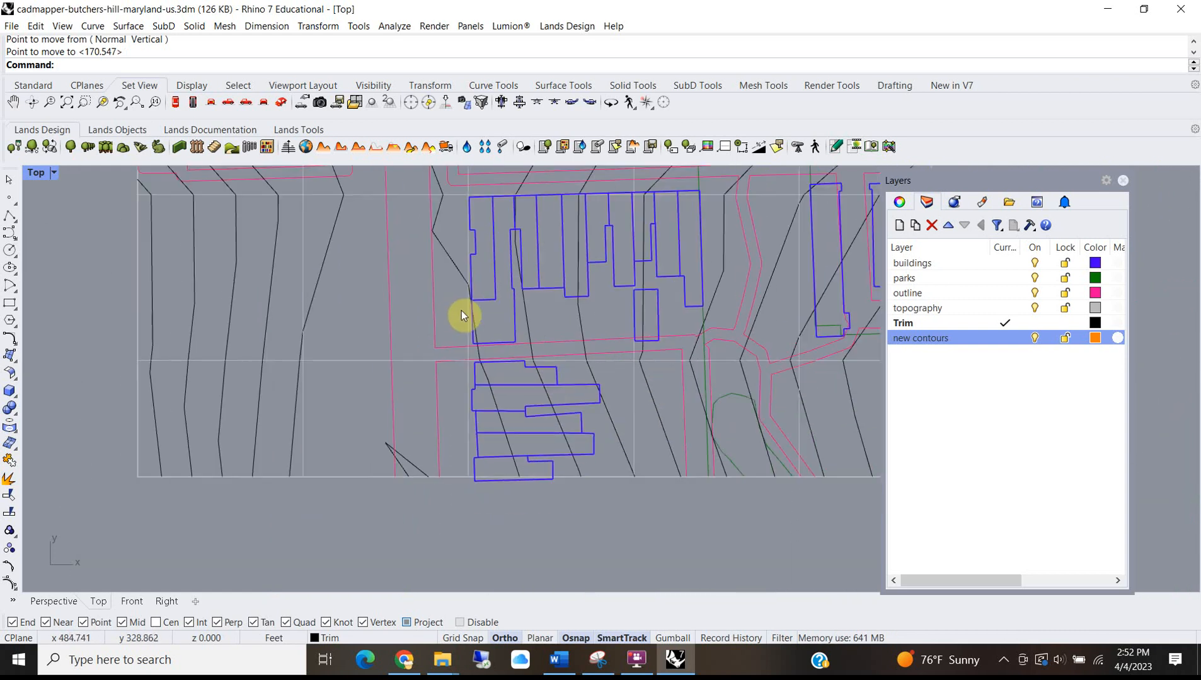
scroll(661, 325, "up", 5)
scroll(658, 365, "down", 4)
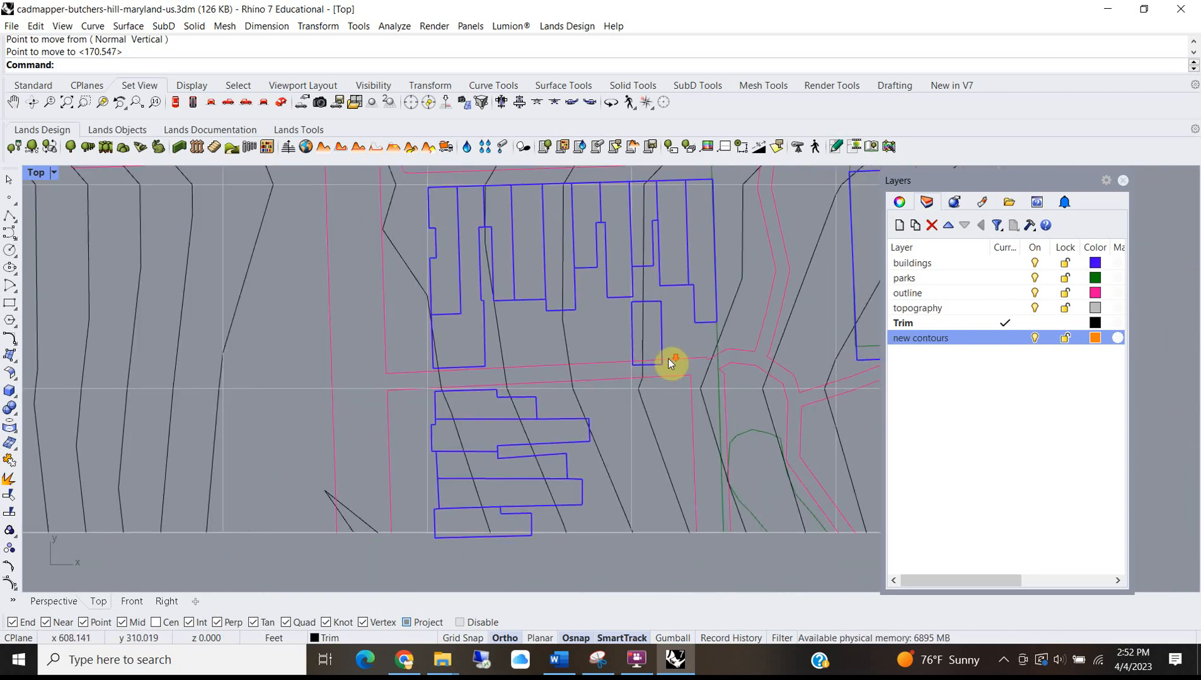
left_click(666, 361)
scroll(664, 346, "up", 2)
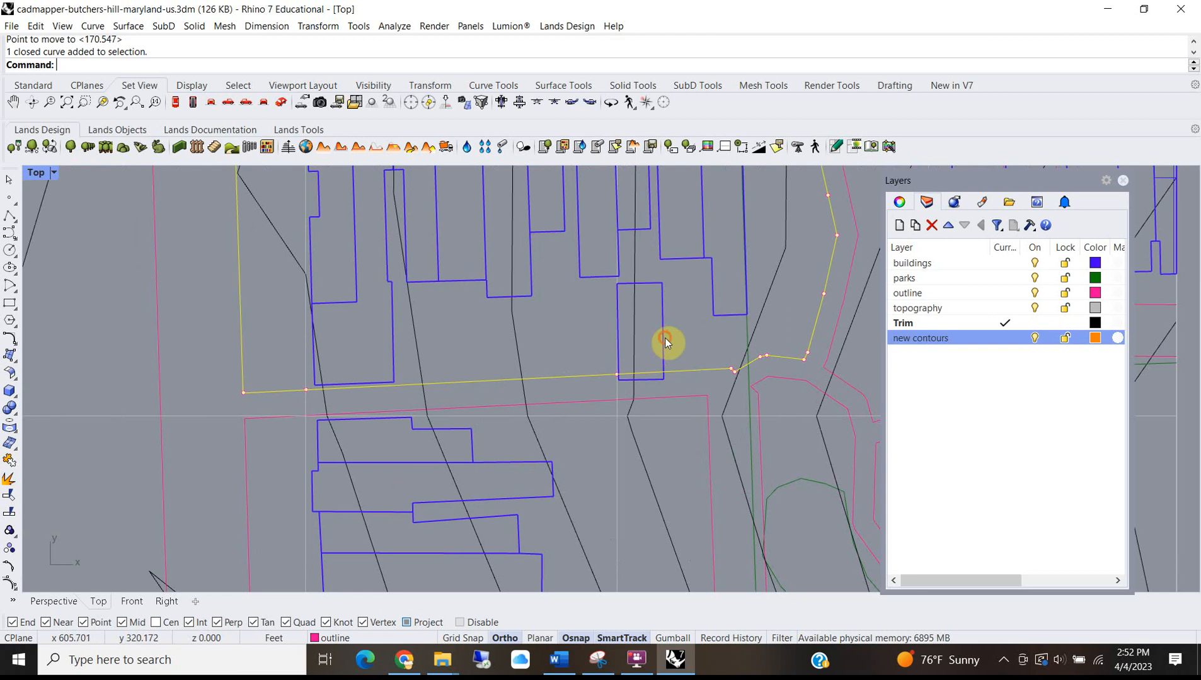
left_click(665, 337)
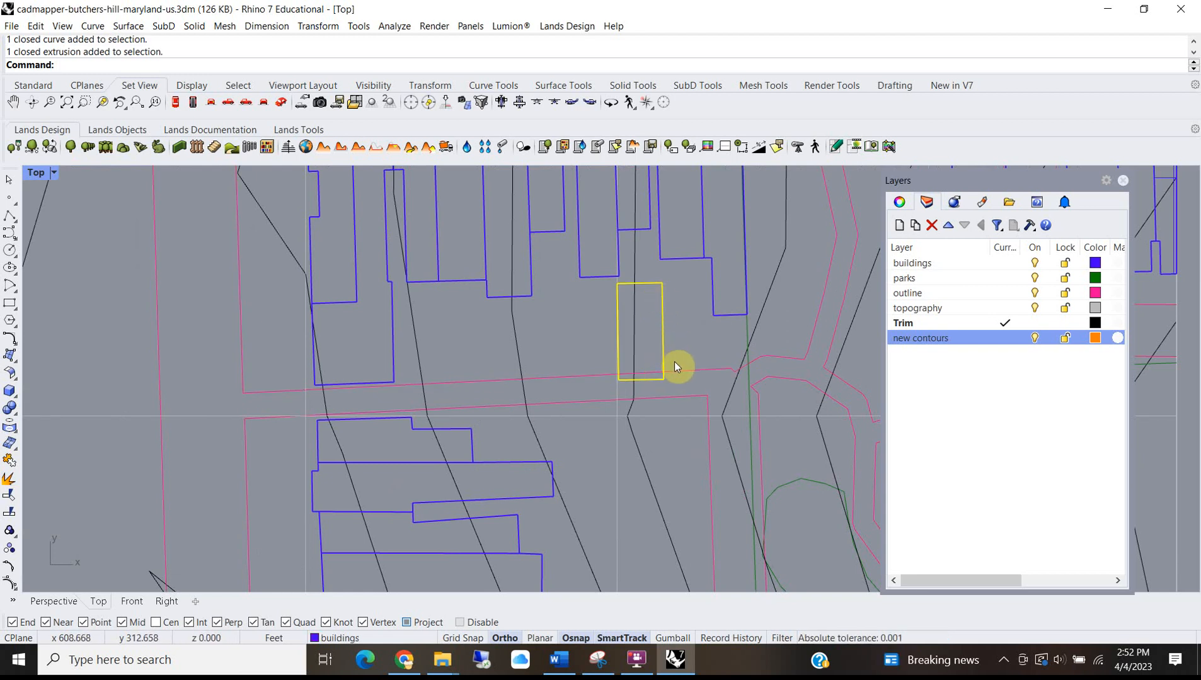
scroll(606, 377, "down", 3)
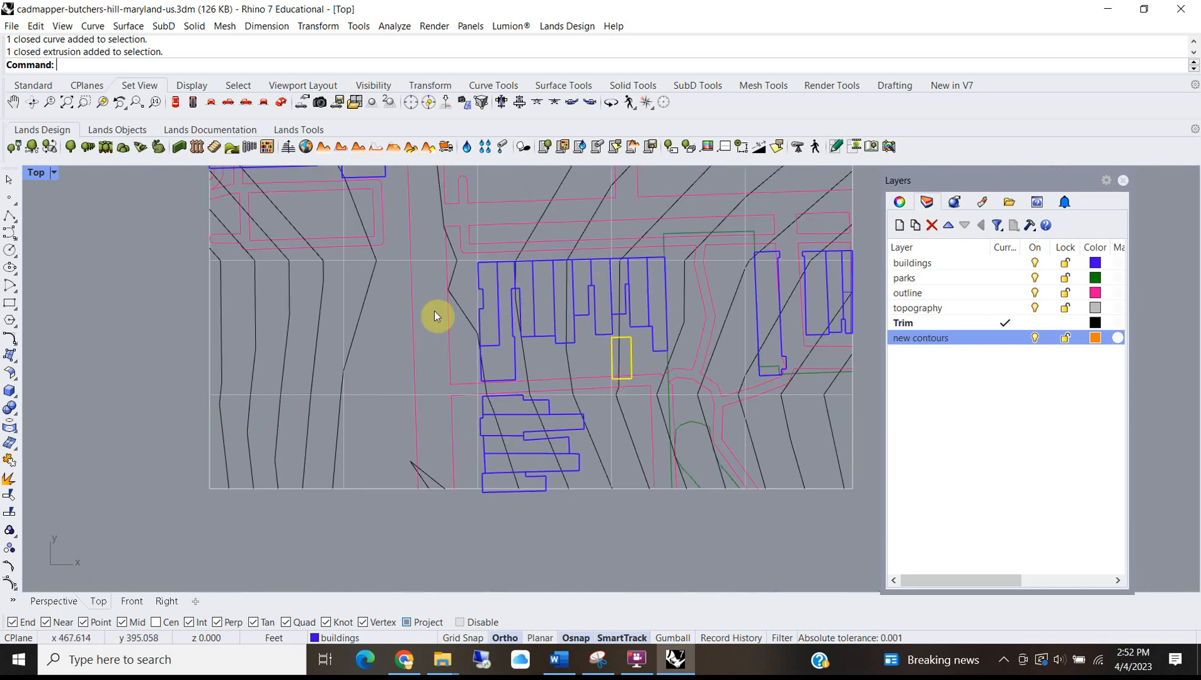
scroll(415, 402, "up", 5)
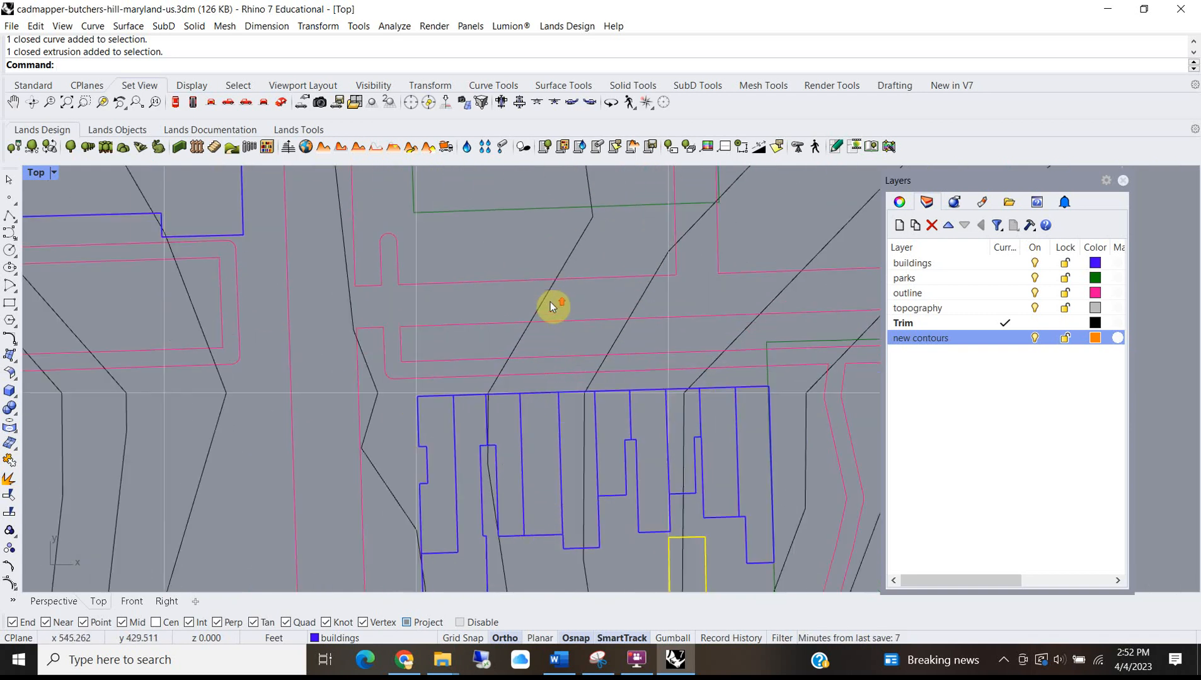
scroll(475, 356, "down", 2)
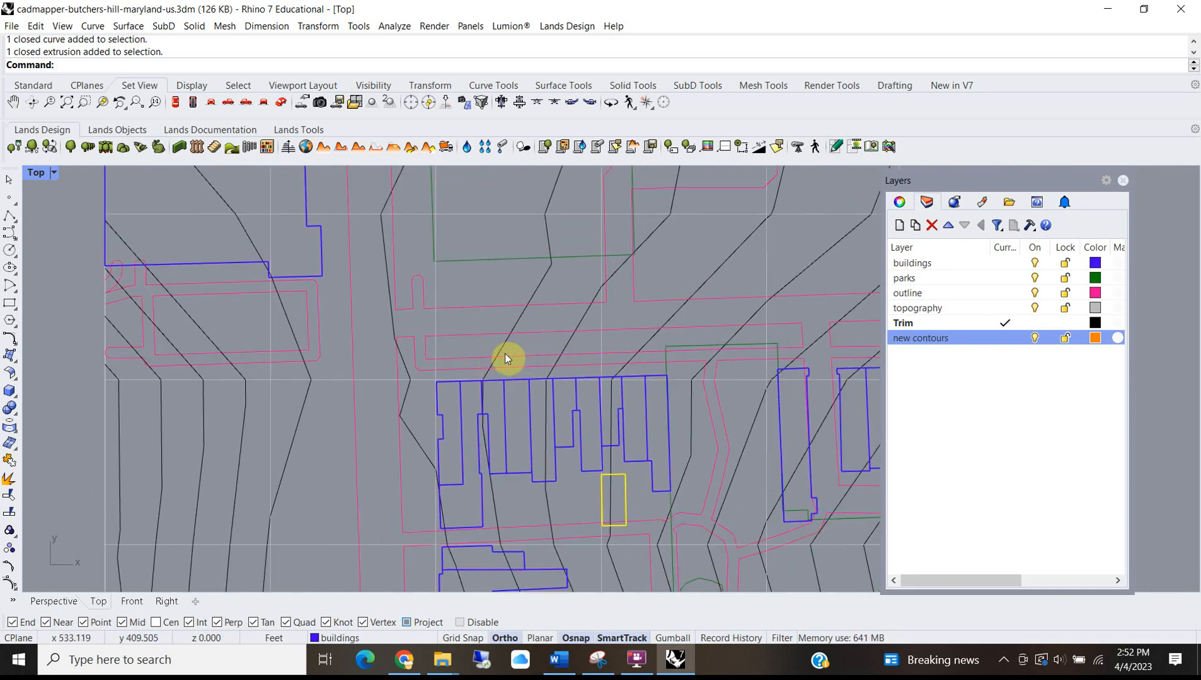
left_click(504, 362)
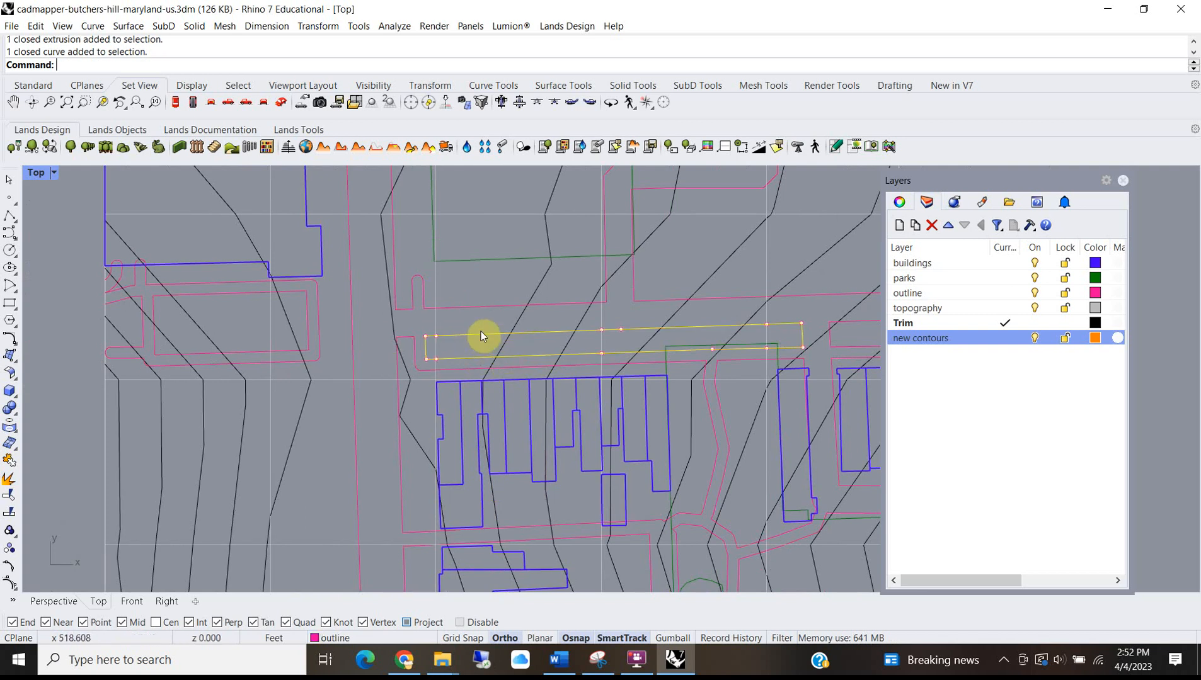
Bring the CADMapper browser window to the front.
mouse_move(404, 660)
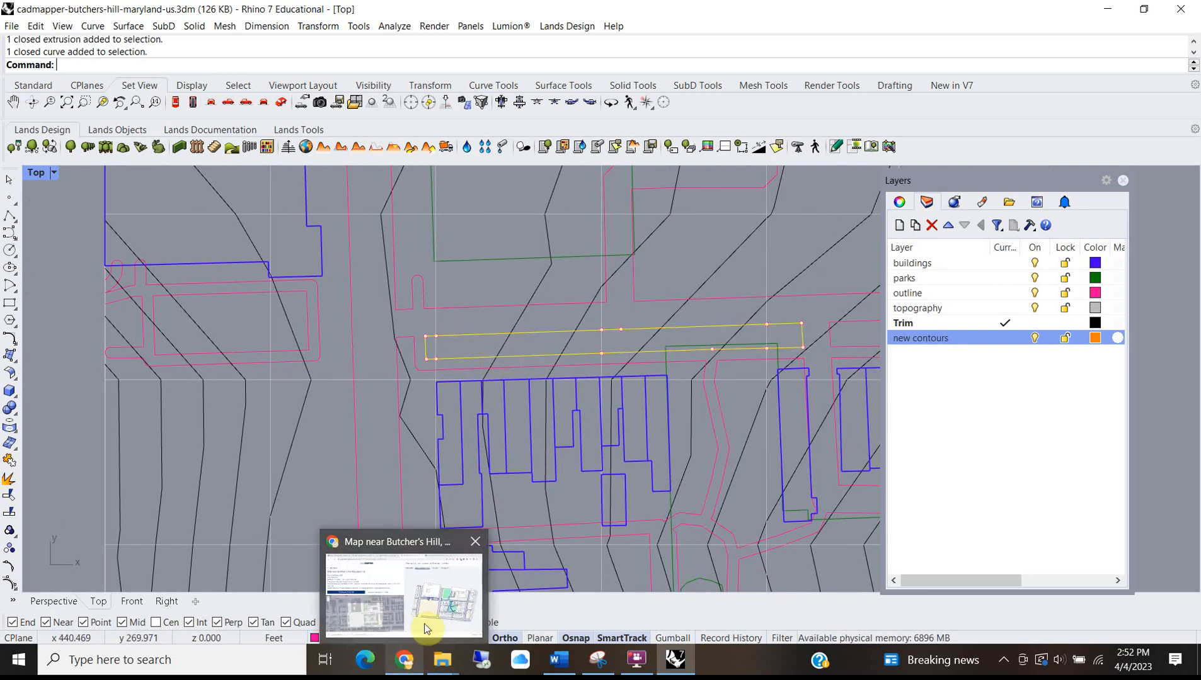
left_click(439, 610)
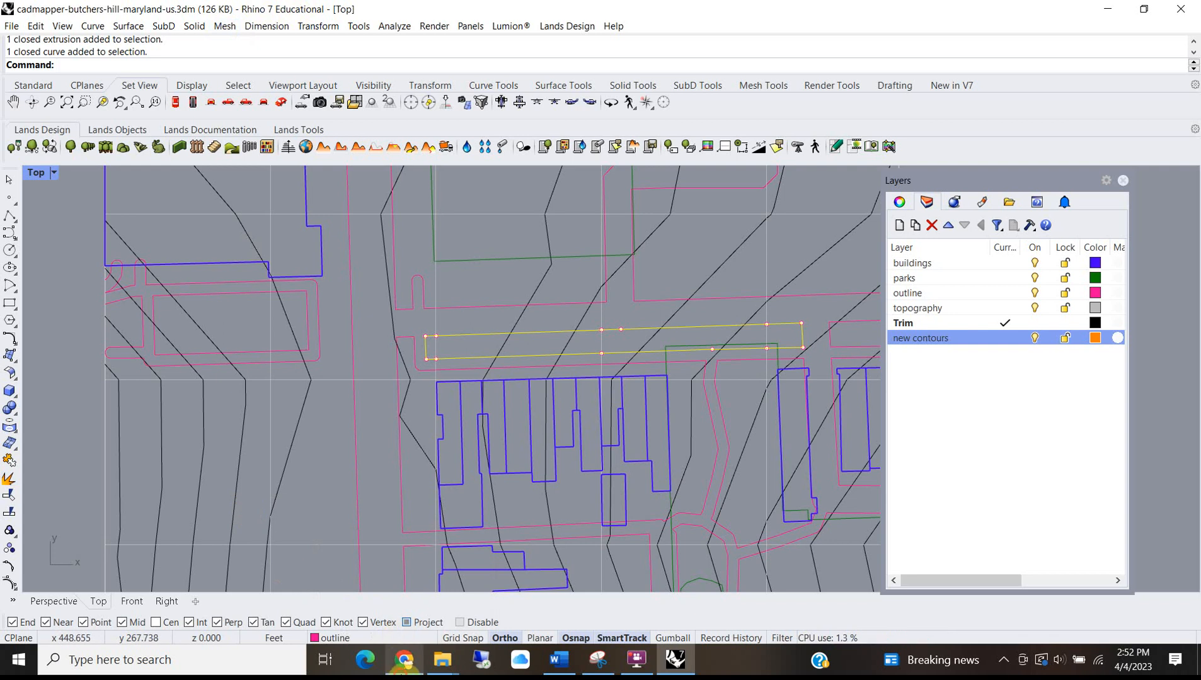
left_click(405, 659)
Zoom into the Google Maps satellite view of the site, then minimize the browser back to Rhino.
left_click(281, 21)
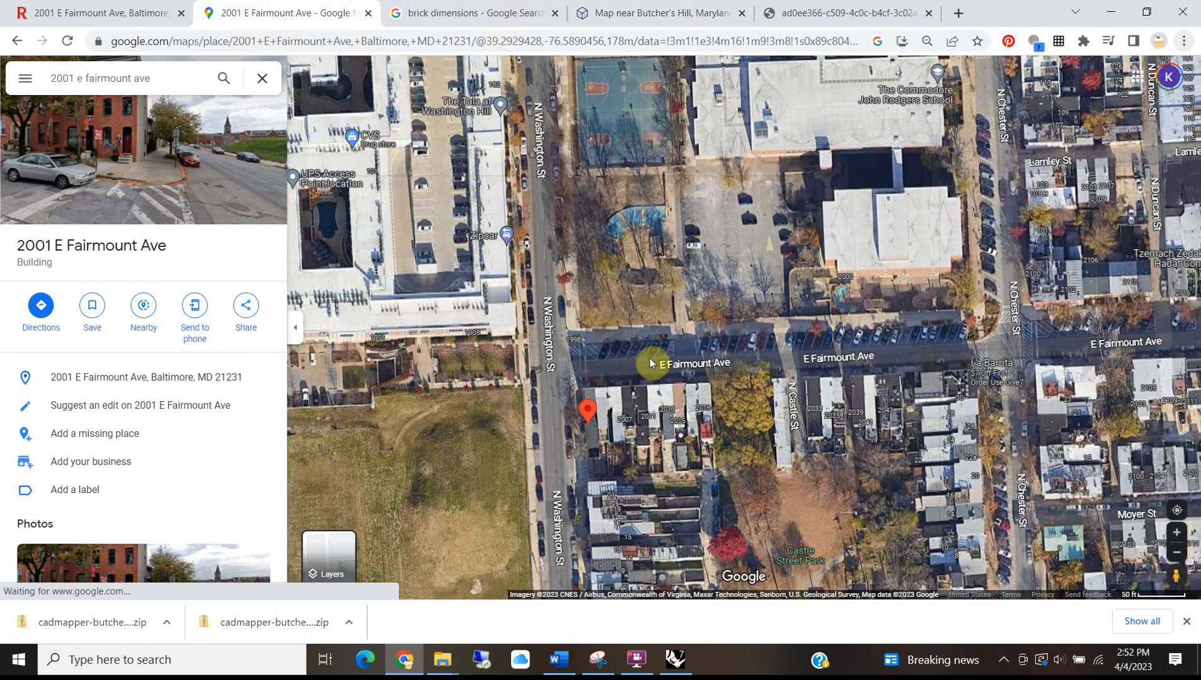
scroll(721, 362, "up", 1)
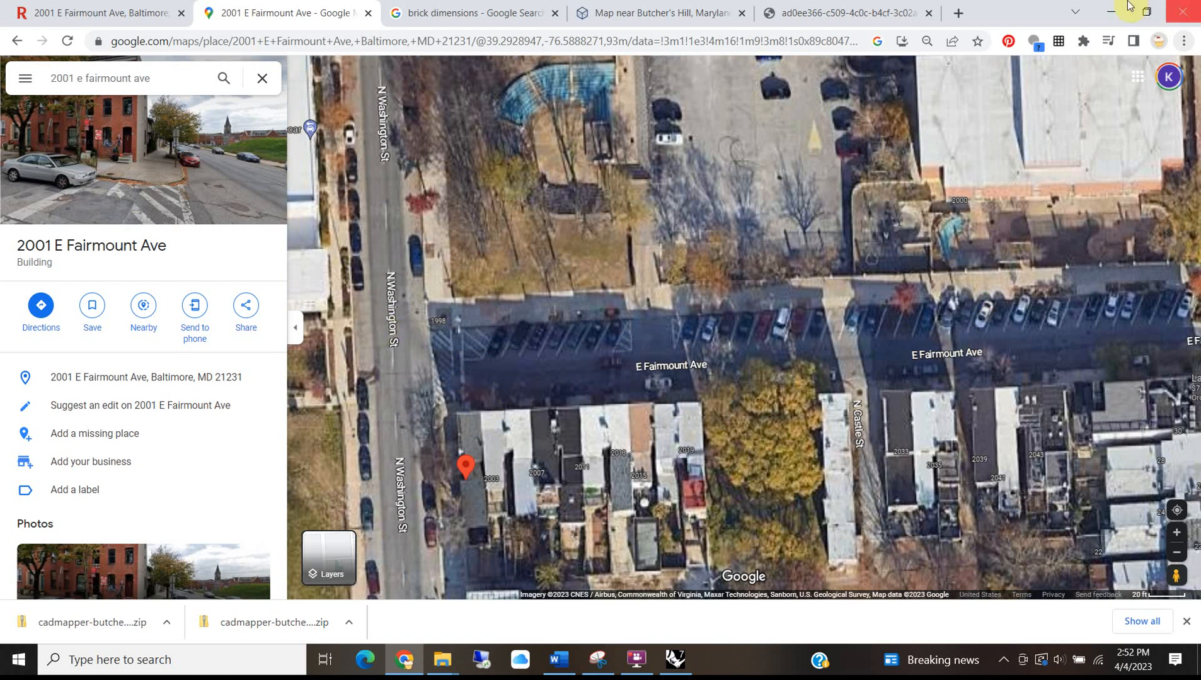
left_click(1110, 12)
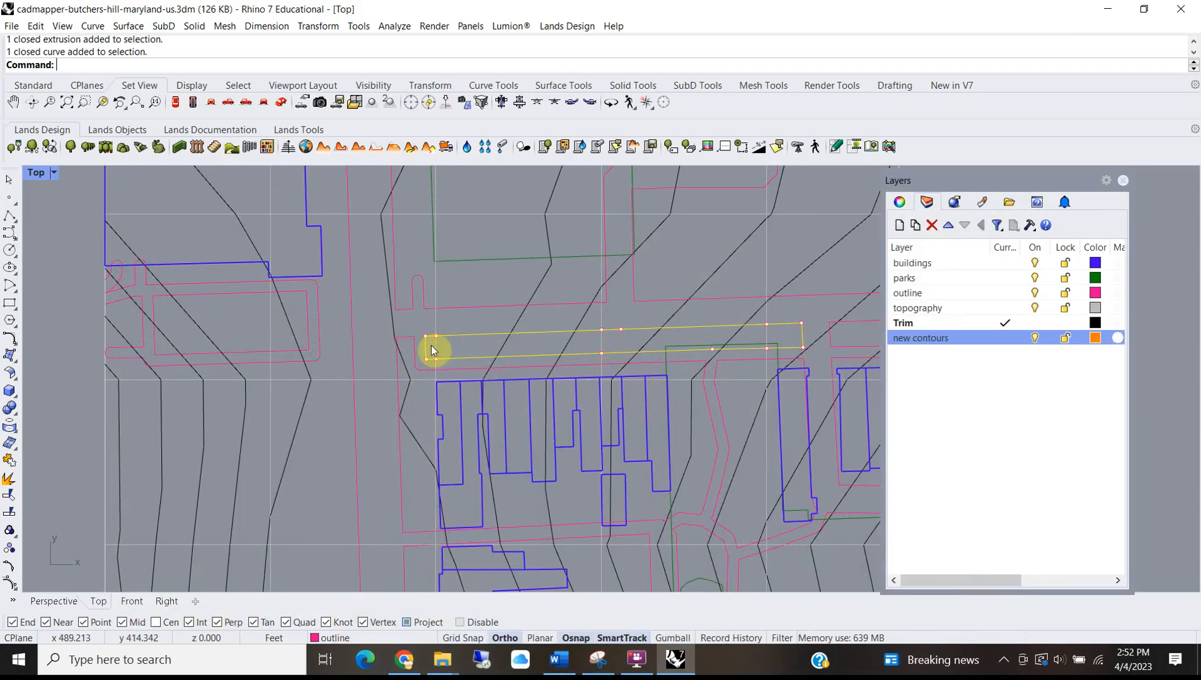
Delete the thin rectangle and make the outline layer current.
key("Delete")
scroll(417, 362, "up", 3)
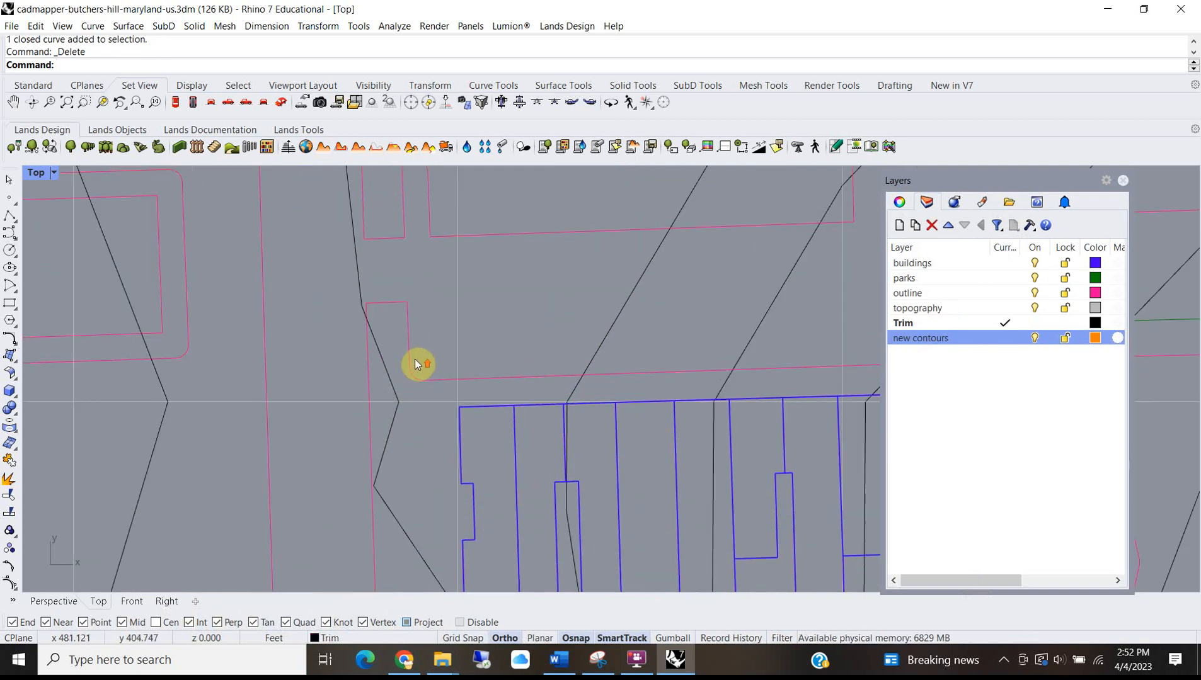
left_click(408, 372)
scroll(408, 370, "down", 3)
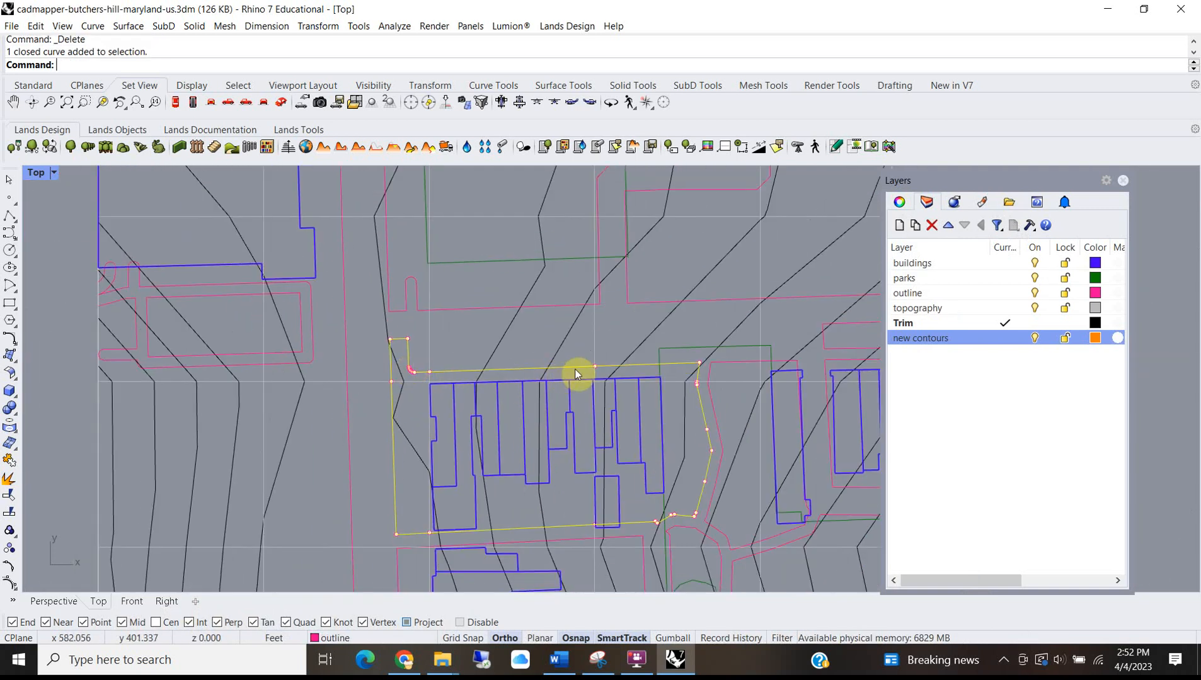
scroll(438, 367, "up", 6)
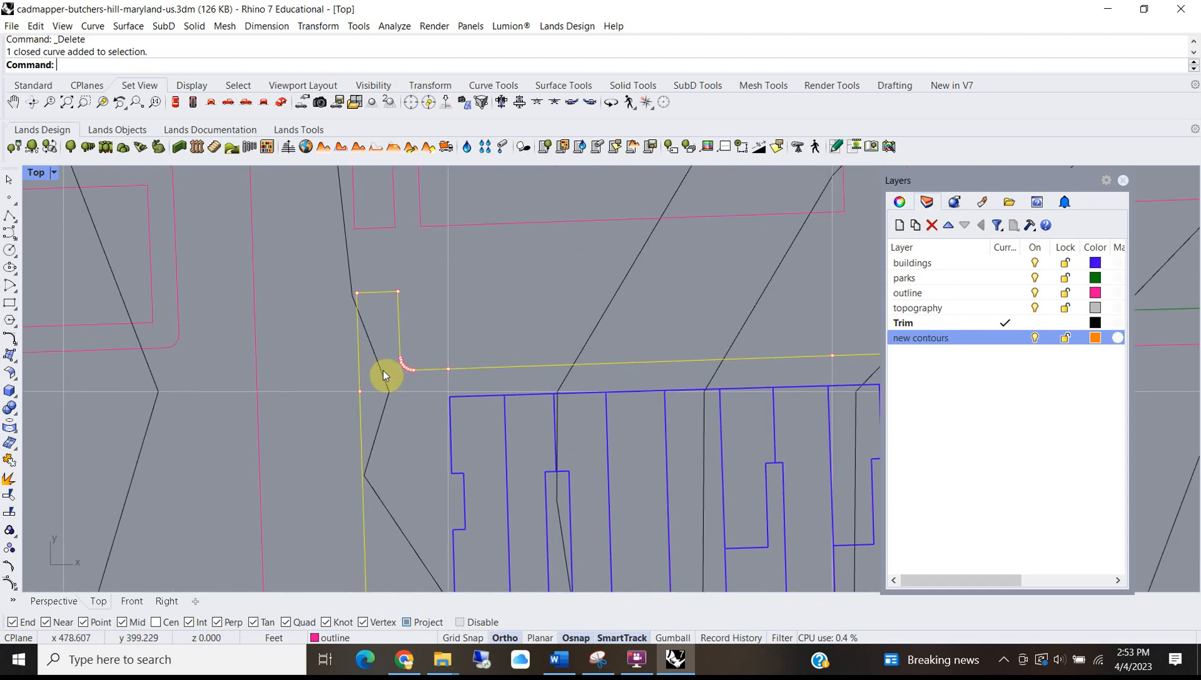
double_click(960, 293)
With projected snapping off, draw a polyline across the notch from the outline's end to its left edge.
type("L")
key("Return")
left_click(470, 372)
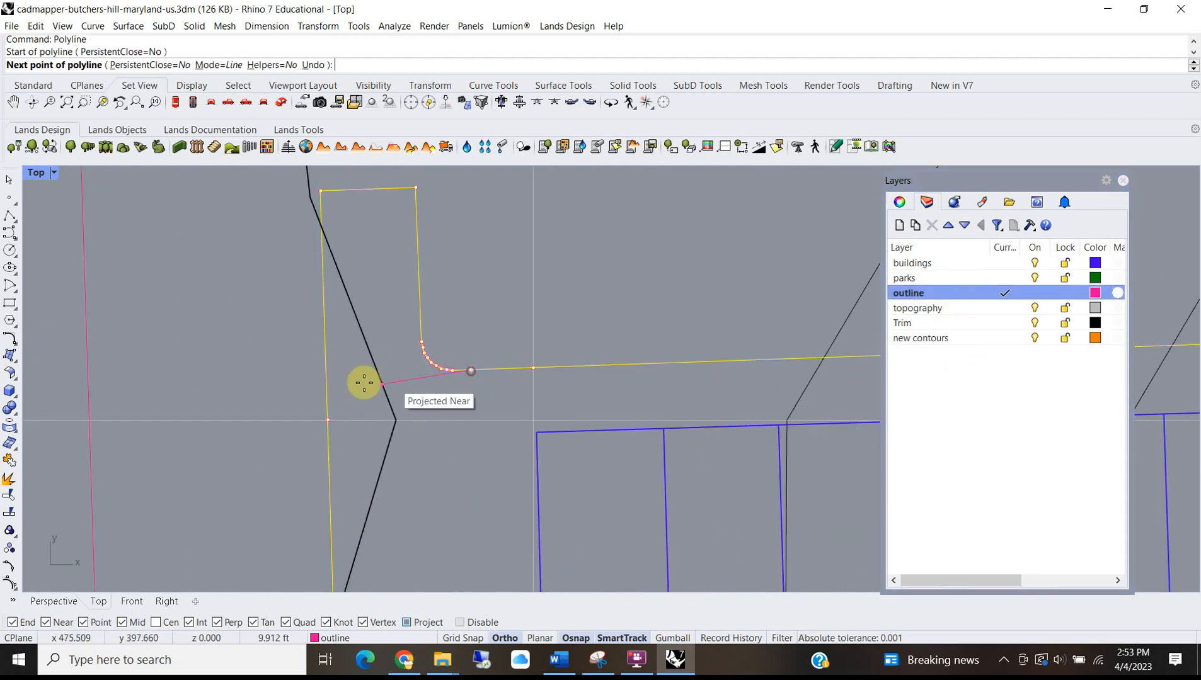
left_click(327, 383)
key("Return")
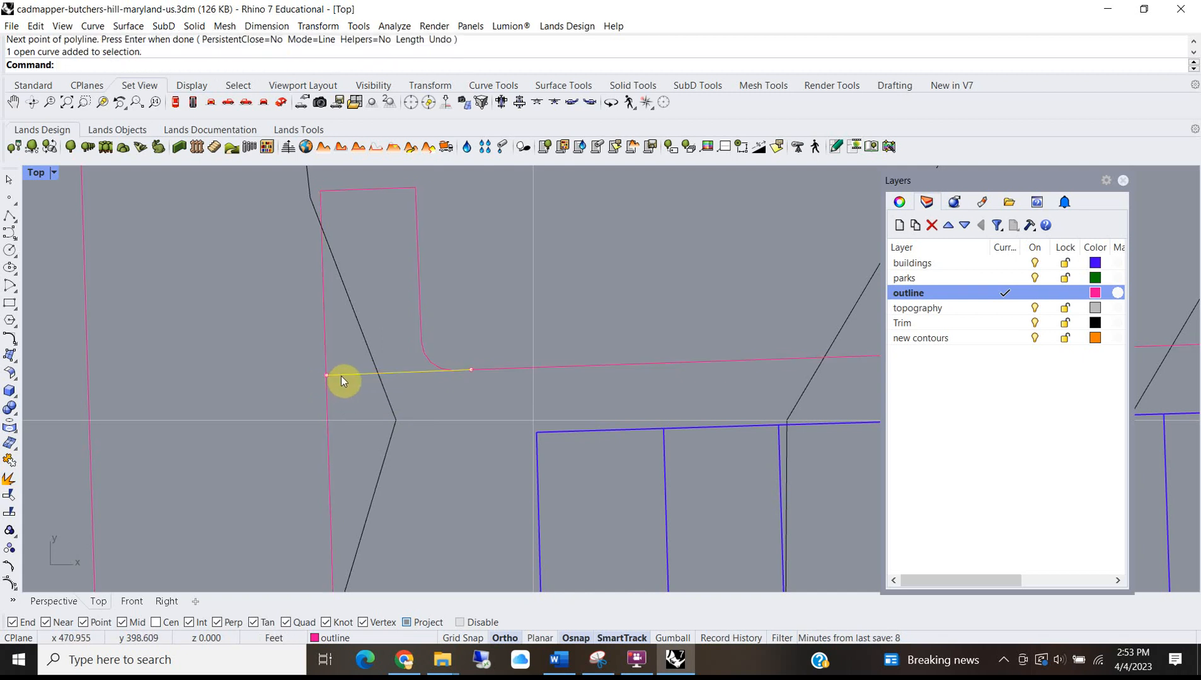
key("Delete")
left_click(406, 622)
key("Return")
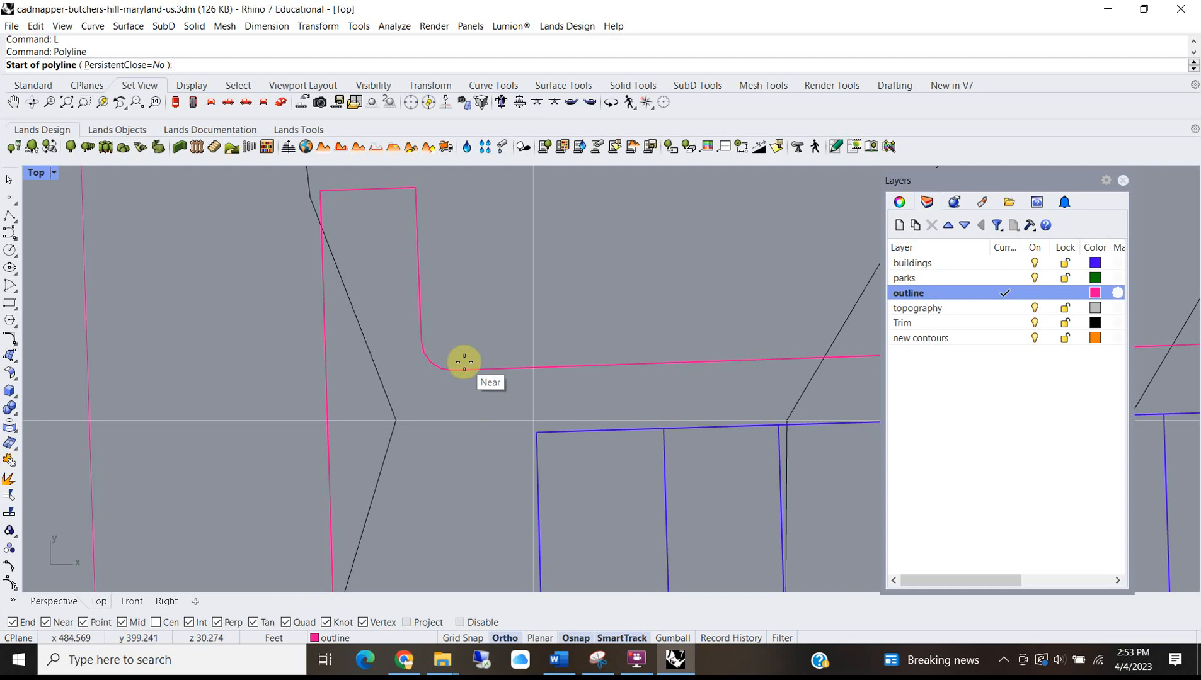
left_click(465, 369)
left_click(326, 374)
key("Return")
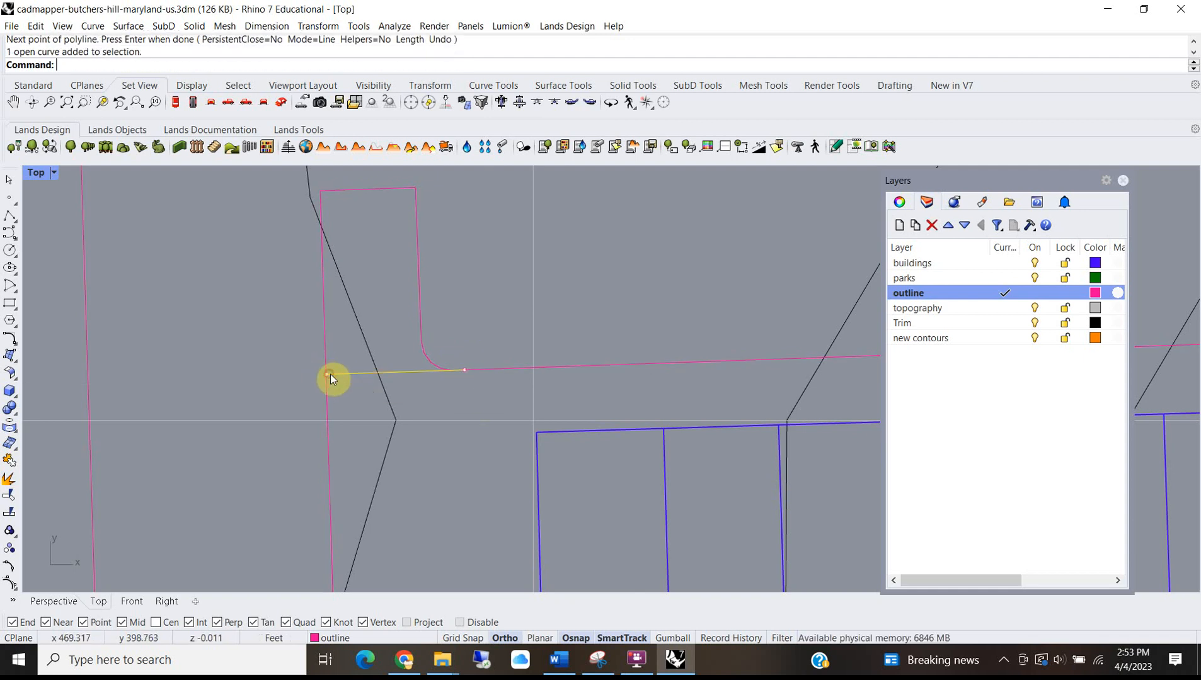
Trim away the outline's small upper loop and join the outline with the new short line.
type("Tr")
key("Return")
left_click(420, 324)
key("Return")
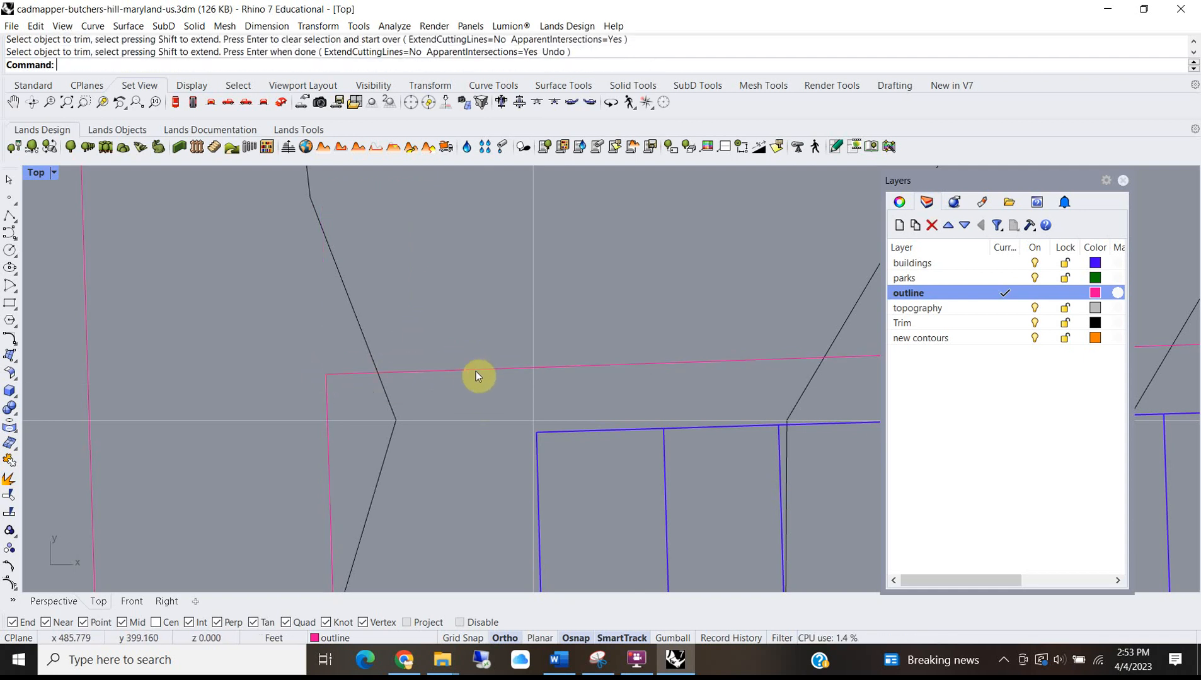
left_click(469, 370)
left_click(439, 370)
key("ctrl+j")
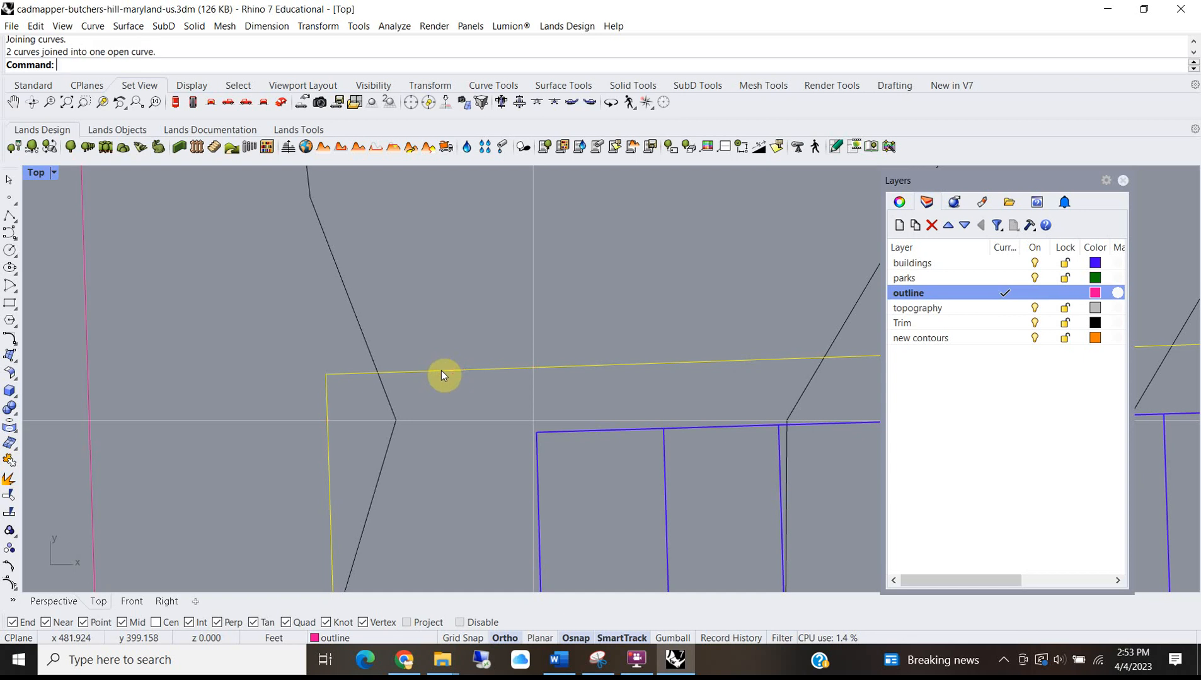
scroll(408, 322, "down", 6)
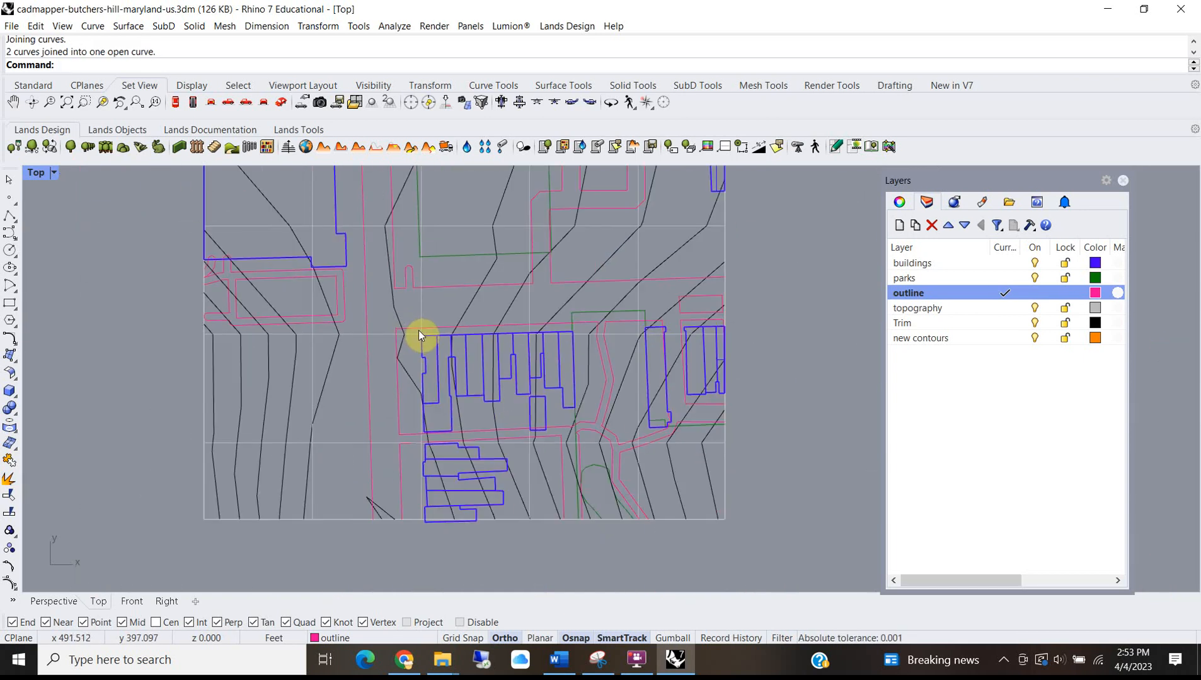
scroll(405, 283, "up", 5)
scroll(394, 385, "down", 4)
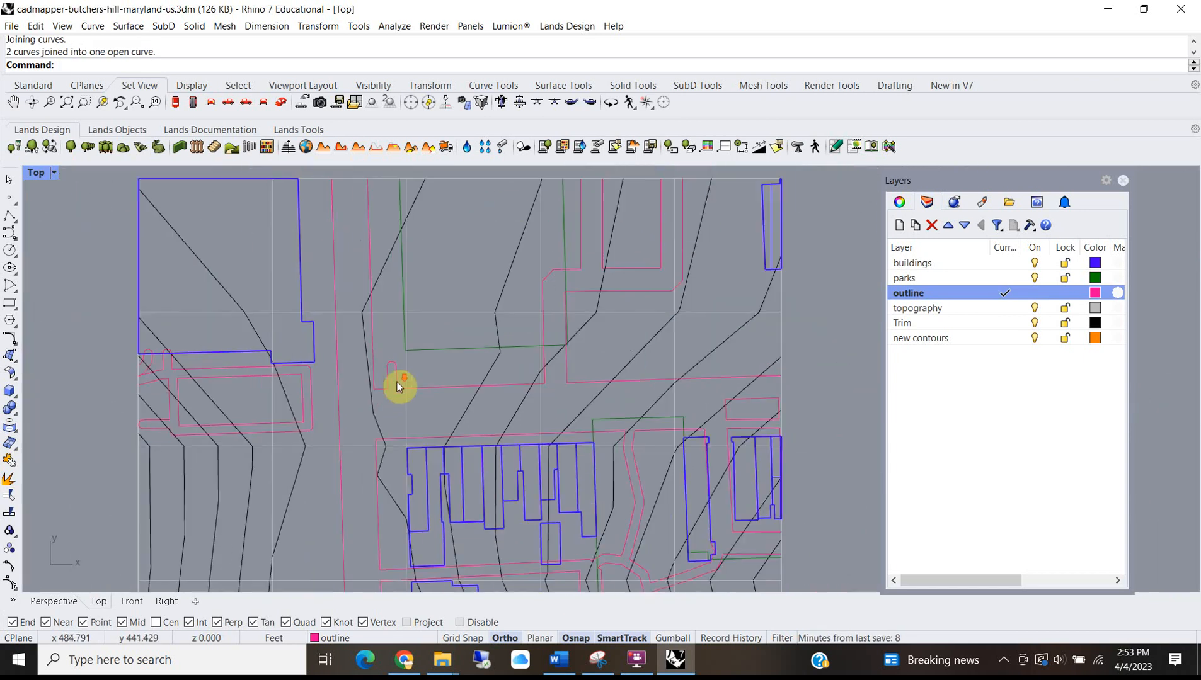
Move the green park curve to its corrected position with the Move command.
left_click(531, 263)
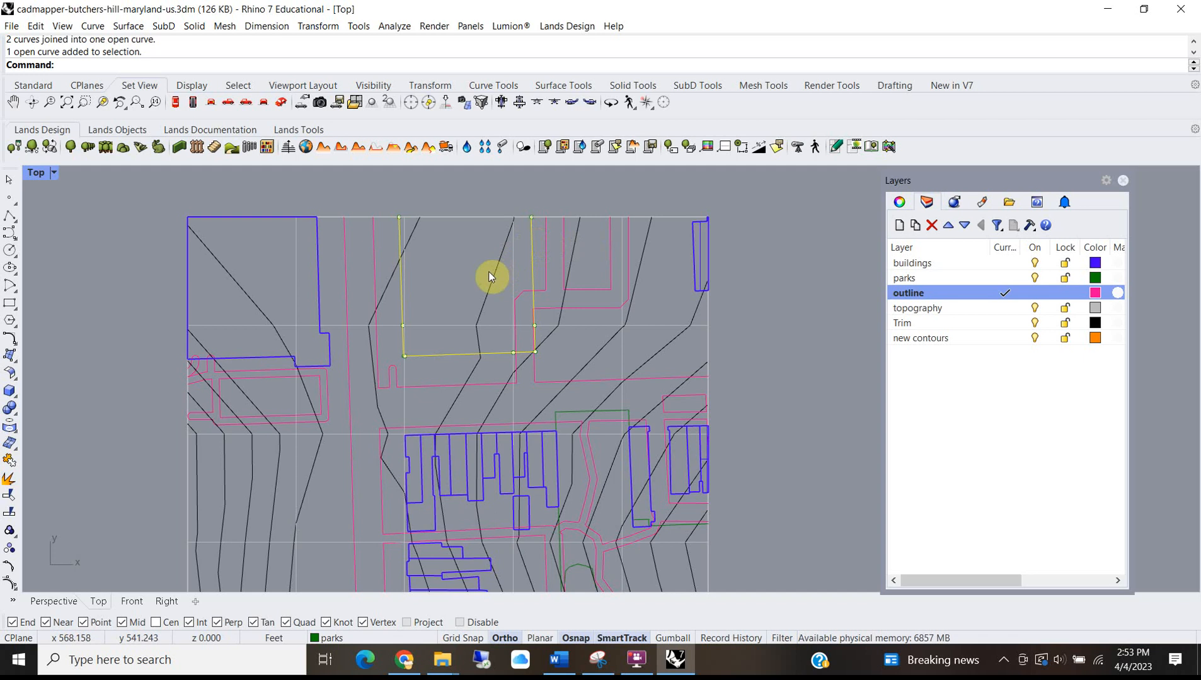
scroll(392, 358, "up", 4)
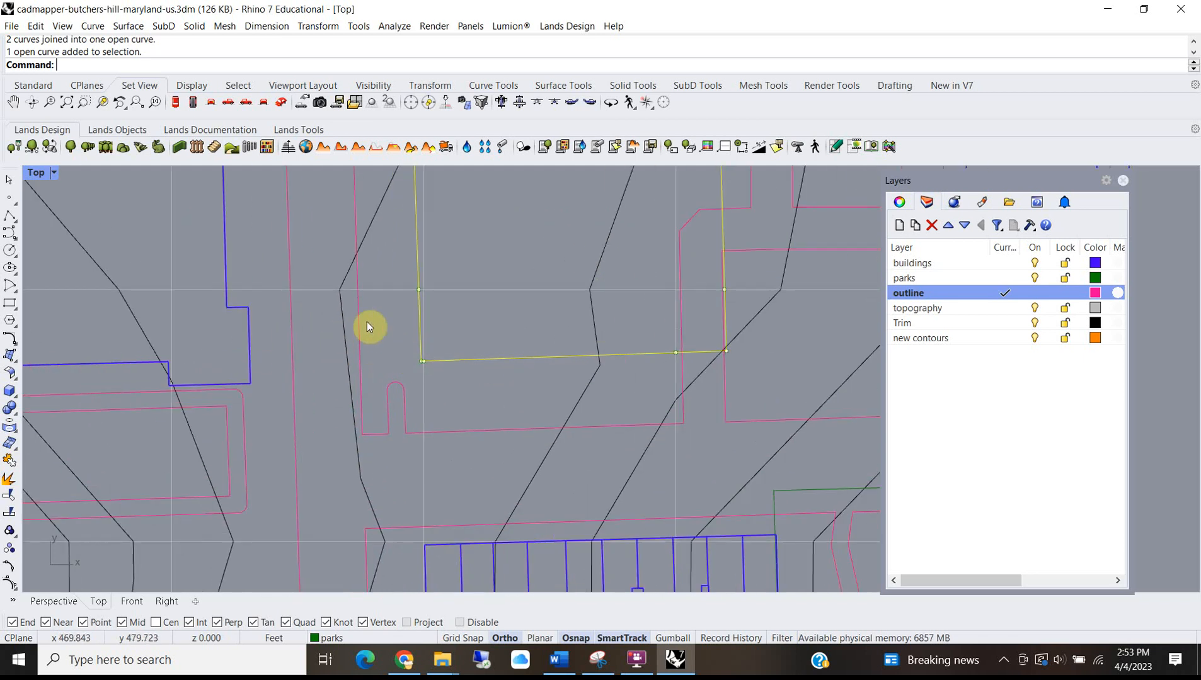
type("m")
key("Return")
left_click(503, 328)
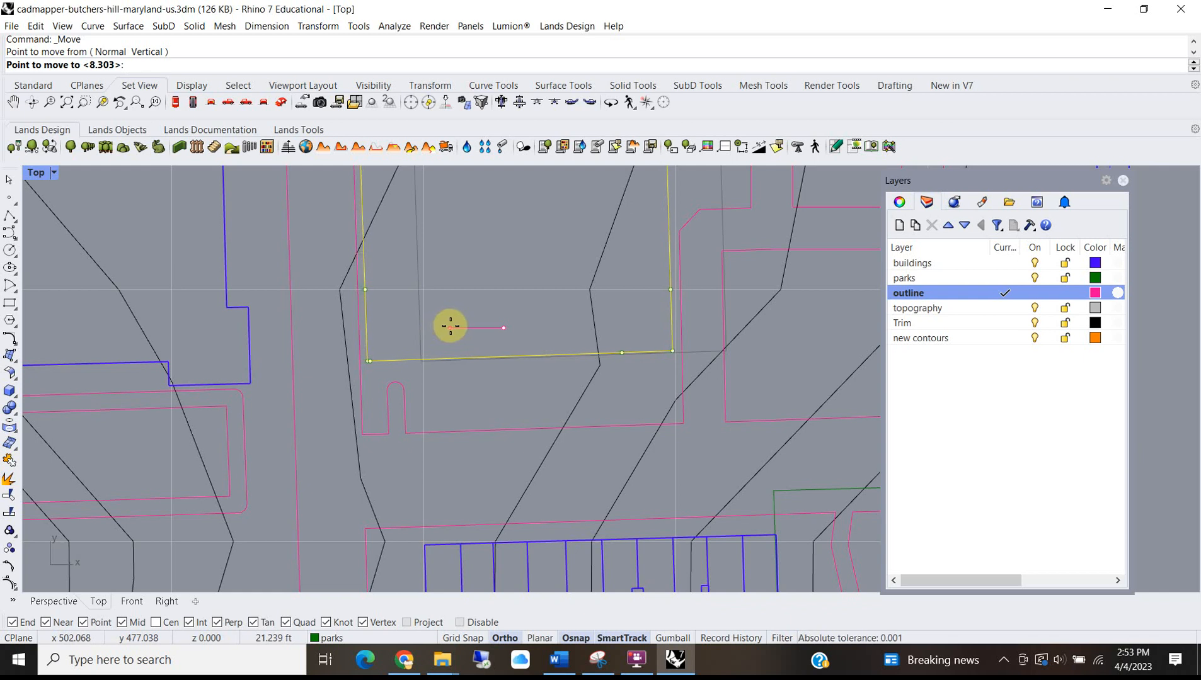
left_click(449, 325)
scroll(452, 326, "down", 3)
key("Escape")
Select the right-hand green park curve and move it downward.
scroll(534, 394, "down", 2)
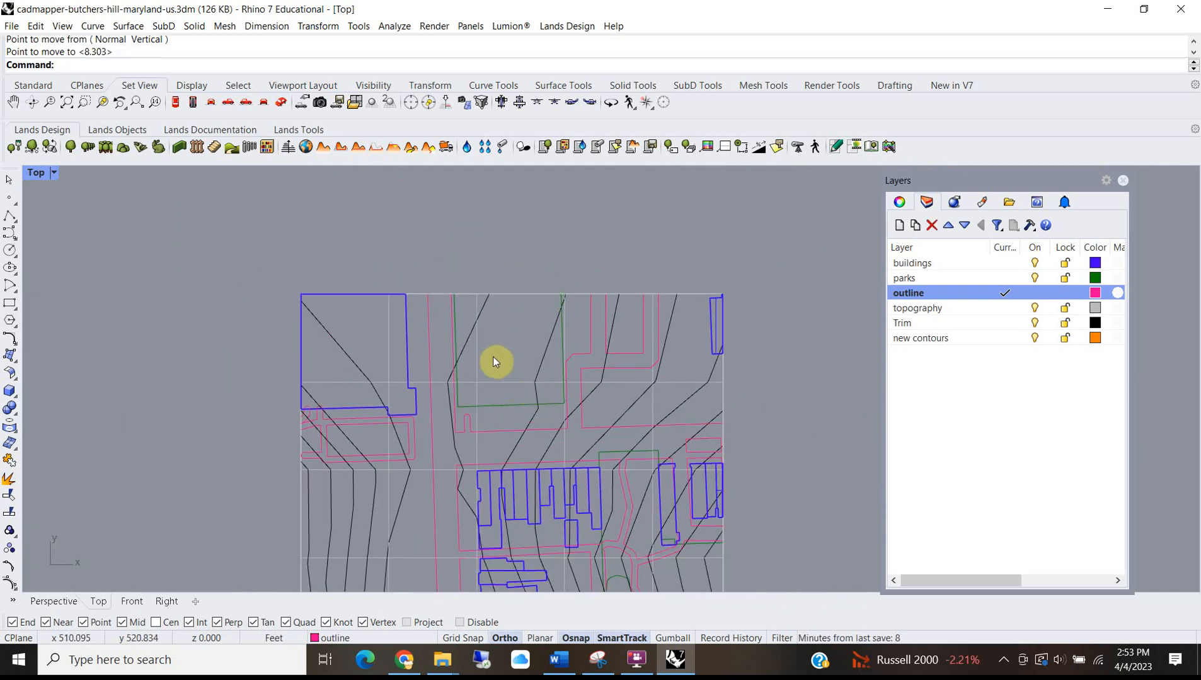
scroll(294, 410, "up", 5)
scroll(410, 314, "down", 6)
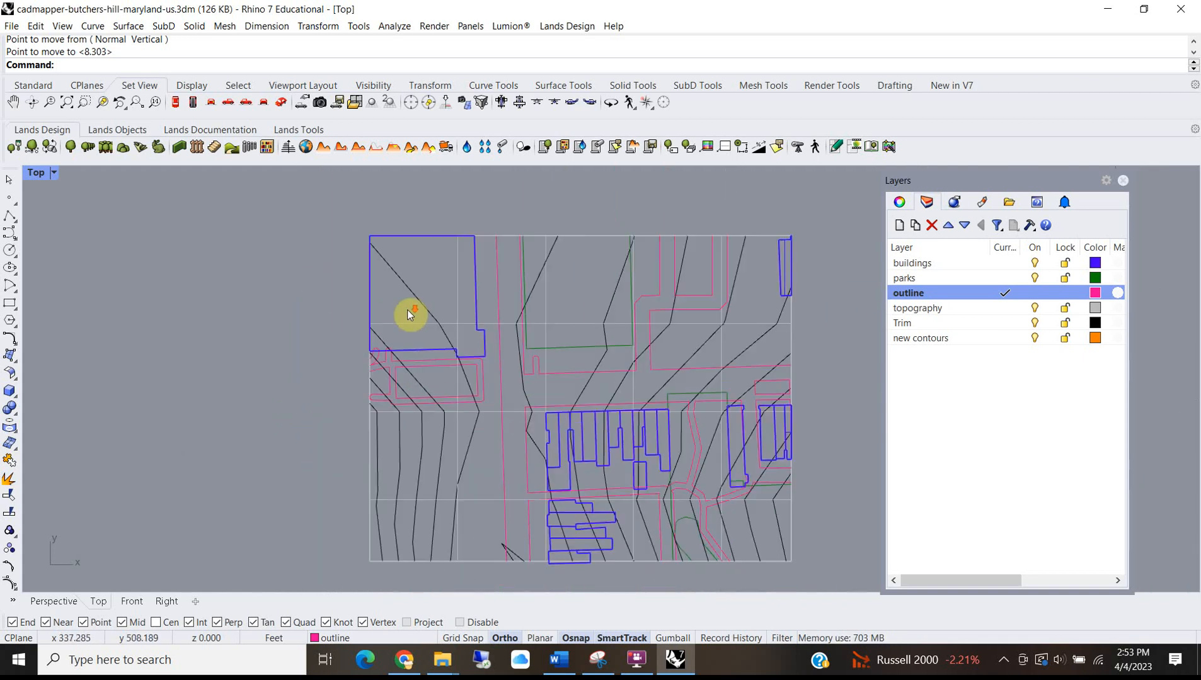
scroll(499, 516, "up", 4)
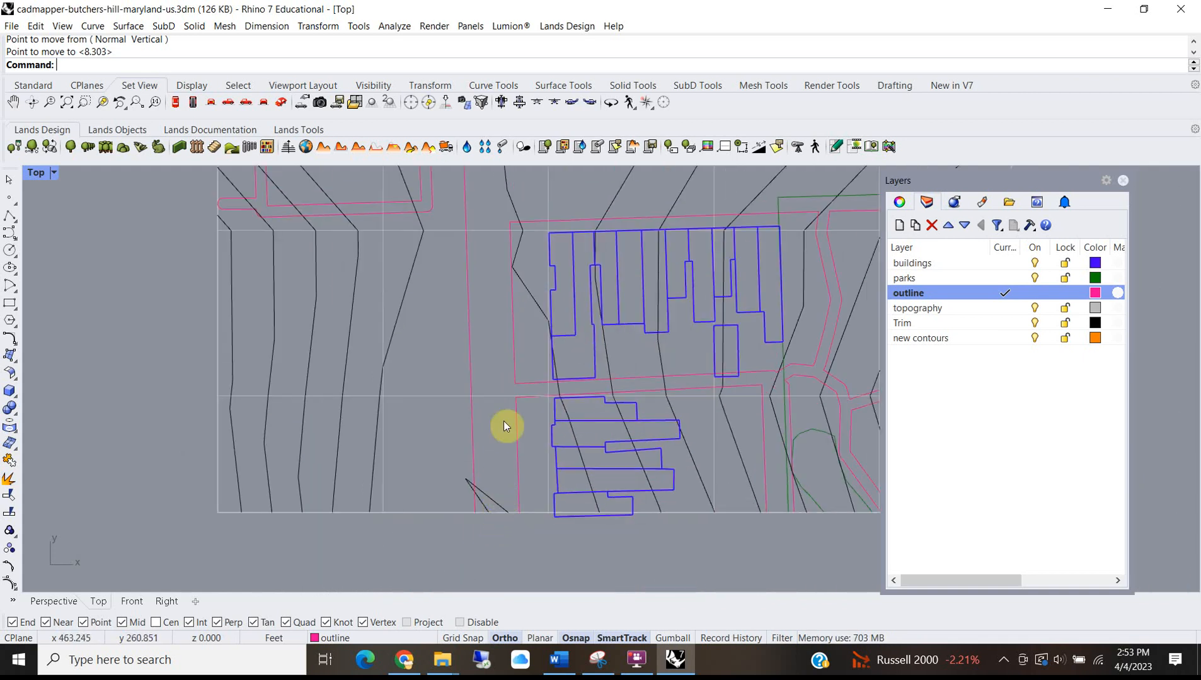
right_click_drag(691, 505, 520, 471)
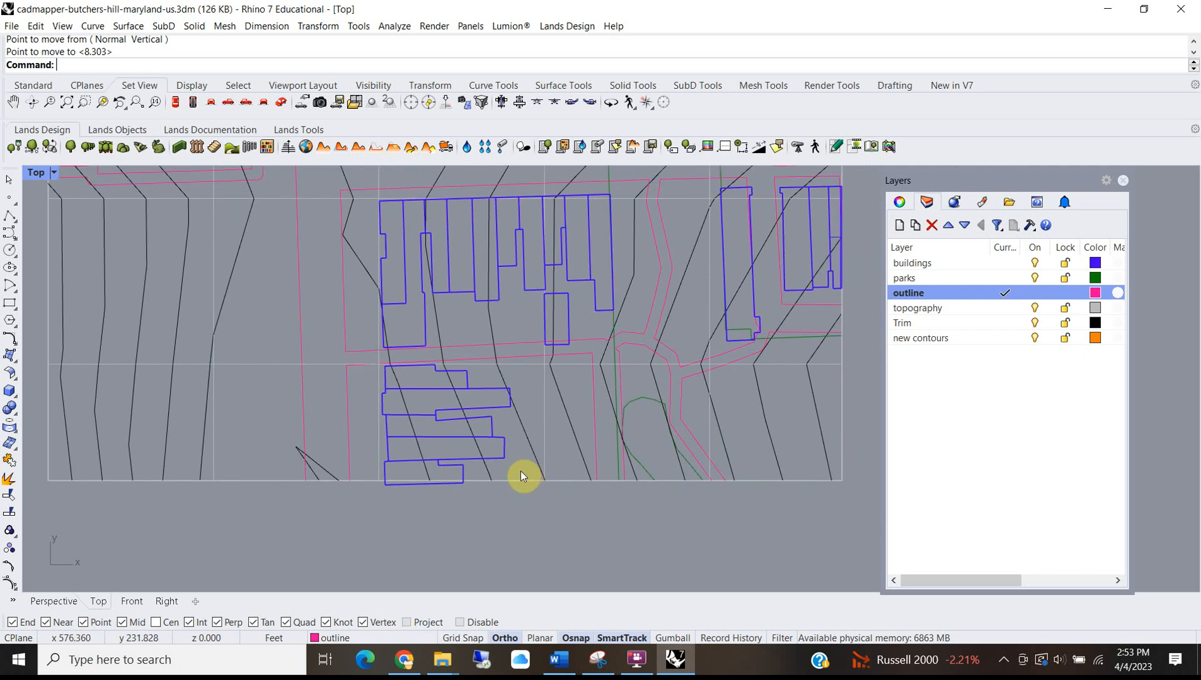
scroll(706, 392, "up", 1)
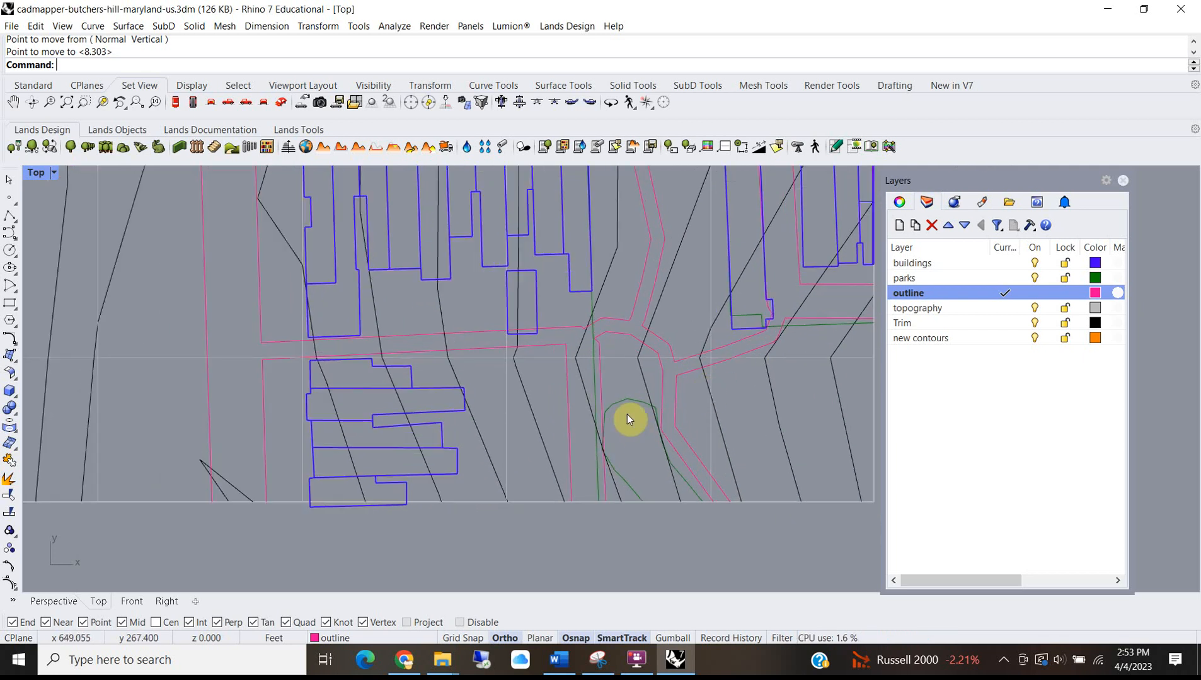
scroll(627, 412, "down", 3)
right_click_drag(626, 383, 572, 311)
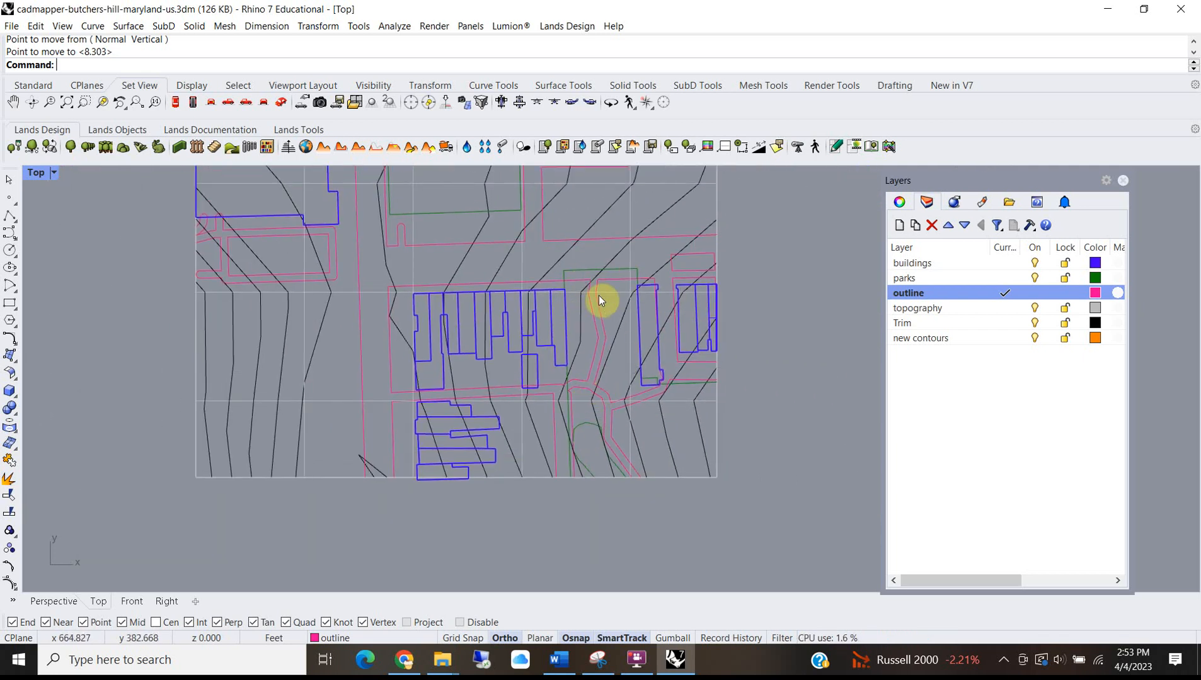
scroll(591, 271, "up", 4)
left_click(587, 267)
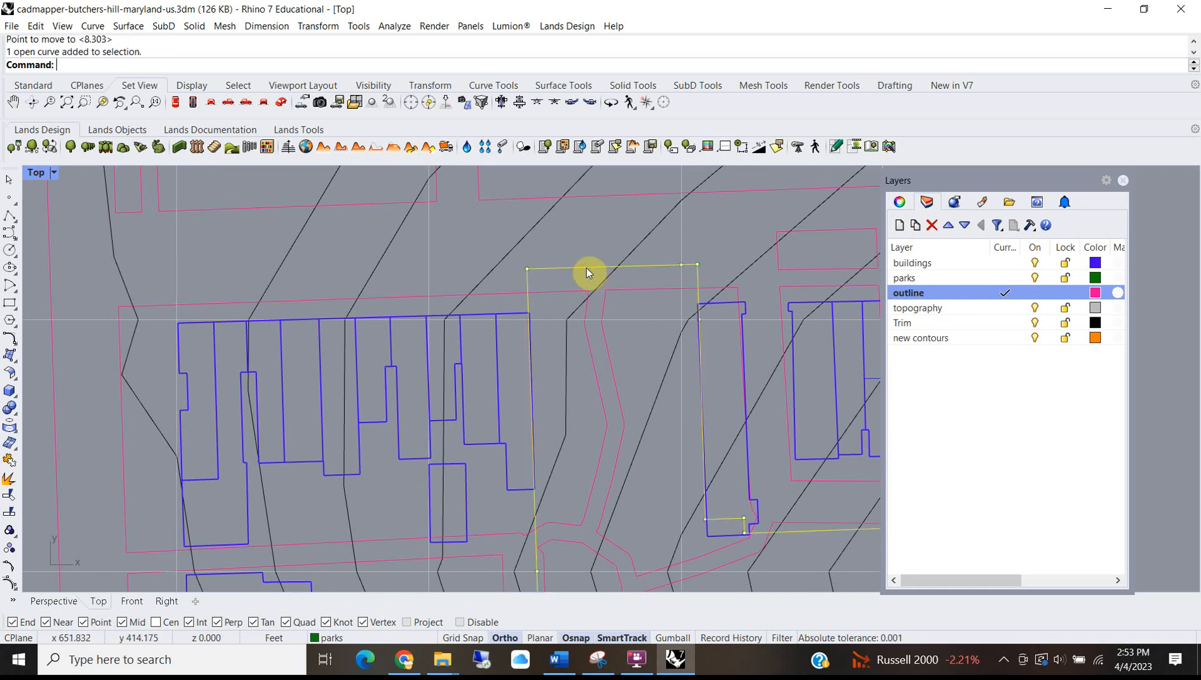
scroll(586, 268, "down", 3)
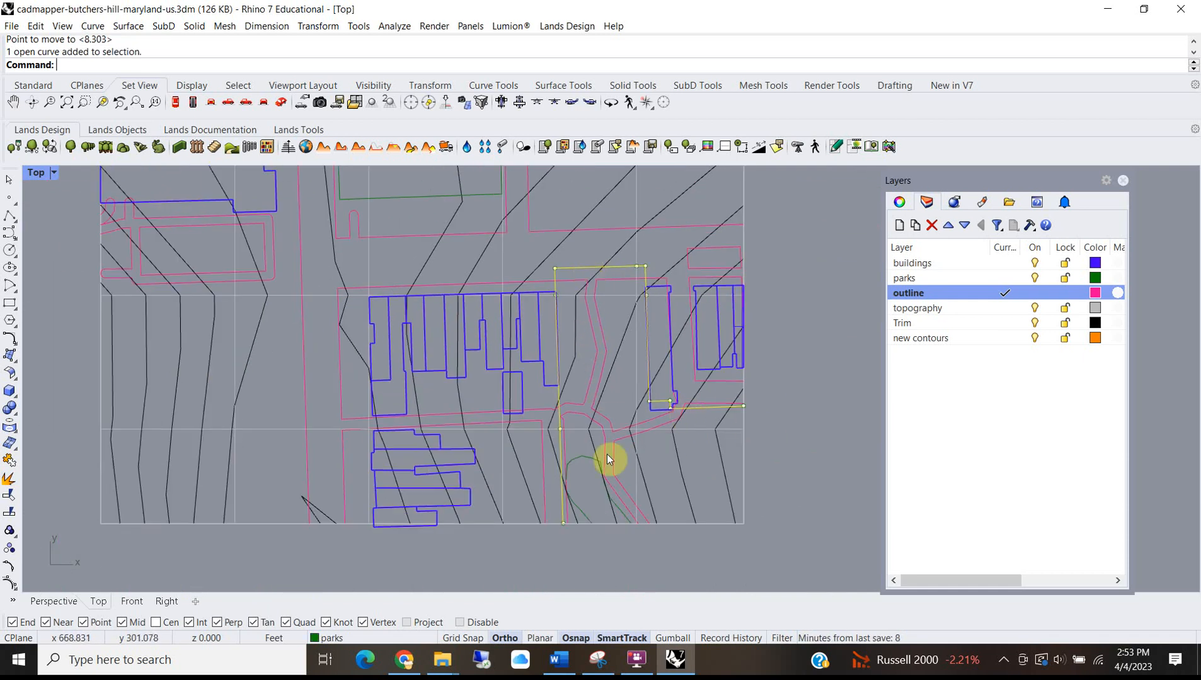
scroll(633, 271, "up", 4)
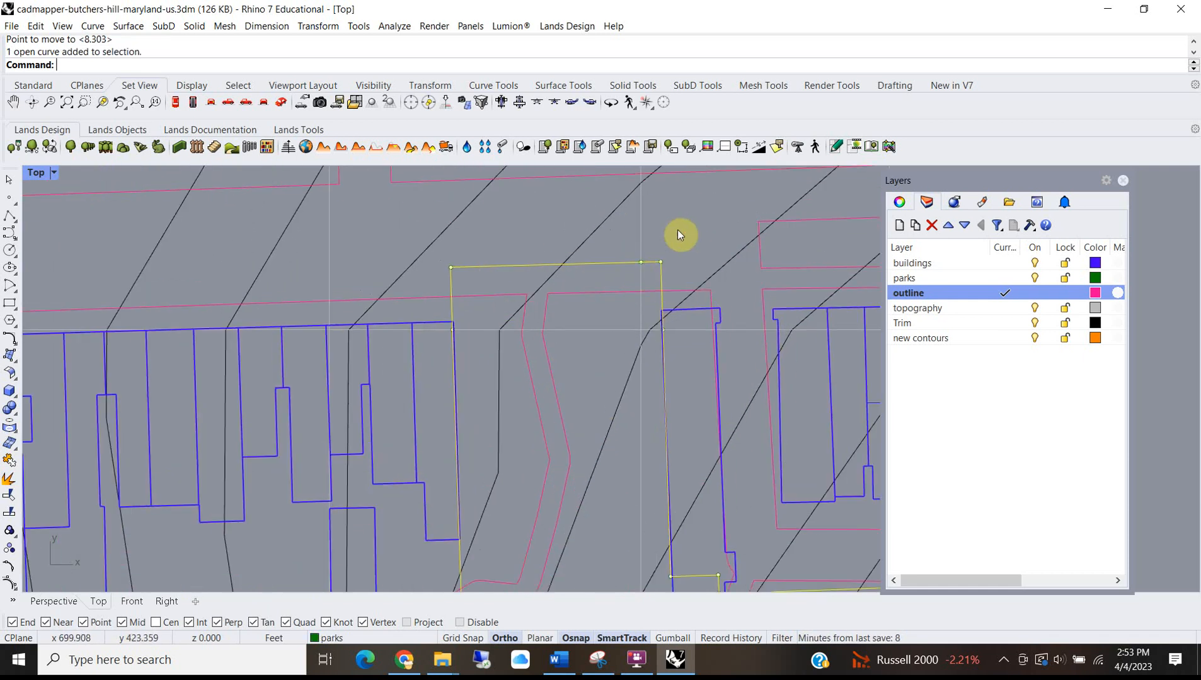
key("Return")
left_click(692, 206)
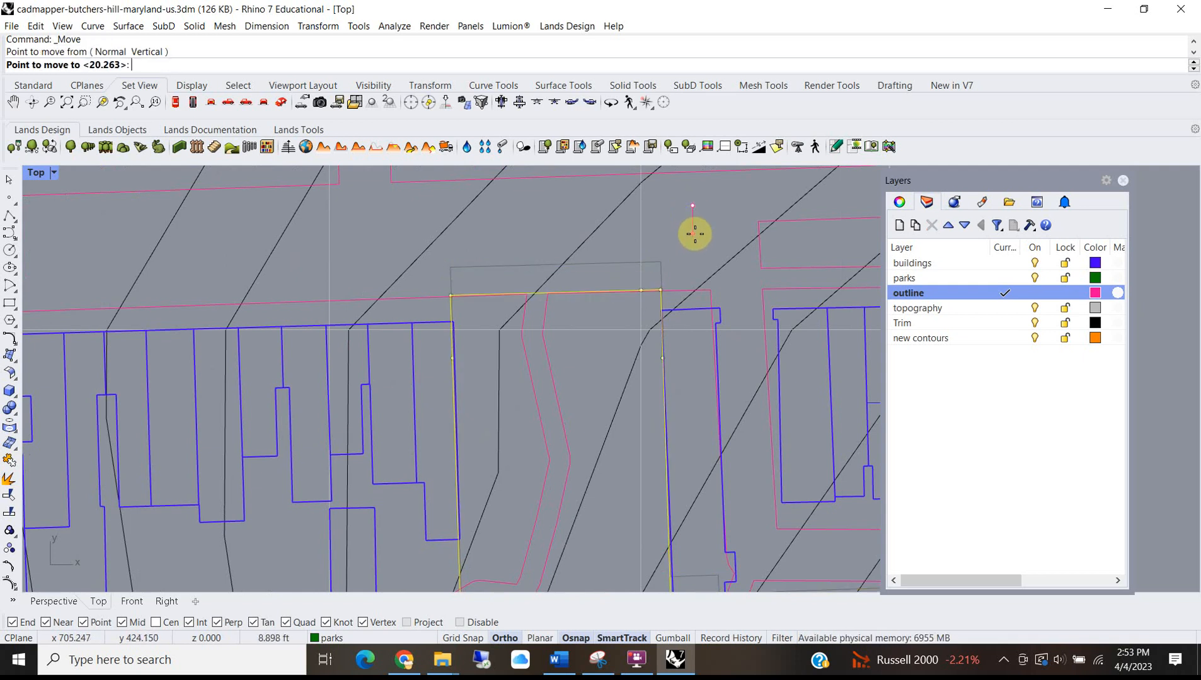
left_click(693, 234)
Nudge the park curve slightly lower again, then deselect it and activate the Top view.
scroll(692, 236, "down", 3)
scroll(690, 236, "up", 3)
key("Return")
left_click(690, 235)
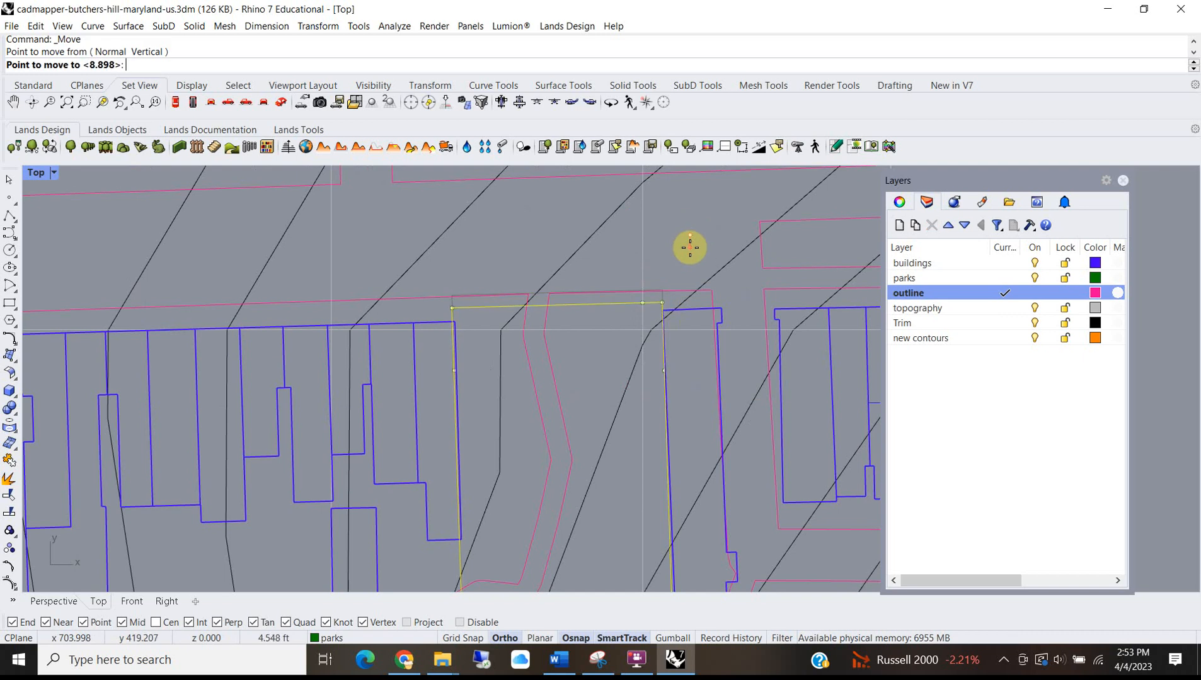
left_click(691, 257)
scroll(527, 331, "down", 4)
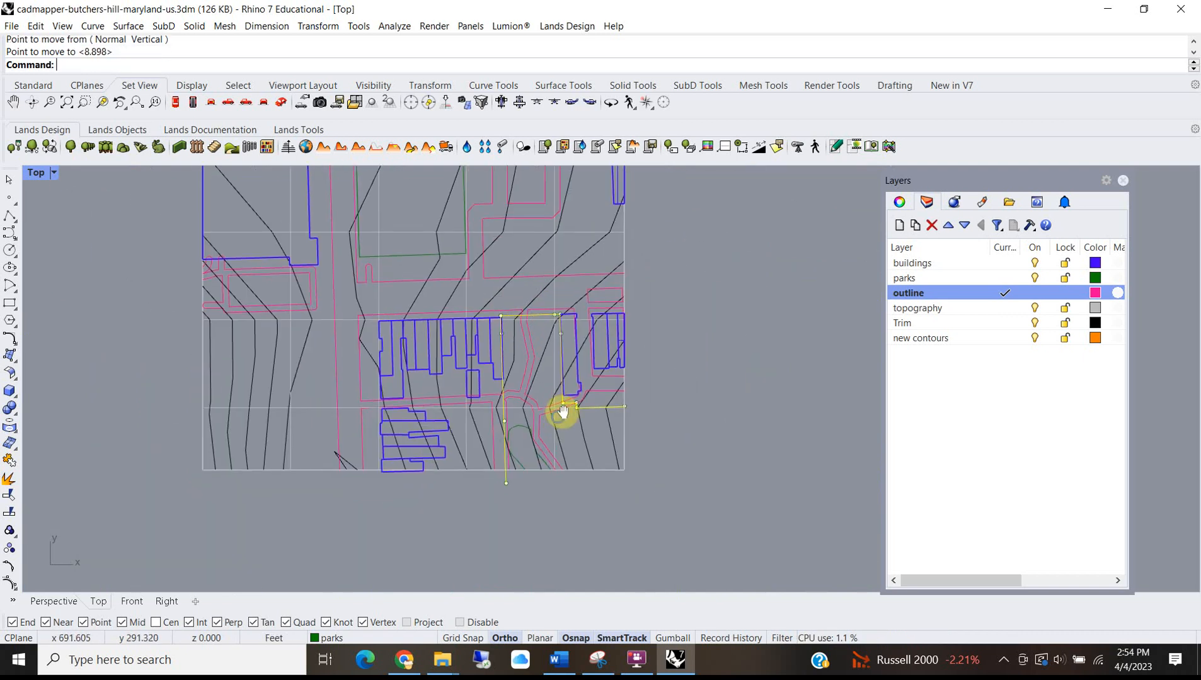
scroll(494, 374, "up", 3)
scroll(502, 424, "down", 3)
left_click(597, 451)
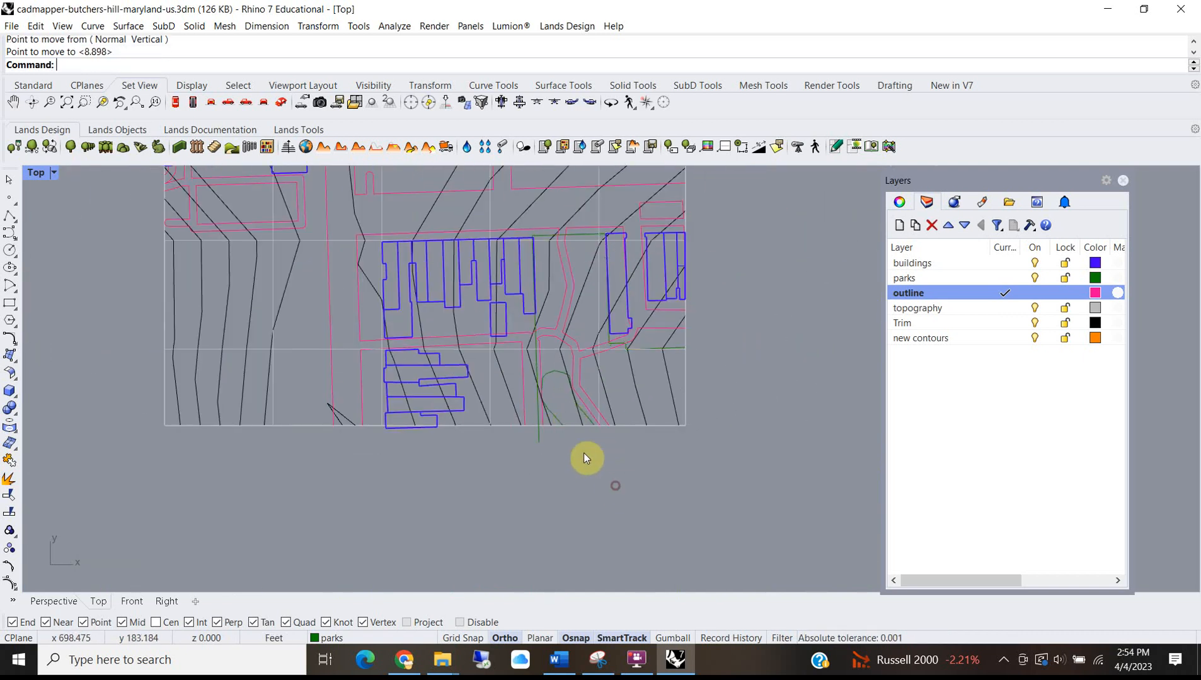
scroll(534, 436, "up", 3)
scroll(530, 434, "down", 5)
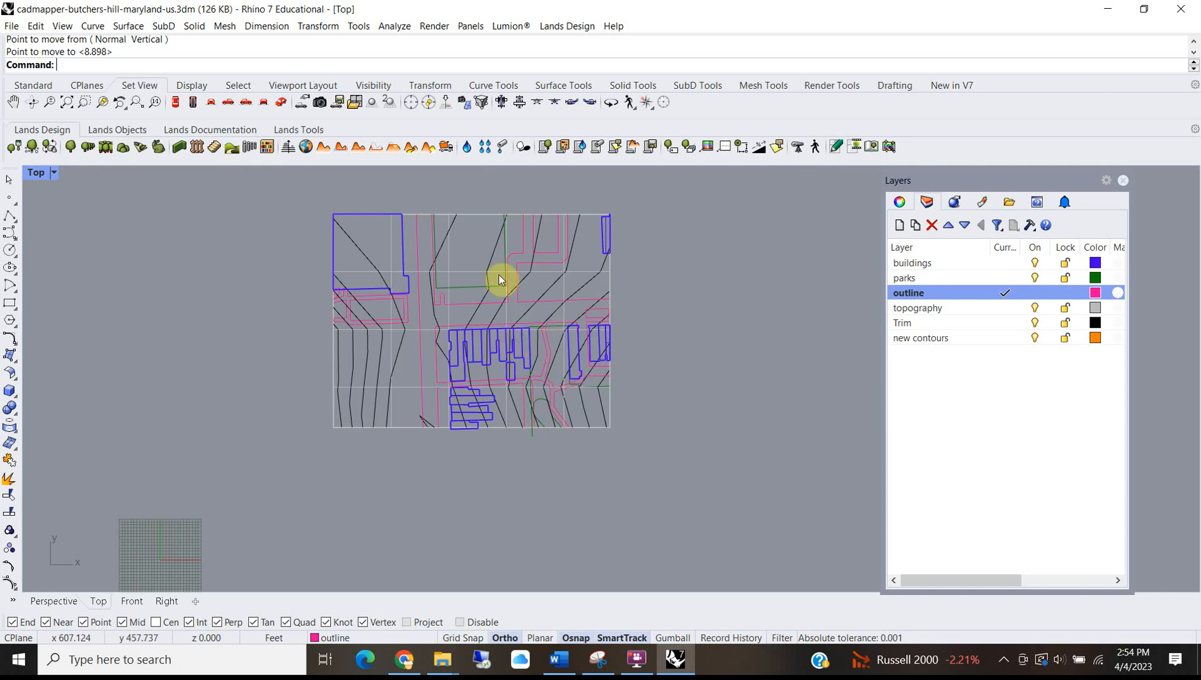
left_click(36, 172)
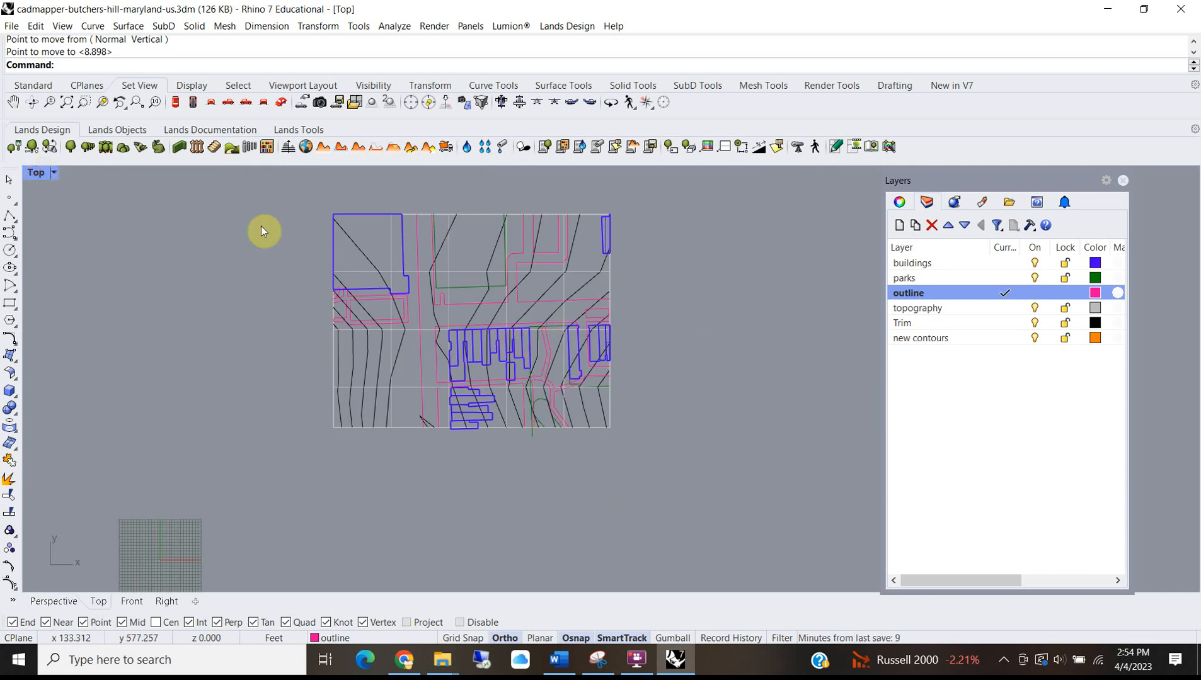
Restore the four-view layout, maximize Perspective, and orbit close around the extruded rowhouse blocks.
double_click(38, 174)
scroll(673, 257, "down", 10)
right_click_drag(668, 278, 747, 206)
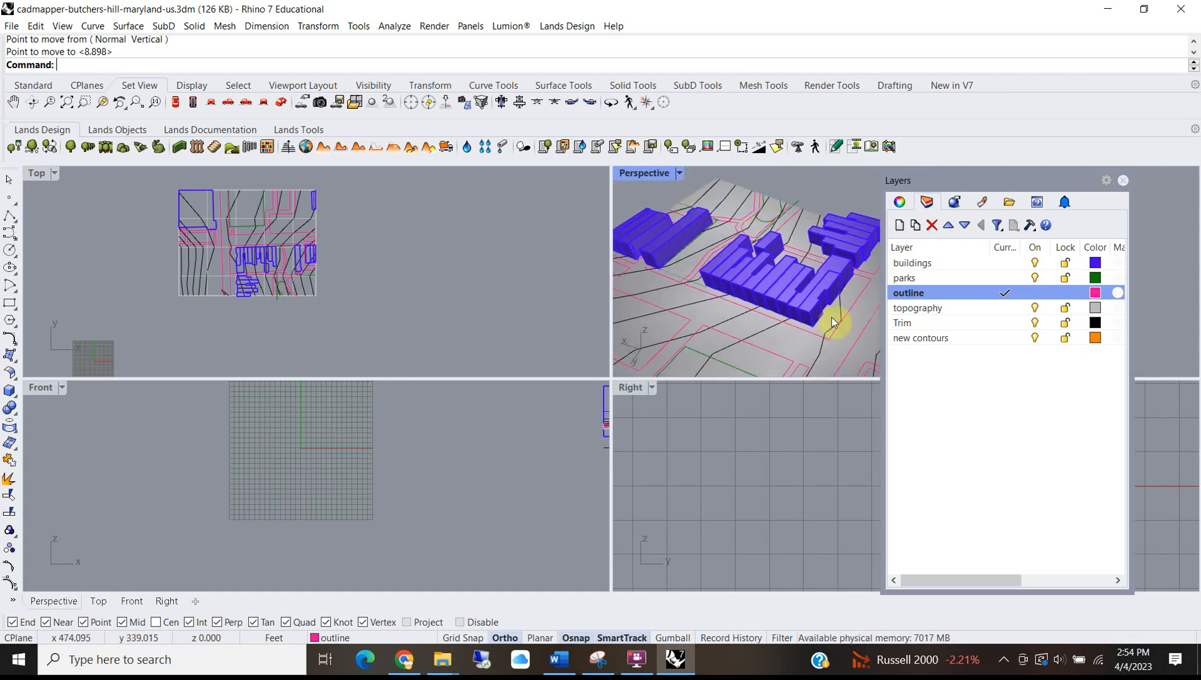
left_click(811, 317)
scroll(811, 317, "up", 5)
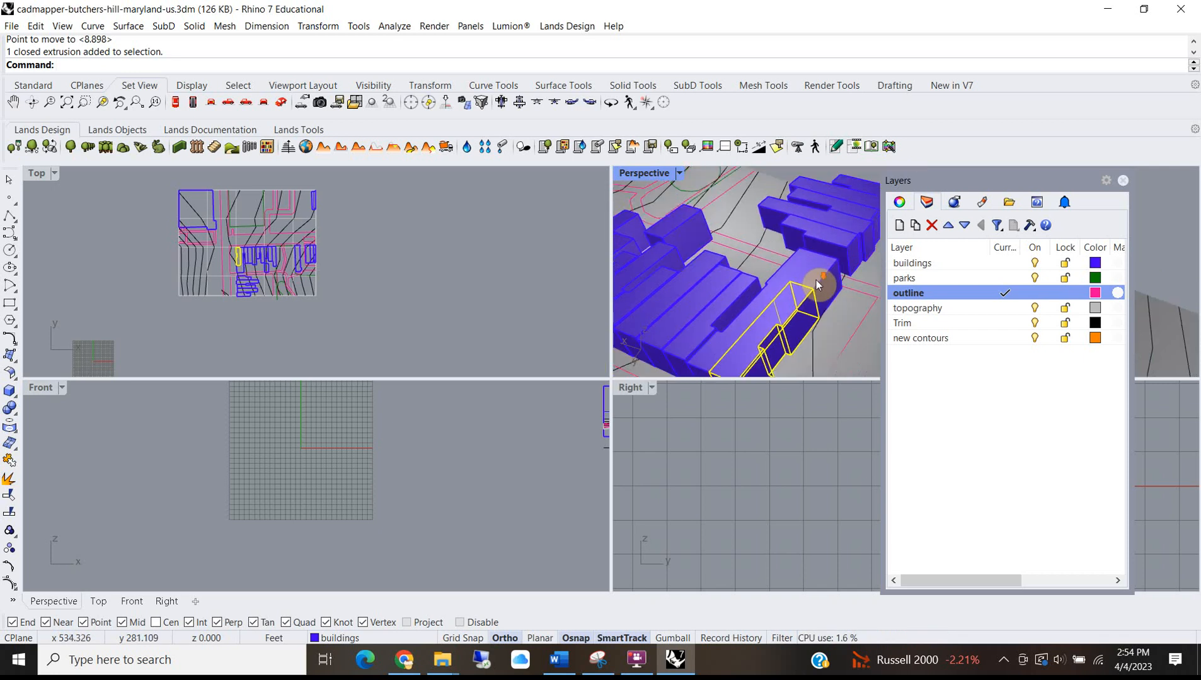
double_click(645, 174)
right_click_drag(467, 345, 525, 431)
left_click(564, 359)
right_click_drag(618, 381, 514, 431)
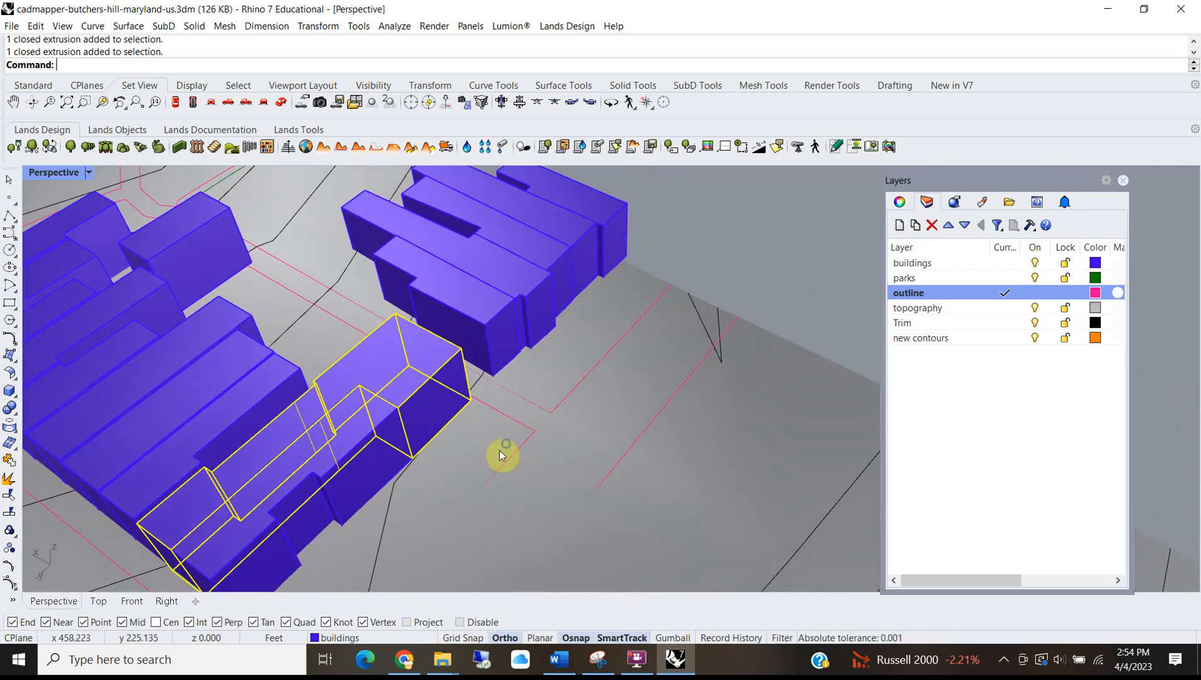
scroll(564, 383, "up", 3)
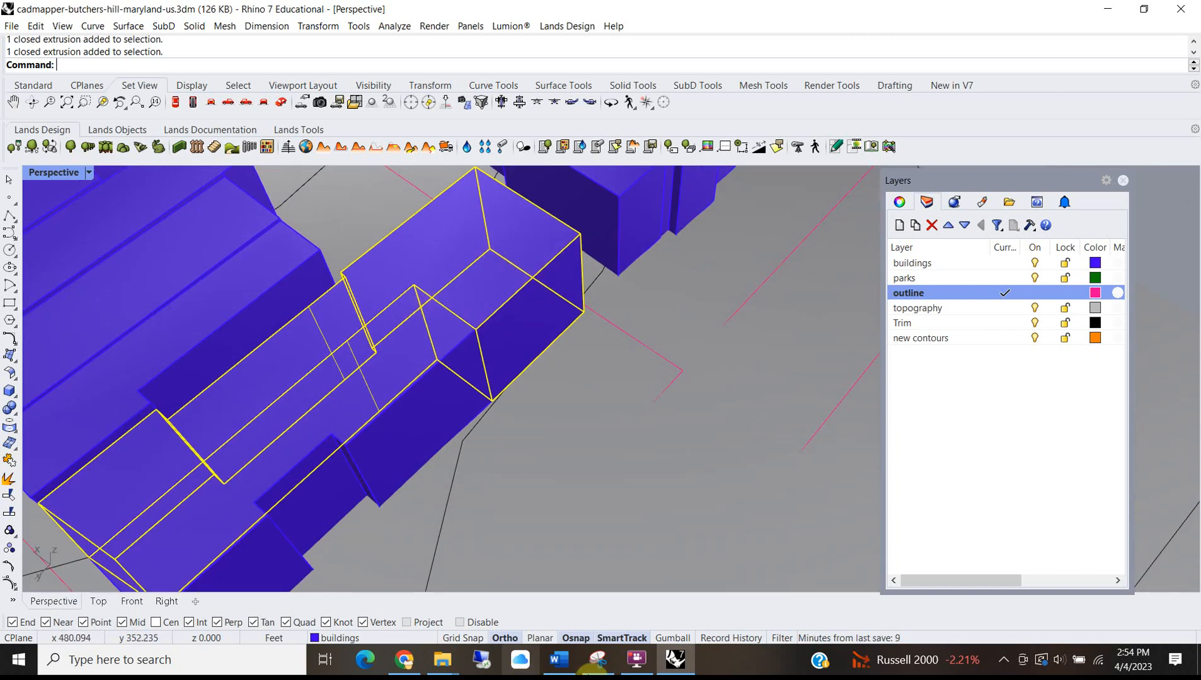
left_click(404, 659)
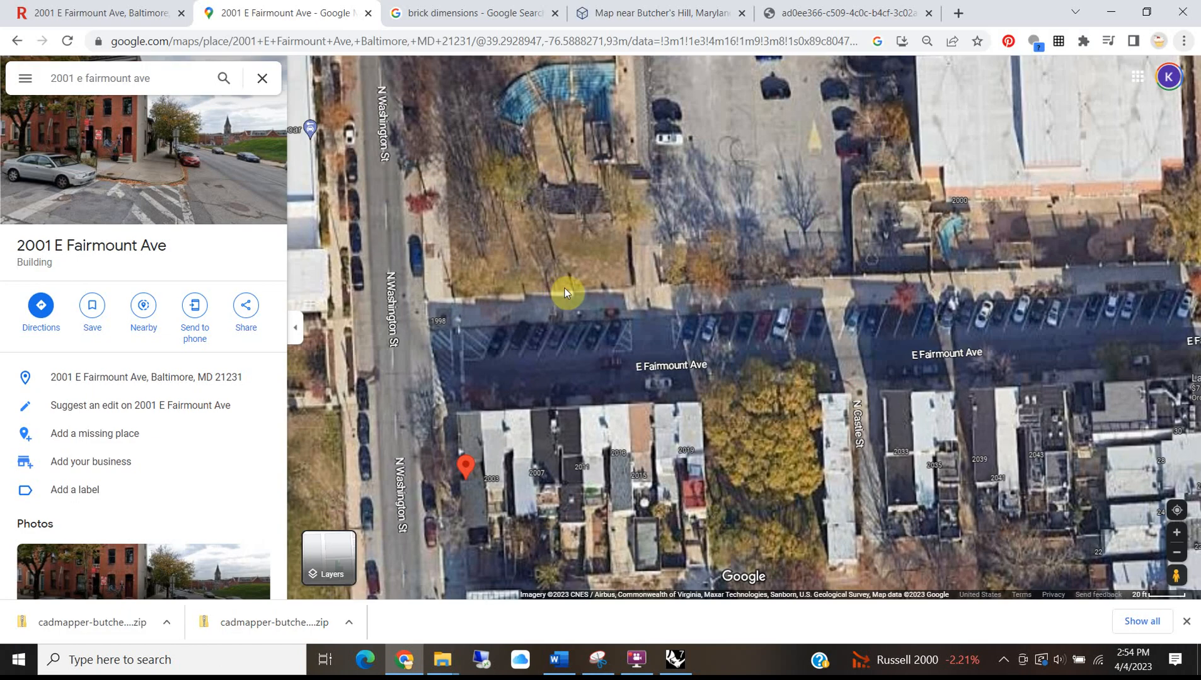
left_click_drag(468, 478, 526, 309)
scroll(533, 419, "up", 3)
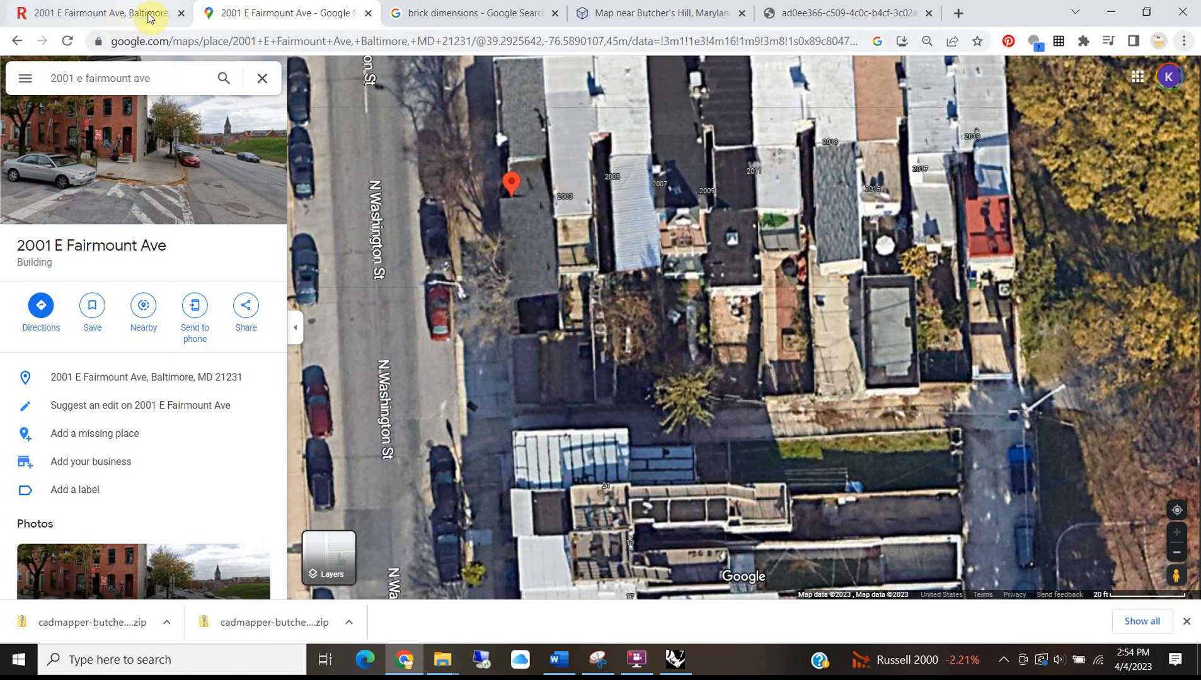
left_click(90, 6)
scroll(514, 370, "down", 1)
scroll(513, 371, "up", 1)
left_click(480, 13)
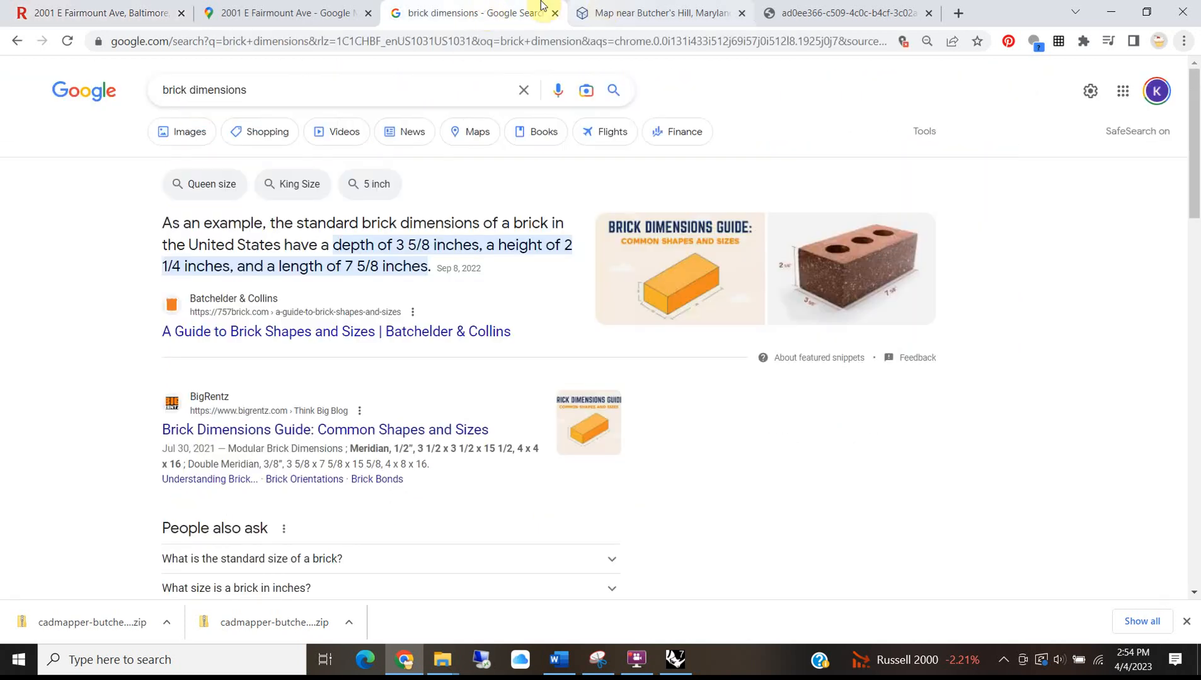
left_click(1110, 12)
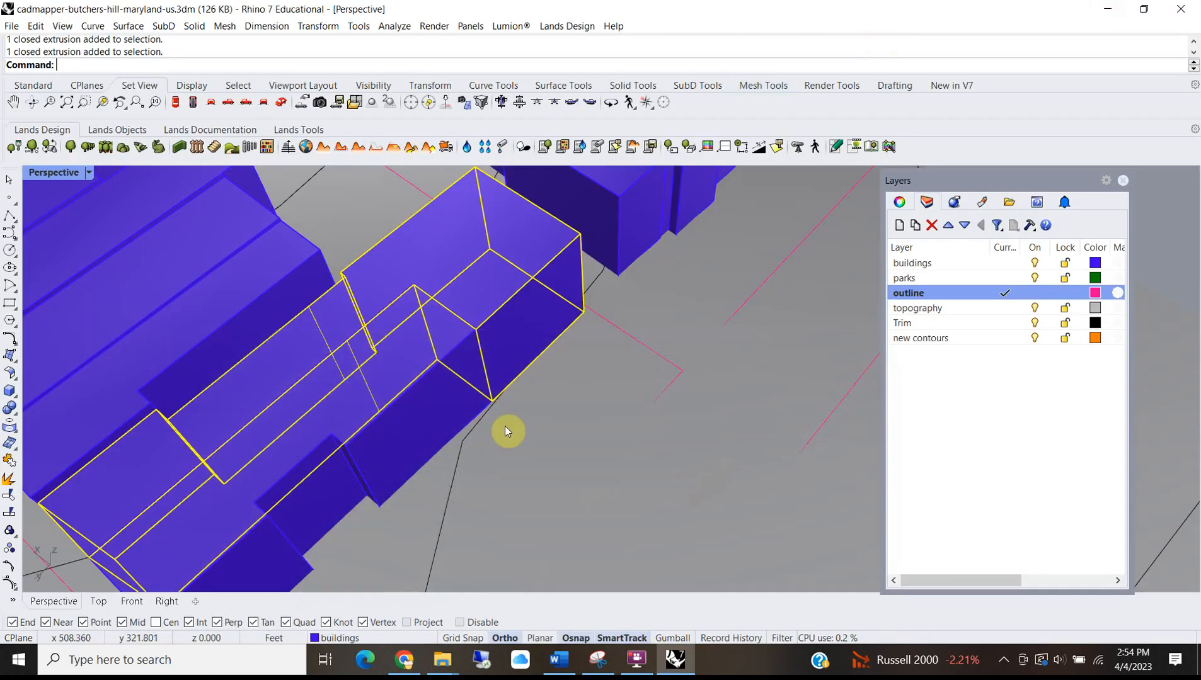
Save the model into the Revit Quick access folder under the name SiteModel.3dm.
scroll(473, 401, "down", 8)
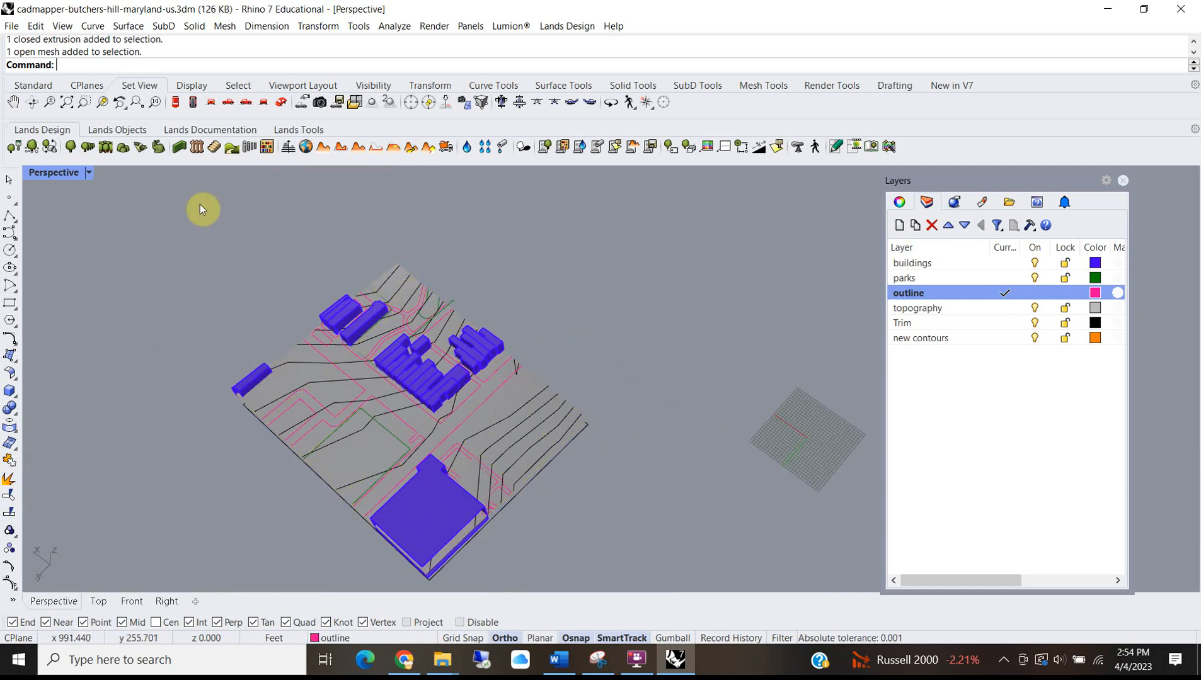
left_click(10, 26)
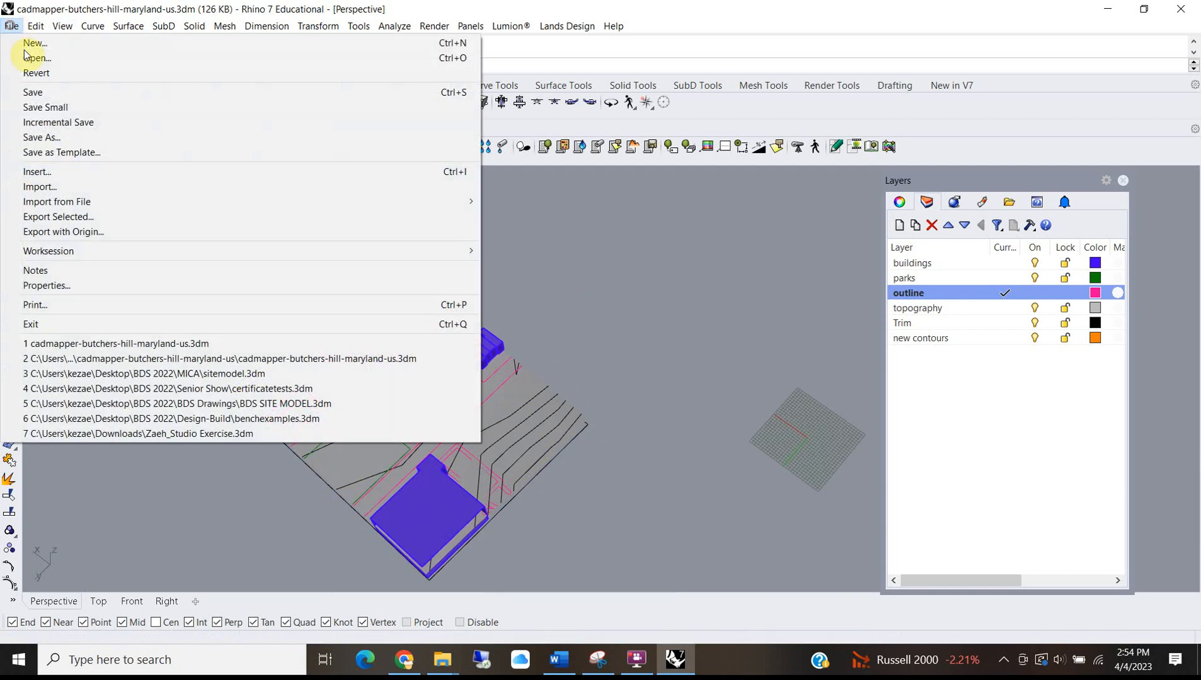
left_click(52, 95)
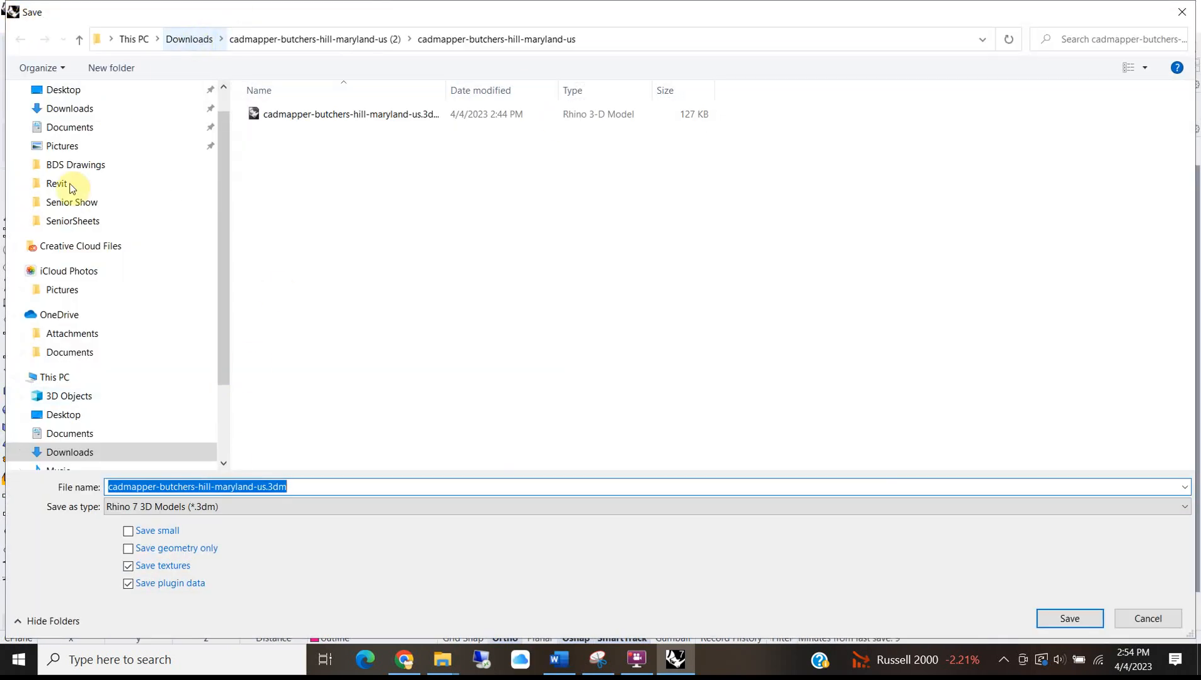
left_click(96, 182)
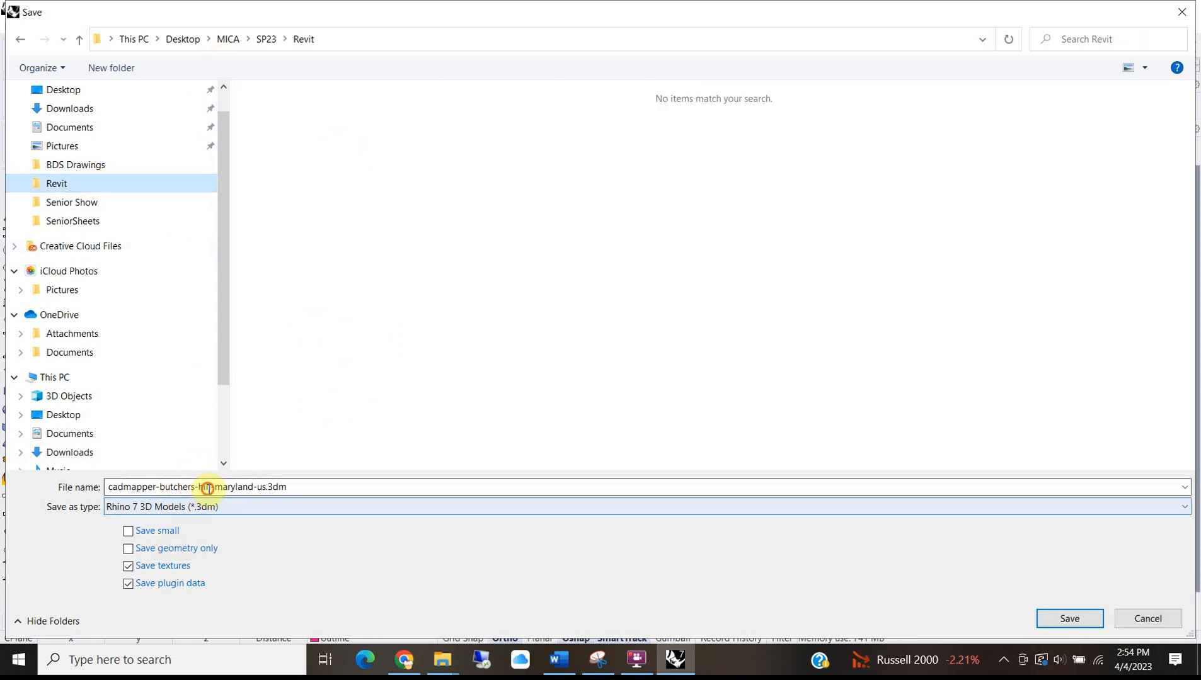
double_click(267, 487)
left_click_drag(262, 487, 49, 487)
key("BackSpace")
type("SiteModel")
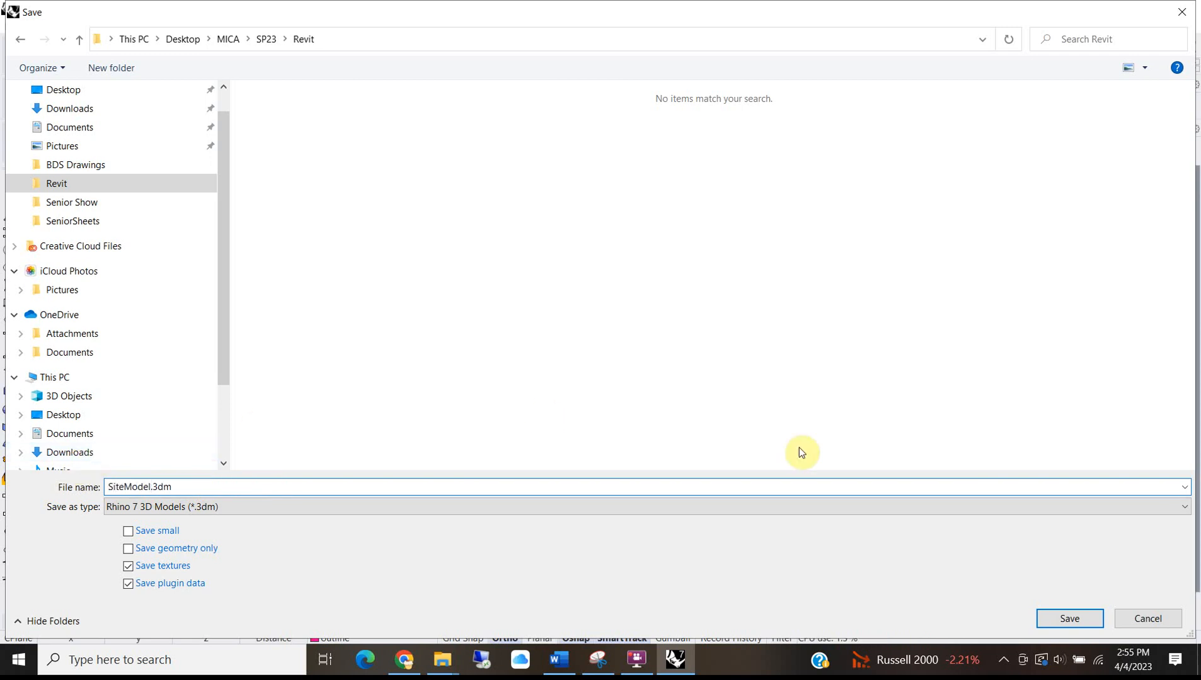
left_click(1076, 619)
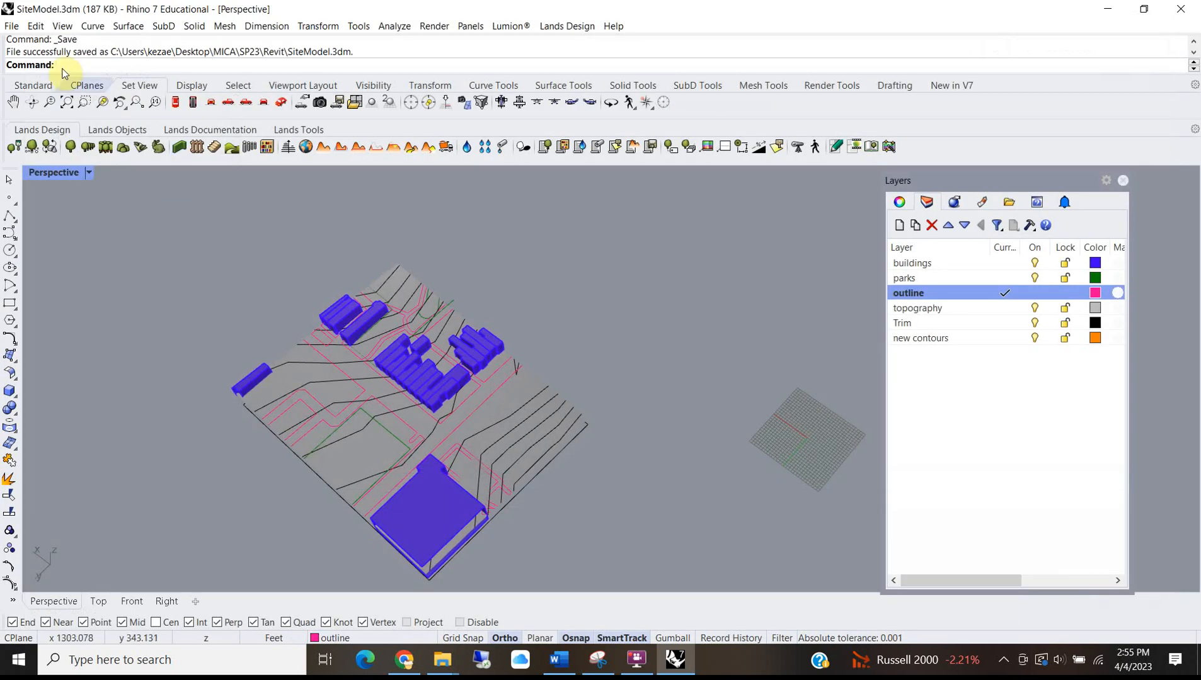
Window-select the entire site model.
left_click(11, 26)
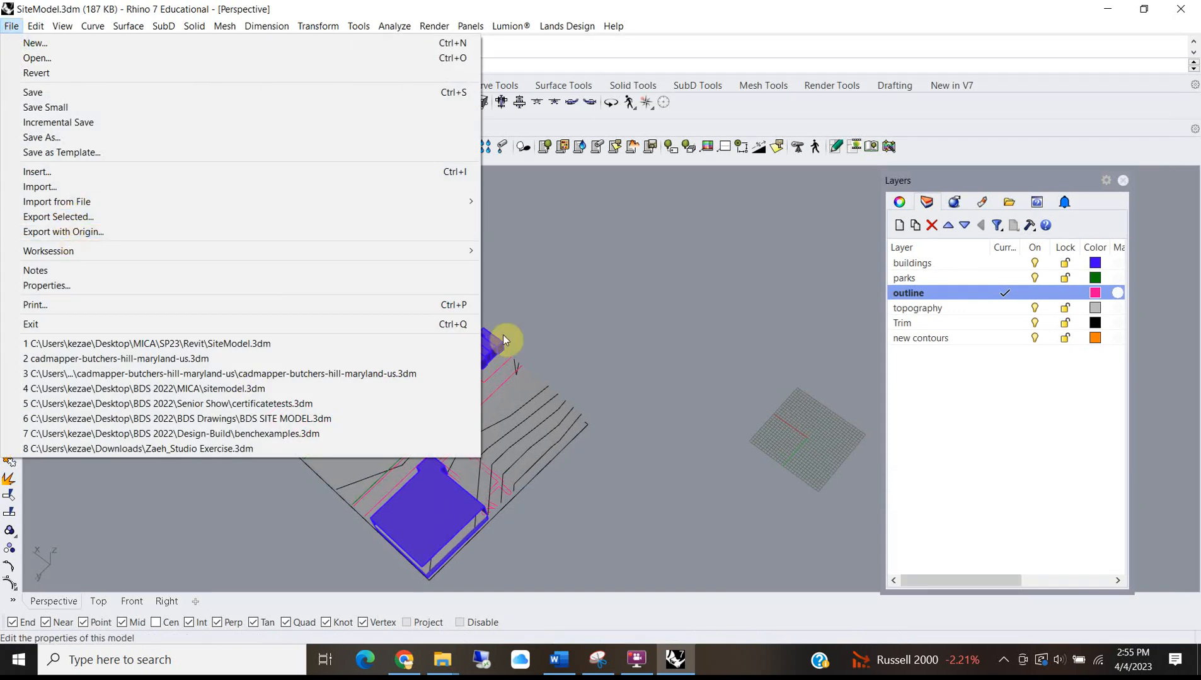
left_click(596, 311)
scroll(397, 305, "down", 6)
left_click_drag(201, 237, 563, 506)
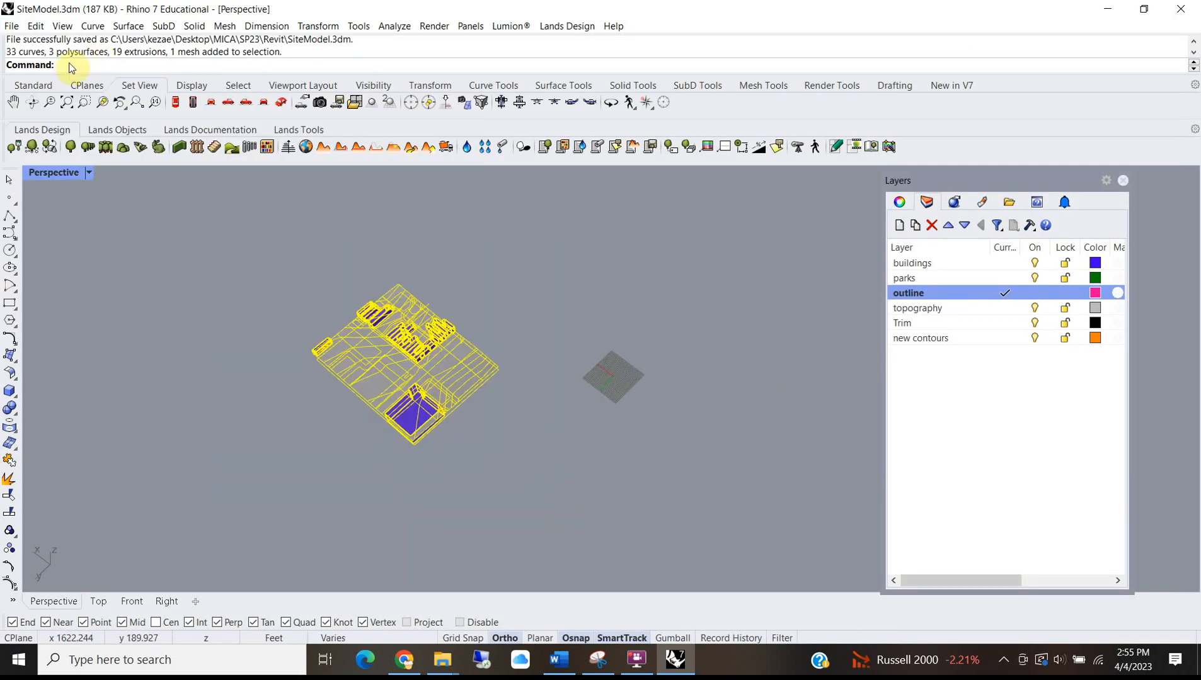
Export the selection as AutoCAD DWG 'Site Model for Revit' using the R12 Lines & Arcs scheme.
left_click(11, 26)
left_click(48, 219)
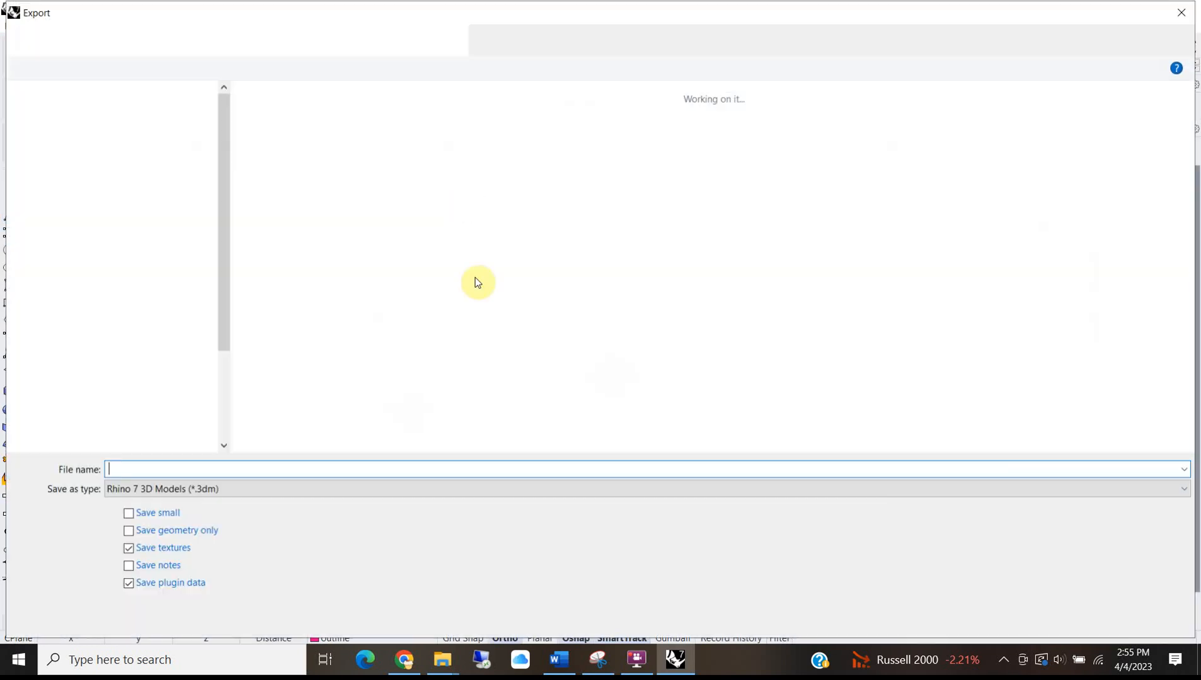
left_click(114, 492)
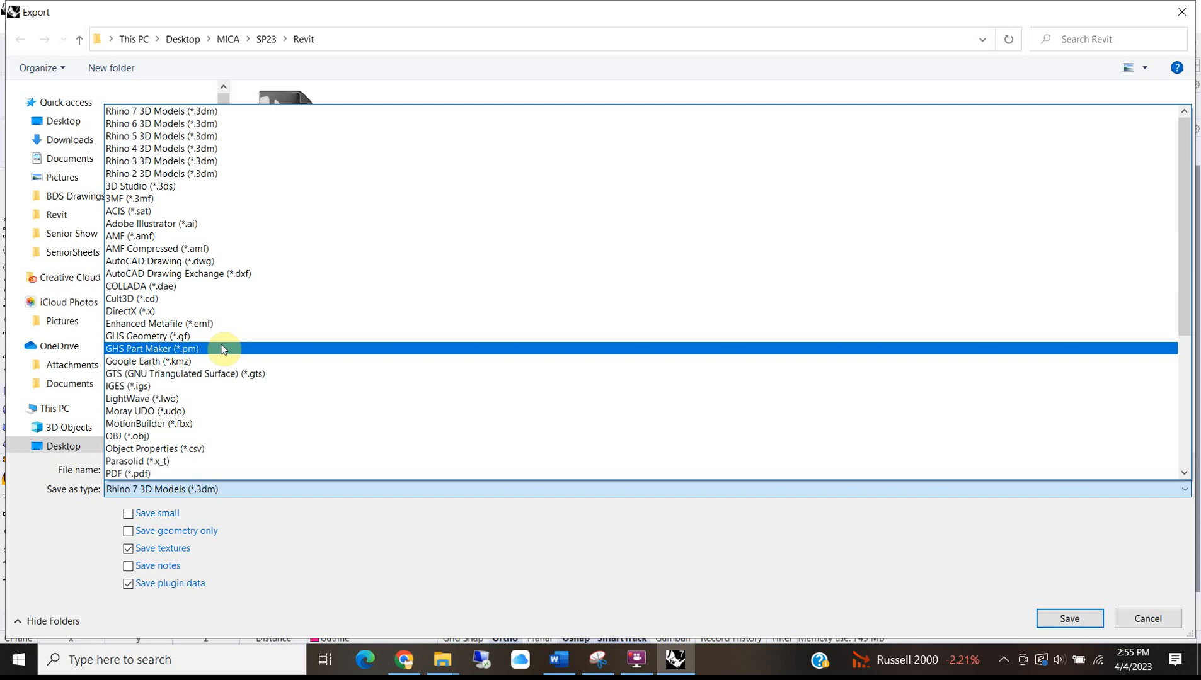
left_click(224, 262)
left_click(124, 466)
type("Site Model for Revit")
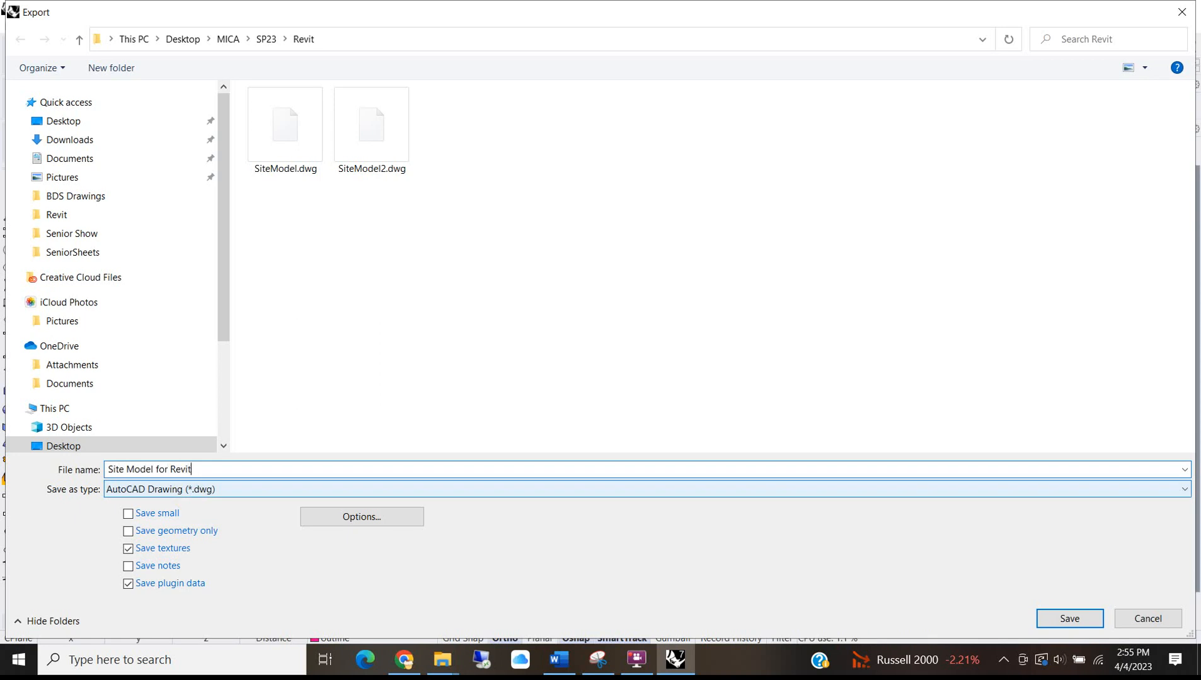
left_click(1049, 616)
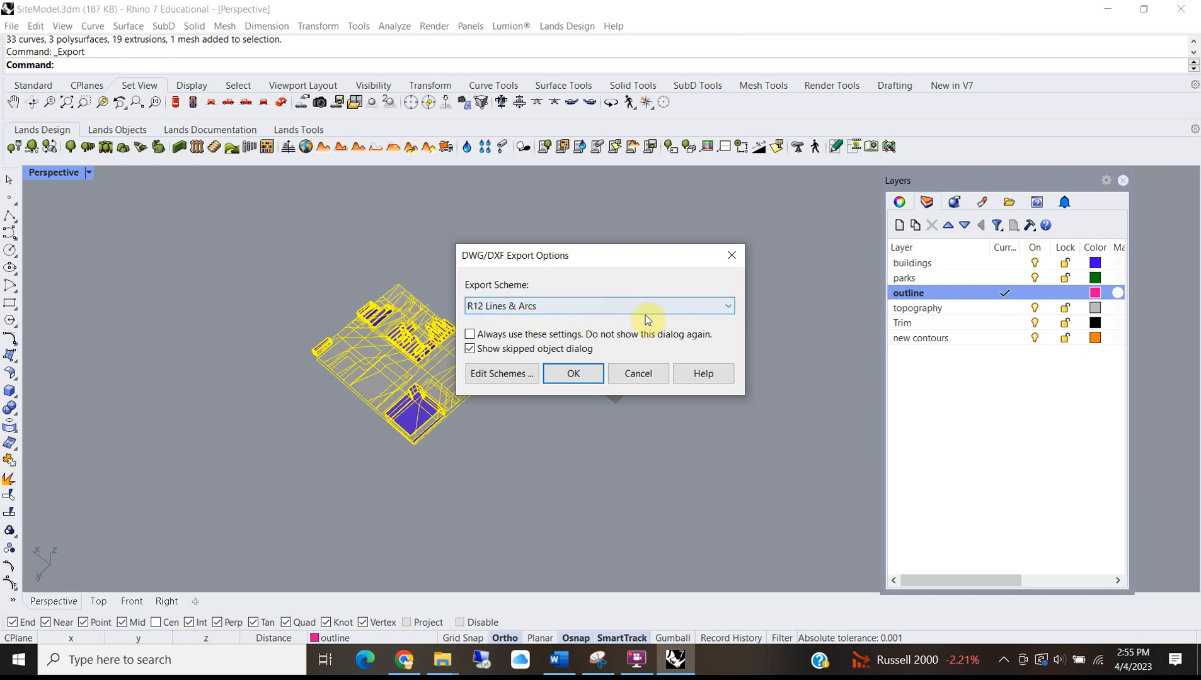
left_click(562, 376)
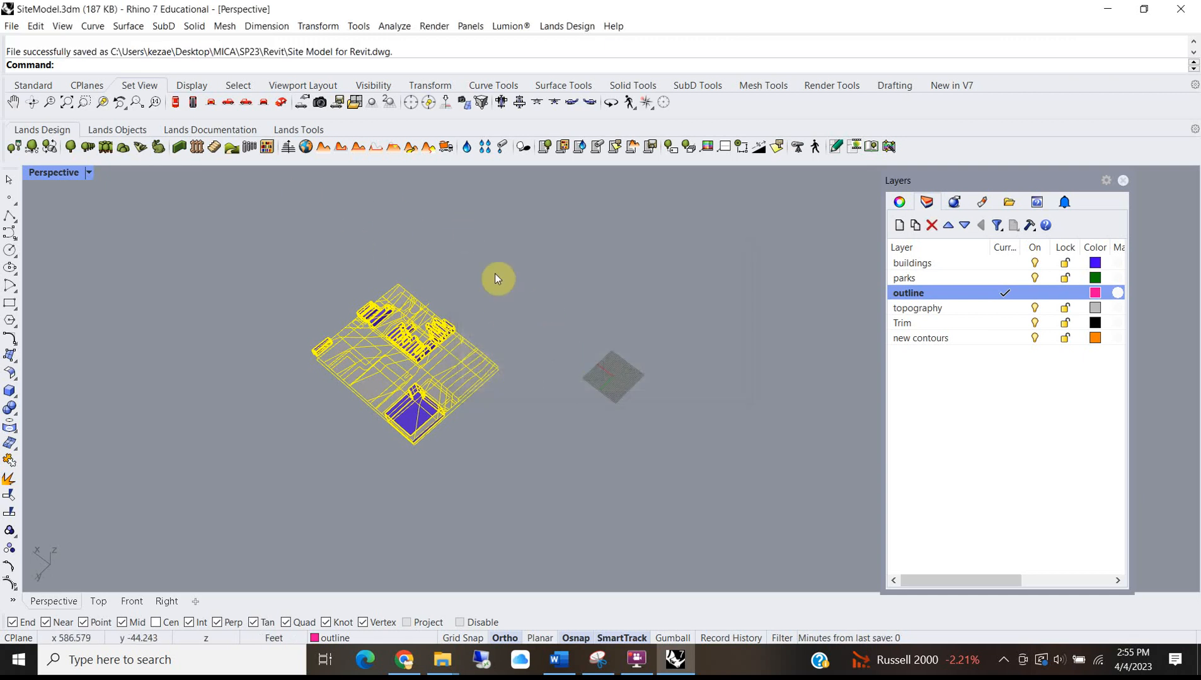
Minimize Rhino and launch Revit 2021 via the taskbar search for 'revit'.
left_click(1100, 10)
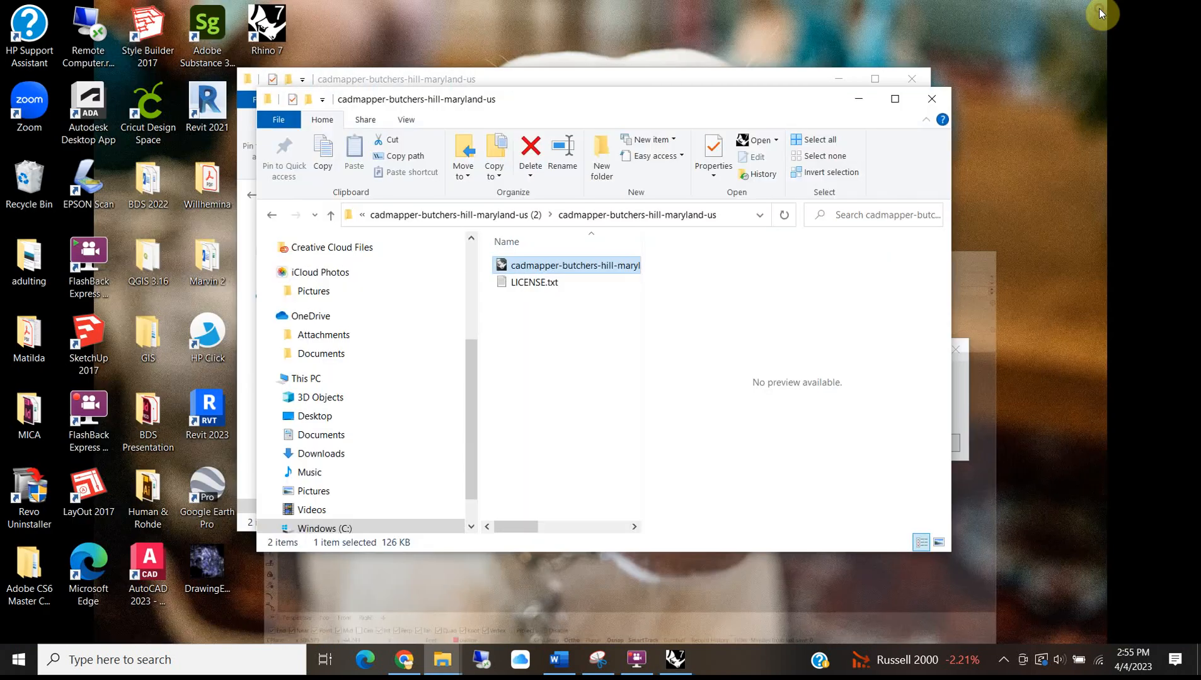
left_click(165, 659)
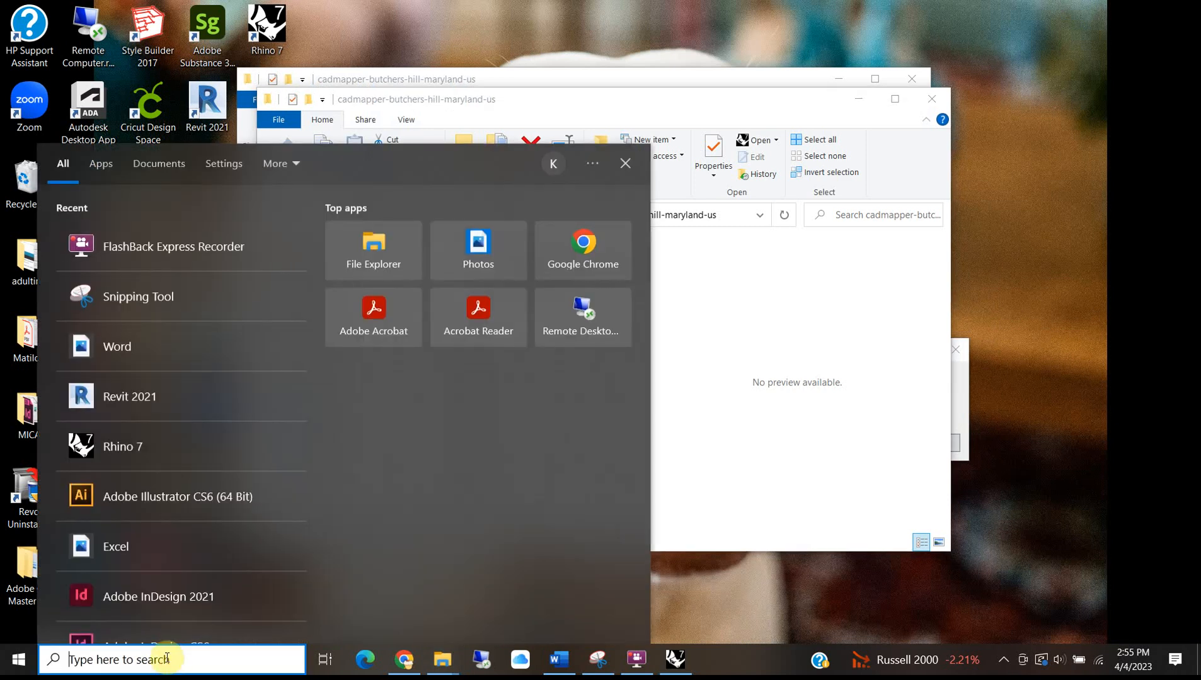
type("revit")
left_click(133, 228)
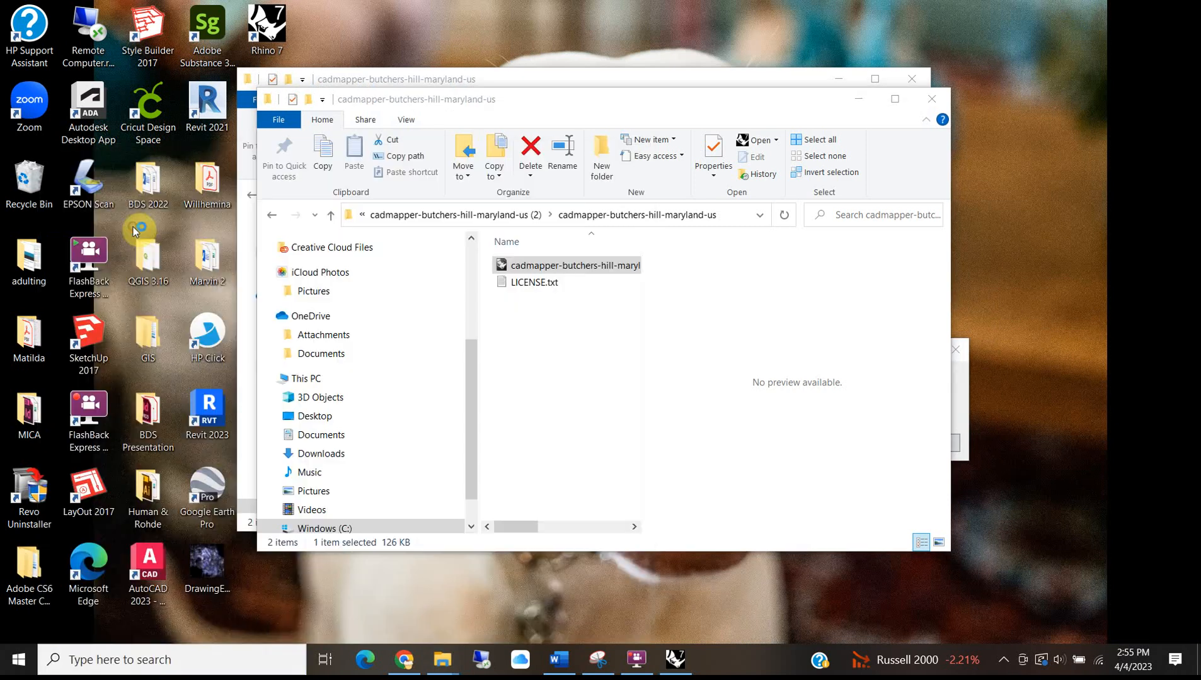
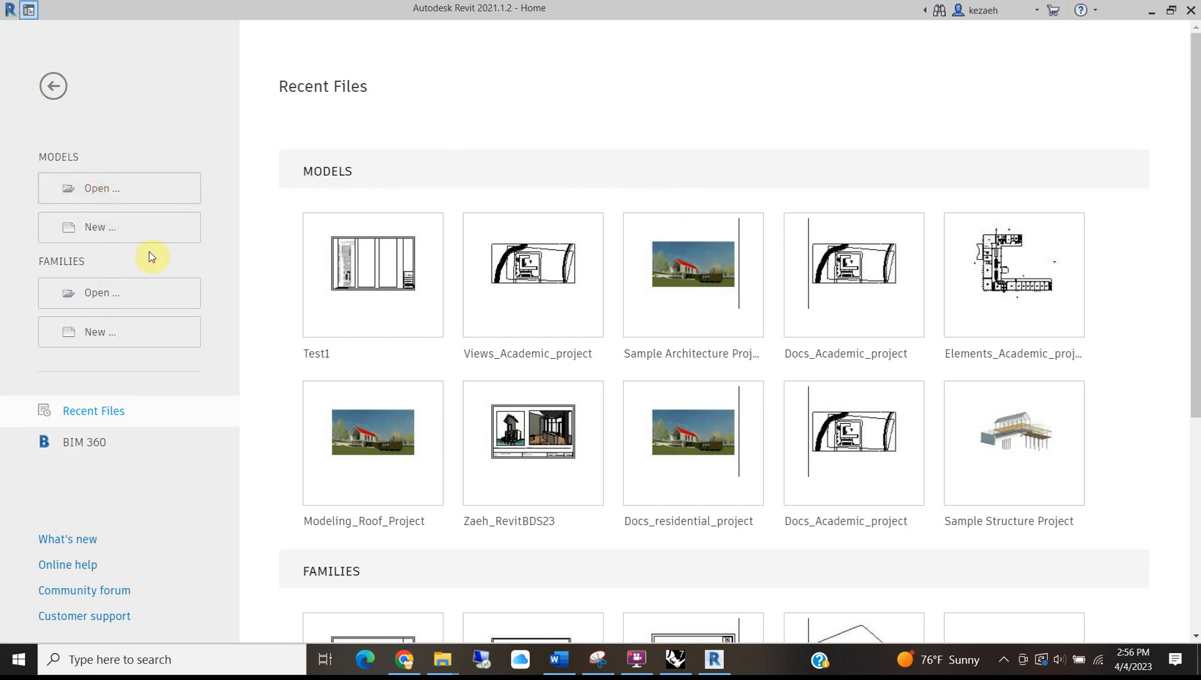
Create new project Project1 from the Imperial-Architectural template, opening its Level 1 plan.
left_click(113, 226)
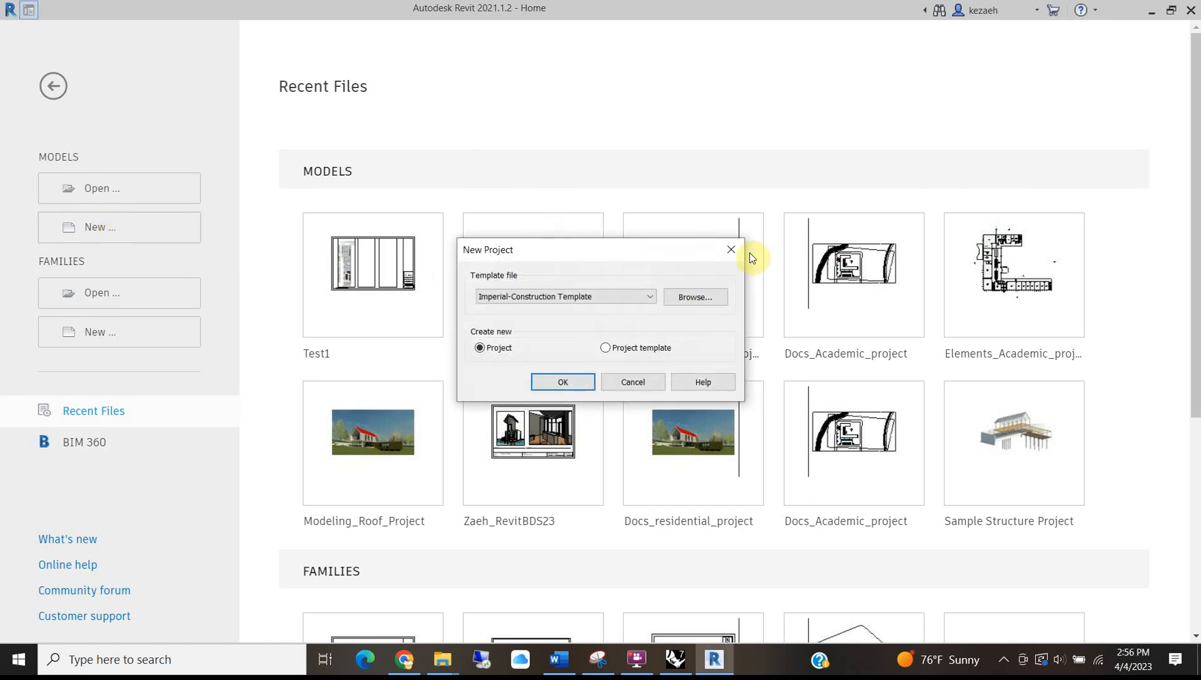
left_click(562, 300)
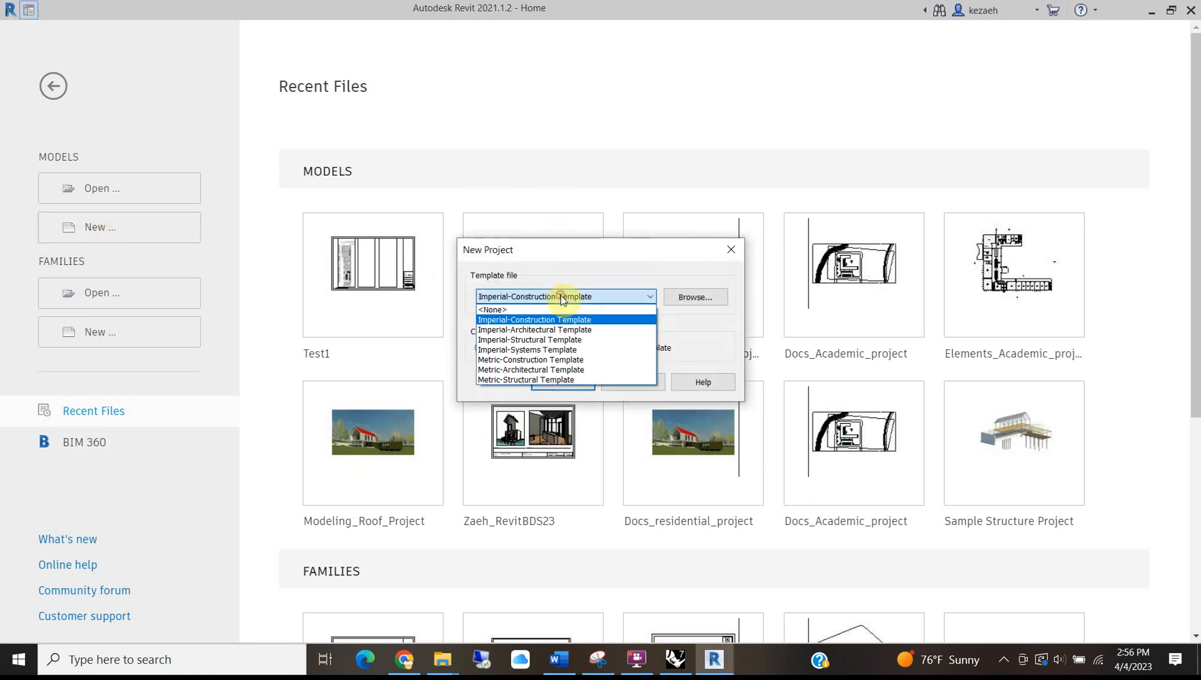
left_click(523, 327)
left_click(563, 383)
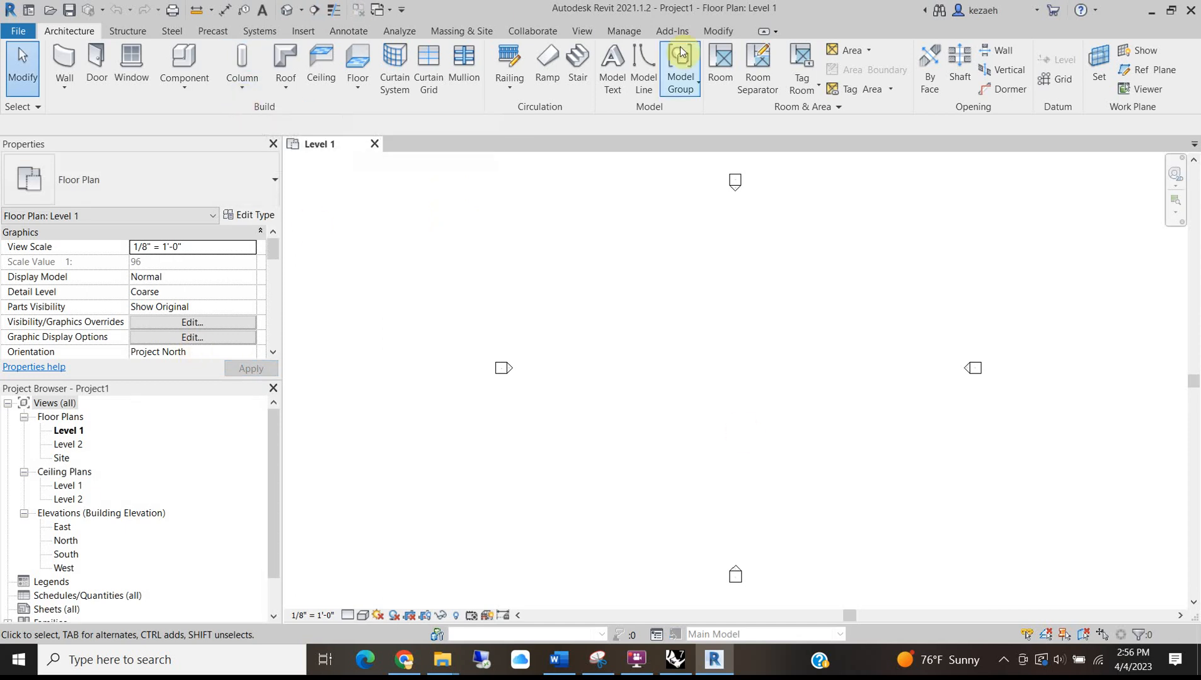
In Import CAD, browse to MICA > SP23 > Revit and pick Site Model for Revit.dwg.
left_click(303, 32)
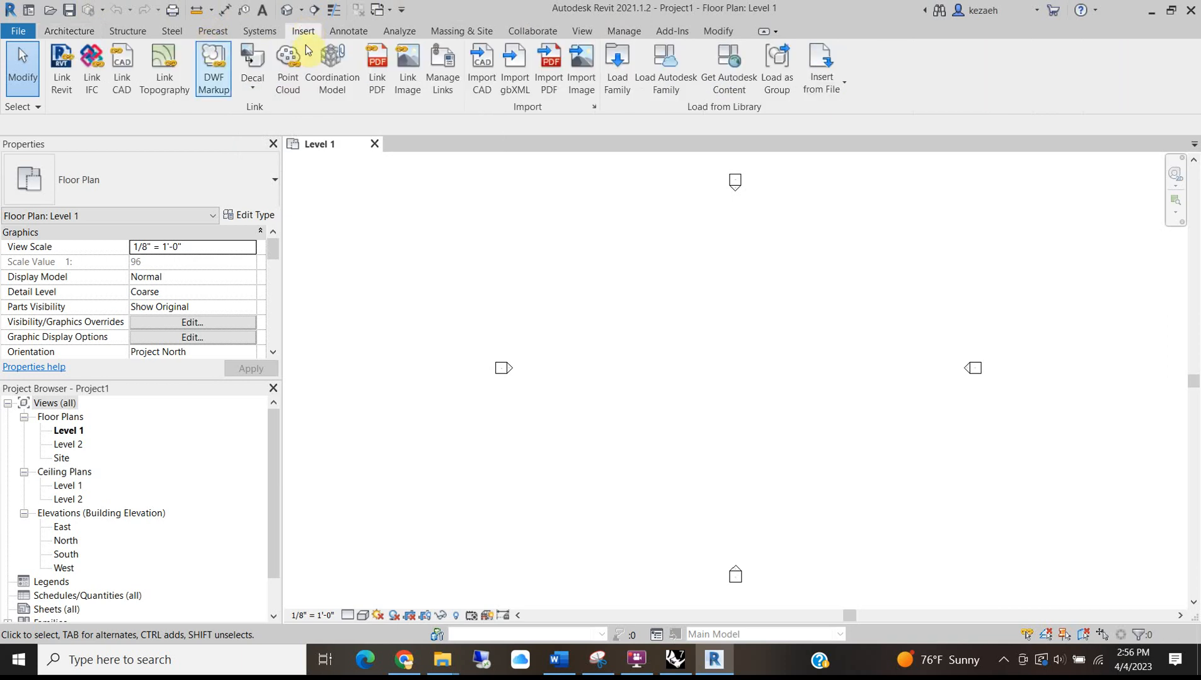
left_click(482, 60)
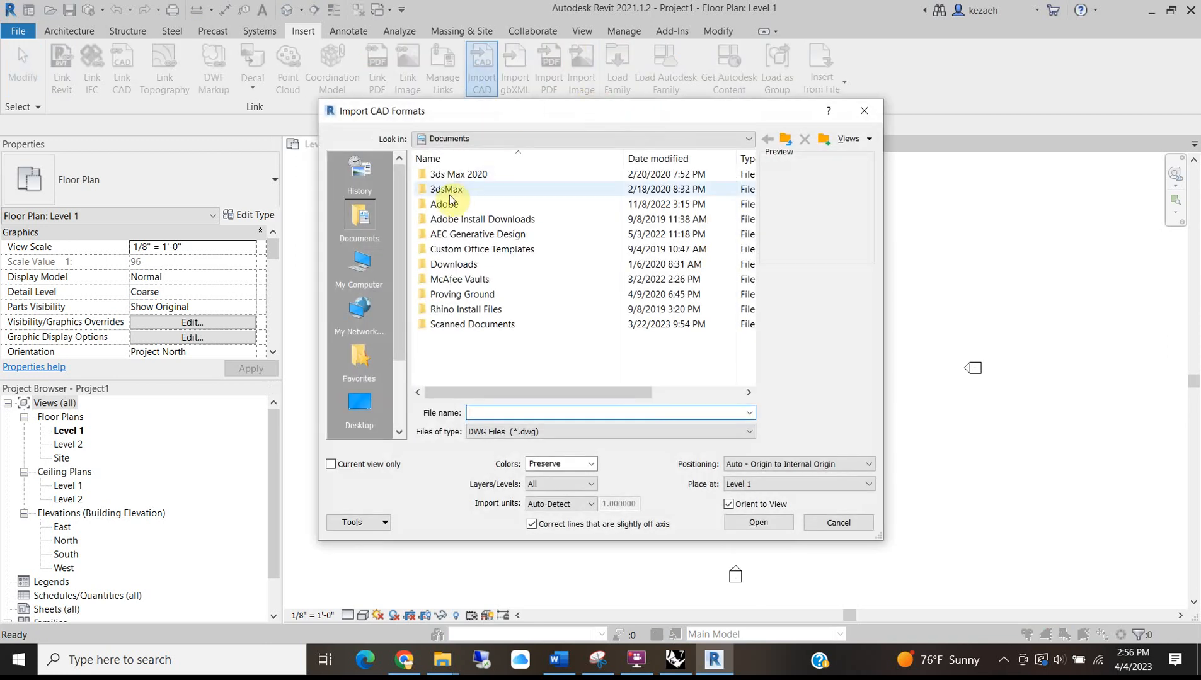
left_click(463, 138)
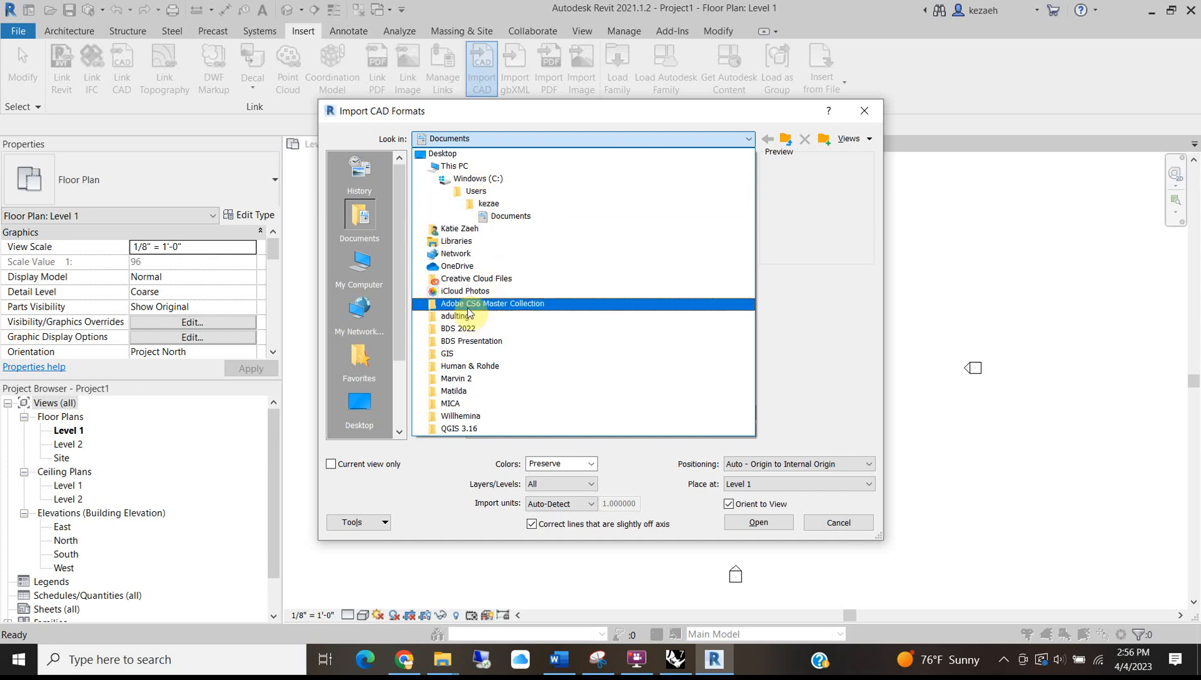
left_click(451, 404)
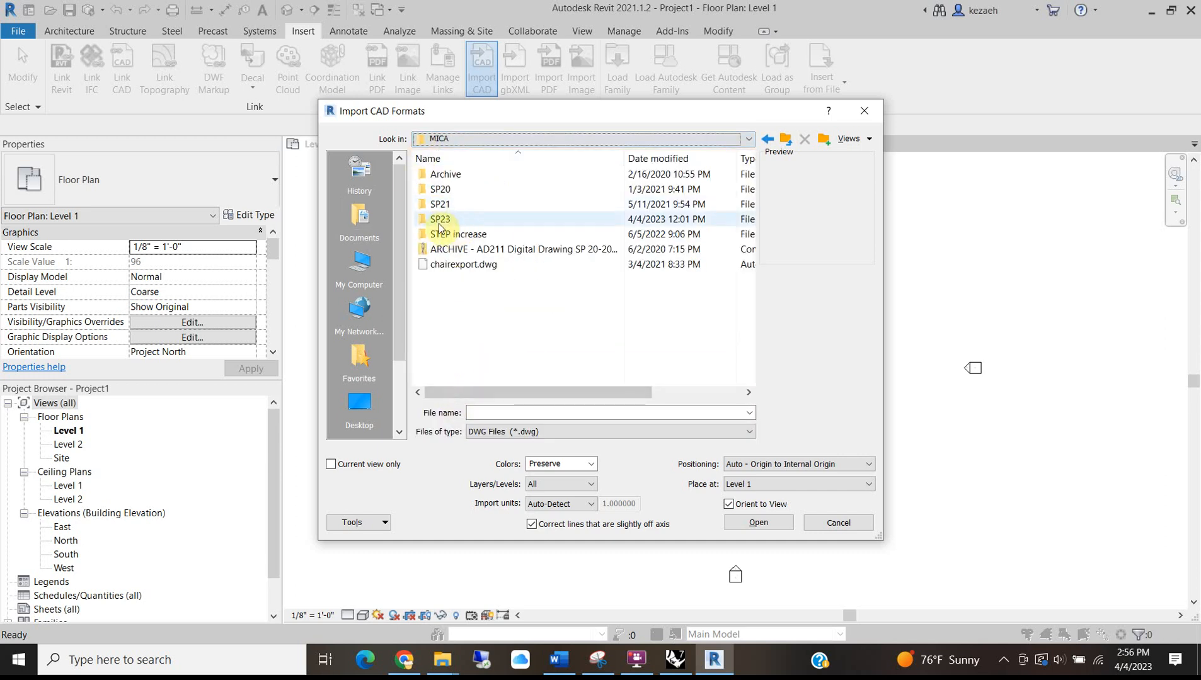
double_click(439, 222)
double_click(463, 188)
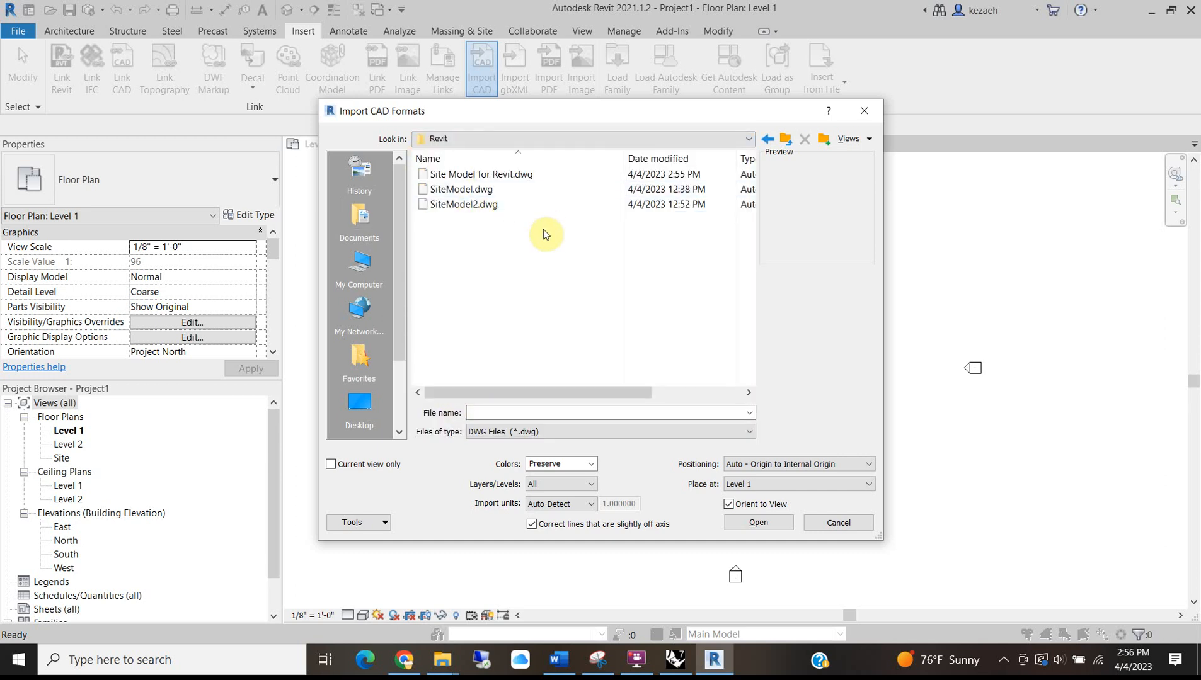
left_click(482, 175)
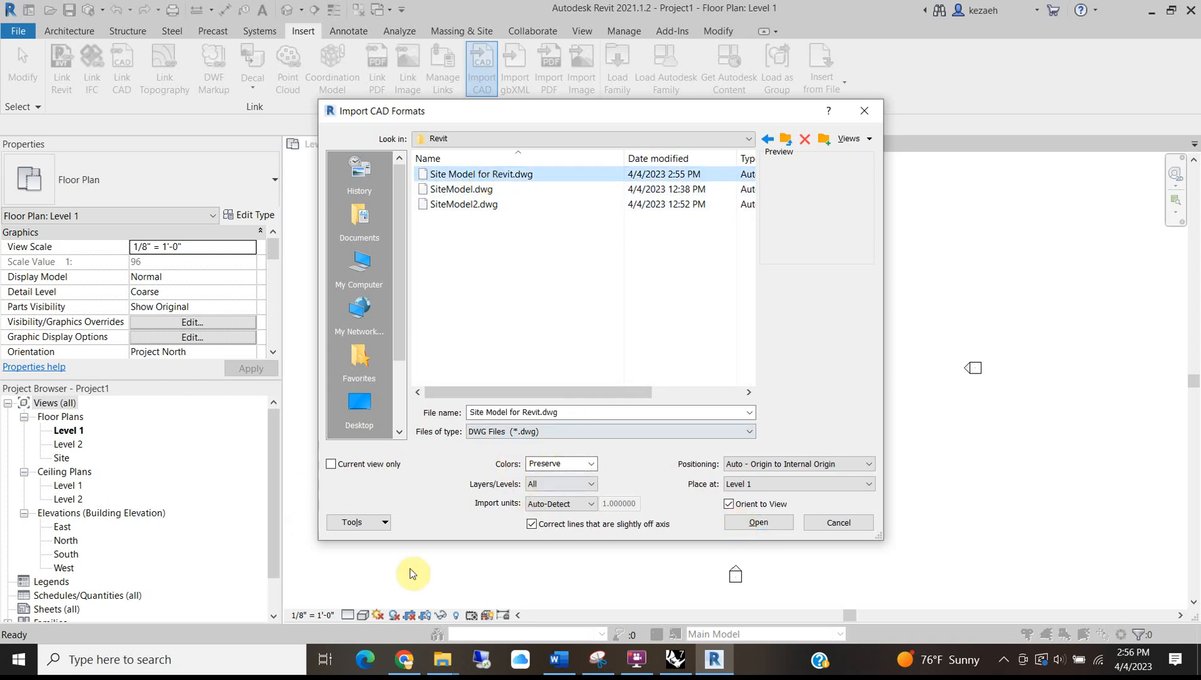
Set the import units to feet, then check Rhino's model units.
left_click(539, 507)
left_click(545, 531)
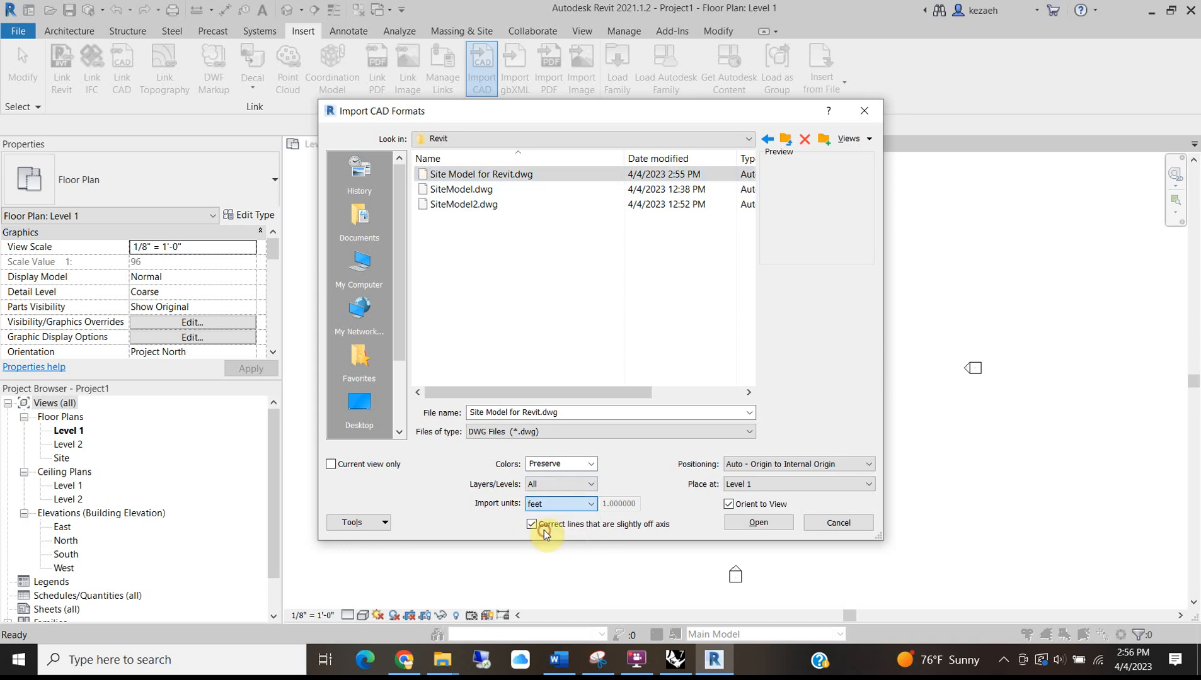
left_click(679, 655)
Confirm with the Units command that Rhino's model units are Feet, then return to Revit.
type("Unit")
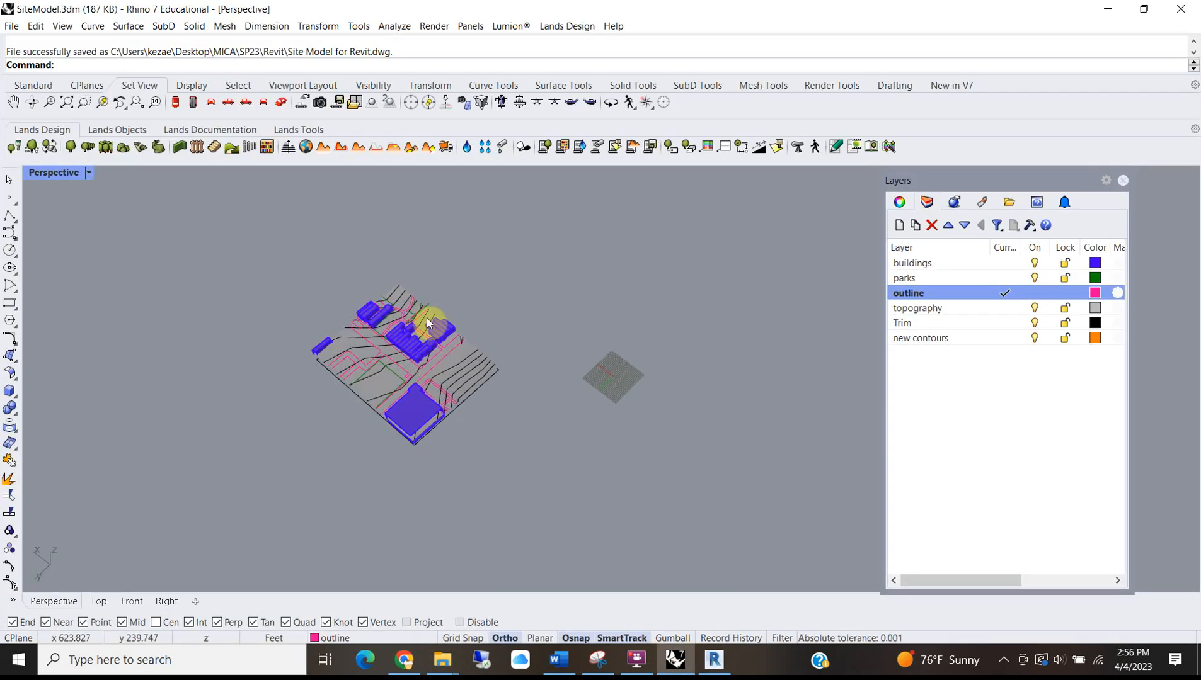
key("Return")
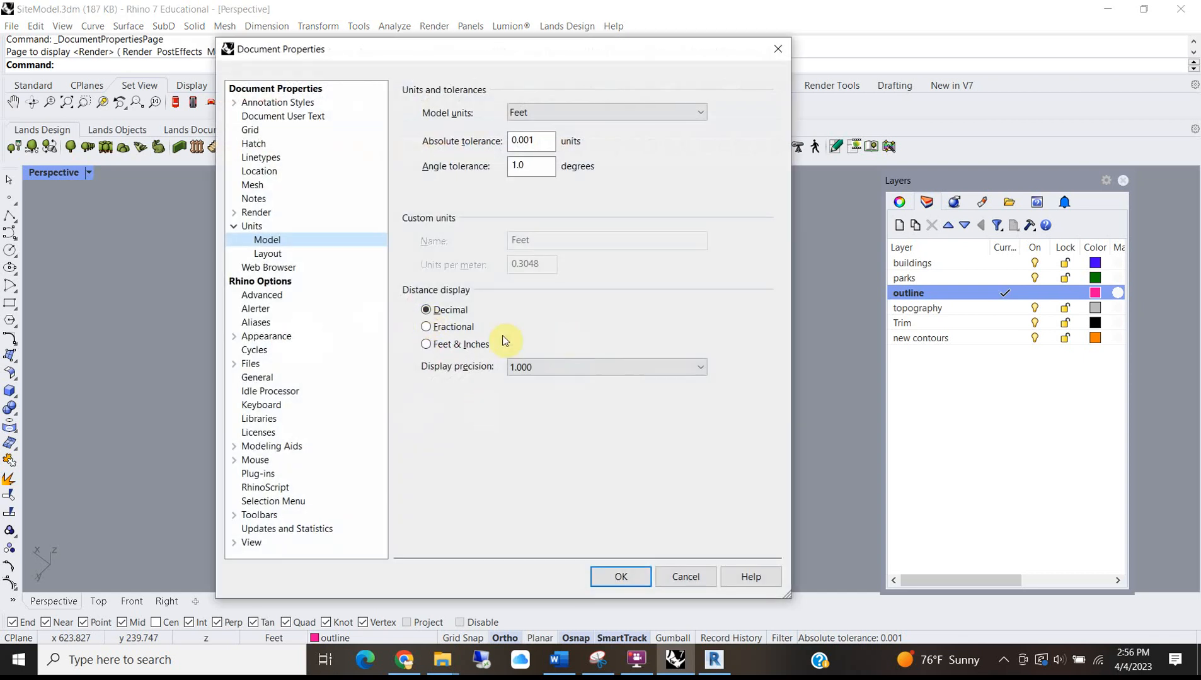
left_click(778, 49)
left_click(1107, 8)
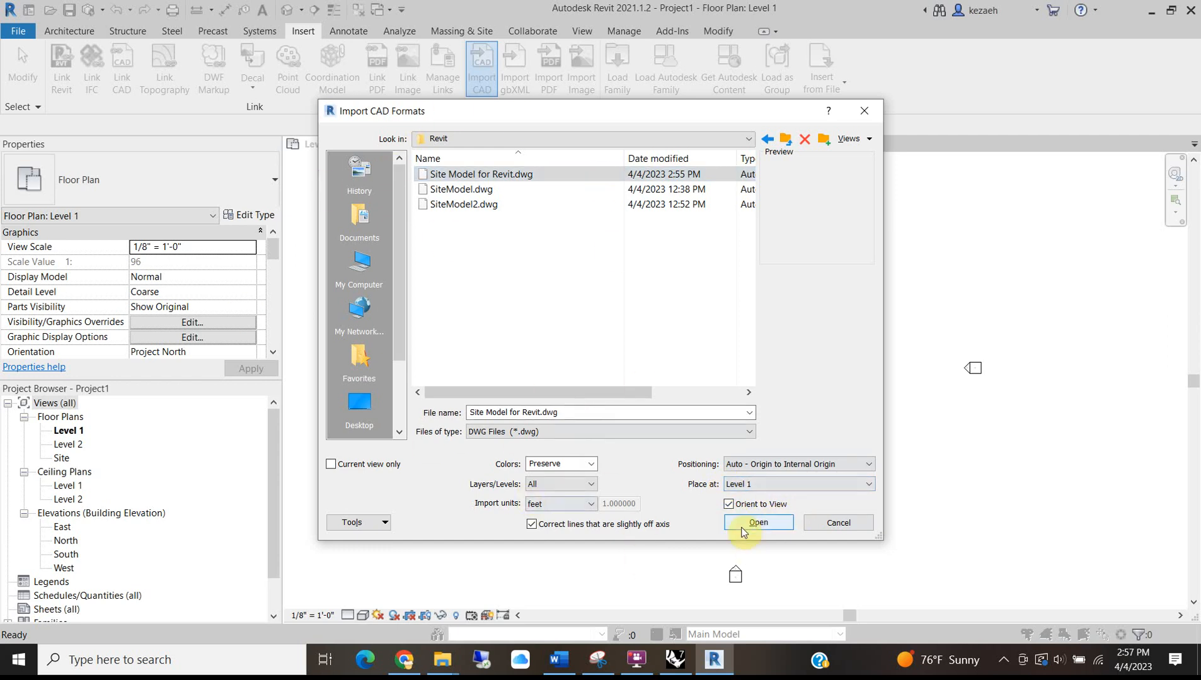
Import Site Model for Revit.dwg into Level 1, then zoom out and select the imported linework.
left_click(466, 175)
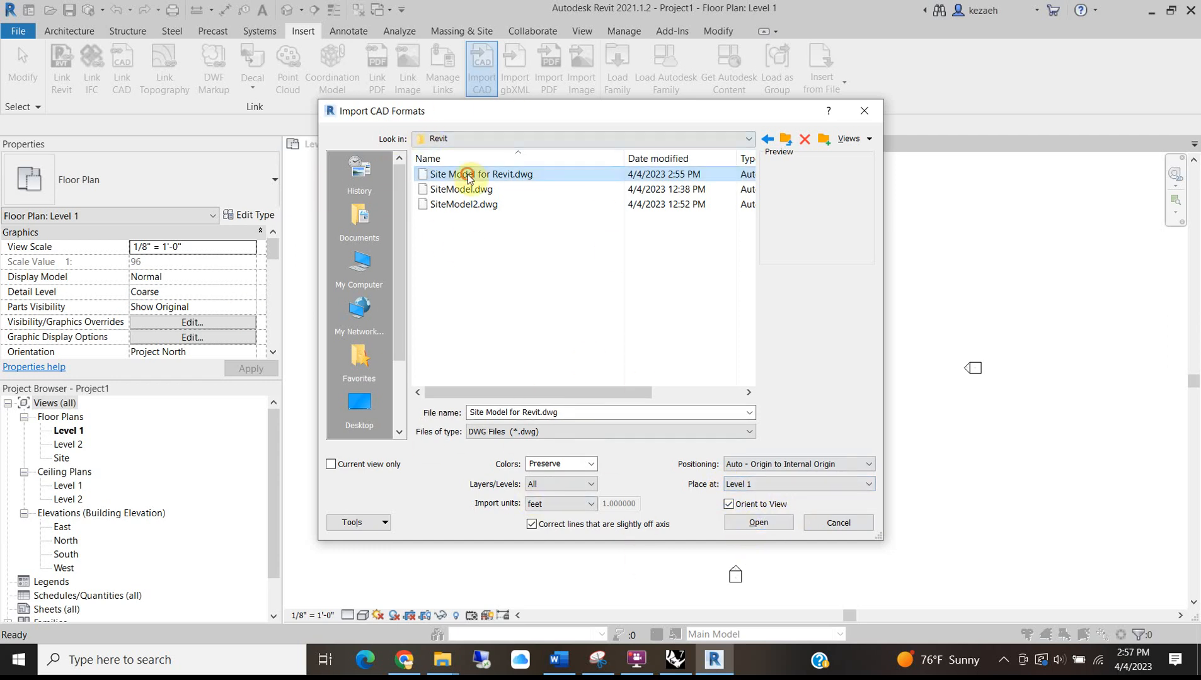
left_click(758, 524)
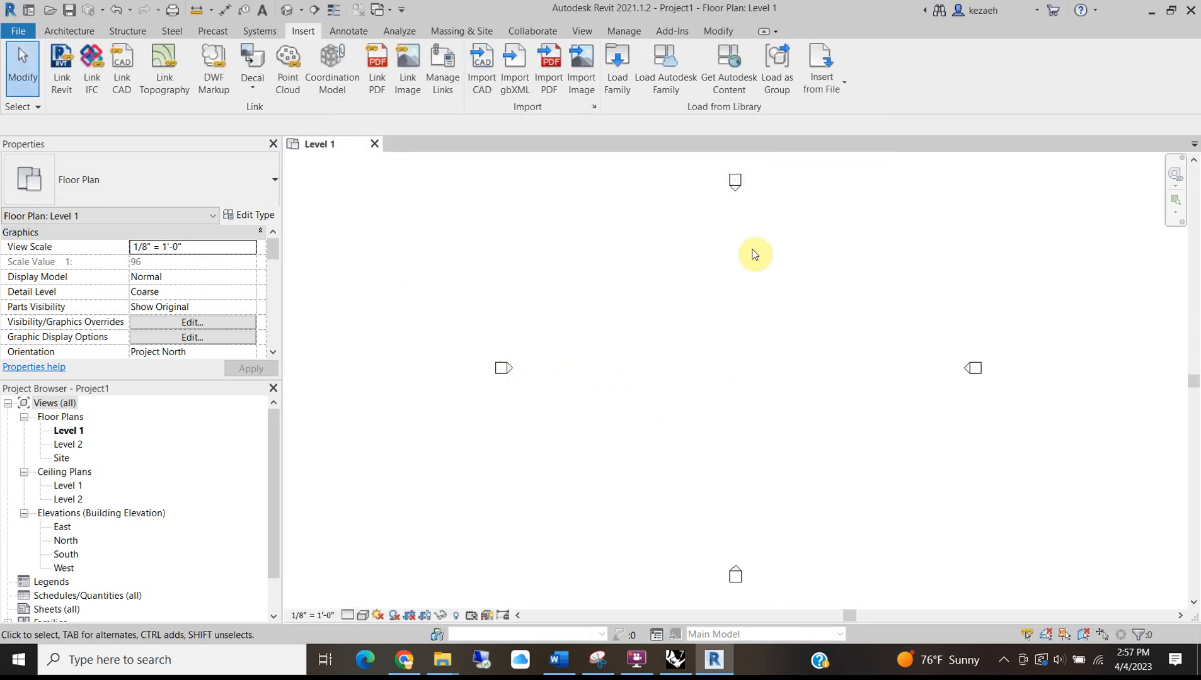
scroll(629, 360, "down", 3)
scroll(627, 357, "down", 4)
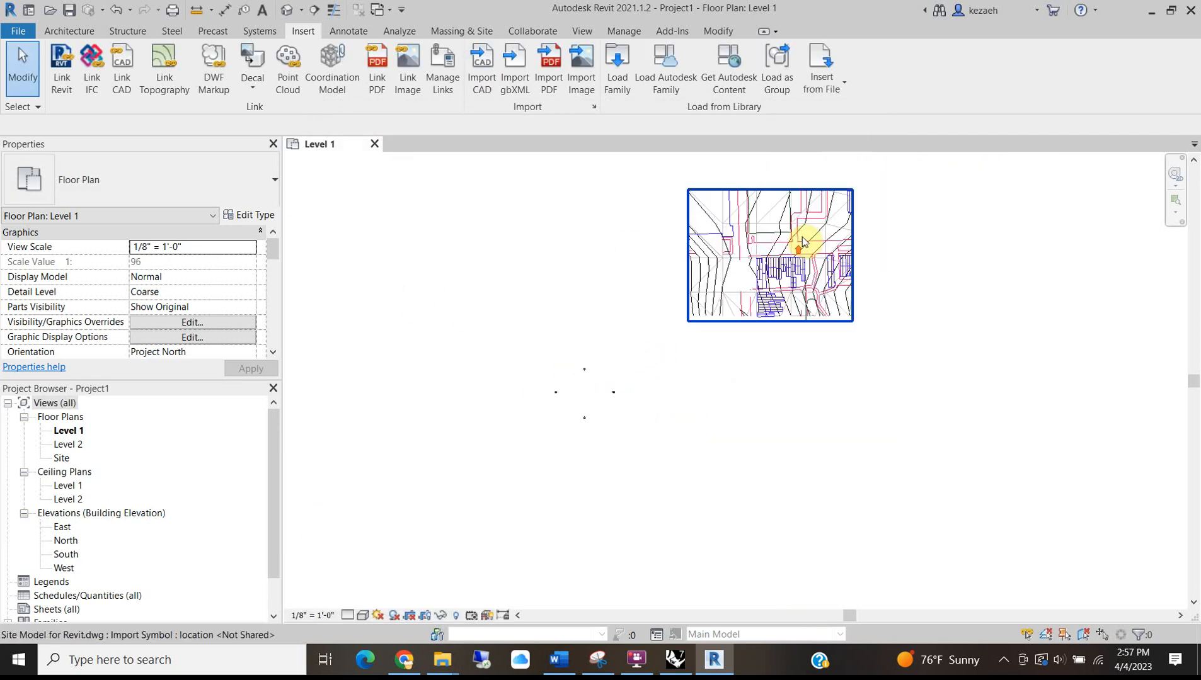
scroll(802, 238, "up", 2)
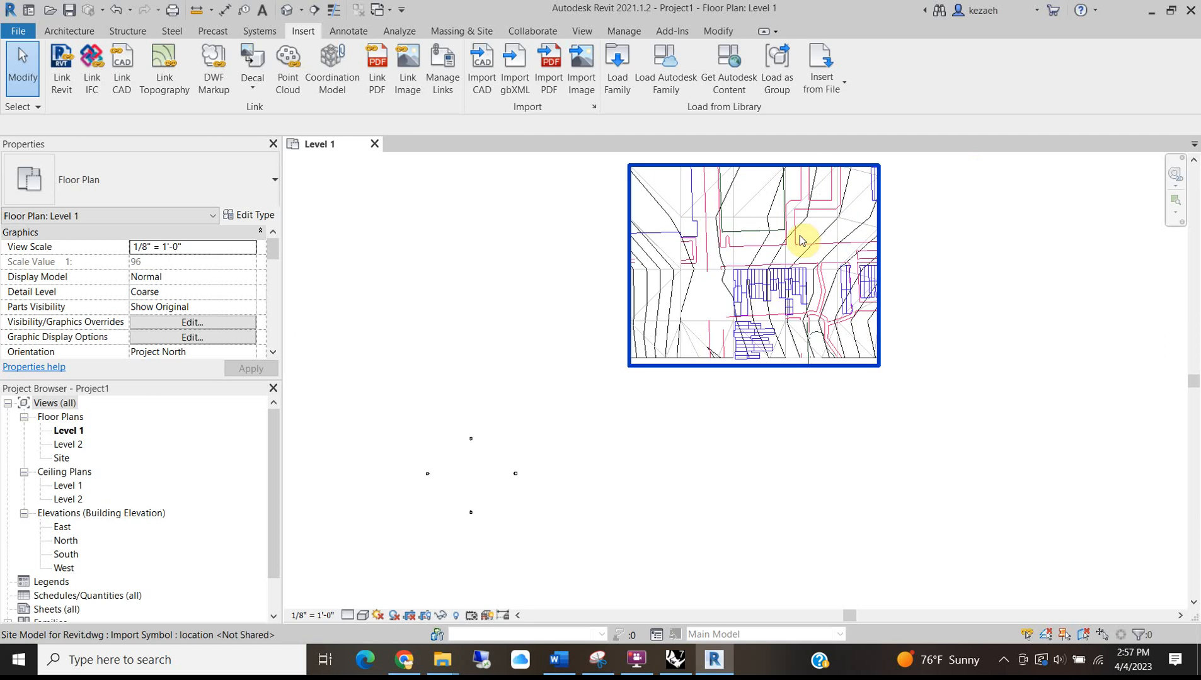
left_click(687, 669)
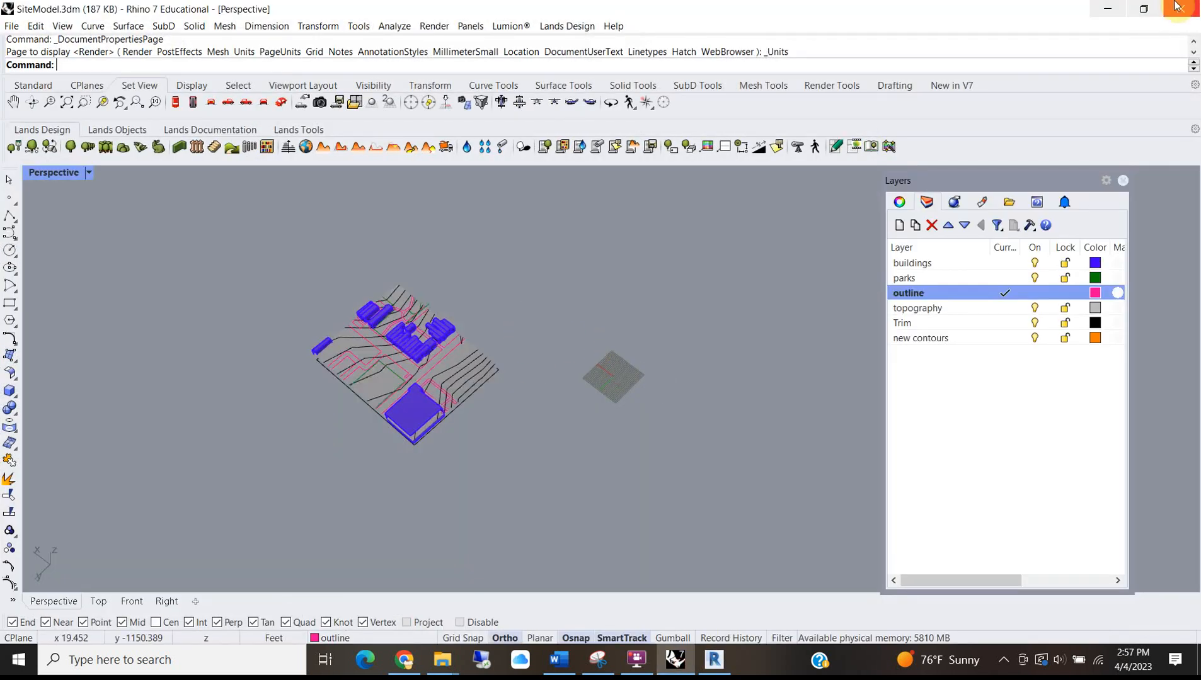
left_click(1097, 9)
scroll(622, 300, "up", 5)
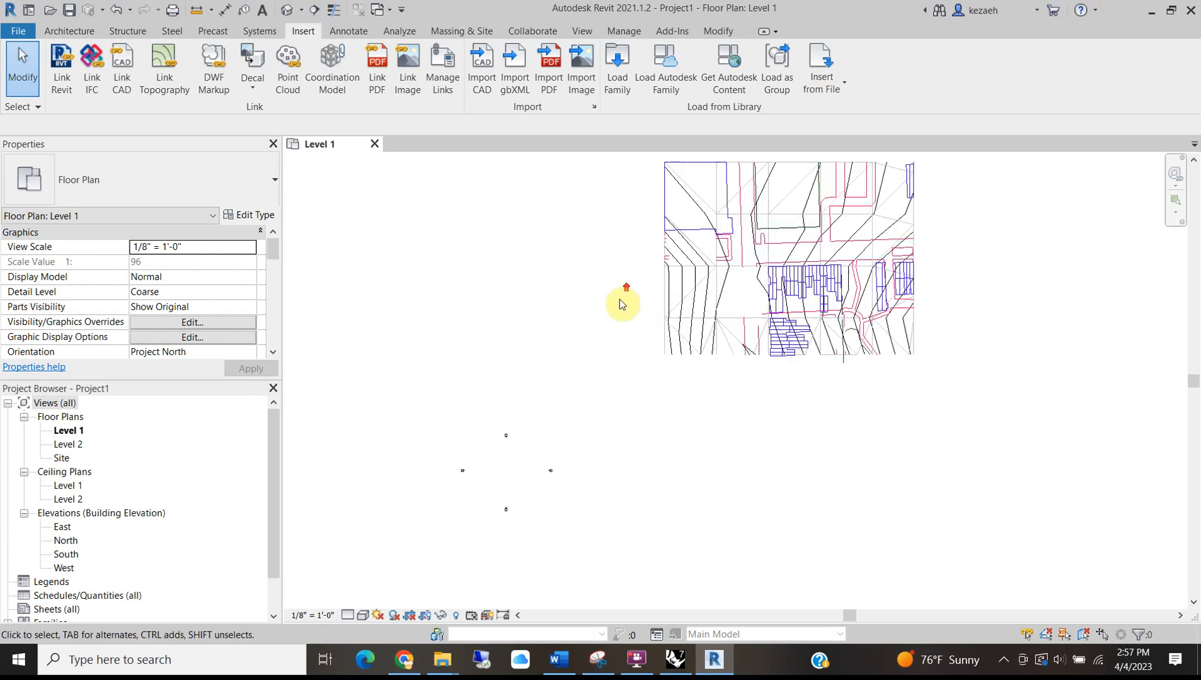
left_click(850, 218)
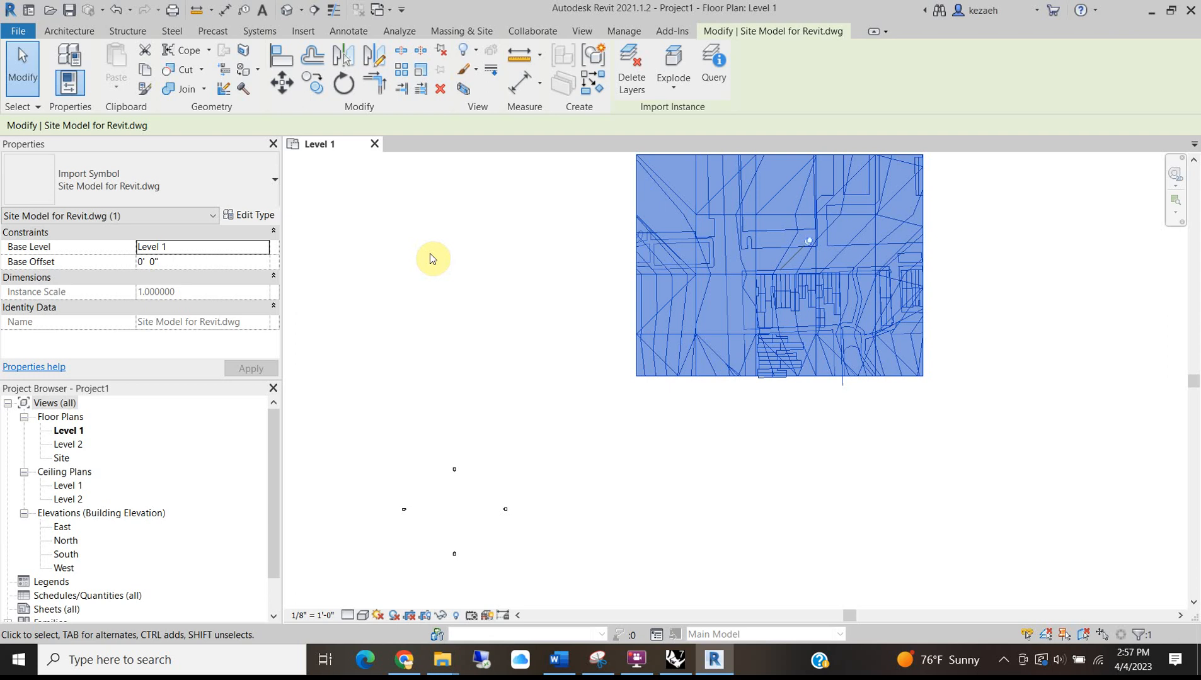
scroll(816, 259, "up", 3)
scroll(906, 407, "down", 3)
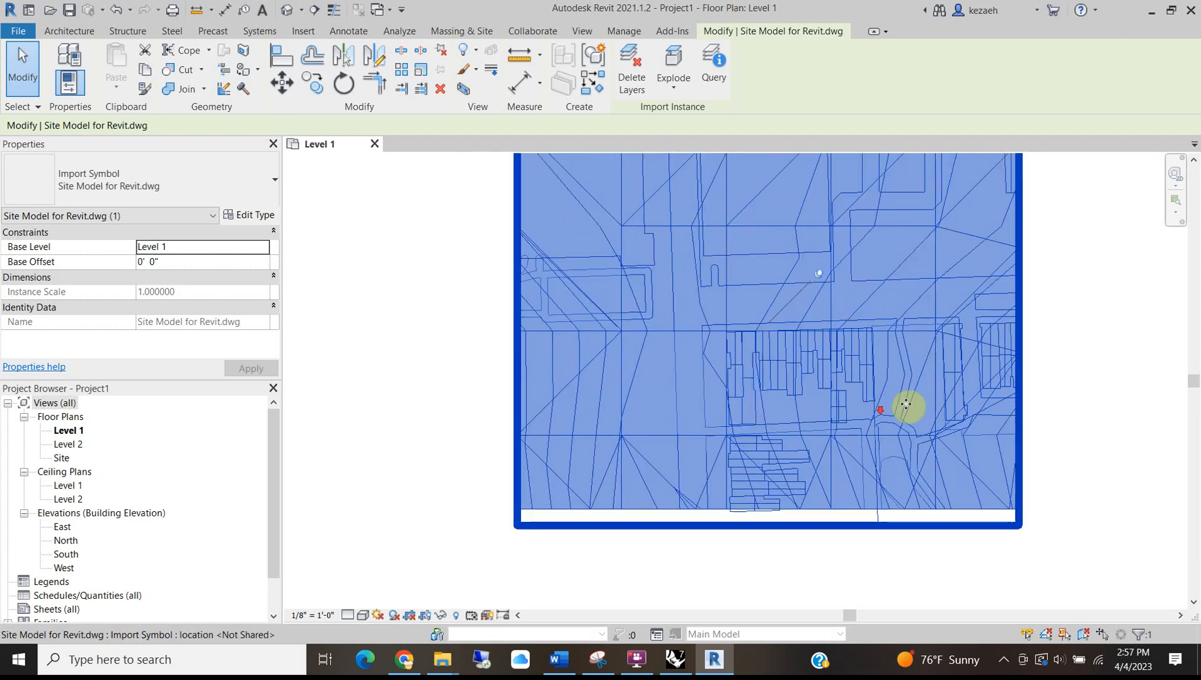
Open the Site floor plan, zoom to inspect the imported DWG, then minimize Revit.
double_click(61, 458)
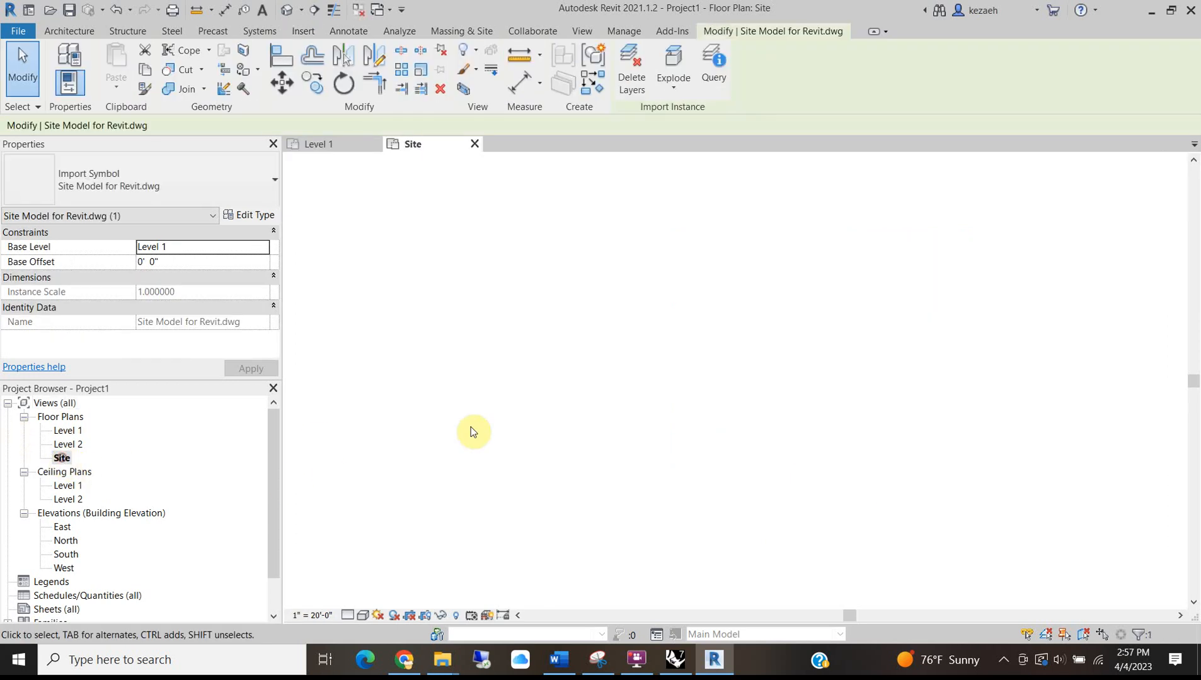
left_click(797, 422)
scroll(885, 275, "up", 2)
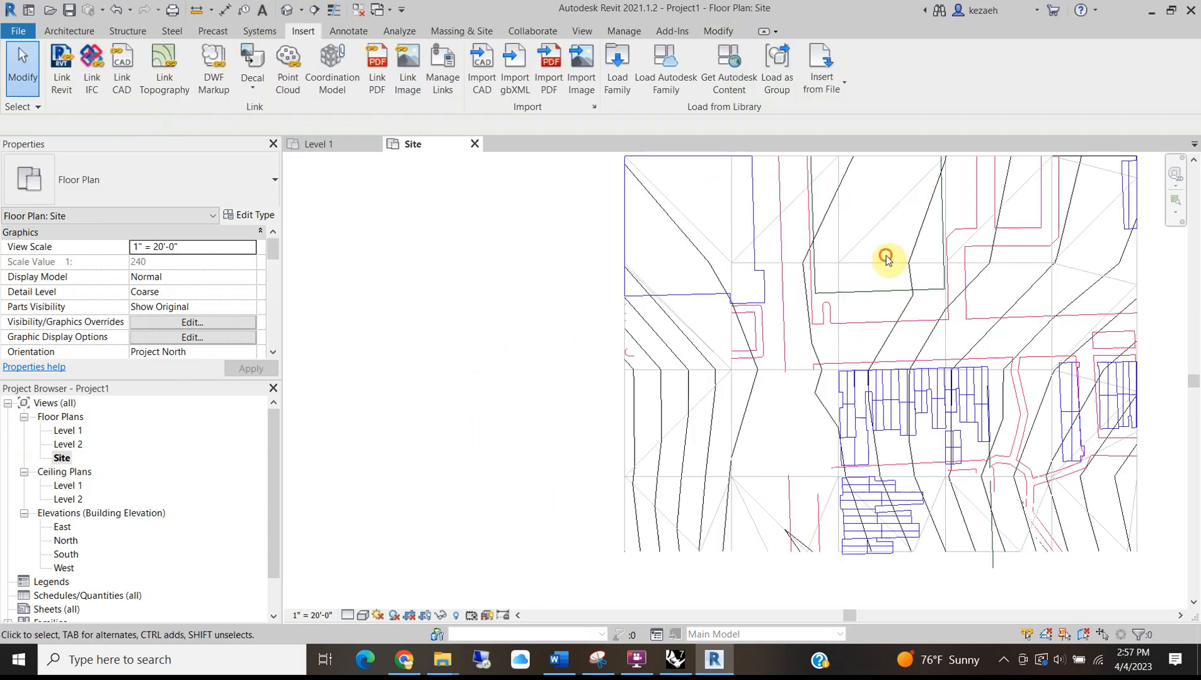
scroll(902, 385, "up", 2)
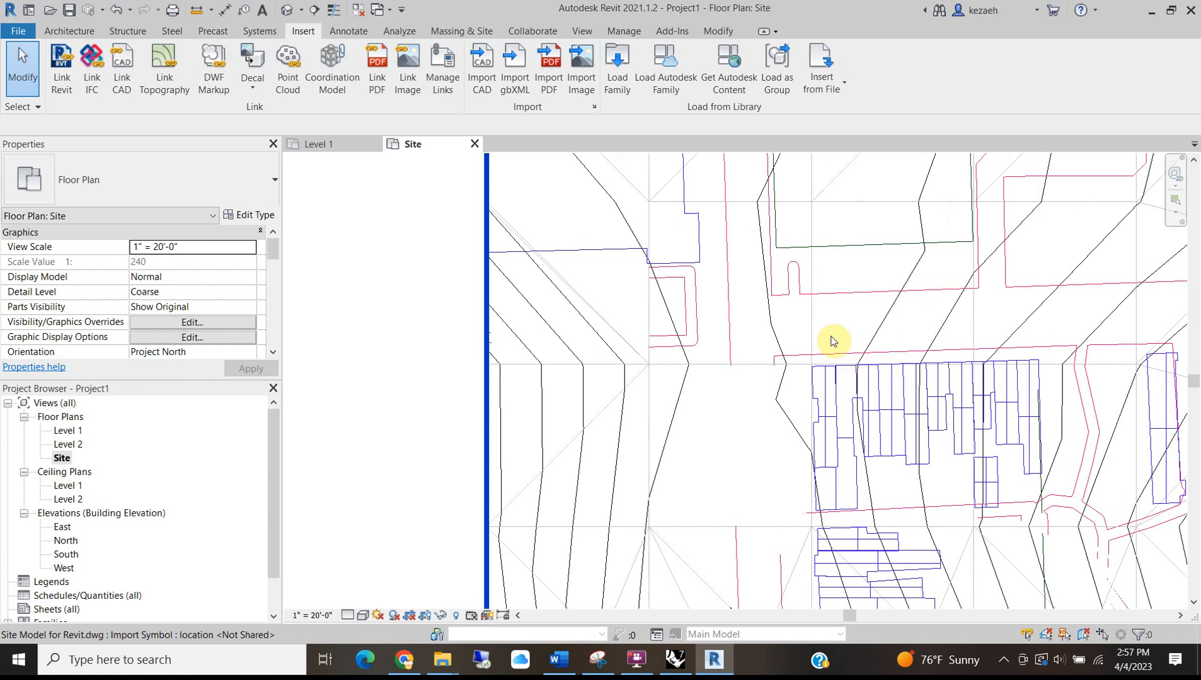
scroll(838, 374, "up", 3)
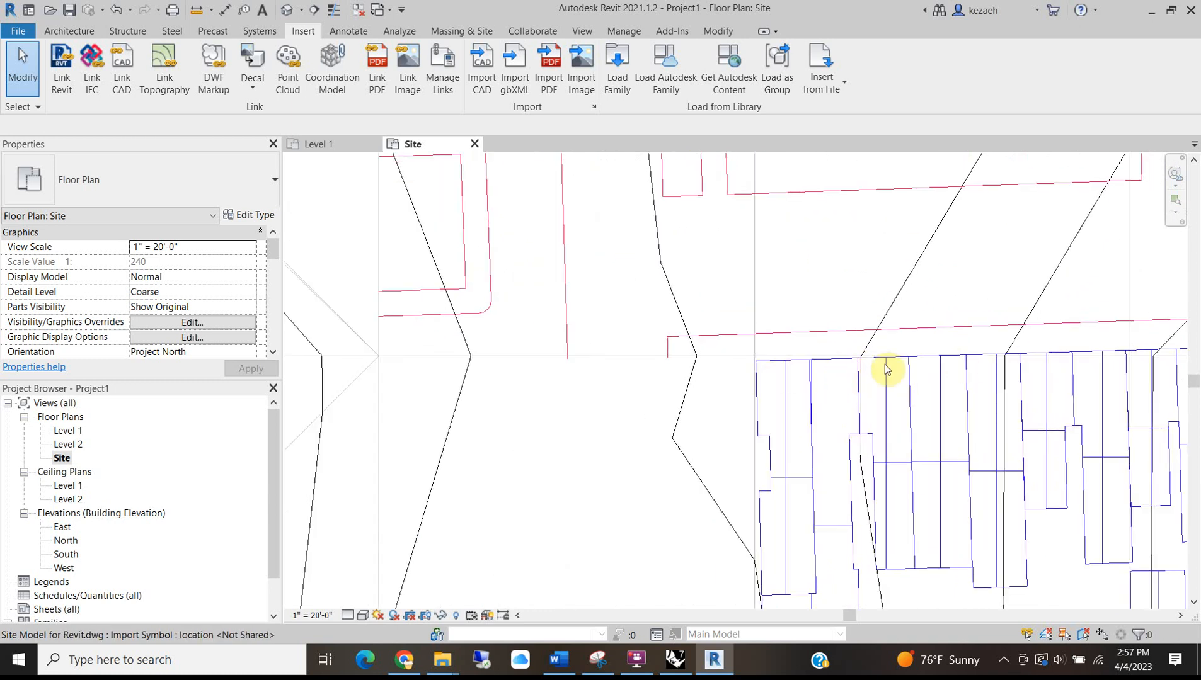
scroll(656, 352, "down", 8)
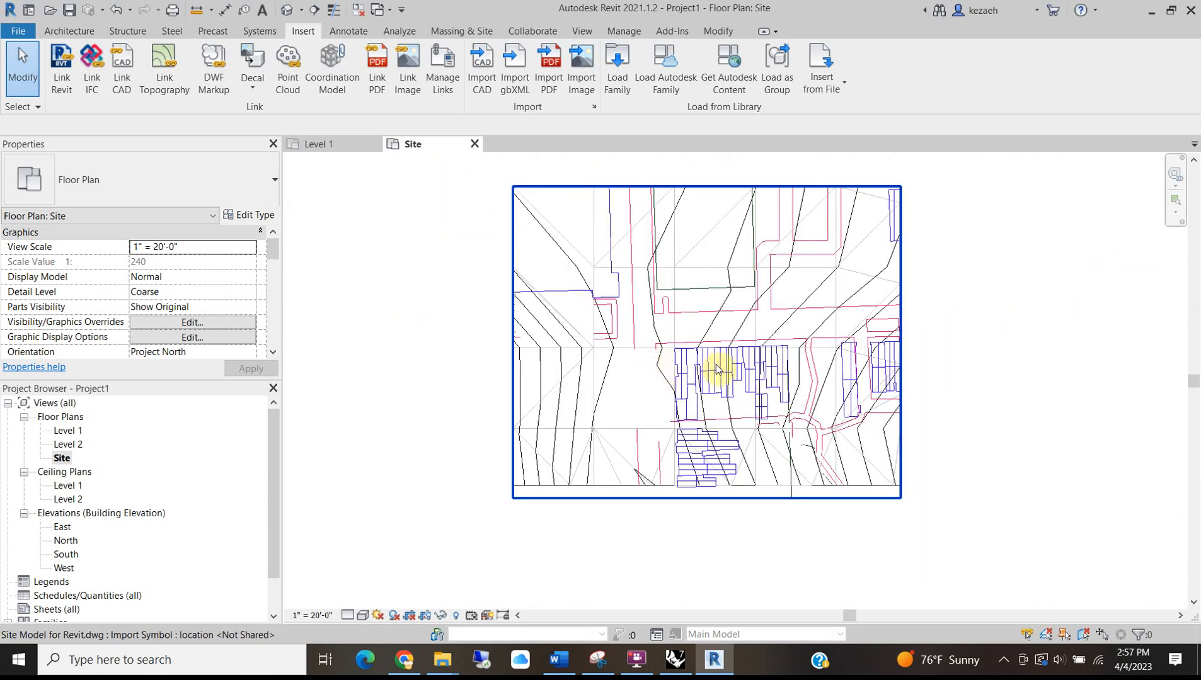
left_click(1119, 386)
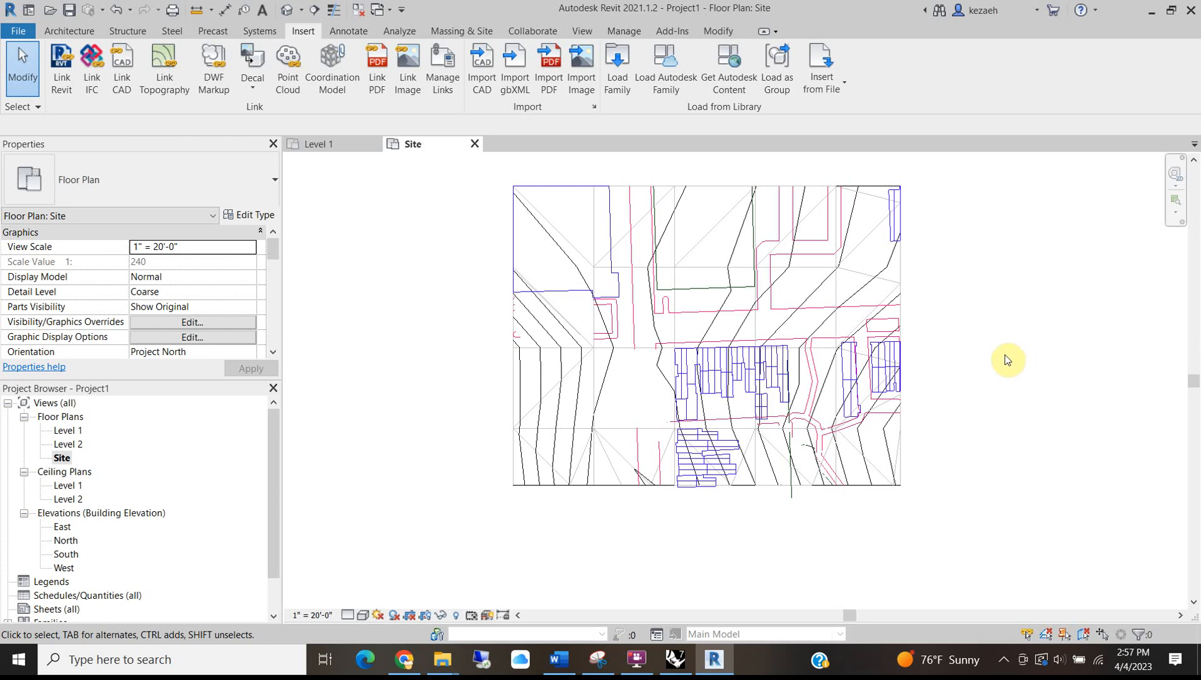
scroll(778, 343, "up", 3)
scroll(780, 355, "down", 4)
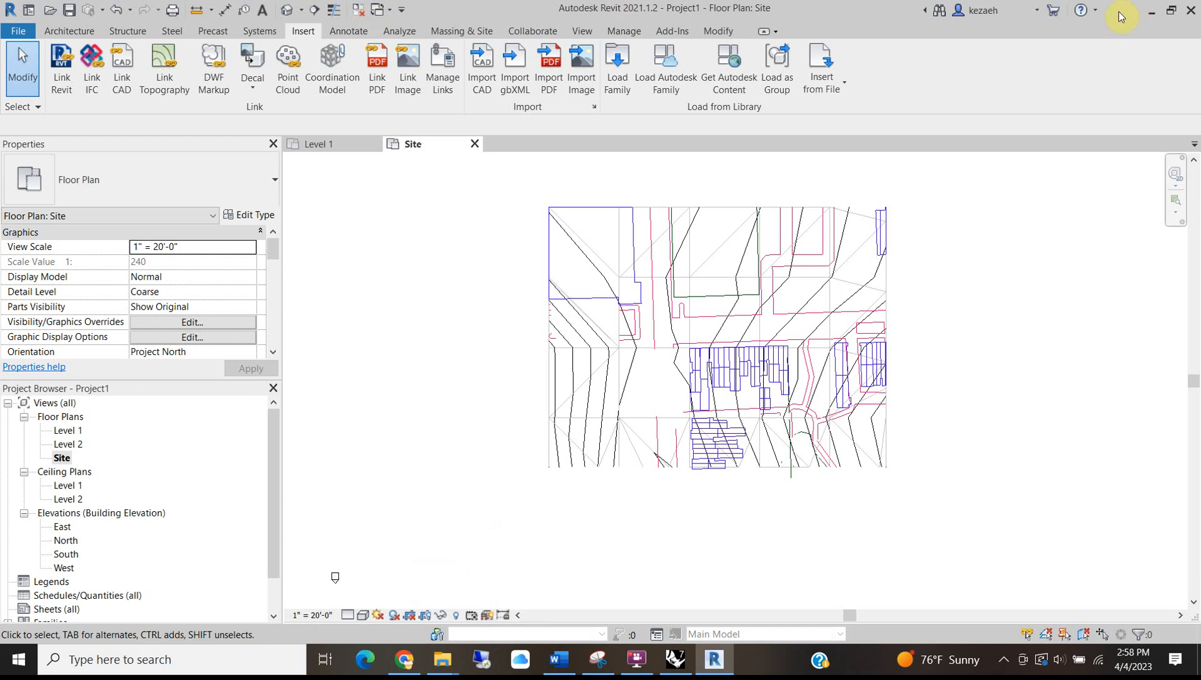
left_click(1159, 14)
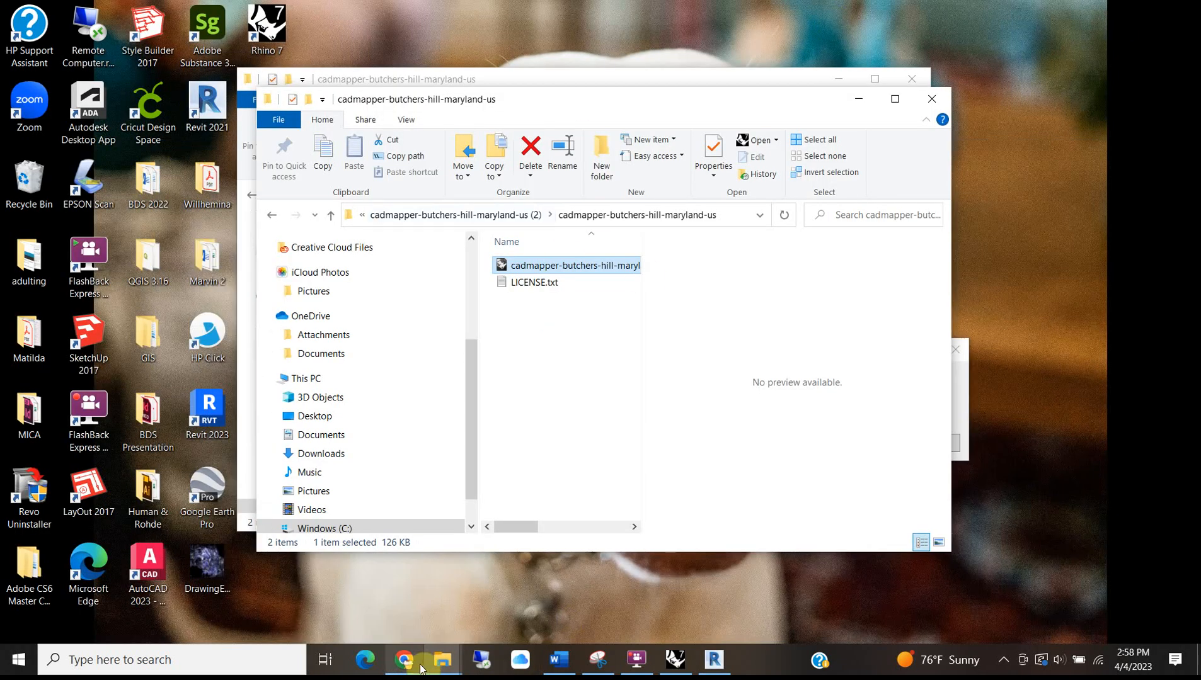
Bring up the Google Maps satellite view and dismiss the location permission notice.
left_click(404, 659)
left_click(270, 14)
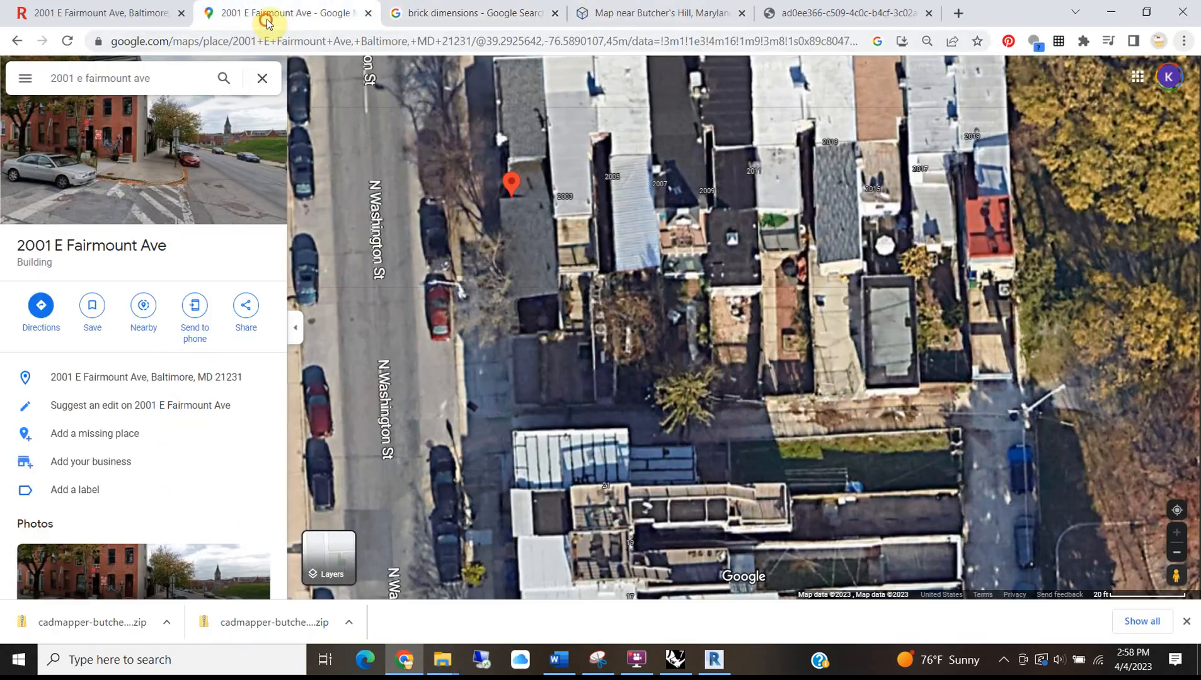
scroll(458, 445, "down", 3)
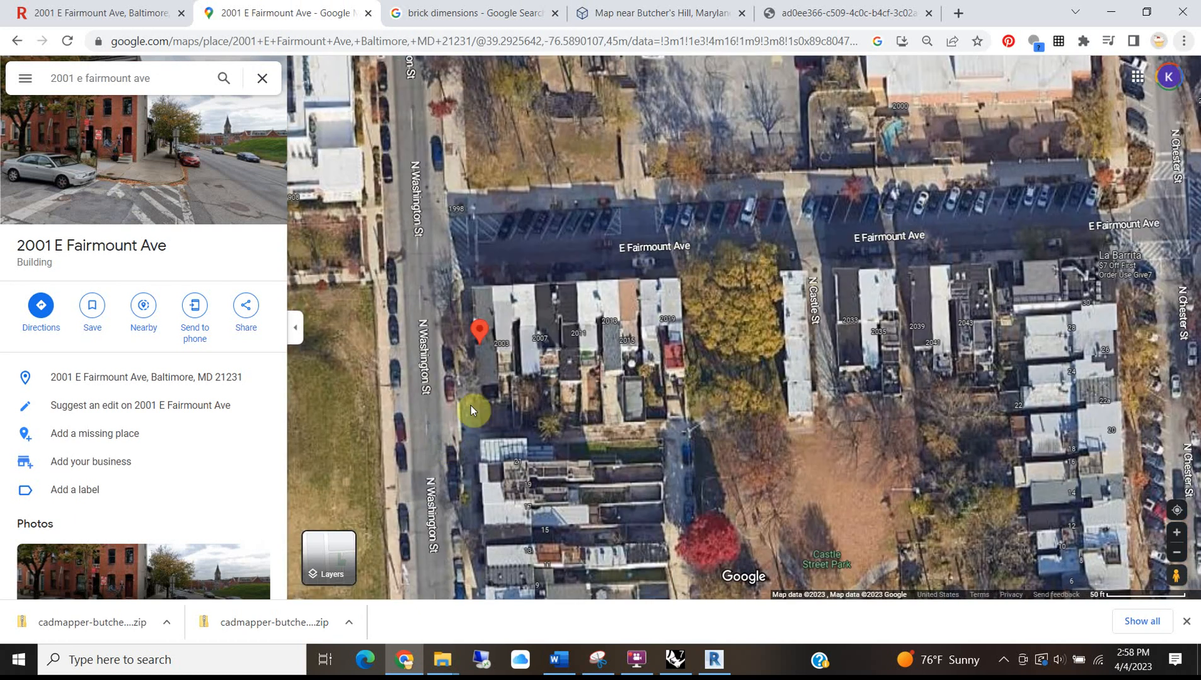
scroll(568, 406, "down", 5)
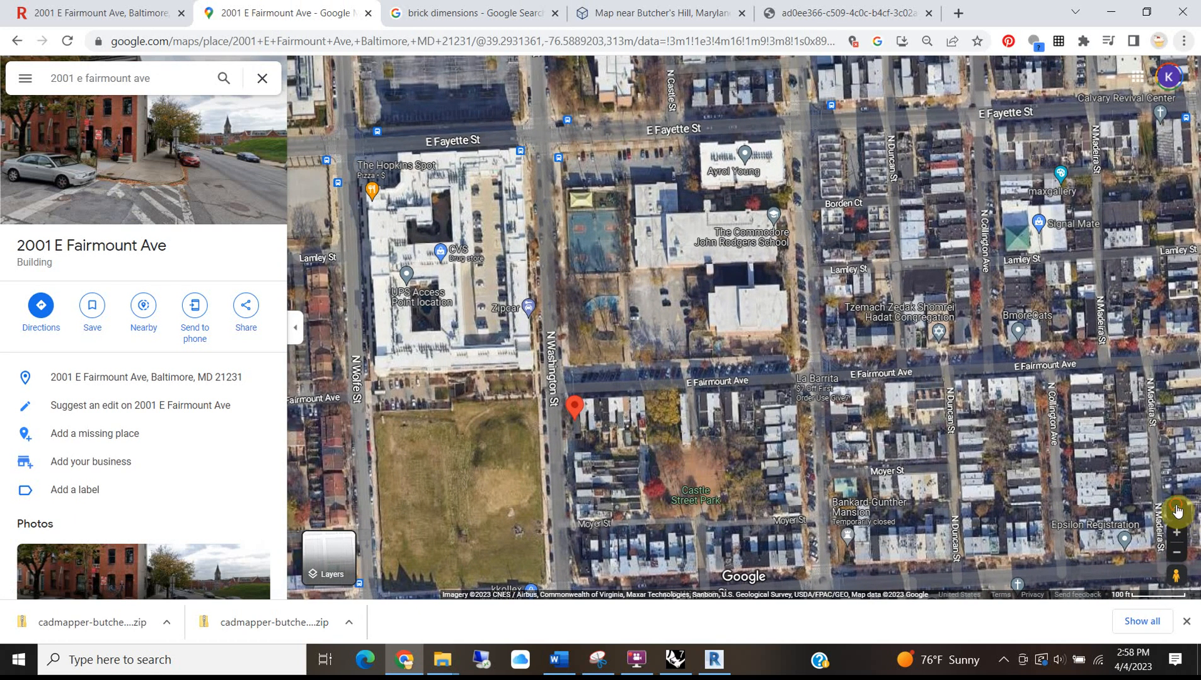
left_click(1177, 511)
left_click(921, 569)
Zoom in and out over the project site's satellite imagery, then minimize the browser.
scroll(611, 410, "down", 1)
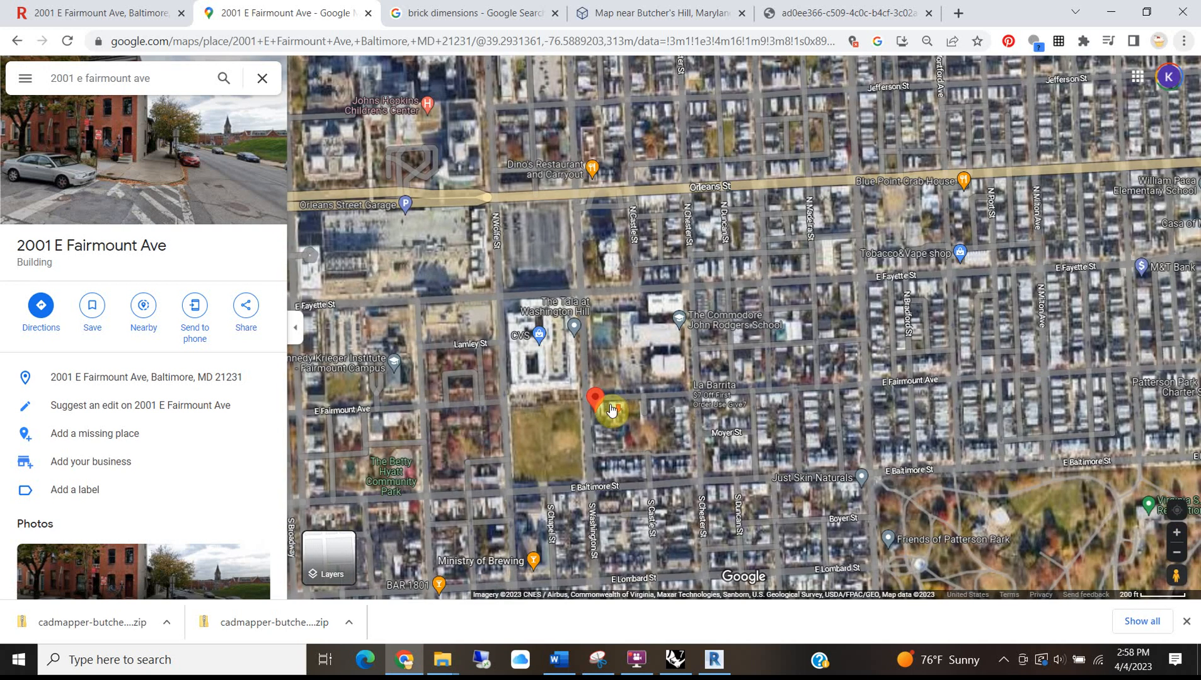
scroll(611, 404, "down", 2)
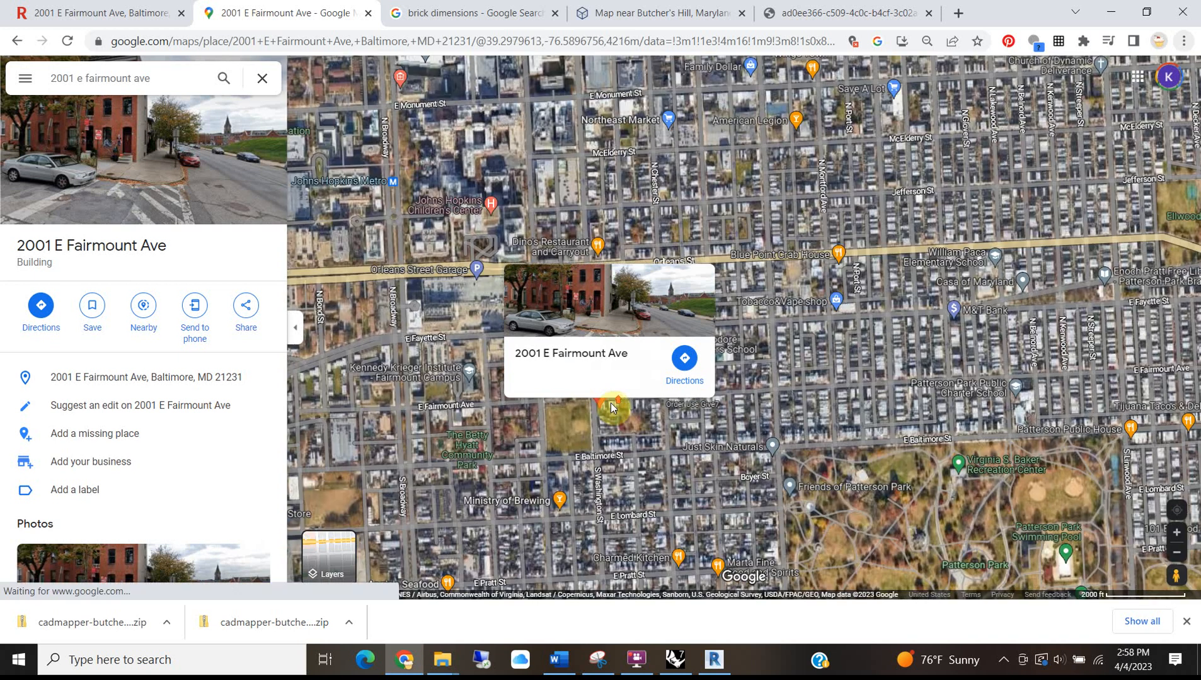
scroll(630, 365, "up", 5)
scroll(549, 415, "up", 3)
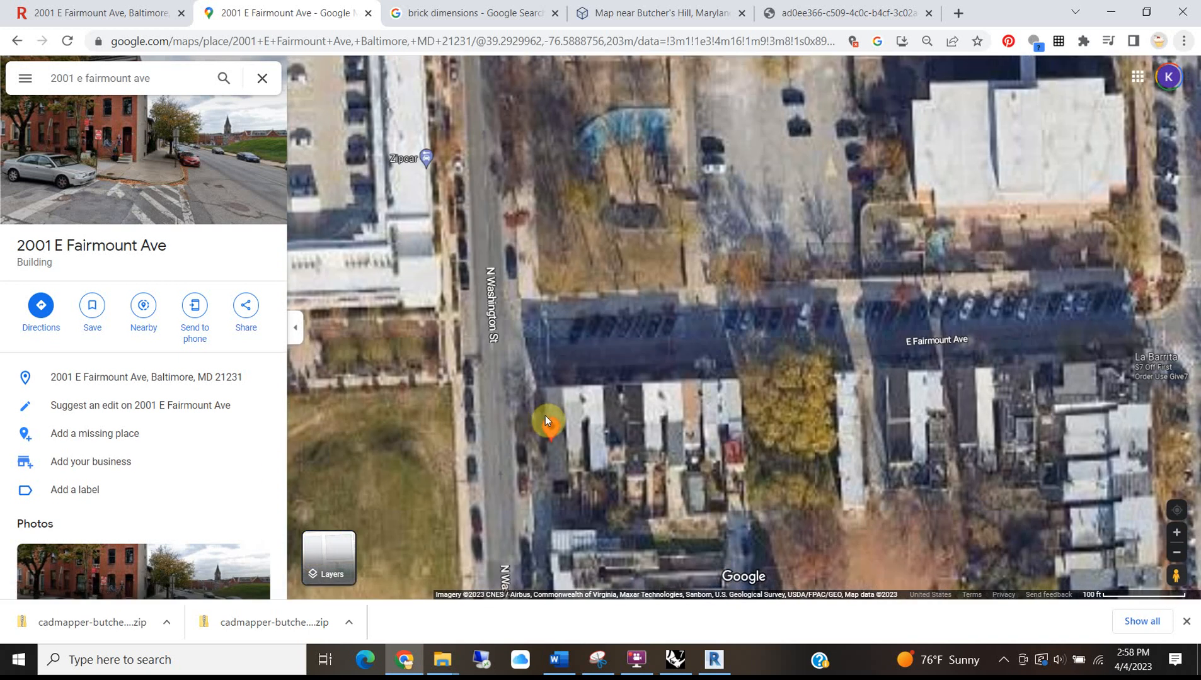
scroll(542, 361, "down", 4)
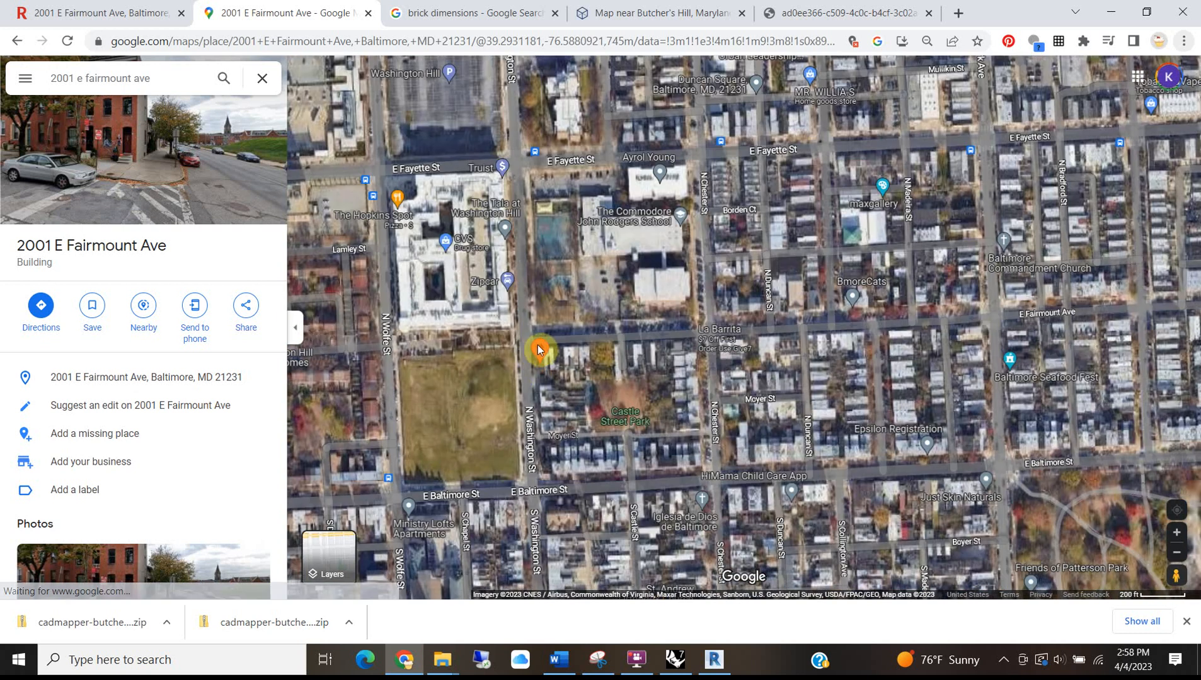
scroll(532, 348, "up", 3)
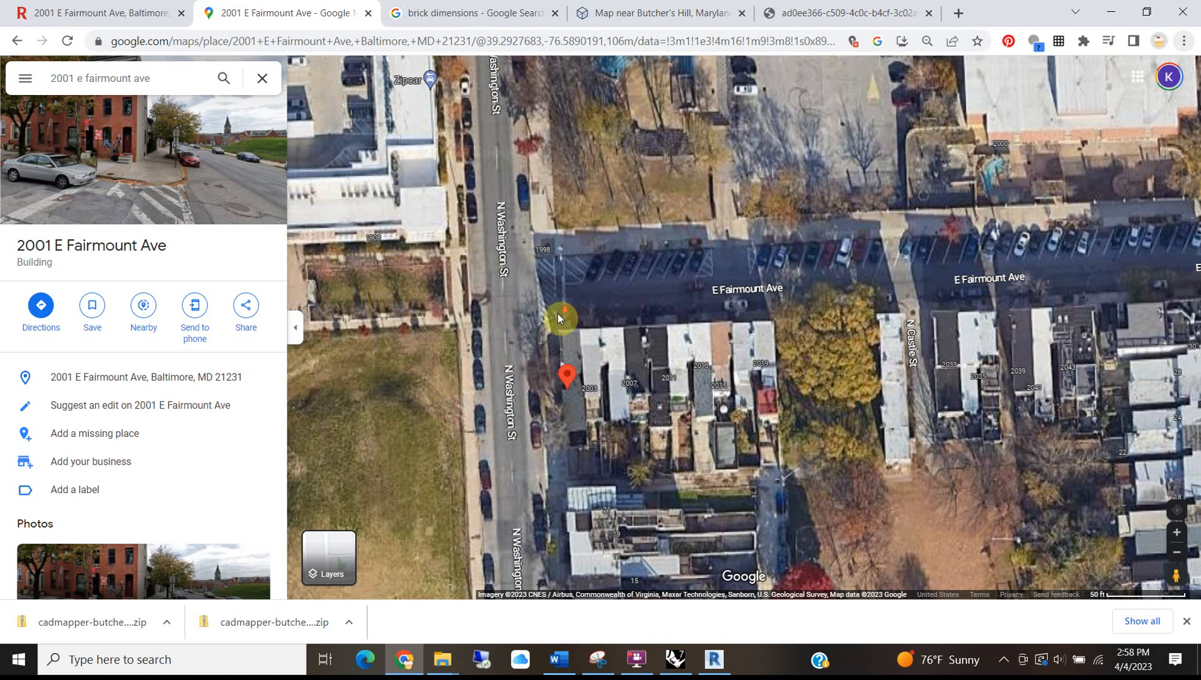
scroll(557, 313, "down", 1)
left_click(1109, 10)
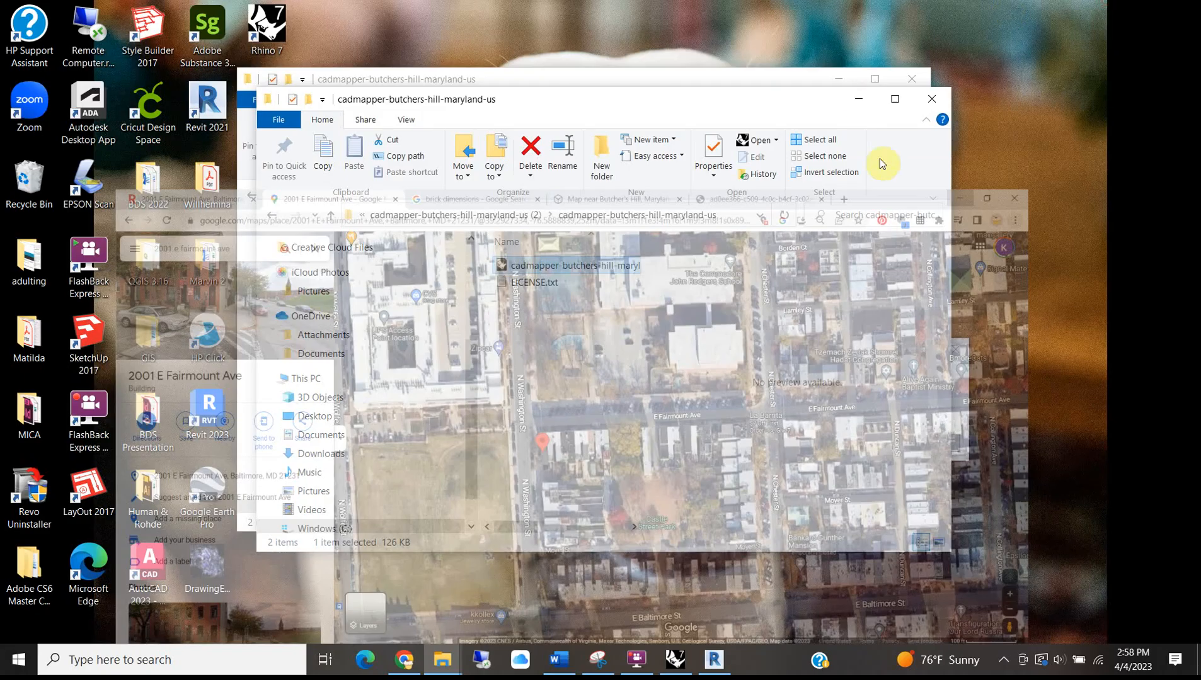
Return to Revit and zoom the Site view to fit the imported DWG topography.
left_click(714, 660)
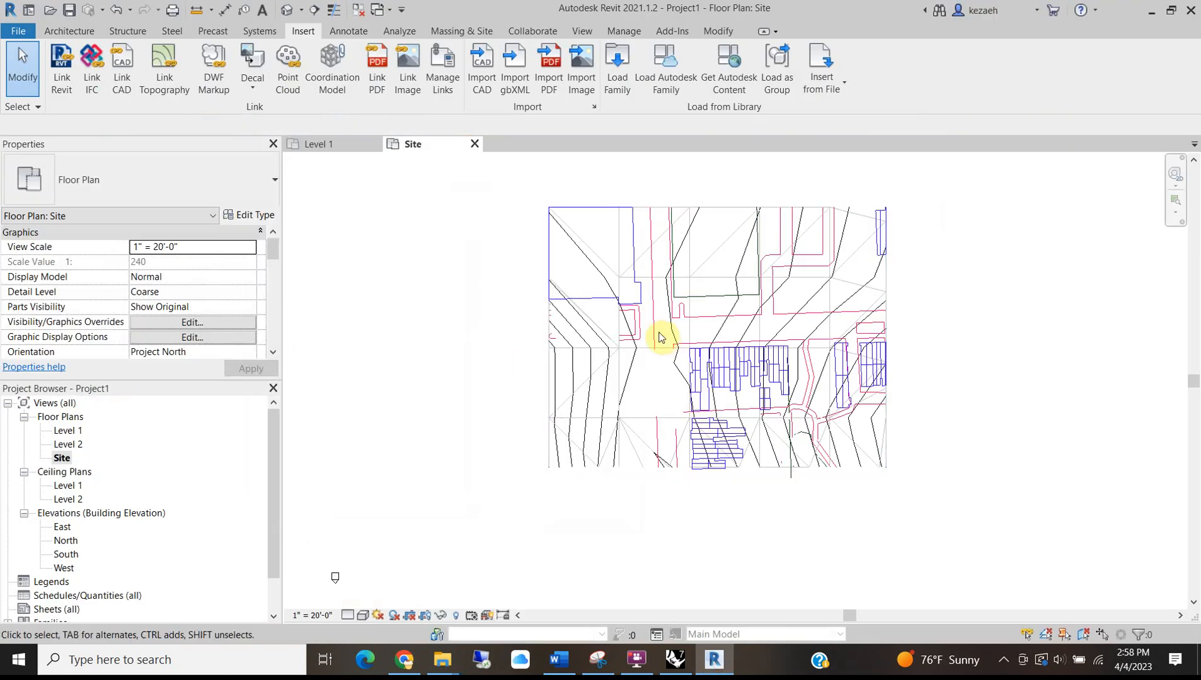
scroll(693, 353, "up", 2)
scroll(695, 356, "down", 2)
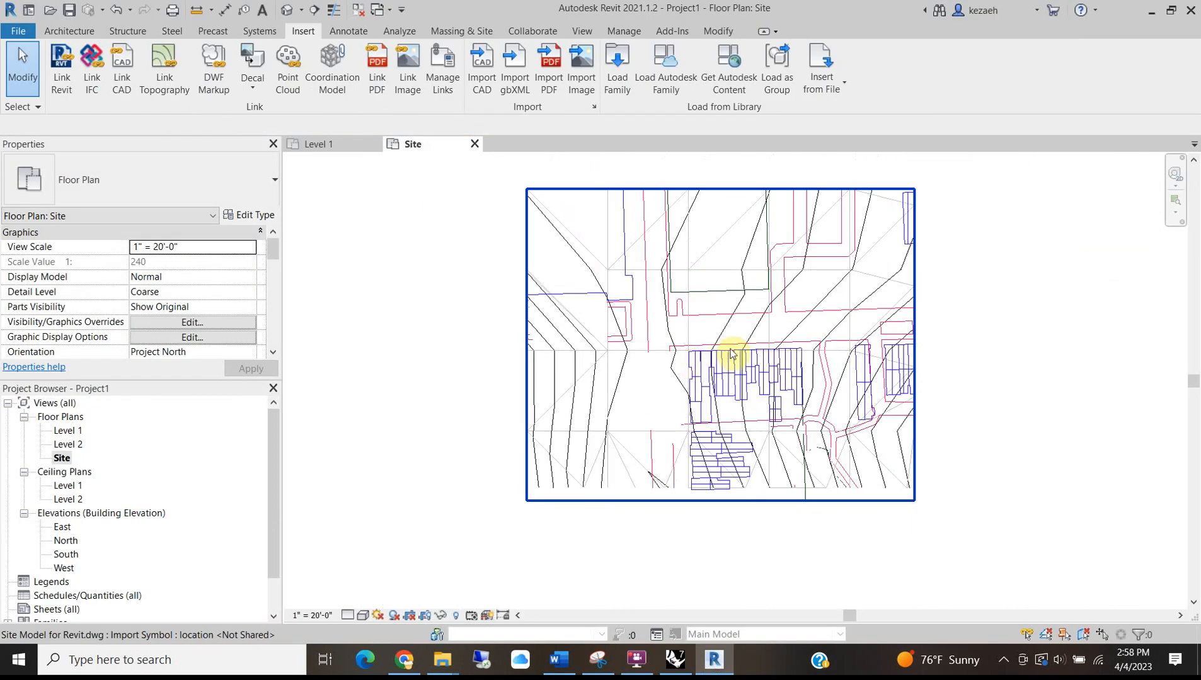
scroll(809, 327, "up", 3)
scroll(686, 386, "down", 1)
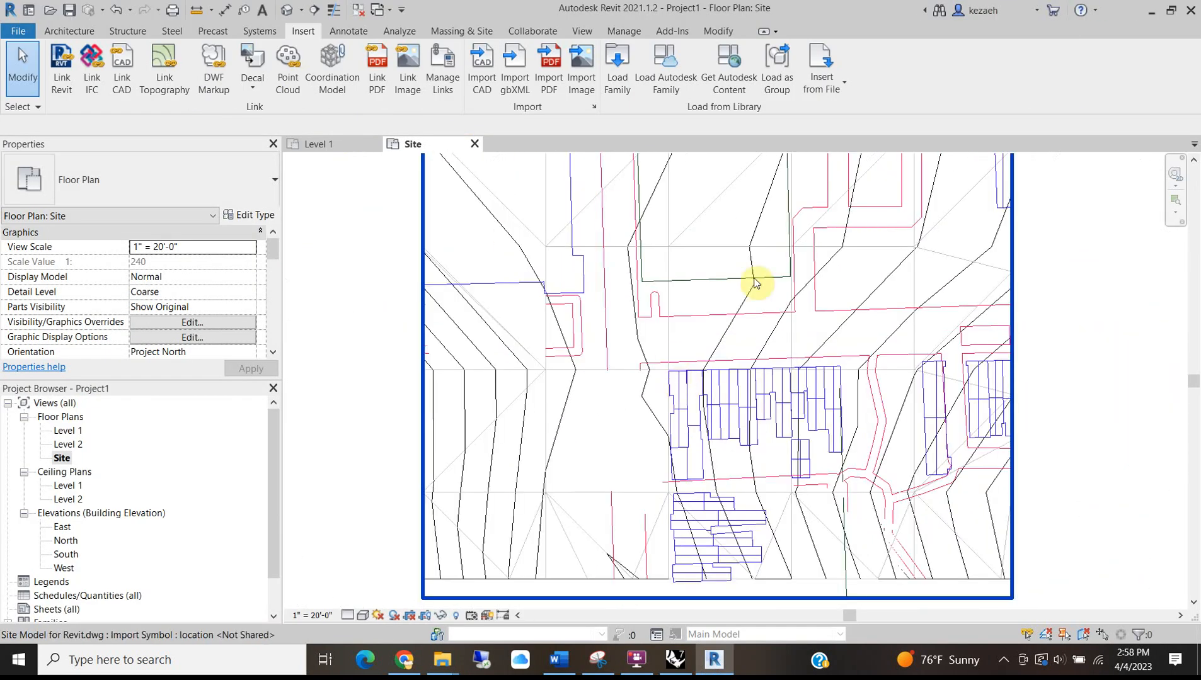
left_click(575, 360)
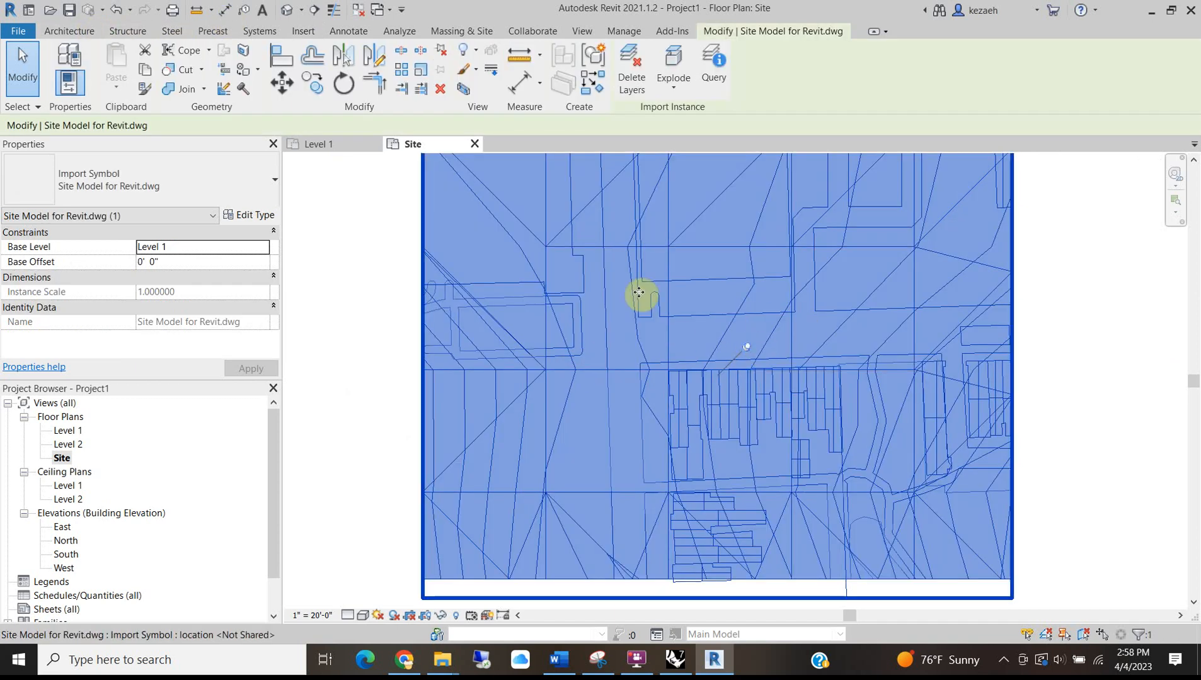
key("Escape")
left_click(744, 317)
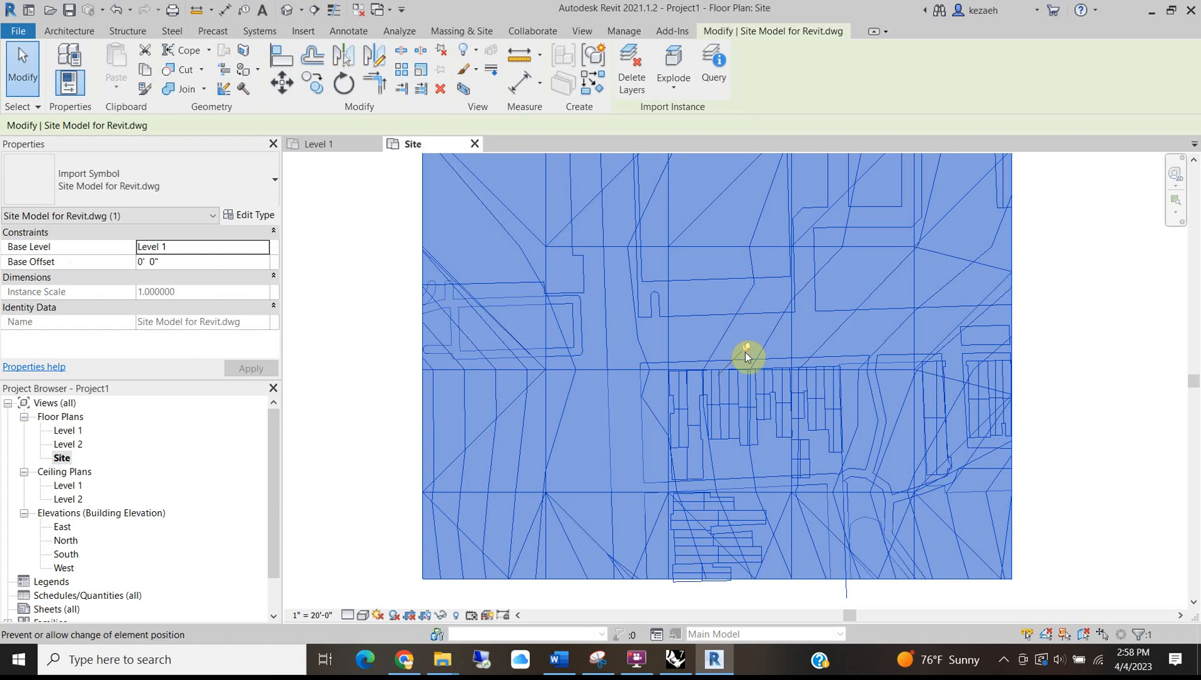
left_click(321, 230)
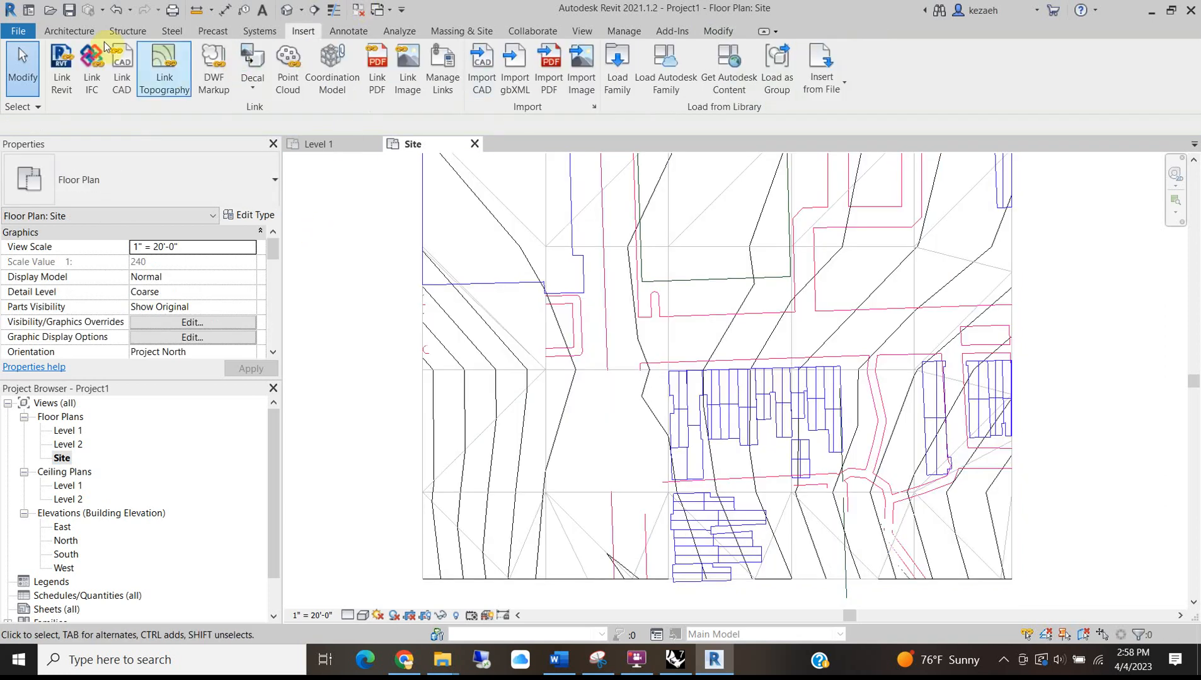
left_click(350, 30)
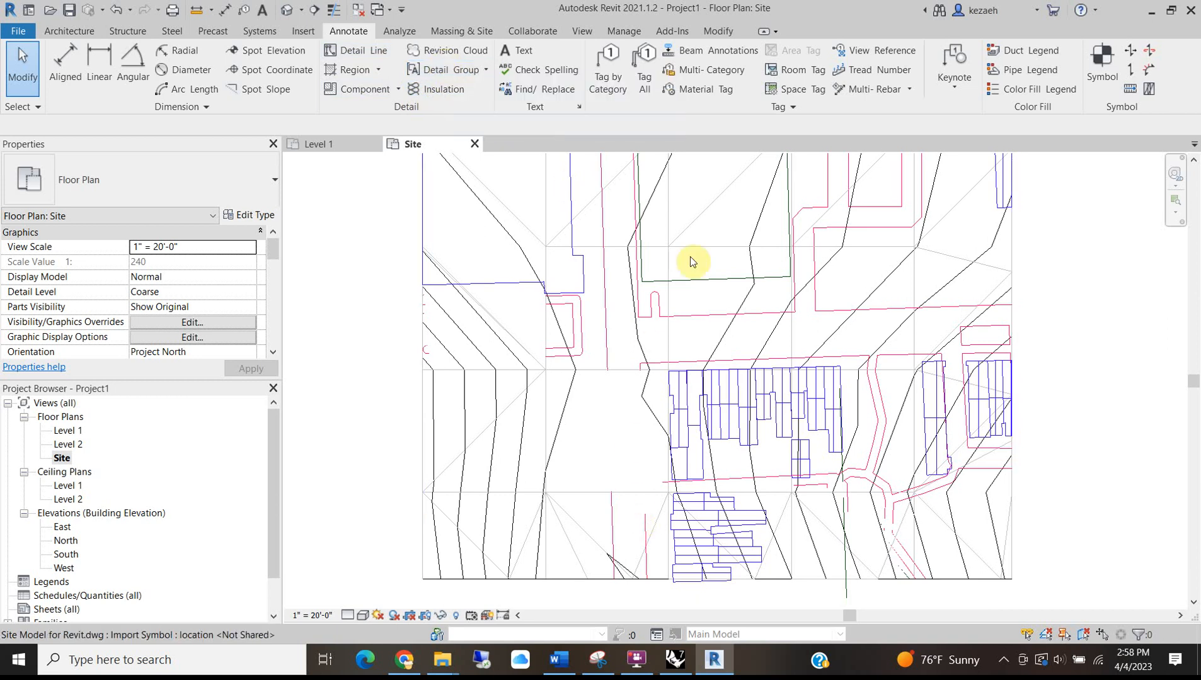
Draw a north arrow beside the site with detail lines: a vertical shaft and two arrowhead diagonals.
left_click(345, 56)
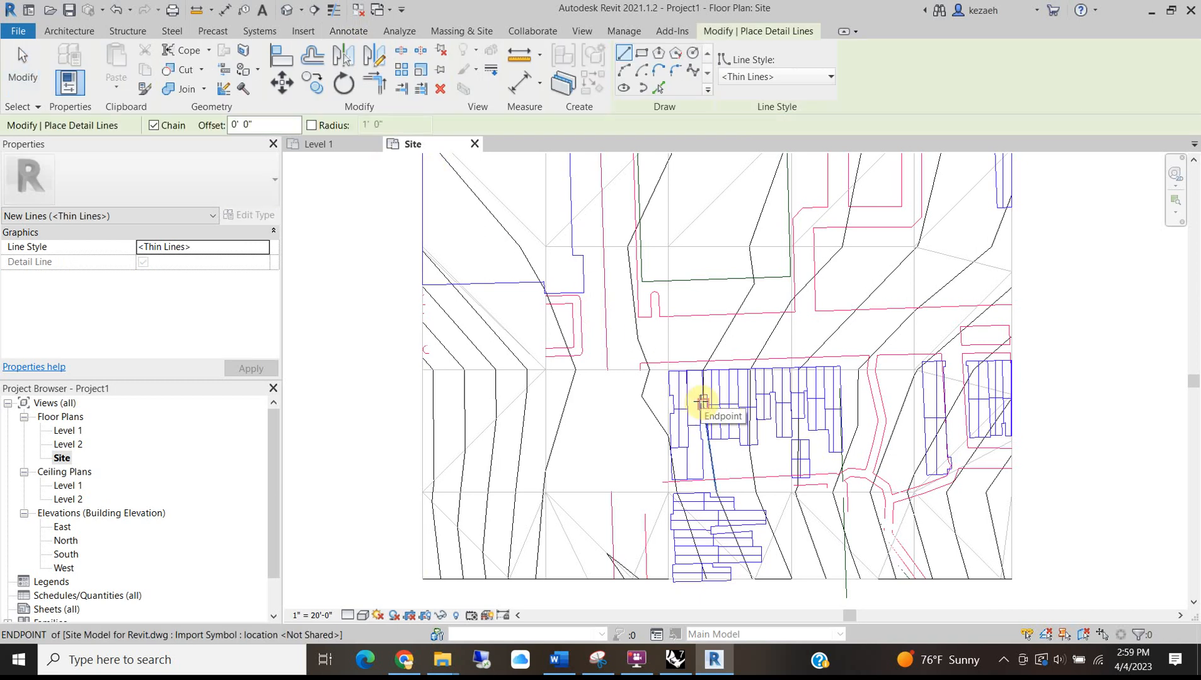
scroll(706, 378, "up", 2)
scroll(694, 402, "down", 4)
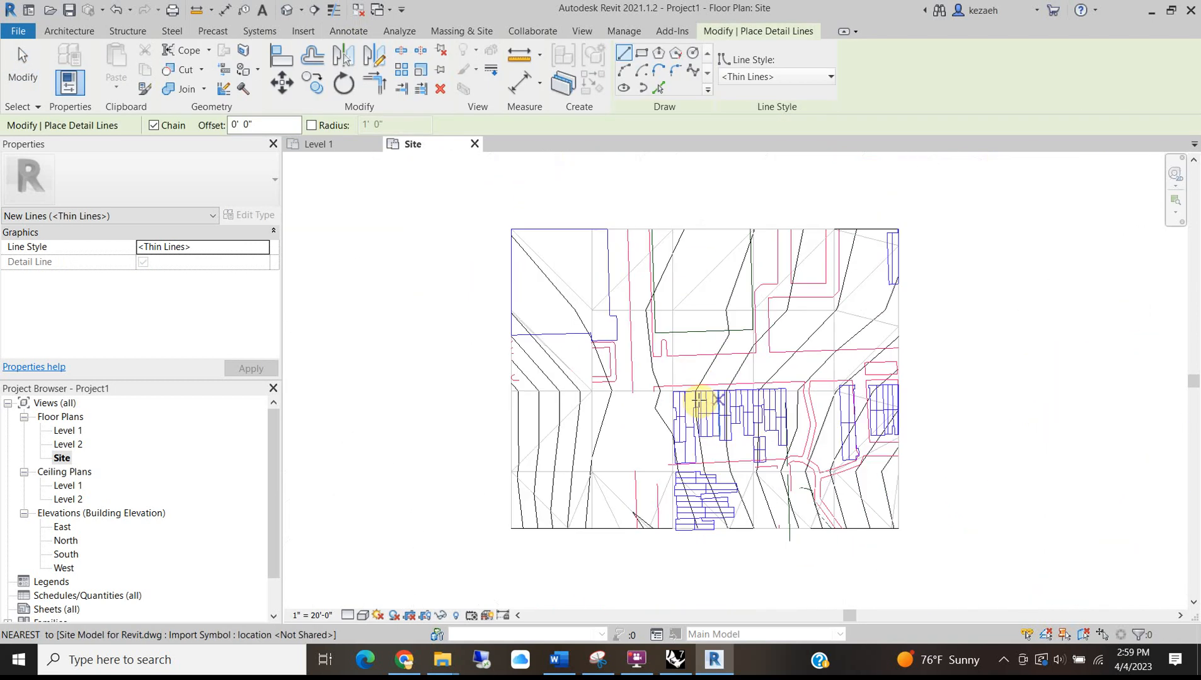
scroll(907, 397, "up", 2)
left_click(935, 399)
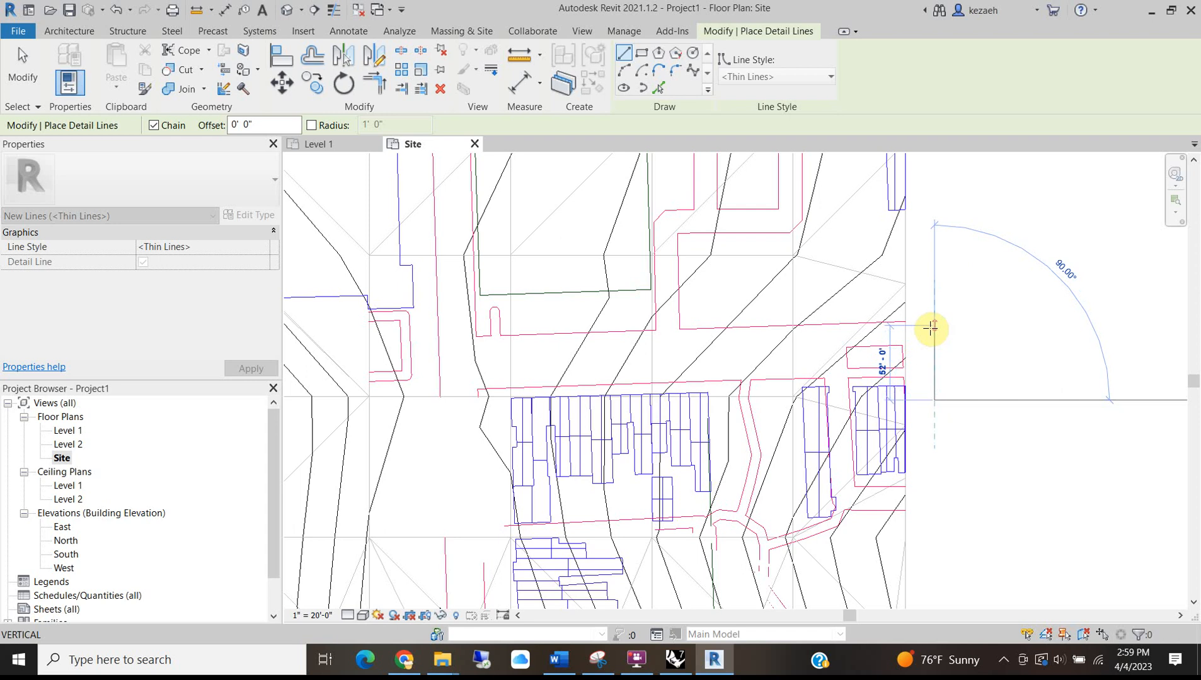
left_click(934, 342)
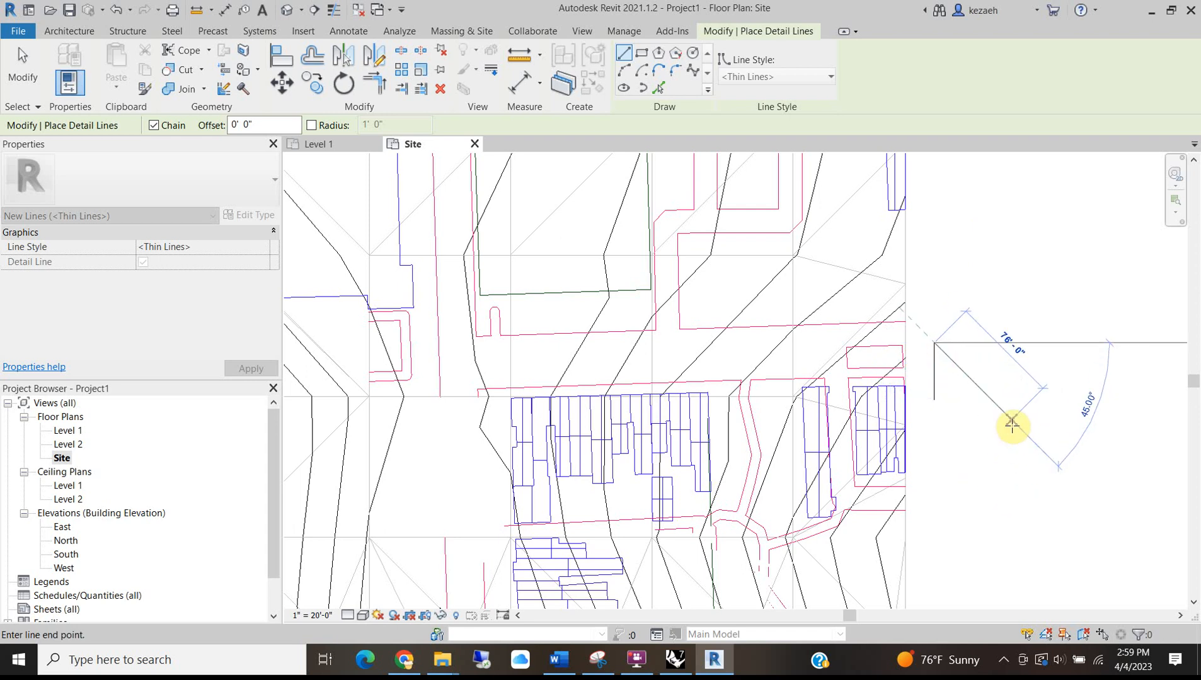
scroll(965, 344, "up", 2)
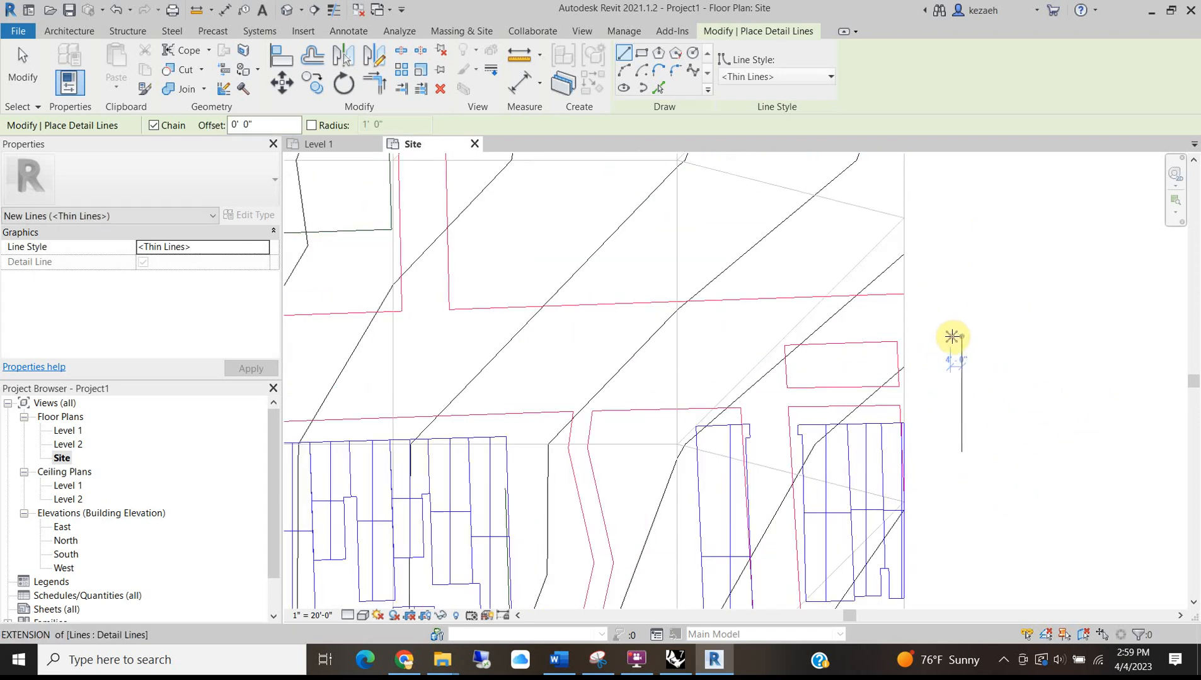
left_click(939, 359)
key("Escape")
left_click(961, 335)
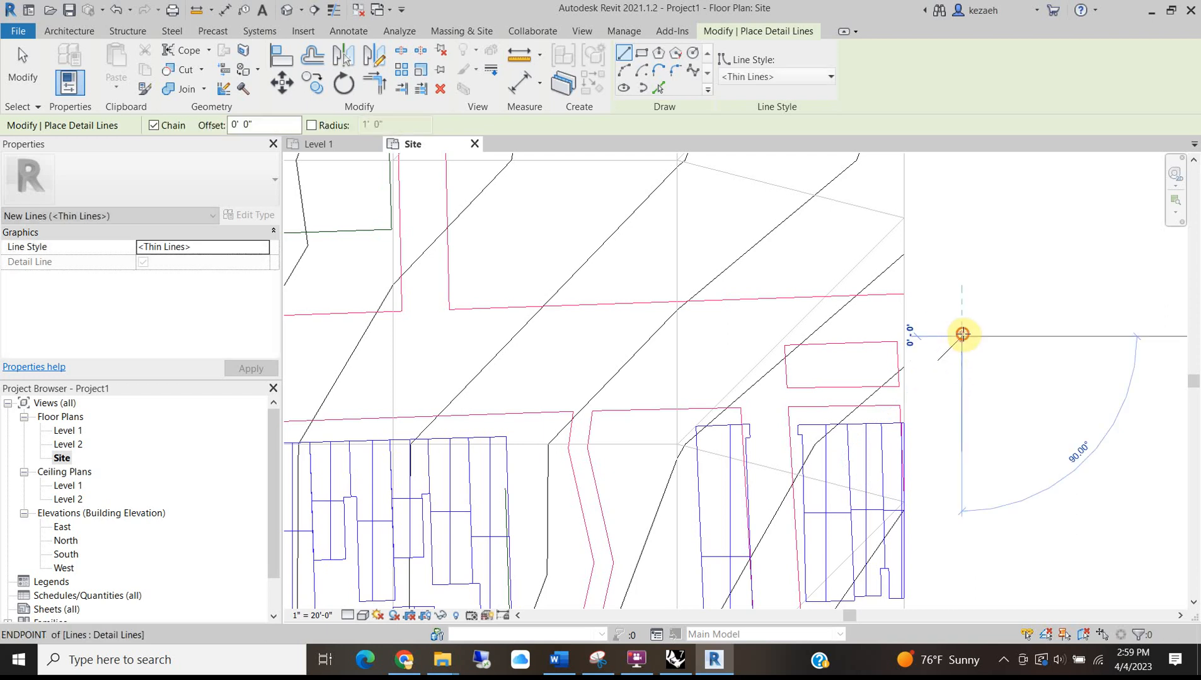
left_click(986, 360)
key("Escape")
Draw the letter N below the arrow with three detail lines.
scroll(967, 391, "up", 2)
left_click(952, 489)
left_click(949, 462)
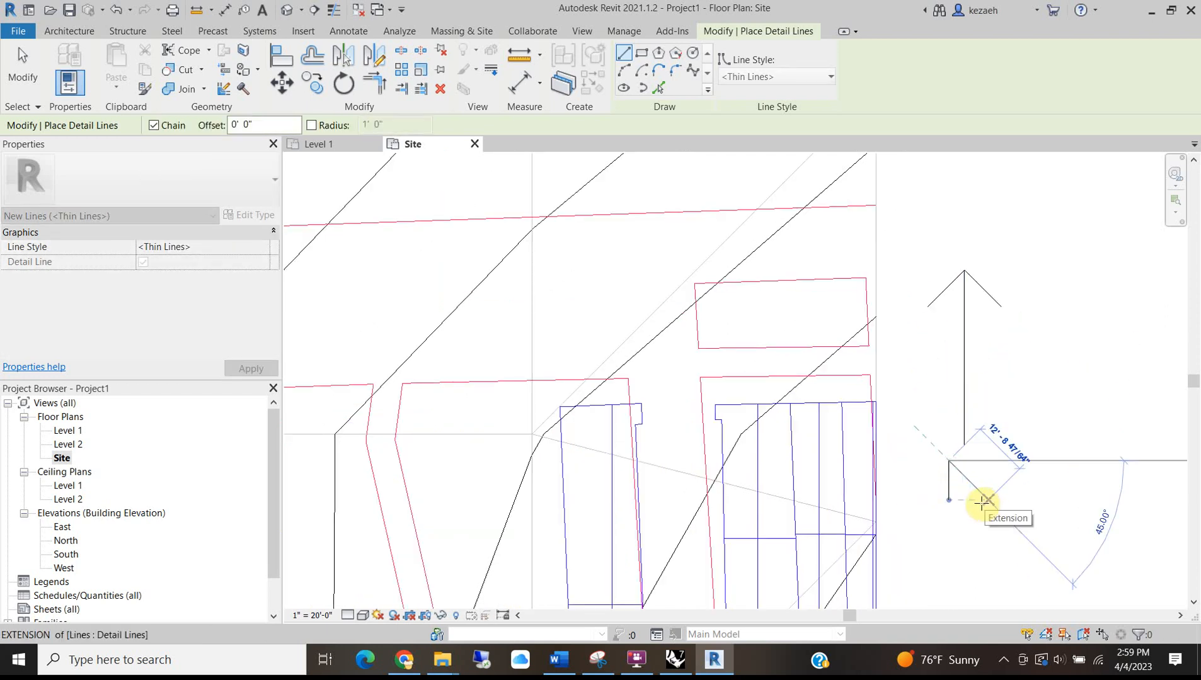
left_click(977, 502)
left_click(976, 463)
key("Escape")
key("Escape")
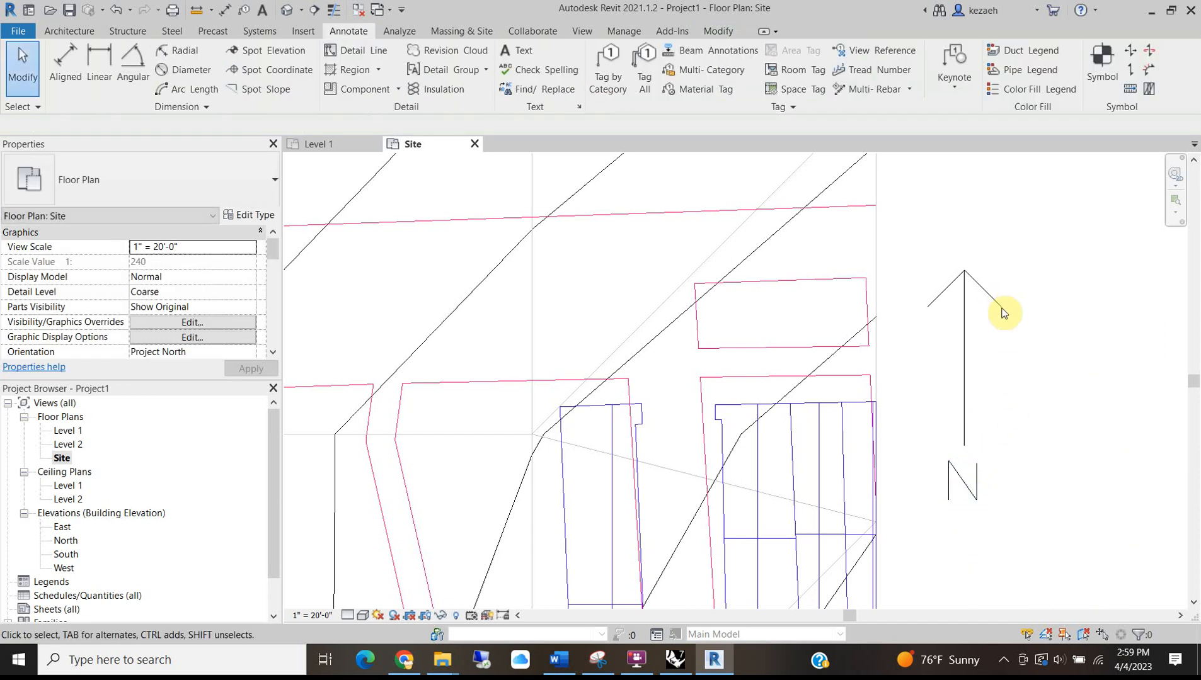
Group the six north arrow lines as detail group Group 1.
left_click(977, 478)
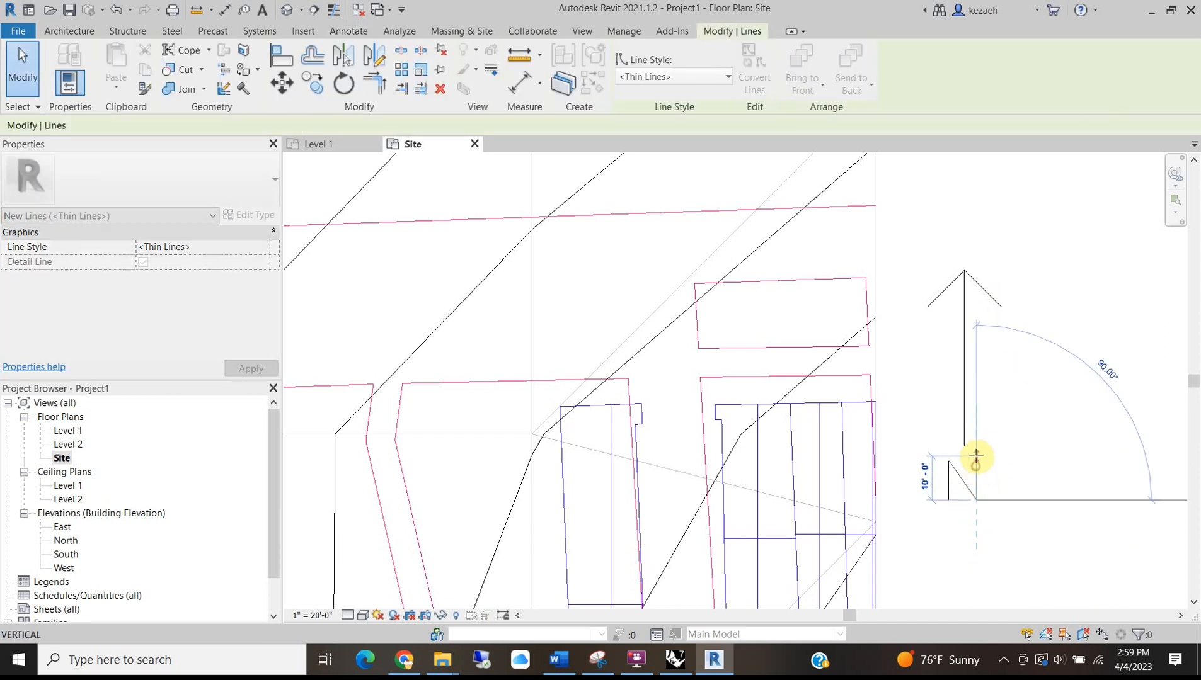
left_click(1062, 430)
left_click_drag(1040, 193, 917, 546)
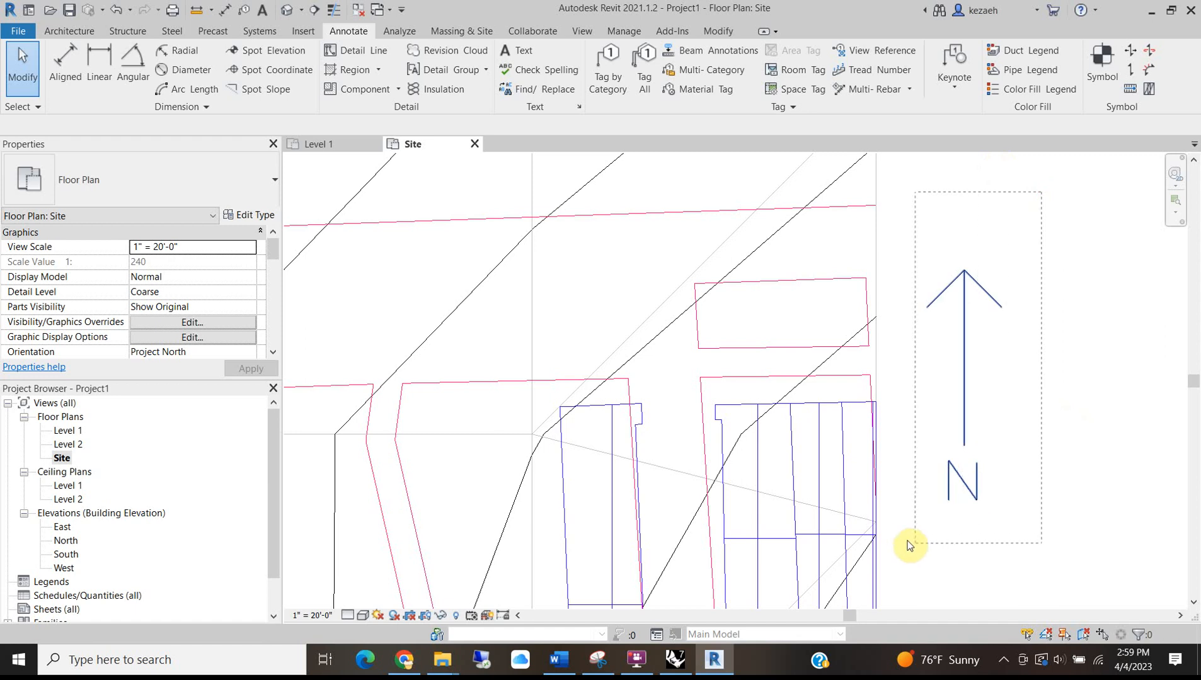
right_click(967, 358)
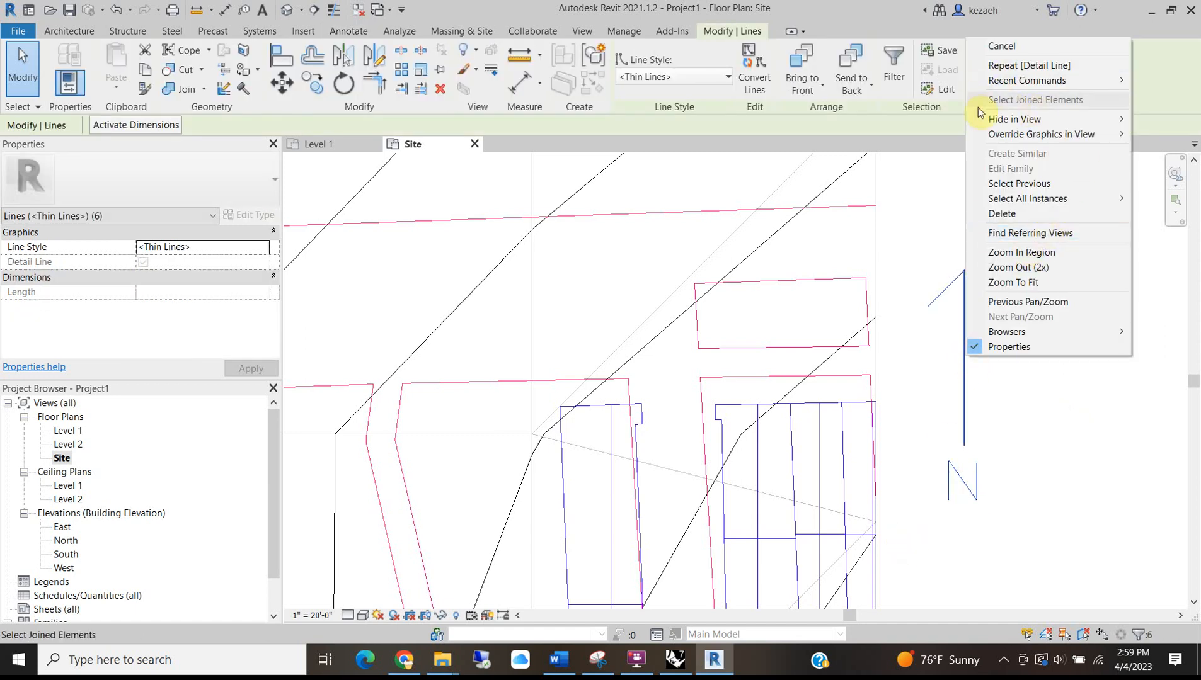
left_click(1025, 468)
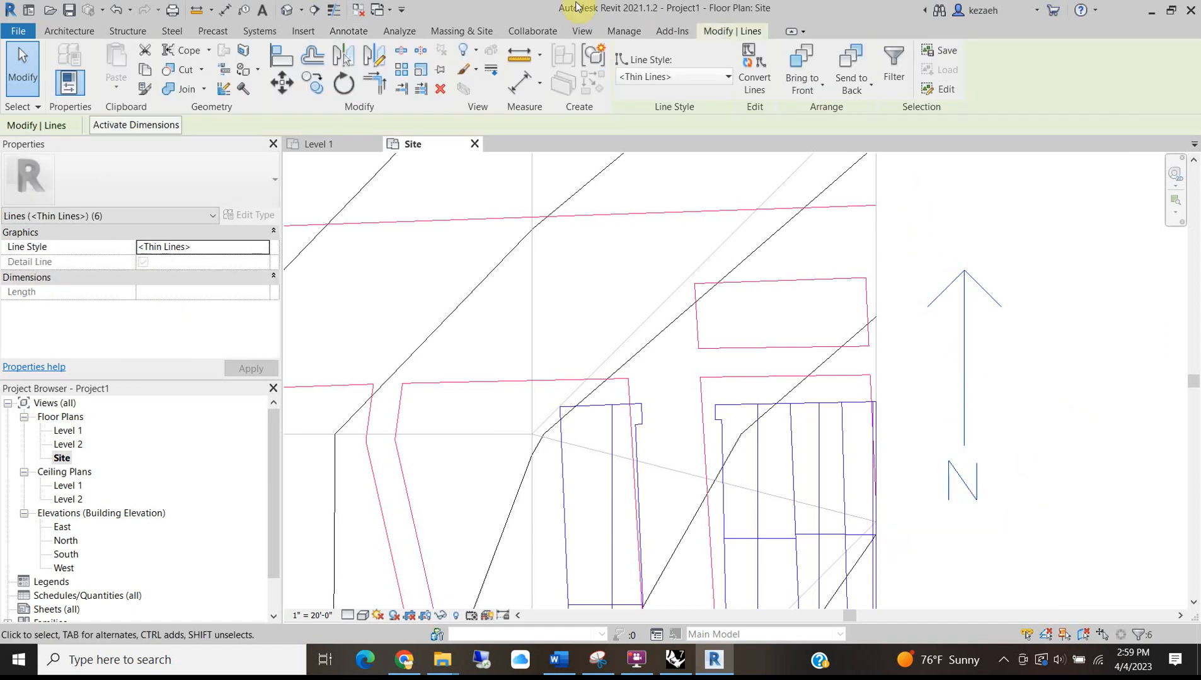
left_click(586, 55)
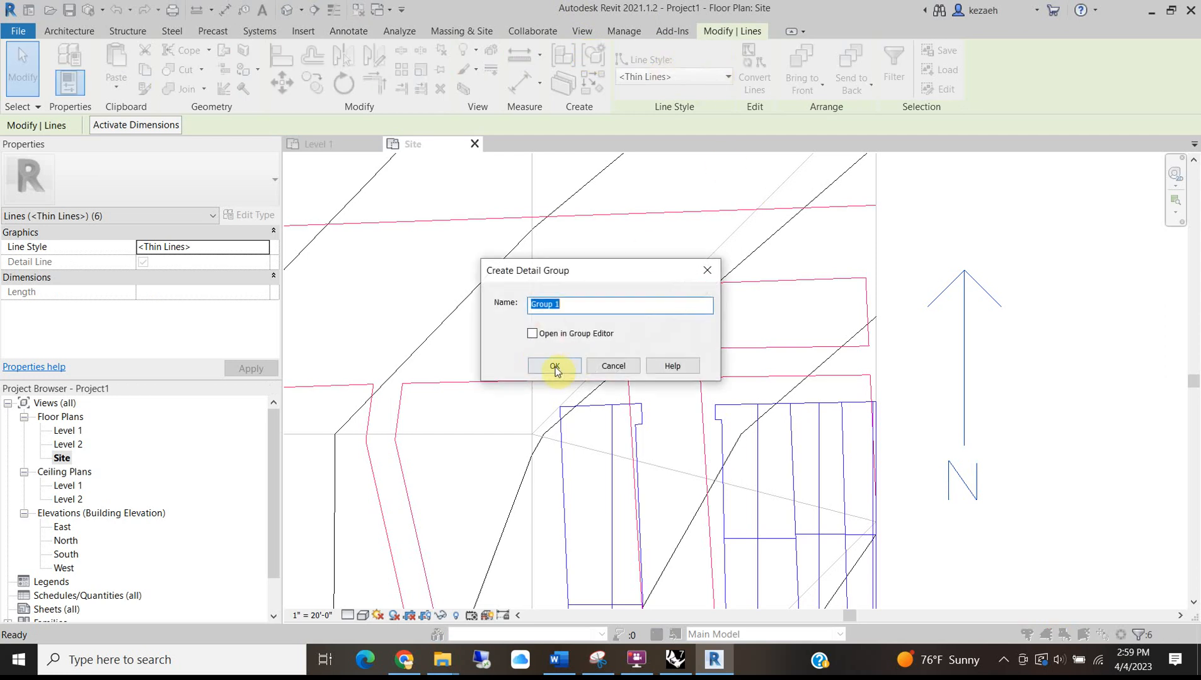
left_click(555, 367)
left_click(1079, 317)
scroll(957, 386, "down", 2)
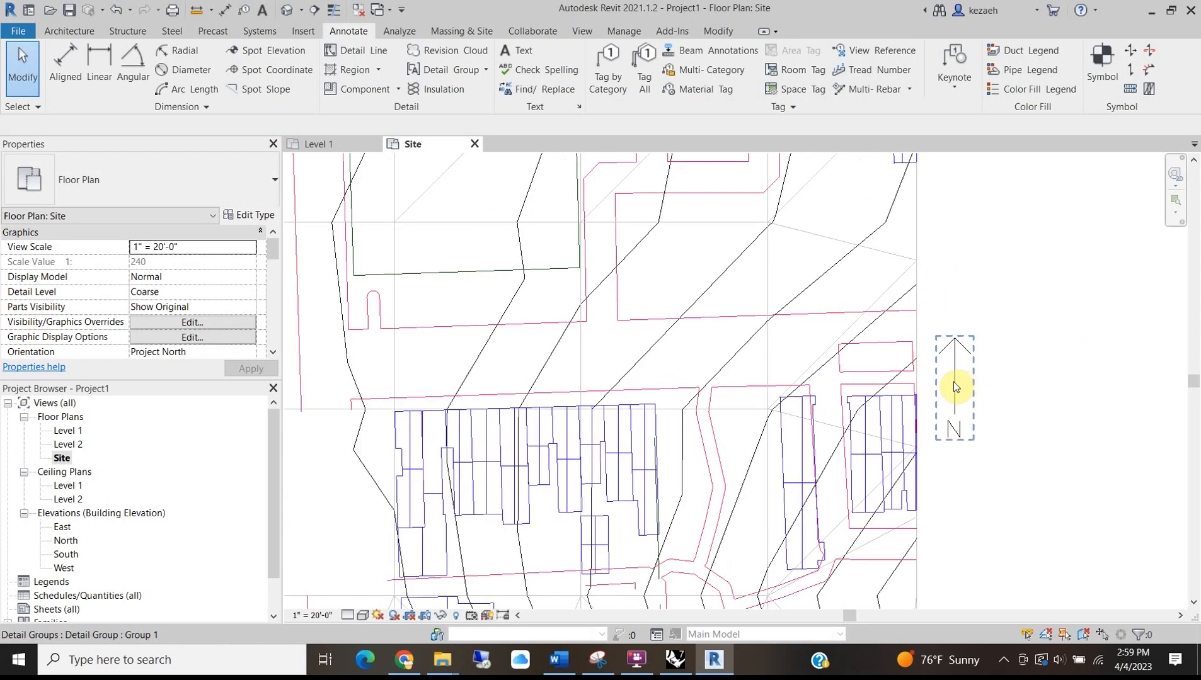
Select the imported DWG site model together with the north arrow group.
scroll(796, 402, "down", 2)
scroll(689, 410, "up", 2)
left_click(683, 411)
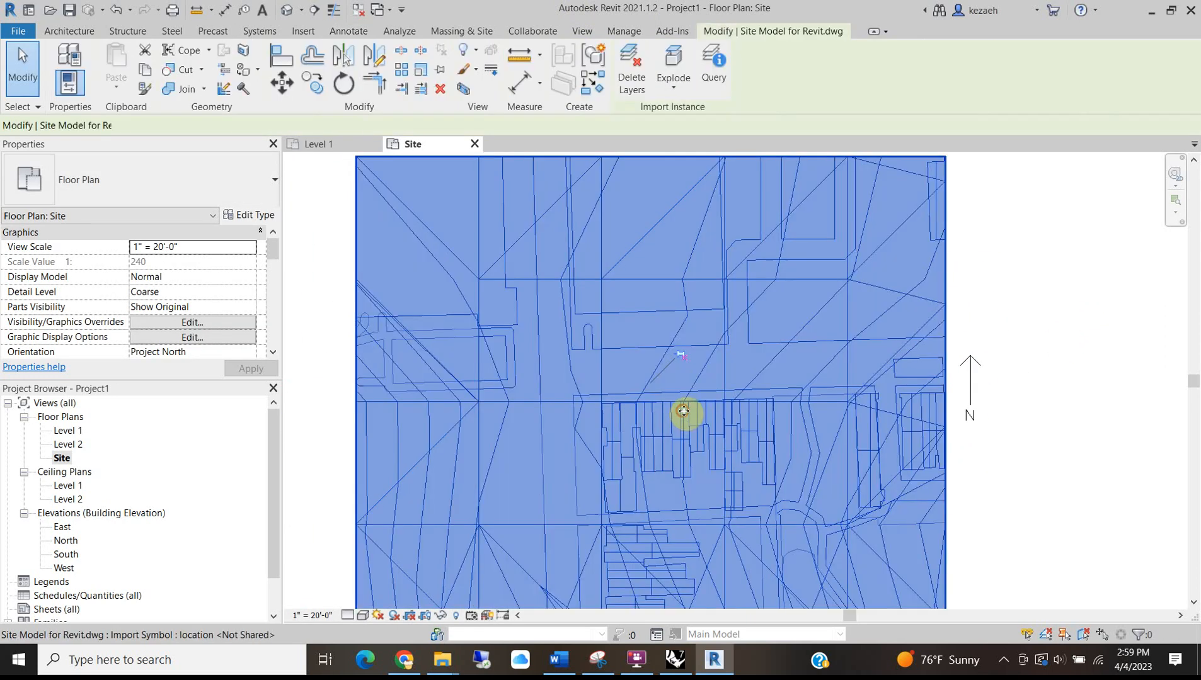
left_click(972, 381, "ctrl")
scroll(646, 397, "up", 2)
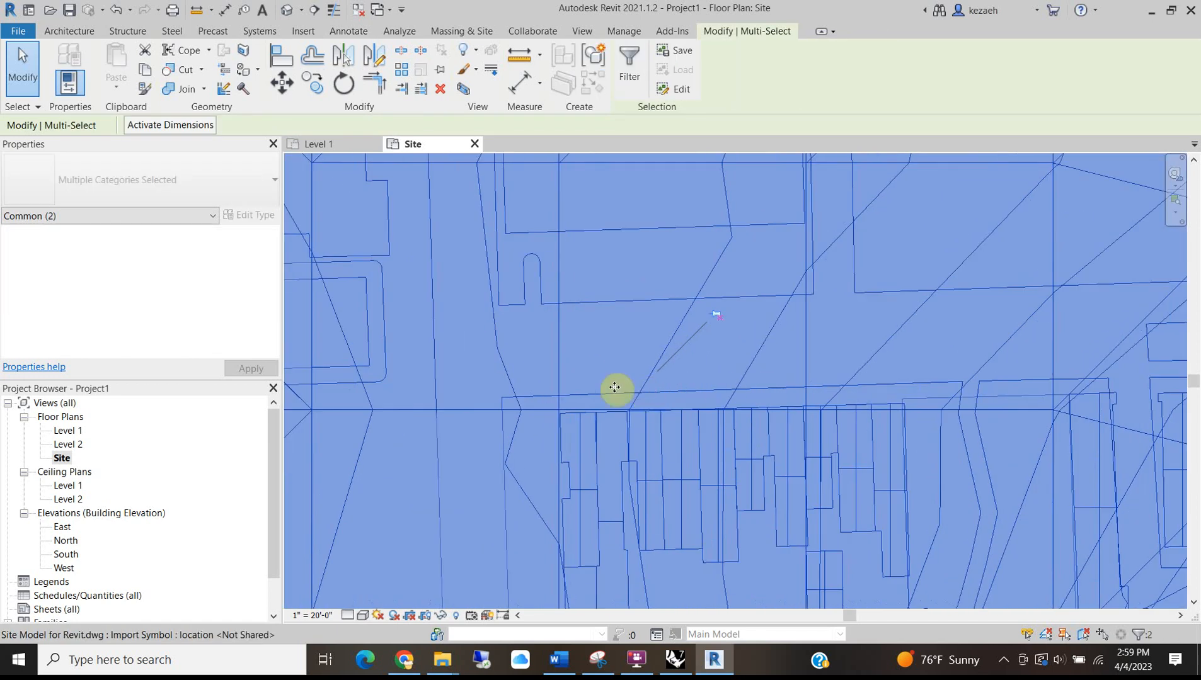
scroll(605, 419, "up", 3)
scroll(567, 418, "down", 3)
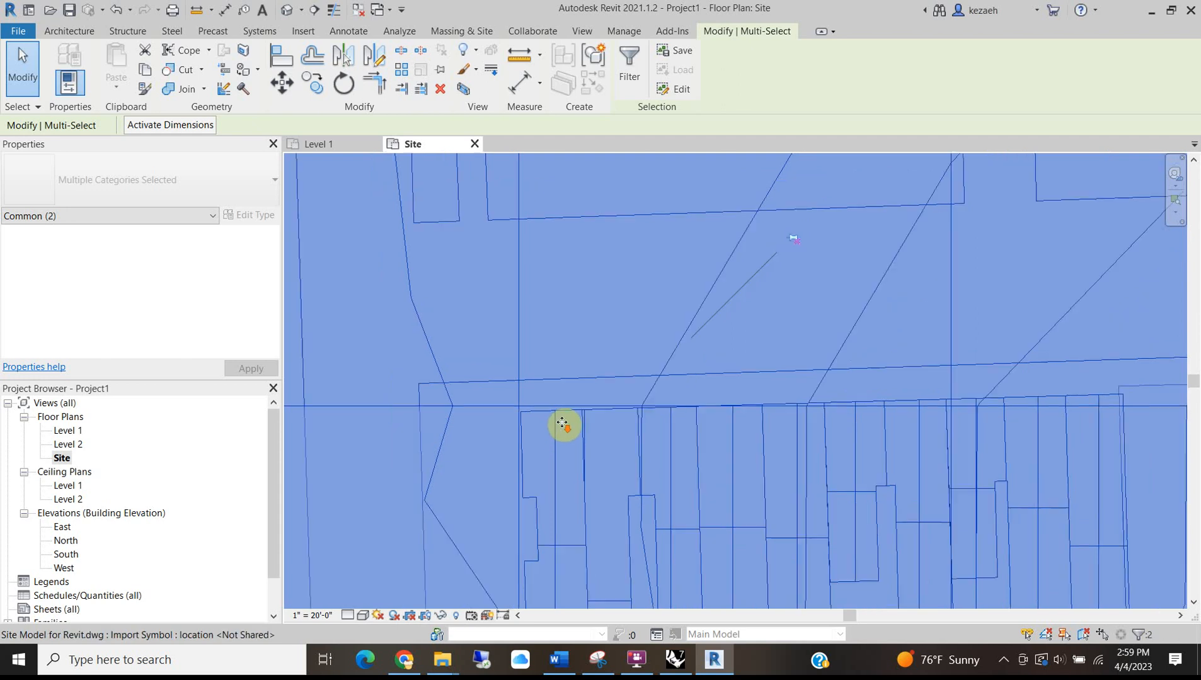
Rotate the site drawing and north arrow to a tilted orientation, then clear the selection.
left_click(342, 84)
scroll(595, 419, "up", 2)
scroll(595, 419, "up", 2)
left_click(596, 419)
scroll(411, 419, "up", 3)
left_click(408, 418)
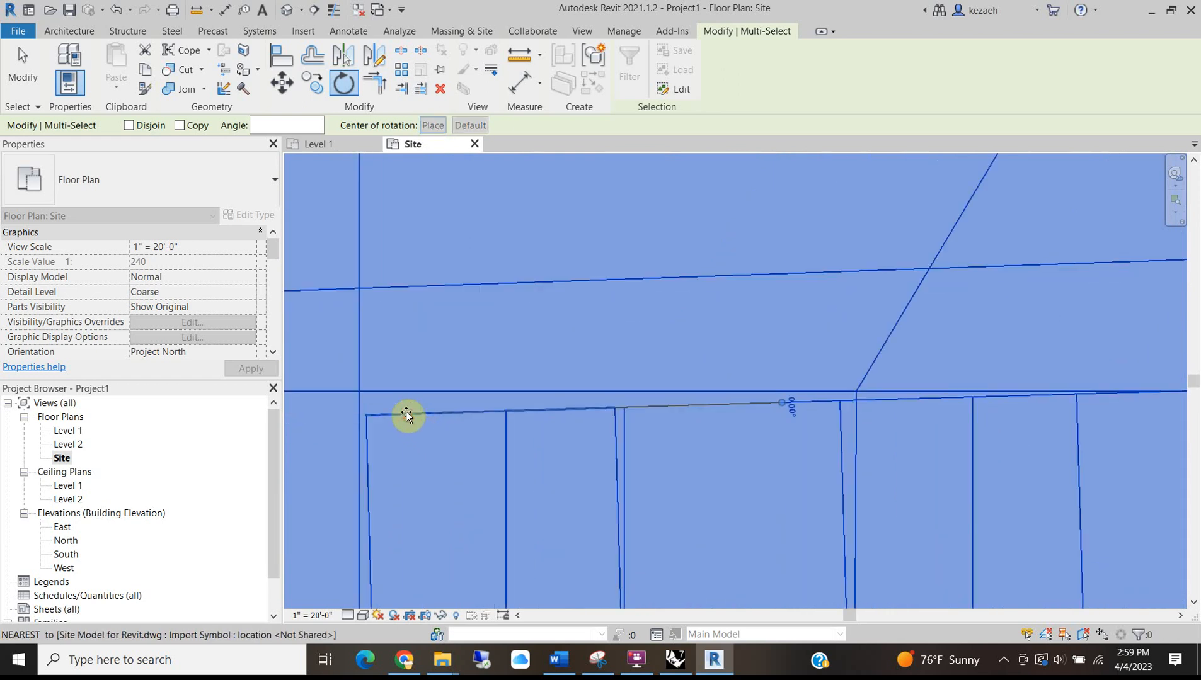
left_click(390, 403)
scroll(466, 381, "down", 2)
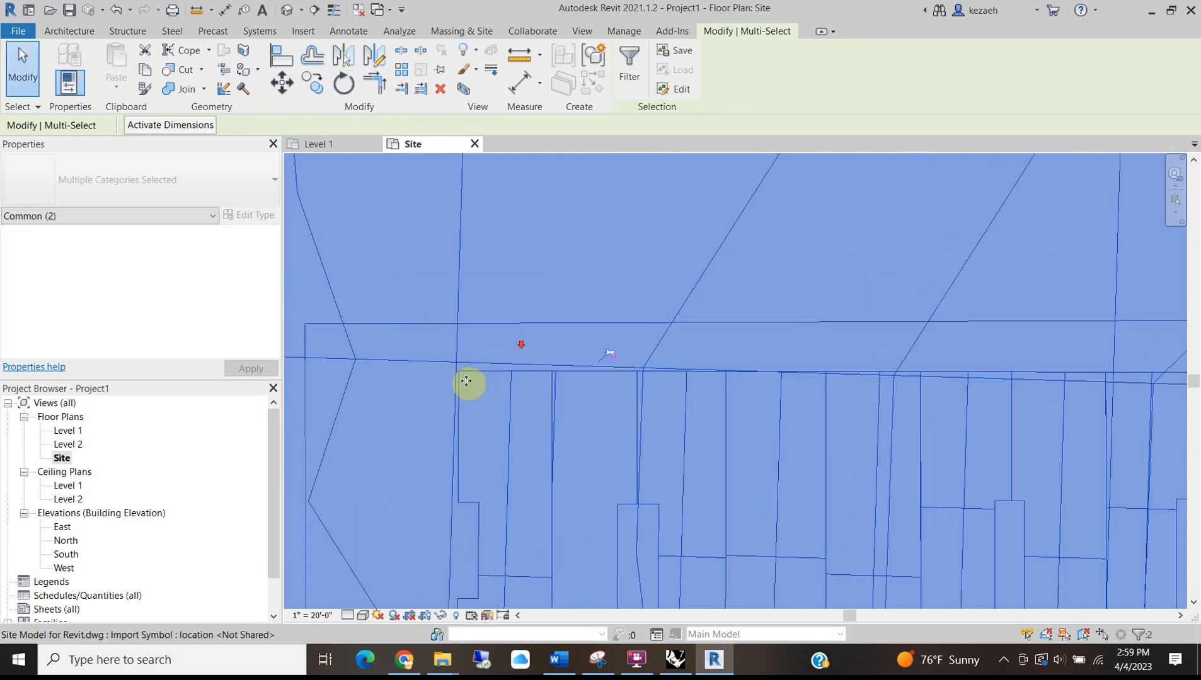
scroll(474, 501, "down", 2)
middle_click_drag(485, 506, 614, 337)
scroll(684, 364, "down", 2)
scroll(558, 319, "down", 2)
left_click(894, 337)
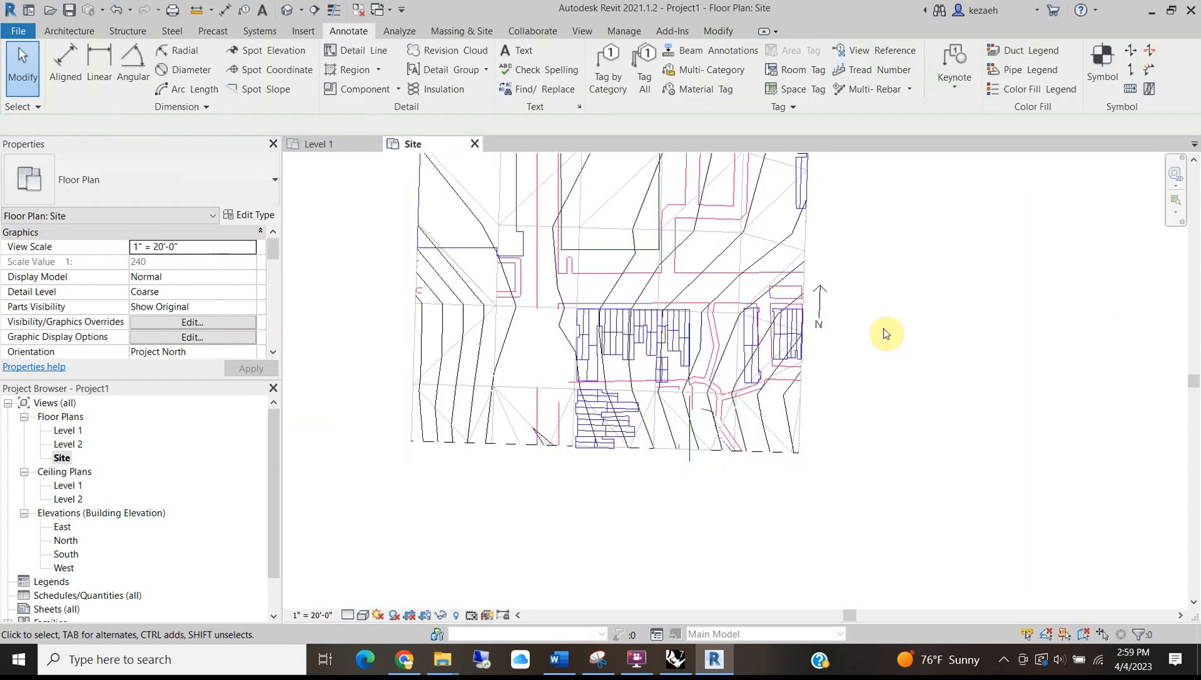
scroll(824, 302, "up", 4)
scroll(827, 293, "up", 2)
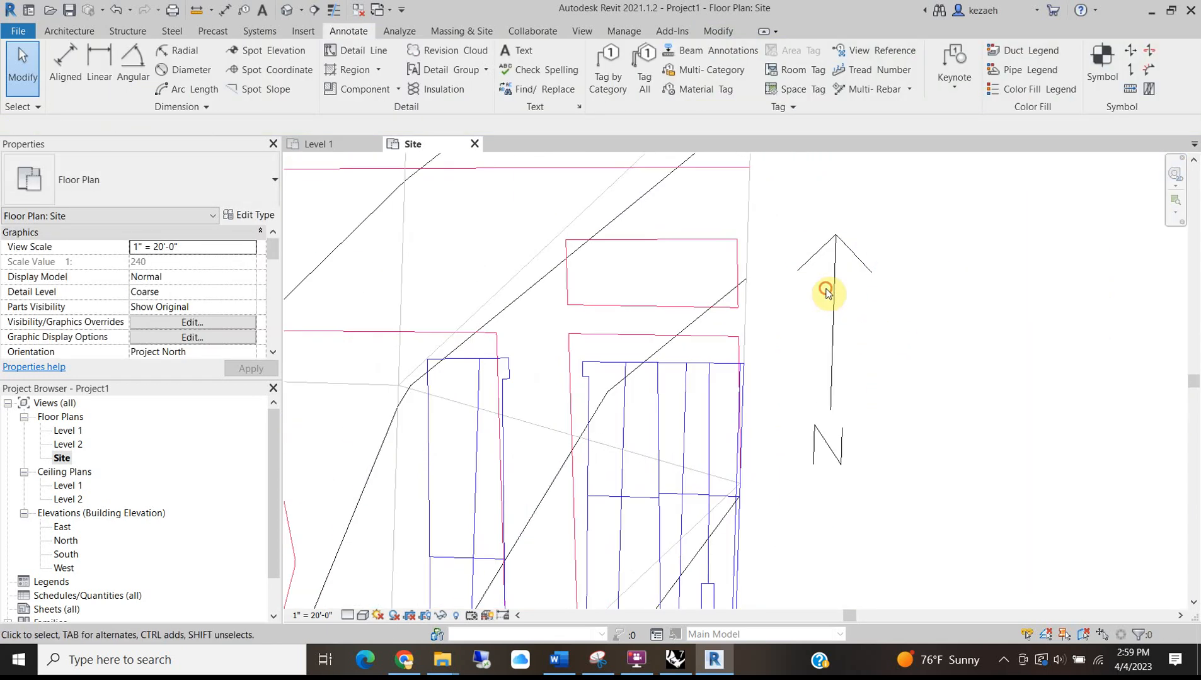
left_click(828, 291)
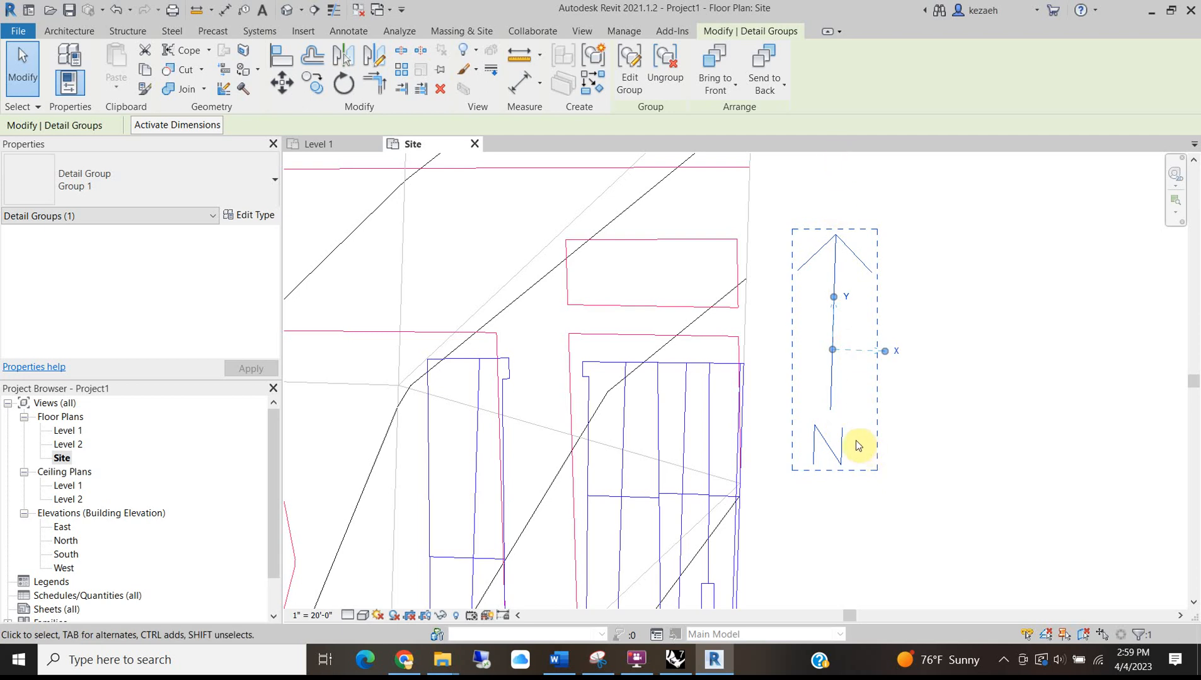
scroll(796, 378, "down", 2)
scroll(693, 340, "down", 2)
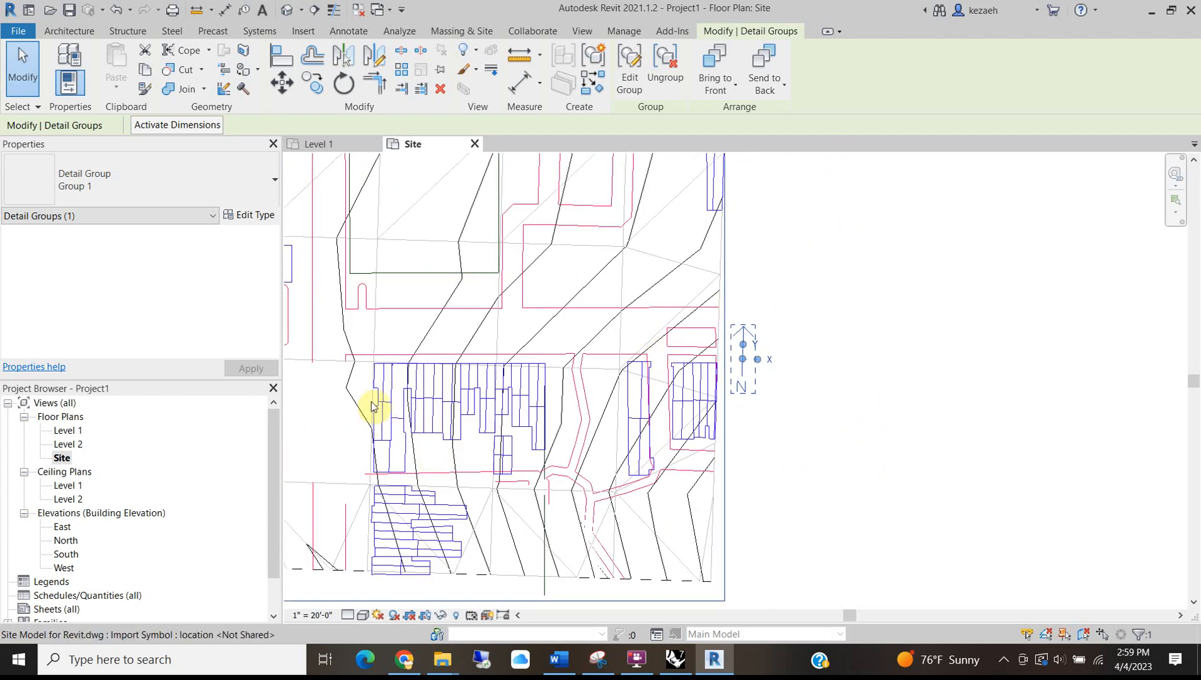
scroll(372, 406, "up", 3)
scroll(561, 249, "down", 1)
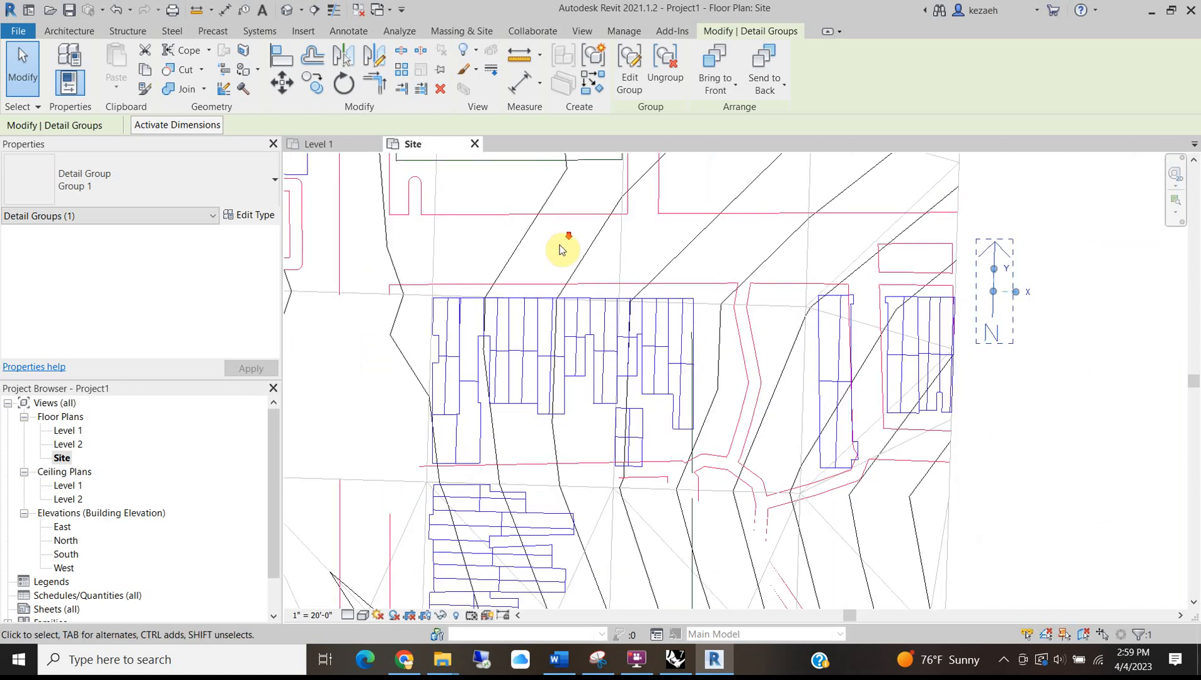
scroll(1047, 247, "up", 2)
left_click(1043, 250)
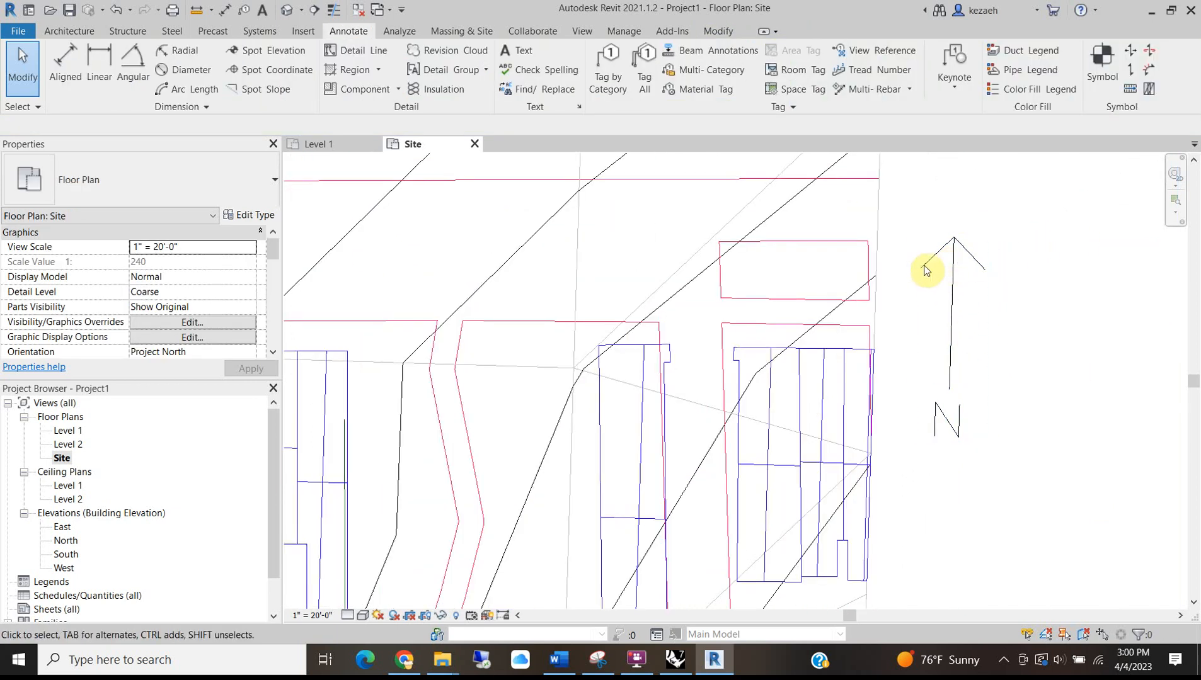
scroll(656, 375, "down", 3)
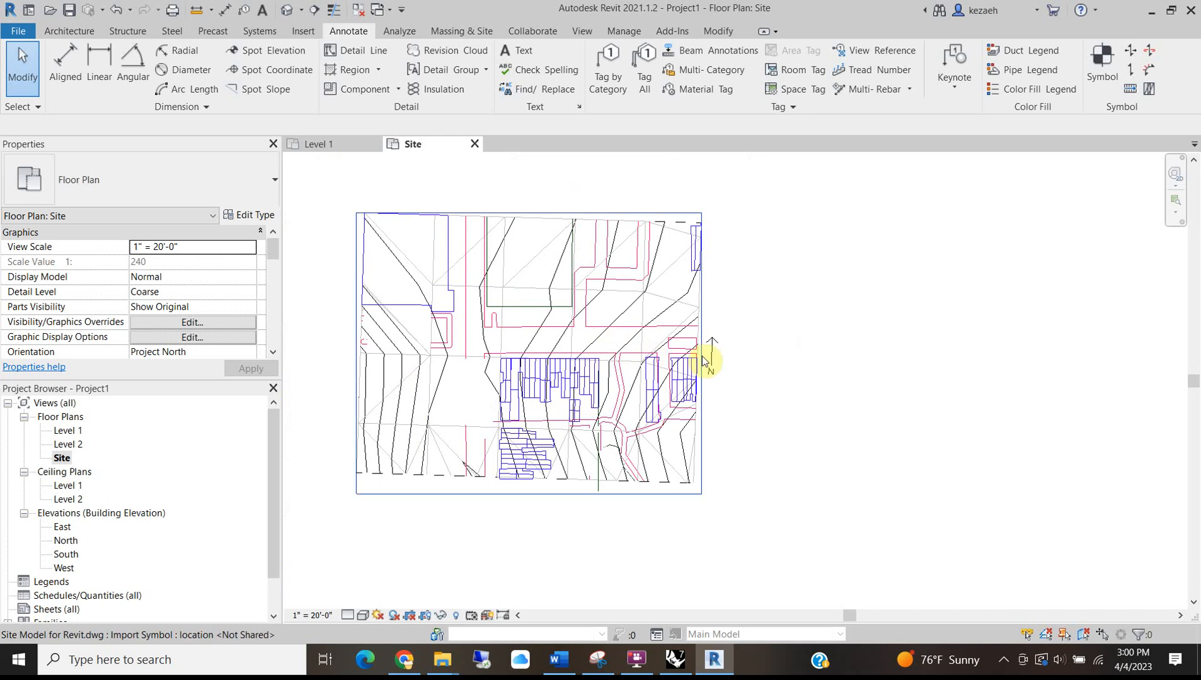
scroll(724, 340, "up", 2)
scroll(525, 434, "down", 3)
scroll(555, 386, "up", 4)
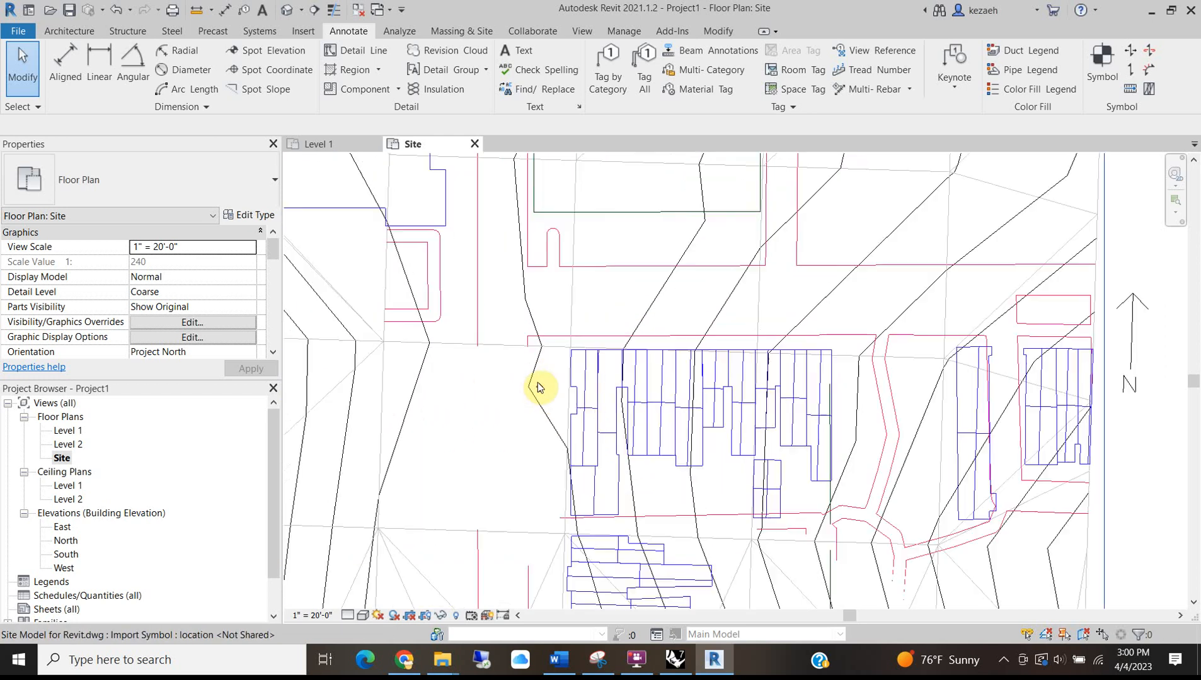
scroll(579, 453, "up", 1)
scroll(571, 391, "down", 4)
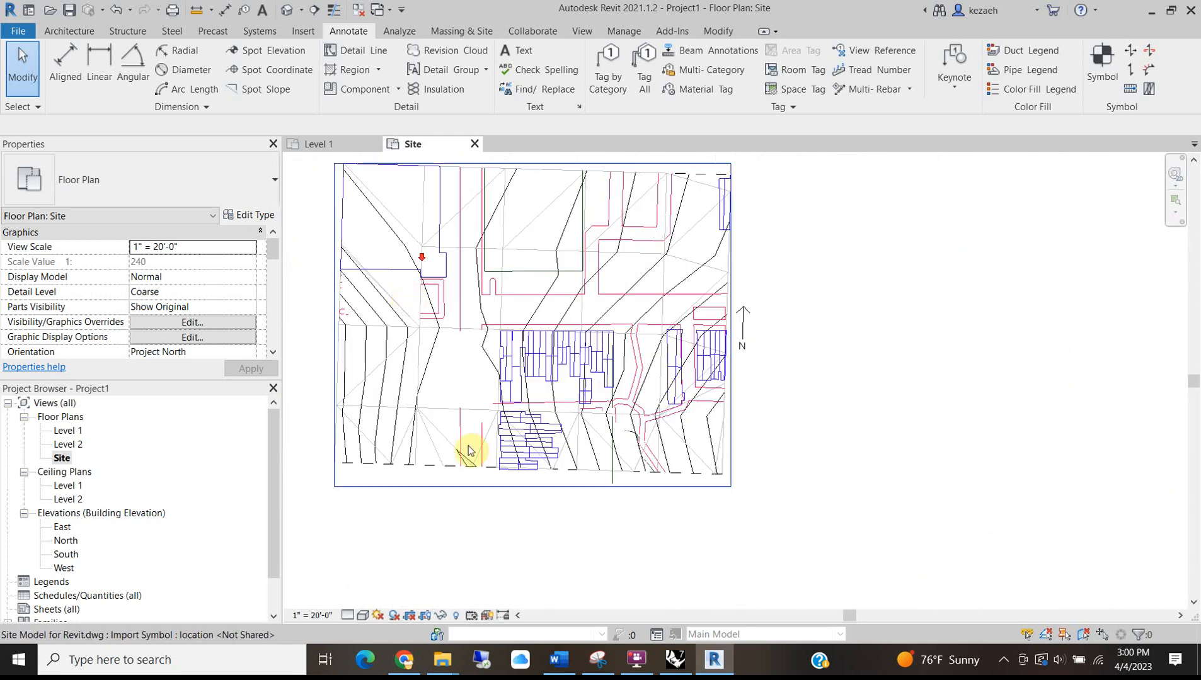
scroll(578, 387, "down", 3)
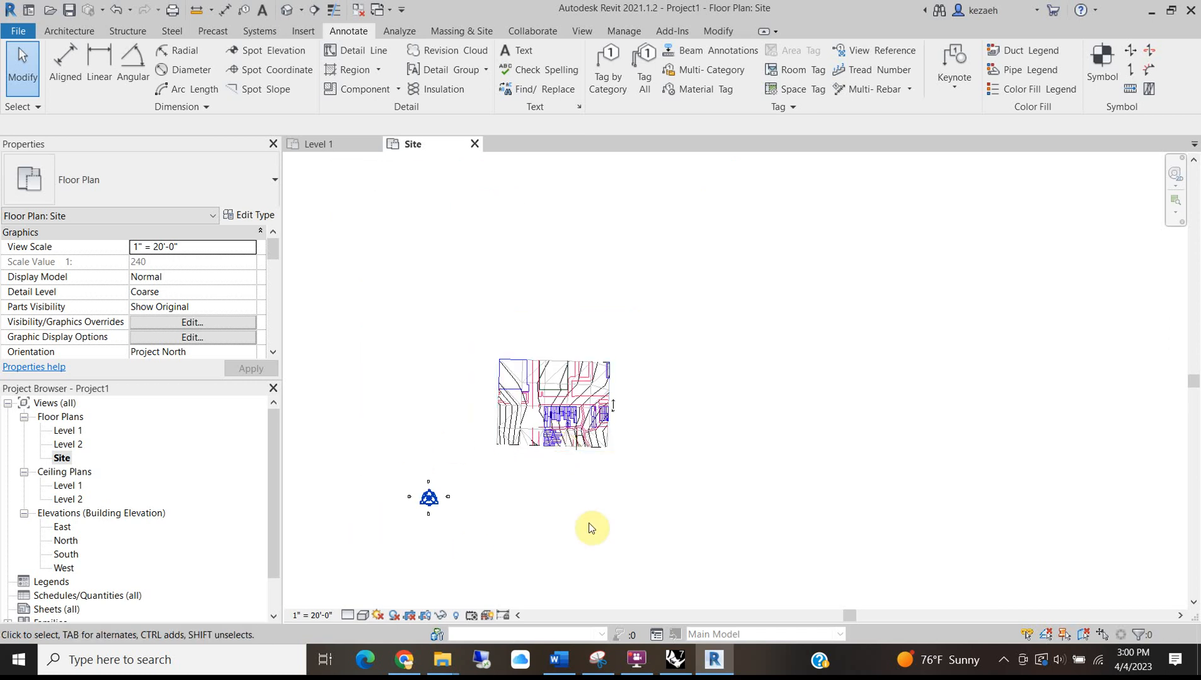
scroll(536, 375, "up", 2)
scroll(562, 525, "down", 1)
Move the imported site drawing (MV) so its midpoint lands on the survey point.
middle_click_drag(592, 424, 683, 394)
left_click(674, 335)
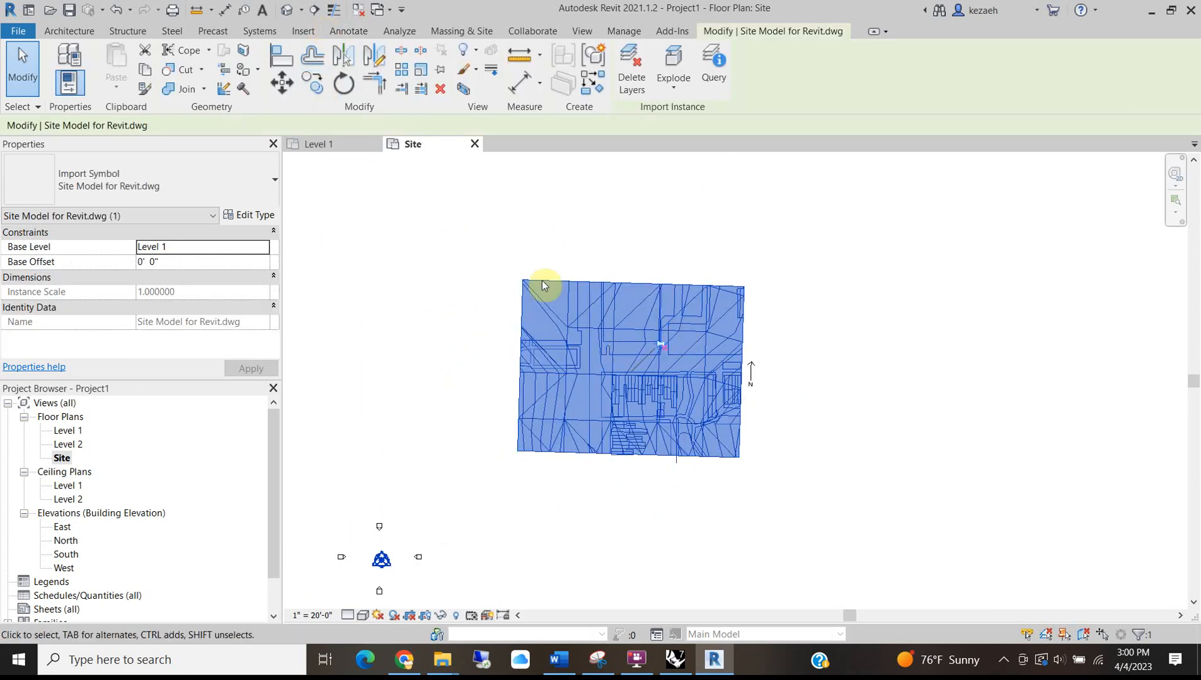
key("v")
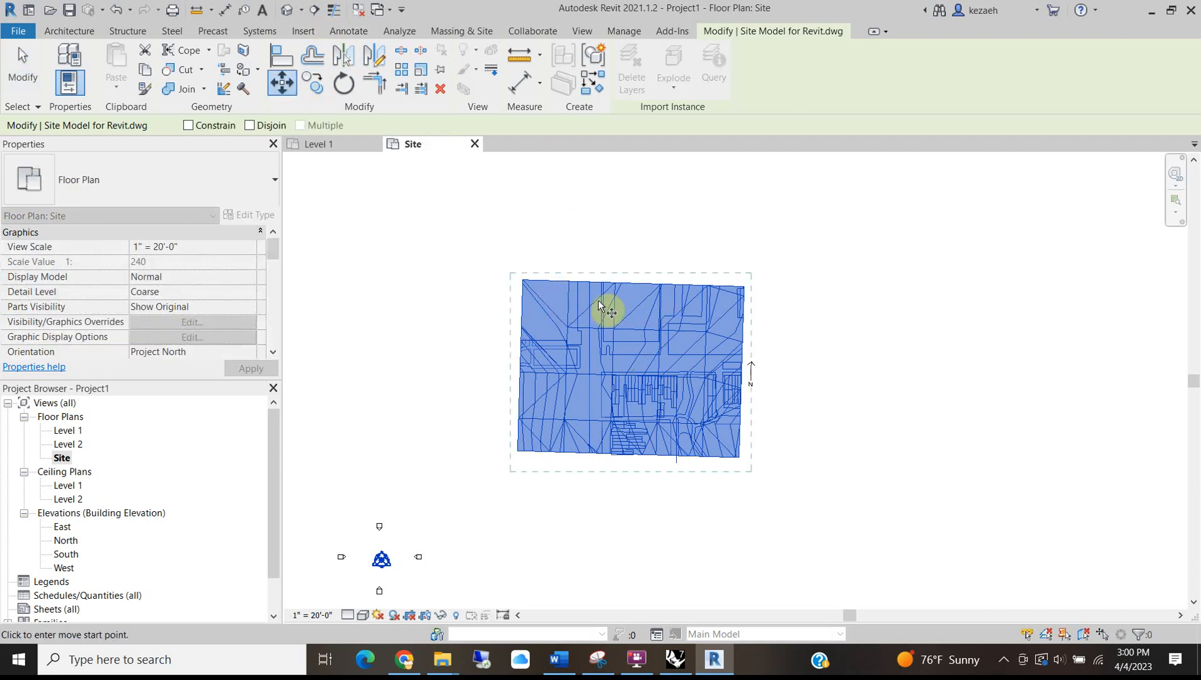
left_click(632, 366)
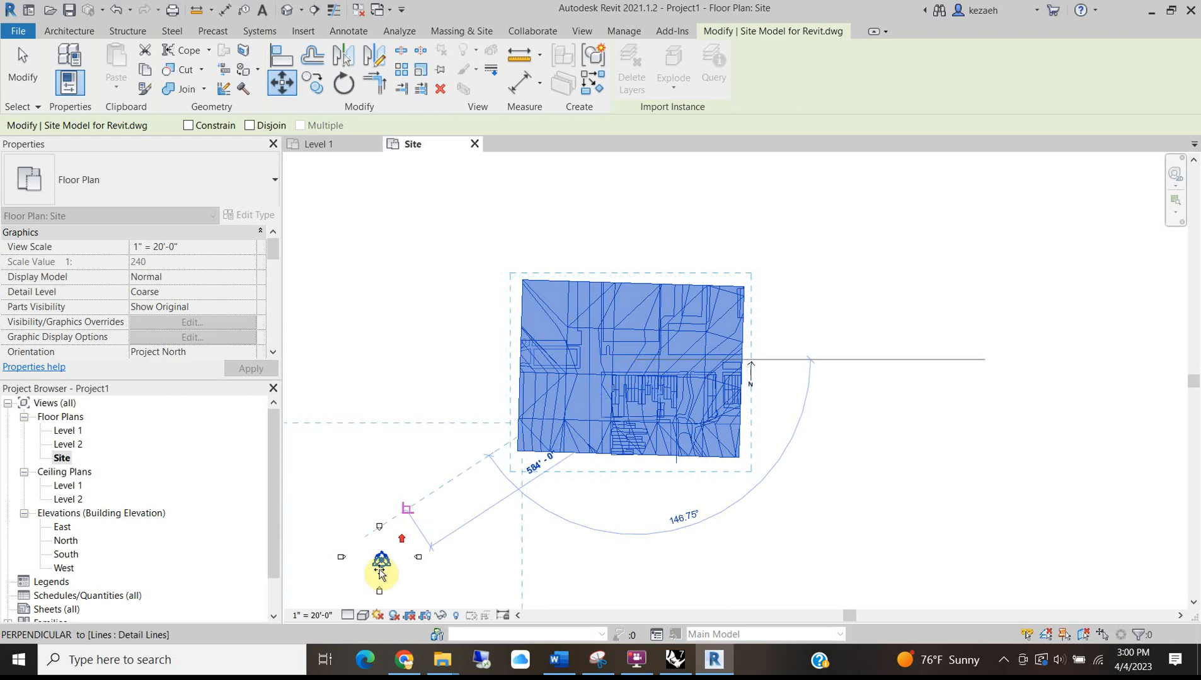
scroll(378, 564, "up", 3)
left_click(381, 557)
scroll(611, 421, "up", 8)
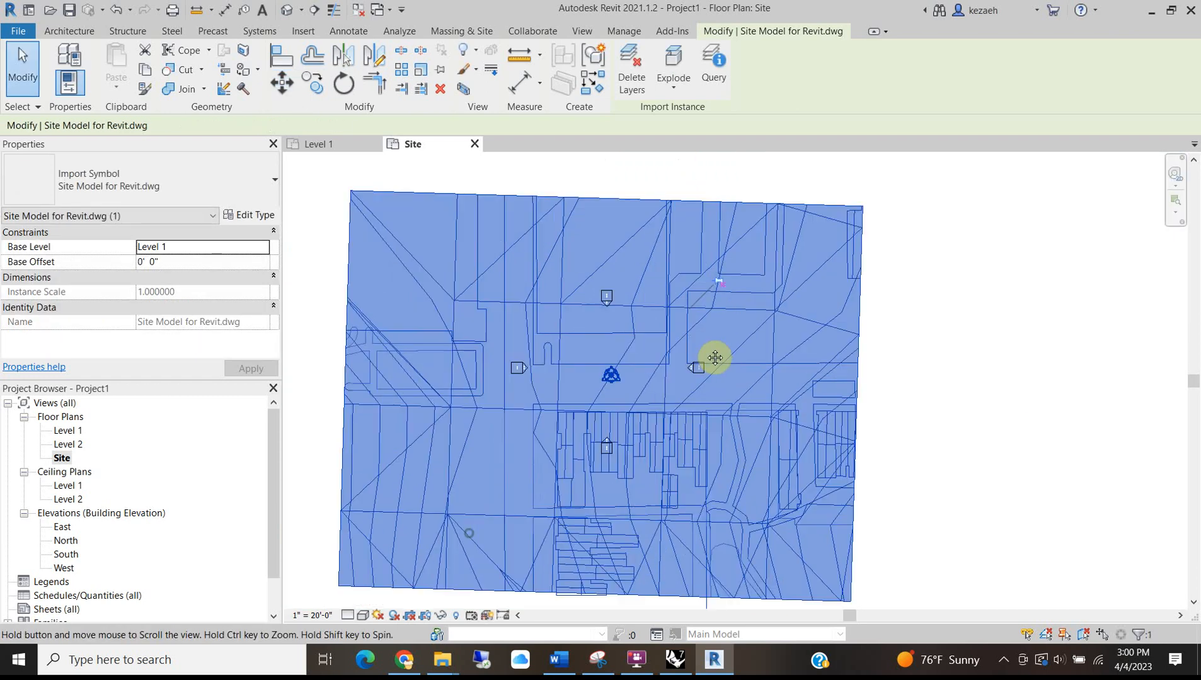
key("Escape")
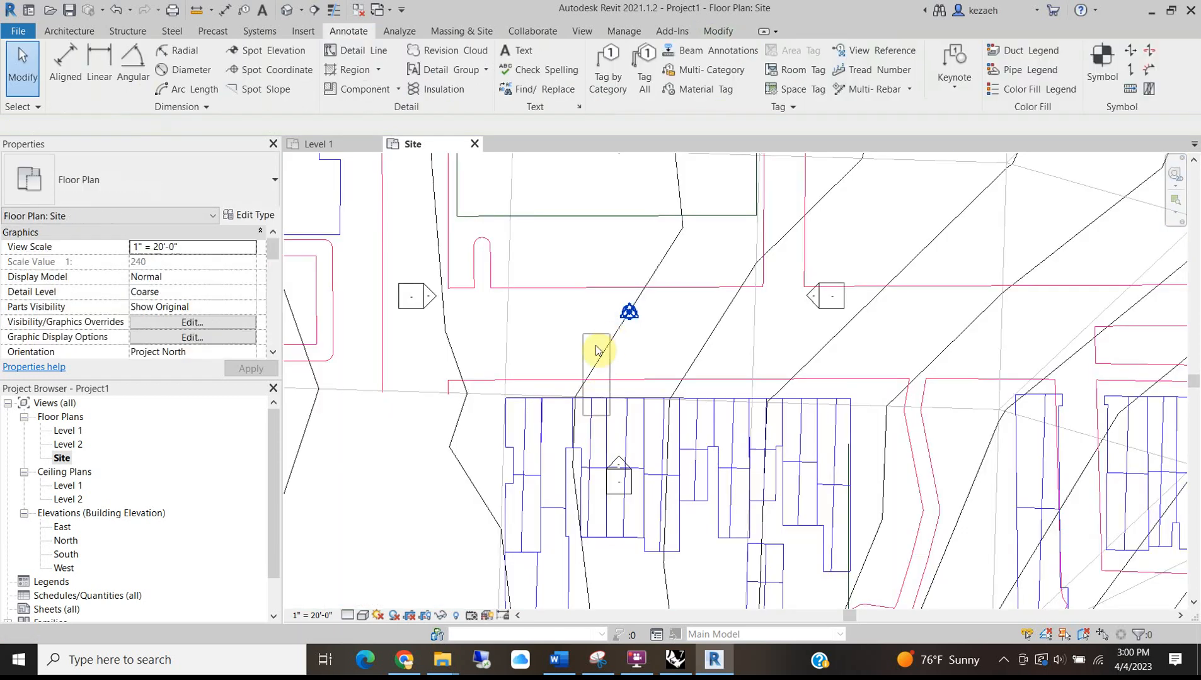
Move the site drawing again up and to the right.
left_click(548, 378)
key("v")
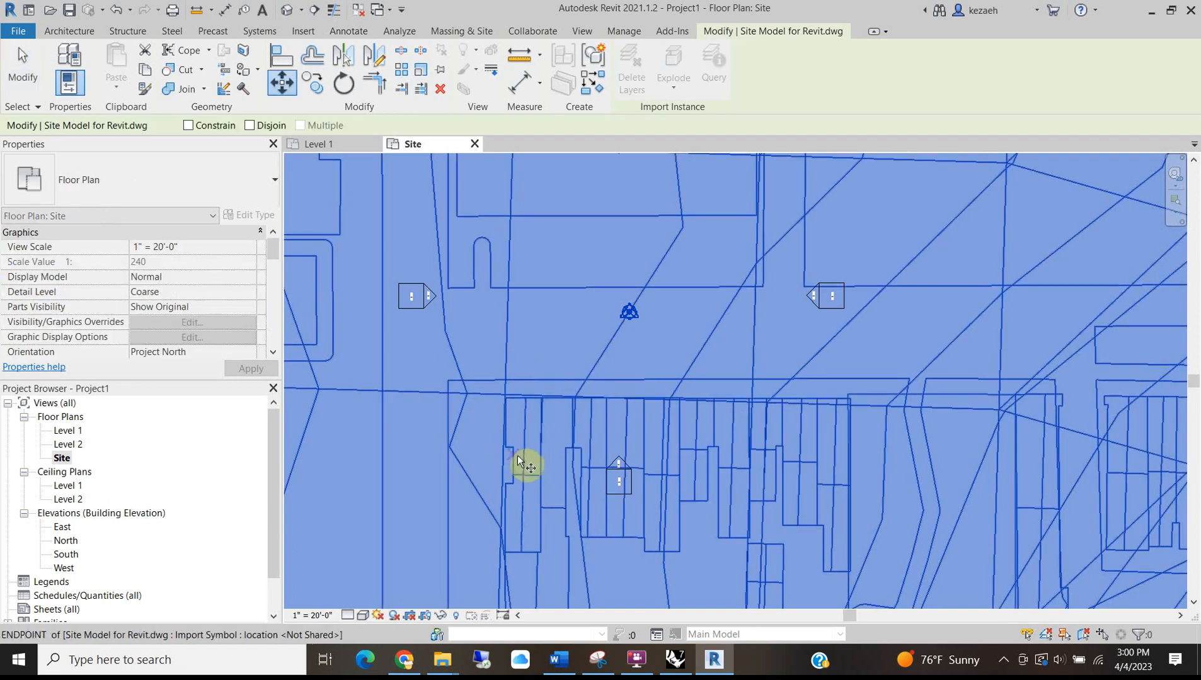
left_click(523, 460)
scroll(541, 360, "down", 2)
left_click(596, 312)
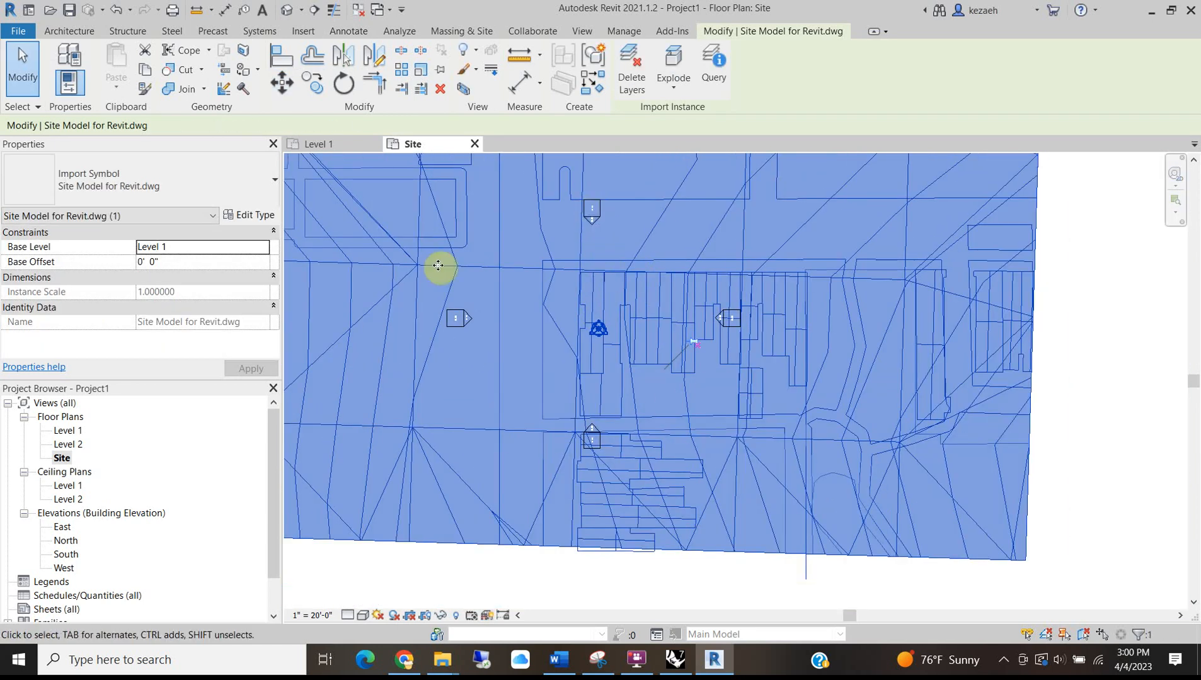
left_click(1112, 316)
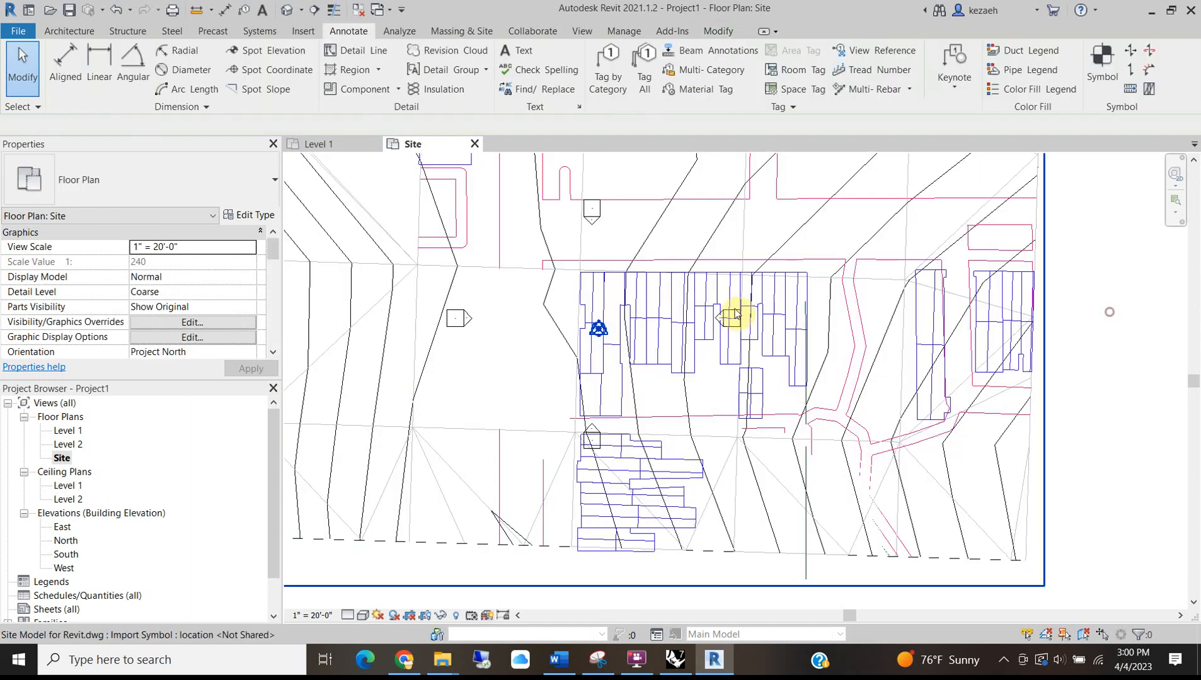
Check the repositioned drawing and right-hand elevation marker, panning and zooming the Site plan.
scroll(712, 304, "up", 2)
left_click(723, 331)
scroll(724, 331, "down", 4)
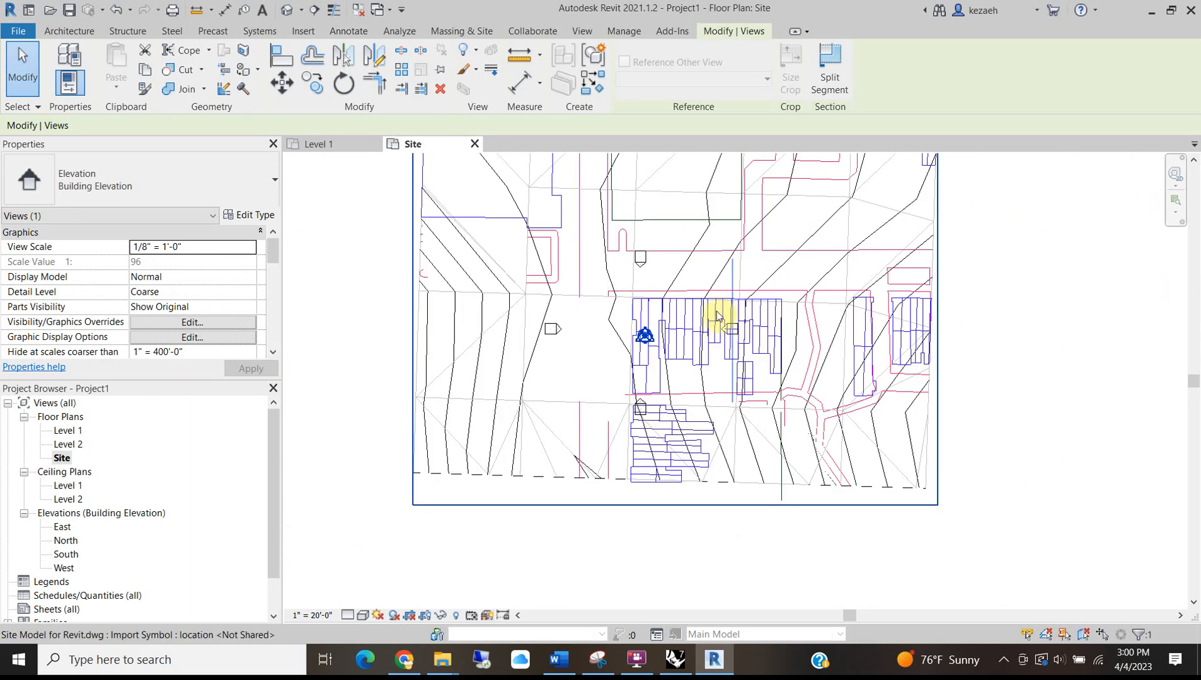
left_click(1065, 337)
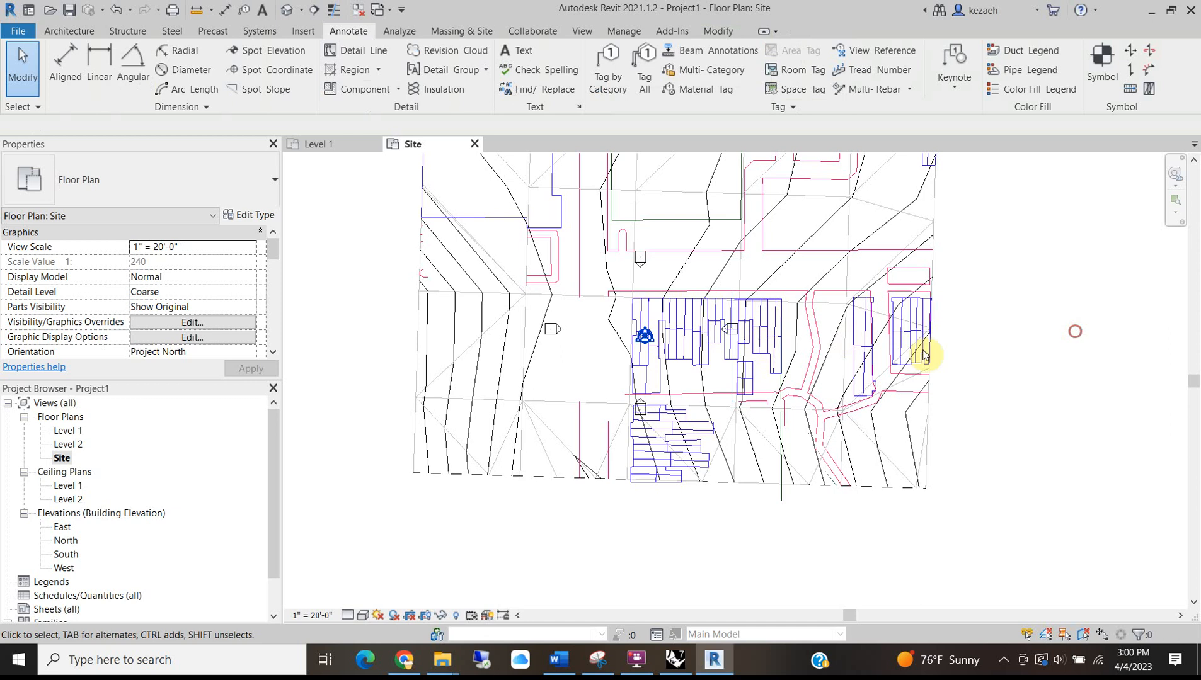
left_click(659, 378)
scroll(642, 299, "up", 2)
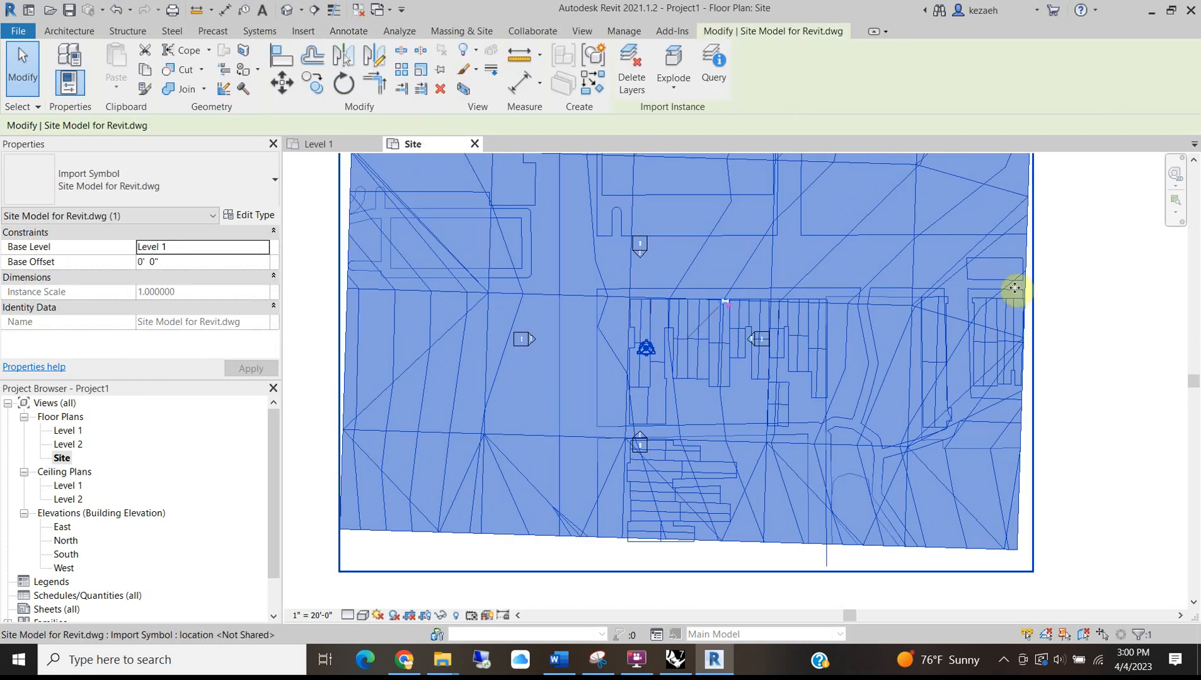
scroll(781, 320, "down", 2)
left_click(1021, 311)
middle_click_drag(657, 358, 568, 450)
scroll(568, 477, "up", 2)
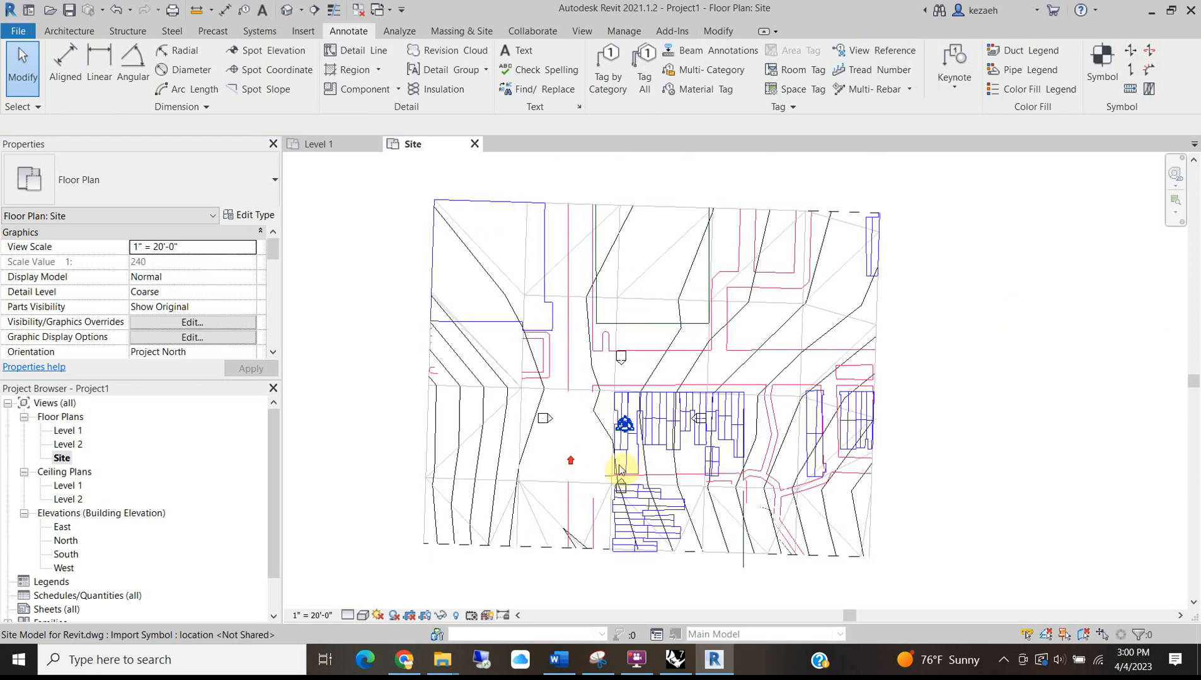
scroll(635, 442, "up", 2)
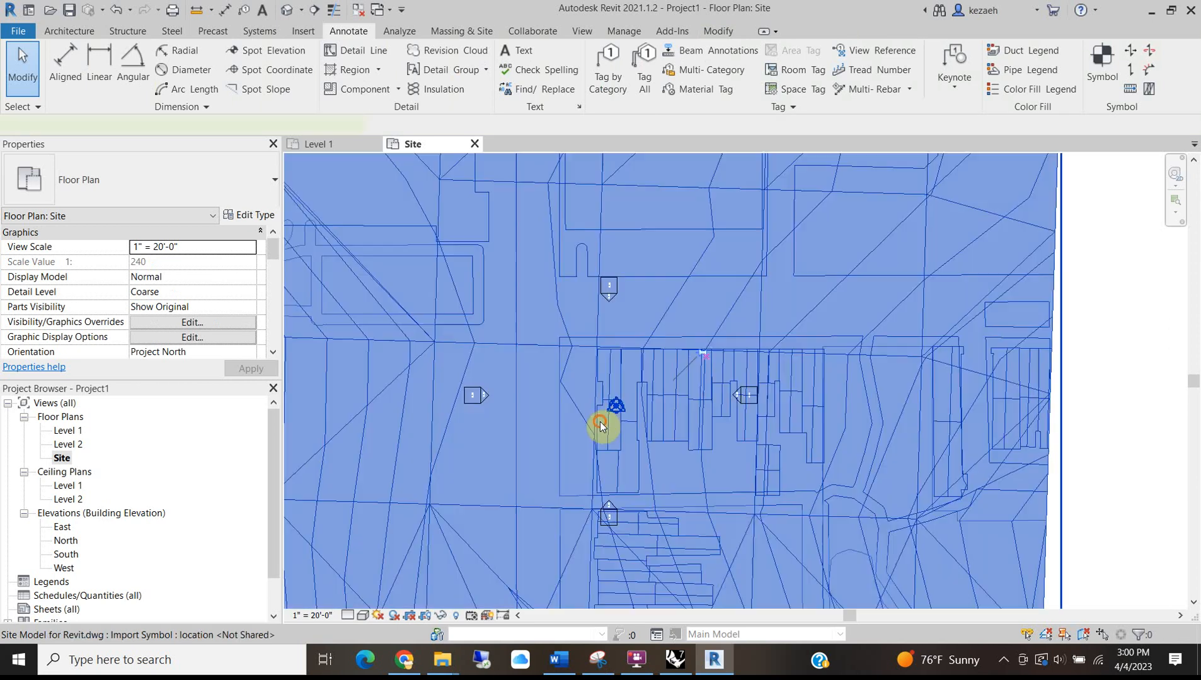
left_click(605, 421)
left_click(575, 446)
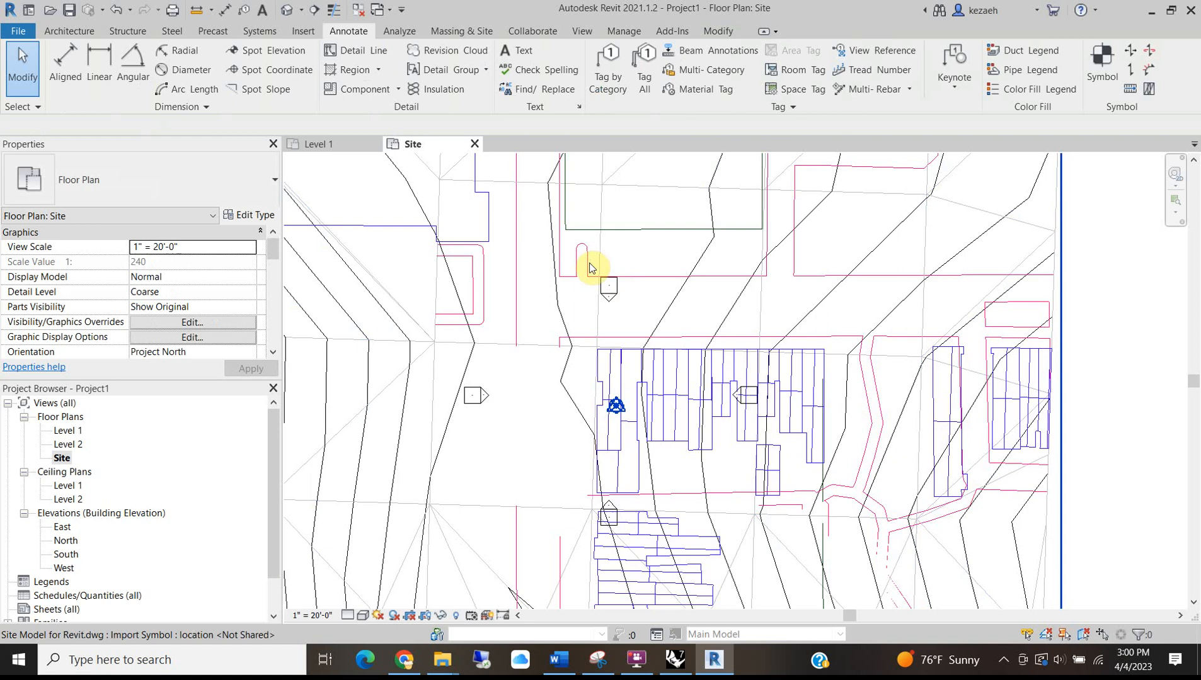
scroll(608, 320, "up", 2)
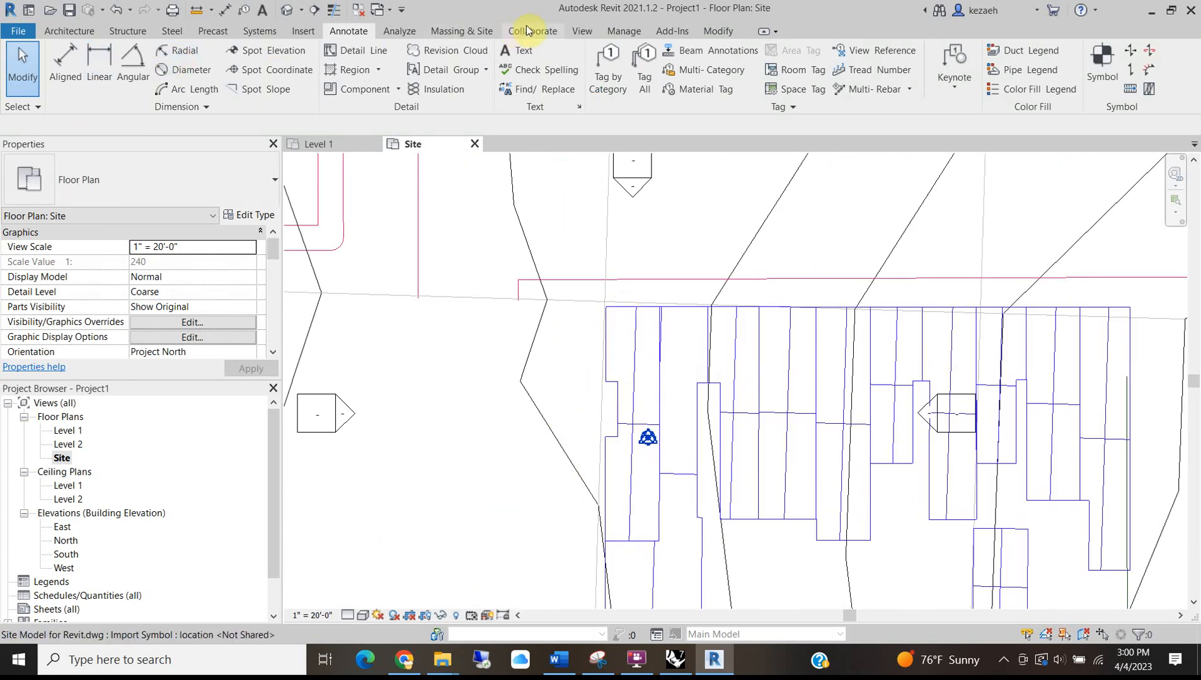
Draw a new section line vertically through the buildings on the site plan.
left_click(582, 32)
left_click(477, 57)
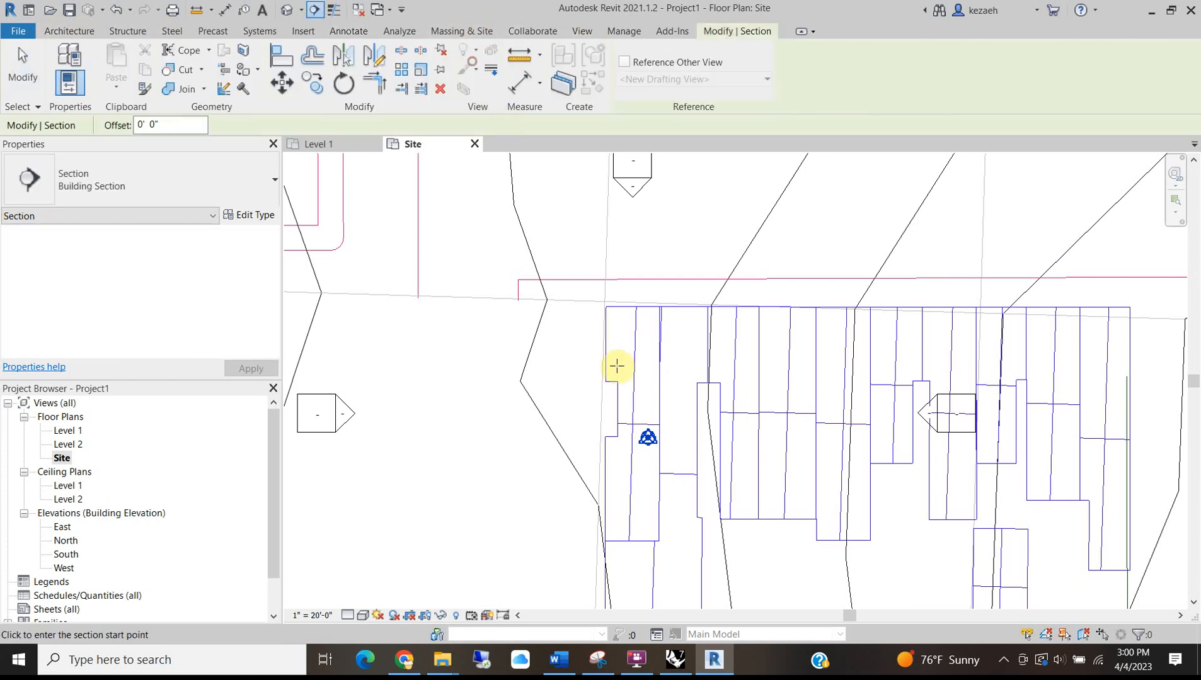
left_click(607, 297)
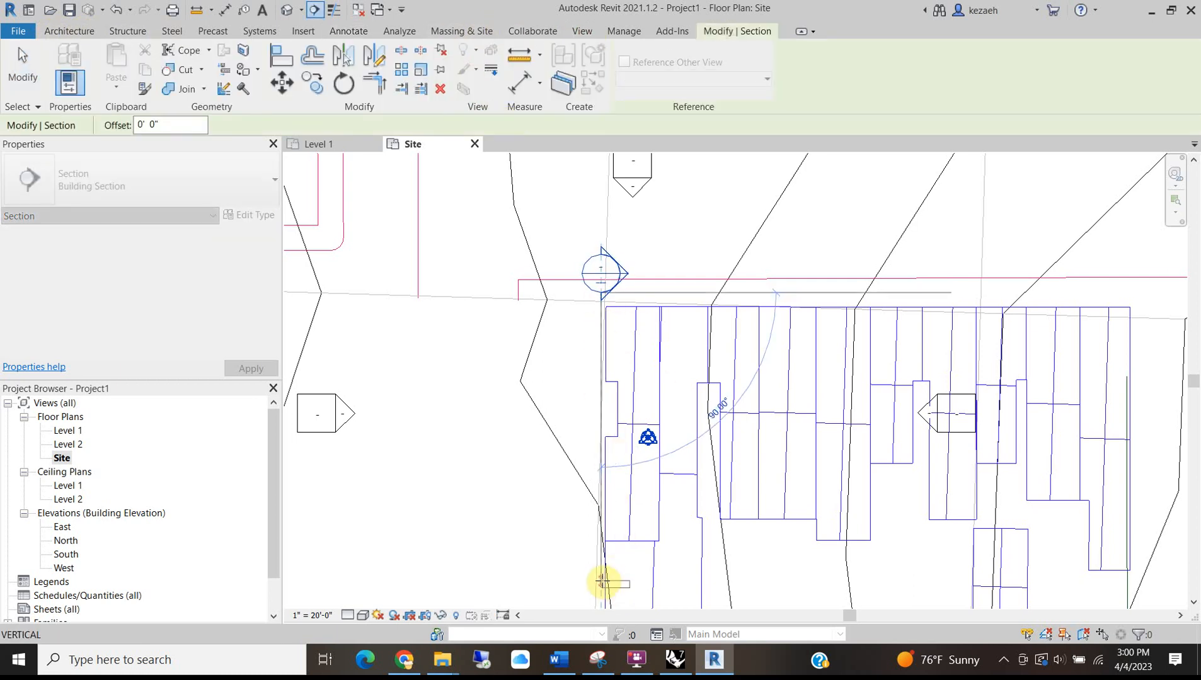
left_click(603, 581)
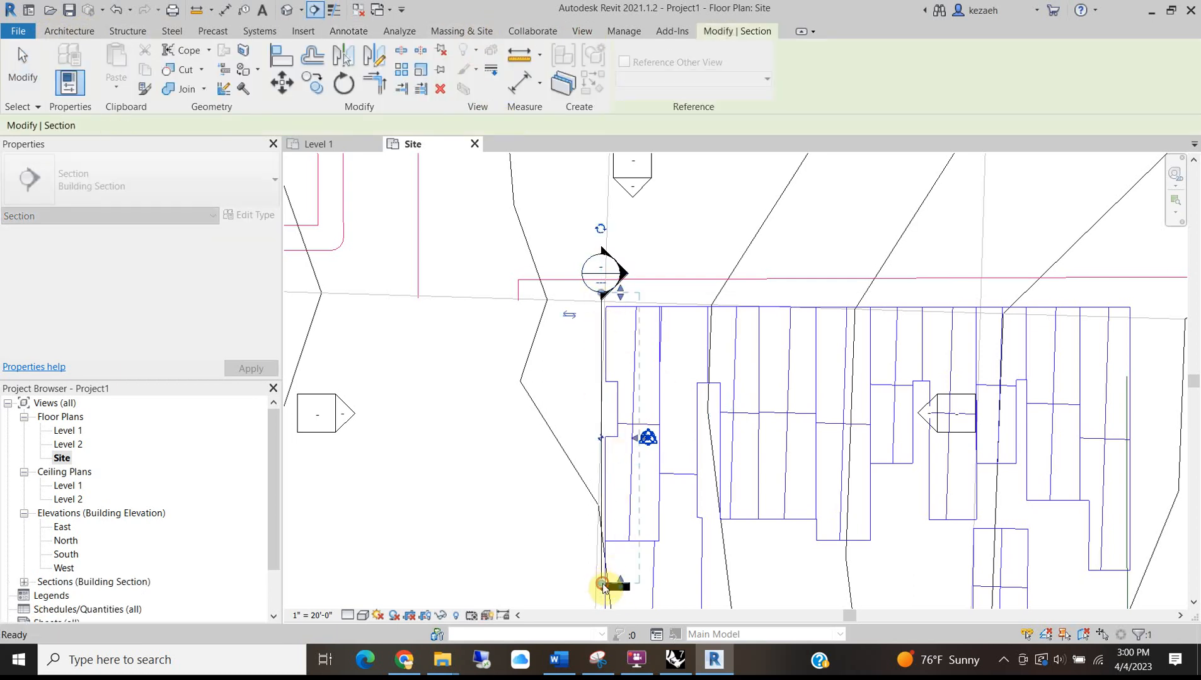
Go to the new Section 1 view and inspect its crop region and the imported site drawing.
right_click(601, 352)
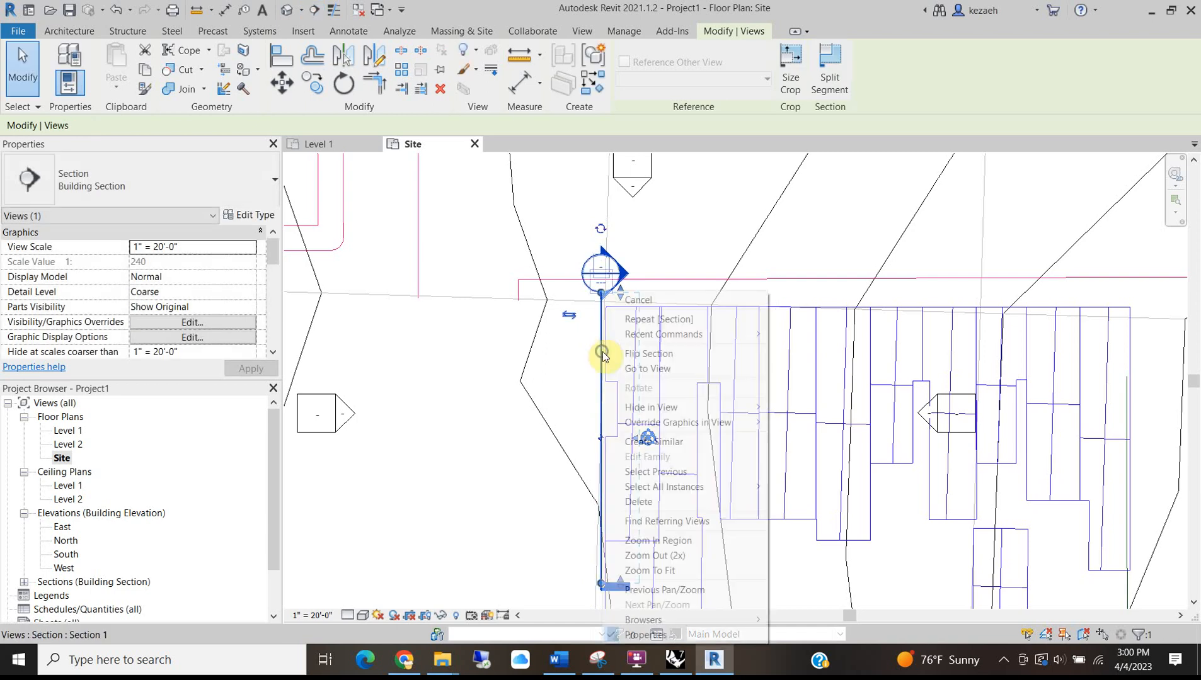
left_click(671, 370)
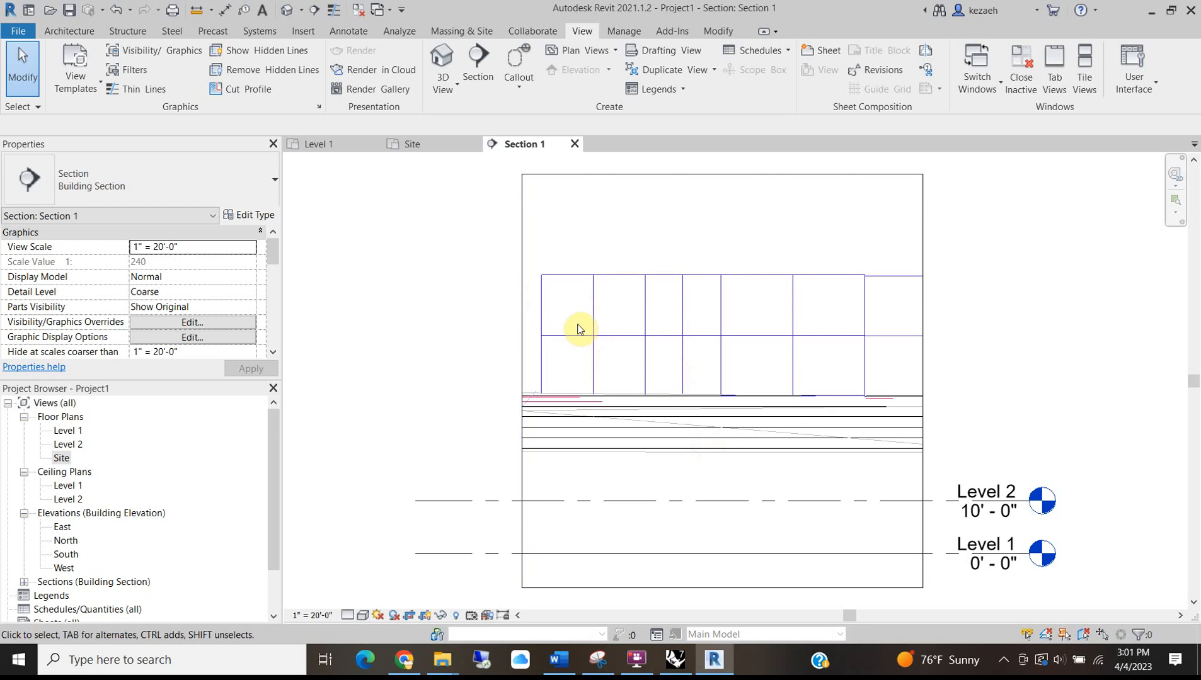
left_click(563, 180)
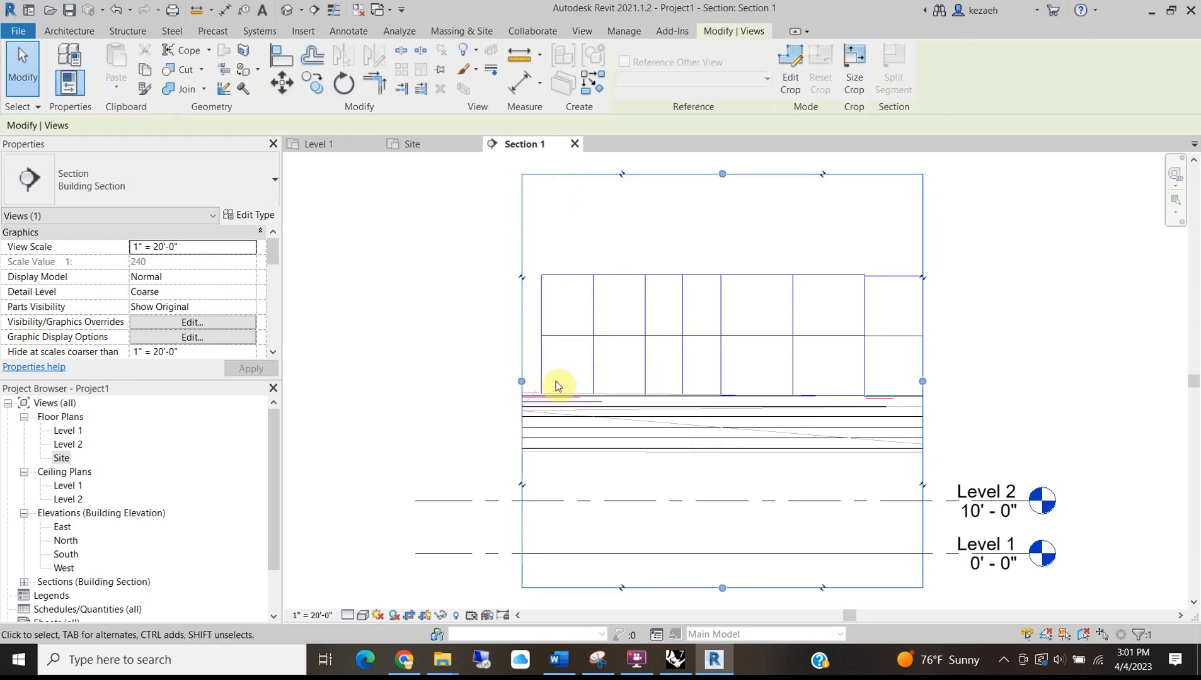
left_click(542, 339)
left_click(638, 241)
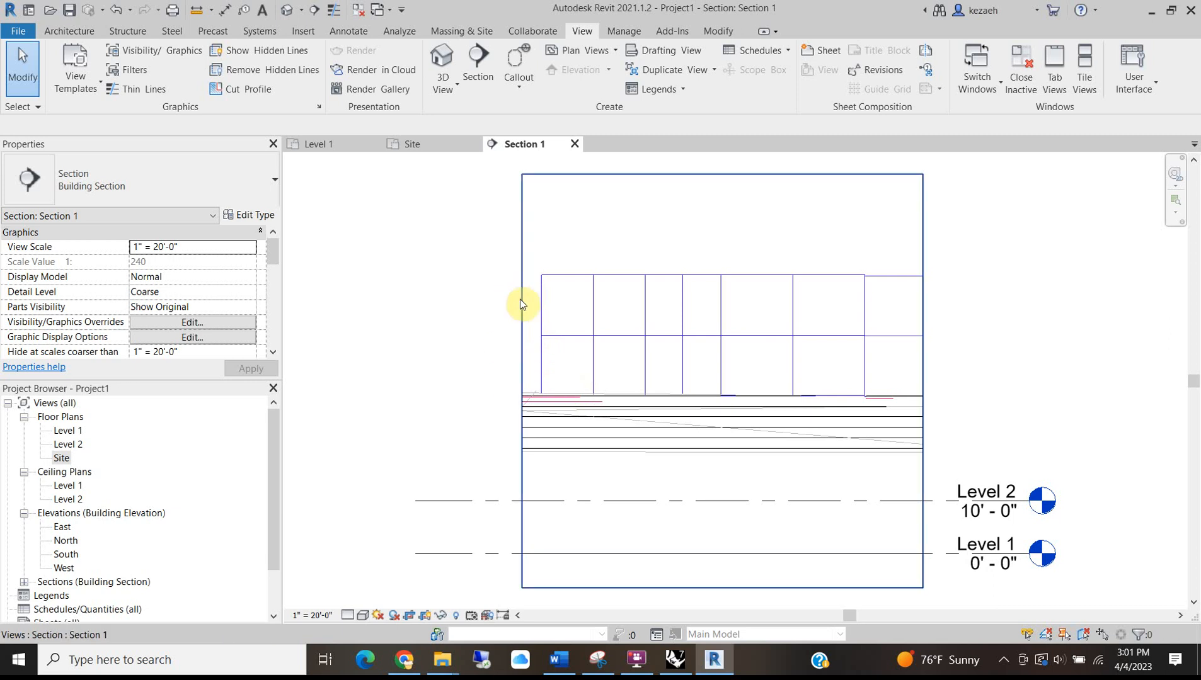
key("l")
left_click(559, 393)
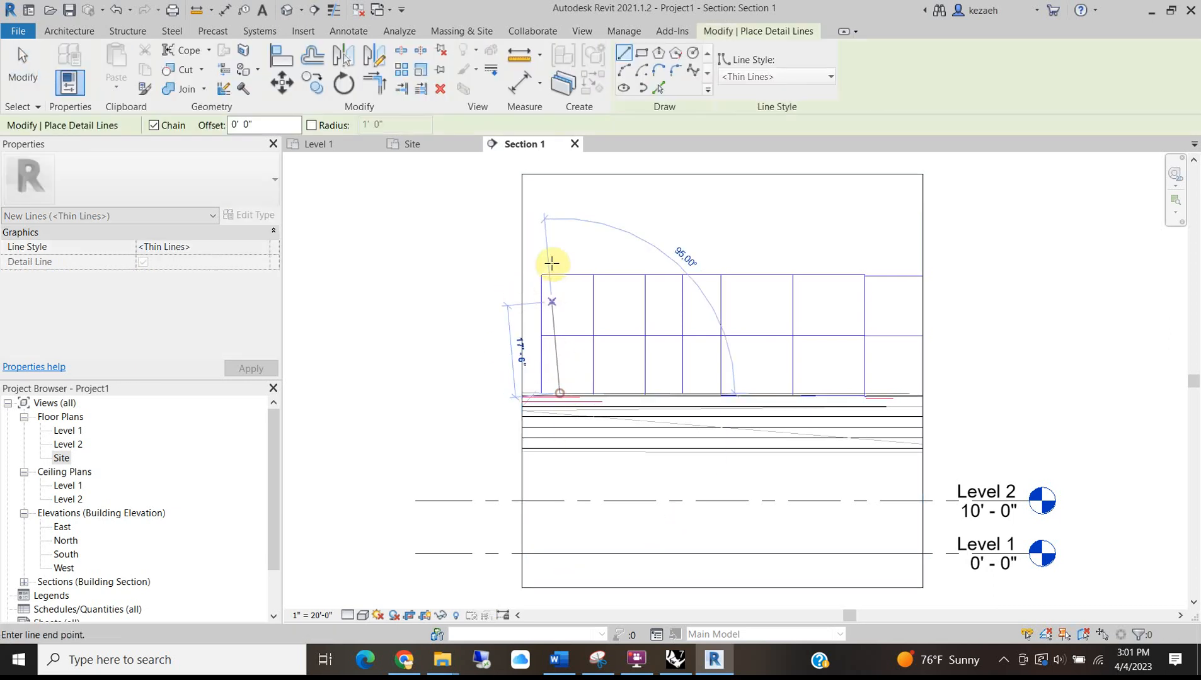
scroll(558, 278, "up", 3)
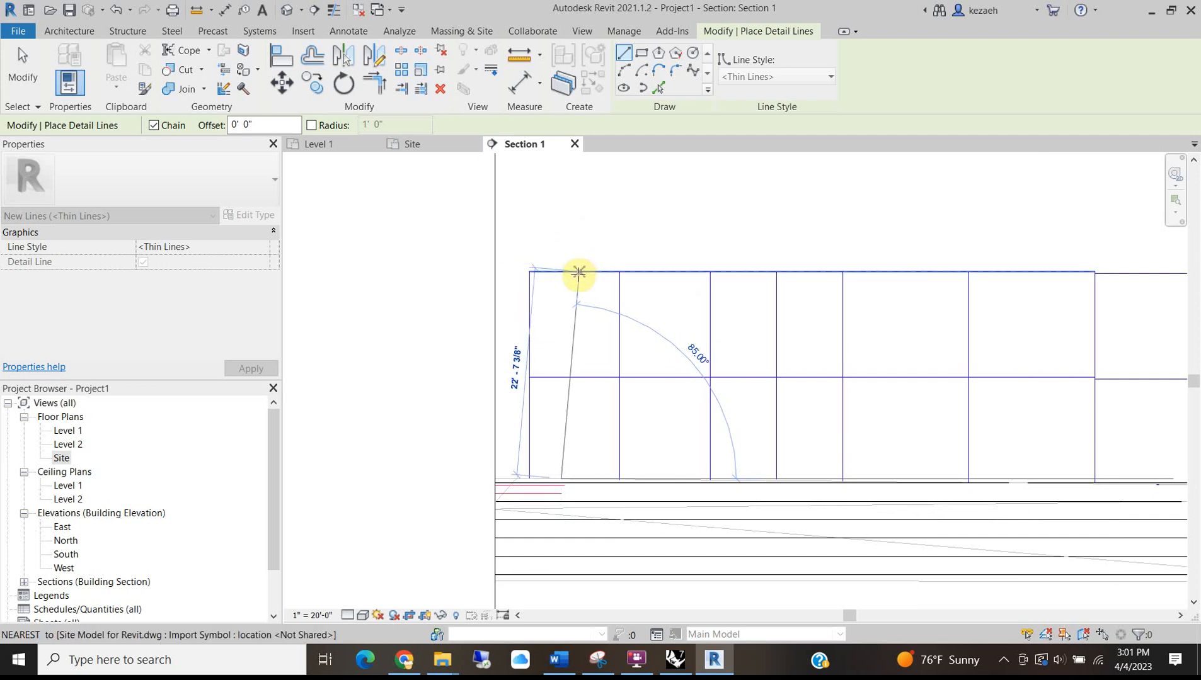
key("Escape")
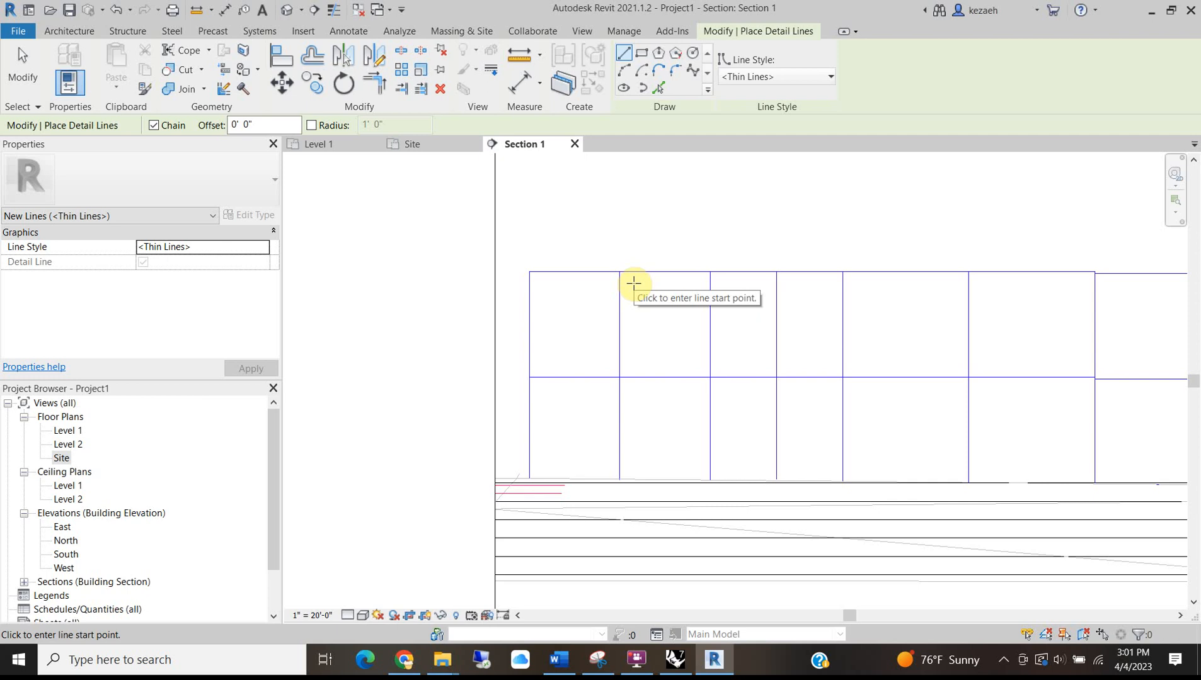
scroll(616, 327, "down", 4)
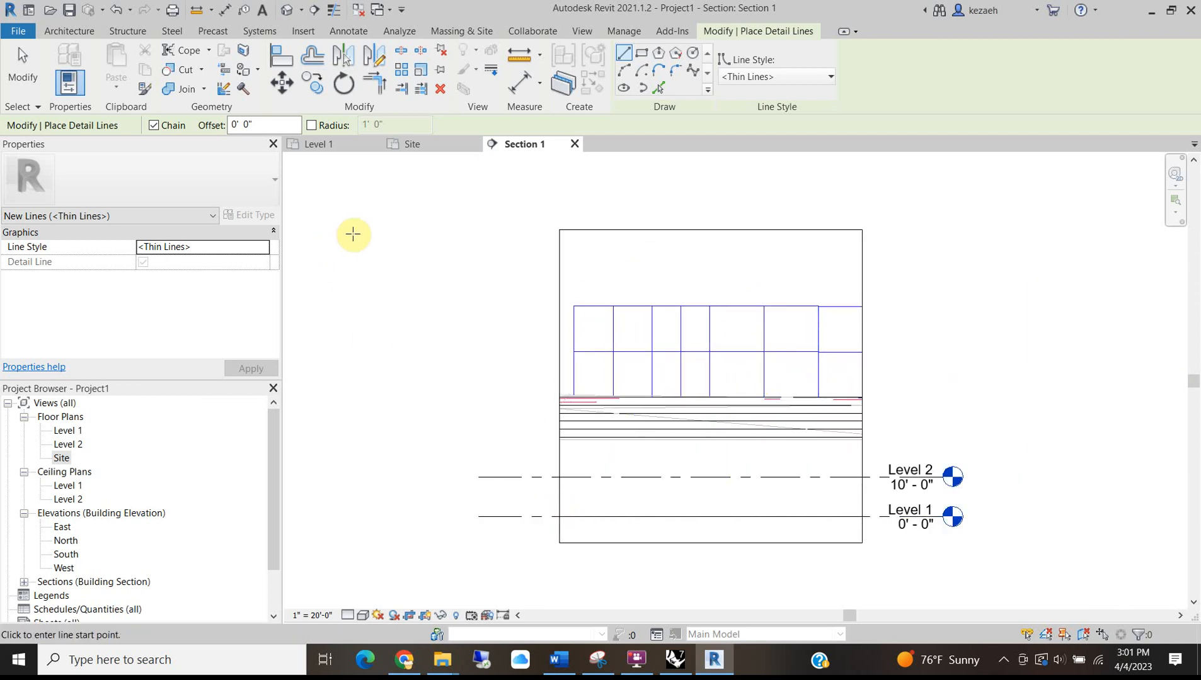
middle_click_drag(574, 325, 622, 277)
key("Escape")
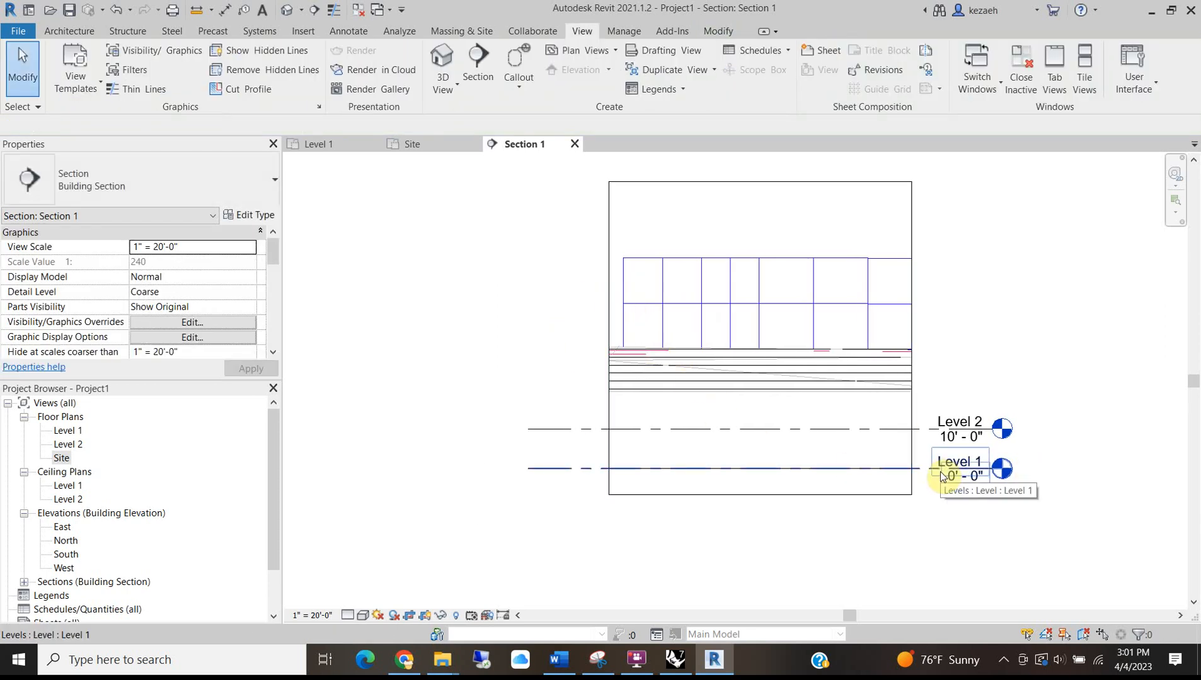
View the corner rowhouse's red door and front steps up close in Google Maps Street View.
left_click(397, 659)
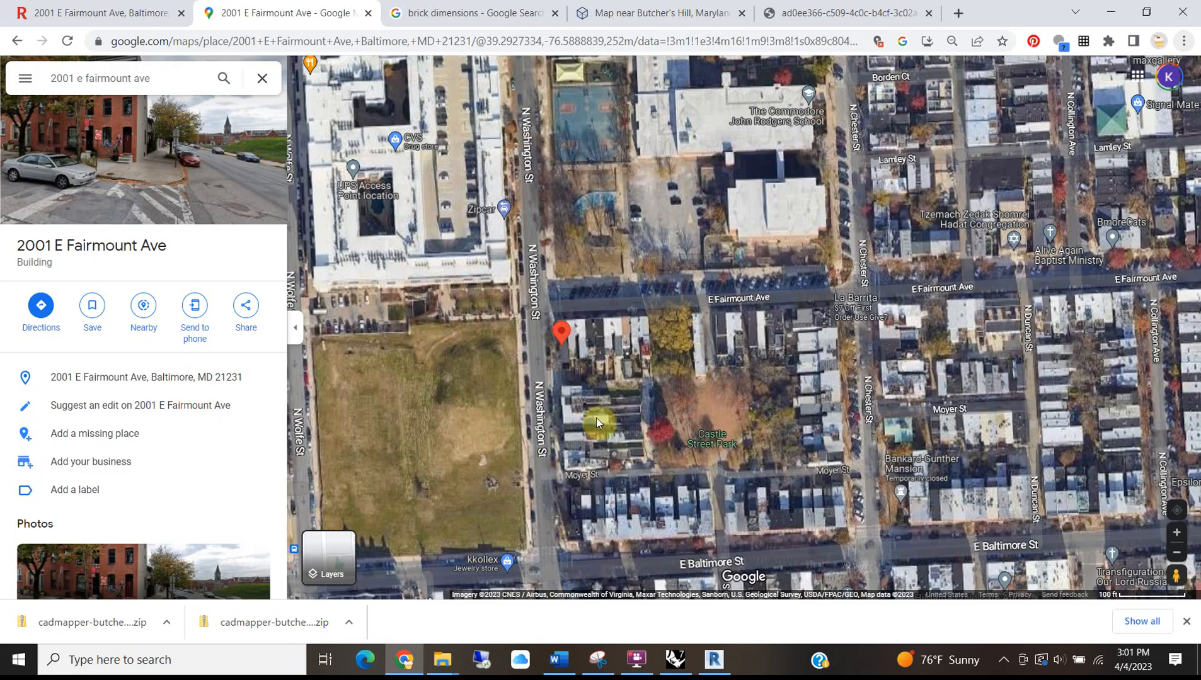
left_click(146, 138)
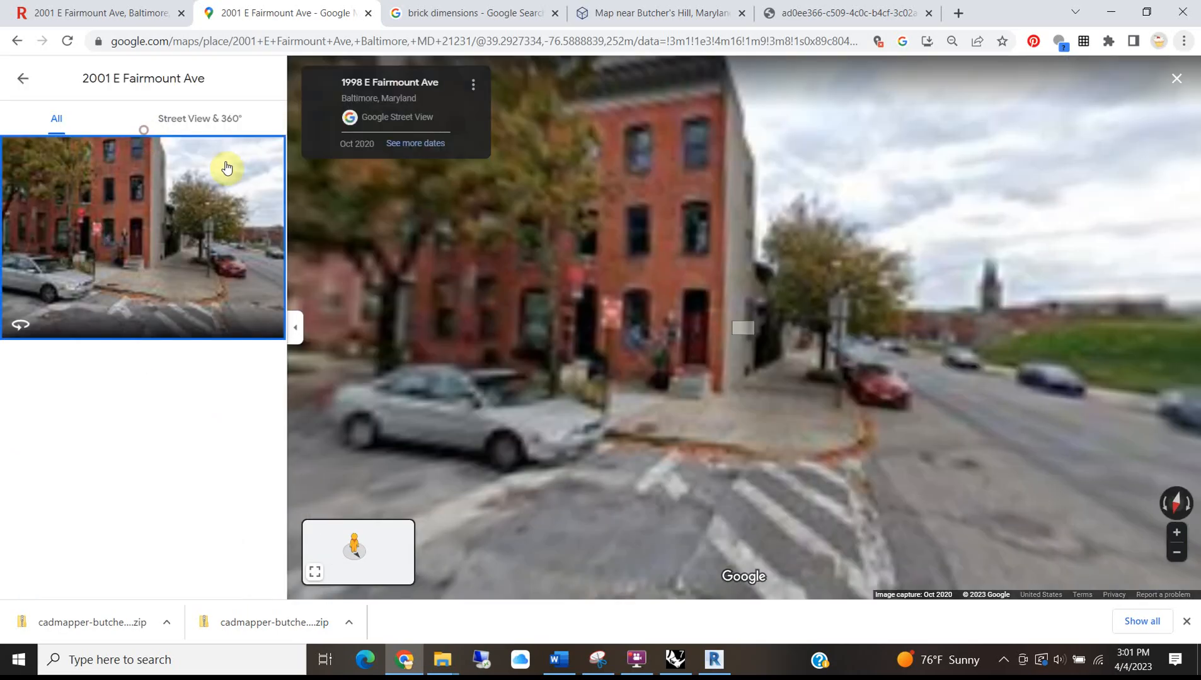
scroll(696, 317, "up", 5)
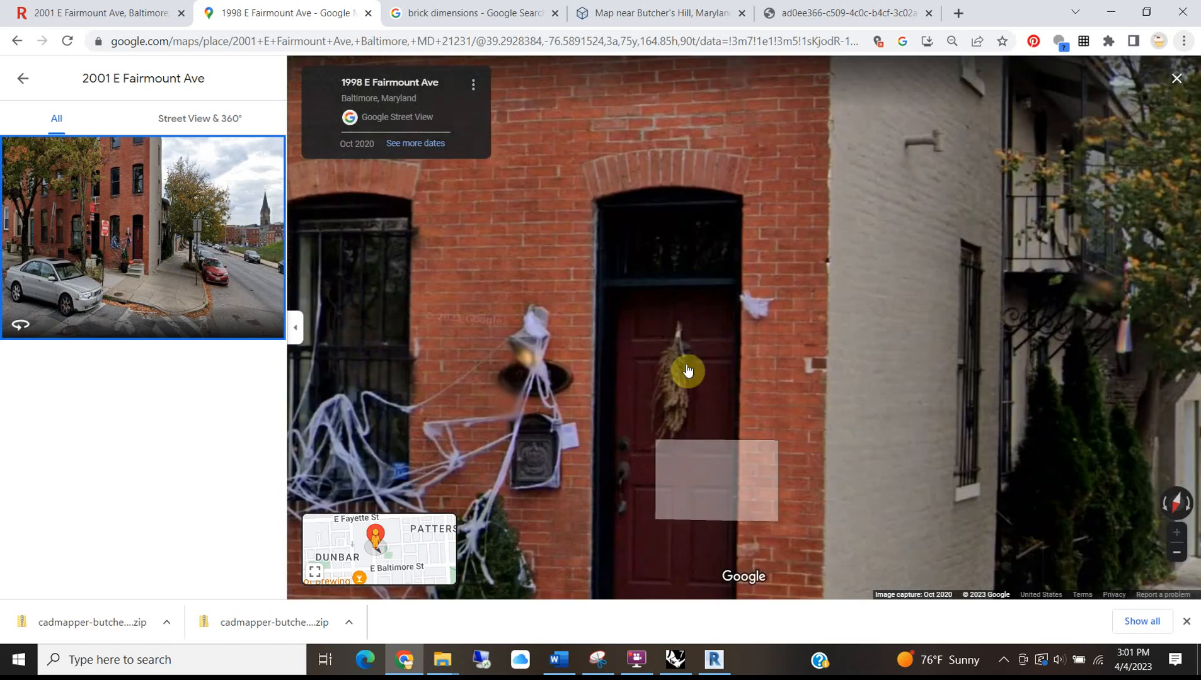
scroll(690, 348, "down", 3)
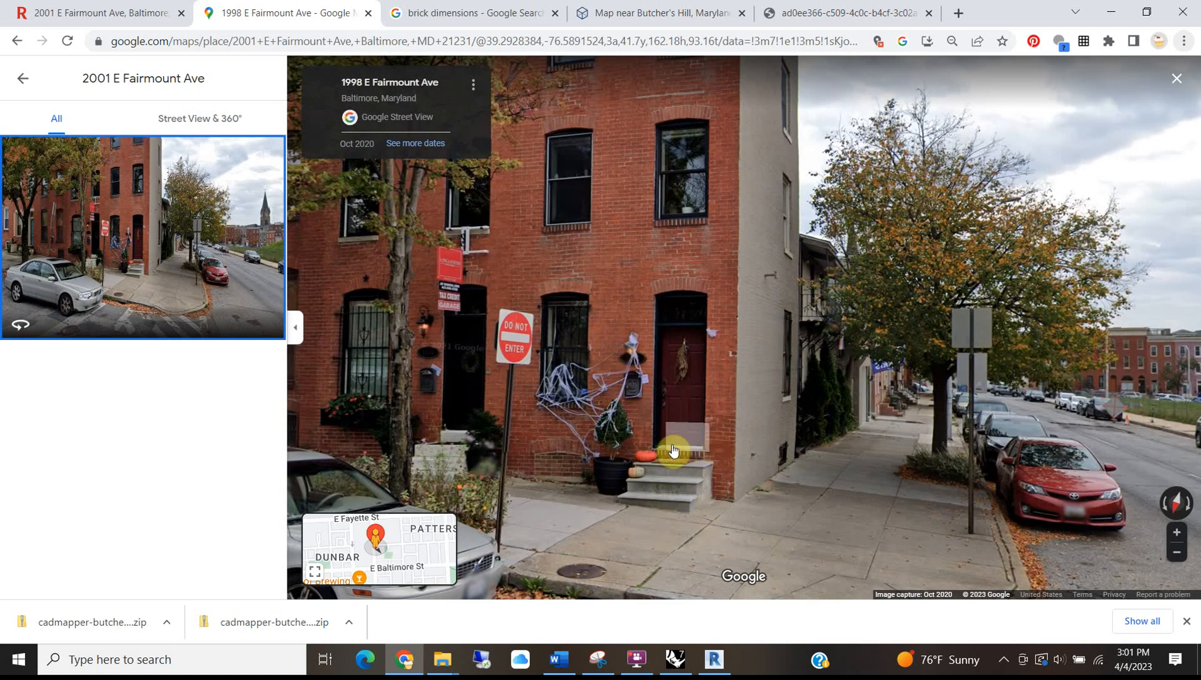
scroll(711, 483, "up", 1)
scroll(711, 483, "up", 3)
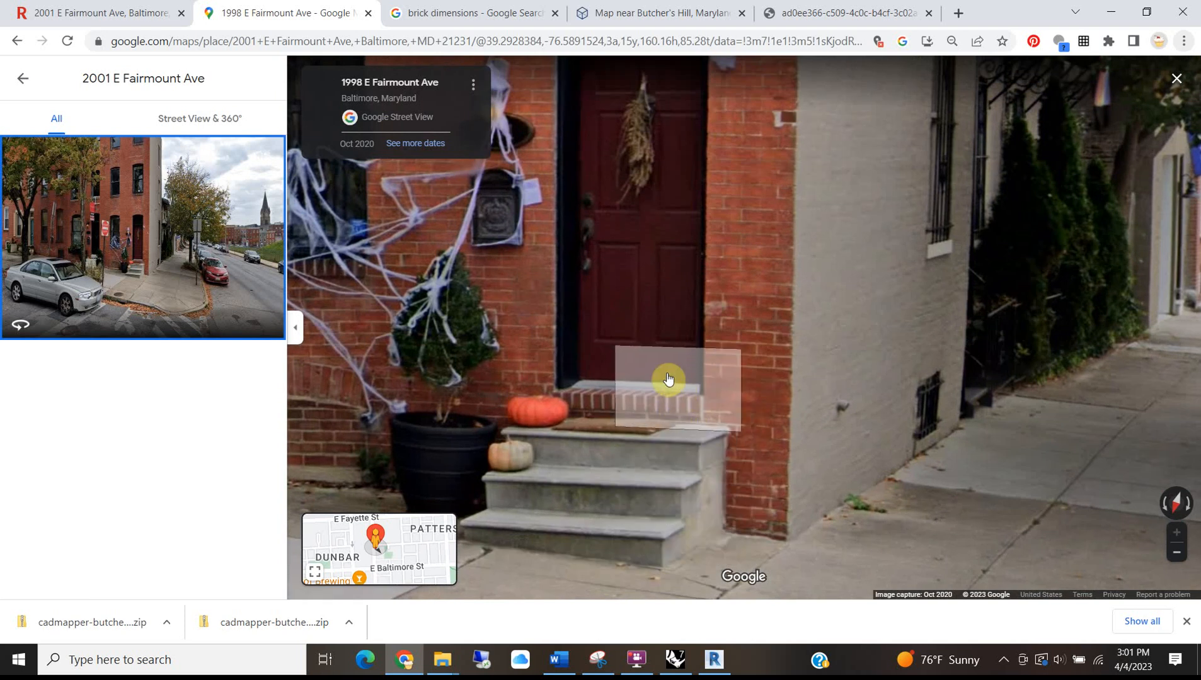
left_click(1110, 19)
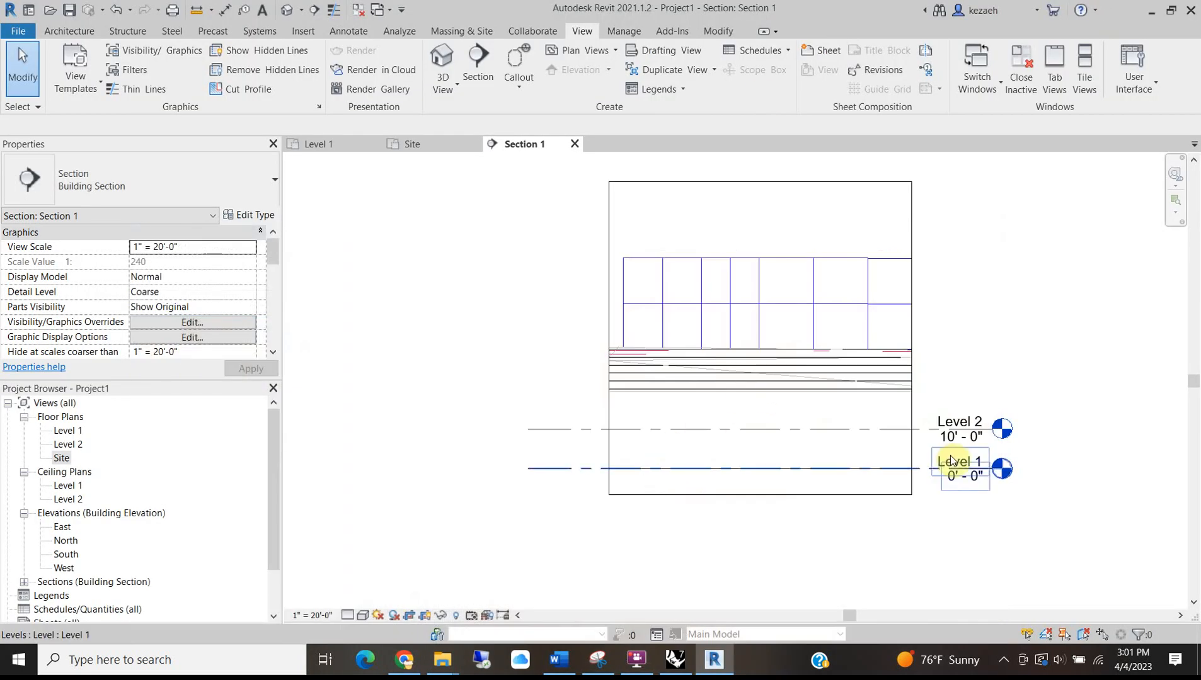
Copy Level 1 28" downward to create a new level at -2'-4".
left_click(686, 469)
scroll(565, 462, "up", 2)
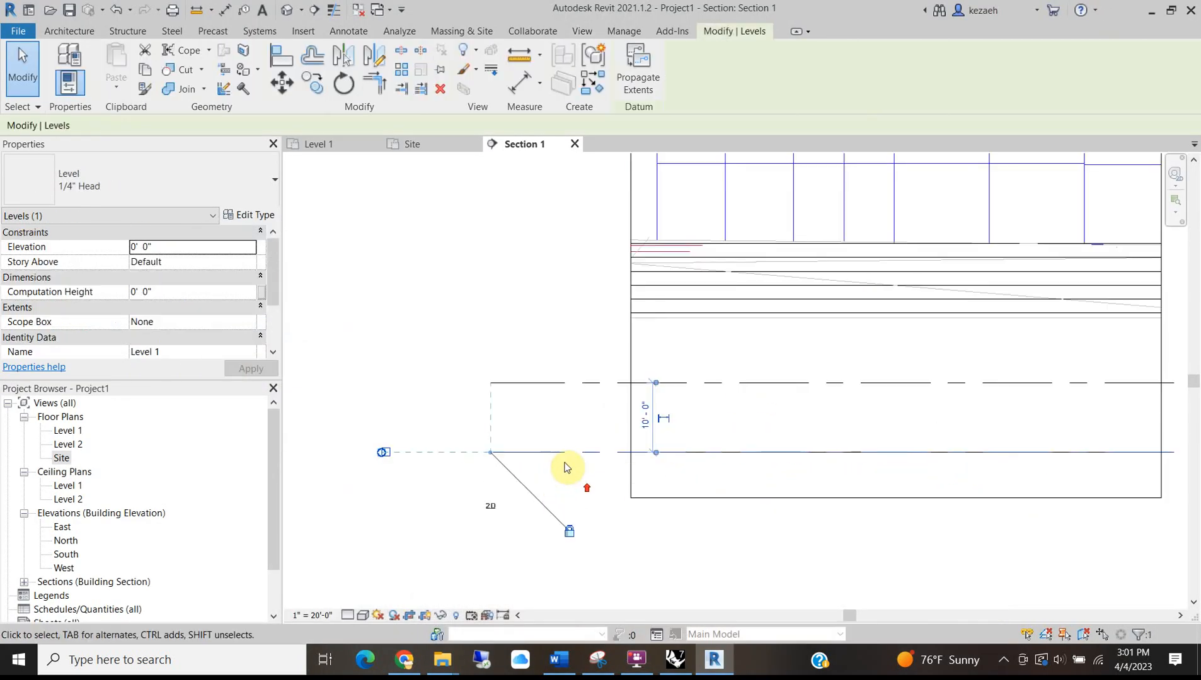
key("c")
left_click(563, 455)
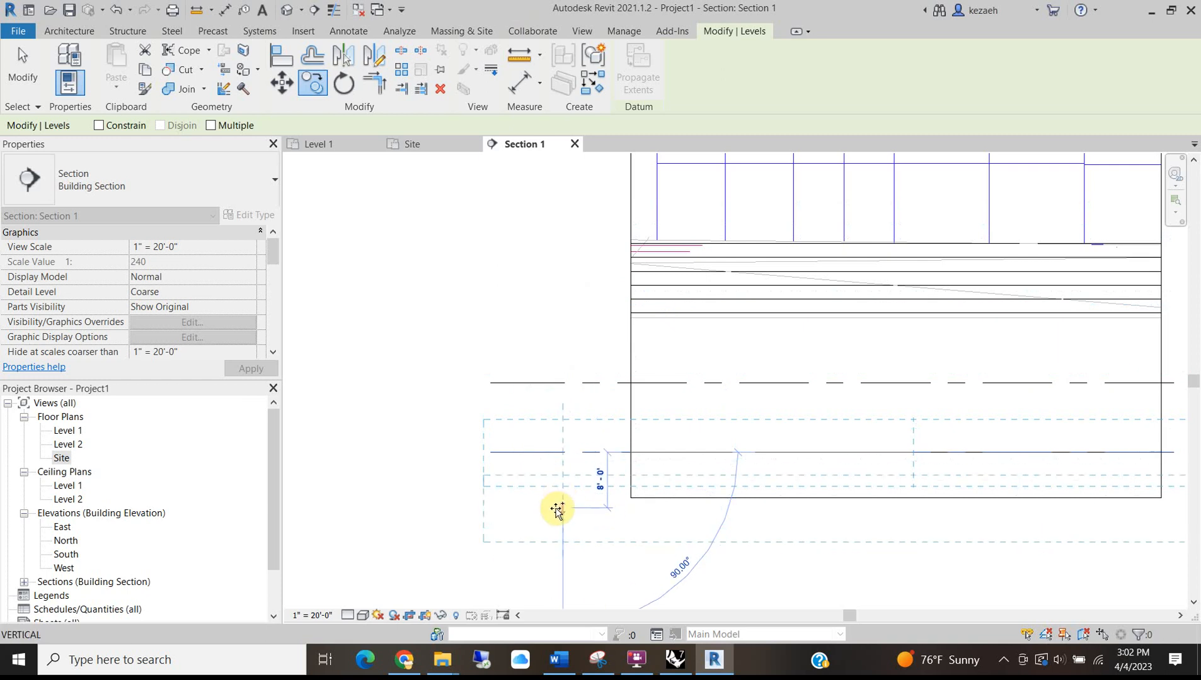
key("Escape")
middle_click_drag(861, 412, 359, 421)
key("Escape")
left_click(692, 462)
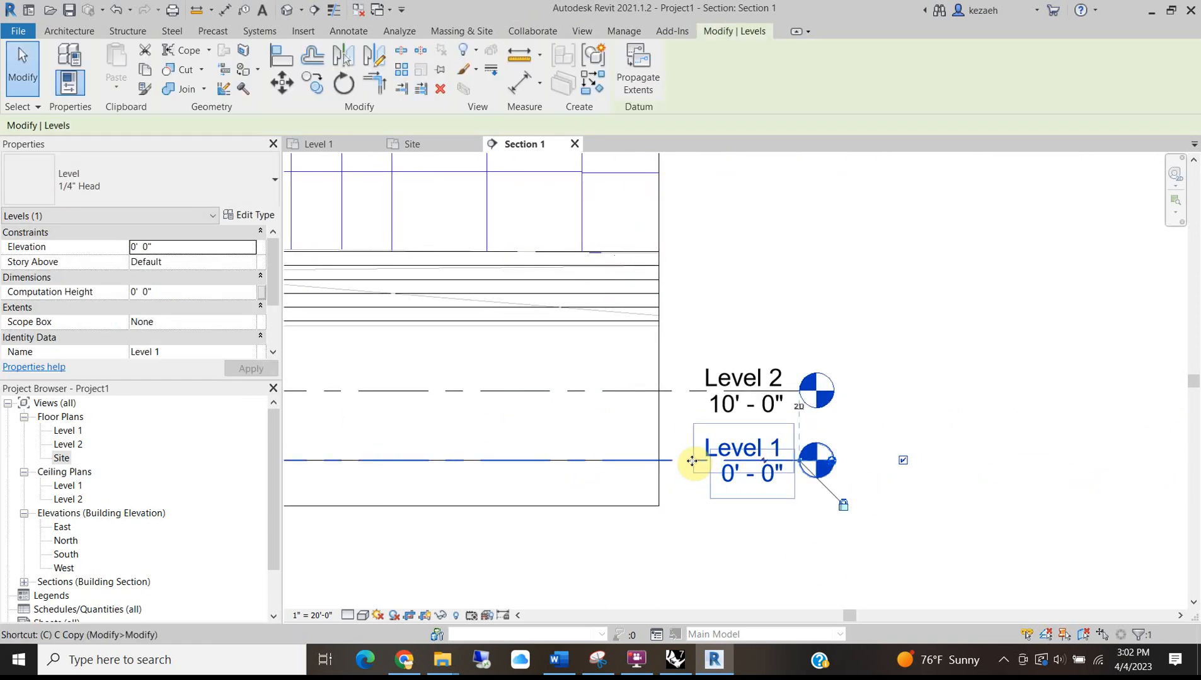
key("r")
key("o")
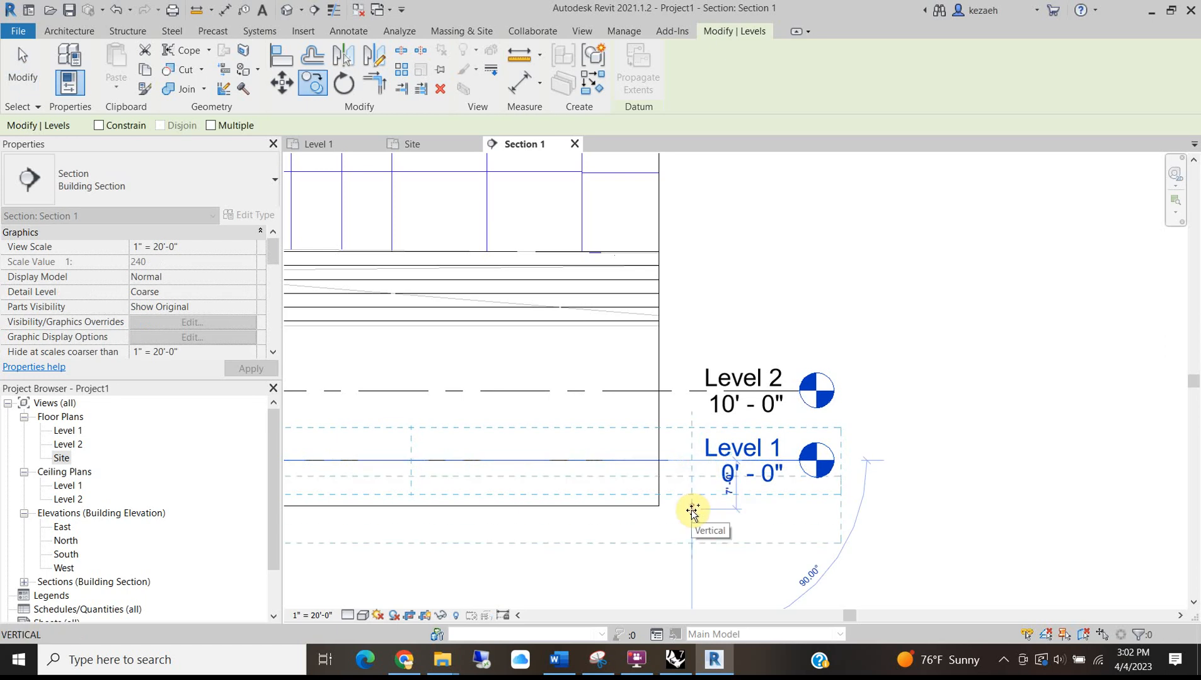
type("28\"")
key("Return")
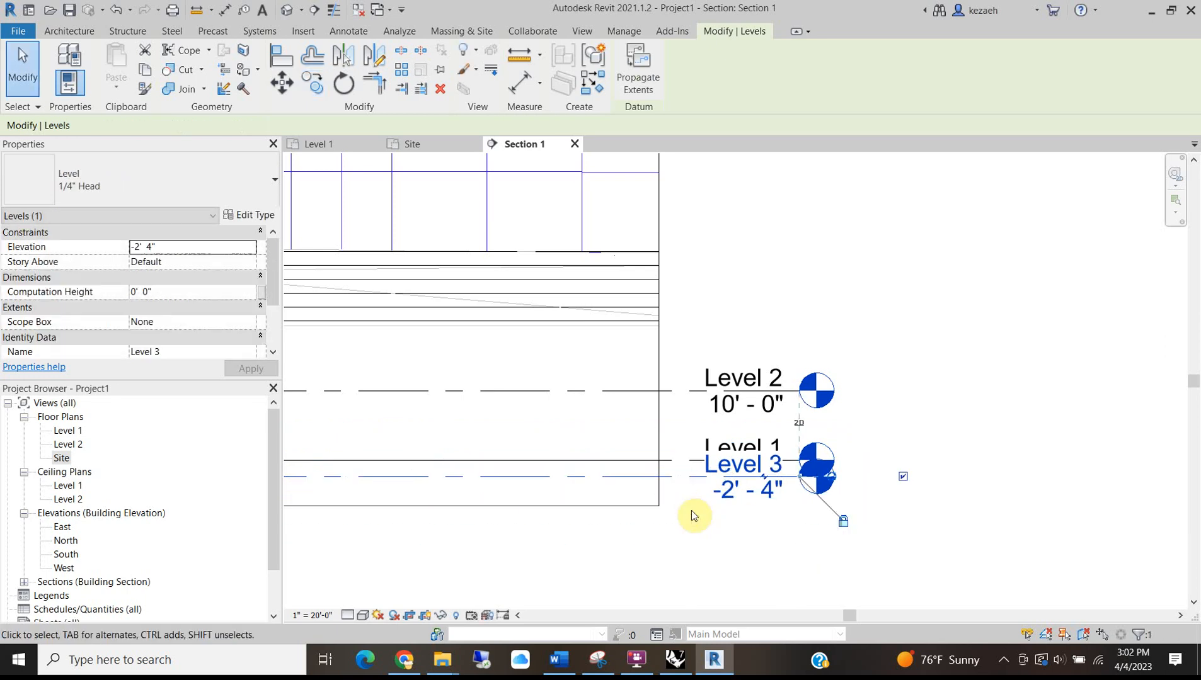
Drag the new level's tag down below Level 1.
scroll(693, 510, "up", 1)
key("Escape")
left_click(690, 451)
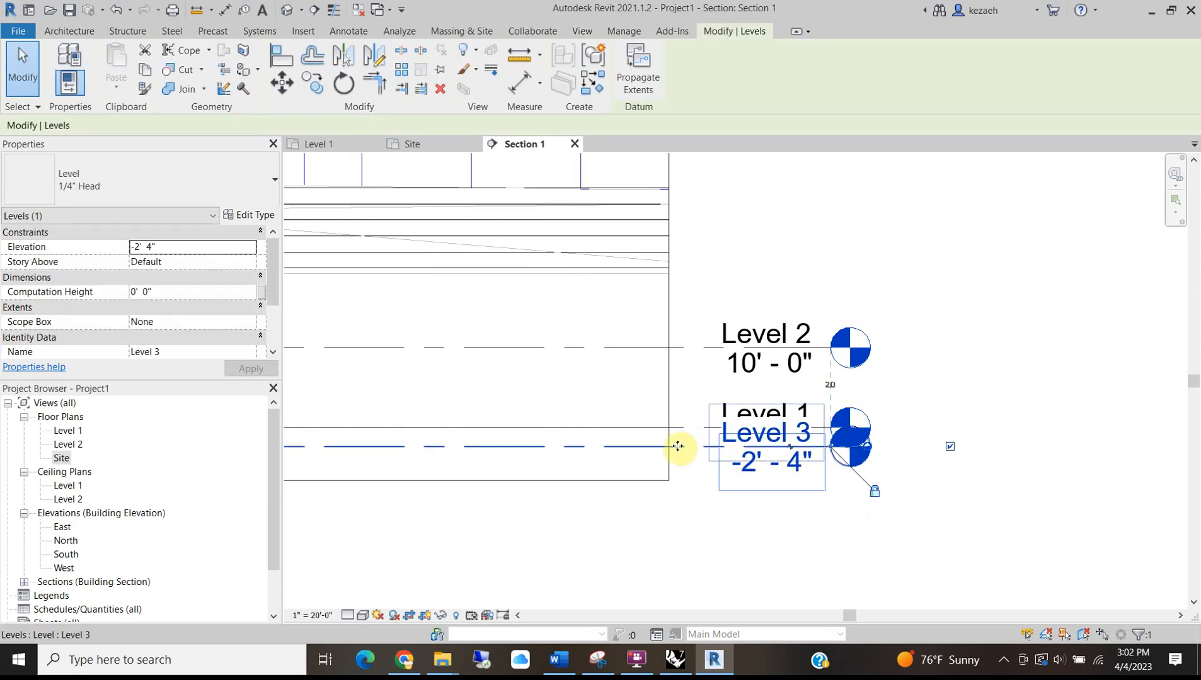
scroll(645, 457, "up", 2)
key("Escape")
left_click(746, 448)
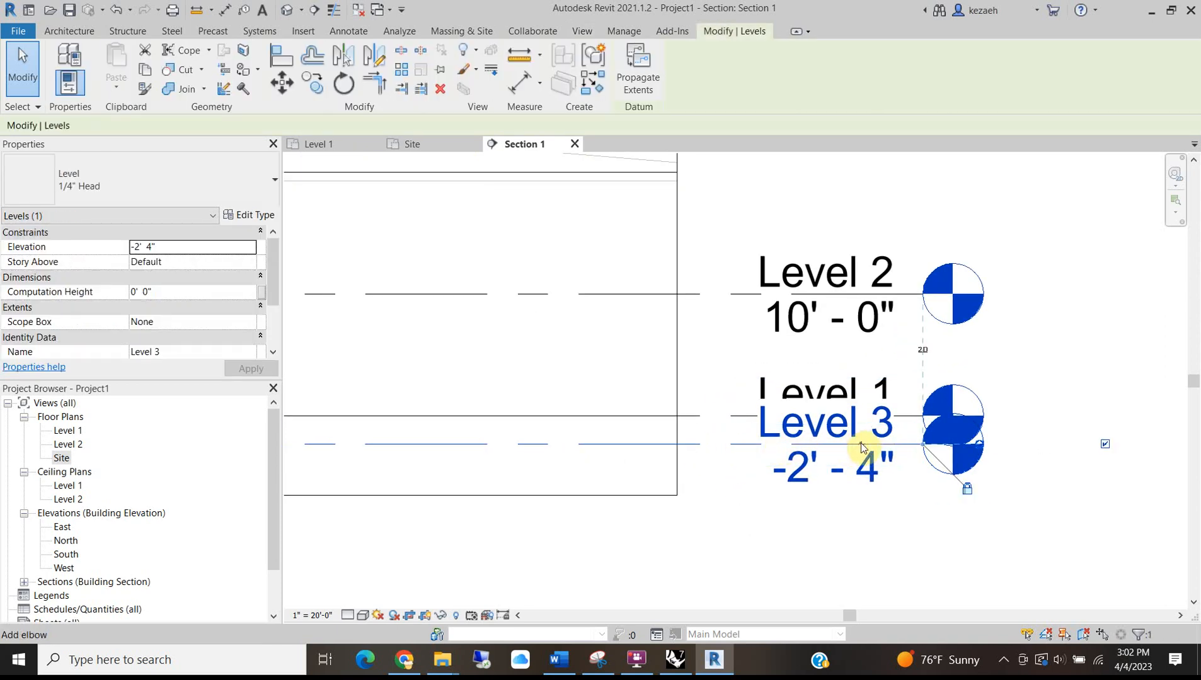
left_click_drag(863, 450, 862, 550)
scroll(862, 550, "down", 2)
Rename the new level to Street Level.
left_click(813, 546)
left_click(1037, 522)
left_click(810, 558)
left_click(799, 532)
left_click(793, 536)
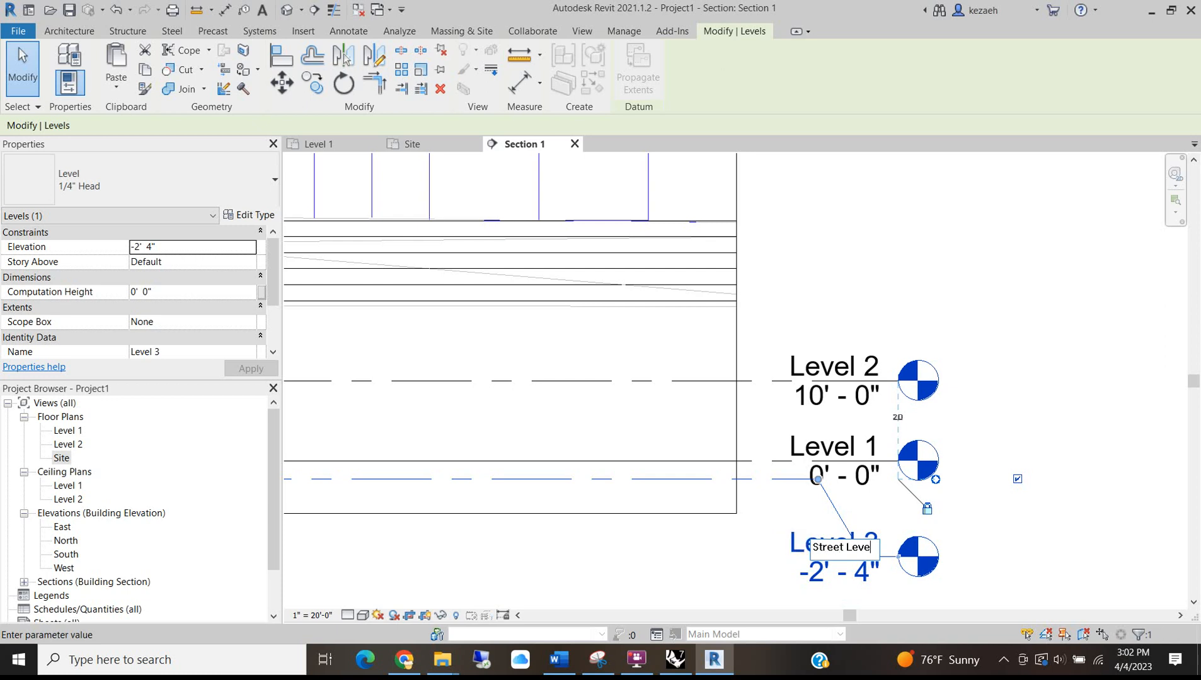
left_click(1066, 403)
scroll(983, 448, "down", 2)
middle_click_drag(824, 477, 959, 421)
left_click(1083, 507)
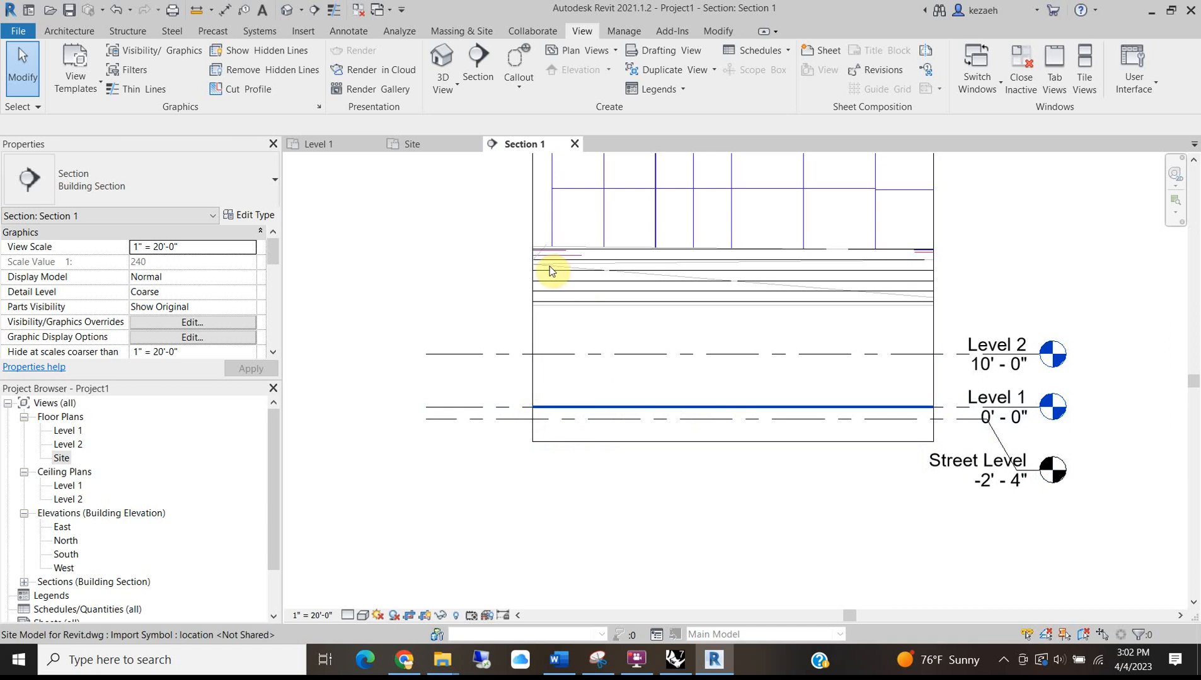
Move the imported site DWG down with MV so its topography sits at Street Level.
middle_click_drag(700, 216, 710, 335)
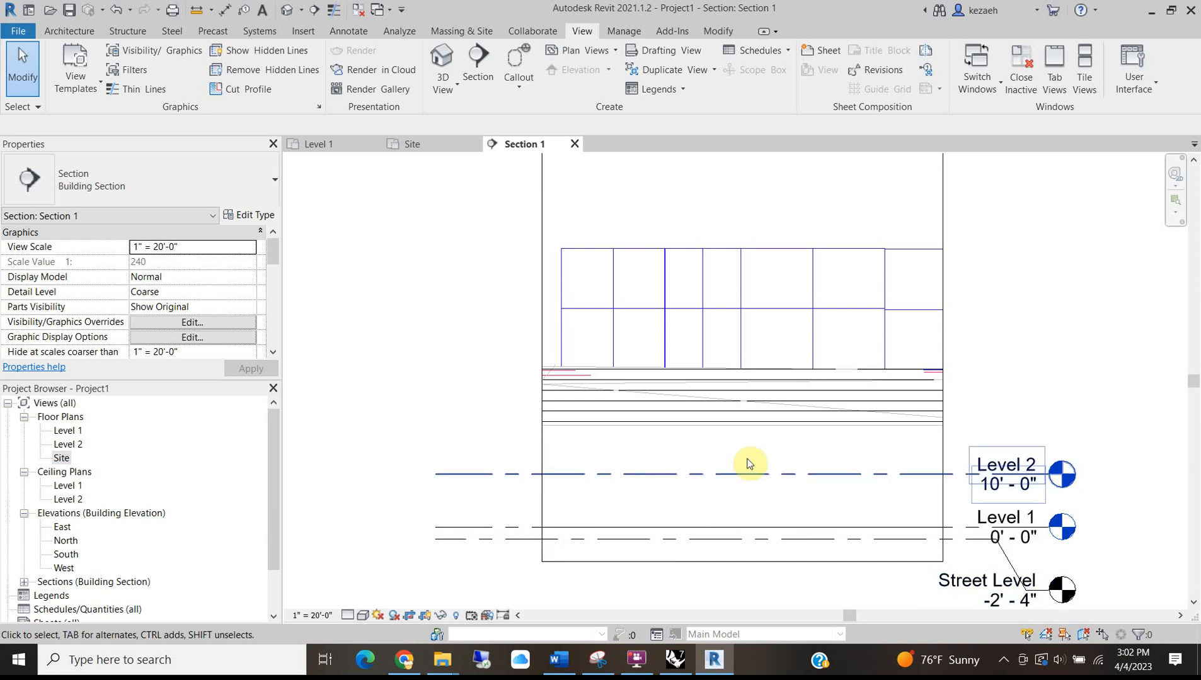
left_click(566, 343)
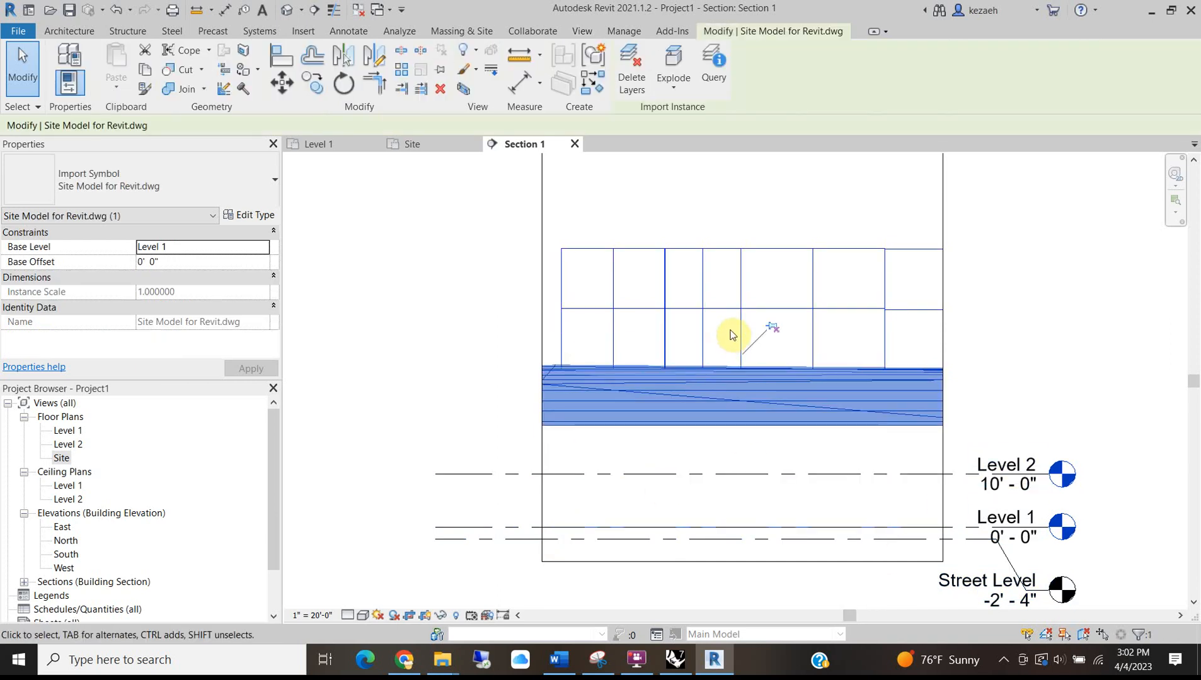
key("m")
key("v")
scroll(574, 360, "up", 1)
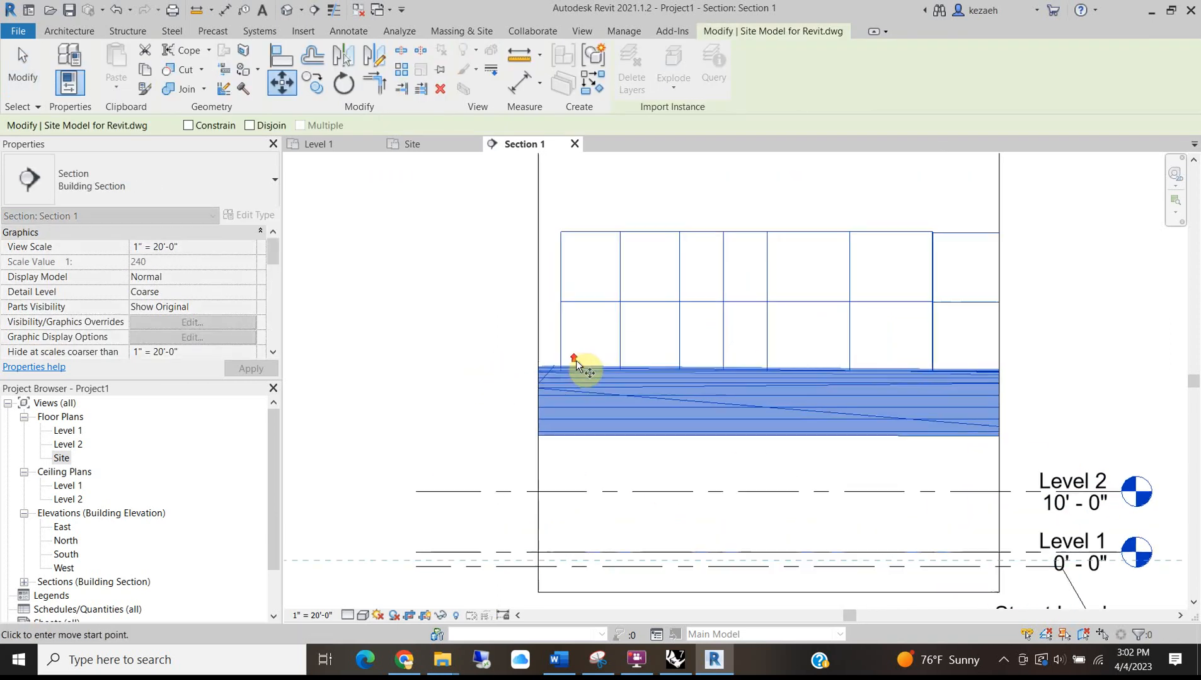
left_click(561, 372)
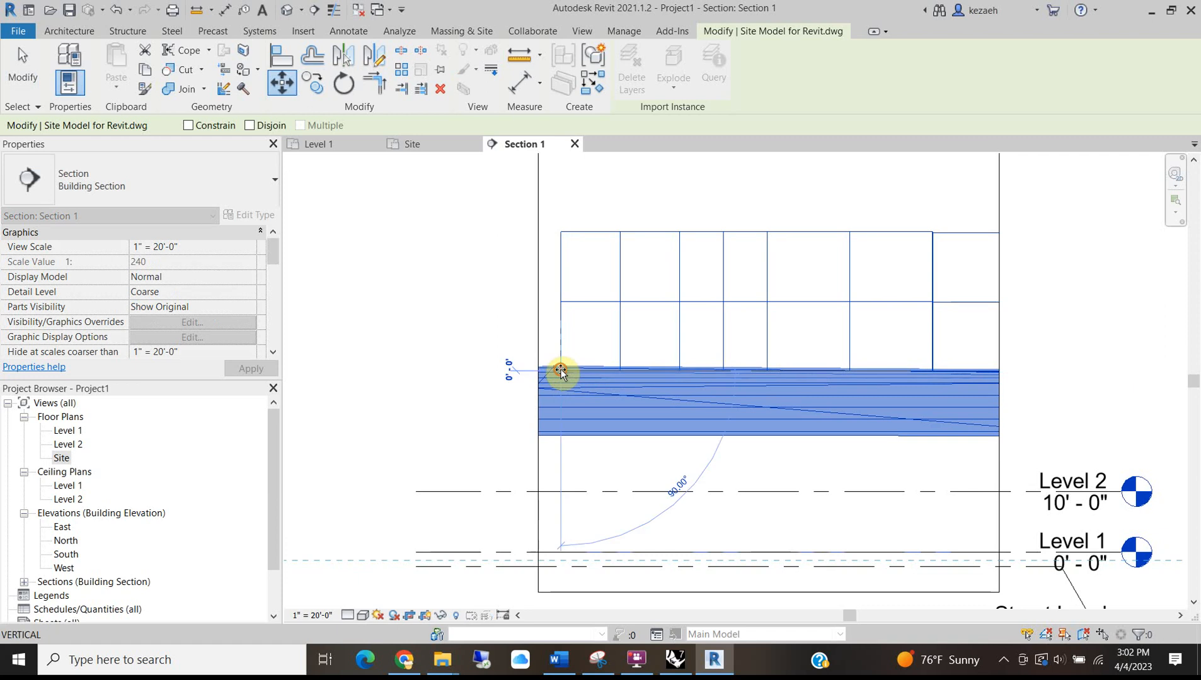
left_click(560, 574)
scroll(560, 573, "up", 3)
scroll(560, 426, "down", 3)
middle_click_drag(618, 424, 430, 391)
left_click(792, 333)
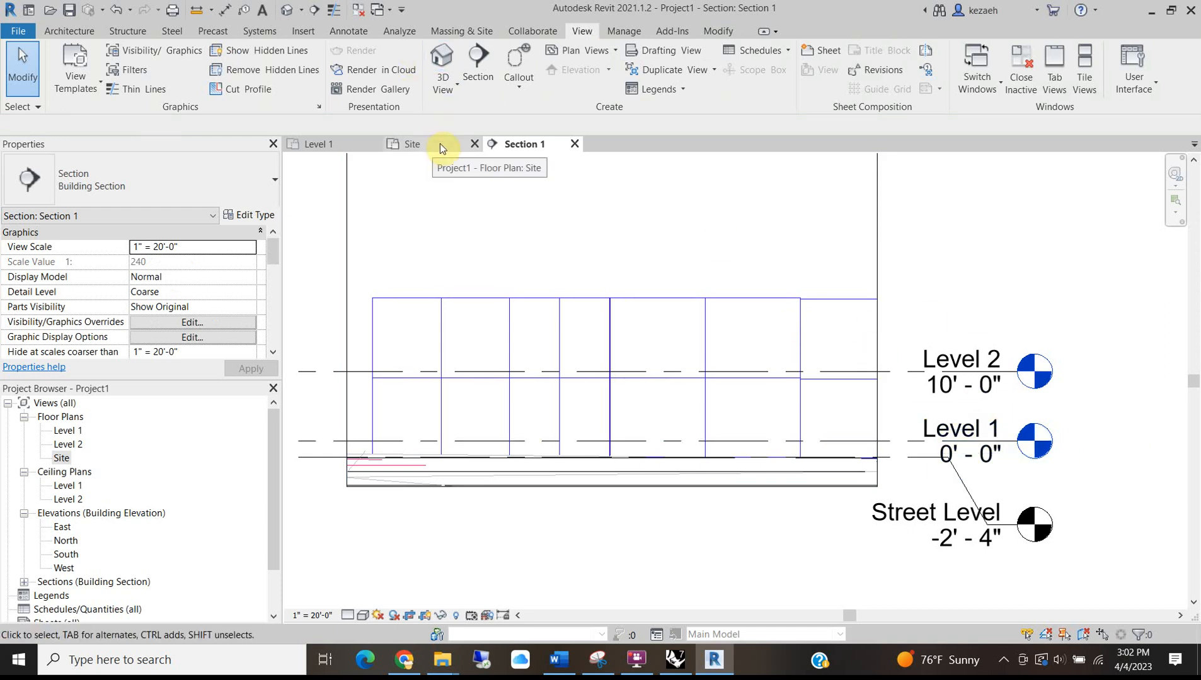
Check the site model in the Level 1 plan, then return to Section 1.
left_click(334, 144)
scroll(689, 379, "down", 4)
middle_click_drag(689, 463, 735, 408)
scroll(601, 463, "up", 5)
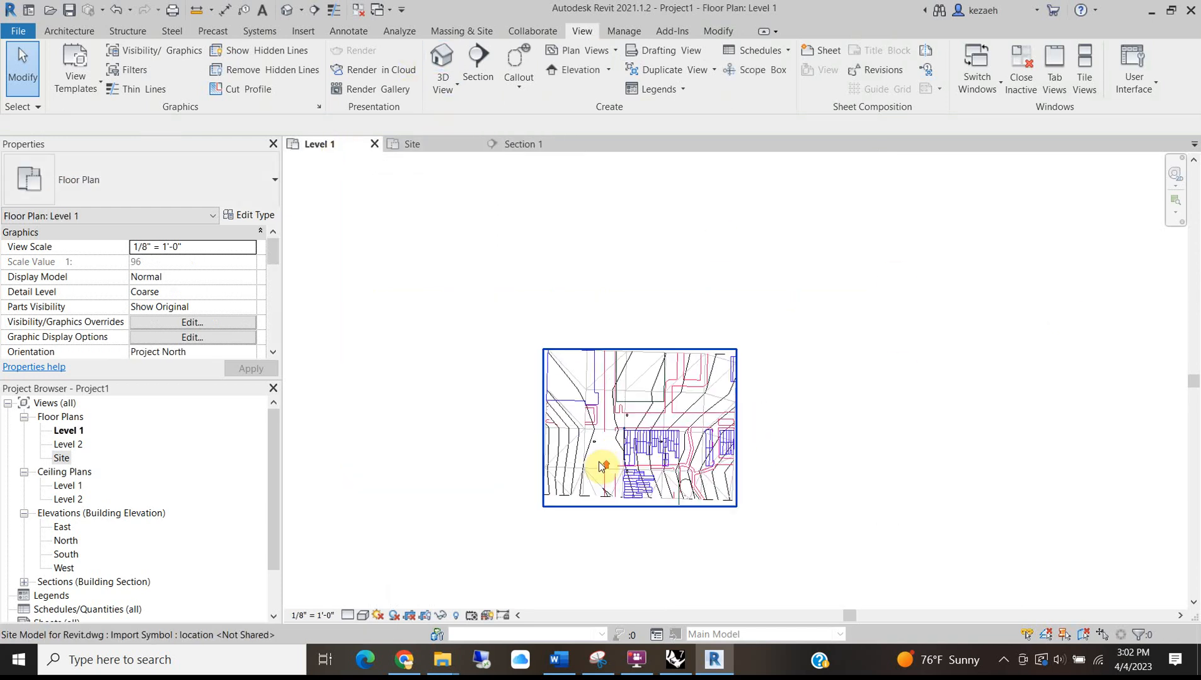
left_click(519, 145)
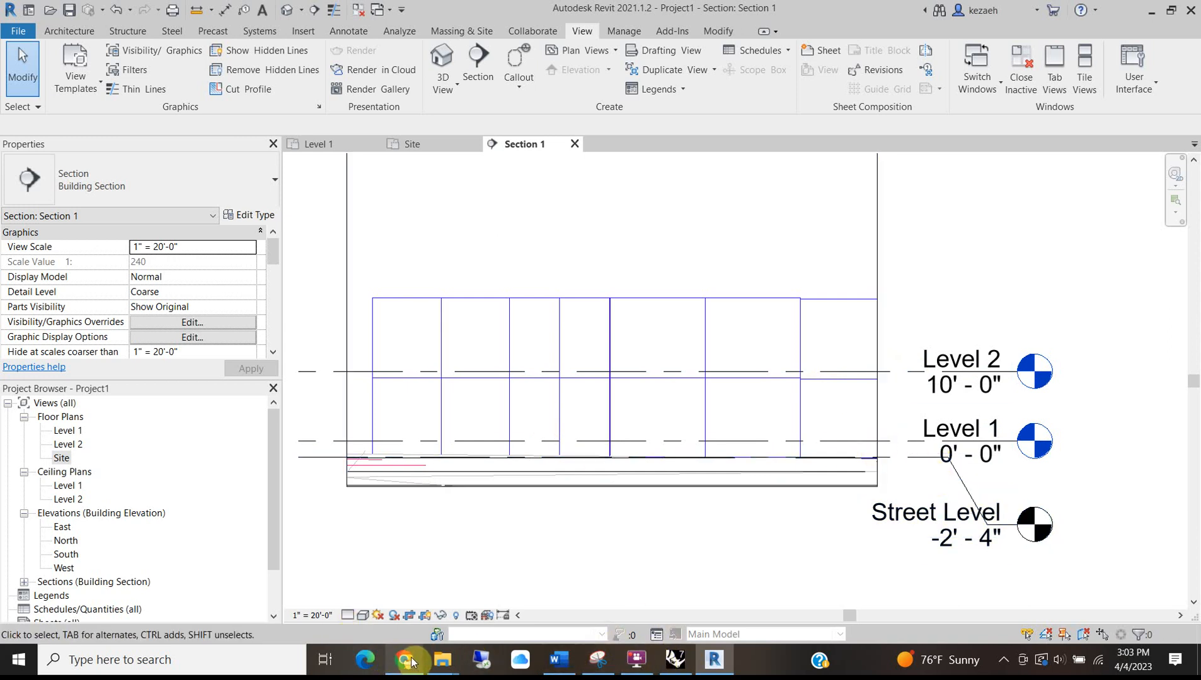
Review the house in Street View, the brick dimensions results and the property listing.
left_click(418, 590)
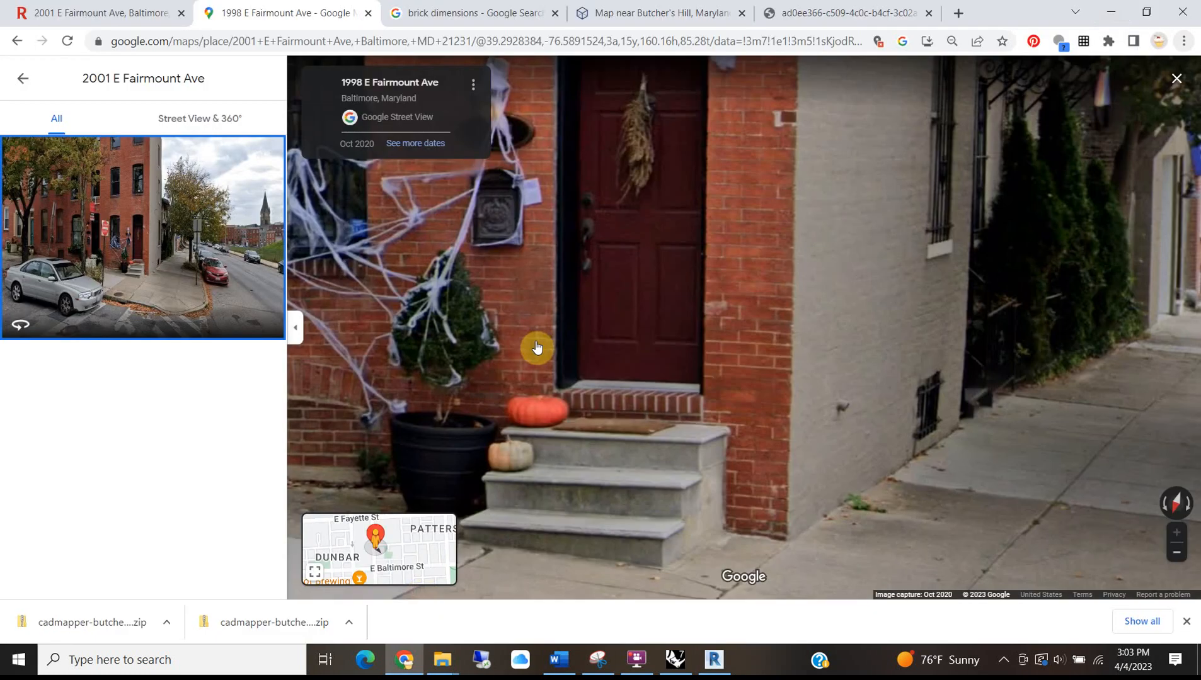
left_click(641, 381)
left_click(678, 178)
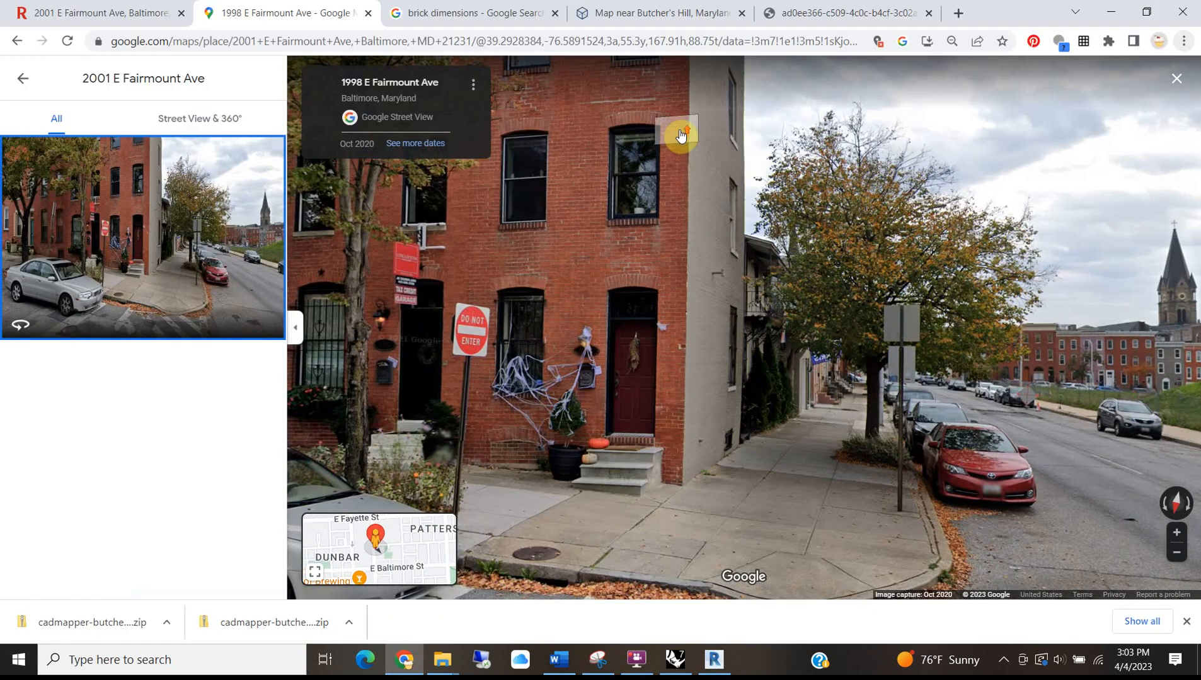
scroll(686, 189, "down", 5)
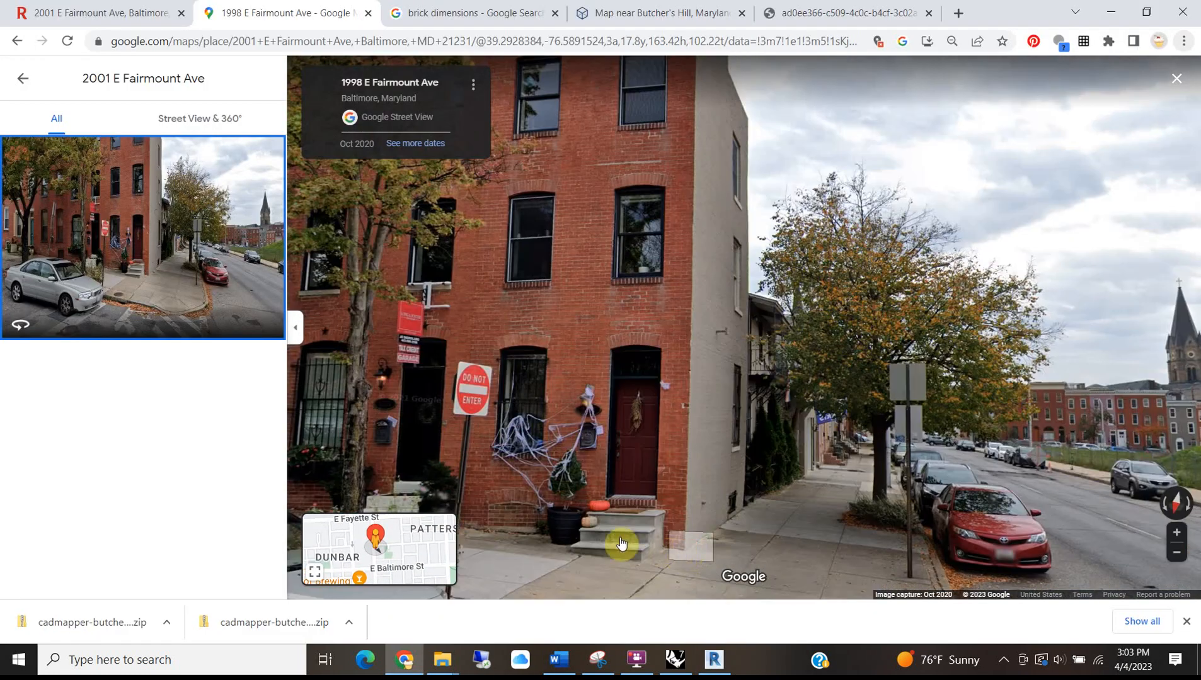
scroll(680, 564, "up", 4)
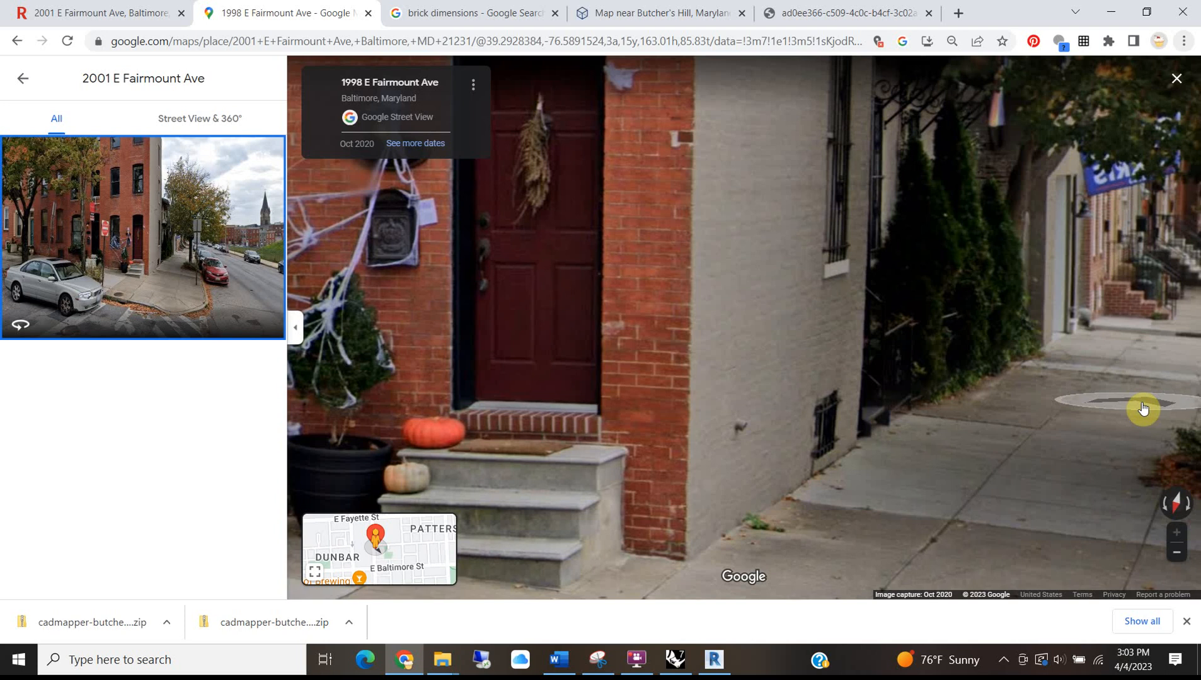
left_click(496, 12)
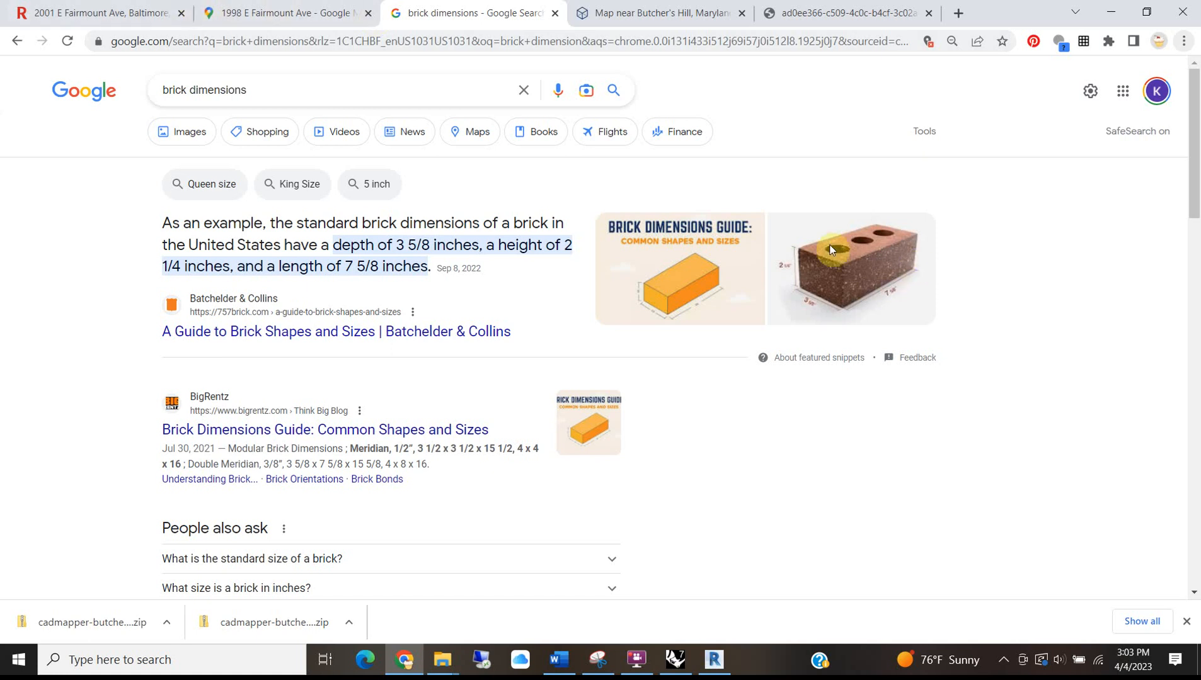
left_click(101, 17)
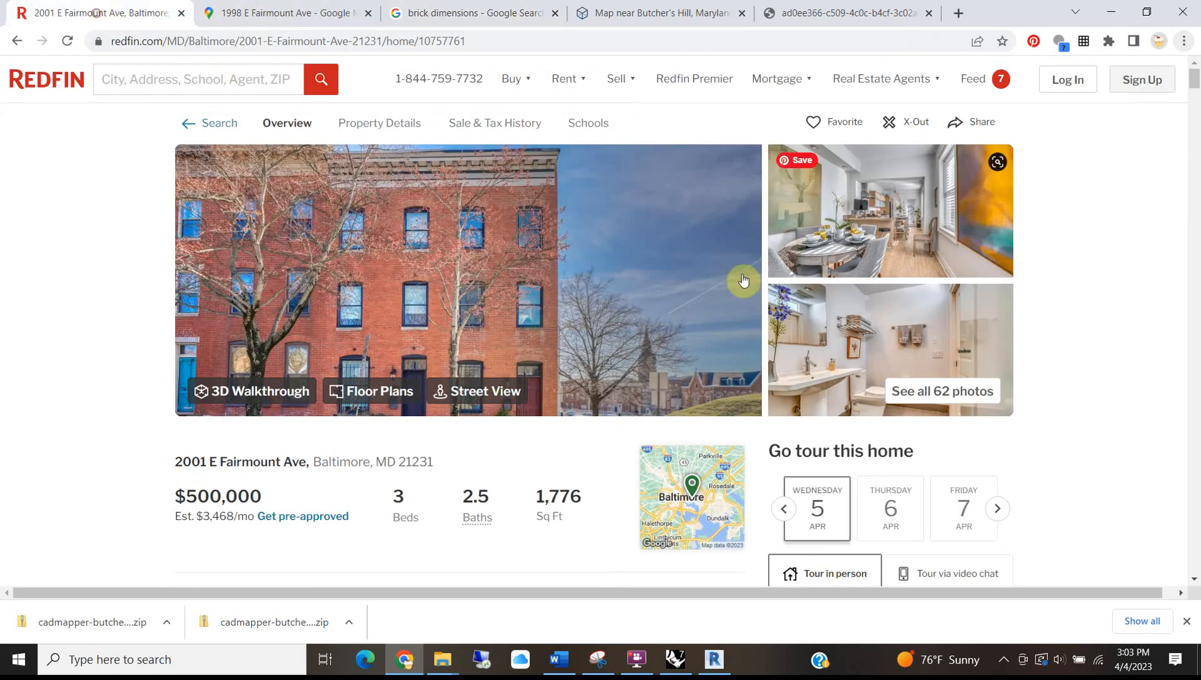
left_click(1113, 12)
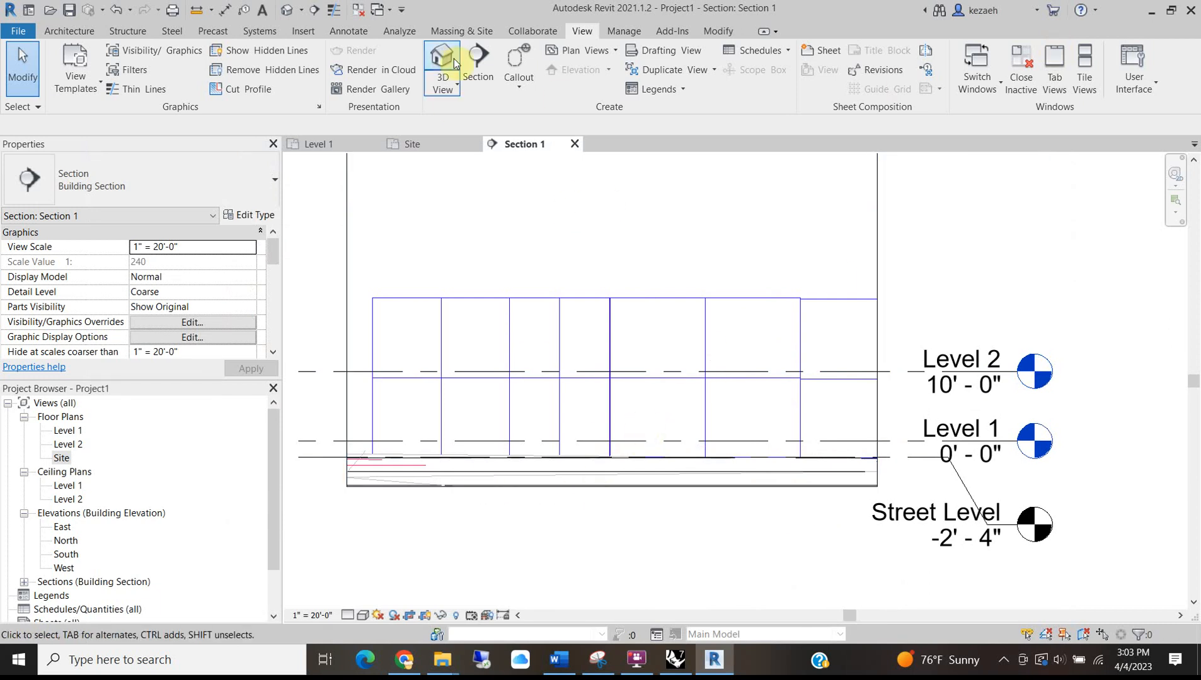
Step forward along the sidewalk in Street View and frame the corner row house.
left_click(404, 660)
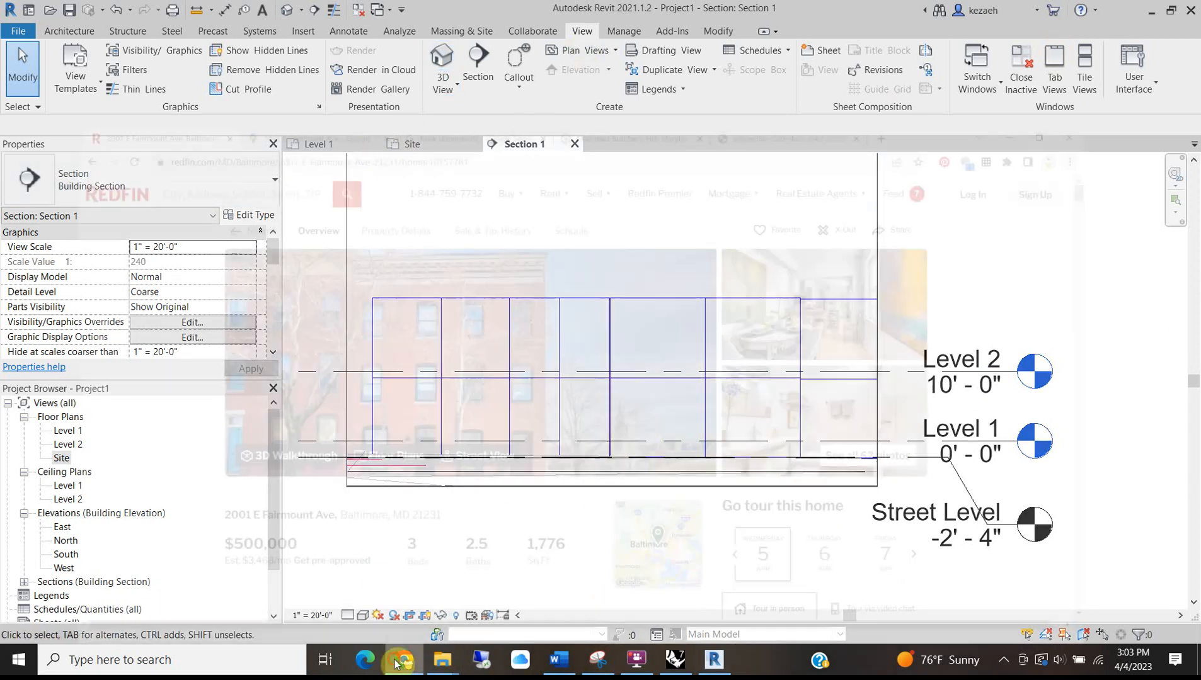
left_click(303, 11)
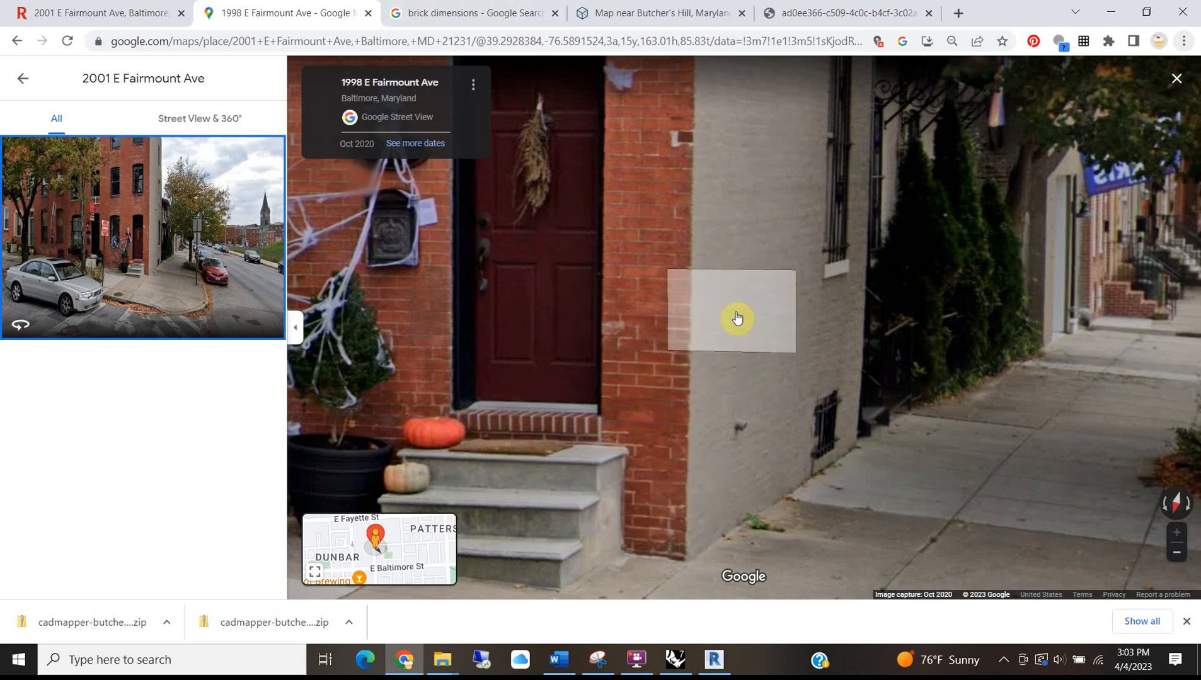
left_click(623, 386)
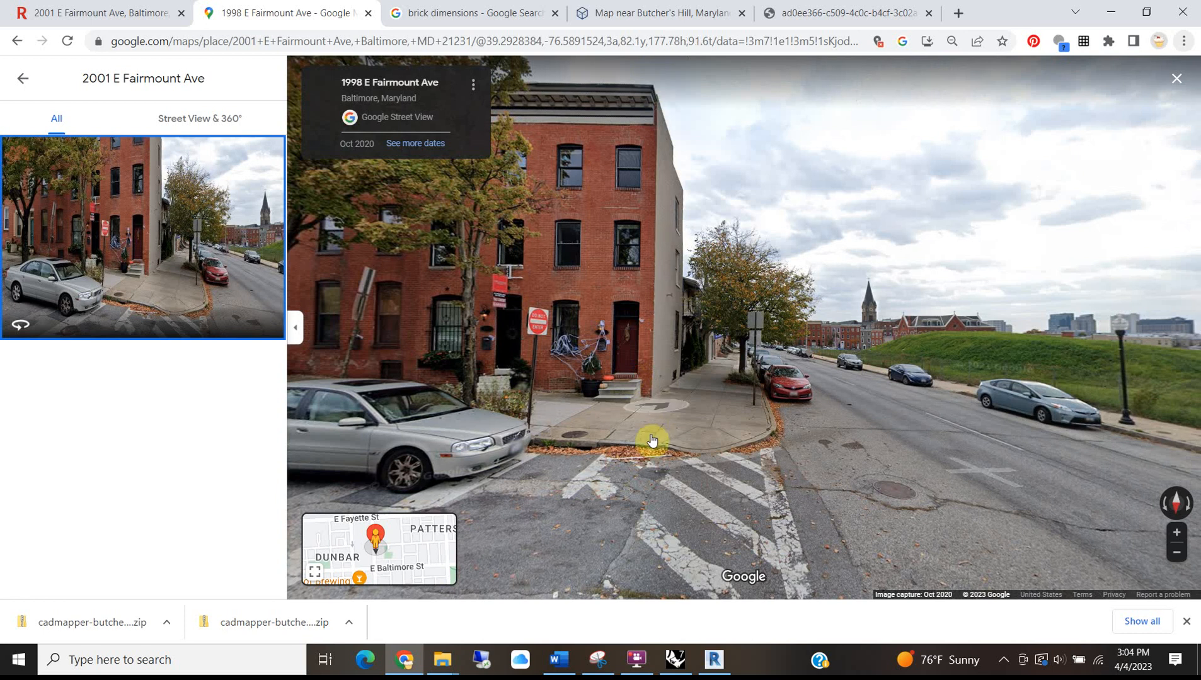
scroll(666, 104, "up", 1)
scroll(666, 104, "up", 2)
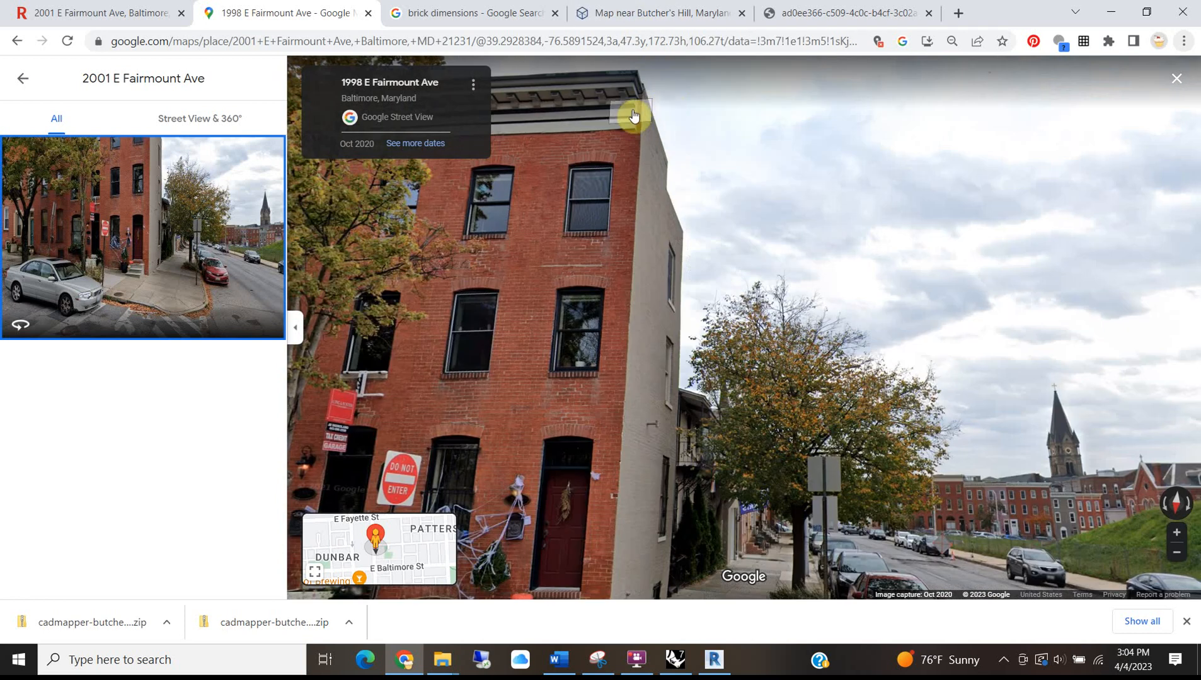
scroll(633, 115, "down", 2)
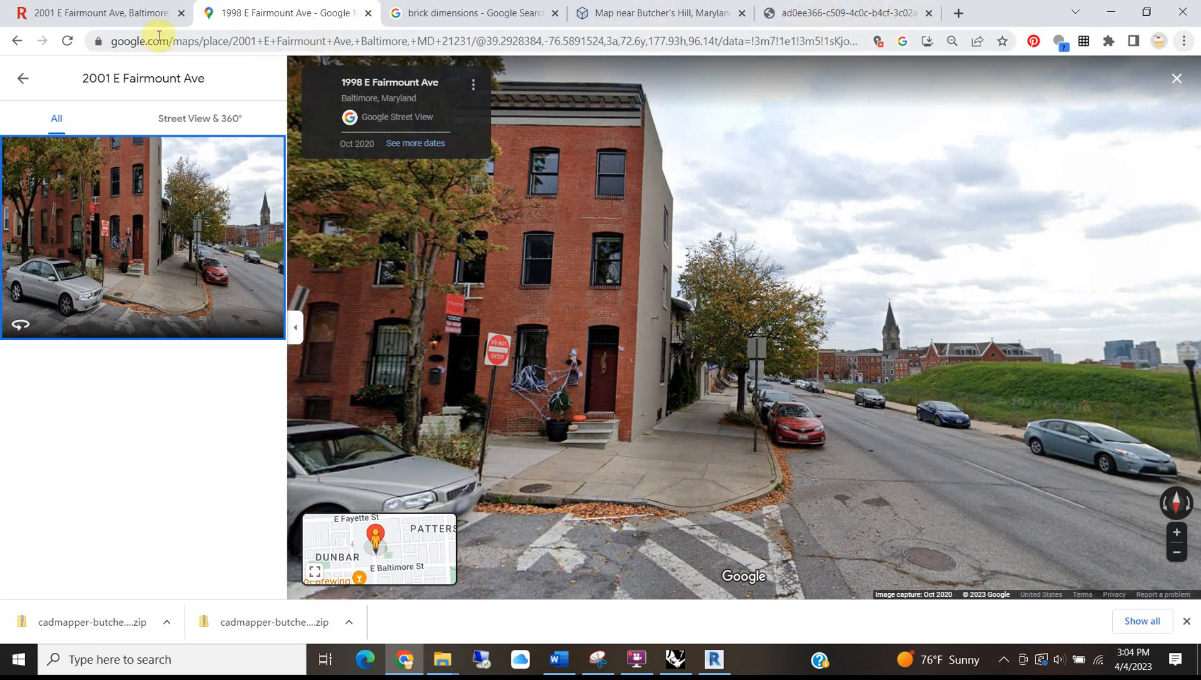
Copy Level 2 up 10' with CO and name the new level Level 3.
left_click(1126, 9)
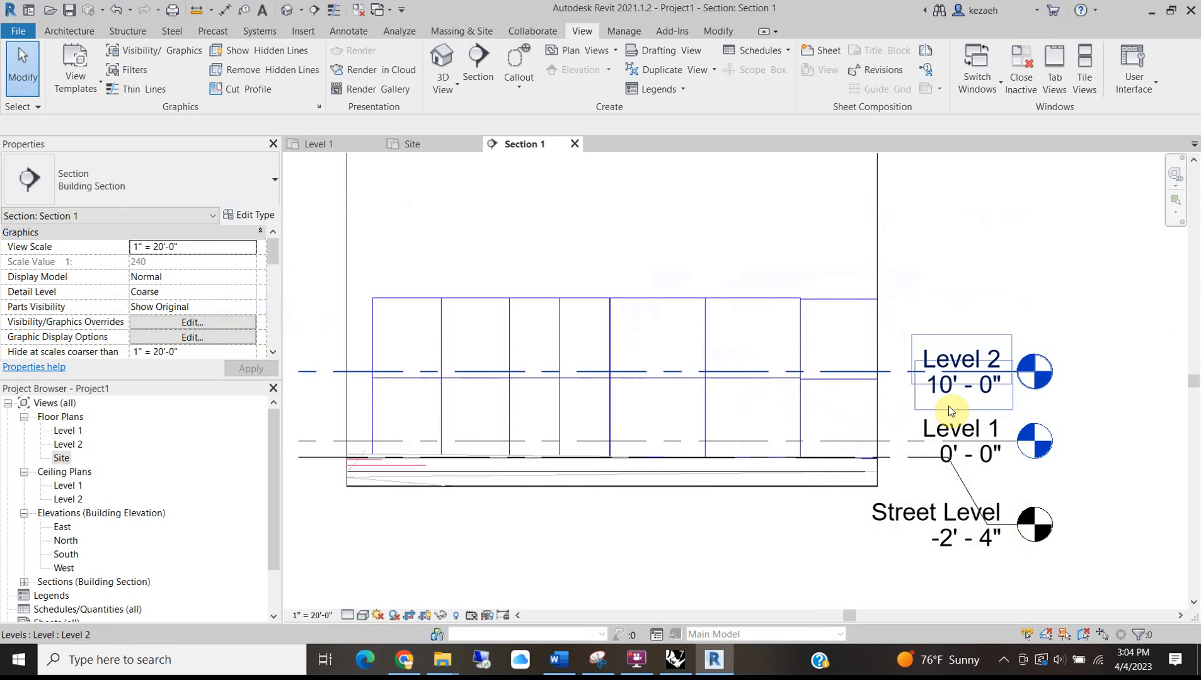
left_click(900, 370)
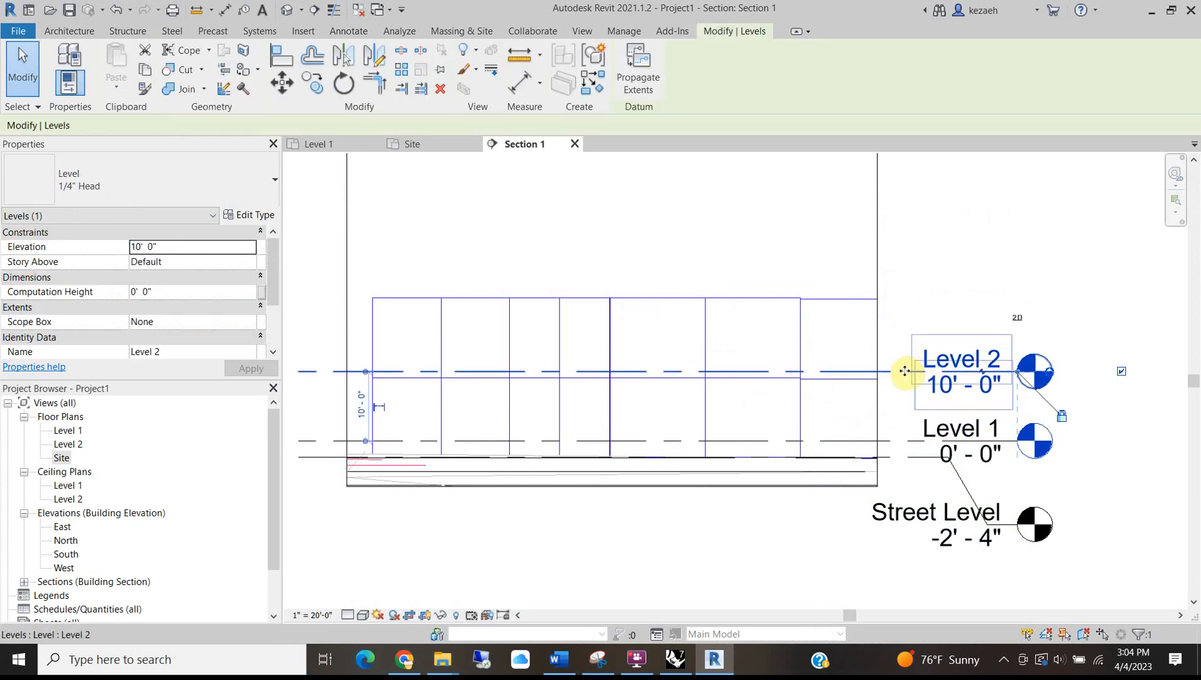
key("c")
key("o")
left_click(903, 371)
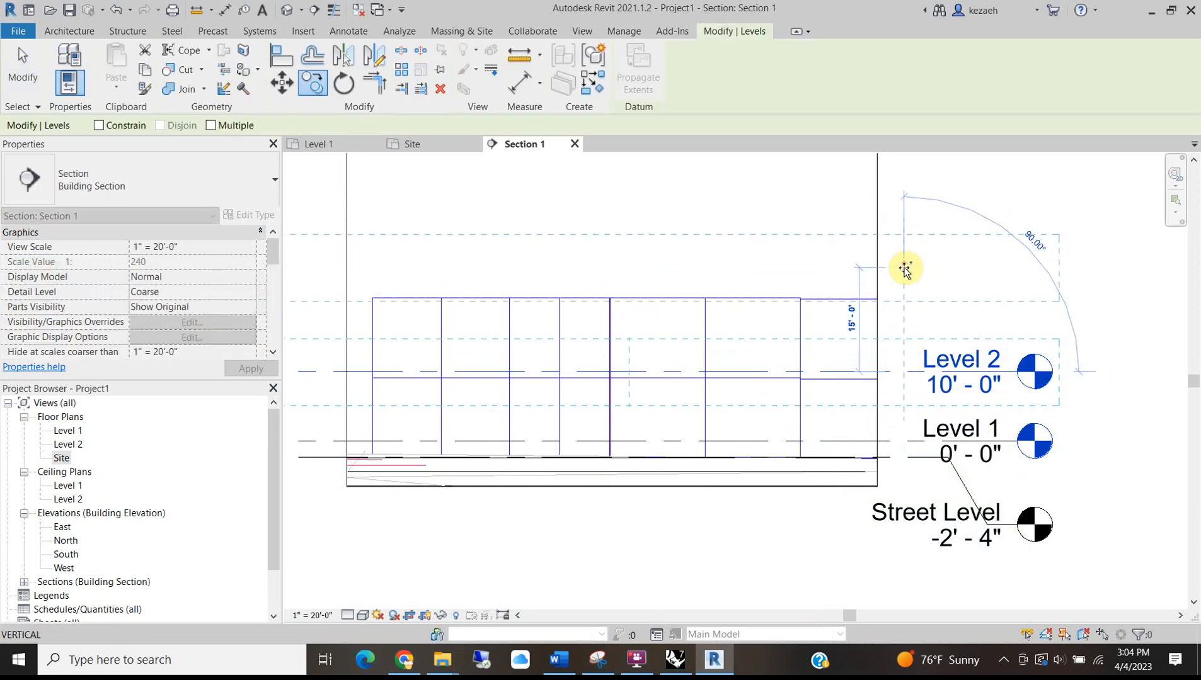
key("Escape")
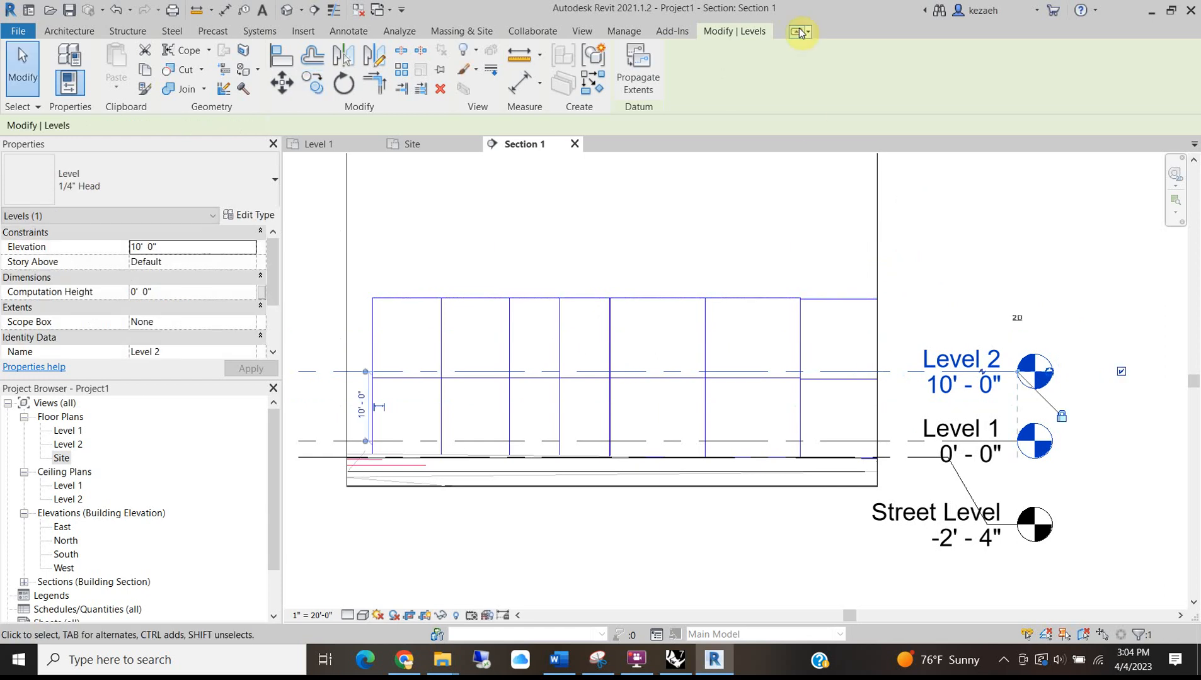
key("Escape")
left_click(899, 372)
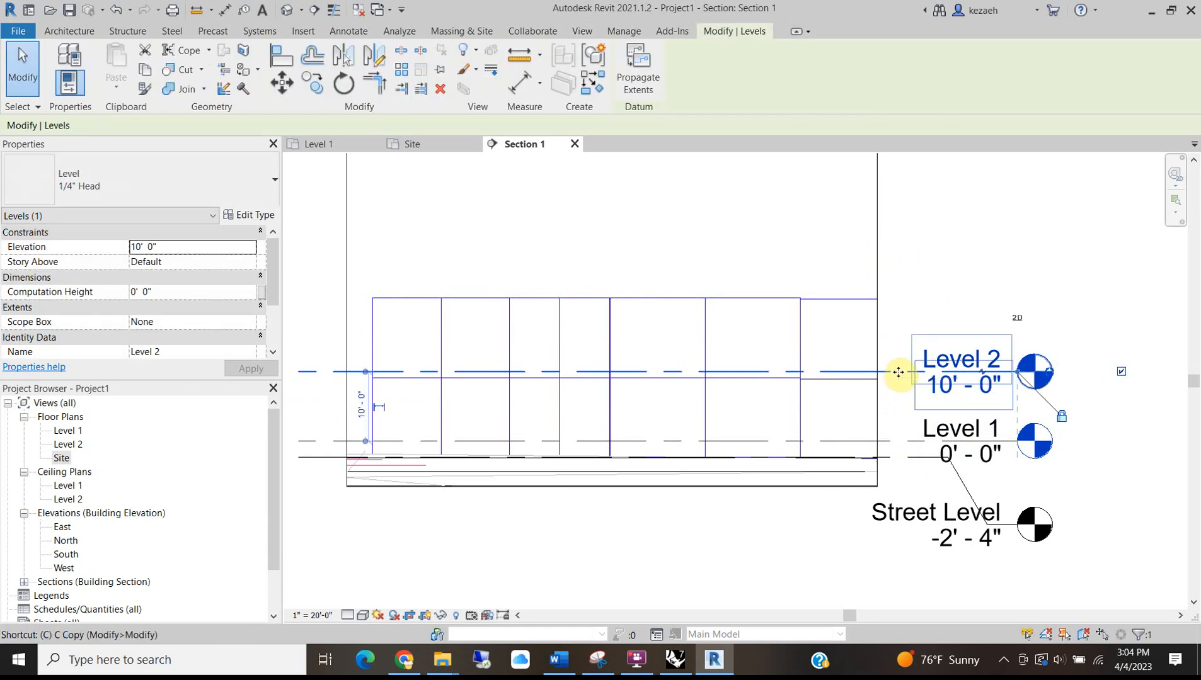
key("c")
key("o")
left_click(898, 372)
type("1")
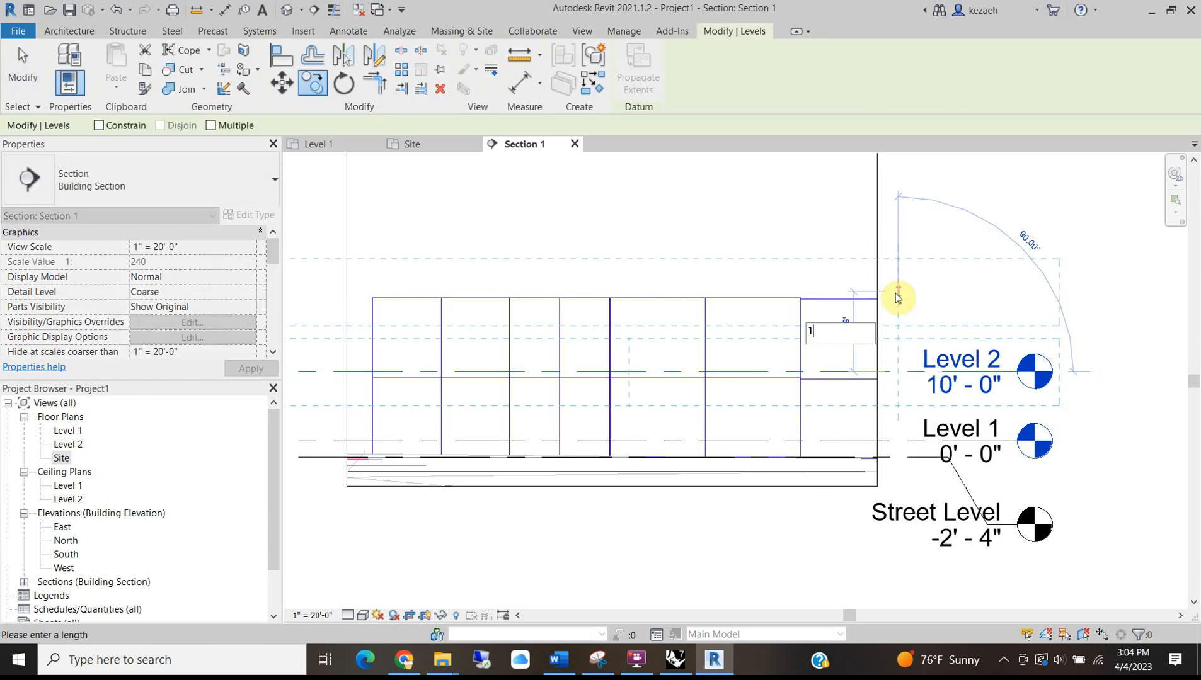
type("0'")
key("Return")
left_click(992, 285)
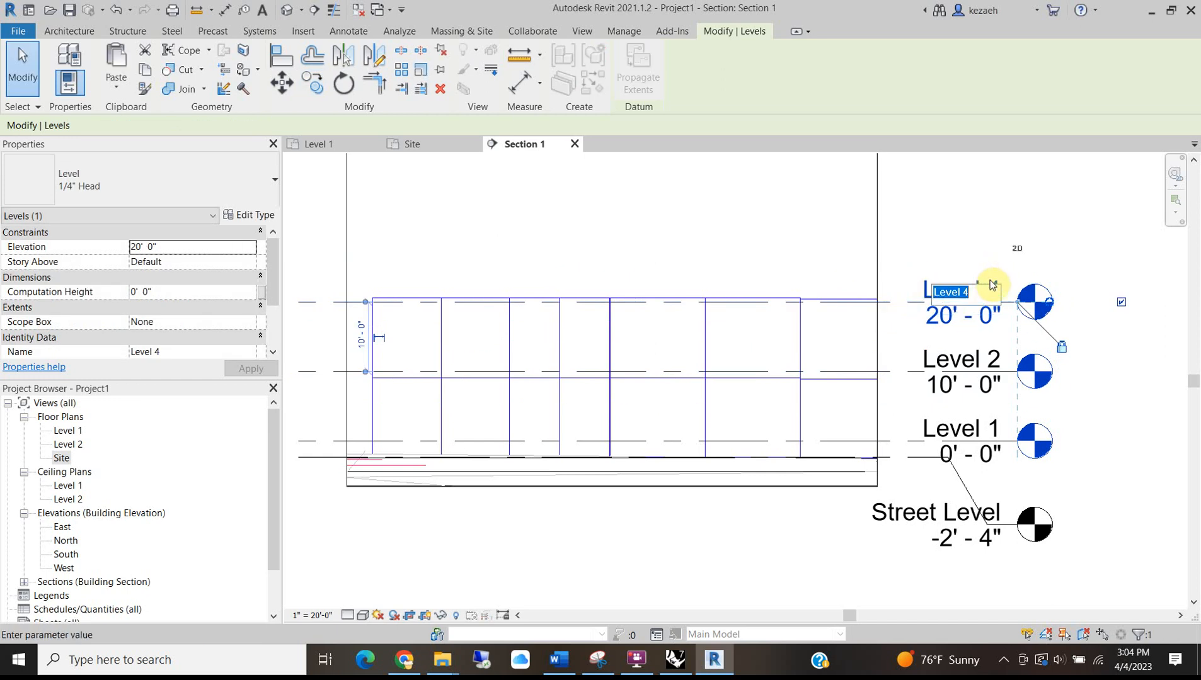
type("3")
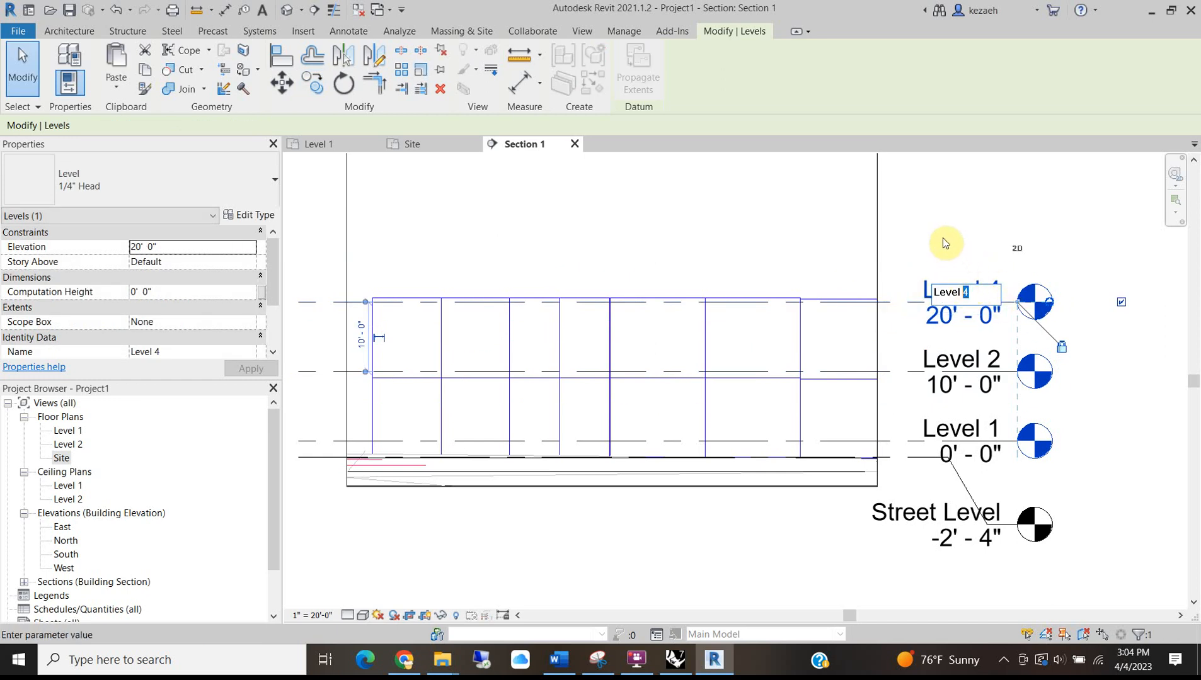
key("Return")
Copy Level 3 up another 10' and name the top level Roof.
middle_click_drag(900, 308, 856, 416)
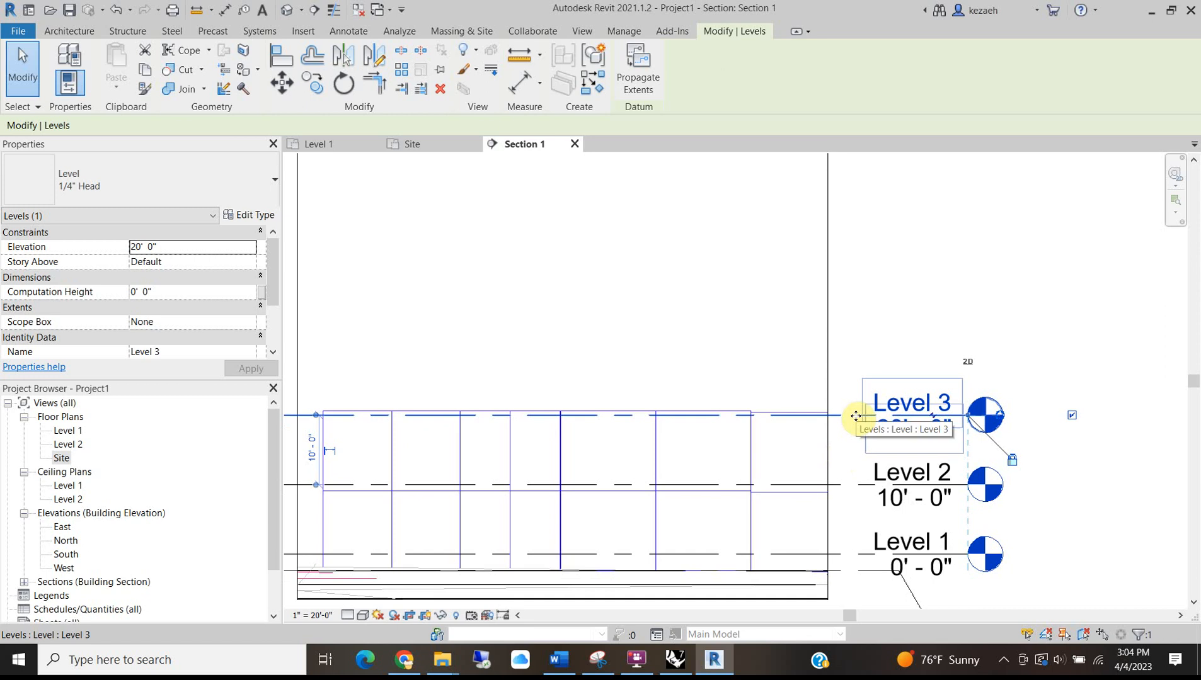
key("c")
key("o")
left_click(856, 415)
type("10'")
key("Return")
key("Escape")
left_click(907, 329)
left_click(907, 330)
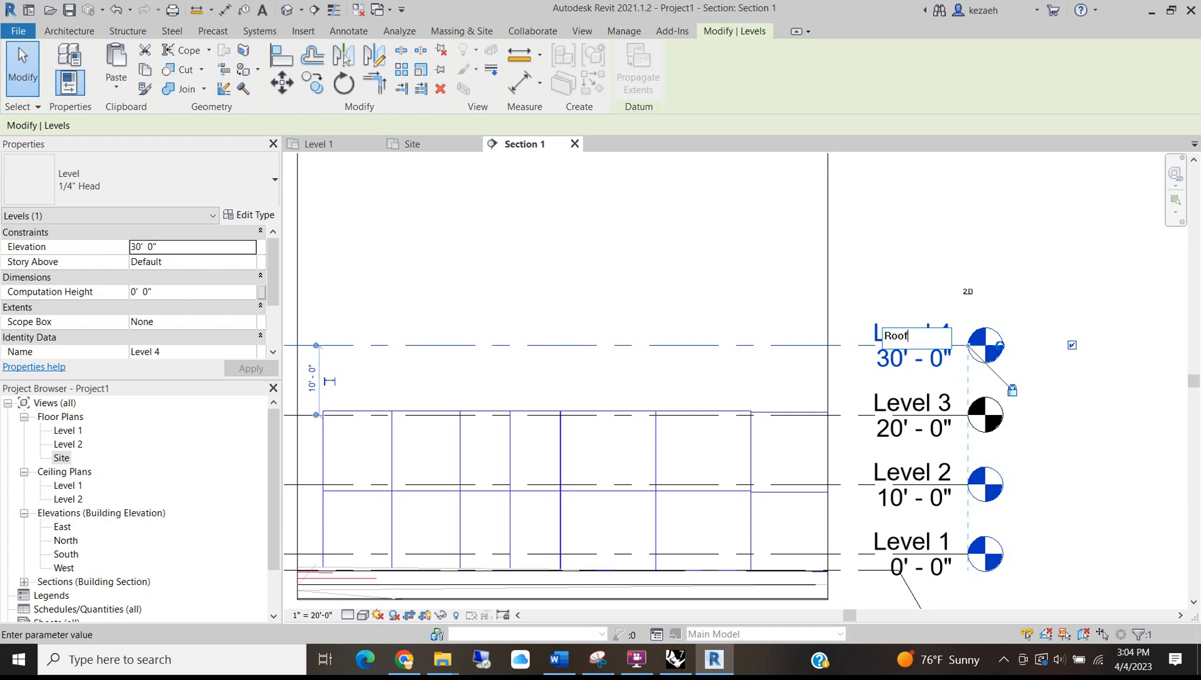
type("Roof")
key("Return")
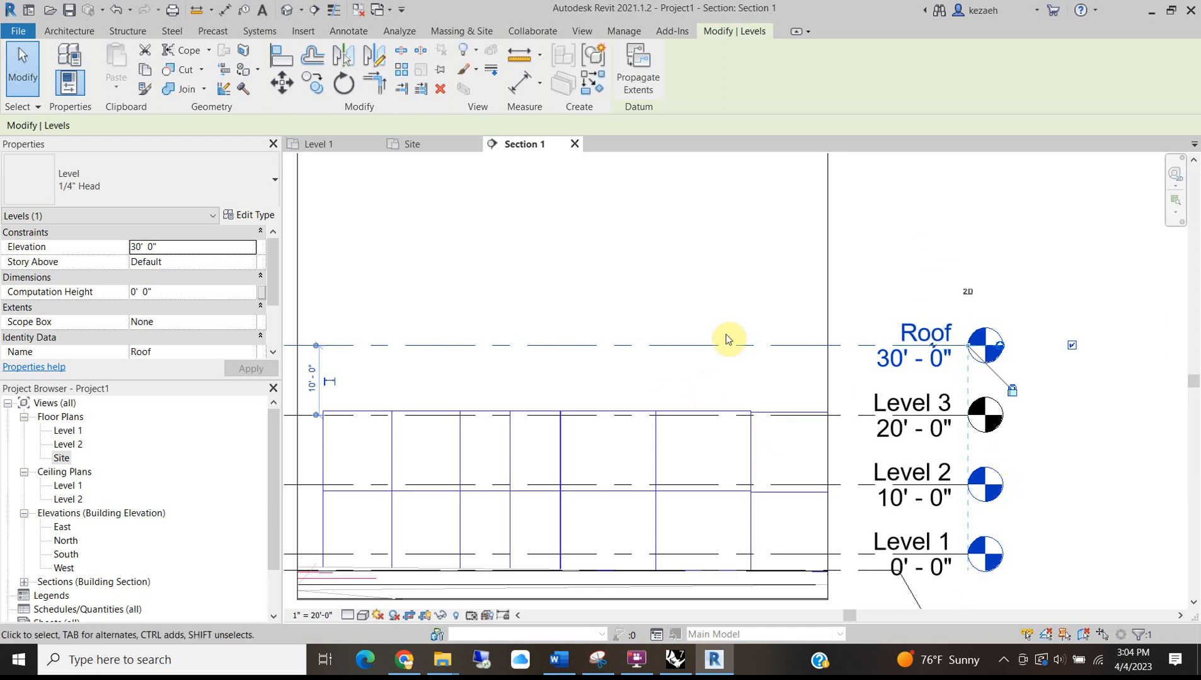
scroll(724, 338, "down", 3)
left_click(378, 281)
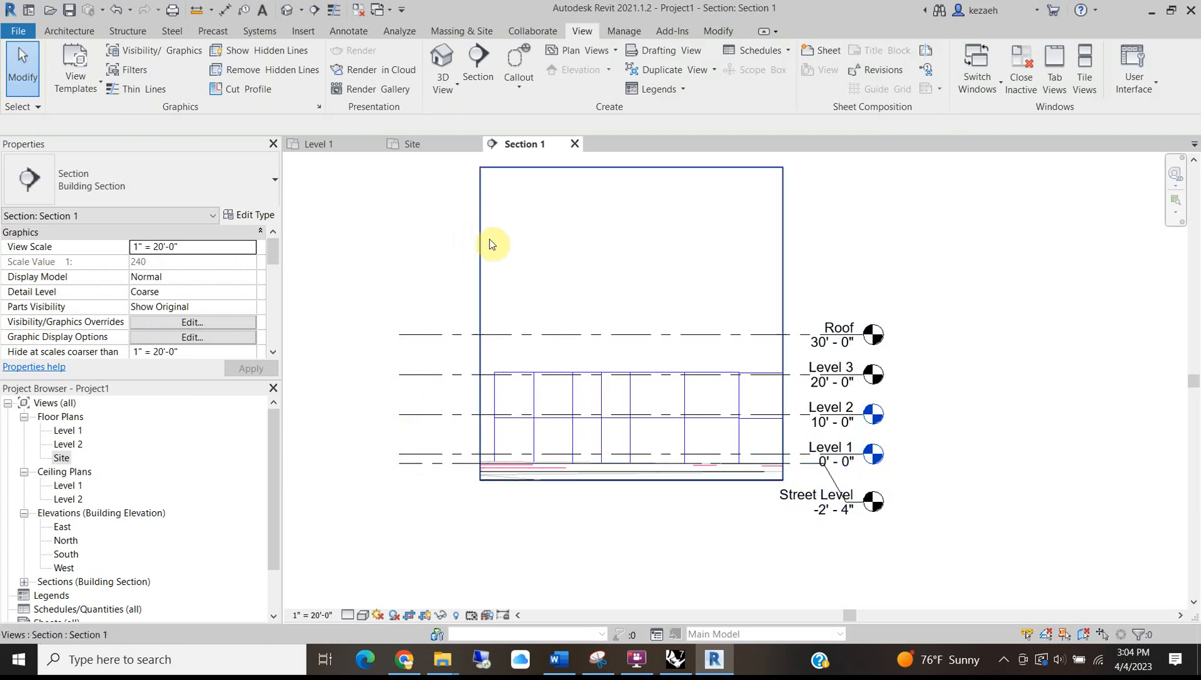
Drag the section's crop region top edge down to shorten it.
left_click(480, 249)
left_click_drag(631, 168, 634, 316)
left_click(593, 246)
left_click(535, 307)
left_click(580, 262)
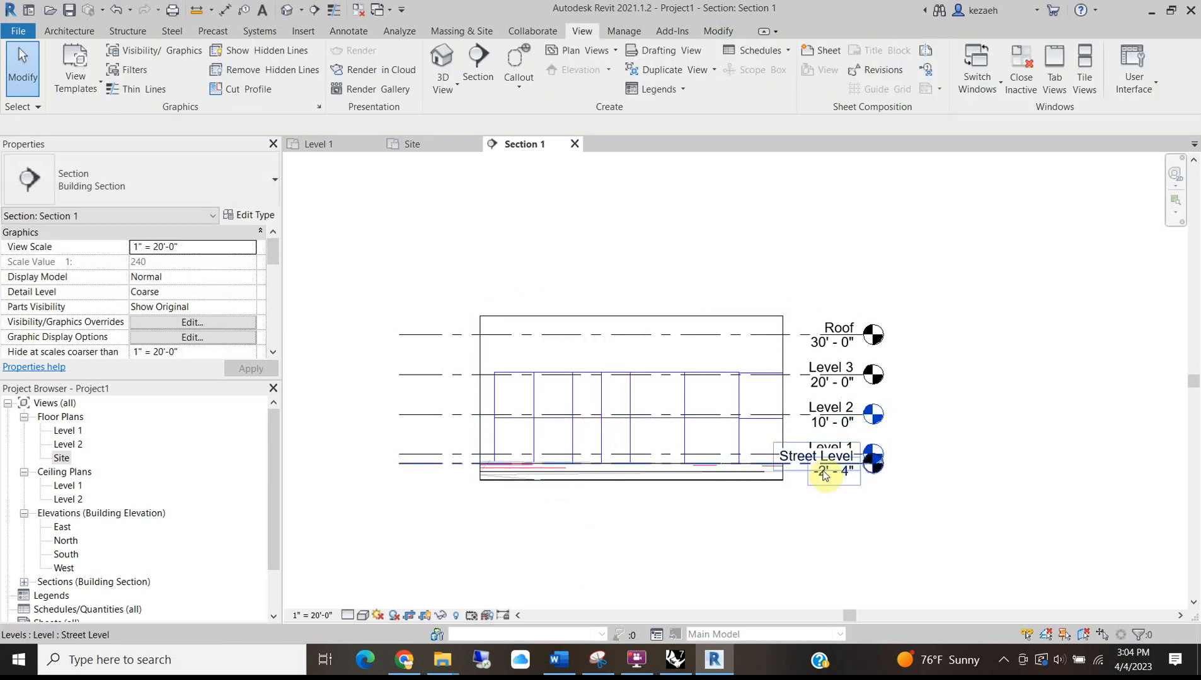
scroll(798, 468, "up", 3)
scroll(760, 453, "down", 4)
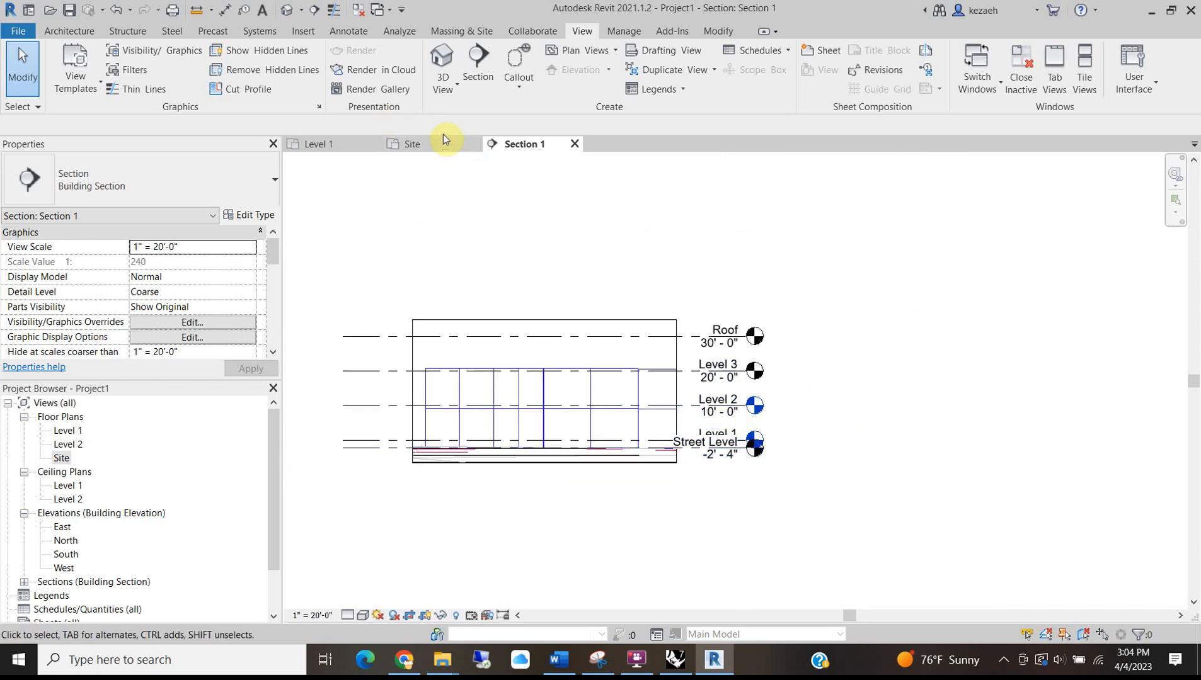
left_click(422, 143)
scroll(535, 309, "down", 5)
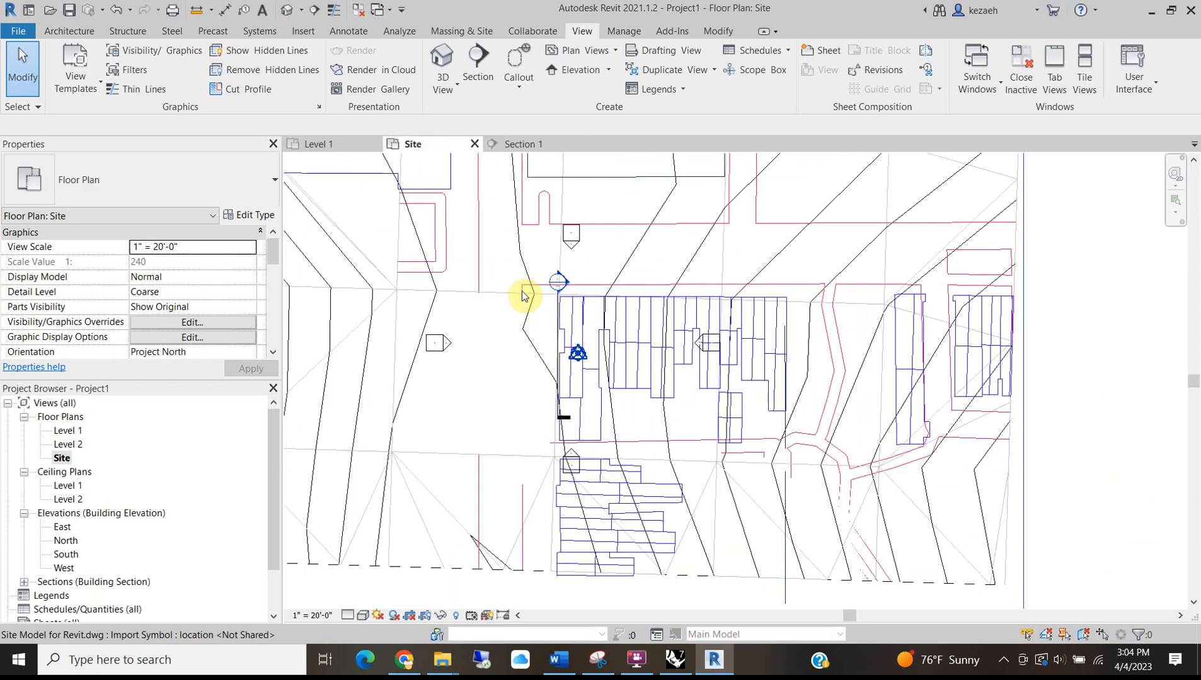
middle_click_drag(832, 259, 784, 313)
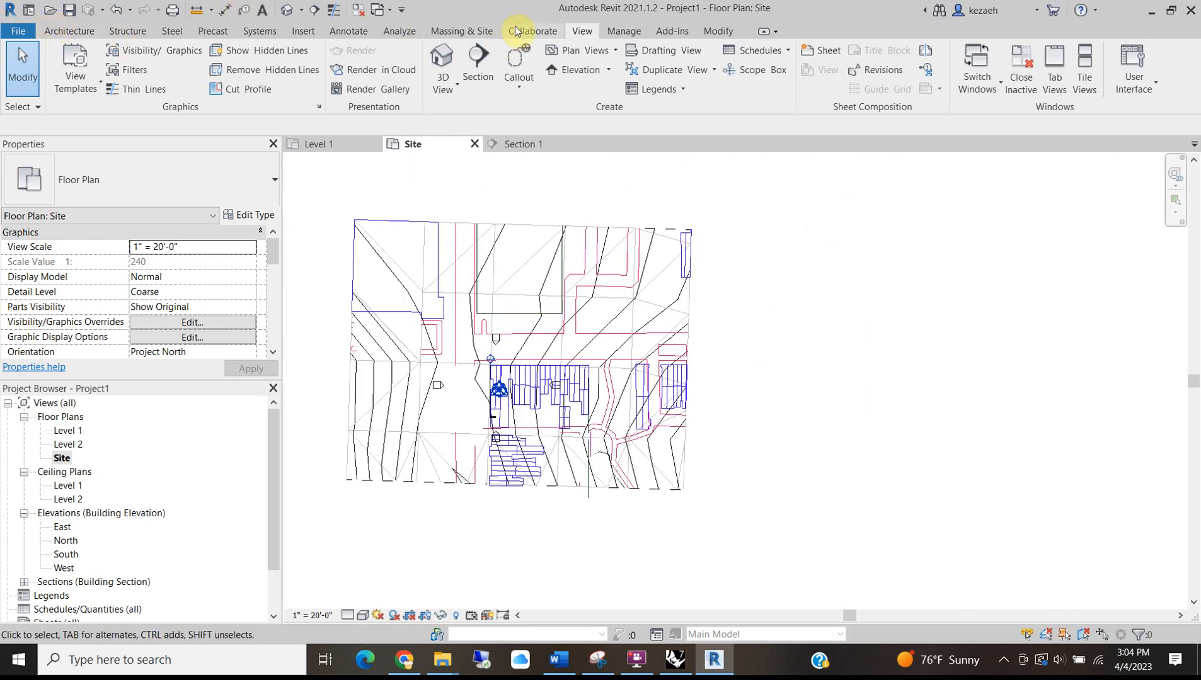
left_click(458, 32)
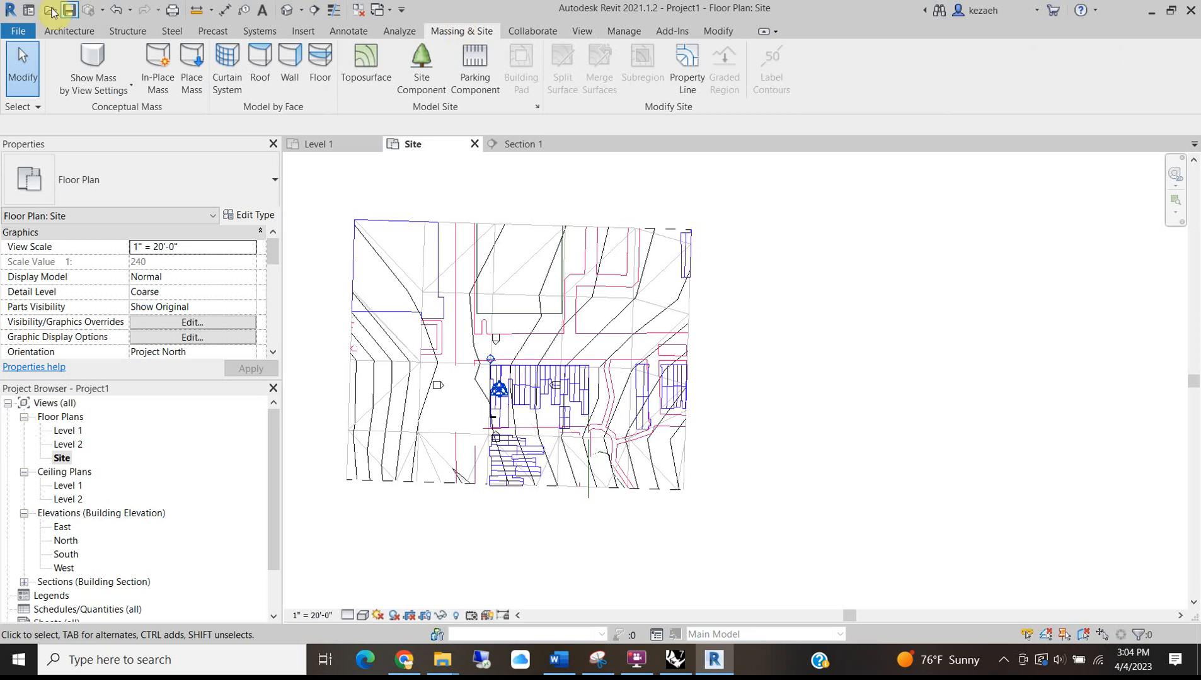
left_click(71, 9)
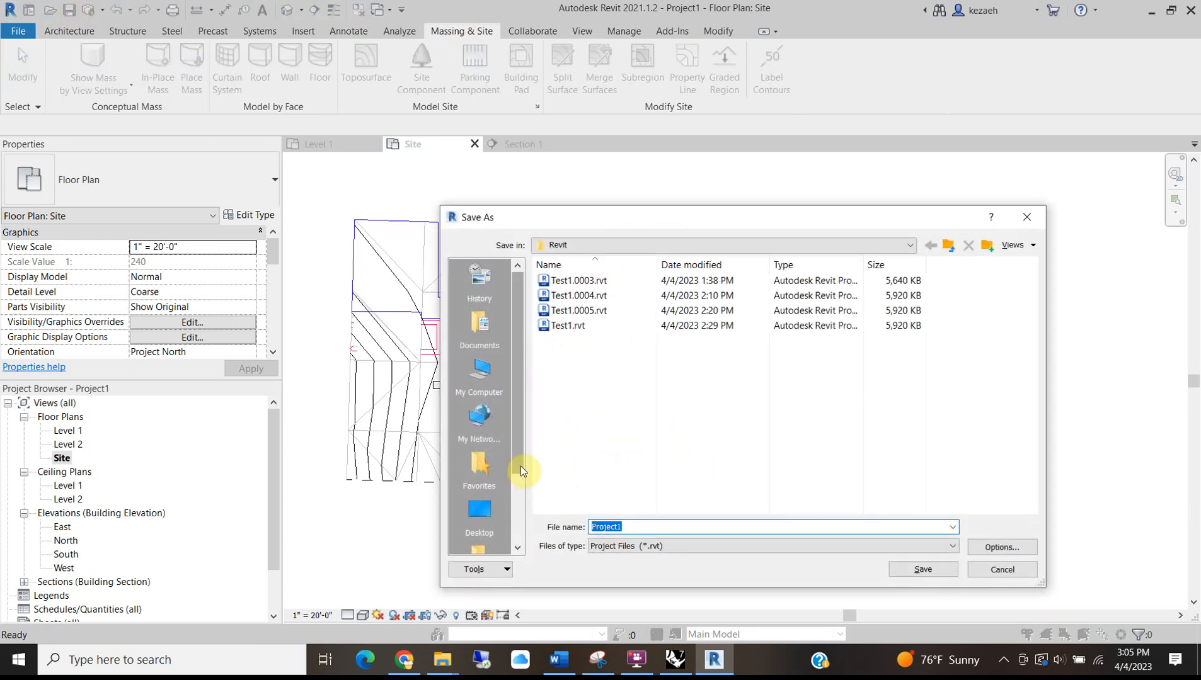
left_click(921, 570)
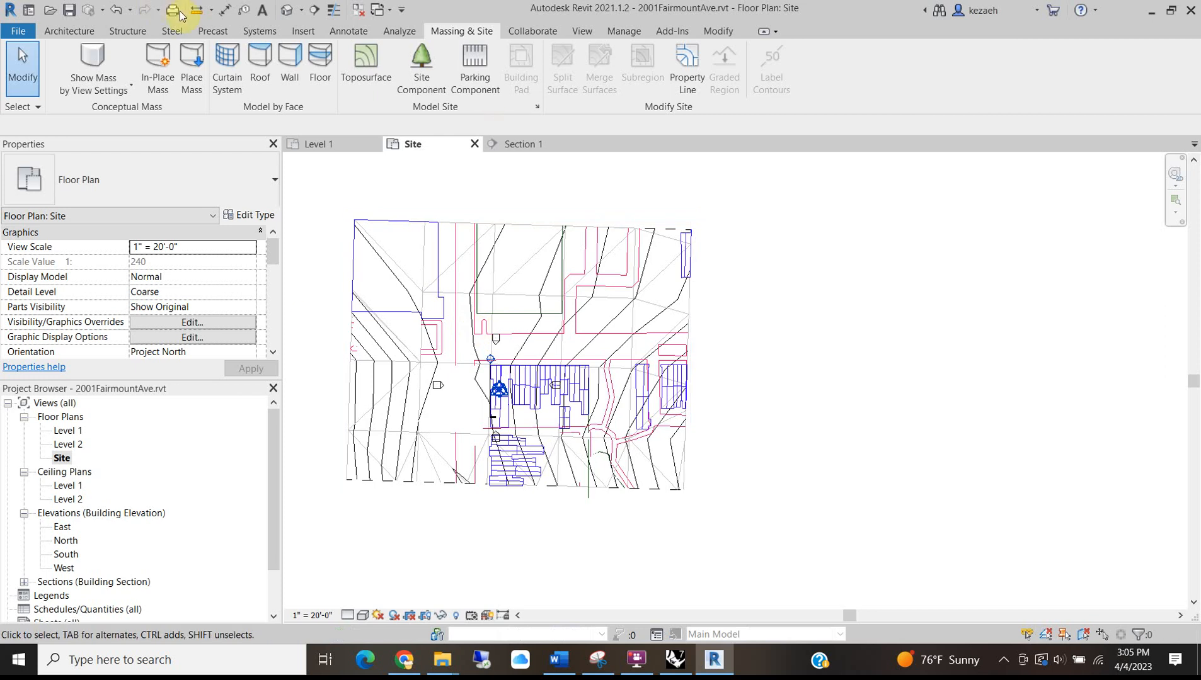
Start a toposurface created from the imported site DWG.
left_click(365, 60)
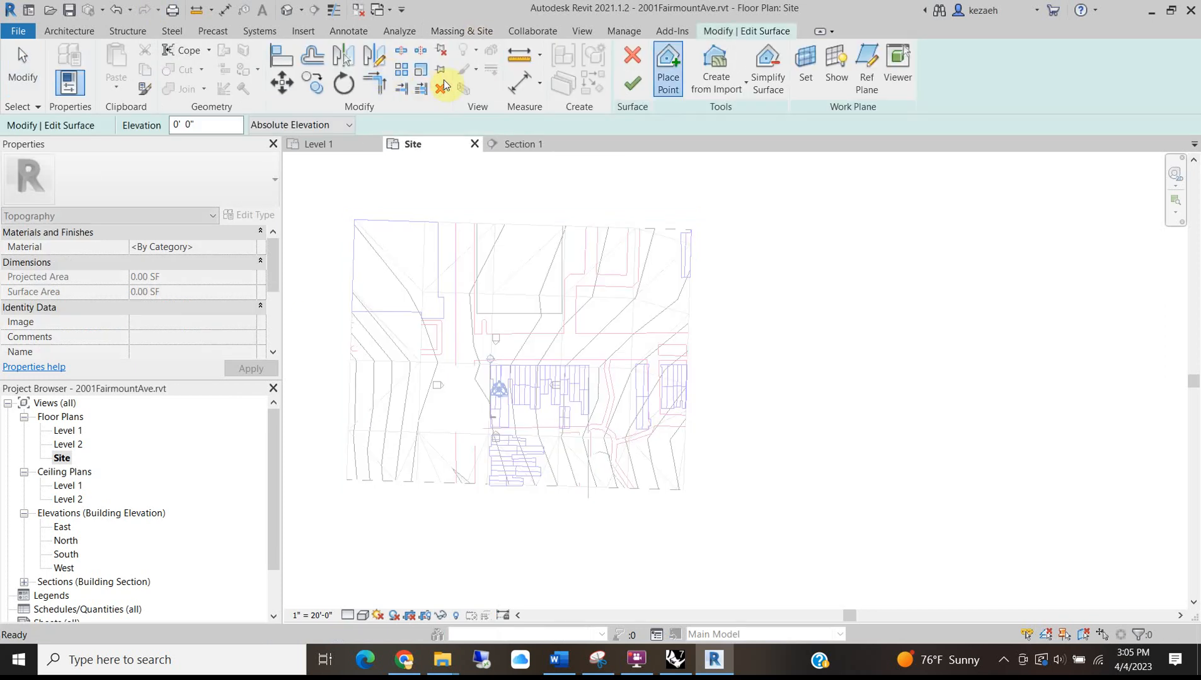
left_click(717, 80)
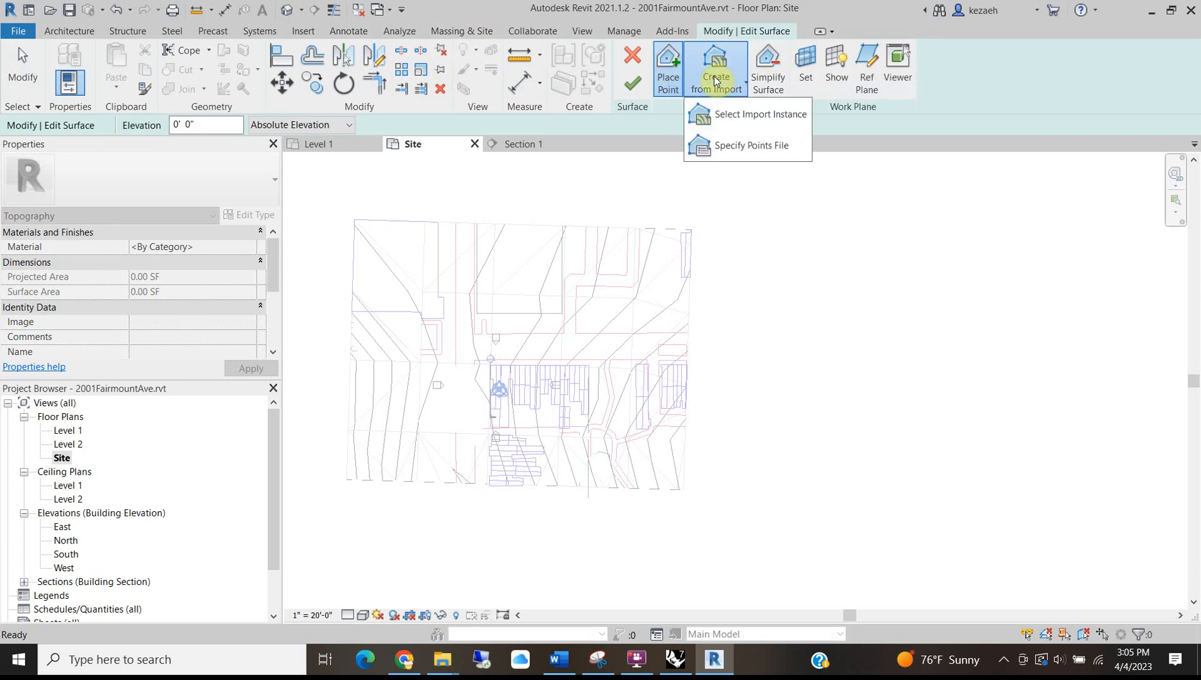
left_click(731, 114)
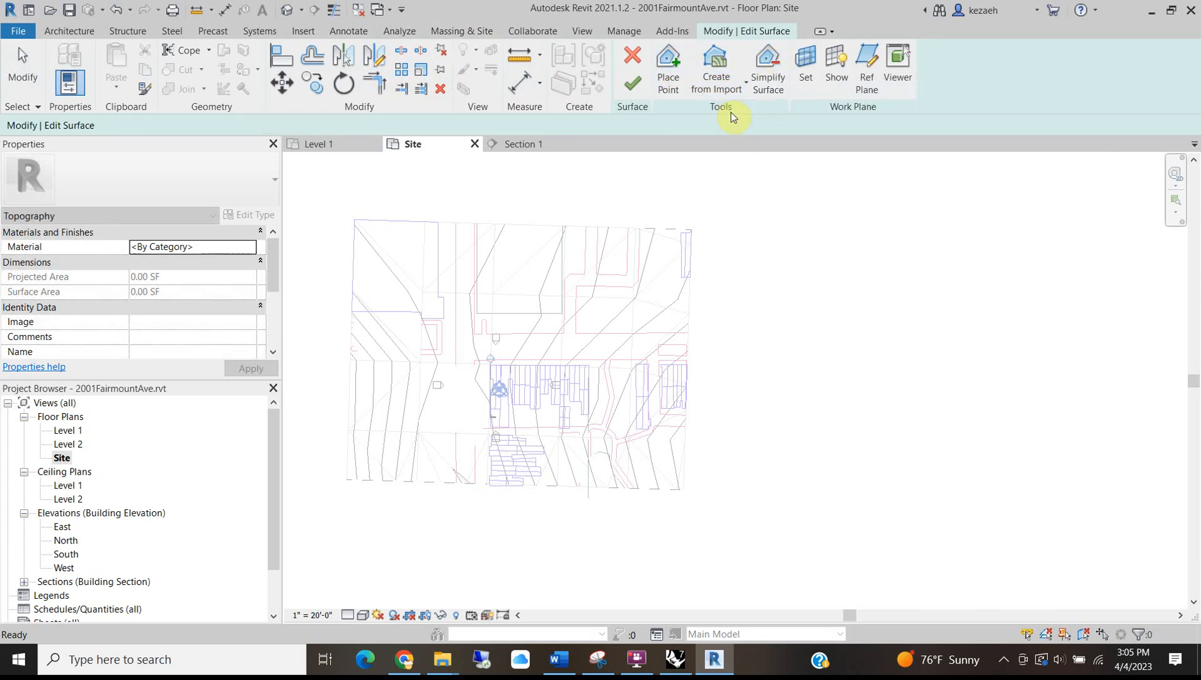
left_click(522, 271)
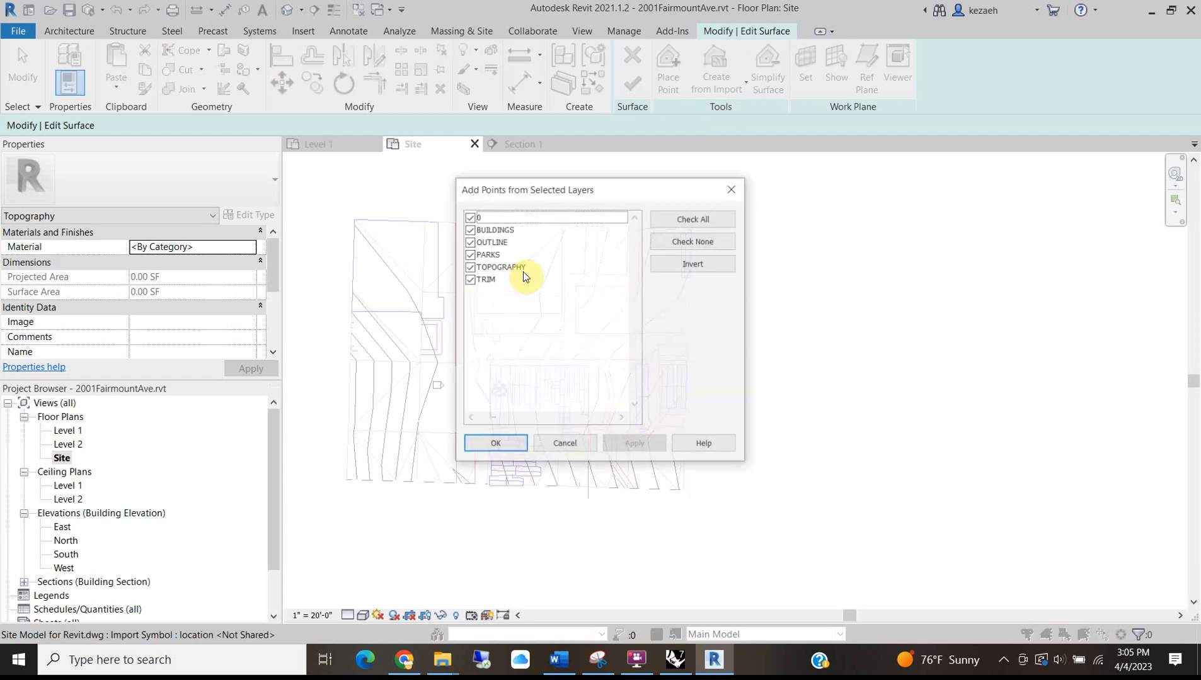
Untick all DWG layers except TOPOGRAPHY for surface points, then bring Rhino 7 forward.
left_click(469, 279)
left_click(469, 254)
left_click(468, 241)
left_click(469, 229)
left_click(469, 217)
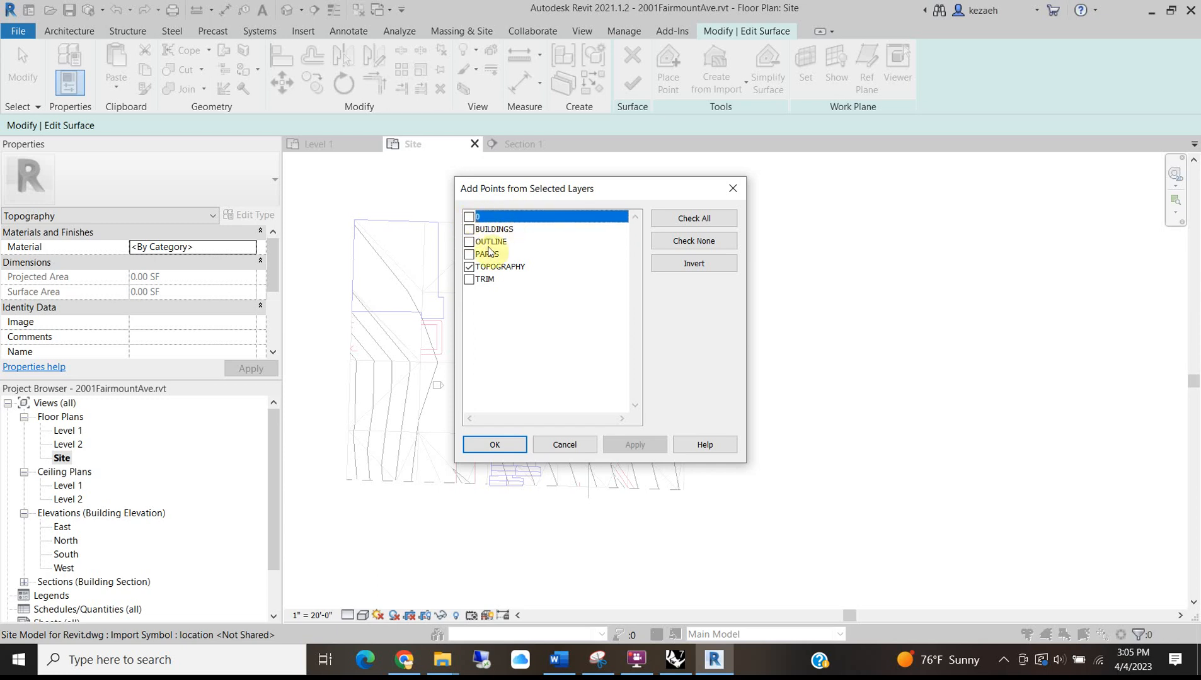
left_click_drag(502, 184, 707, 187)
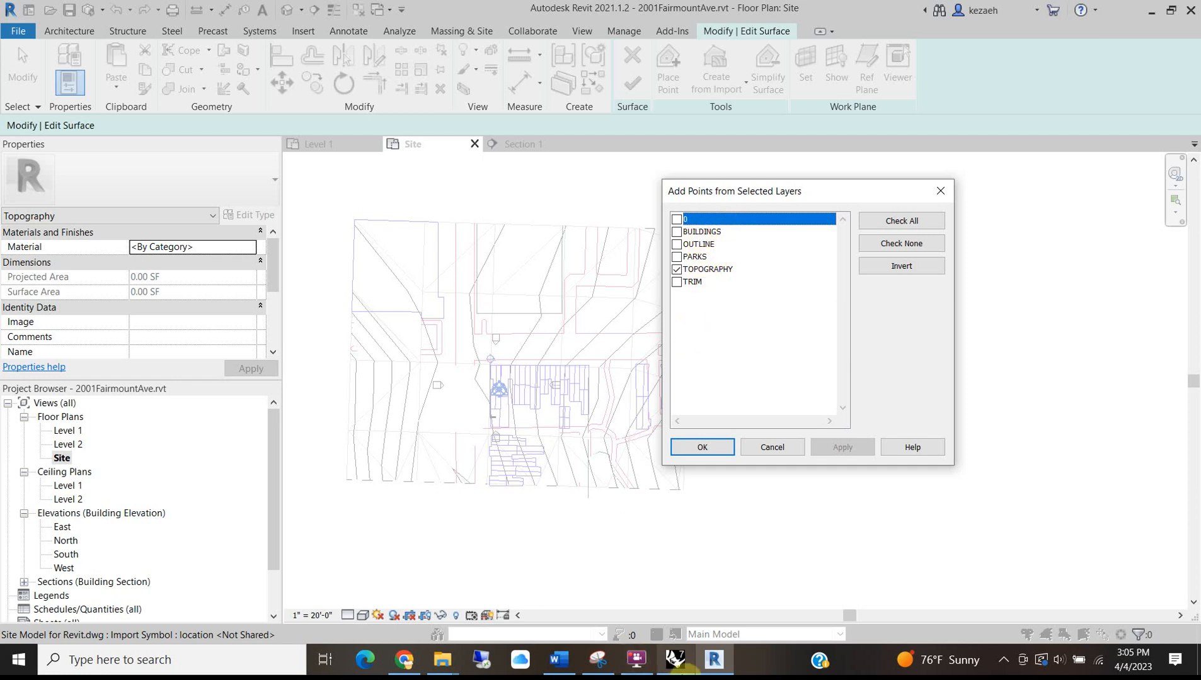
left_click(686, 662)
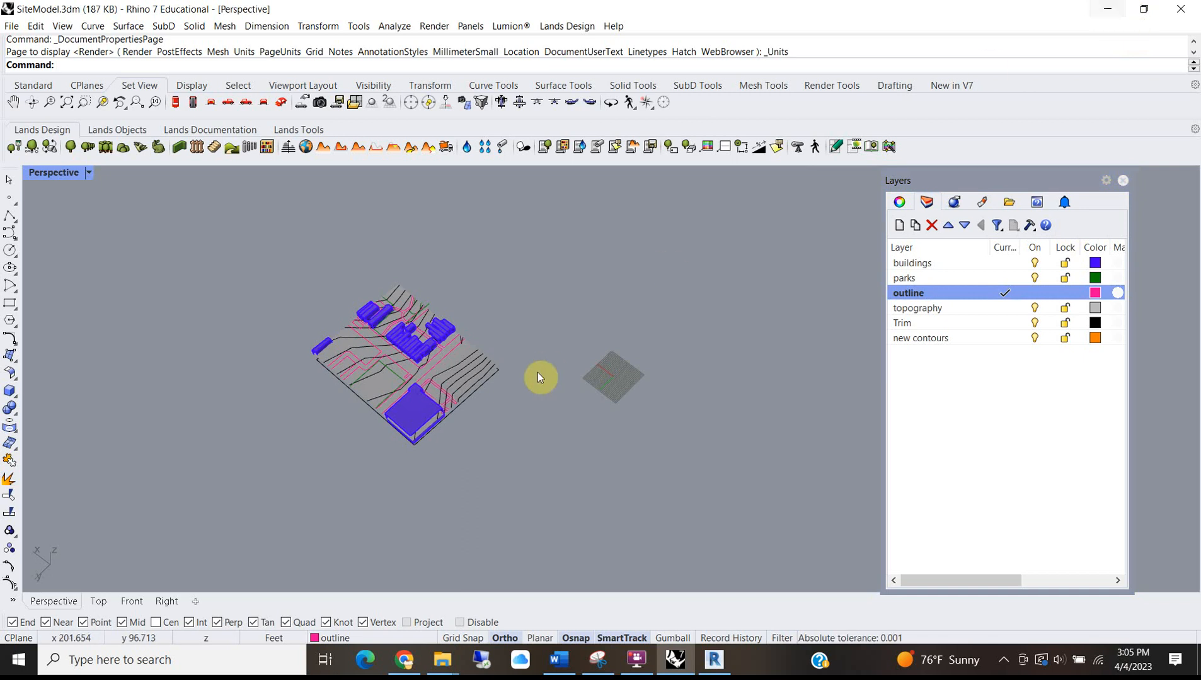
In Rhino, check which layers hold the contour curves, outline curve and topography mesh.
left_click(438, 379)
left_click(462, 373)
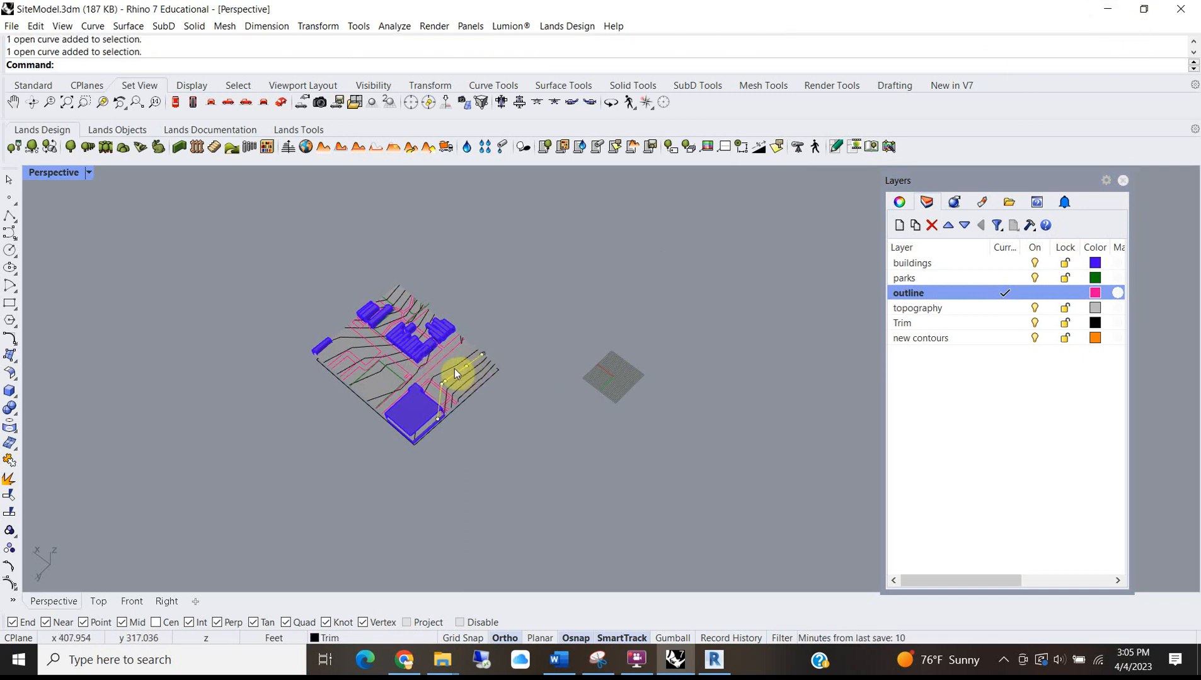
left_click(454, 367)
left_click(478, 398)
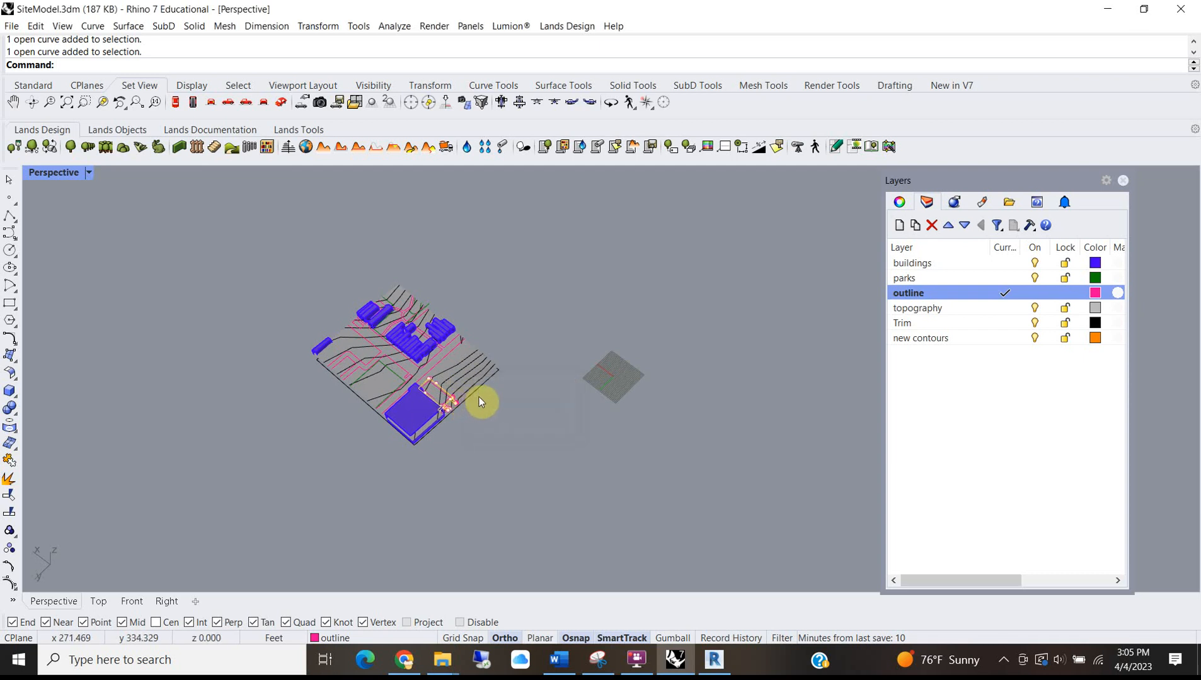
left_click(477, 393)
left_click(478, 391)
Check the layers of the site boundary curves, then minimize Rhino to return to Revit.
scroll(491, 379, "up", 8)
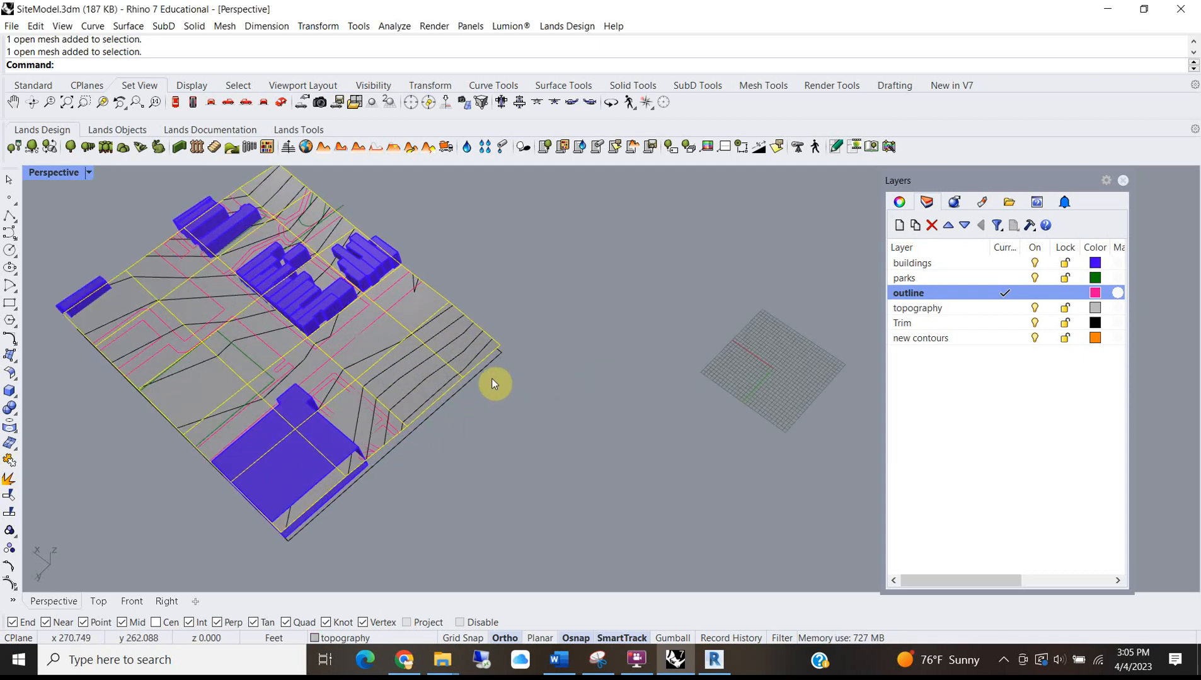
left_click(479, 377)
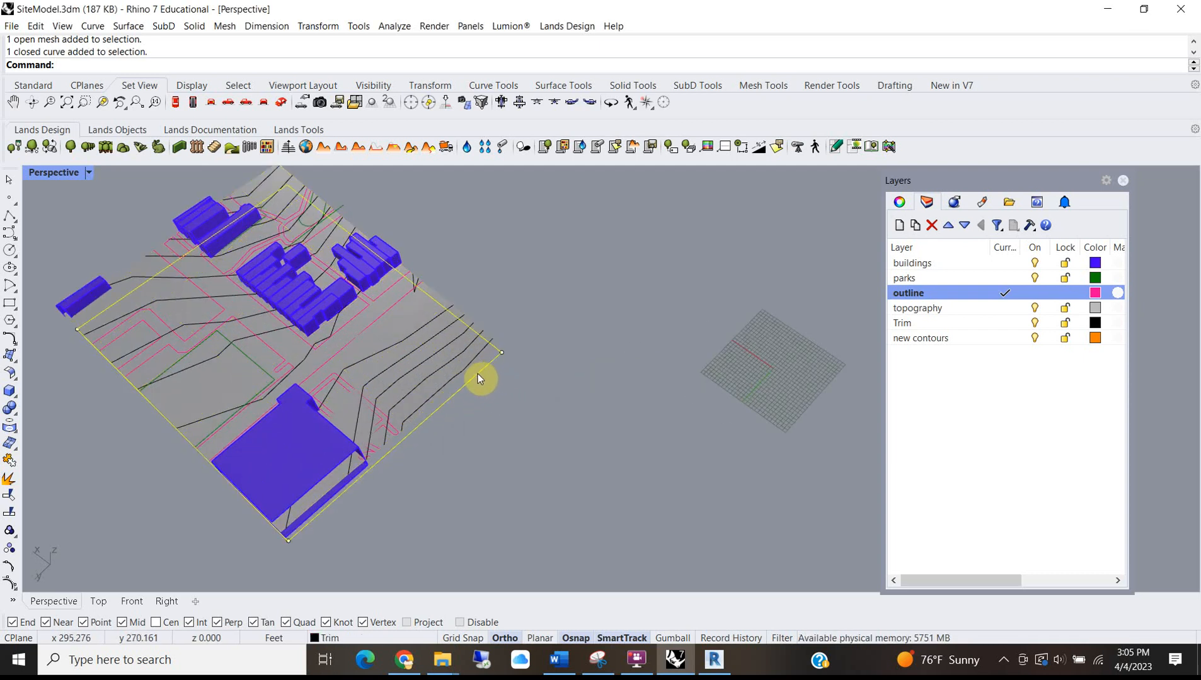
left_click(467, 371)
left_click(516, 407)
left_click(675, 392)
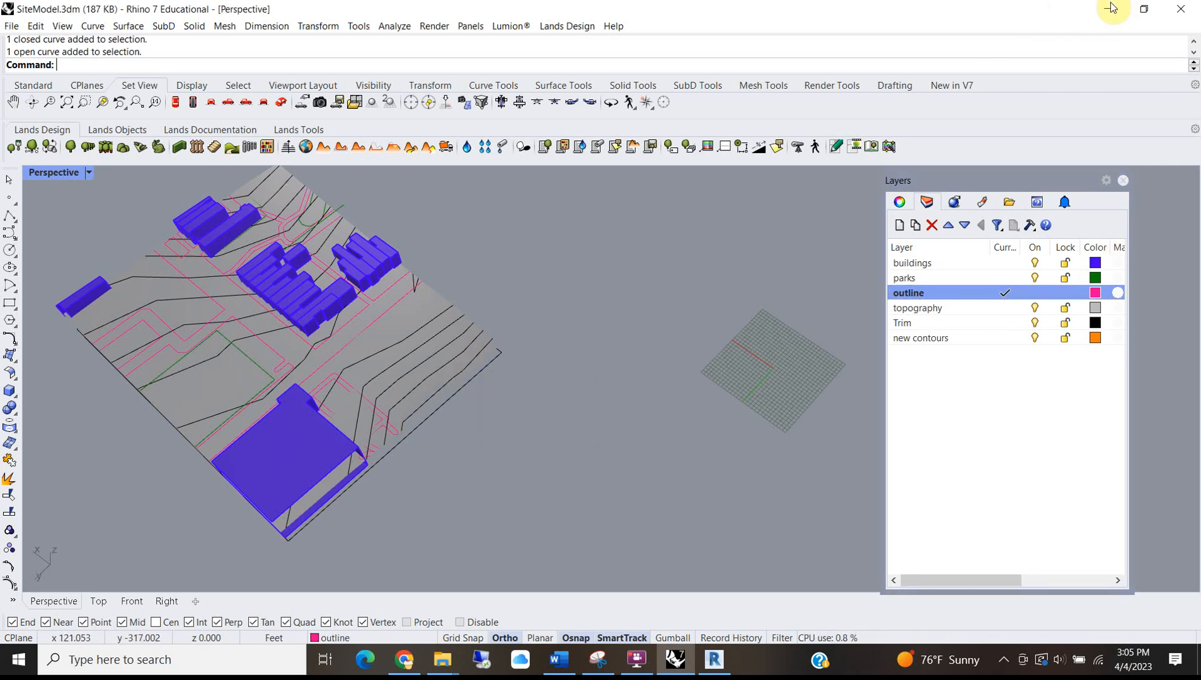
left_click(1107, 9)
Take the toposurface points from the TRIM layer instead of TOPOGRAPHY.
left_click(693, 270)
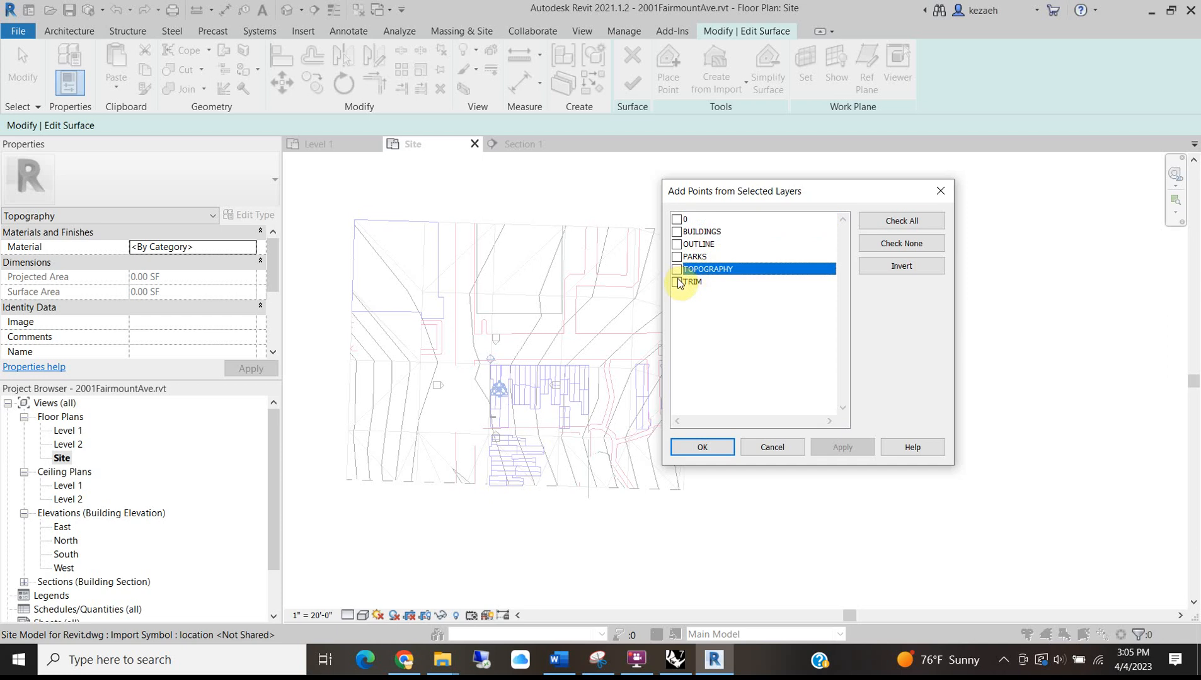
left_click(691, 281)
left_click(714, 448)
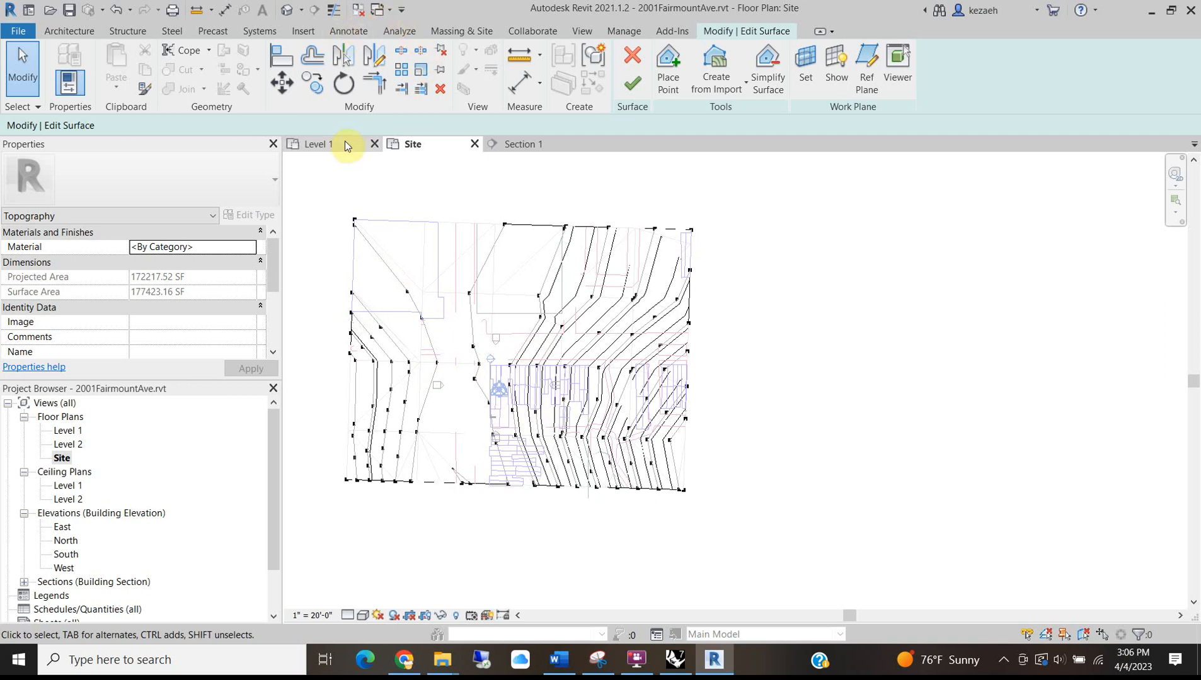
Open the default {3D} view and orbit around the new toposurface.
left_click(288, 10)
middle_click_drag(622, 491, 450, 436, "shift")
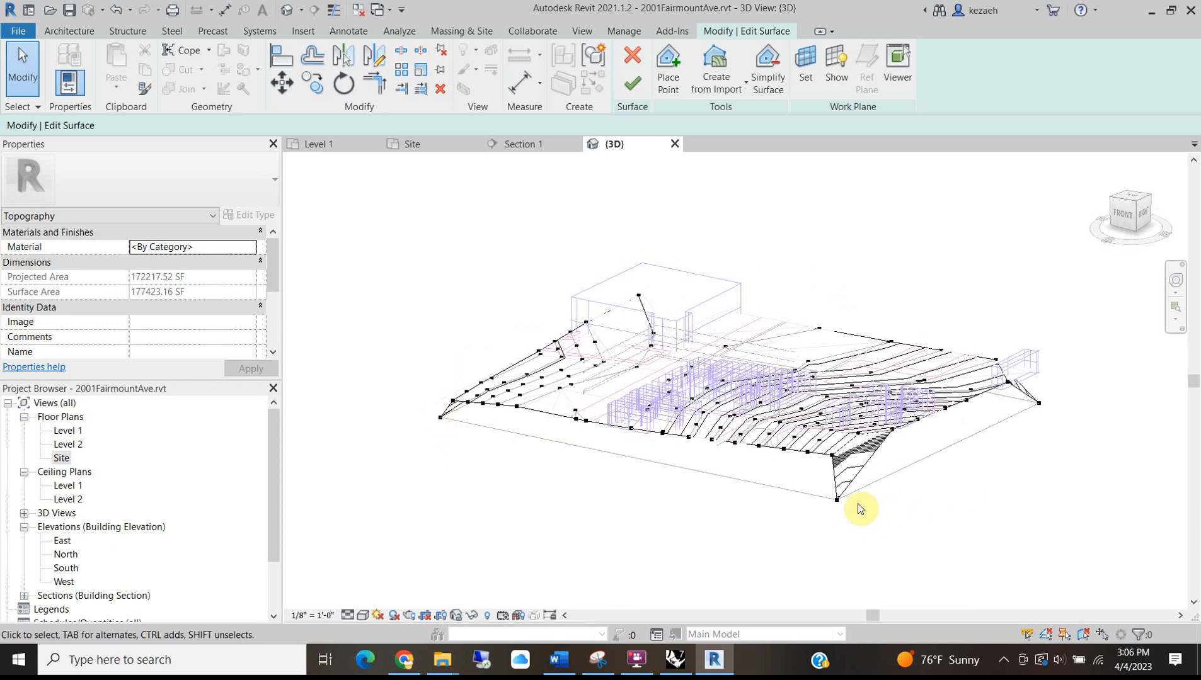
middle_click_drag(924, 481, 482, 475, "shift")
middle_click_drag(718, 470, 441, 458, "shift")
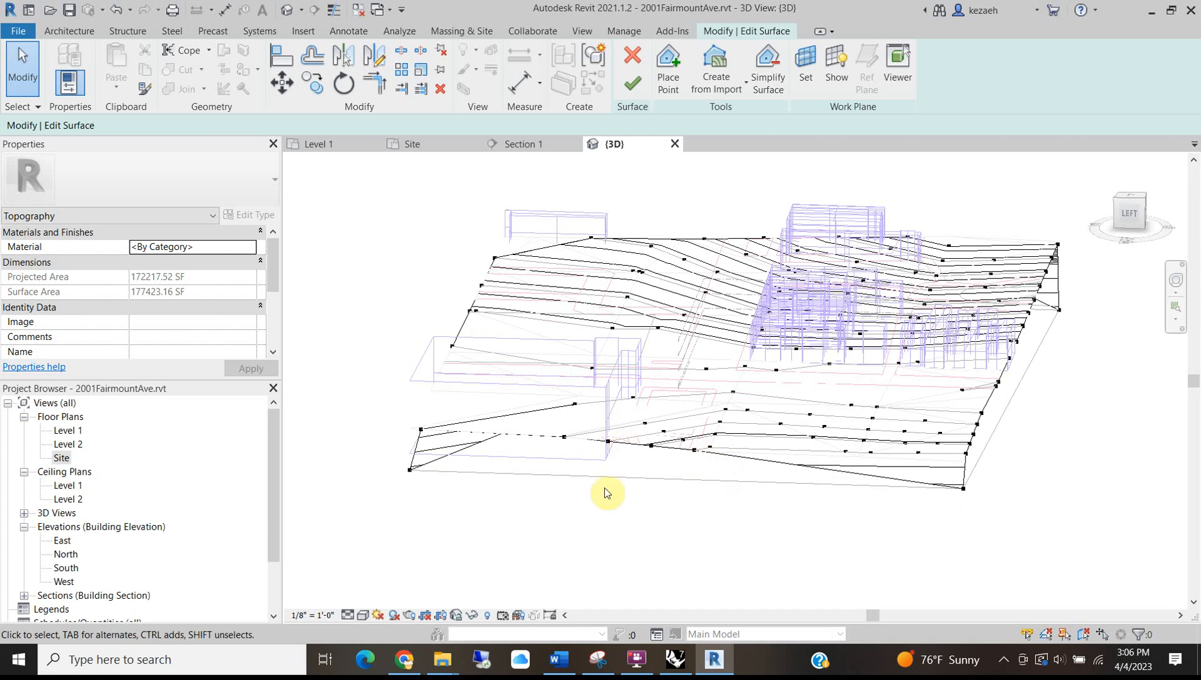
middle_click_drag(605, 492, 714, 531, "shift")
middle_click_drag(815, 530, 514, 507, "shift")
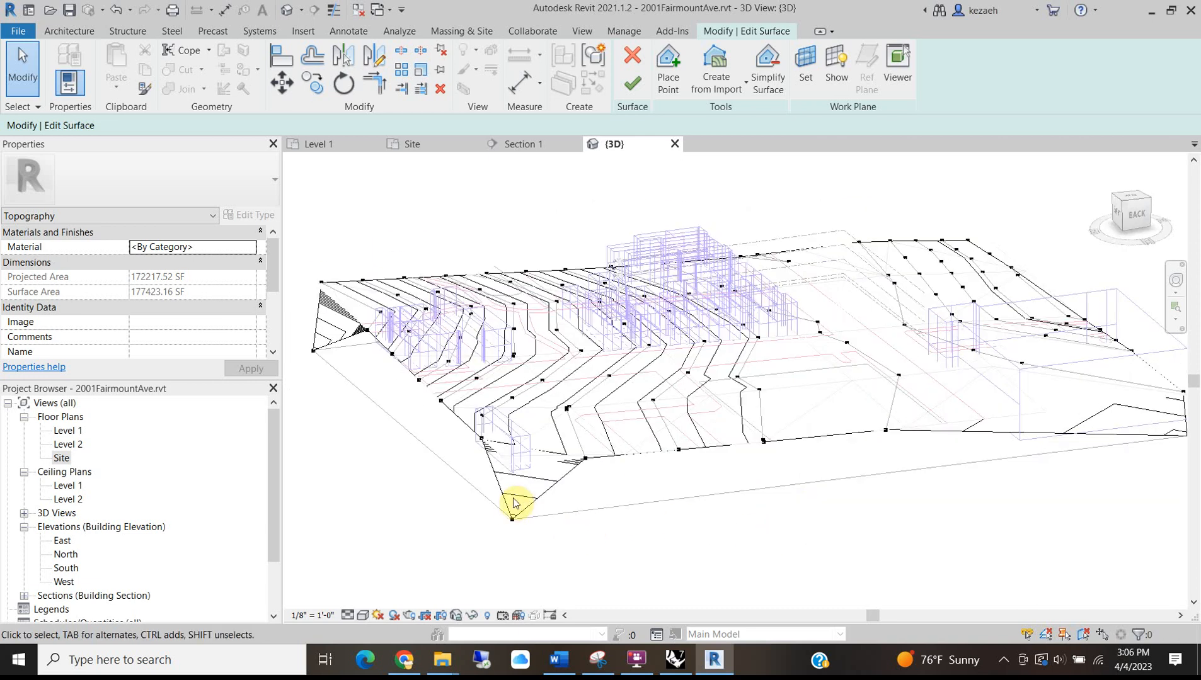
Cancel Simplify Surface and delete the stray point at the surface's bottom corner.
left_click(768, 69)
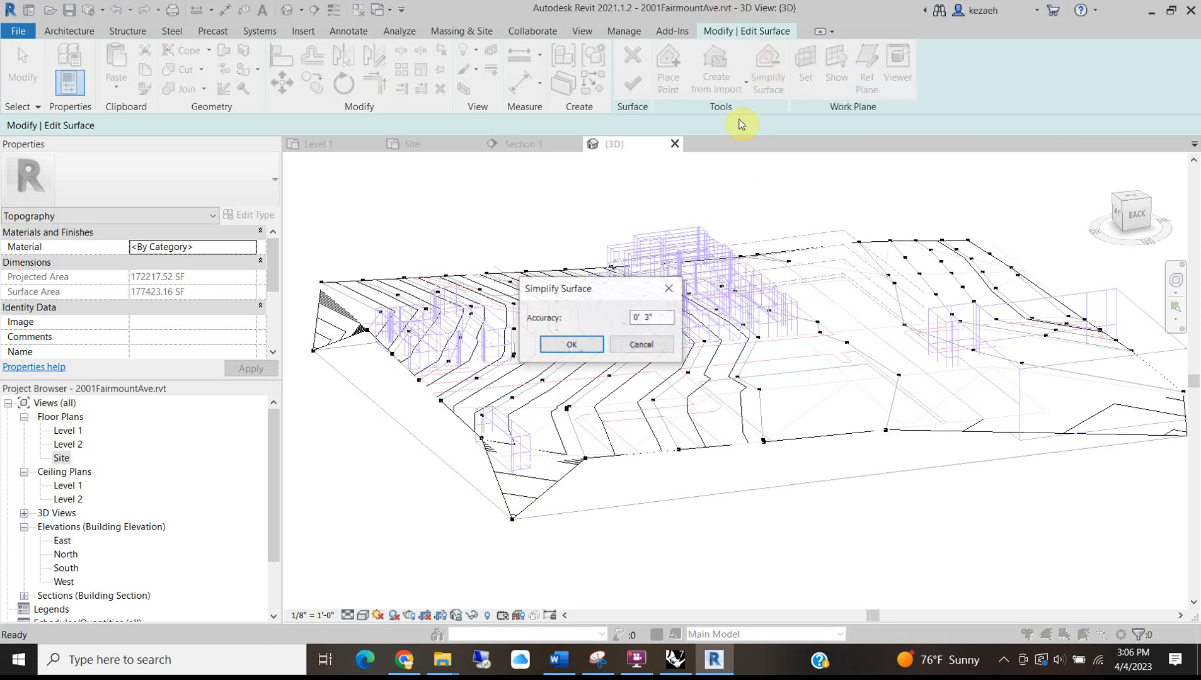
left_click(658, 350)
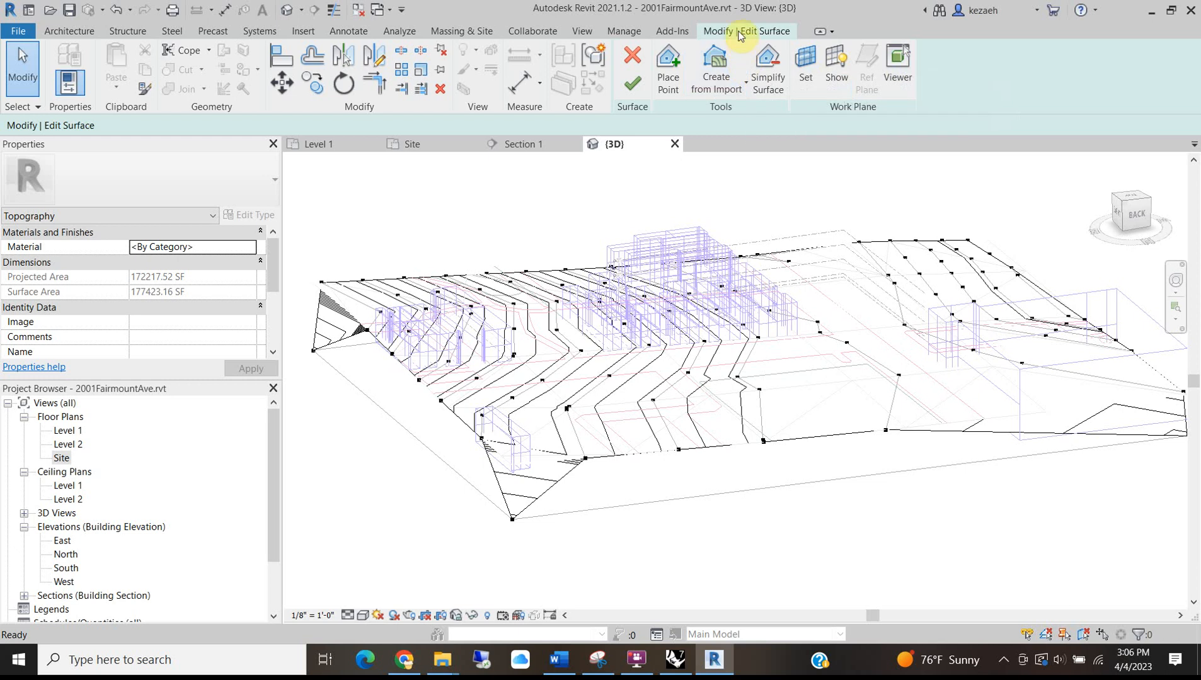
left_click(512, 519)
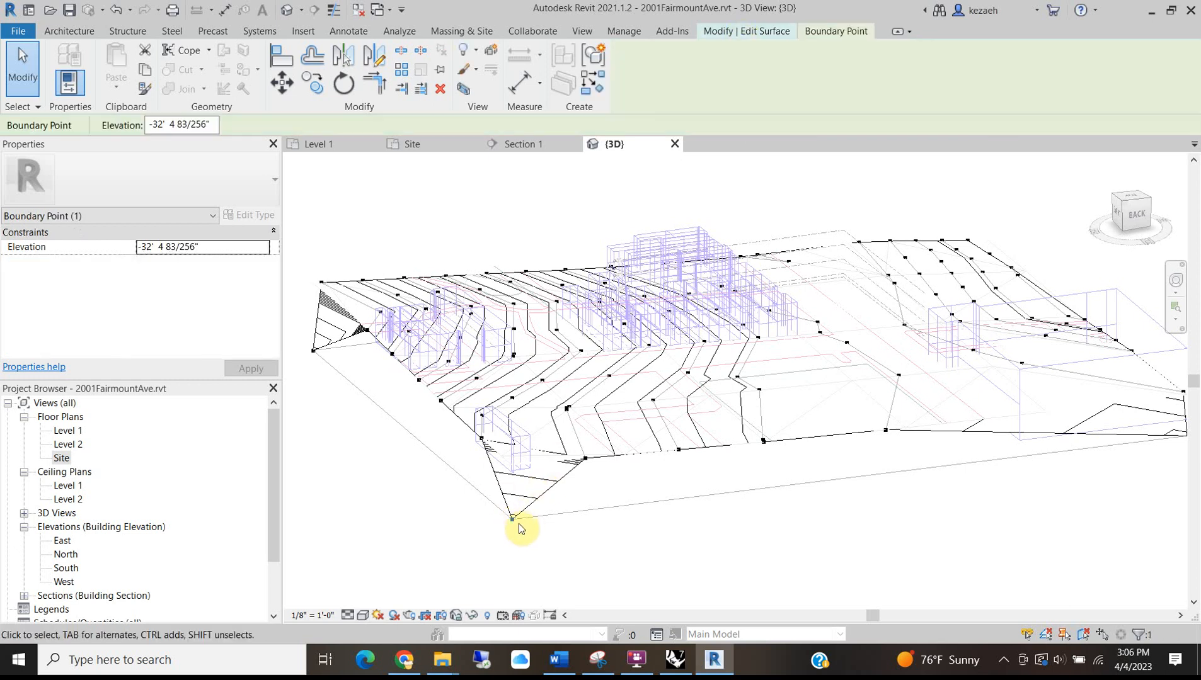
key("Delete")
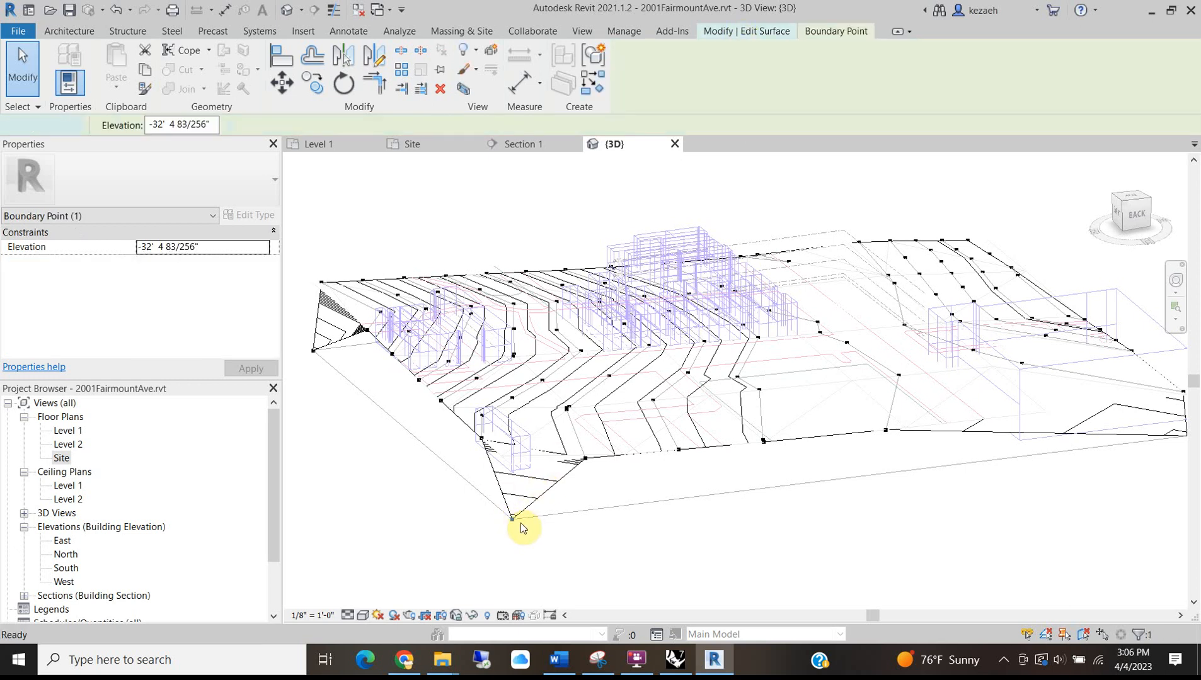
scroll(547, 417, "down", 2)
scroll(1008, 448, "up", 3)
Delete two more stray boundary points on the right and left corners.
left_click(1039, 416)
key("Delete")
scroll(861, 408, "down", 2)
scroll(457, 370, "up", 1)
scroll(455, 367, "up", 1)
left_click(458, 354)
key("Delete")
Delete the bottom-right boundary point, remove the points outside the boundary, and finish the surface edit.
middle_click_drag(438, 371, 337, 402)
middle_click_drag(748, 391, 617, 380)
middle_click_drag(855, 361, 852, 555, "shift")
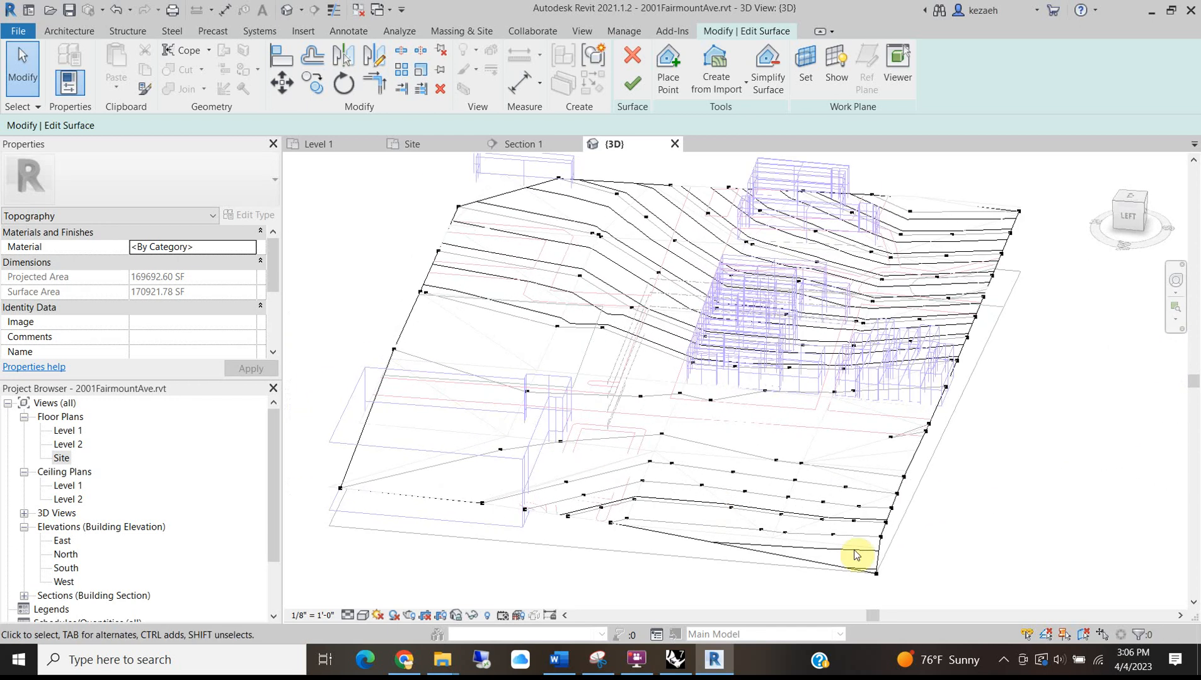
left_click(876, 573)
key("Delete")
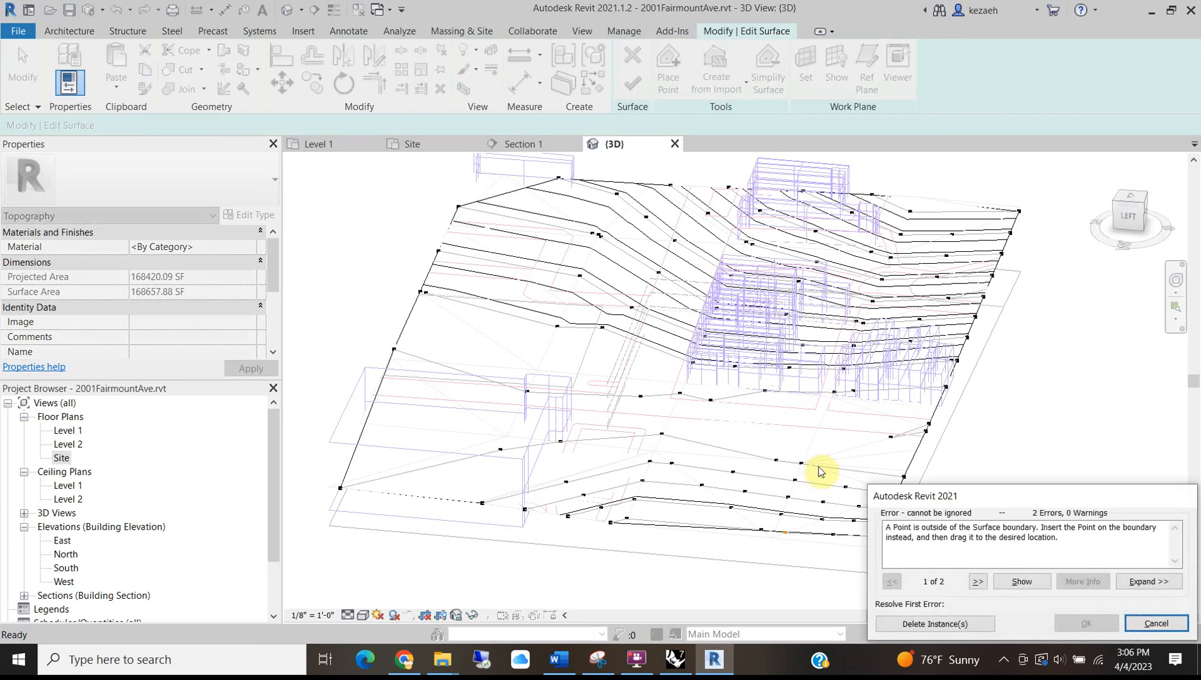
left_click(923, 625)
middle_click_drag(877, 419, 794, 195, "shift")
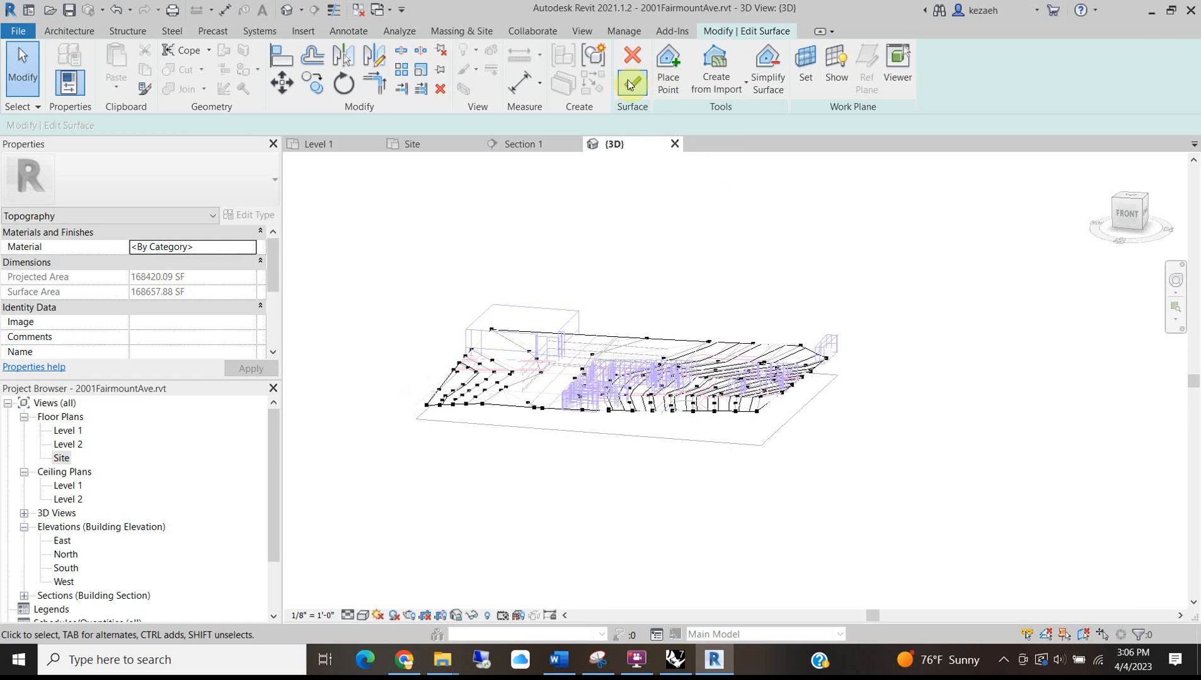
left_click(630, 85)
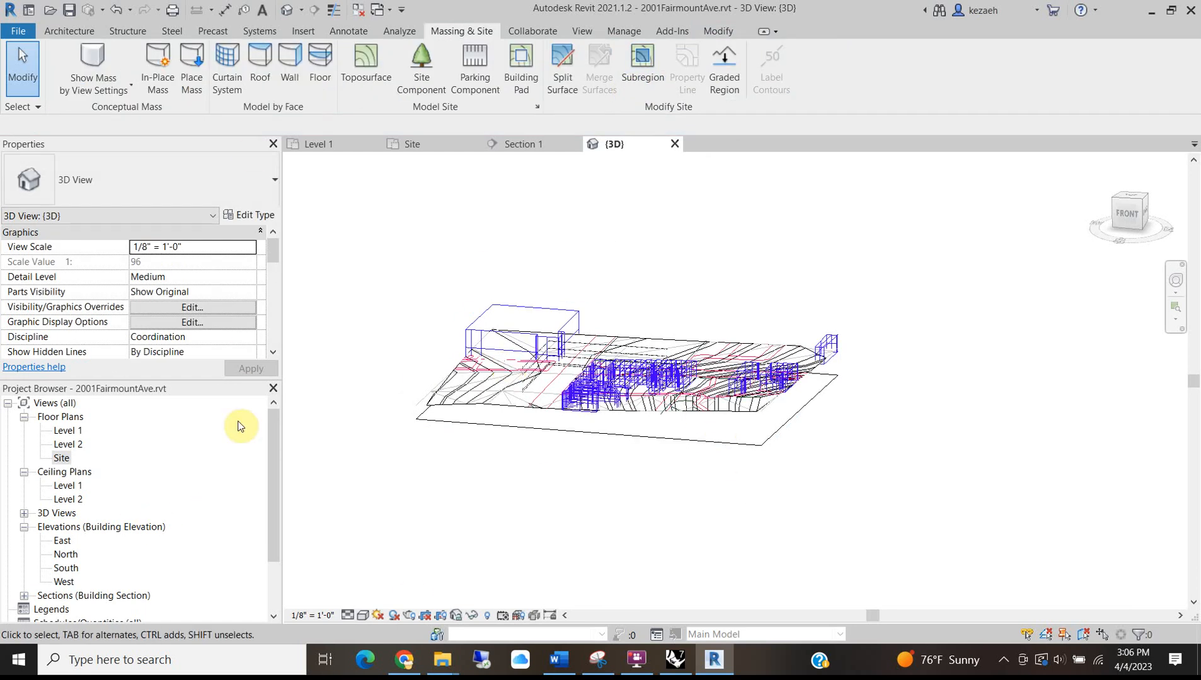
Set the {3D} view's visual style to Shaded and orbit and zoom to inspect the site.
scroll(429, 369, "up", 4)
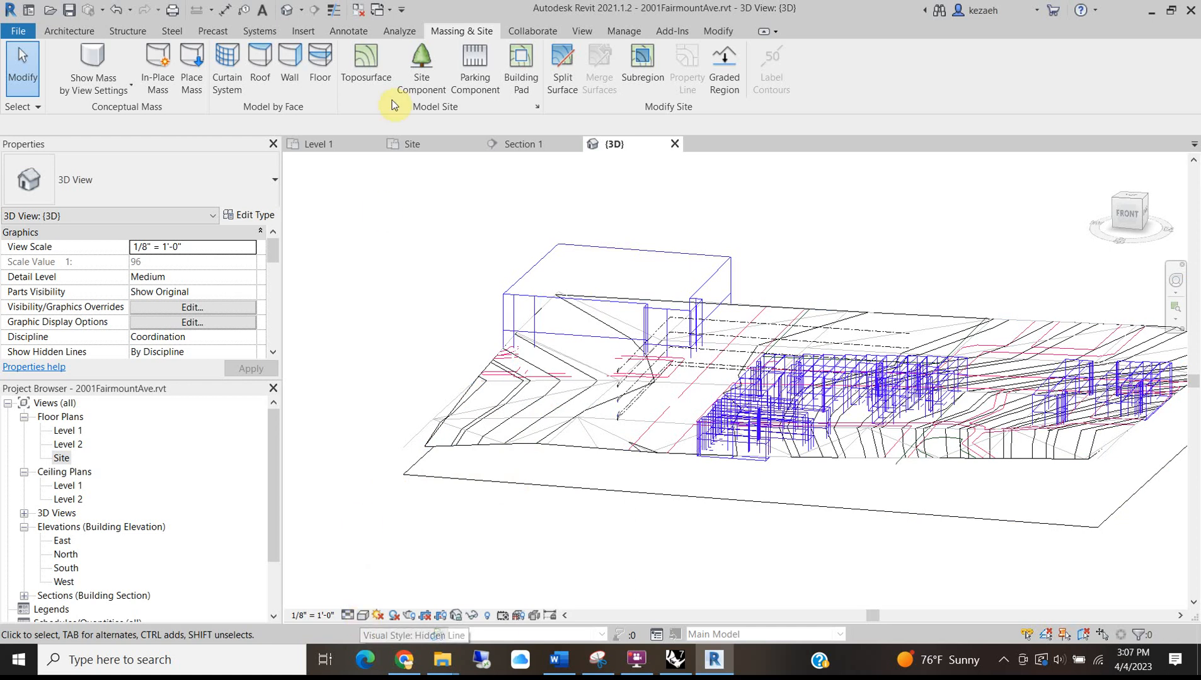
left_click(363, 615)
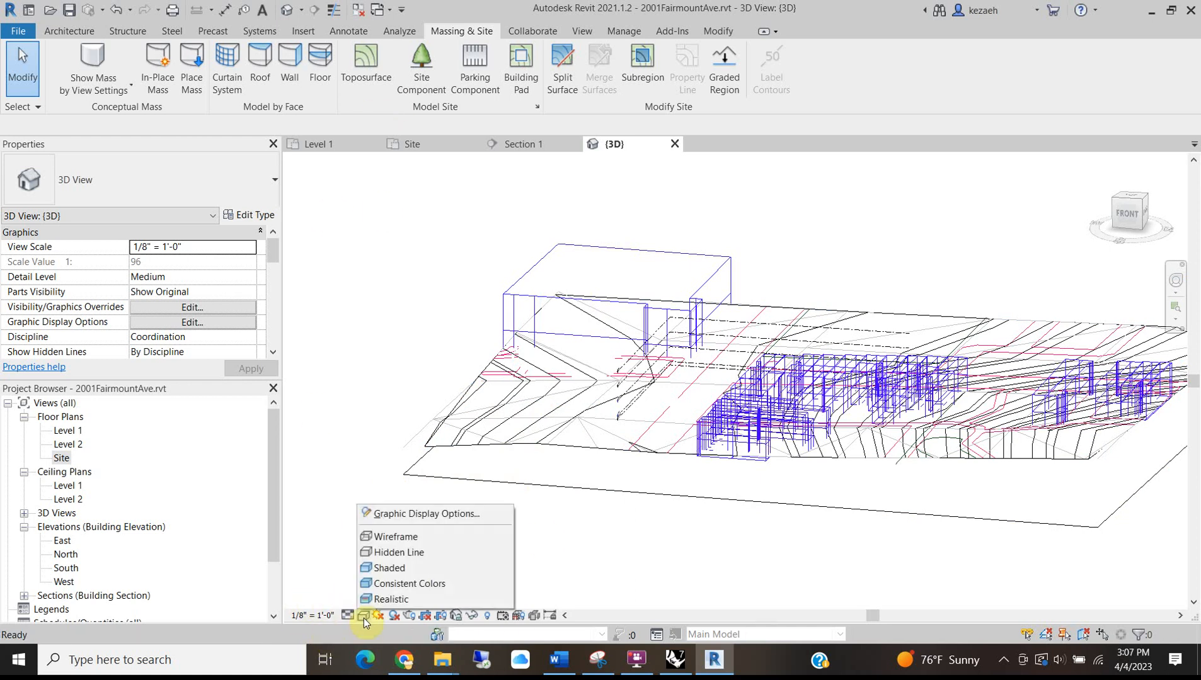
left_click(370, 569)
middle_click_drag(371, 278, 770, 334, "shift")
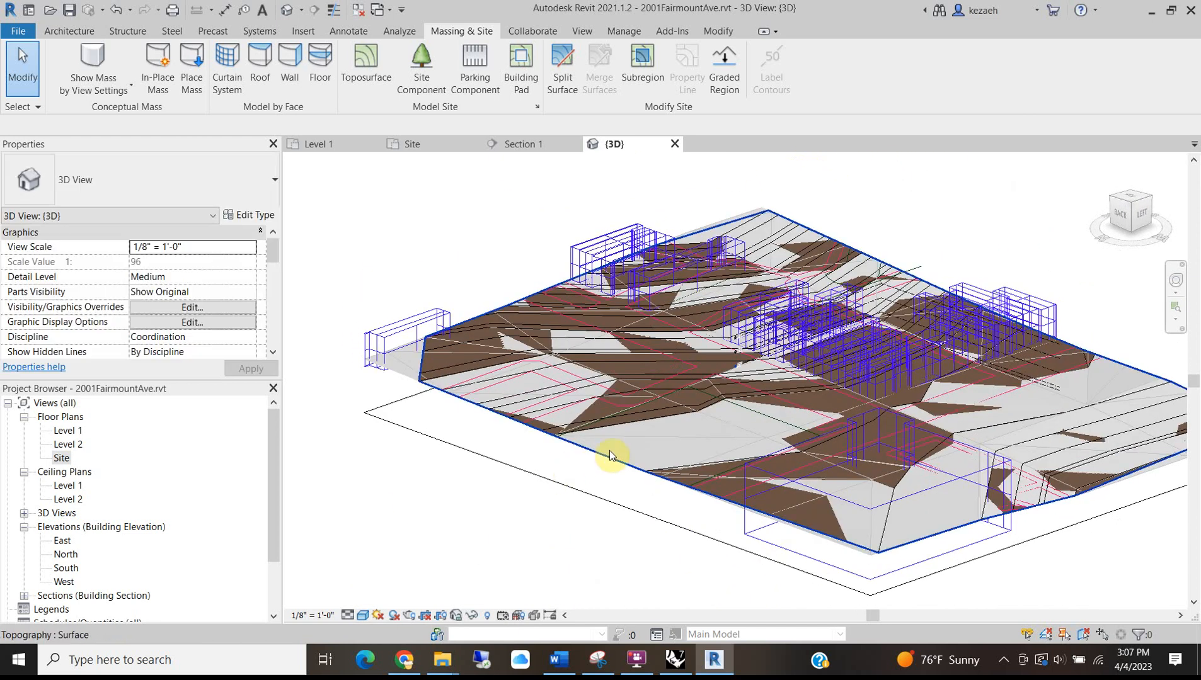
scroll(691, 296, "up", 3)
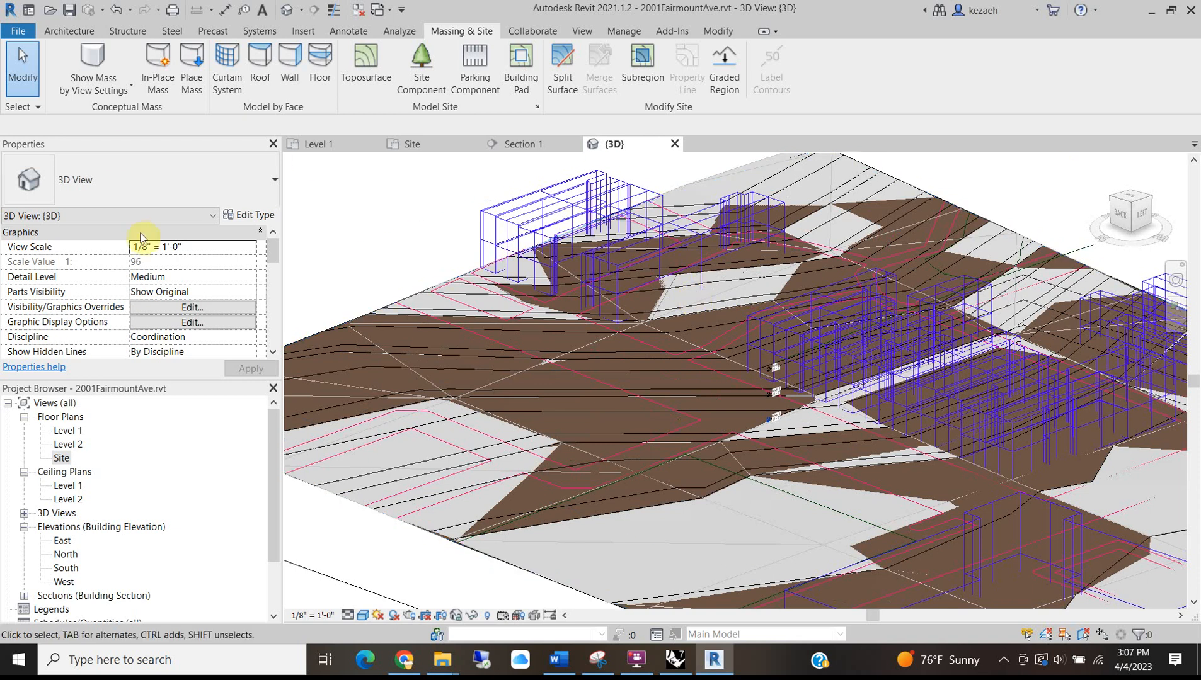
scroll(421, 193, "down", 5)
scroll(699, 410, "up", 5)
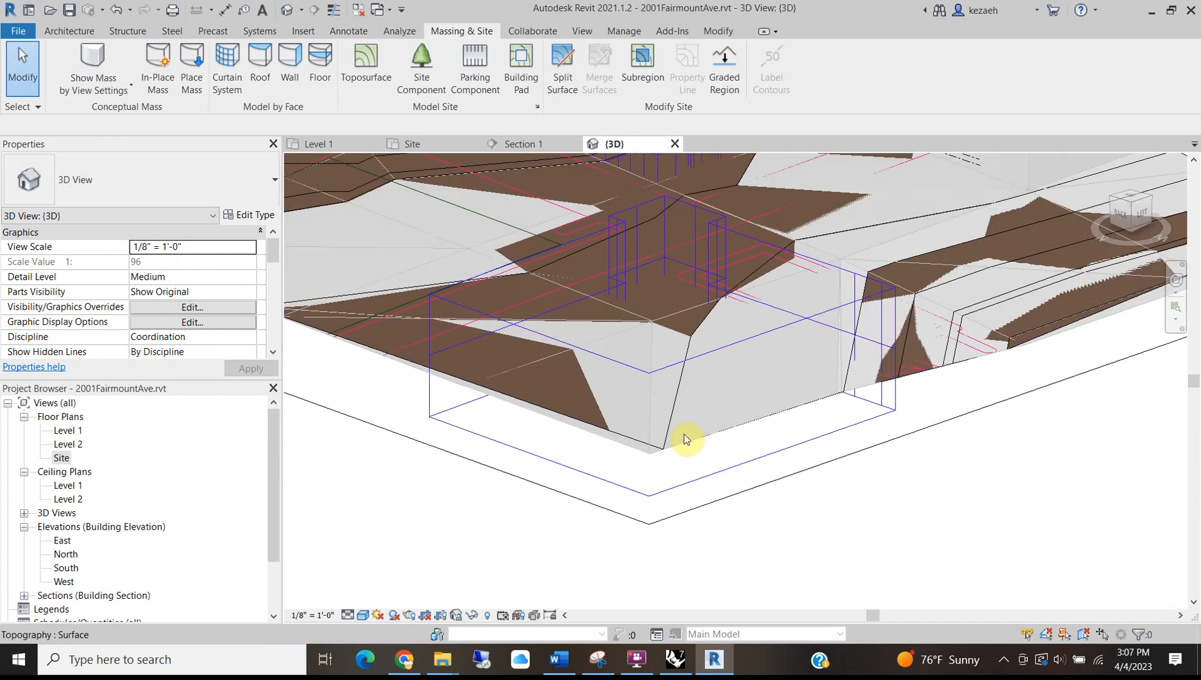
scroll(595, 402, "down", 4)
scroll(545, 387, "up", 5)
scroll(547, 382, "down", 5)
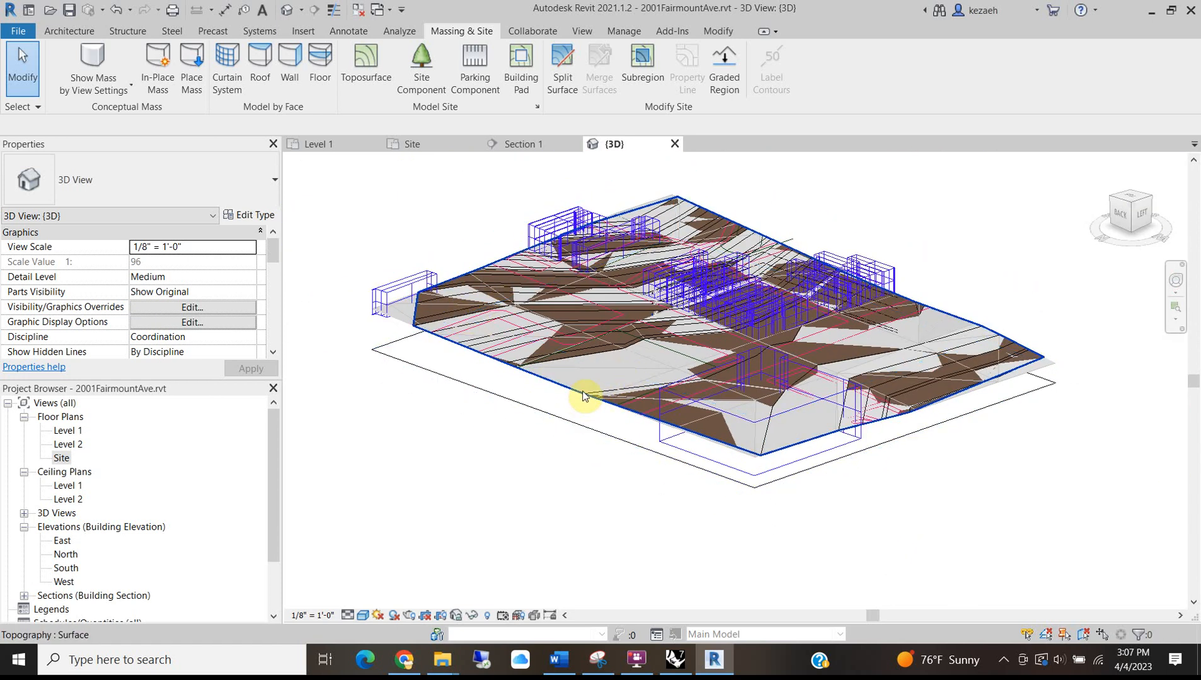
middle_click_drag(729, 305, 577, 531, "shift")
Select the imported site DWG rather than the toposurface.
left_click(576, 531)
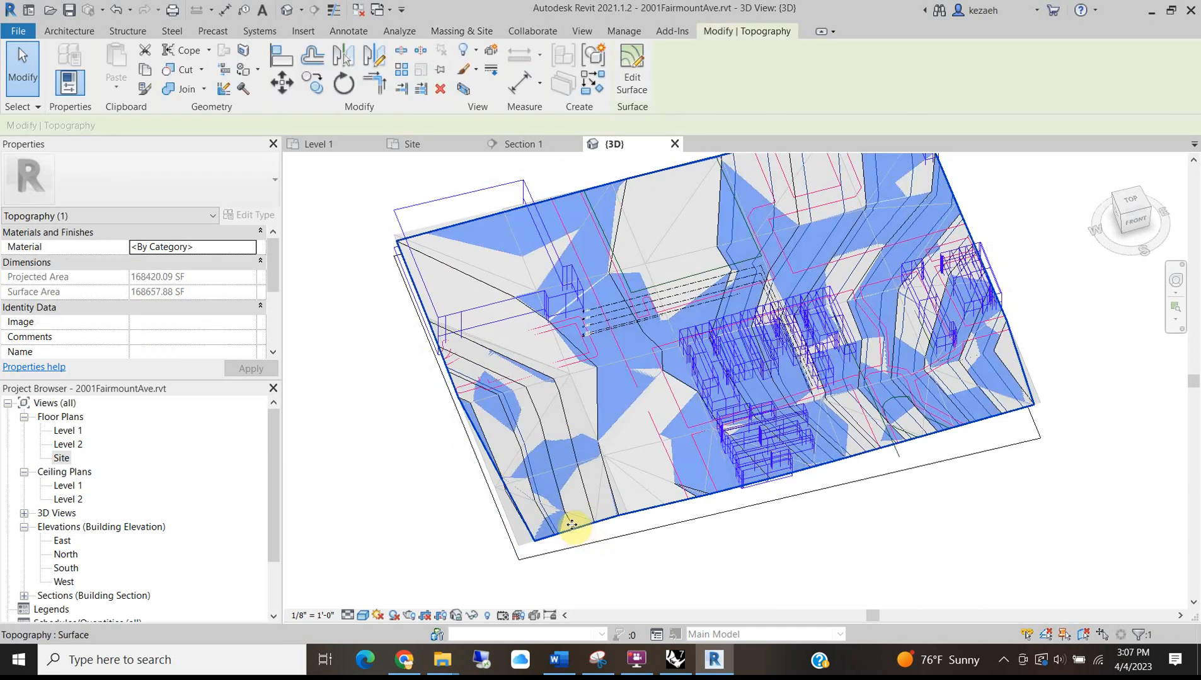
left_click(517, 532)
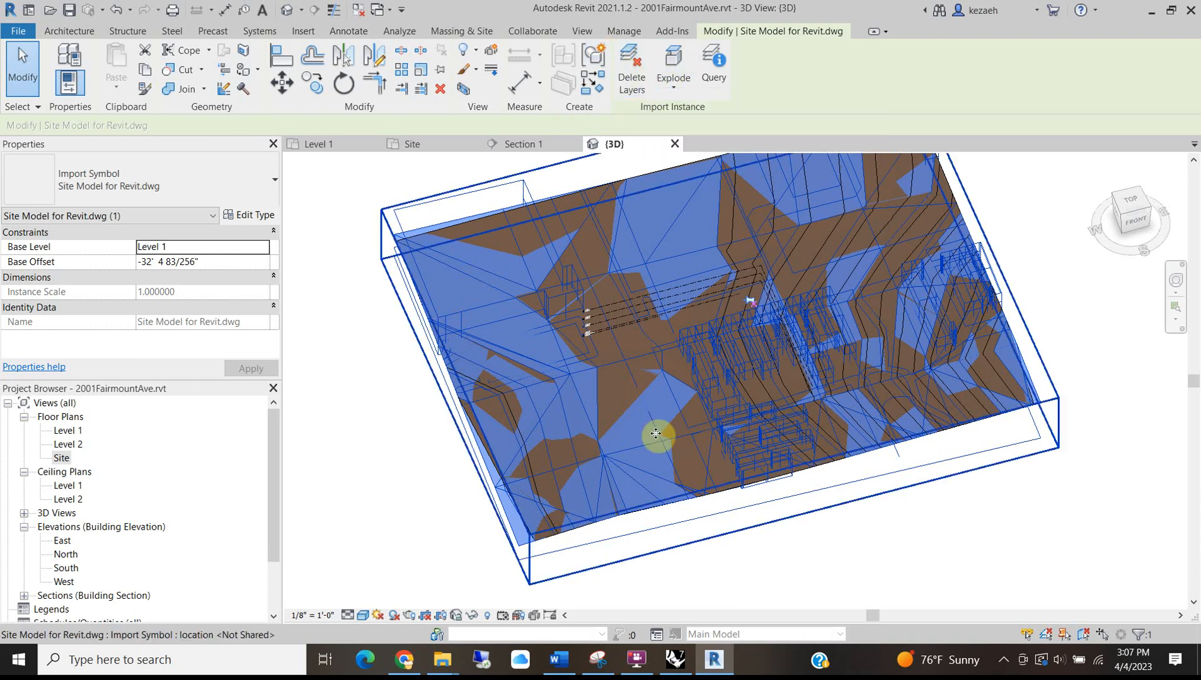
left_click(436, 434)
scroll(519, 561, "up", 3)
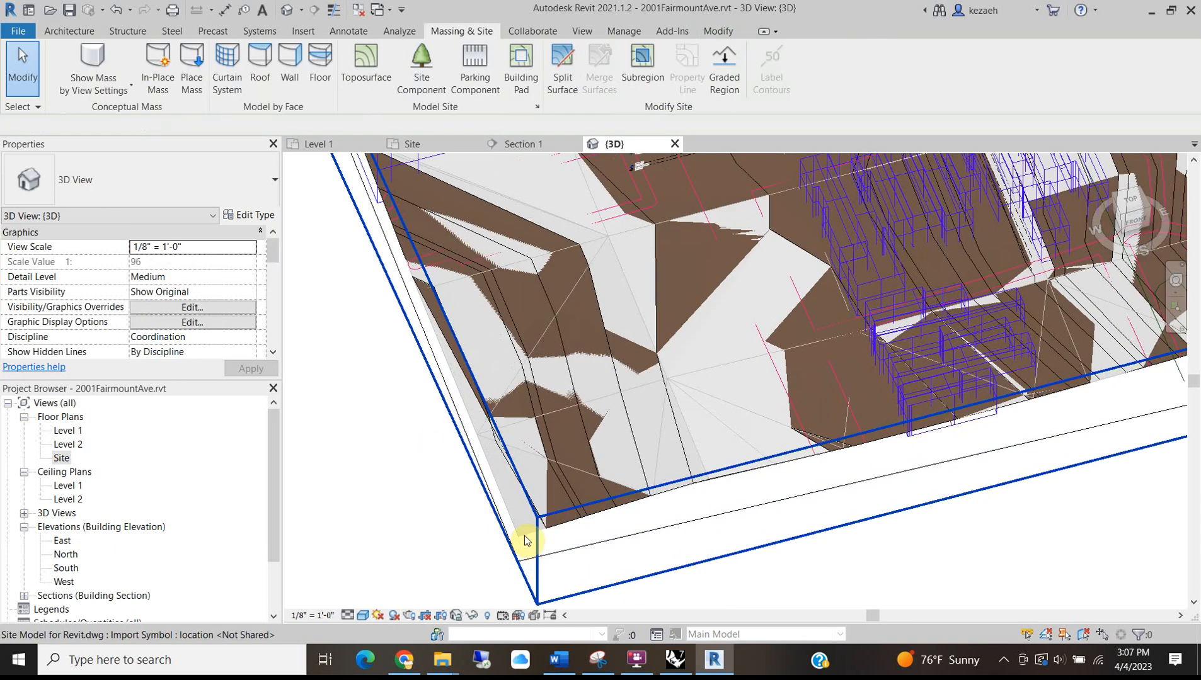
left_click(524, 536)
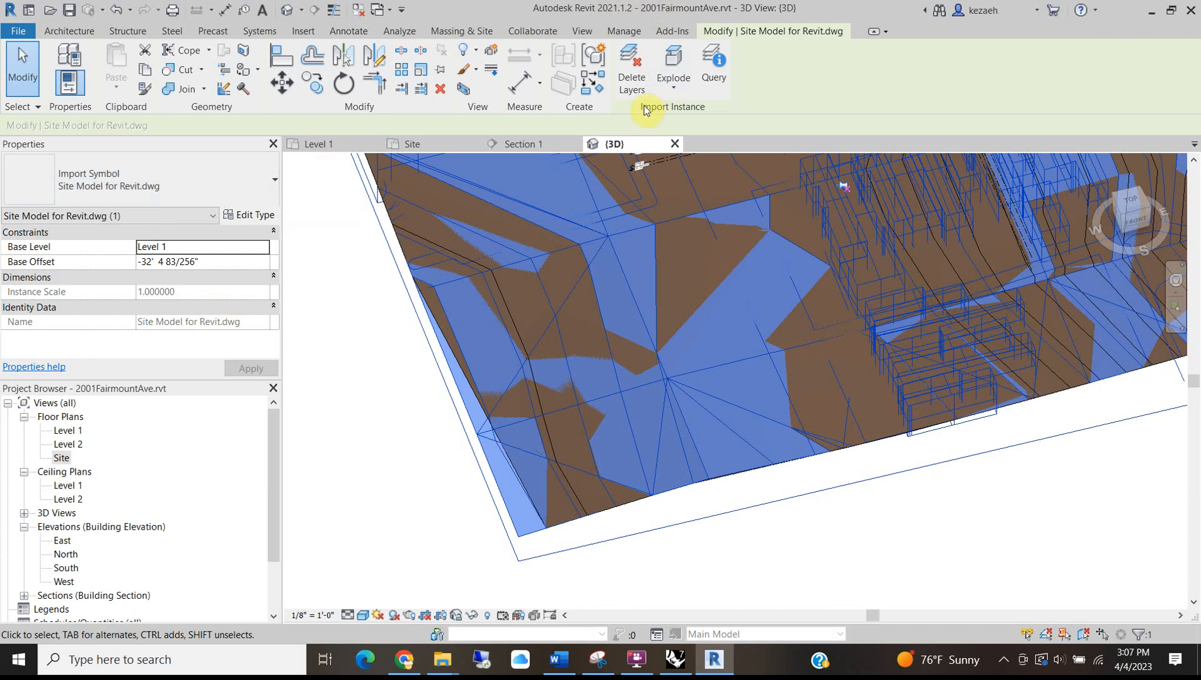
Query a DWG line and hide its TOPOGRAPHY layer in the {3D} view, then deselect.
left_click(705, 66)
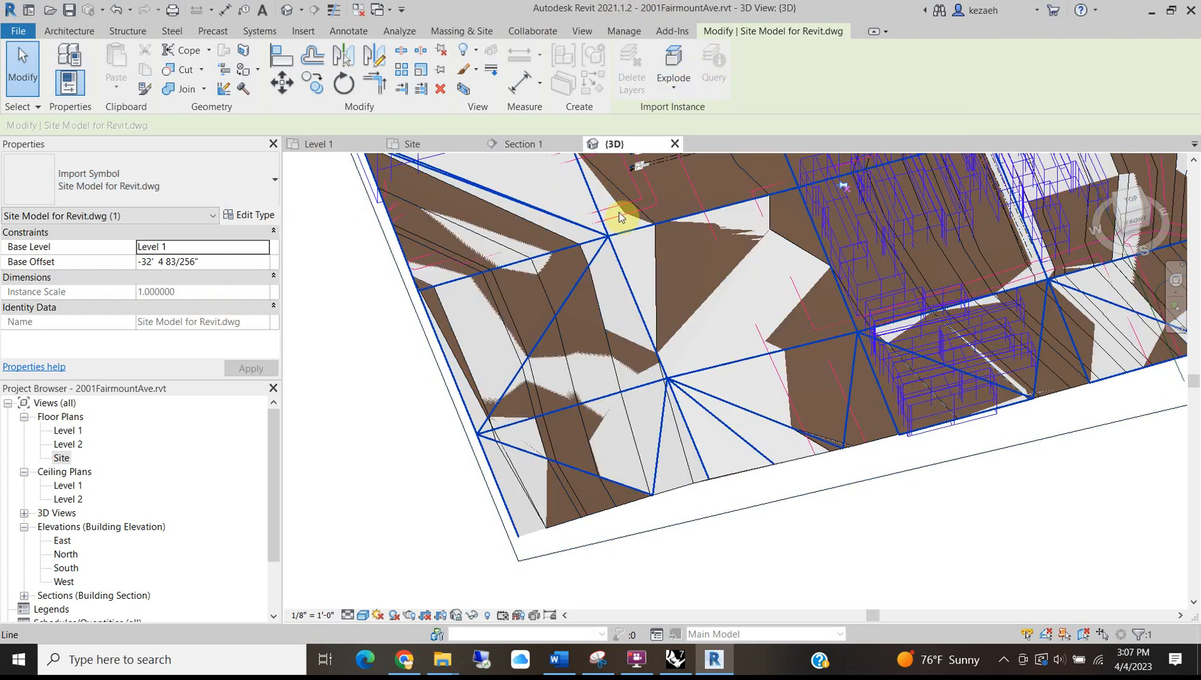
left_click(741, 475)
scroll(669, 323, "down", 1)
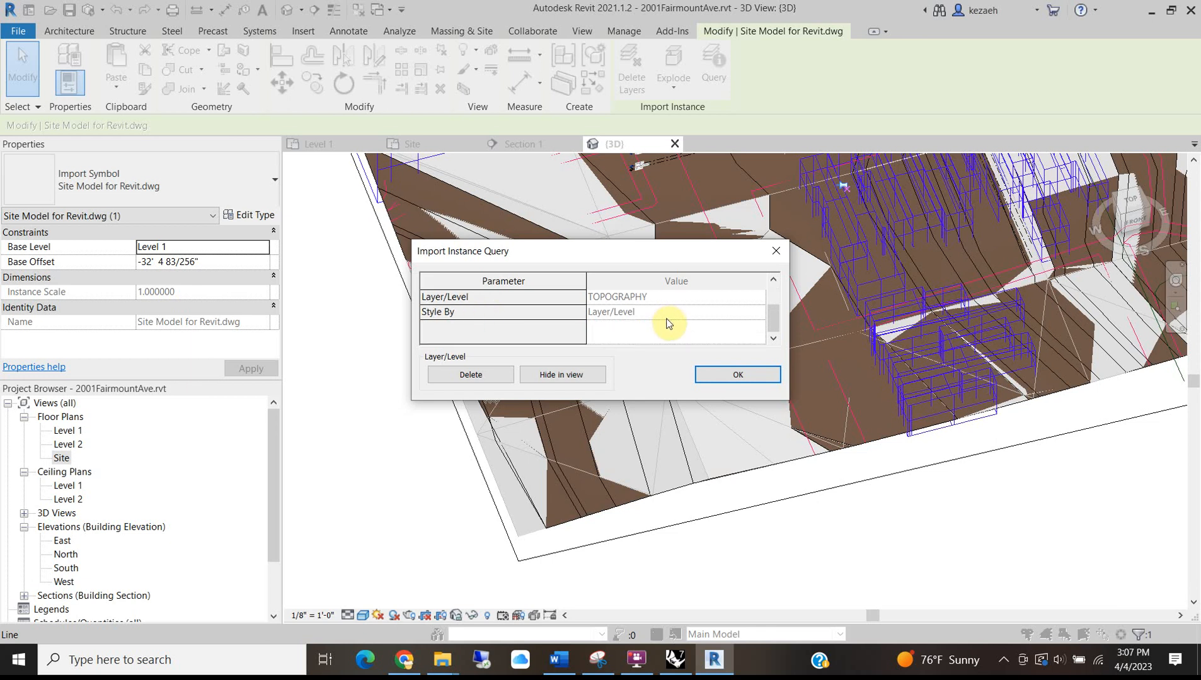
left_click(564, 379)
scroll(561, 353, "down", 5)
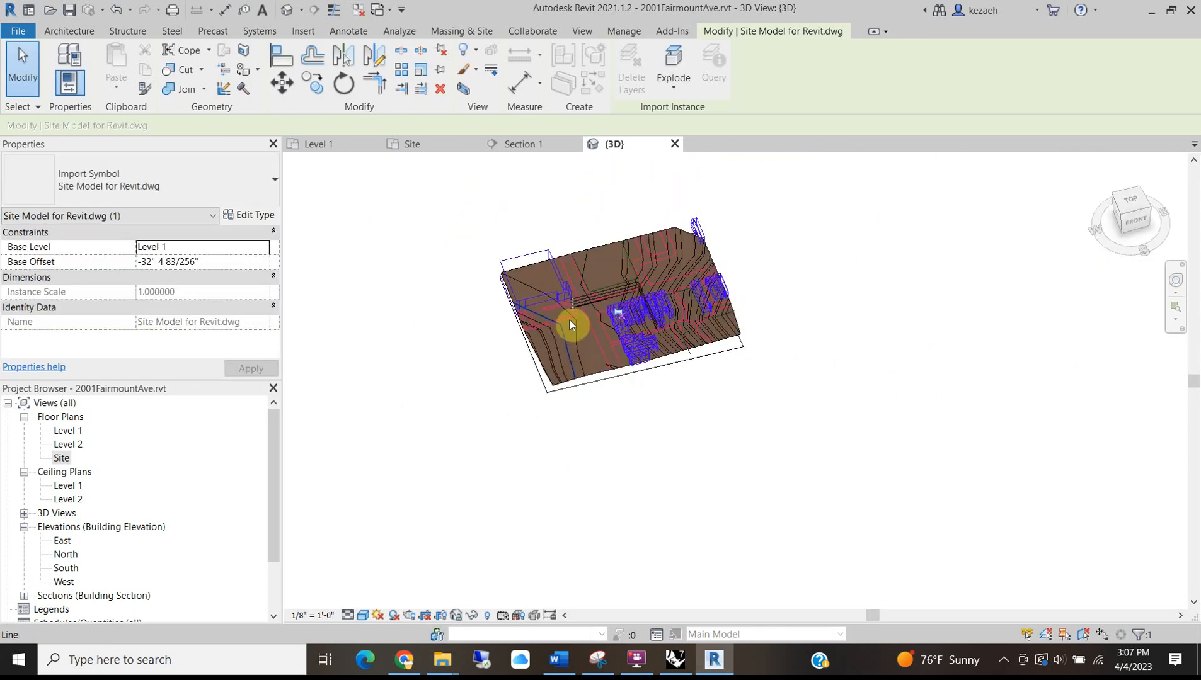
scroll(605, 296, "up", 3)
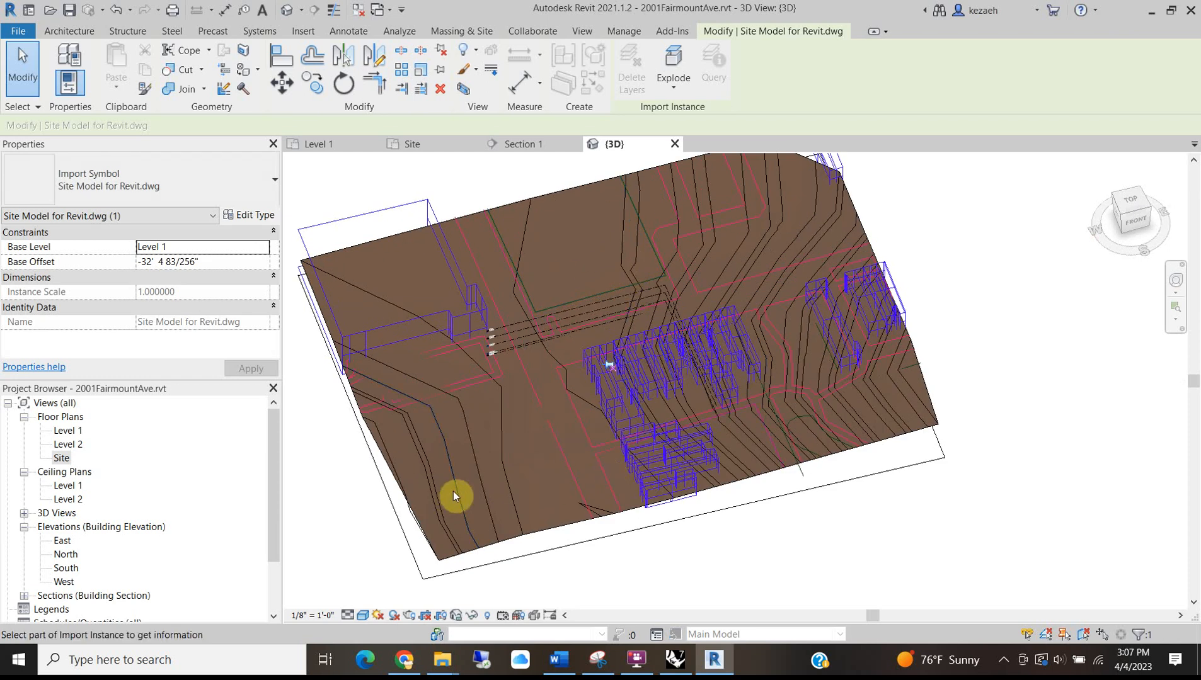
middle_click_drag(490, 493, 503, 454, "shift")
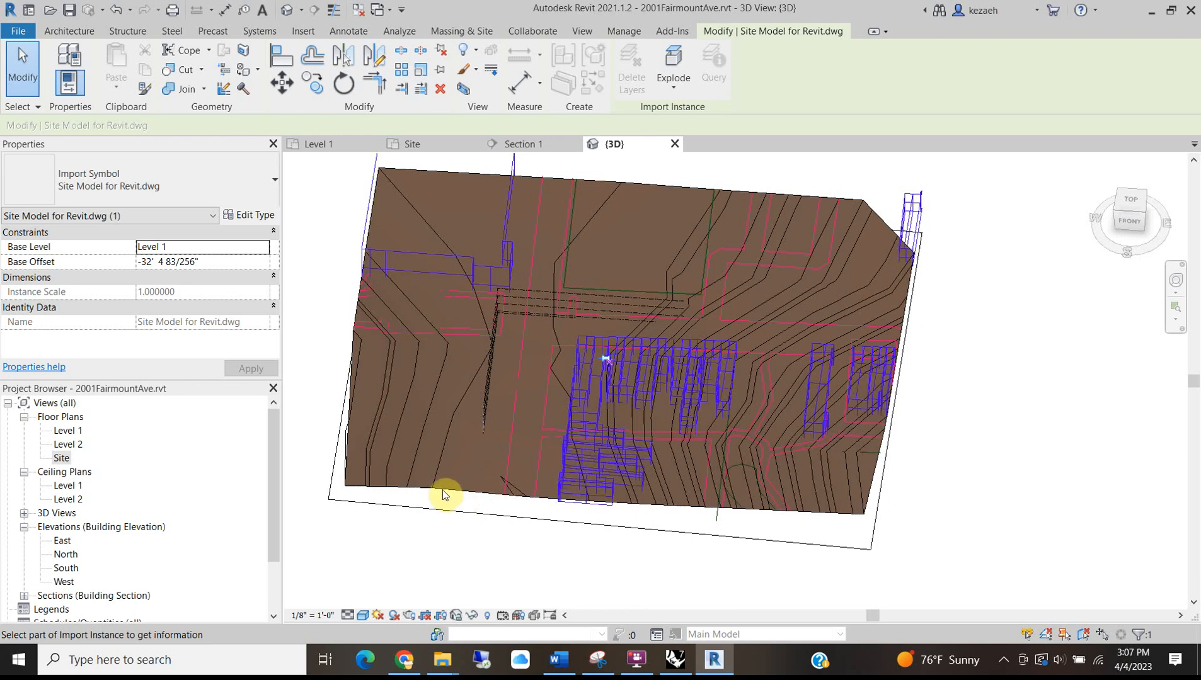
key("Escape")
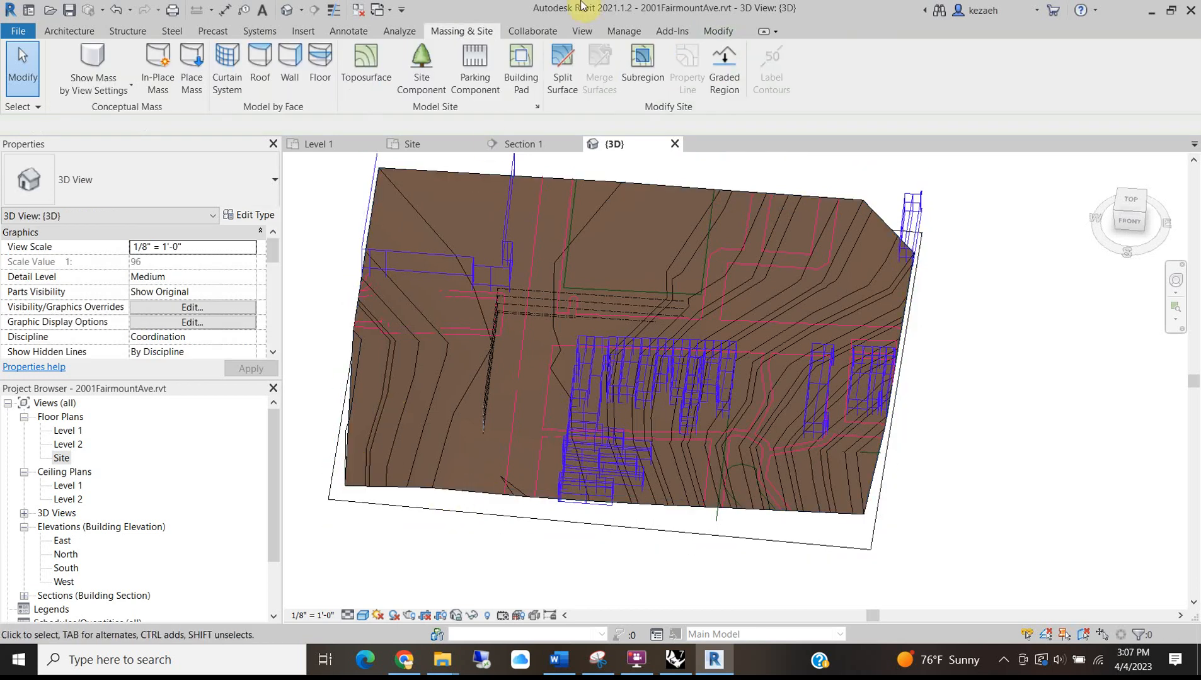
Start a toposurface subregion sketch and pick two imported street lines as boundary edges.
left_click(632, 59)
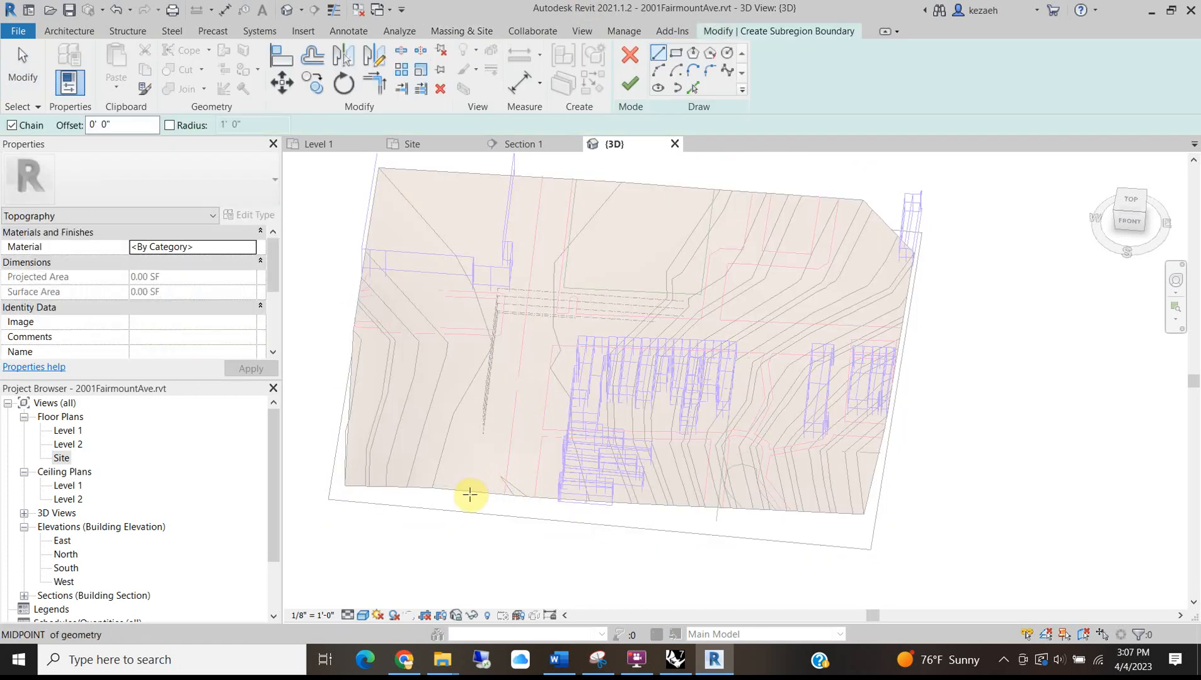
middle_click_drag(574, 350, 624, 371)
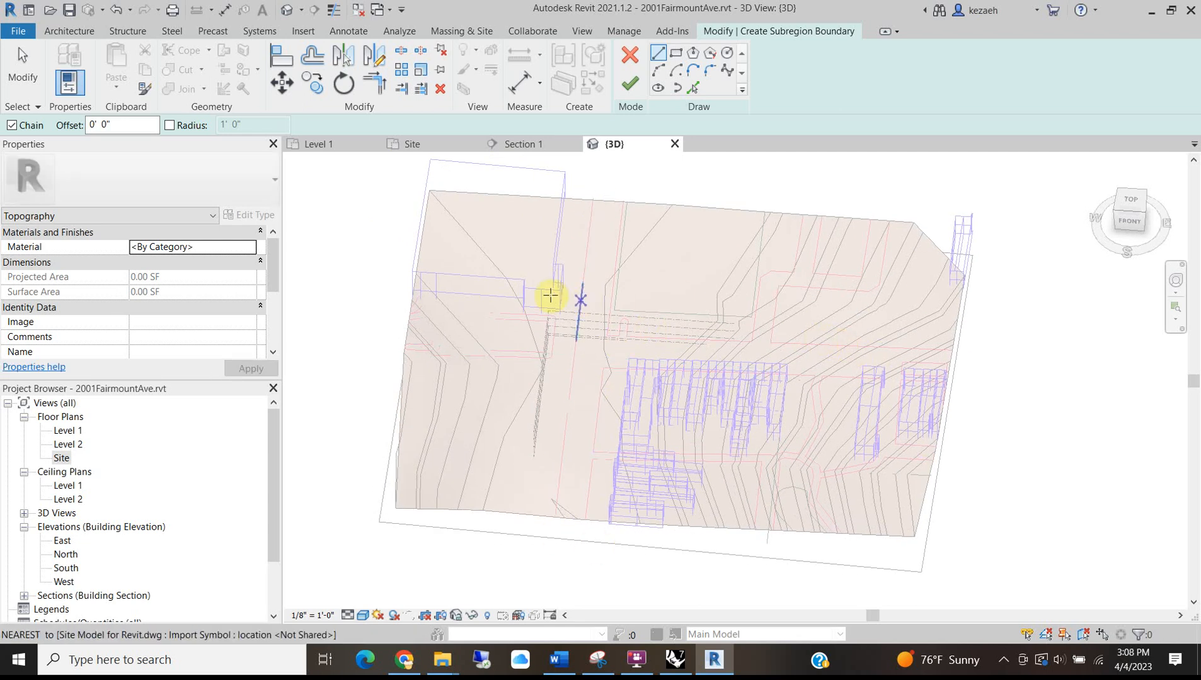
scroll(560, 319, "up", 4)
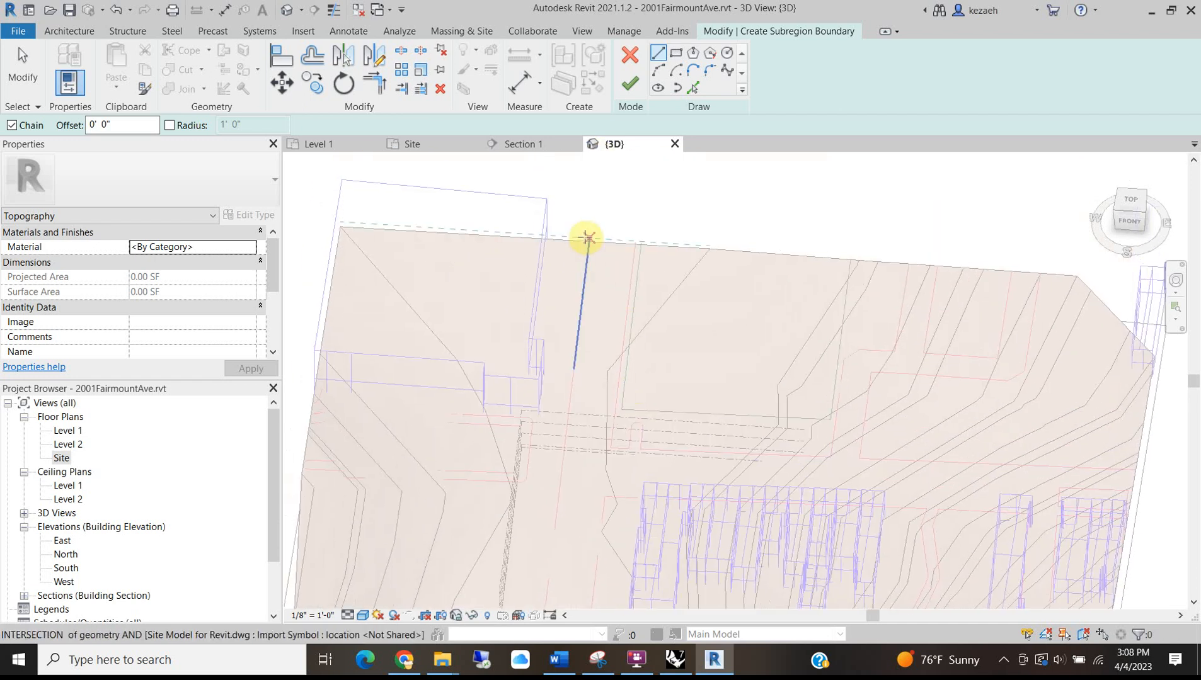
scroll(586, 237, "up", 3)
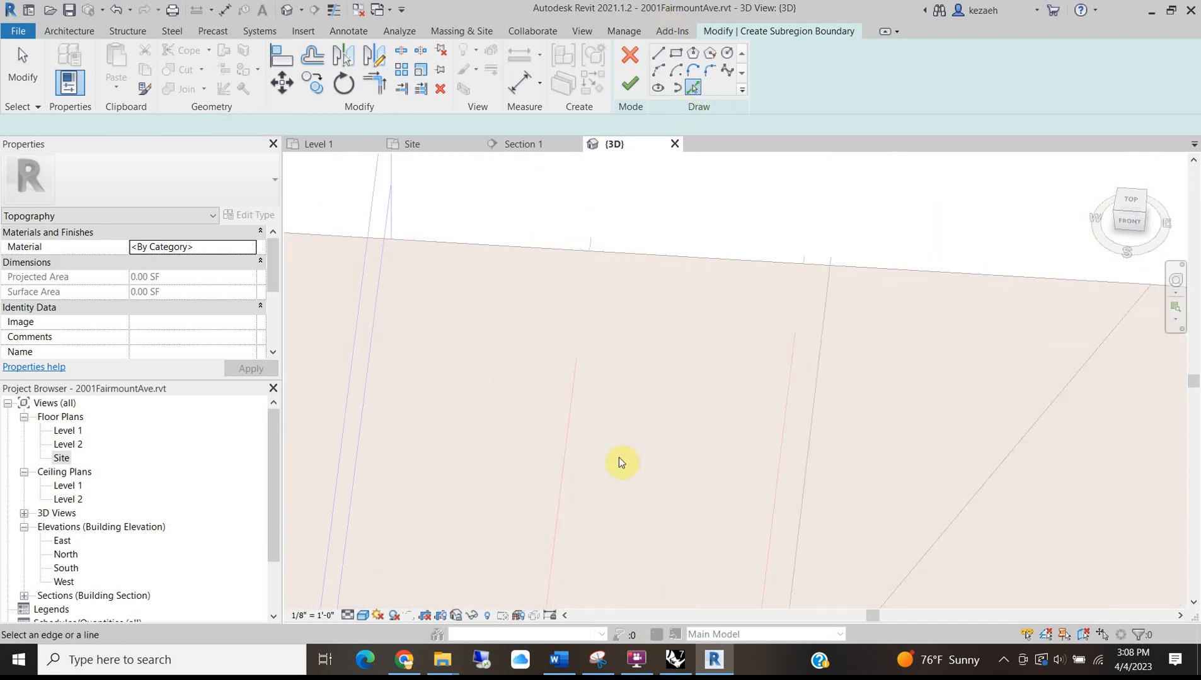
left_click(562, 441)
left_click(803, 379)
scroll(642, 337, "down", 5)
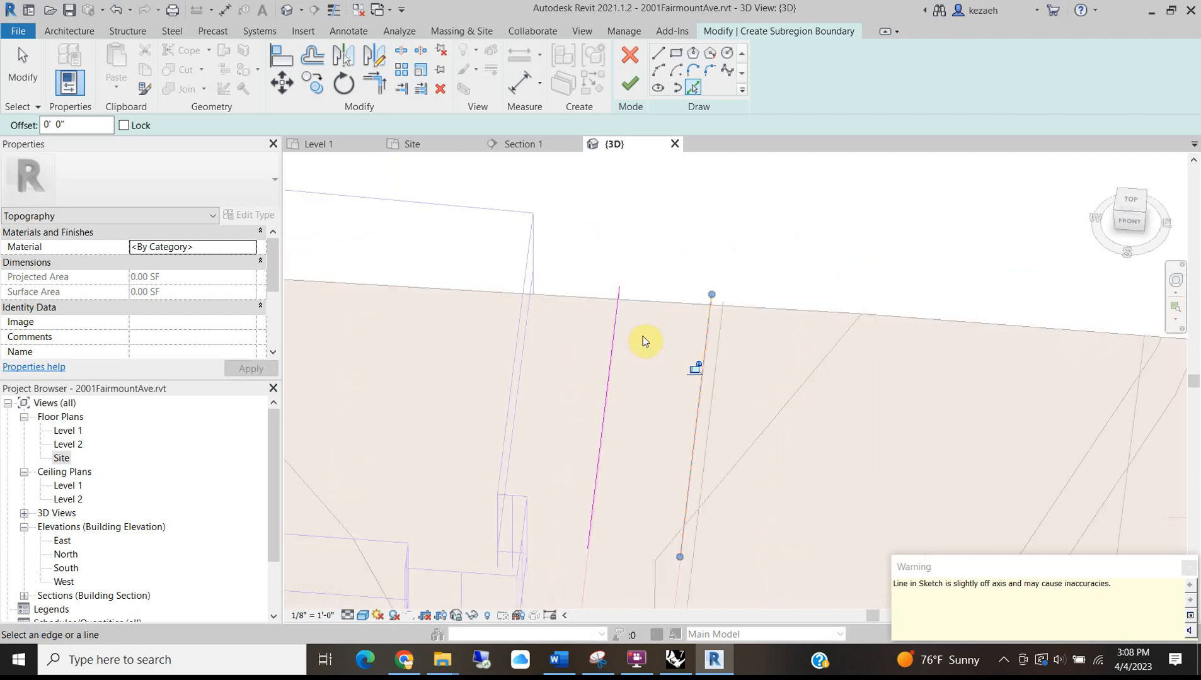
middle_click_drag(690, 381, 550, 295)
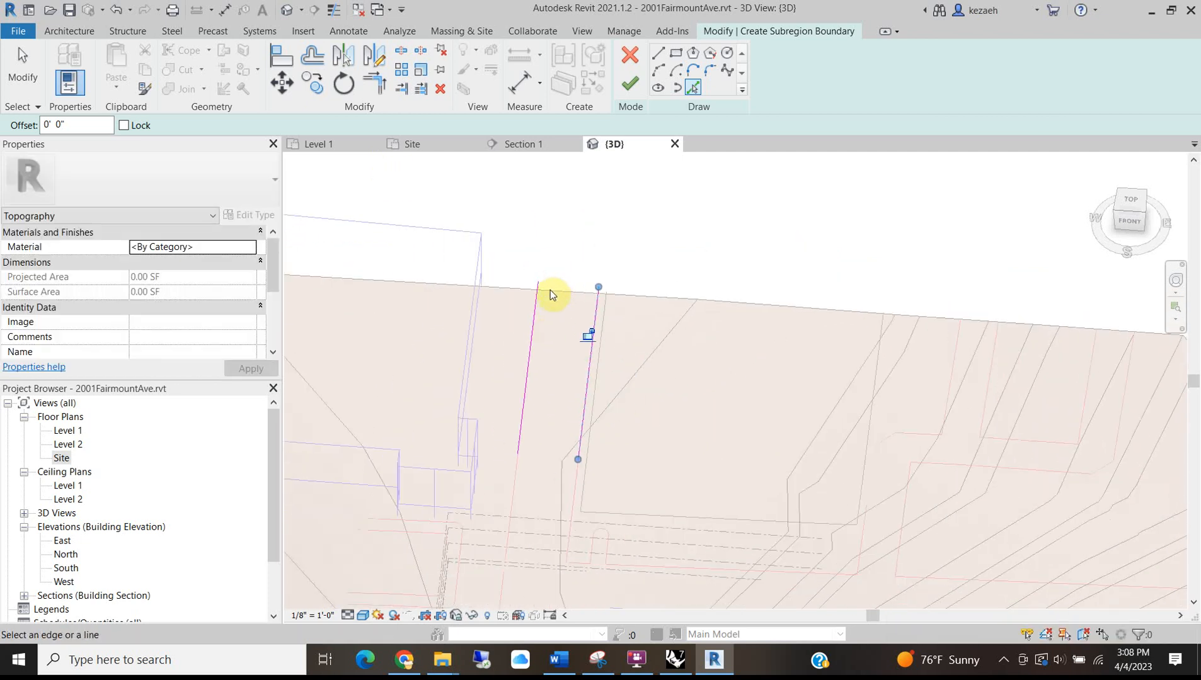
mouse_move(774, 367)
middle_mouse_down("shift")
mouse_move(846, 408)
mouse_move(616, 367)
mouse_move(746, 402)
middle_mouse_up("shift")
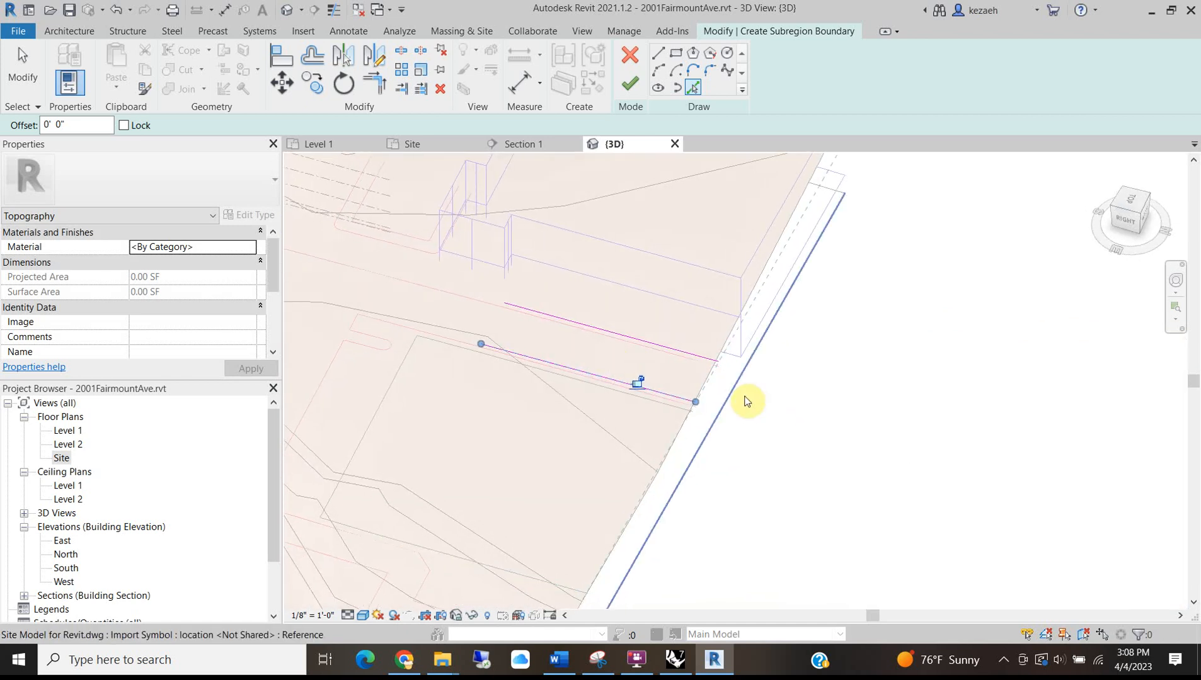
scroll(691, 194, "up", 2)
In the Level 1 plan, draw straight boundary lines along the street edge, vertical then horizontal.
left_click(658, 53)
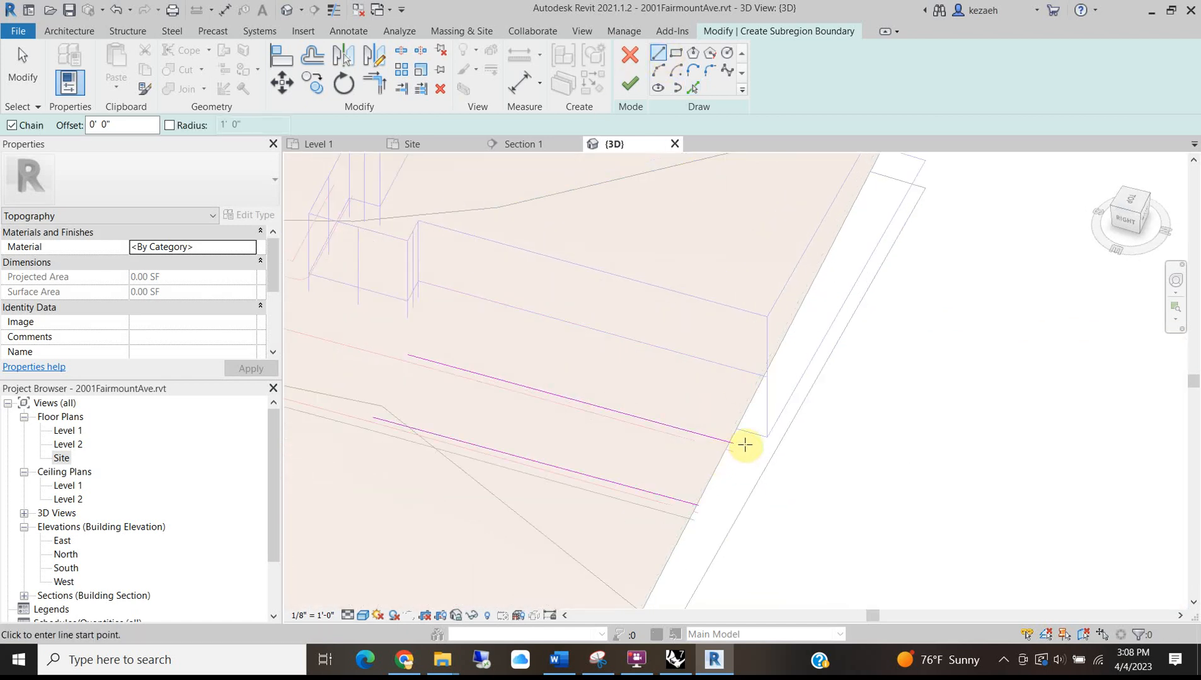
left_click(320, 142)
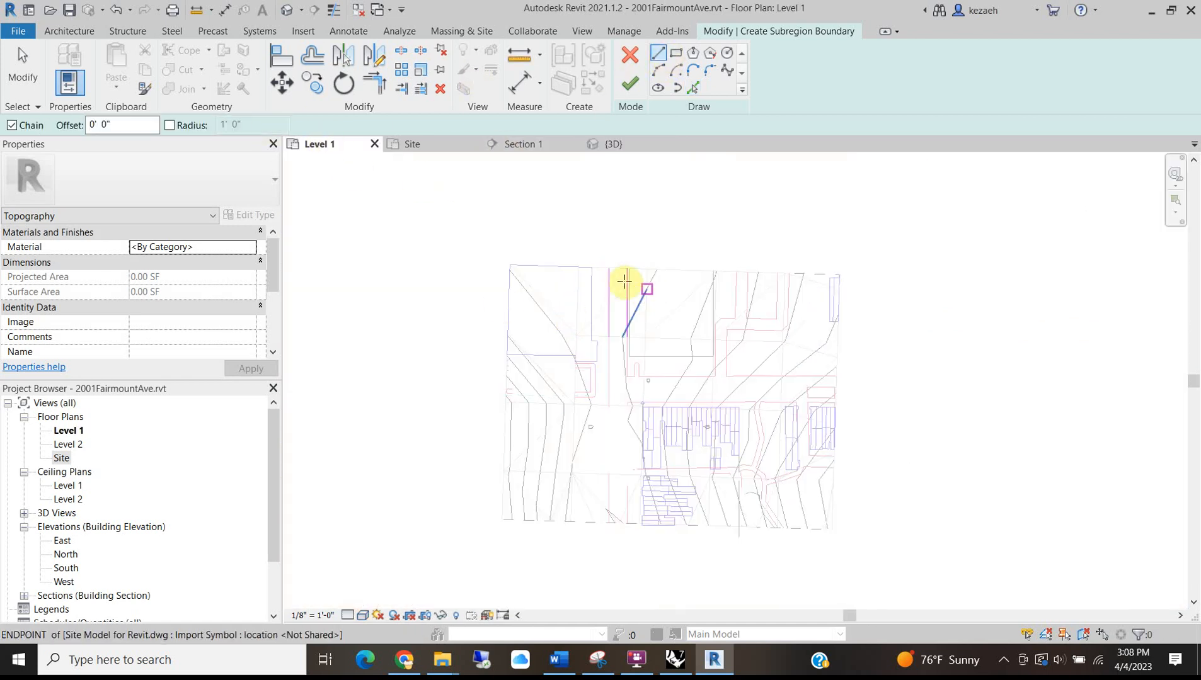
scroll(624, 284, "up", 6)
left_click(587, 252)
scroll(667, 255, "up", 4)
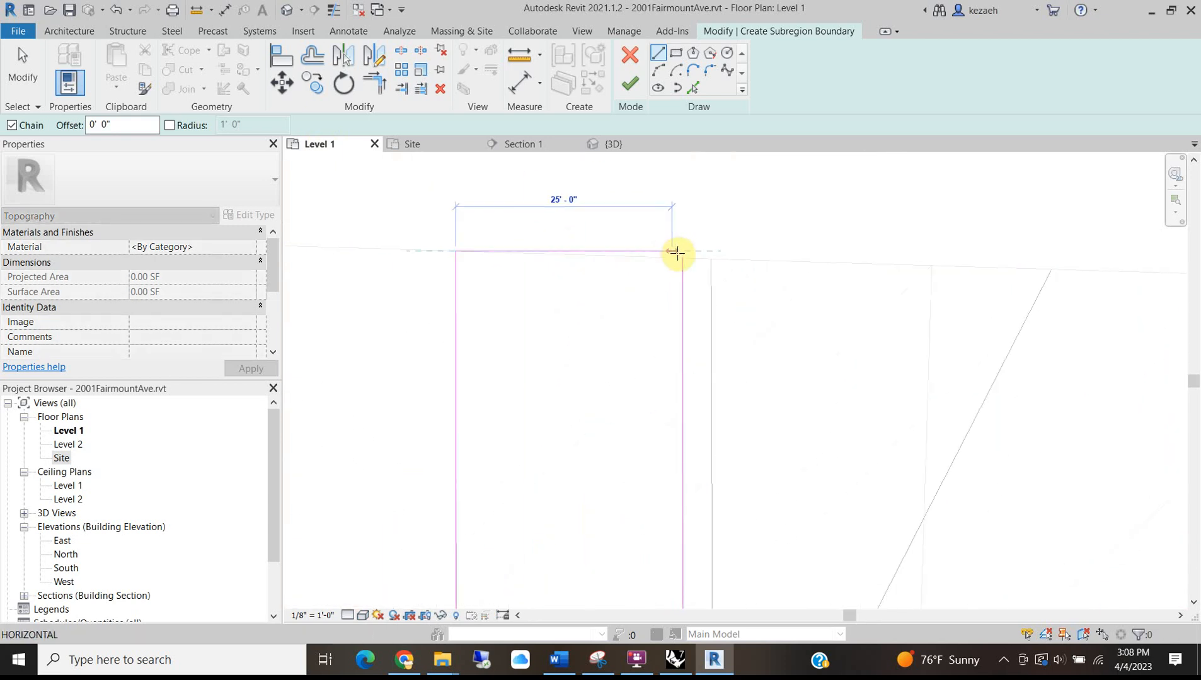
scroll(659, 255, "down", 6)
middle_click_drag(663, 501, 677, 357)
key("Escape")
left_click(631, 292)
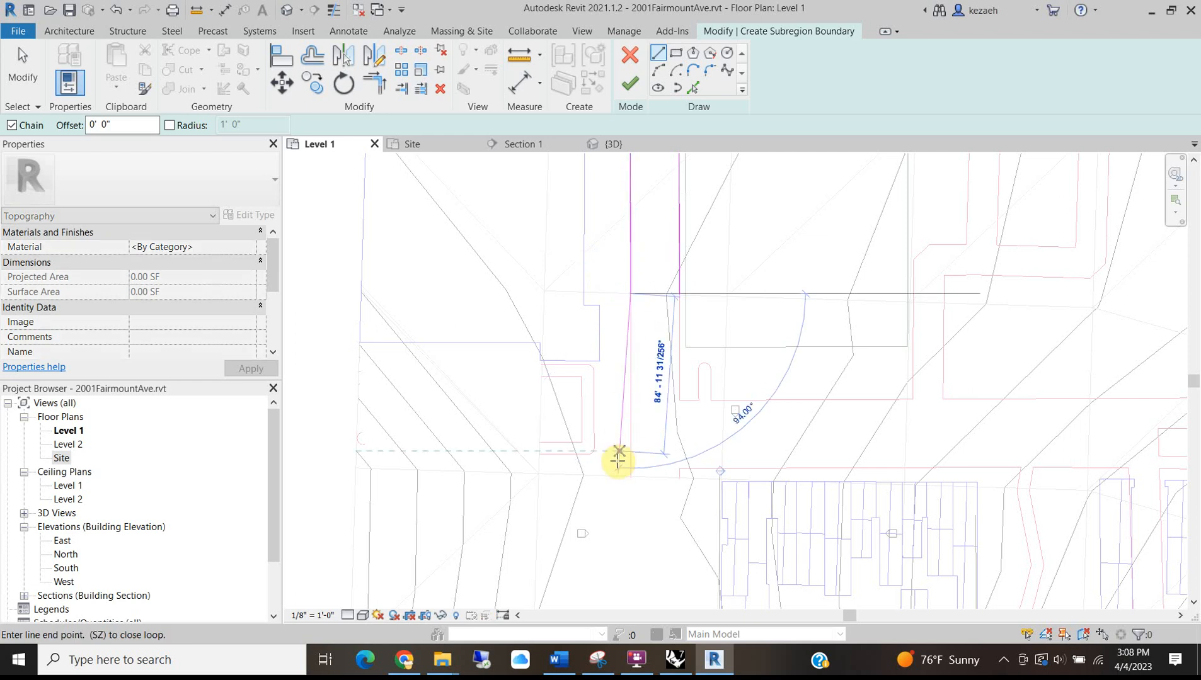
scroll(619, 459, "down", 3)
middle_click_drag(668, 579, 679, 308)
scroll(666, 382, "up", 5)
scroll(610, 324, "up", 1)
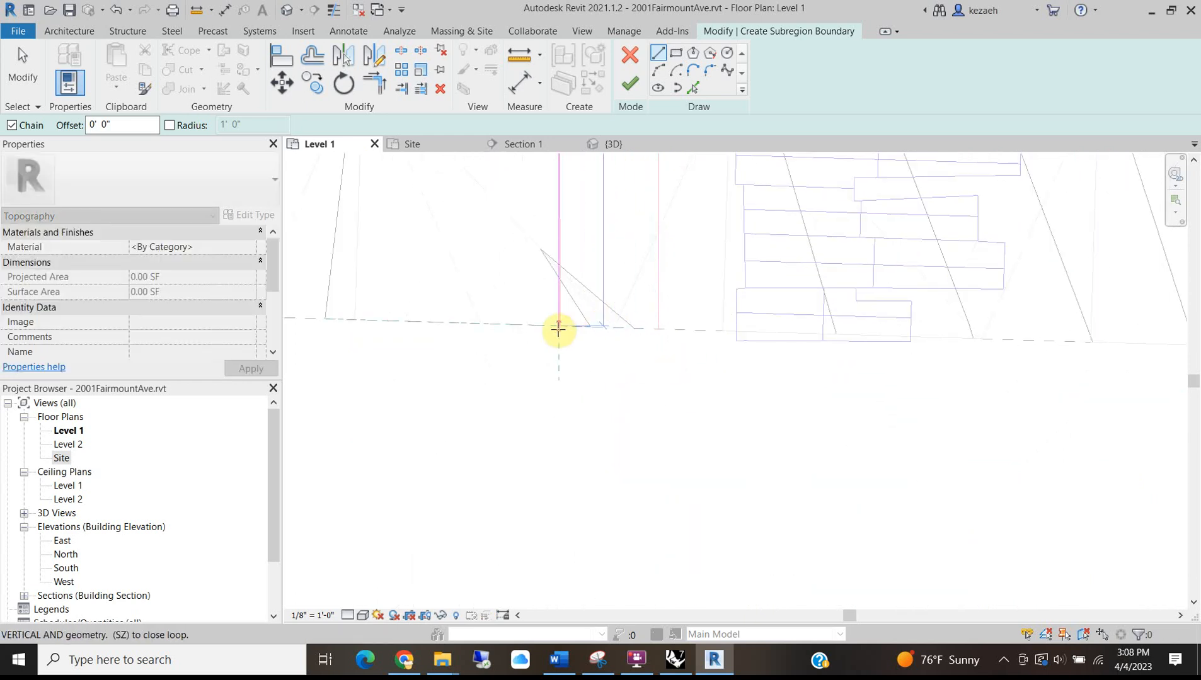
scroll(561, 331, "up", 2)
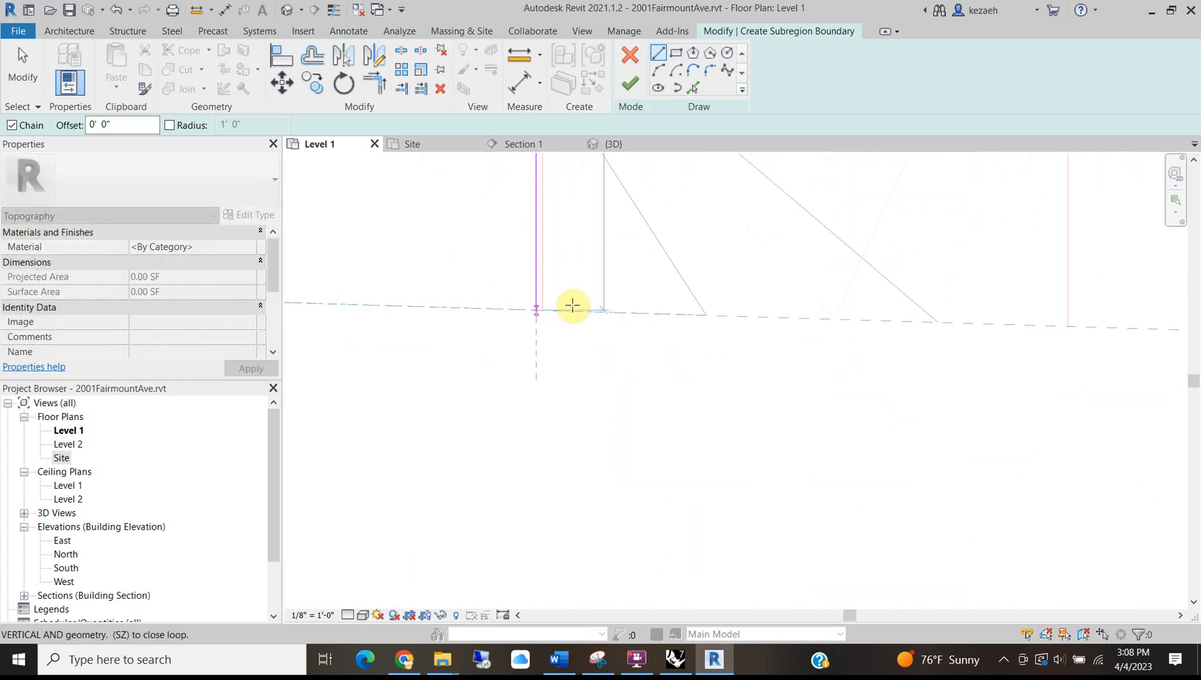
left_click(538, 311)
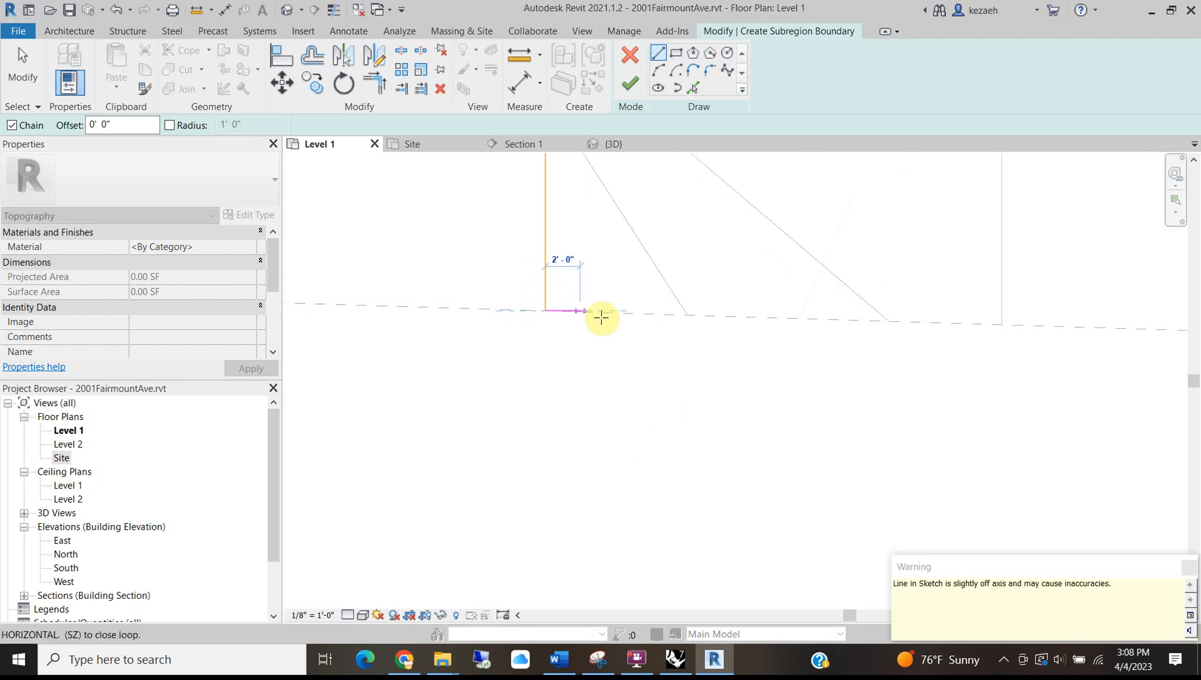
left_click(870, 325)
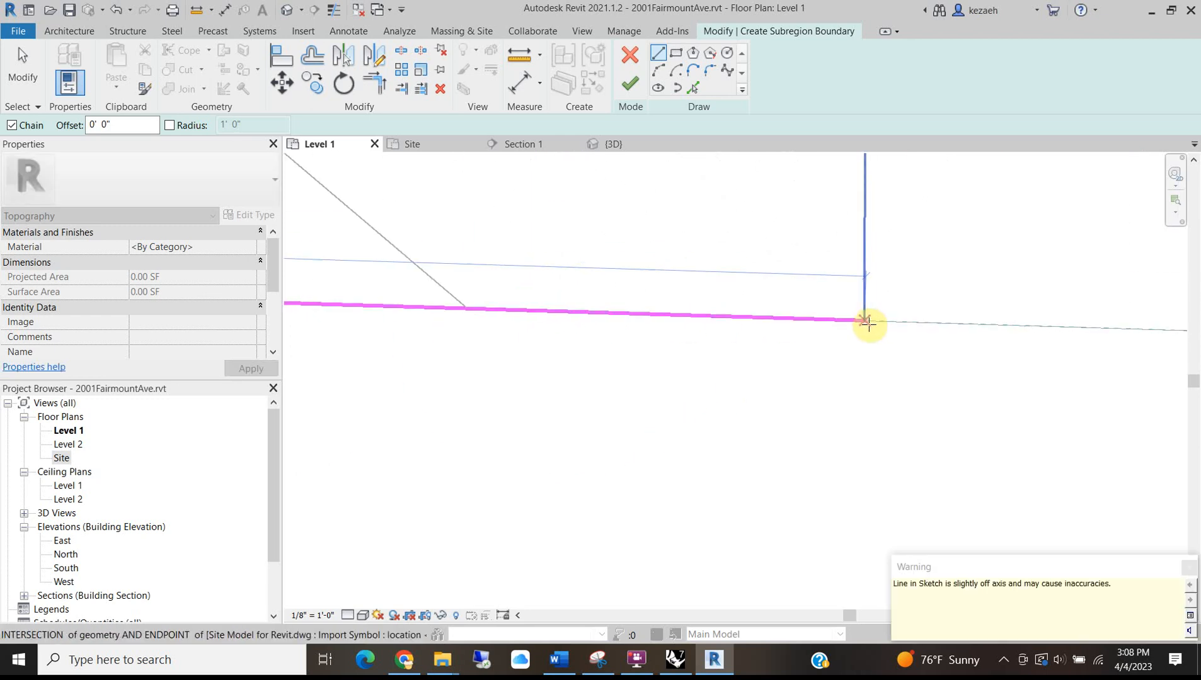
Extend the horizontal boundary to the sidewalk corner, ending at the imported line's endpoint.
scroll(841, 300, "down", 3)
middle_click_drag(859, 257, 720, 472)
scroll(720, 463, "down", 4)
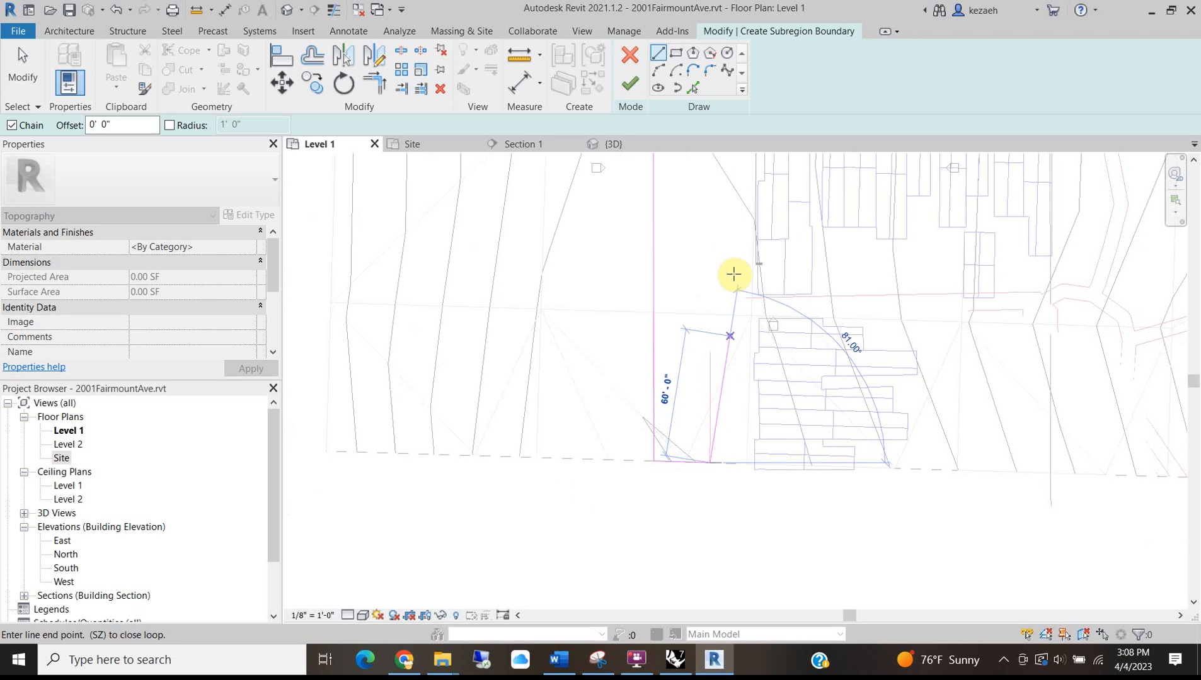
scroll(709, 288, "up", 2)
scroll(707, 295, "down", 5)
middle_click_drag(675, 318, 556, 421)
scroll(562, 408, "up", 4)
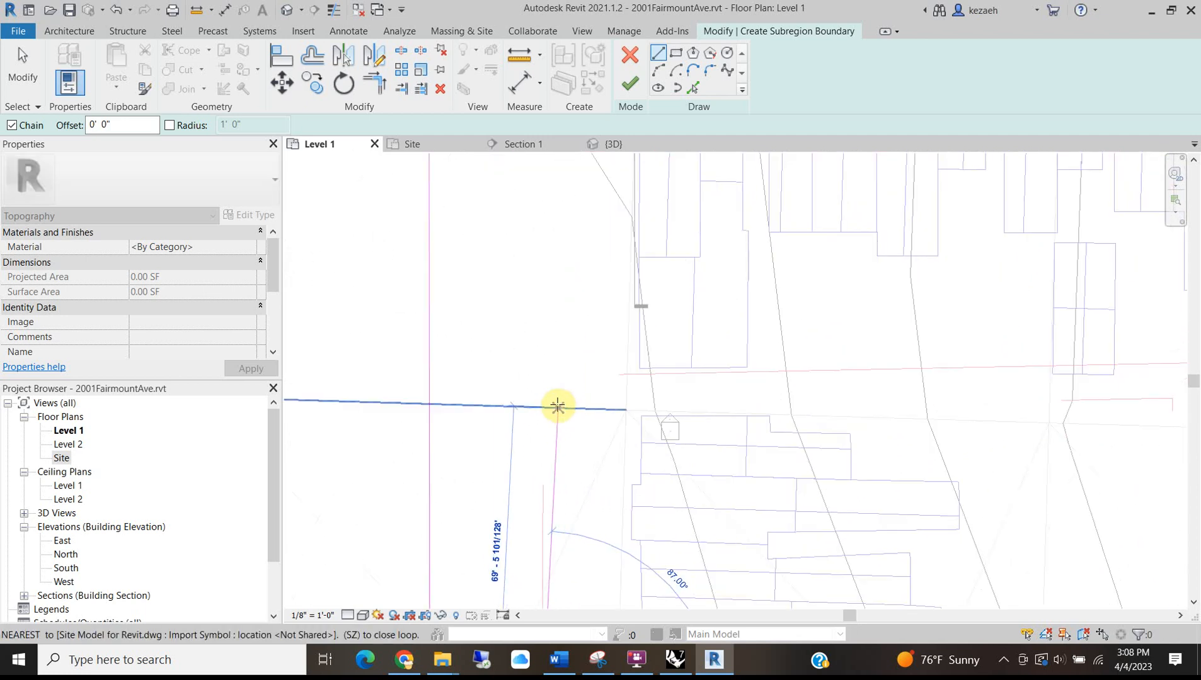
middle_click_drag(1112, 402, 799, 351)
left_click(836, 351)
left_click(830, 353)
Switch the plan's visual style to Wireframe.
scroll(829, 388, "down", 3)
middle_click_drag(828, 449, 761, 340)
scroll(783, 265, "down", 2)
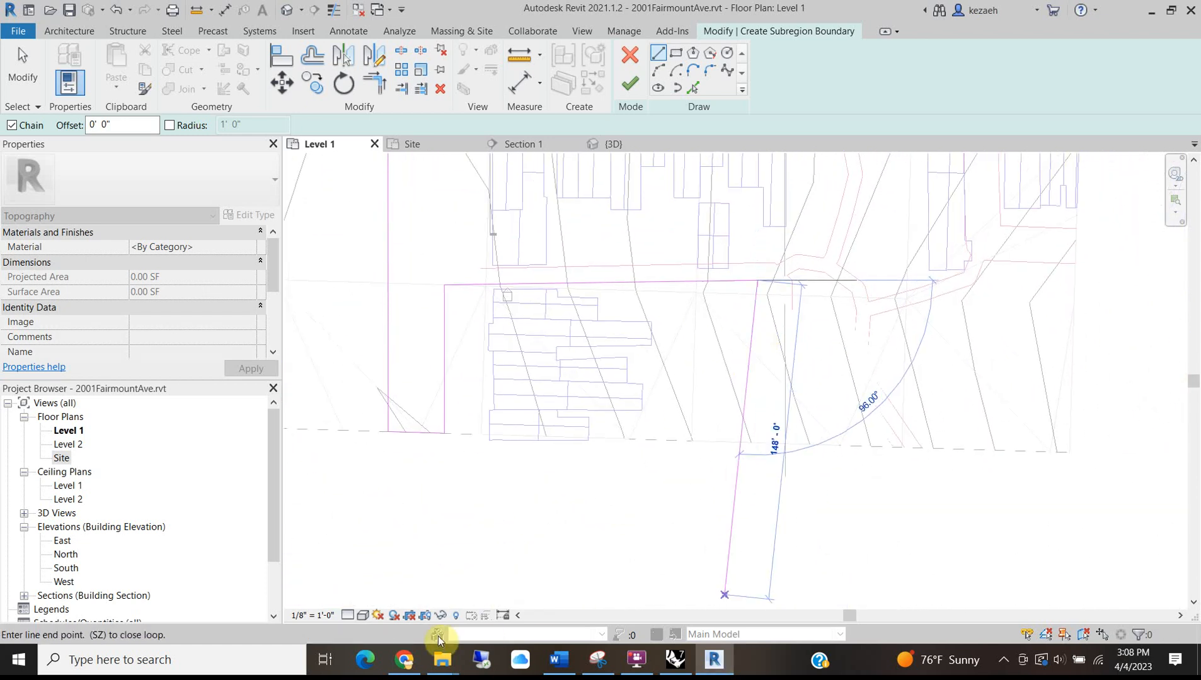
left_click(363, 616)
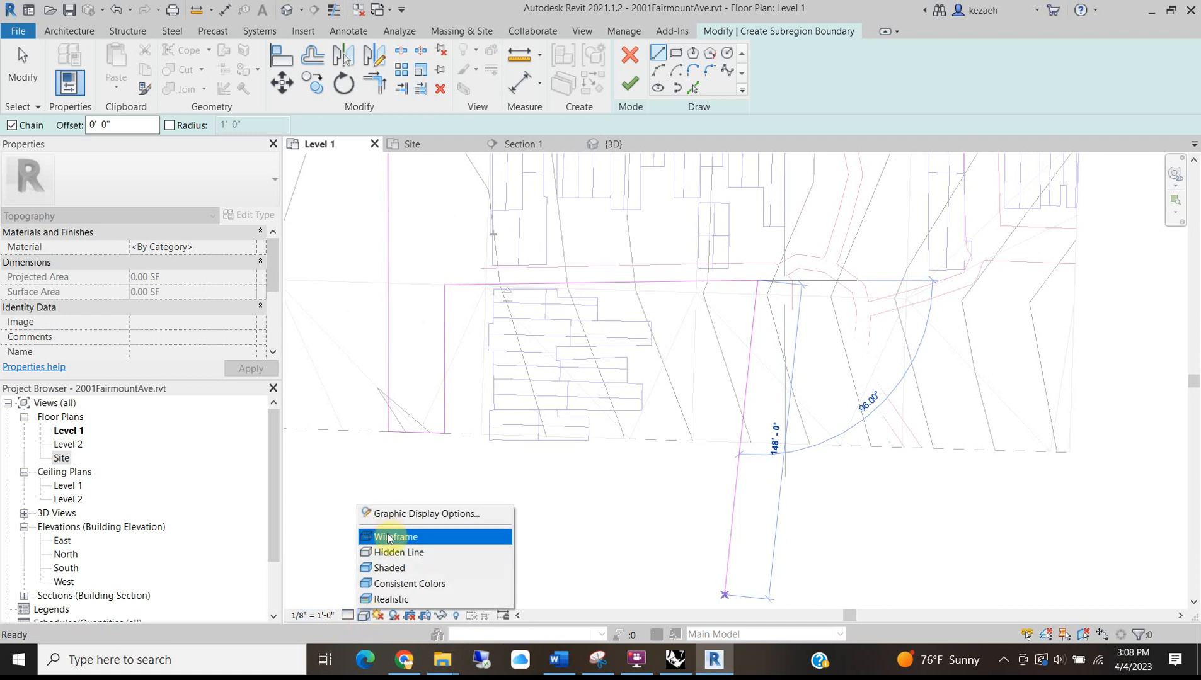
left_click(388, 537)
scroll(758, 279, "up", 3)
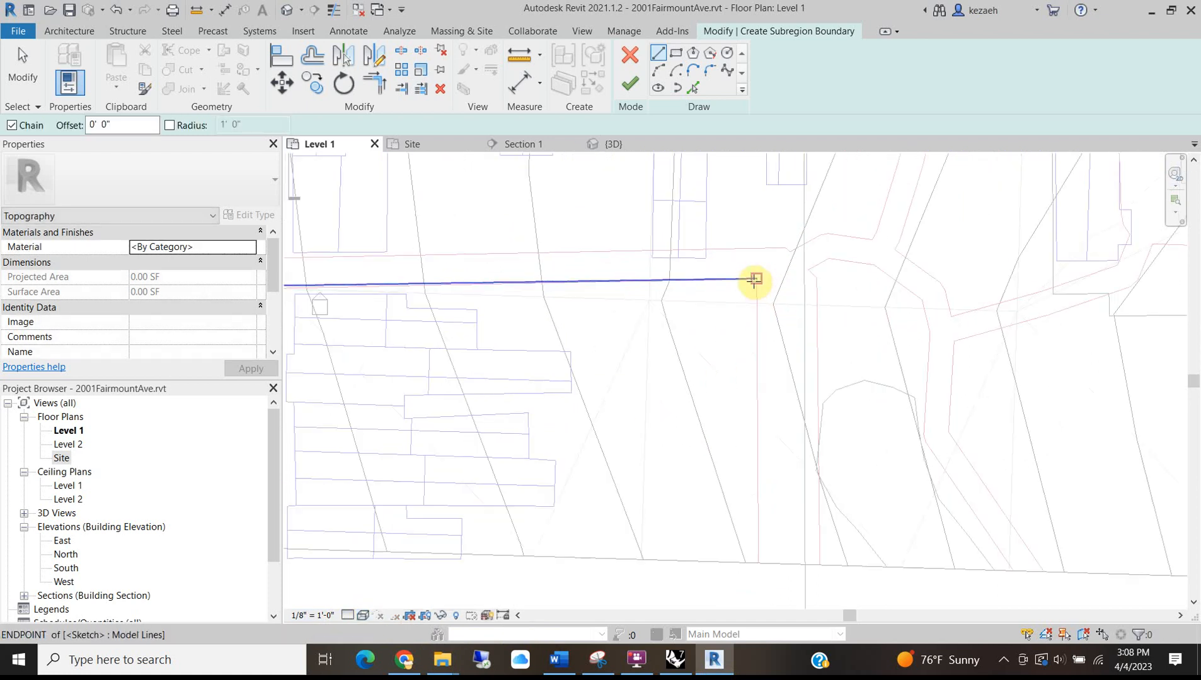
scroll(759, 569, "up", 3)
Trace boundary segments around the next corners and intersection, including a diagonal segment.
left_click(759, 553)
scroll(1008, 561, "up", 2)
left_click(1008, 562)
scroll(1003, 543, "down", 4)
middle_click_drag(991, 412, 839, 606)
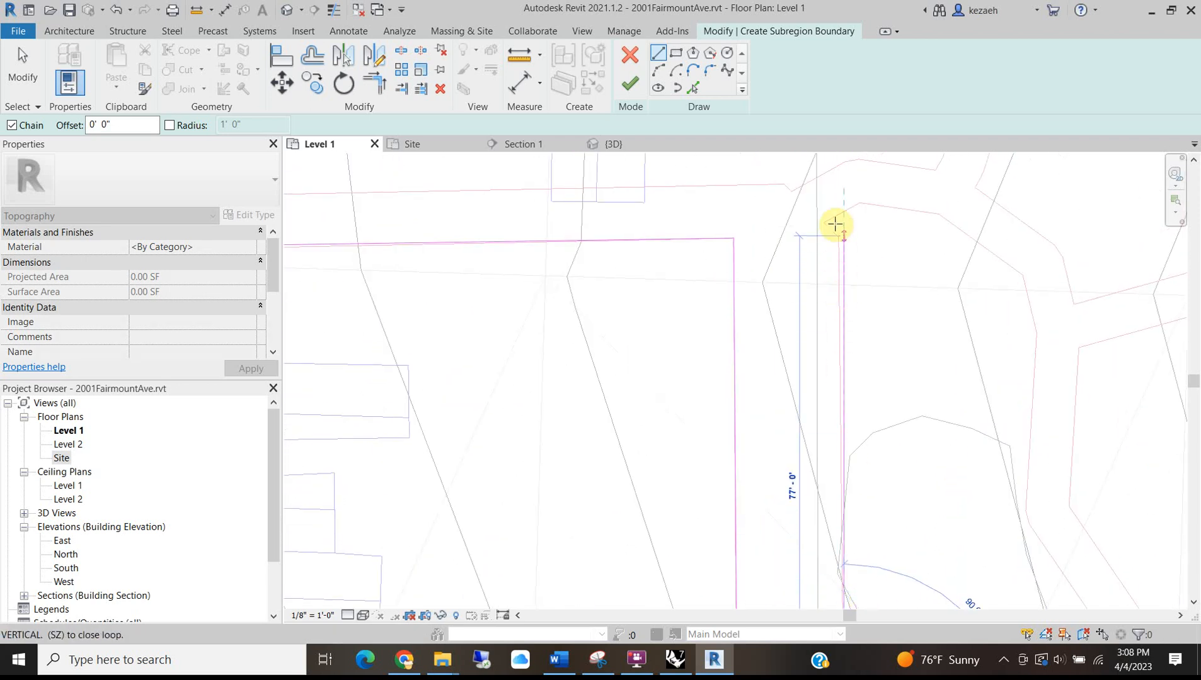
scroll(838, 226, "down", 5)
middle_click_drag(839, 233, 809, 430)
scroll(798, 402, "up", 1)
scroll(791, 401, "up", 1)
scroll(796, 397, "down", 1)
scroll(792, 424, "up", 2)
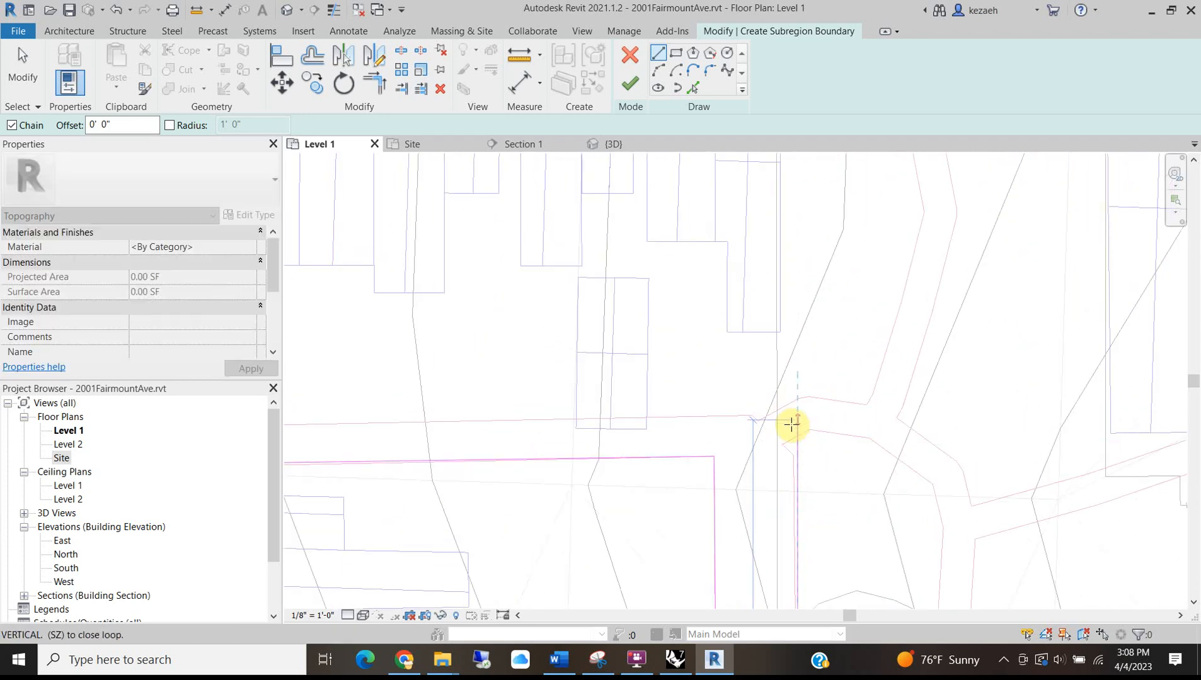
left_click(789, 449)
scroll(791, 454, "up", 2)
left_click(717, 379)
Trace the boundary along the right side, including the 244'-0" horizontal segment.
scroll(586, 383, "down", 4)
middle_click_drag(468, 378, 1001, 365)
scroll(513, 367, "up", 2)
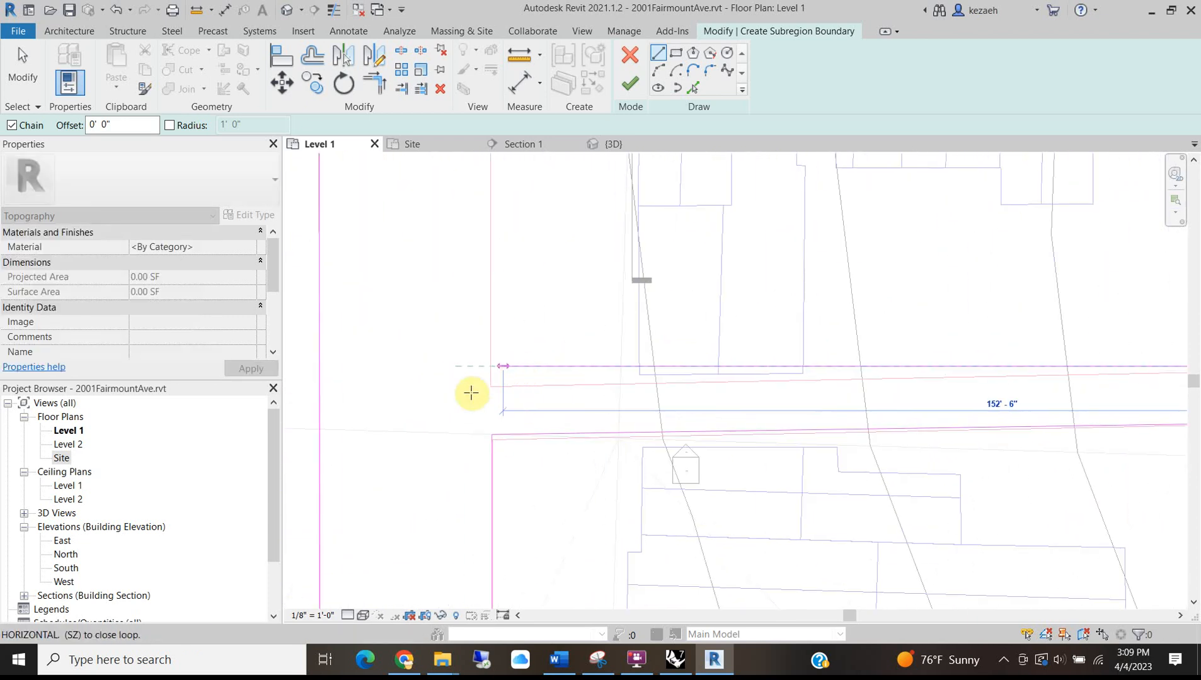
left_click(490, 387)
scroll(490, 381, "down", 3)
scroll(496, 402, "up", 3)
left_click(476, 345)
scroll(779, 365, "down", 5)
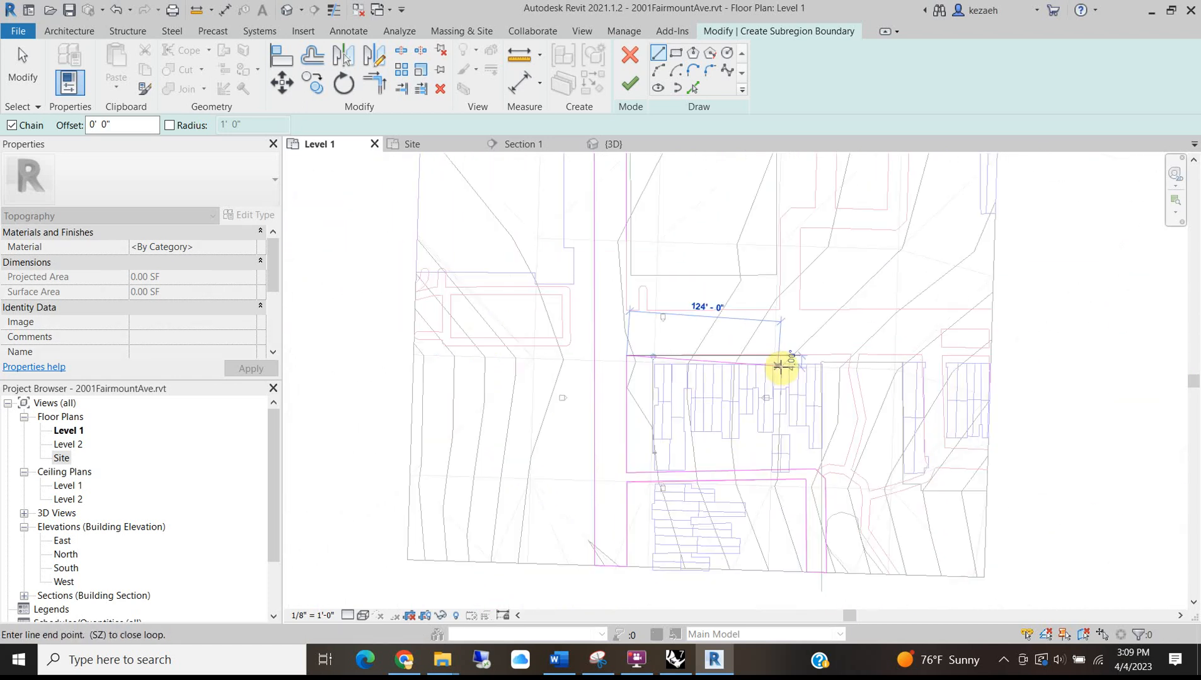
scroll(925, 350, "up", 6)
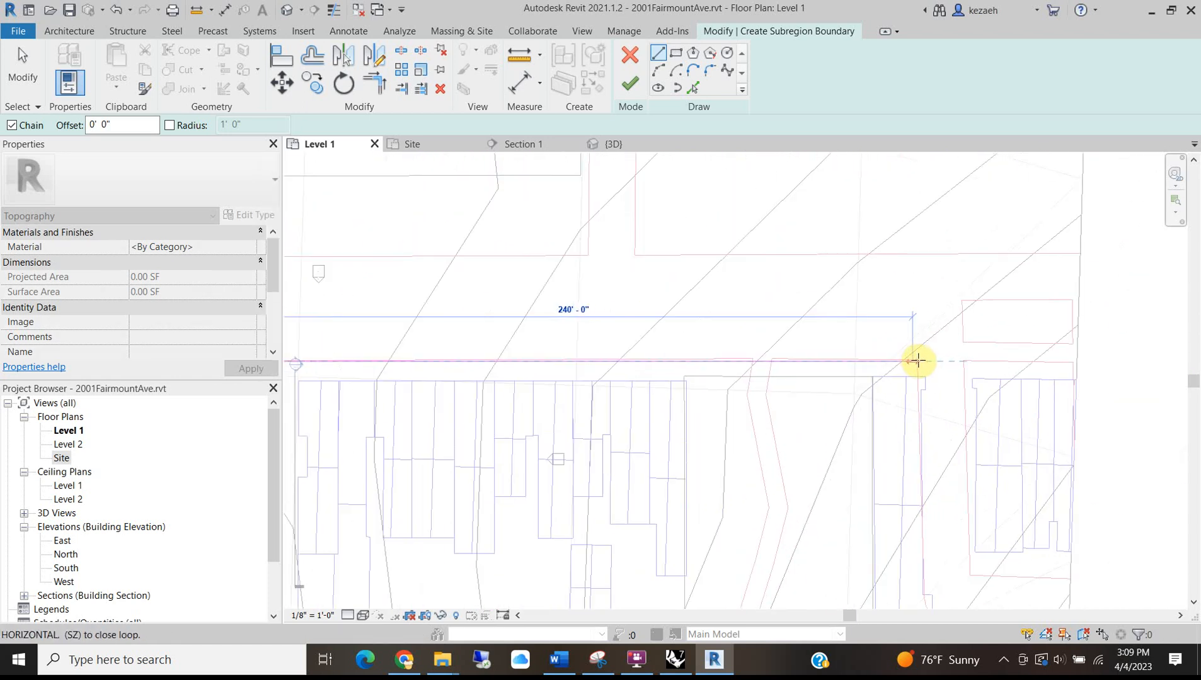
left_click(913, 470)
scroll(866, 319, "up", 6)
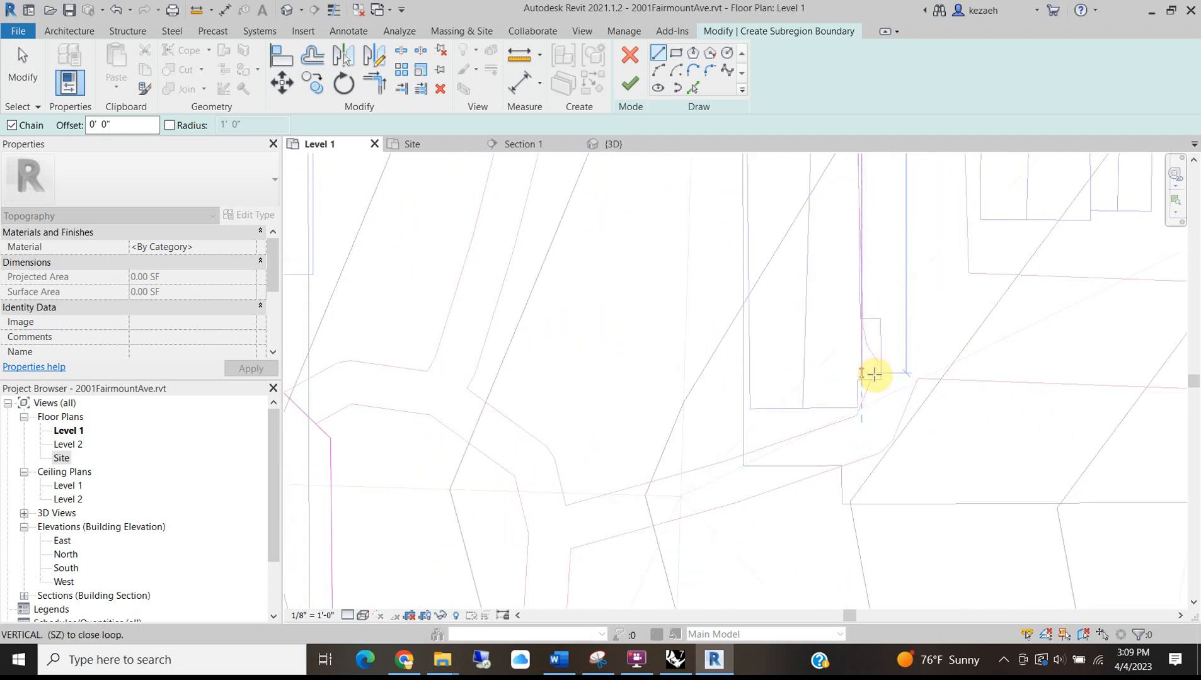
left_click(868, 374)
Continue the boundary on the left side up to the building corner.
middle_click_drag(1067, 389, 667, 405)
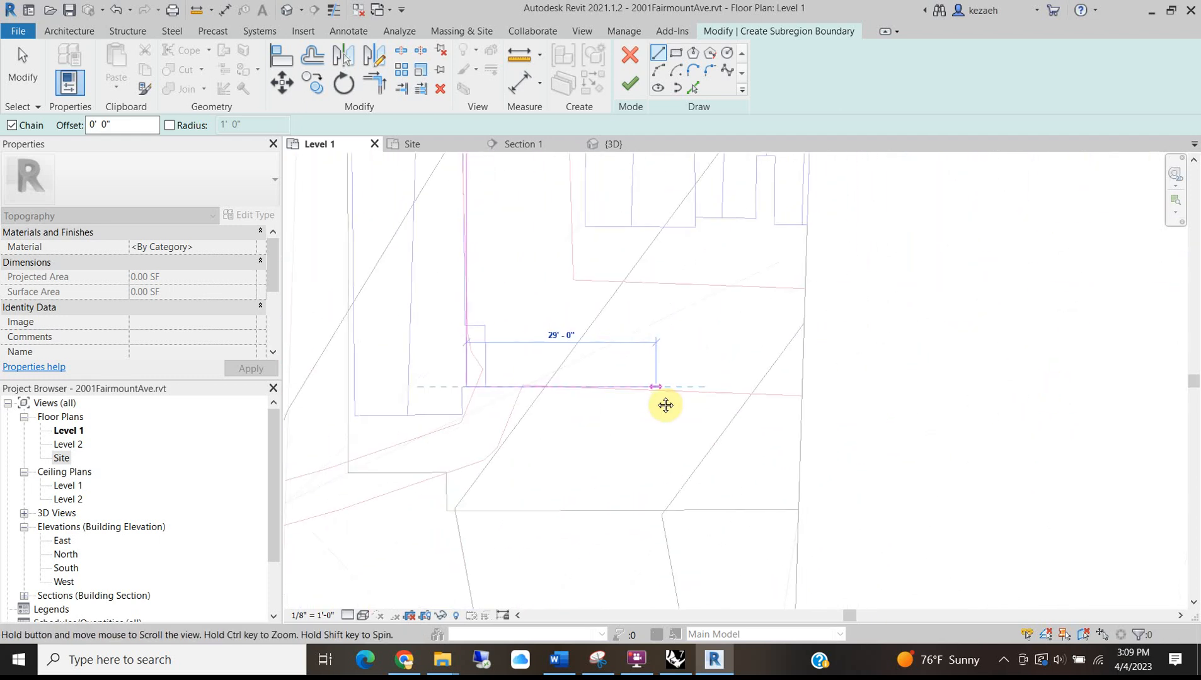
scroll(805, 399, "up", 3)
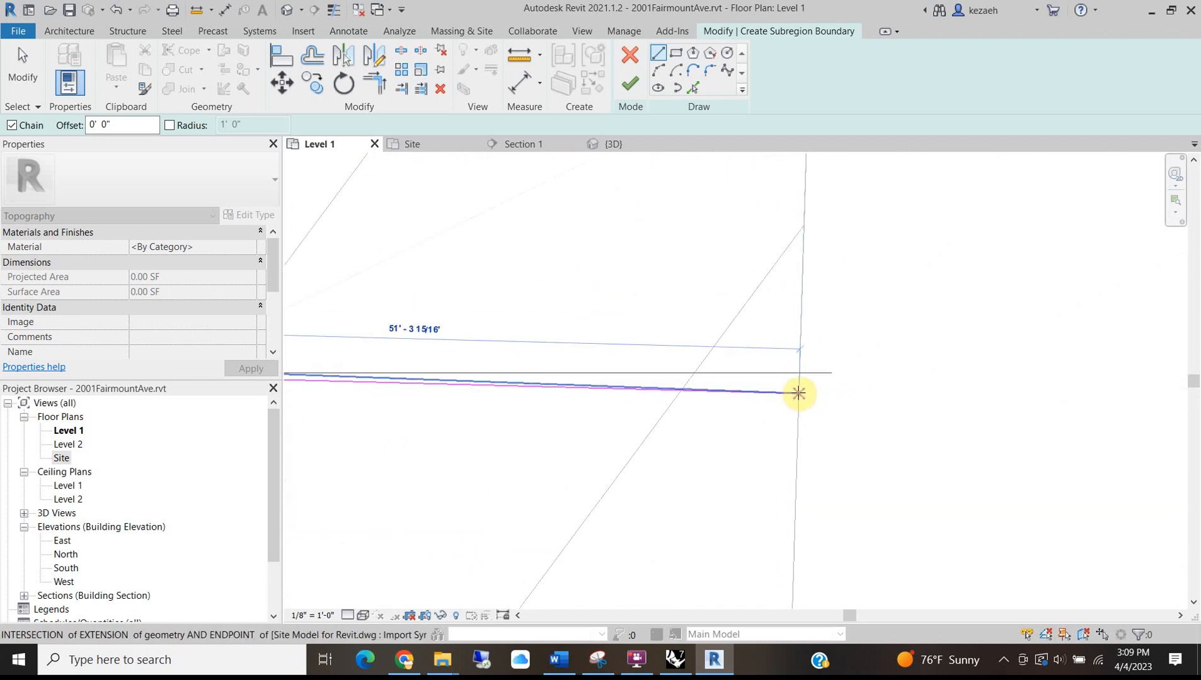
left_click(799, 394)
scroll(798, 360, "down", 3)
left_click(803, 252)
left_click(533, 241)
middle_click_drag(533, 241, 540, 472)
middle_click_drag(543, 211, 544, 380)
middle_click_drag(493, 232, 523, 455)
scroll(539, 293, "up", 4)
left_click(545, 293)
Trace alternating horizontal and vertical boundary segments around the block edges.
scroll(585, 316, "down", 4)
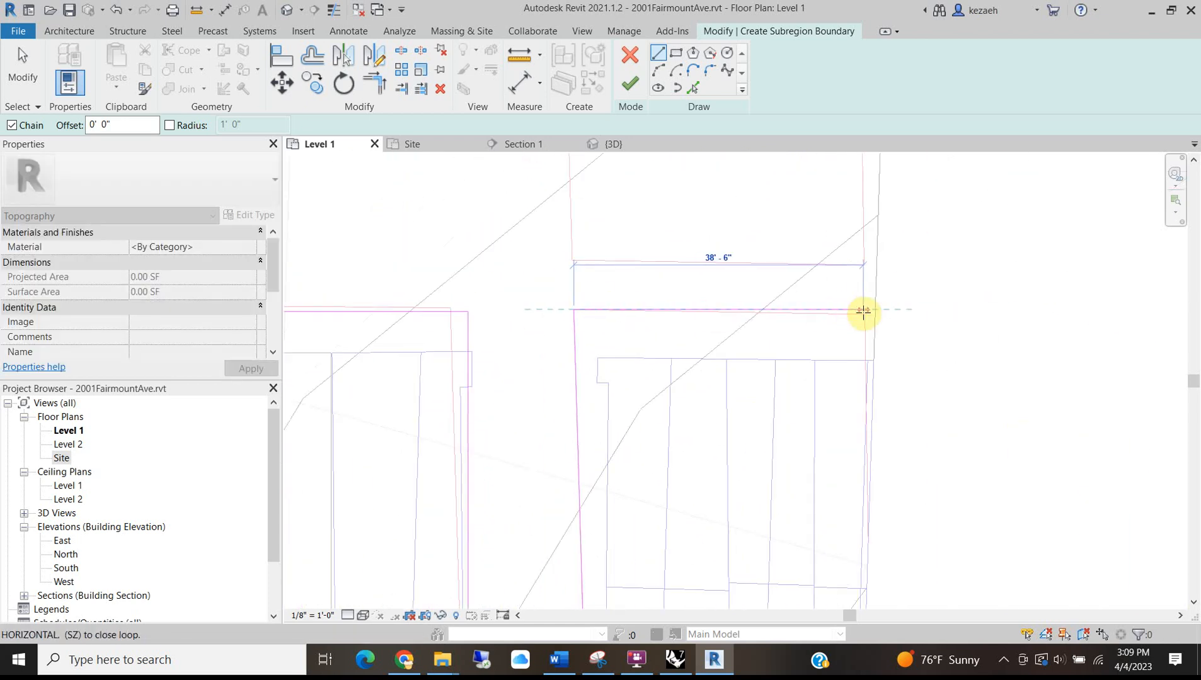
scroll(863, 315, "up", 3)
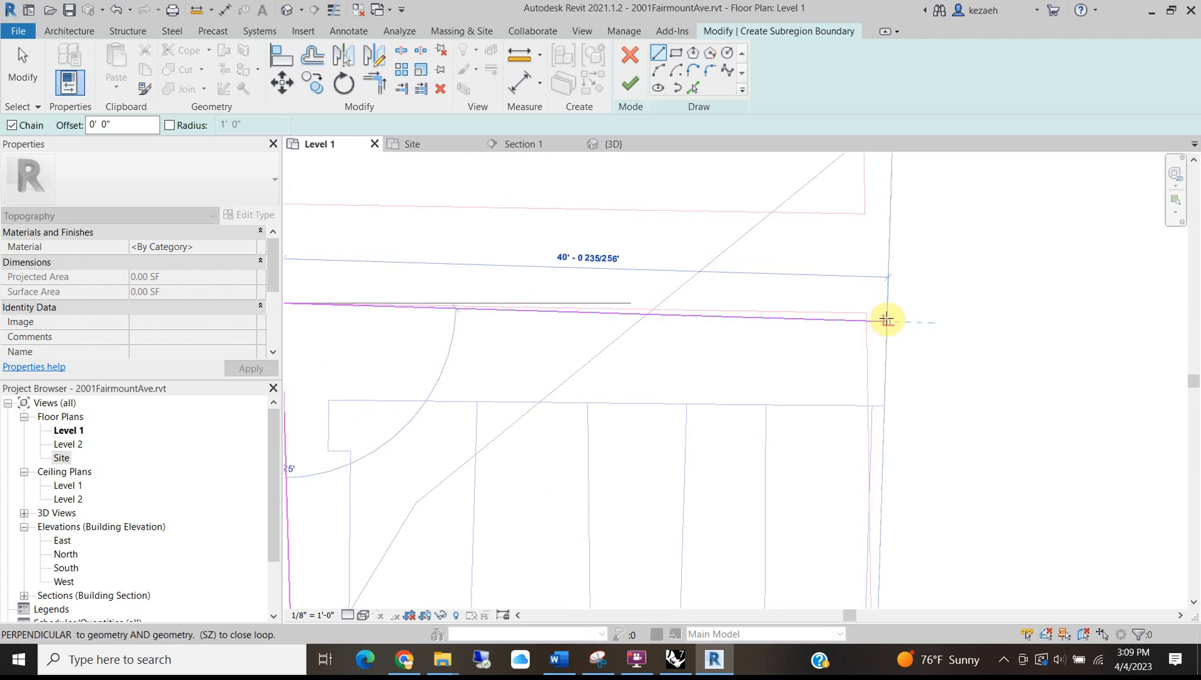
scroll(879, 313, "down", 1)
left_click(889, 311)
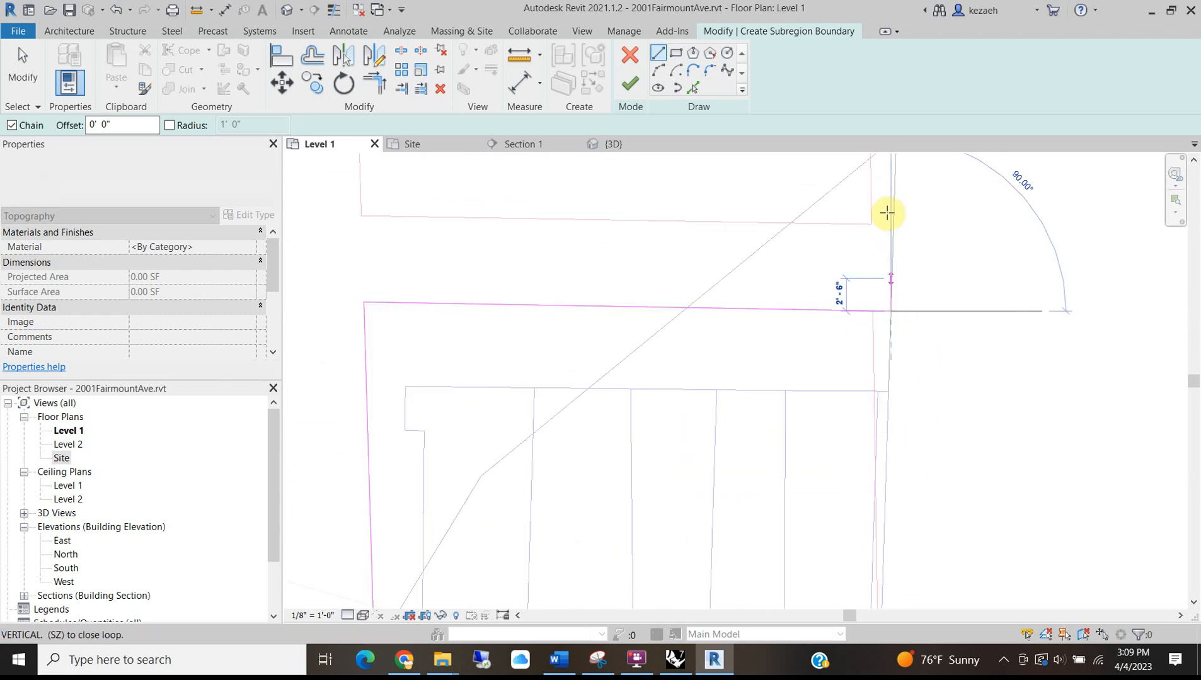
left_click(892, 224)
scroll(750, 370, "up", 3)
scroll(657, 375, "down", 3)
left_click(652, 361)
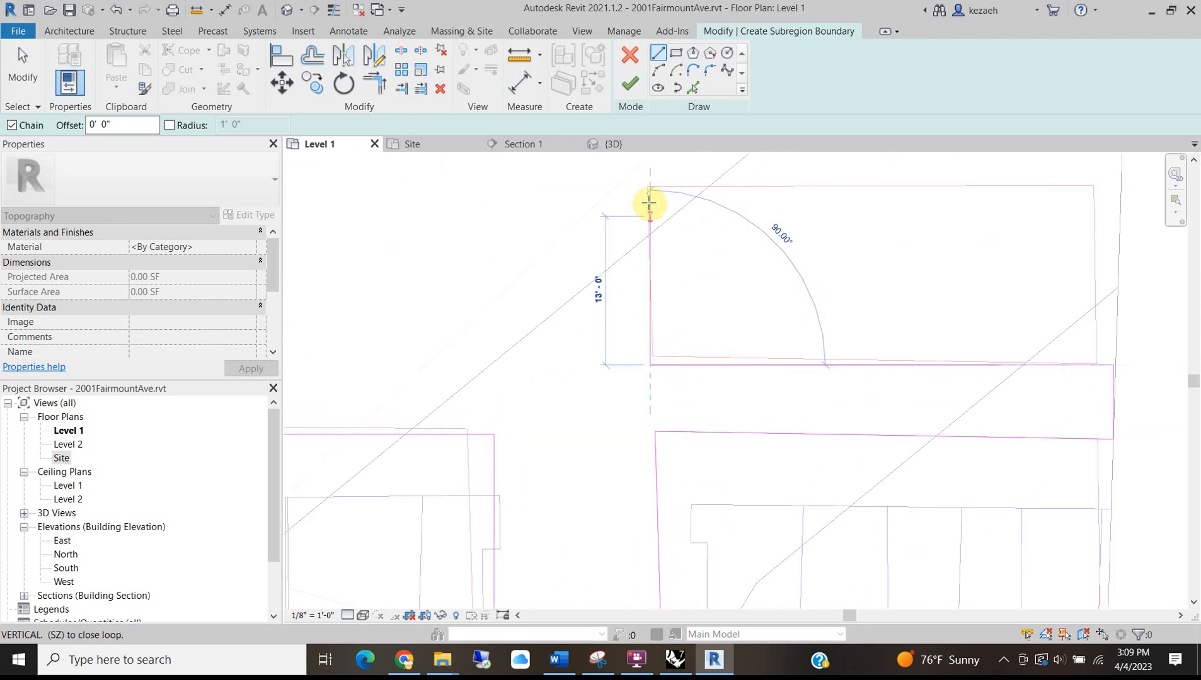
left_click(649, 186)
mouse_move(649, 201)
middle_mouse_down()
mouse_move(691, 396)
mouse_move(708, 411)
middle_mouse_up()
scroll(780, 413, "up", 2)
left_click(807, 393)
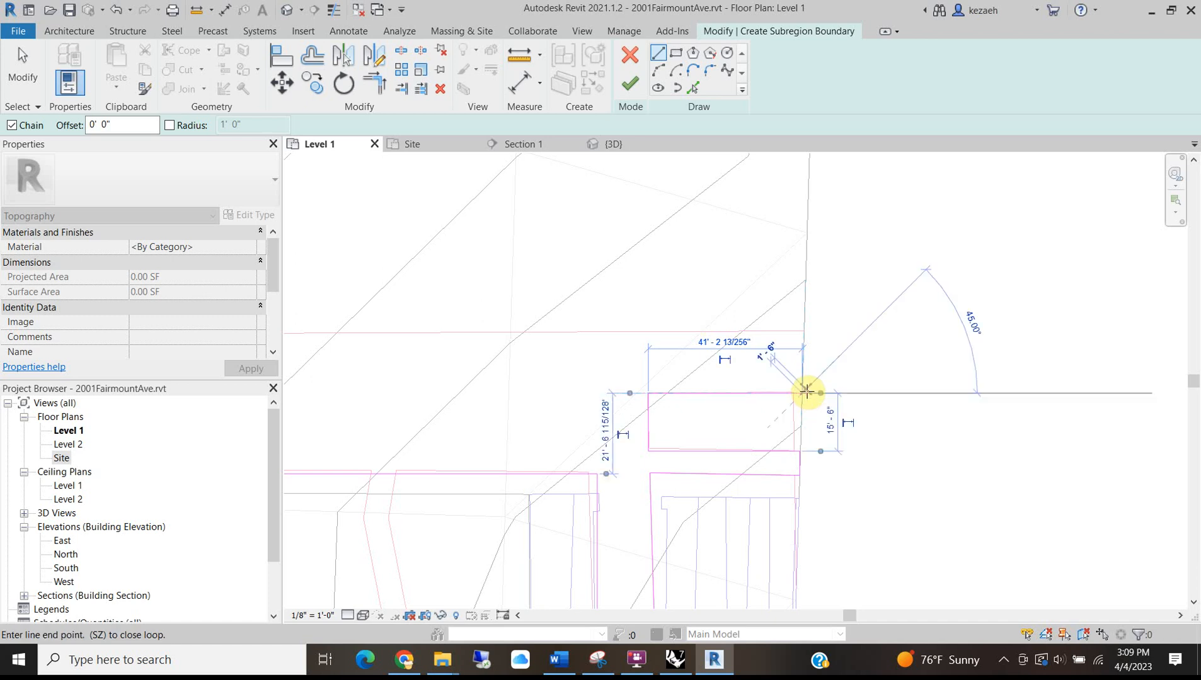
scroll(804, 332, "up", 3)
left_click(799, 329)
Draw the final horizontal boundary segments to the remaining corners, then stop the line tool.
scroll(693, 339, "down", 3)
middle_click_drag(456, 322, 911, 327)
scroll(607, 341, "up", 4)
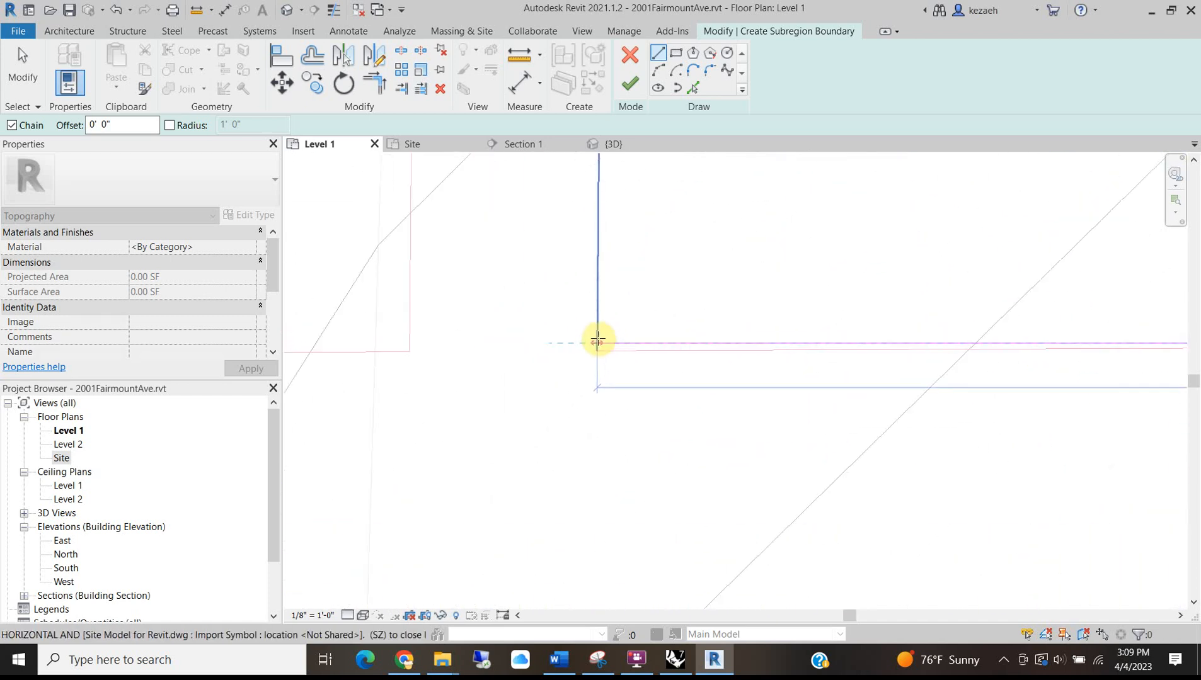
left_click(598, 351)
scroll(602, 335, "down", 3)
middle_click_drag(611, 276, 595, 476)
scroll(595, 476, "down", 2)
scroll(586, 283, "up", 2)
scroll(585, 287, "down", 5)
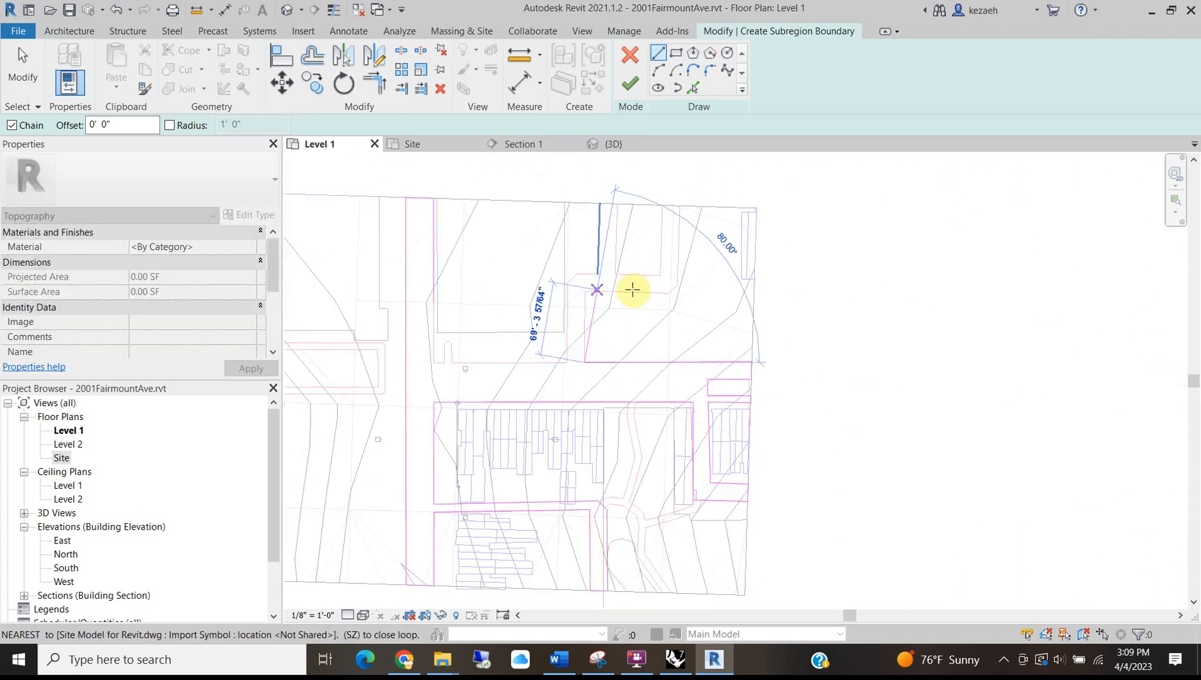
scroll(441, 364, "up", 5)
scroll(441, 361, "up", 2)
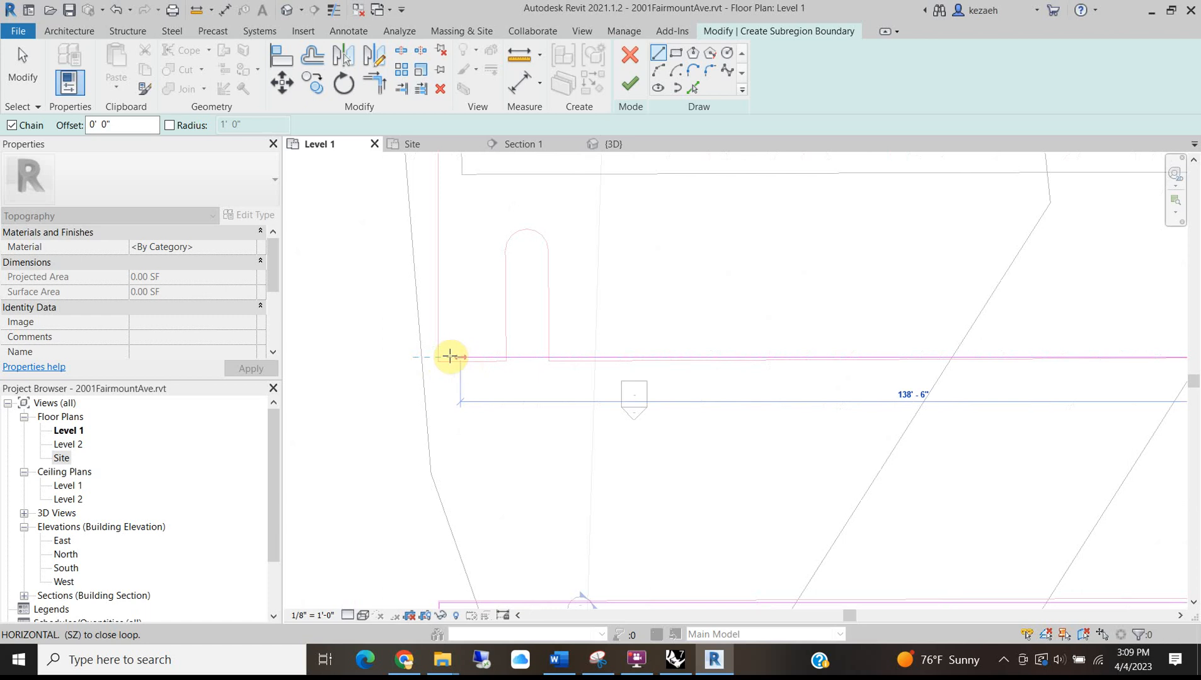
left_click(439, 358)
scroll(440, 346, "down", 4)
middle_click_drag(472, 261, 500, 478)
middle_click_drag(501, 335, 531, 547)
scroll(504, 440, "down", 2)
middle_click_drag(553, 380, 554, 318)
key("Escape")
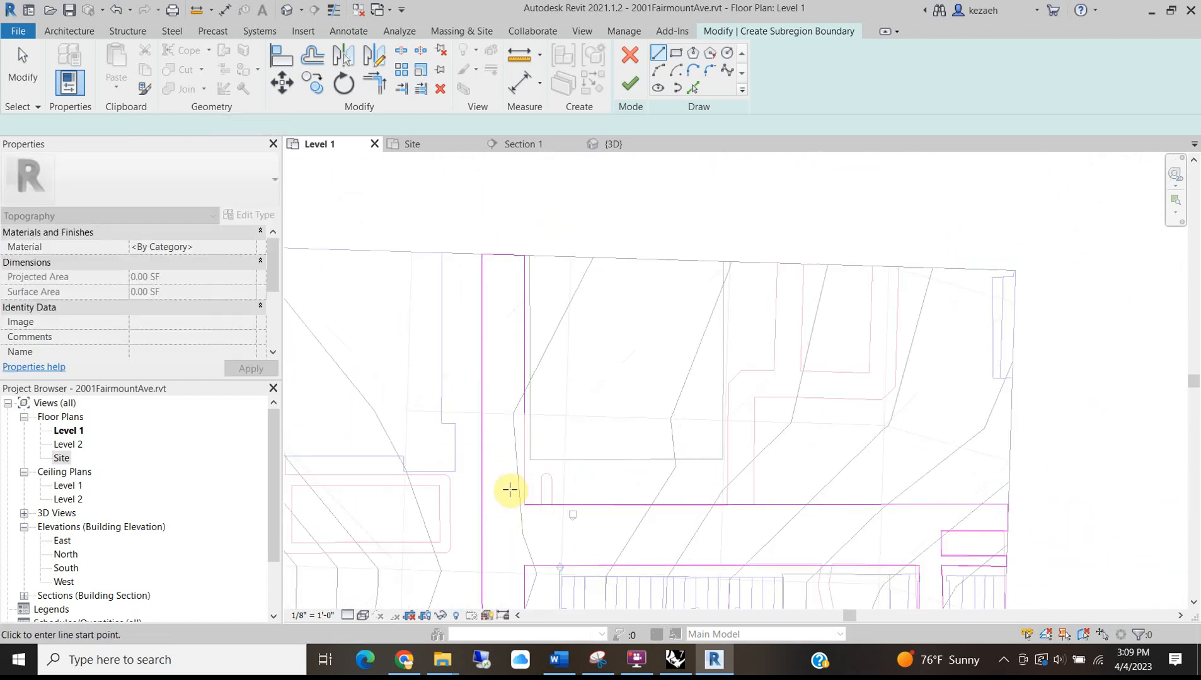
Trim/Extend the two open boundary lines to meet at a clean corner.
scroll(520, 497, "up", 3)
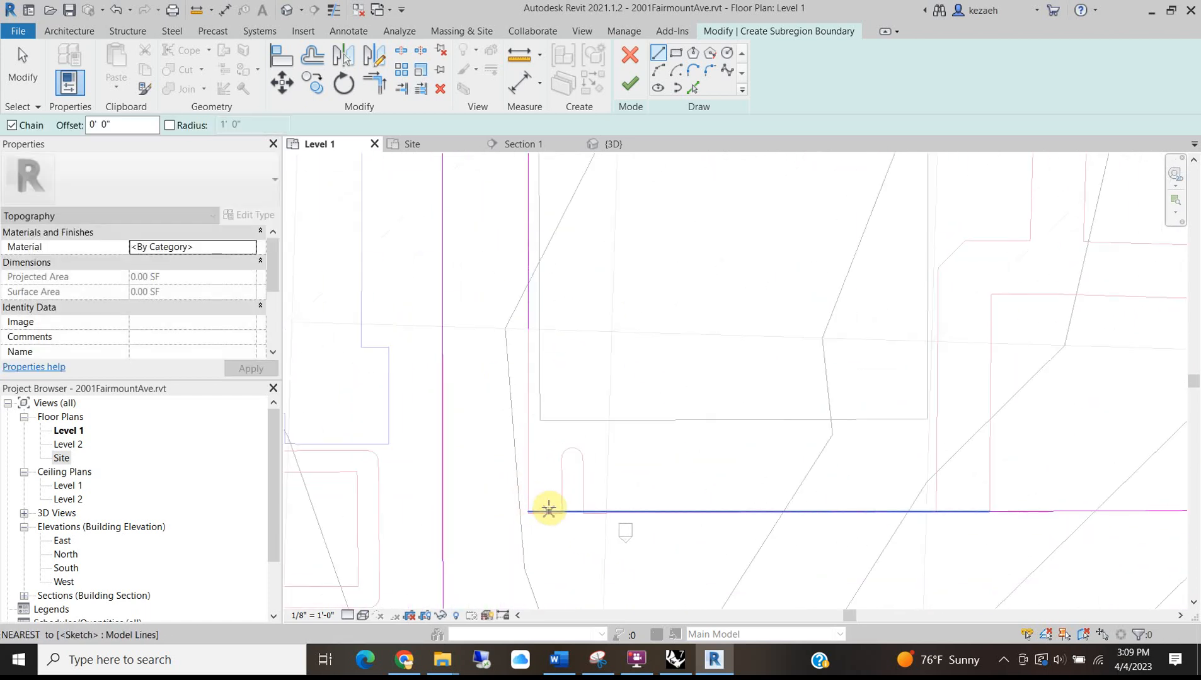
left_click(375, 84)
left_click(528, 293)
left_click(554, 511)
scroll(548, 487, "down", 4)
middle_click_drag(578, 481, 590, 322)
key("Escape")
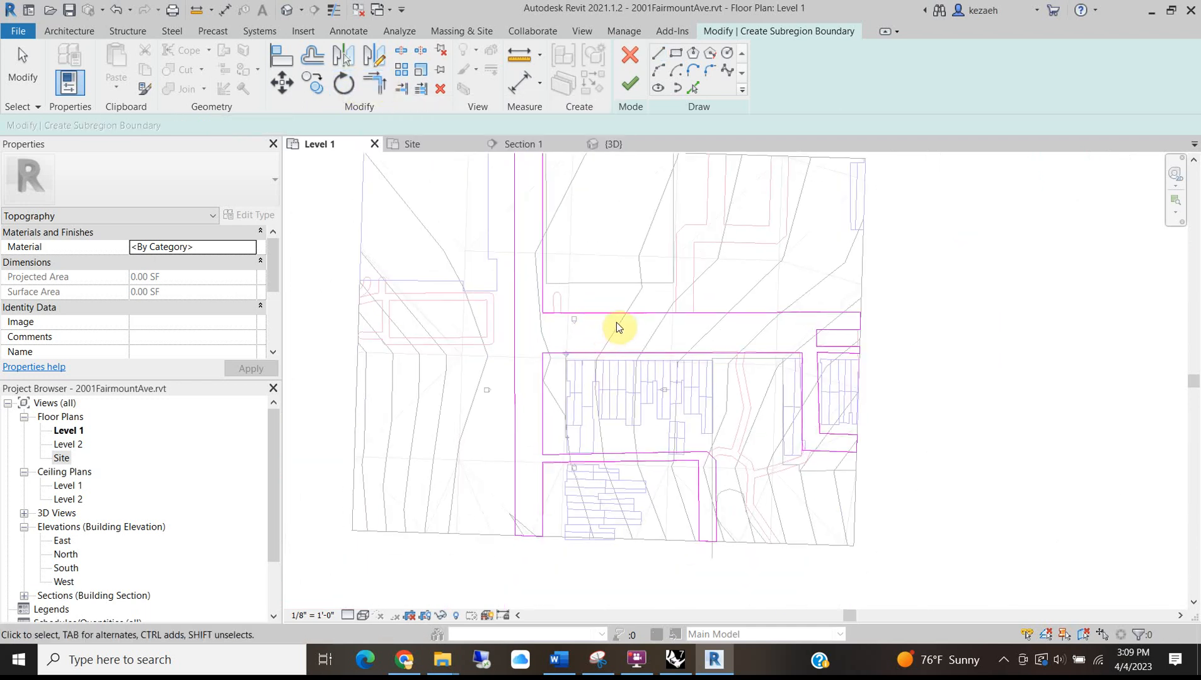
Tab-select the boundary chain to confirm the 27 lines form a closed loop.
key("Tab")
left_click(617, 327)
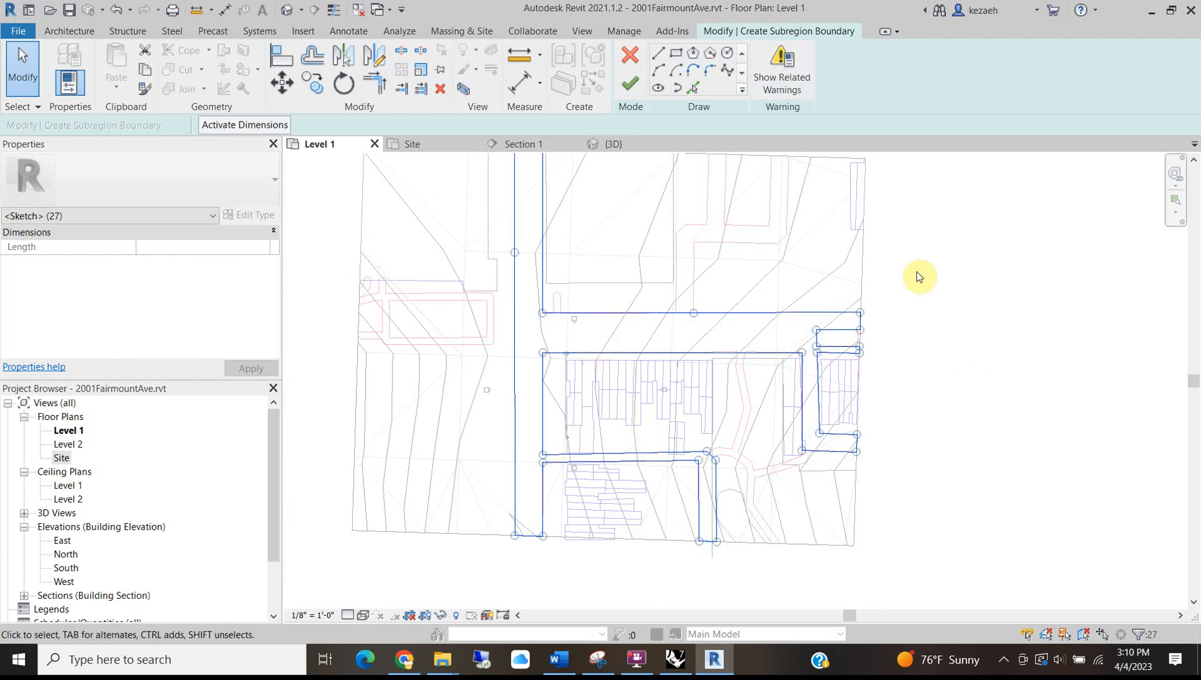
middle_click_drag(673, 334, 669, 411)
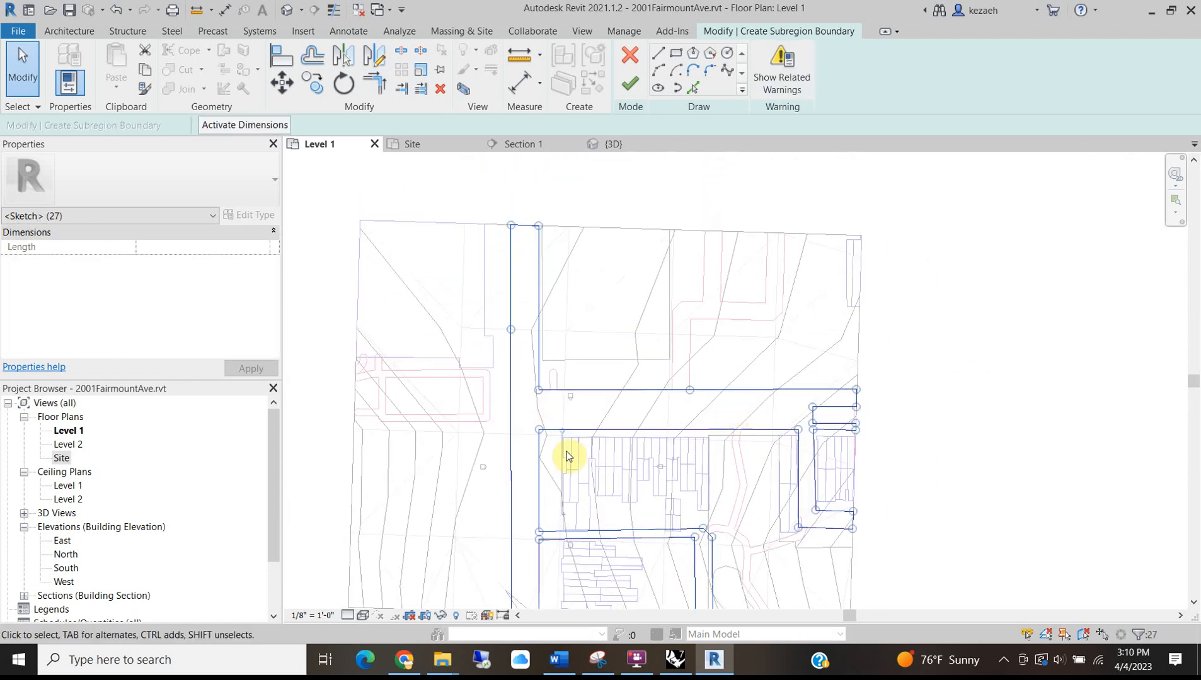
mouse_move(521, 451)
middle_mouse_down()
mouse_move(685, 399)
mouse_move(643, 402)
mouse_move(692, 398)
middle_mouse_up()
left_click(555, 312)
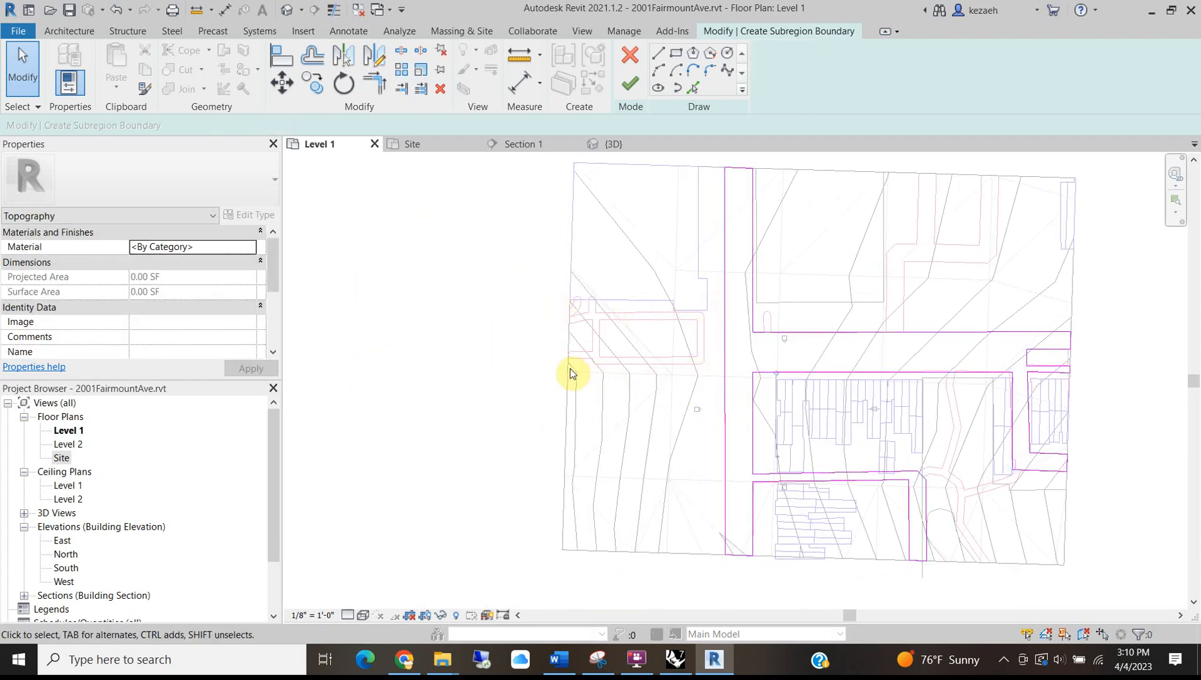
left_click(404, 659)
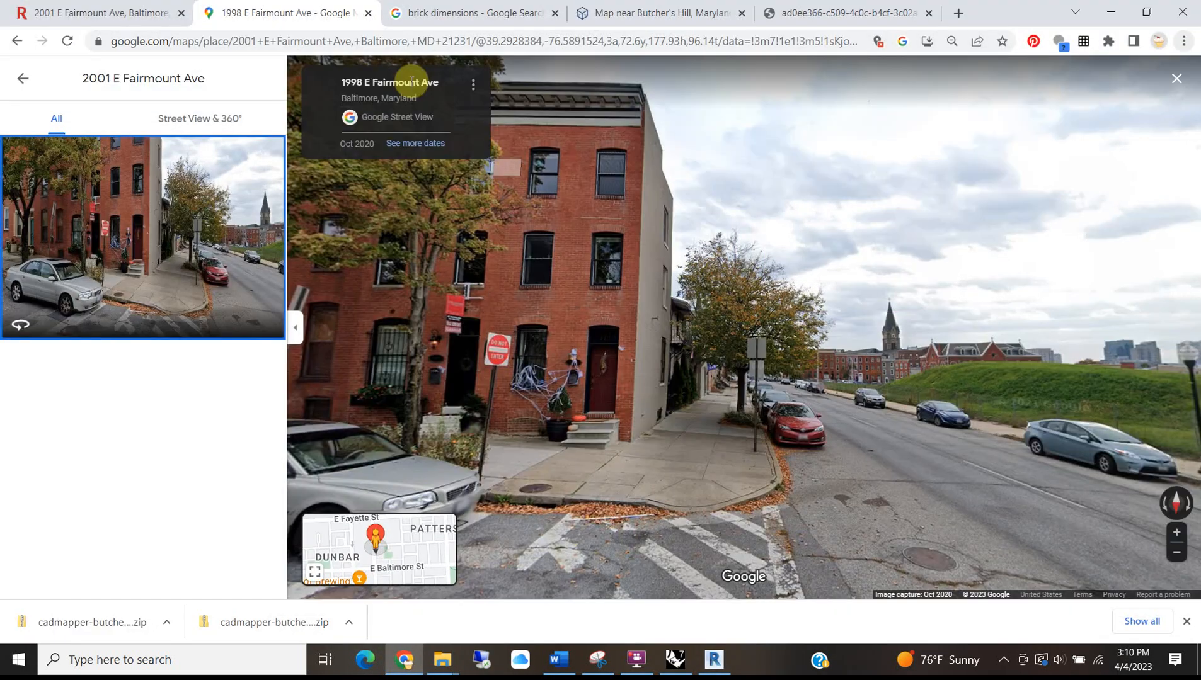
left_click(23, 82)
scroll(662, 290, "up", 4)
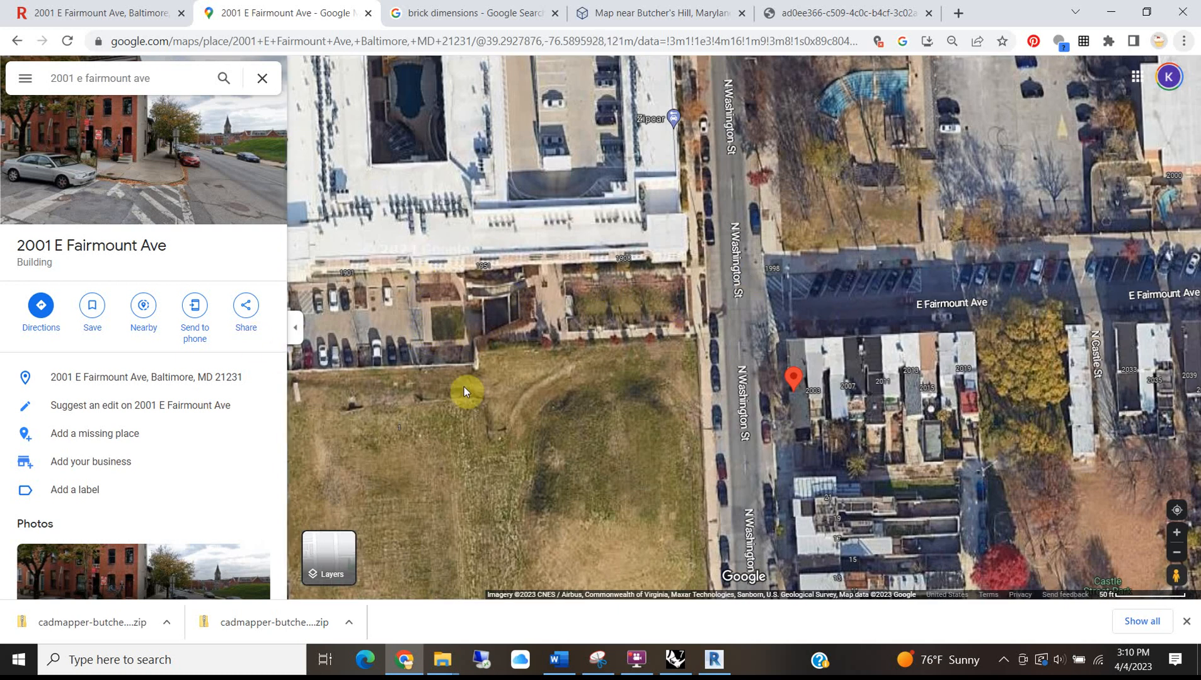
scroll(474, 278, "down", 3)
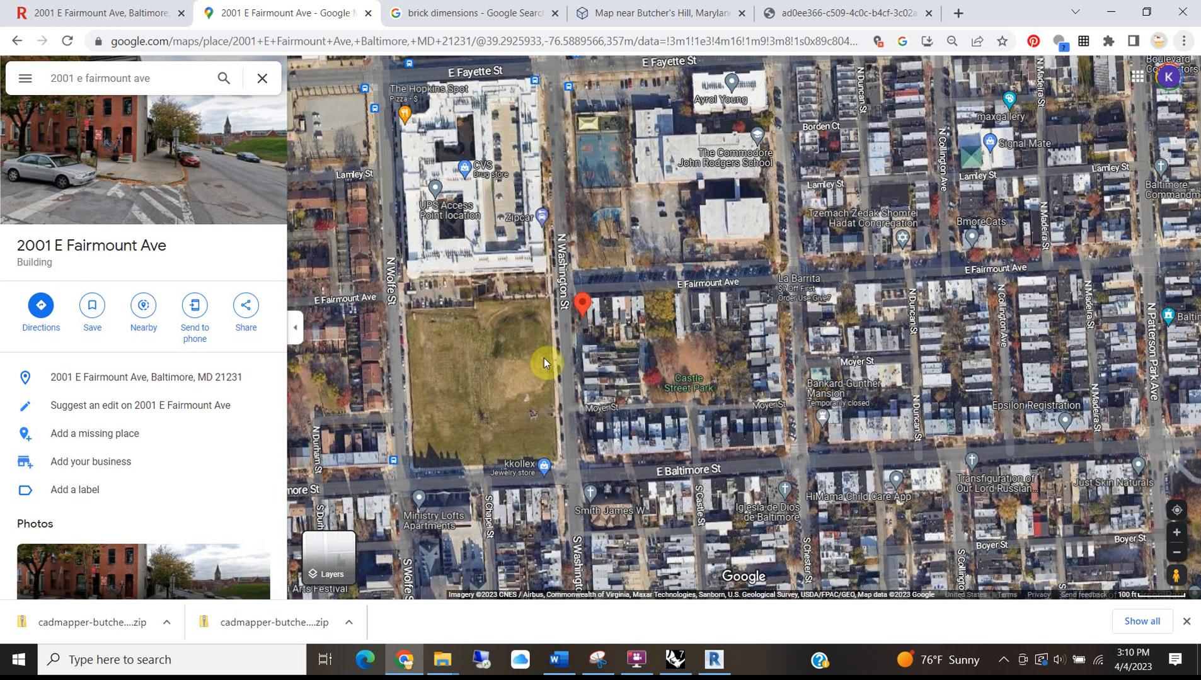
scroll(487, 281, "up", 3)
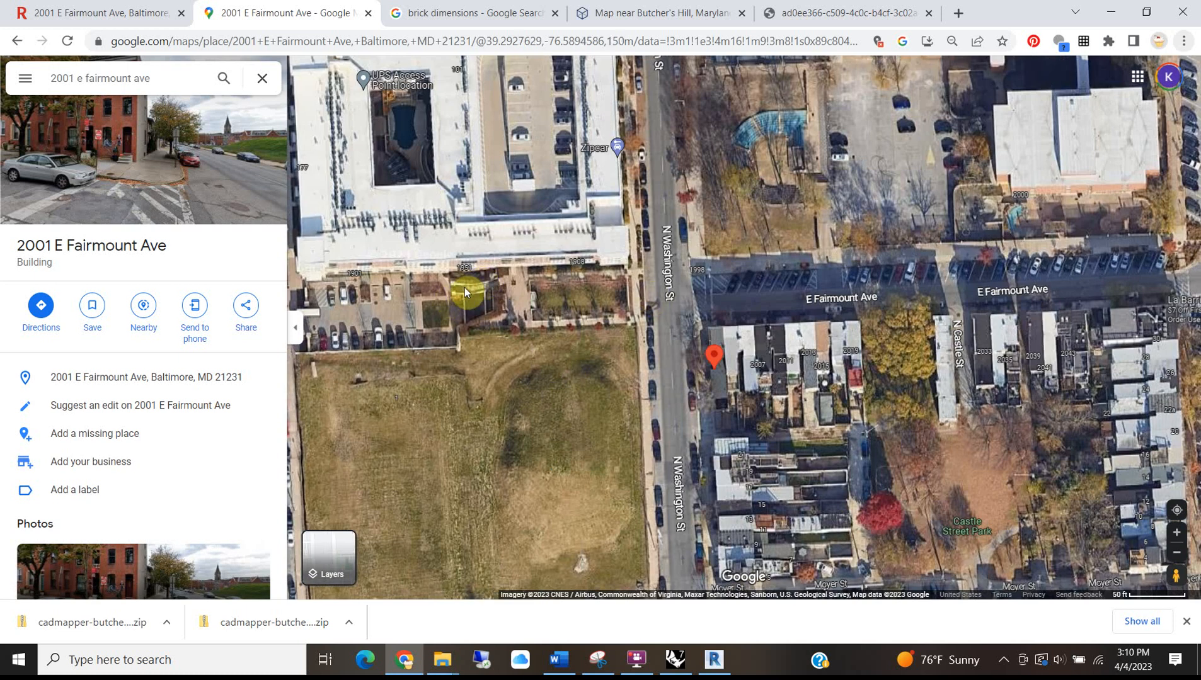
left_click(1122, 10)
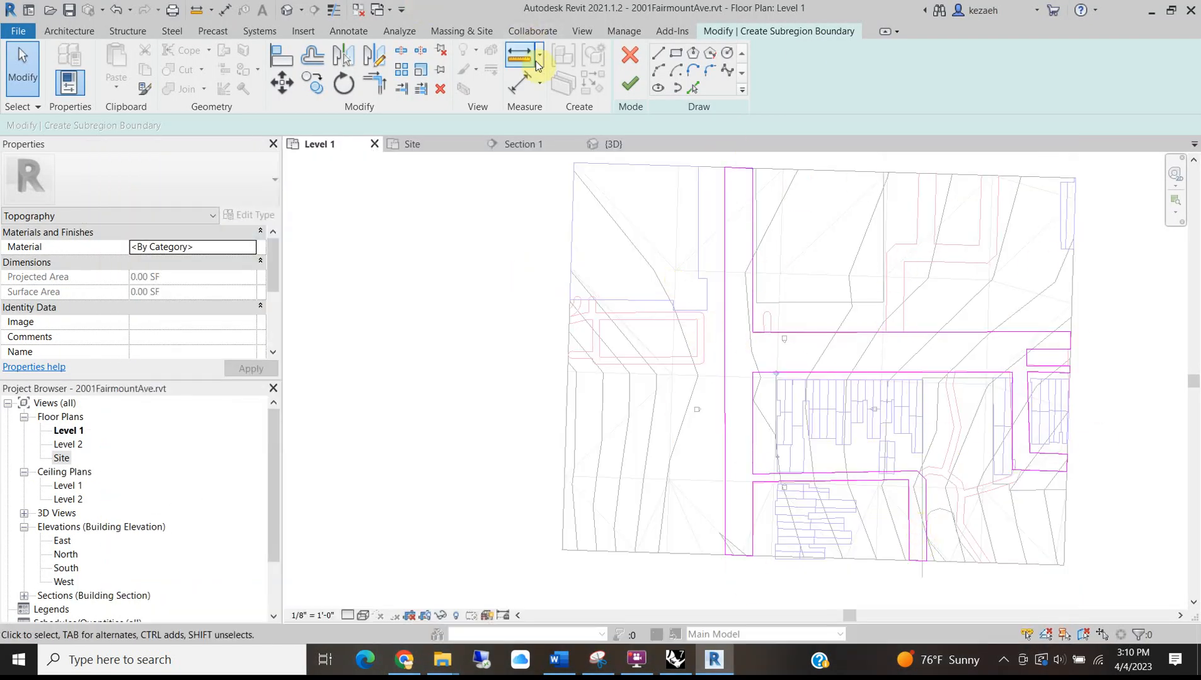
Finish the street subregion sketch and select the road subregion in the Default 3D View.
left_click(640, 92)
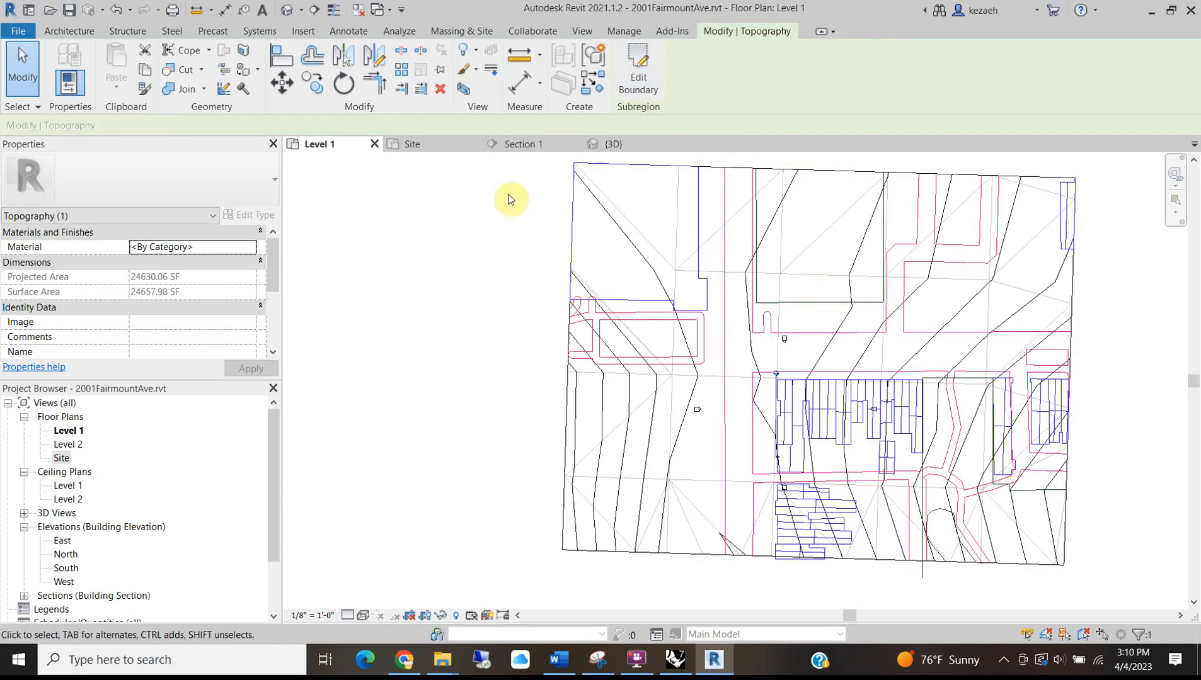
left_click(285, 14)
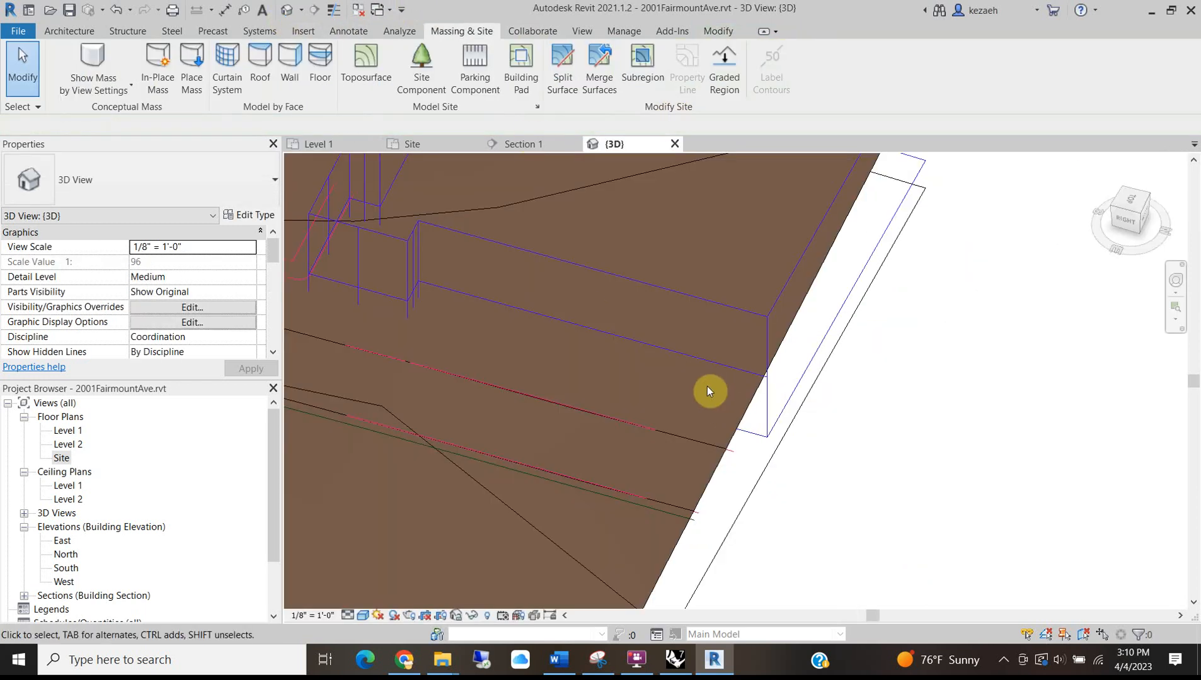
left_click(707, 476)
scroll(519, 376, "down", 6)
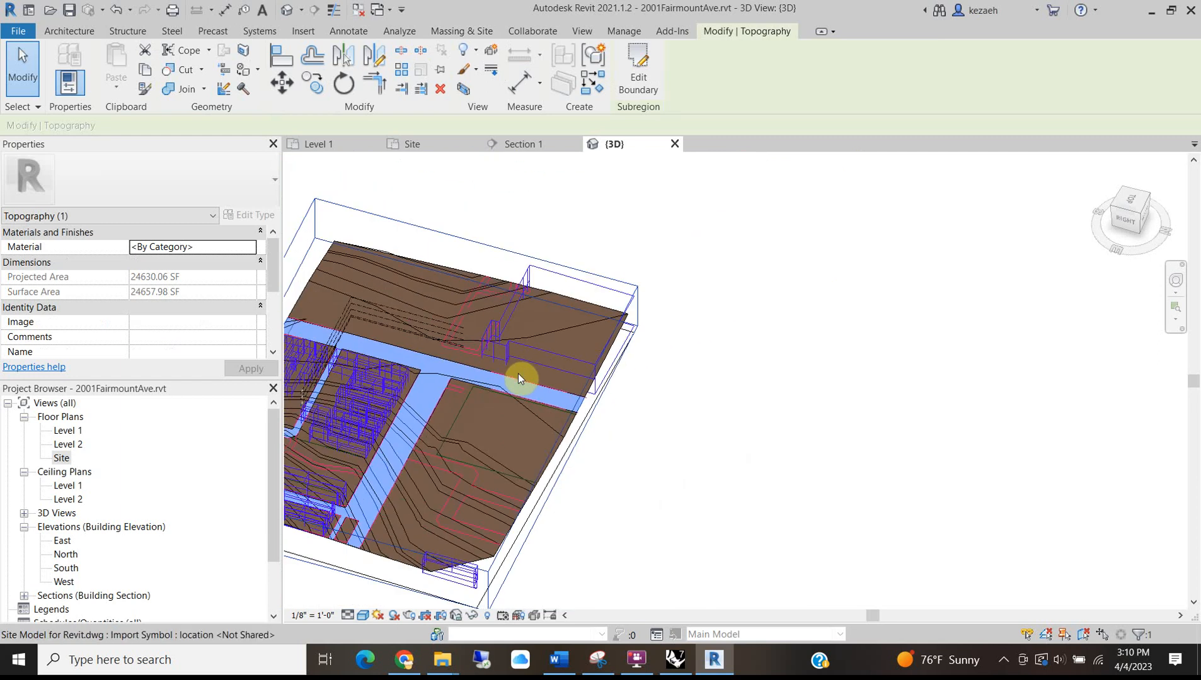
middle_click_drag(468, 433, 645, 403)
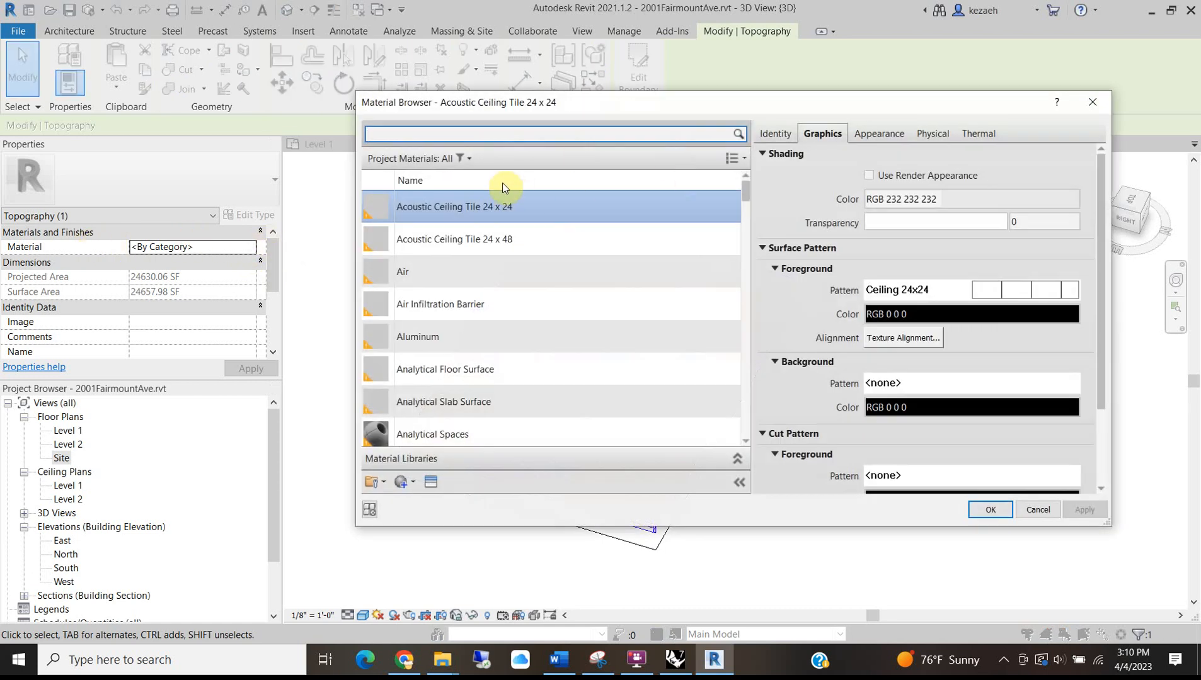
Create a new default material and clear its name to rename it.
left_click(402, 484)
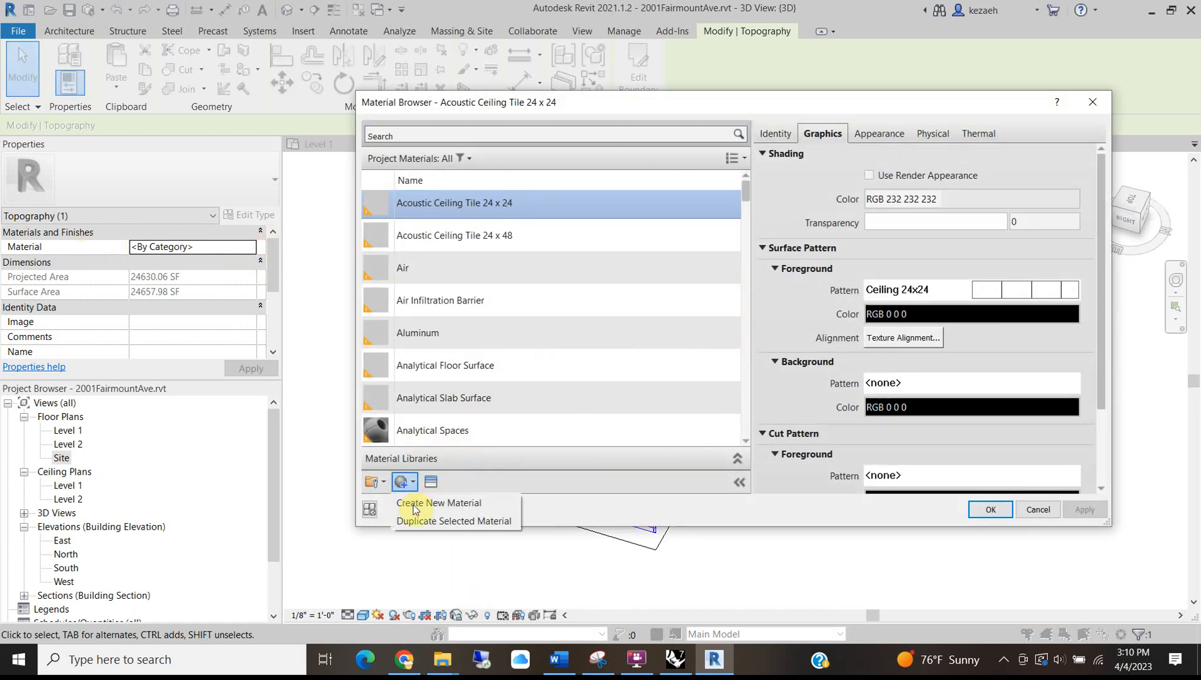
left_click(413, 504)
right_click(420, 304)
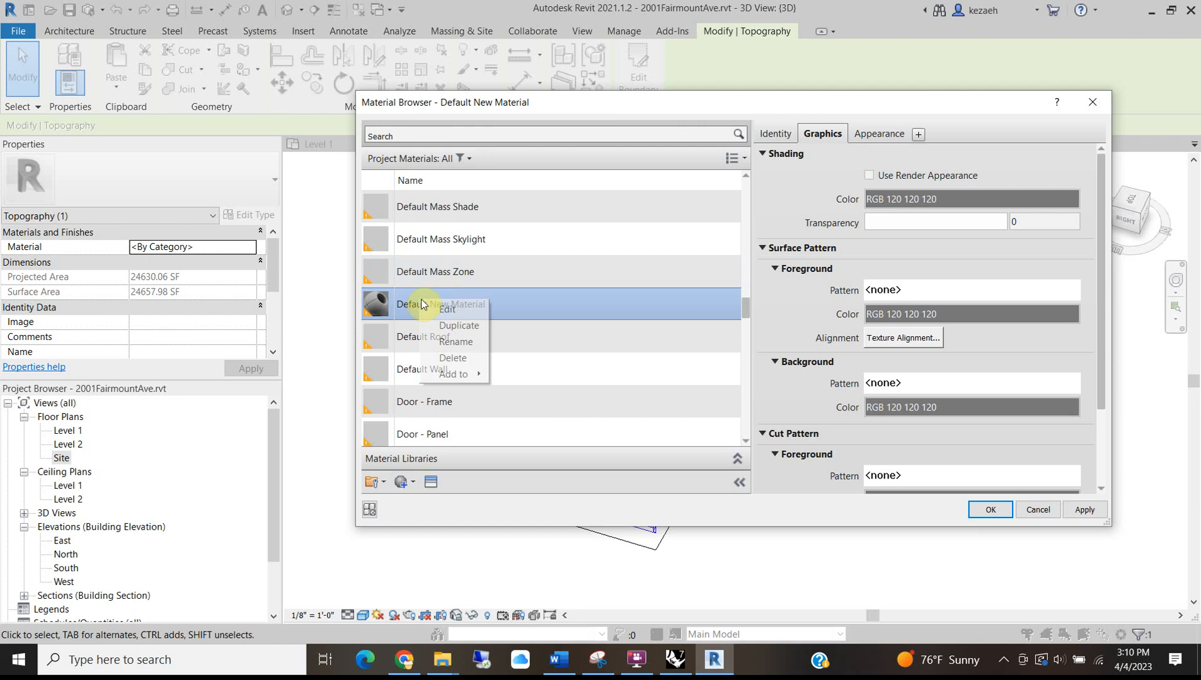
left_click(449, 340)
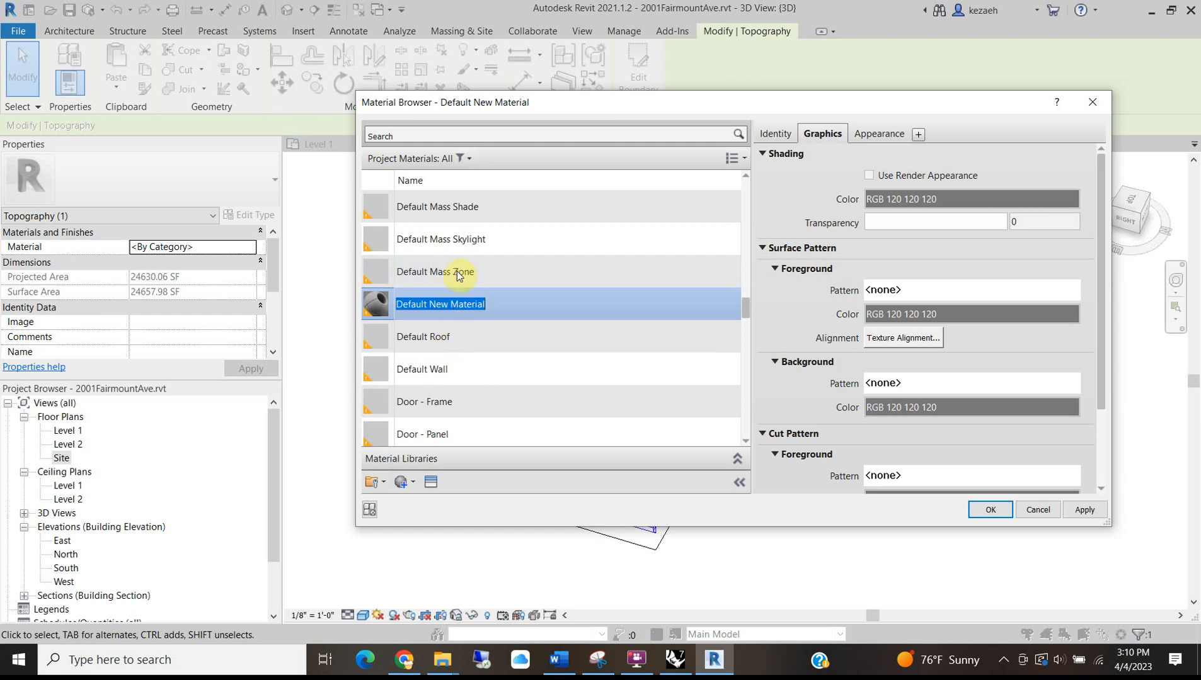
key("BackSpace")
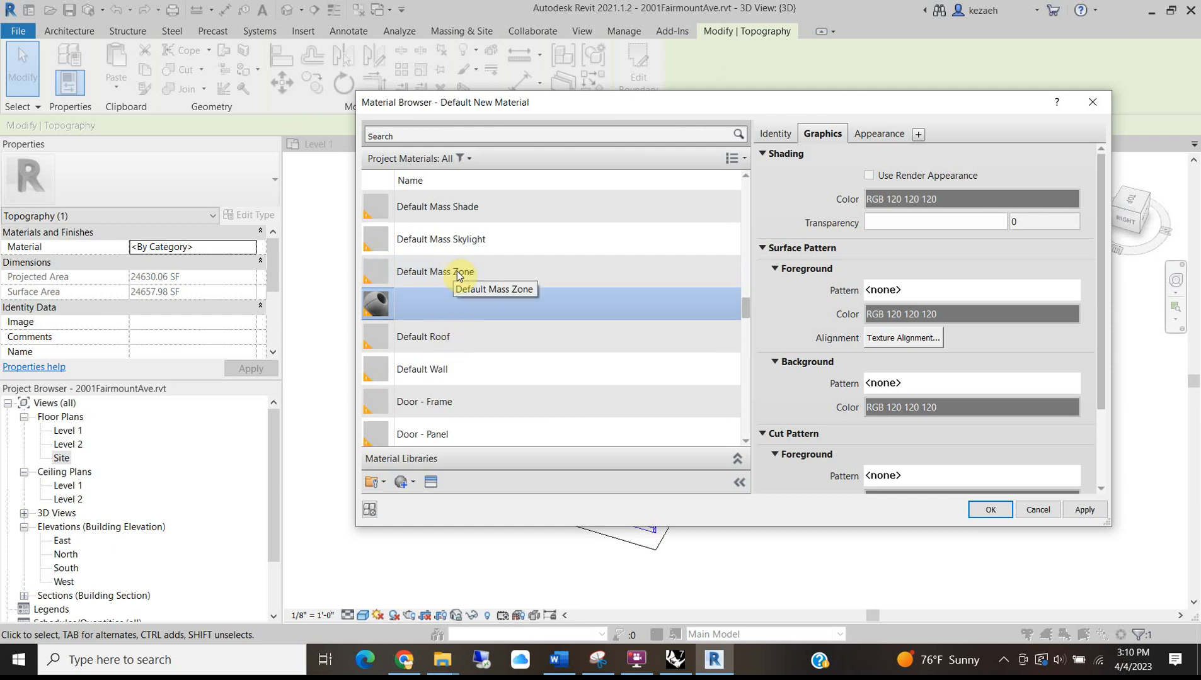
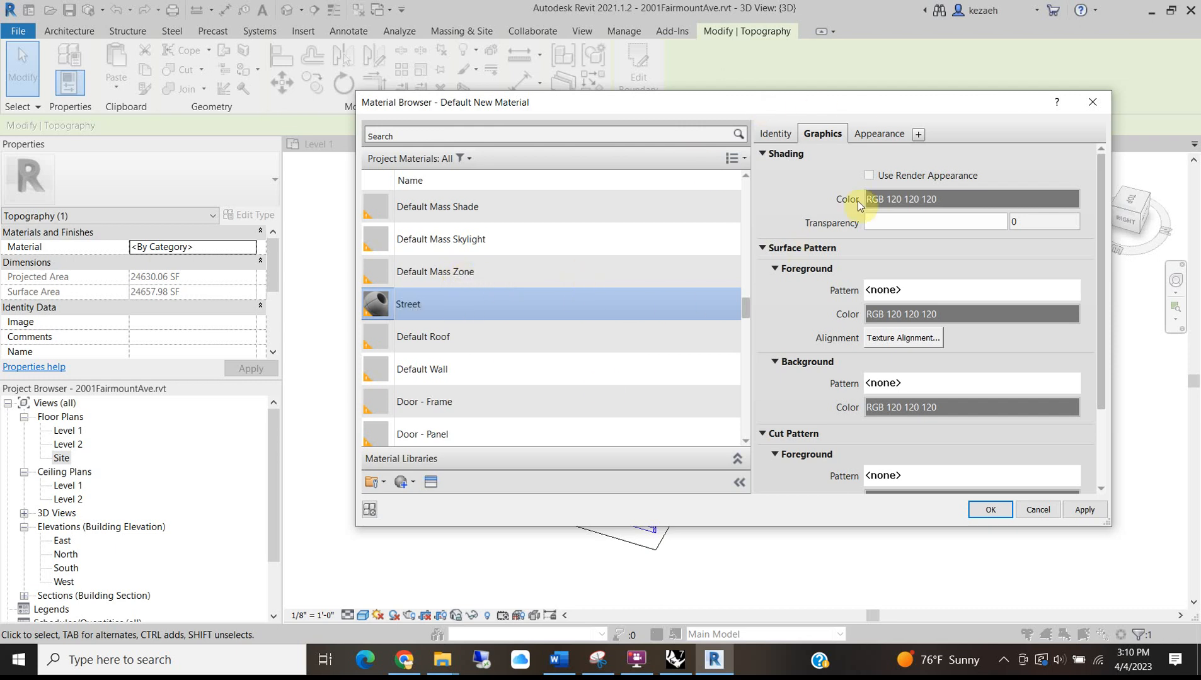
Set the Street material's shading and appearance colours to black (RGB 0 0 0) and apply it.
left_click(914, 199)
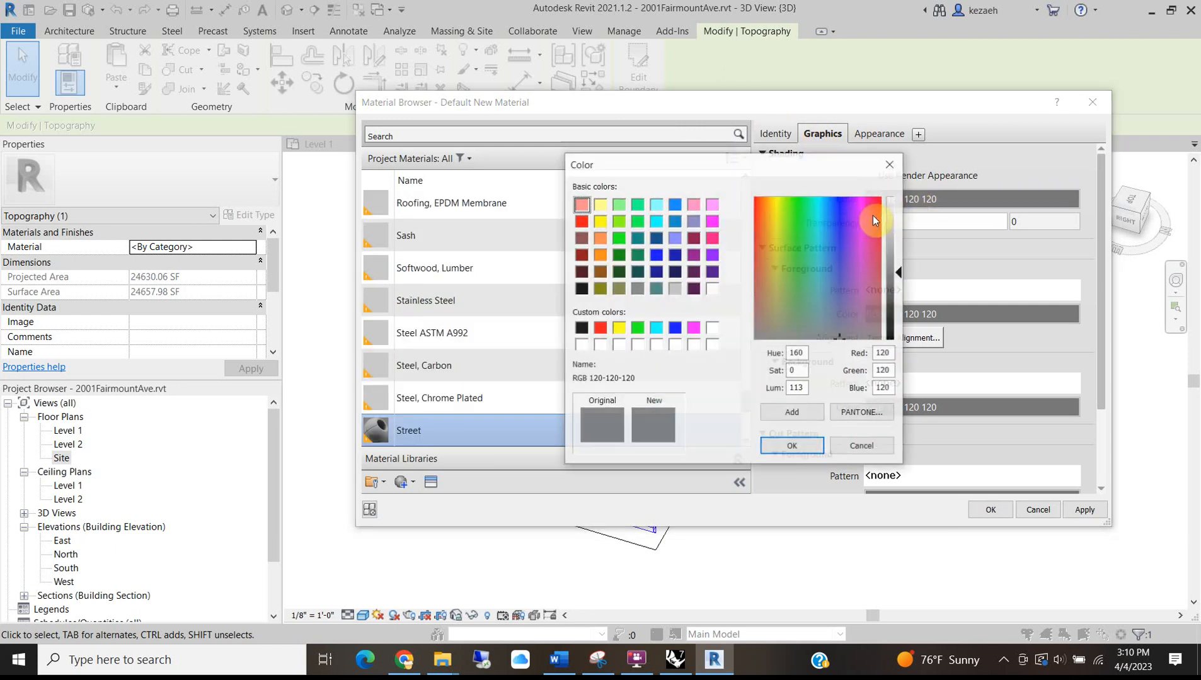
left_click(581, 288)
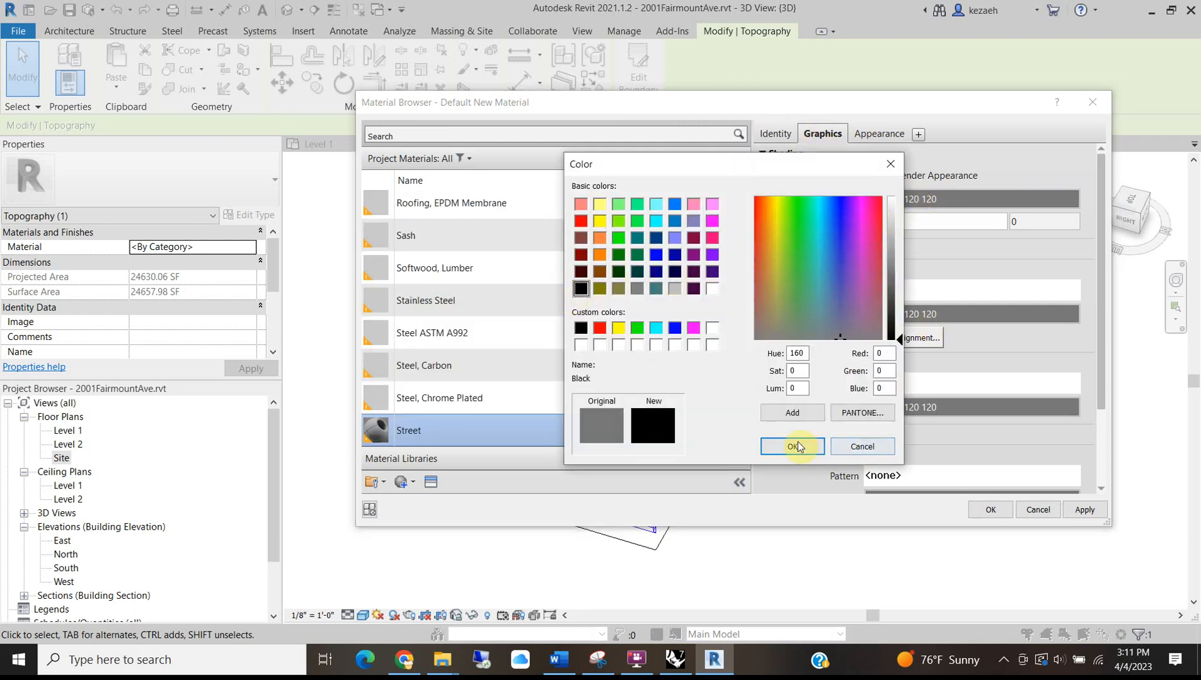
key("Return")
left_click(884, 135)
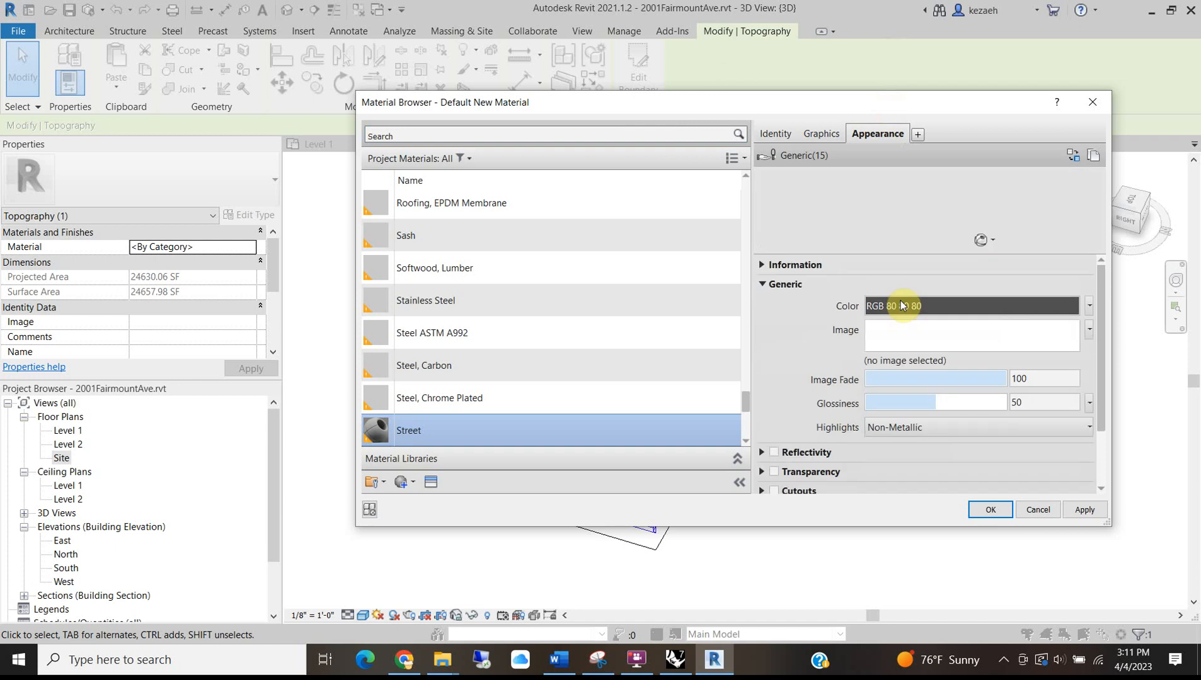
left_click(901, 307)
left_click(581, 288)
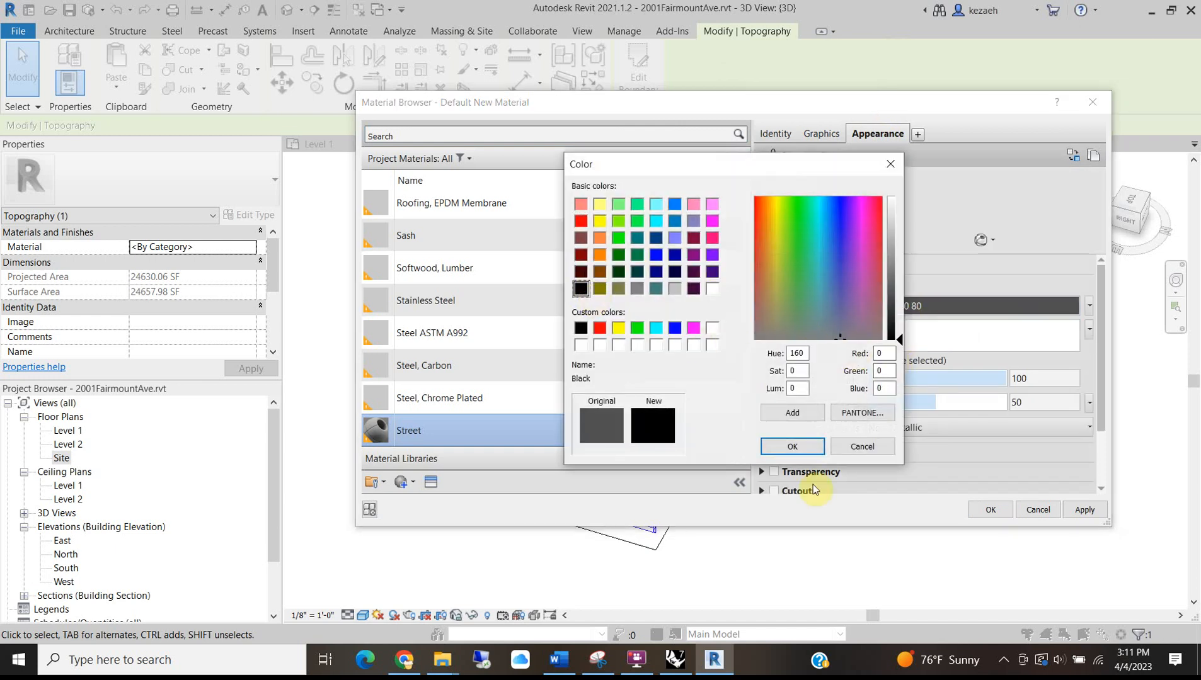
left_click(795, 449)
left_click(988, 509)
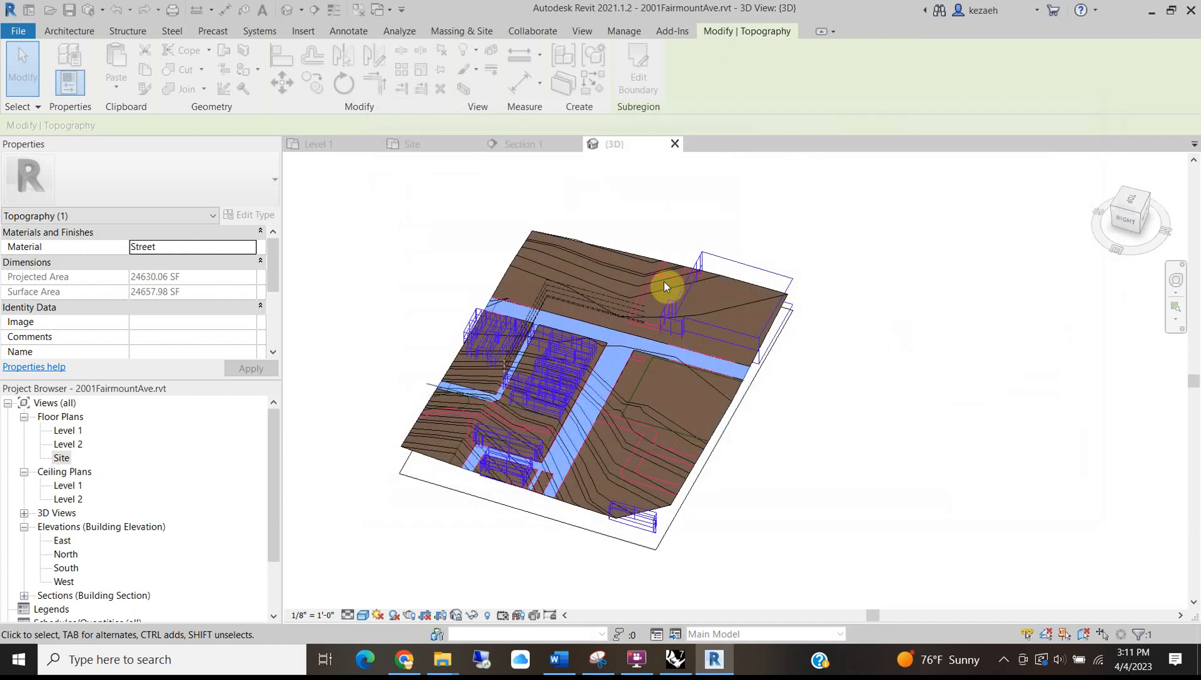
Deselect to review the black streets in 3D, then select the main topography surface.
left_click(991, 434)
scroll(737, 257, "up", 5)
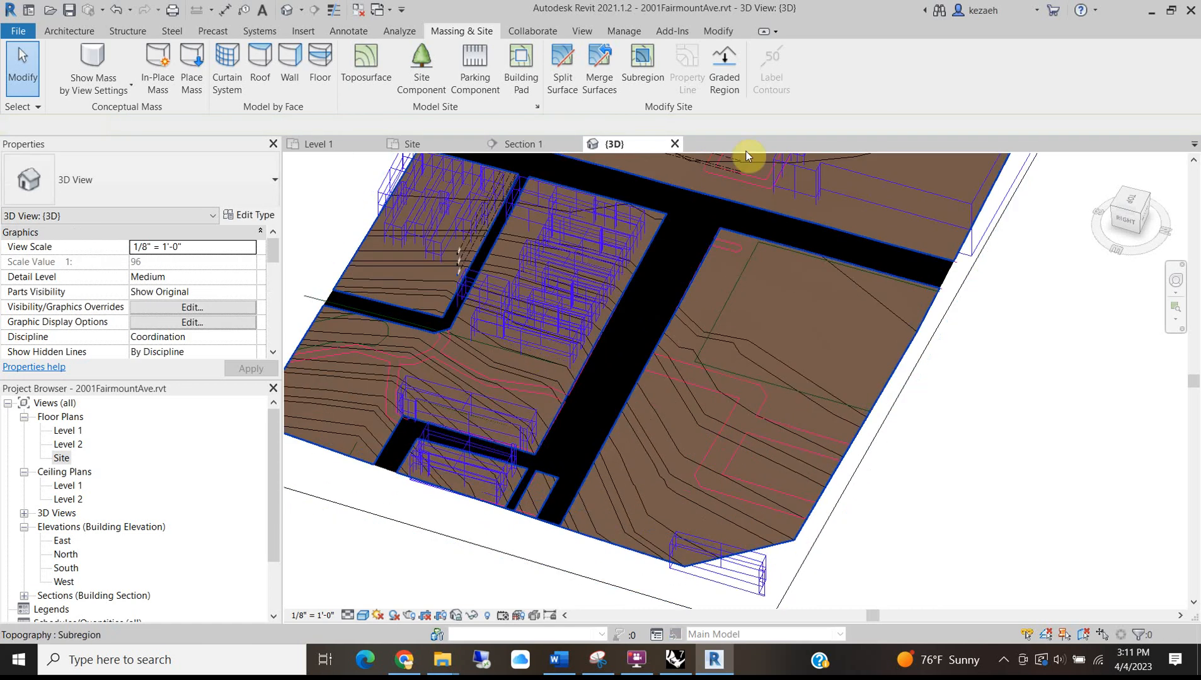
scroll(570, 353, "down", 3)
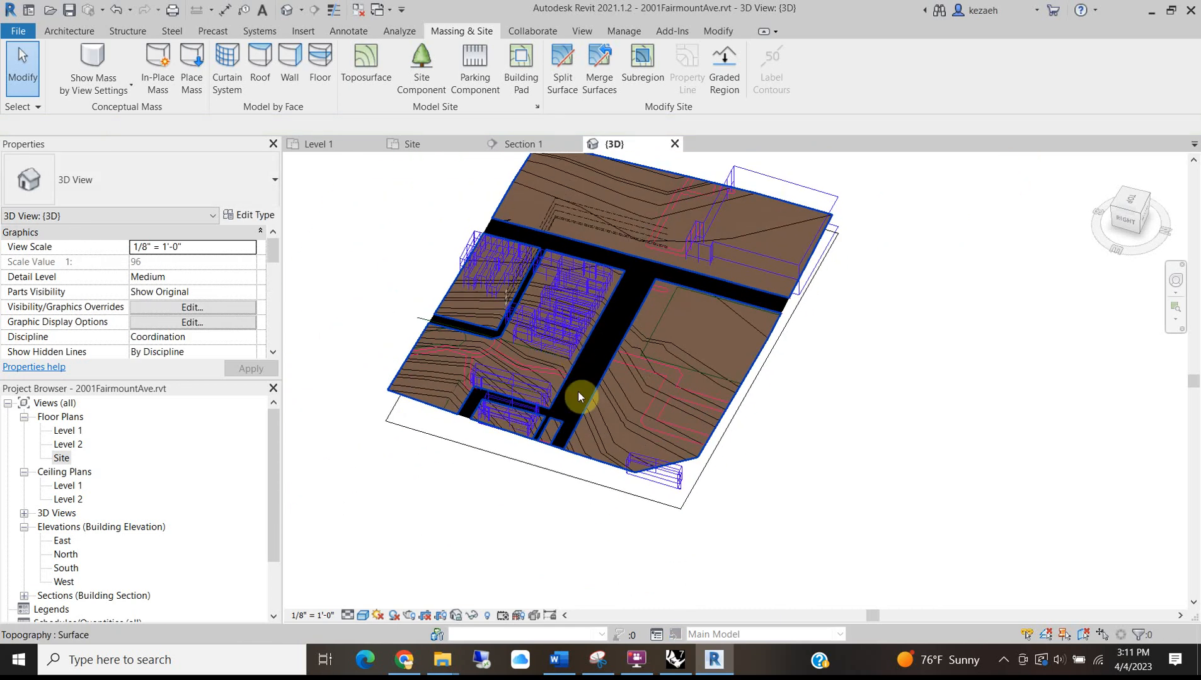
left_click(688, 458)
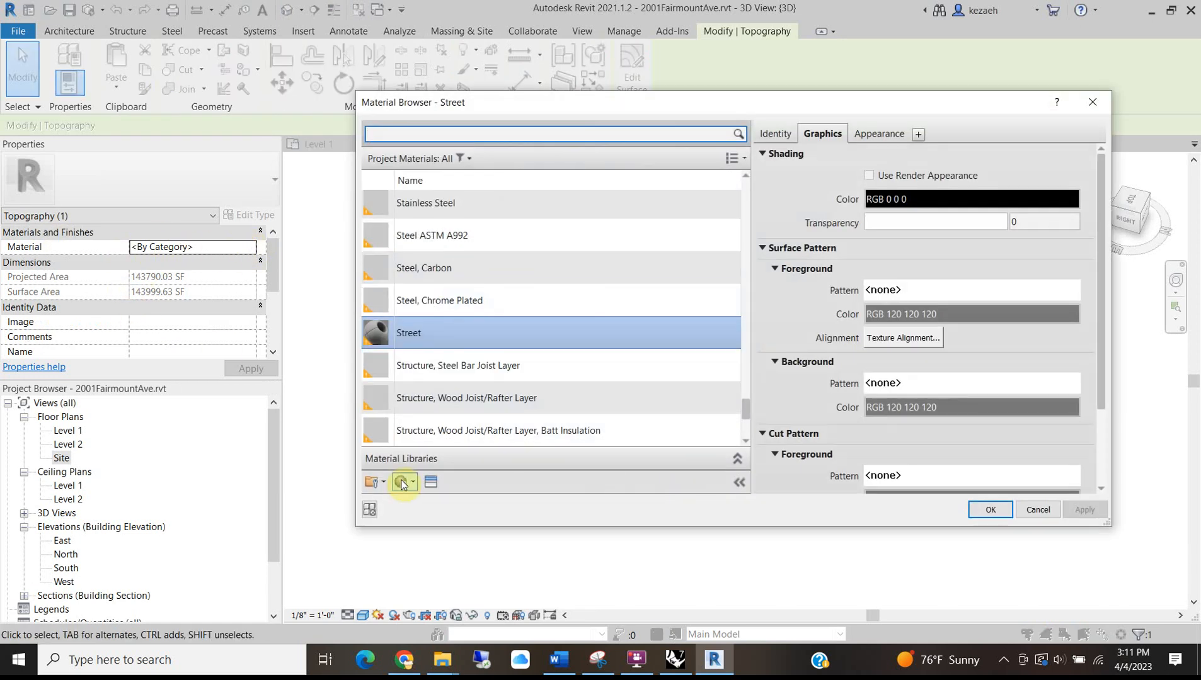
Create a new blank material and name it Concrete.
left_click(403, 481)
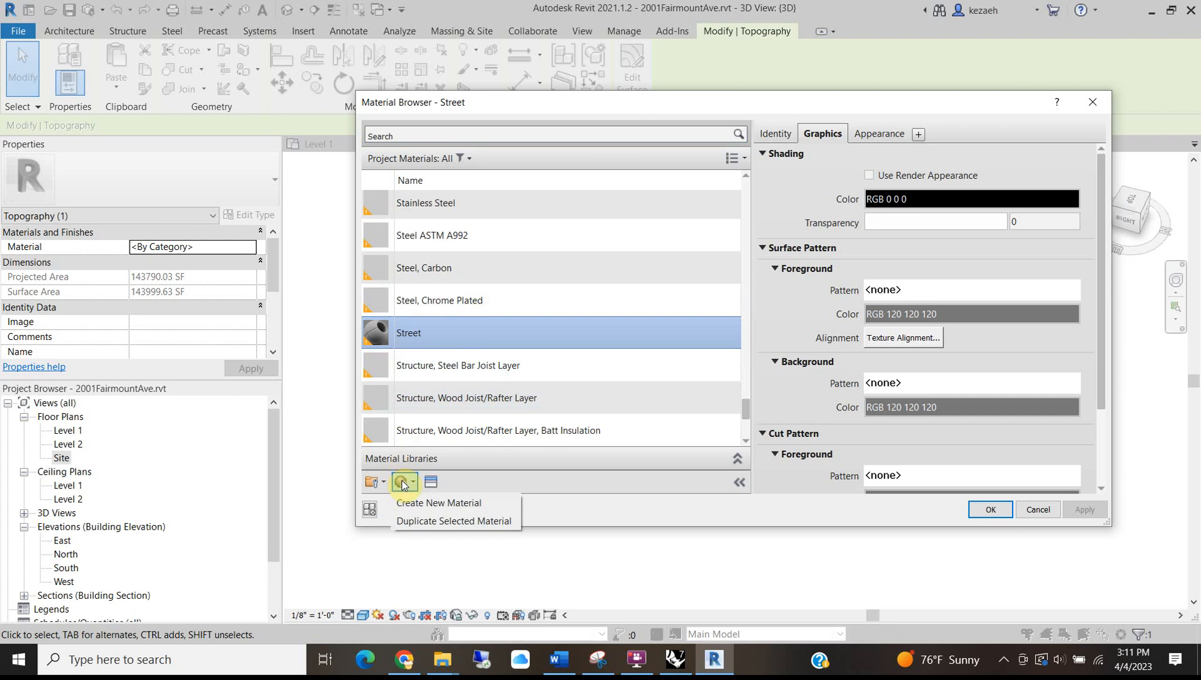
left_click(435, 503)
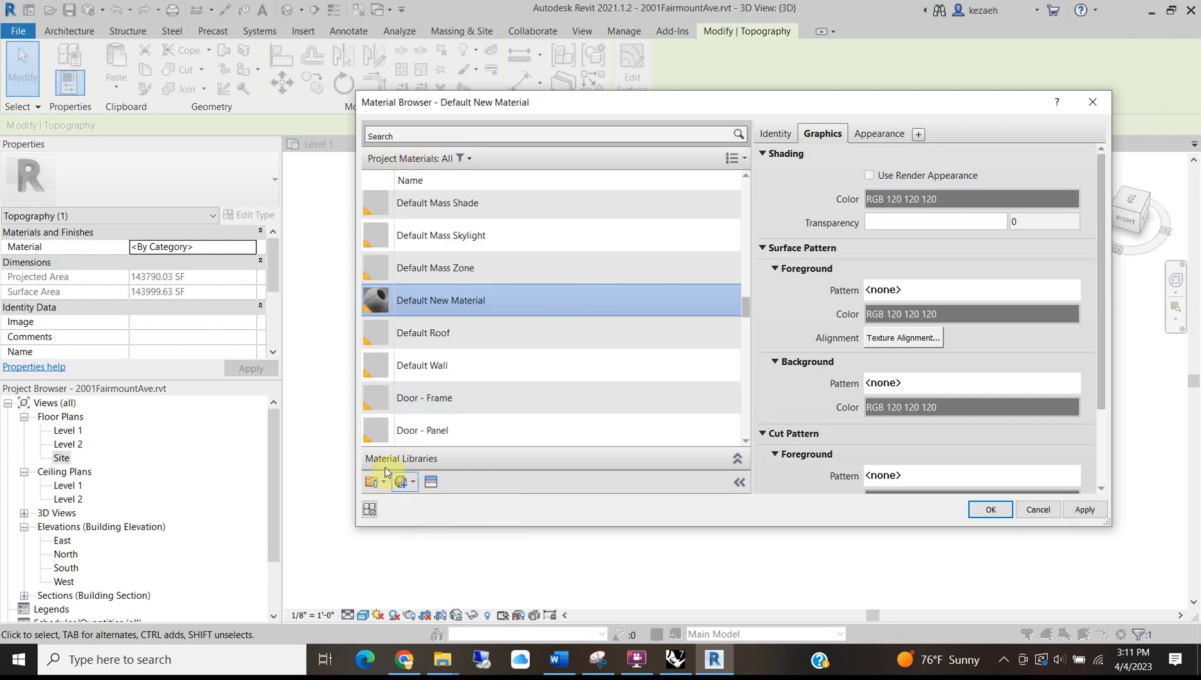
right_click(429, 306)
left_click(458, 347)
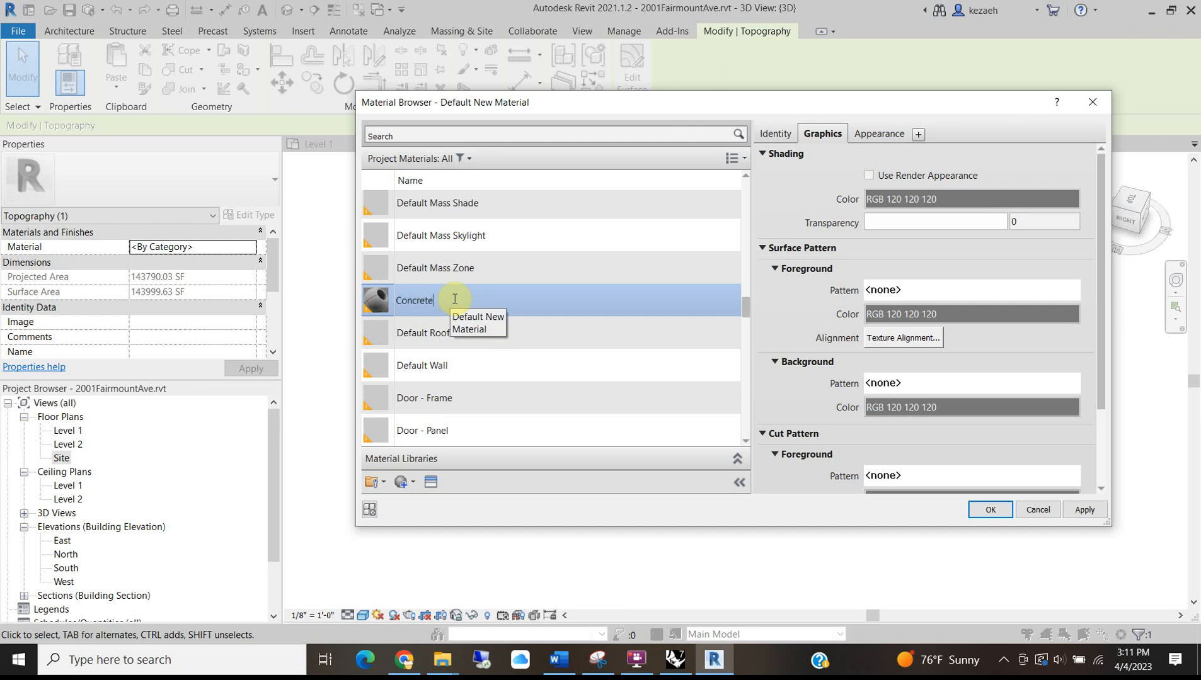
left_click(507, 346)
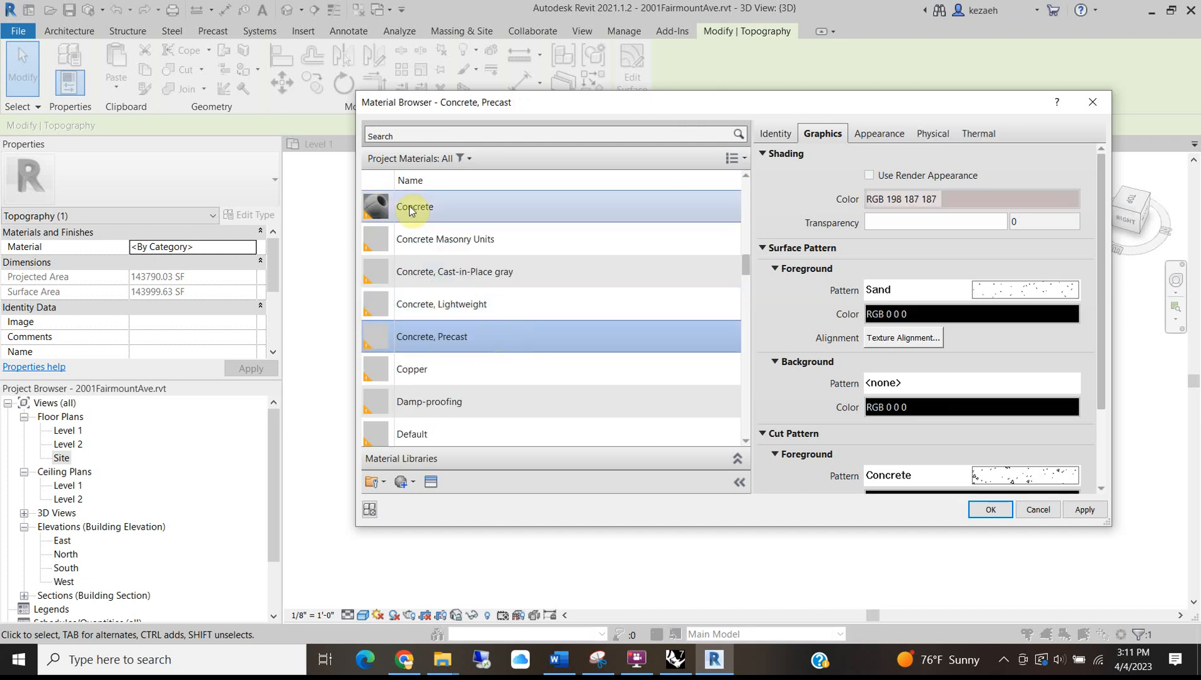
left_click(437, 213)
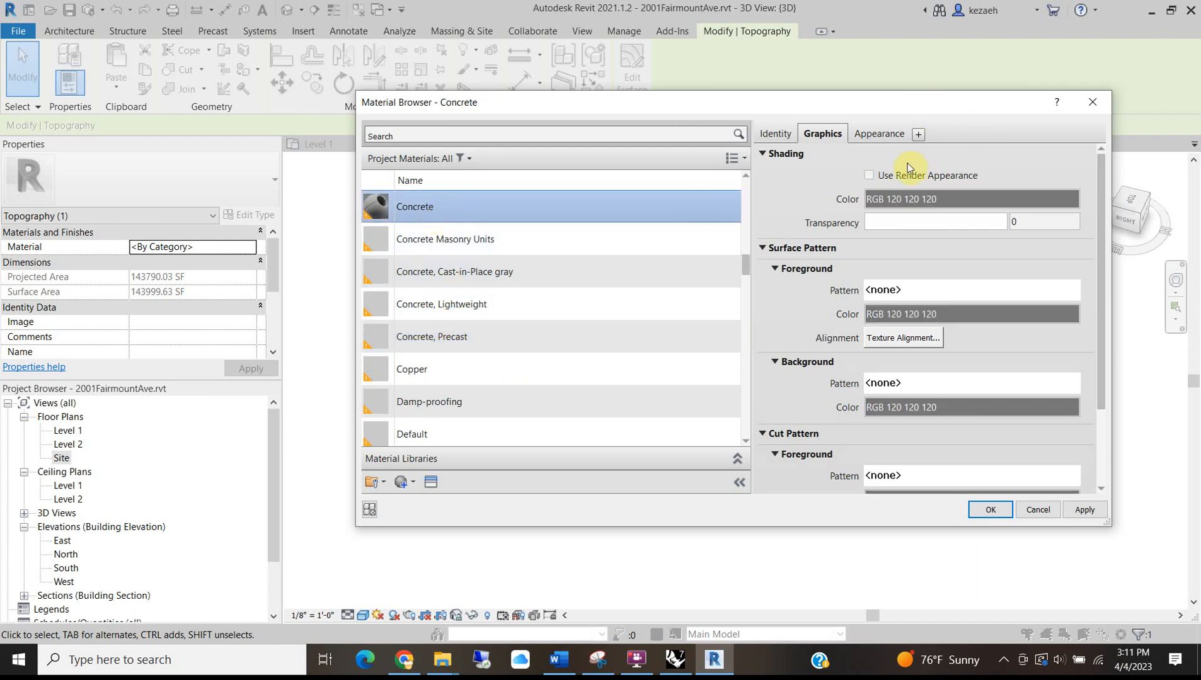
Set Concrete's shading colour to light beige (RGB 220 209 190).
left_click(937, 198)
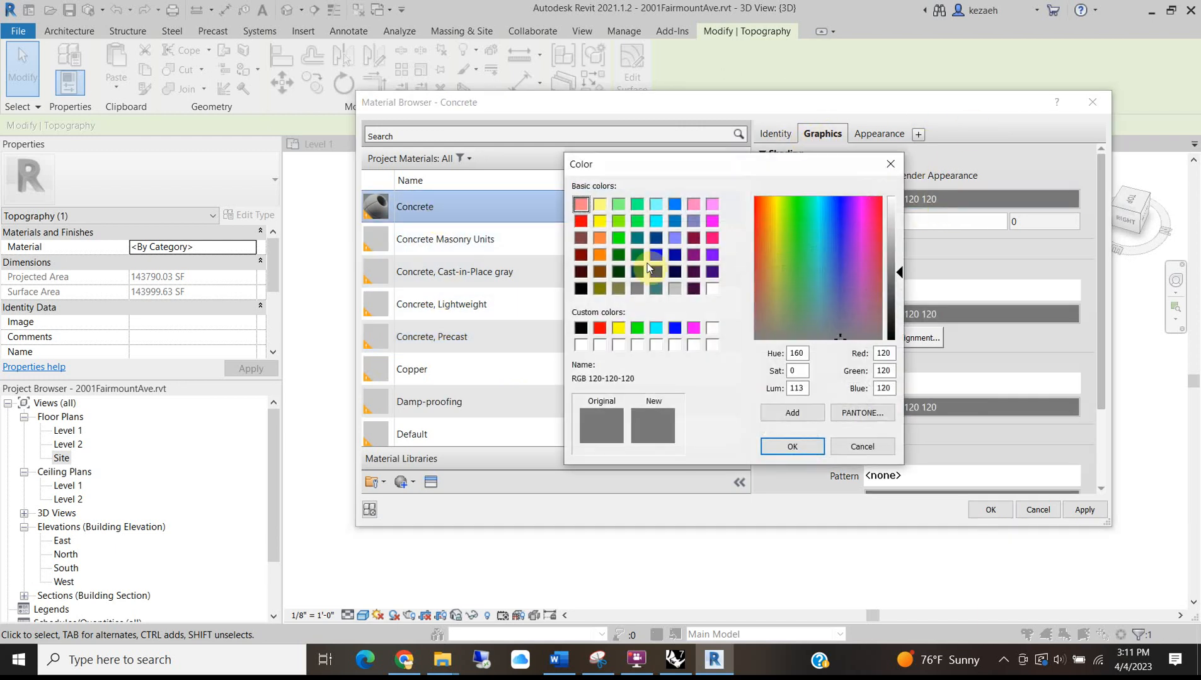
left_click_drag(839, 252, 768, 297)
left_click(891, 225)
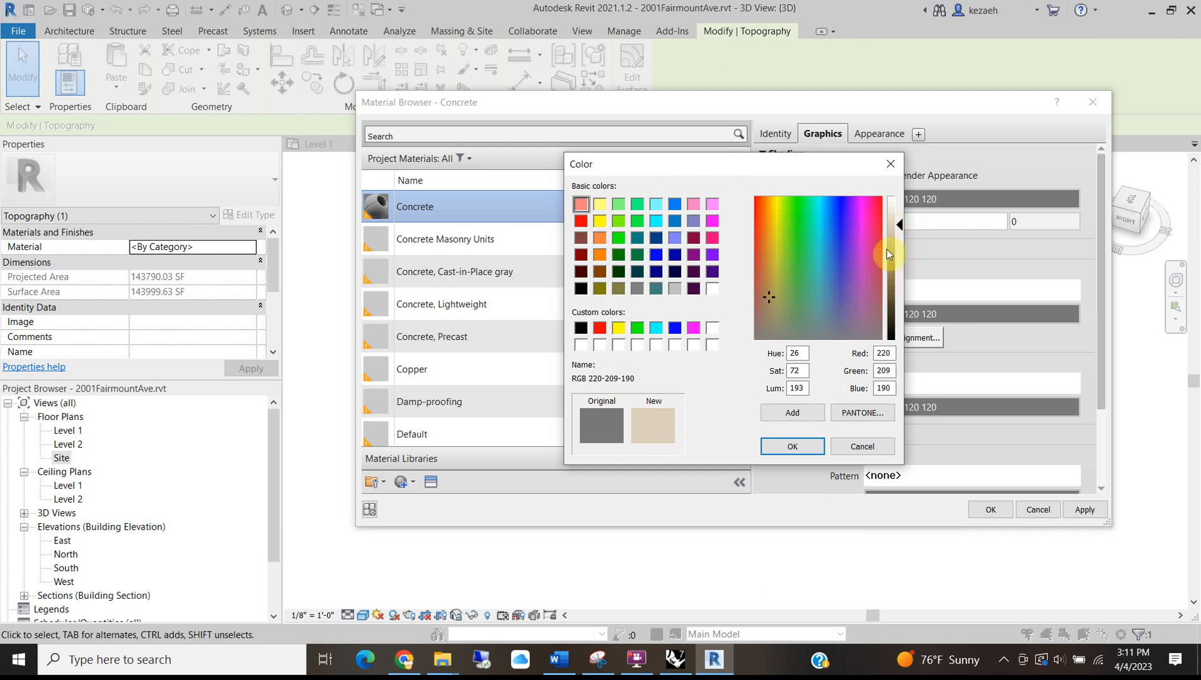
key("Return")
Set Concrete's appearance colour to beige (RGB 220 211 184), apply it, and deselect.
left_click(878, 134)
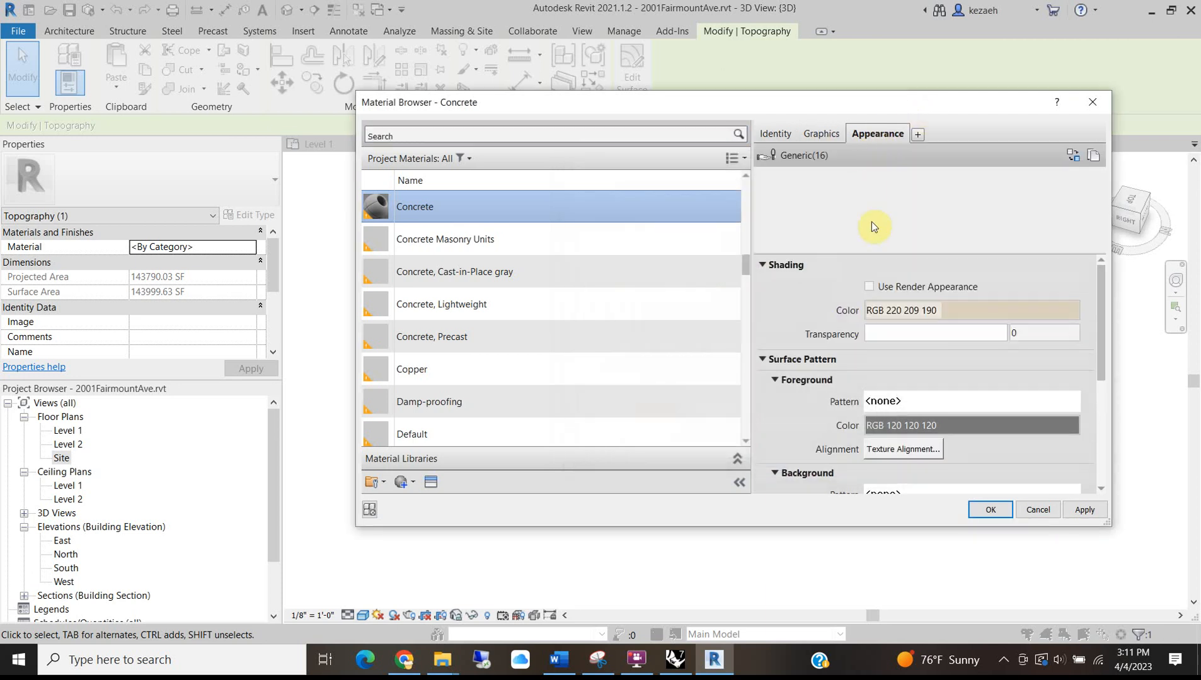
left_click(882, 307)
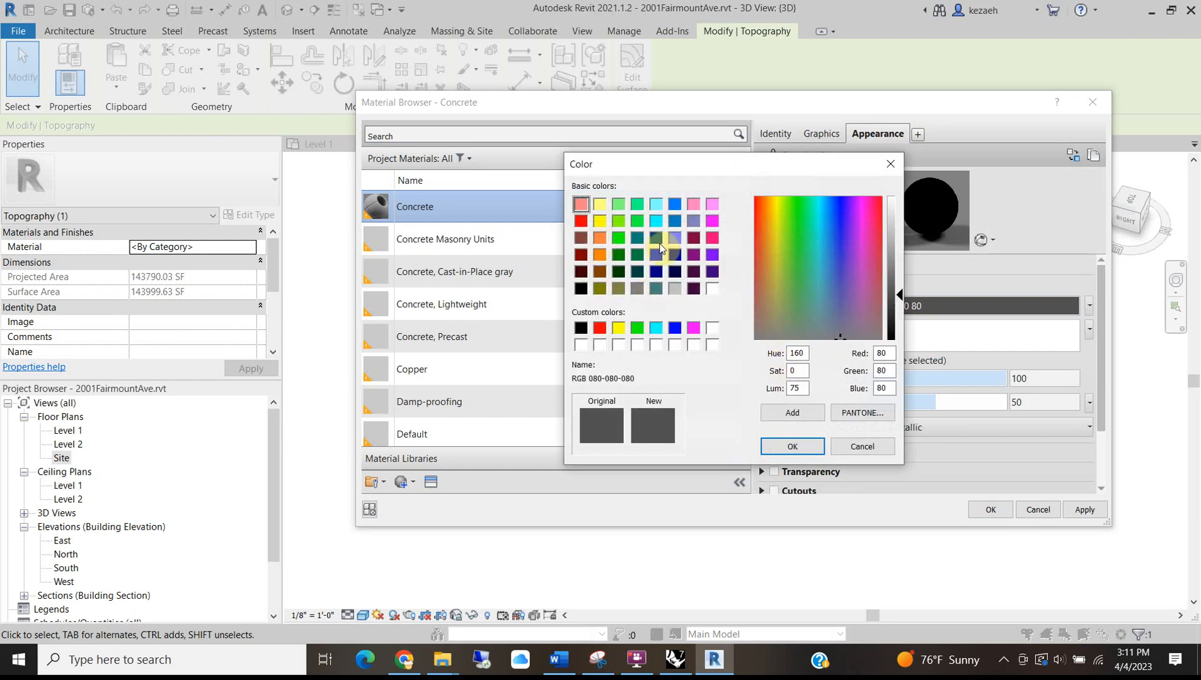
left_click(600, 240)
left_click(891, 233)
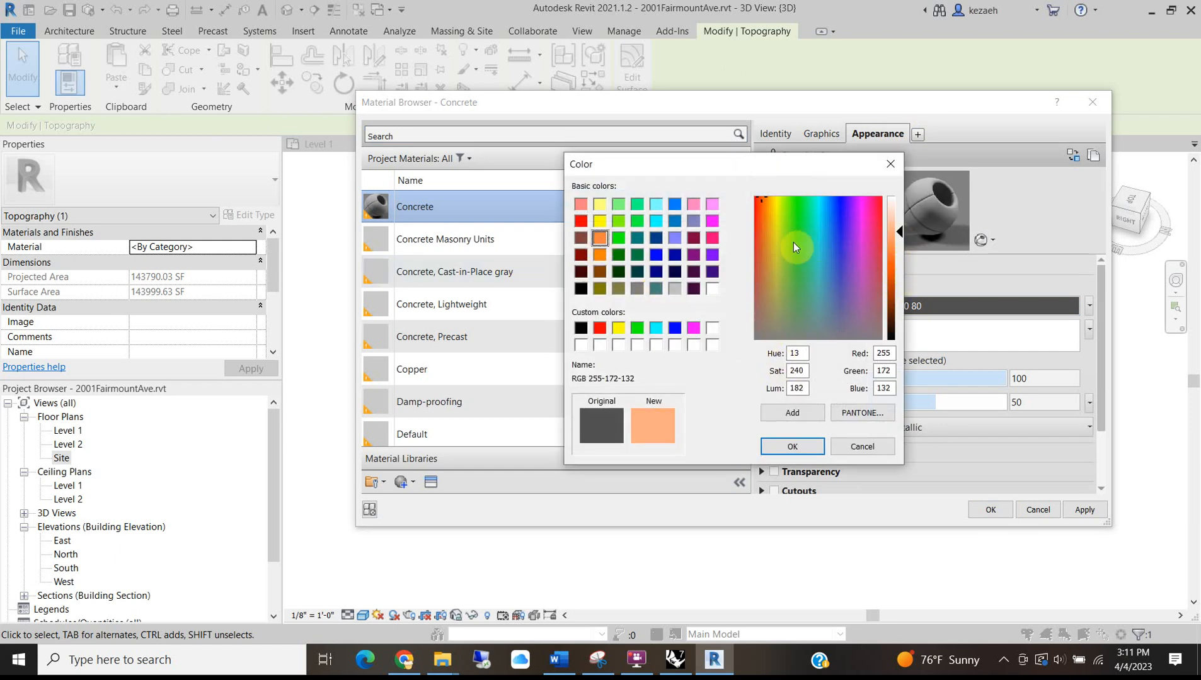
left_click_drag(771, 255, 770, 269)
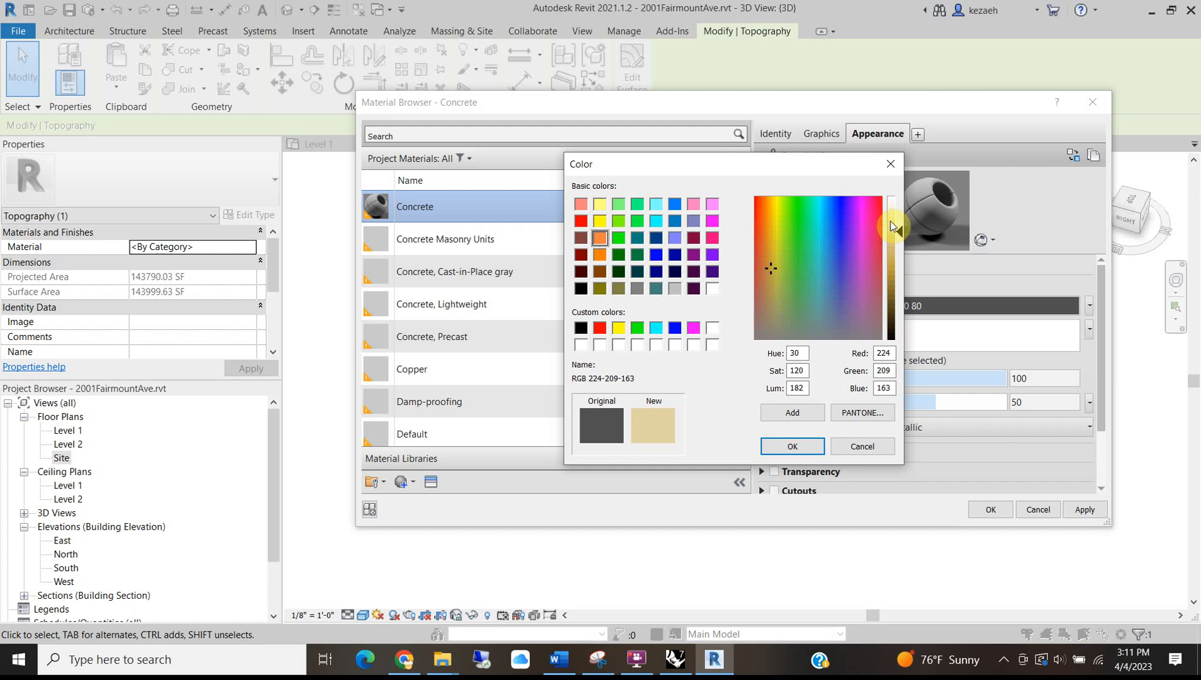
left_click_drag(890, 223, 896, 213)
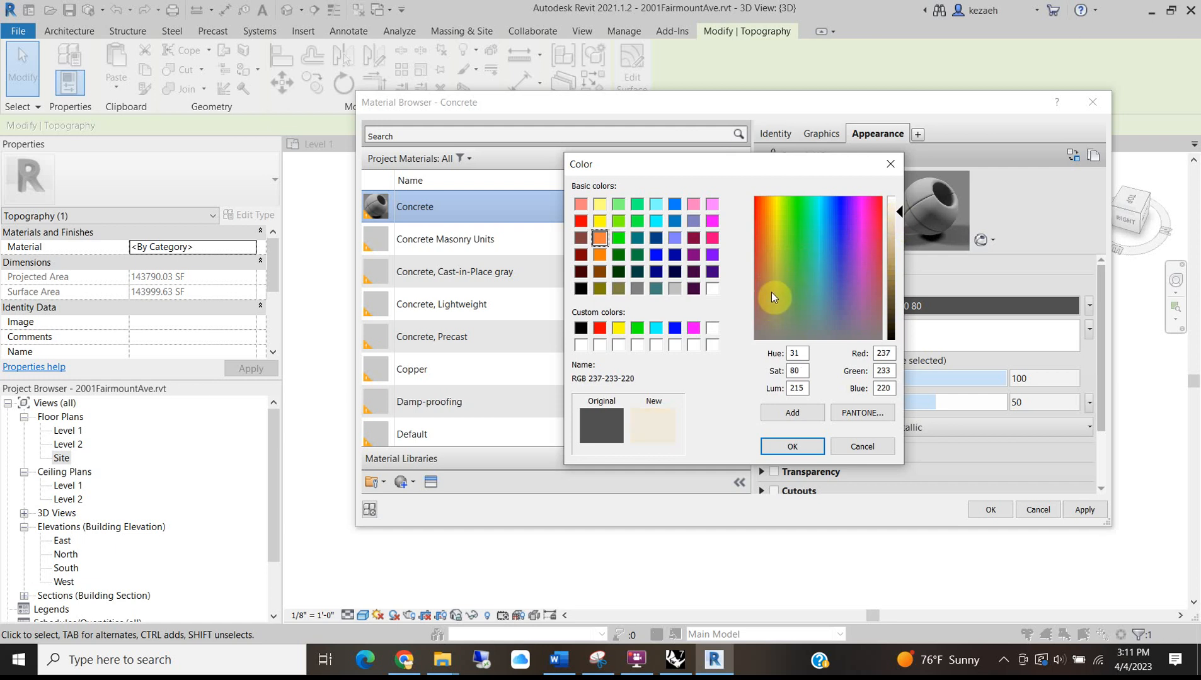
left_click_drag(899, 225, 897, 228)
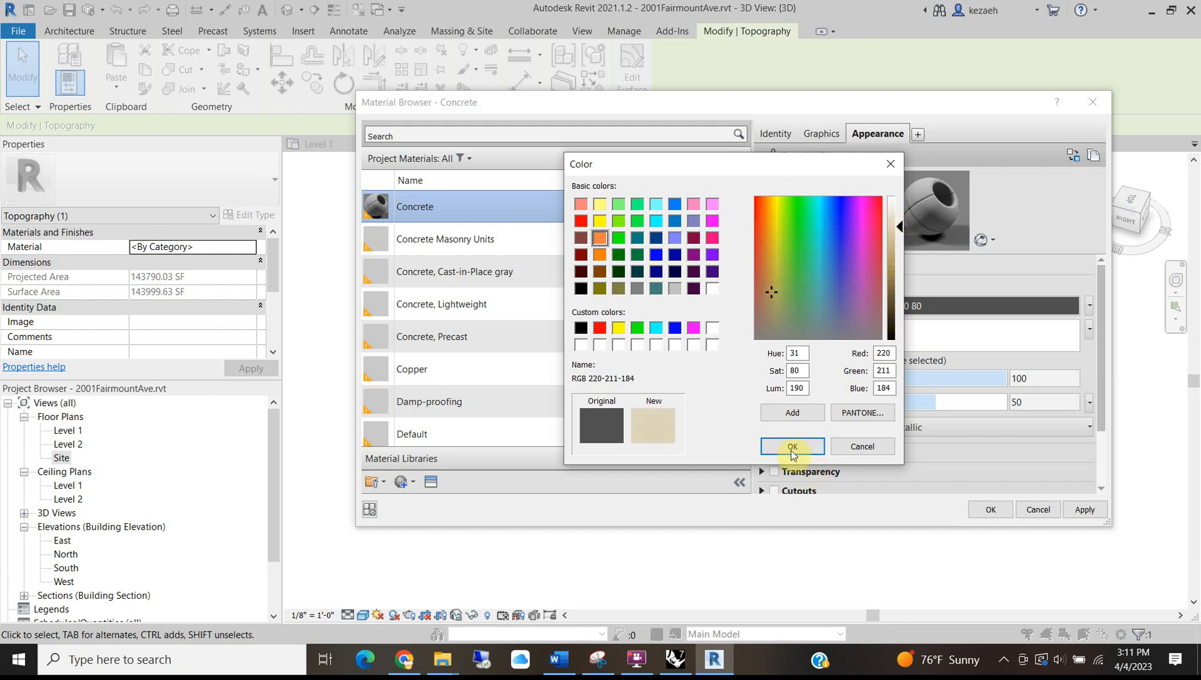
key("Return")
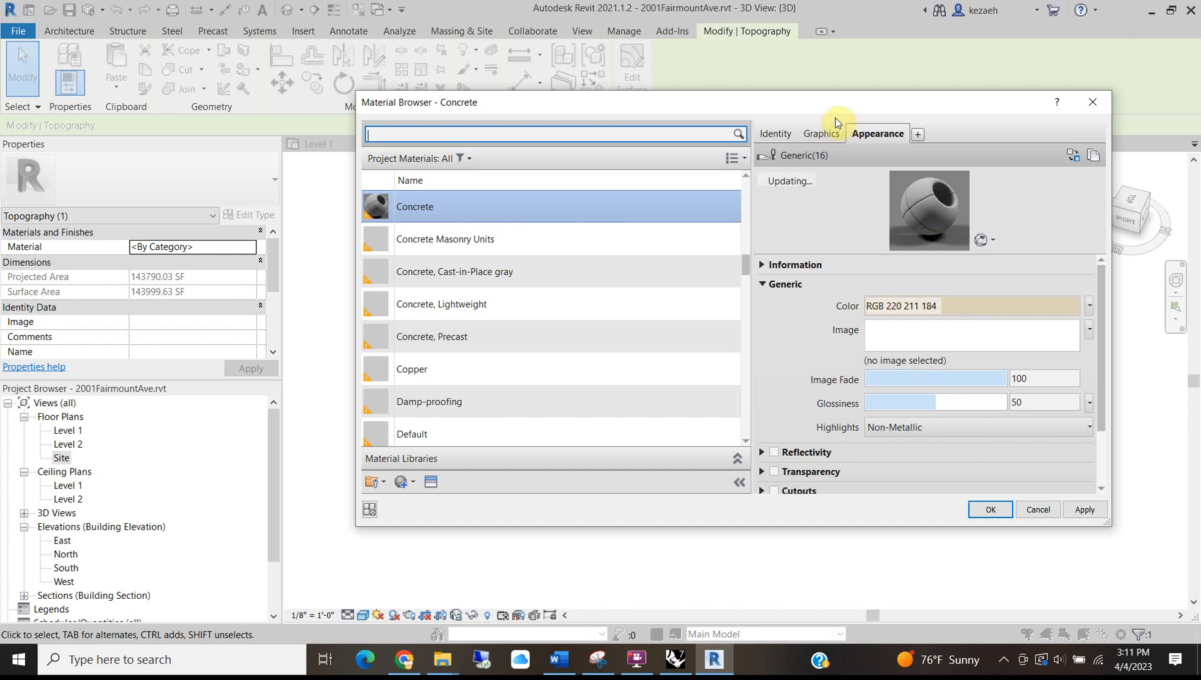
left_click(823, 134)
left_click(878, 134)
left_click(990, 509)
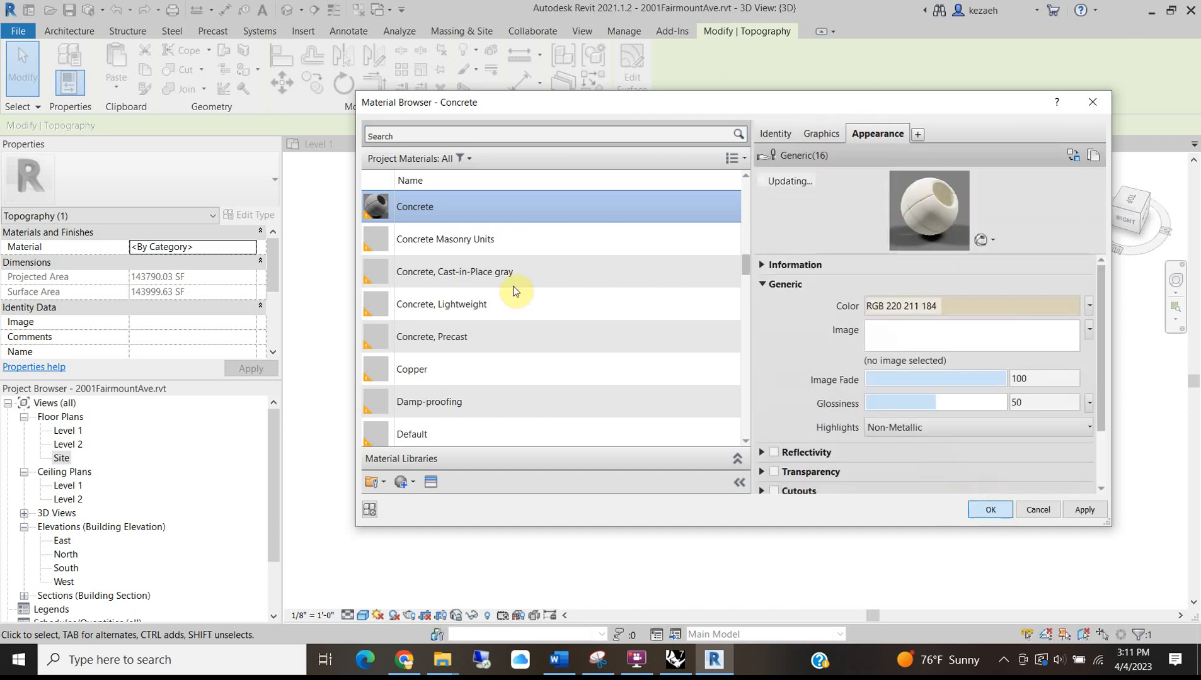
left_click(840, 395)
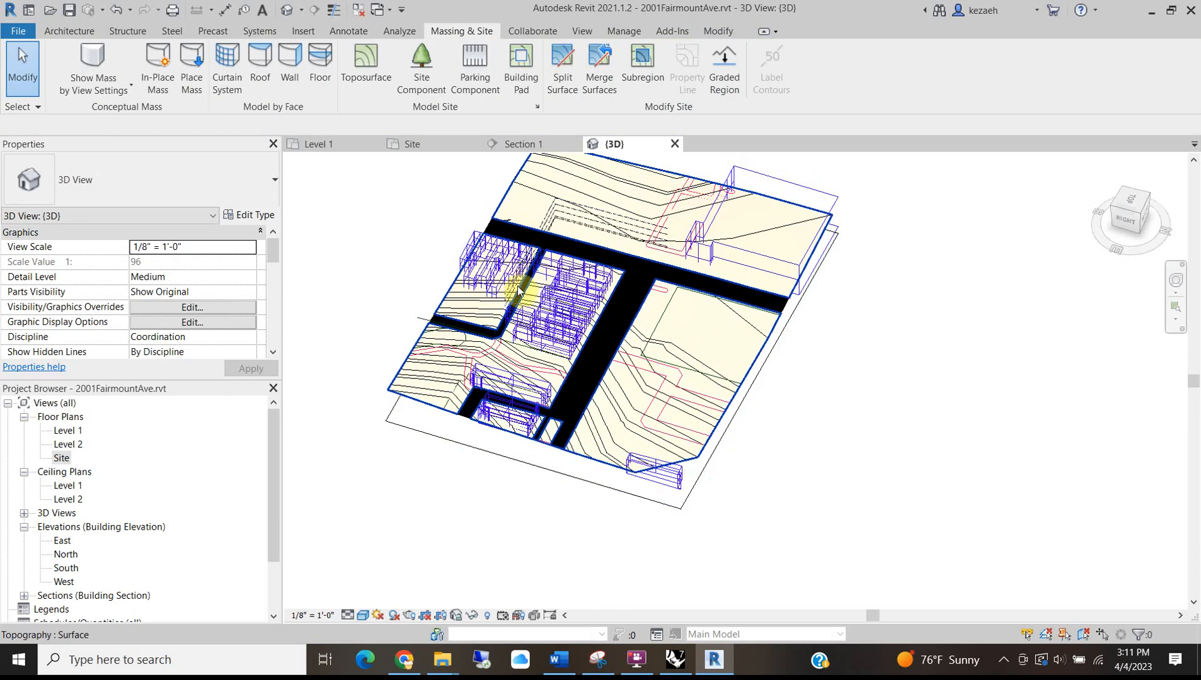
Switch from the 3D view to the Level 1 floor plan and frame the site.
scroll(517, 281, "up", 2)
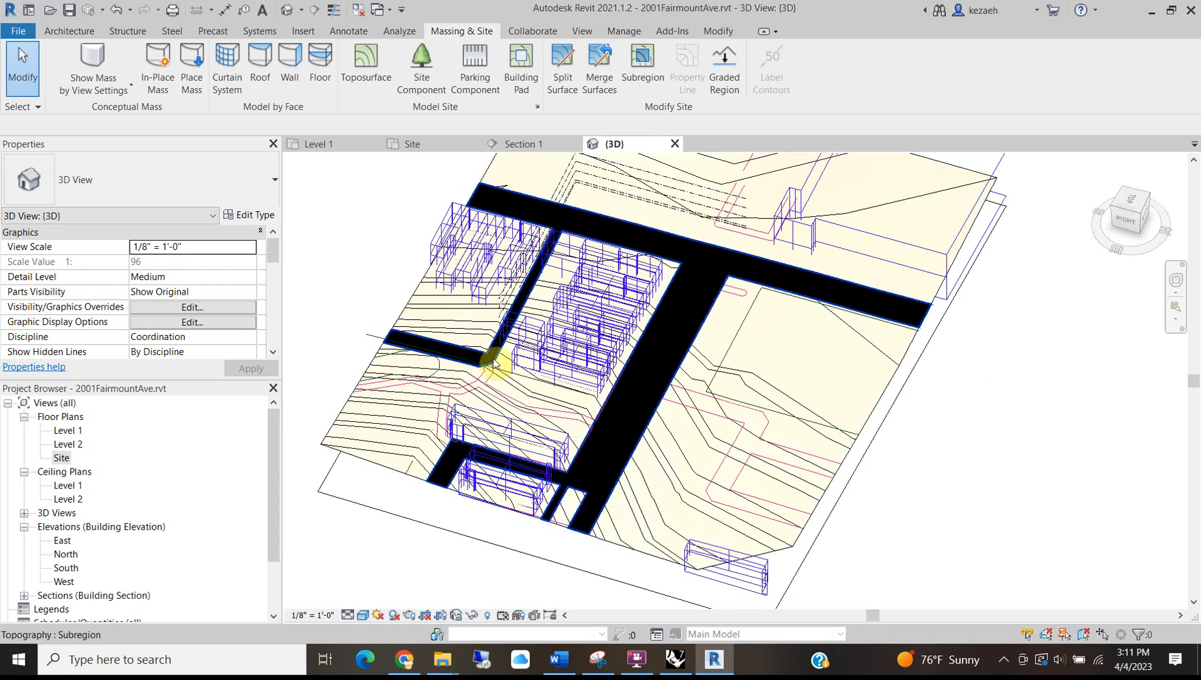
left_click(312, 145)
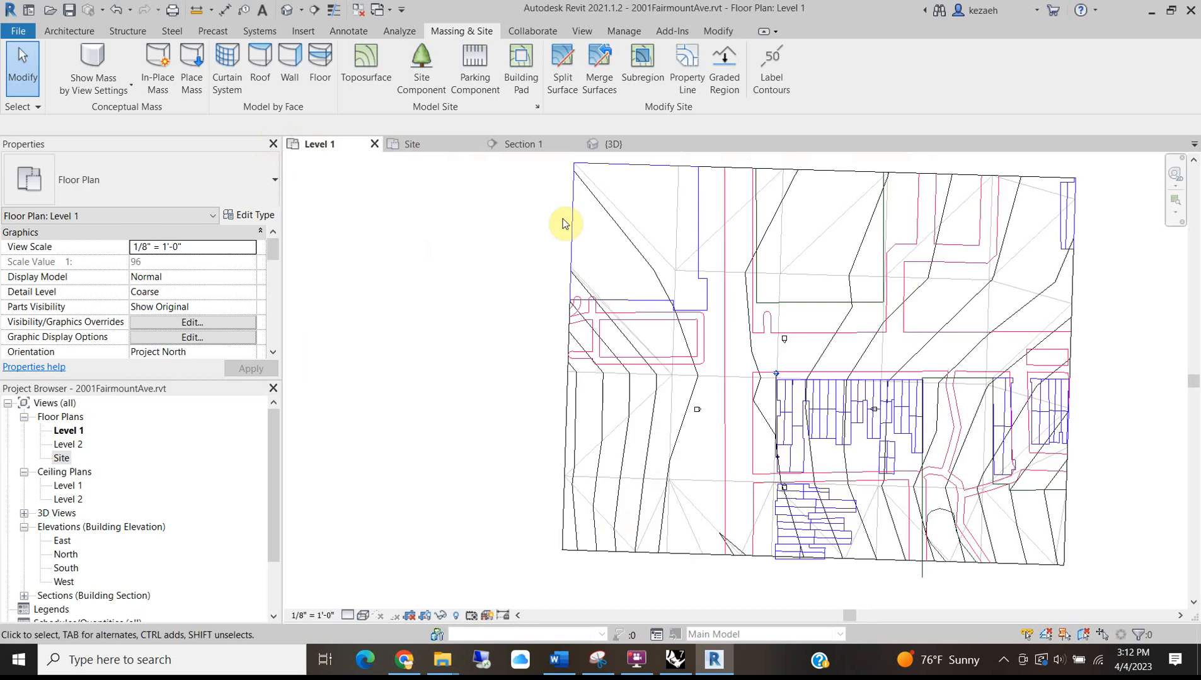
middle_click_drag(802, 315, 652, 362)
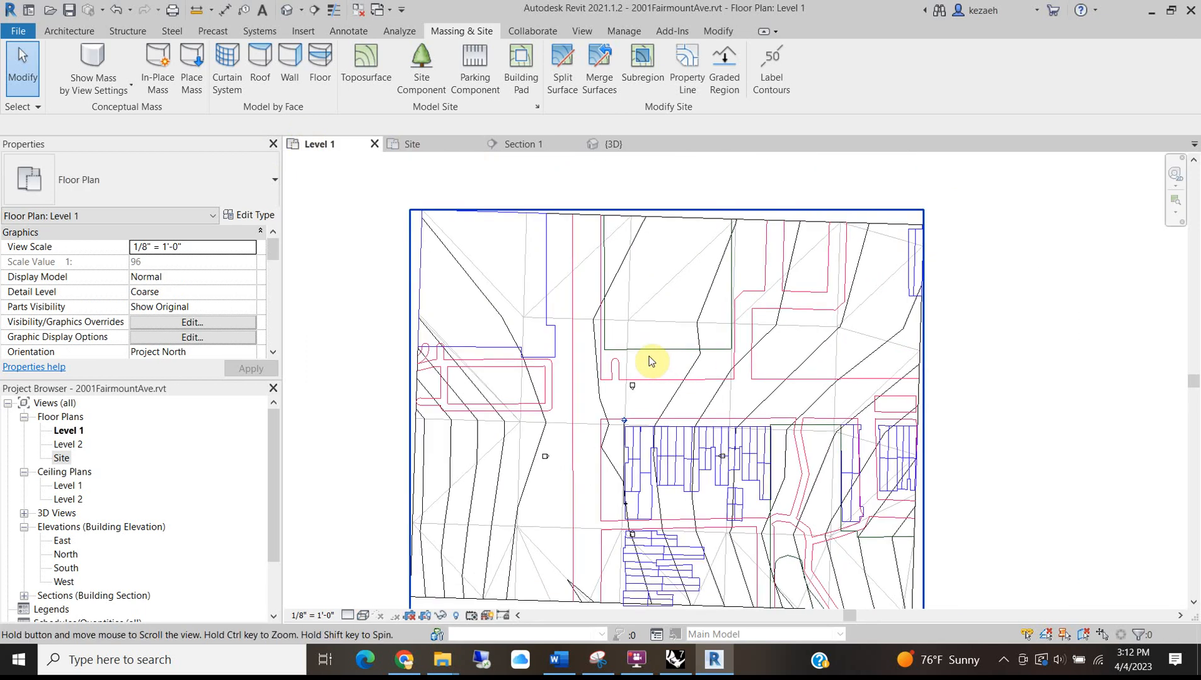
Start a topography subregion and trace the first block's edges over the site plan.
left_click(644, 63)
scroll(630, 340, "up", 2)
scroll(604, 290, "up", 1)
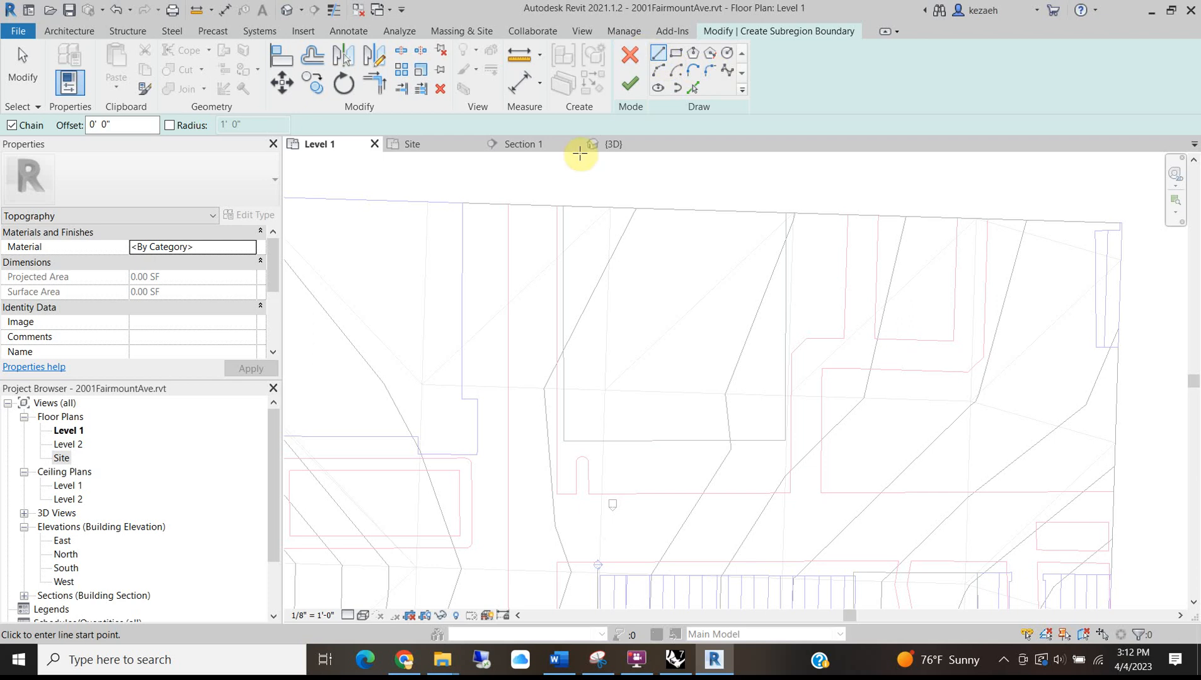
scroll(563, 207, "up", 1)
left_click(562, 206)
scroll(579, 425, "down", 2)
middle_click_drag(573, 545, 540, 416)
scroll(538, 421, "up", 2)
left_click(536, 452)
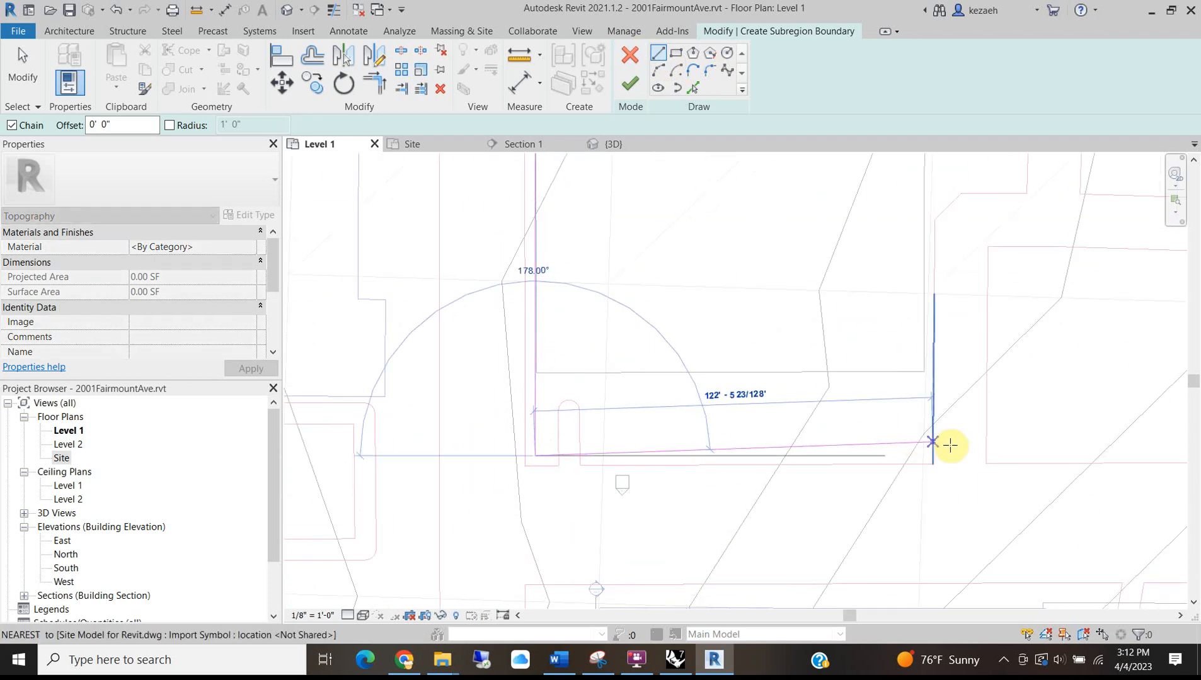
left_click(923, 446)
scroll(925, 438, "down", 1)
middle_click_drag(926, 294, 885, 415)
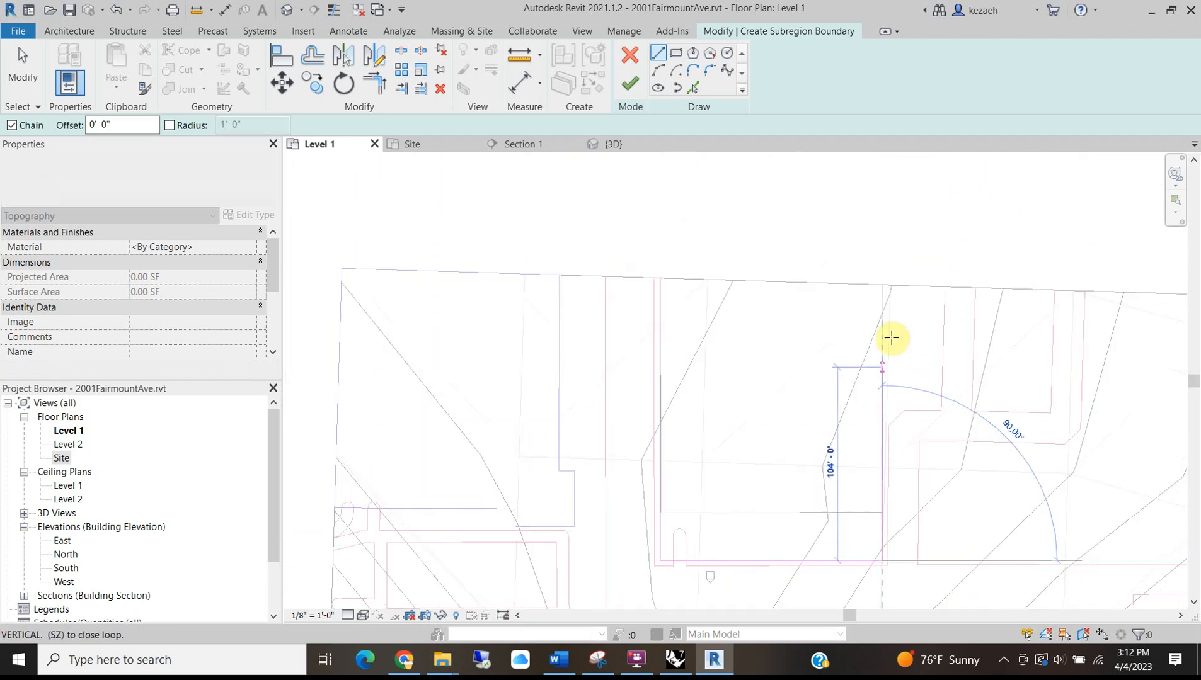
left_click(877, 286)
scroll(659, 277, "up", 2)
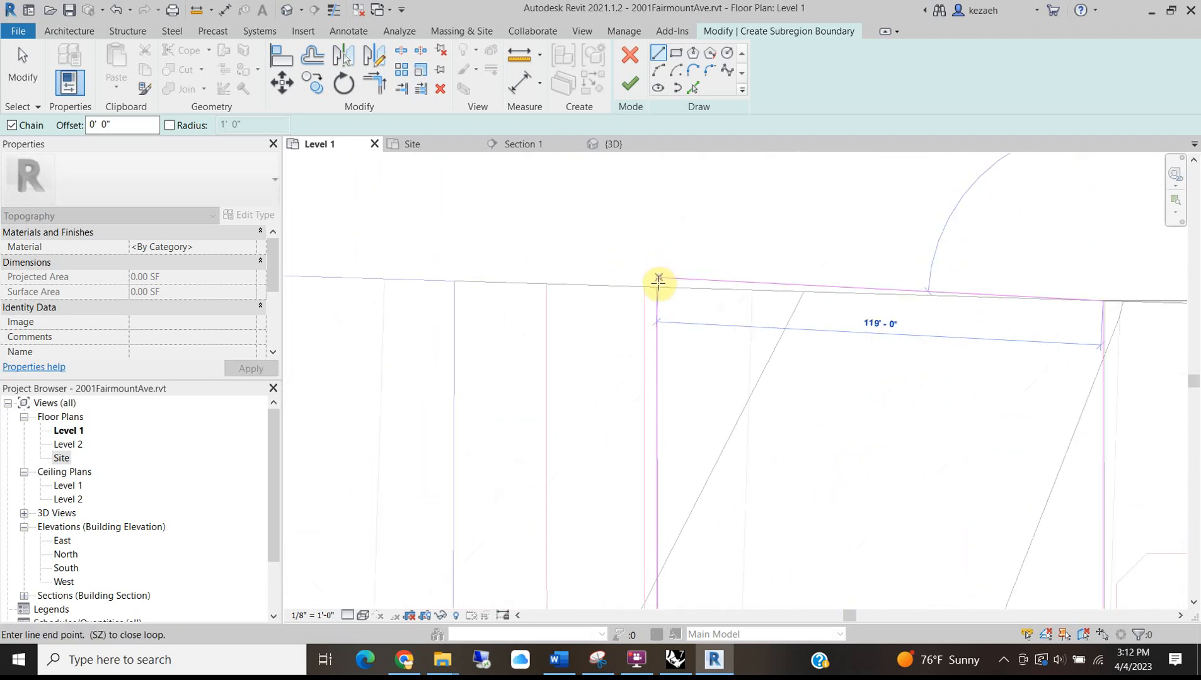
left_click(653, 285)
scroll(638, 287, "down", 2)
key("Escape")
Trace the block's top, left and bottom edges to close the first boundary loop.
scroll(584, 415, "down", 4)
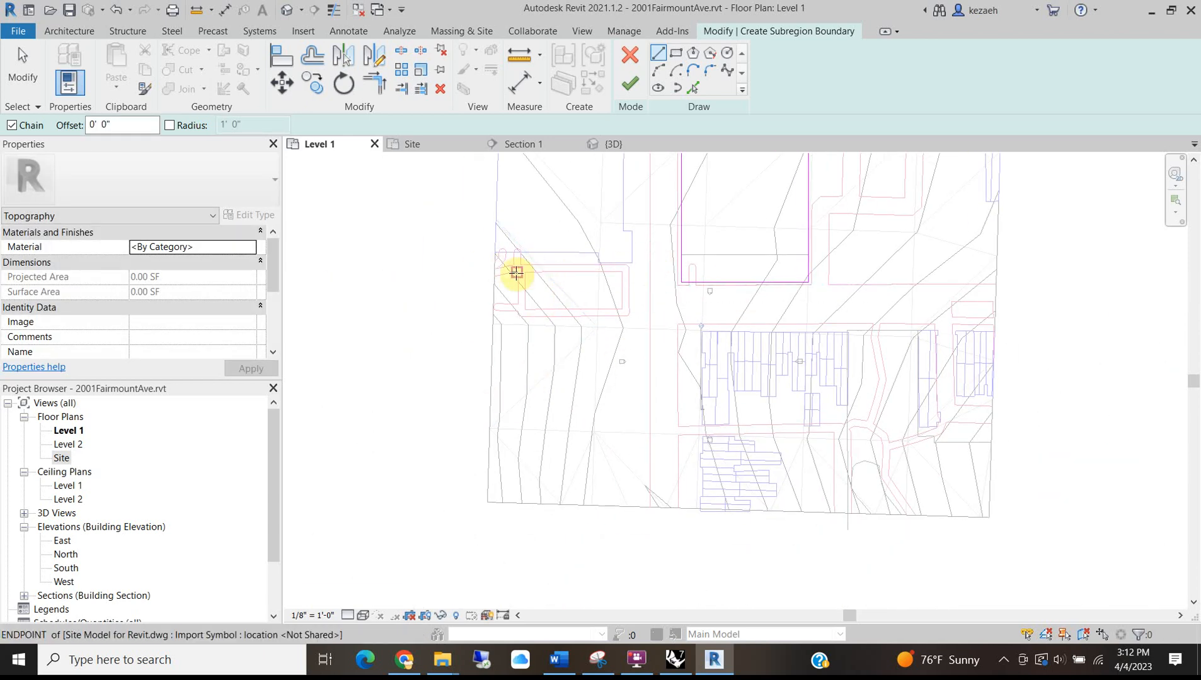
scroll(498, 315, "up", 1)
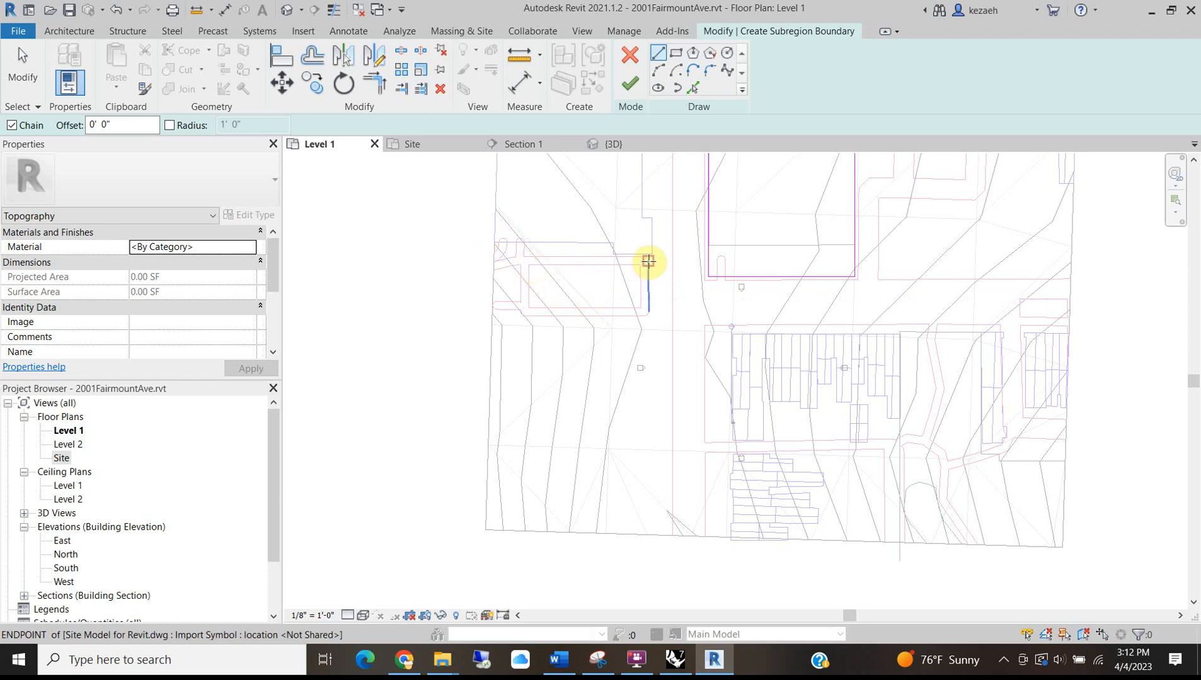
scroll(625, 258, "up", 2)
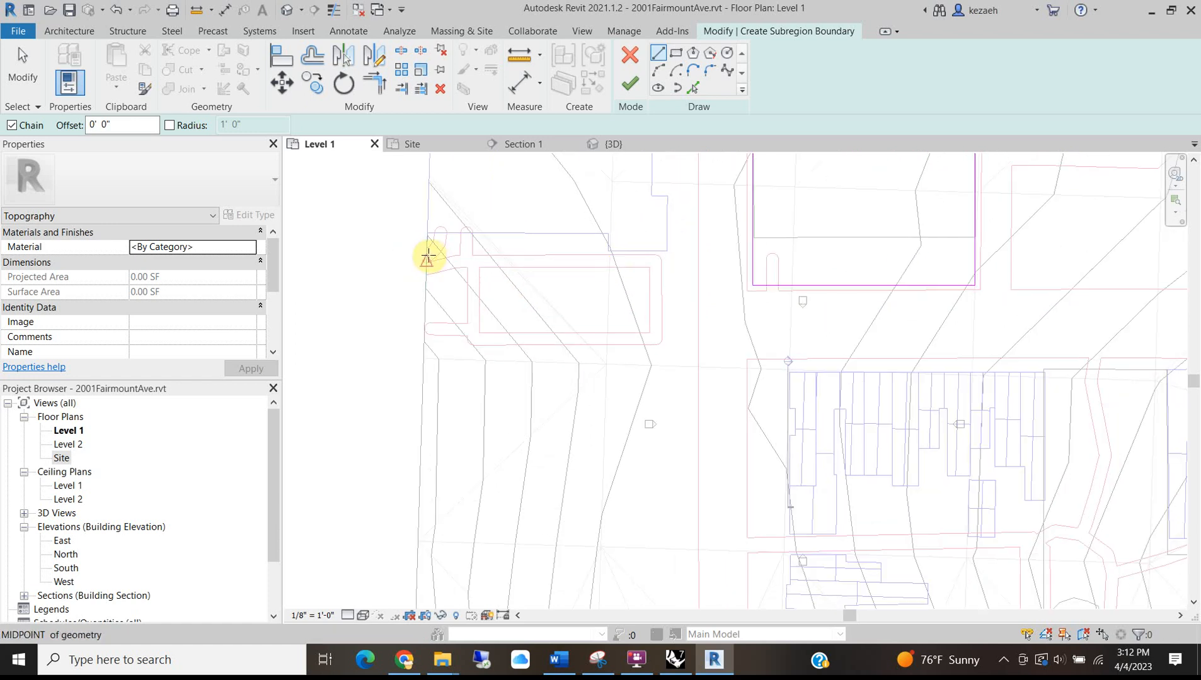
scroll(563, 256, "up", 3)
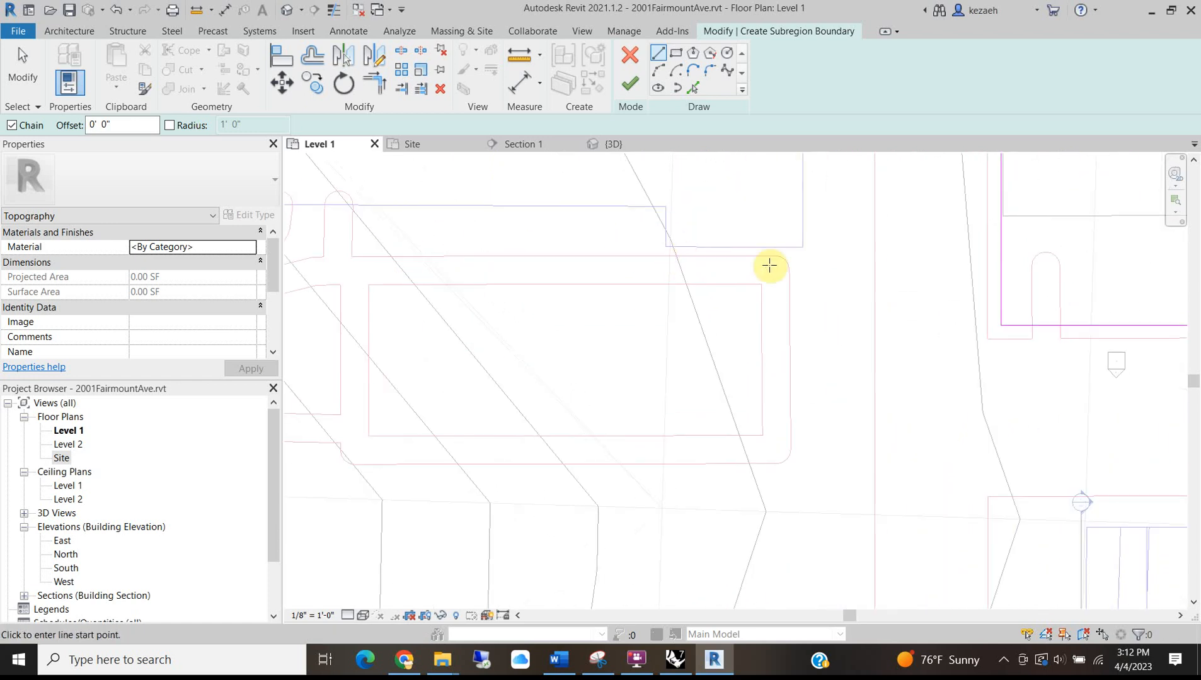
left_click(848, 259)
scroll(490, 273, "down", 3)
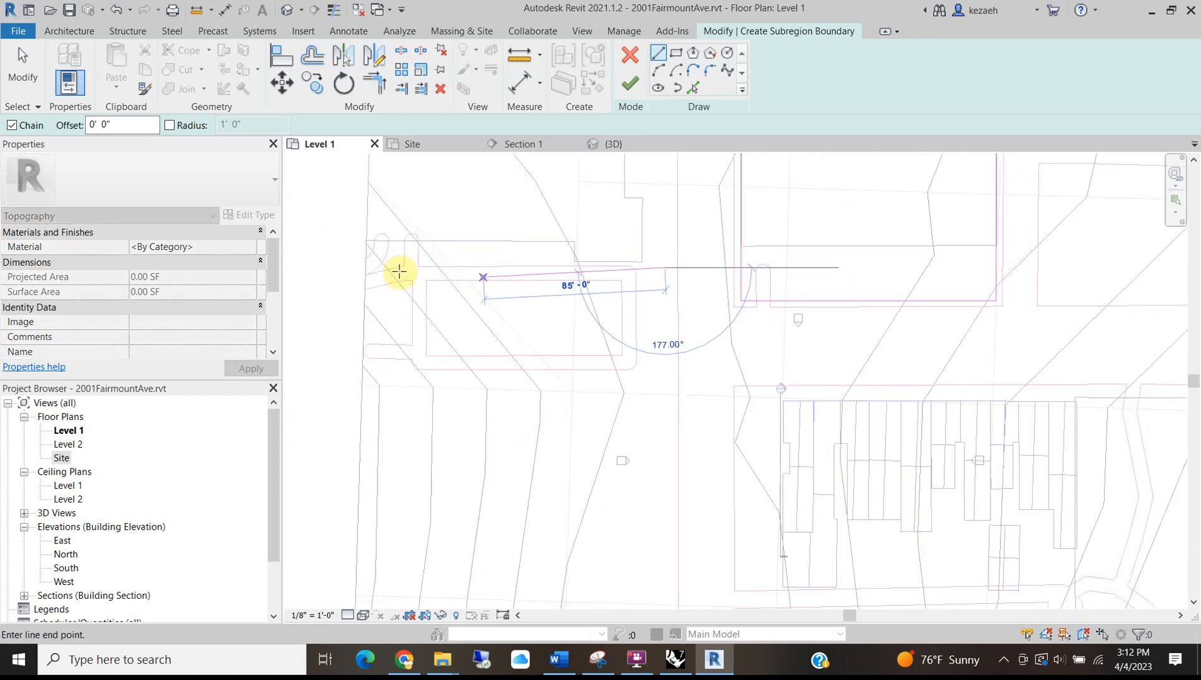
scroll(365, 267, "up", 3)
left_click(367, 268)
scroll(377, 313, "down", 3)
middle_click_drag(421, 503, 432, 256)
left_click(370, 525)
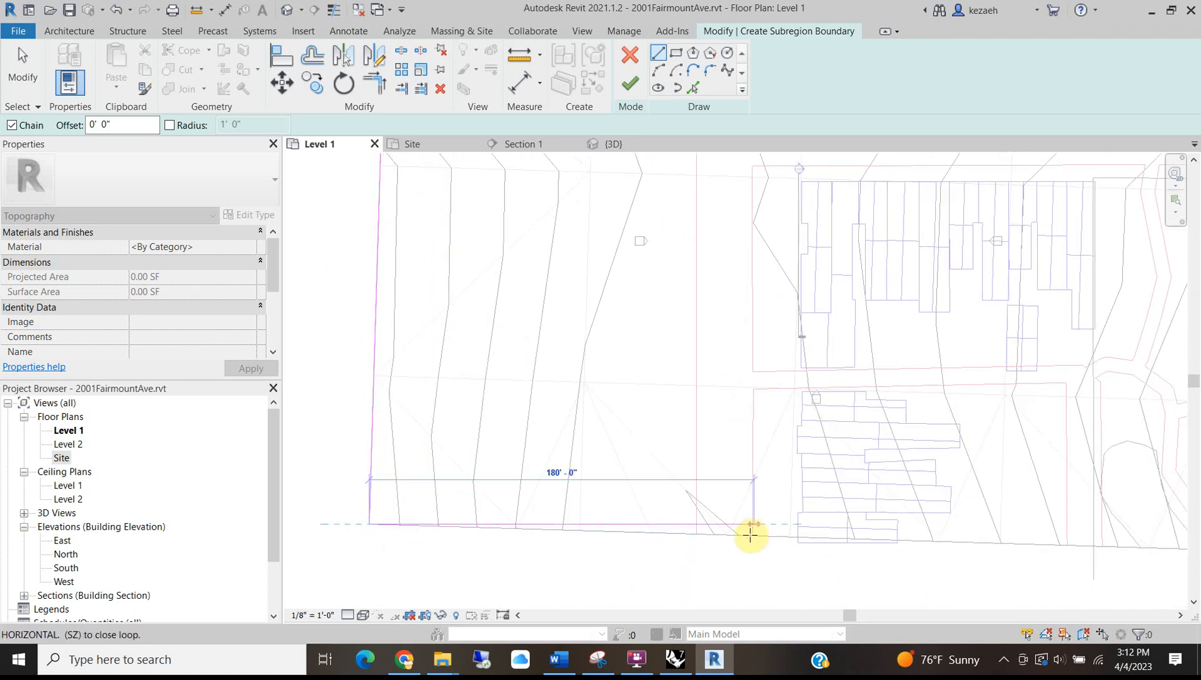
scroll(733, 538, "down", 2)
scroll(717, 539, "up", 3)
left_click(692, 532)
scroll(713, 386, "down", 3)
scroll(710, 163, "up", 2)
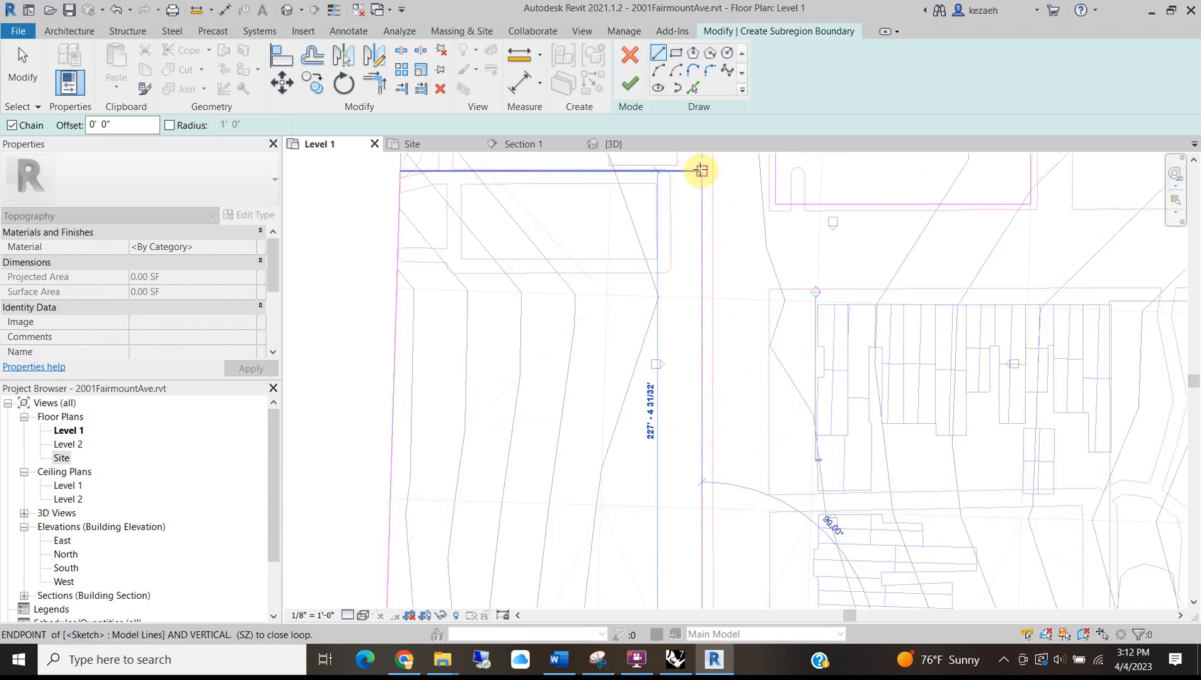
left_click(701, 170)
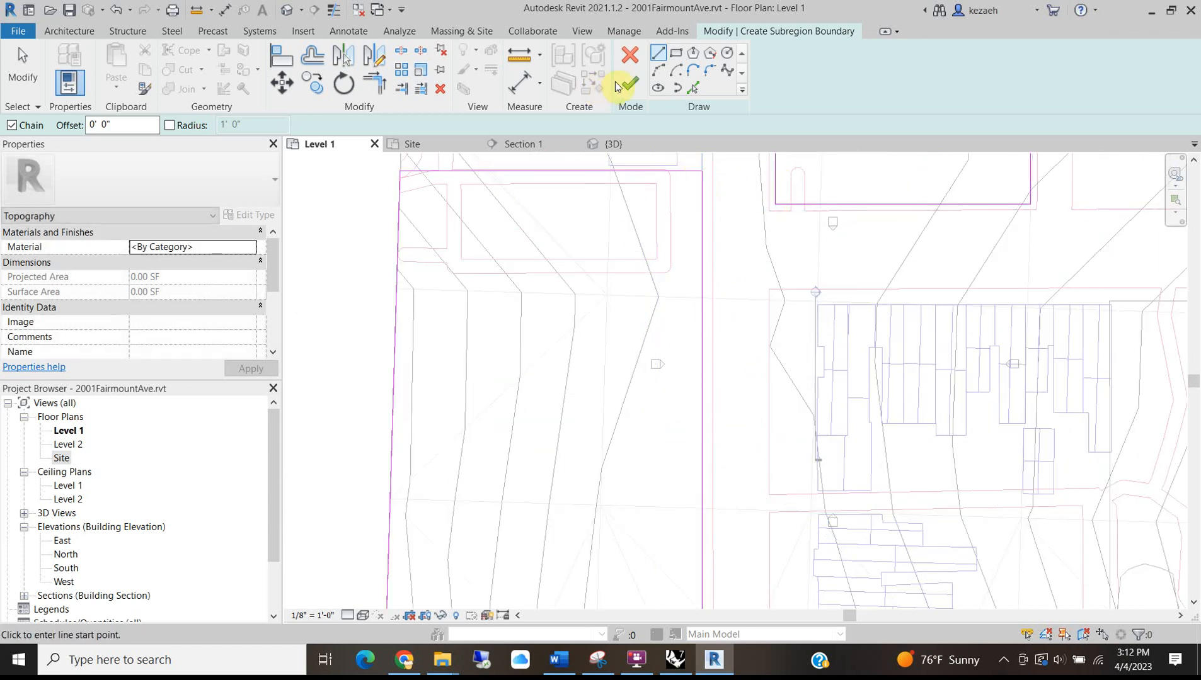
Begin a second loop on the right-hand block: vertical edge, short diagonal, and bottom edge.
scroll(672, 319, "down", 6)
middle_click_drag(815, 348, 609, 362)
scroll(674, 353, "up", 5)
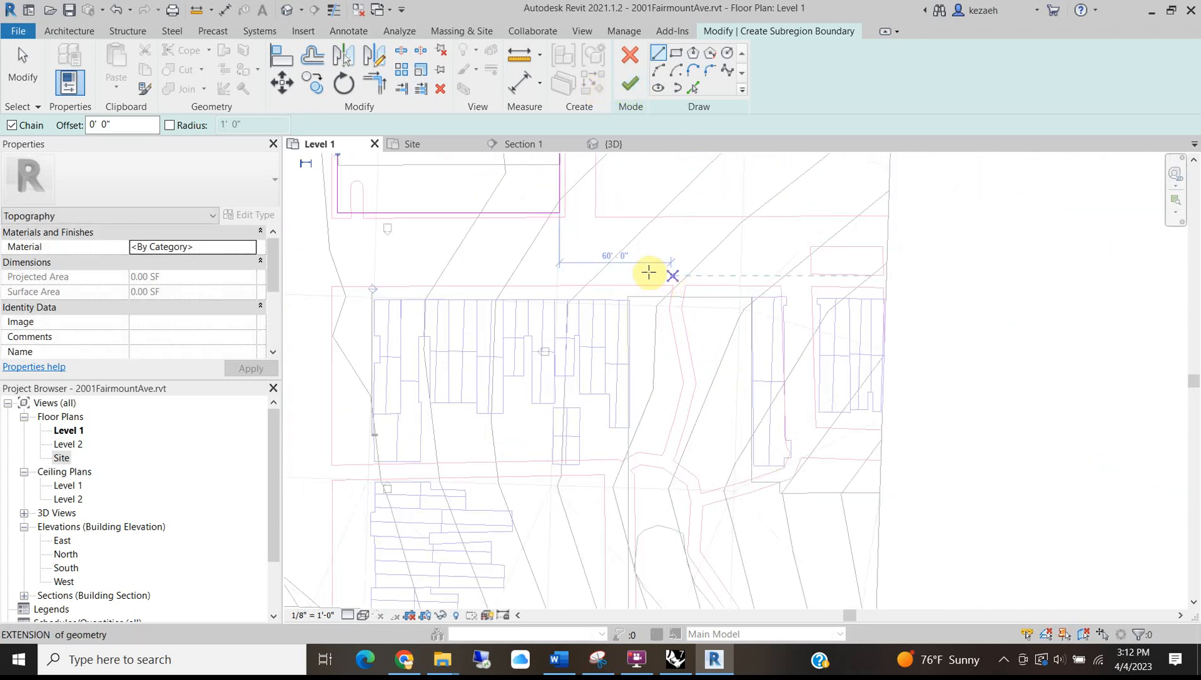
scroll(627, 284, "up", 4)
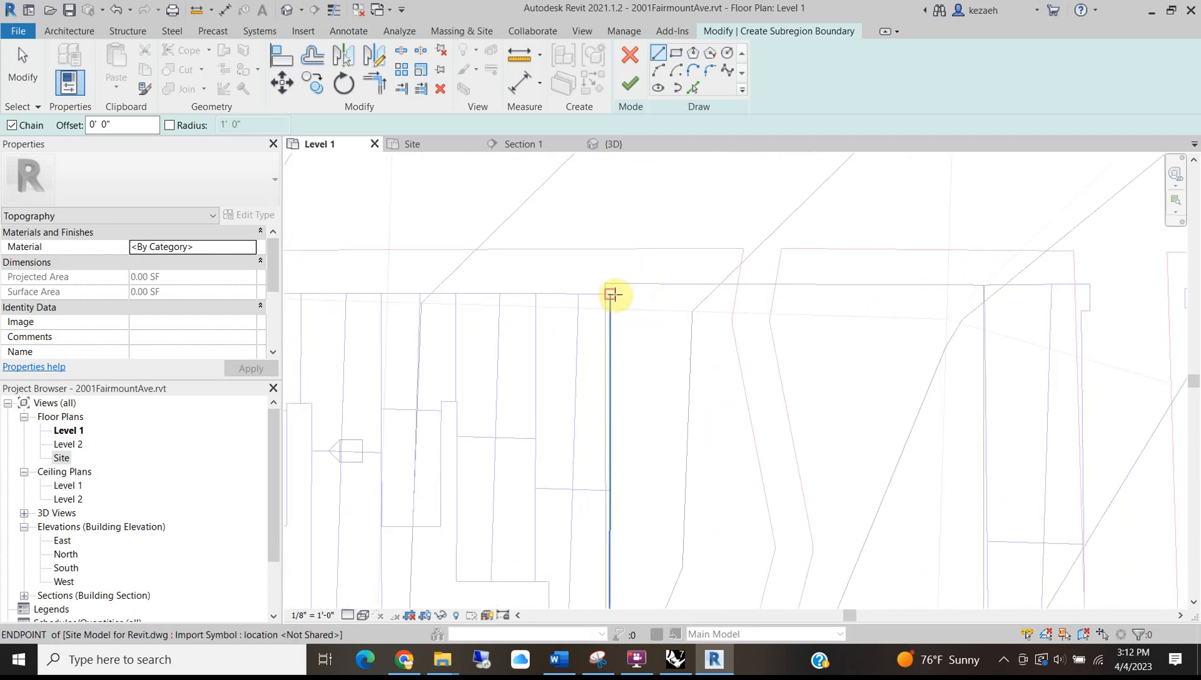
left_click(619, 295)
scroll(610, 546, "down", 2)
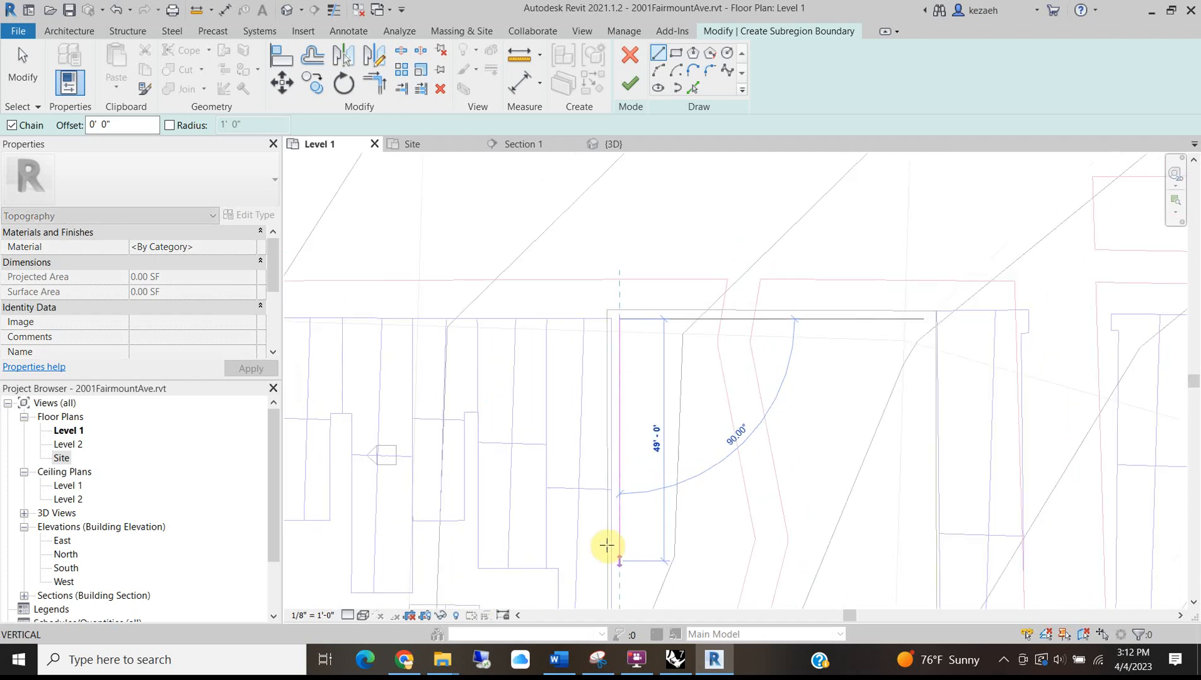
middle_click_drag(606, 546, 594, 281)
scroll(595, 492, "up", 1)
middle_click_drag(594, 491, 594, 358)
scroll(594, 356, "down", 4)
scroll(603, 363, "up", 1)
scroll(603, 364, "up", 2)
scroll(585, 310, "down", 3)
scroll(588, 307, "up", 2)
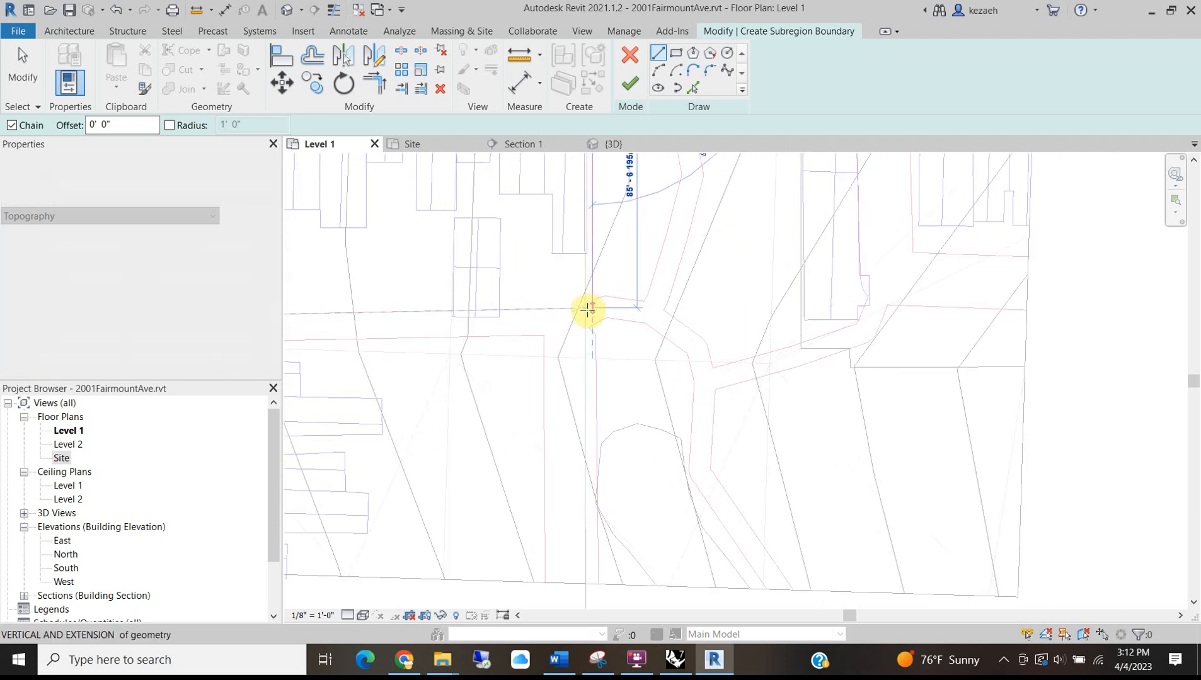
scroll(591, 309, "up", 2)
left_click(592, 305)
left_click(619, 334)
scroll(611, 441, "down", 4)
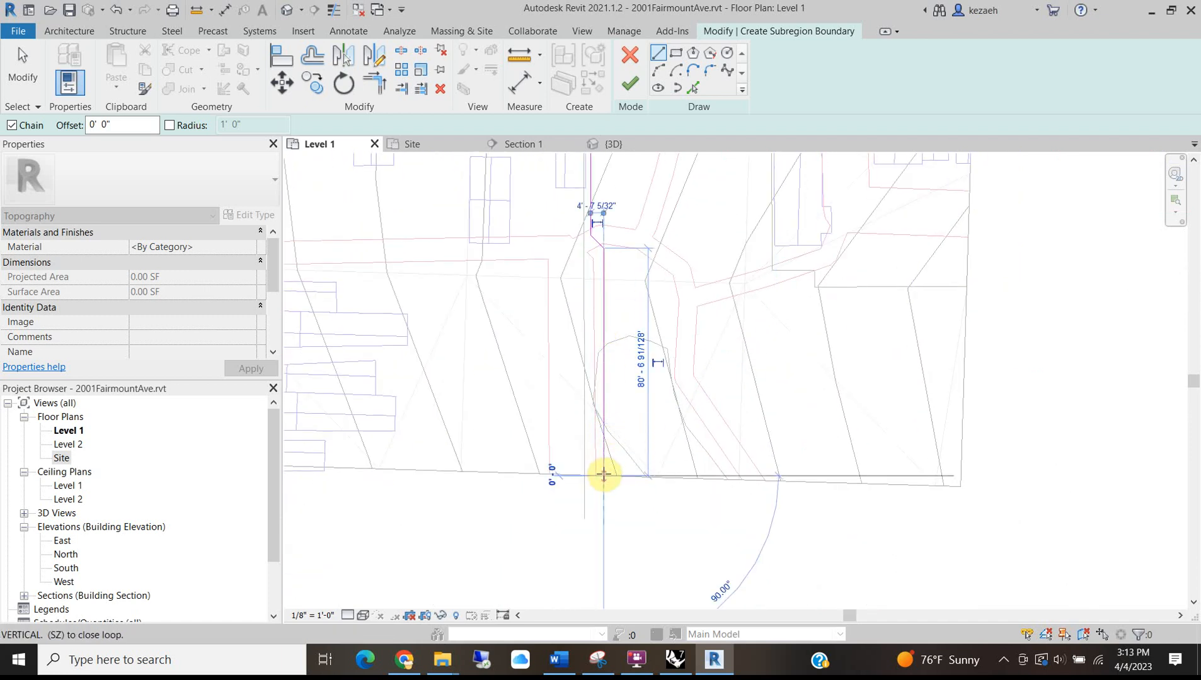
left_click(603, 473)
scroll(603, 473, "down", 3)
scroll(743, 474, "up", 1)
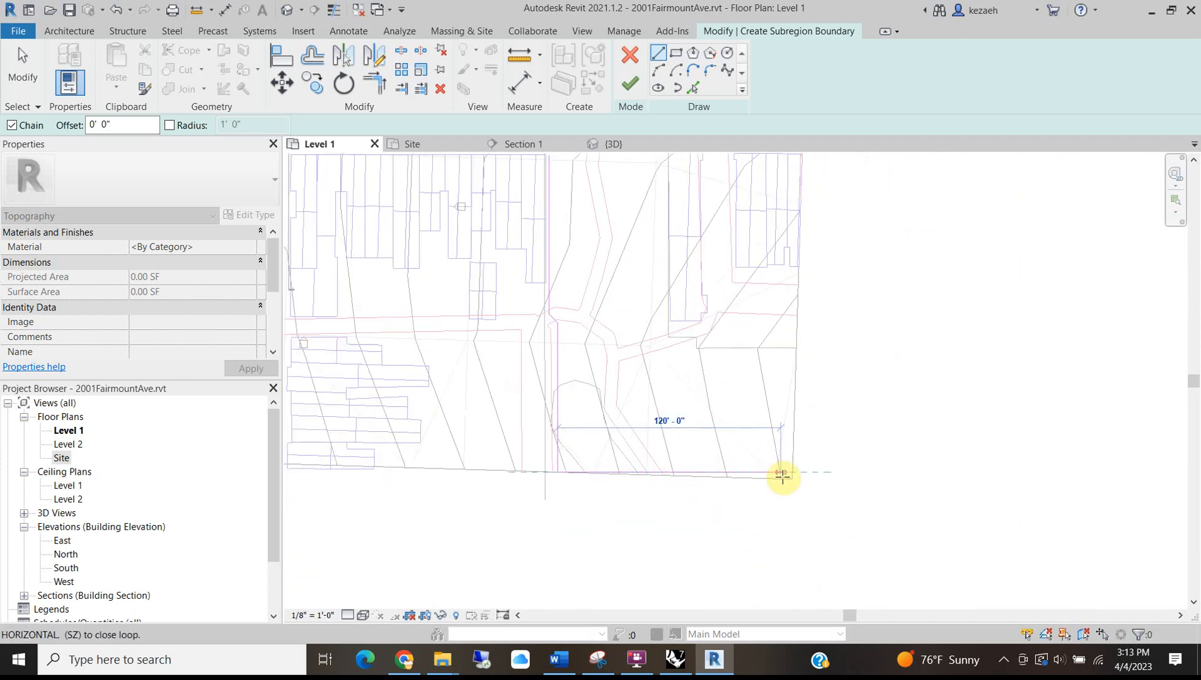
scroll(792, 482, "up", 2)
left_click(794, 483)
Trace the right, top and remaining edges of the second block loop.
scroll(793, 442, "down", 3)
scroll(797, 346, "up", 2)
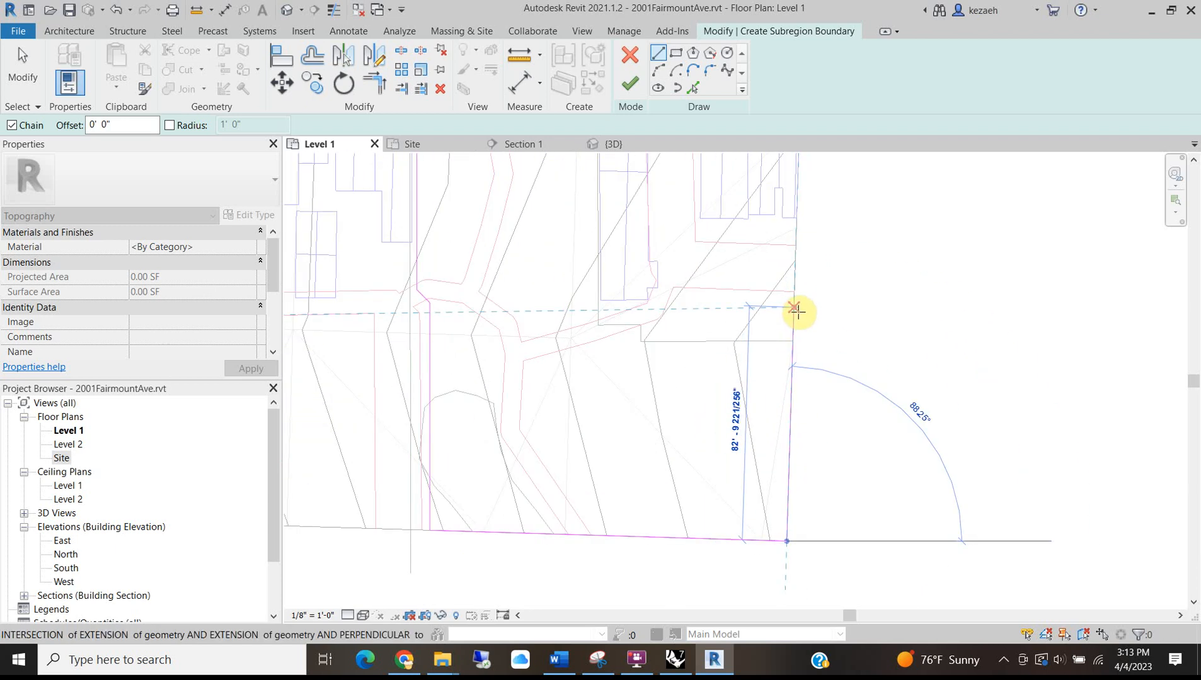
left_click(796, 306)
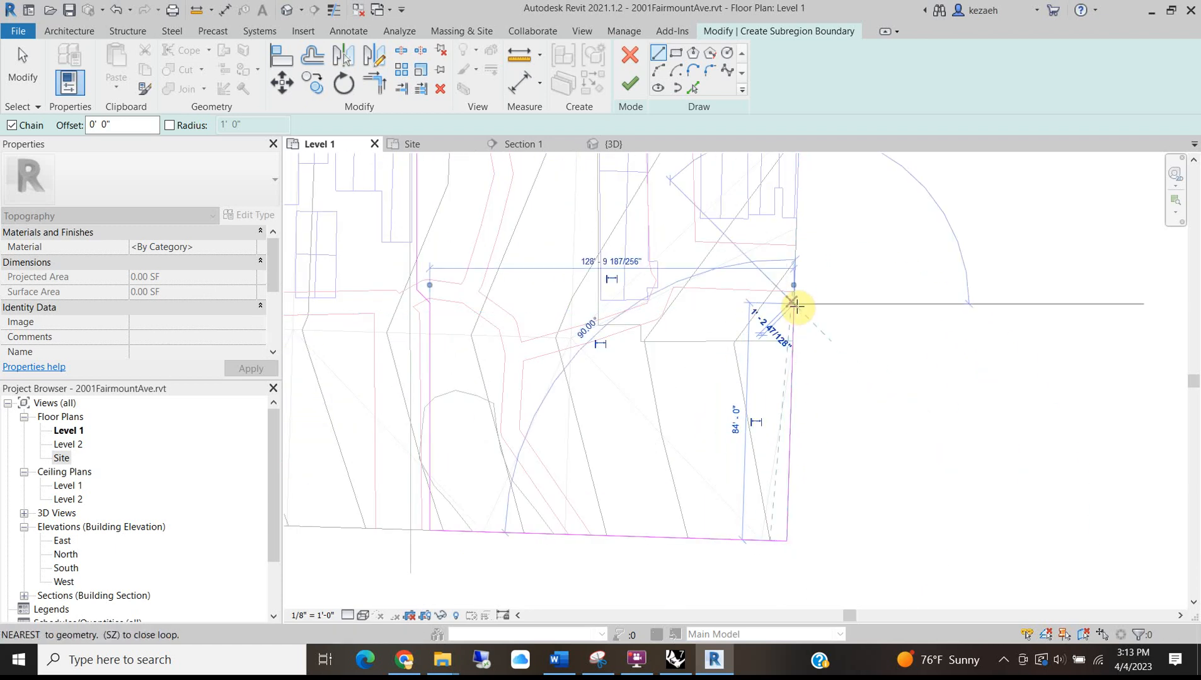
scroll(596, 305, "up", 3)
left_click(598, 306)
scroll(593, 305, "down", 2)
scroll(596, 302, "down", 1)
middle_click_drag(603, 276, 634, 549)
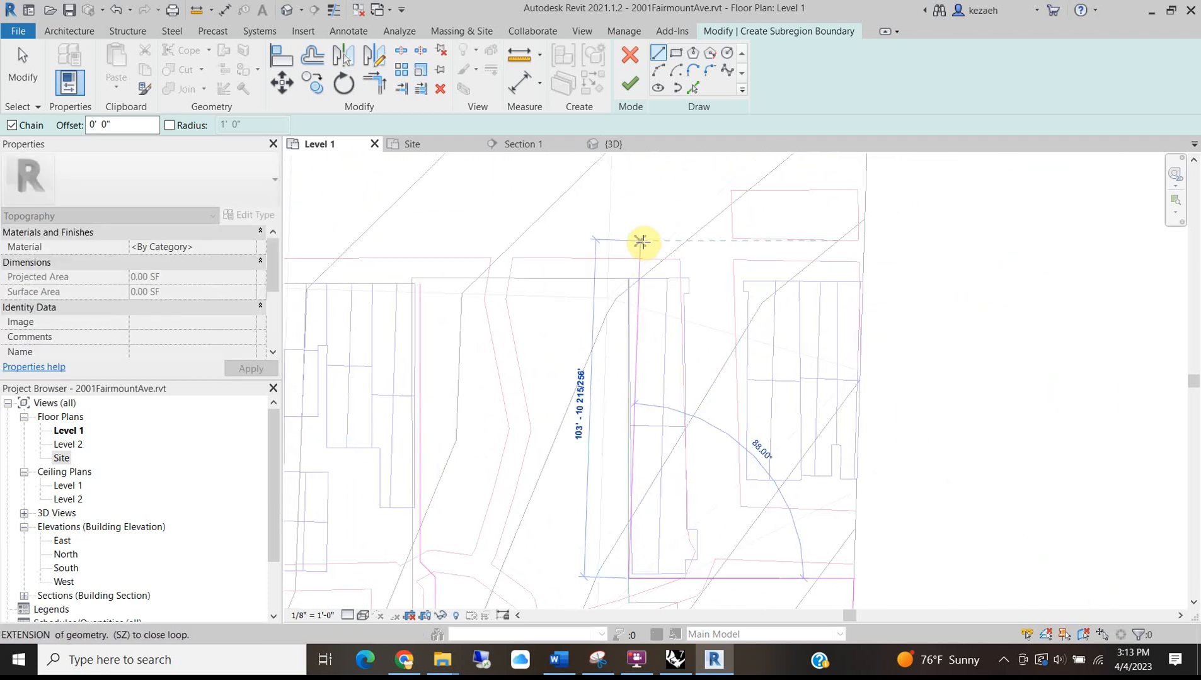
scroll(624, 276, "down", 2)
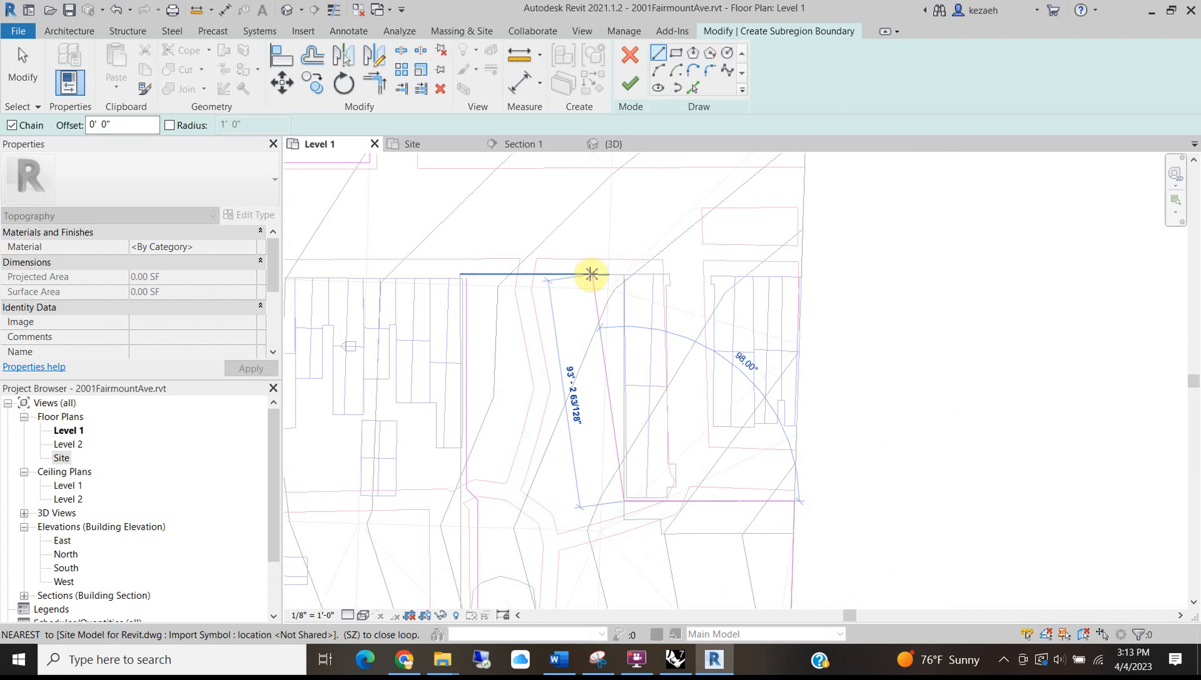
scroll(589, 269, "up", 3)
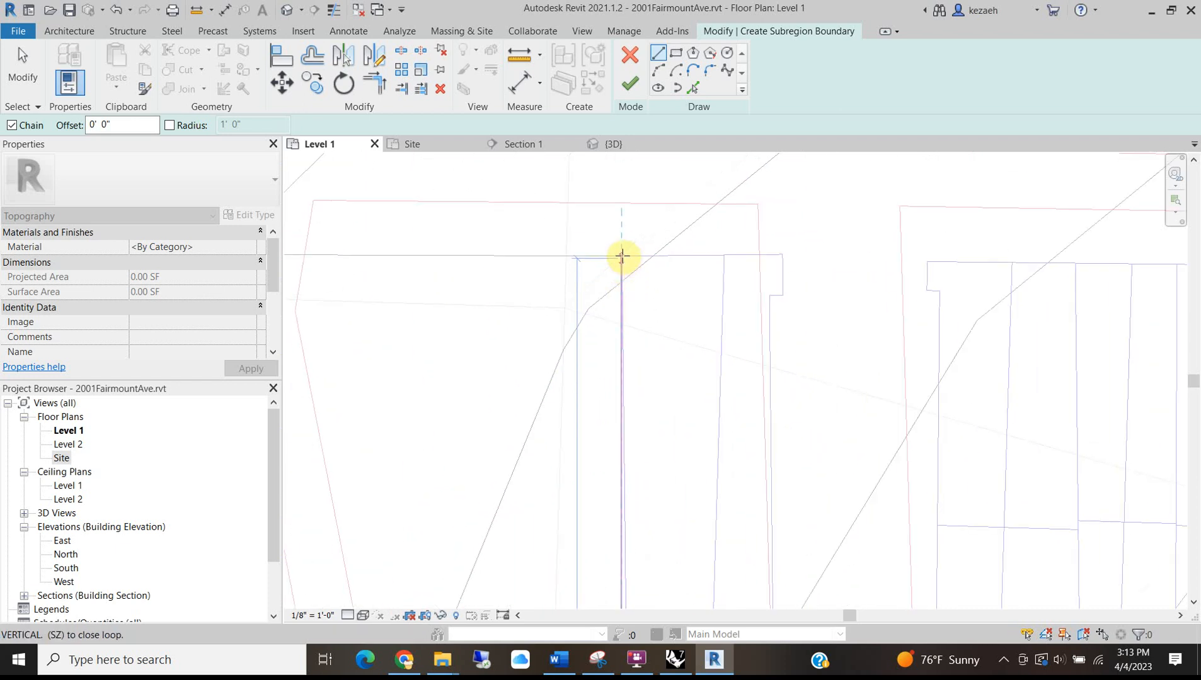
scroll(548, 265, "down", 2)
scroll(581, 260, "up", 2)
scroll(584, 257, "up", 2)
left_click(589, 258)
scroll(438, 272, "down", 6)
middle_click_drag(470, 284, 983, 299)
scroll(474, 300, "up", 1)
left_click(517, 290)
scroll(517, 291, "up", 3)
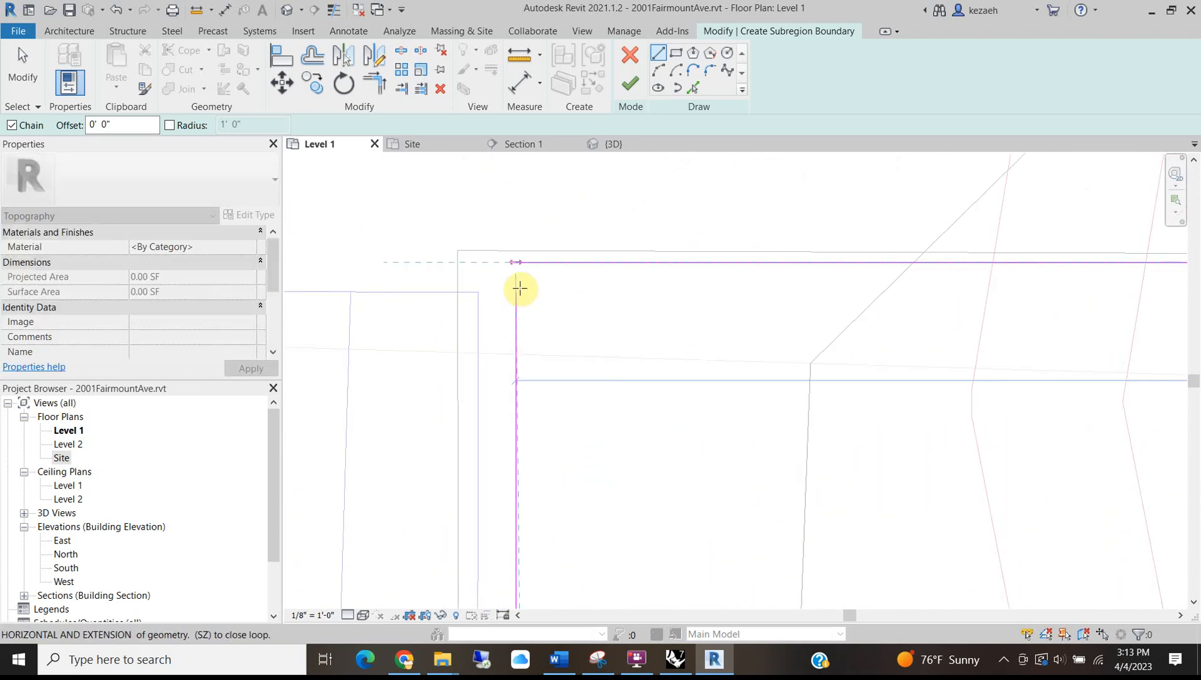
scroll(504, 299, "down", 5)
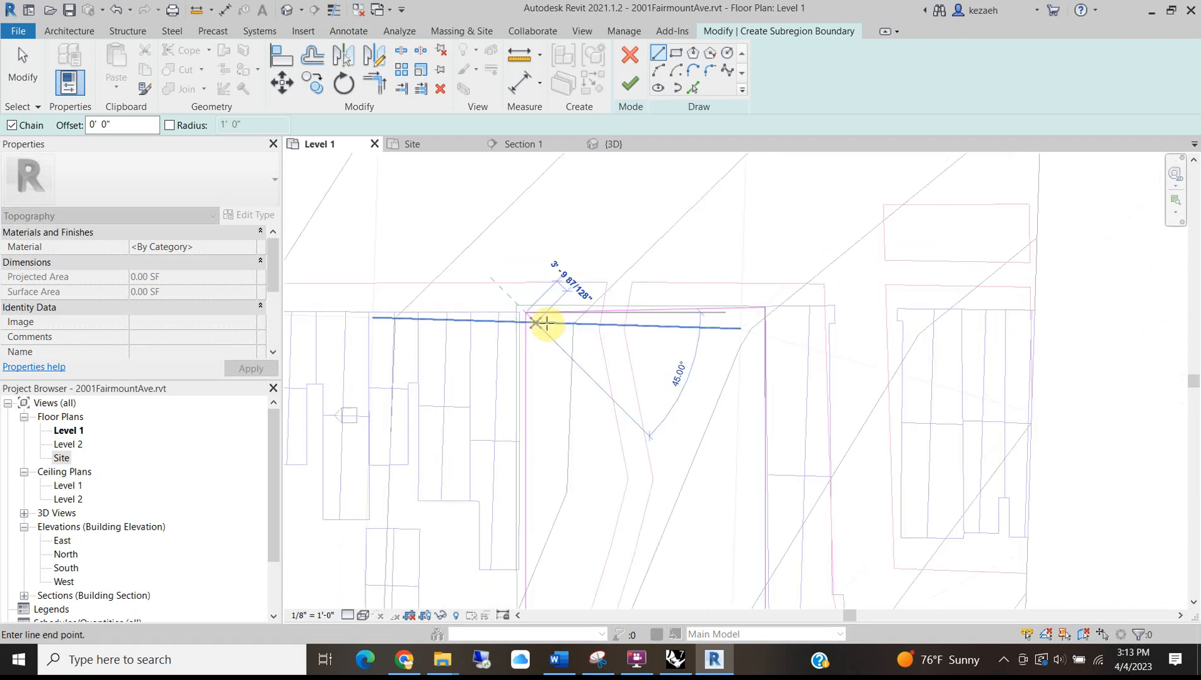
Finish the subregion sketch and select the new subregion in the Default 3D View.
left_click(630, 83)
scroll(600, 288, "down", 2)
scroll(589, 304, "down", 2)
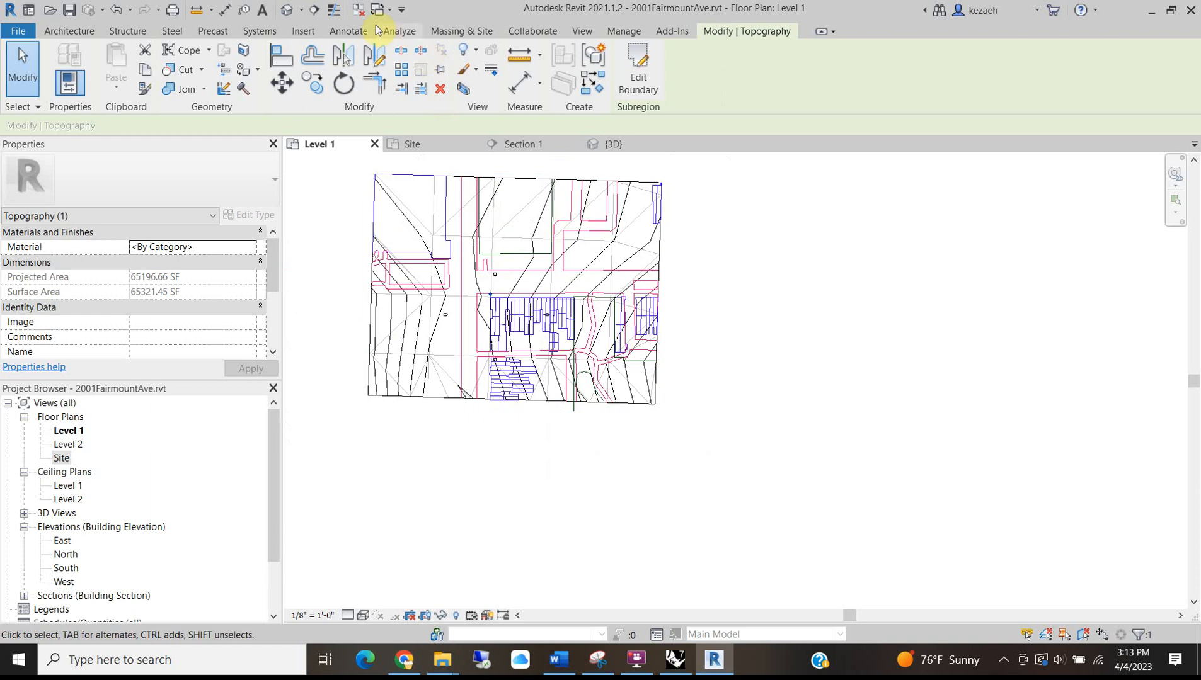
left_click(286, 10)
key("Escape")
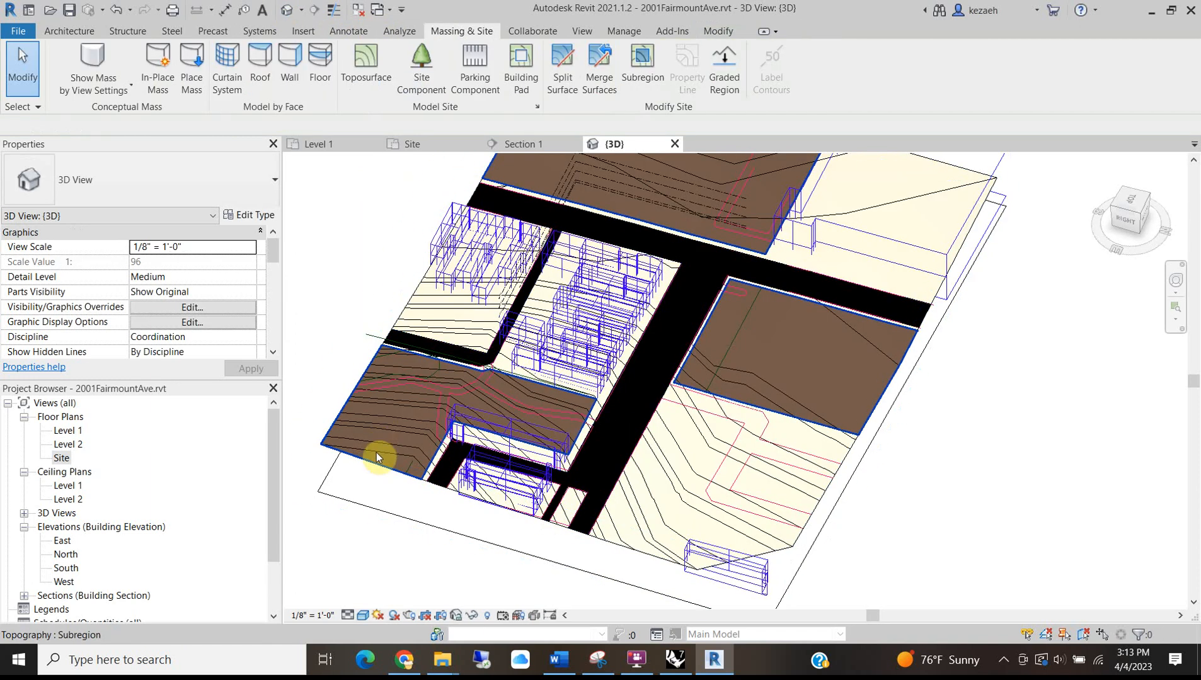
left_click(372, 466)
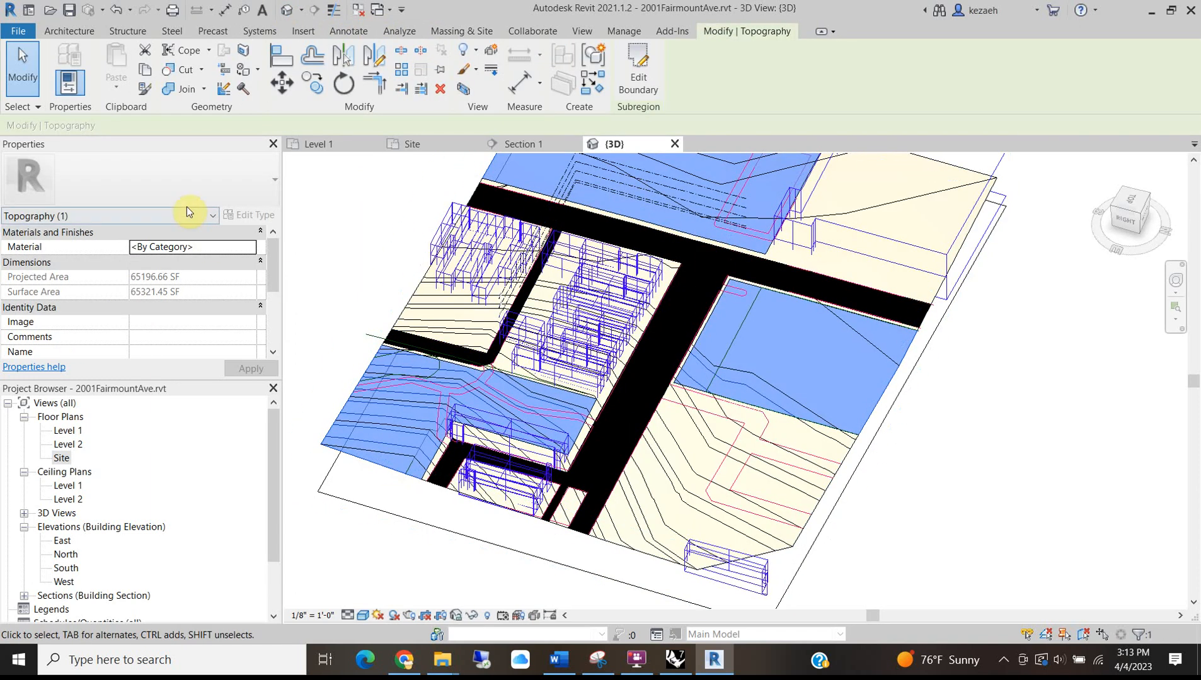
Create a new material for the subregion and name it GreenSpace.
left_click(249, 249)
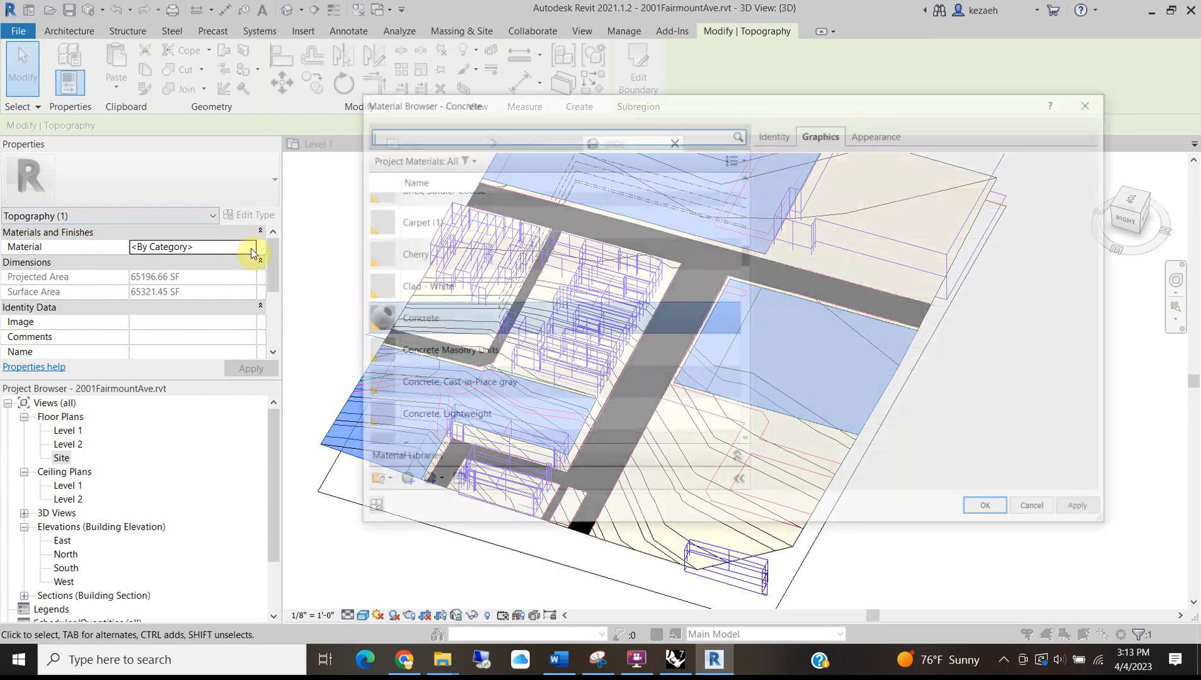
left_click(410, 483)
left_click(421, 504)
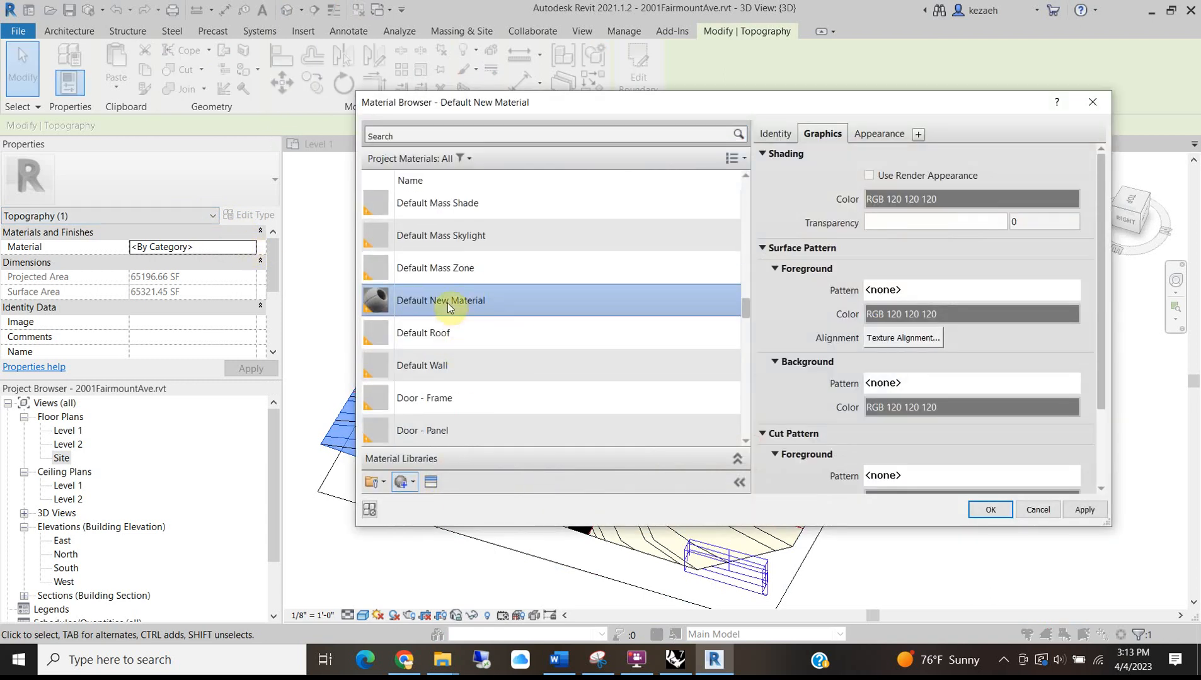
right_click(477, 304)
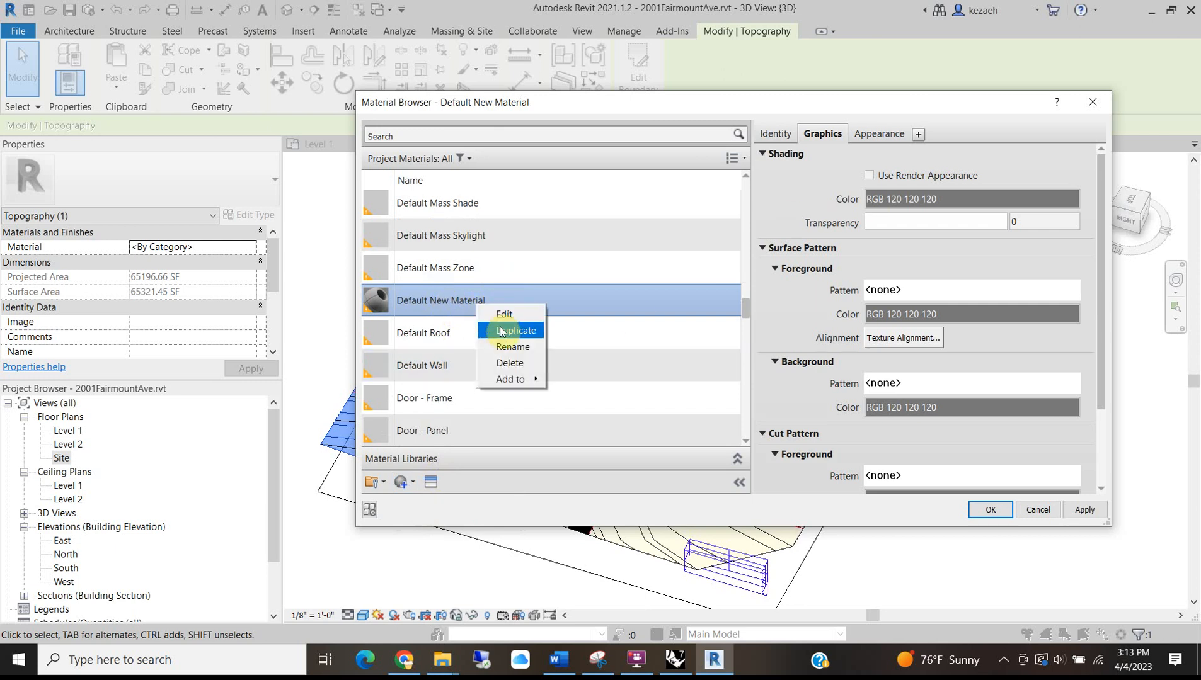
left_click(502, 354)
type("Gre")
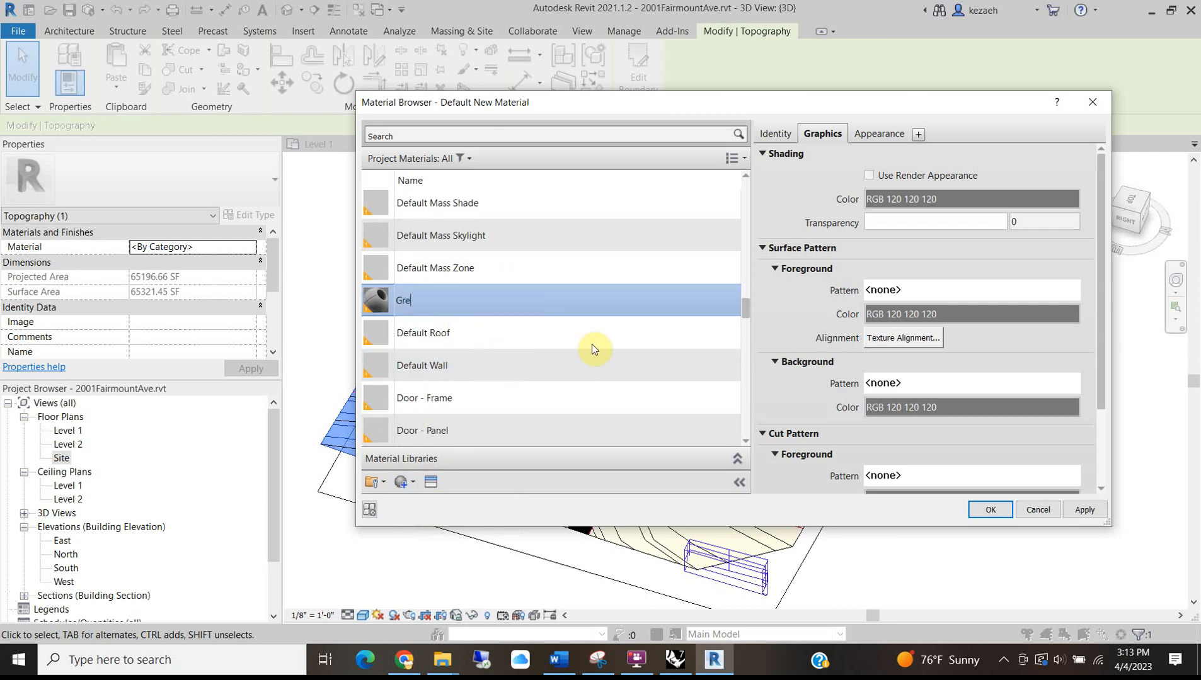
type("enSpace")
key("Return")
Set GreenSpace's shading and appearance colours to dark green (RGB 0 128 0).
left_click(869, 199)
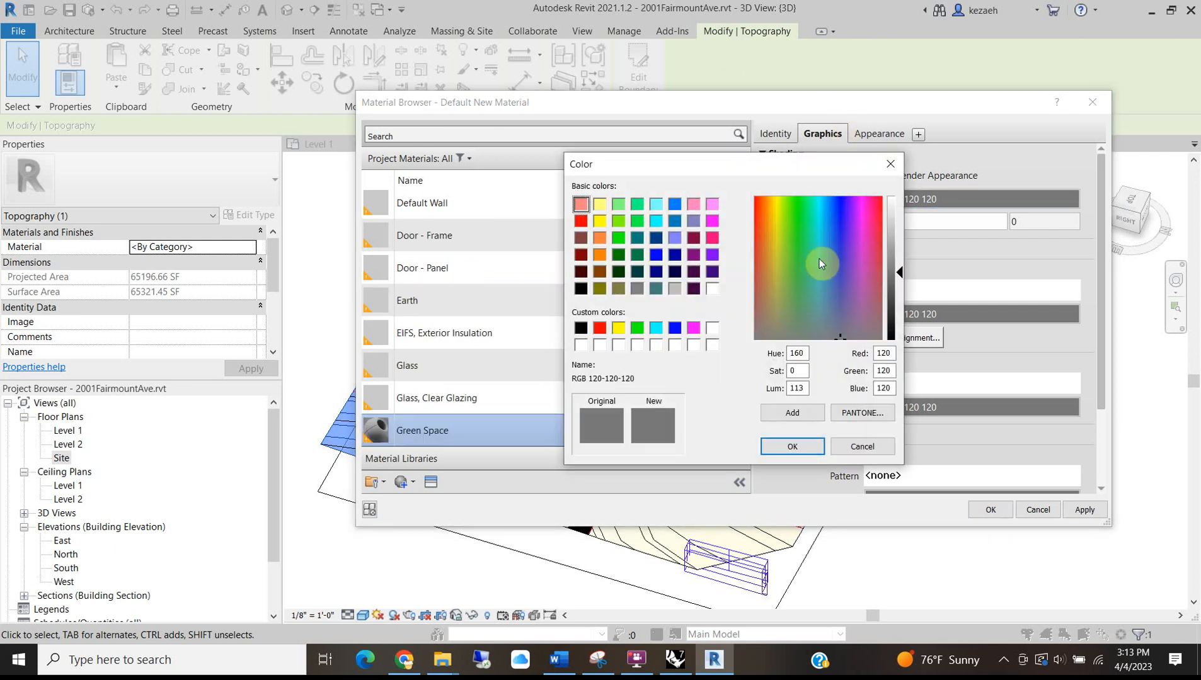
left_click(618, 255)
key("Return")
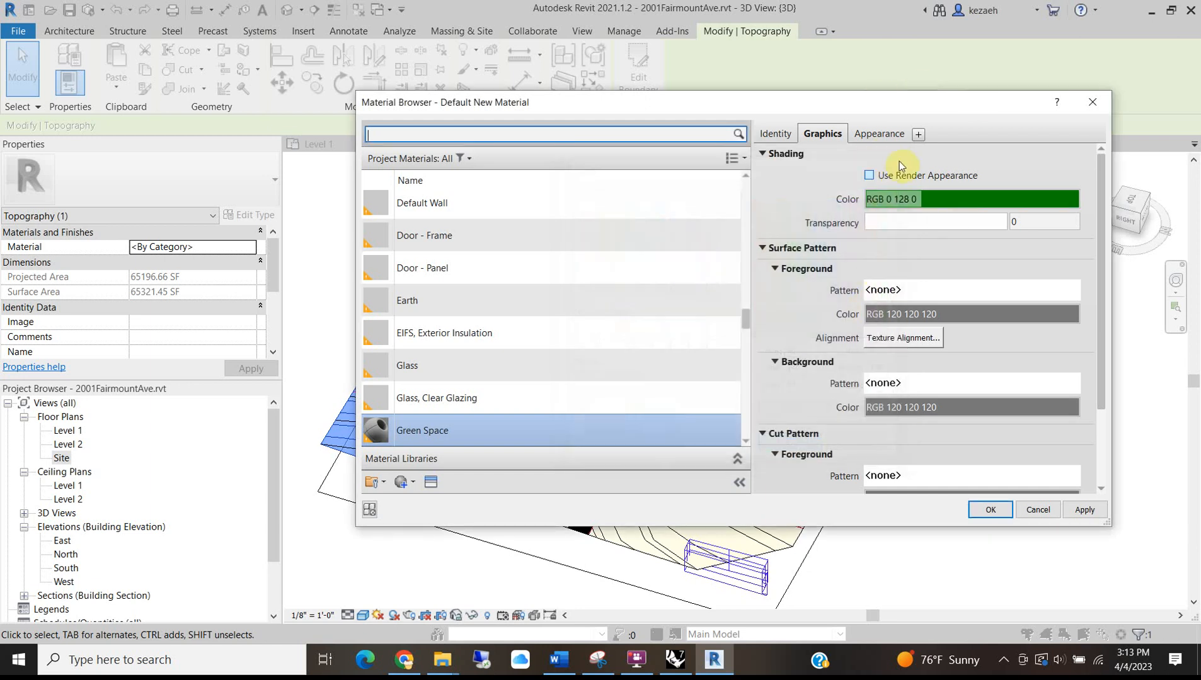
left_click(879, 133)
left_click(896, 305)
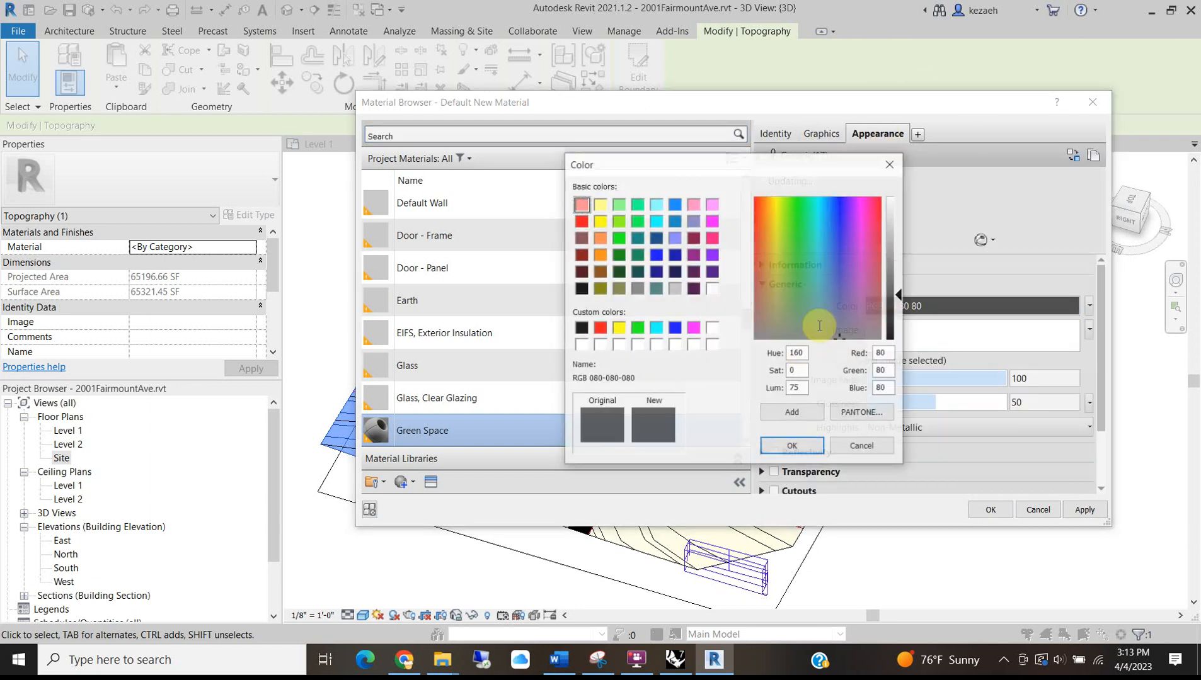
left_click(620, 256)
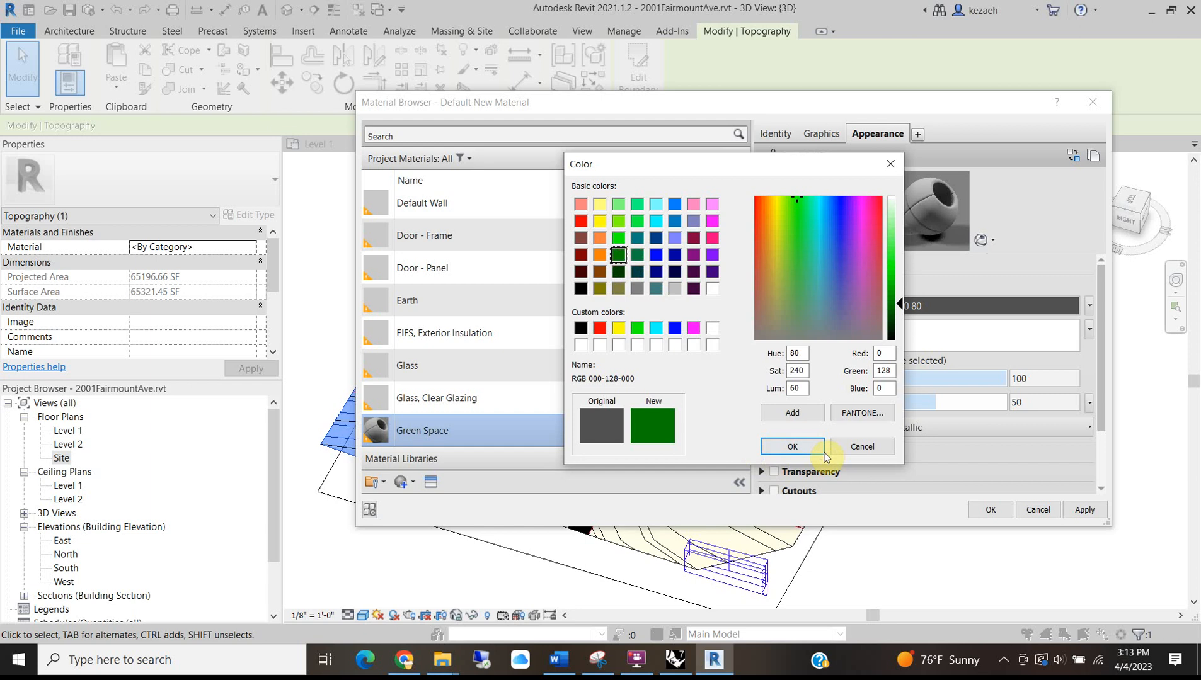
key("Return")
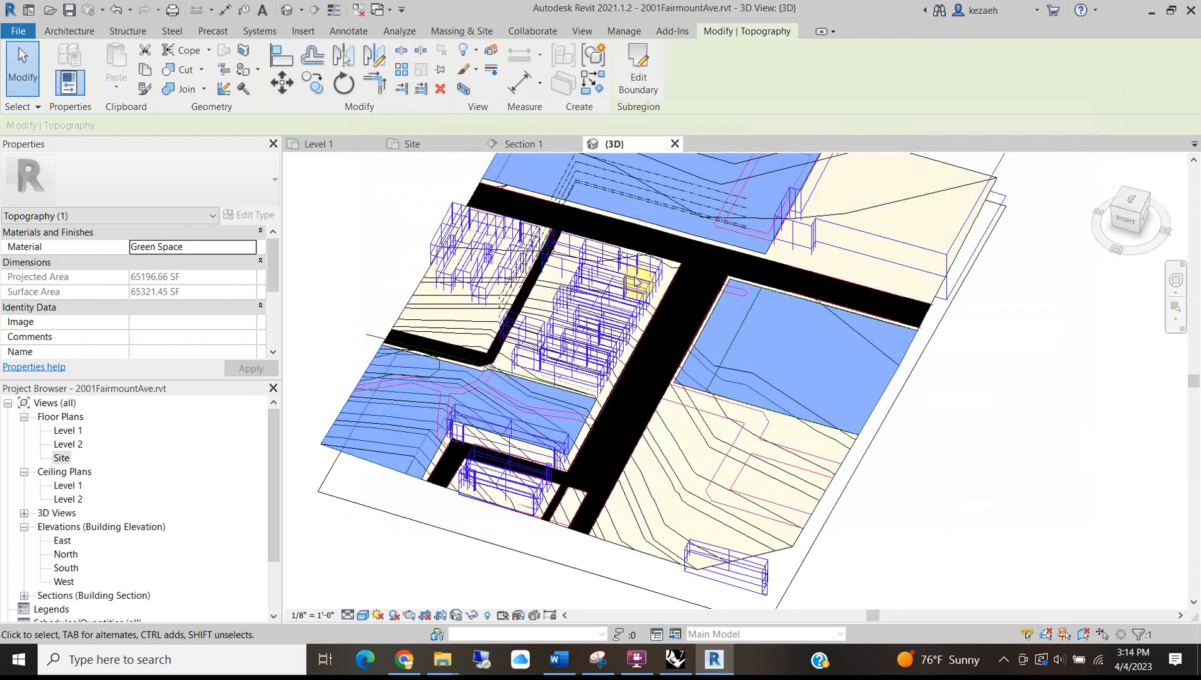
Deselect the topography, orbit the 3D site to review the green subregions, then return to Level 1.
left_click(952, 474)
scroll(586, 383, "down", 2)
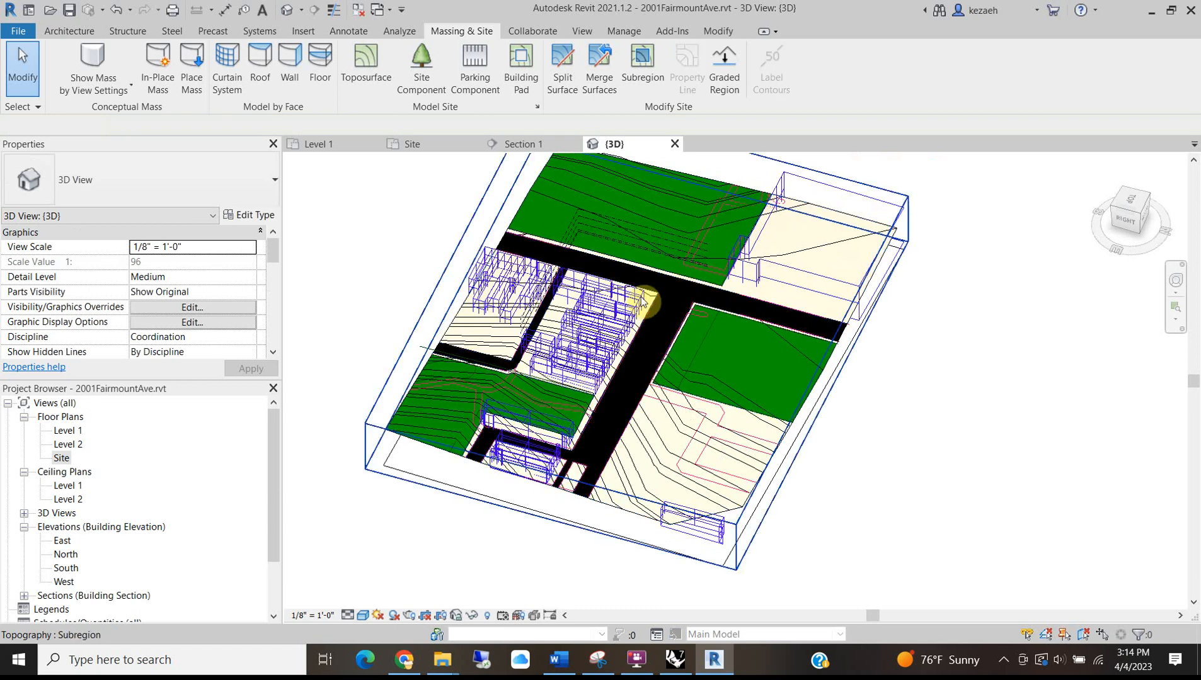
scroll(590, 219, "up", 3)
middle_click_drag(675, 316, 550, 306)
key("super")
scroll(697, 294, "down", 1)
left_click(1027, 390)
middle_click_drag(694, 240, 712, 421, "shift")
middle_click_drag(624, 440, 822, 425, "shift")
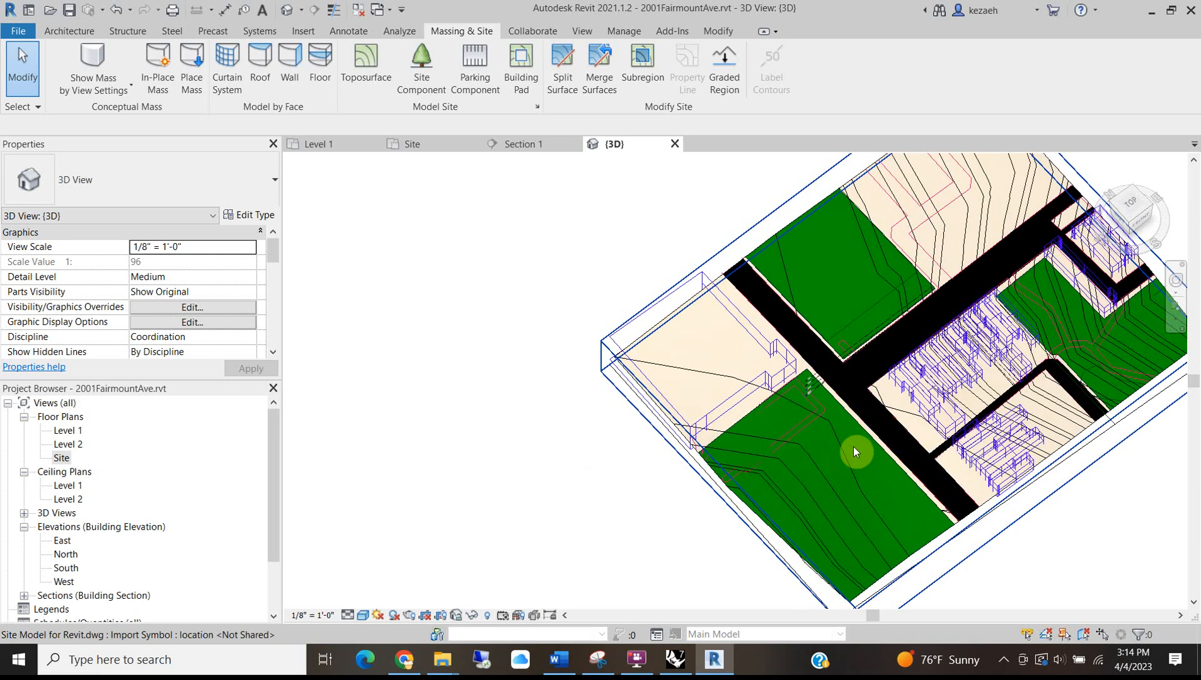
scroll(758, 369, "up", 2)
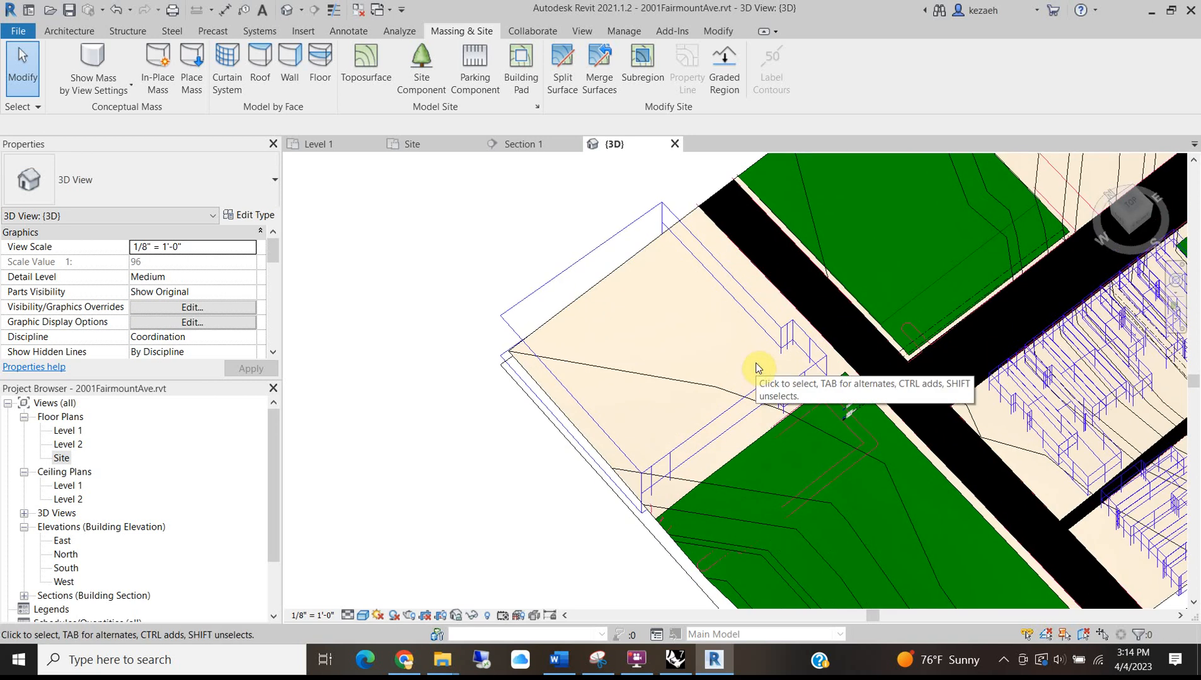
scroll(730, 334, "down", 3)
middle_click_drag(777, 210, 516, 279)
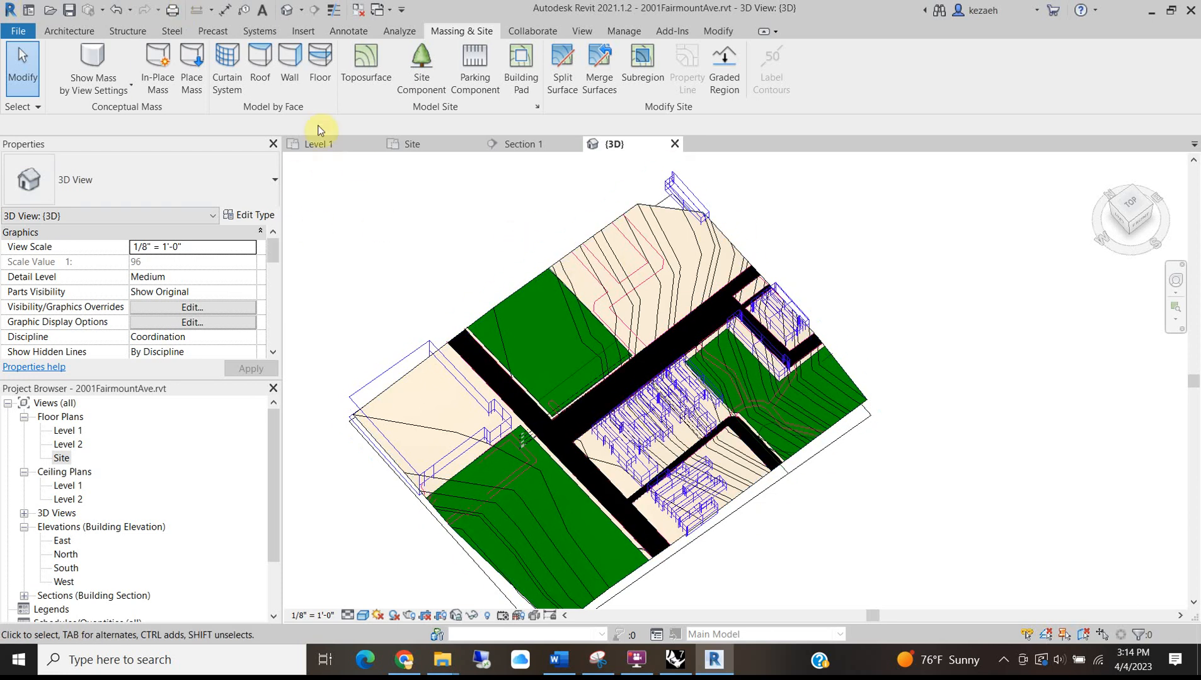
left_click(308, 145)
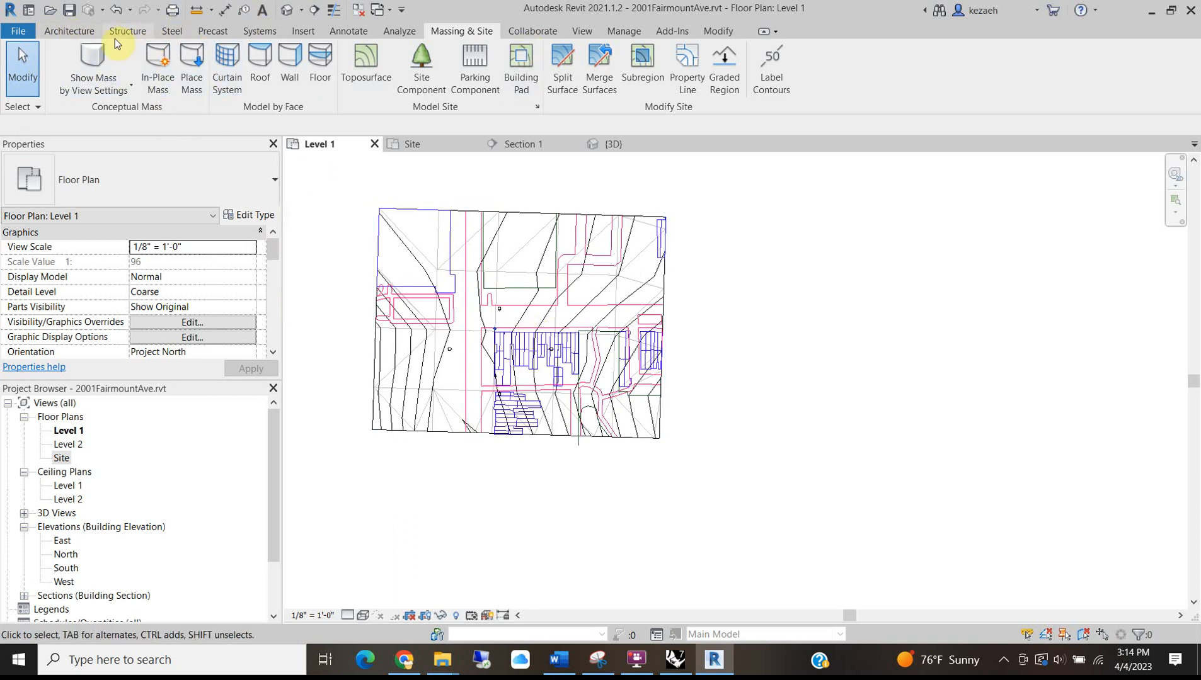
Start a Model In-Place component and choose the Generic Models family category.
left_click(84, 29)
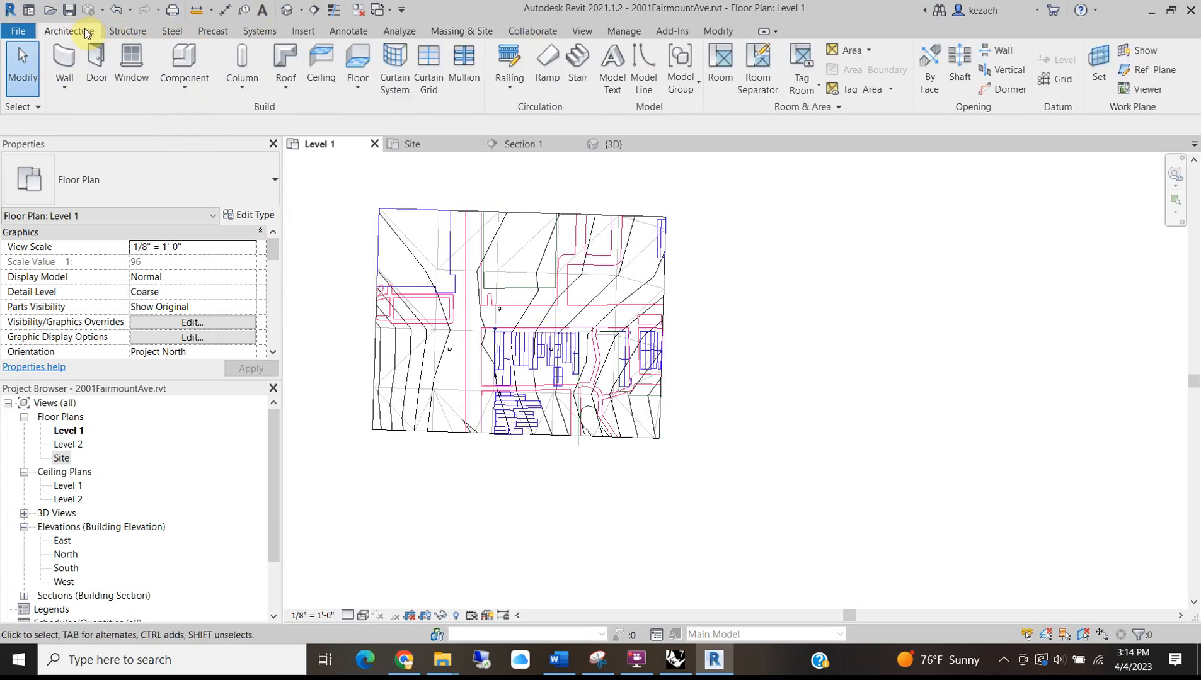
left_click(175, 90)
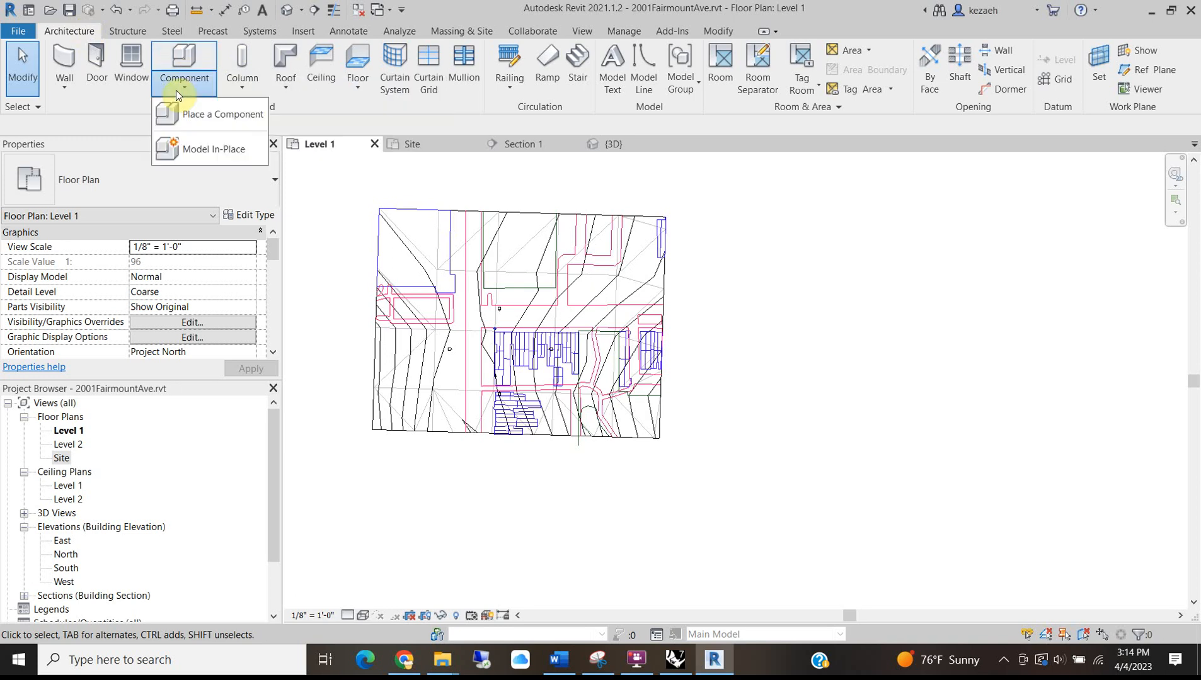
left_click(186, 142)
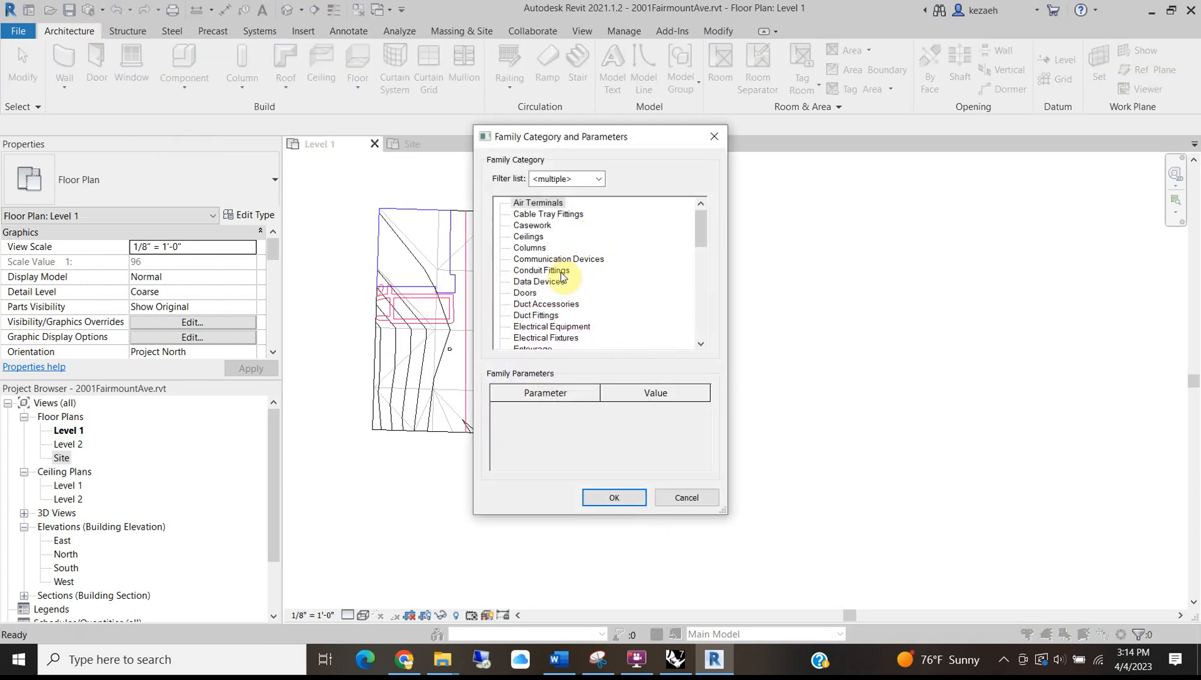
scroll(558, 274, "down", 1)
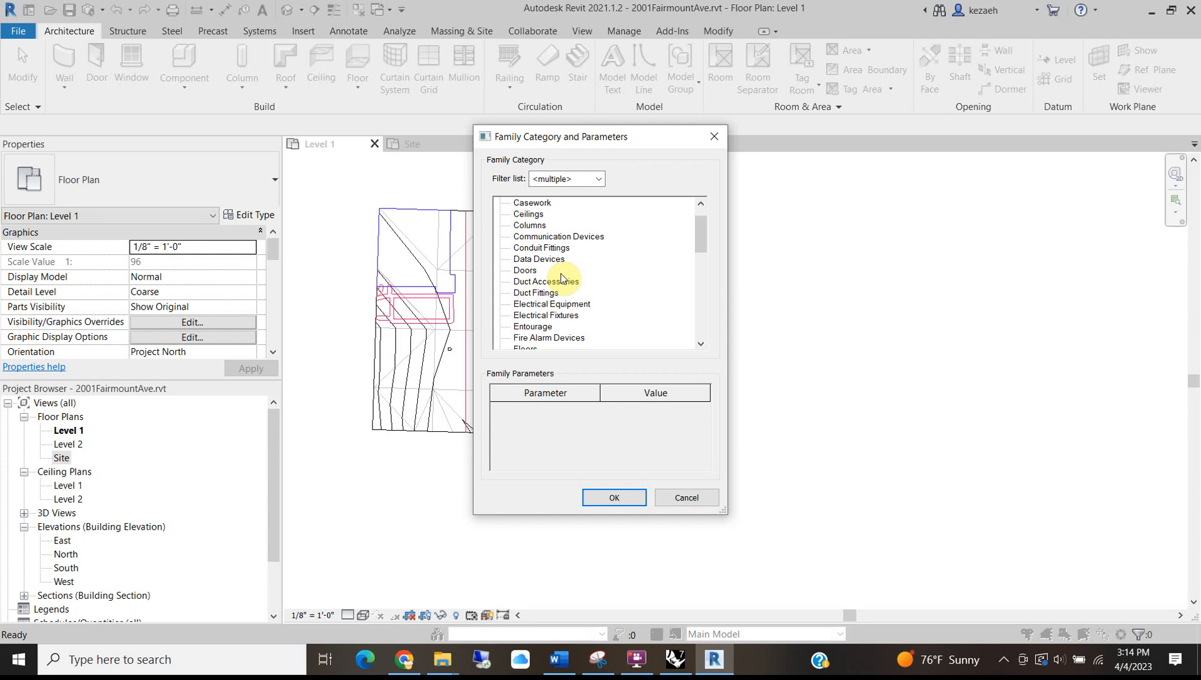
scroll(561, 278, "down", 3)
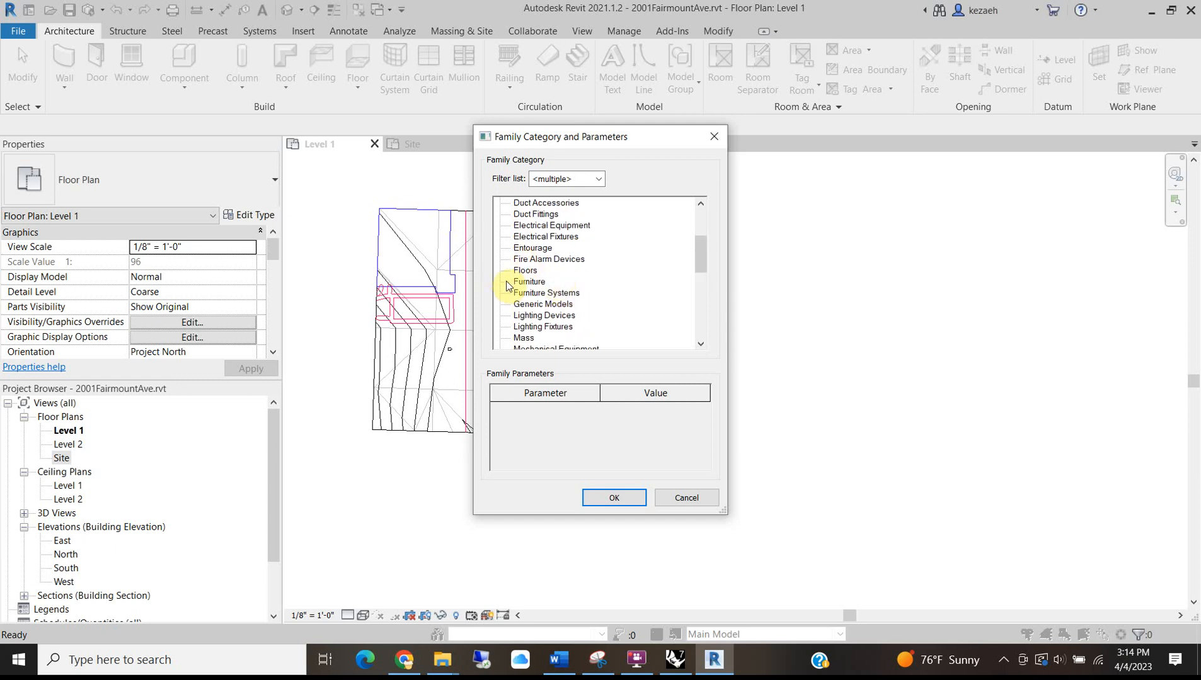
scroll(567, 208, "up", 4)
scroll(592, 283, "down", 1)
scroll(582, 298, "down", 6)
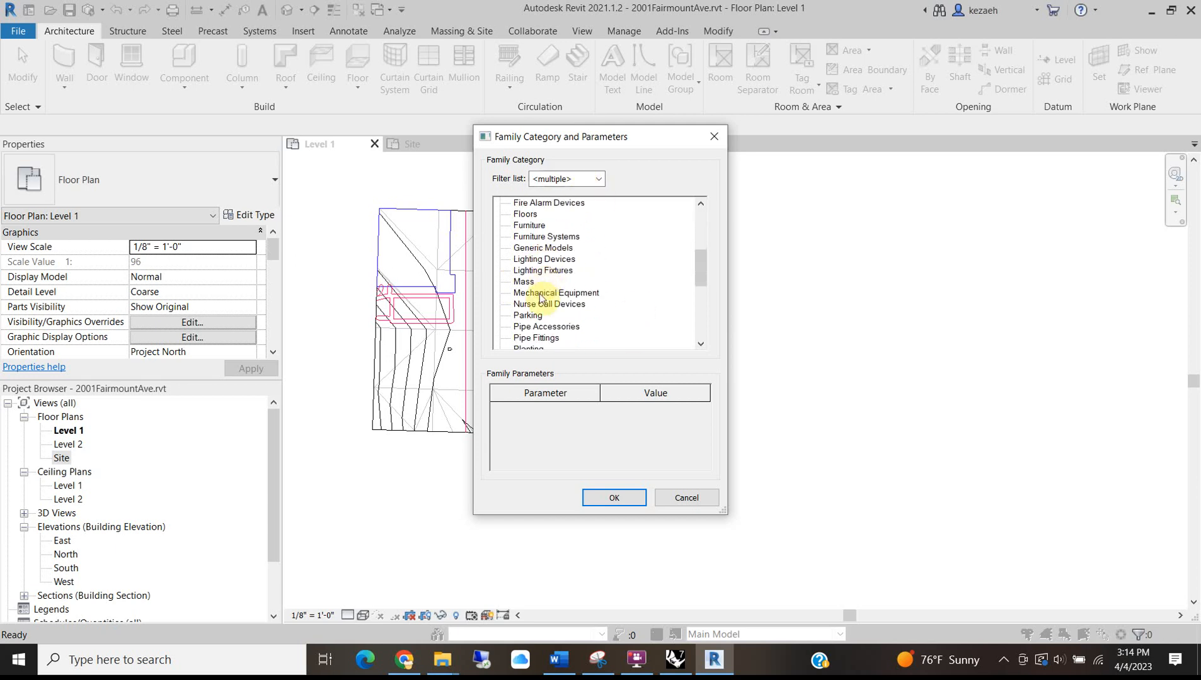
scroll(613, 254, "down", 2)
scroll(610, 253, "up", 4)
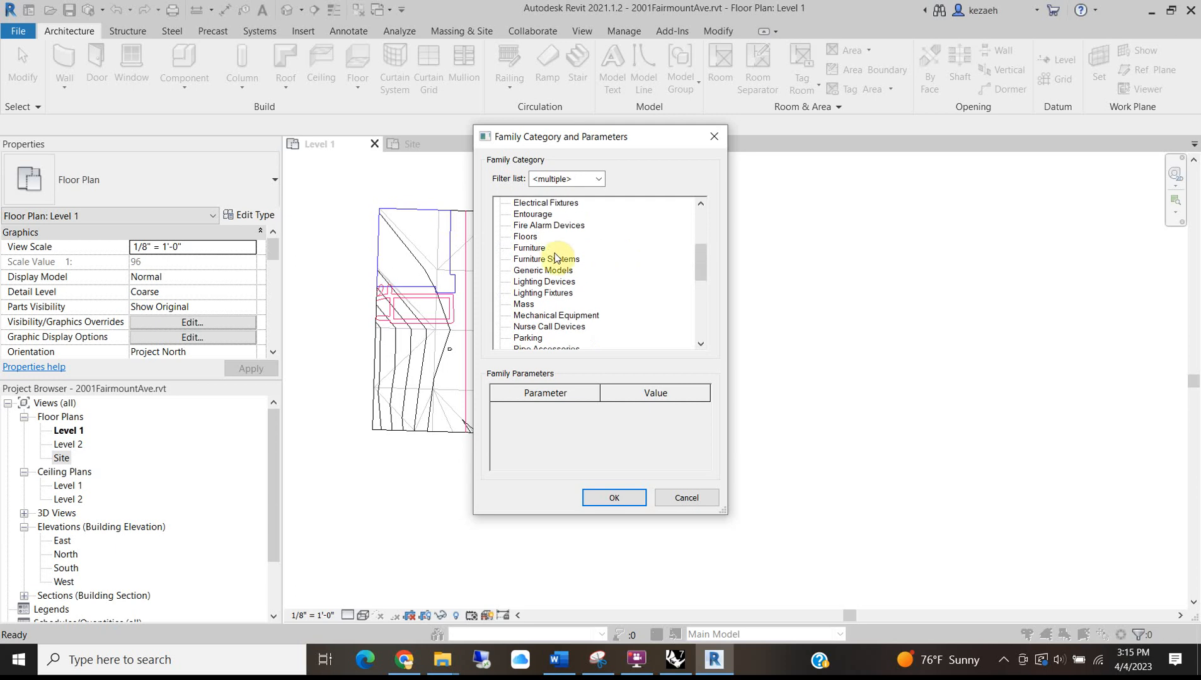
left_click(547, 276)
left_click(627, 501)
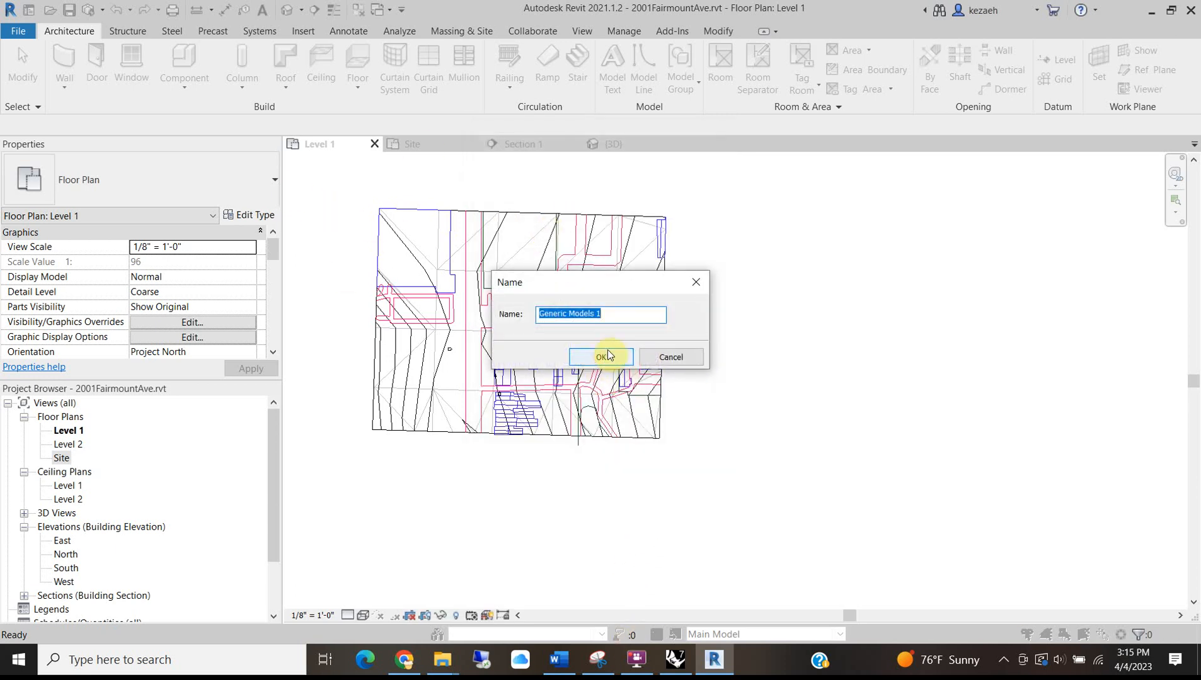
Name the in-place family 'Building Footprints'.
type("Building Footprints")
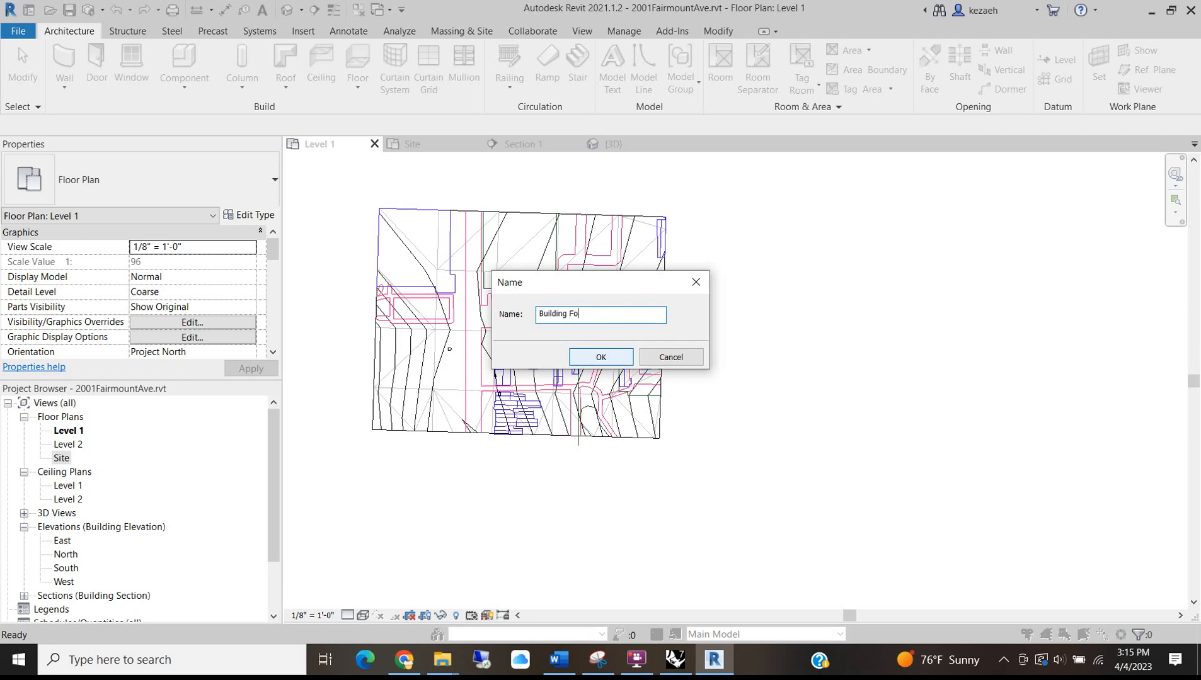
left_click(608, 363)
scroll(379, 221, "up", 3)
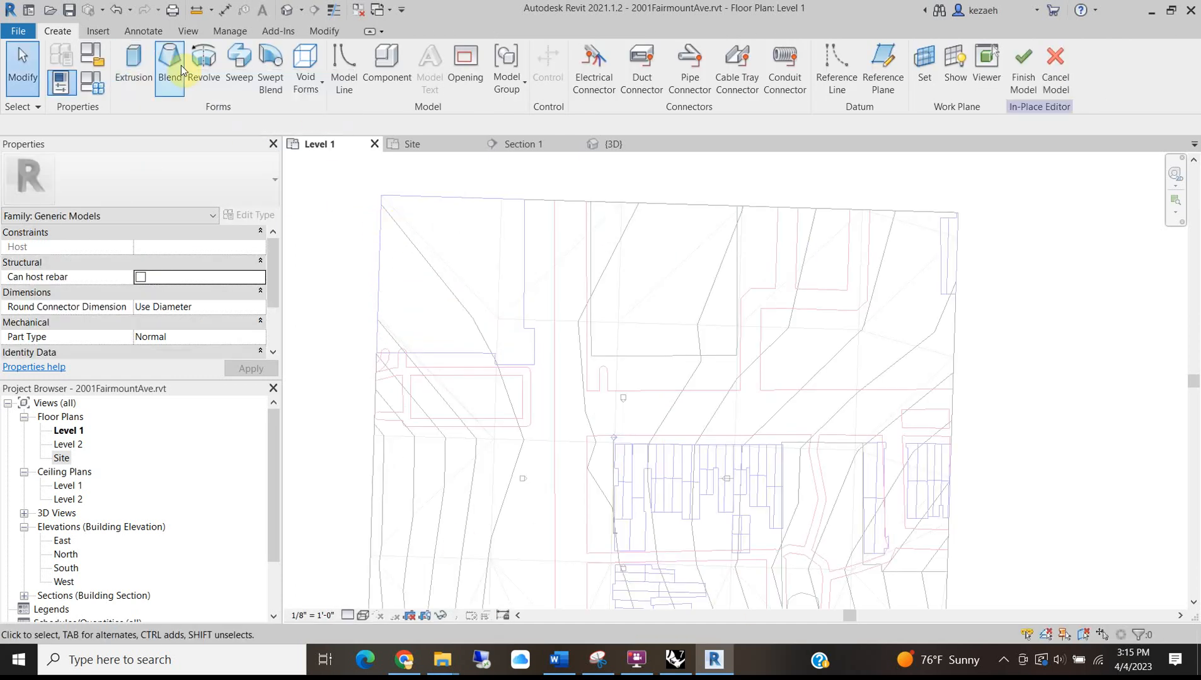
Start an extrusion and trace the building boundary's first edges, through the 31'-6" horizontal edge.
left_click(133, 60)
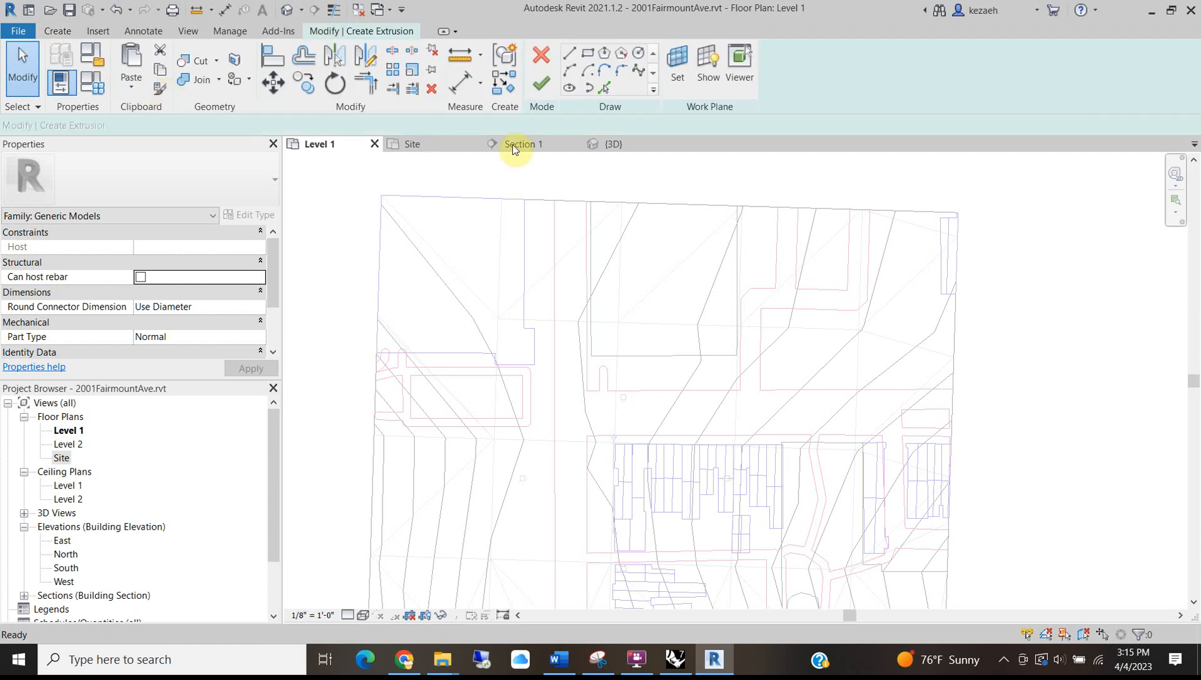
left_click(381, 196)
scroll(539, 188, "up", 6)
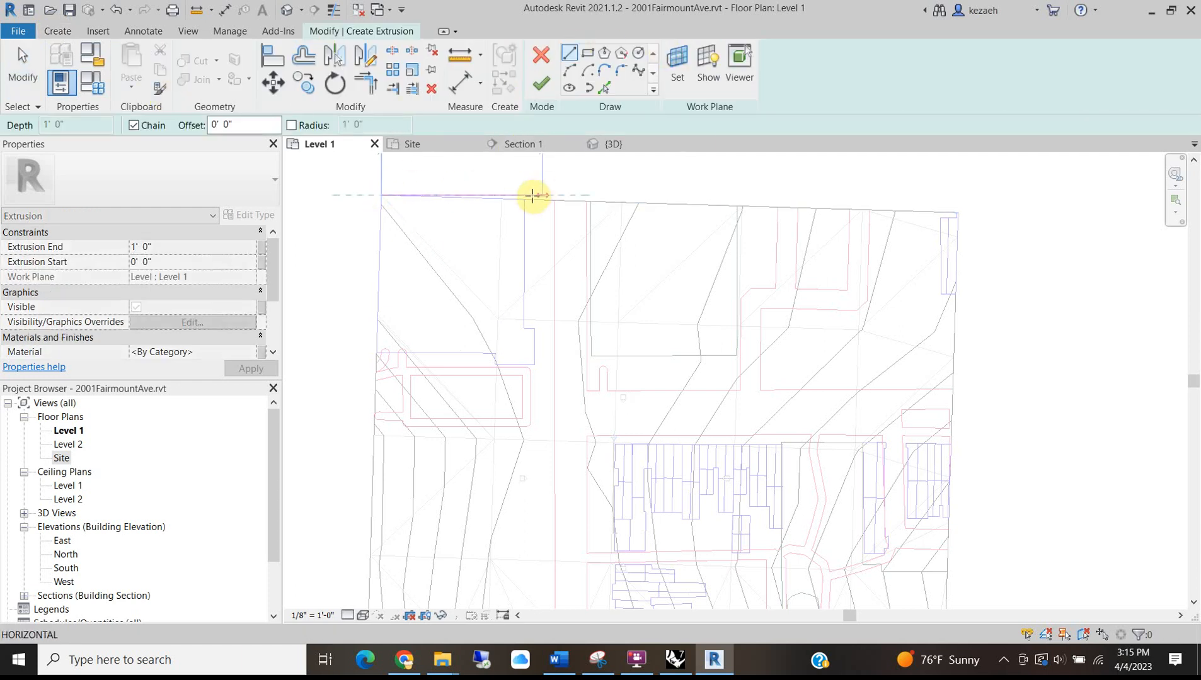
scroll(499, 211, "up", 4)
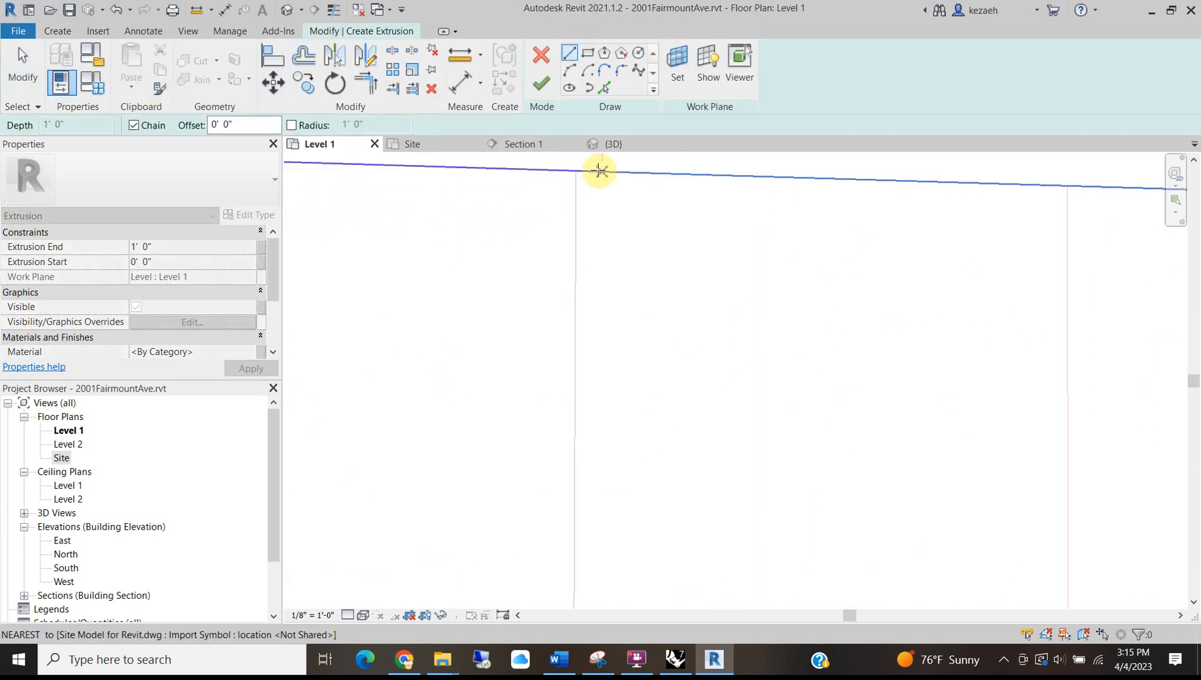
left_click(575, 170)
scroll(501, 341, "down", 5)
middle_click_drag(521, 497, 576, 265)
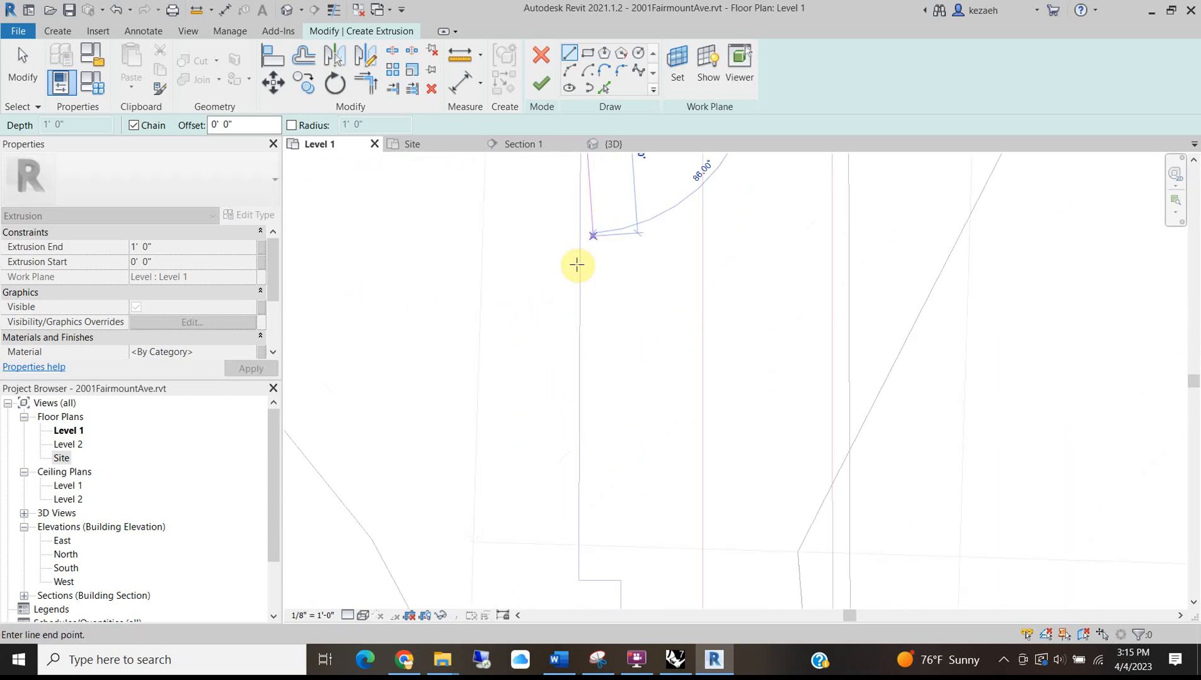
scroll(542, 297, "down", 3)
scroll(577, 394, "up", 3)
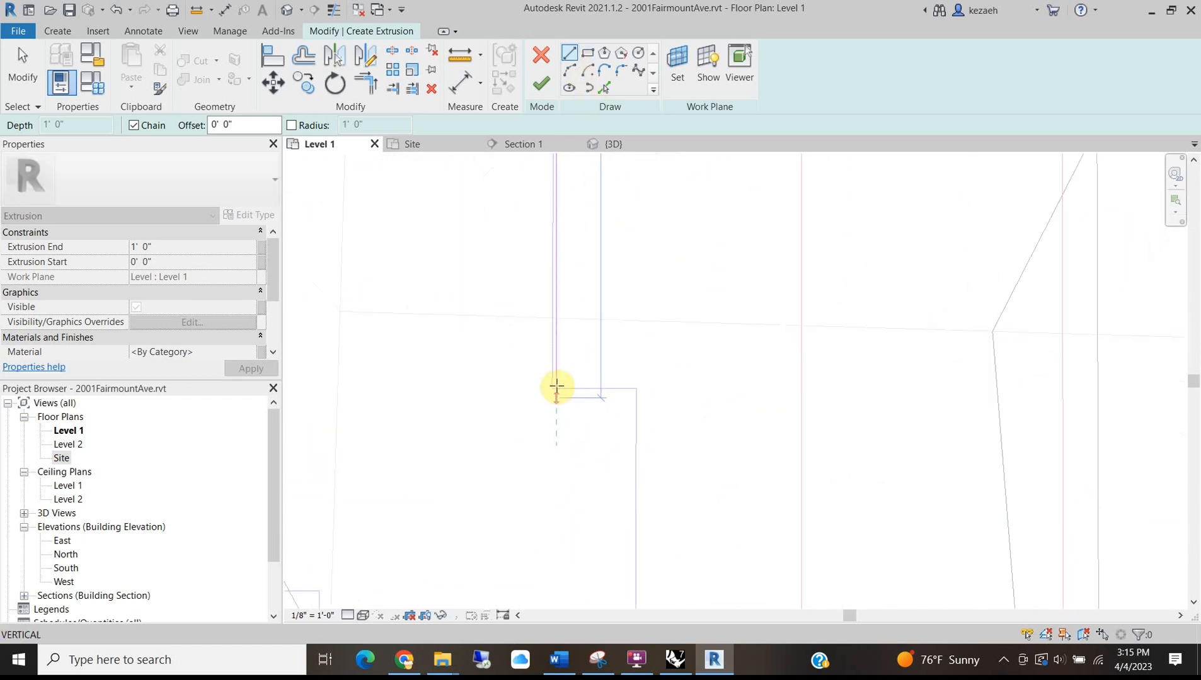
left_click(555, 388)
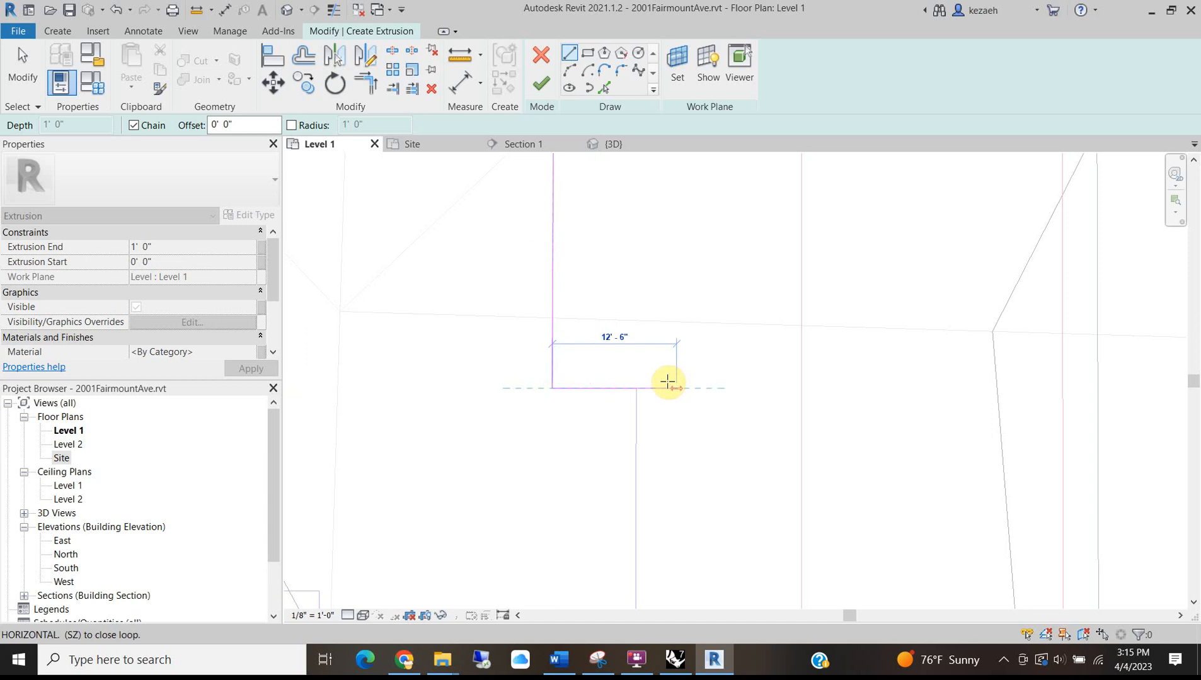
left_click(636, 389)
scroll(641, 416, "down", 3)
middle_click_drag(649, 576, 681, 329)
scroll(670, 329, "up", 3)
left_click(668, 325)
scroll(479, 325, "down", 2)
left_click(412, 322)
Trace the remaining boundary edges and close the outline at the top-left corner.
scroll(408, 322, "up", 3)
left_click(413, 320)
scroll(416, 260, "down", 3)
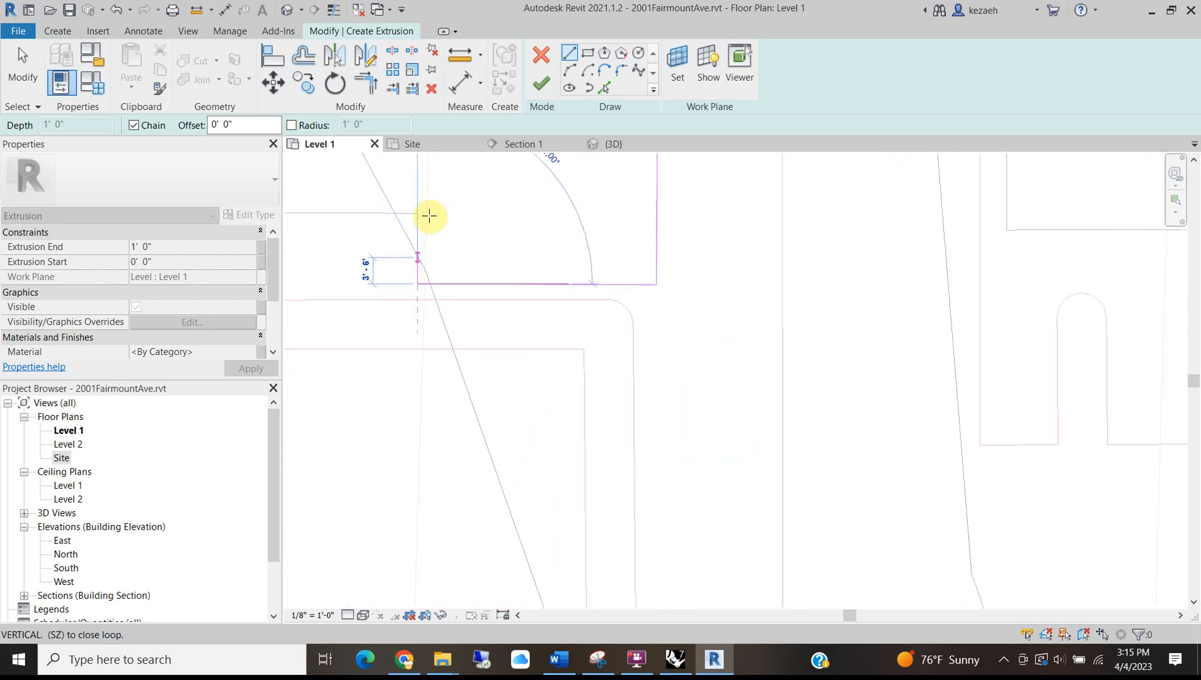
scroll(416, 215, "up", 3)
left_click(421, 213)
scroll(419, 214, "down", 3)
mouse_move(506, 247)
middle_mouse_down()
mouse_move(646, 297)
mouse_move(976, 364)
middle_mouse_up()
scroll(436, 366, "down", 4)
middle_click_drag(432, 362, 617, 344)
scroll(539, 331, "up", 3)
left_click(531, 334)
scroll(533, 331, "down", 4)
middle_click_drag(583, 224, 528, 462)
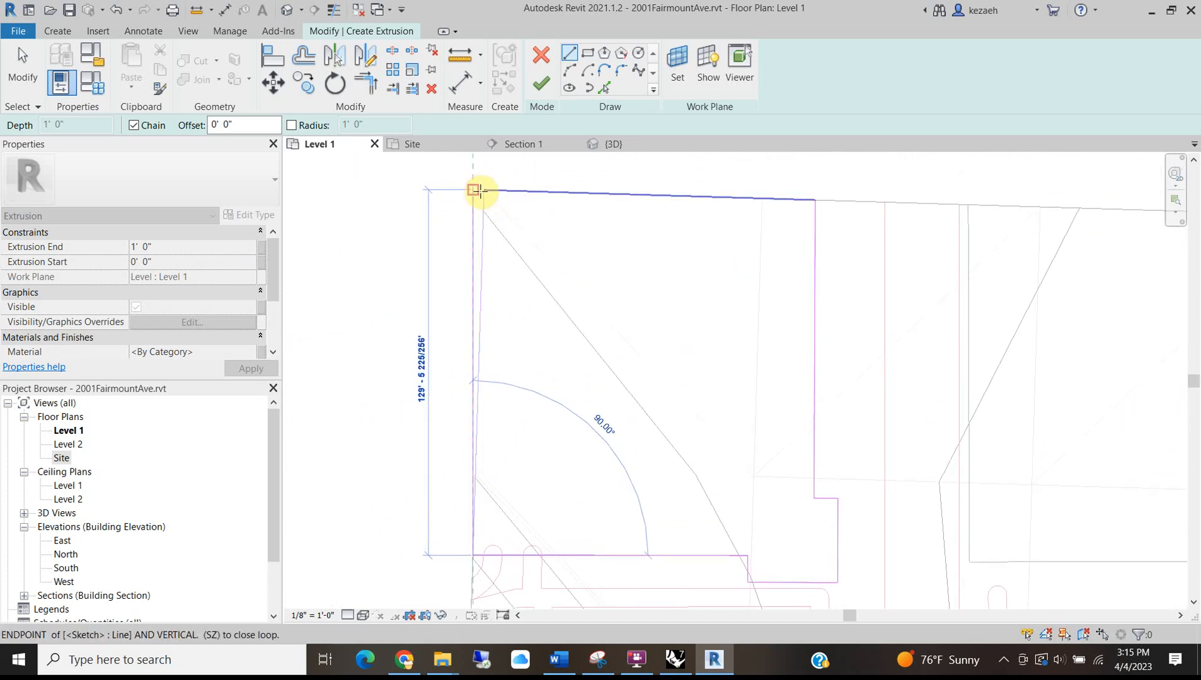
left_click(485, 191)
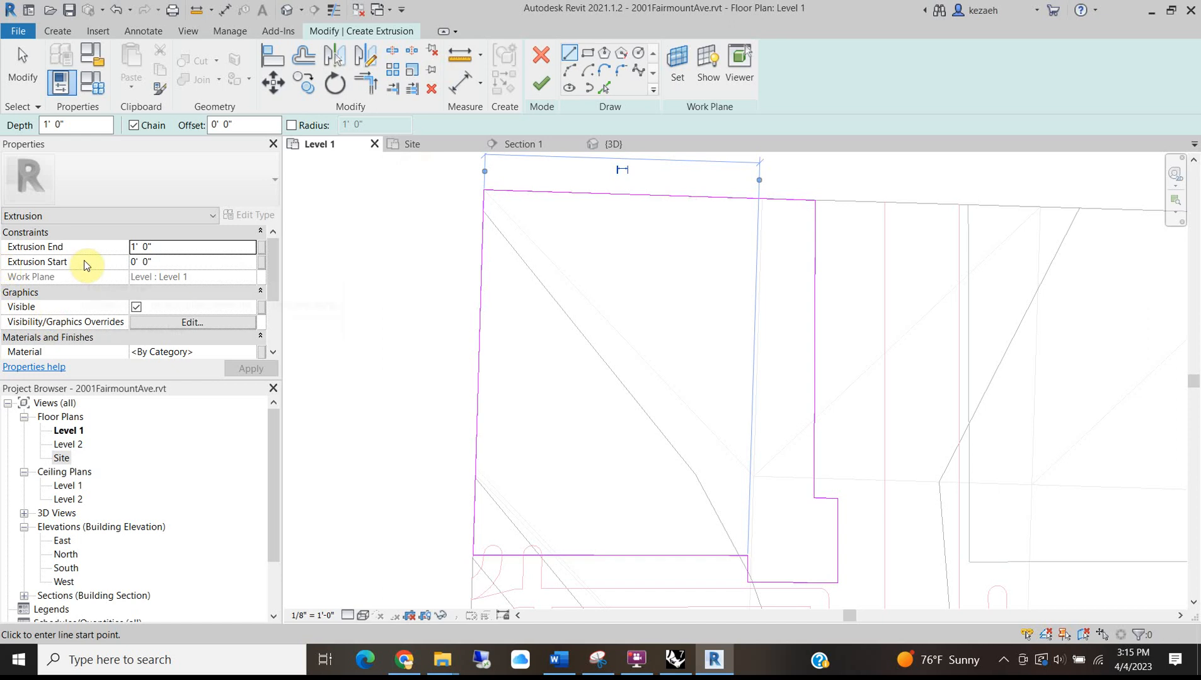
Set the extrusion to run from -4' 0" to 1' 0" in Properties.
left_click(203, 249)
scroll(201, 275, "down", 3)
scroll(205, 276, "up", 3)
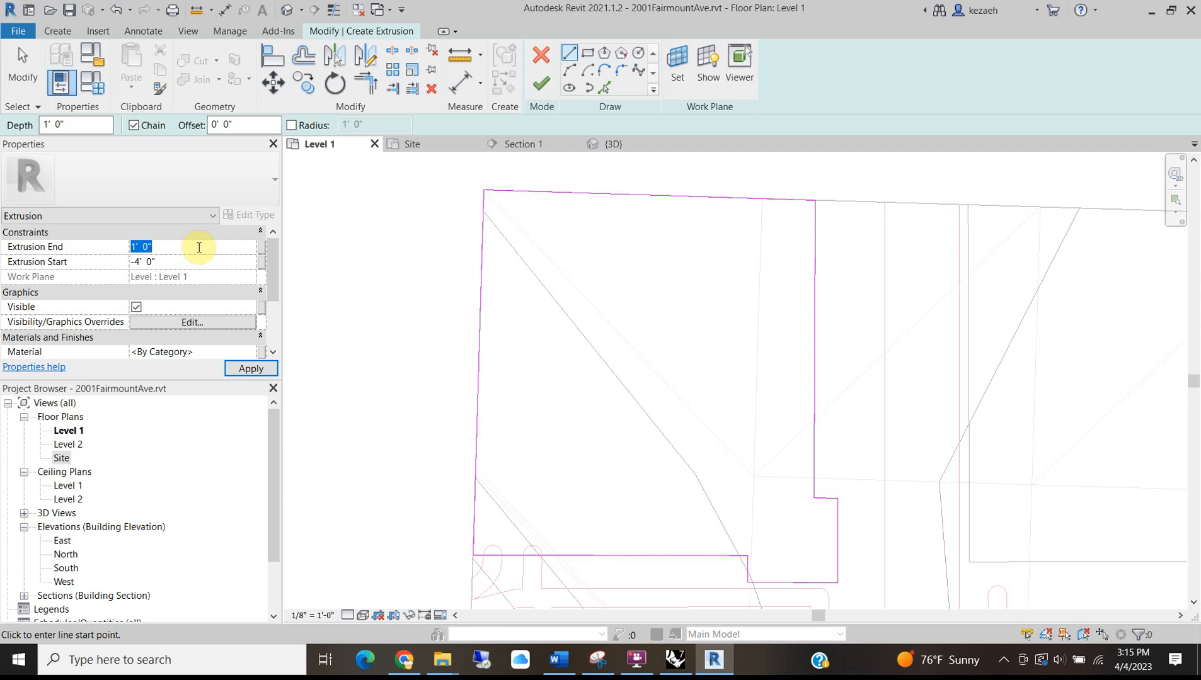
left_click(403, 660)
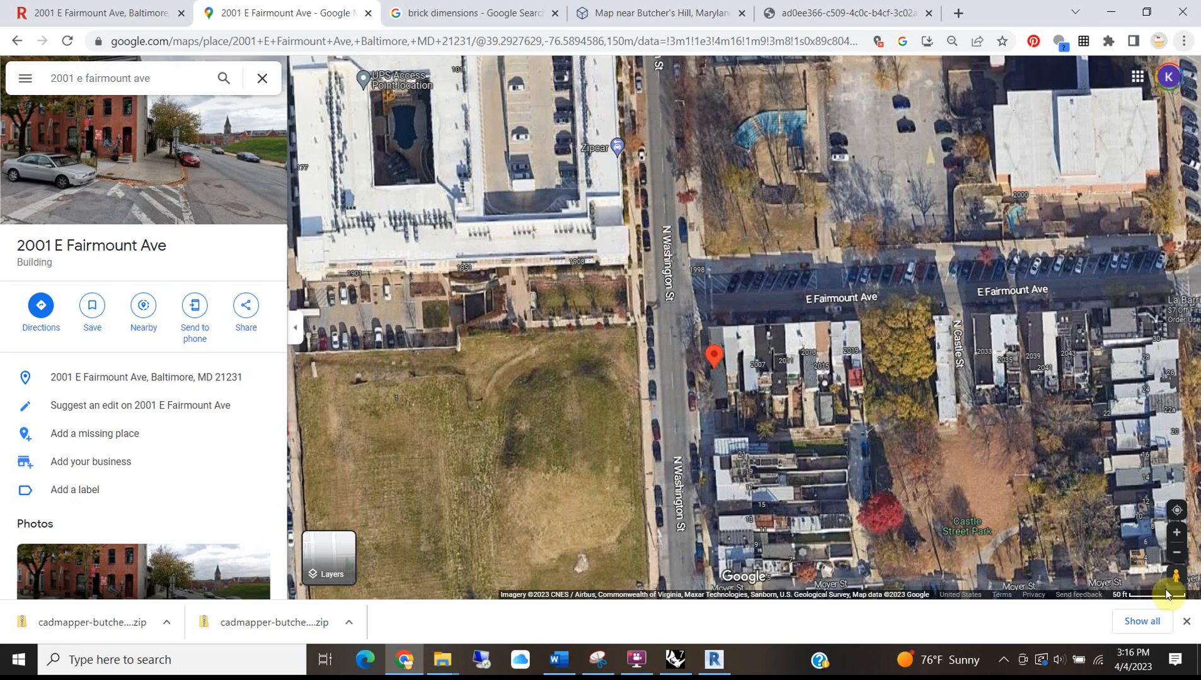
left_click_drag(1174, 573, 672, 204)
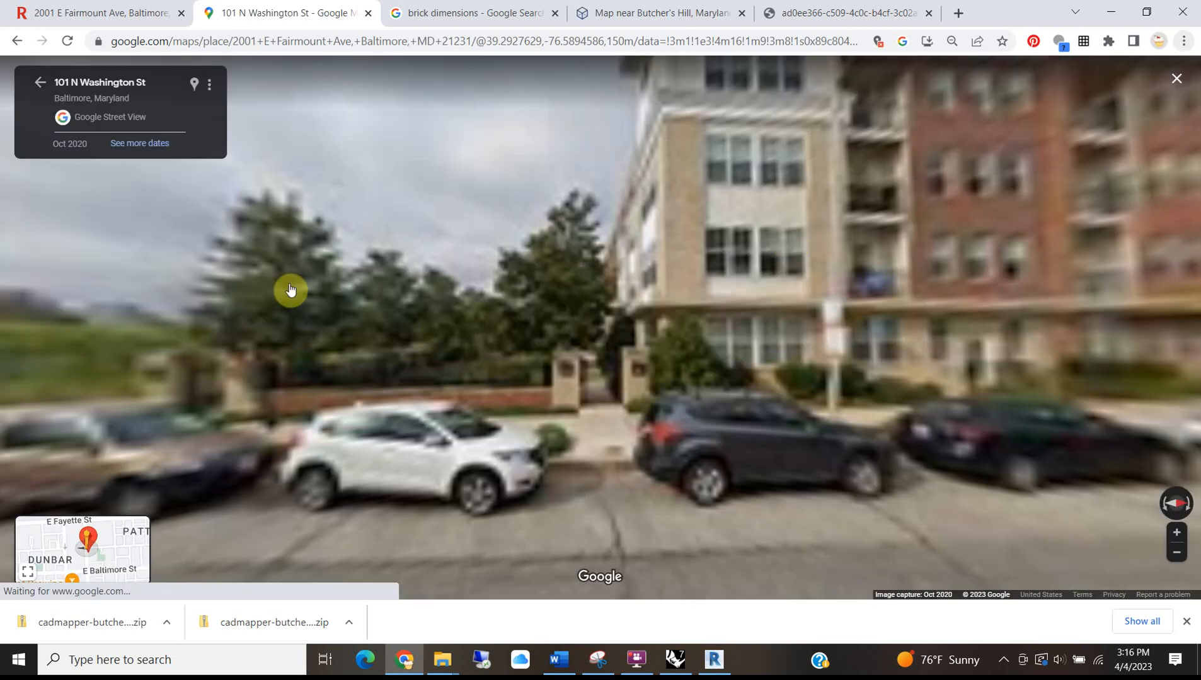
left_click_drag(846, 189, 461, 340)
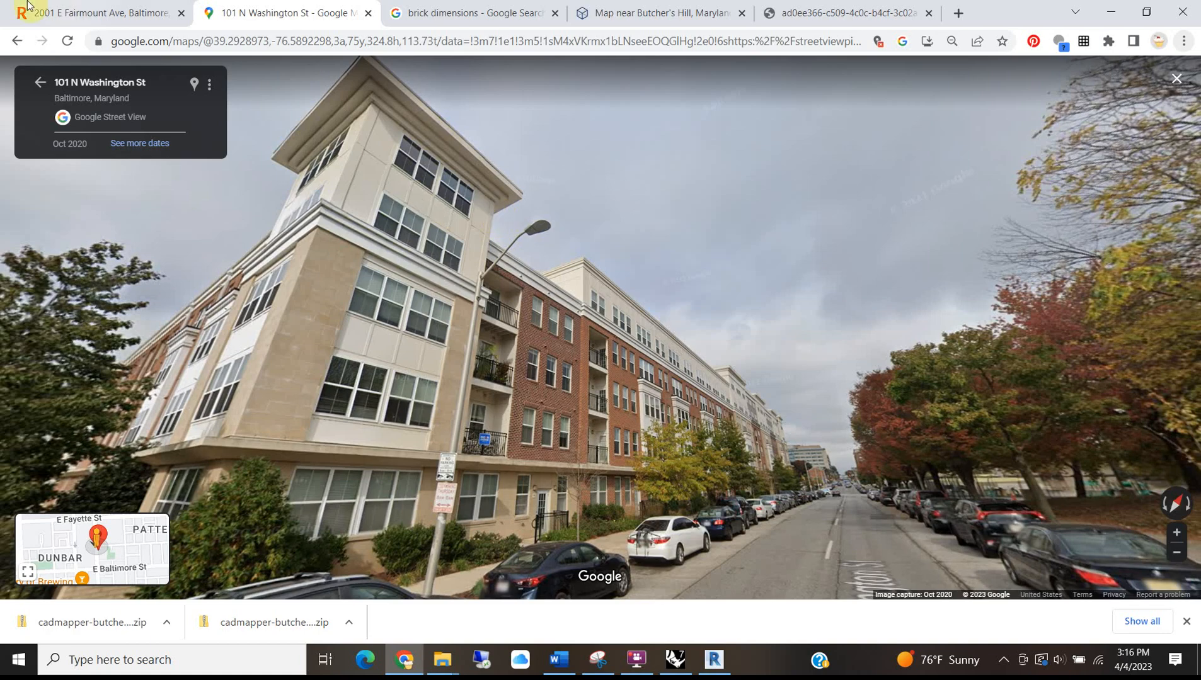
left_click(1109, 11)
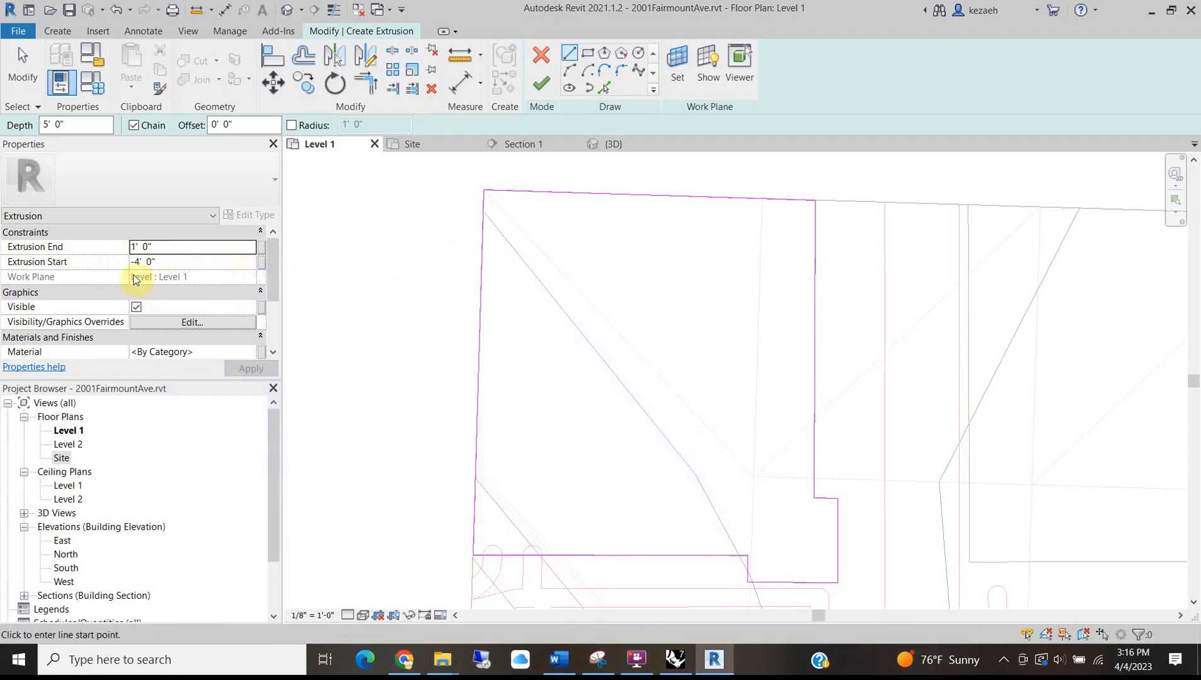
Set Extrusion End to 50', apply, and finish the extrusion sketch.
left_click(171, 246)
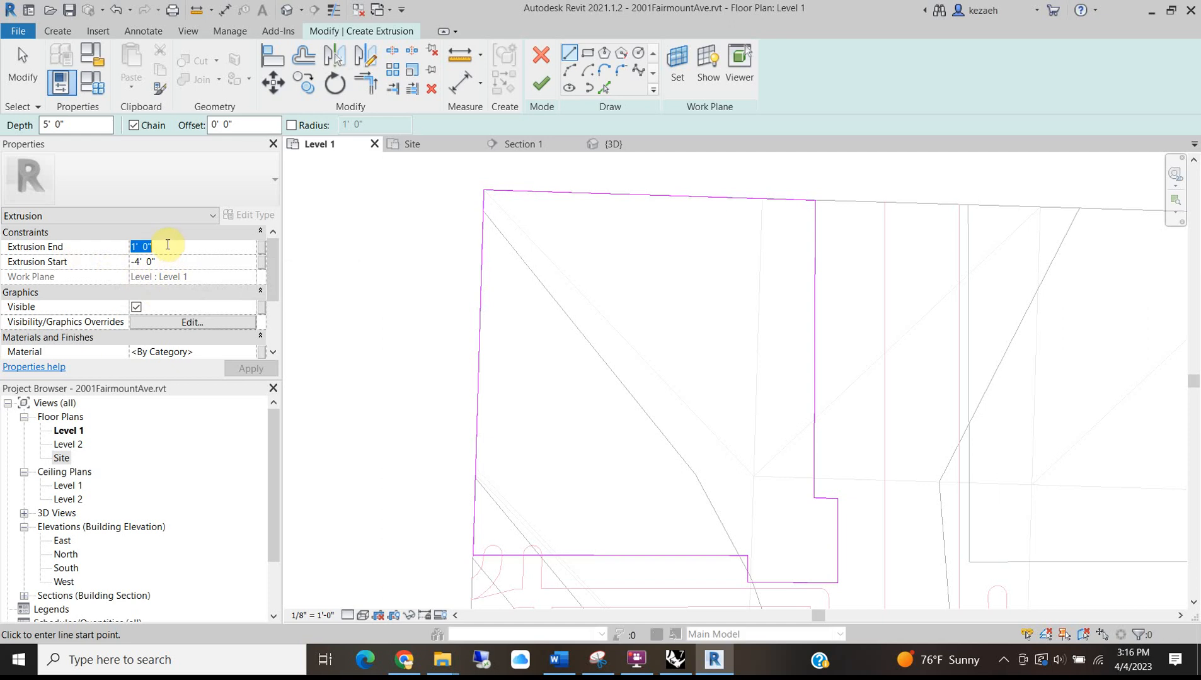
type("50'")
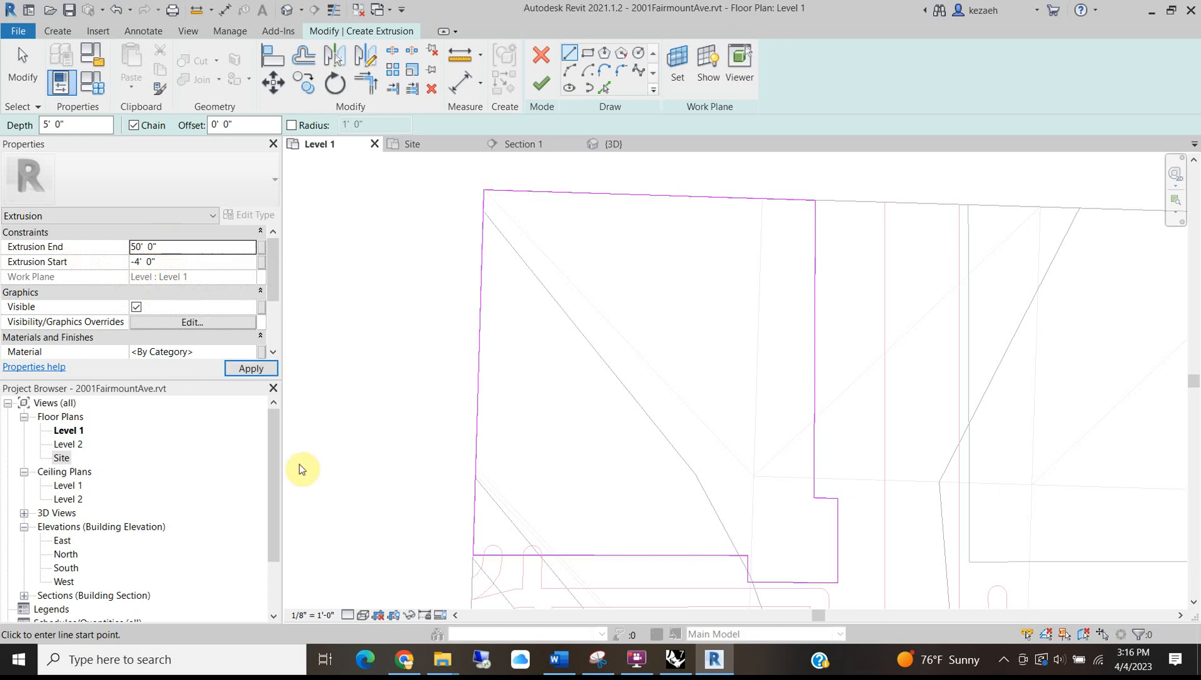
left_click(247, 373)
left_click(540, 80)
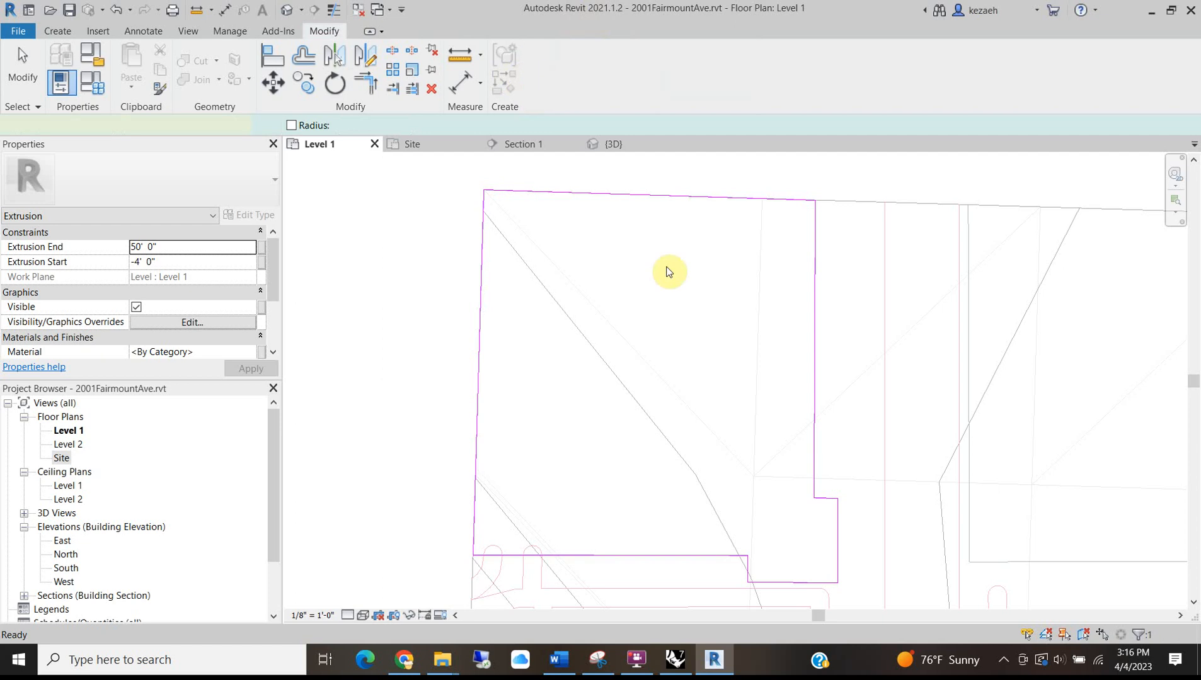
Open the Default 3D View and orbit around the new building mass.
left_click(287, 10)
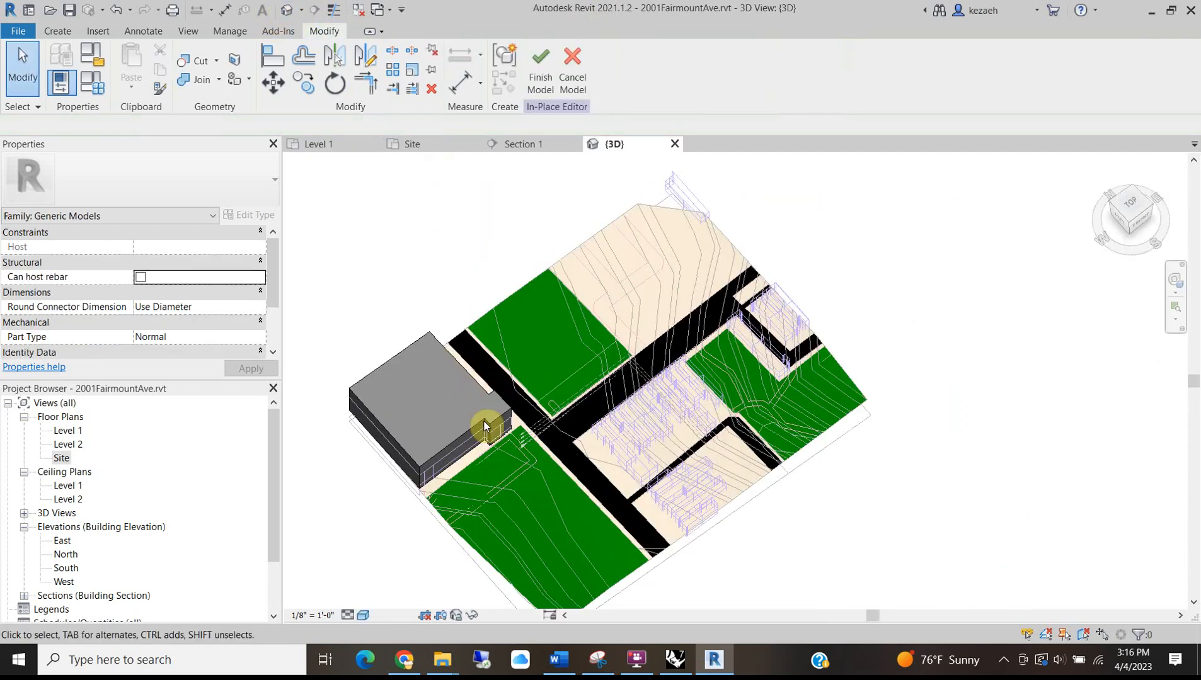
middle_click_drag(517, 446, 432, 207, "shift")
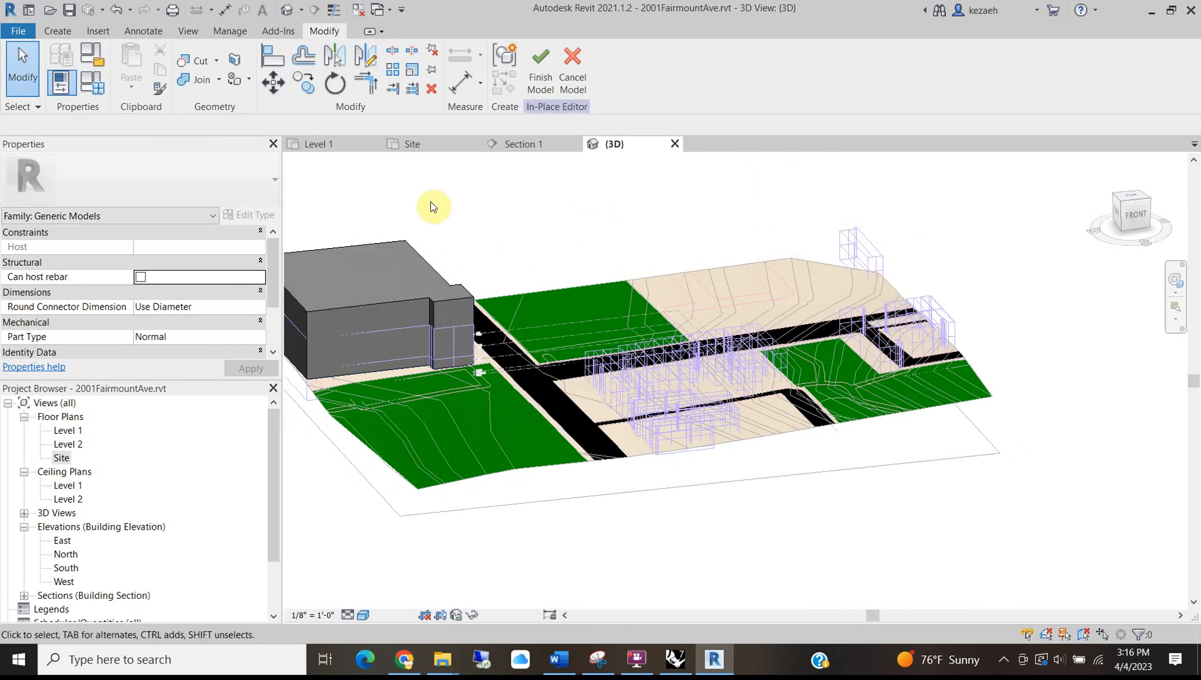
scroll(449, 291, "up", 2)
scroll(493, 284, "down", 1)
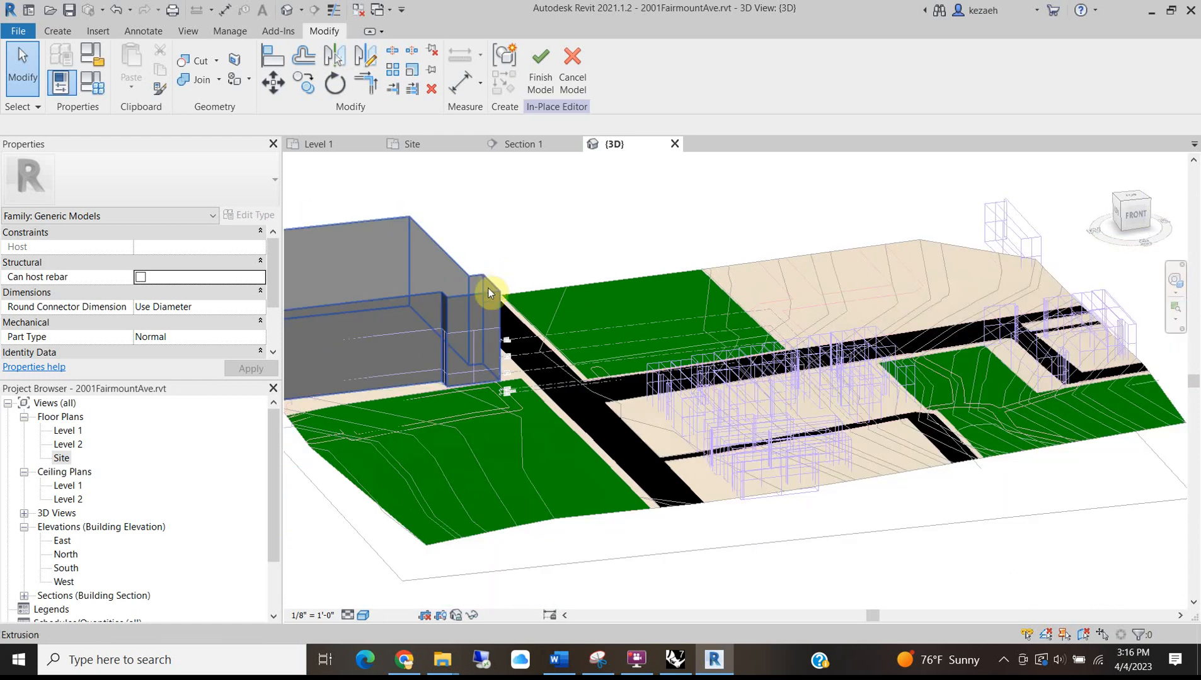
middle_click_drag(494, 390, 538, 373, "shift")
scroll(404, 406, "up", 3)
middle_click_drag(441, 441, 542, 333, "shift")
scroll(428, 287, "up", 3)
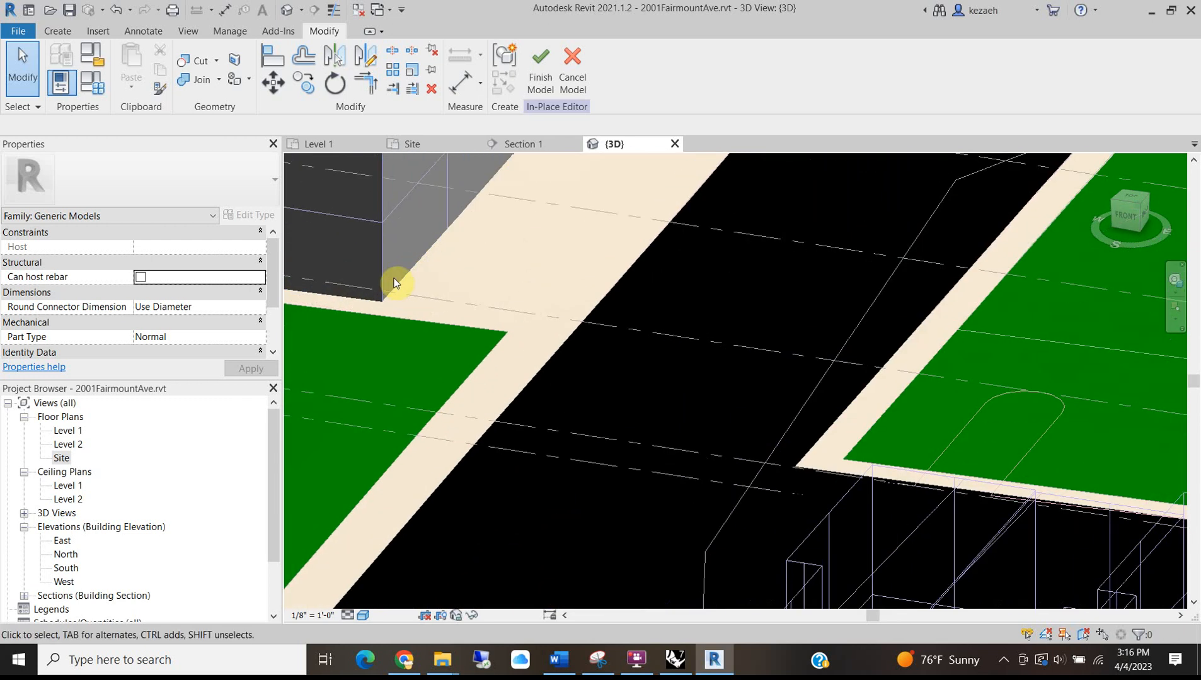
scroll(398, 283, "down", 1)
Drag the mass's bottom shape handle down to lower its base below the ground.
left_click(398, 287)
middle_click_drag(349, 340, 559, 403, "shift")
scroll(560, 403, "down", 4)
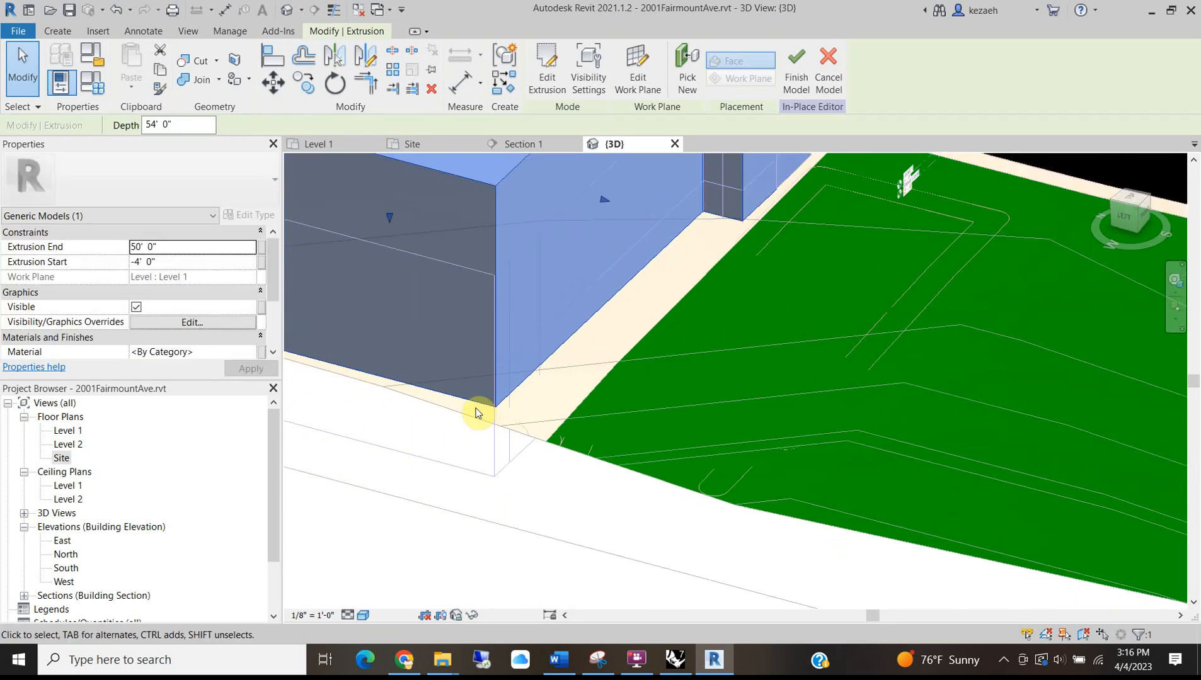
left_click_drag(422, 267, 449, 321)
middle_click_drag(449, 321, 466, 463, "shift")
left_click(567, 397)
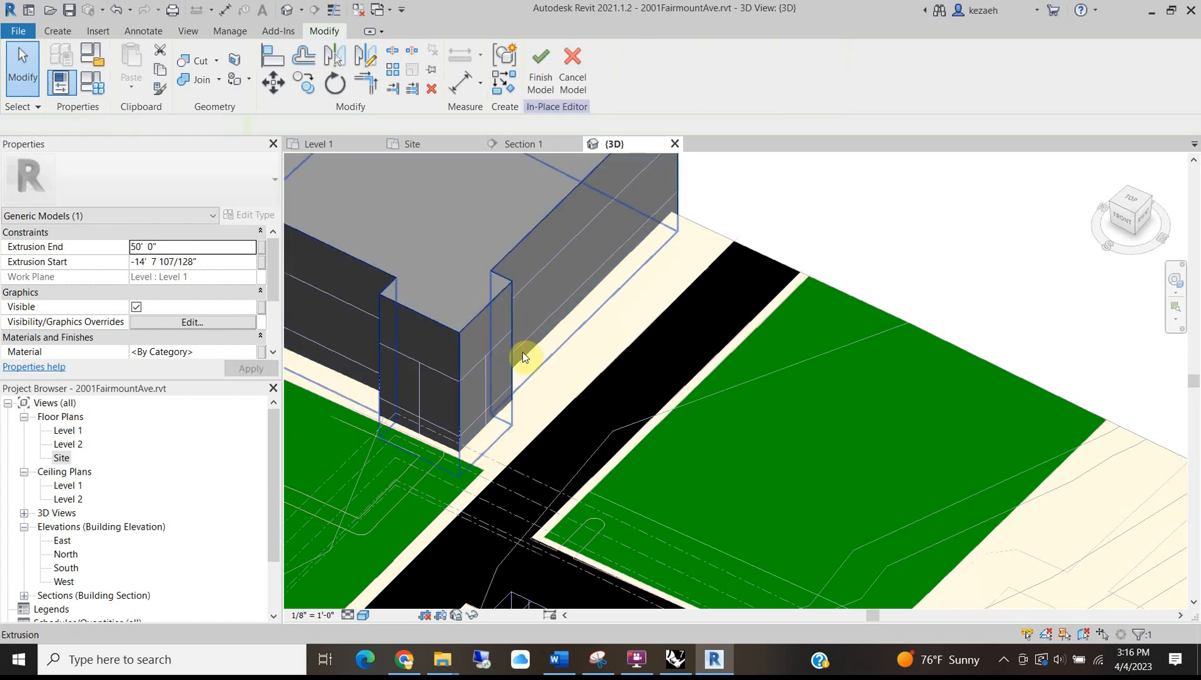
scroll(531, 367, "down", 2)
middle_click_drag(501, 450, 615, 309)
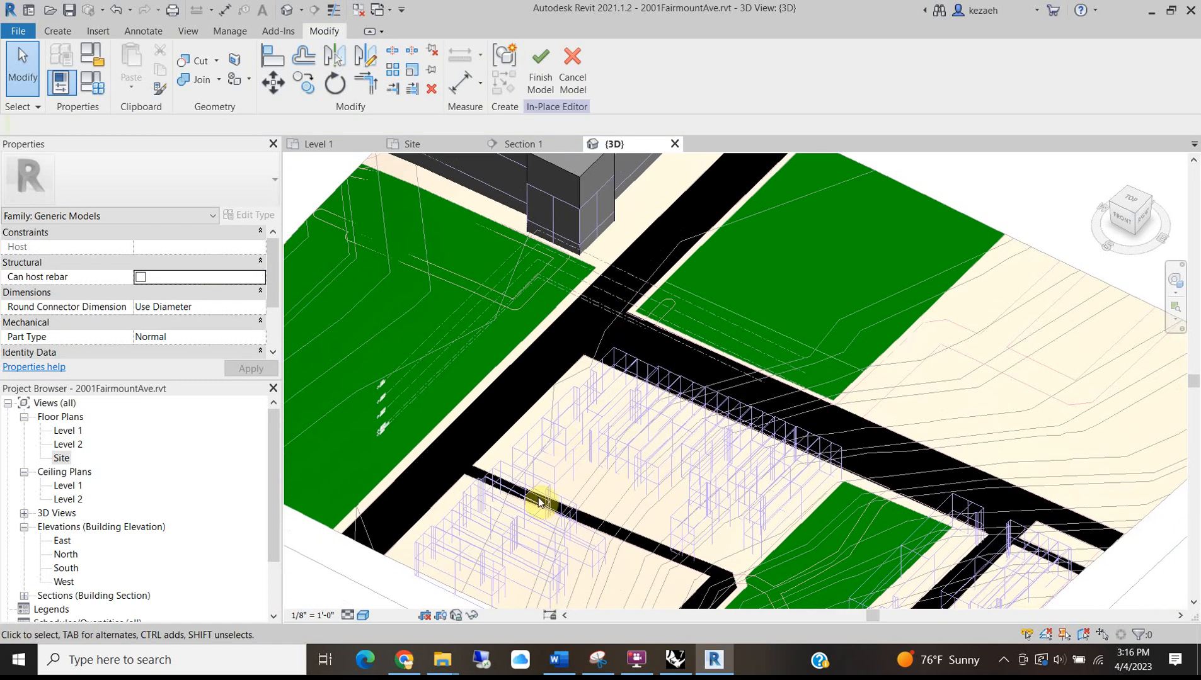
scroll(619, 432, "down", 3)
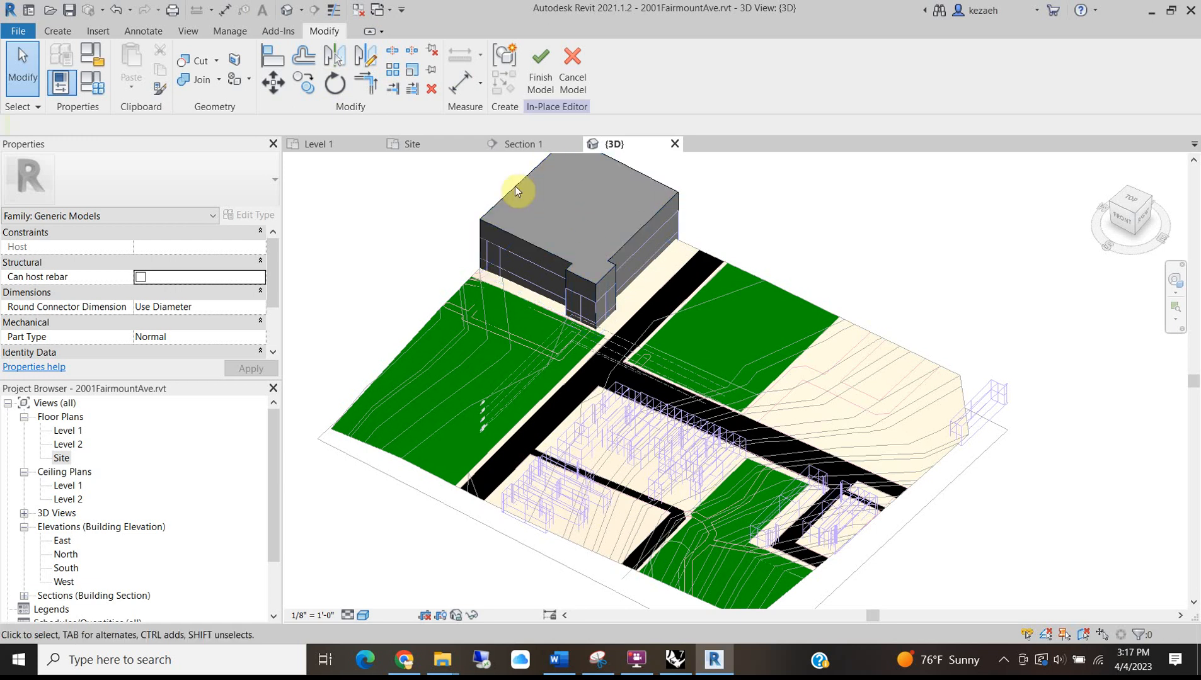
left_click(405, 660)
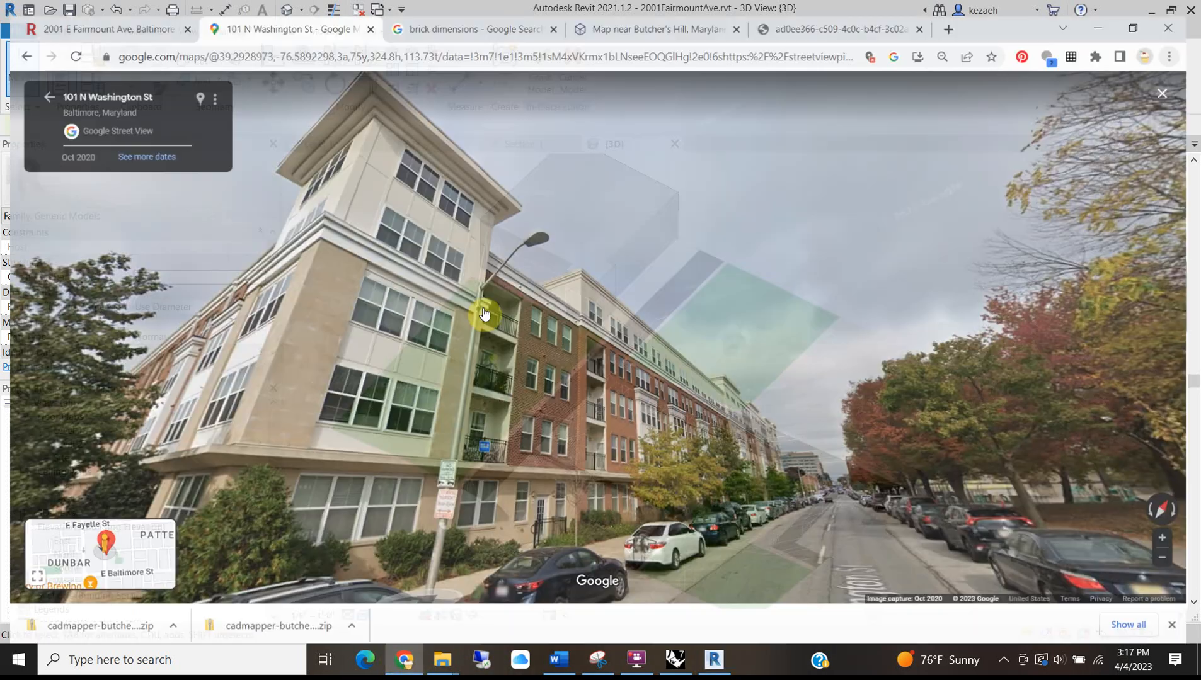
left_click(737, 429)
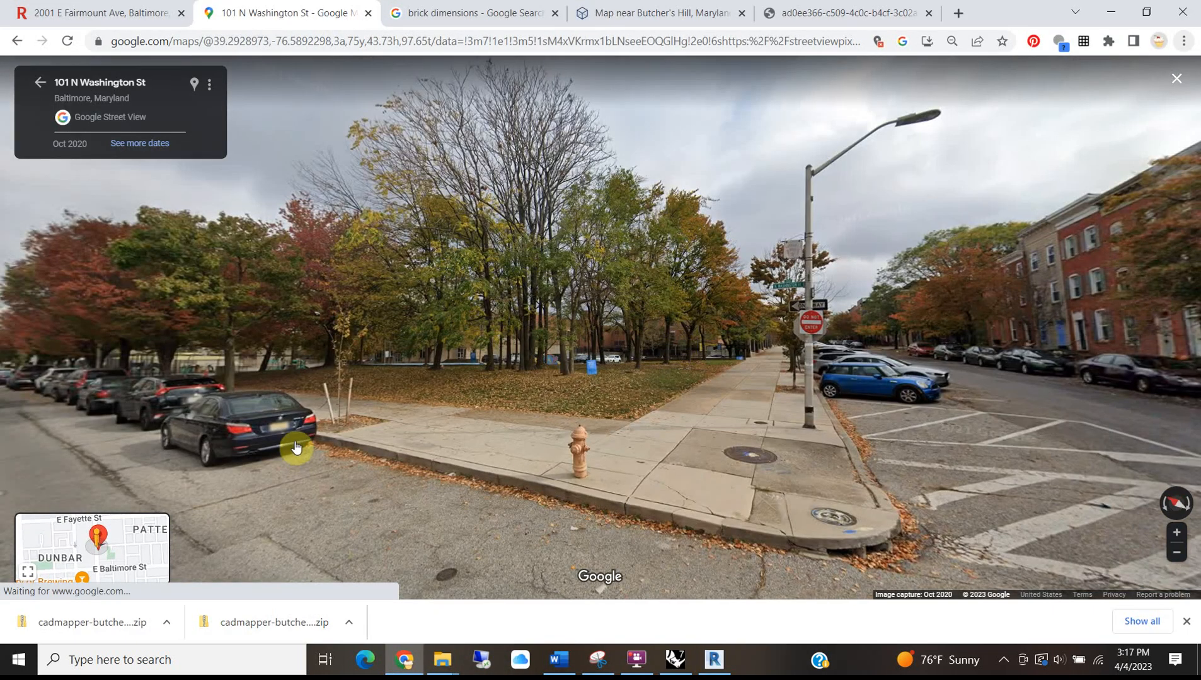
left_click(781, 363)
left_click(850, 344)
left_click(587, 209)
left_click(562, 376)
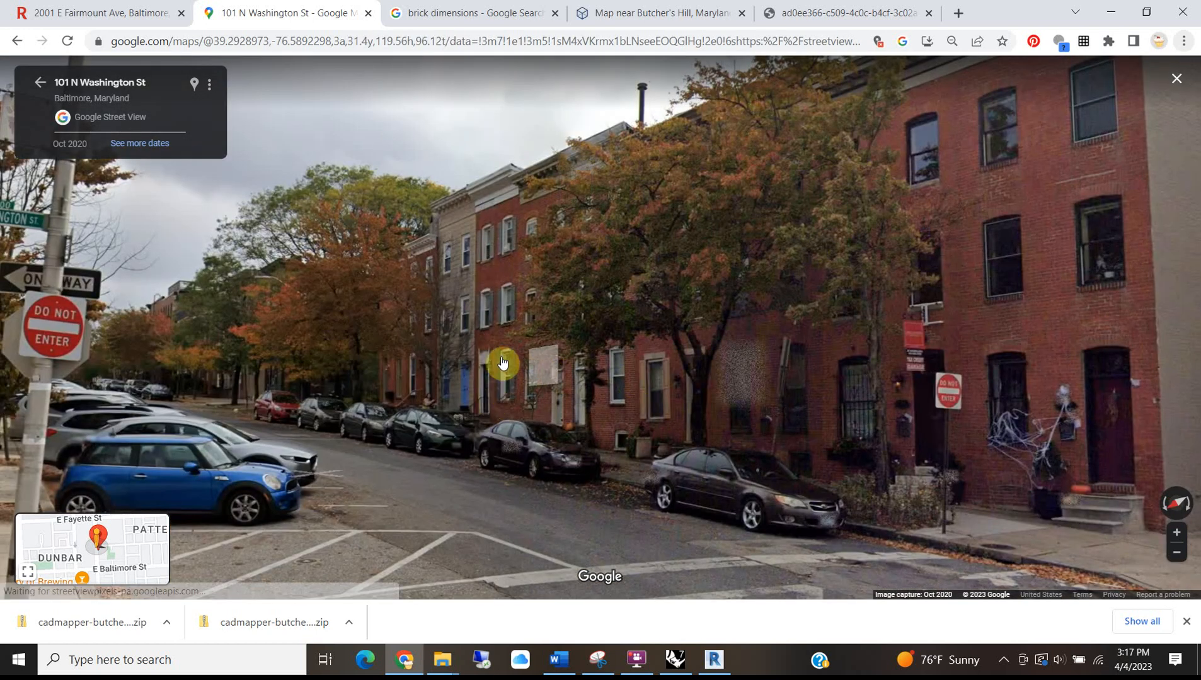
left_click_drag(849, 293, 380, 177)
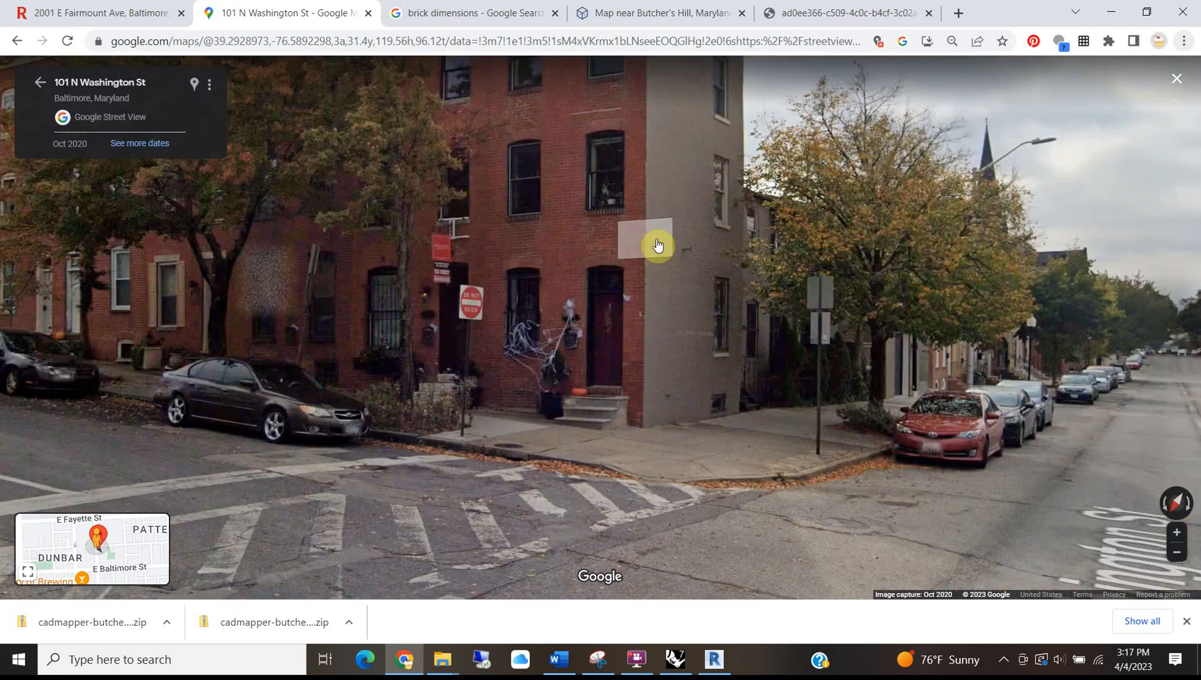
left_click(913, 308)
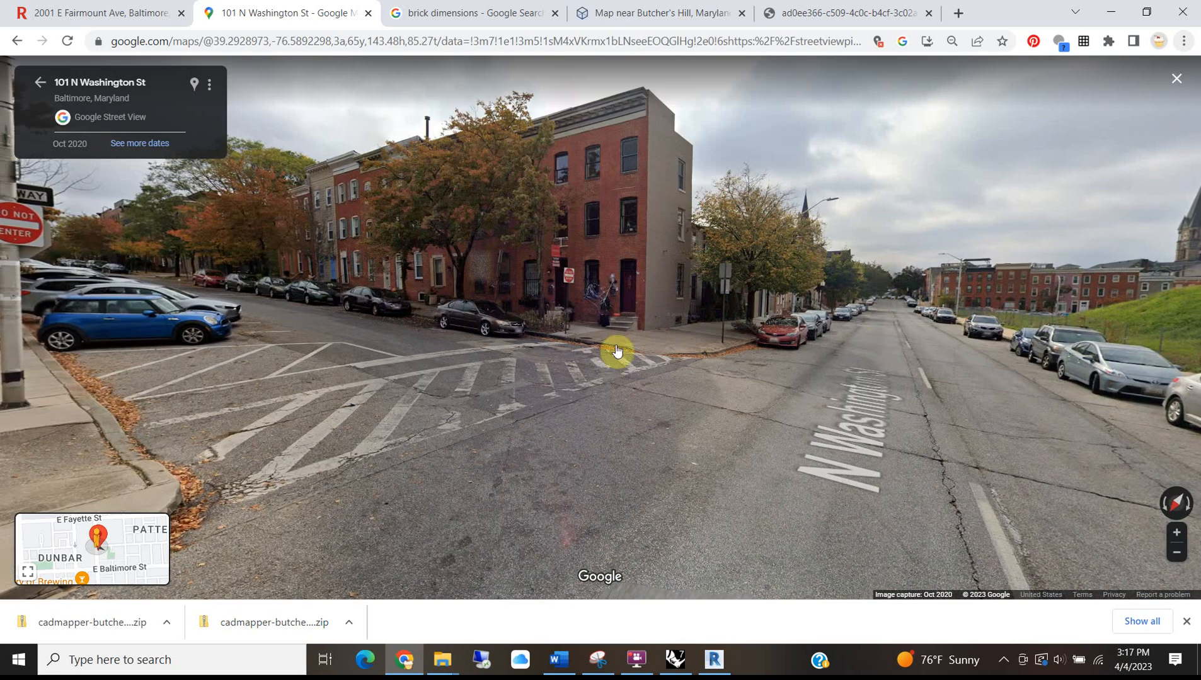
left_click(826, 346)
left_click(808, 290)
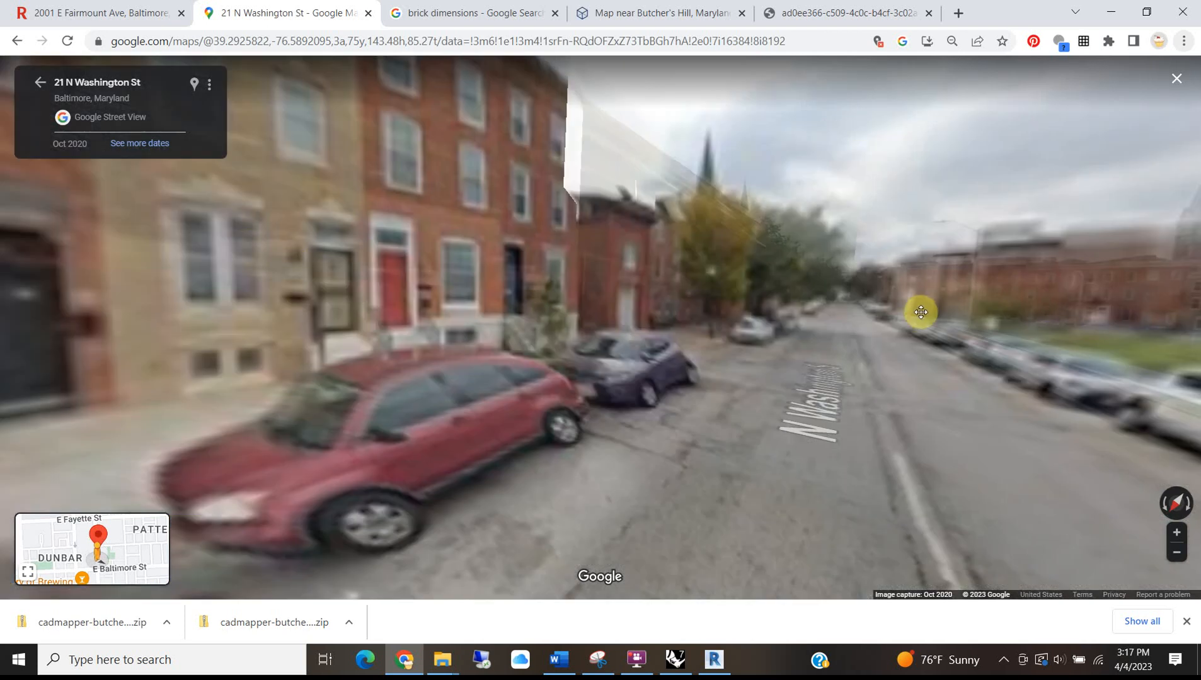
left_click(676, 250)
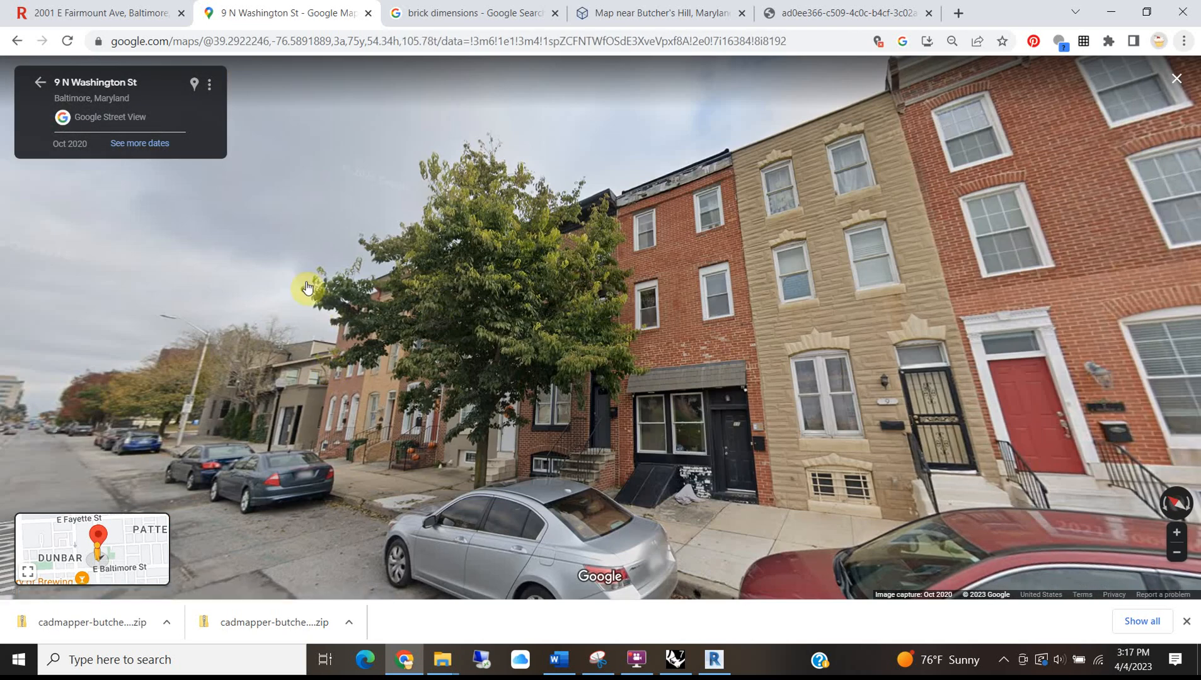
left_click_drag(329, 322, 379, 293)
left_click_drag(800, 322, 642, 352)
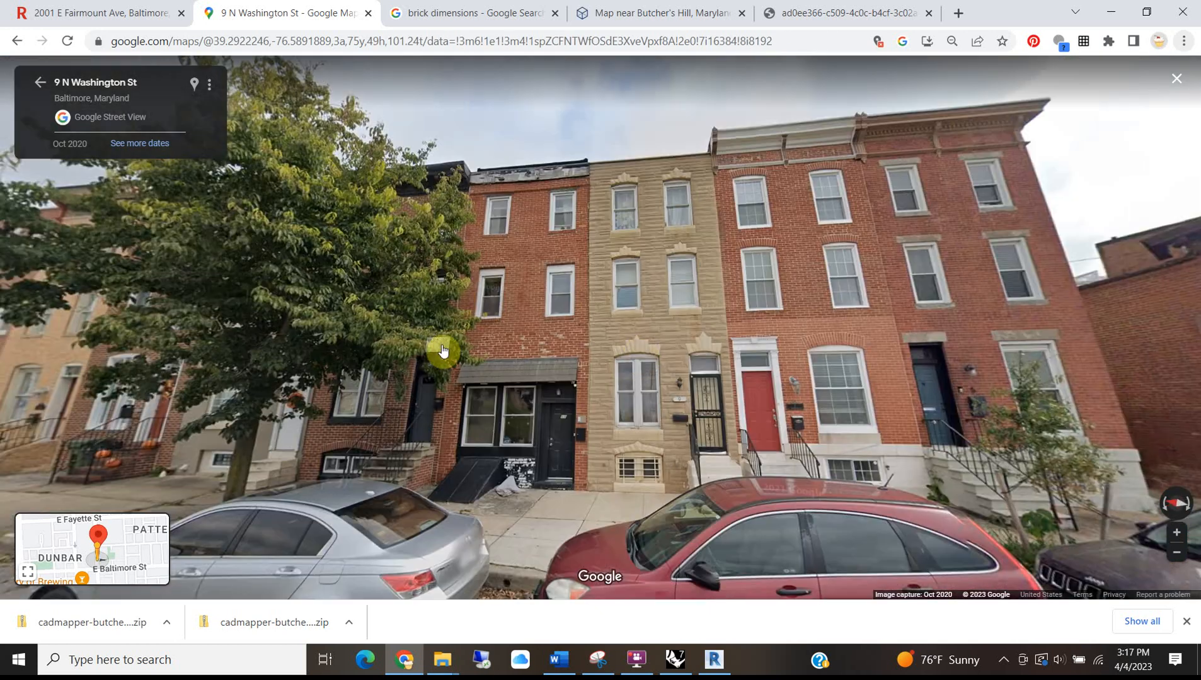
left_click_drag(443, 352, 136, 421)
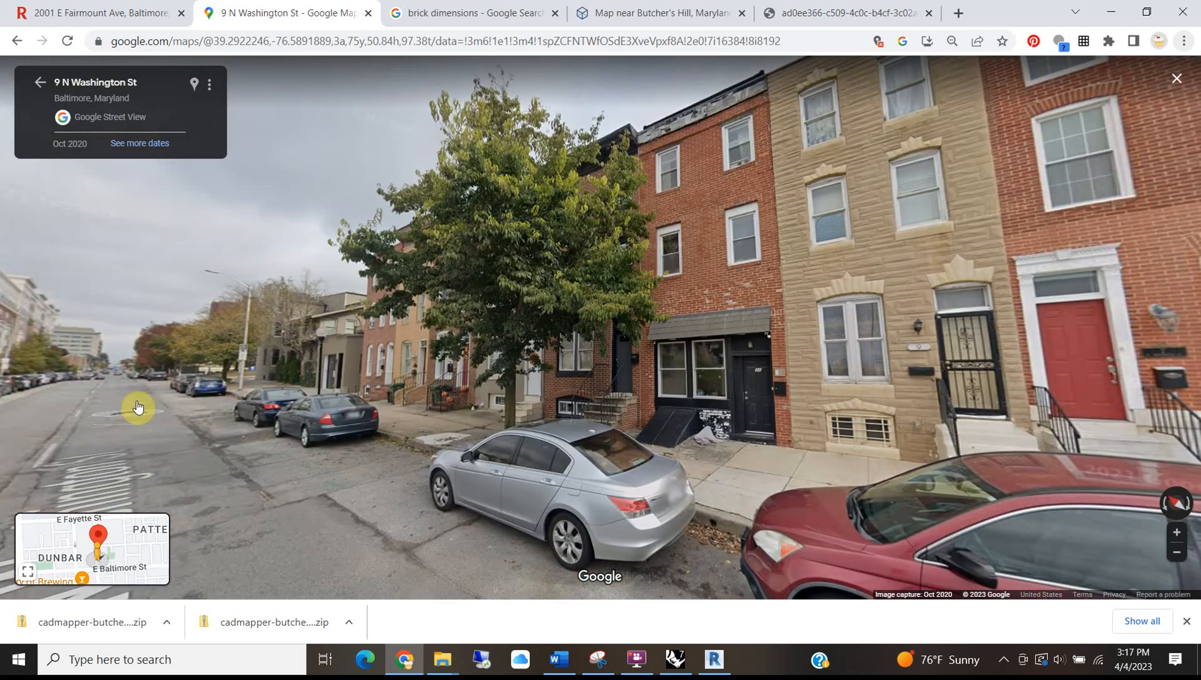
left_click(125, 361)
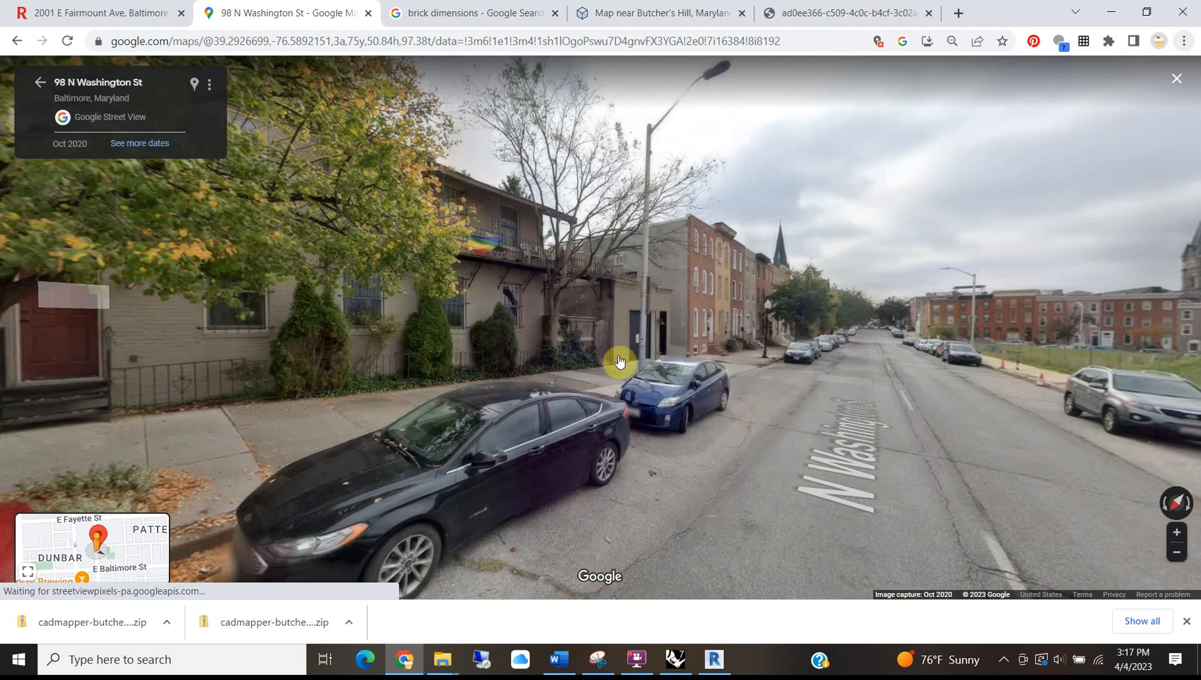
scroll(676, 343, "up", 2)
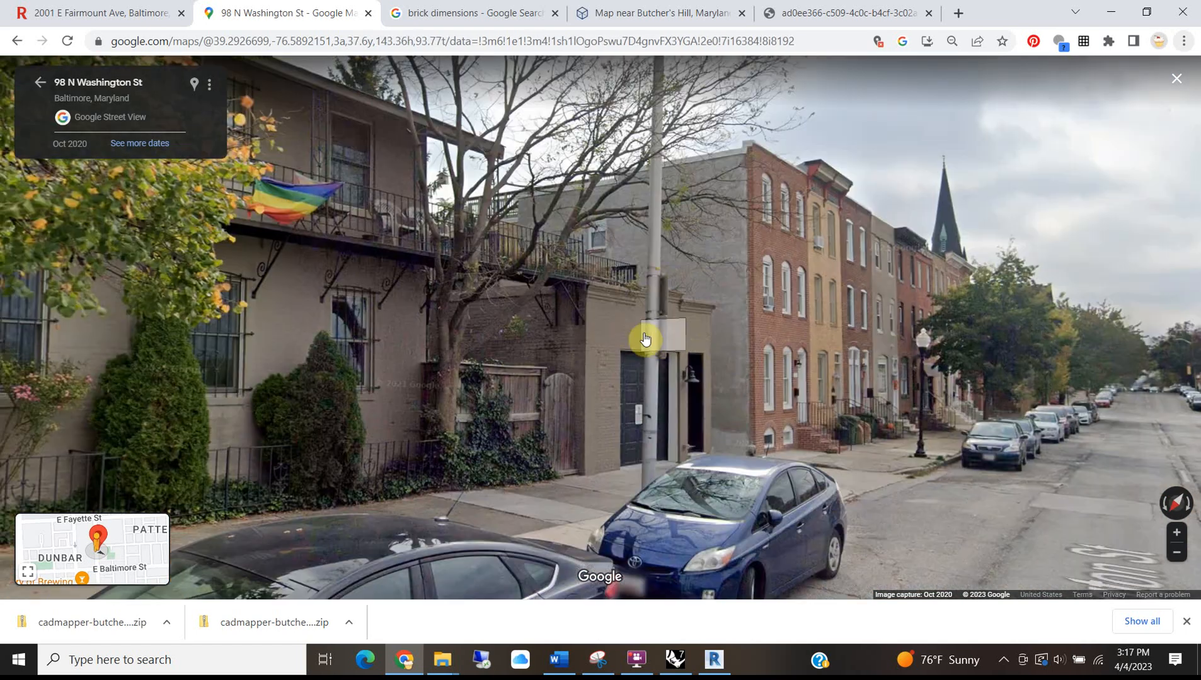
left_click_drag(463, 370, 524, 366)
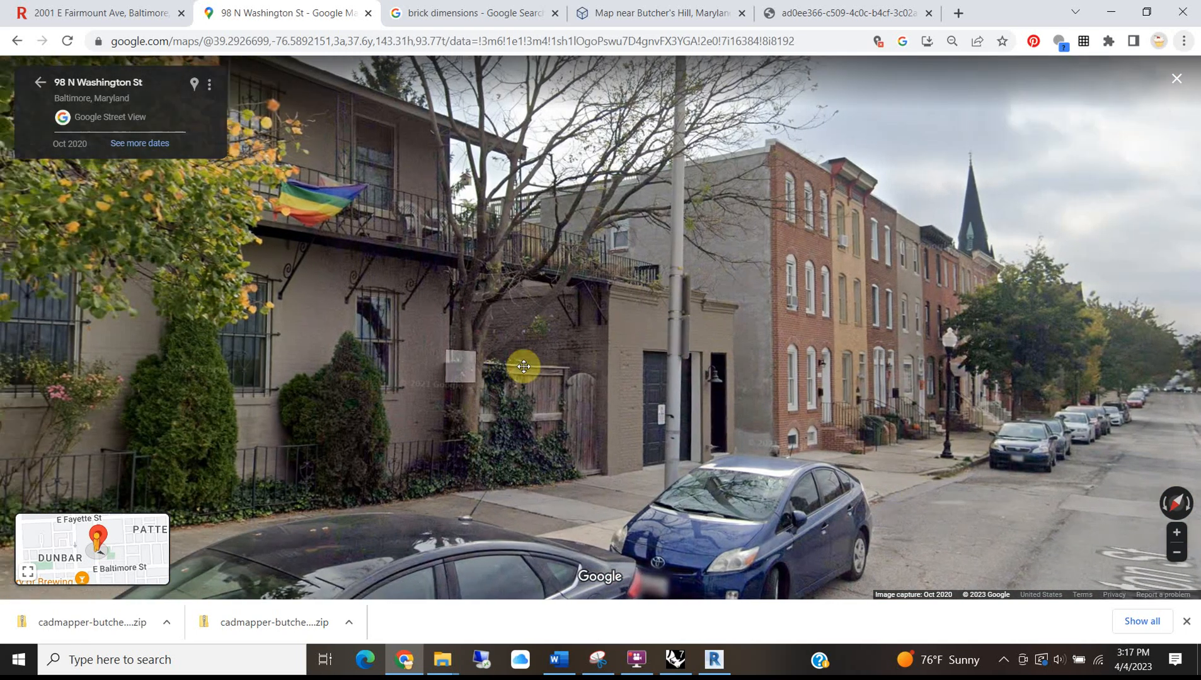
left_click_drag(754, 356, 871, 262)
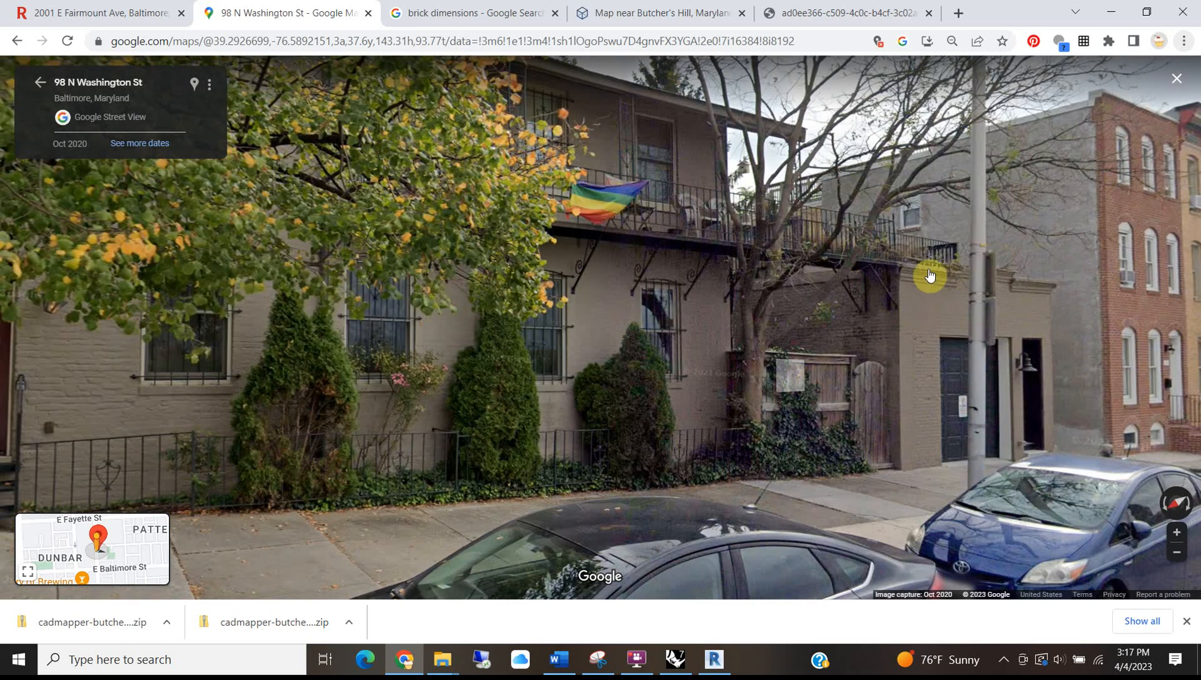
scroll(629, 306, "down", 1)
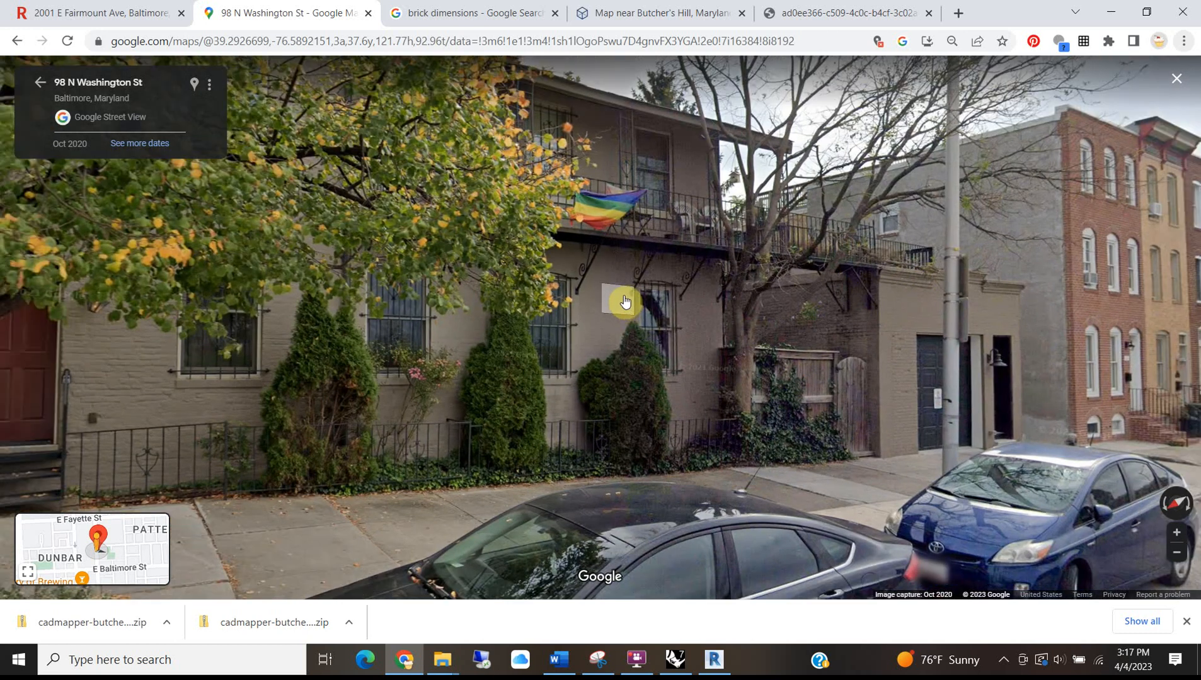
scroll(626, 304, "down", 3)
left_click_drag(413, 275, 850, 279)
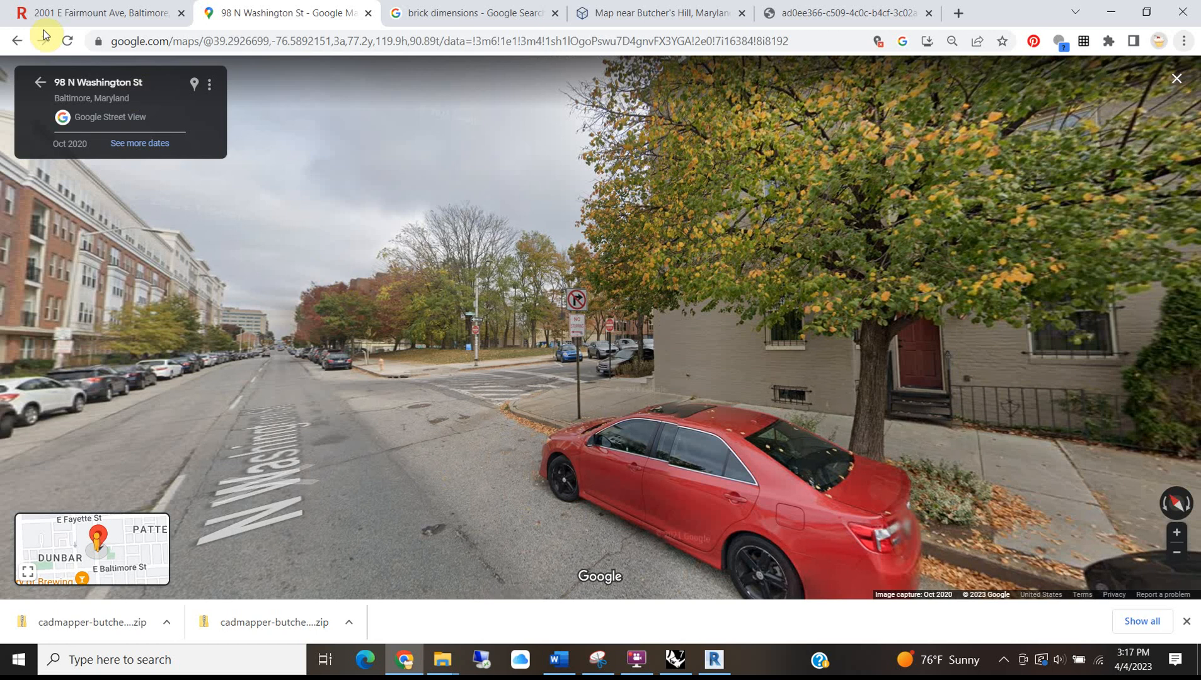
left_click_drag(860, 340, 384, 262)
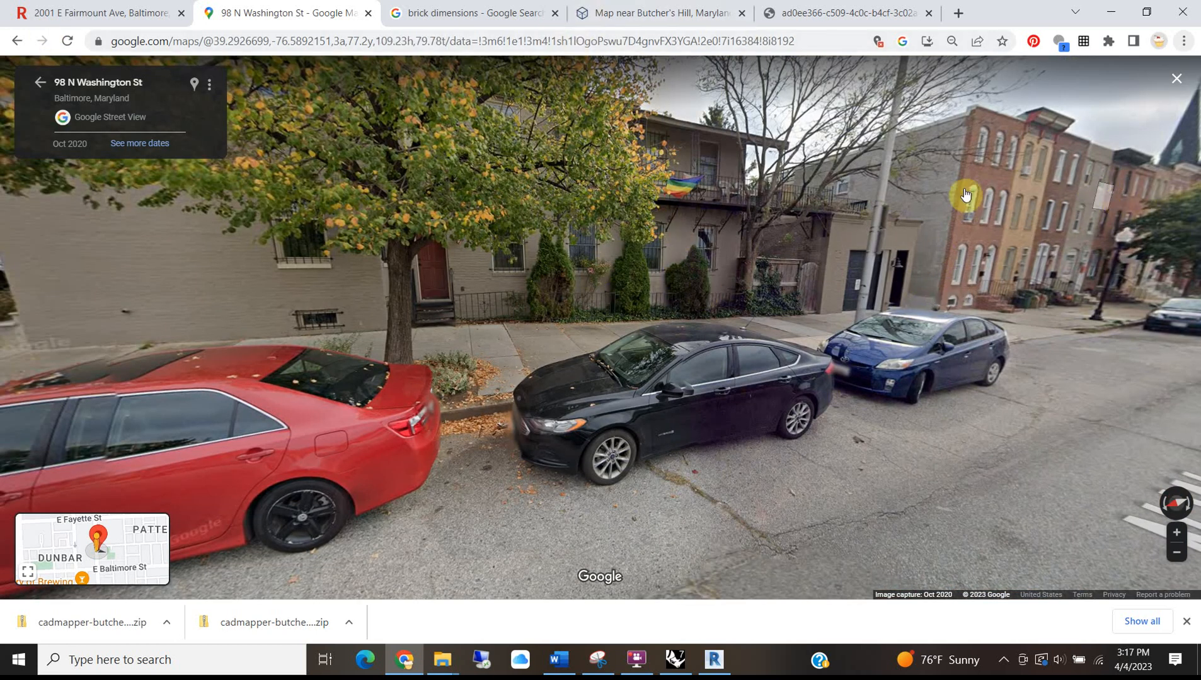
scroll(207, 284, "down", 1)
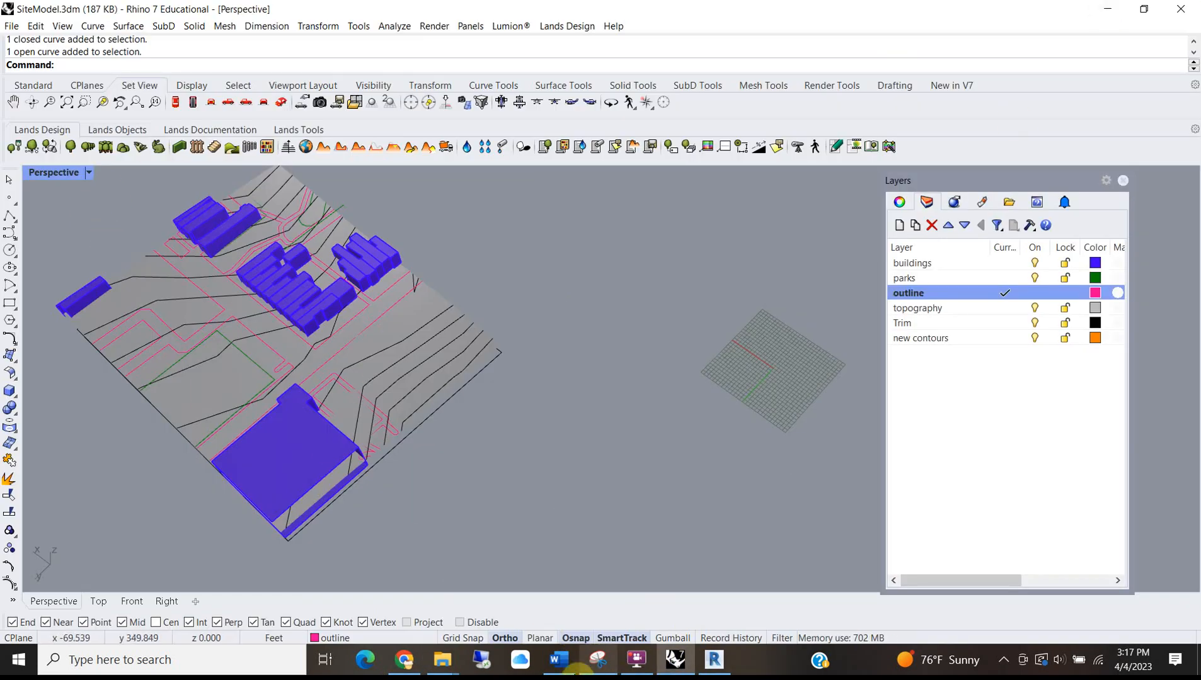
left_click(714, 659)
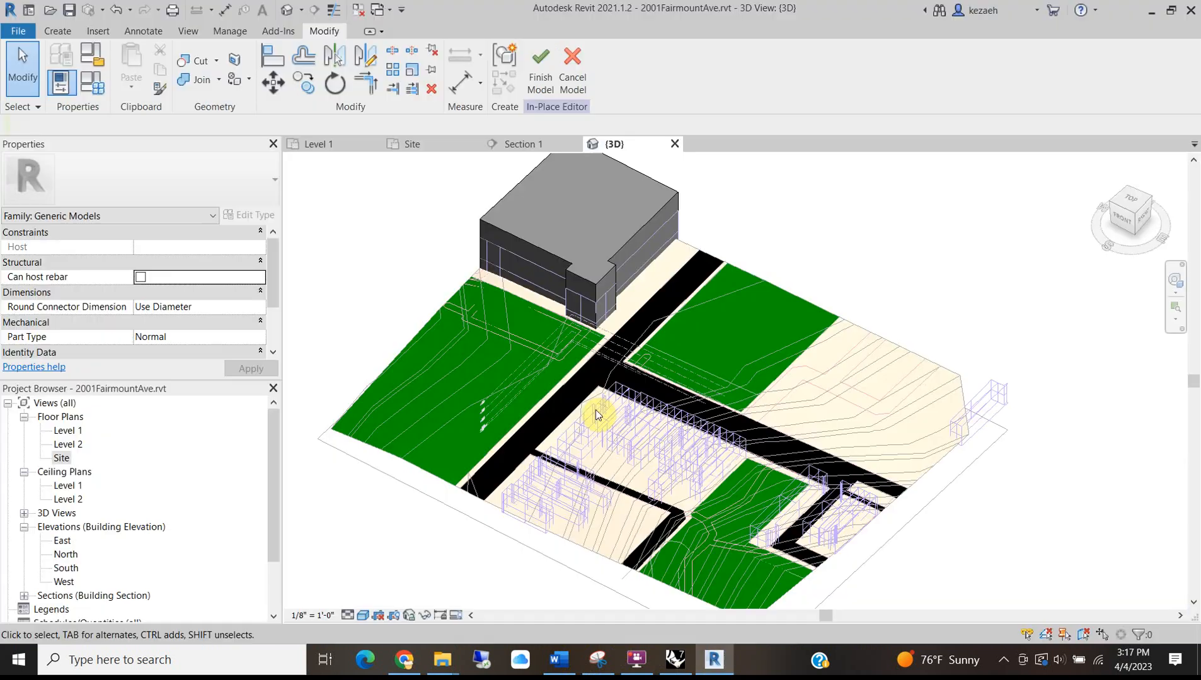
On the Level 1 plan, start a new extrusion sketch using Pick Lines.
left_click(339, 148)
scroll(696, 371, "down", 8)
scroll(762, 564, "up", 1)
middle_click_drag(762, 567, 501, 461)
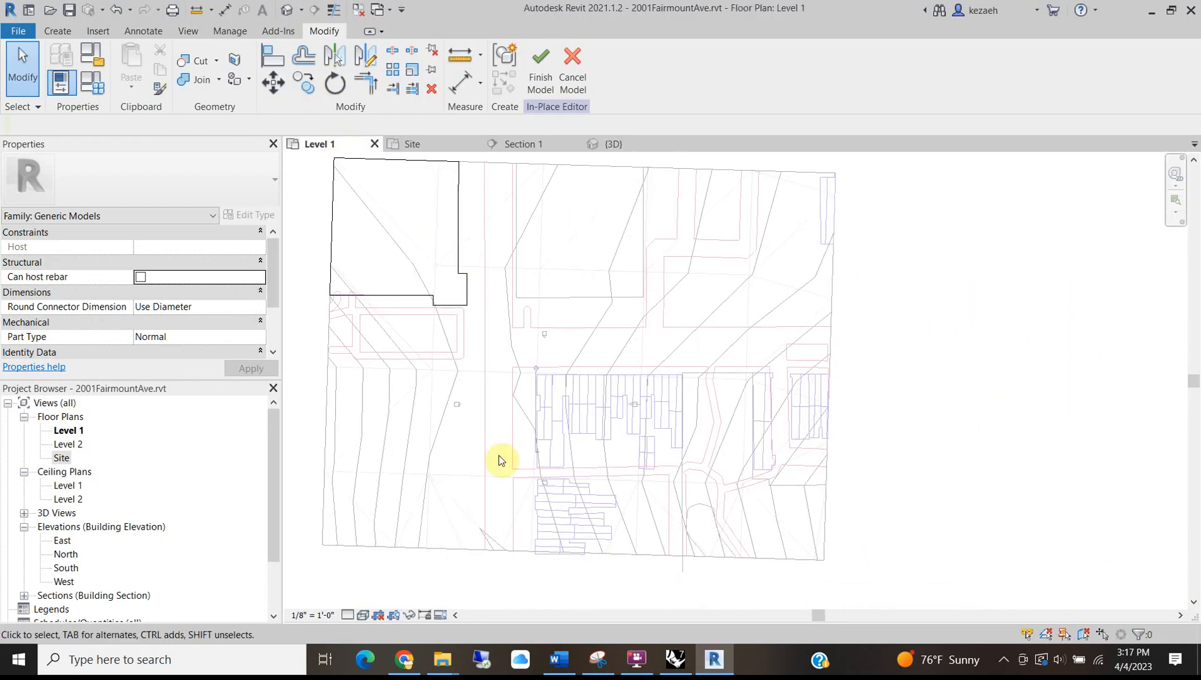
left_click(57, 31)
left_click(135, 60)
scroll(565, 430, "up", 3)
scroll(565, 430, "up", 3)
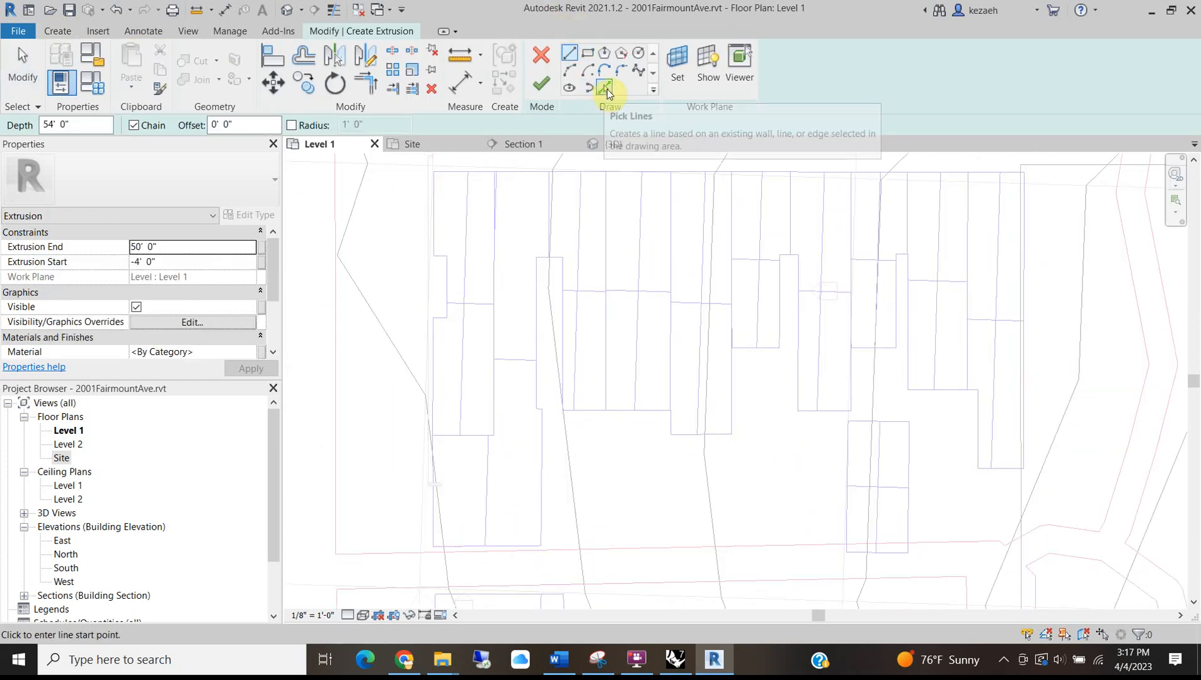
left_click(606, 89)
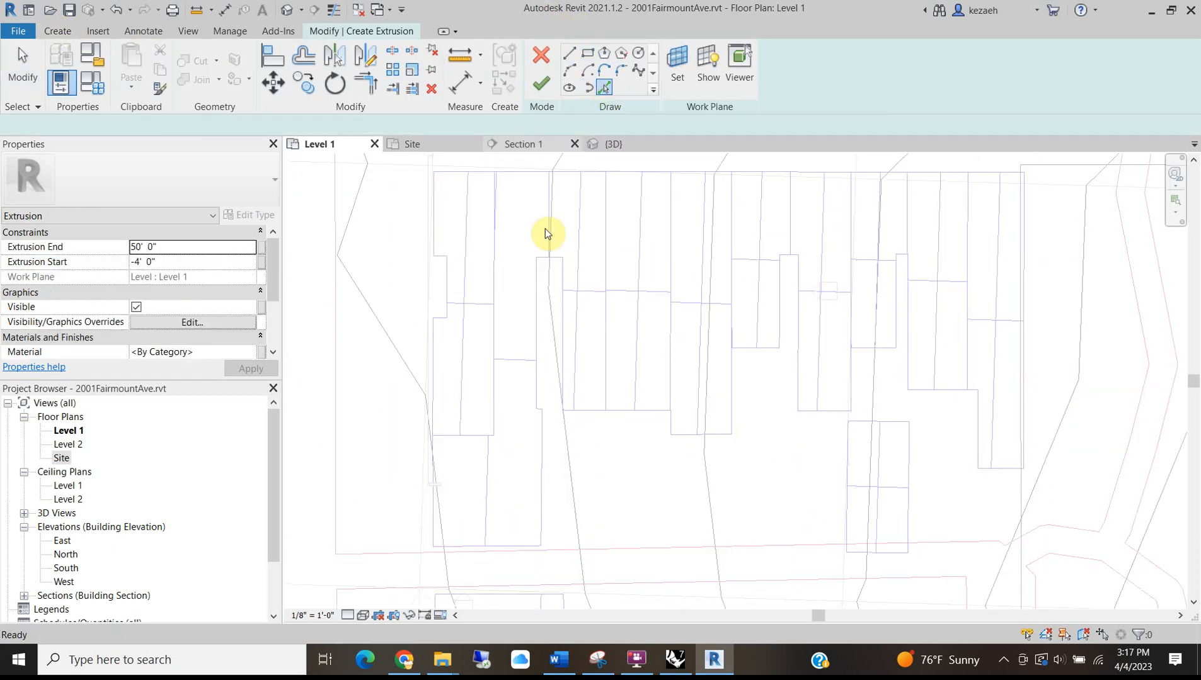
Pick the plan lines around the rowhouse to trace its outline.
left_click(489, 468)
left_click(514, 546)
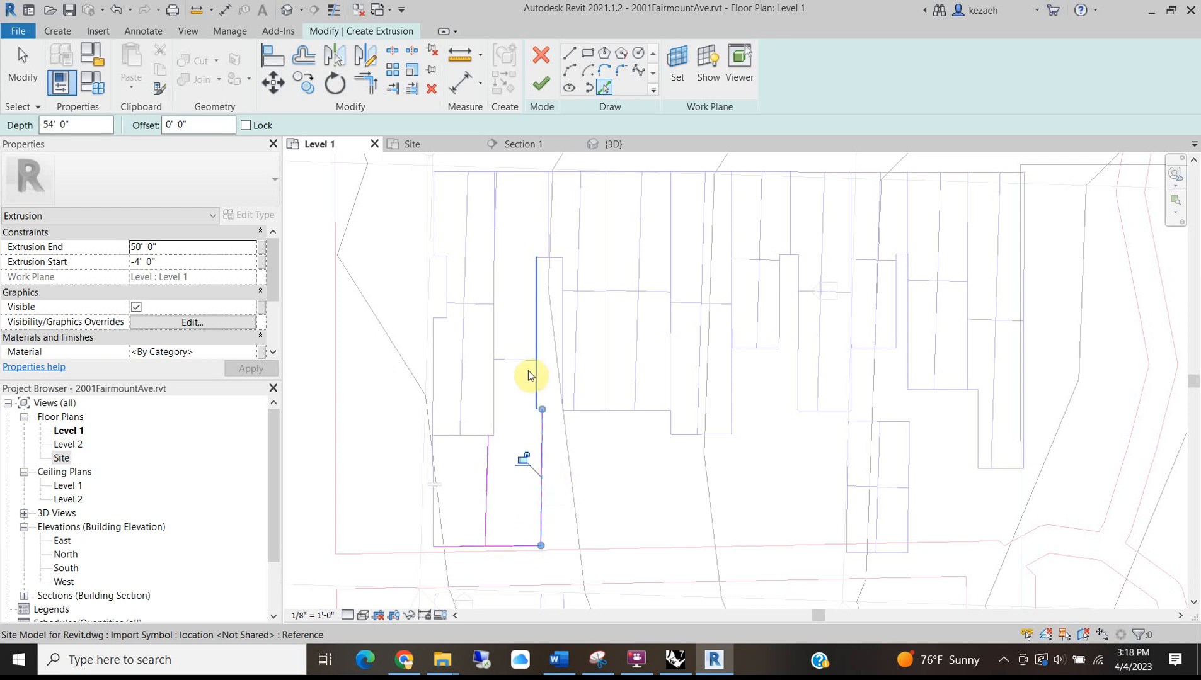
scroll(528, 371, "up", 2)
scroll(455, 510, "up", 4)
left_click(455, 493)
left_click(469, 432)
scroll(470, 433, "down", 5)
mouse_move(501, 299)
middle_mouse_down()
mouse_move(483, 530)
mouse_move(510, 595)
middle_mouse_up()
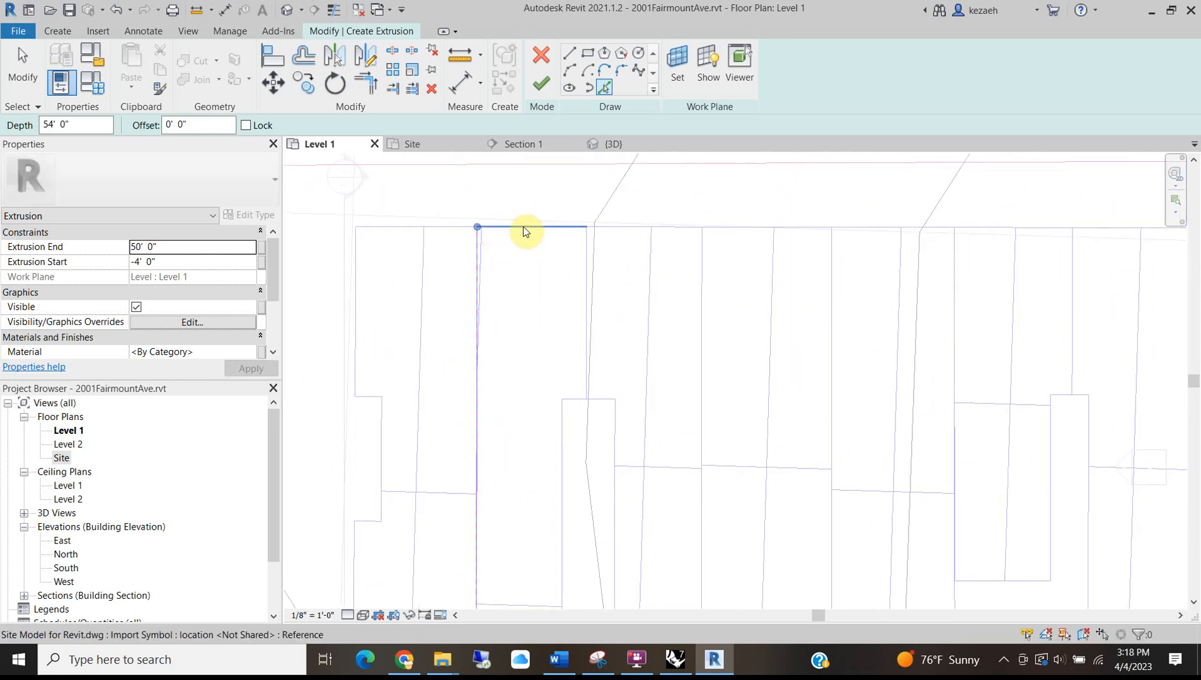
left_click(522, 230)
left_click(587, 287)
left_click(558, 464)
middle_click_drag(514, 491, 482, 179)
scroll(541, 398, "up", 3)
scroll(541, 399, "up", 2)
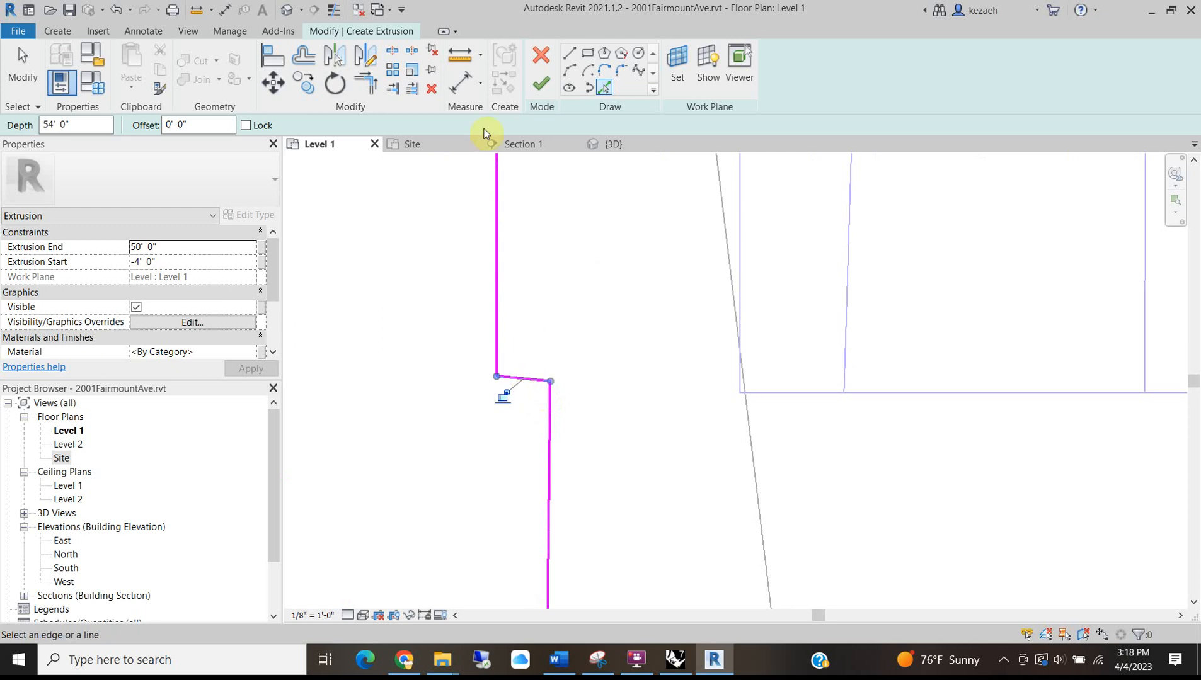
scroll(382, 300, "down", 5)
middle_click_drag(430, 404, 529, 315)
scroll(444, 409, "up", 2)
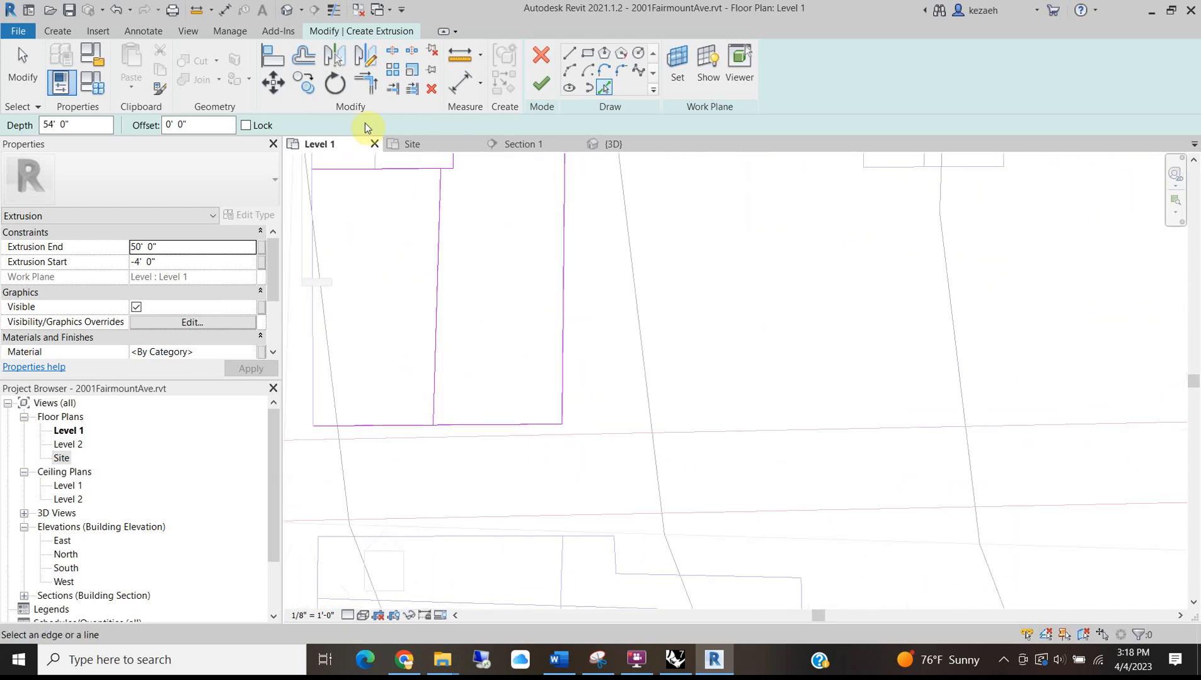
Clean up the outline's corners with Trim/Extend to Corner.
left_click(364, 83)
middle_click_drag(481, 255, 458, 345)
scroll(416, 259, "up", 2)
left_click(420, 254)
left_click(428, 249)
scroll(386, 185, "down", 3)
mouse_move(387, 185)
middle_mouse_down()
mouse_move(413, 257)
mouse_move(391, 261)
mouse_move(436, 429)
mouse_move(456, 218)
mouse_move(469, 206)
middle_mouse_up()
scroll(387, 248, "down", 3)
scroll(436, 325, "up", 4)
scroll(482, 449, "down", 2)
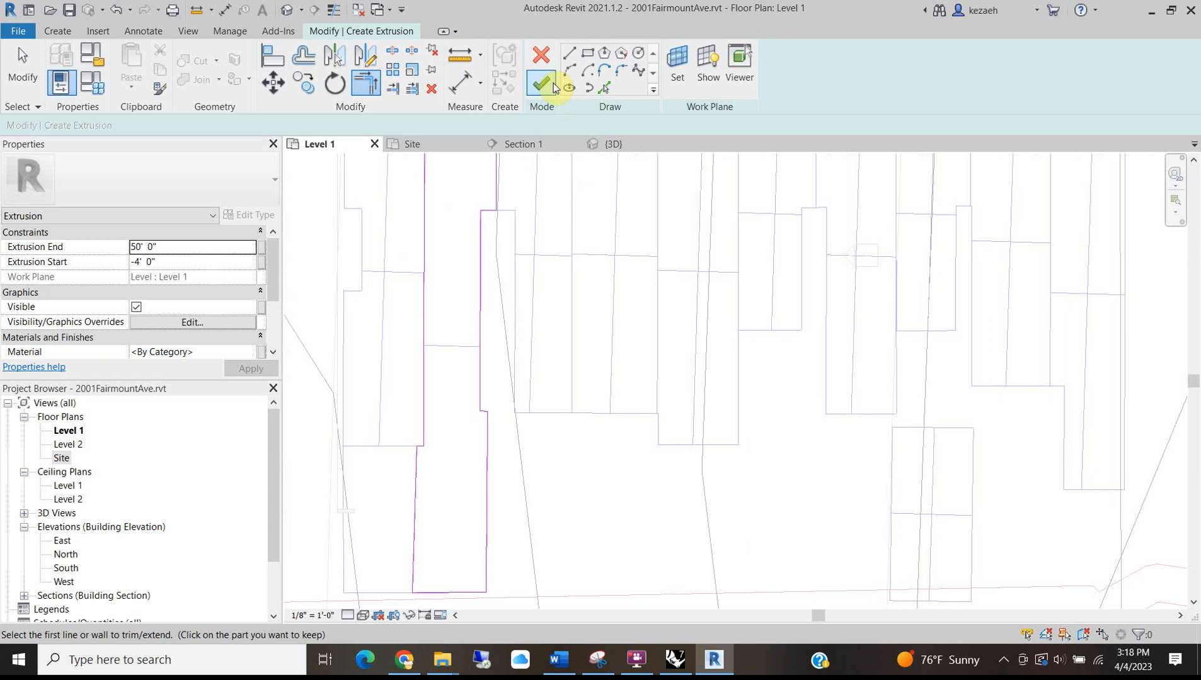
Set Extrusion End to 30', finish the rowhouse mass, and bring up Street View.
left_click(169, 247)
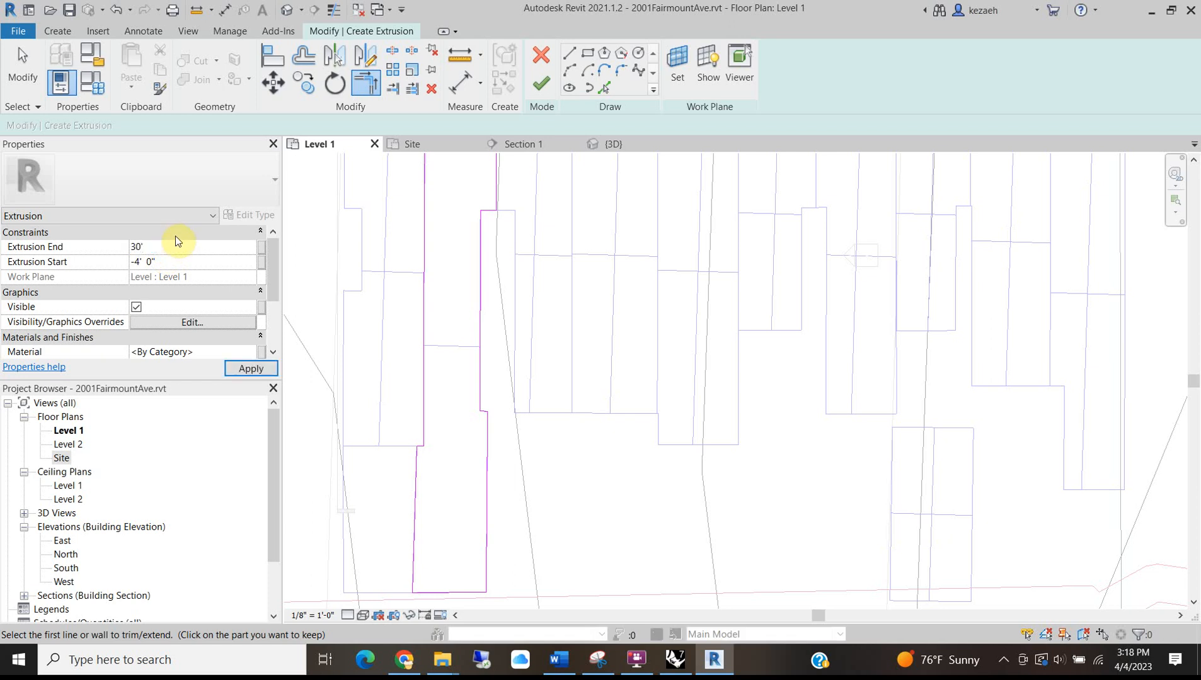
left_click(540, 86)
middle_click_drag(435, 564, 397, 500)
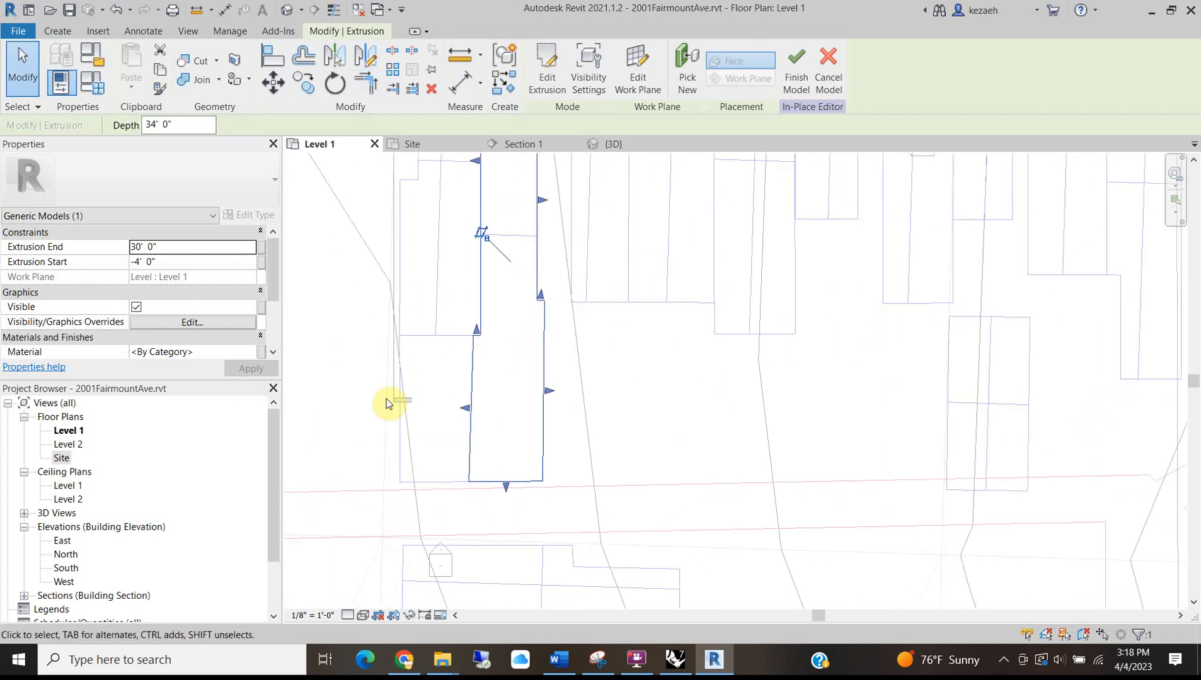
middle_click_drag(407, 372, 497, 472)
scroll(497, 471, "down", 1)
left_click(459, 449)
middle_click_drag(510, 528, 509, 442)
scroll(504, 425, "up", 1)
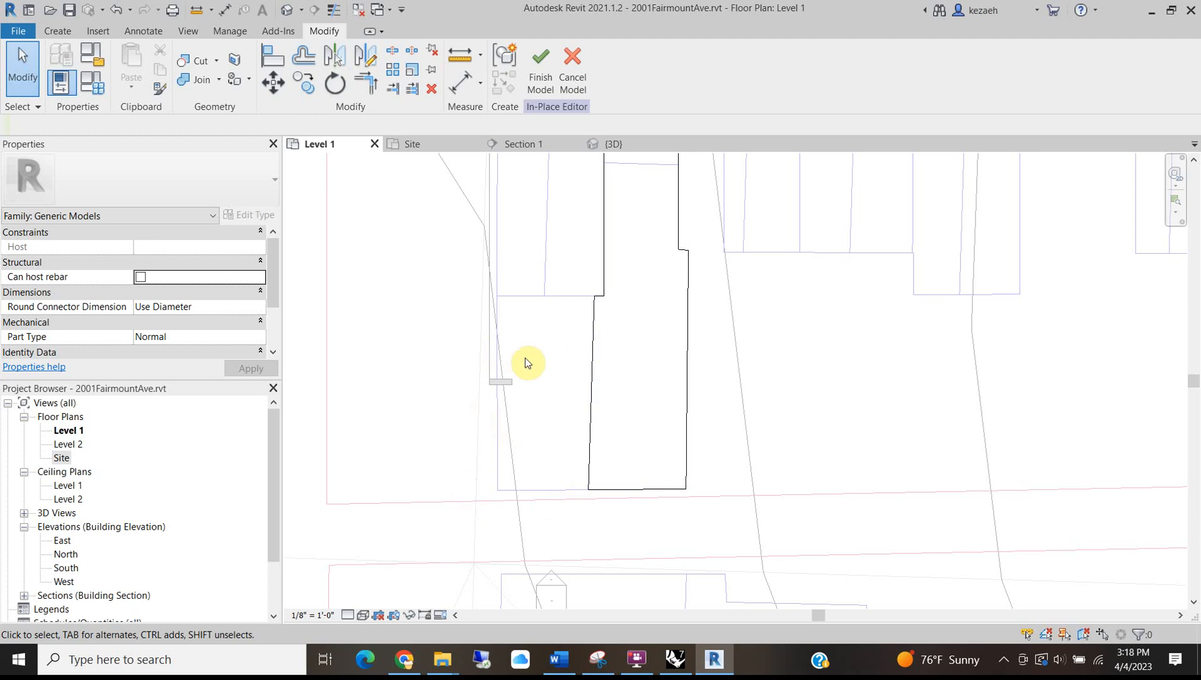
scroll(497, 340, "down", 2)
scroll(517, 319, "down", 2)
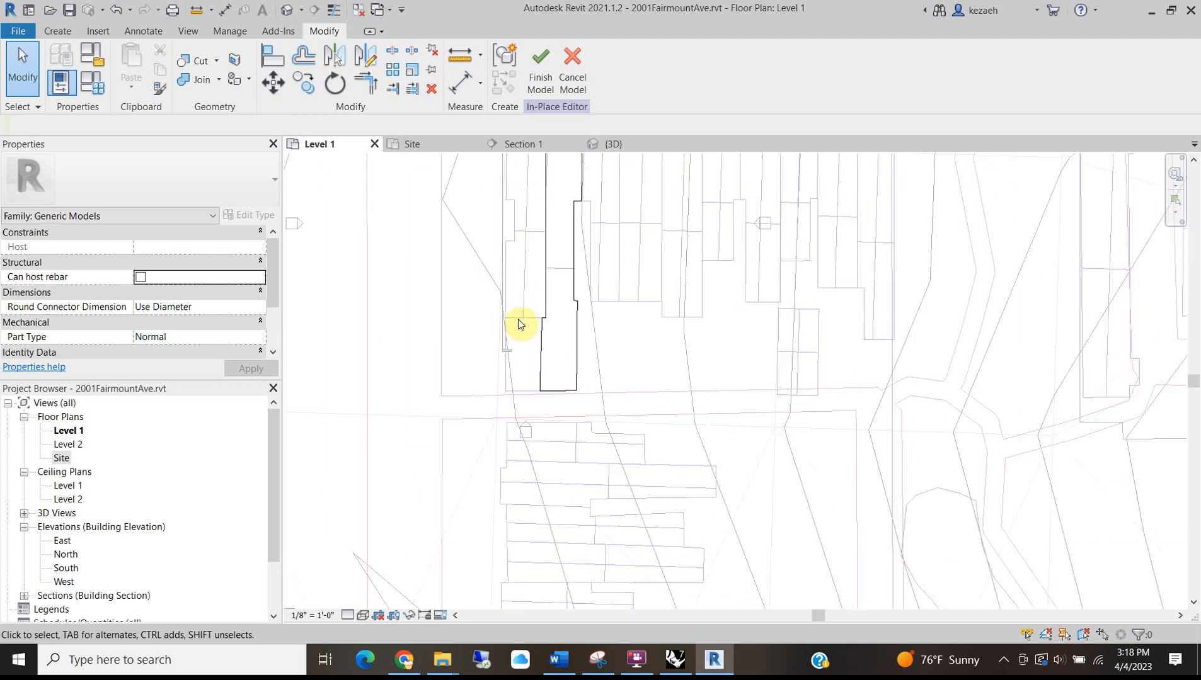
scroll(523, 385, "up", 2)
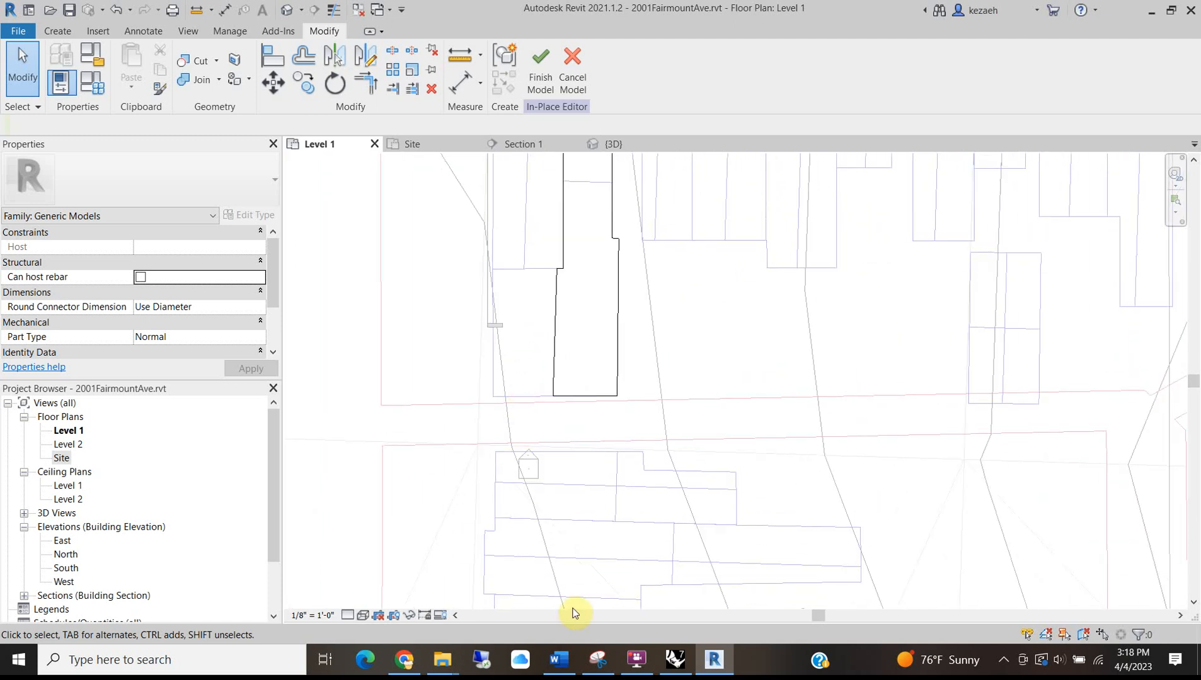
left_click(403, 603)
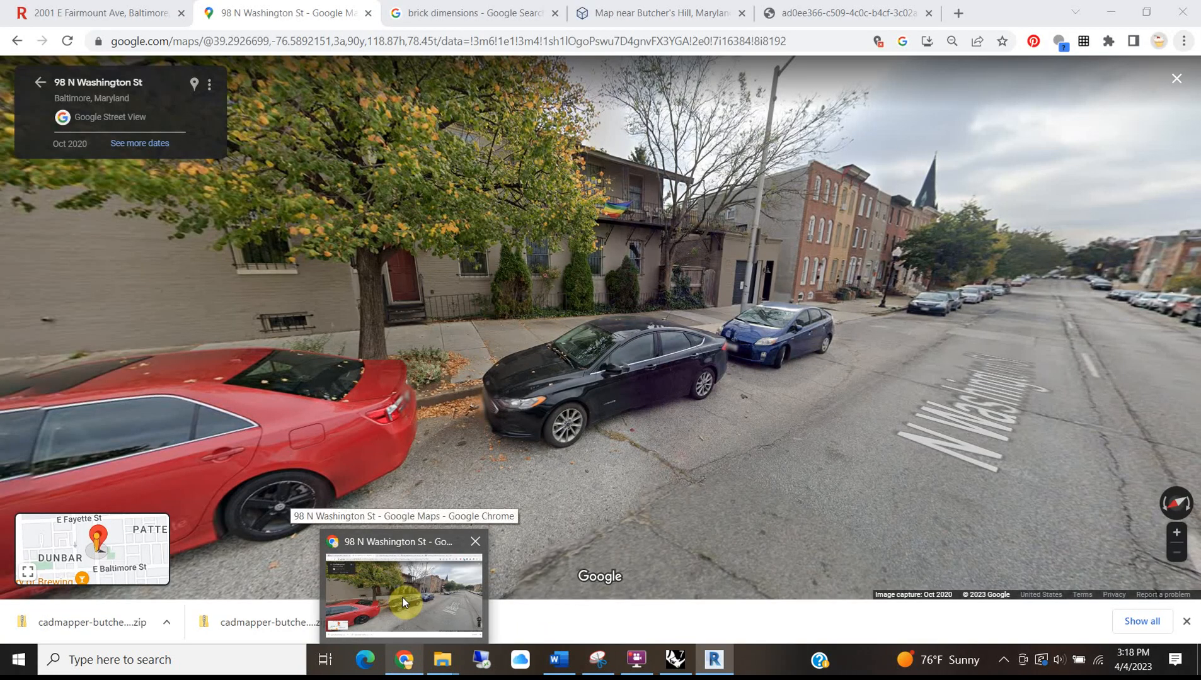
Move Street View along N Washington St to the garage, zoom on its facade, then minimize Chrome.
left_click(923, 384)
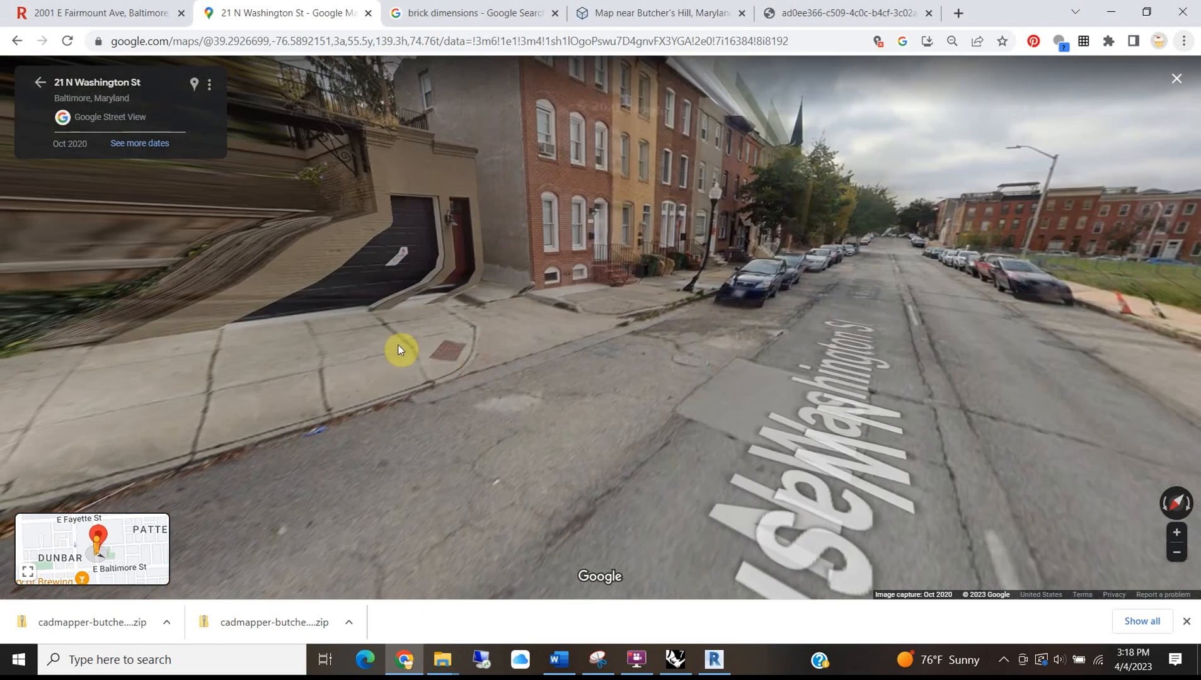
left_click(398, 350)
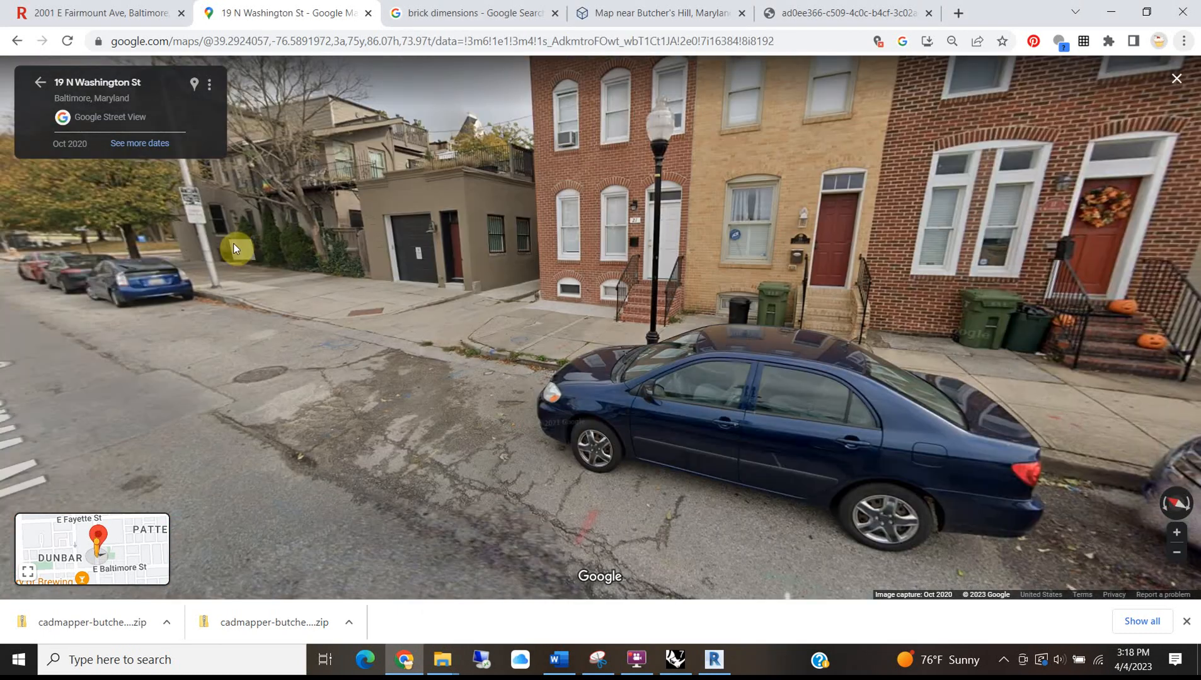
left_click(419, 244)
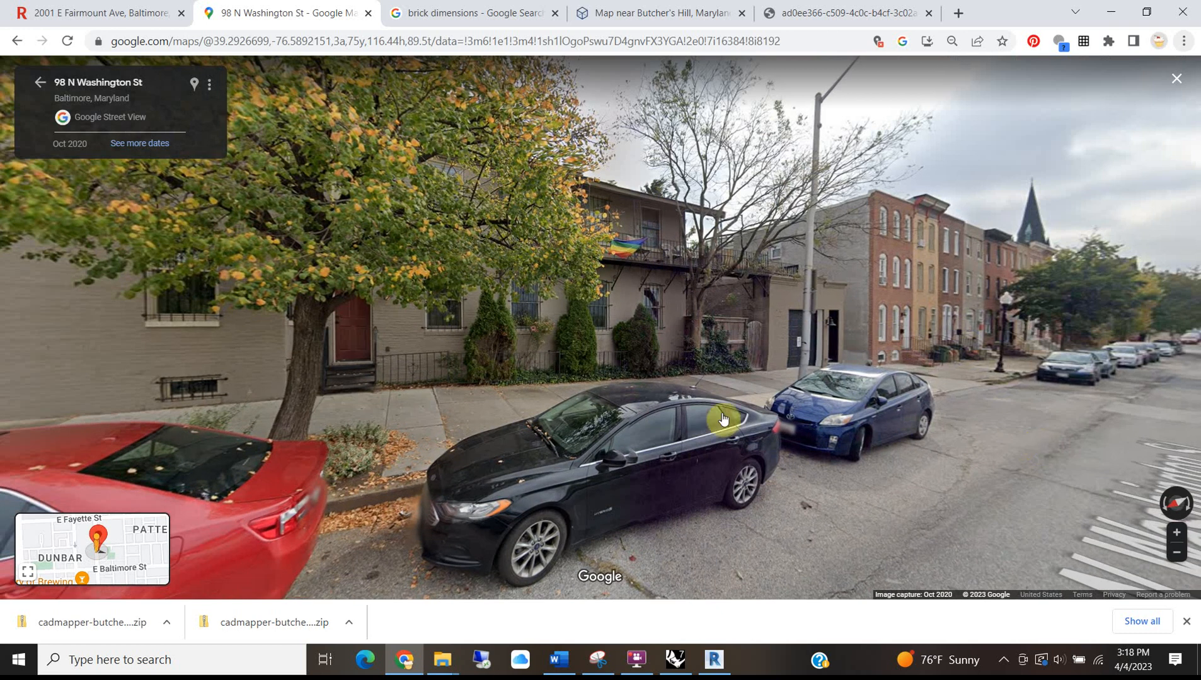
left_click(620, 408)
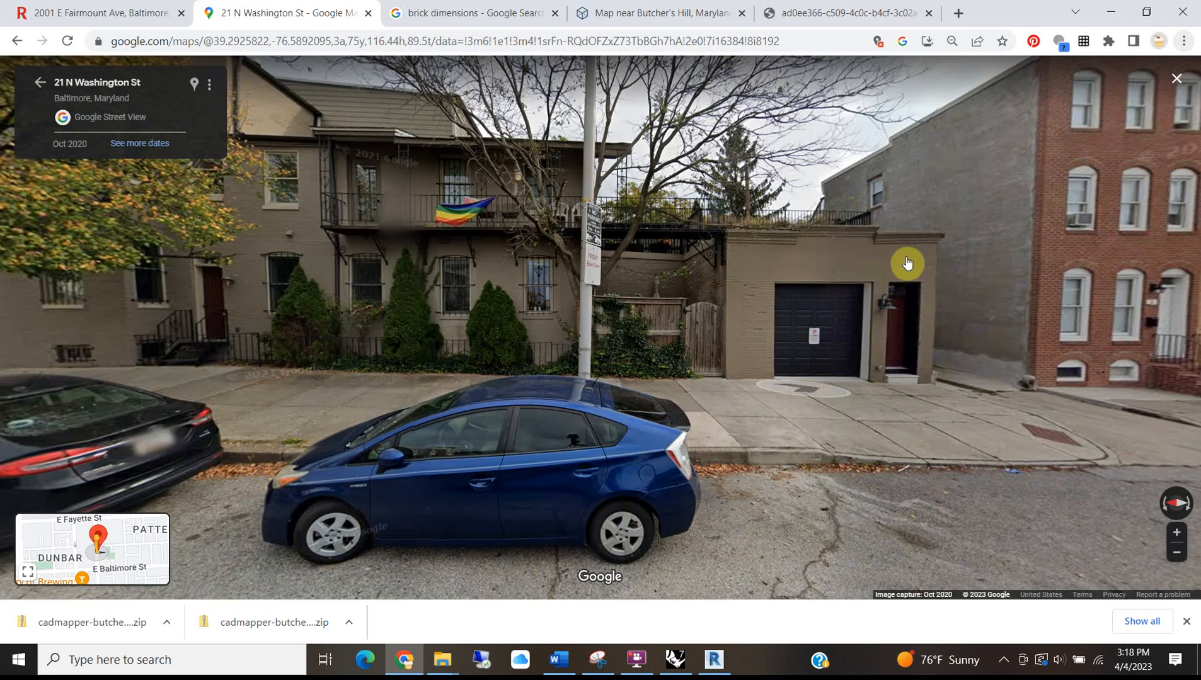
left_click(907, 262)
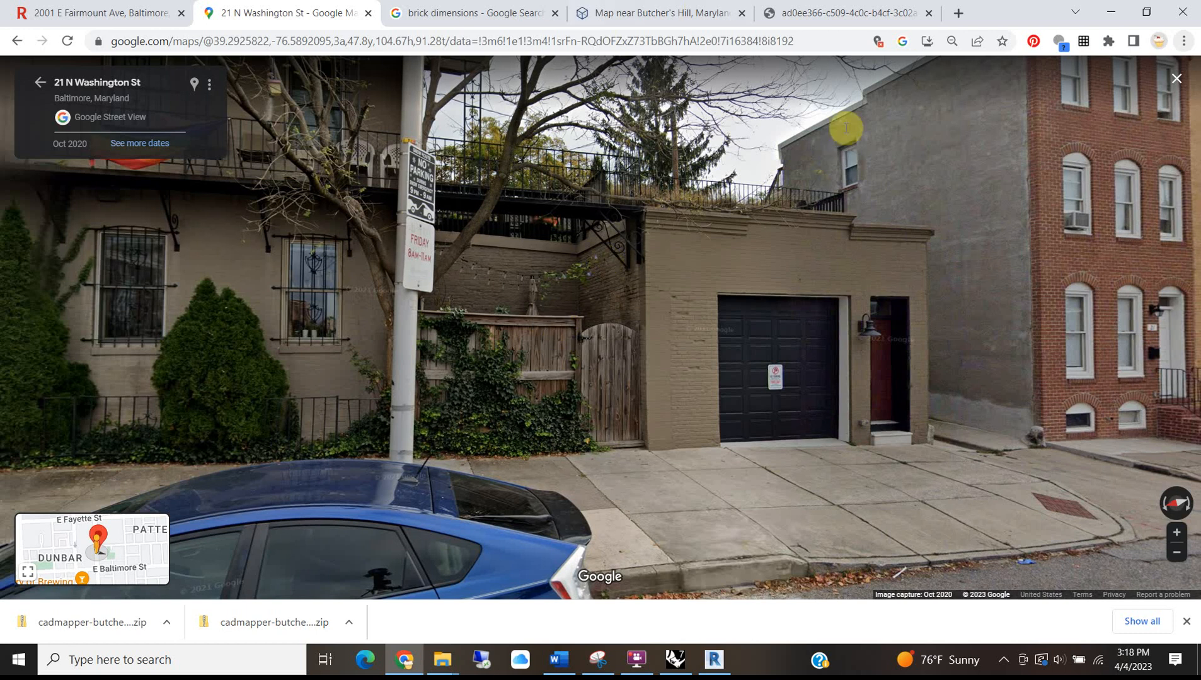
left_click(1112, 14)
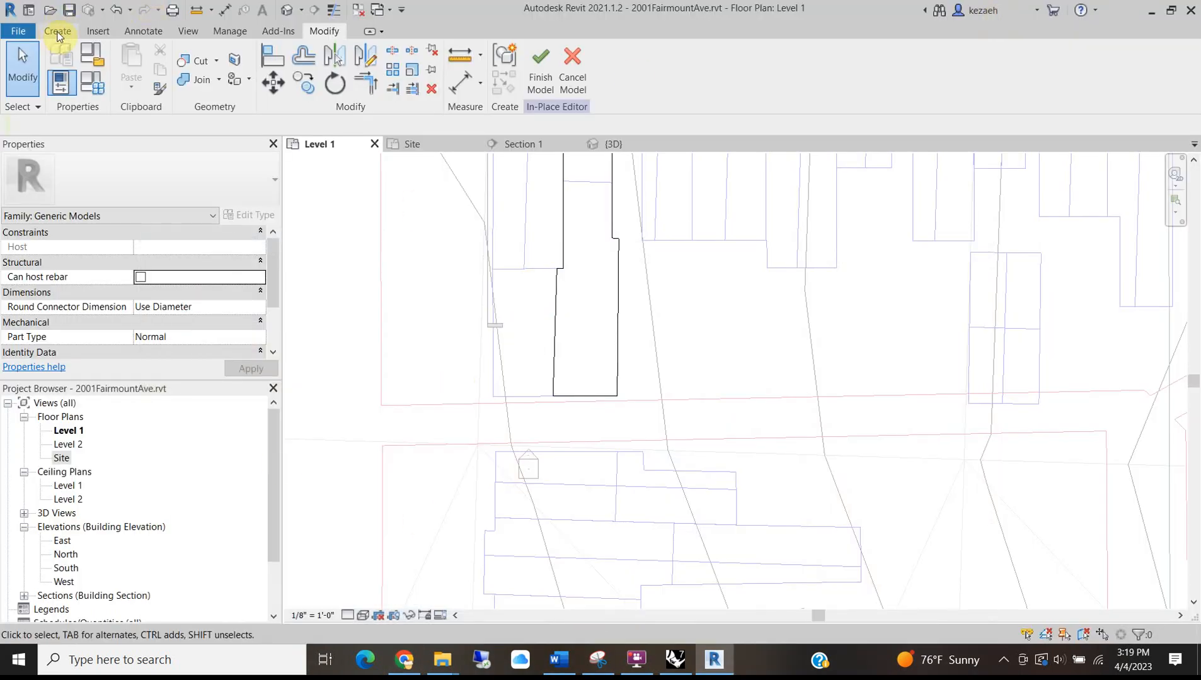
Start a new extrusion and draw a closed rectangle over the garage outline.
left_click(57, 31)
left_click(133, 67)
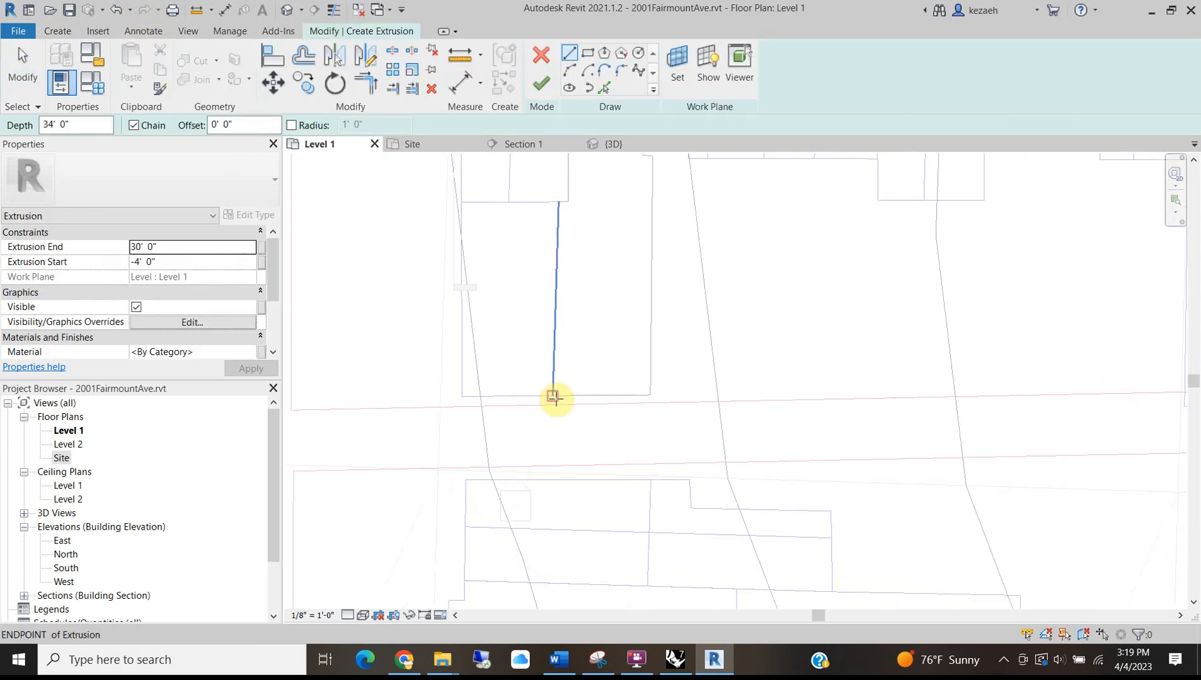
left_click(552, 397)
scroll(460, 400, "up", 4)
scroll(477, 380, "up", 4)
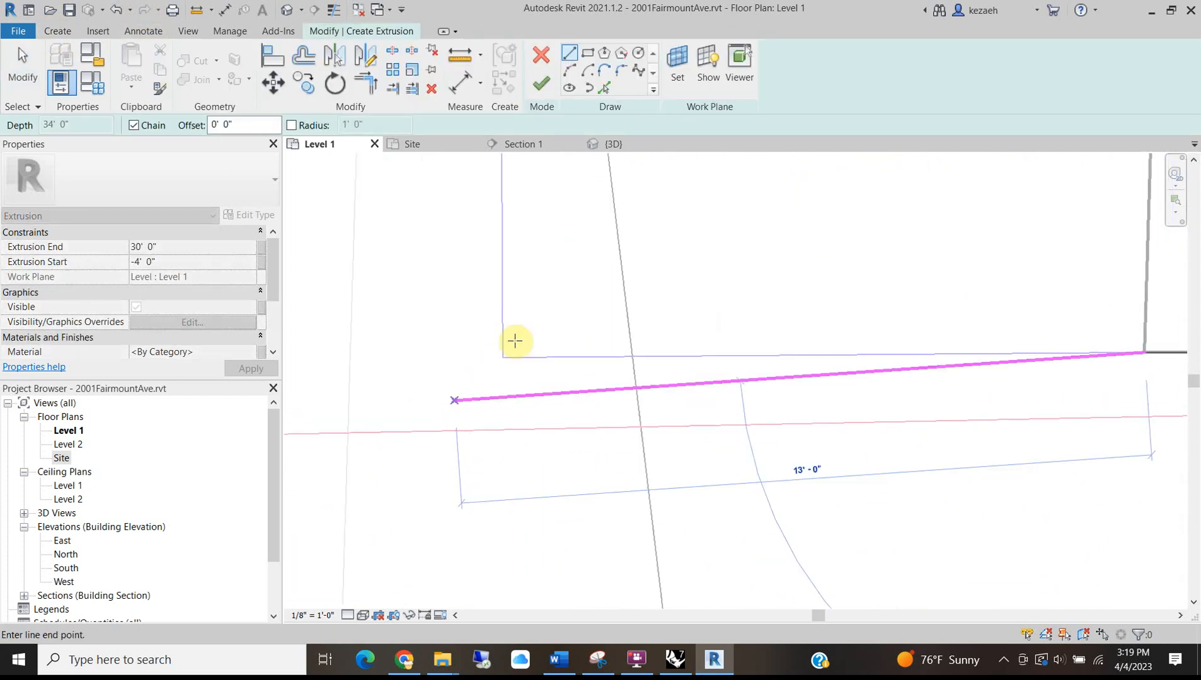
left_click(501, 347)
scroll(509, 291, "down", 3)
mouse_move(509, 291)
middle_mouse_down()
mouse_move(518, 457)
mouse_move(509, 361)
middle_mouse_up()
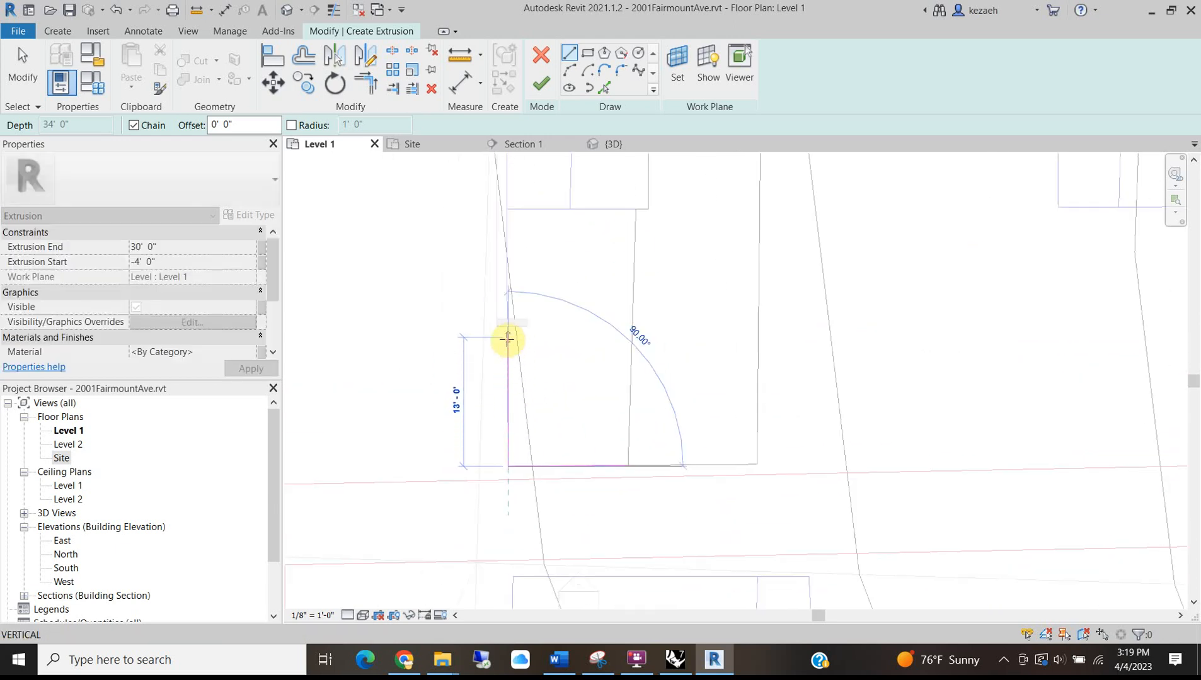
left_click(504, 336)
left_click(625, 338)
scroll(619, 460, "up", 3)
scroll(623, 456, "up", 1)
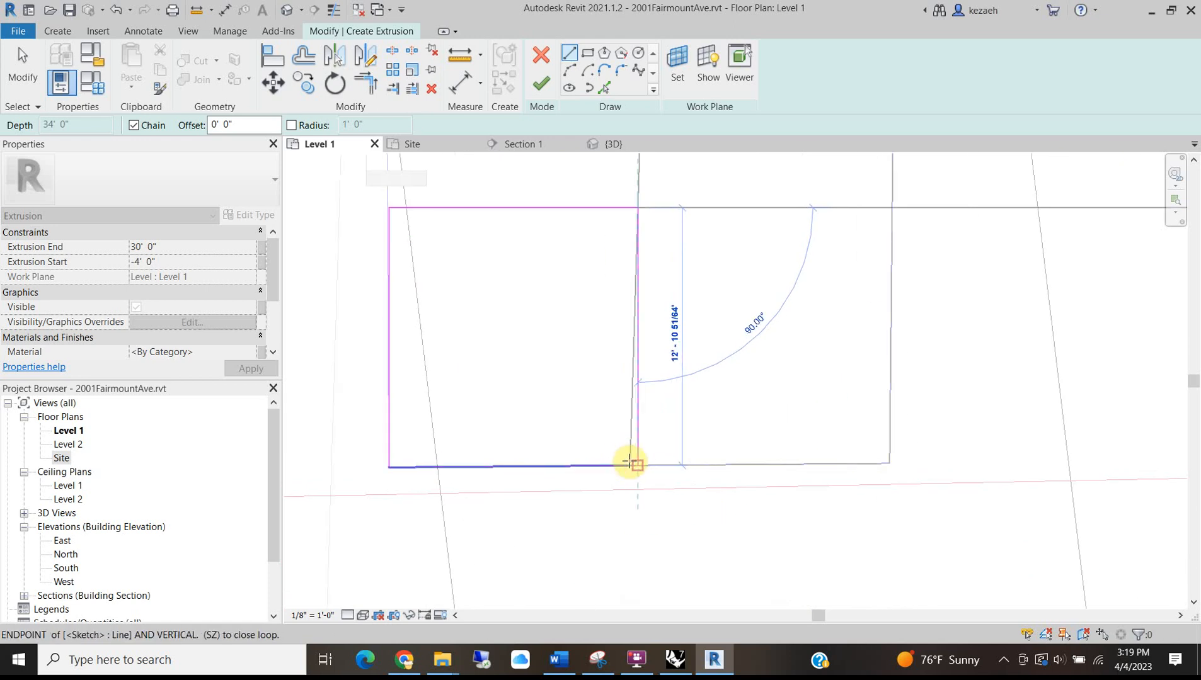
left_click(630, 464)
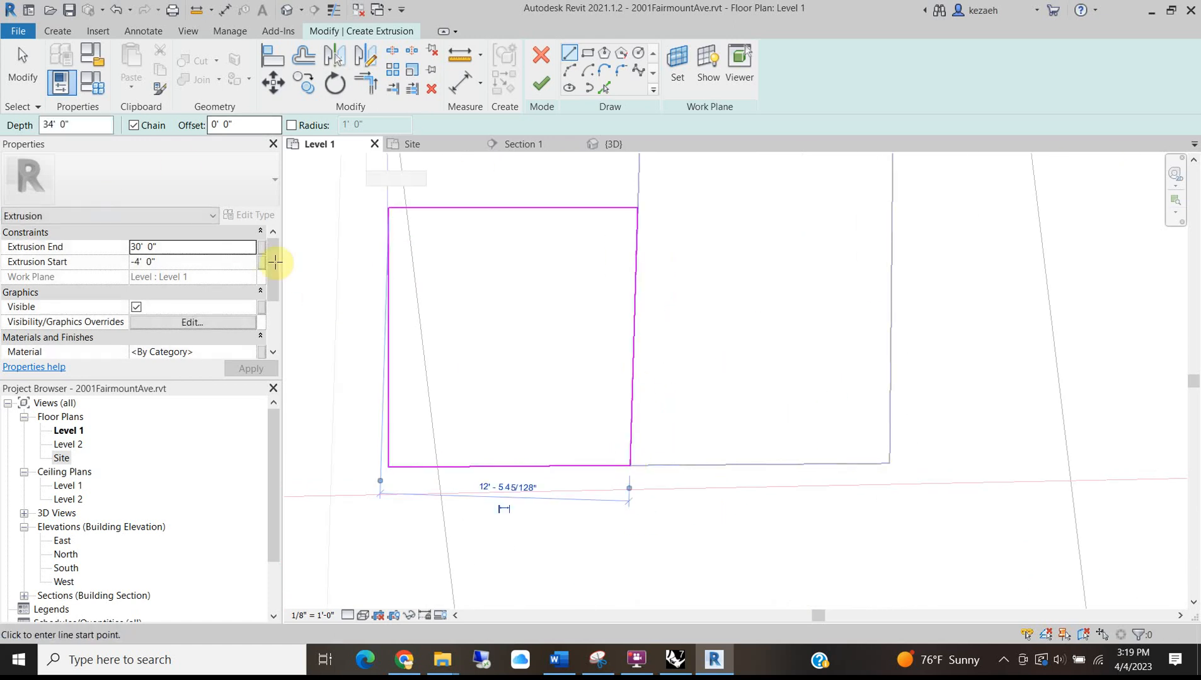
Set the garage extrusion's end height to 12' and finish it.
left_click(200, 248)
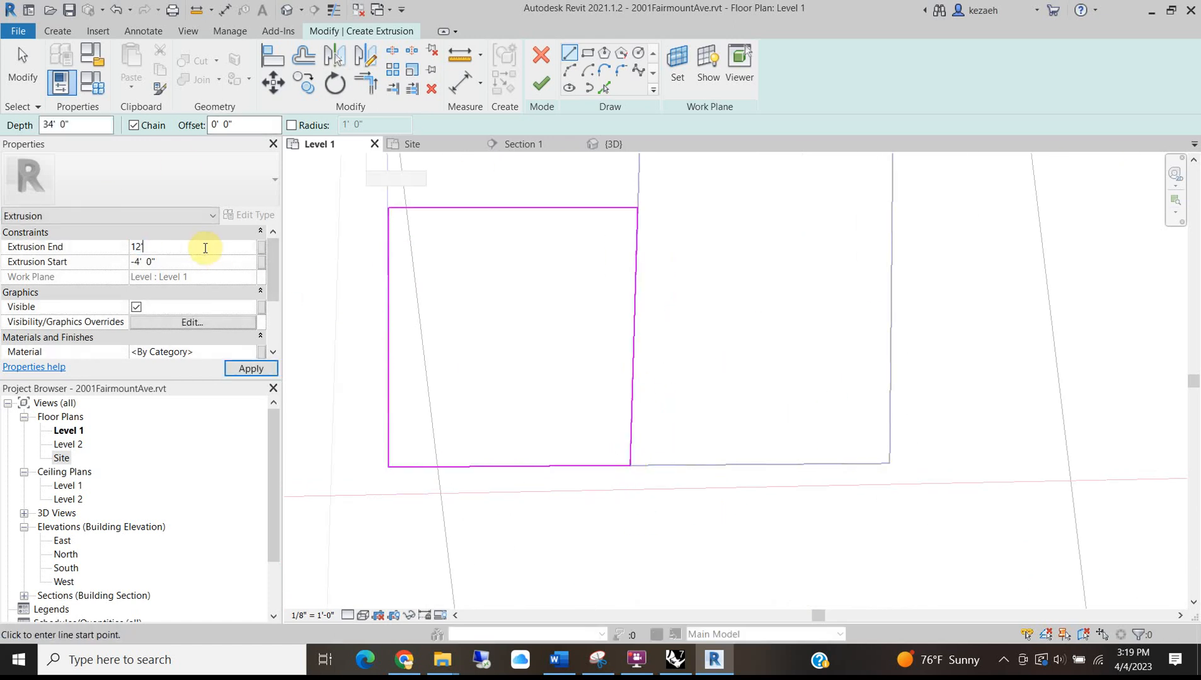
left_click(541, 83)
scroll(560, 319, "down", 3)
middle_click_drag(590, 289, 497, 427)
left_click(590, 268)
middle_click_drag(593, 263, 481, 448)
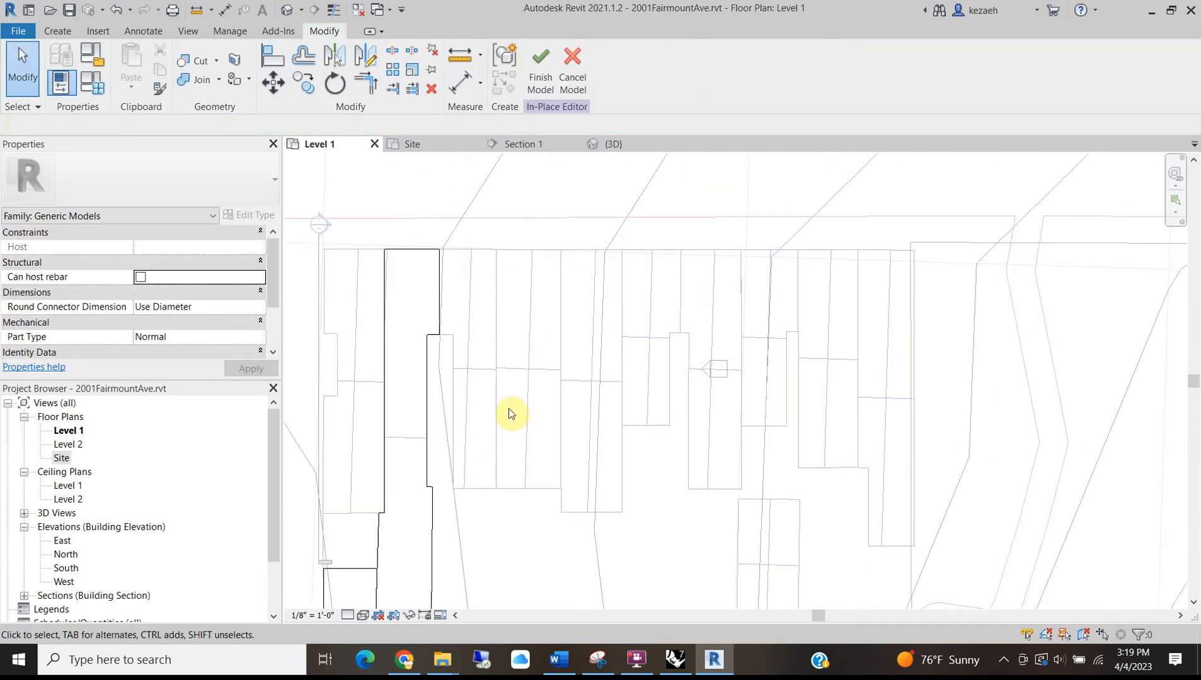
Pick the rowhouse lot's edges into a new extrusion sketch and finish it.
left_click(57, 31)
left_click(133, 63)
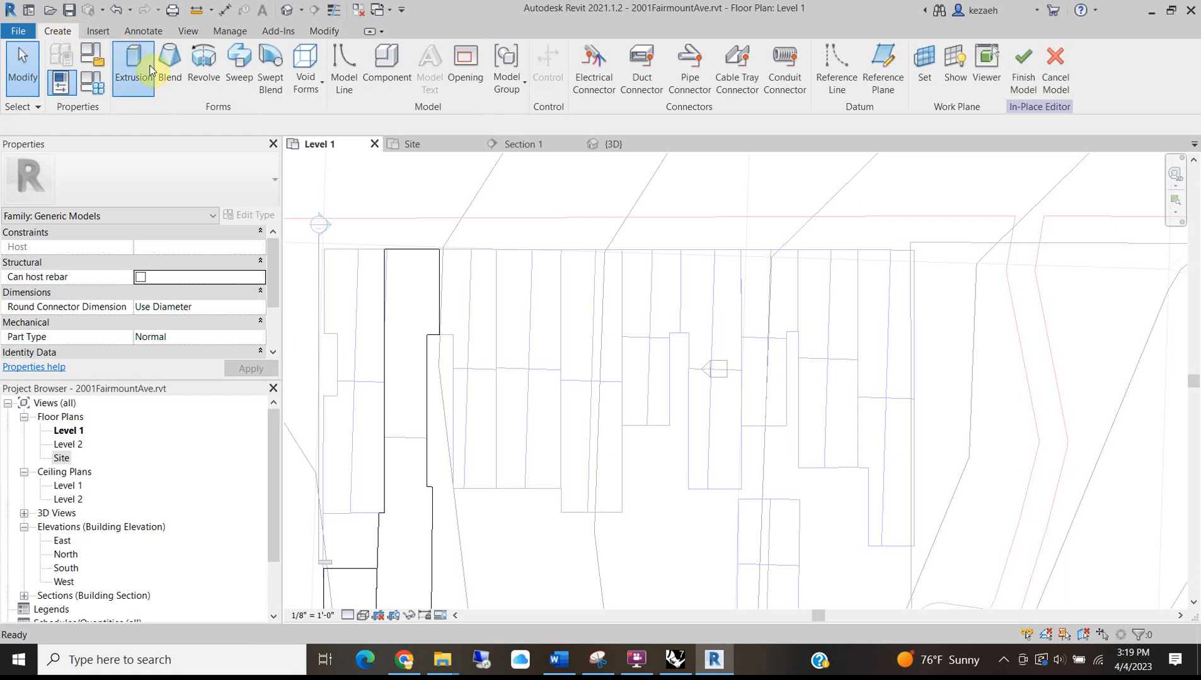
left_click(607, 87)
scroll(449, 272, "up", 3)
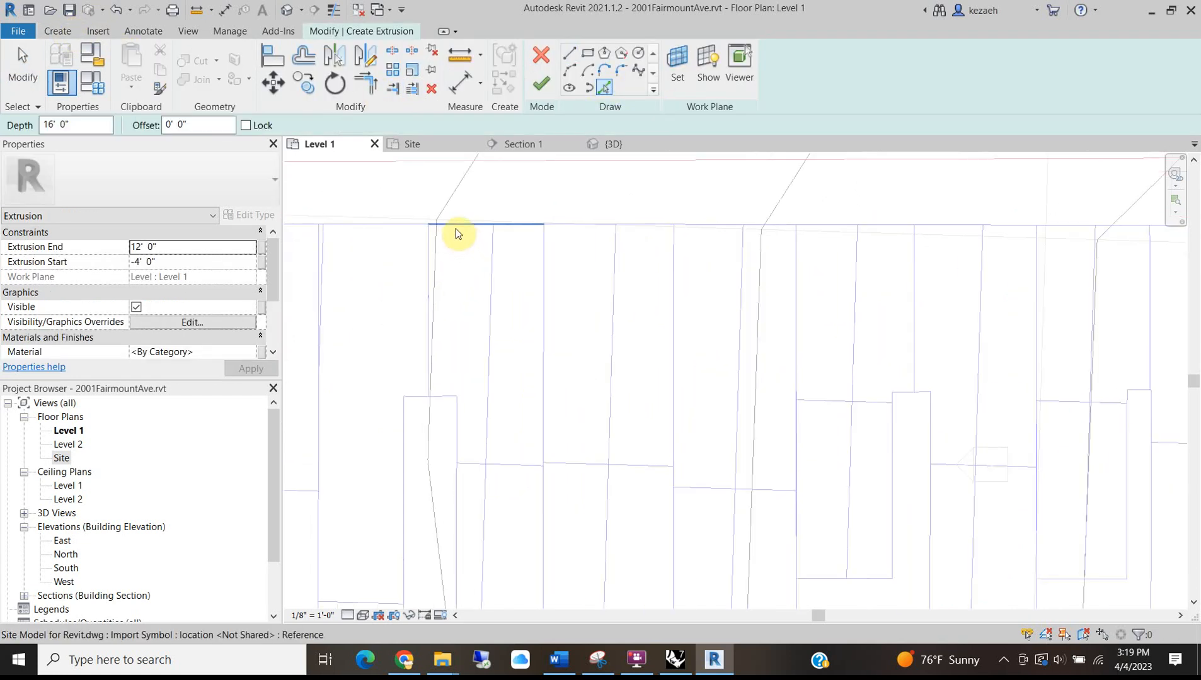
left_click(456, 229)
left_click(431, 334)
left_click(458, 424)
left_click(546, 363)
middle_click_drag(547, 363, 467, 122)
left_click(468, 465)
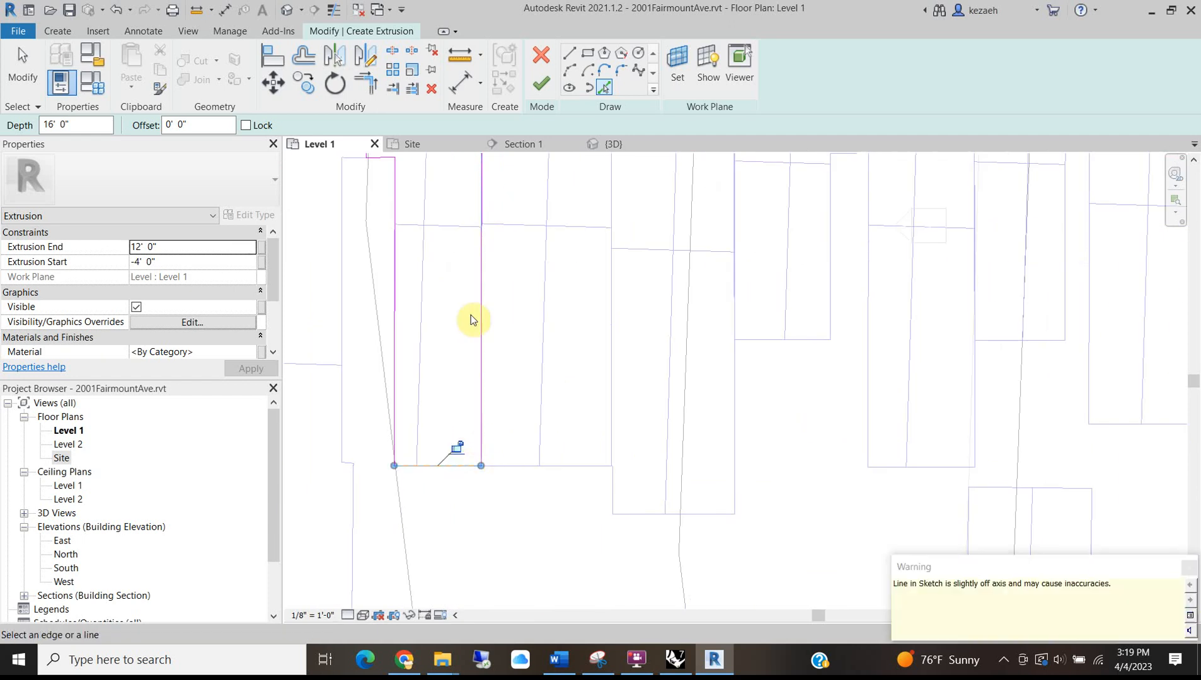
scroll(475, 275, "down", 2)
left_click(541, 83)
Change the new rowhouse extrusion's Extrusion End to 30'.
middle_click_drag(510, 303, 493, 361)
left_click(168, 248)
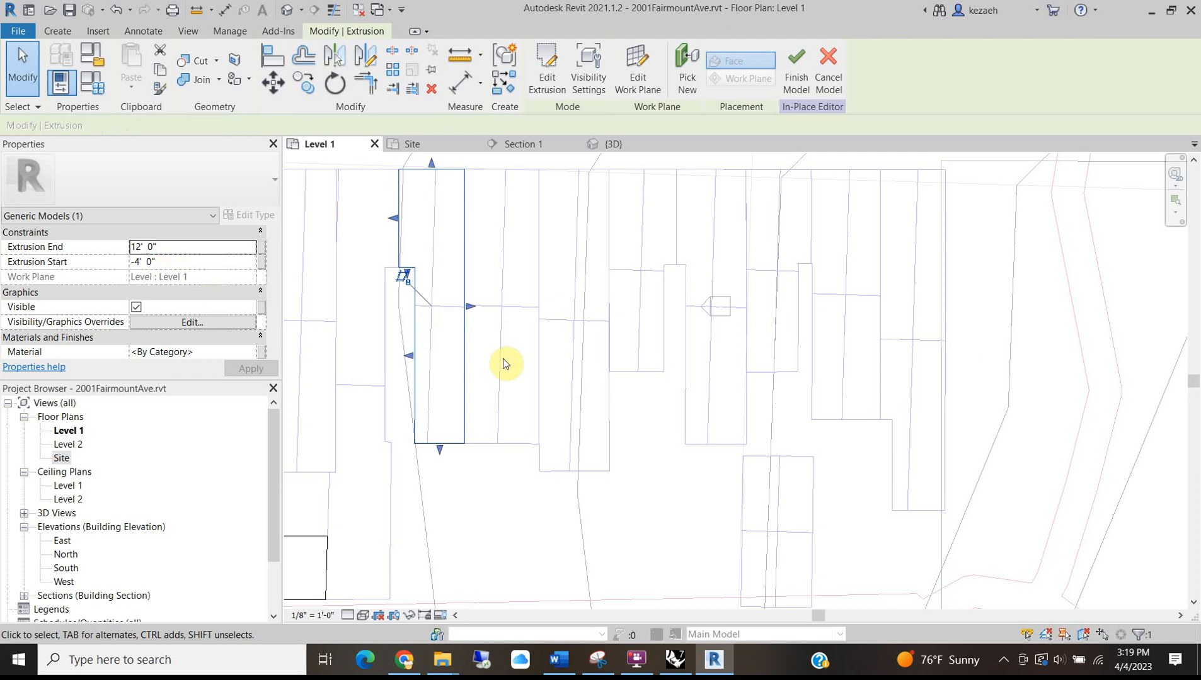
left_click(498, 331)
left_click(422, 444)
left_click(180, 247)
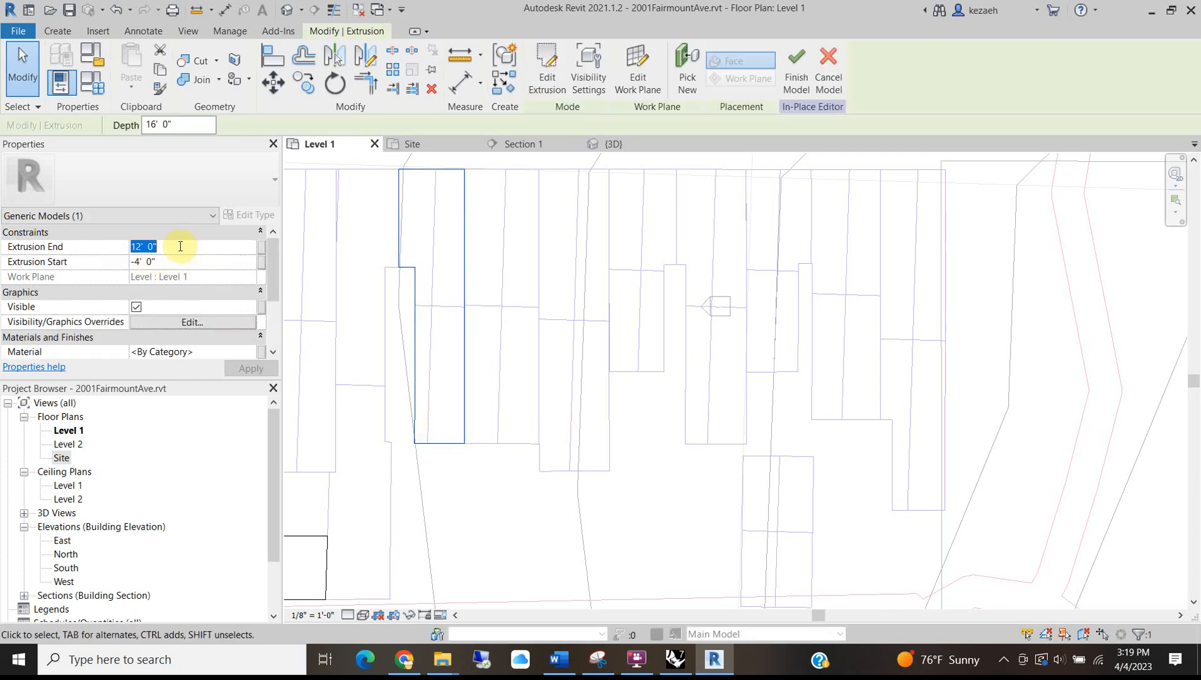
left_click(453, 477)
middle_click_drag(482, 216, 443, 242)
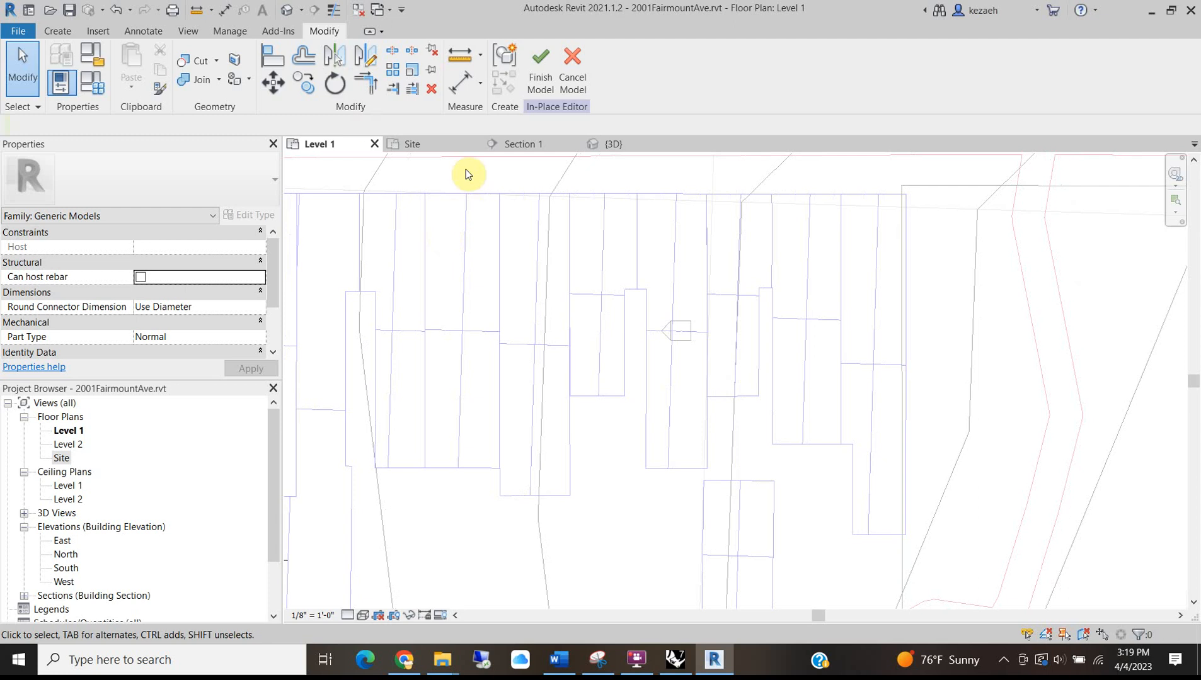
Trace the neighbouring lot's four edges into another extrusion with a 30' end.
left_click(58, 33)
left_click(129, 57)
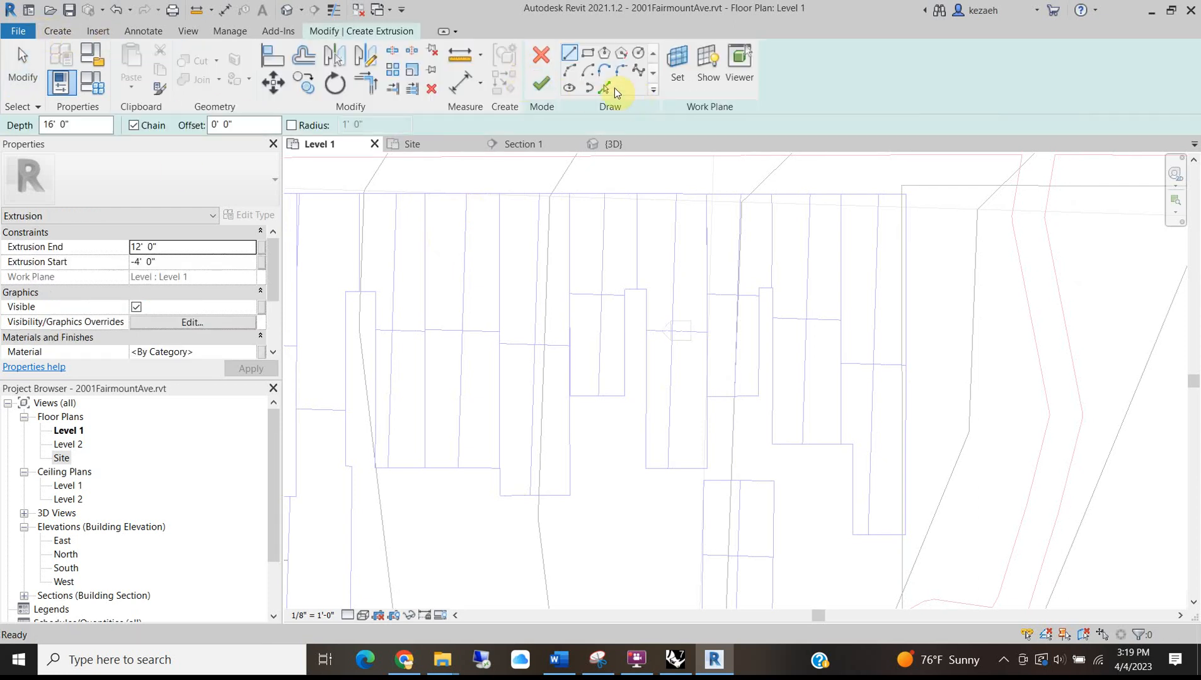
left_click(603, 87)
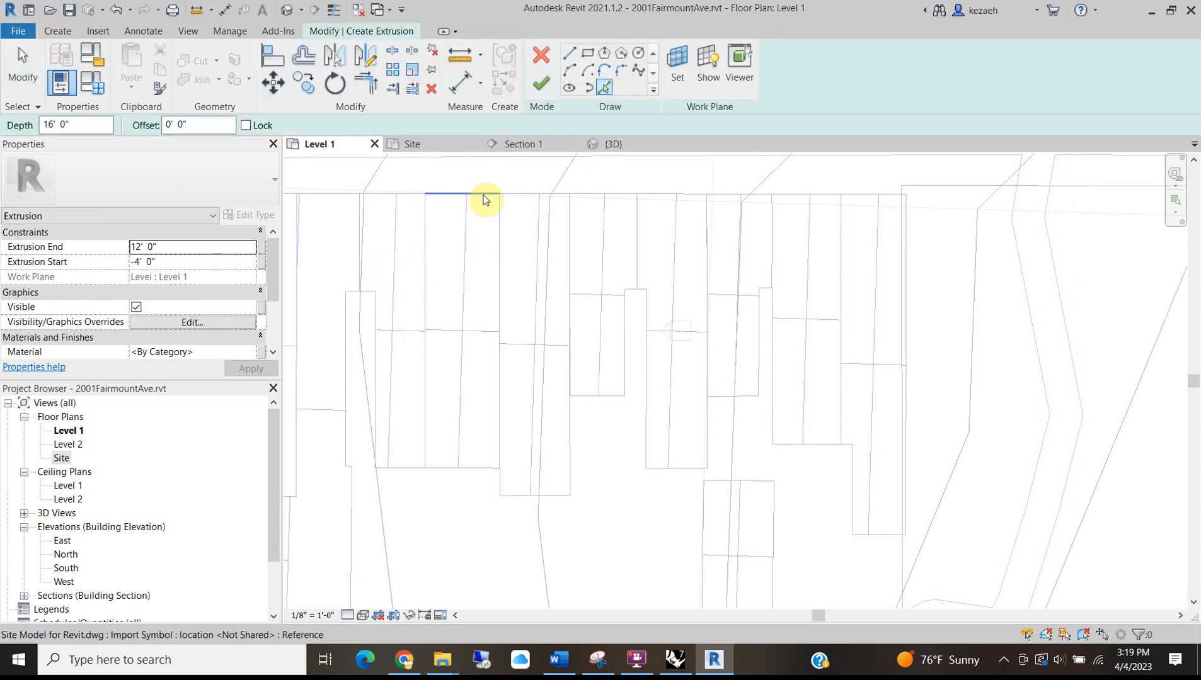
left_click(454, 196)
left_click(425, 279)
left_click(500, 287)
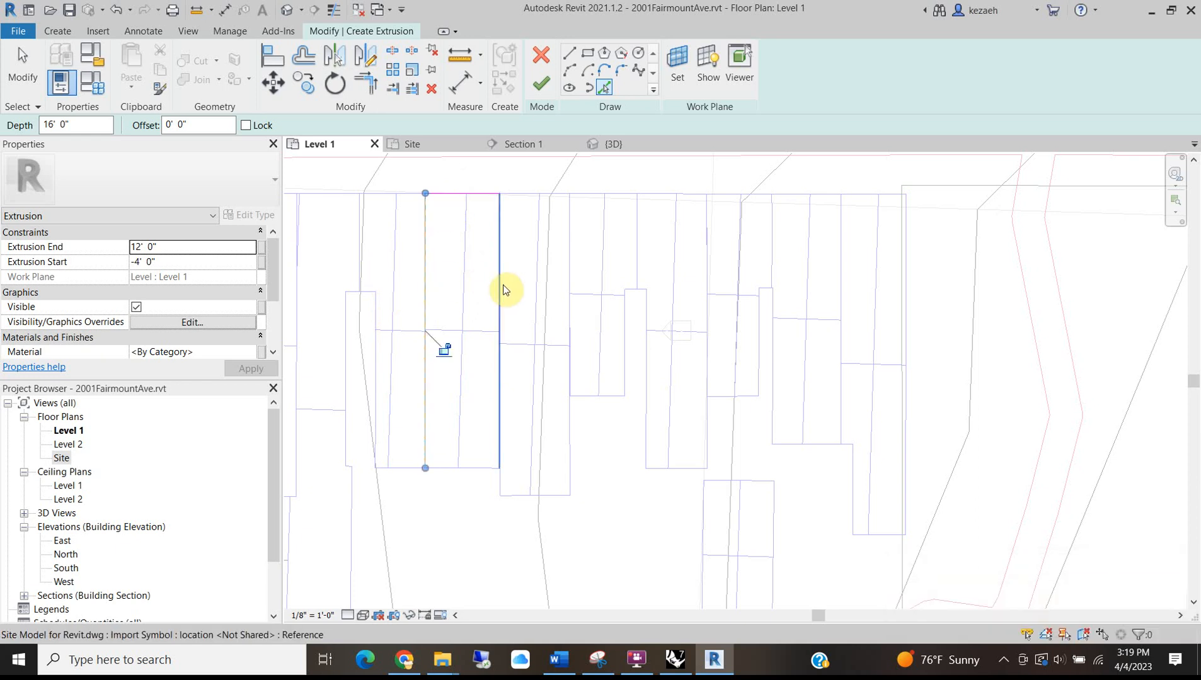
left_click(461, 465)
left_click(541, 83)
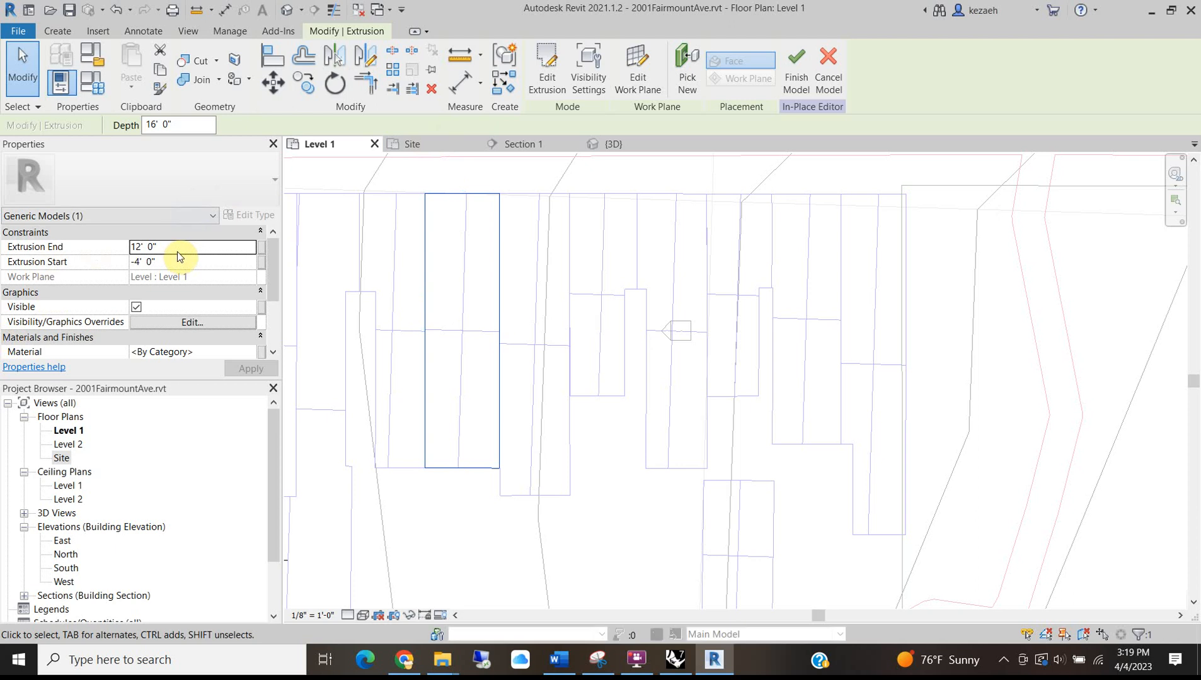
left_click(179, 247)
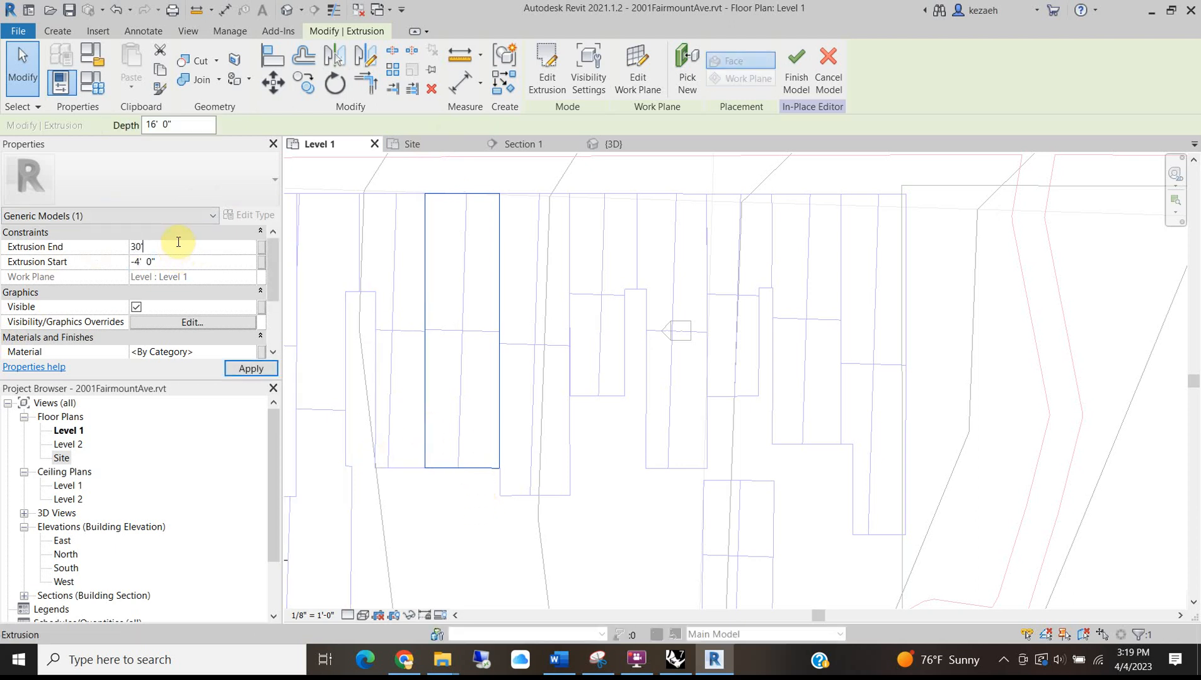
left_click(529, 554)
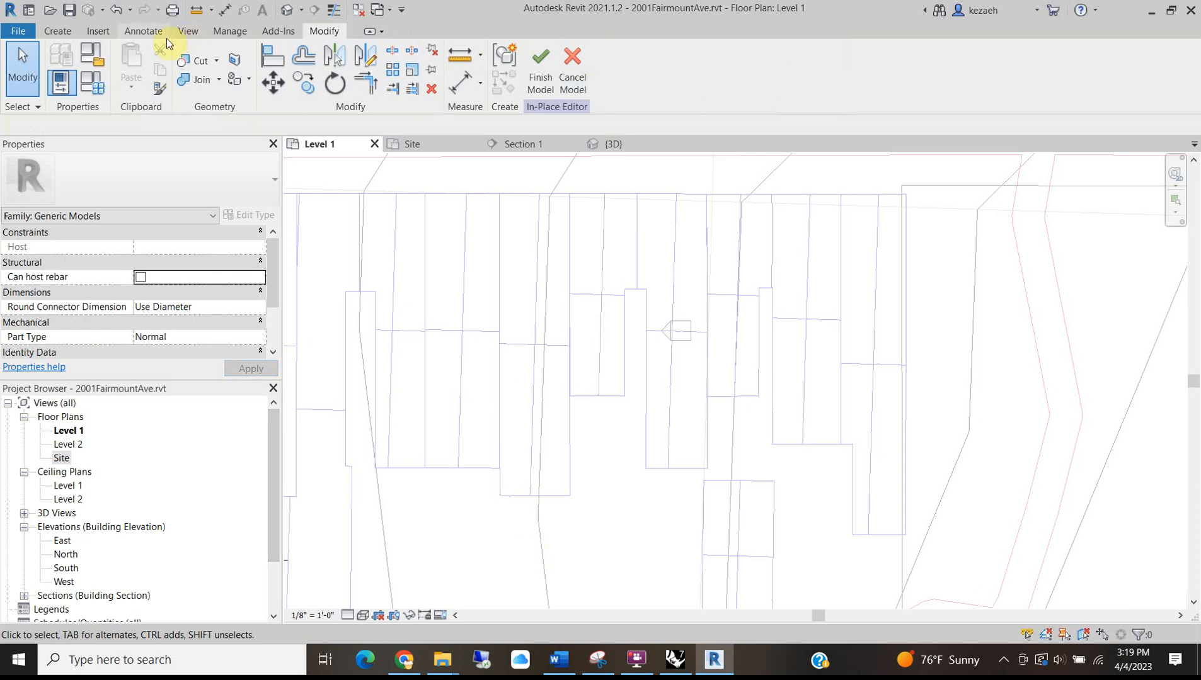
Create a 30'-high rectangular rowhouse extrusion from the next lot's four picked edges.
left_click(59, 33)
left_click(134, 70)
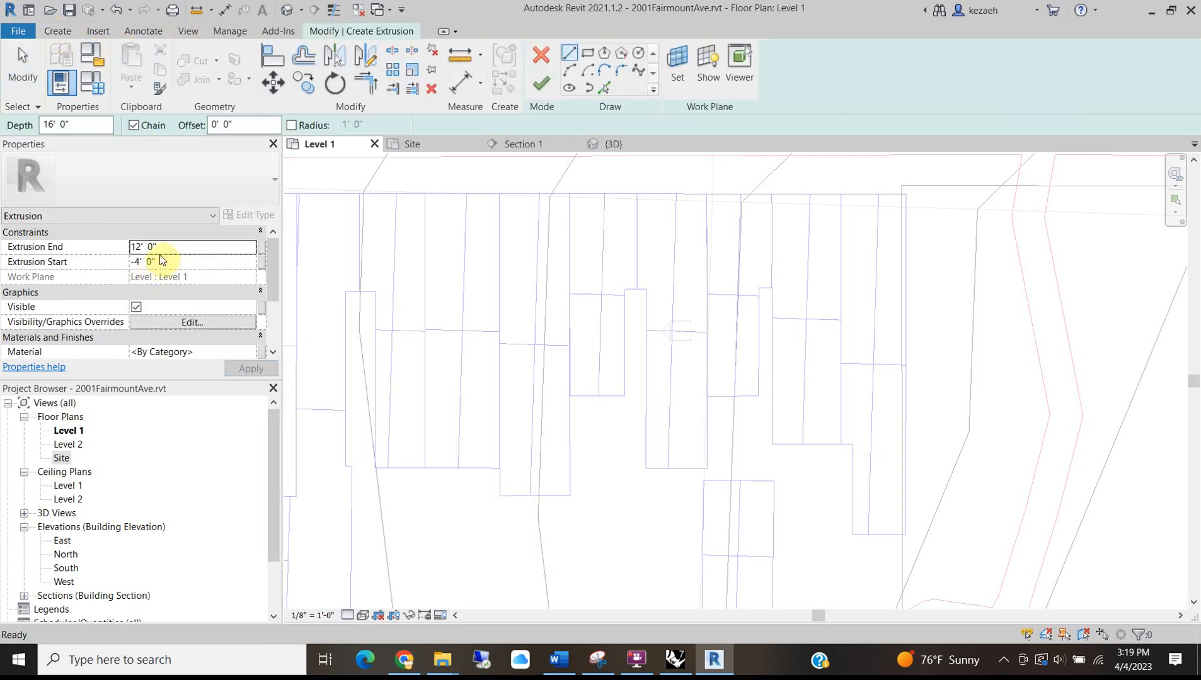
left_click(163, 248)
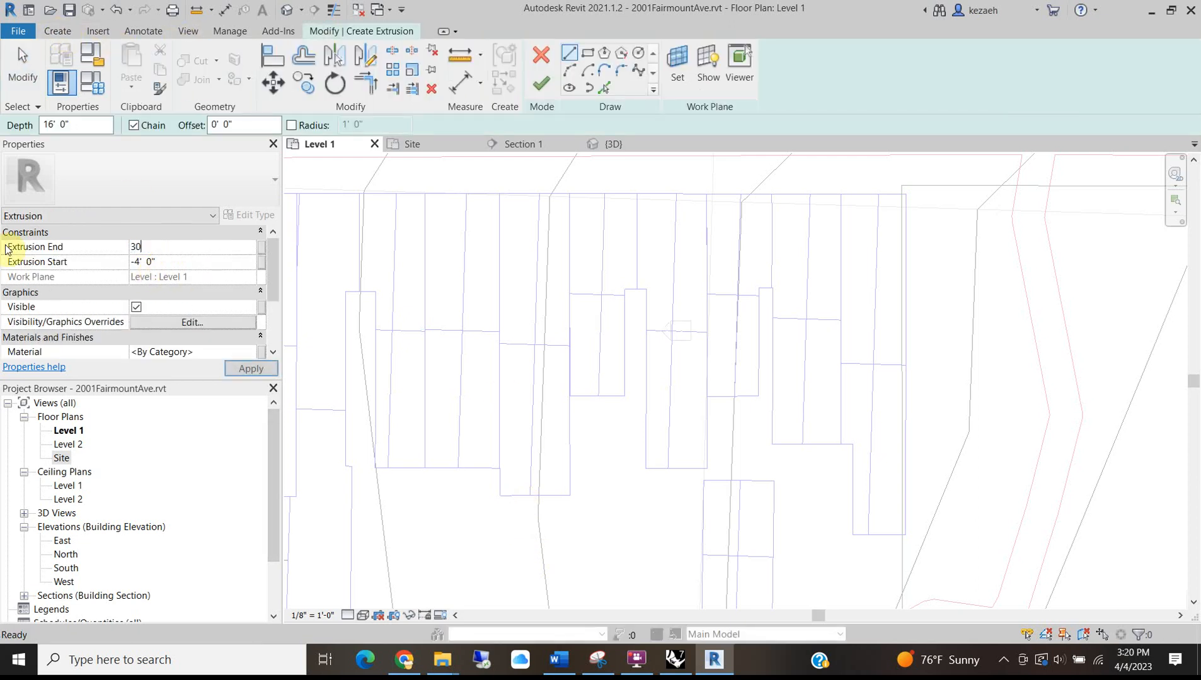
type("30'  0\"")
left_click(603, 87)
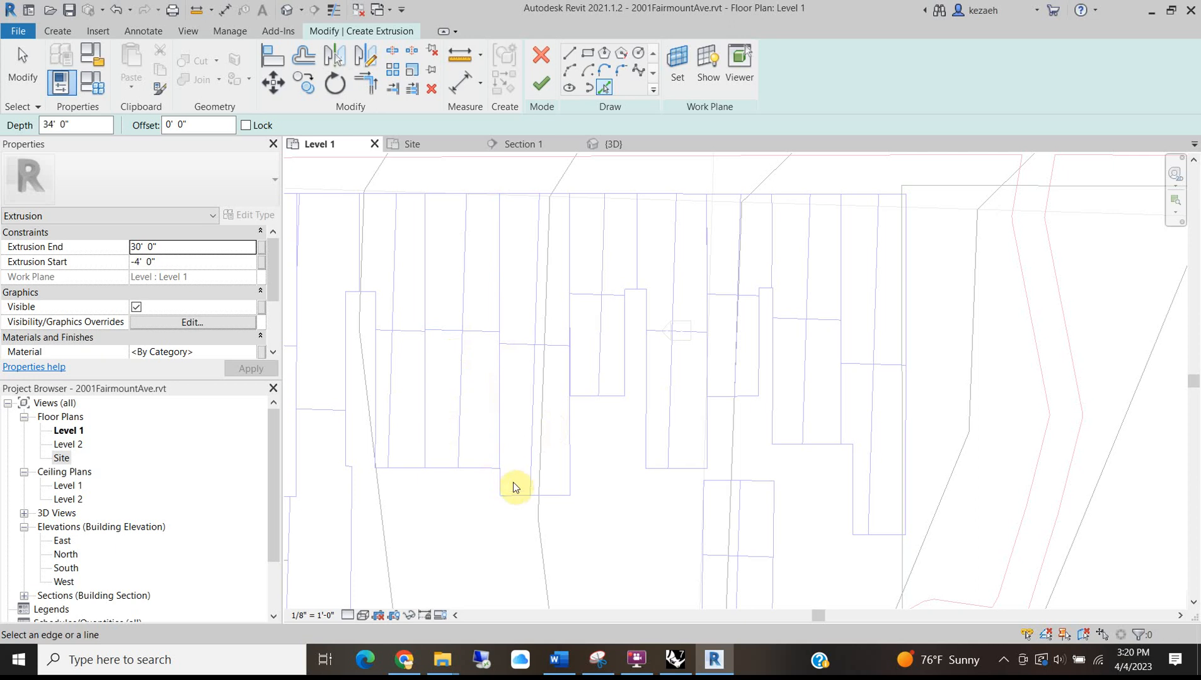
left_click(499, 463)
left_click(522, 497)
left_click(568, 435)
left_click(517, 192)
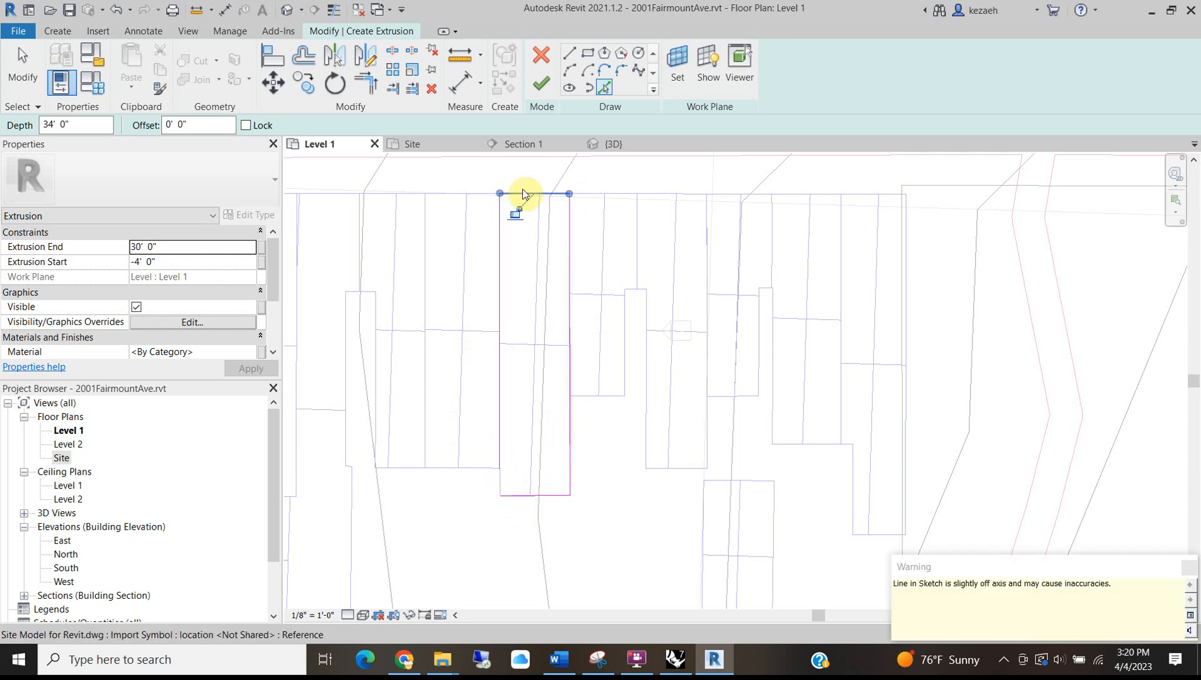
left_click(367, 84)
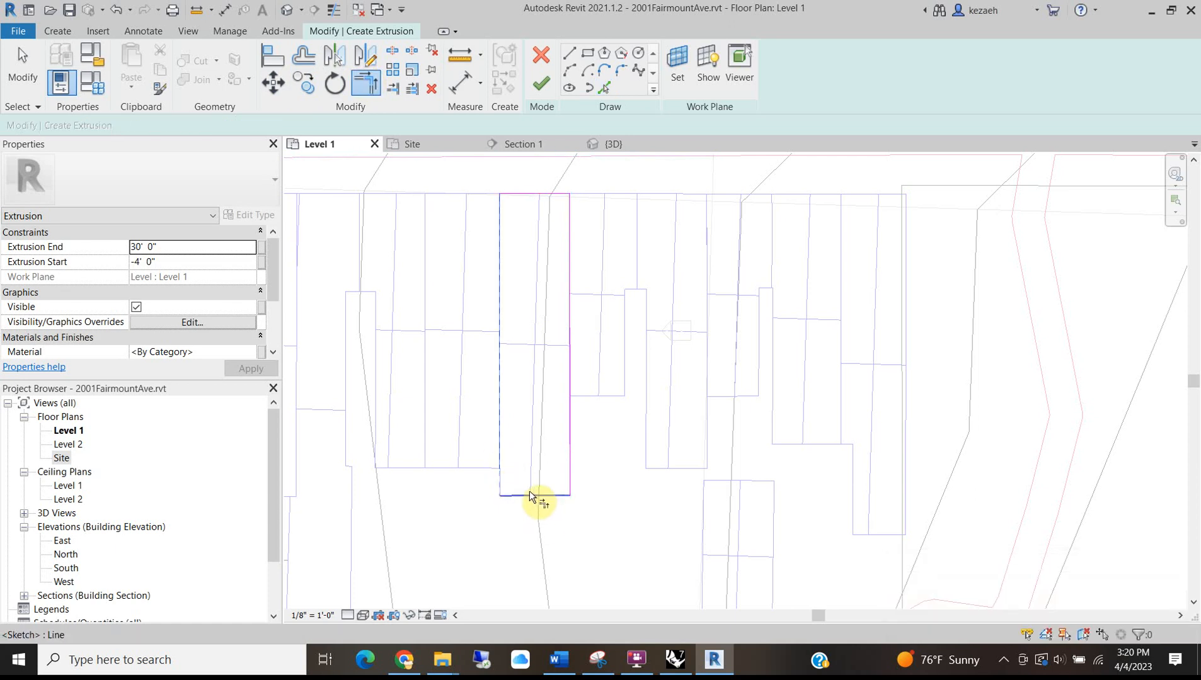
left_click(540, 86)
scroll(637, 370, "down", 1)
middle_click_drag(638, 370, 460, 358)
Pick the notched lot's six outline edges into a third extrusion sketch.
left_click(56, 32)
left_click(133, 60)
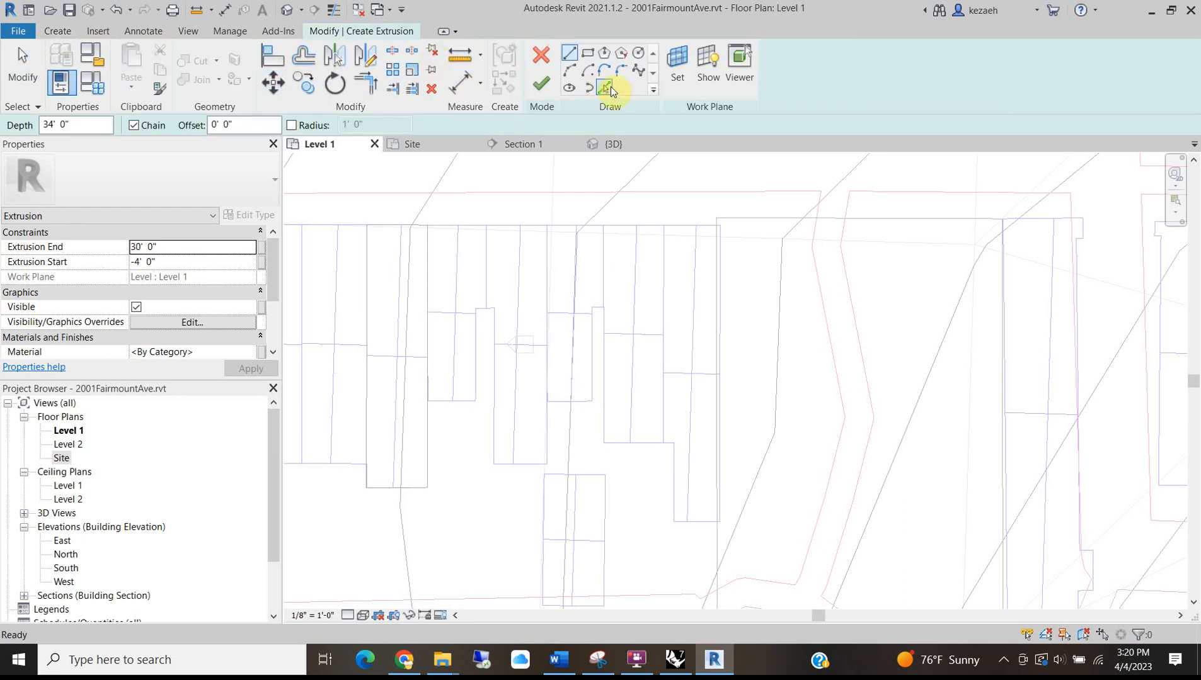
left_click(605, 87)
left_click(447, 226)
left_click(427, 269)
left_click(448, 401)
scroll(477, 346, "up", 2)
left_click(476, 346)
scroll(491, 282, "up", 2)
left_click(490, 279)
left_click(513, 231)
scroll(465, 257, "down", 6)
middle_click_drag(472, 358, 504, 385)
Trim the overshooting left edge to the bottom and finish the notched extrusion.
left_click(370, 84)
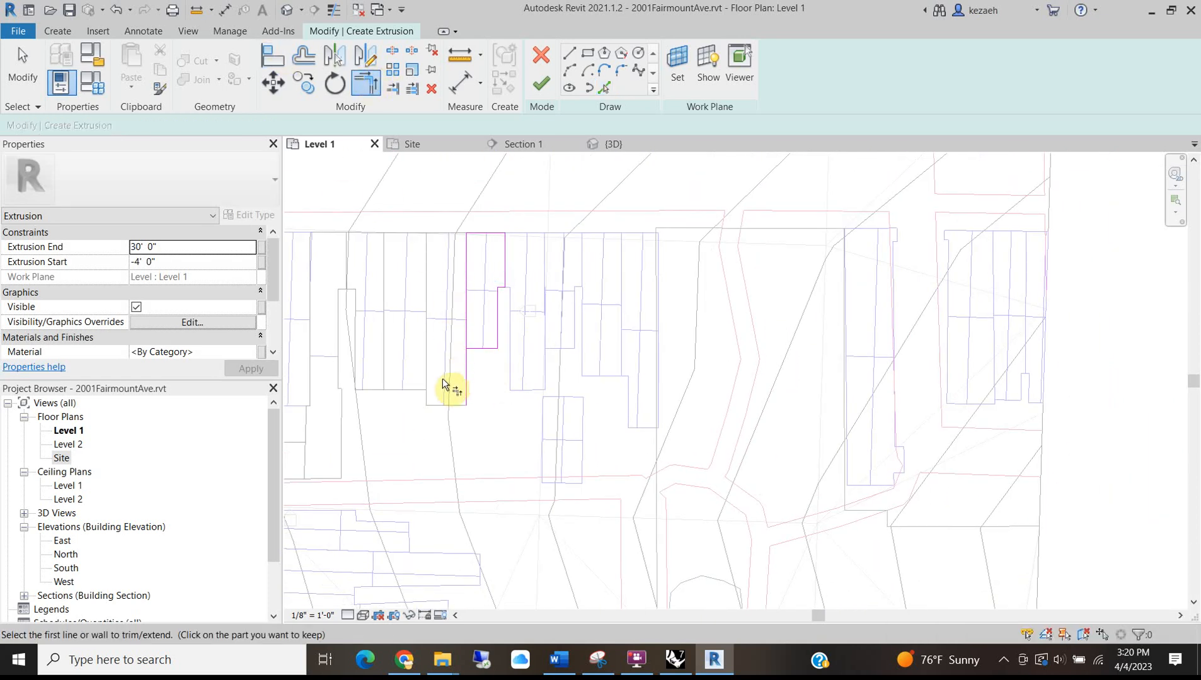
left_click(467, 340)
left_click(479, 349)
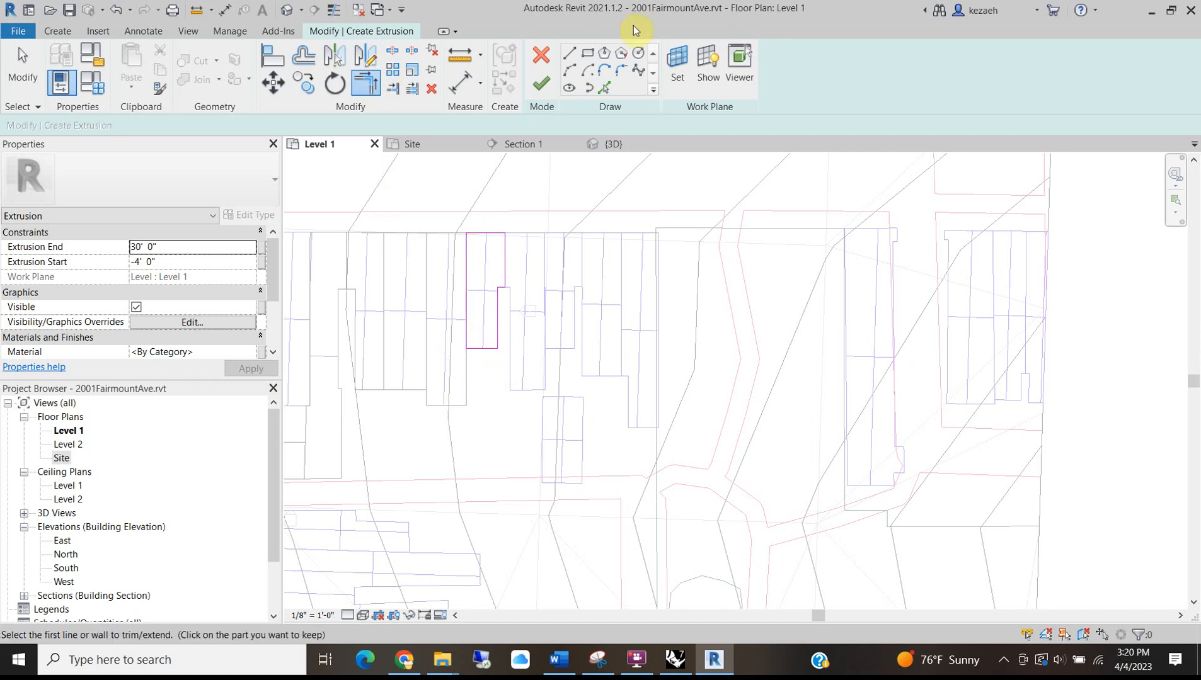
left_click(553, 87)
left_click(498, 479)
scroll(515, 342, "up", 1)
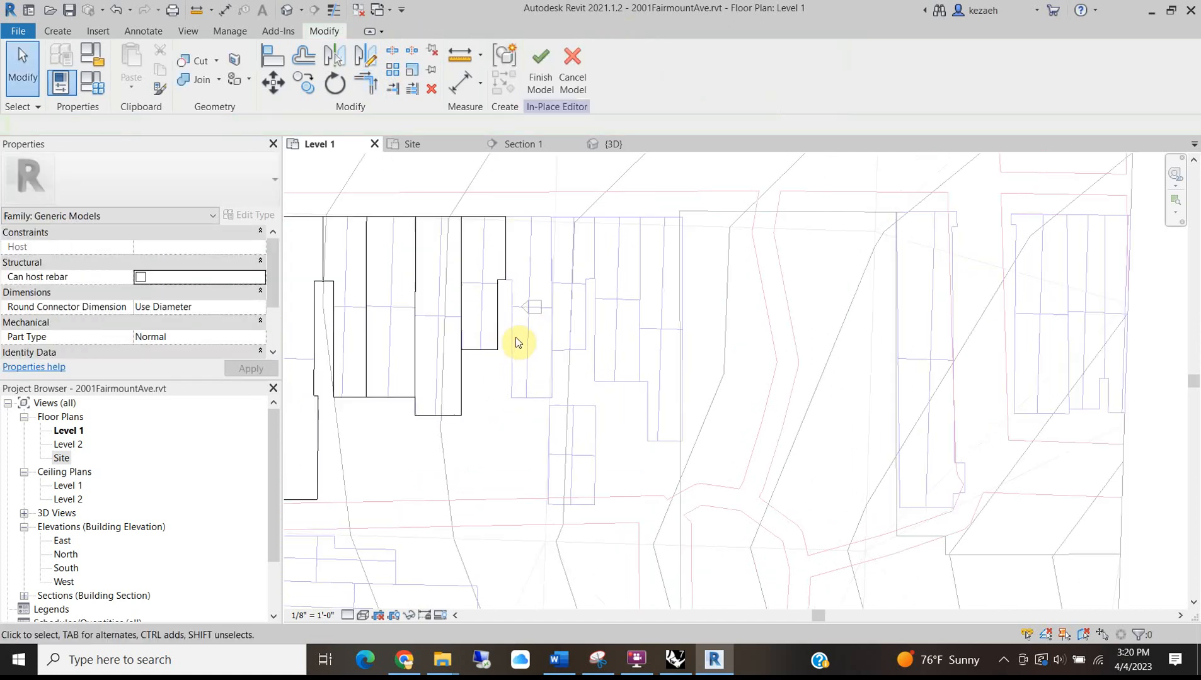
Pick the next notched lot's top, left, notch, vertical and bottom edges into a new extrusion sketch.
scroll(515, 339, "up", 1)
middle_click_drag(545, 281, 471, 363)
left_click(58, 30)
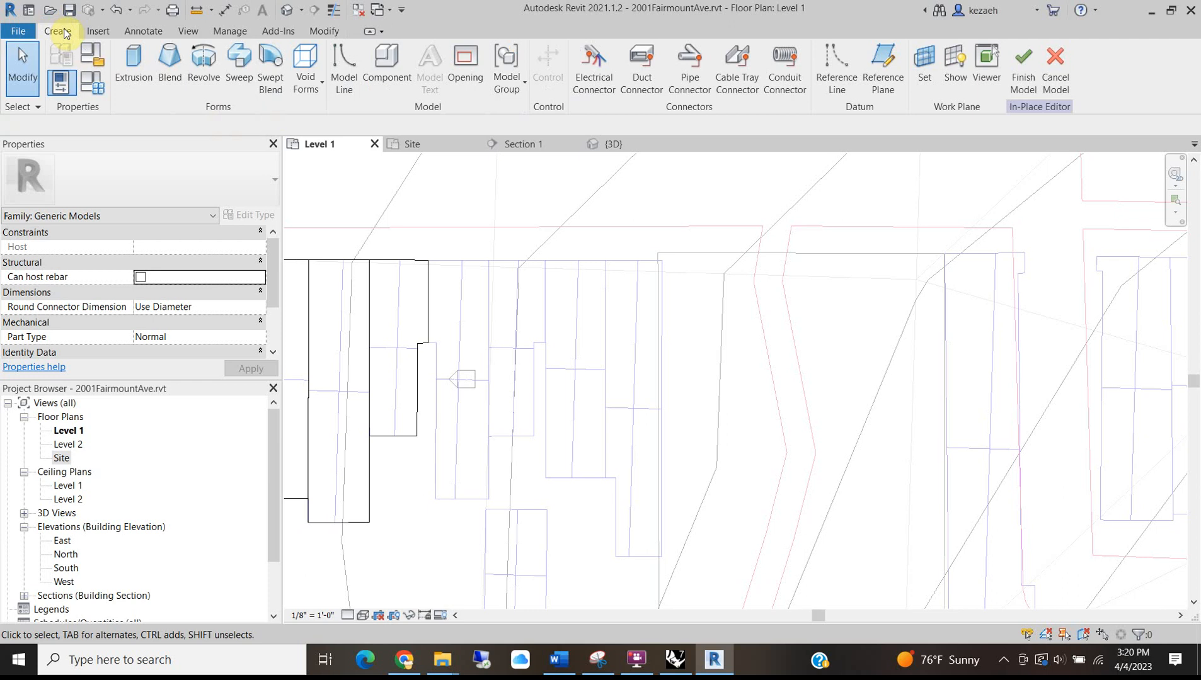
left_click(133, 63)
left_click(604, 88)
scroll(470, 277, "up", 2)
left_click(434, 252)
left_click(407, 313)
scroll(411, 379, "up", 6)
left_click(414, 380)
left_click(423, 402)
scroll(403, 363, "down", 7)
left_click(425, 582)
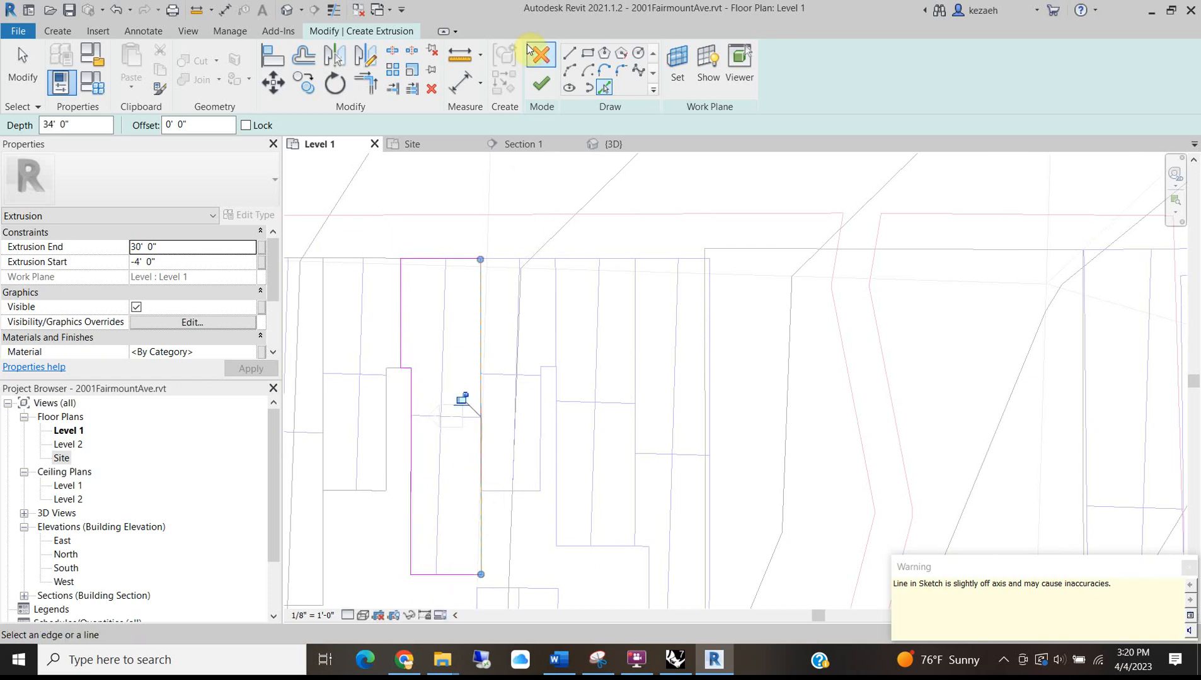
left_click(541, 83)
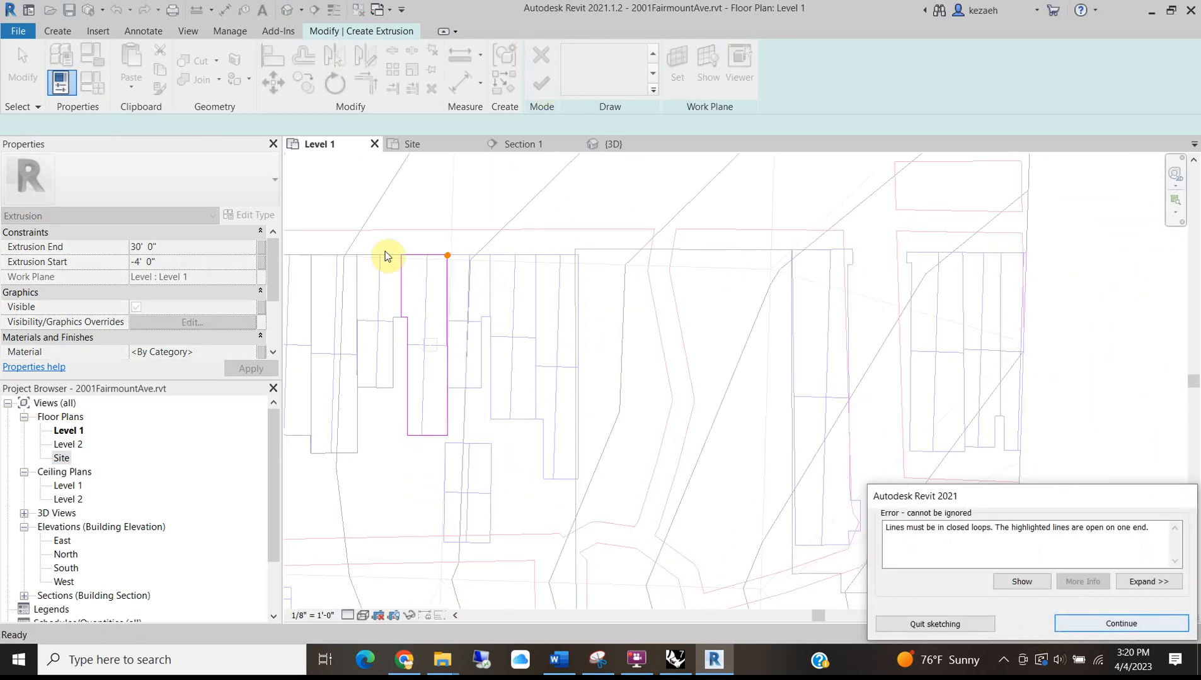
Join the open vertical and top lines with Trim/Extend to Corner and finish the extrusion.
scroll(460, 280, "up", 4)
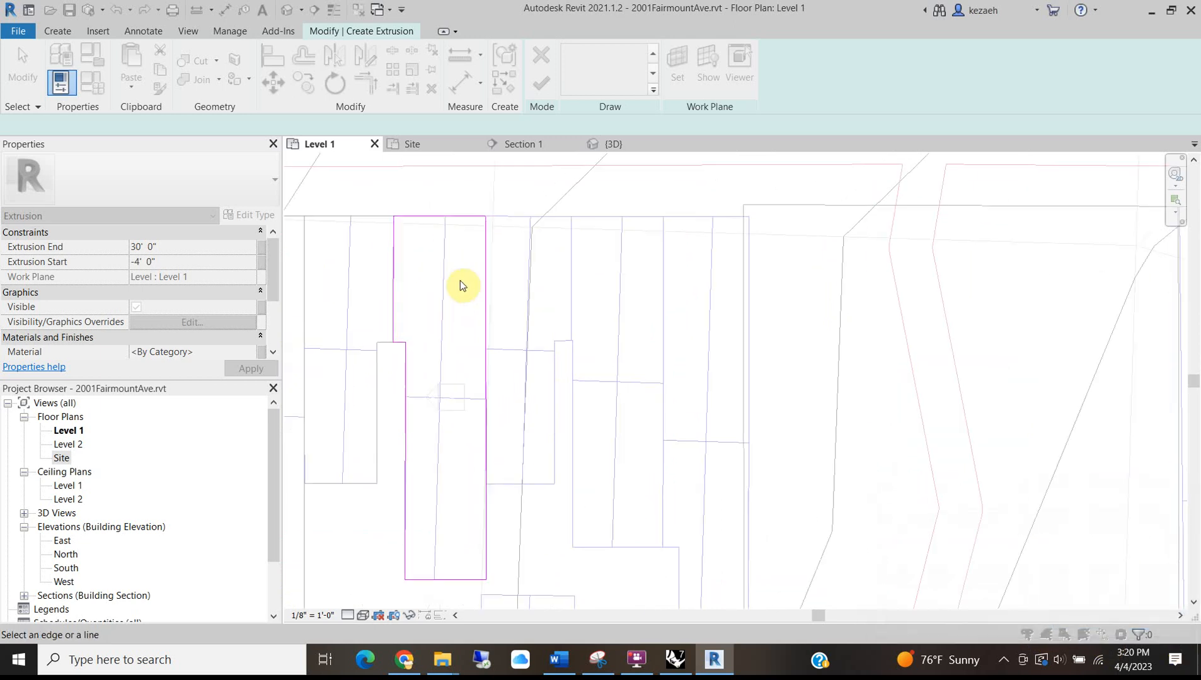
left_click(364, 84)
left_click(475, 205)
left_click(461, 190)
left_click(540, 84)
scroll(530, 321, "down", 5)
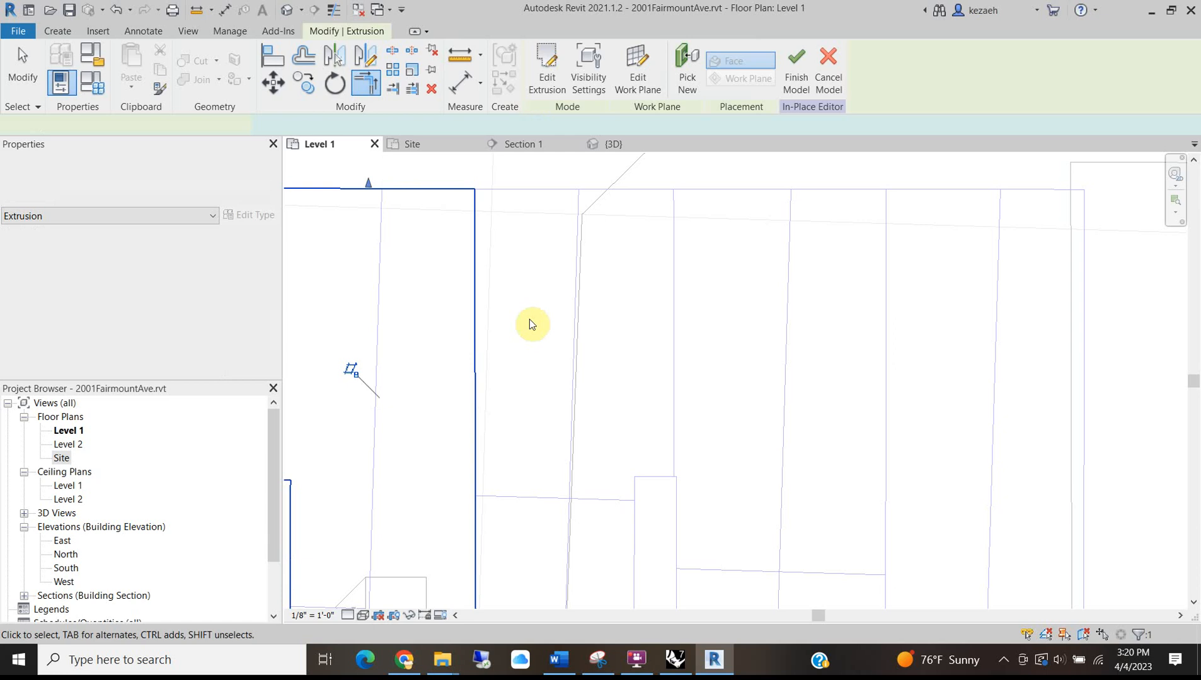
scroll(560, 434, "up", 4)
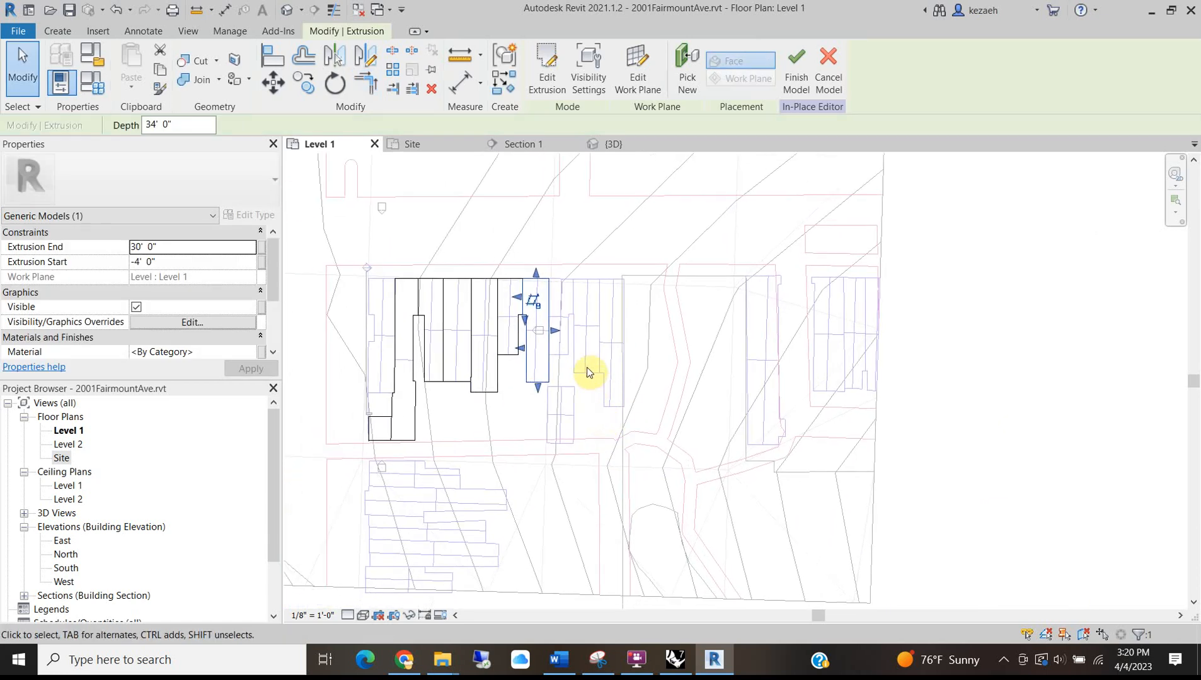
scroll(582, 235, "down", 2)
scroll(581, 236, "up", 4)
scroll(586, 227, "down", 3)
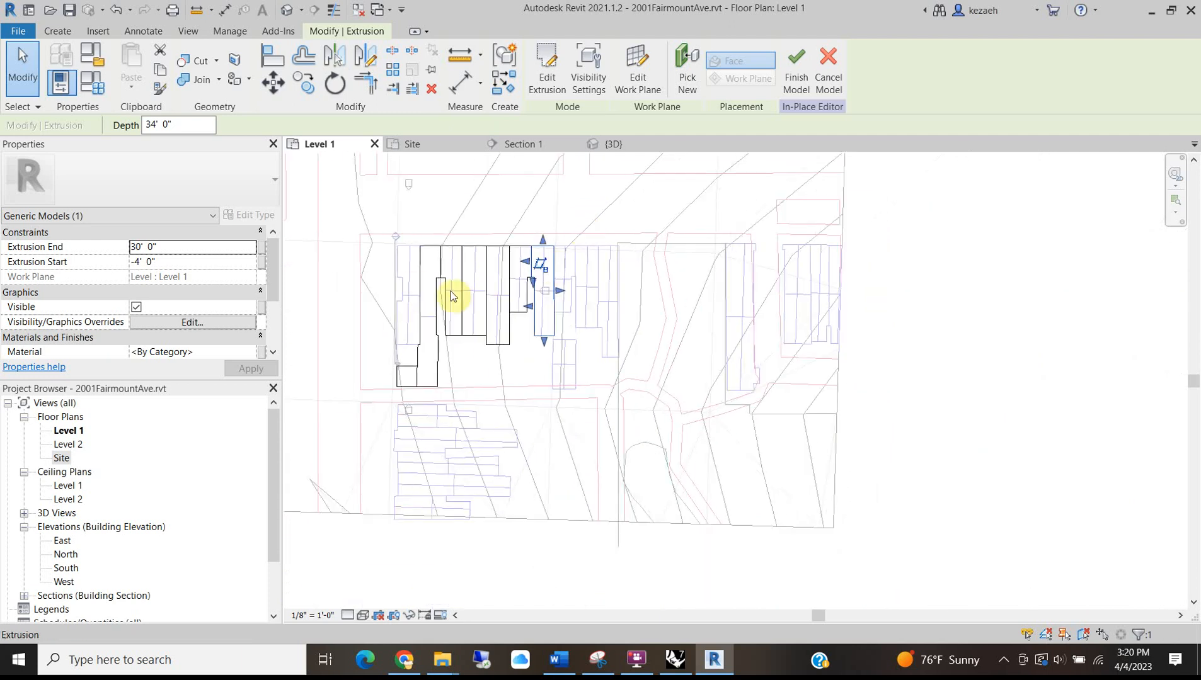
middle_click_drag(472, 310, 584, 397)
scroll(759, 410, "up", 5)
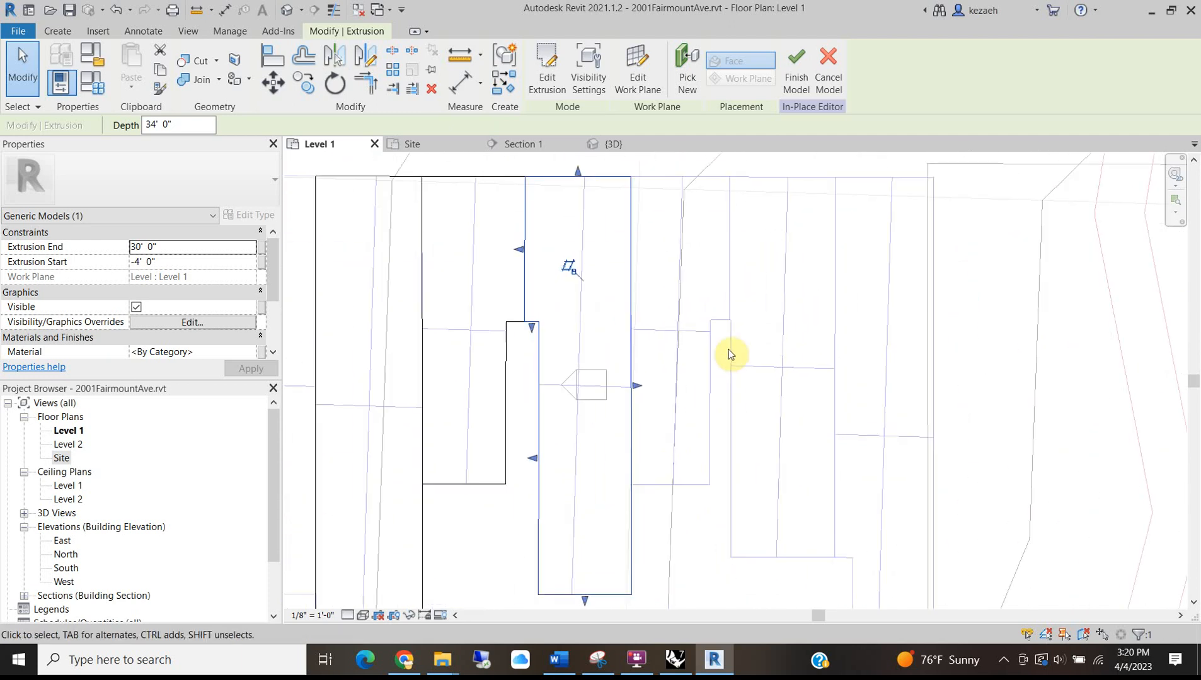
Pick the stepped lot's top, bottom, notch and left edges into a new extrusion sketch.
left_click(57, 31)
left_click(133, 60)
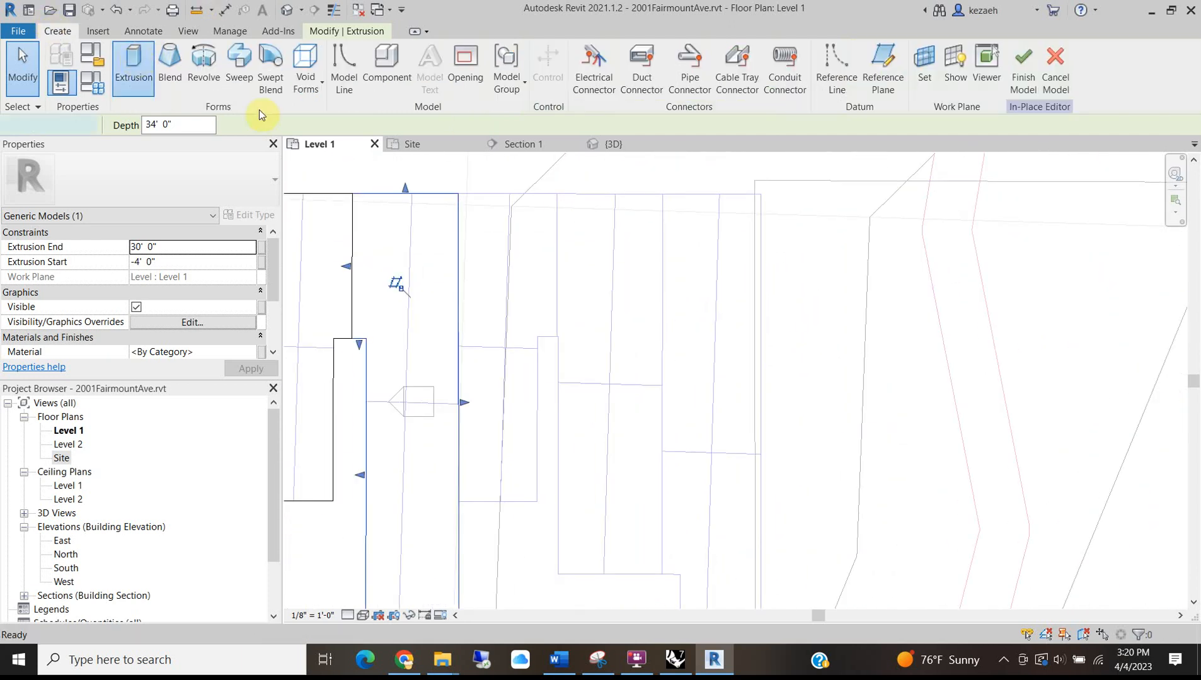
left_click(603, 89)
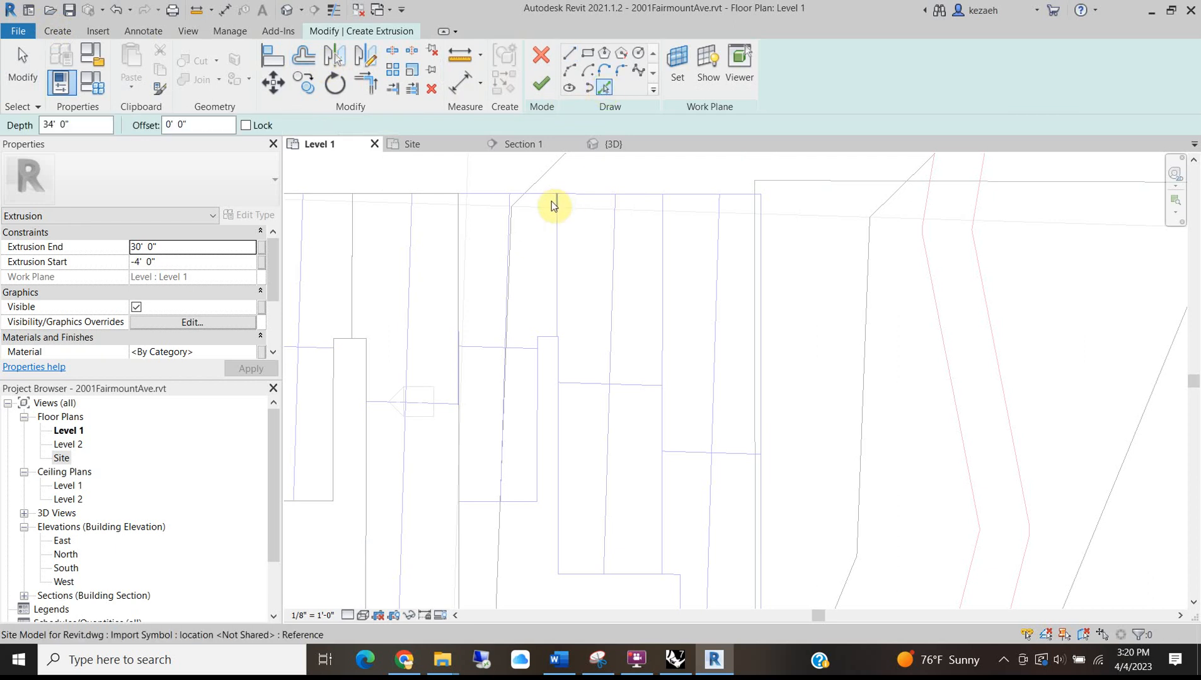
left_click(482, 195)
scroll(559, 324, "down", 2)
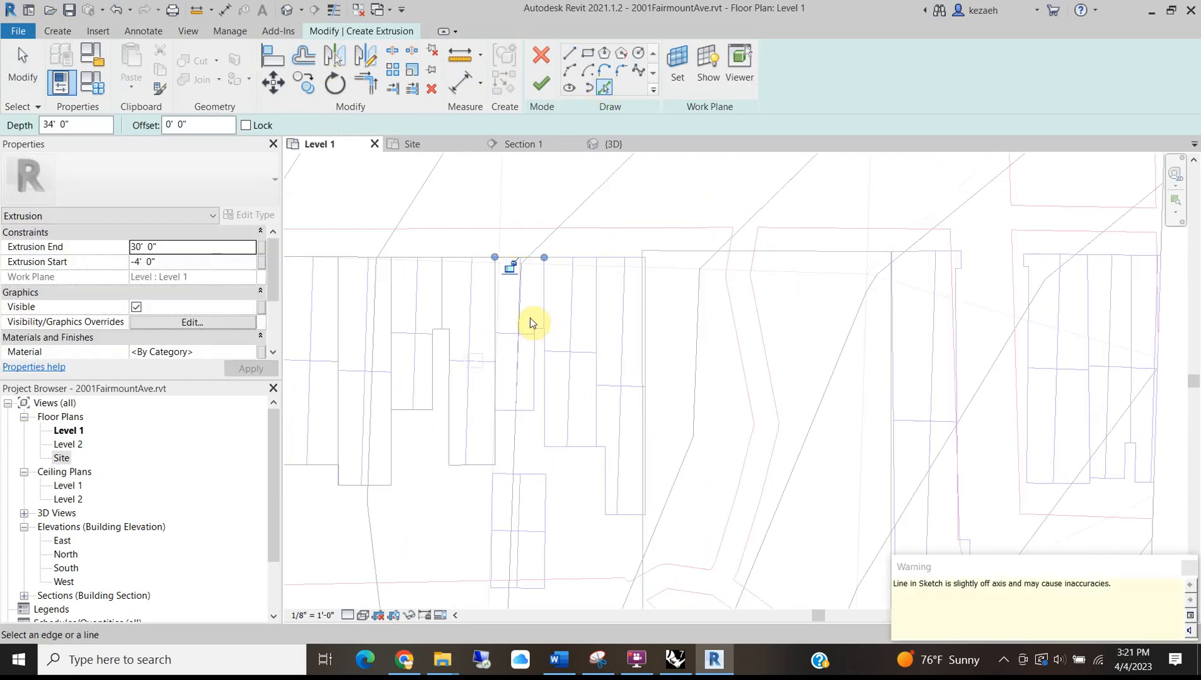
scroll(509, 413, "up", 1)
left_click(508, 412)
left_click(550, 377)
scroll(553, 283, "up", 2)
left_click(565, 294)
left_click(575, 252)
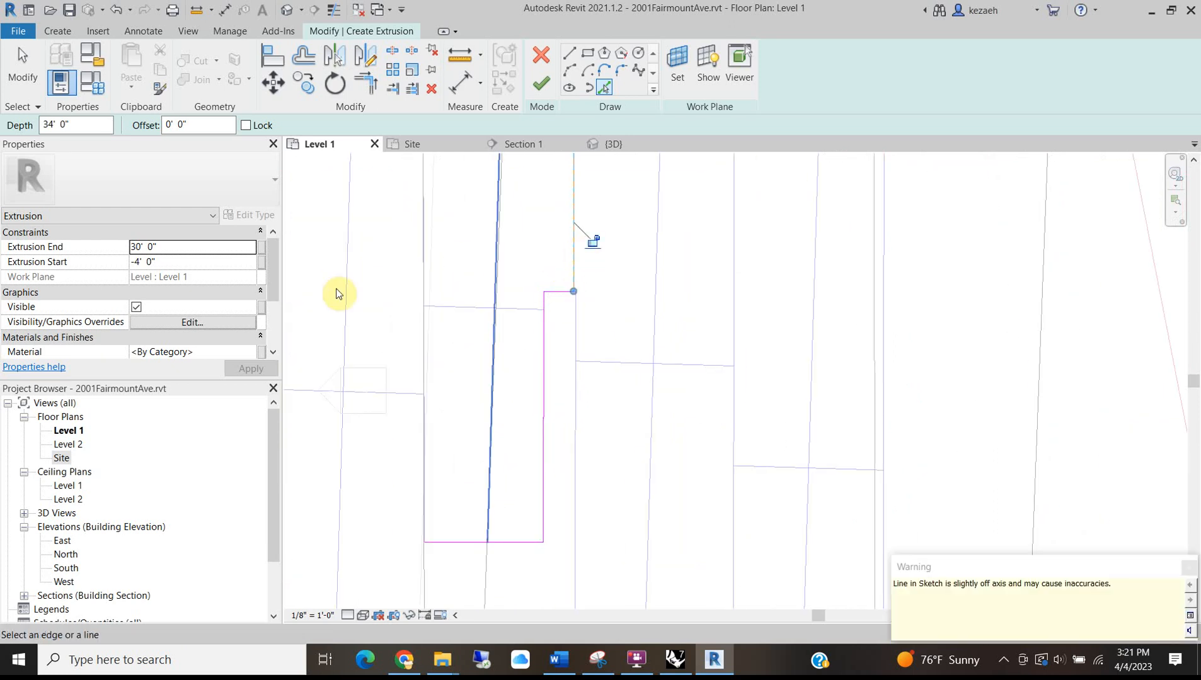
left_click(423, 301)
Trim the last corner, clear the sketch error, and finish the stepped extrusion.
left_click(363, 88)
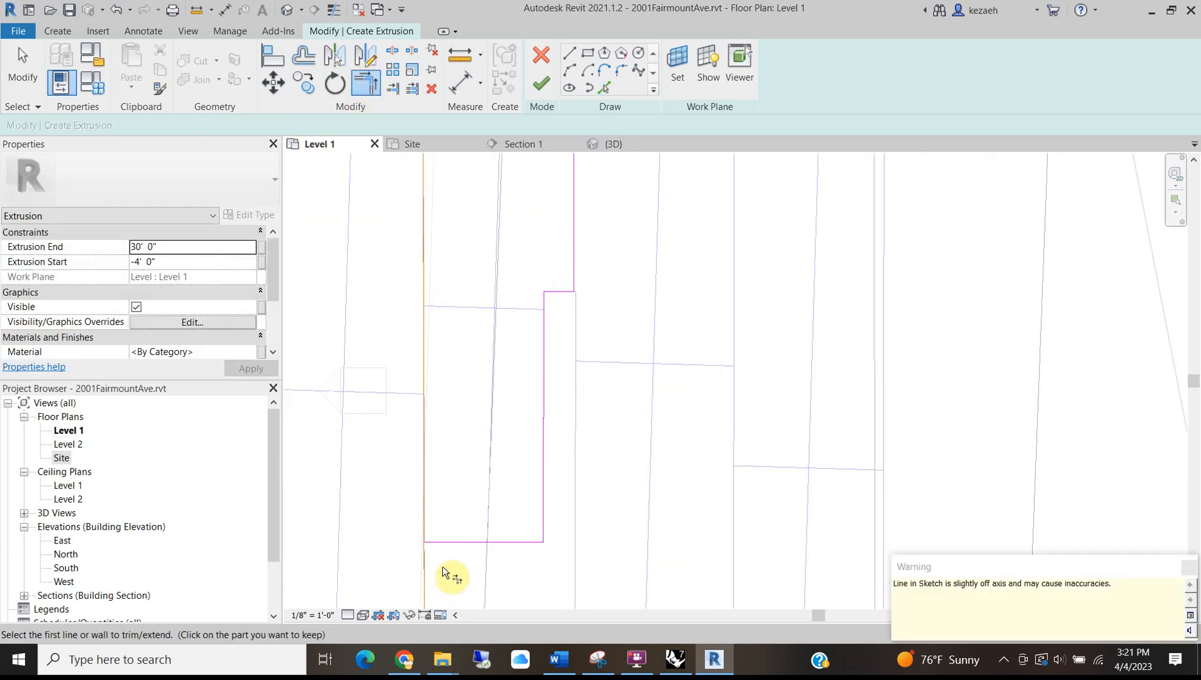
scroll(440, 529, "down", 2)
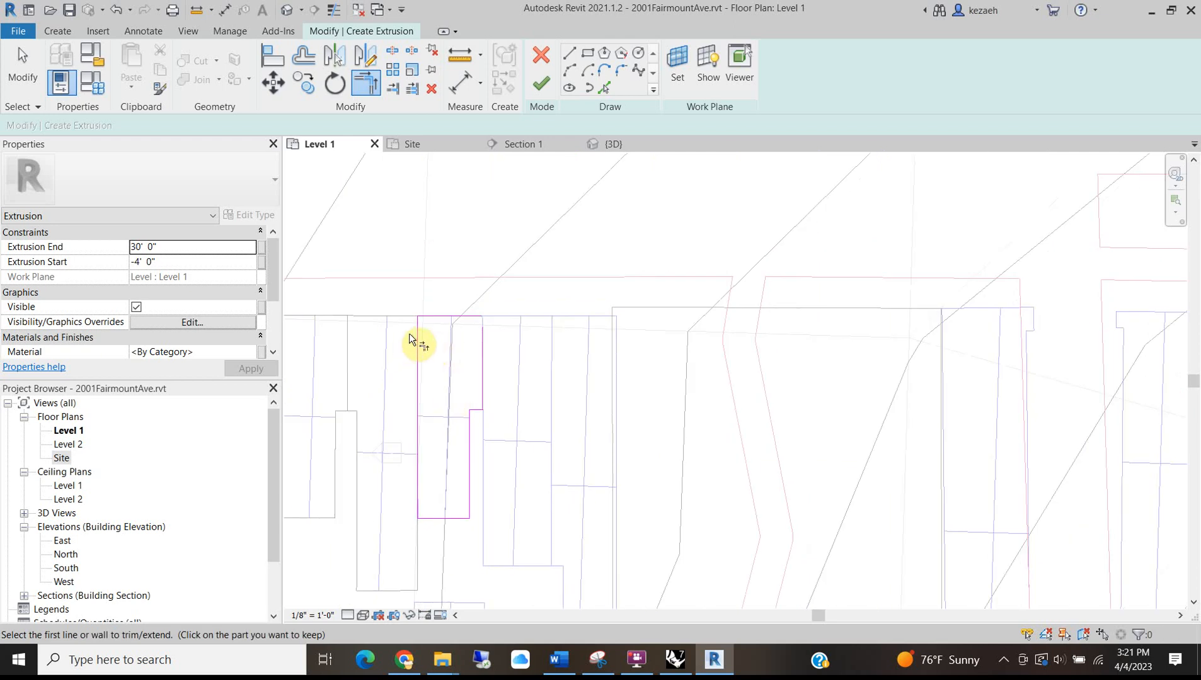
left_click(540, 83)
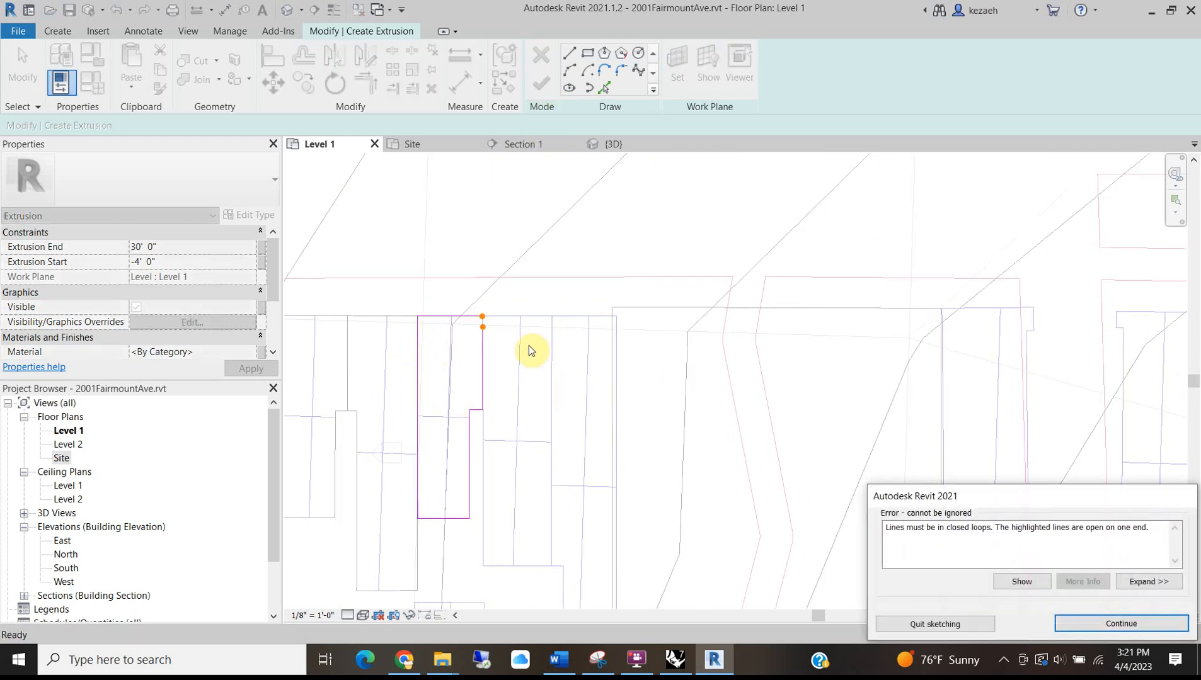
left_click(1096, 624)
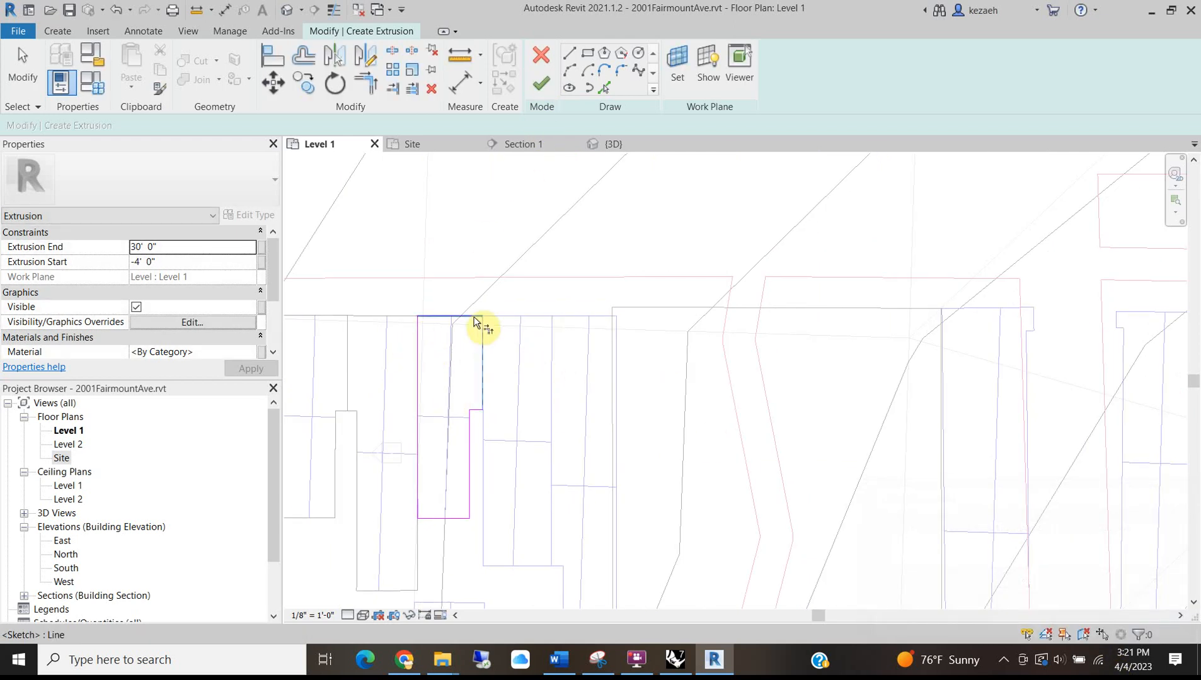
left_click(541, 83)
middle_click_drag(574, 460, 544, 394)
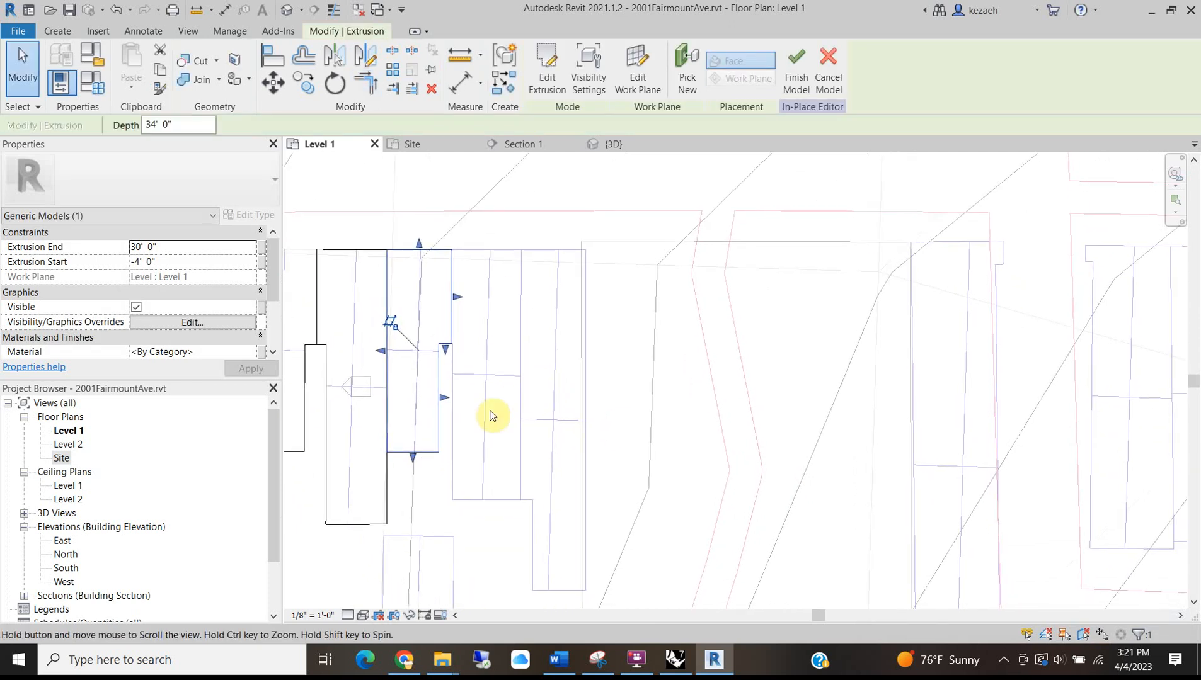
left_click(507, 571)
Extrude a rectangular rowhouse mass by picking its site plan edges and trimming the open corner.
left_click(57, 31)
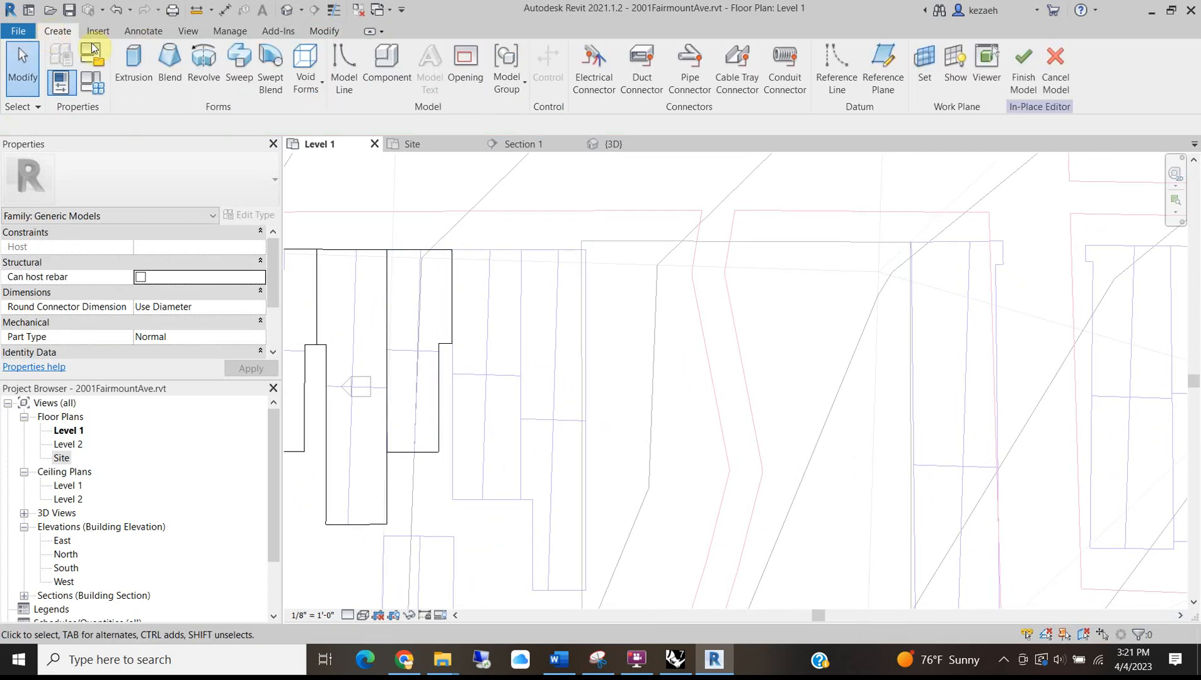
left_click(133, 60)
left_click(603, 88)
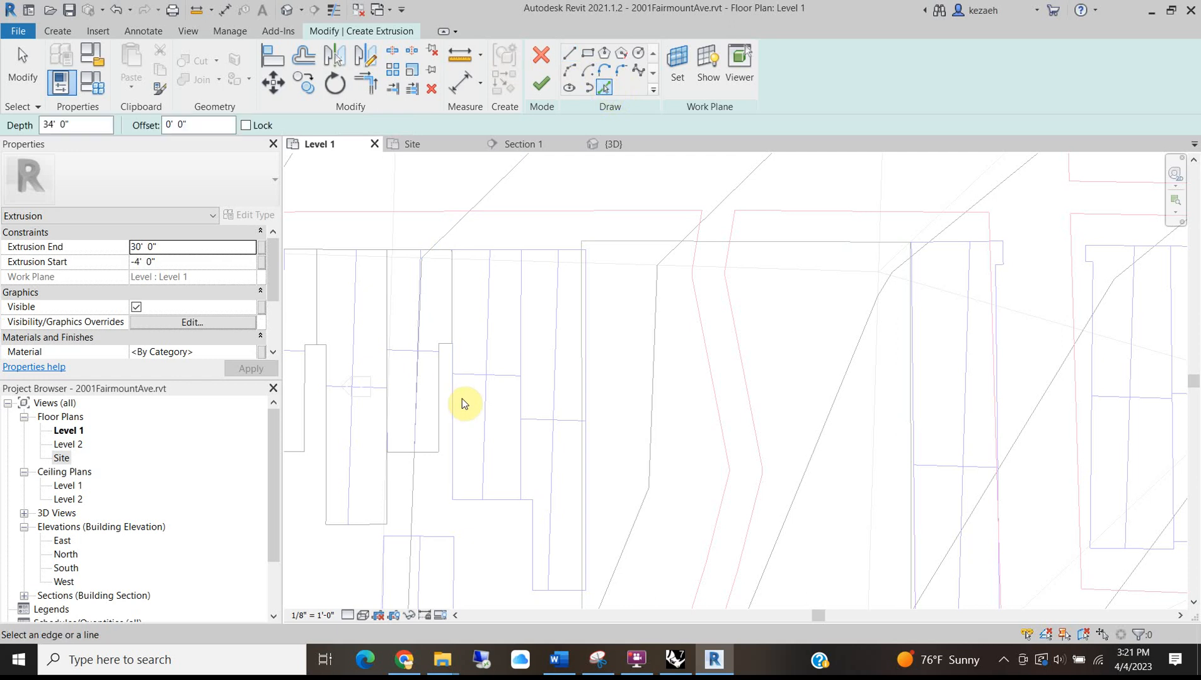
left_click(453, 384)
left_click(520, 342)
left_click(509, 501)
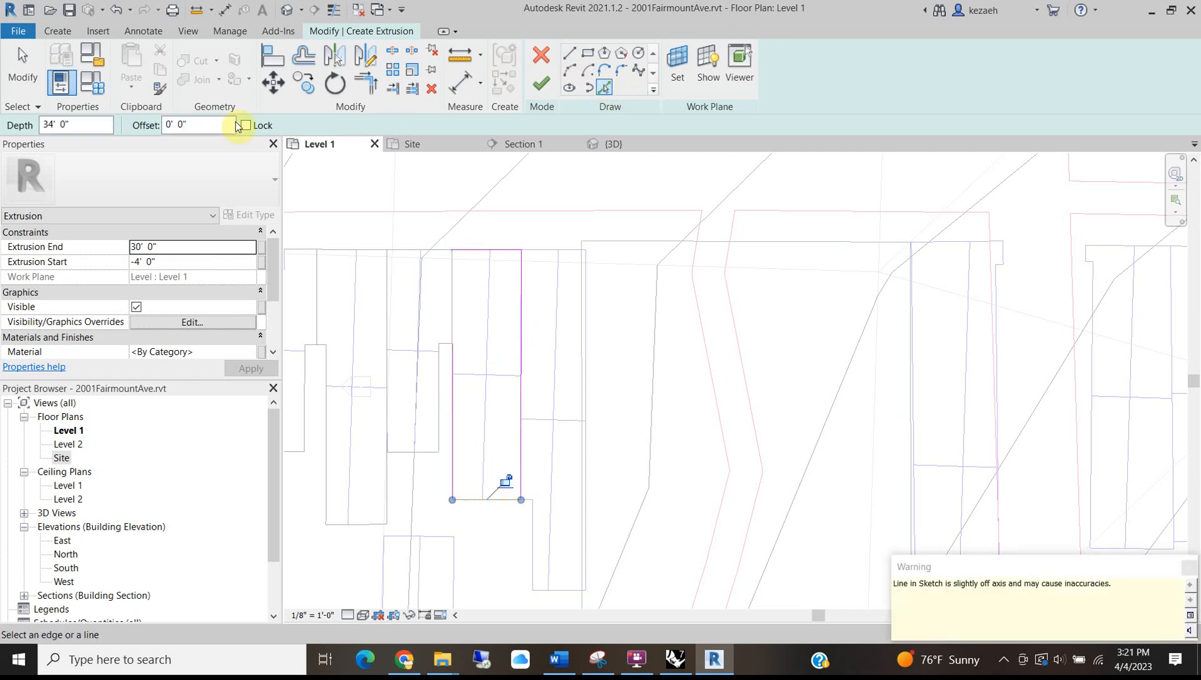
left_click(454, 380)
left_click(469, 251)
left_click(549, 90)
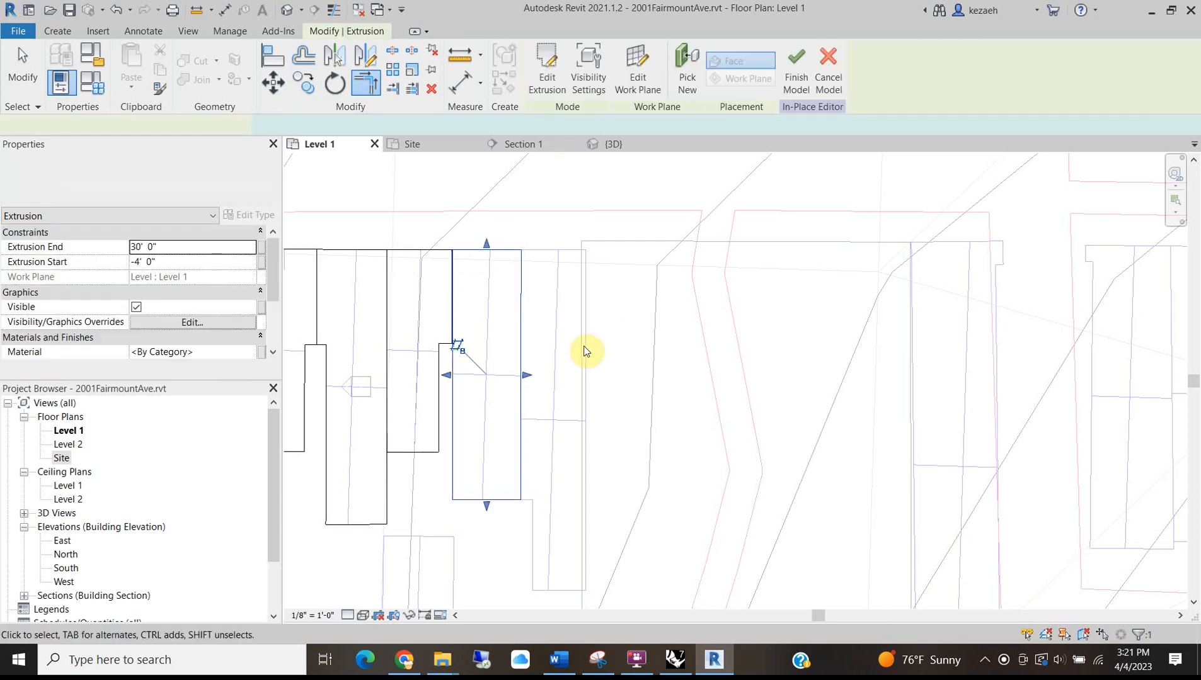
Start a second extrusion and pick the stepped rowhouse outline's edges from the site plan.
scroll(581, 349, "down", 1)
middle_click_drag(581, 348, 460, 278)
left_click(66, 32)
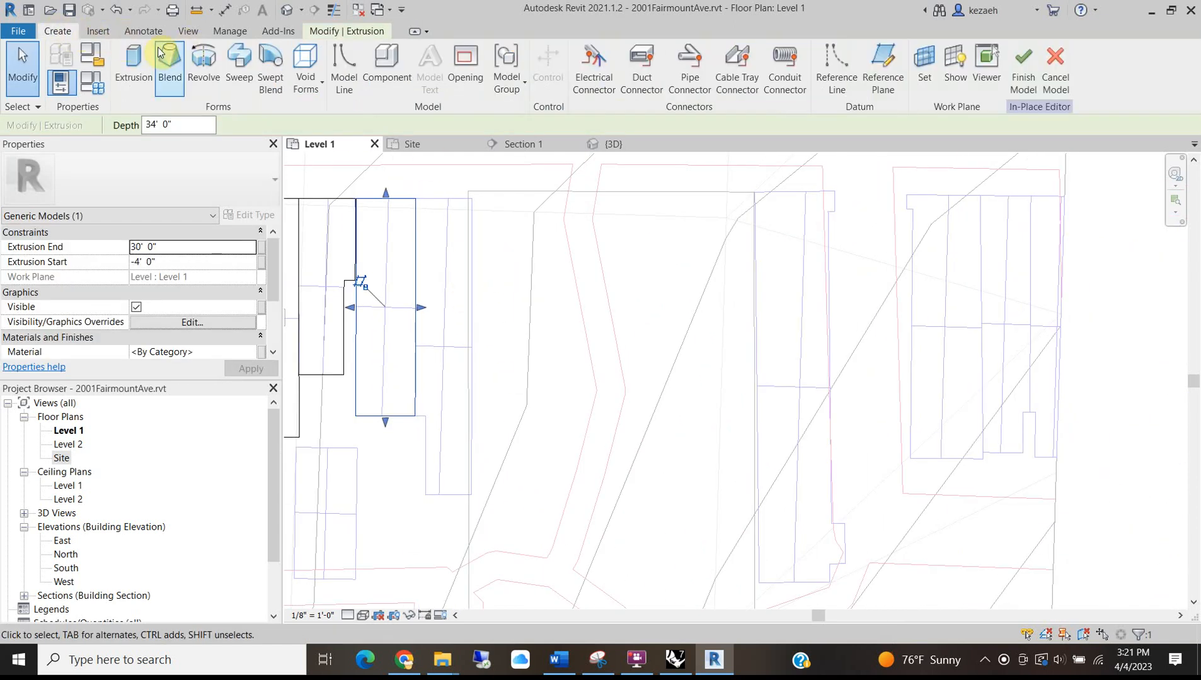
left_click(130, 60)
left_click(602, 87)
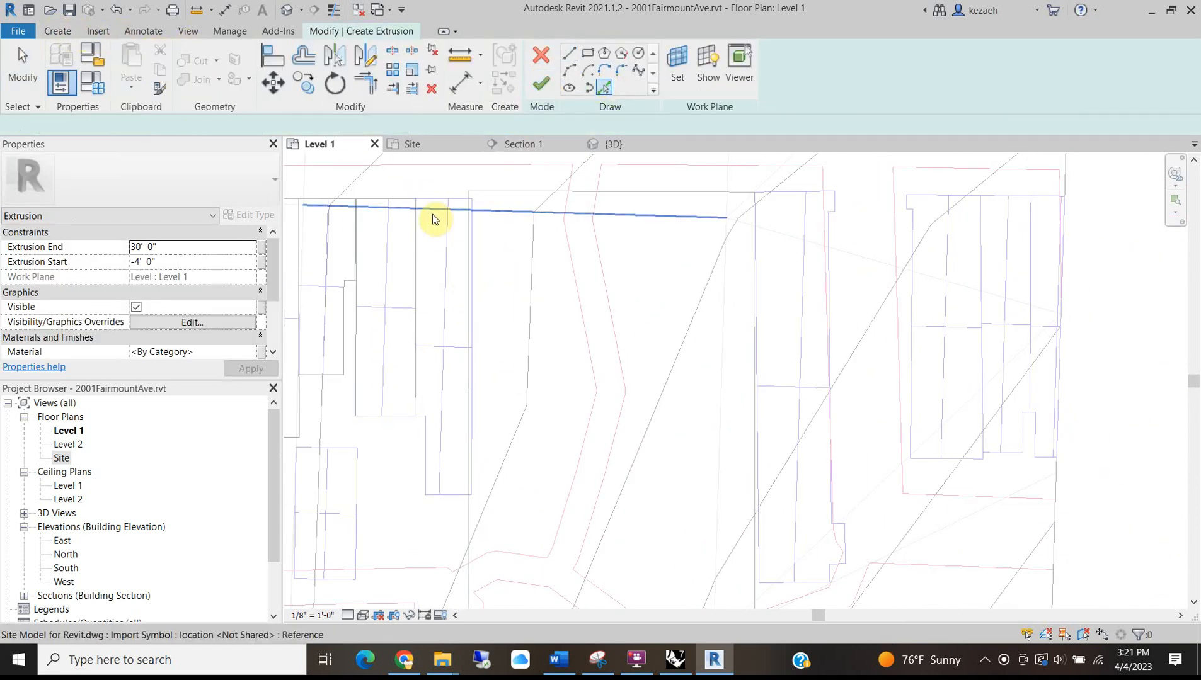
left_click(427, 208)
scroll(437, 404, "up", 2)
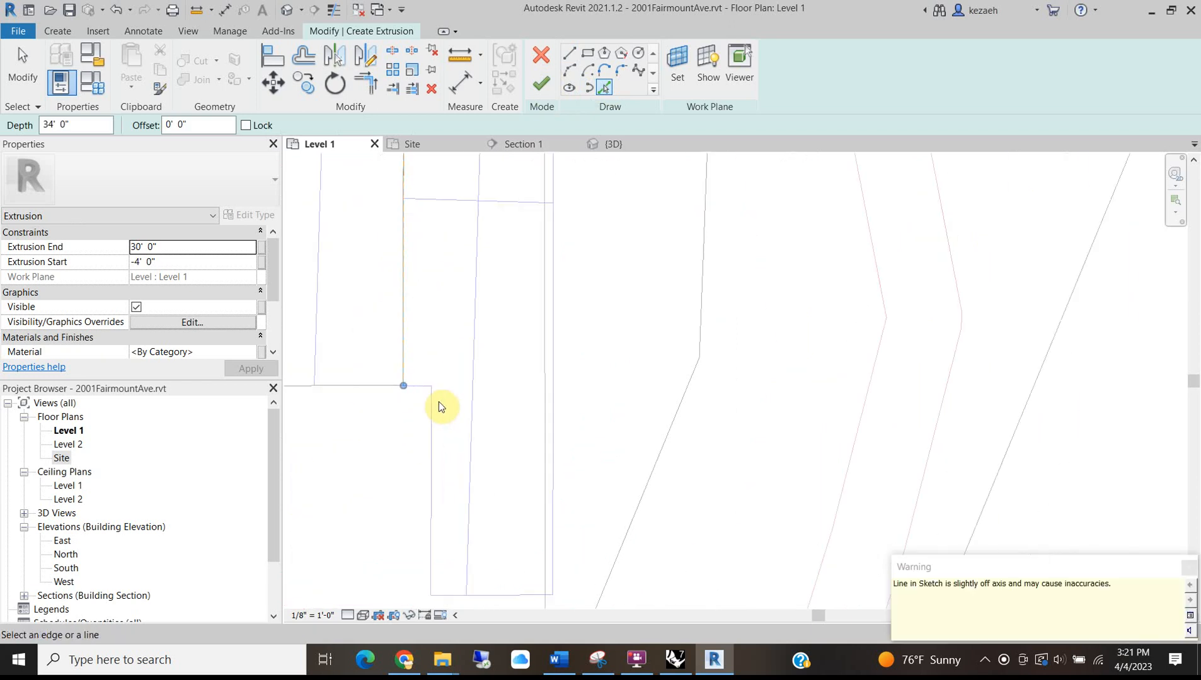
left_click(430, 417)
left_click(453, 599)
left_click(554, 528)
Trim the stepped sketch's corners with TR and finish it as a -4' to 30' extrusion.
scroll(531, 506, "down", 3)
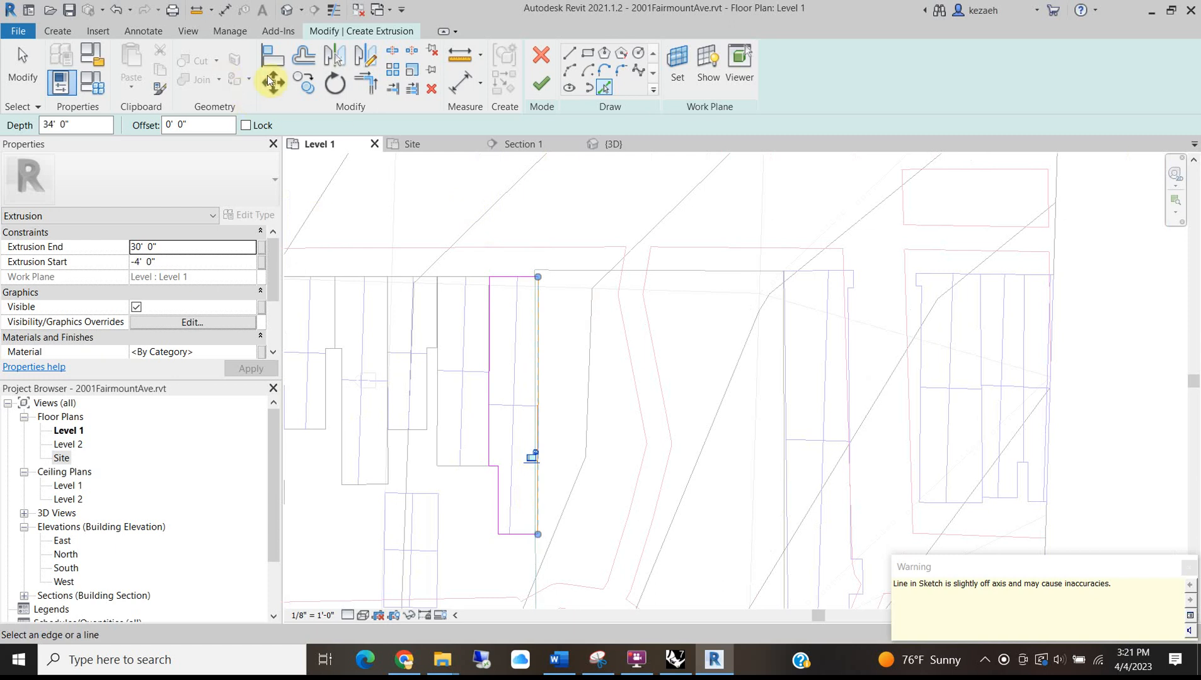
key("t")
key("r")
scroll(473, 491, "up", 2)
scroll(554, 410, "down", 2)
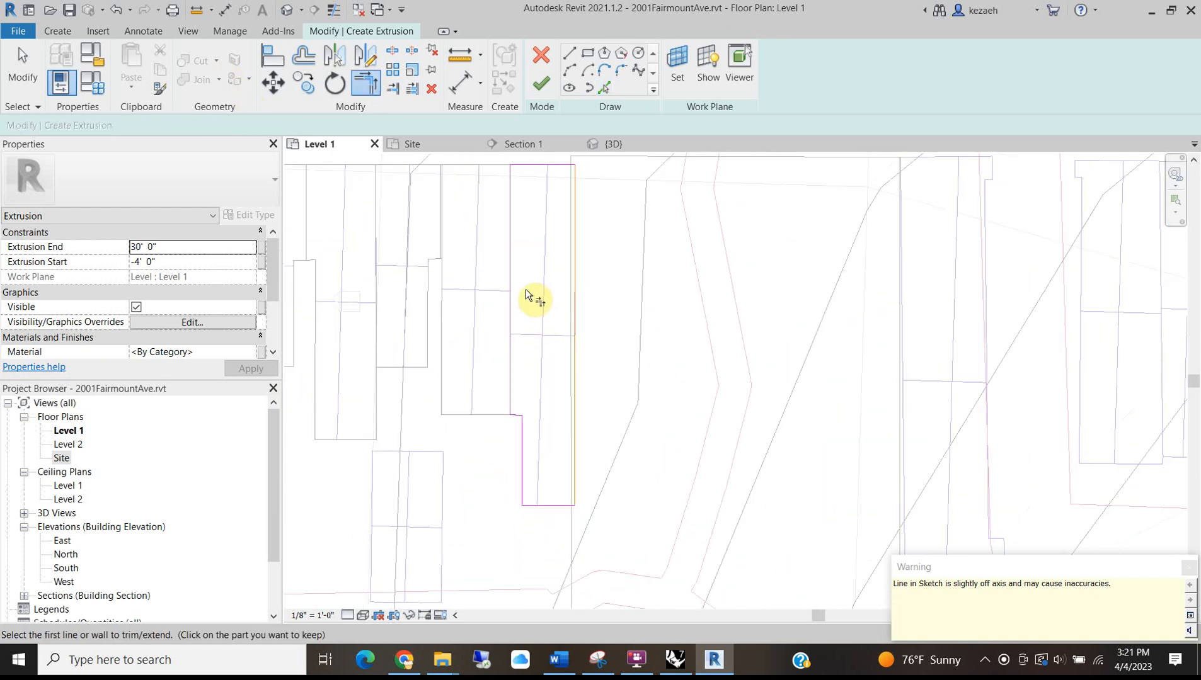
left_click(542, 83)
scroll(549, 352, "down", 5)
middle_click_drag(487, 468, 602, 420)
scroll(602, 421, "up", 6)
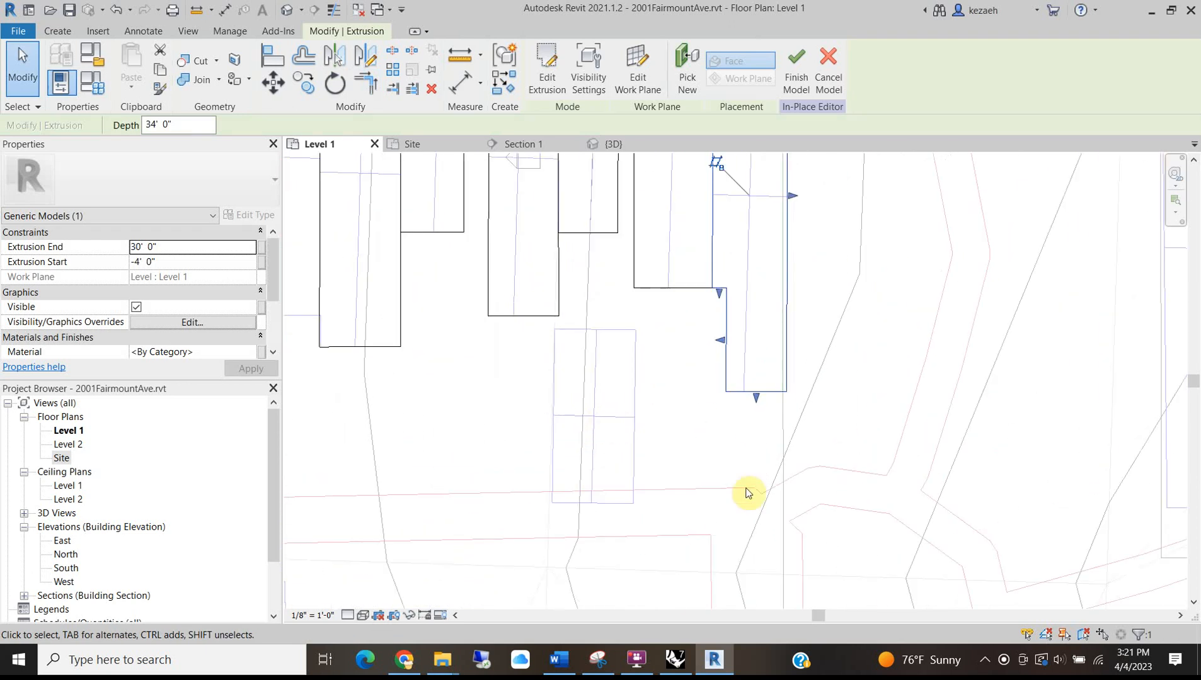
left_click(686, 429)
left_click(57, 31)
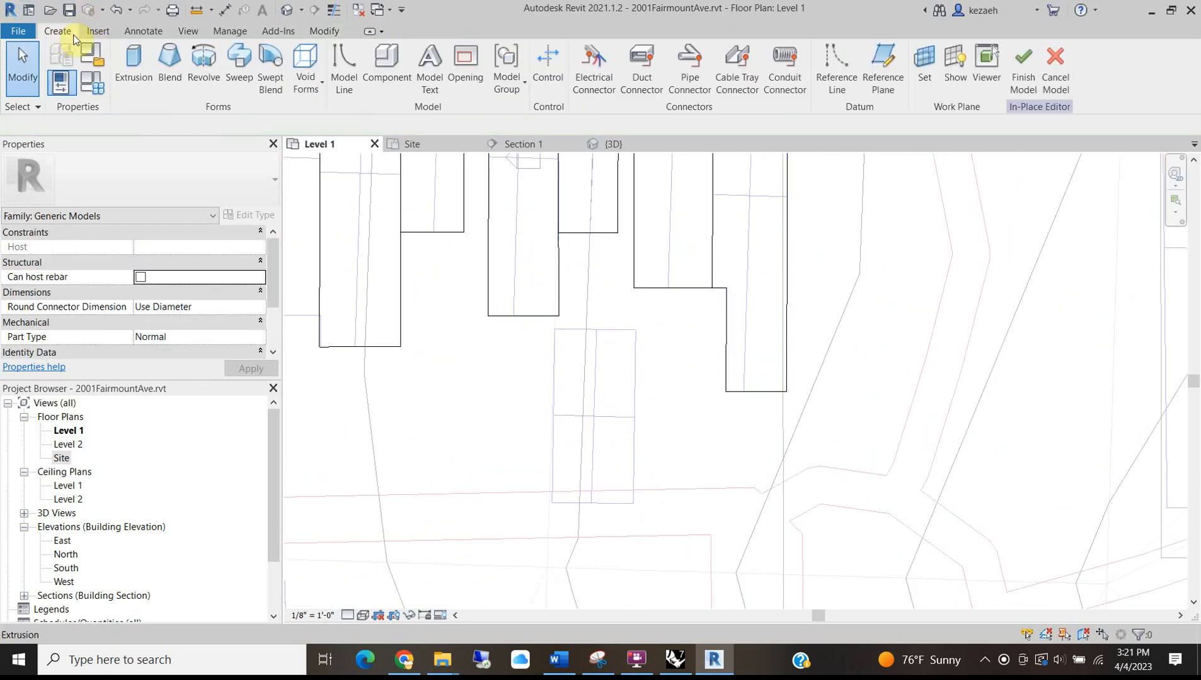
Start a garage extrusion with Extrusion End 12' and pick the rectangle's four edges.
left_click(131, 66)
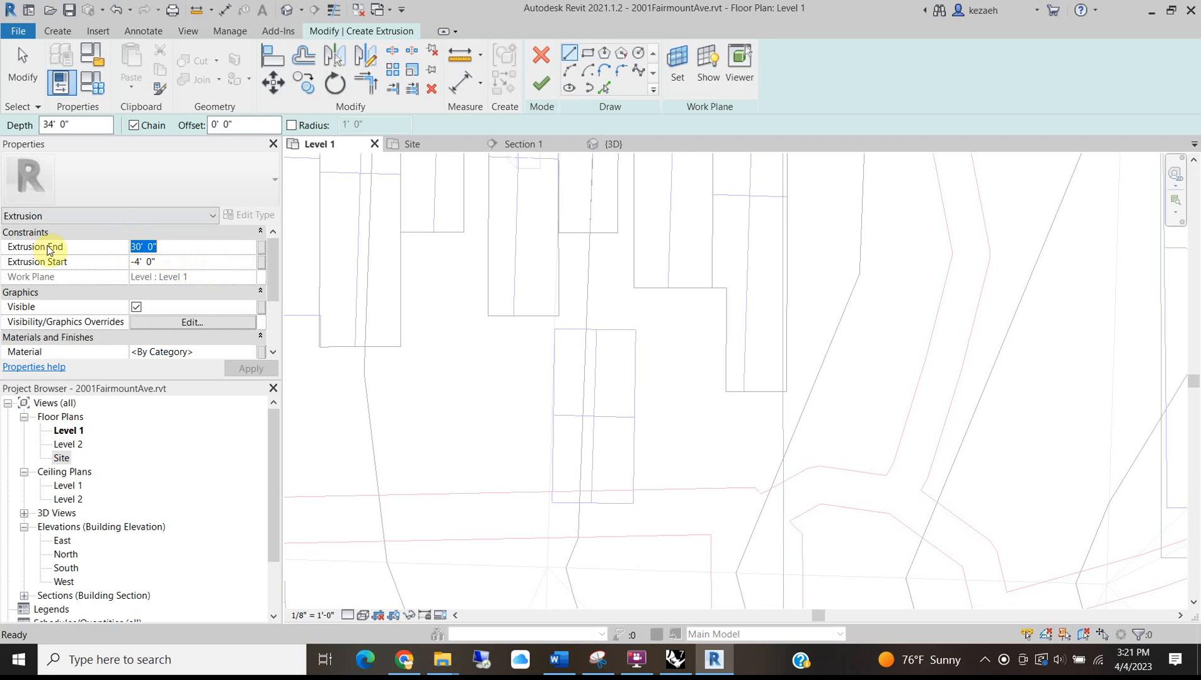
type("12")
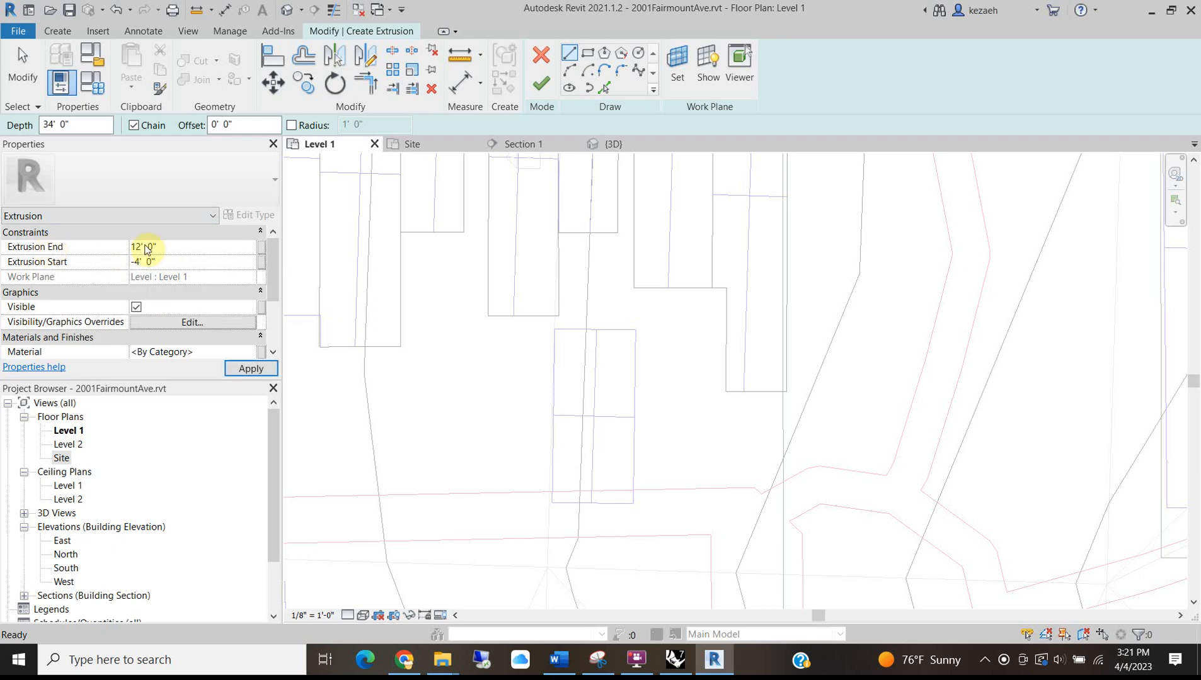
left_click(603, 87)
left_click(574, 331)
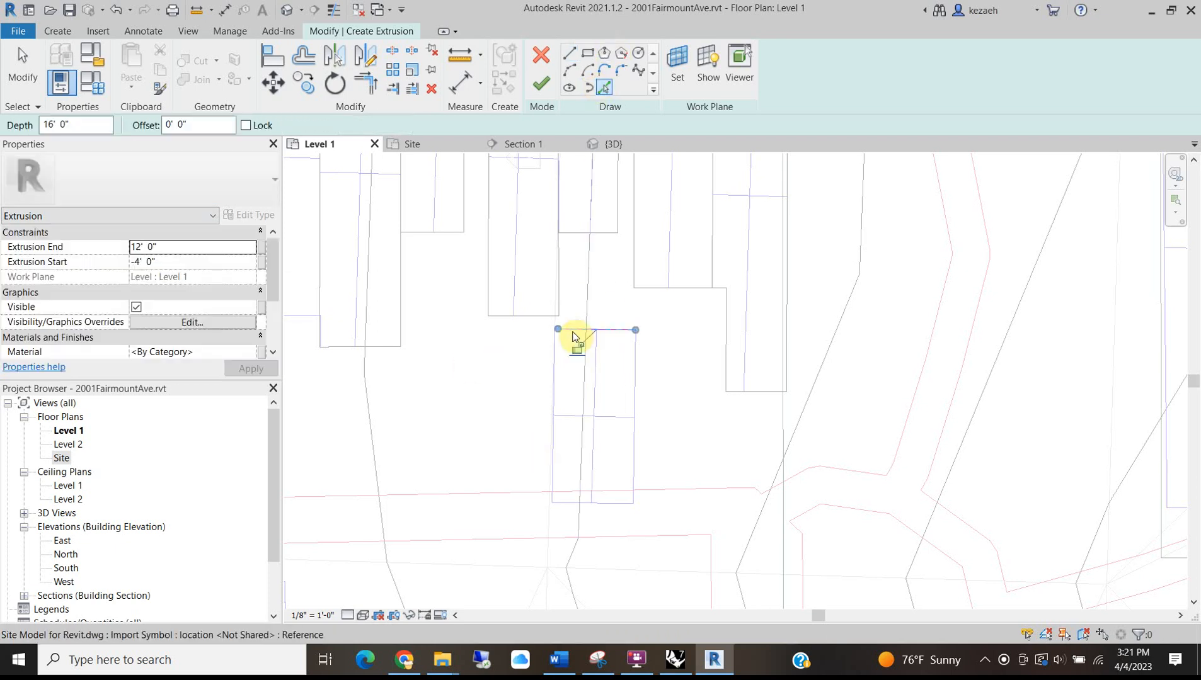
left_click(555, 391)
left_click(635, 403)
left_click(614, 503)
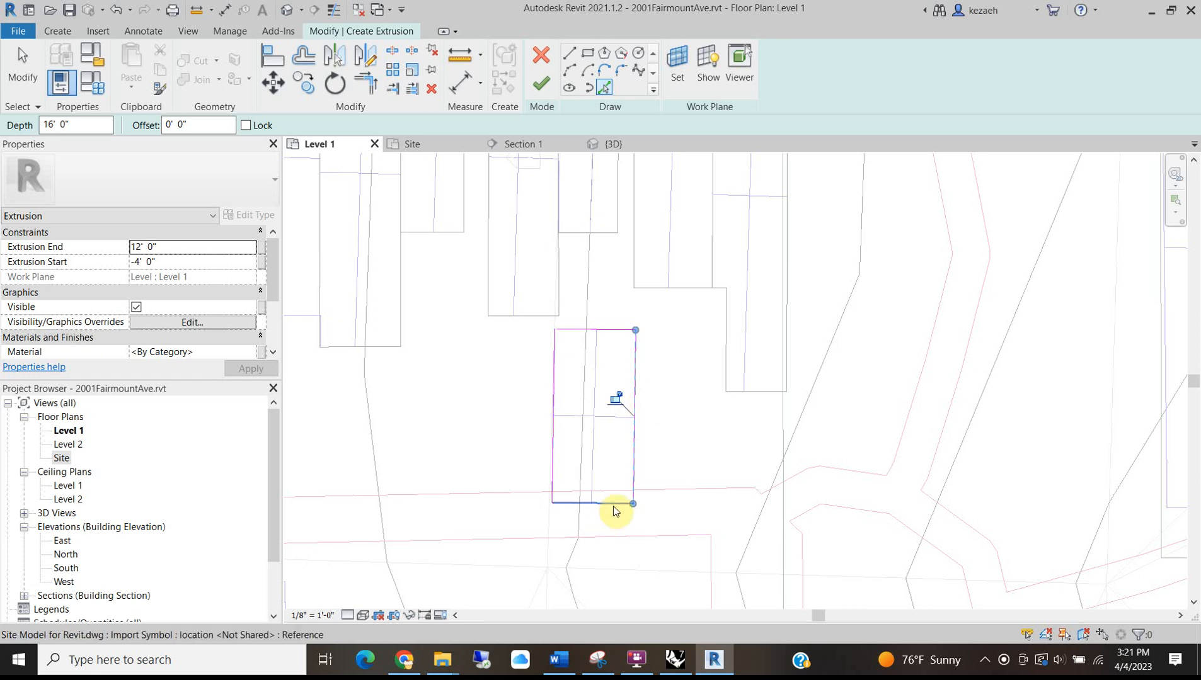
scroll(622, 523, "up", 2)
Nudge the bottom sketch line up, close the open loop with a corner trim, and finish the garage.
key("Escape")
left_click_drag(622, 489, 624, 464)
key("Escape")
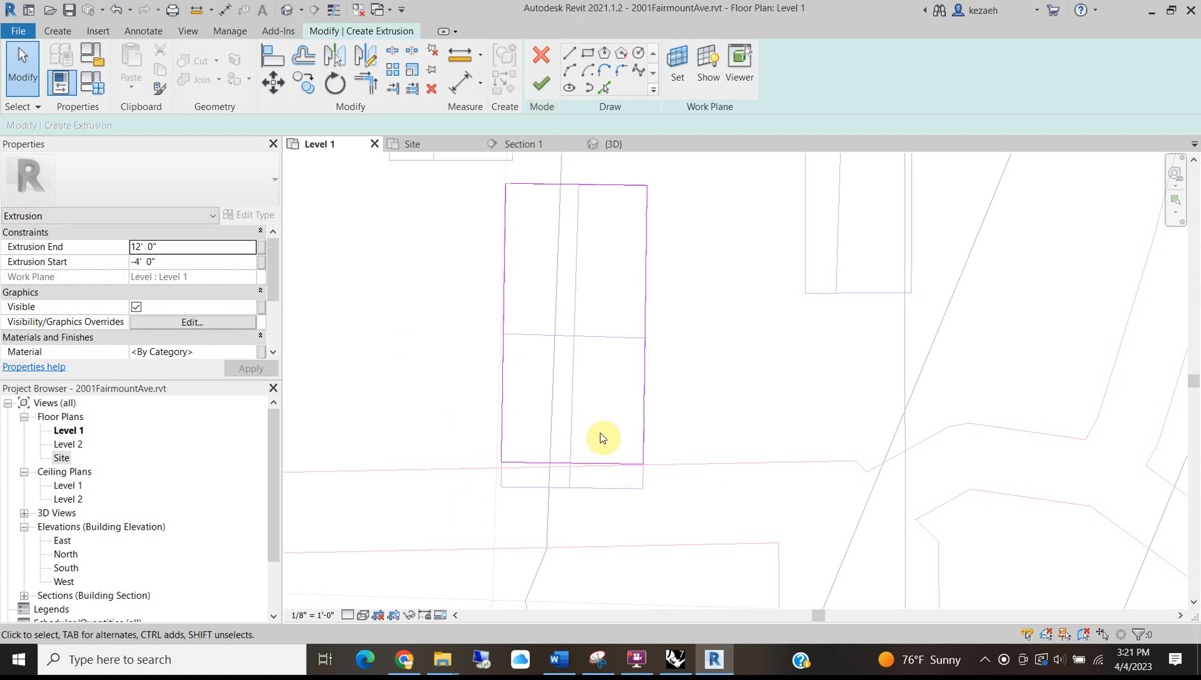
left_click(539, 94)
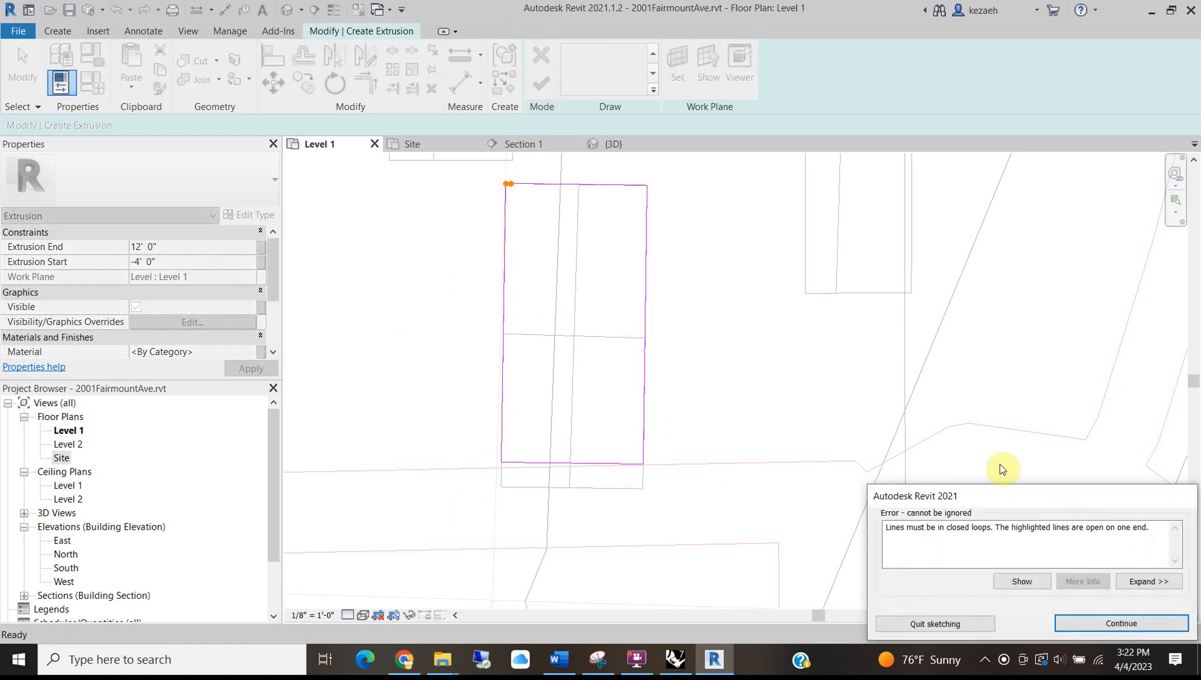
left_click(1135, 614)
left_click(378, 92)
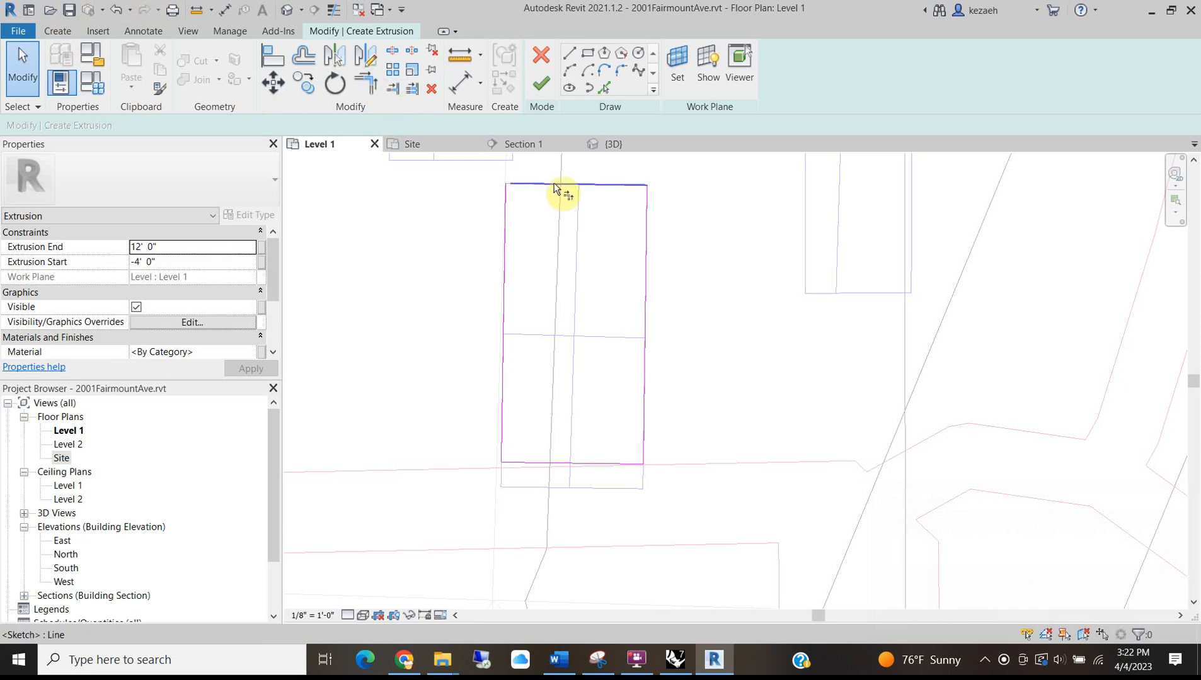
left_click(542, 85)
scroll(332, 276, "down", 5)
middle_click_drag(344, 450, 675, 469)
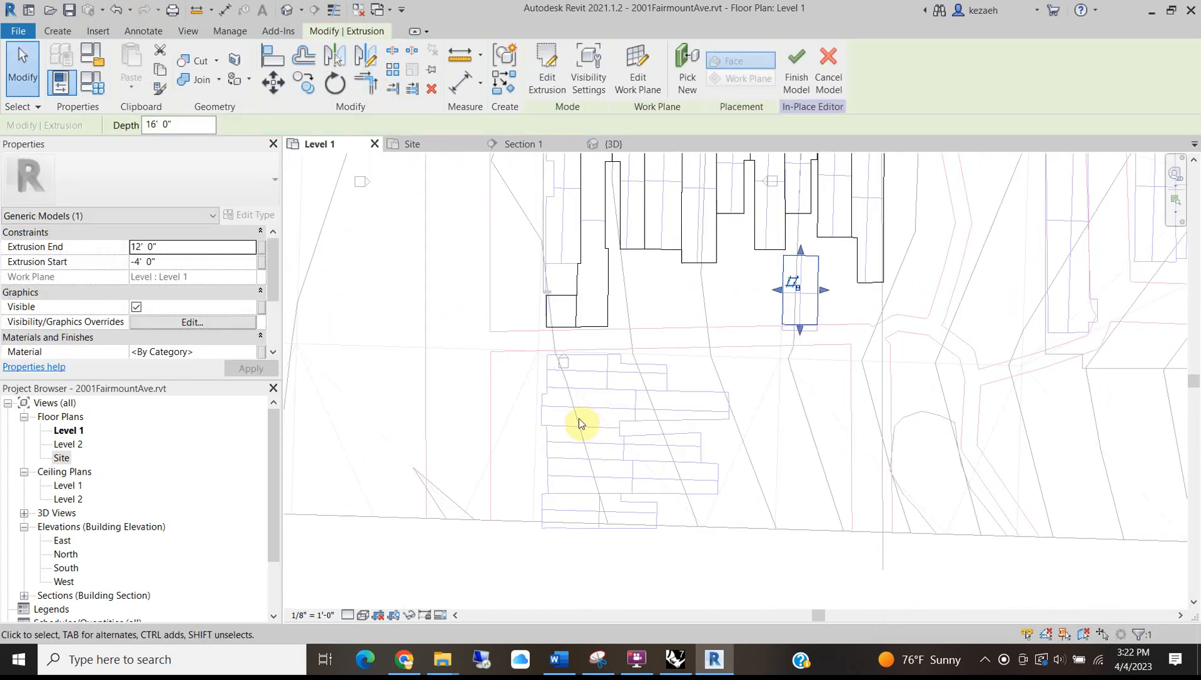
scroll(580, 370, "up", 3)
key("Escape")
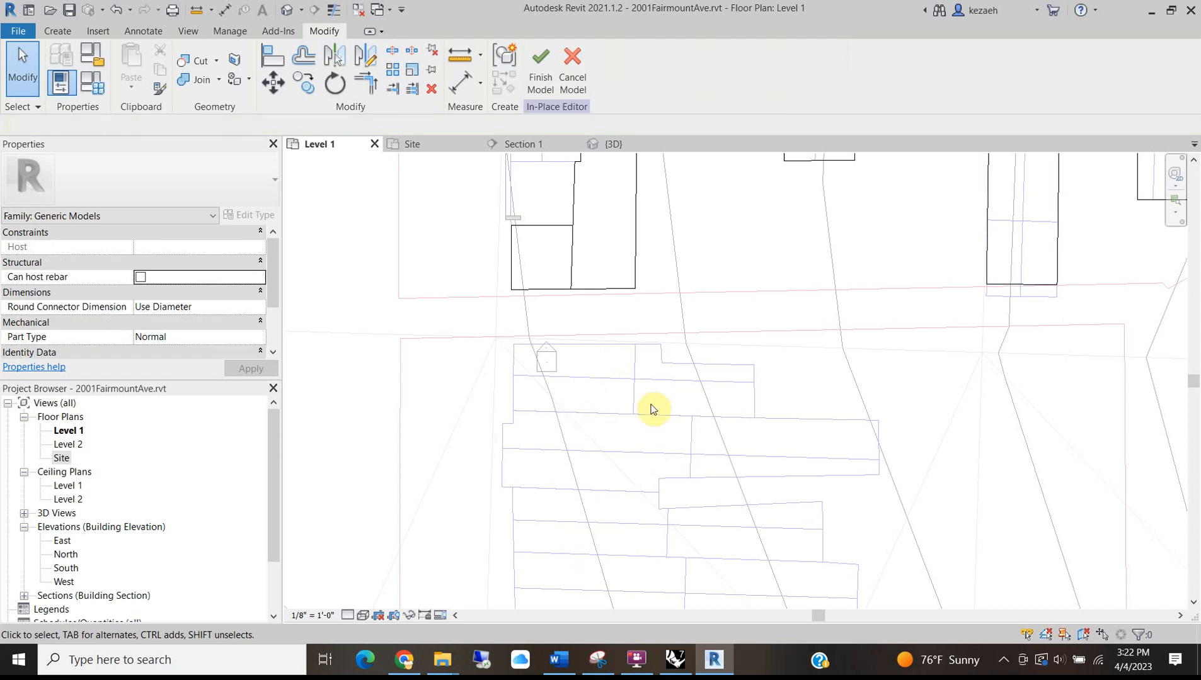
left_click(55, 32)
left_click(133, 58)
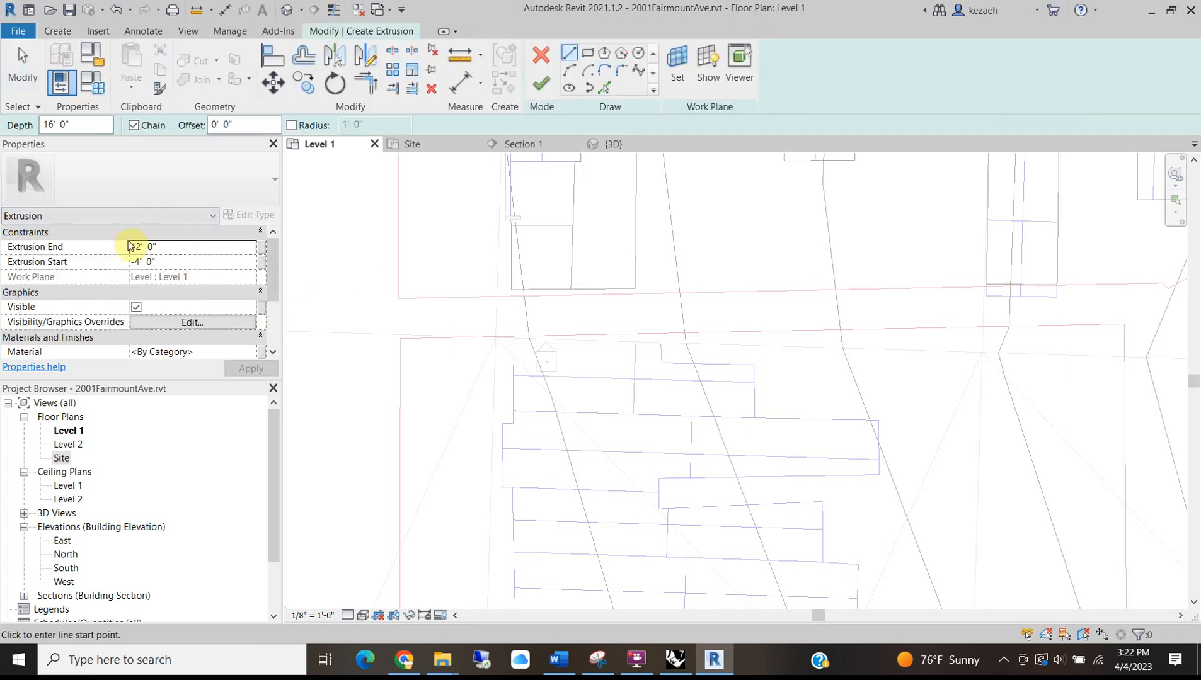
left_click(178, 246)
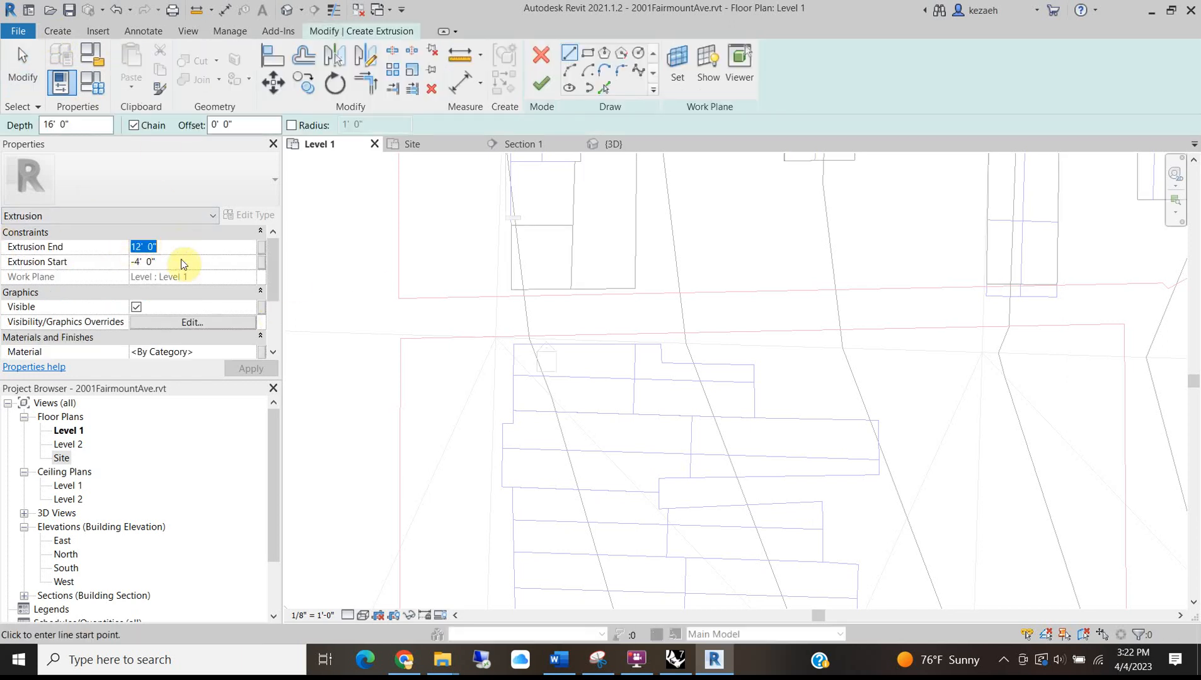
type("30")
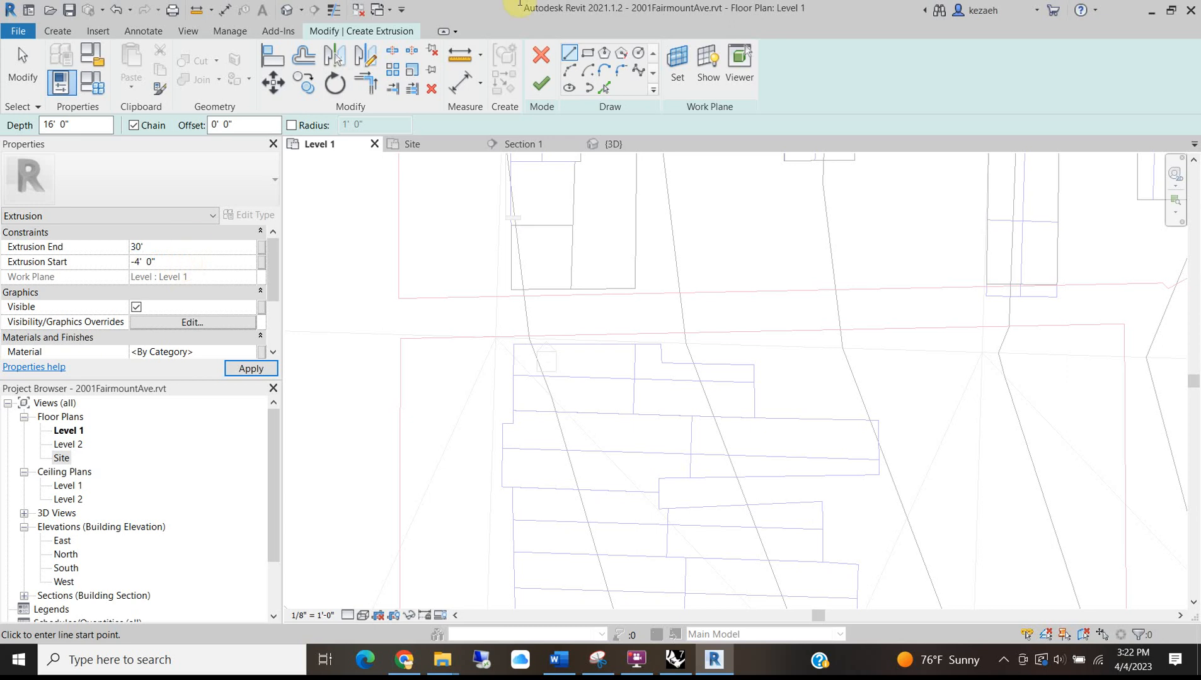
left_click(605, 90)
left_click(610, 345)
scroll(513, 372, "up", 2)
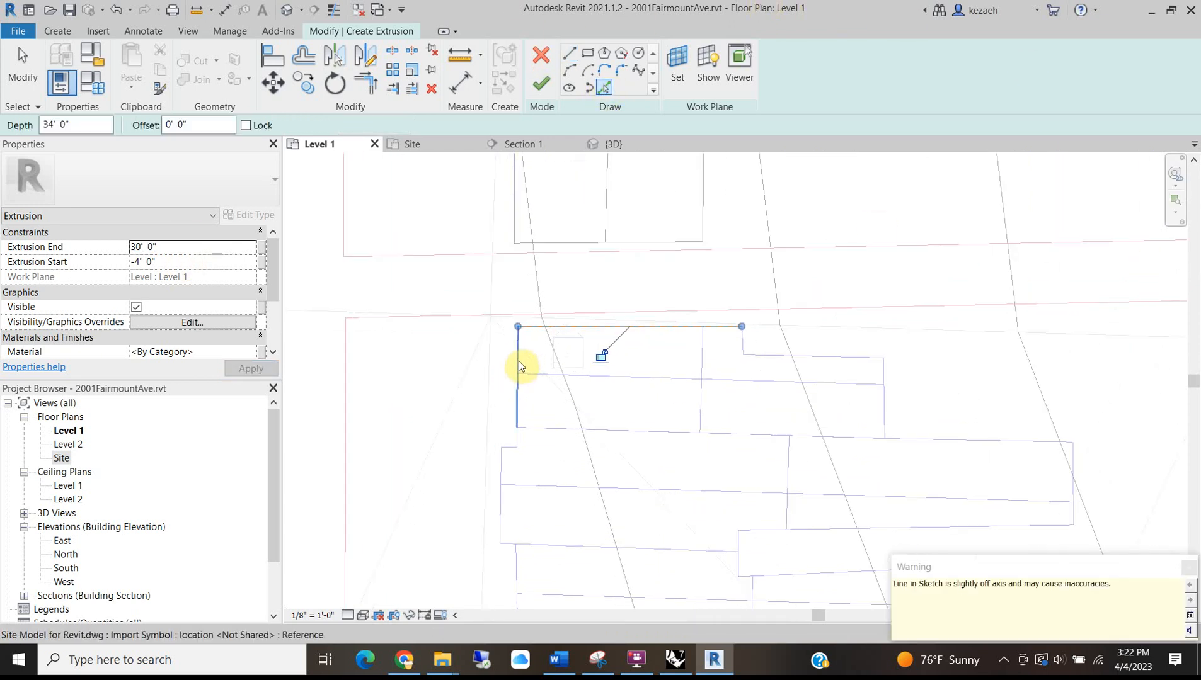
left_click(519, 367)
left_click(562, 429)
left_click(885, 419)
left_click(850, 356)
scroll(729, 340, "up", 2)
left_click(743, 341)
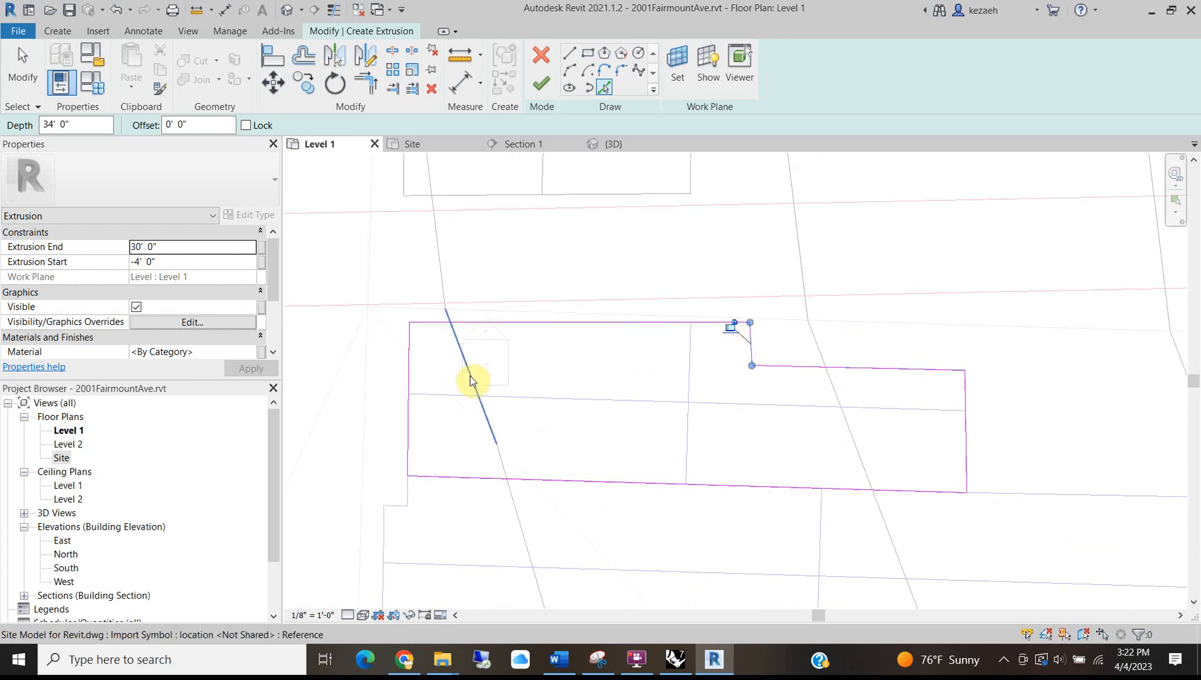
scroll(463, 373, "down", 2)
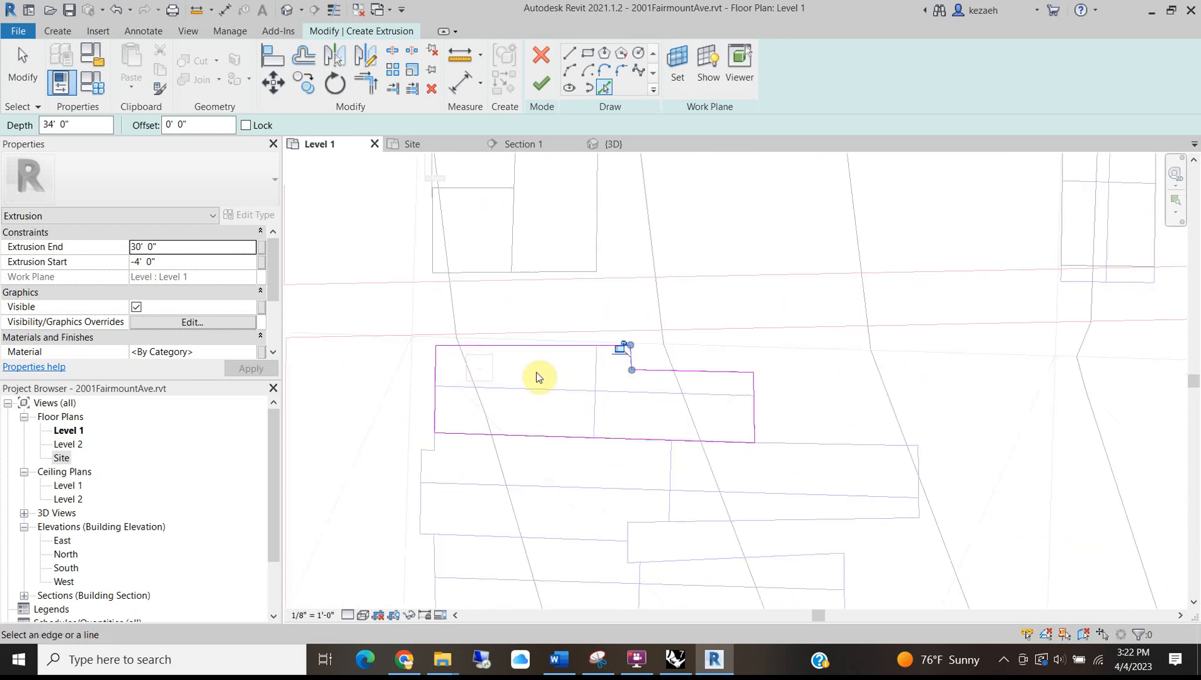
left_click(582, 351)
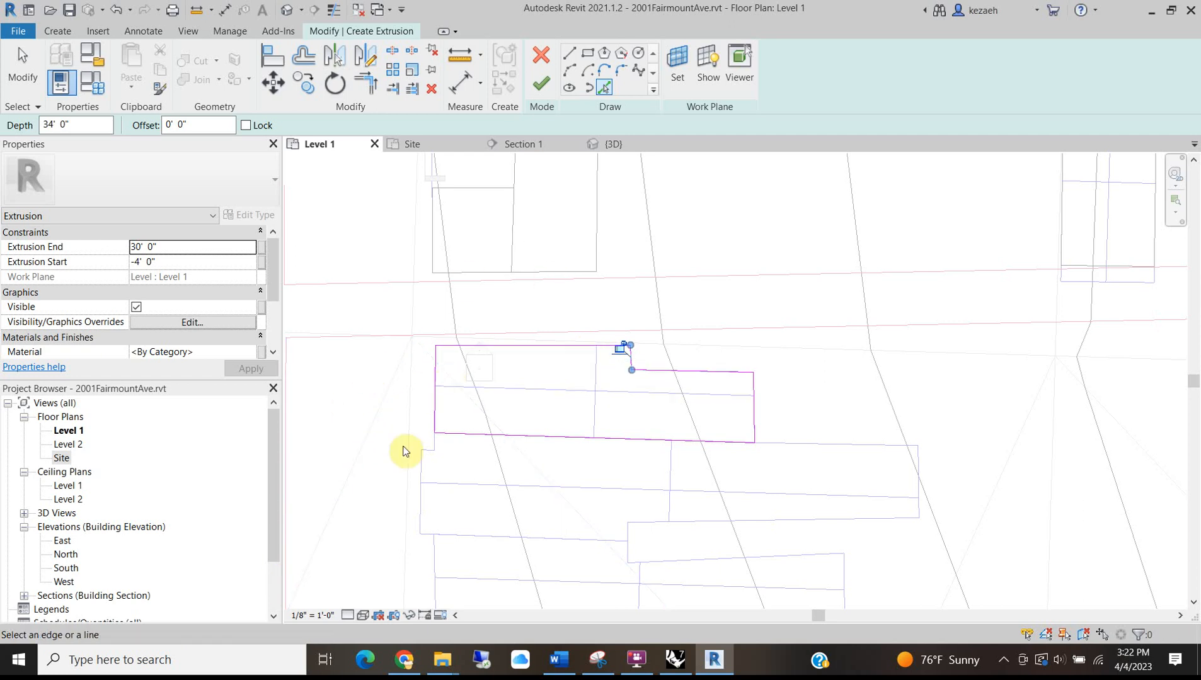
left_click(543, 83)
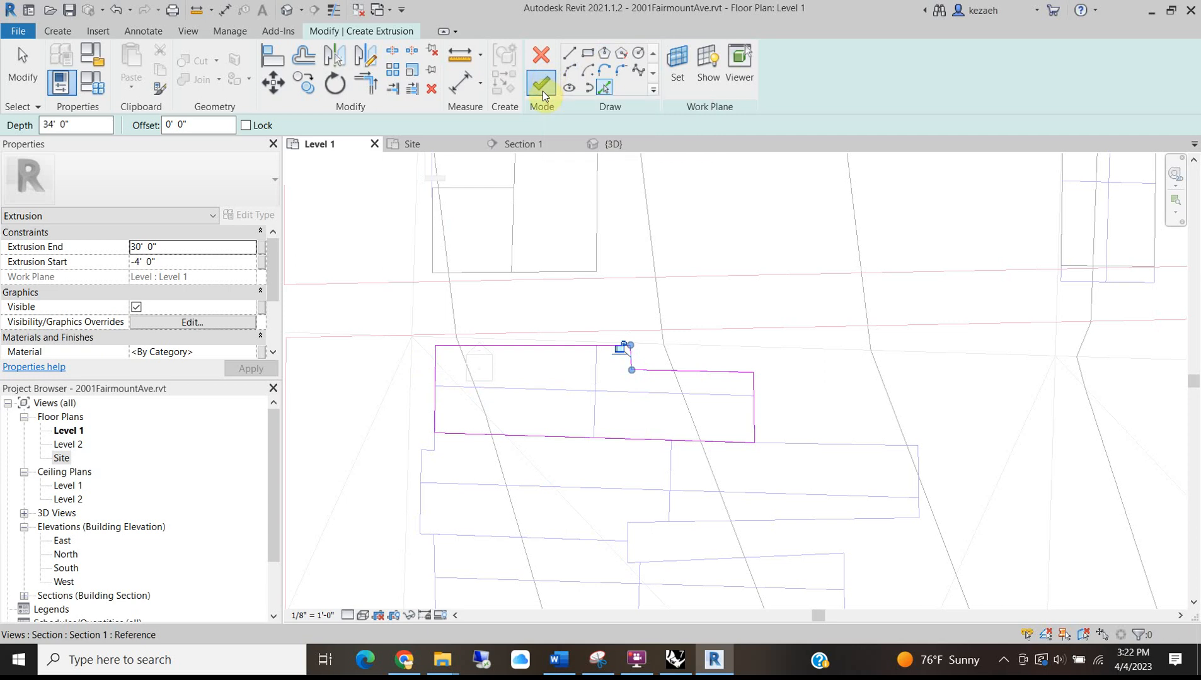
left_click(373, 445)
middle_click_drag(373, 445, 335, 356)
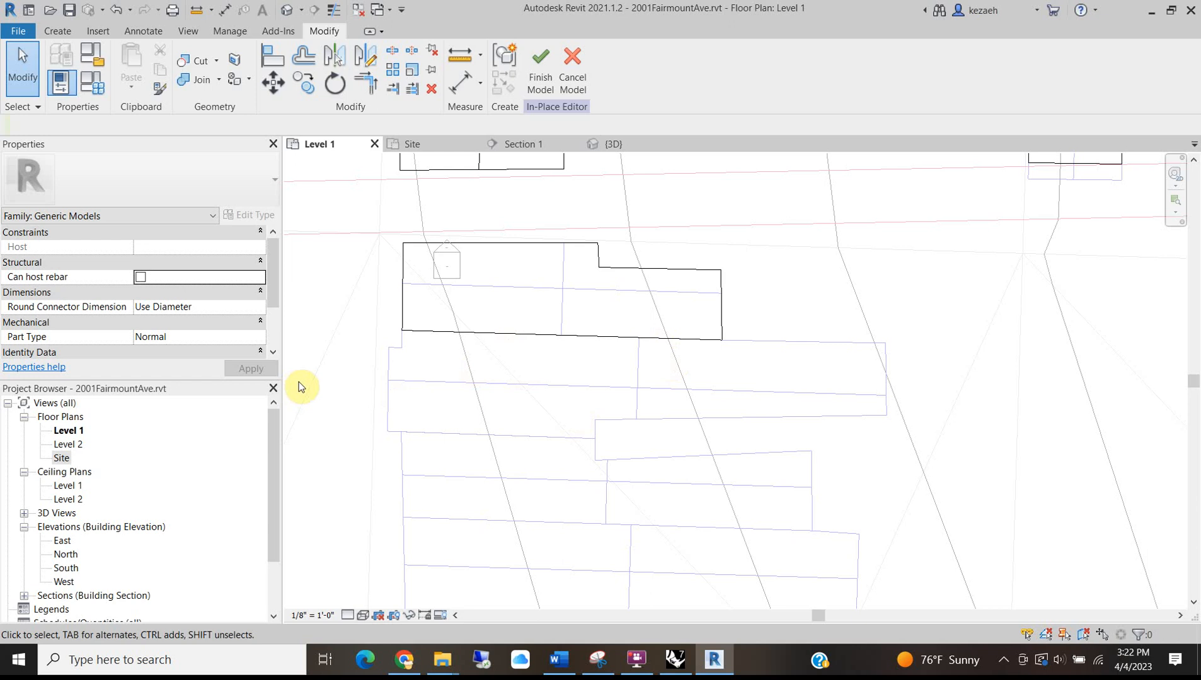
scroll(386, 332, "down", 3)
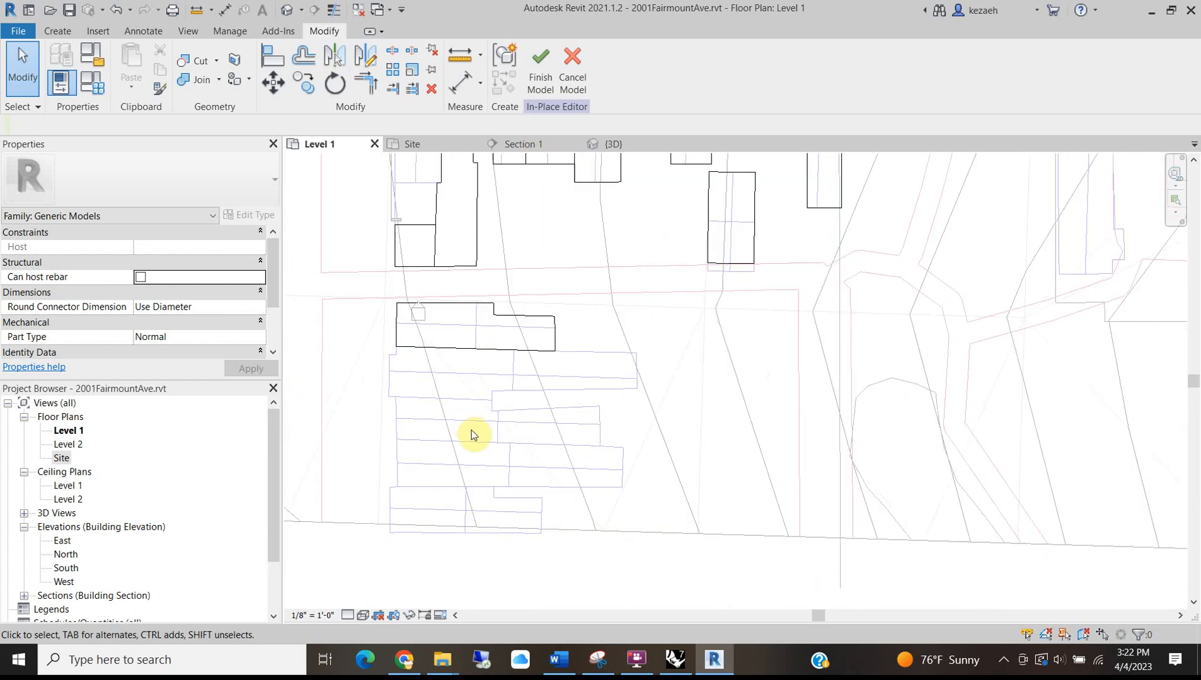
scroll(474, 434, "down", 2)
scroll(429, 368, "up", 2)
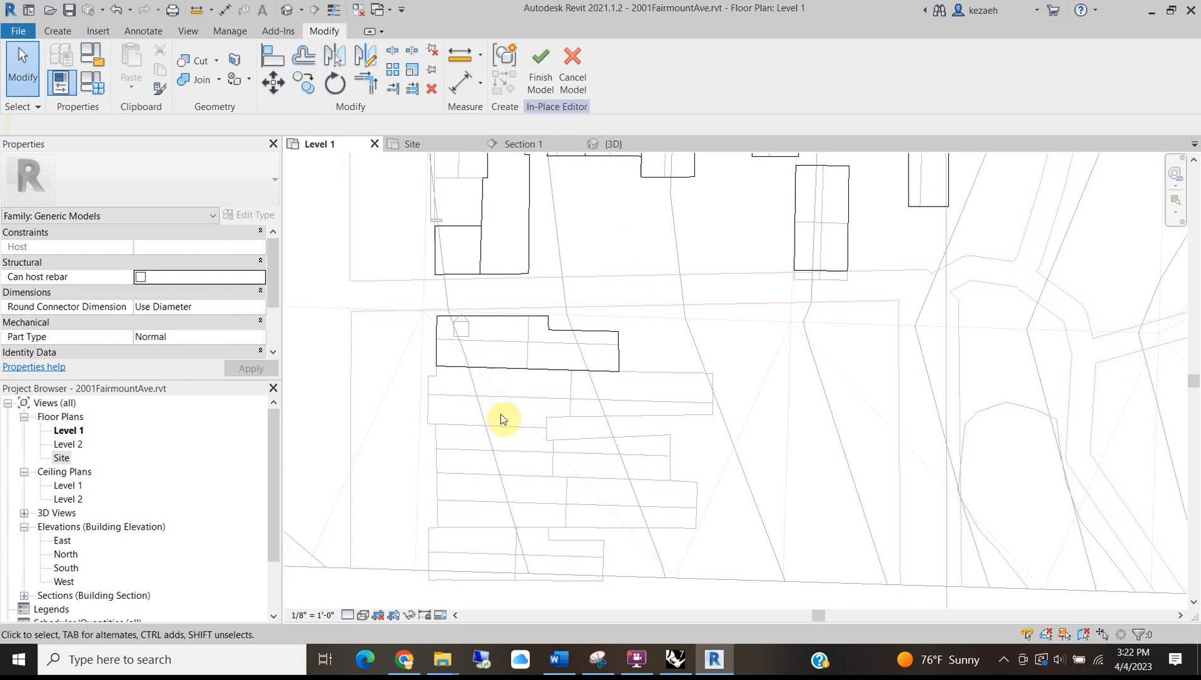
scroll(502, 419, "up", 2)
Start an extrusion below the first rowhouse and pick the stepped lot's six outline edges.
left_click(62, 30)
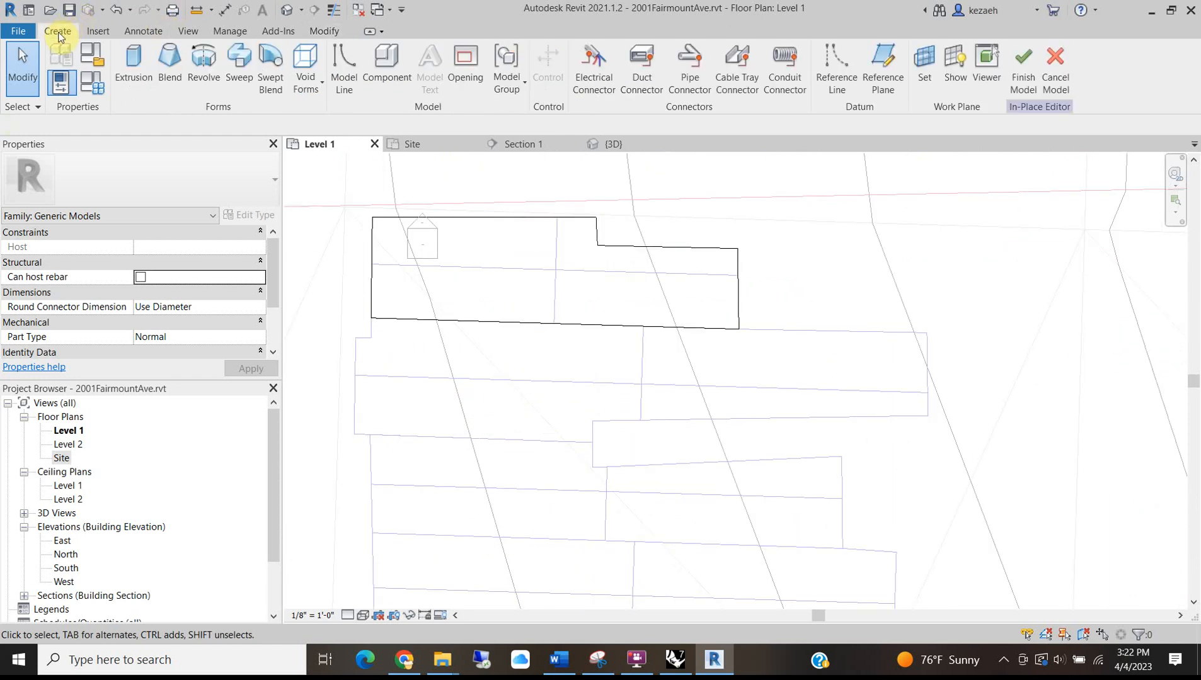
left_click(134, 57)
left_click(604, 89)
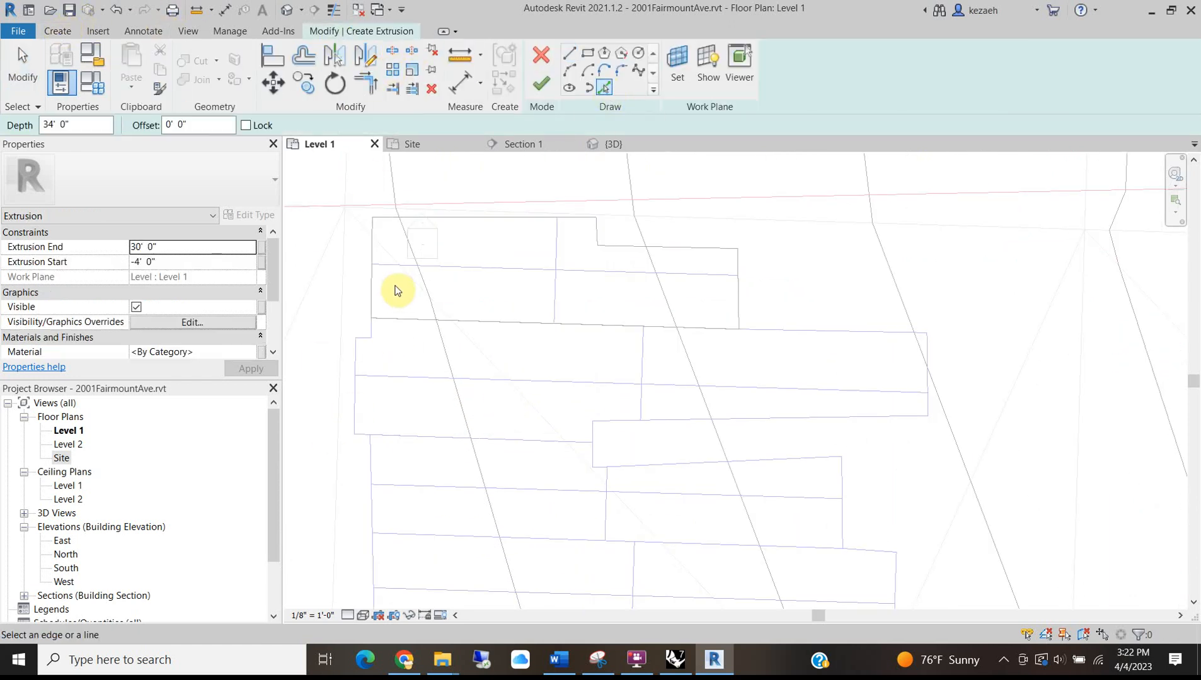
left_click(372, 323)
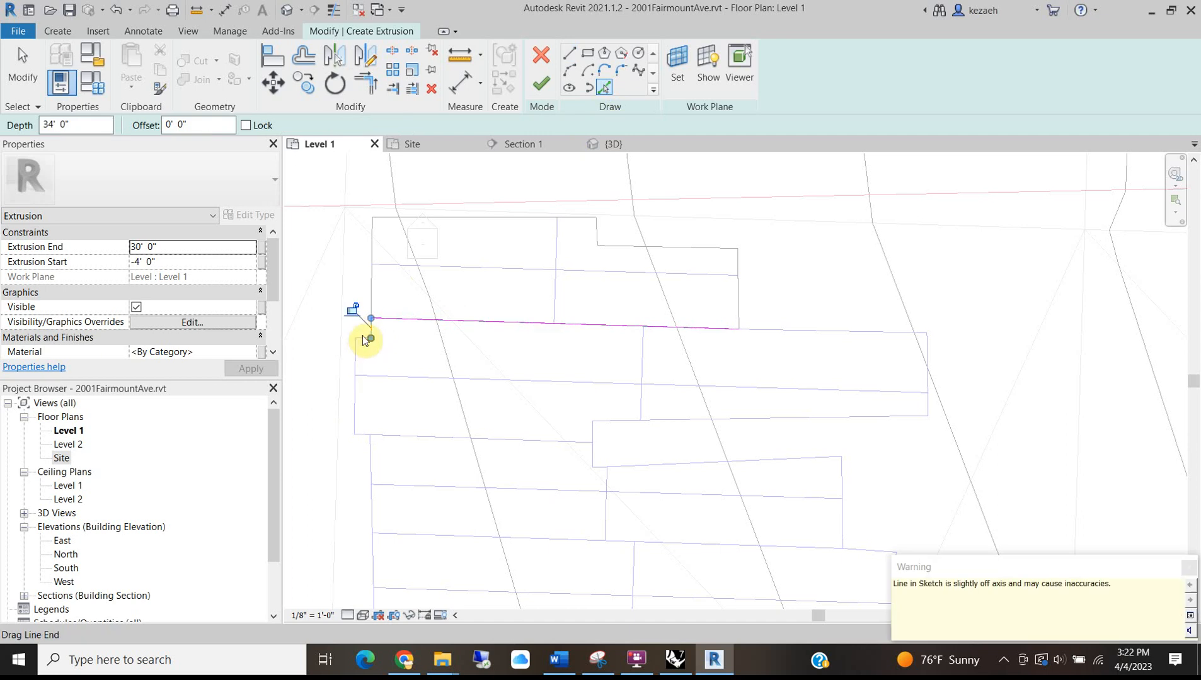
scroll(360, 345, "up", 1)
left_click(355, 333)
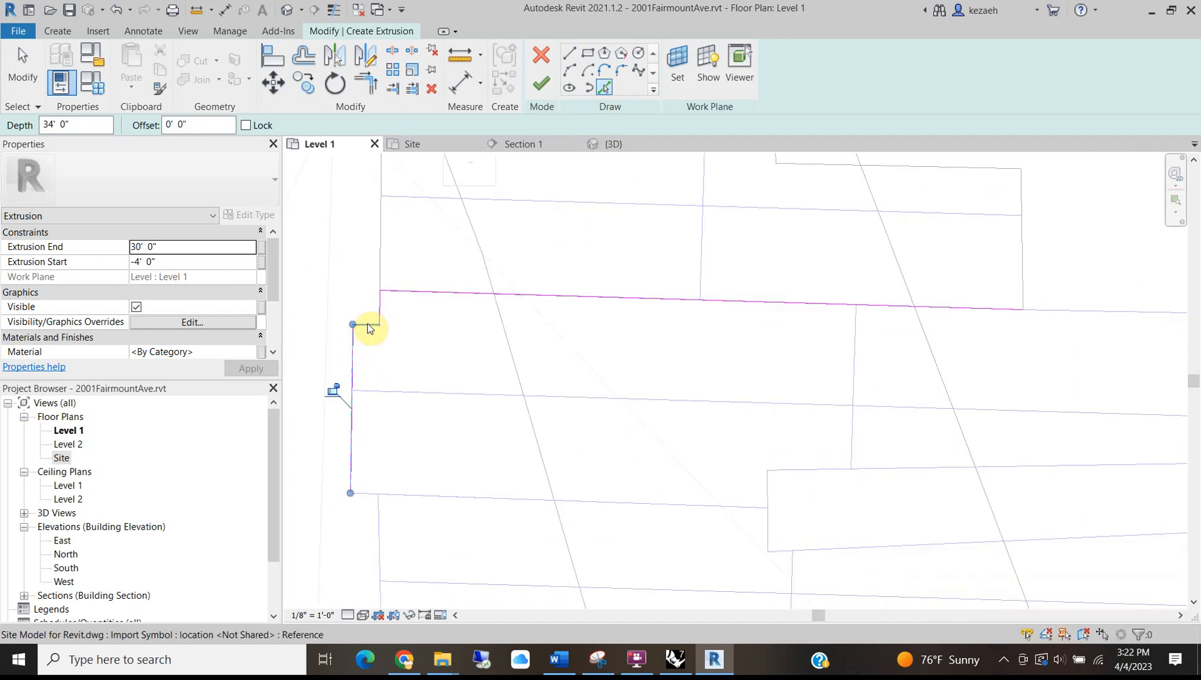
left_click(411, 495)
scroll(433, 474, "down", 1)
left_click(623, 480)
left_click(699, 470)
left_click(959, 413)
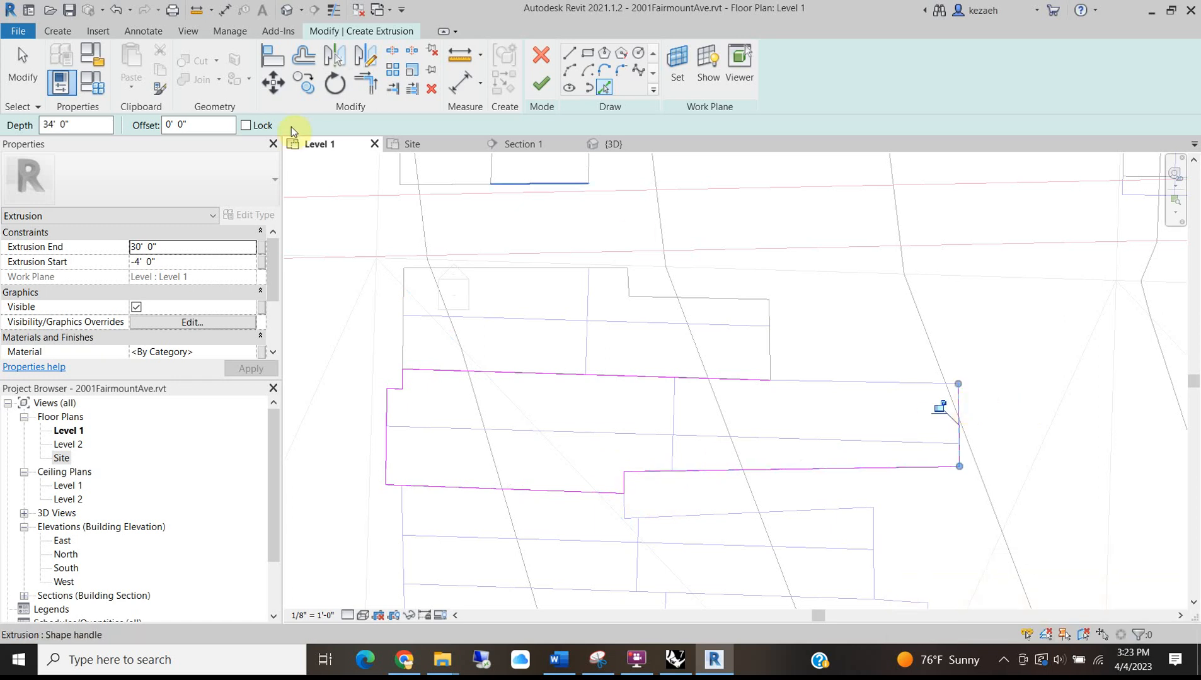
Trim the top line to the right edge to close the corner and finish the extrusion.
left_click(356, 87)
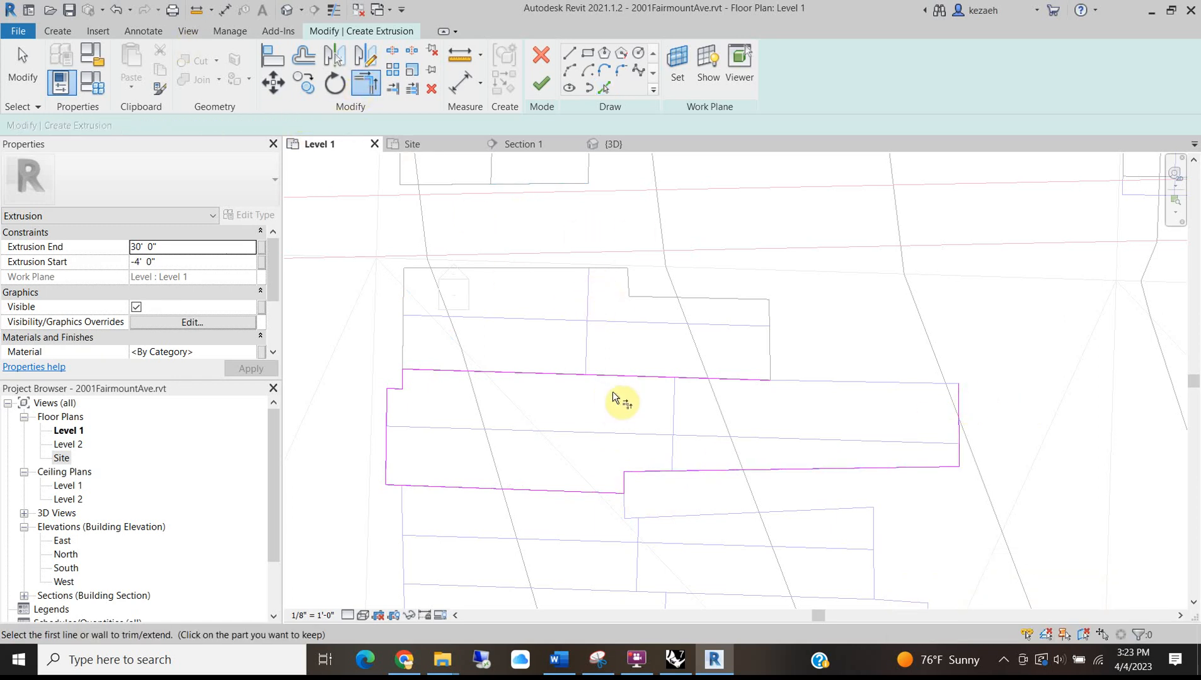
left_click(956, 397)
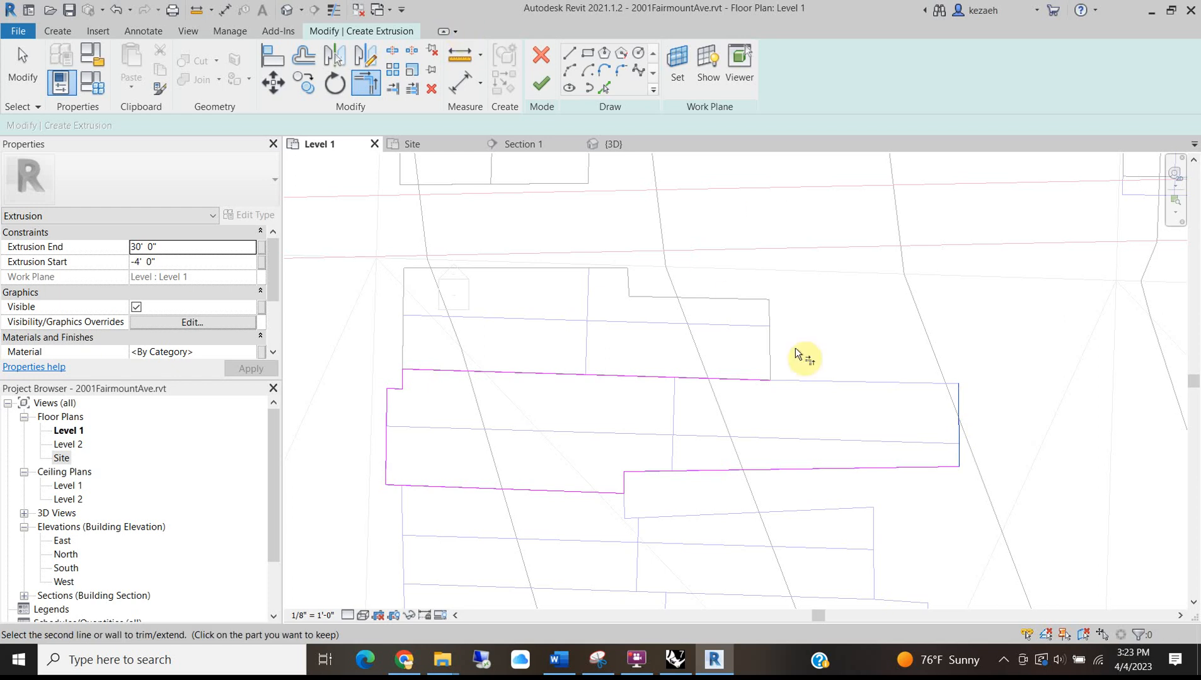
left_click(666, 372)
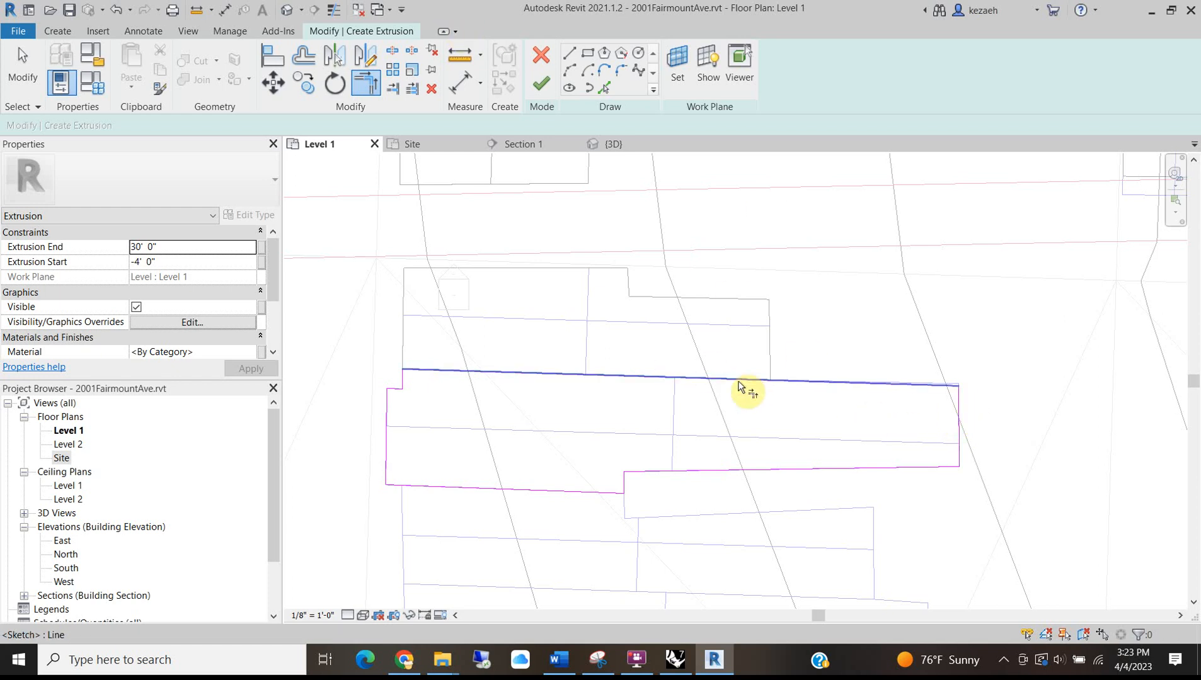
left_click(541, 84)
middle_click_drag(393, 582, 369, 373)
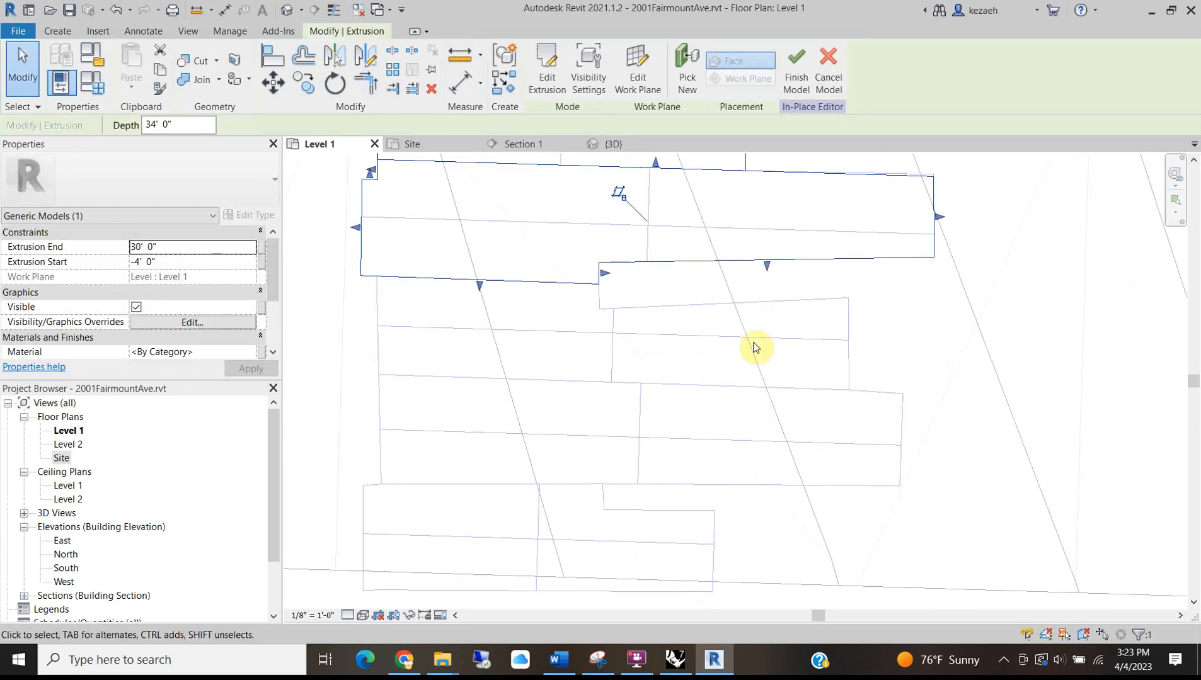
left_click(918, 313)
Extrude the next stepped block by picking its six edges, trimming corners, and finishing at -4' to 30'.
left_click(57, 31)
left_click(134, 66)
left_click(607, 89)
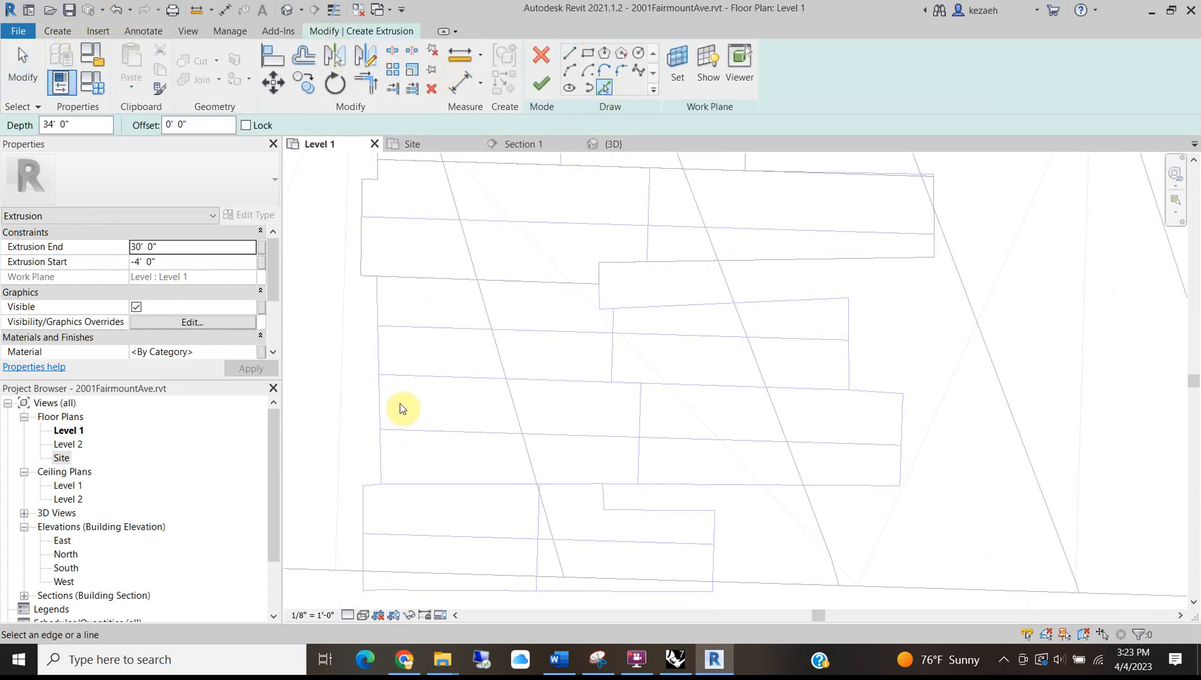
left_click(381, 344)
left_click(445, 275)
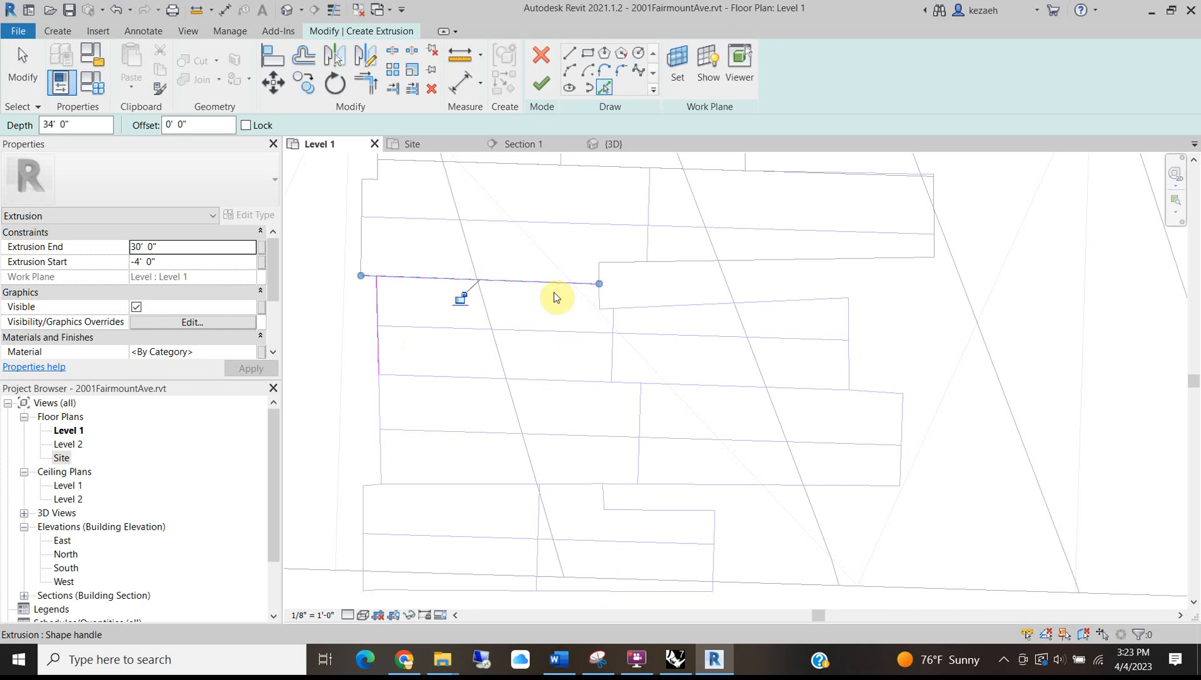
left_click(599, 296)
left_click(647, 307)
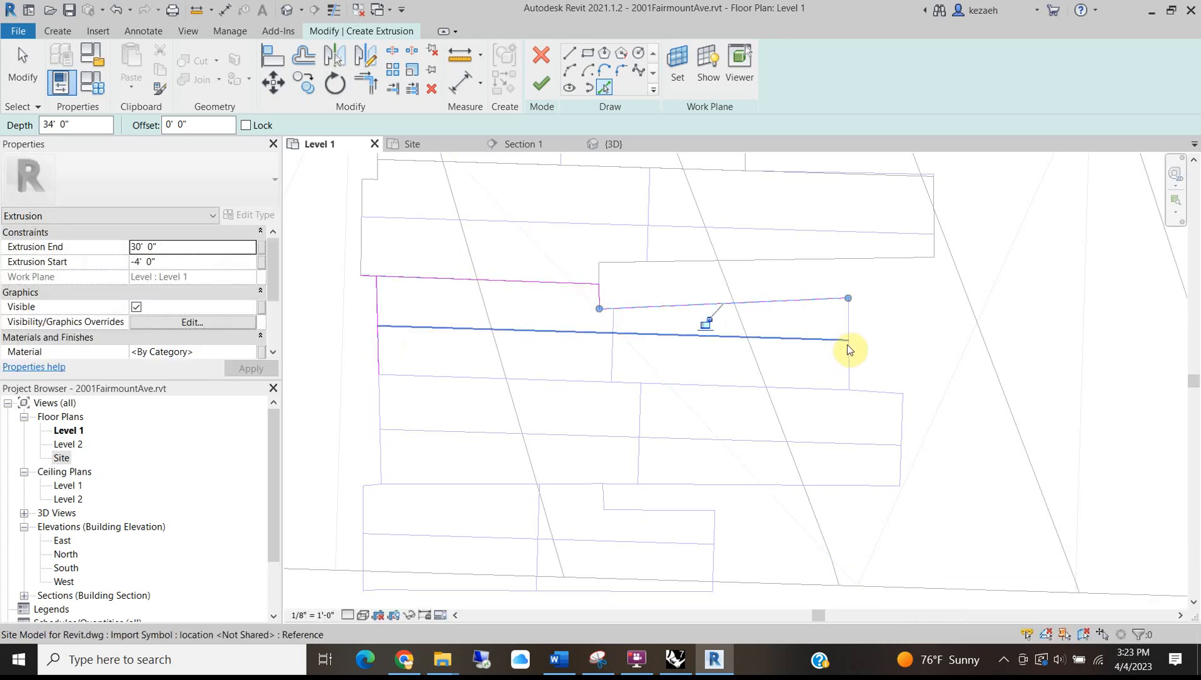
left_click(822, 348)
left_click(748, 387)
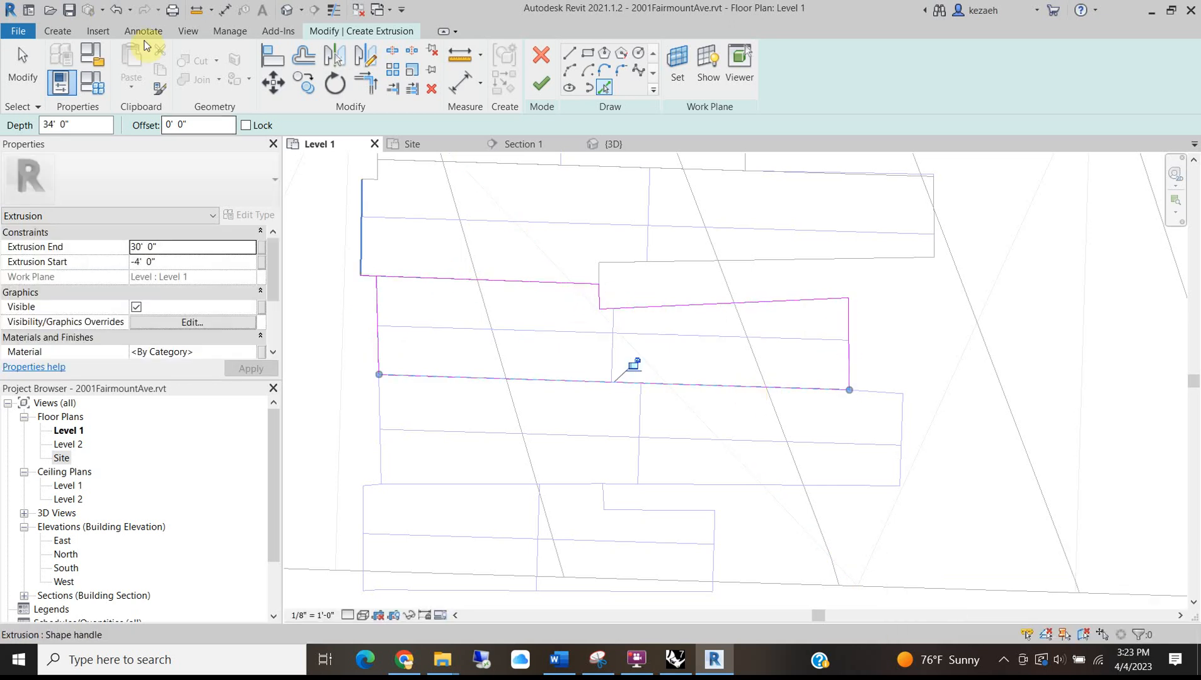
left_click(378, 87)
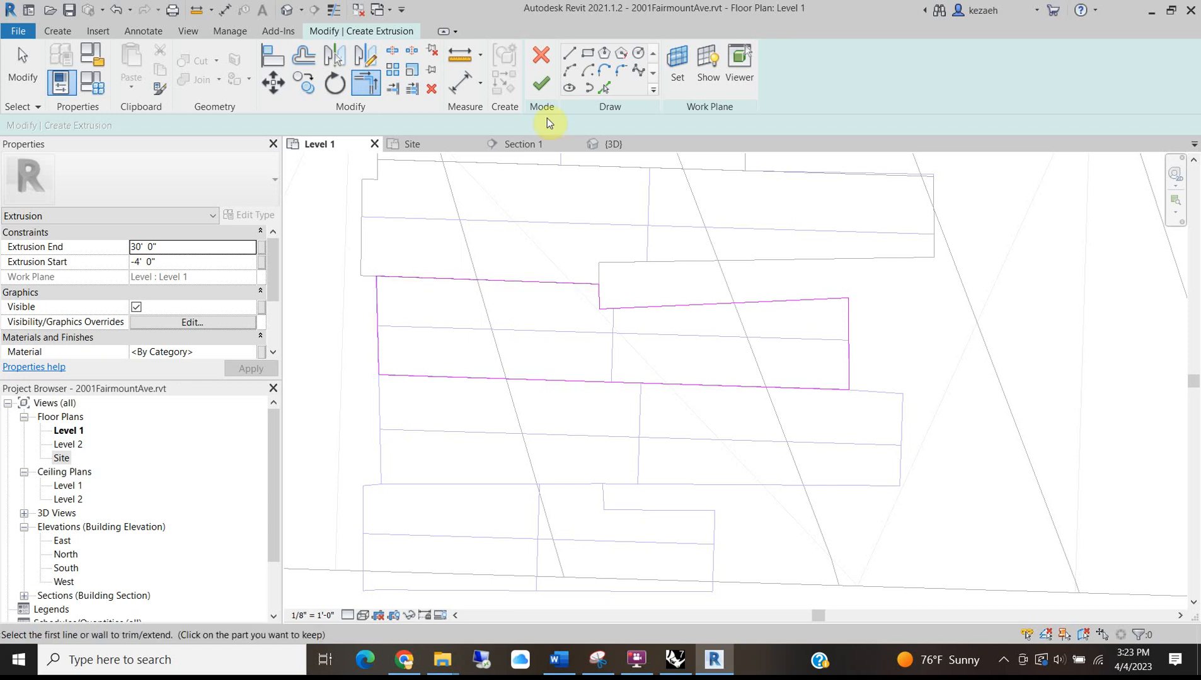
left_click(543, 85)
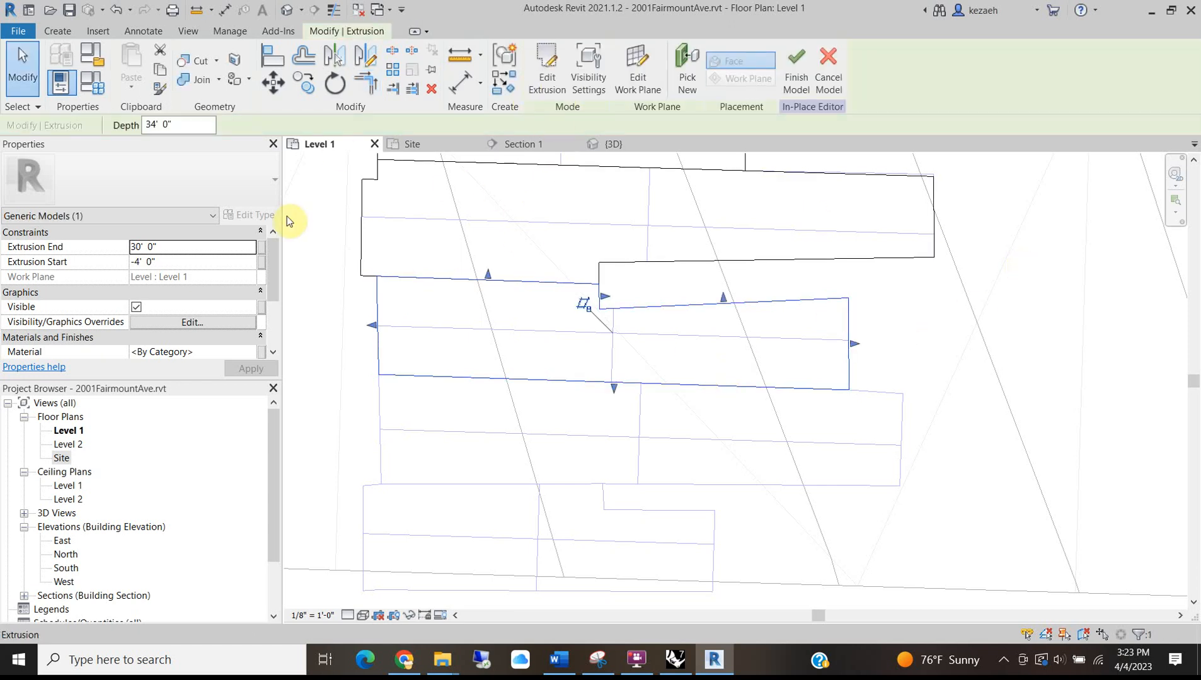
left_click(332, 331)
Start a new extrusion and pick the rectangular block's left, top and bottom edges.
scroll(422, 334, "down", 3)
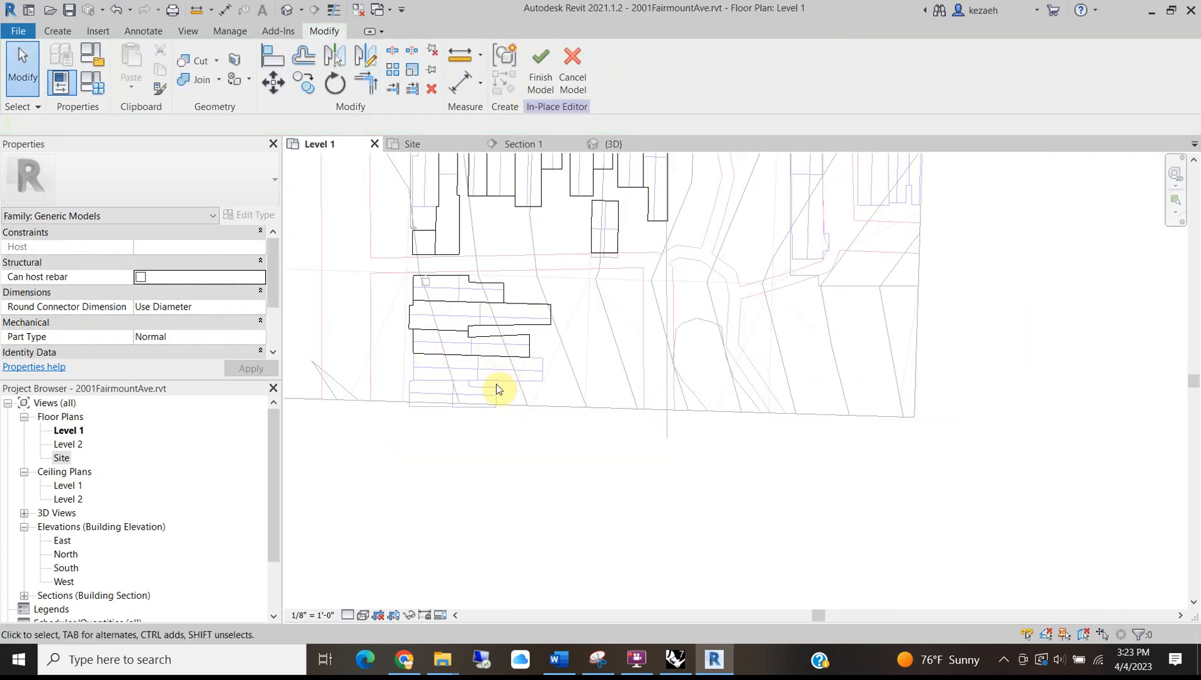
middle_click_drag(496, 375, 616, 468)
scroll(600, 437, "up", 5)
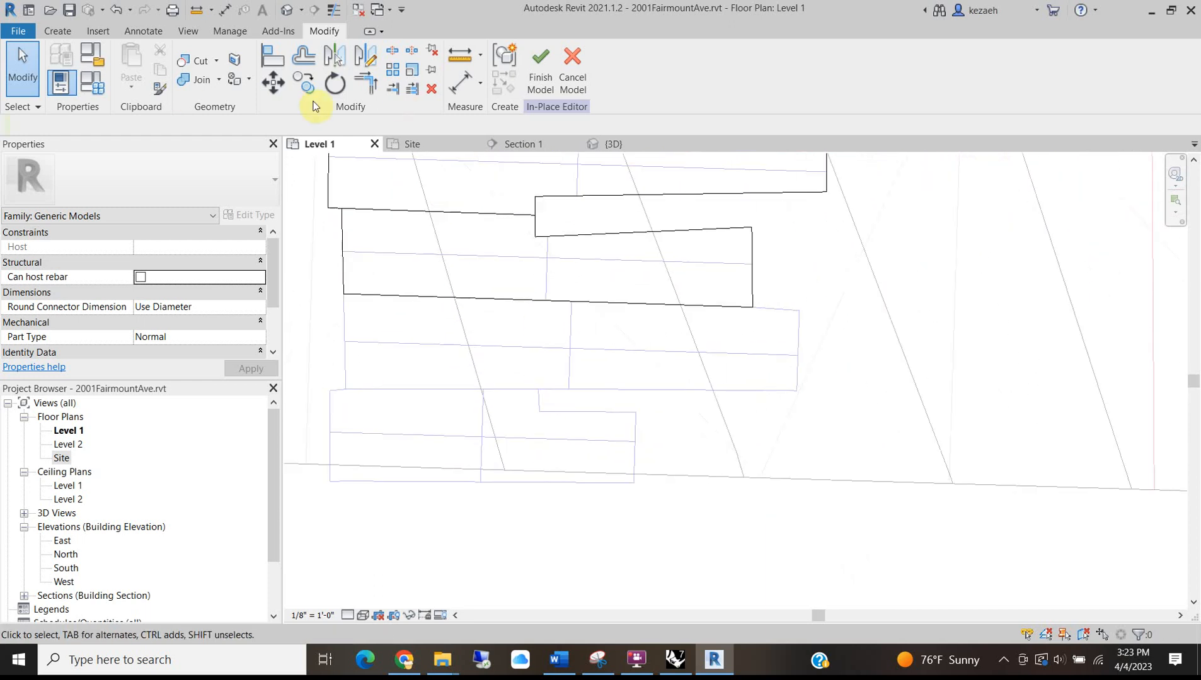
left_click(57, 31)
left_click(169, 58)
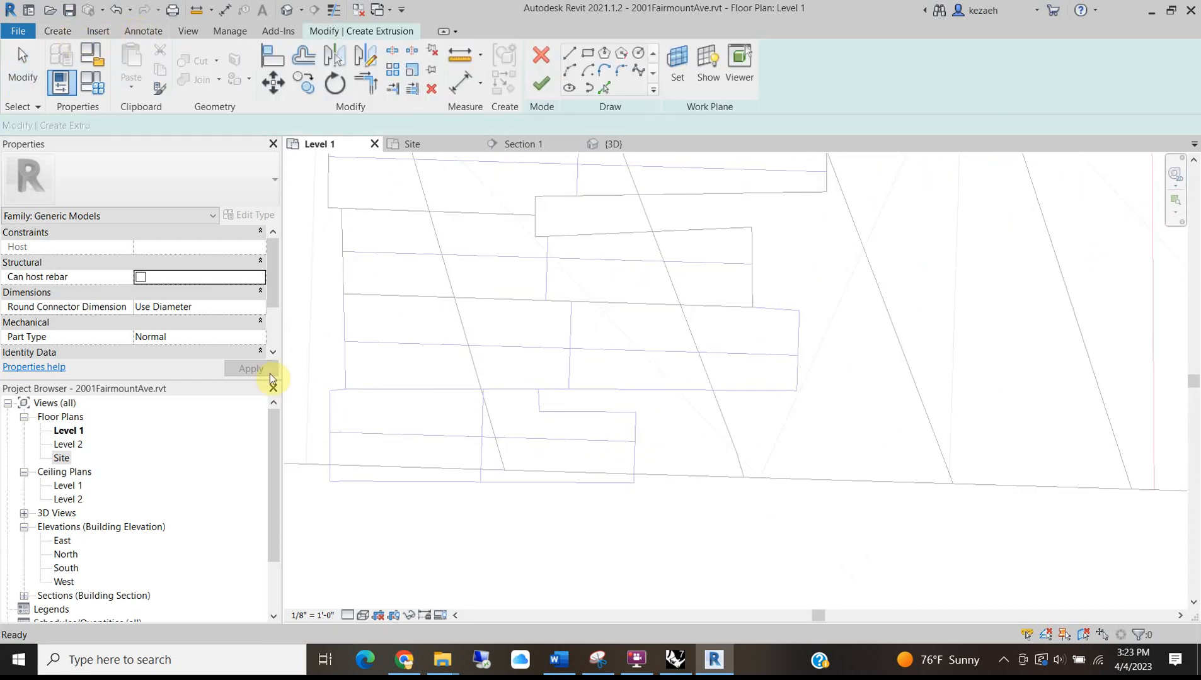
left_click(604, 87)
left_click(344, 339)
left_click(555, 305)
left_click(713, 393)
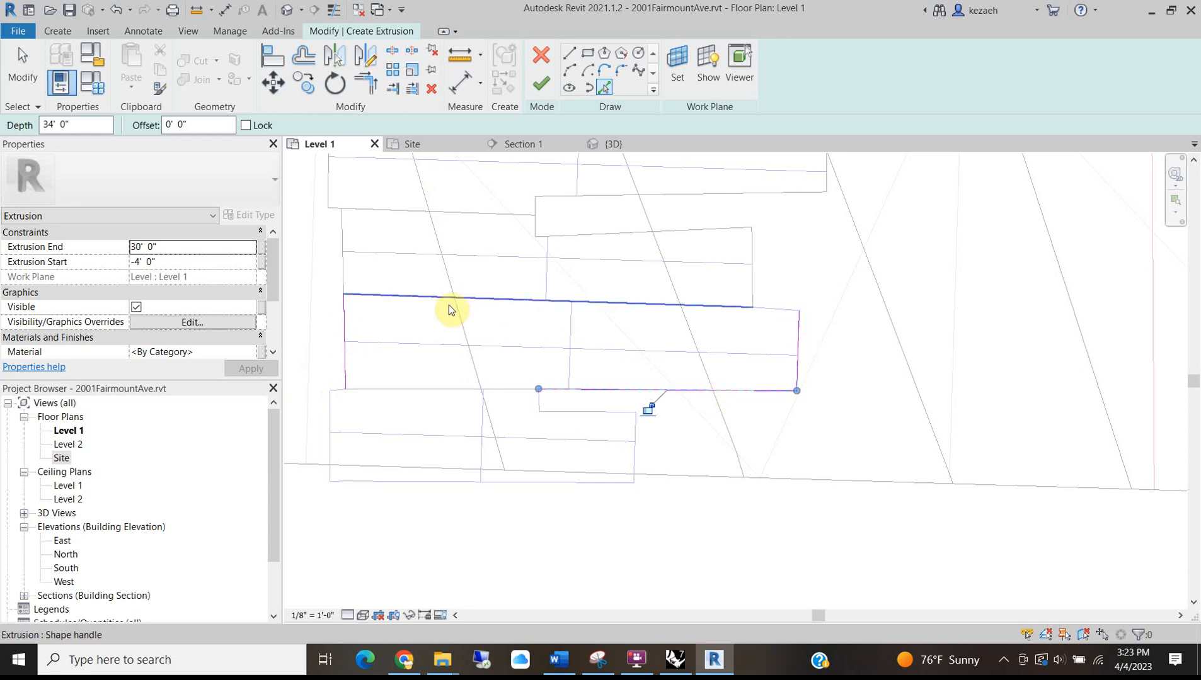
Trim the bottom-left and top-right corners closed and finish the rectangular extrusion.
left_click(367, 80)
left_click(580, 389)
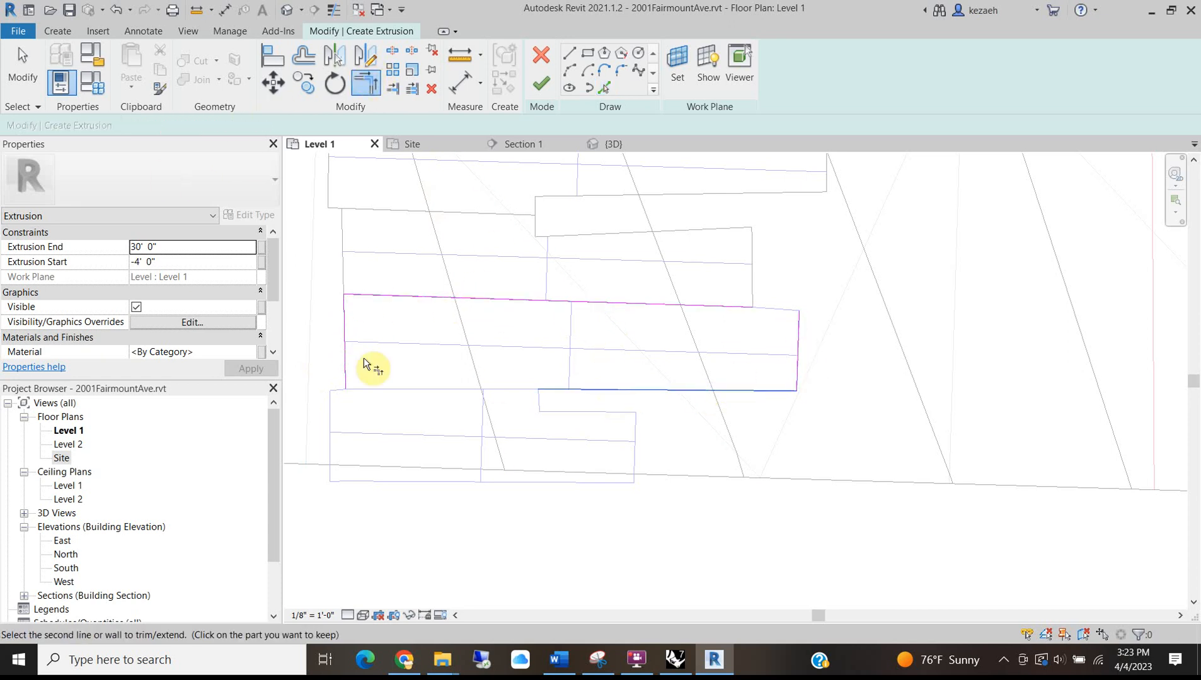
left_click(346, 357)
left_click(699, 307)
left_click(799, 321)
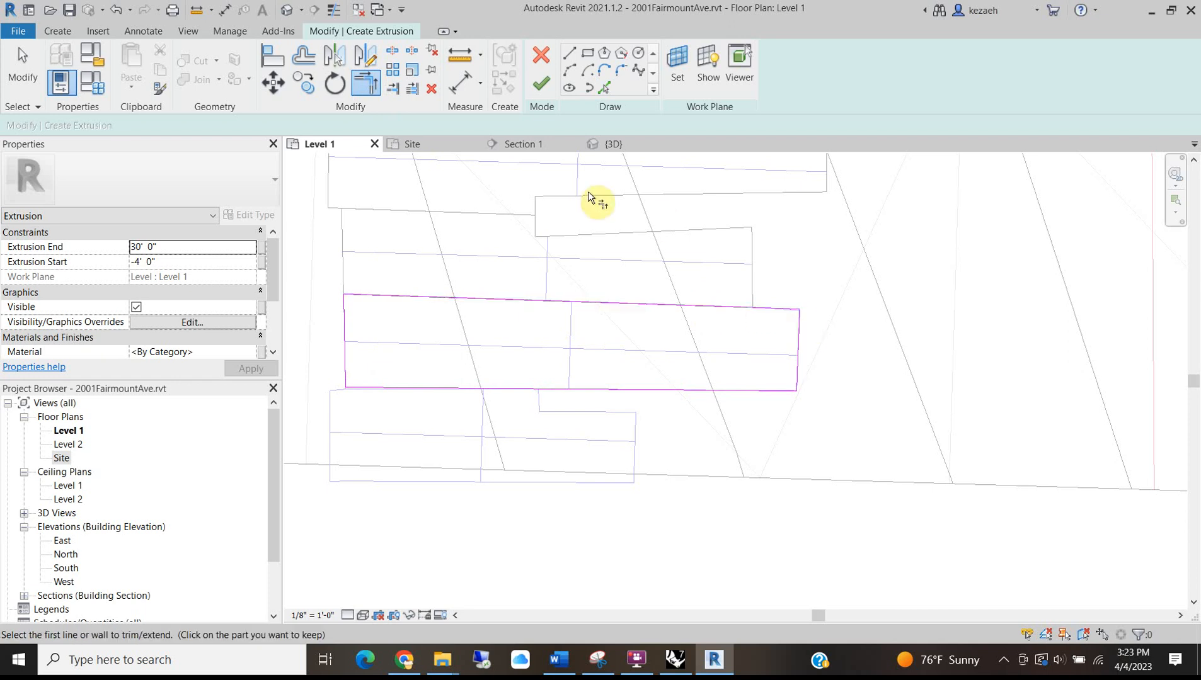
left_click(542, 82)
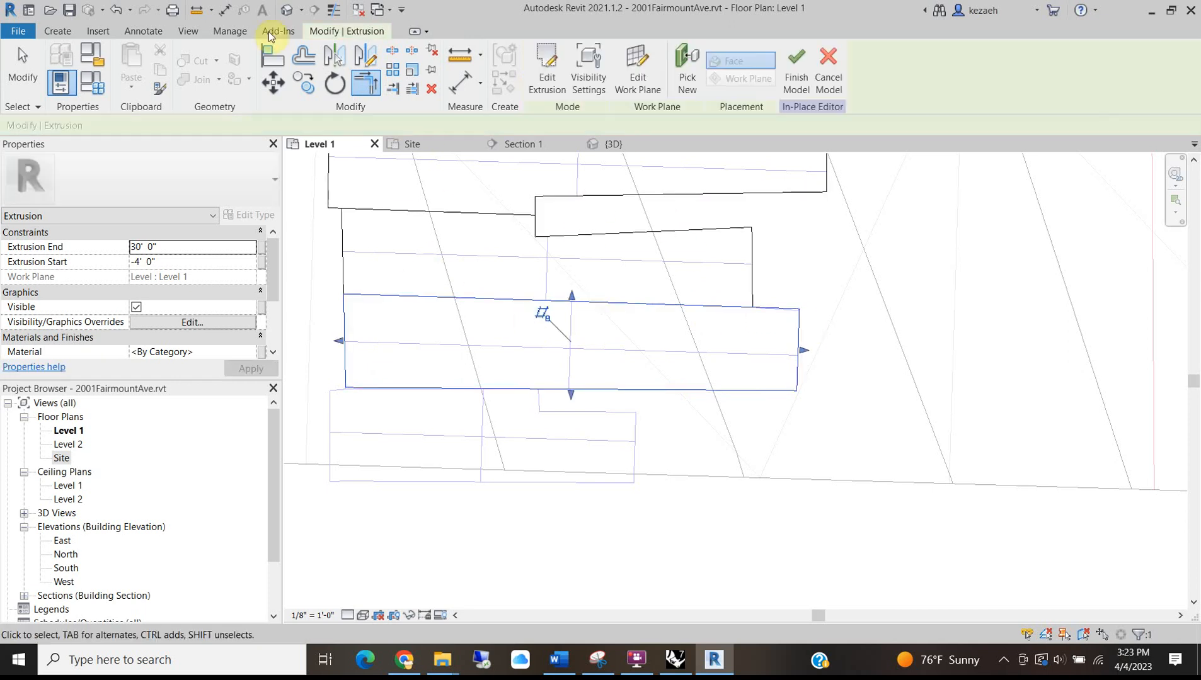
Start another extrusion and pick the bottom notched block's left and top edges.
left_click(58, 32)
left_click(132, 59)
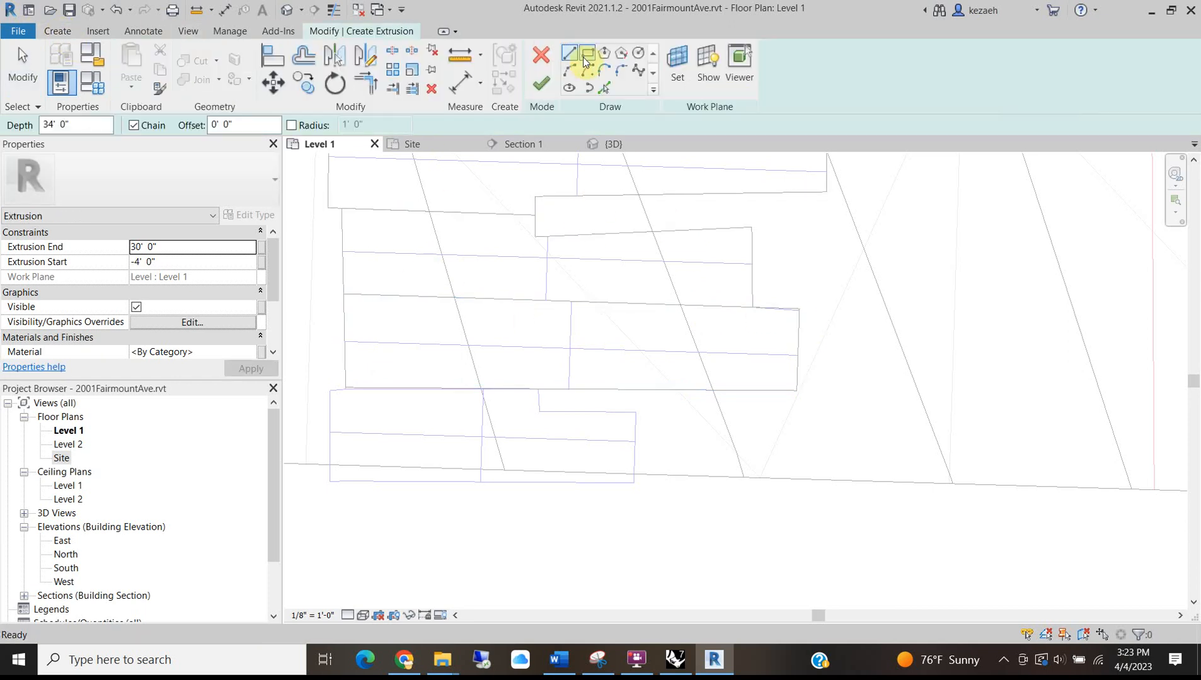
left_click(605, 88)
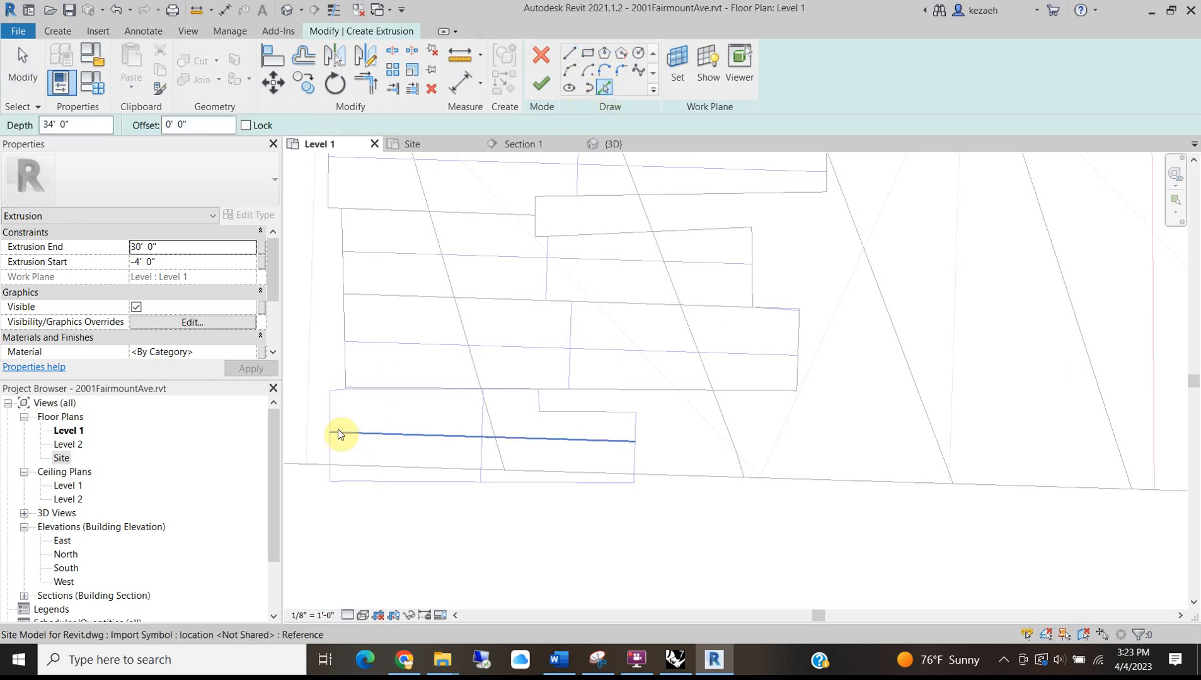
left_click(330, 416)
scroll(329, 403, "up", 2)
scroll(352, 389, "up", 2)
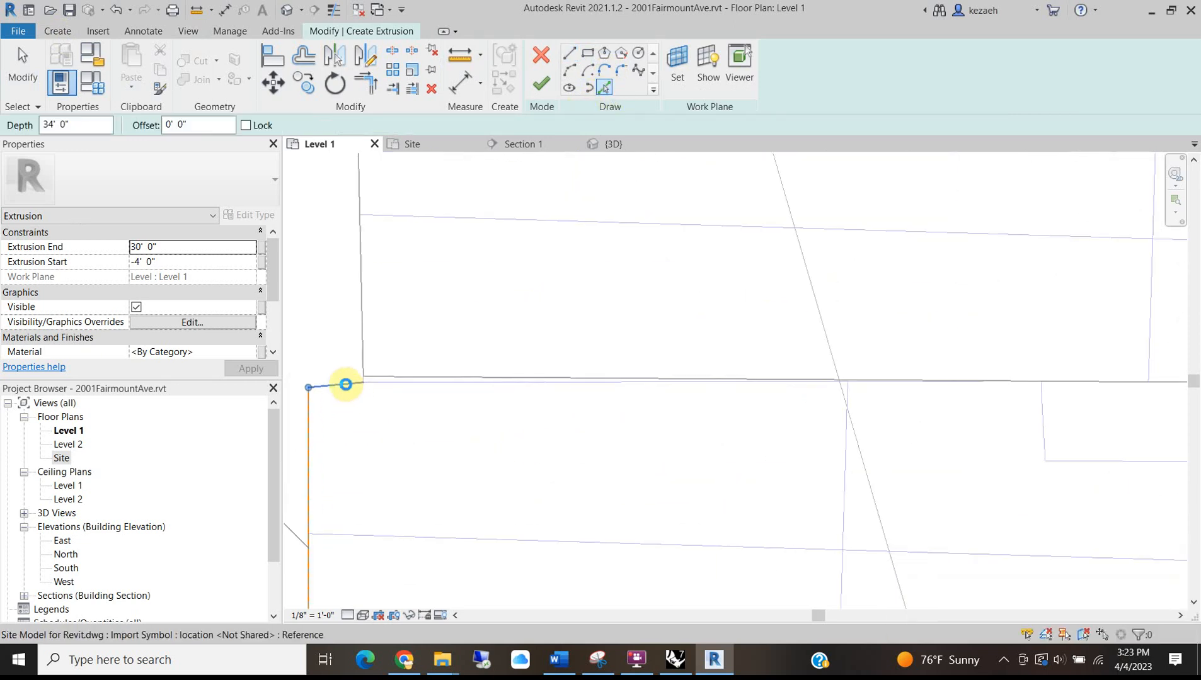
left_click(402, 394)
scroll(499, 423, "down", 2)
Pick the step, right and bottom edges, close the lower-left gap, and finish the notched extrusion.
left_click(695, 413)
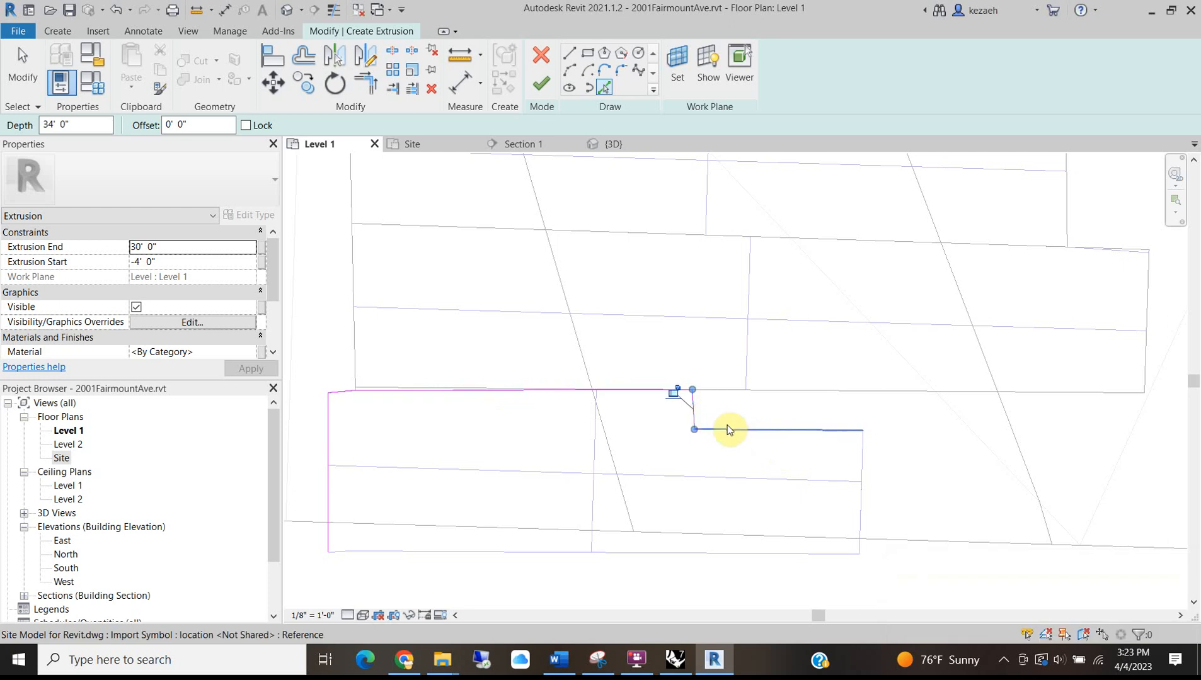
left_click(737, 431)
left_click(861, 479)
left_click(764, 554)
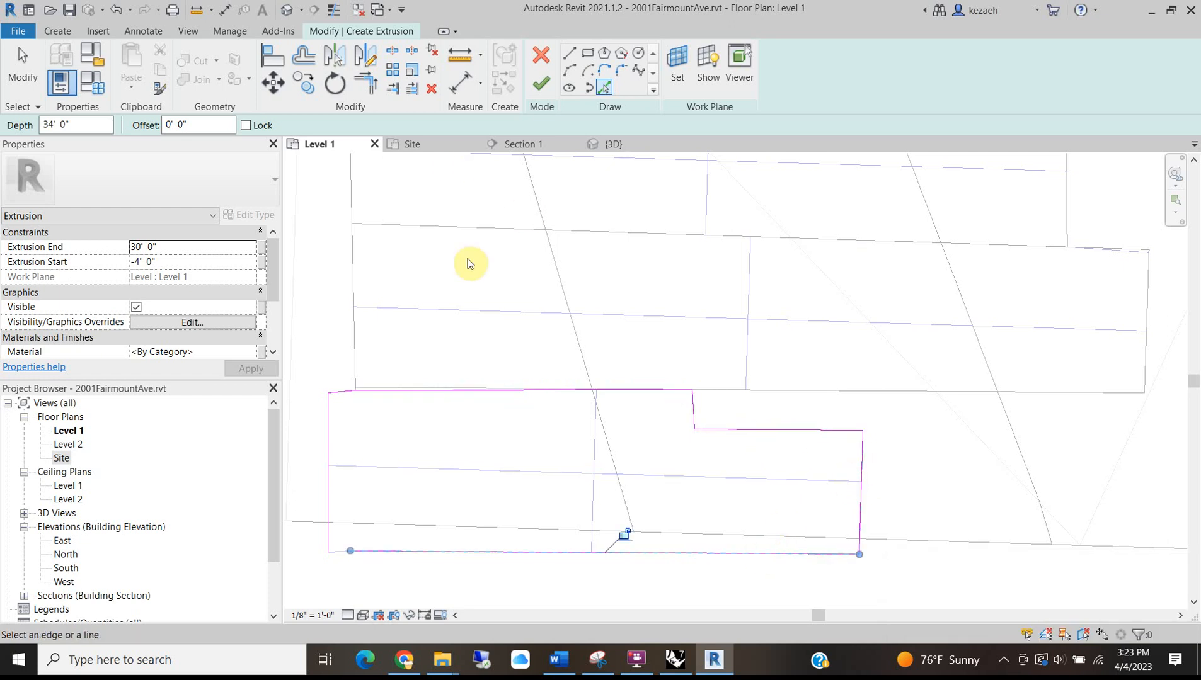
left_click(340, 553)
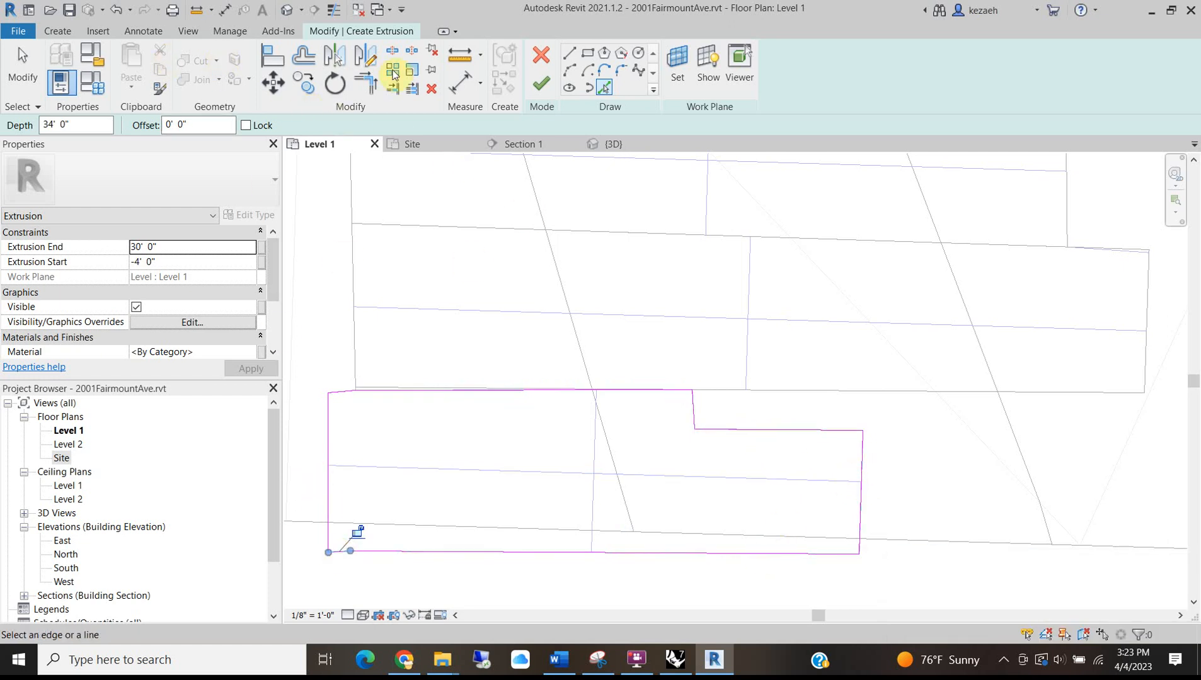
left_click(540, 83)
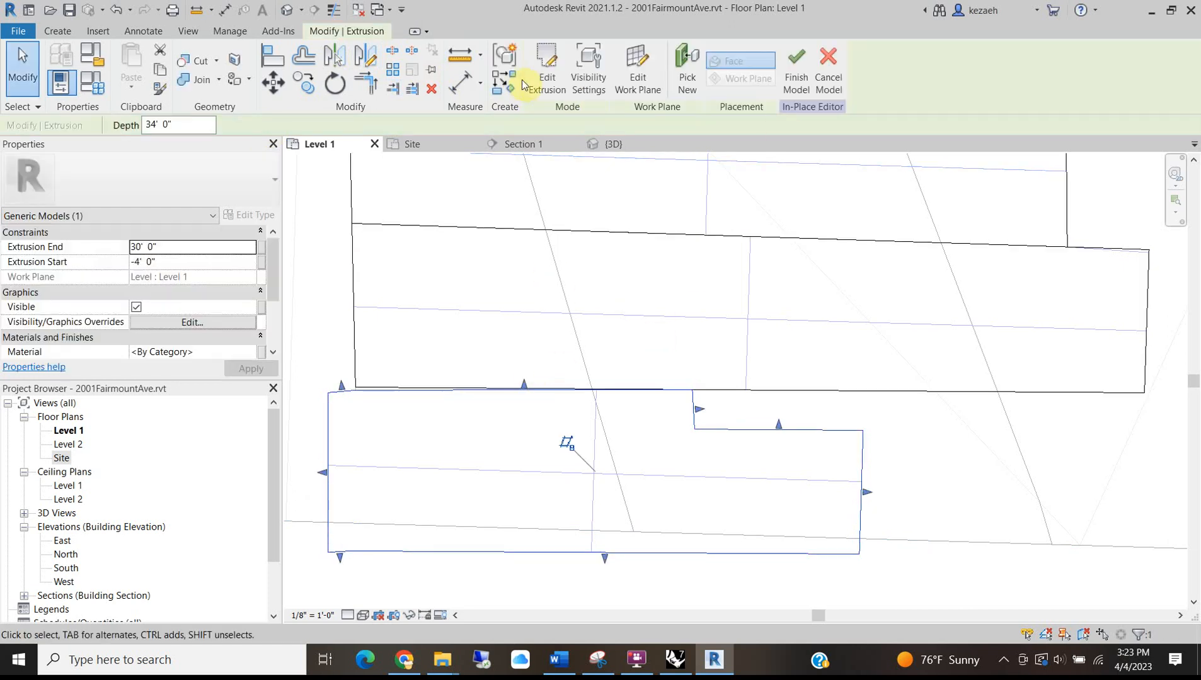
Switch to the default 3D view and orbit, pan and zoom around the rowhouse and garage masses.
left_click(285, 11)
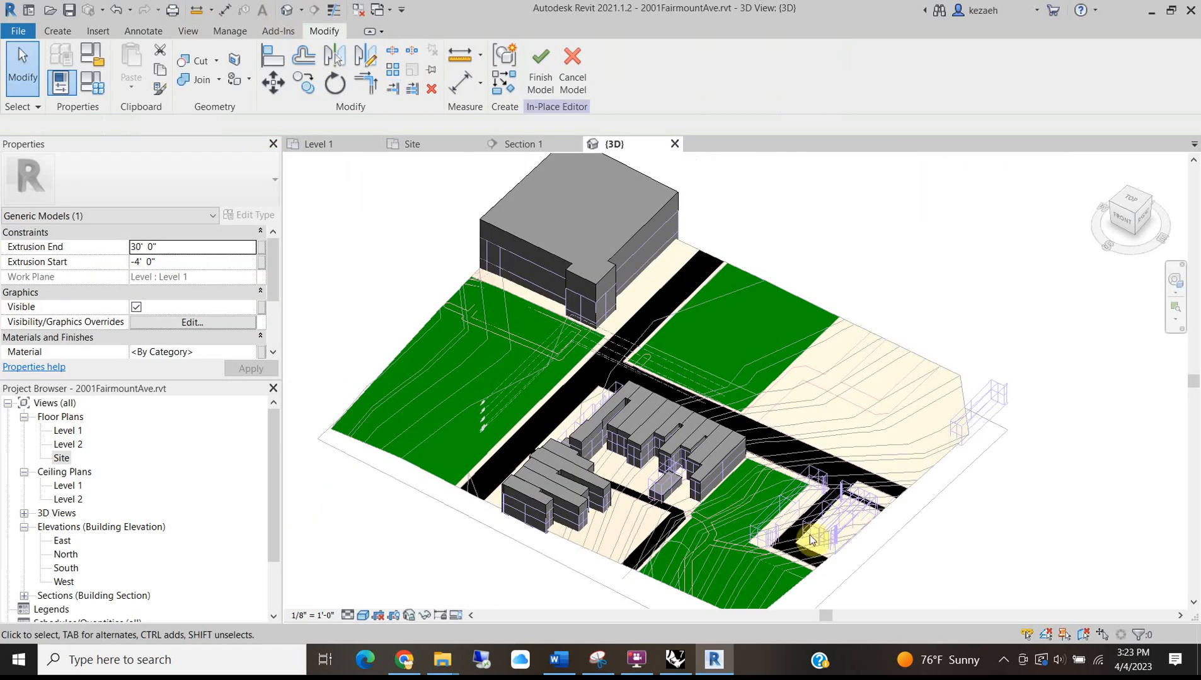
scroll(807, 530, "up", 2)
scroll(598, 440, "down", 1)
middle_click_drag(476, 455, 523, 399)
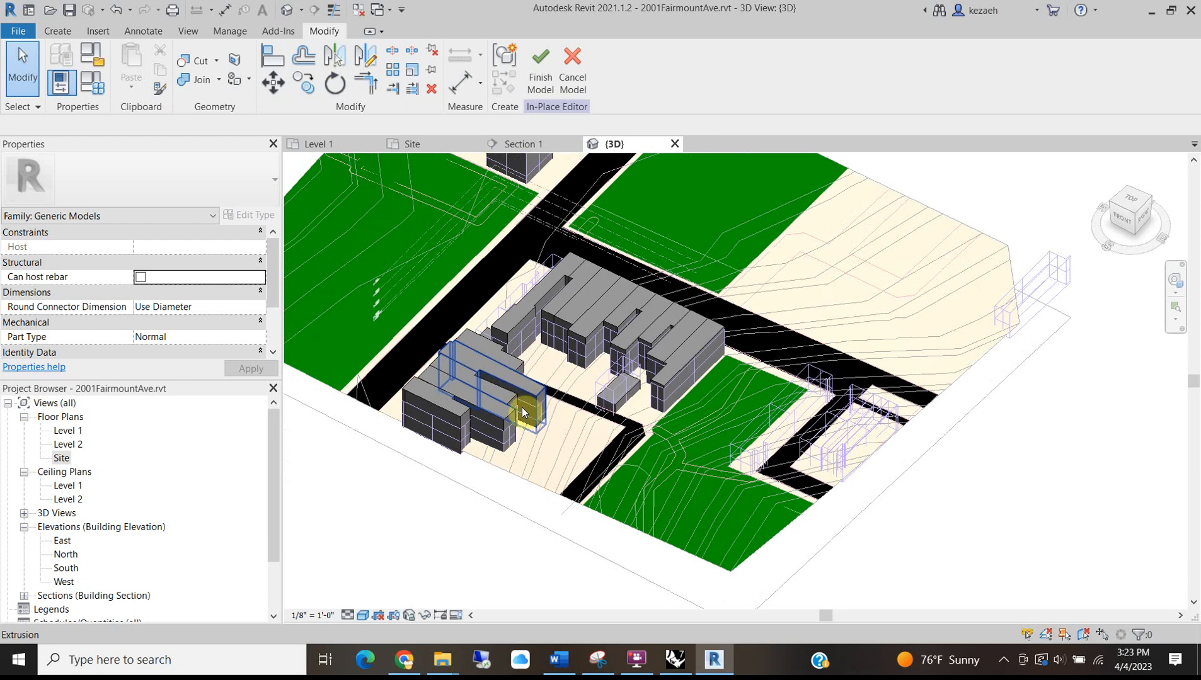
middle_click_drag(648, 376, 676, 372, "shift")
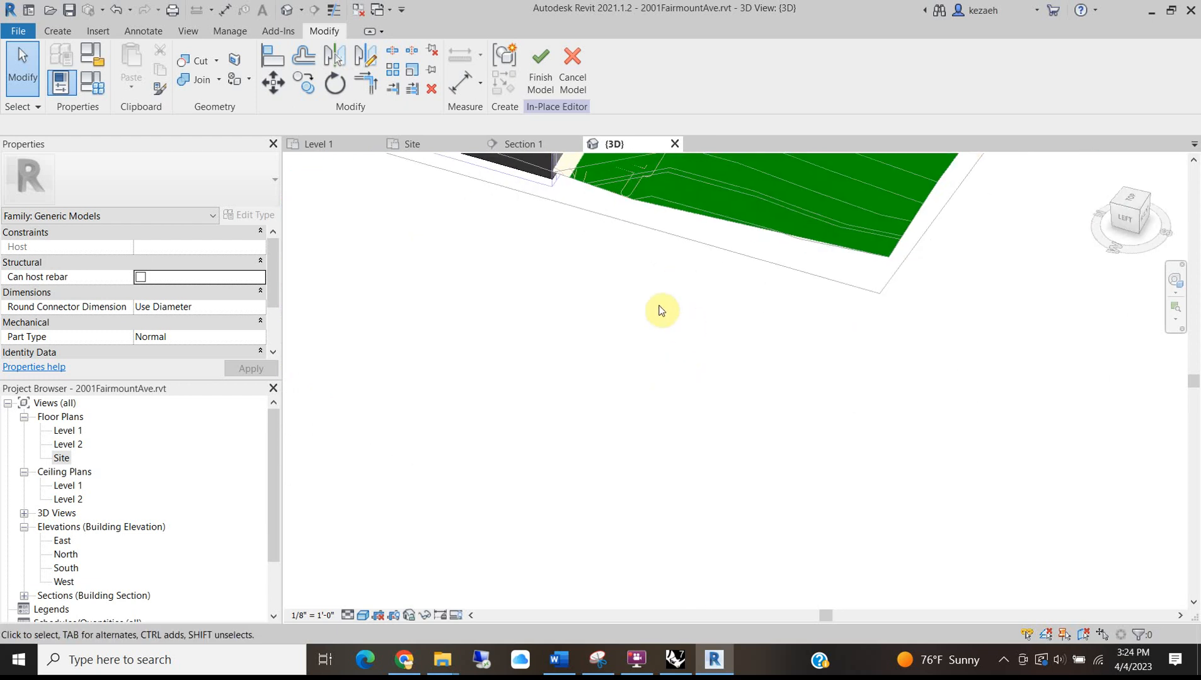
middle_click_drag(675, 278, 569, 442)
scroll(741, 337, "up", 3)
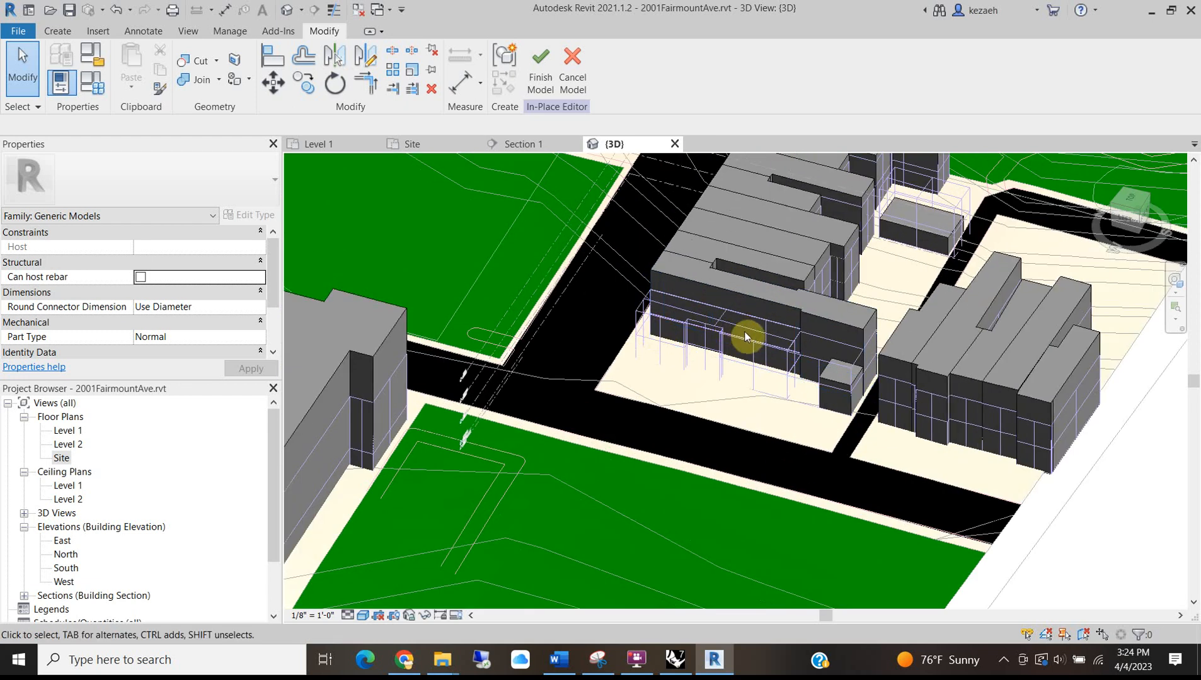
scroll(688, 320, "up", 2)
scroll(616, 353, "down", 2)
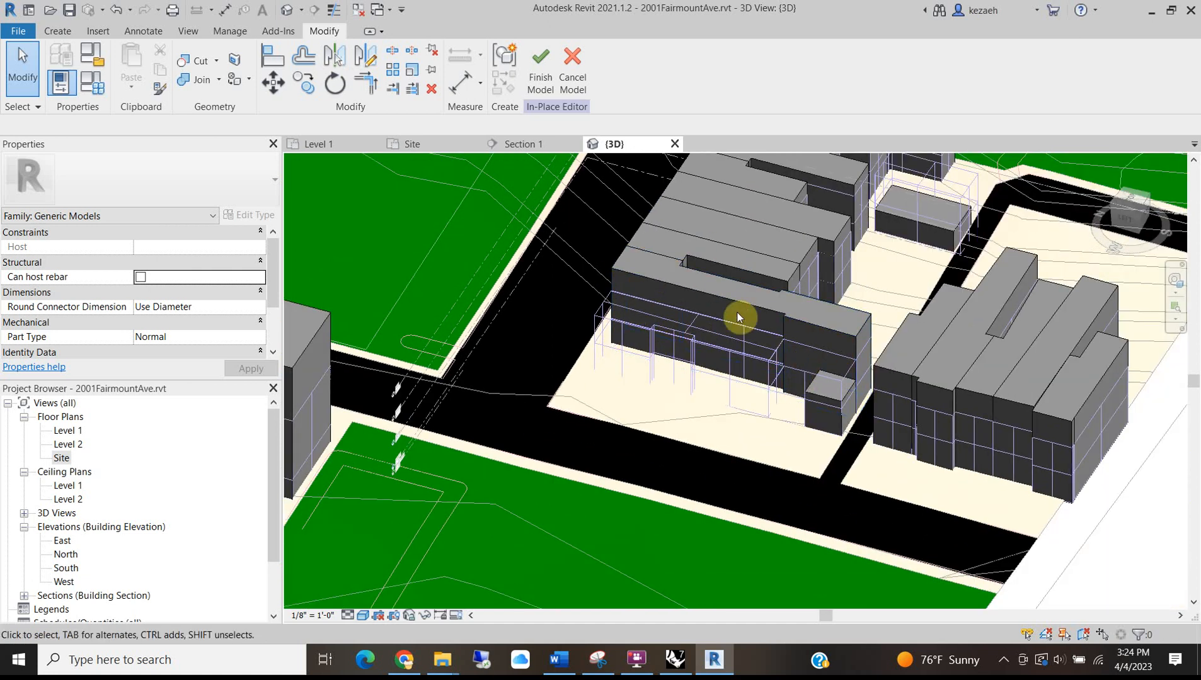
scroll(709, 315, "down", 3)
middle_click_drag(752, 404, 601, 495)
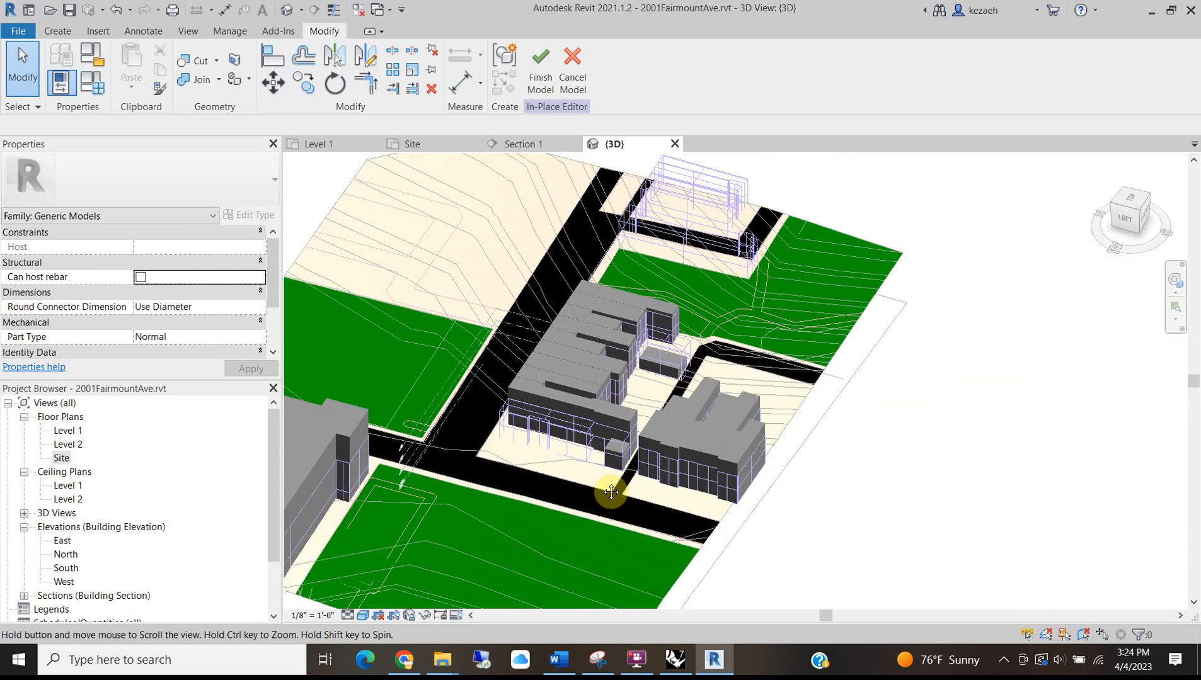
scroll(498, 429, "up", 2)
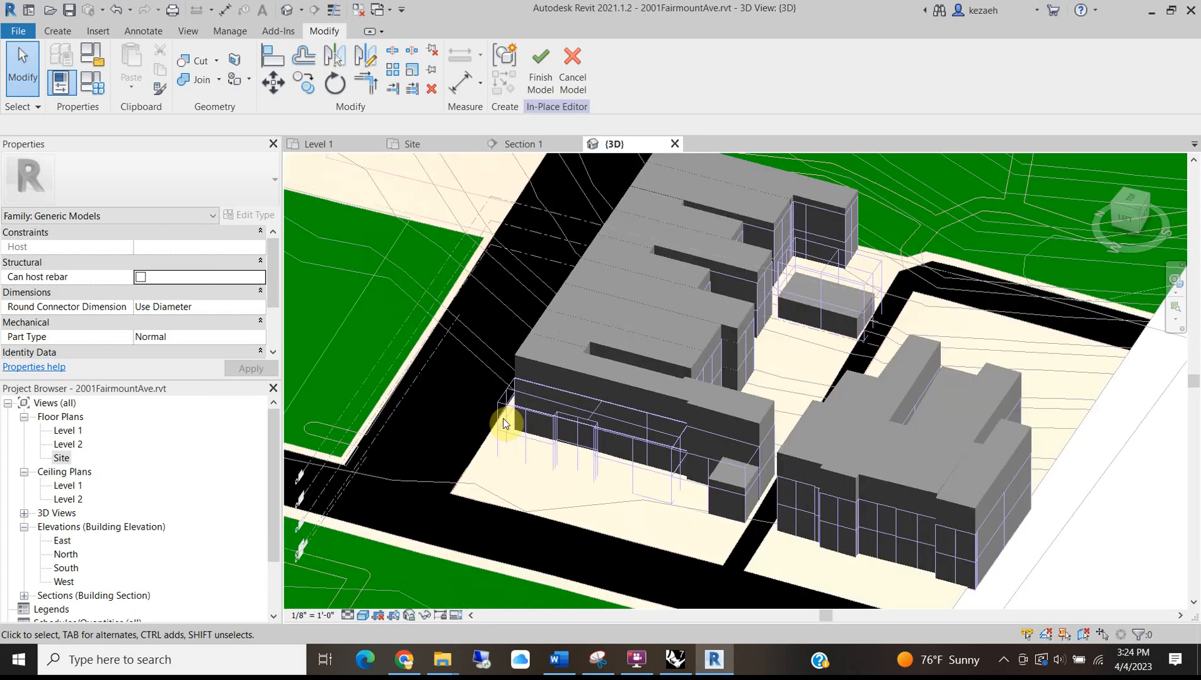
scroll(501, 416, "down", 3)
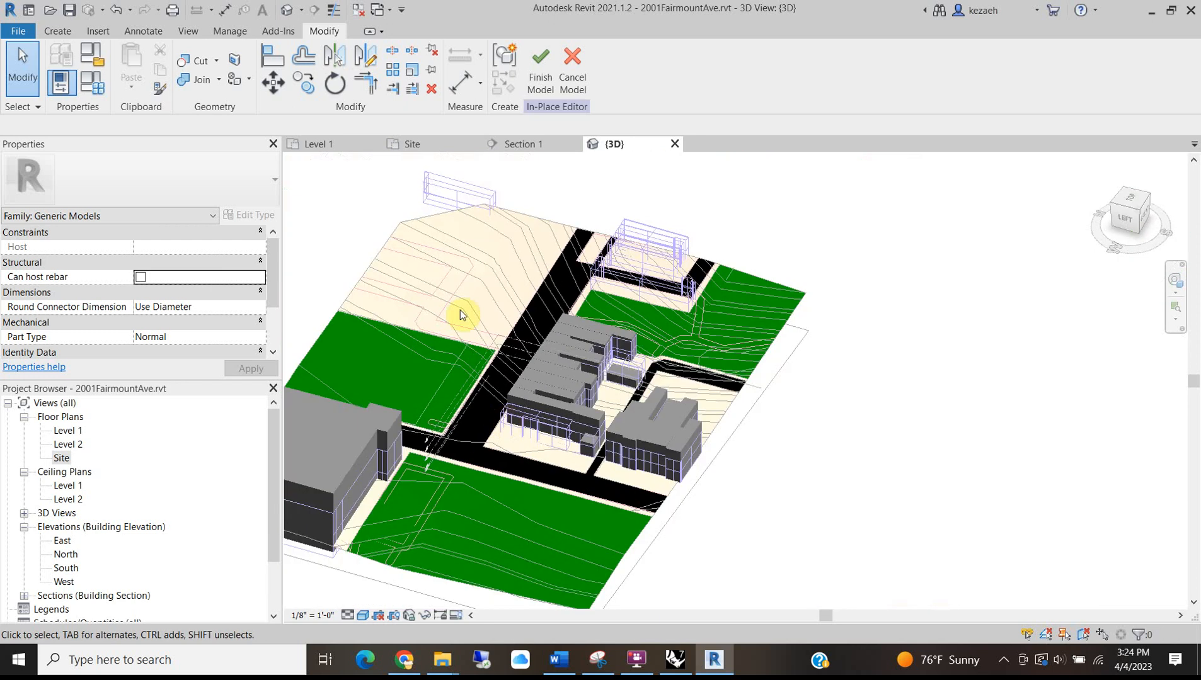
Finish the in-place model, select the imported site DWG, and return to the Level 1 floor plan.
left_click(553, 63)
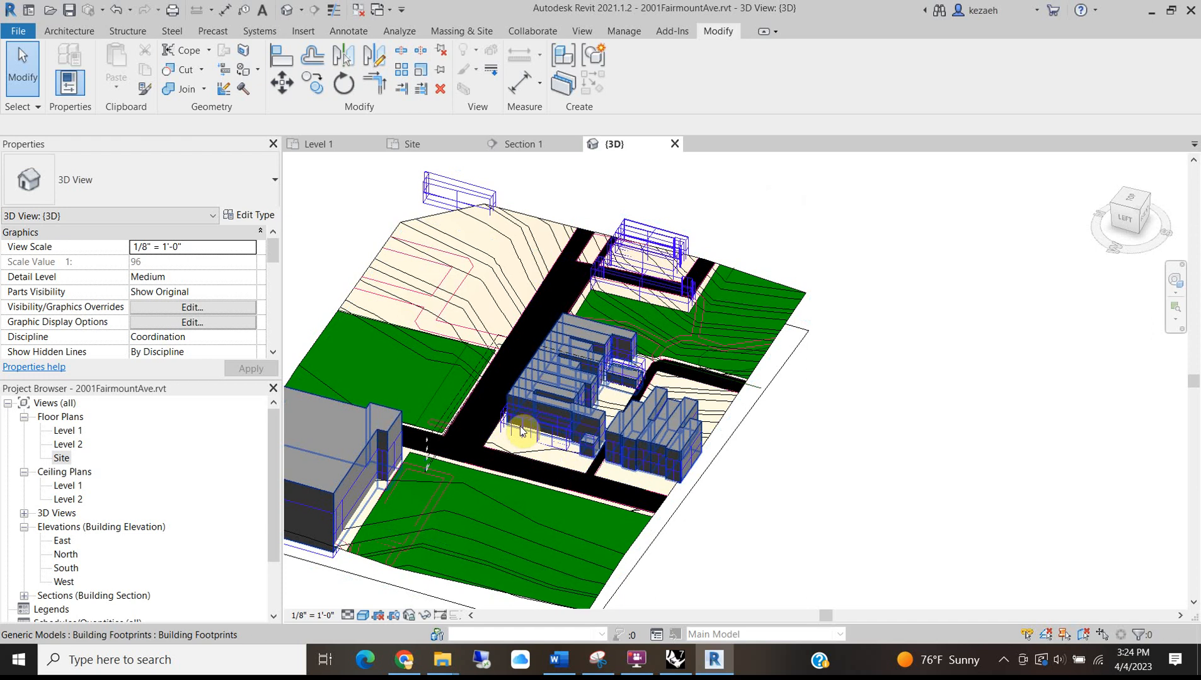
middle_click_drag(509, 340, 617, 257)
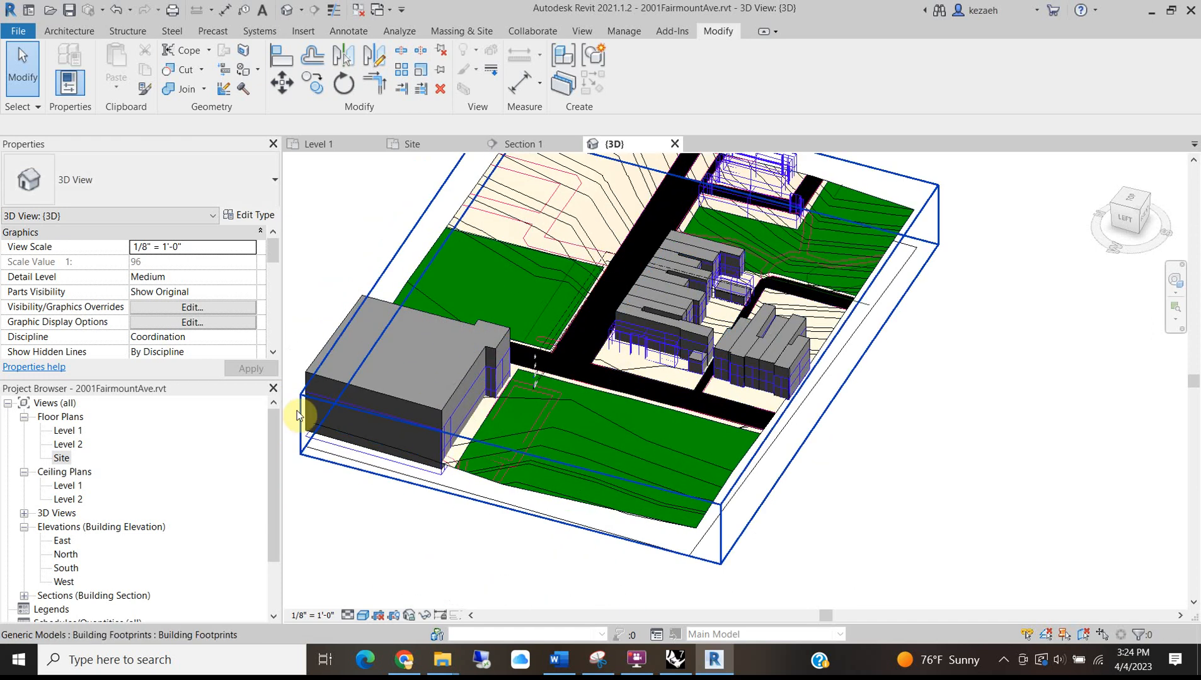
left_click(304, 449)
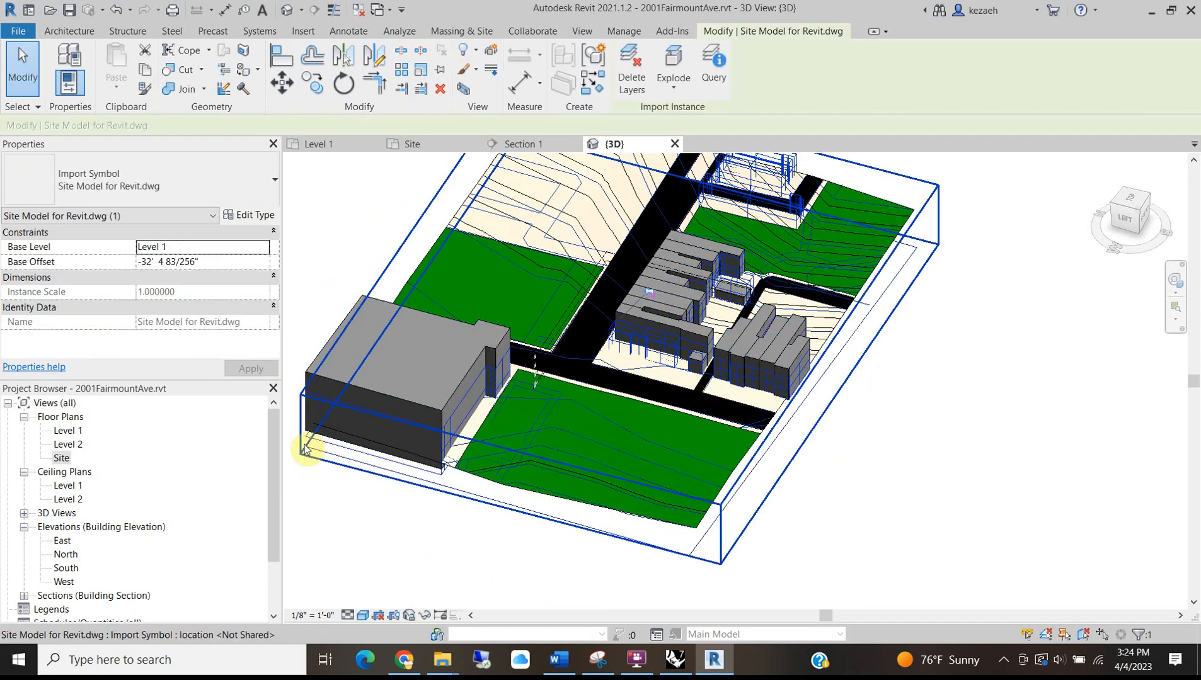
middle_click_drag(674, 237, 640, 397)
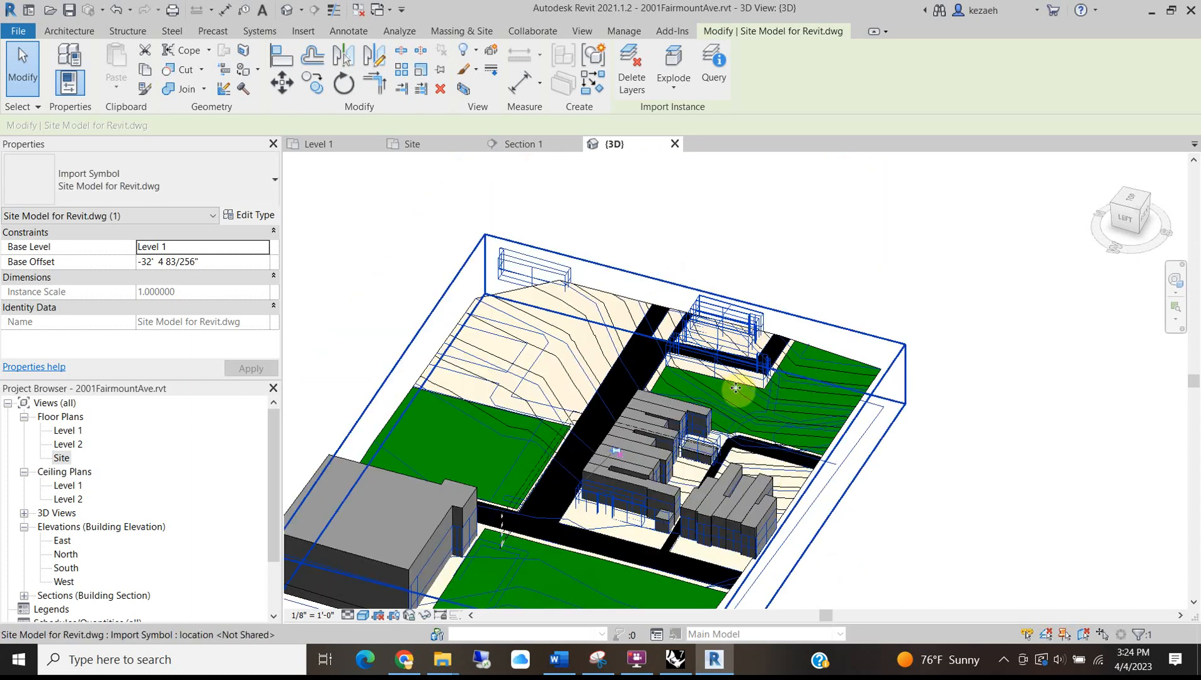
scroll(584, 522, "up", 3)
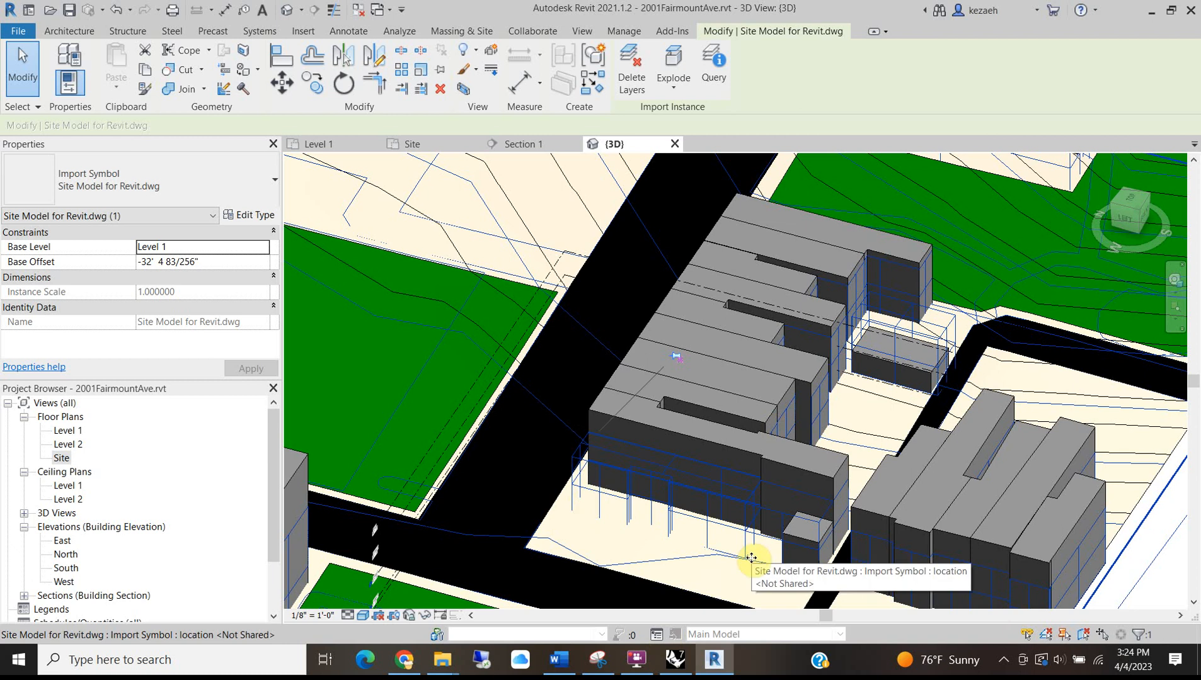
left_click(346, 142)
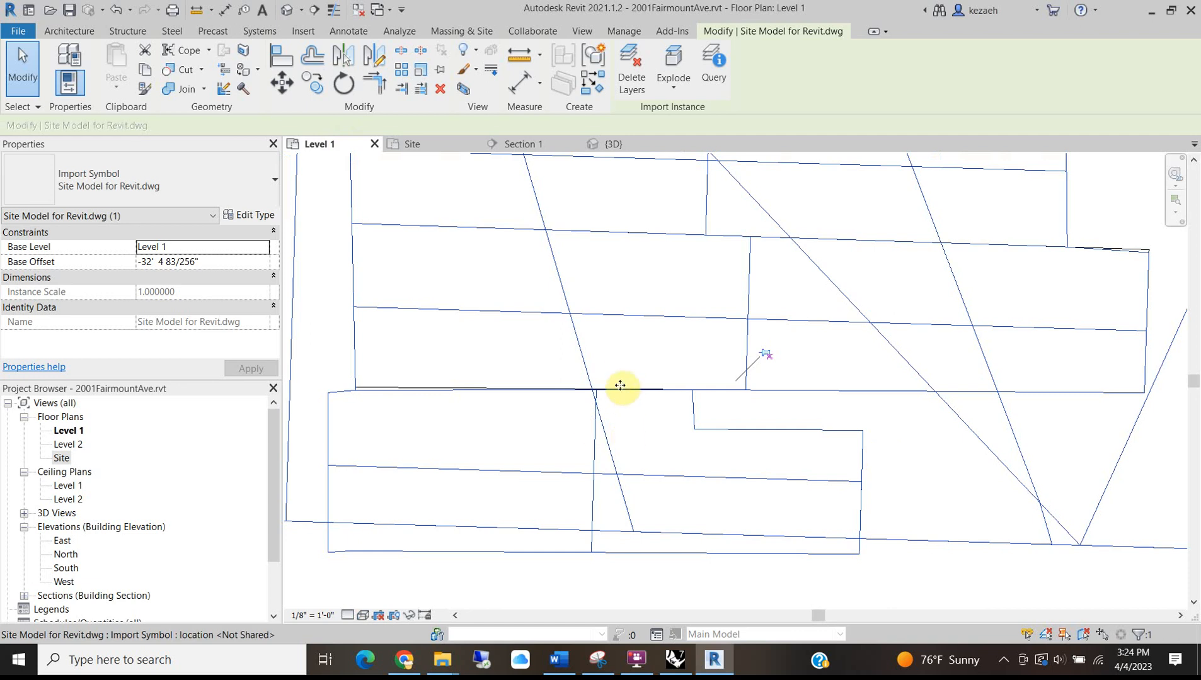
Deselect the imported site plan drawing and look over the Level 1 plan.
scroll(621, 370, "down", 5)
left_click(647, 548)
scroll(481, 268, "down", 3)
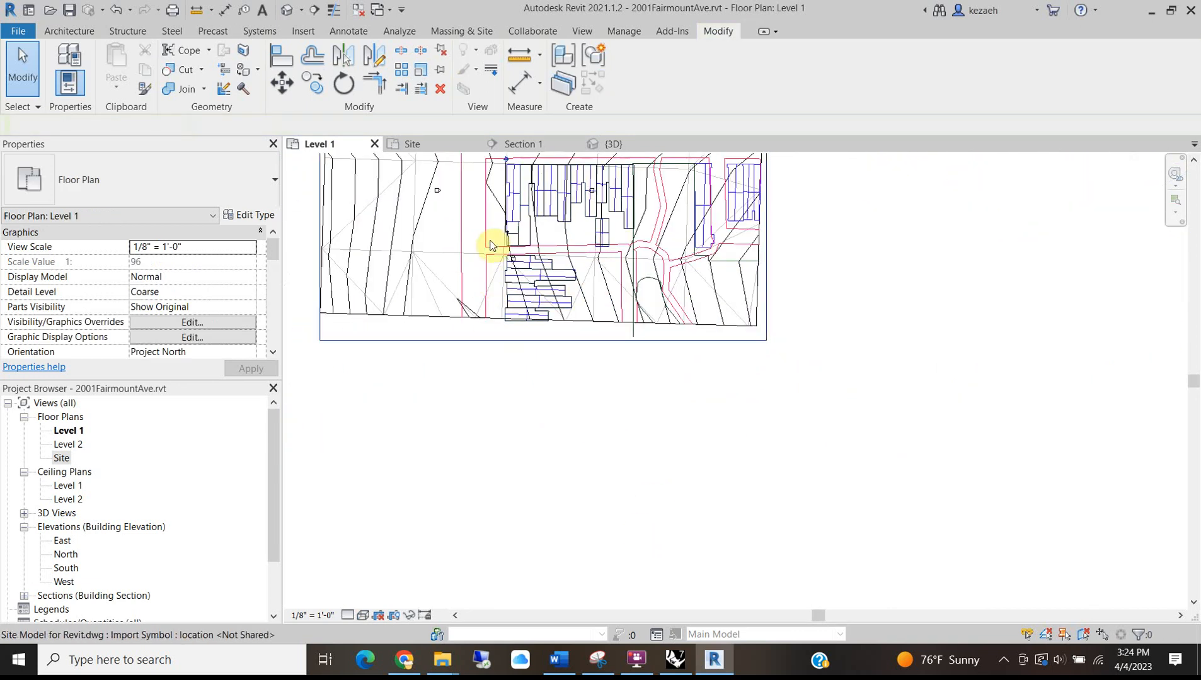
scroll(488, 378, "up", 8)
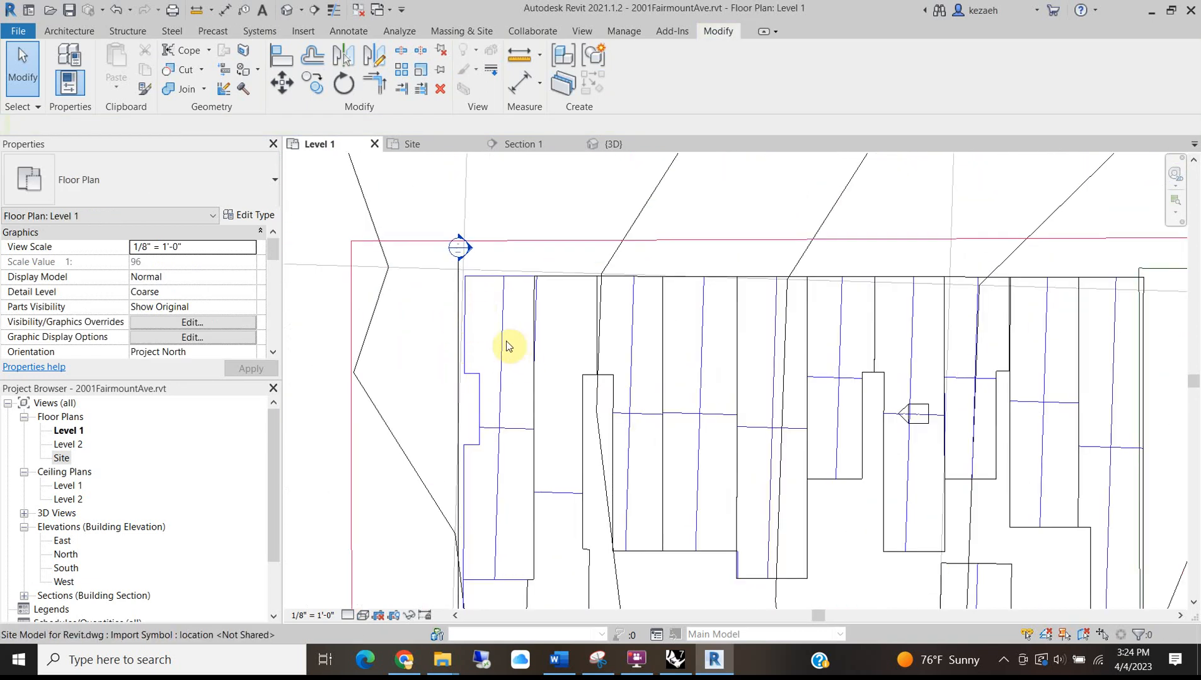
scroll(485, 285, "up", 2)
scroll(490, 284, "down", 4)
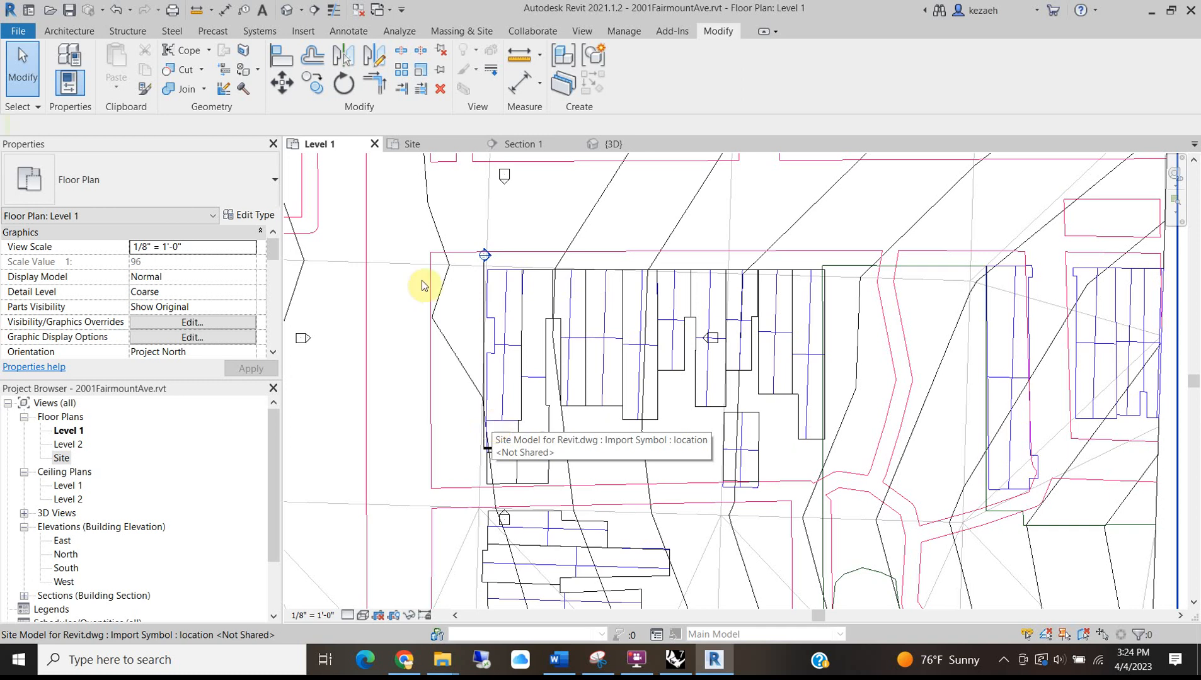
Use Detail Line with Pick Lines to trace the first three building edges.
left_click(71, 32)
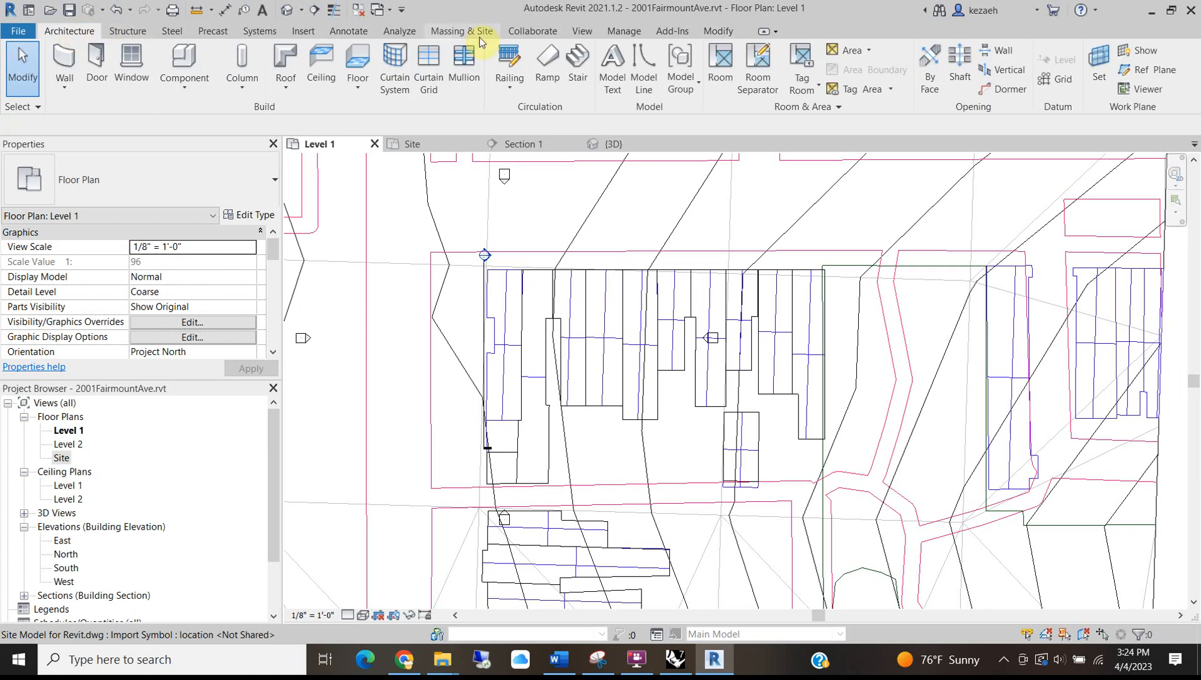
left_click(348, 31)
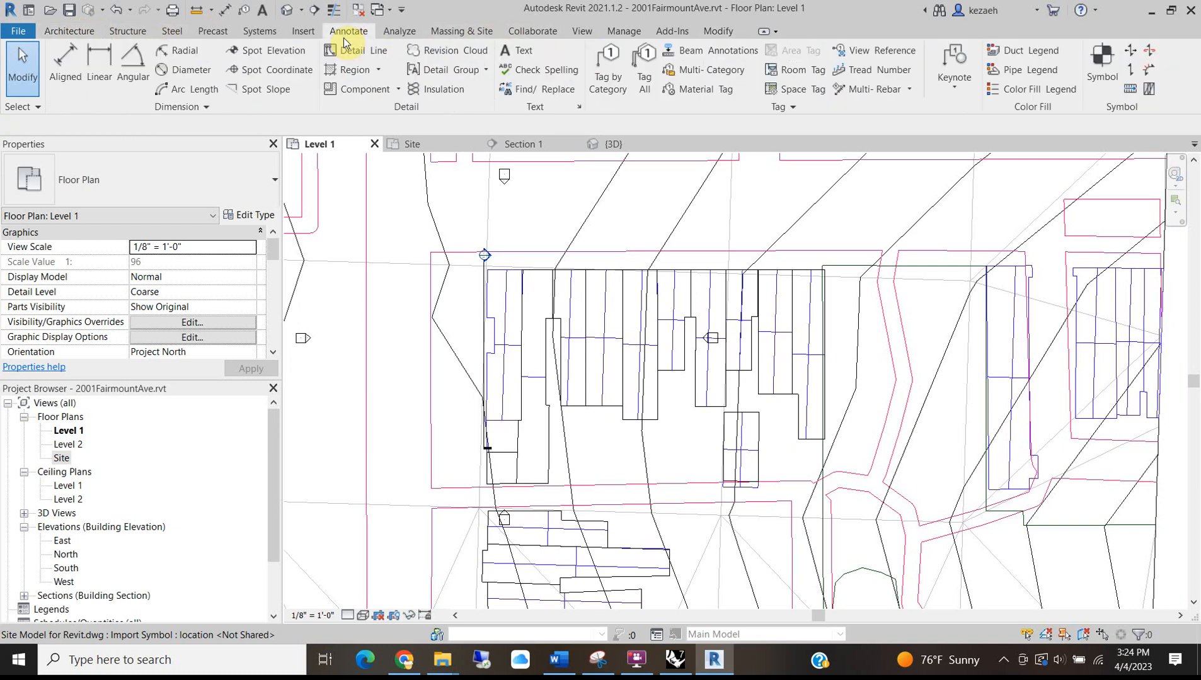
left_click(357, 56)
scroll(434, 242, "up", 3)
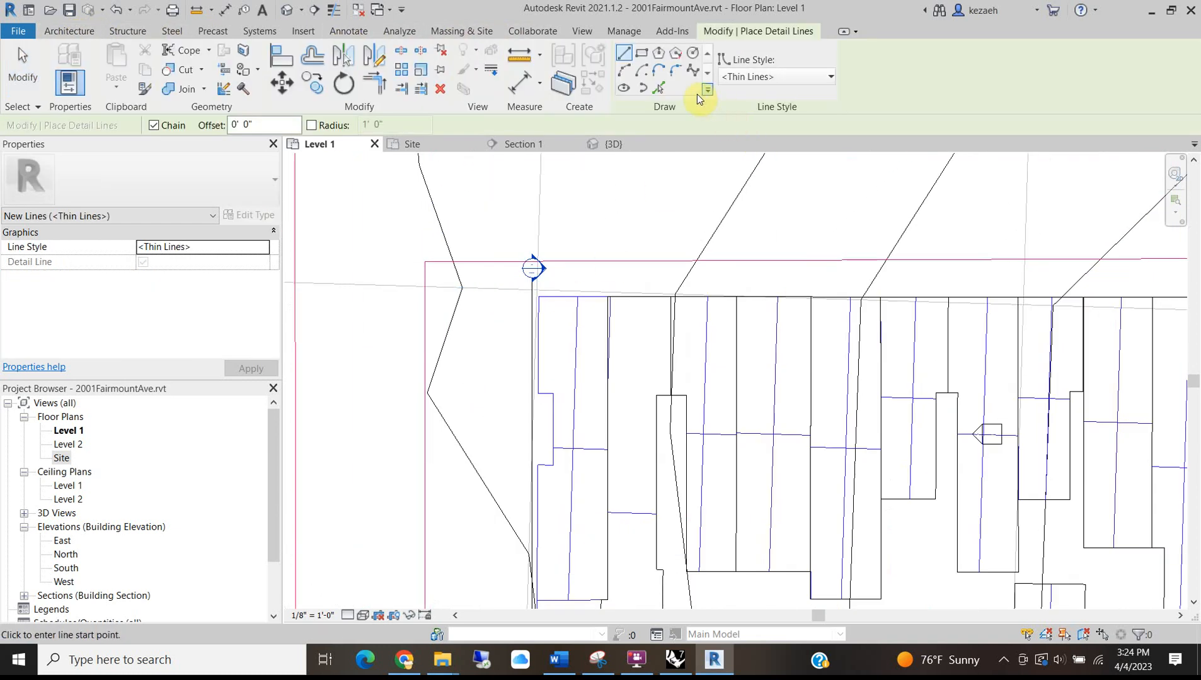
left_click(660, 91)
scroll(555, 309, "up", 3)
left_click(498, 356)
left_click(515, 485)
left_click(526, 513)
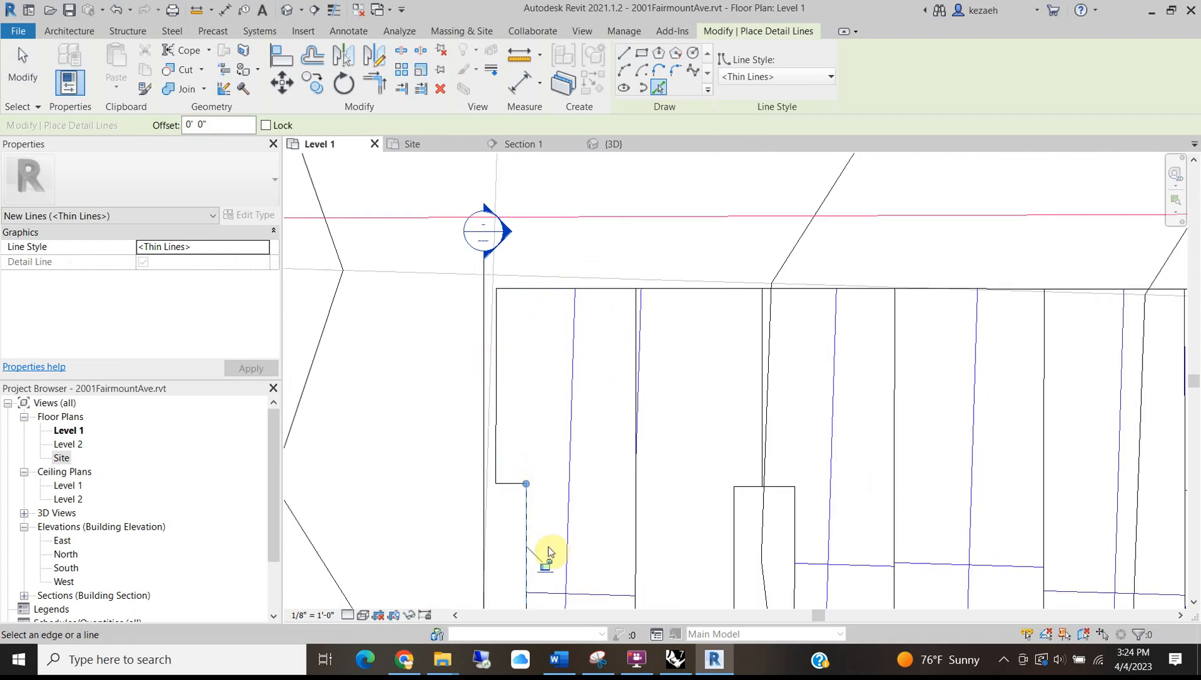
Trace the remaining vertical and horizontal building edges further up the outline.
middle_click_drag(546, 549, 521, 205)
left_click(495, 334)
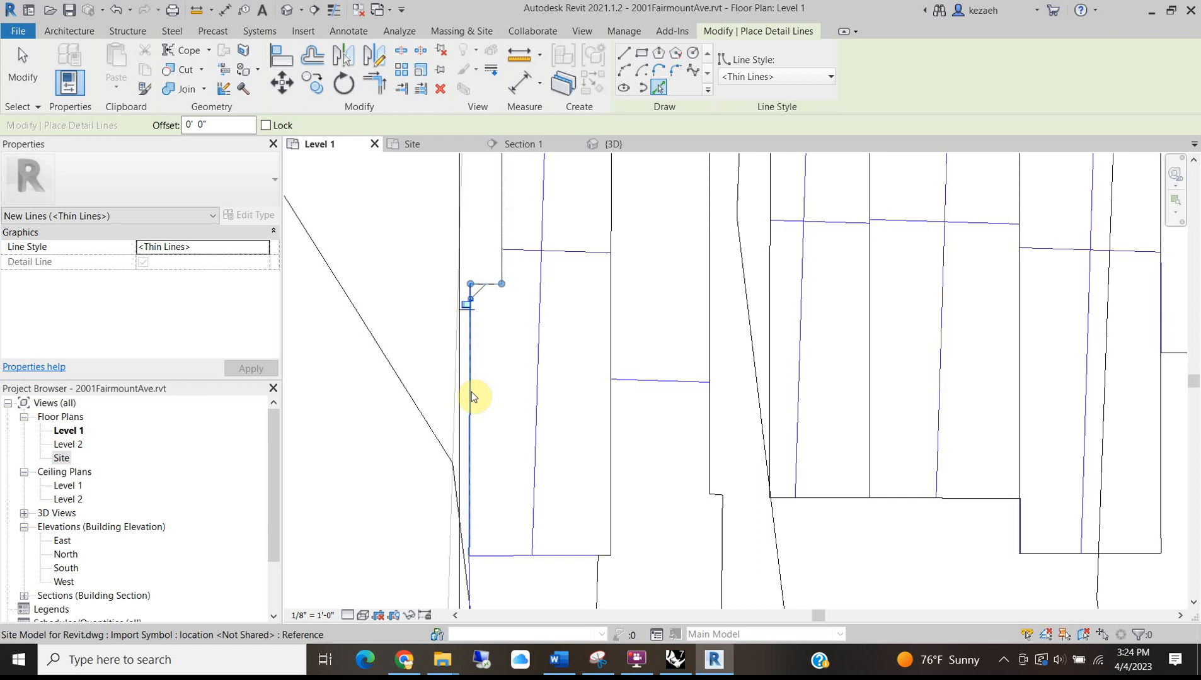
middle_click_drag(499, 533, 517, 335)
left_click(517, 334)
left_click(486, 430)
scroll(555, 289, "down", 5)
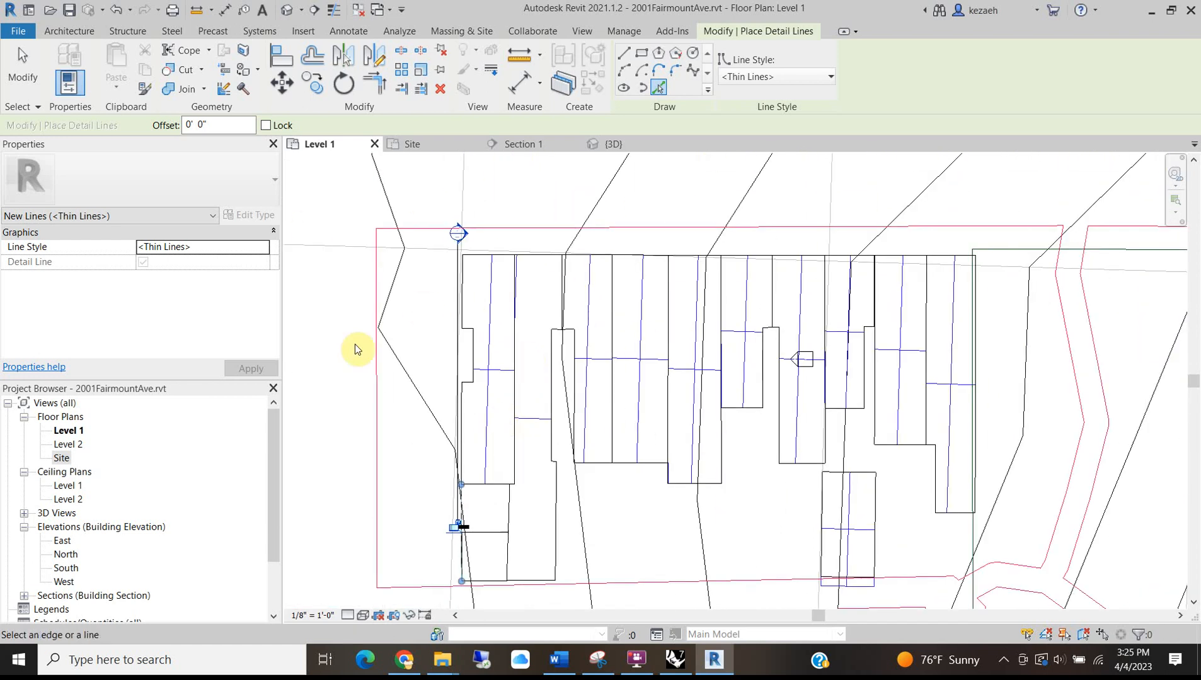
scroll(382, 398, "down", 1)
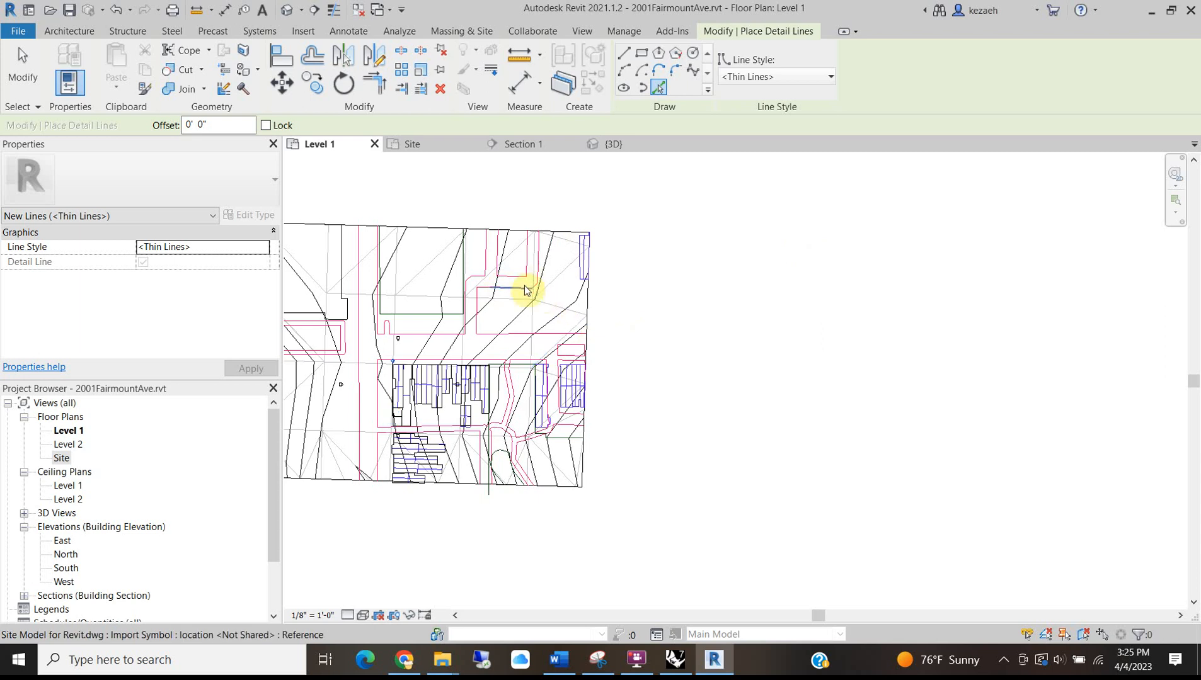
Finish tracing and delete the imported site plan drawing from the view.
key("Escape")
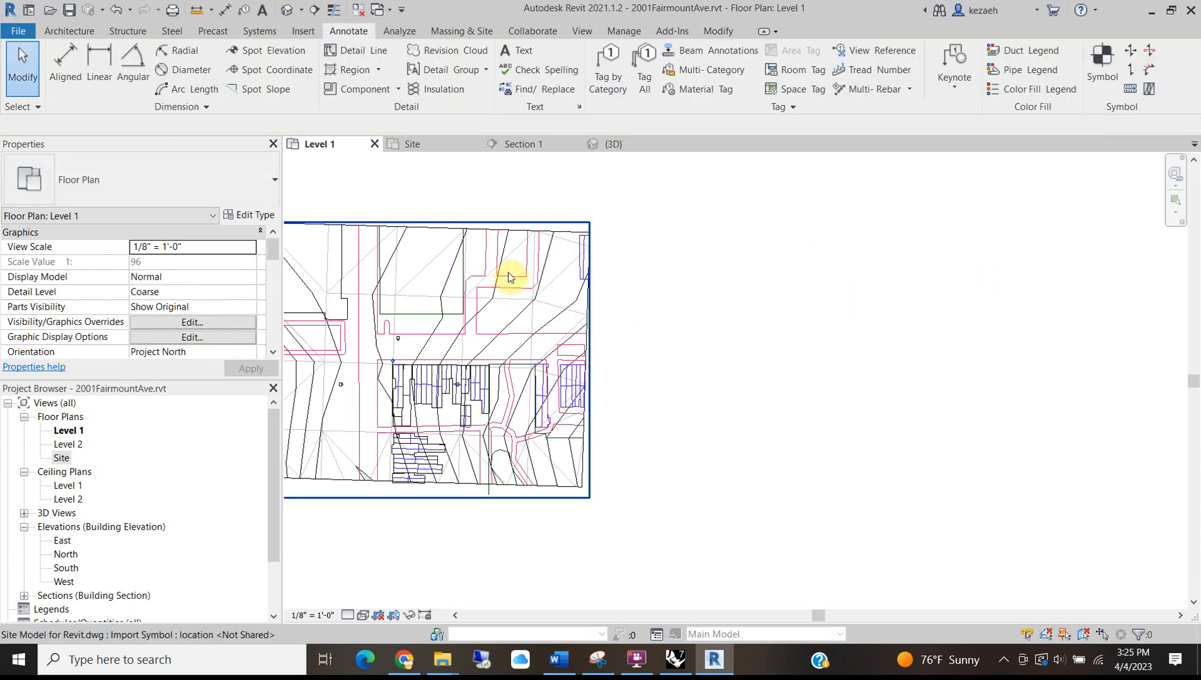
left_click(510, 272)
key("Delete")
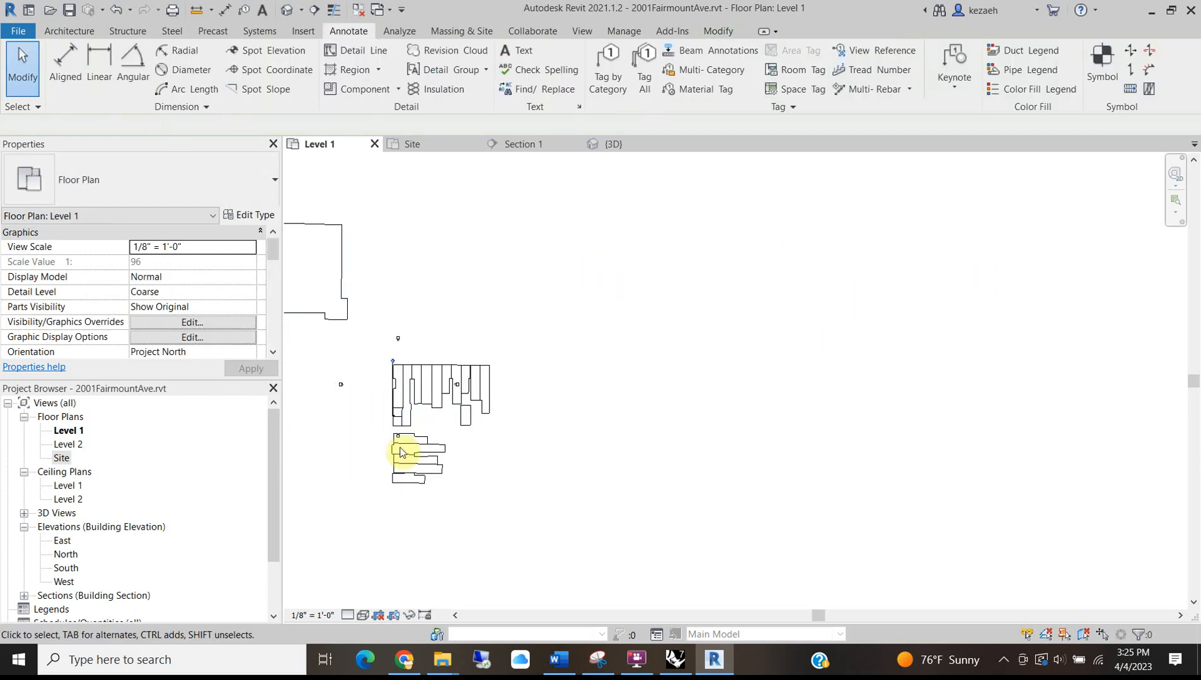
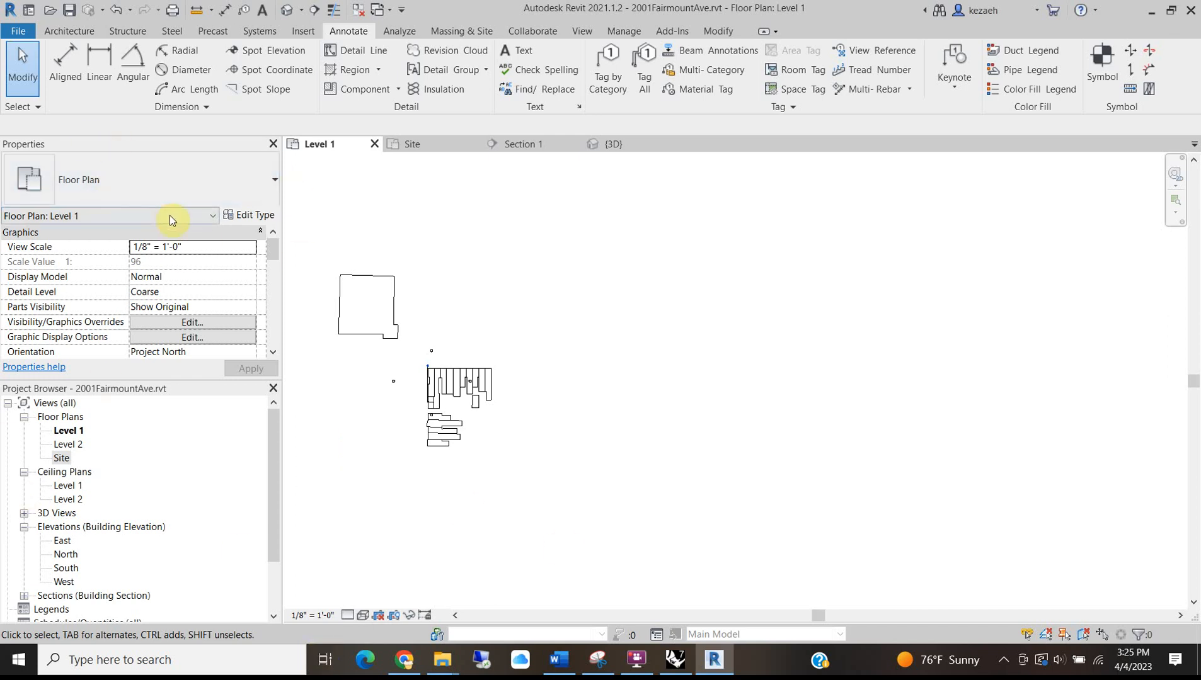
Set the Level 1 view range's View Depth and Bottom both to Unlimited.
scroll(225, 318, "down", 5)
scroll(166, 294, "down", 2)
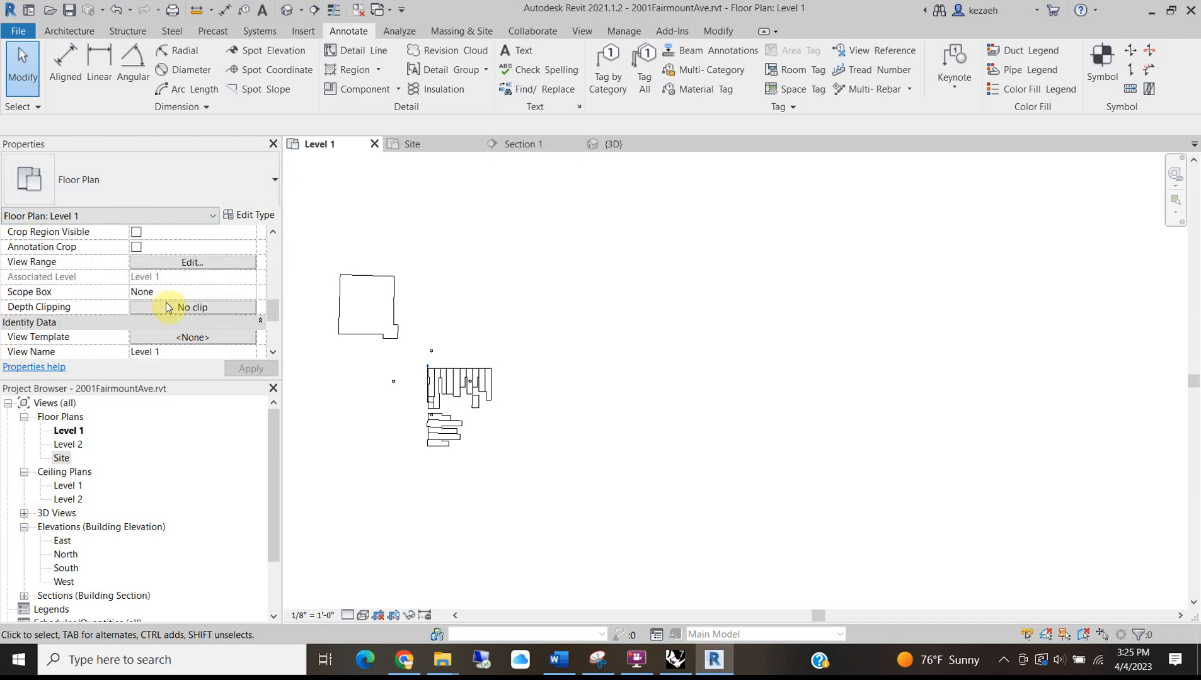
left_click(184, 262)
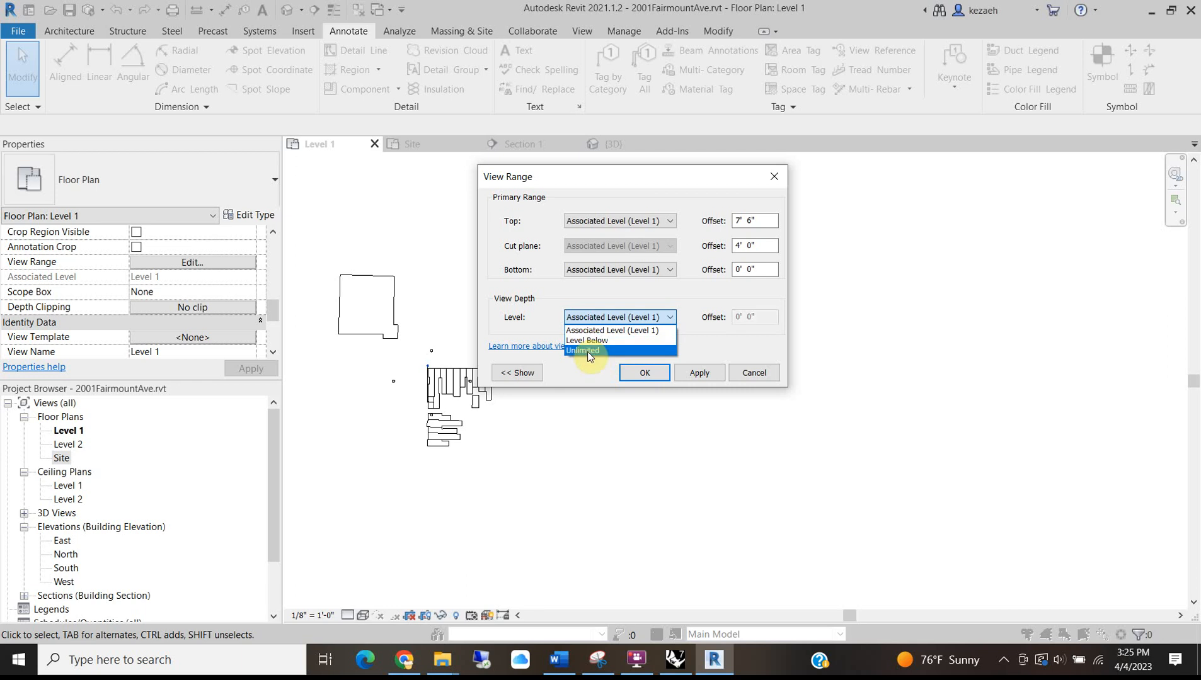
left_click(587, 351)
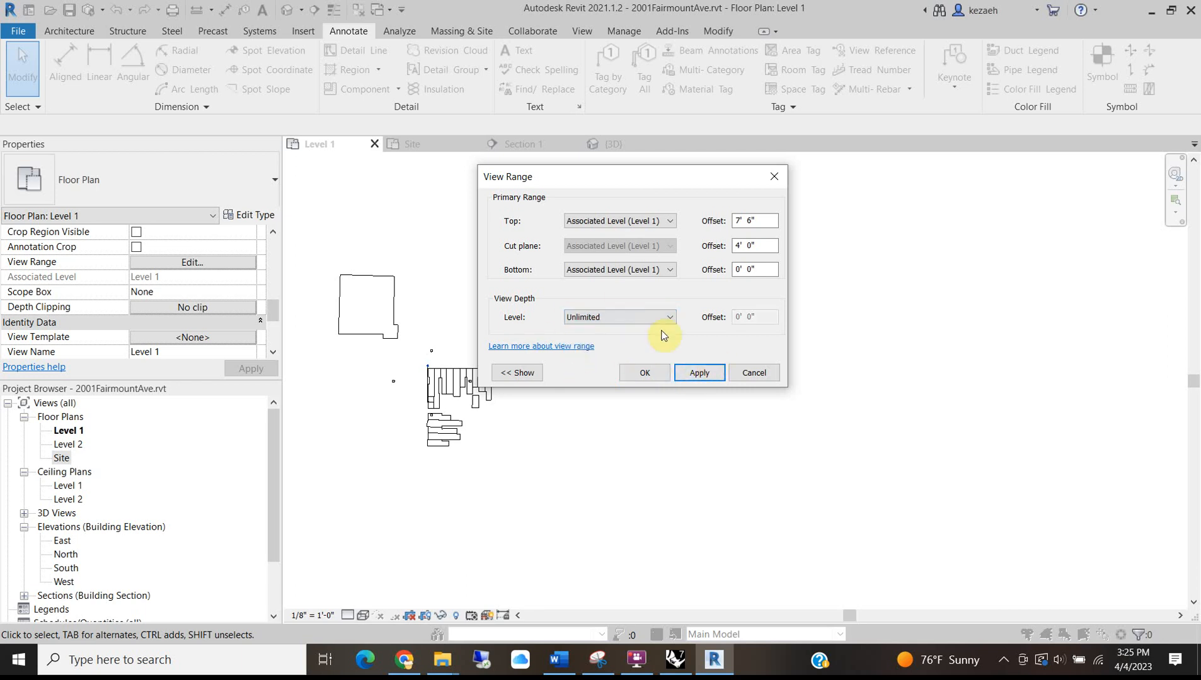
left_click_drag(535, 179, 903, 176)
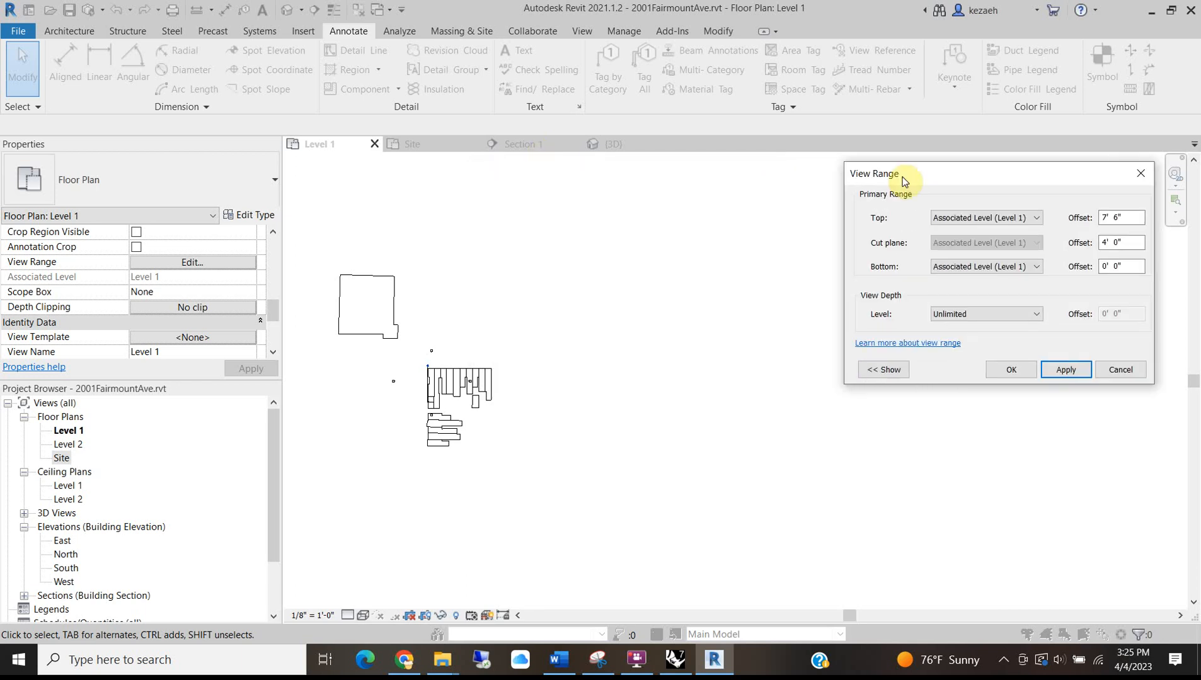
left_click(1035, 267)
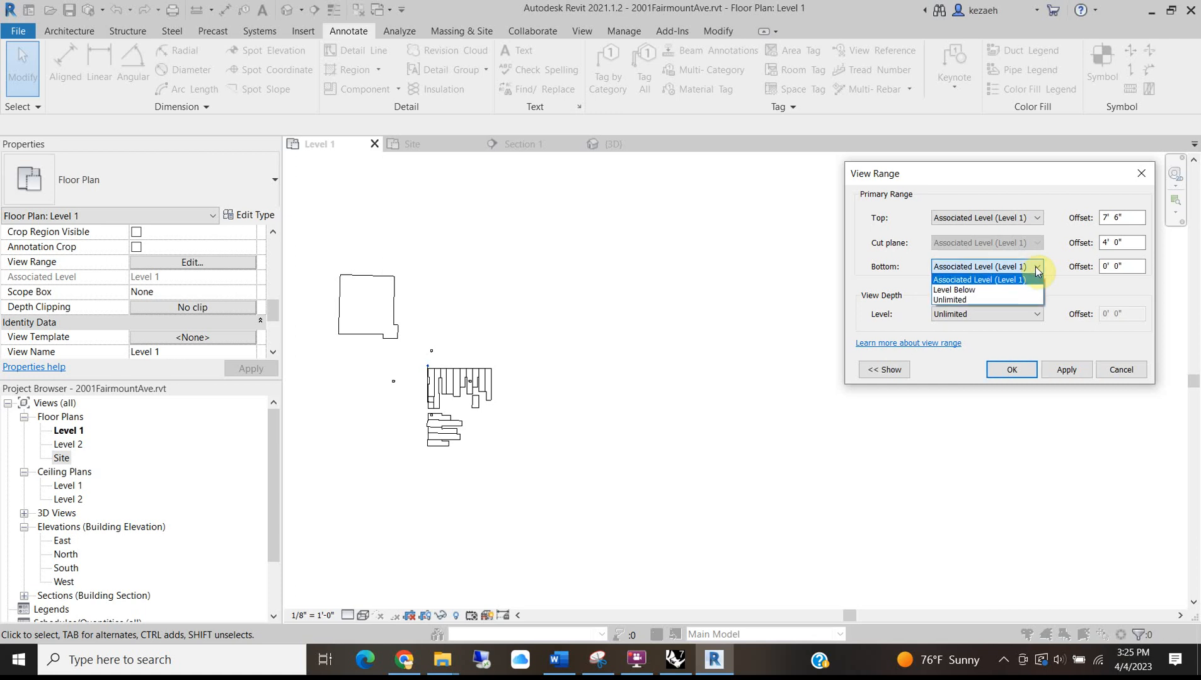
left_click(957, 303)
left_click(1012, 371)
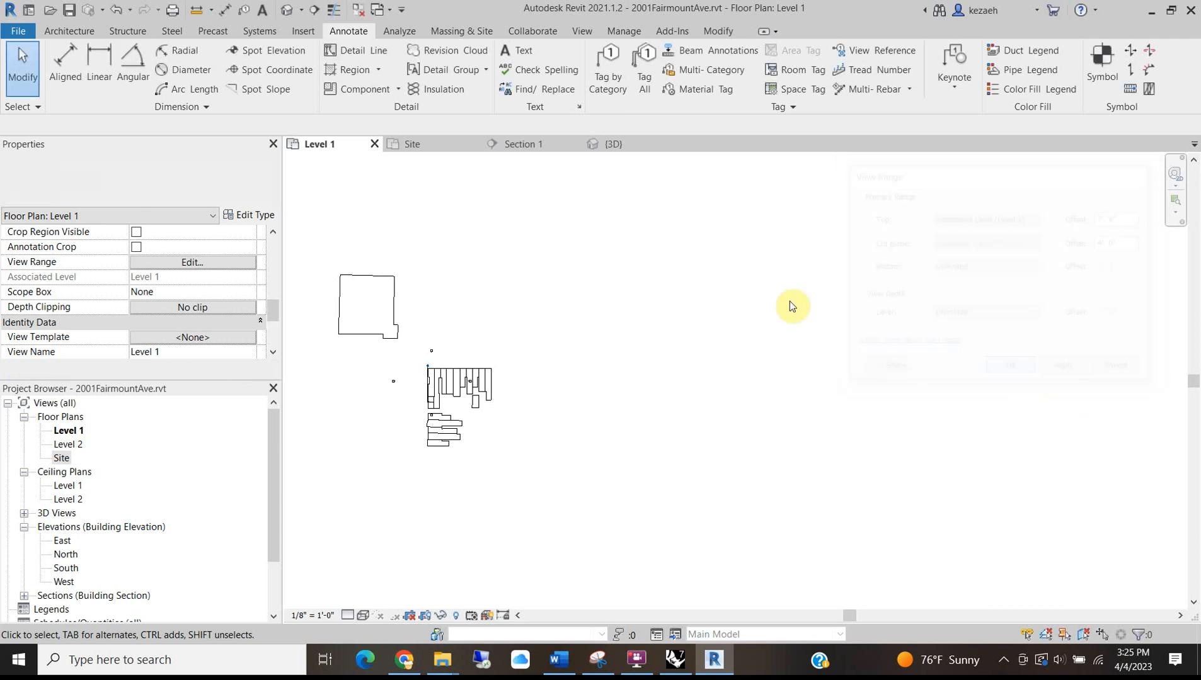
Switch briefly to the Site plan, then return to the Level 1 plan.
scroll(378, 294, "down", 3)
left_click(425, 147)
left_click(325, 145)
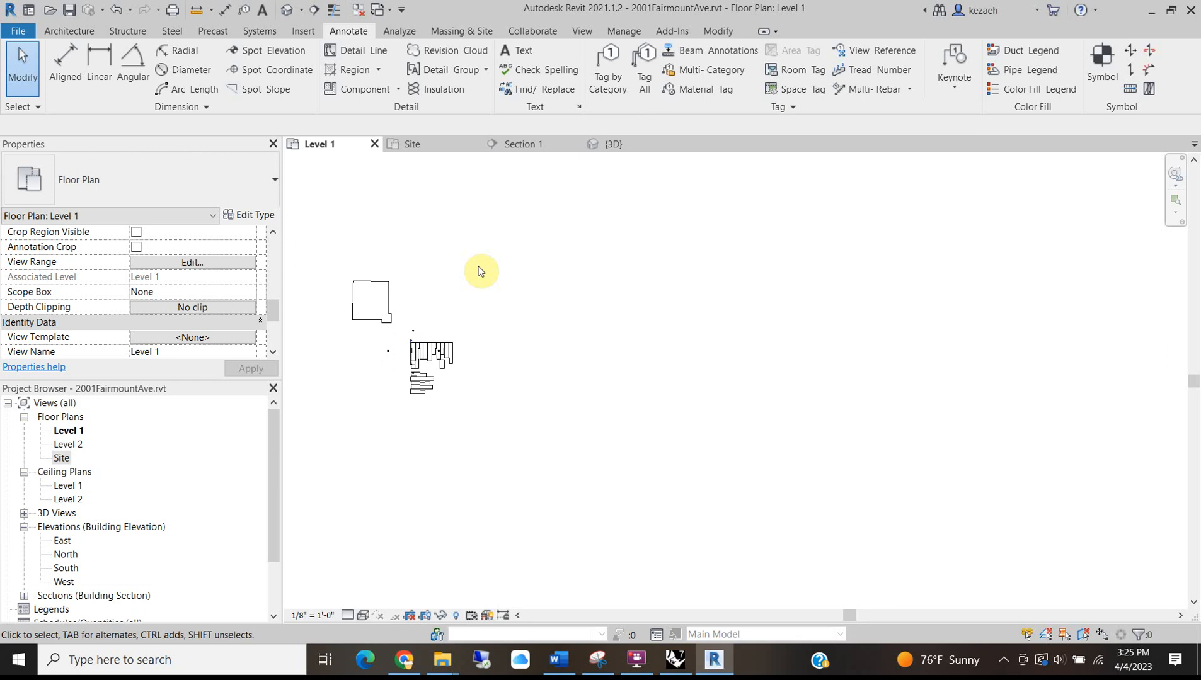
Turn on the Topography category in Level 1's Visibility/Graphics overrides.
scroll(144, 325, "down", 2)
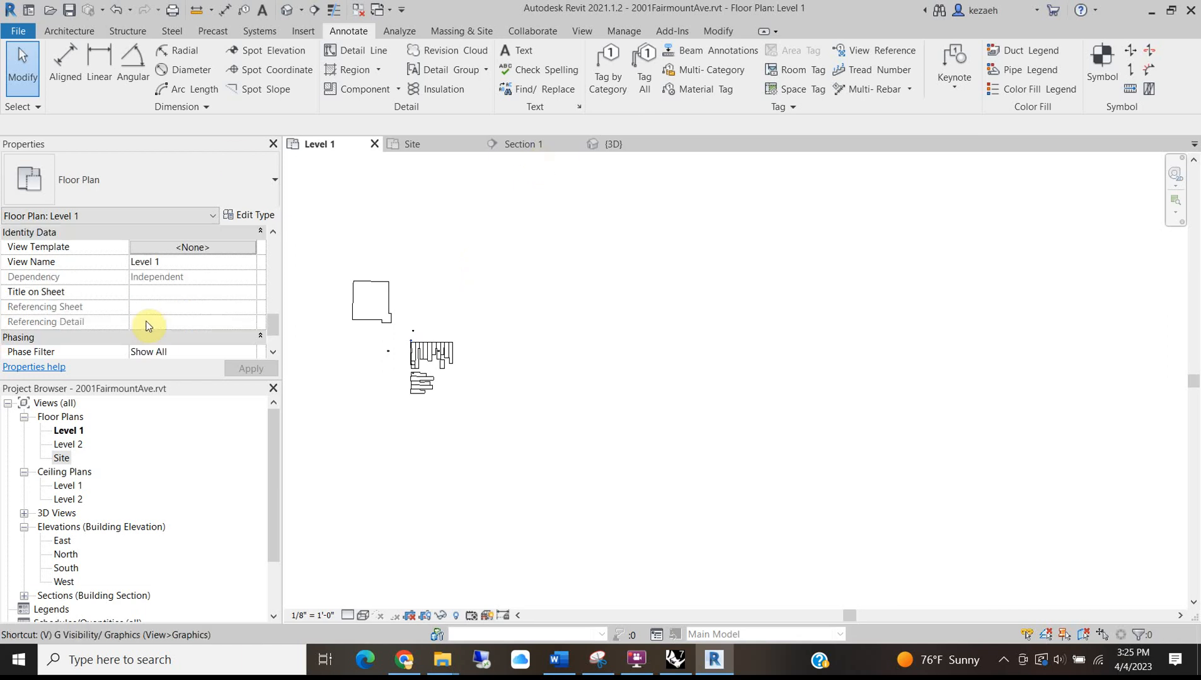
key("g")
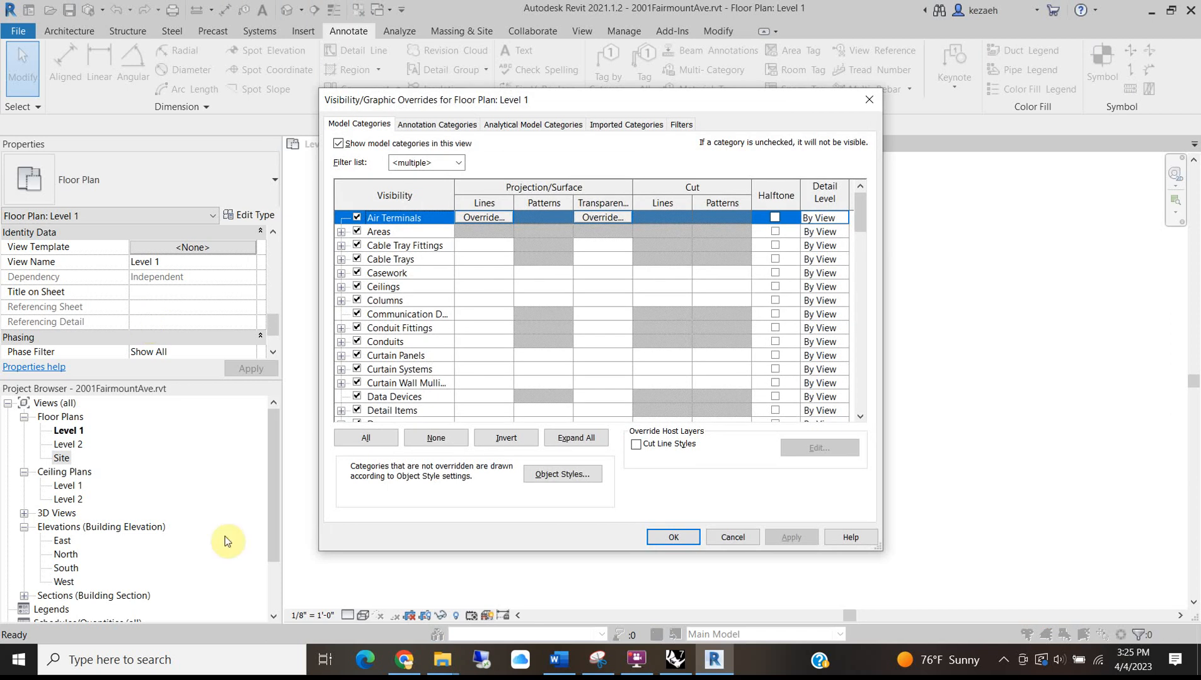
scroll(372, 373, "down", 10)
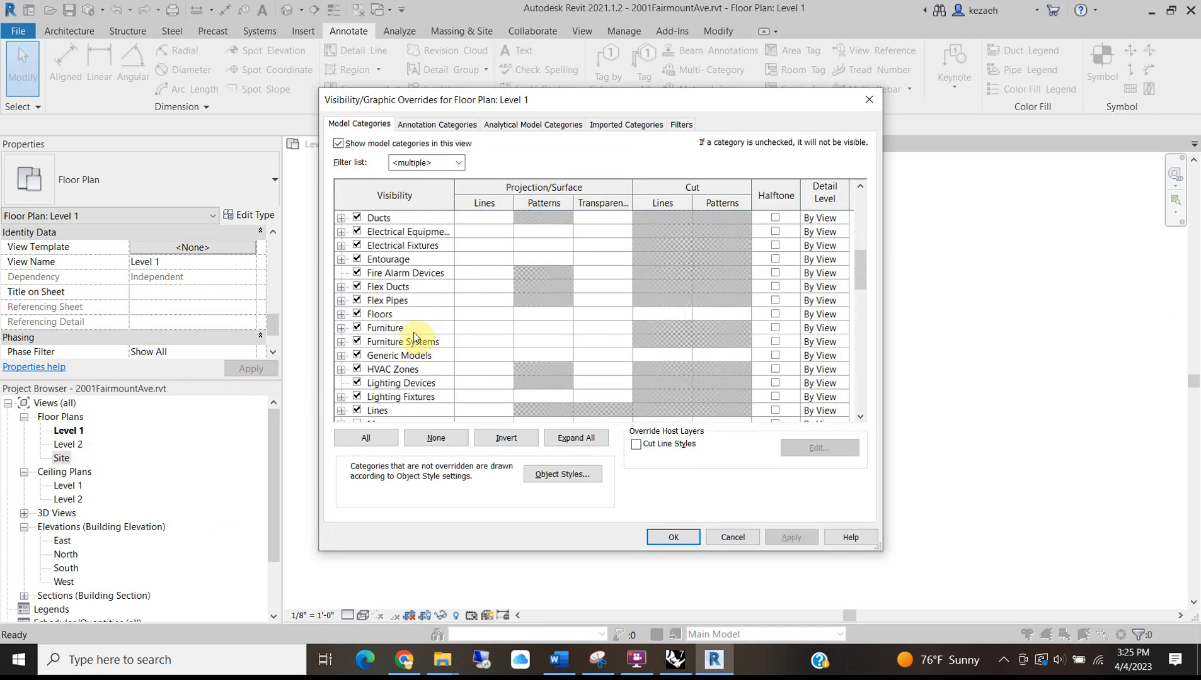
scroll(414, 337, "down", 10)
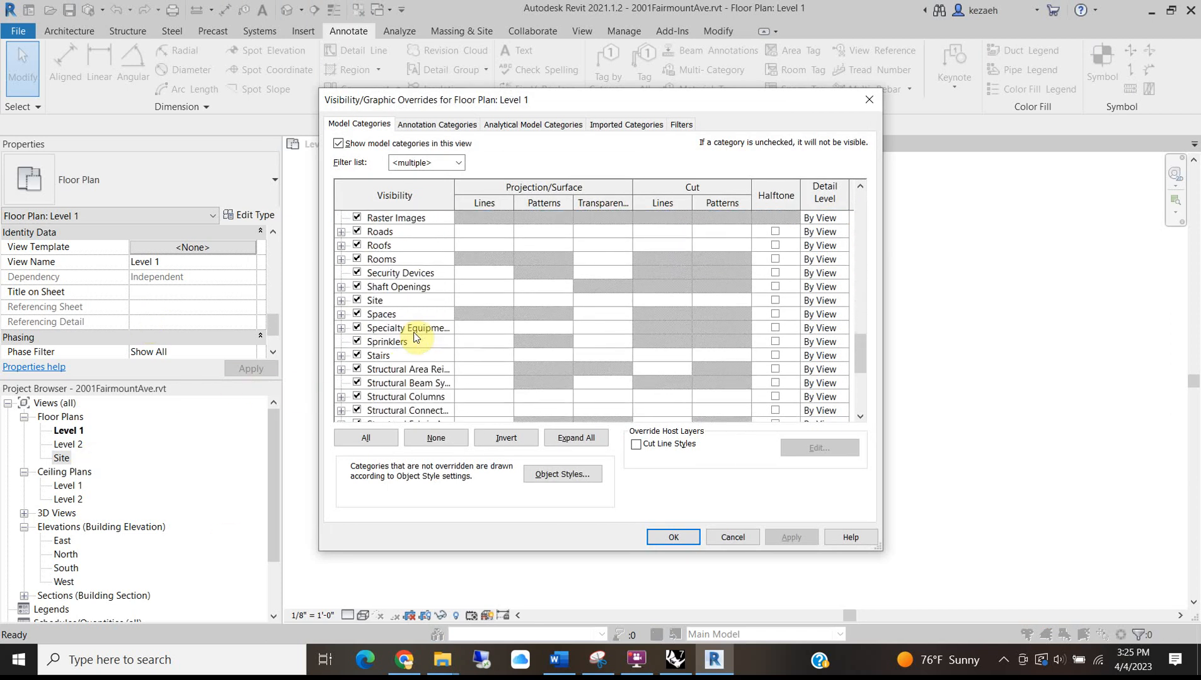
scroll(414, 337, "down", 1)
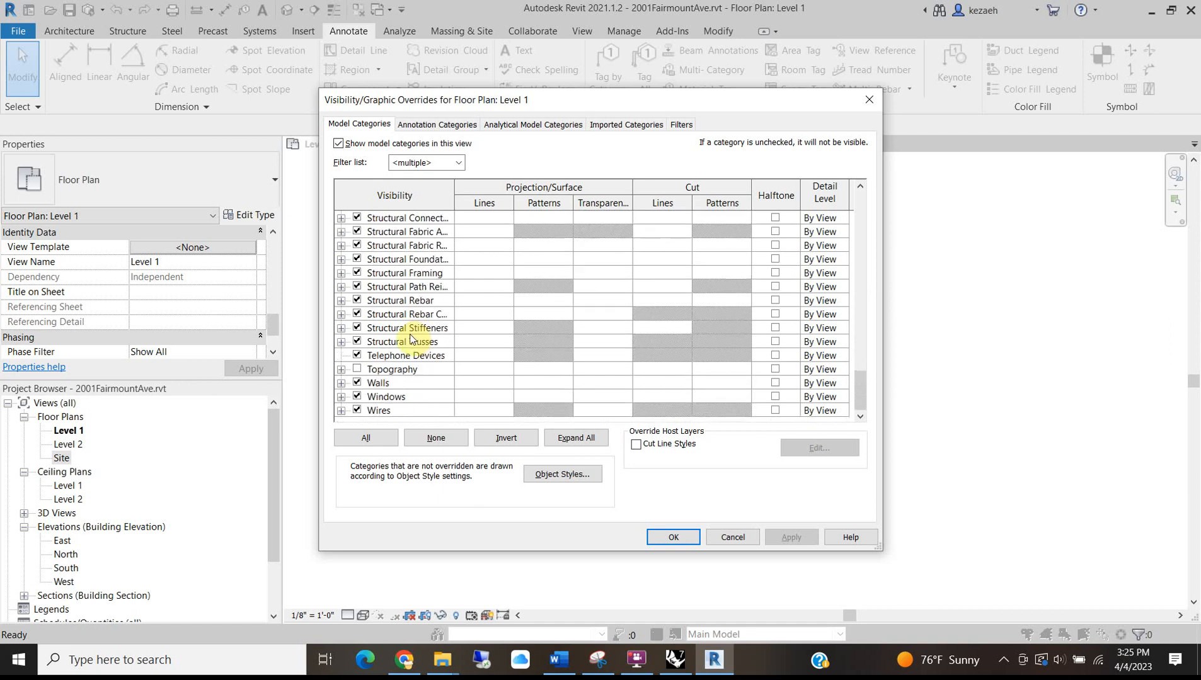
left_click(357, 370)
left_click(671, 540)
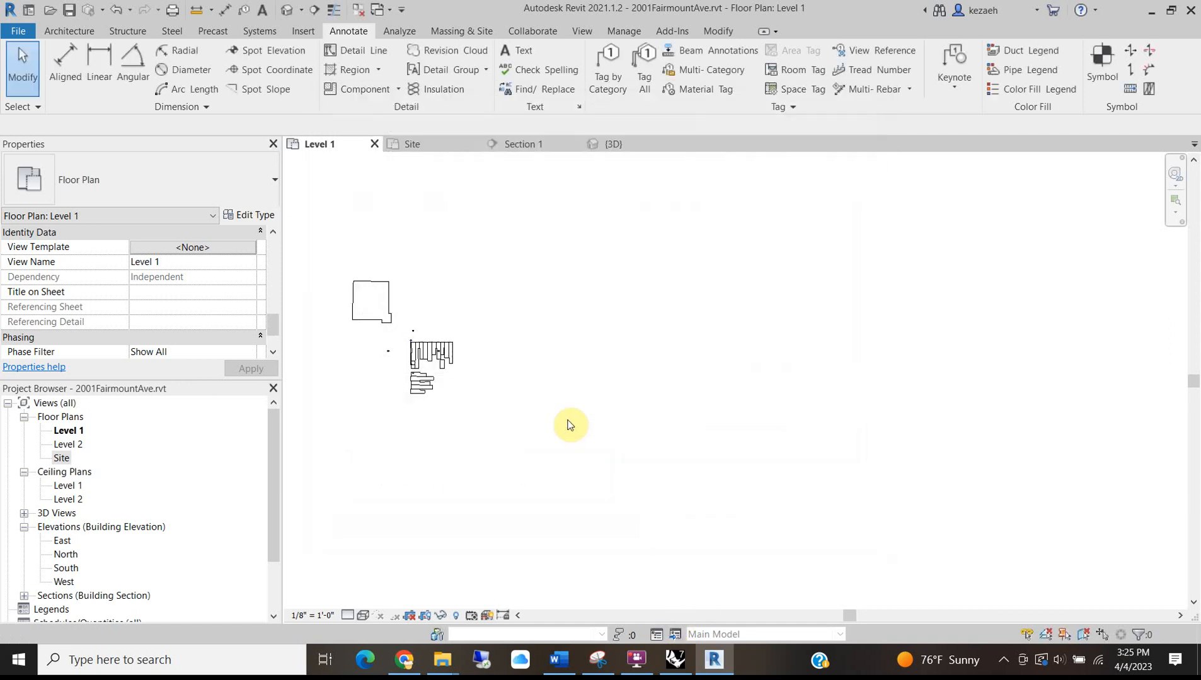
Inspect the now-visible topography in Level 1, then switch to the Site plan.
scroll(440, 348, "up", 4)
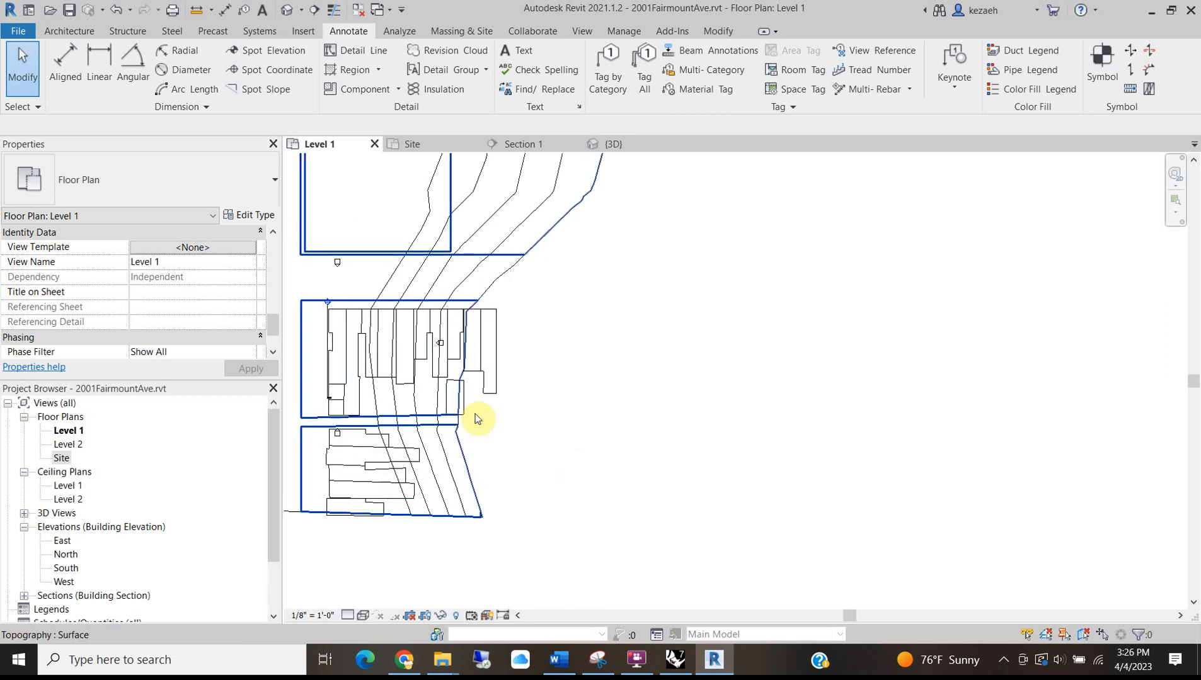
scroll(485, 397, "down", 1)
middle_click_drag(569, 291, 864, 291)
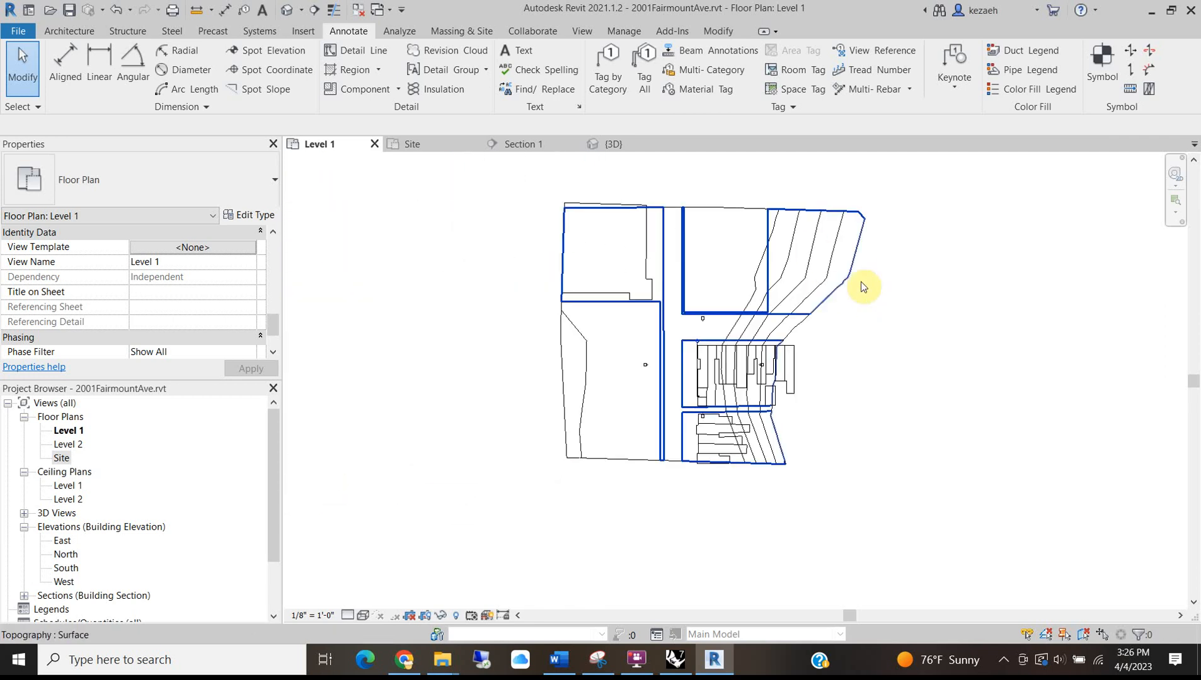
scroll(857, 277, "up", 2)
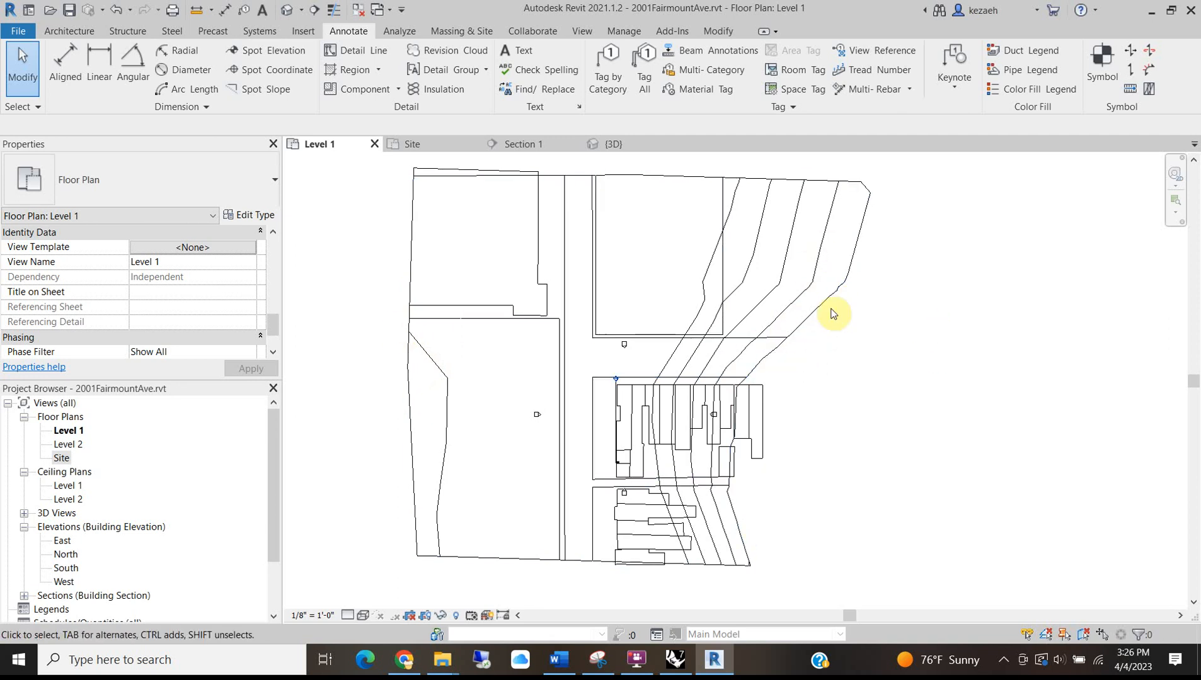
scroll(742, 452, "up", 1)
scroll(742, 452, "up", 3)
scroll(736, 446, "down", 4)
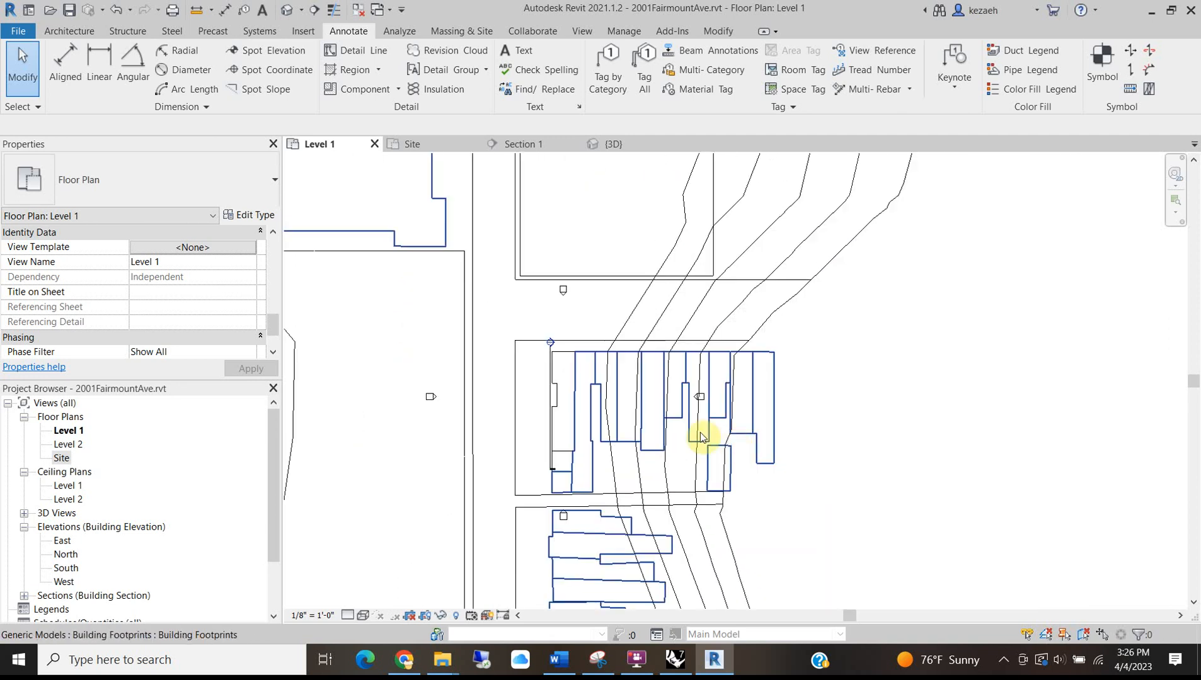
scroll(765, 386, "up", 3)
scroll(764, 384, "down", 1)
scroll(765, 384, "up", 4)
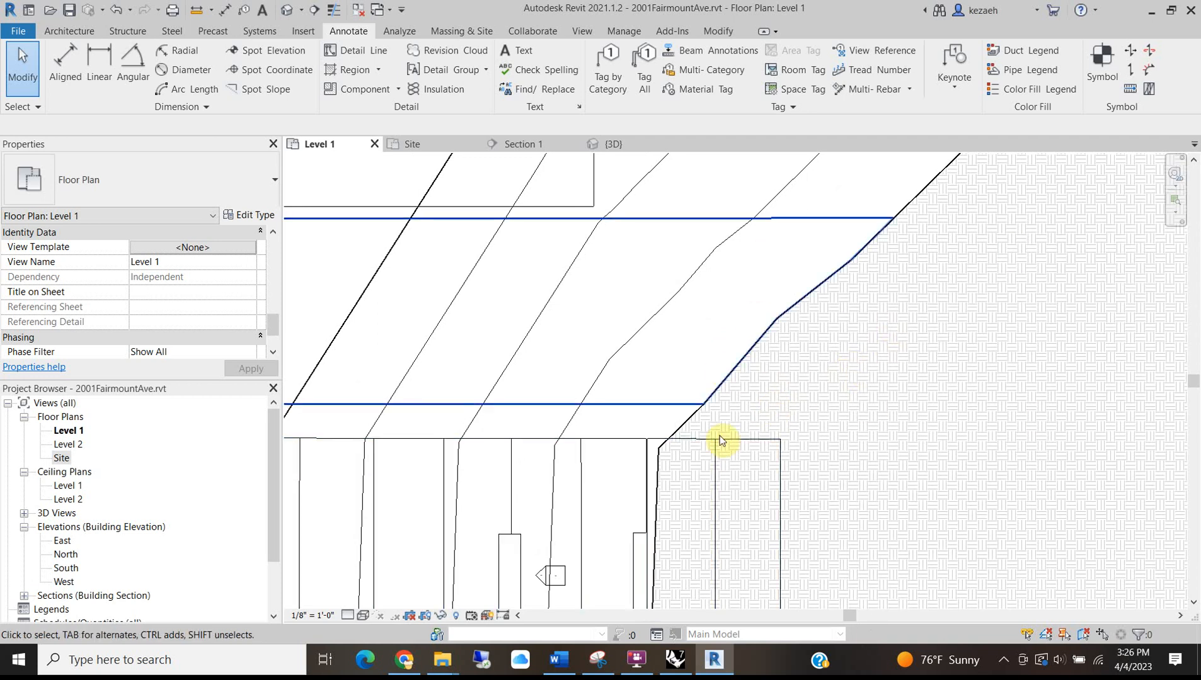
scroll(644, 391, "down", 6)
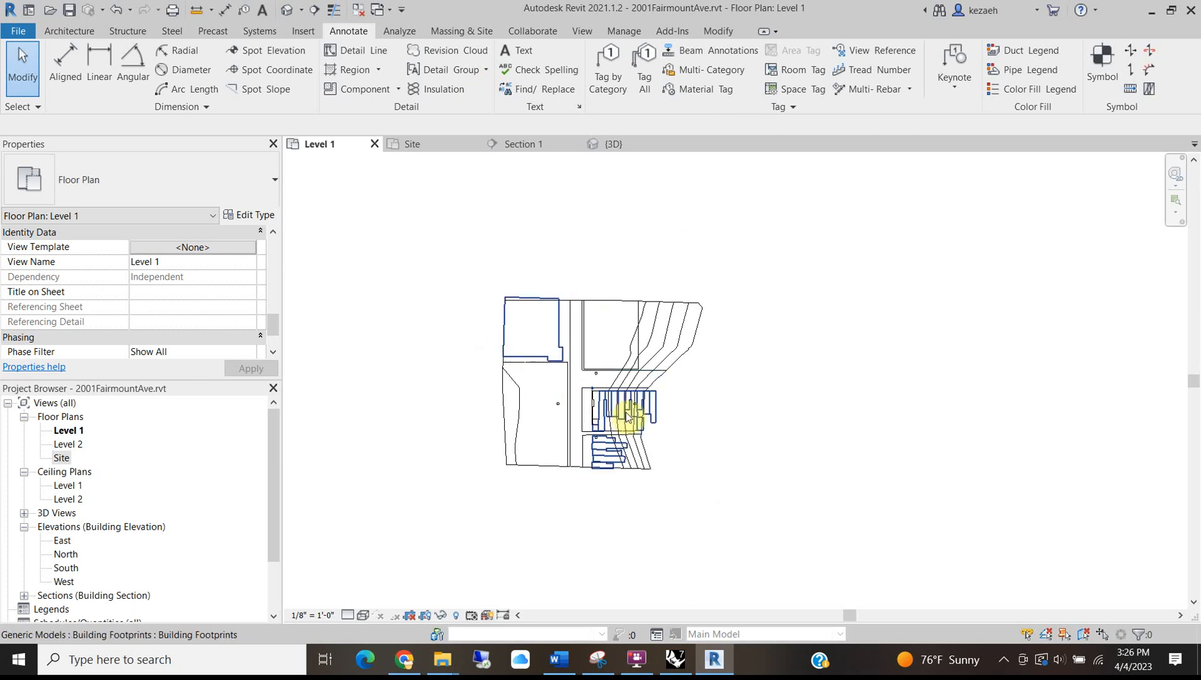
scroll(665, 474, "up", 3)
scroll(536, 334, "up", 3)
scroll(545, 381, "down", 4)
left_click(413, 144)
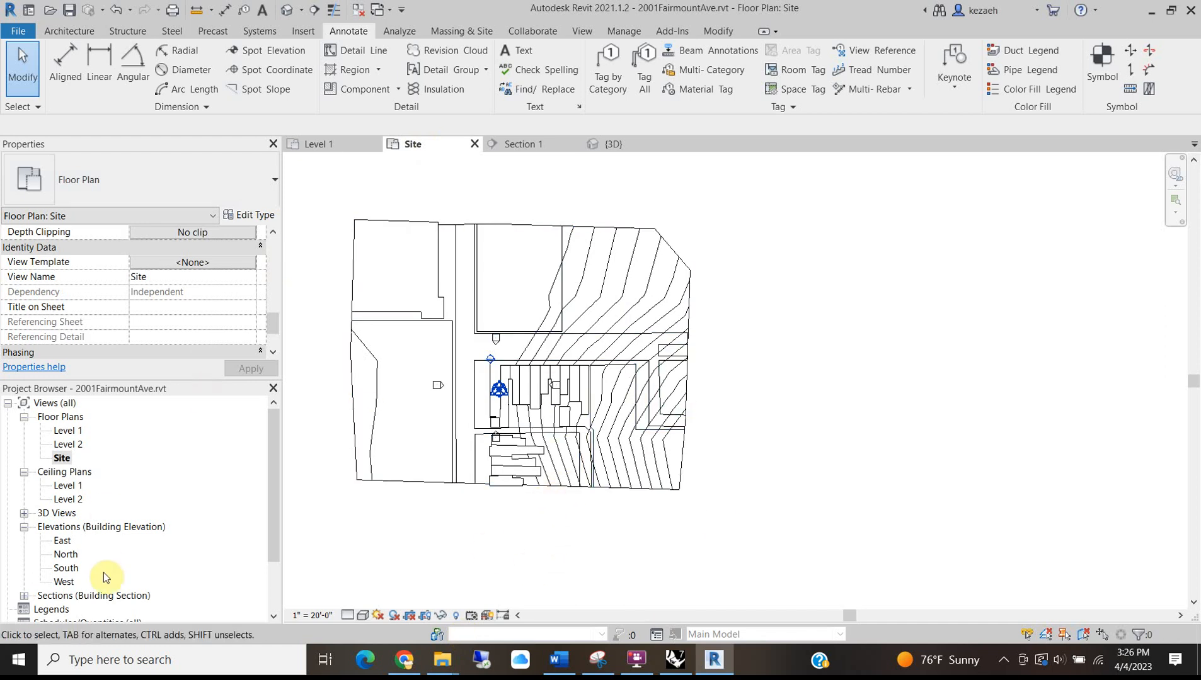
Hide the Project Base Point category in the Site view.
scroll(565, 257, "up", 2)
scroll(528, 485, "down", 4)
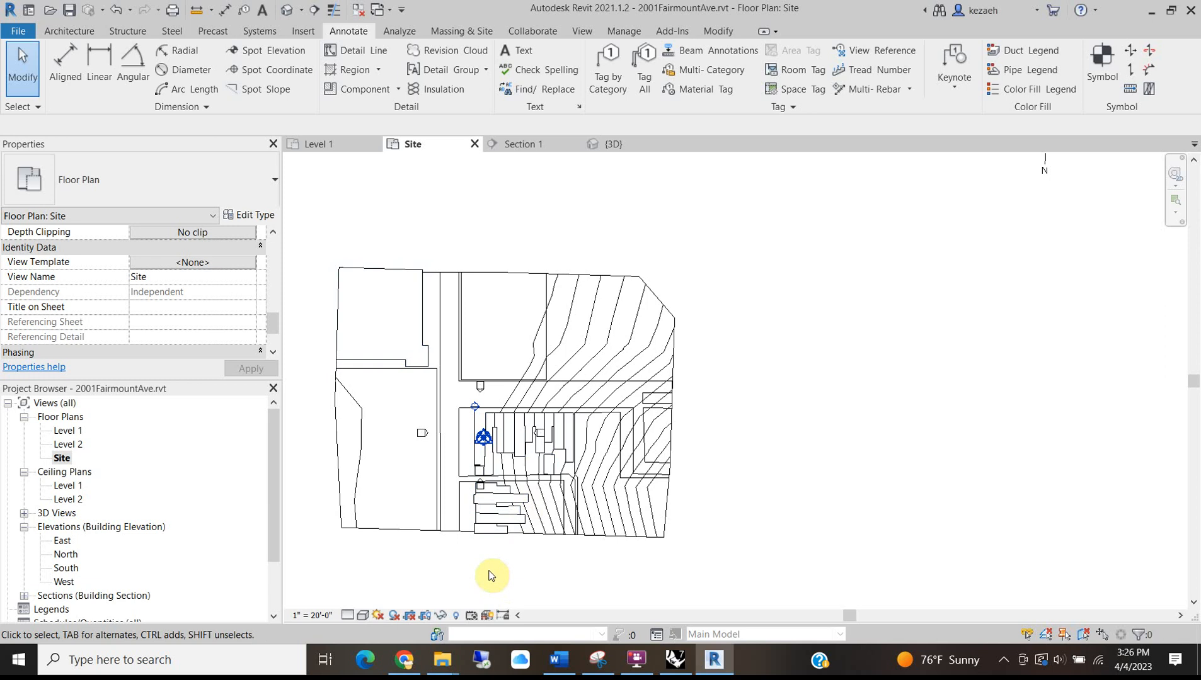
middle_click_drag(491, 575, 564, 564)
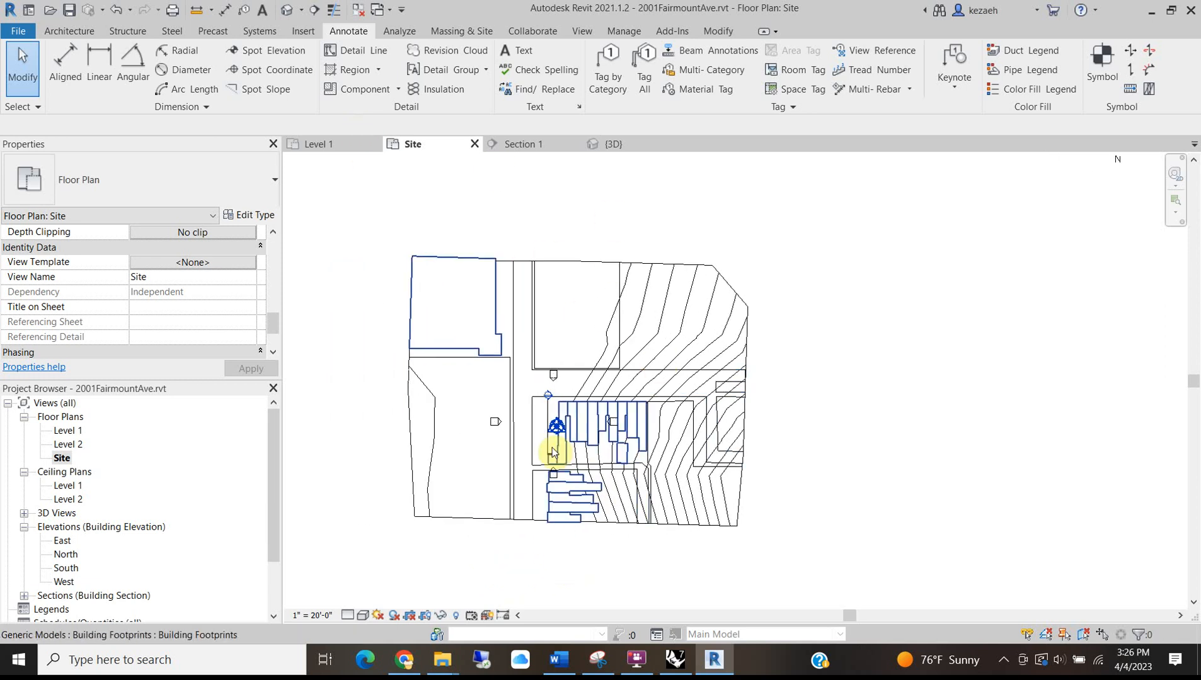
scroll(546, 448, "up", 5)
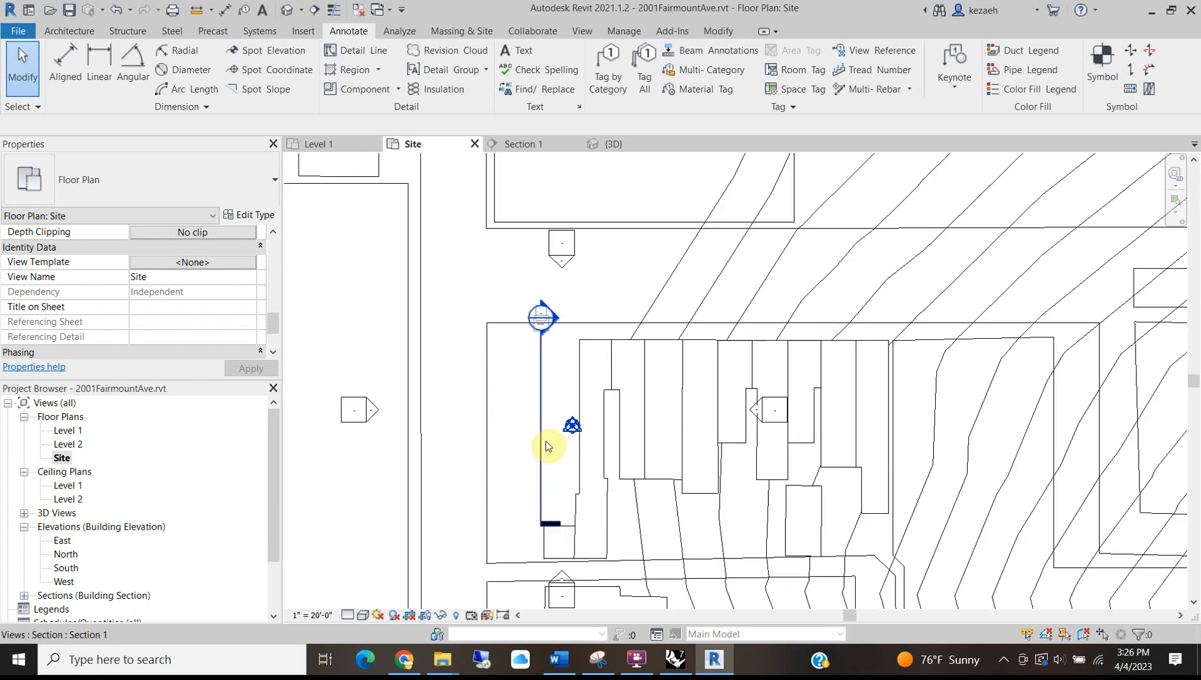
scroll(574, 424, "down", 3)
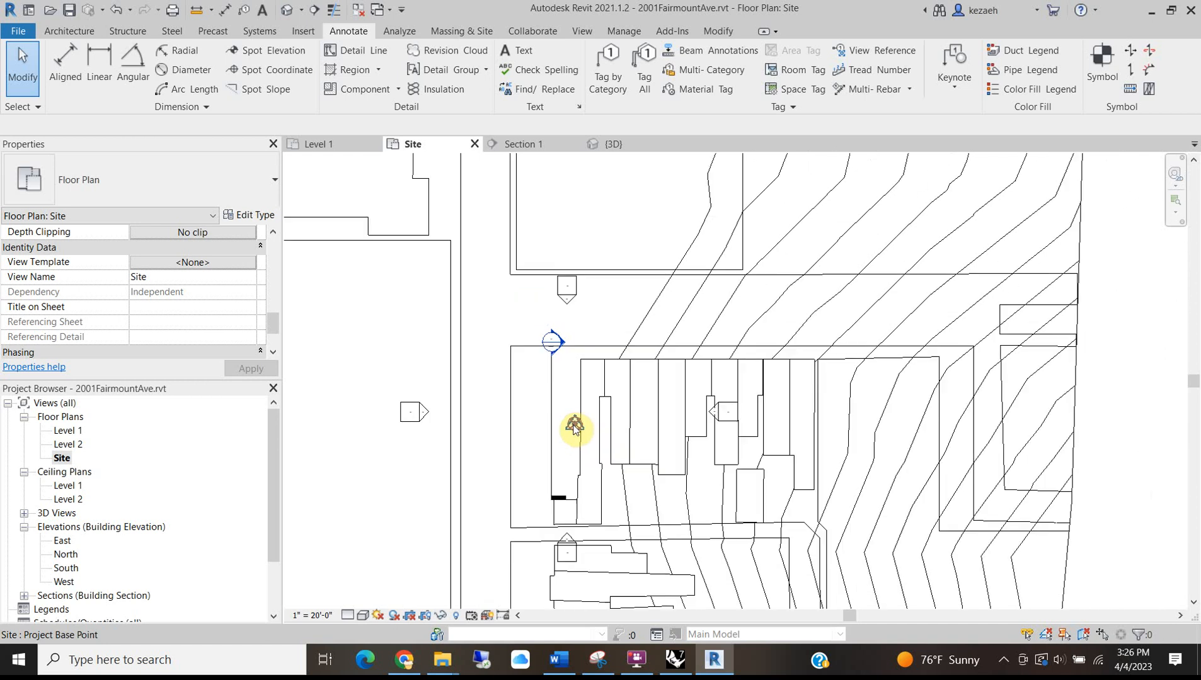
scroll(582, 421, "up", 5)
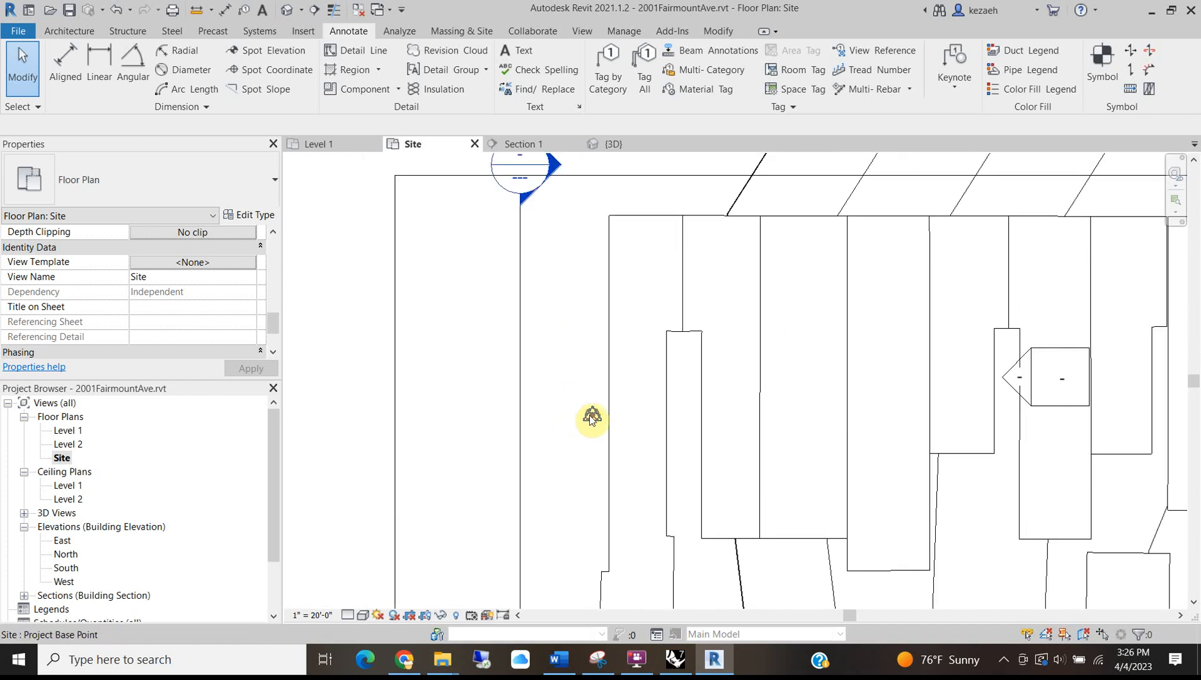
left_click(591, 416)
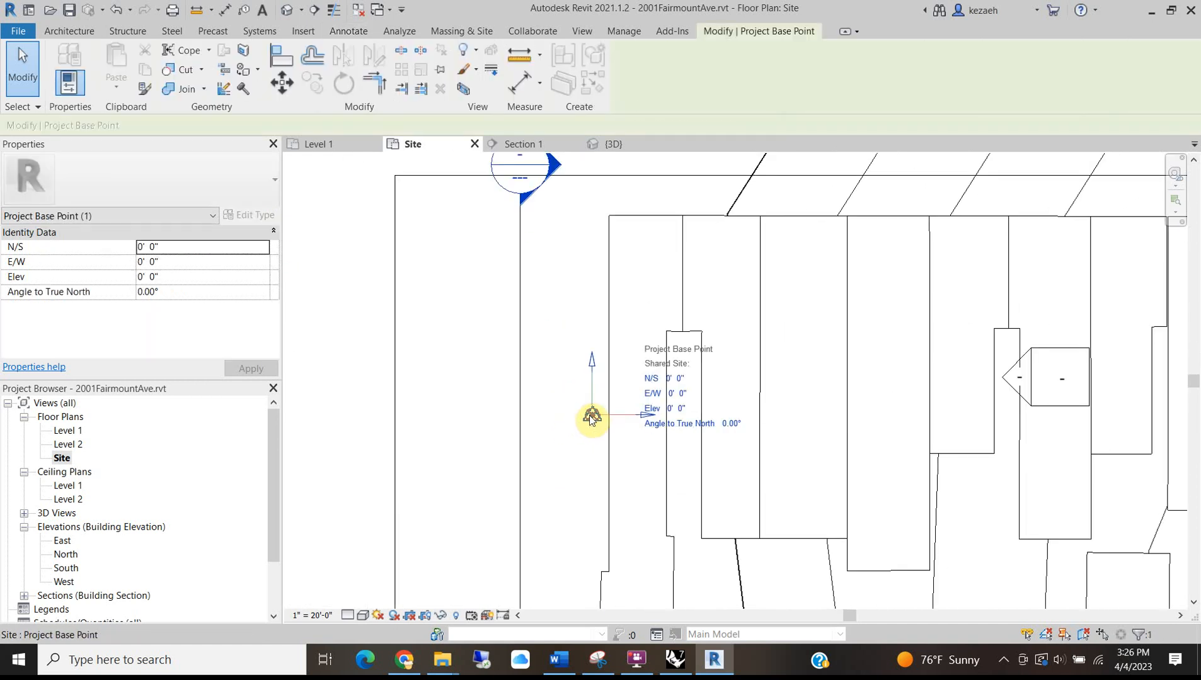
right_click(591, 416)
mouse_move(739, 182)
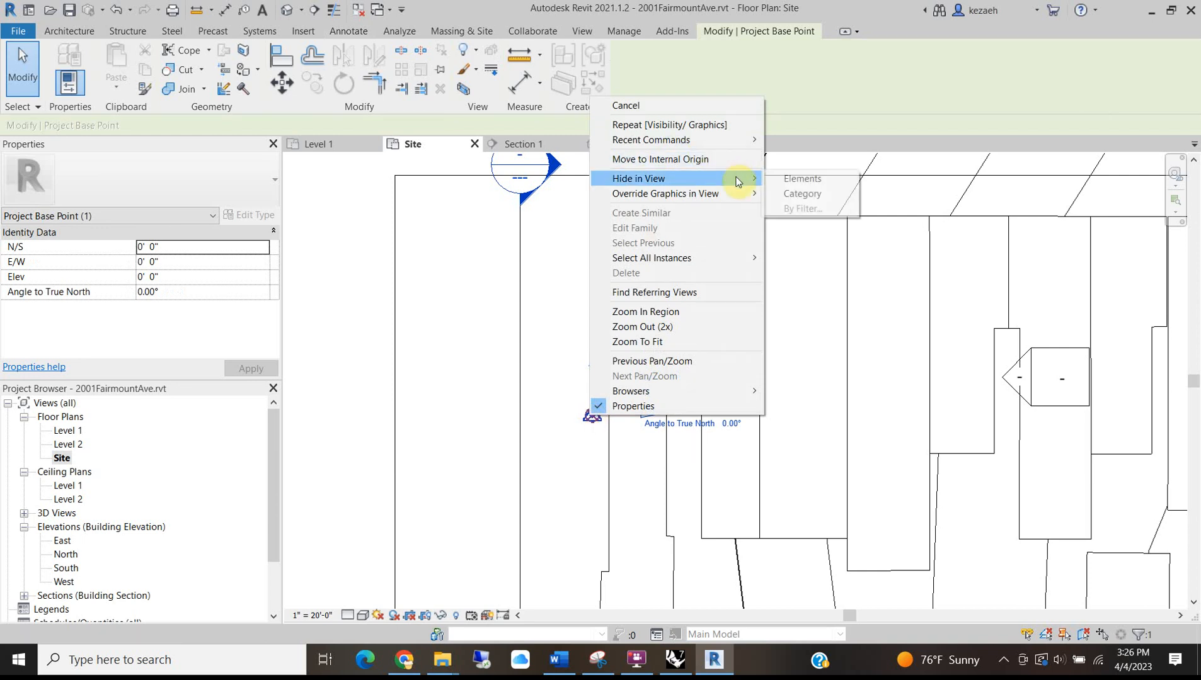
left_click(803, 193)
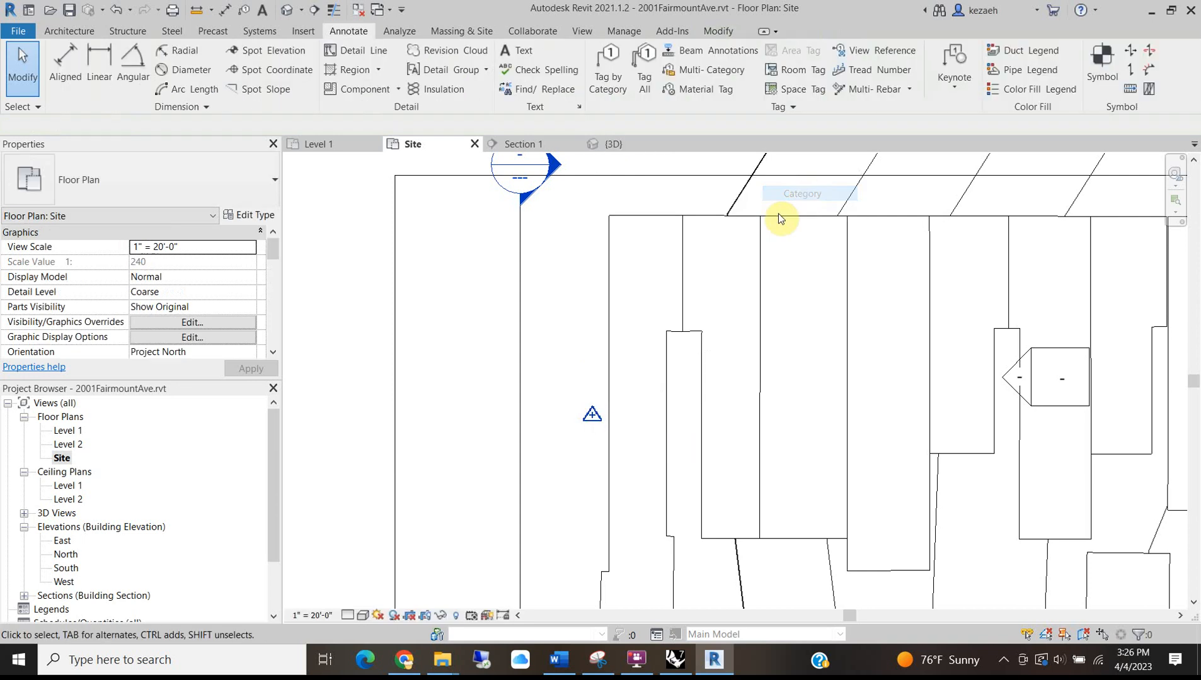
Hide the Survey Point category in the view and zoom out to the full site.
left_click(593, 416)
right_click(592, 416)
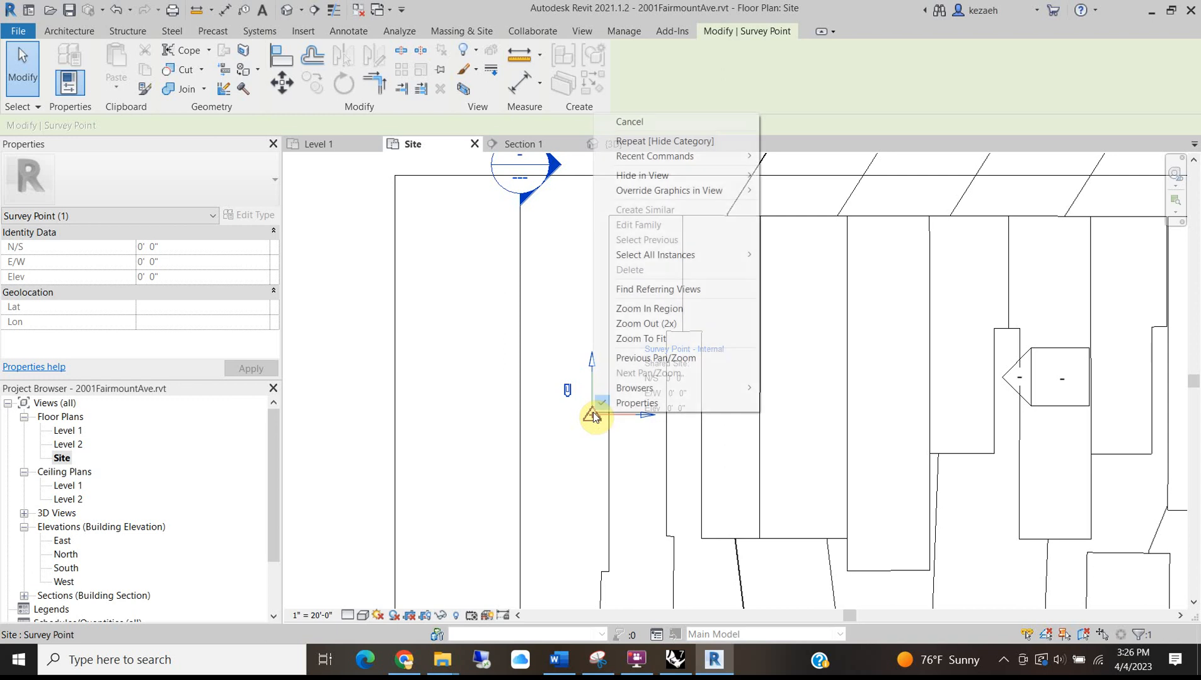
mouse_move(743, 175)
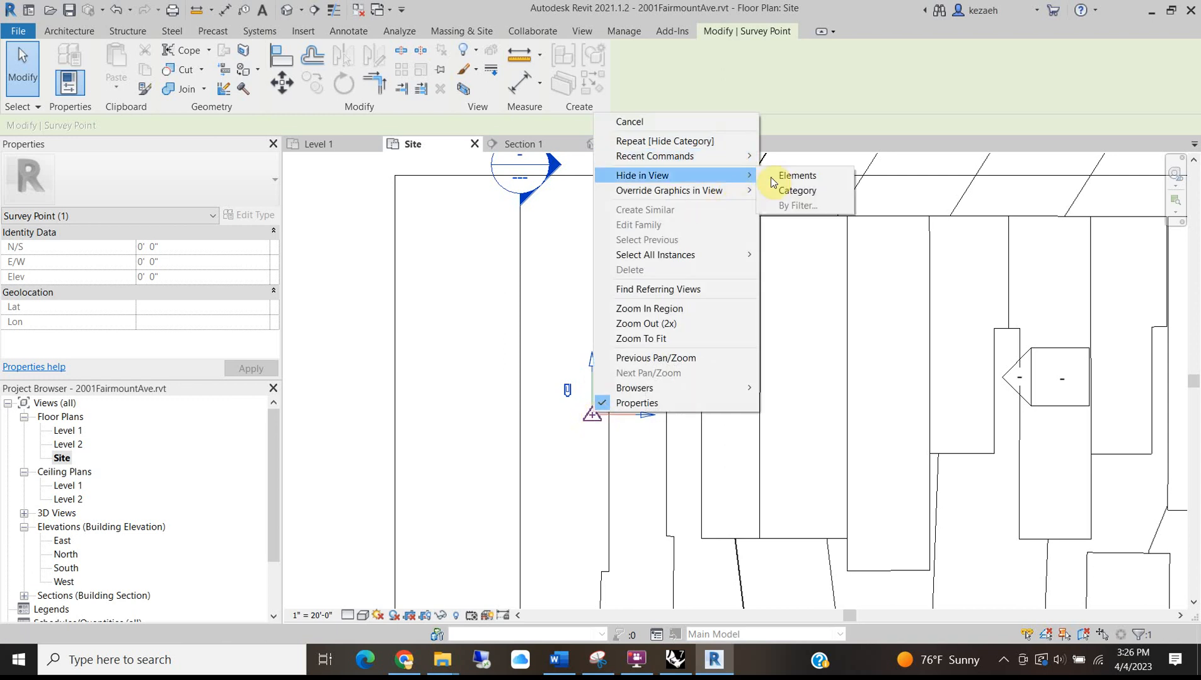
left_click(809, 191)
scroll(442, 353, "down", 3)
scroll(771, 402, "down", 2)
scroll(537, 433, "up", 1)
scroll(537, 434, "down", 3)
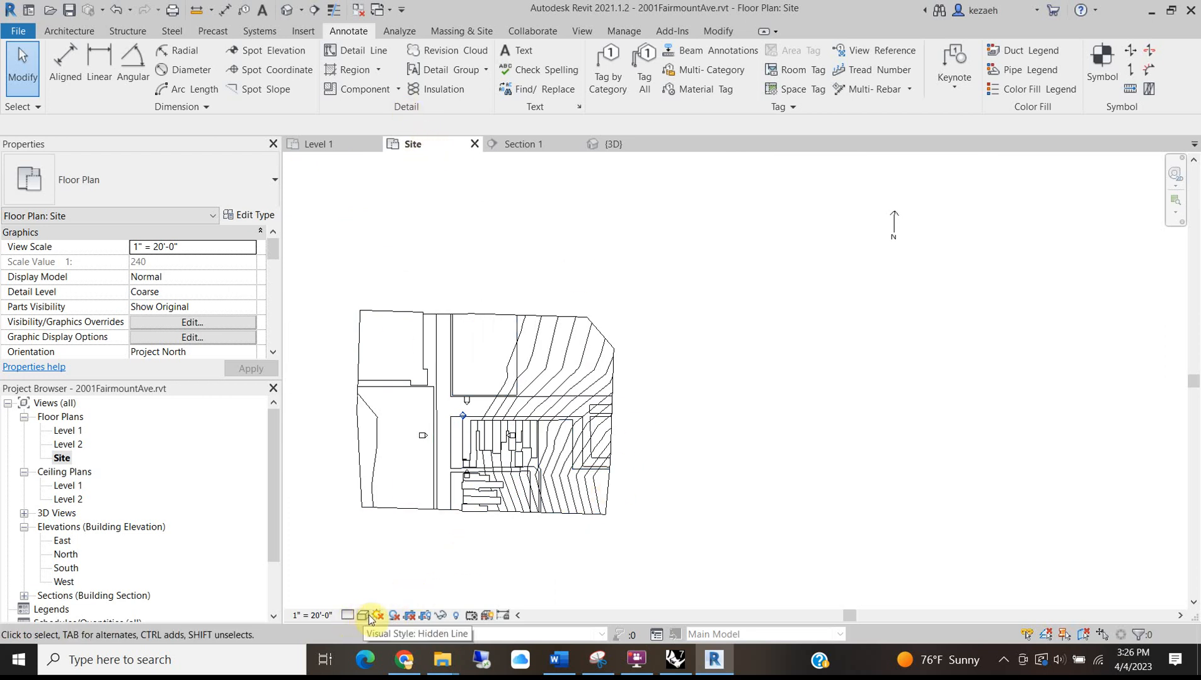
Show the crop region and pull its bottom, left, top and right edges toward the site.
left_click(424, 616)
left_click(432, 548)
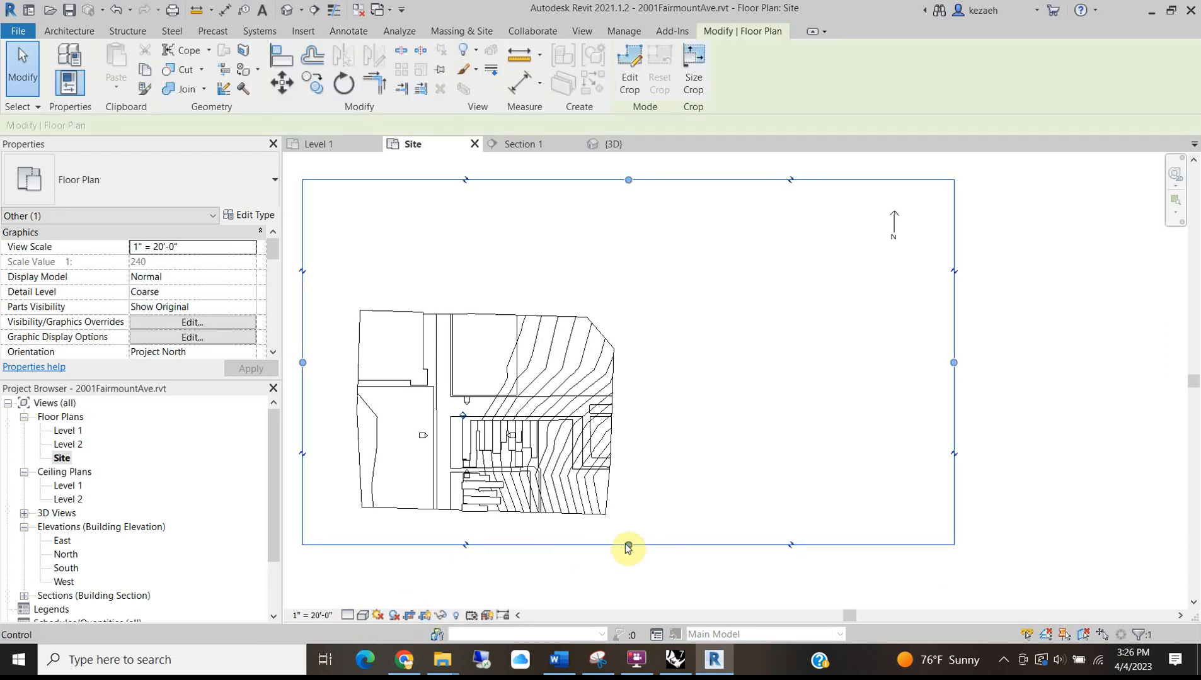
left_click(524, 526)
left_click(520, 545)
left_click_drag(628, 547, 623, 485)
left_click_drag(302, 332, 368, 332)
left_click_drag(667, 184, 645, 352)
left_click_drag(956, 419, 567, 447)
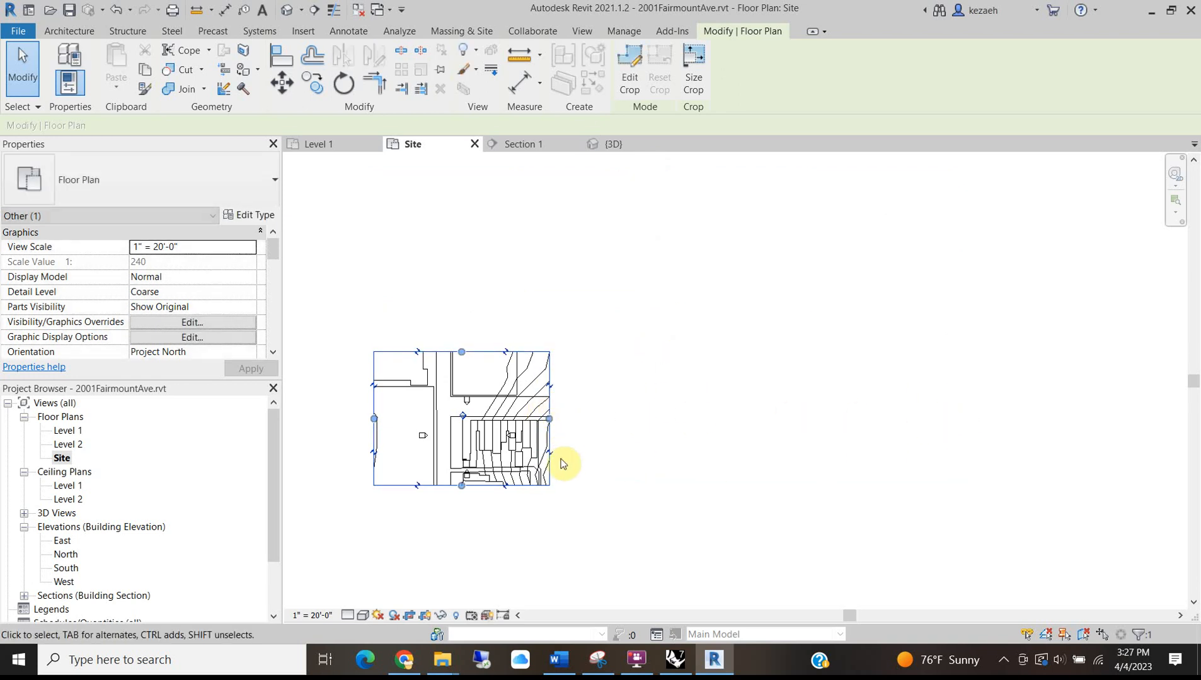
Fine-tune the crop edges to frame the block closely, then deselect the crop.
scroll(568, 447, "up", 3)
left_click_drag(622, 389, 628, 391)
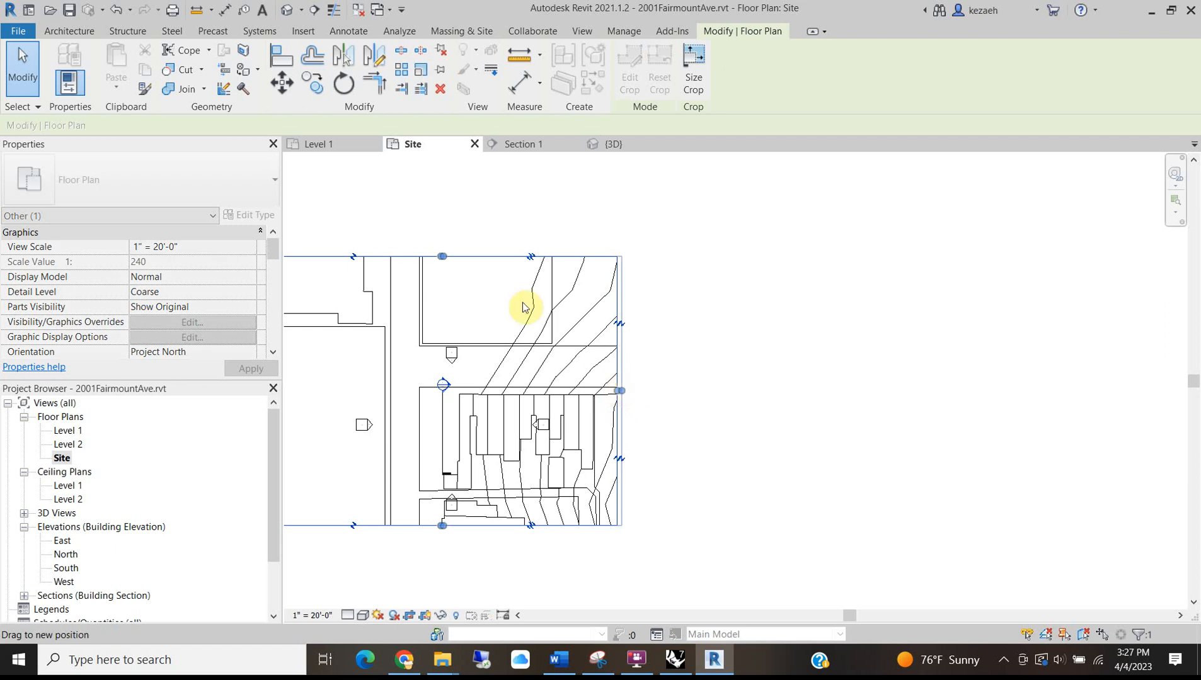
left_click_drag(447, 260, 446, 261)
middle_click_drag(394, 301, 593, 306)
left_click_drag(646, 264, 645, 238)
left_click_drag(464, 384, 483, 384)
scroll(555, 477, "up", 2)
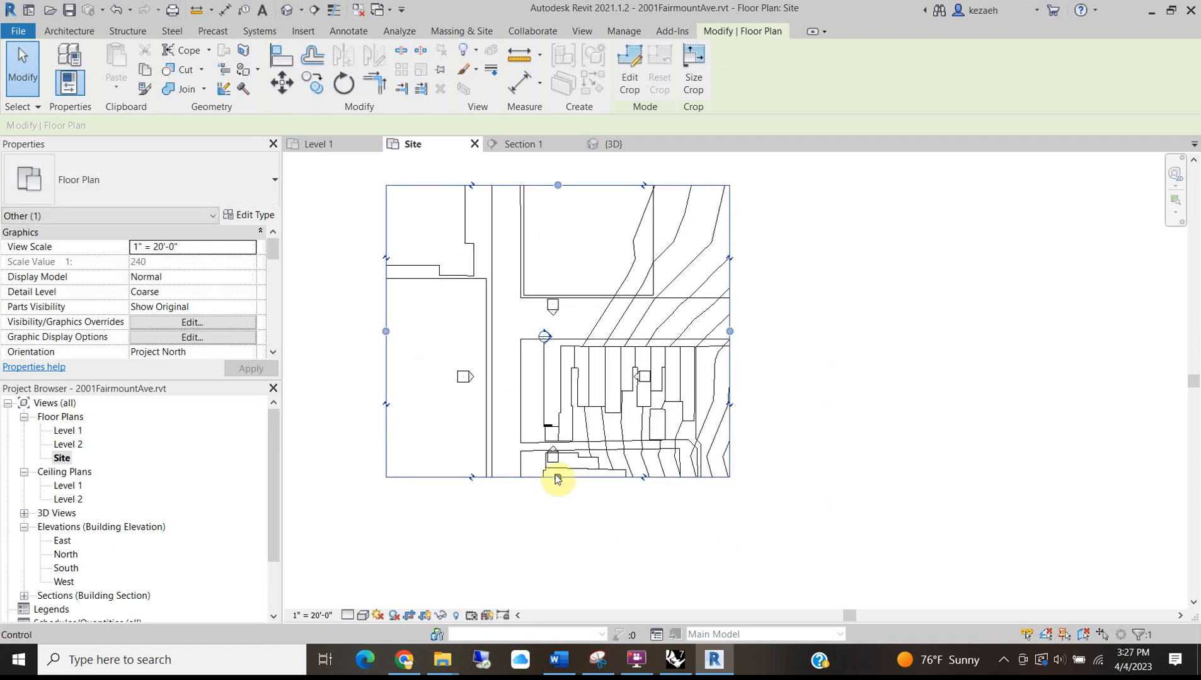
left_click_drag(561, 505, 560, 526)
scroll(560, 527, "down", 2)
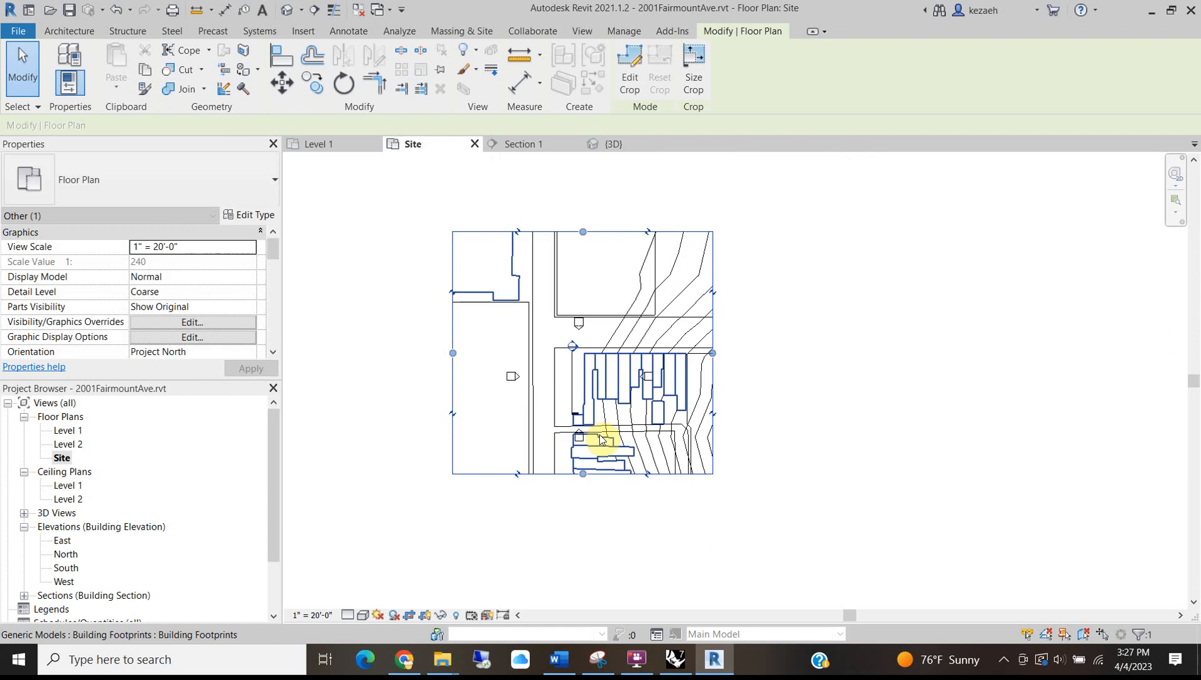
left_click(737, 323)
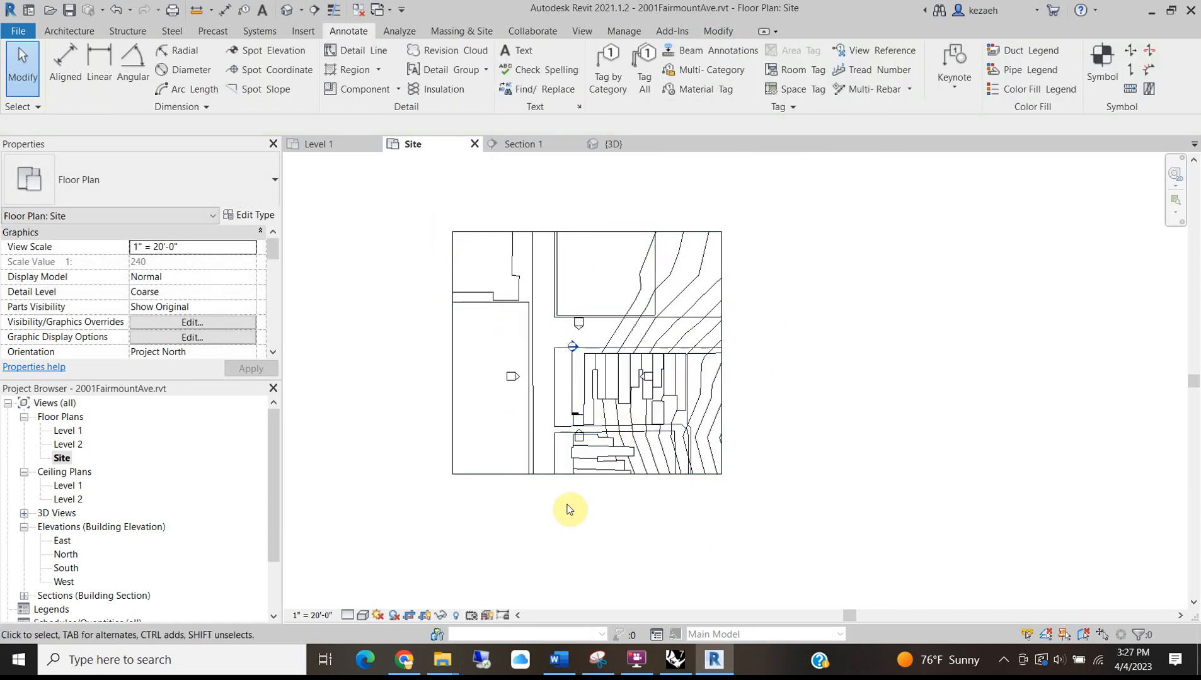
Switch the Site plan to a shaded visual style and zoom in on the building block.
scroll(798, 313, "up", 2)
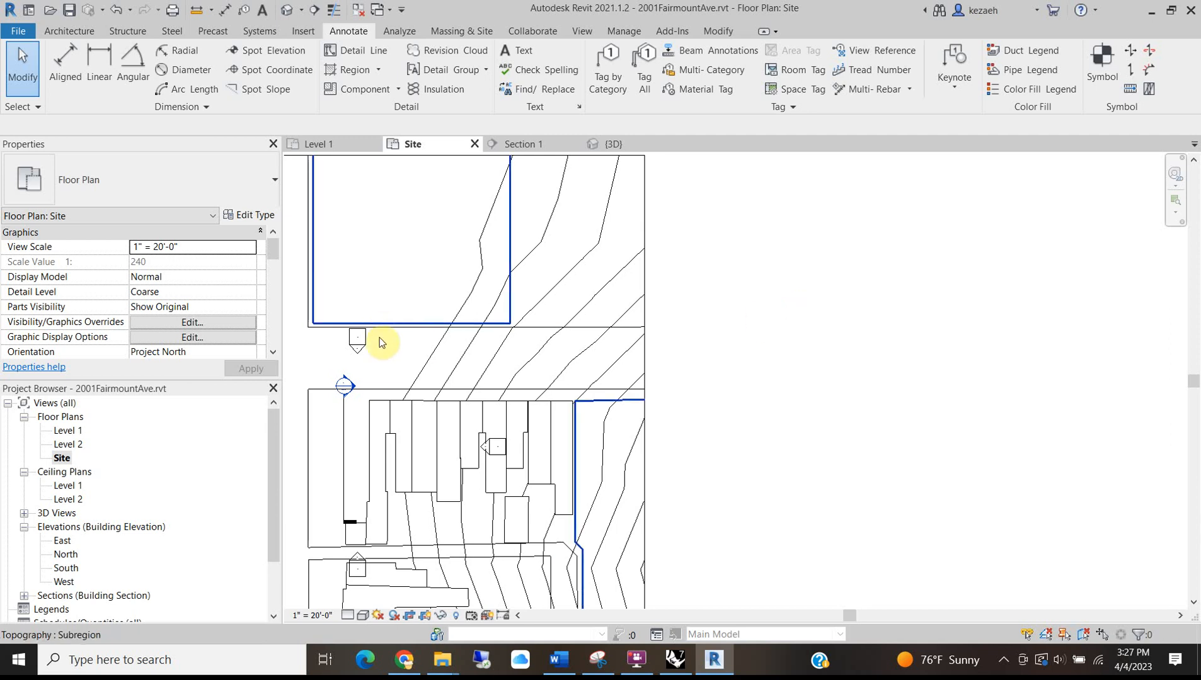
scroll(384, 334, "down", 2)
middle_click_drag(402, 484, 514, 456)
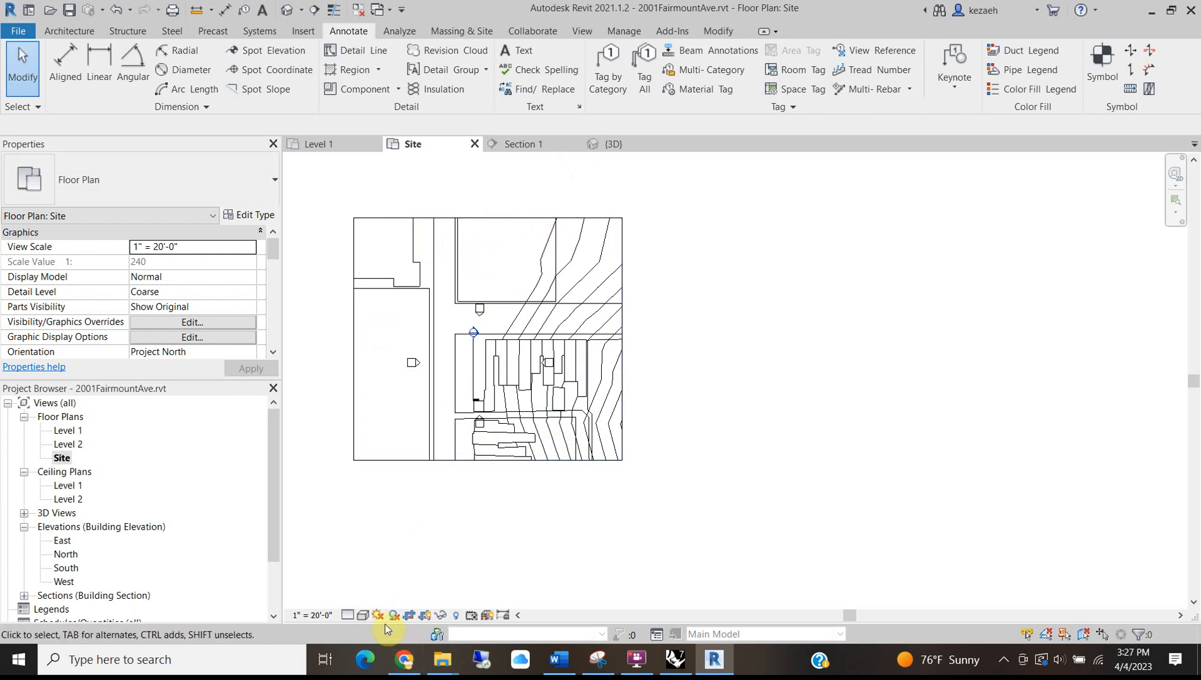
left_click(363, 616)
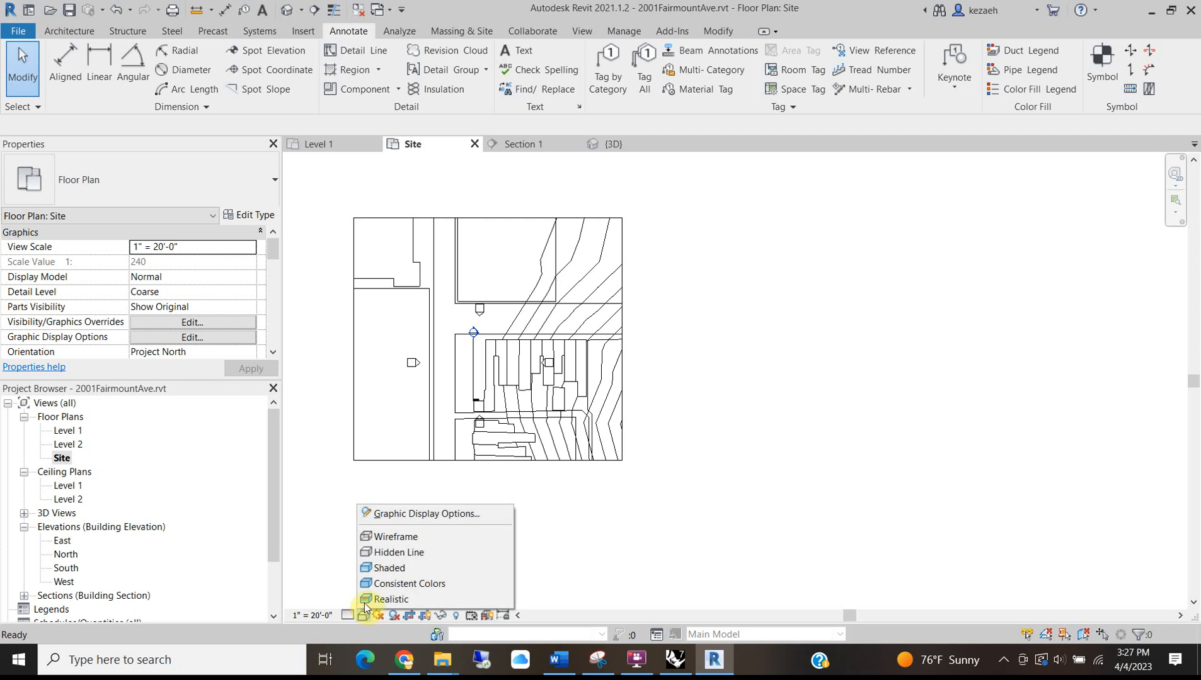
left_click(383, 570)
scroll(454, 365, "up", 3)
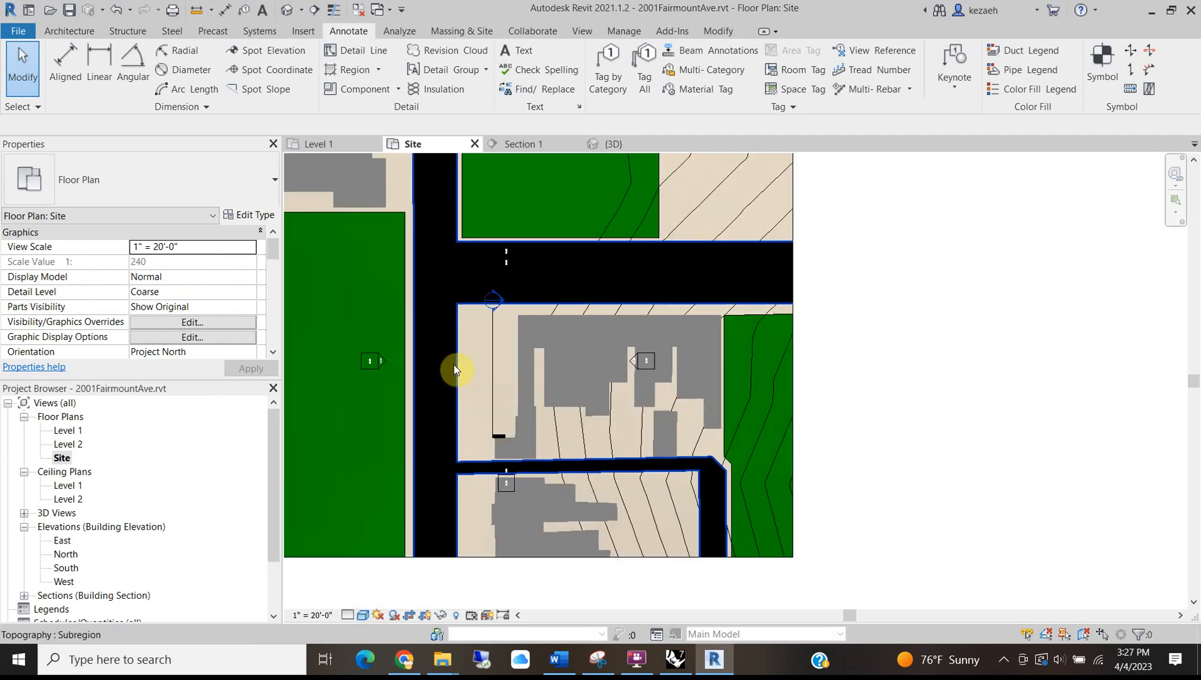
scroll(597, 406, "up", 1)
middle_click_drag(597, 407, 758, 504)
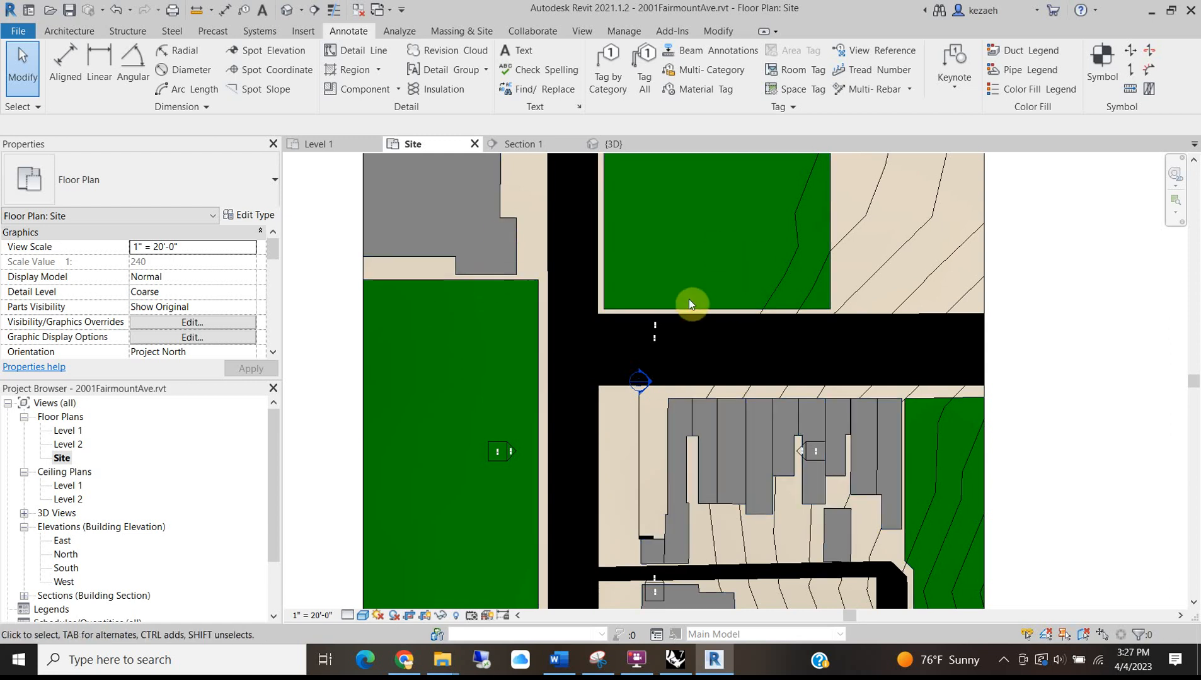
scroll(655, 302, "down", 3)
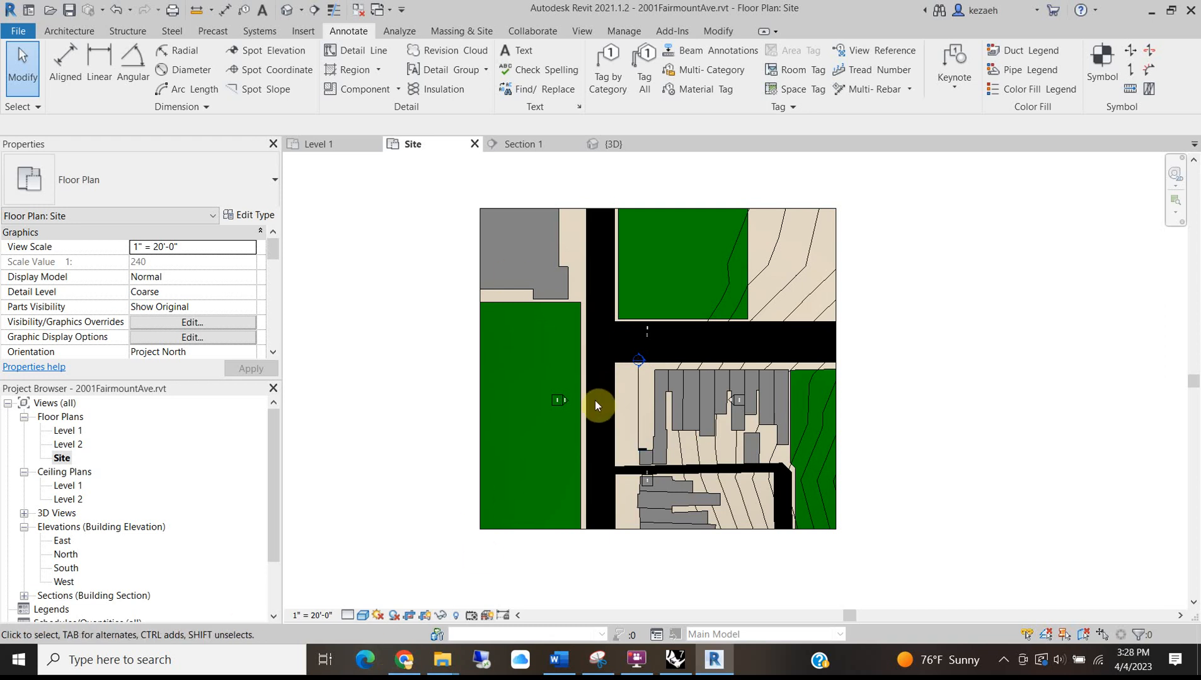
Raise the model transparency to 83 in Graphic Display Options and apply it.
left_click(364, 615)
left_click(424, 514)
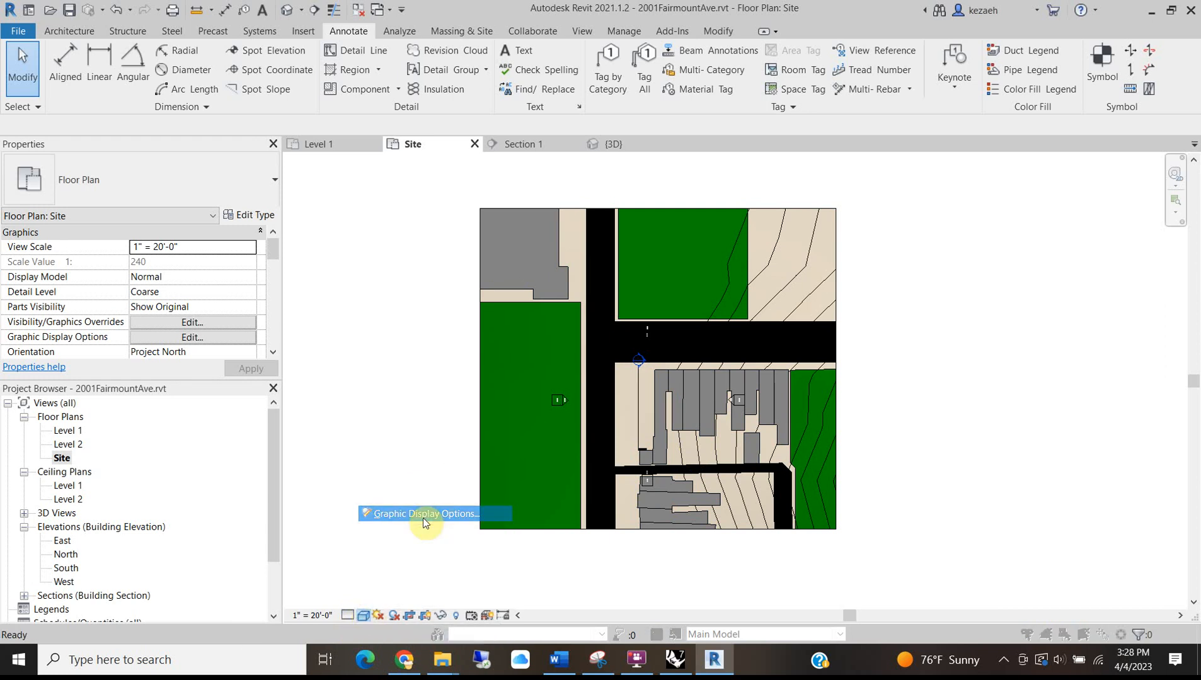
left_click_drag(597, 165, 329, 149)
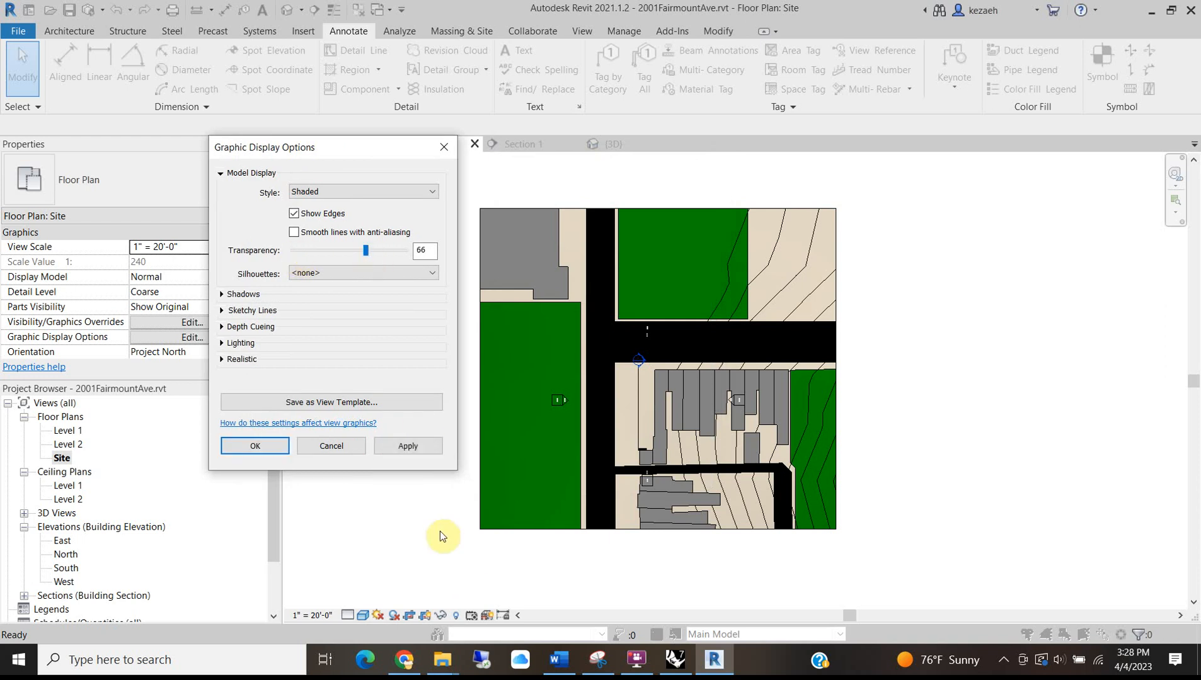
left_click(409, 446)
left_click_drag(368, 257, 385, 258)
left_click(407, 447)
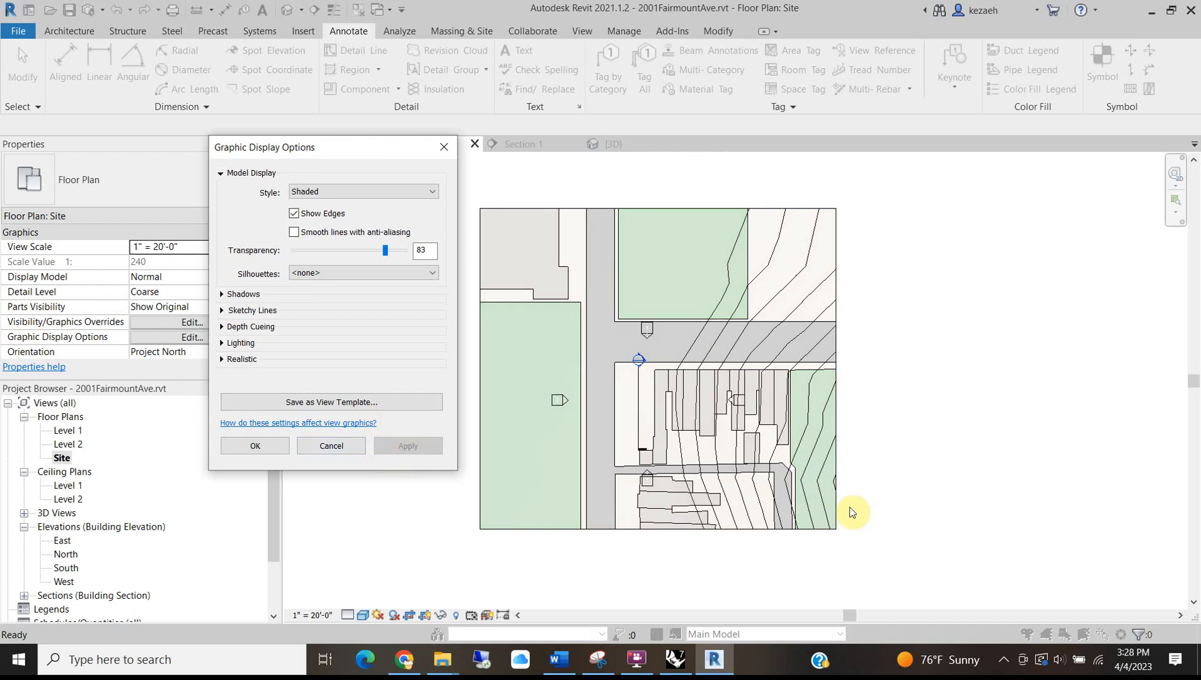
Close Graphic Display Options and select the street subregion.
left_click(256, 447)
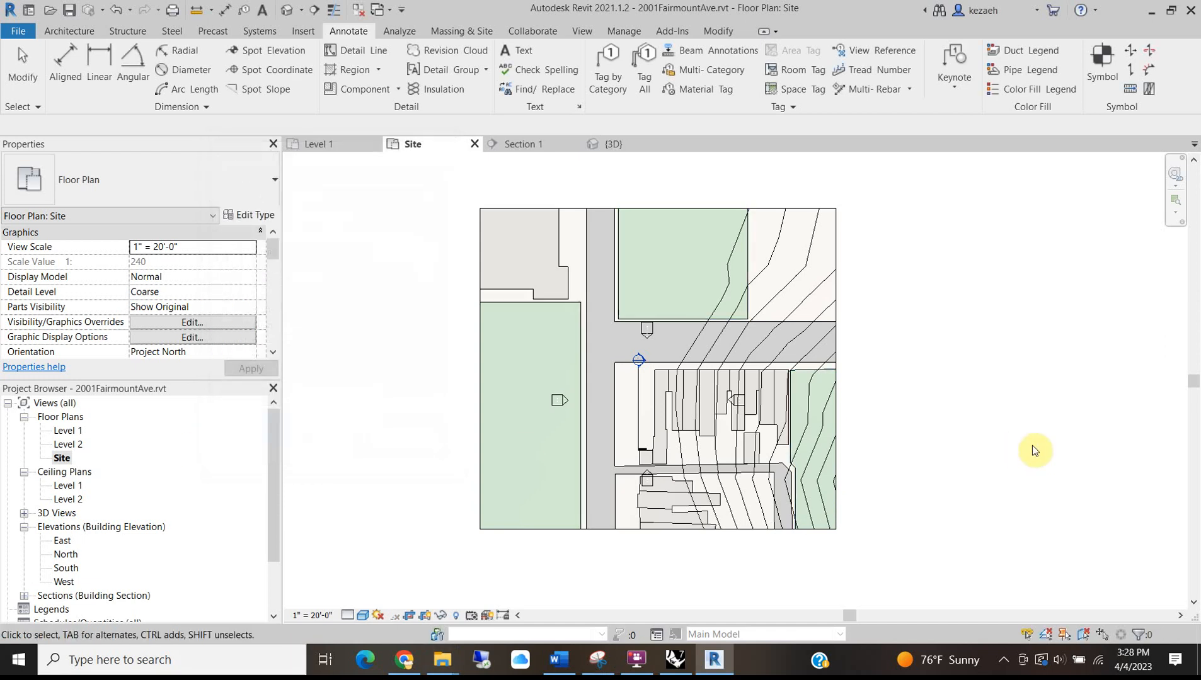
scroll(622, 475, "up", 5)
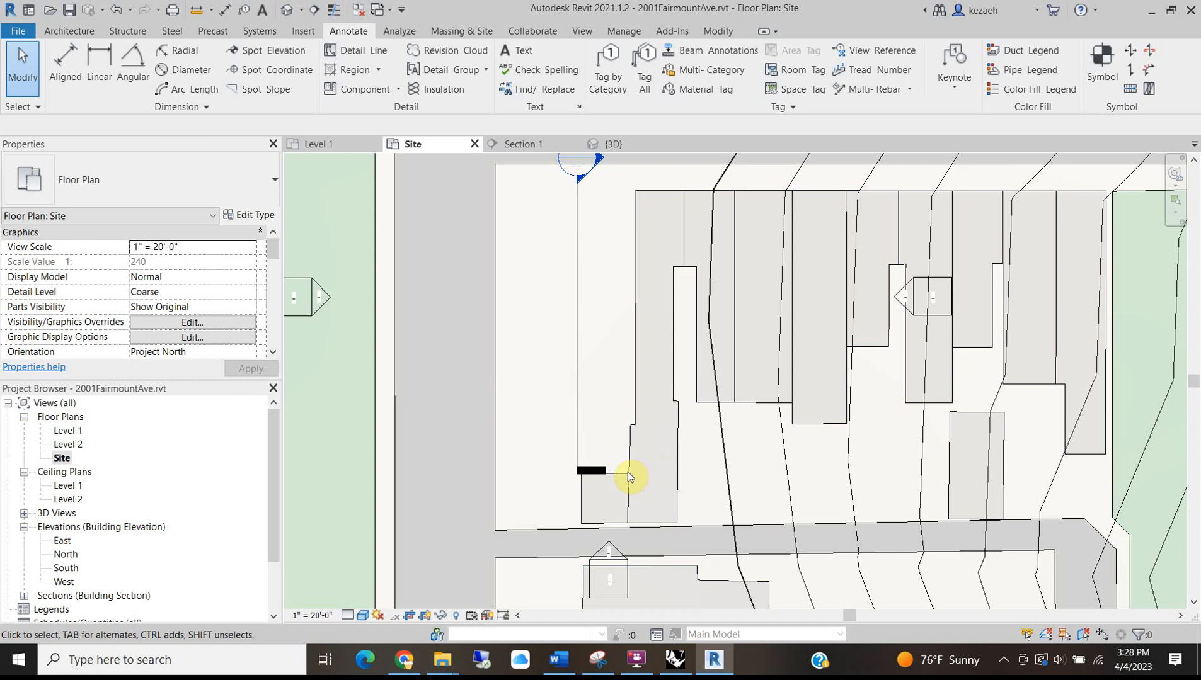
left_click(497, 448)
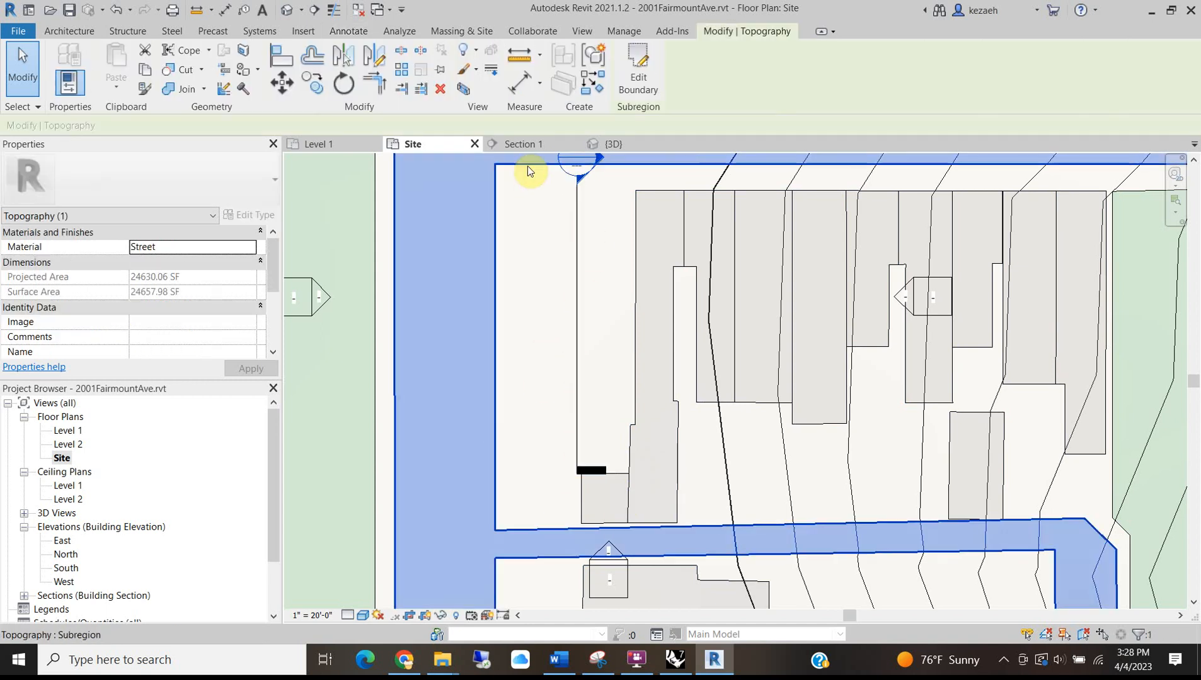
Check Washington St in Google Street View, then minimize the browser back to Revit.
scroll(464, 390, "down", 3)
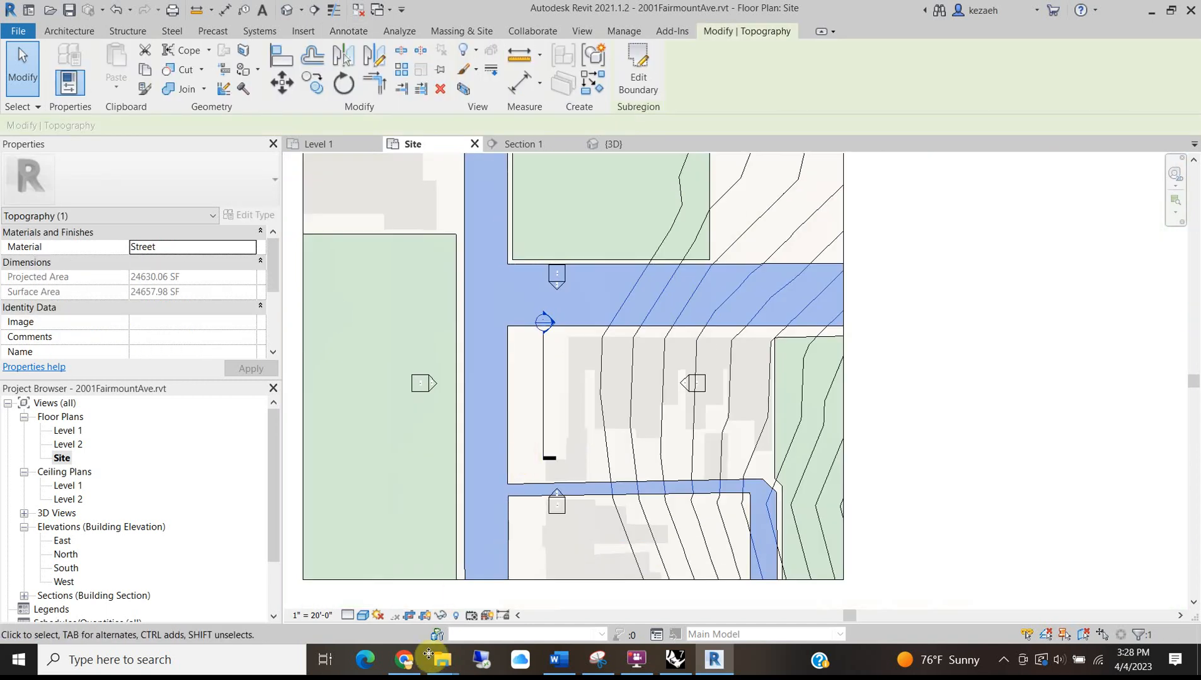
left_click(405, 661)
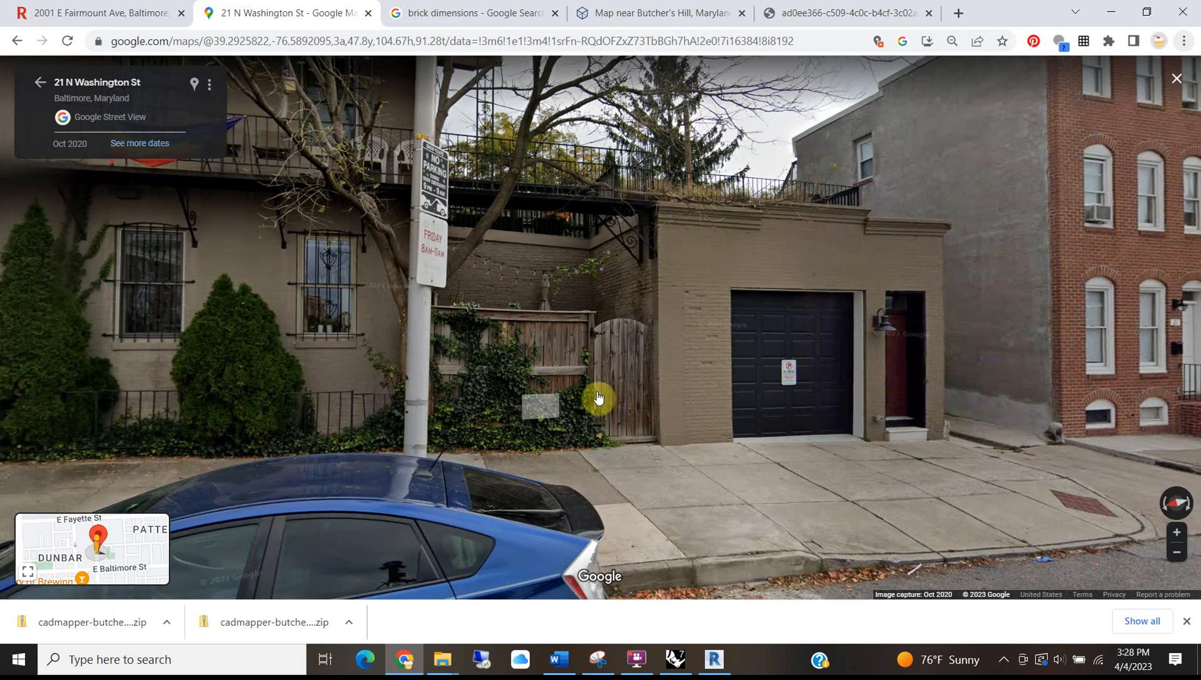
left_click_drag(213, 363, 449, 351)
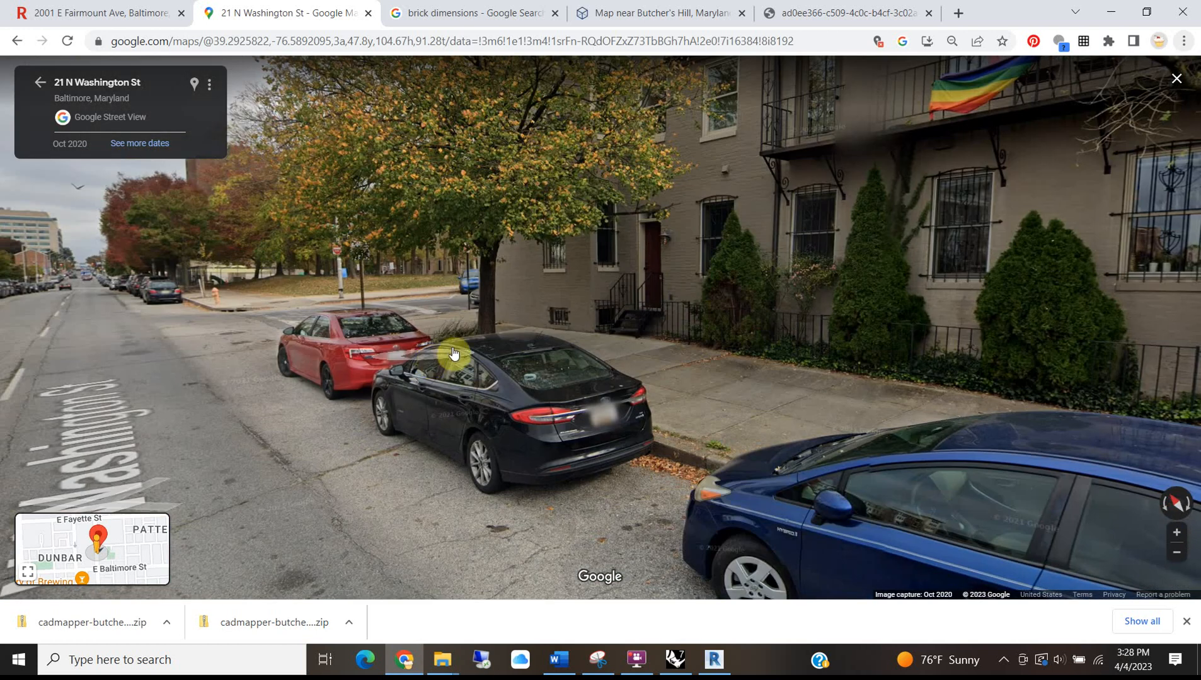
scroll(453, 353, "down", 3)
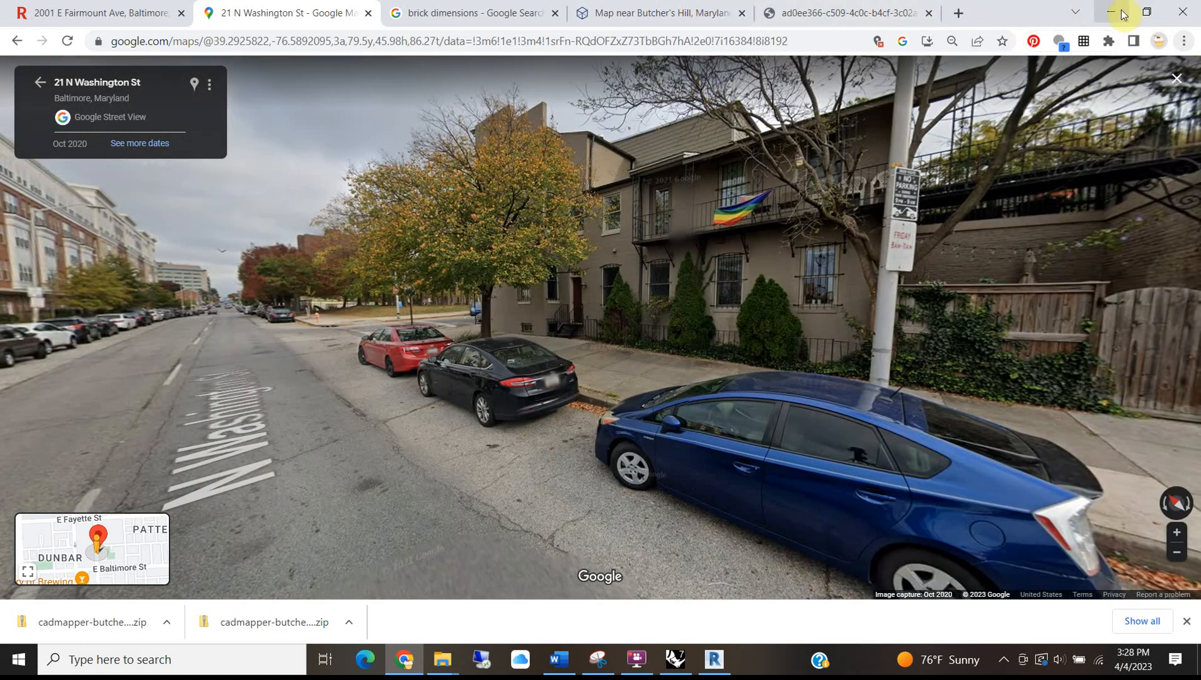
left_click(1115, 18)
scroll(549, 442, "up", 2)
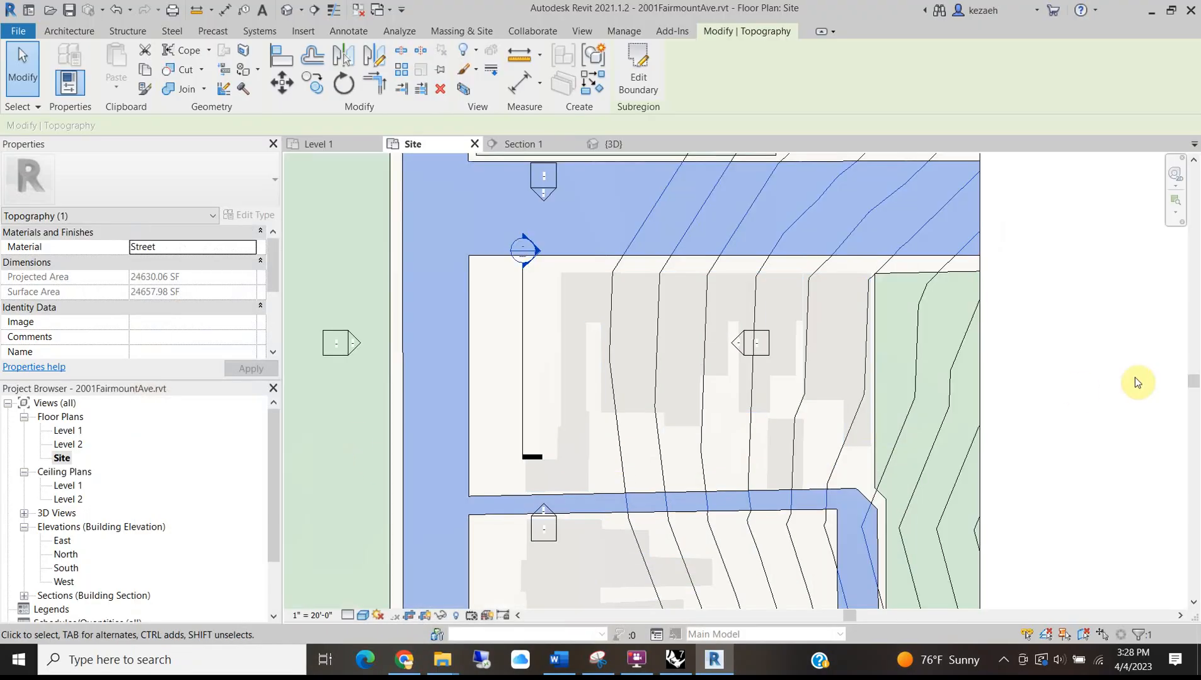
Deselect the subregion, go to Level 1, and Tab-highlight the building outline chain.
left_click(1121, 389)
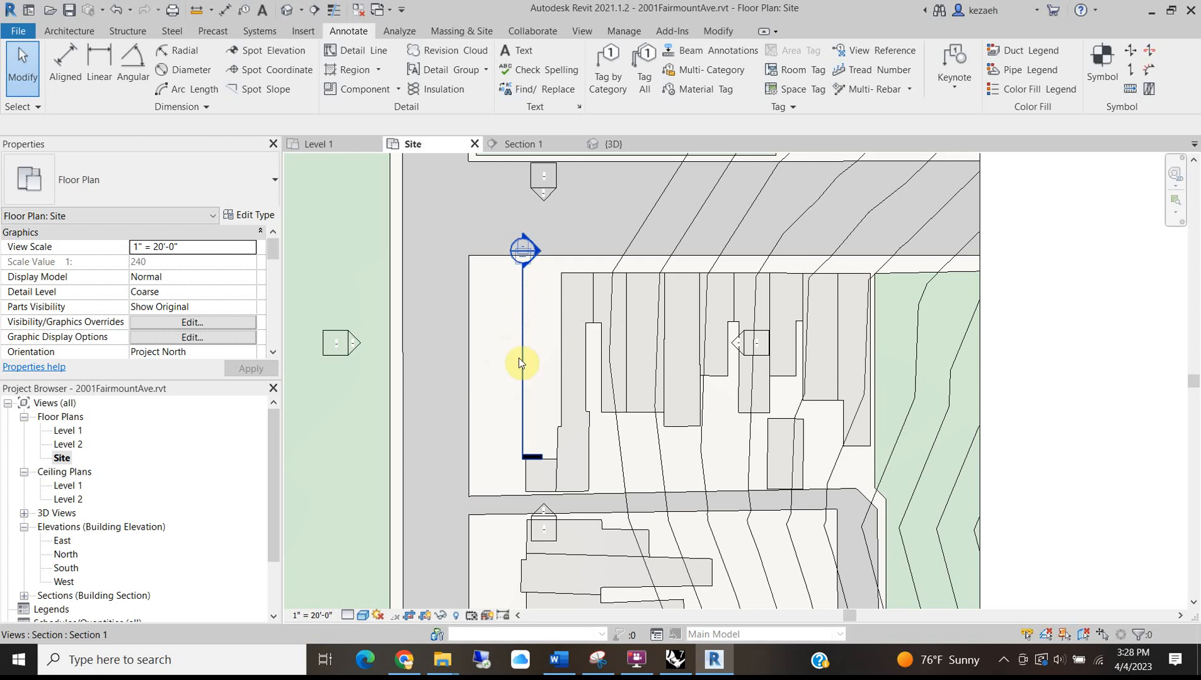
left_click(317, 144)
scroll(513, 311, "up", 3)
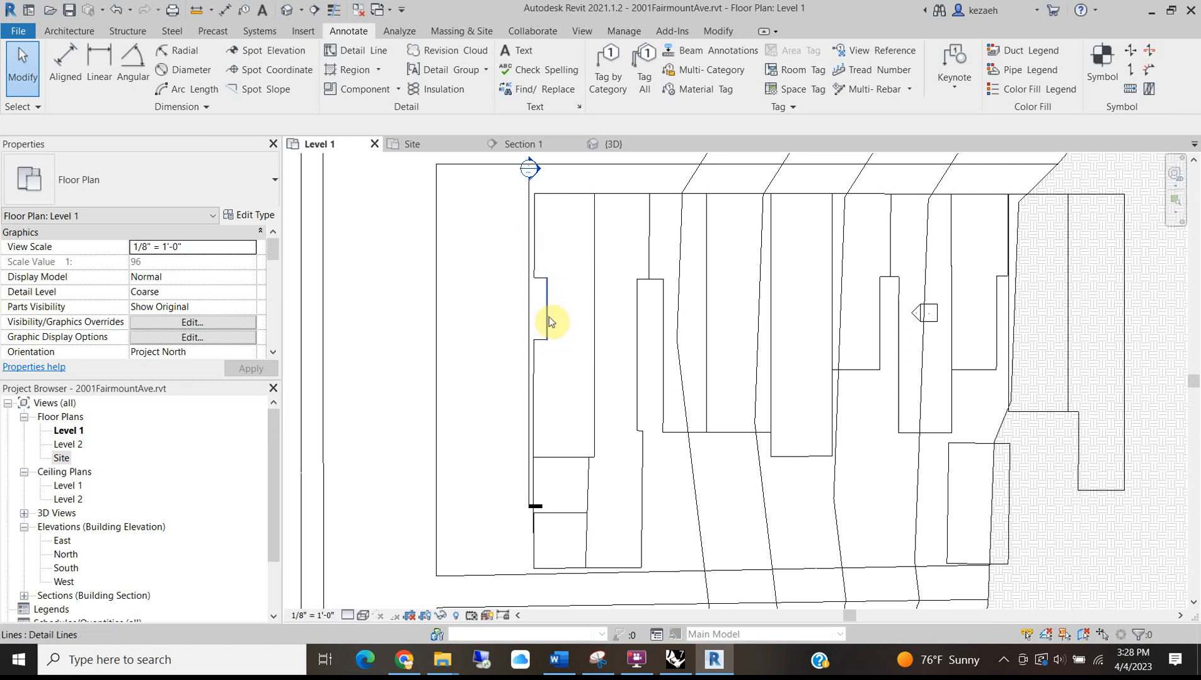
key("Tab")
Copy the Level 1 outline chain and paste it Aligned to Same Place in the Site plan.
left_click(547, 322)
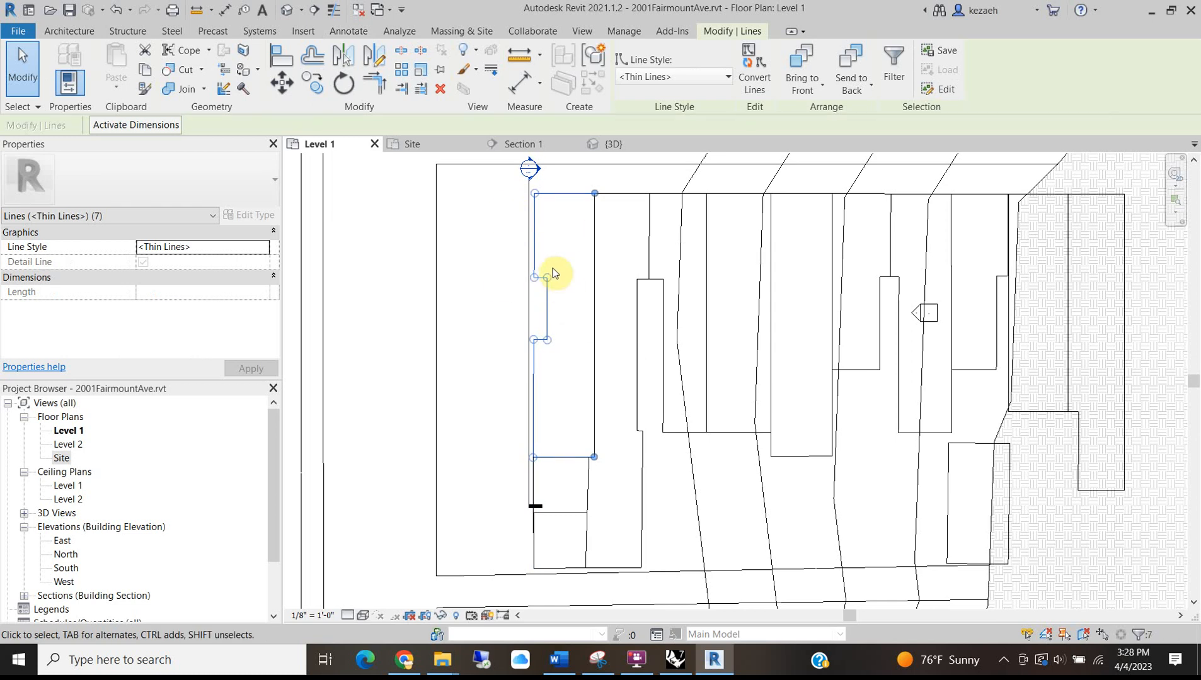
left_click(412, 147)
left_click(116, 87)
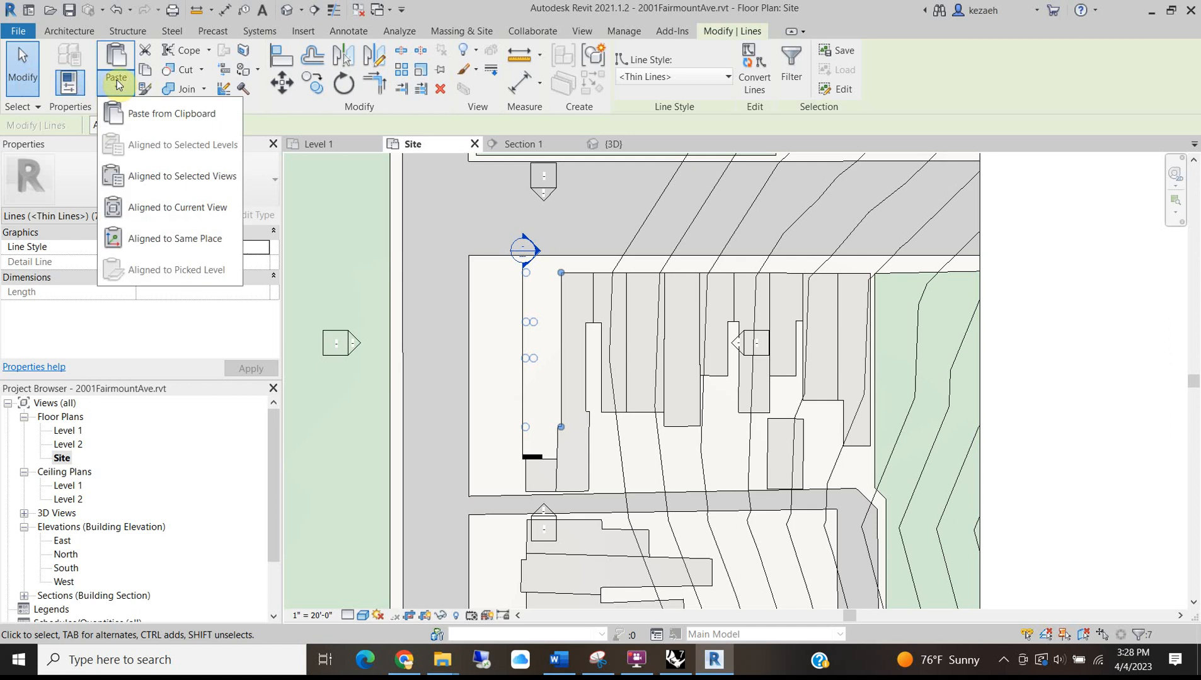
left_click(210, 242)
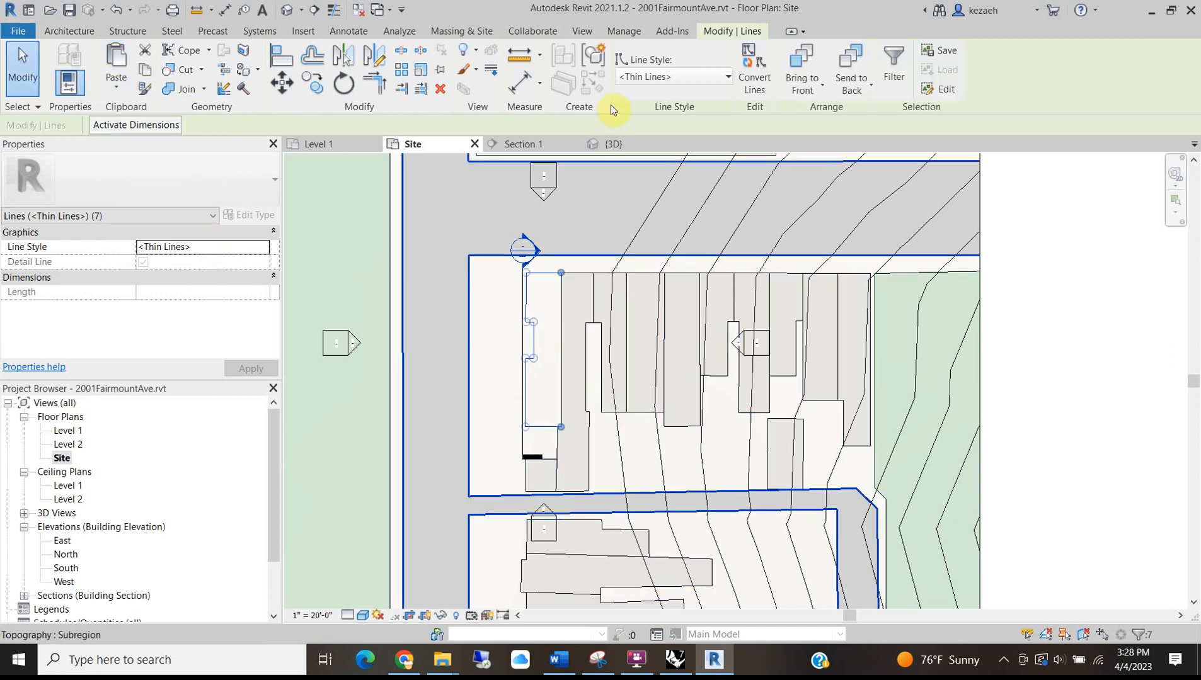
Set the pasted outline's line style to Wide Lines.
left_click(647, 76)
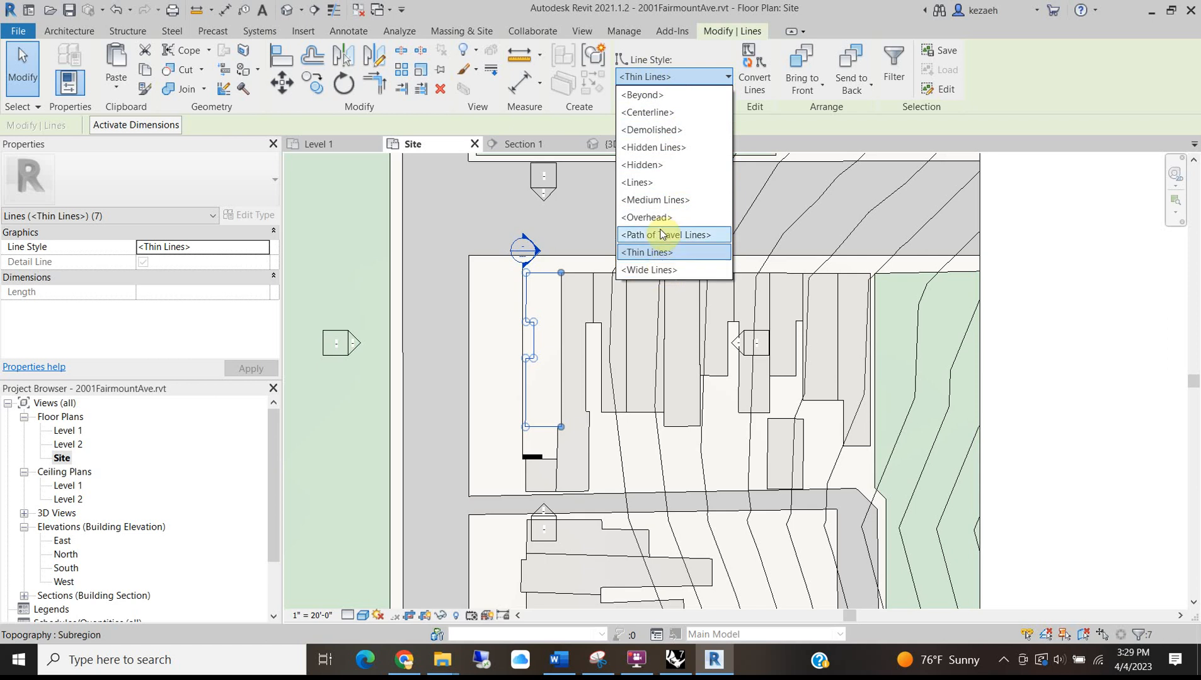
left_click(659, 270)
left_click(1099, 416)
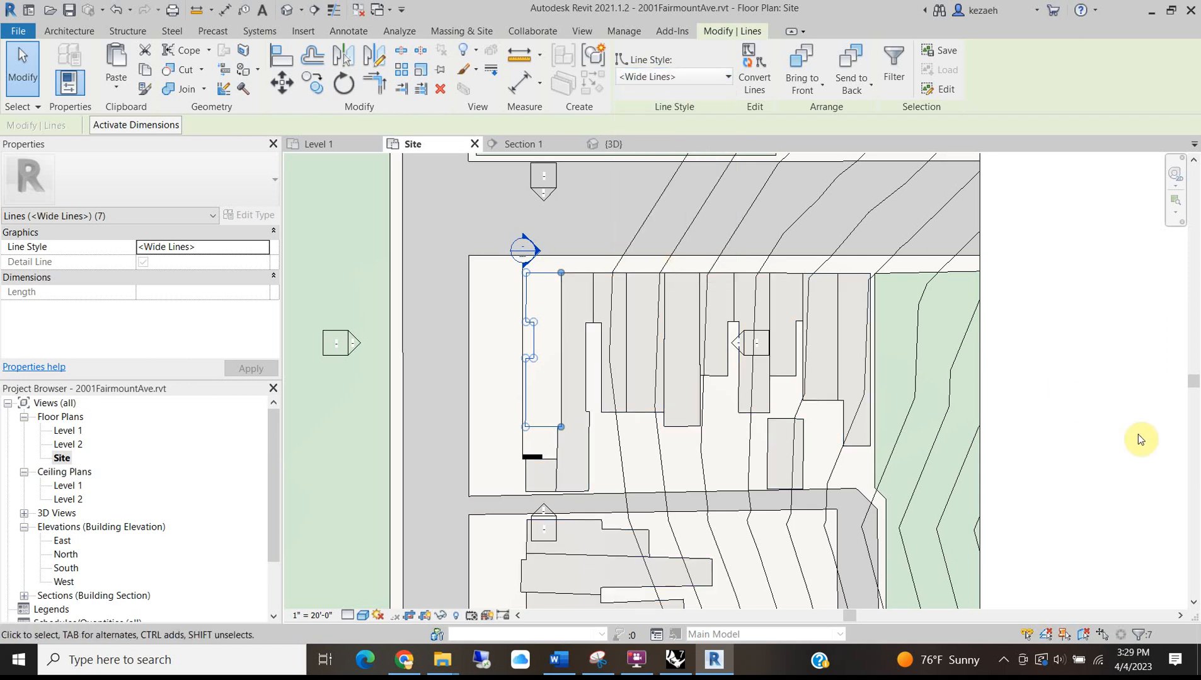
scroll(545, 383, "up", 2)
scroll(544, 382, "up", 3)
scroll(543, 382, "down", 7)
middle_click_drag(443, 326, 628, 472)
scroll(652, 358, "up", 2)
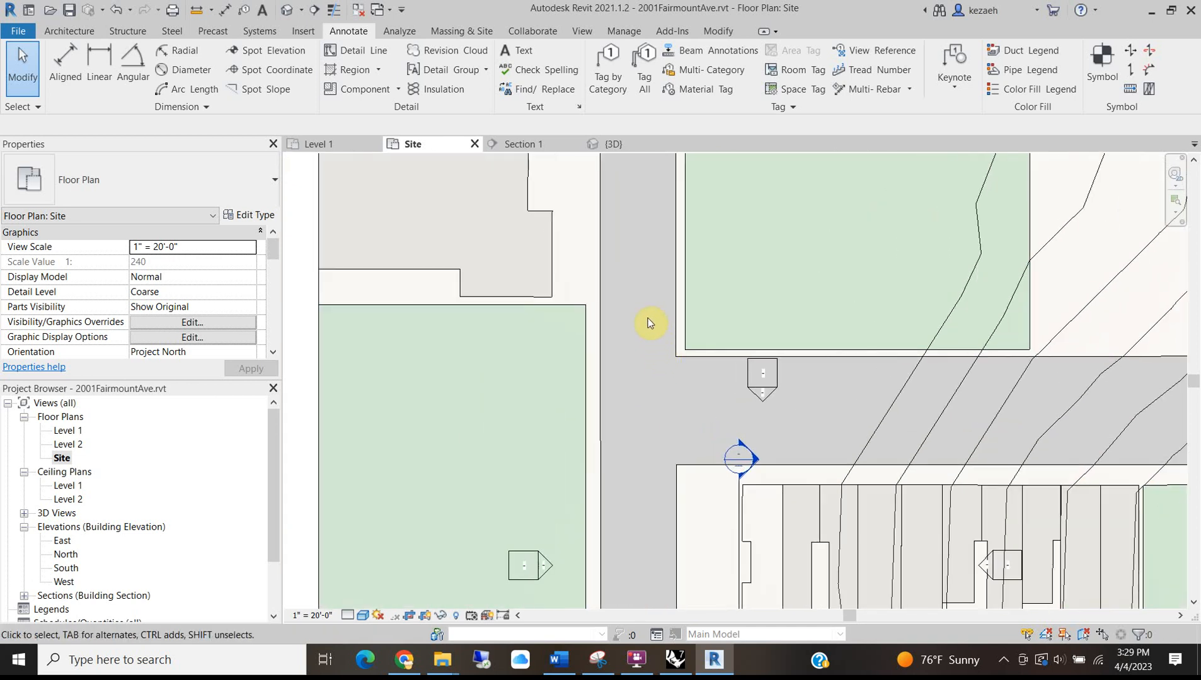
key("t")
key("l")
scroll(649, 374, "up", 5)
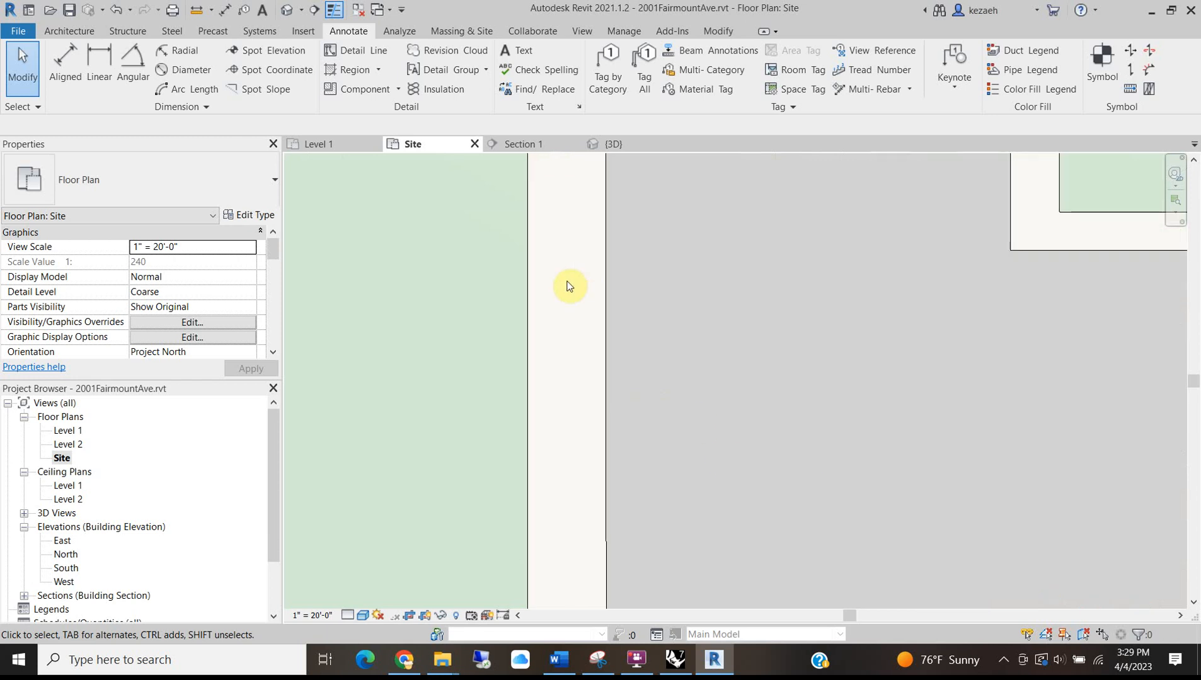
scroll(528, 348, "down", 4)
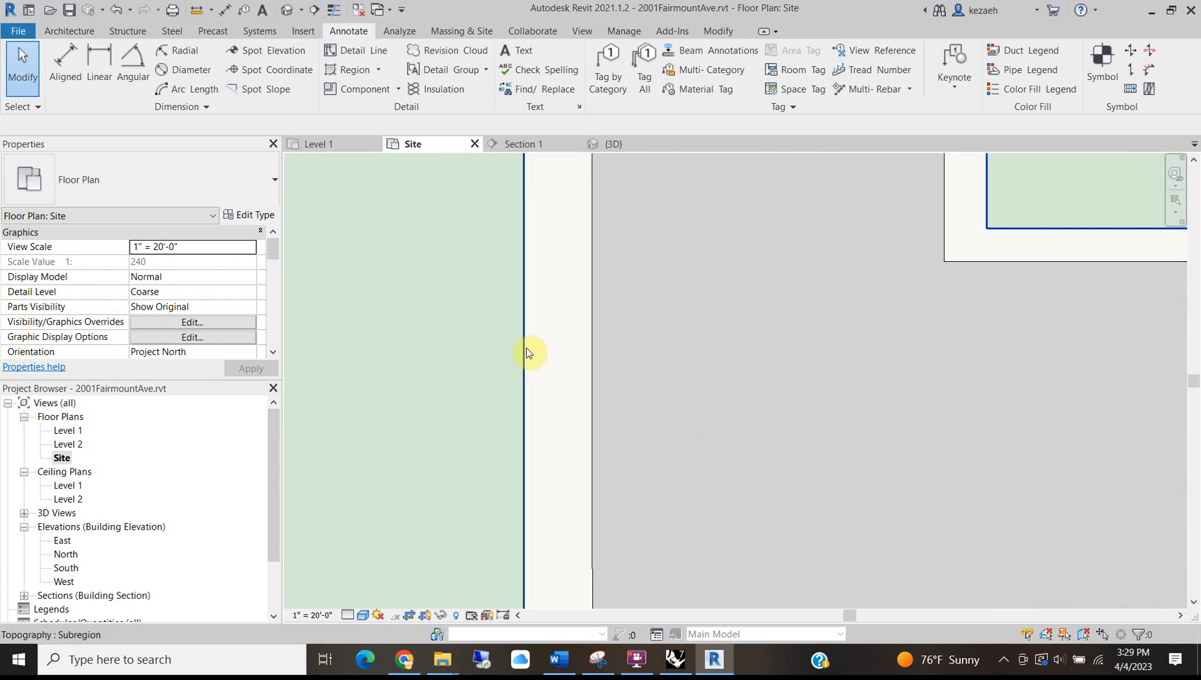
scroll(669, 512, "up", 3)
scroll(653, 397, "up", 3)
middle_click_drag(836, 295, 608, 277)
scroll(601, 308, "down", 3)
scroll(599, 315, "down", 4)
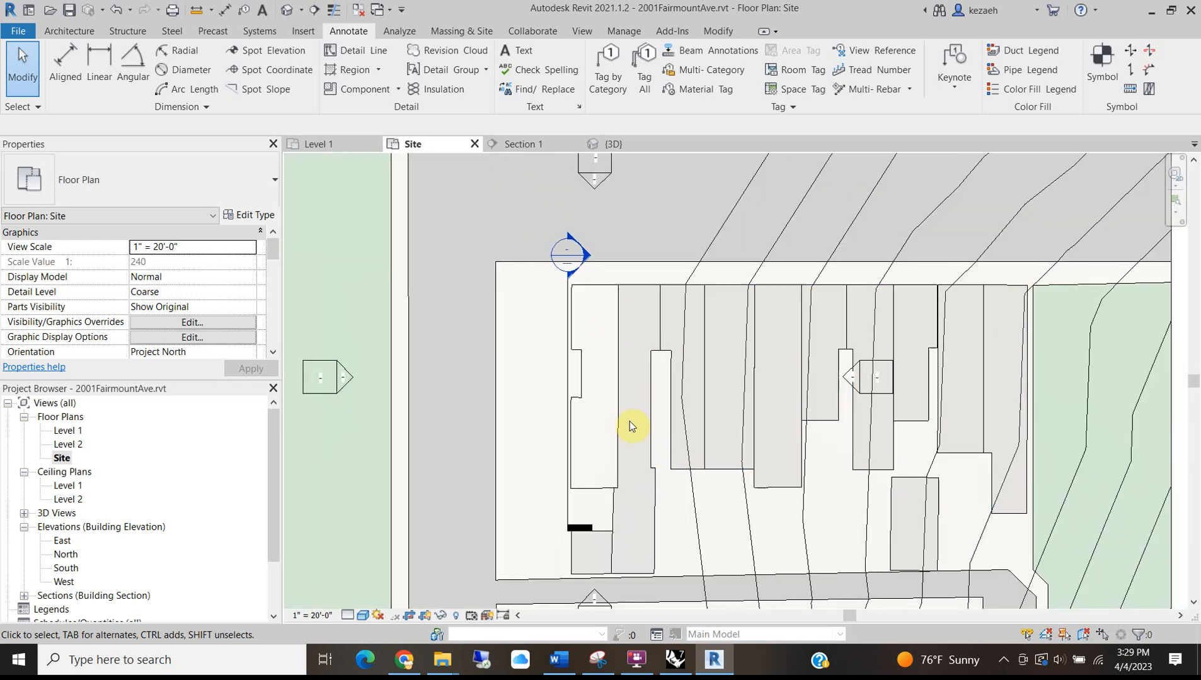
scroll(580, 294, "down", 2)
scroll(576, 315, "down", 2)
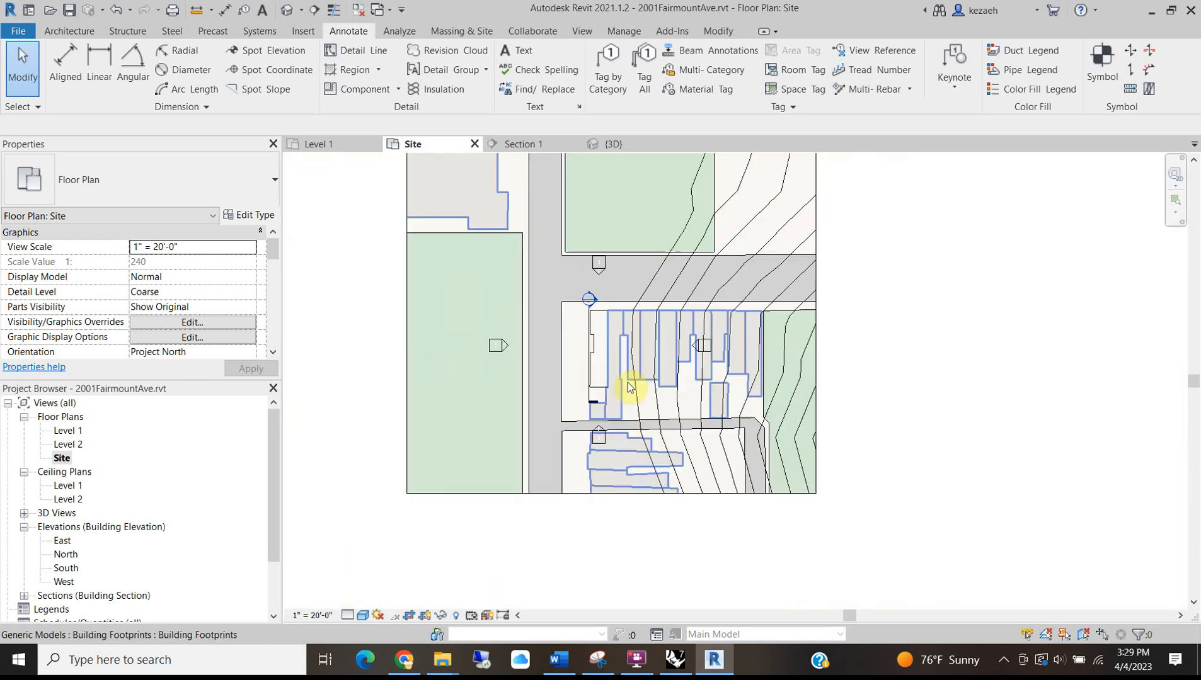
scroll(574, 332, "up", 4)
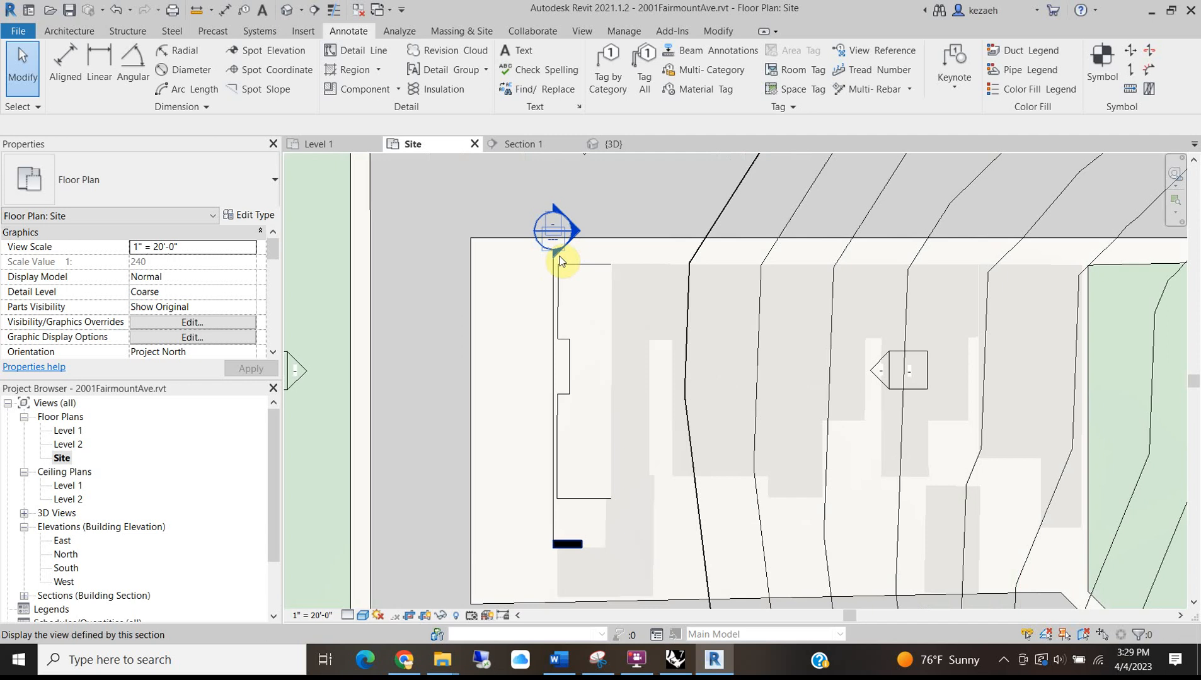
scroll(567, 455, "down", 2)
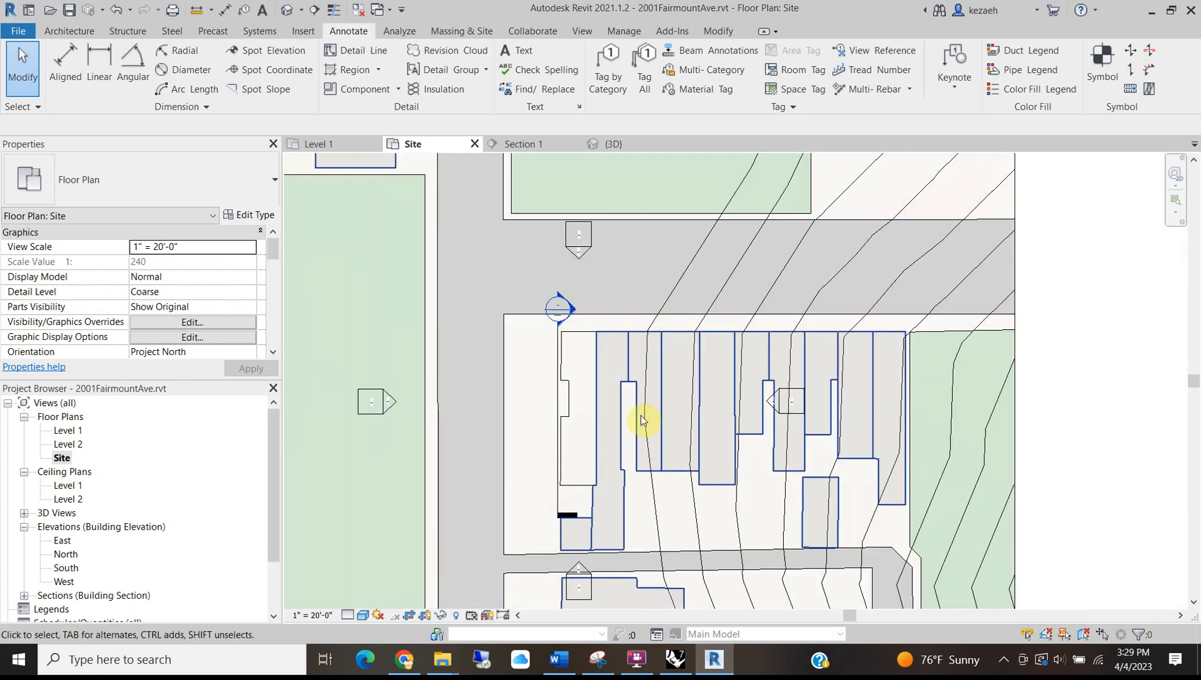
scroll(586, 387, "up", 1)
scroll(624, 375, "down", 2)
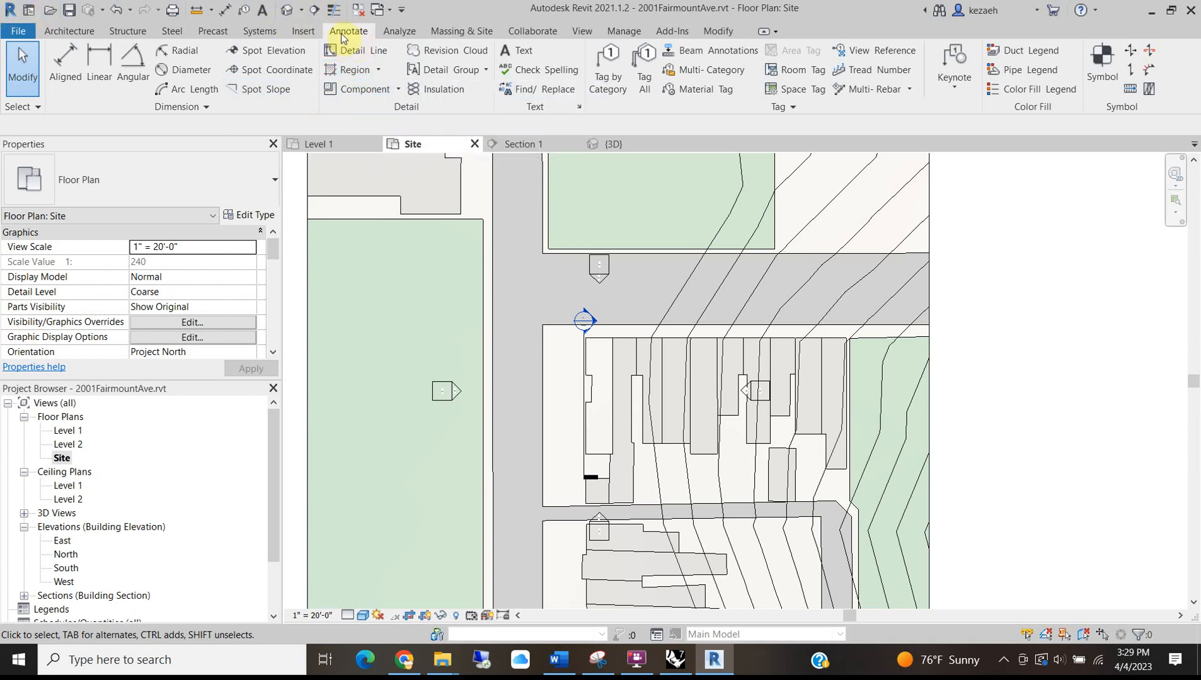
Start a filled region with Wide Lines as its boundary line style.
left_click(344, 72)
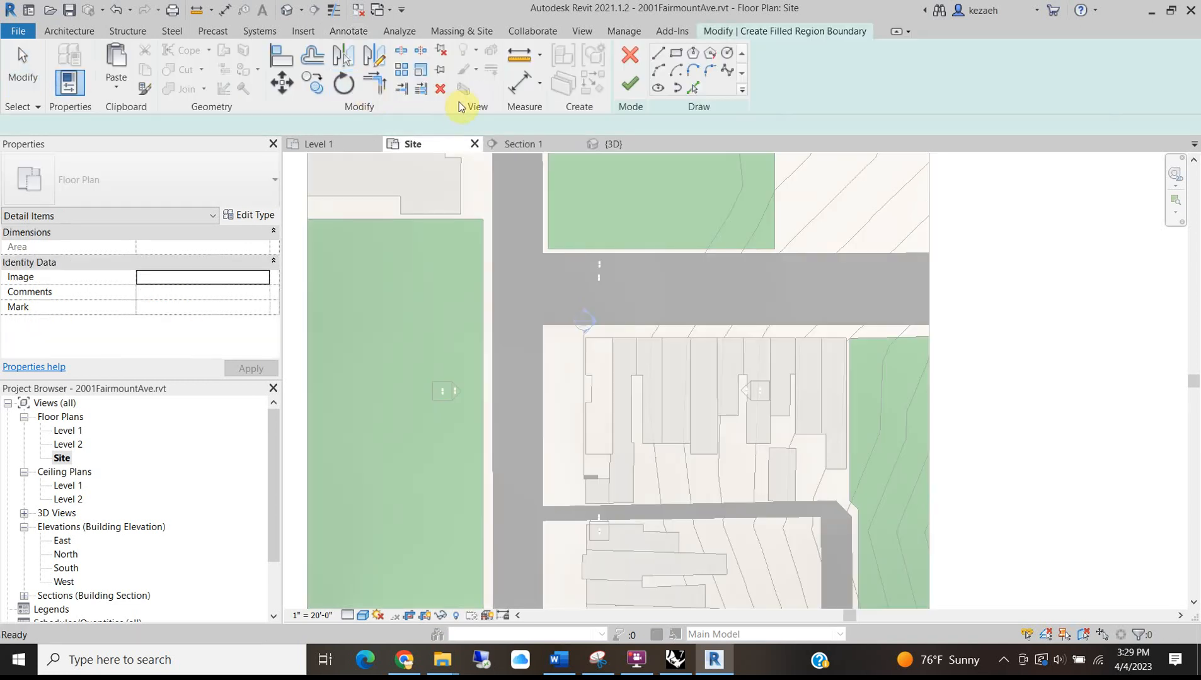
left_click(776, 78)
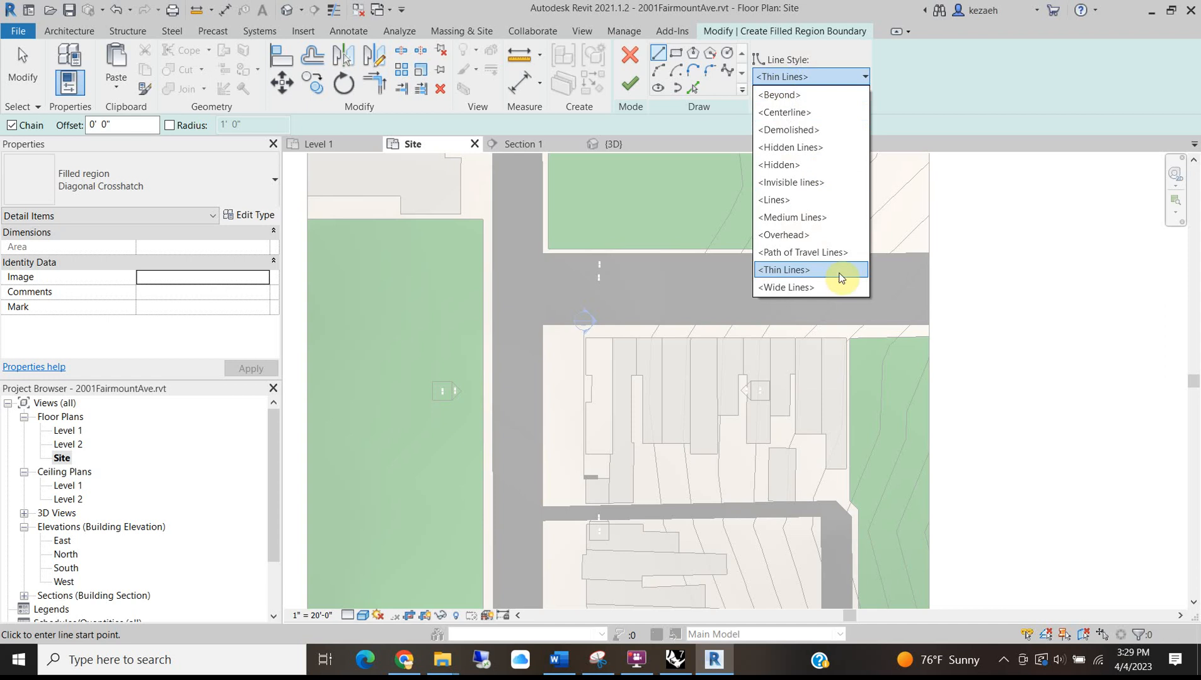
left_click(792, 287)
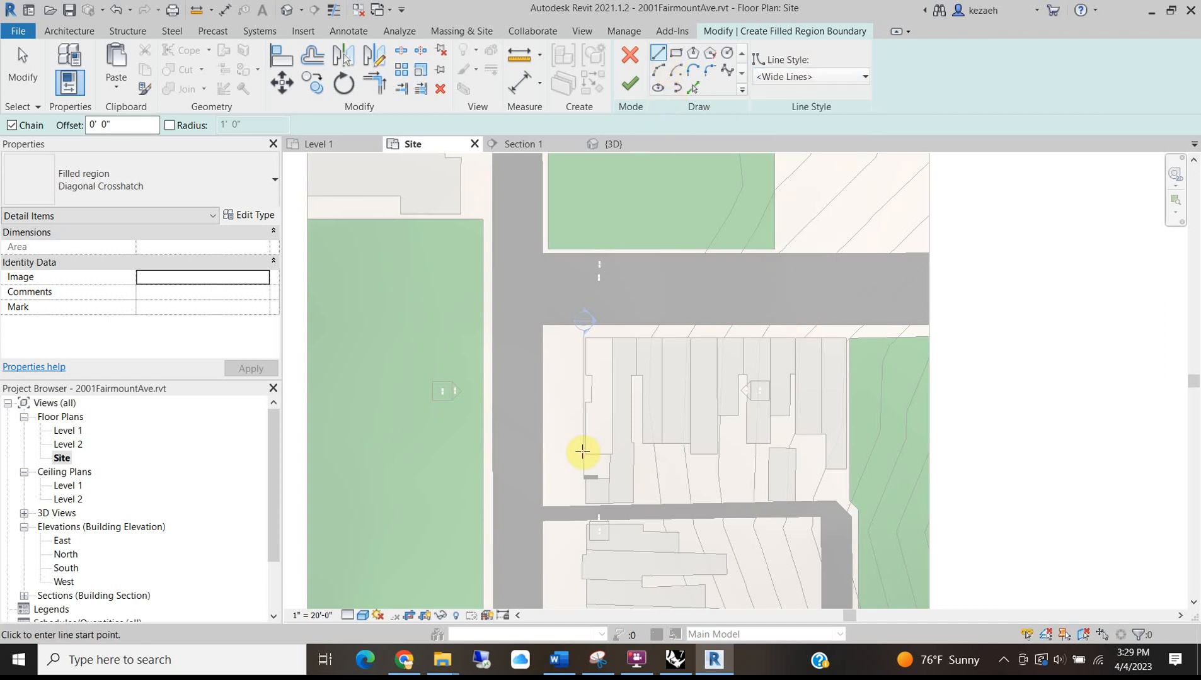
scroll(582, 451, "up", 3)
left_click(603, 326)
scroll(603, 315, "down", 1)
mouse_move(605, 334)
middle_mouse_down()
mouse_move(597, 455)
mouse_move(613, 528)
middle_mouse_up()
scroll(611, 359, "up", 2)
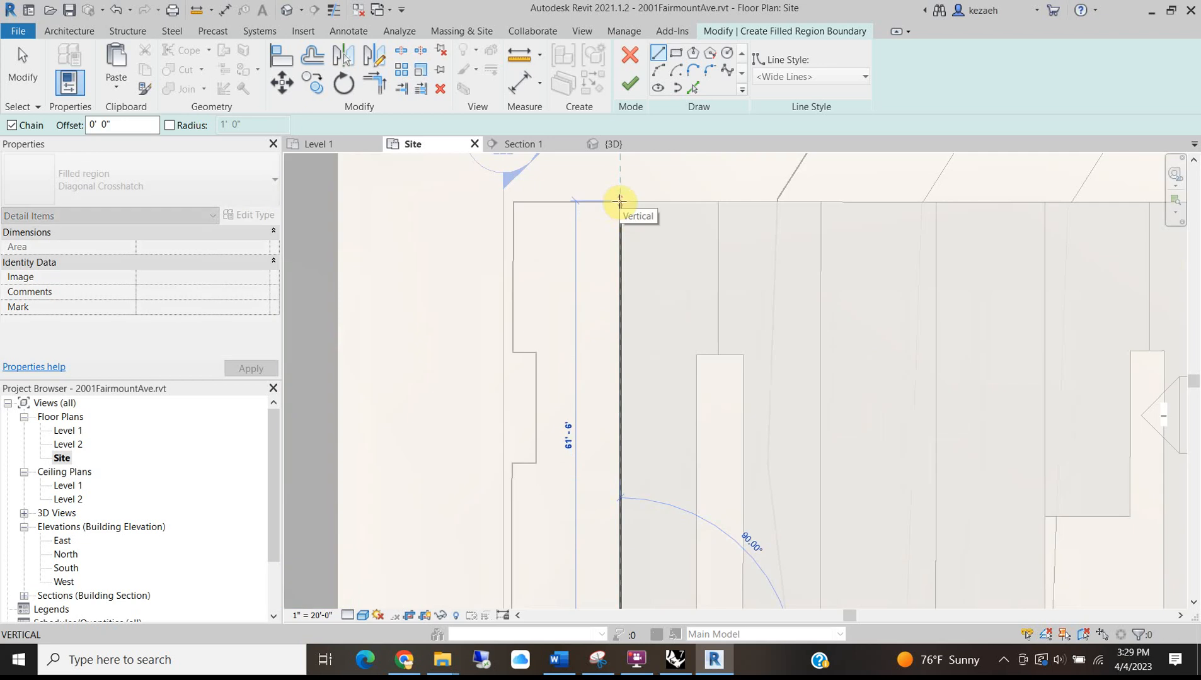
Pick the building's left, bottom and right edges as the boundary and finish the region.
left_click(693, 86)
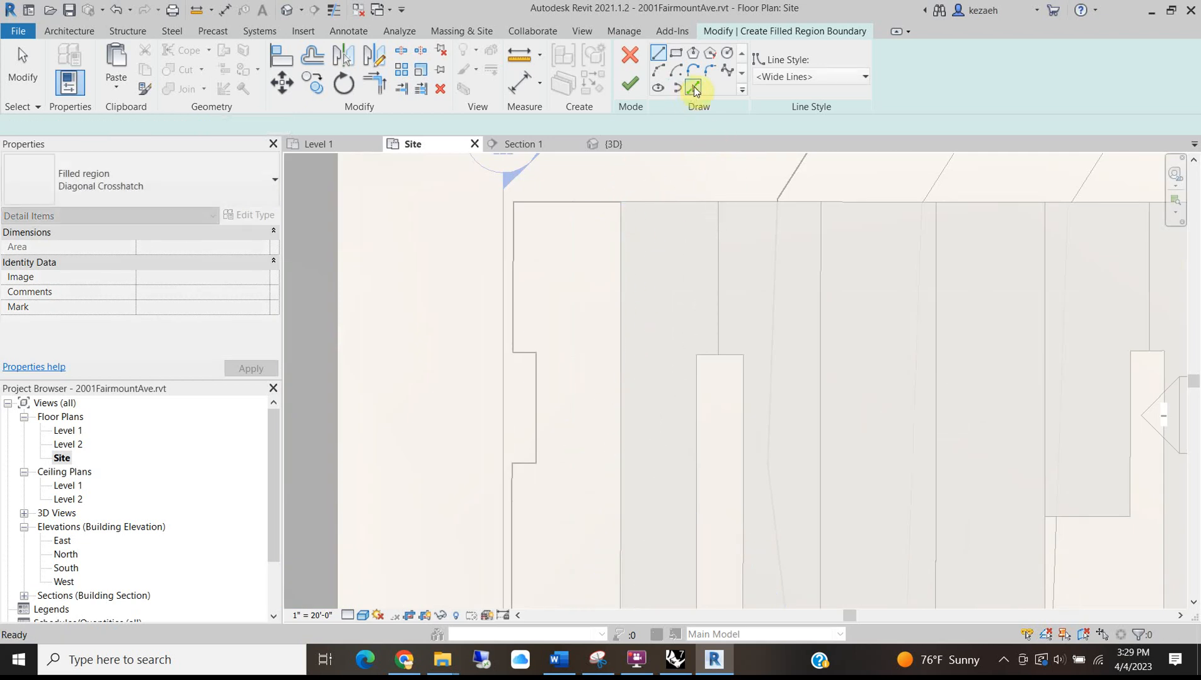
left_click(512, 250)
left_click_drag(514, 353, 526, 356)
key("ctrl+z")
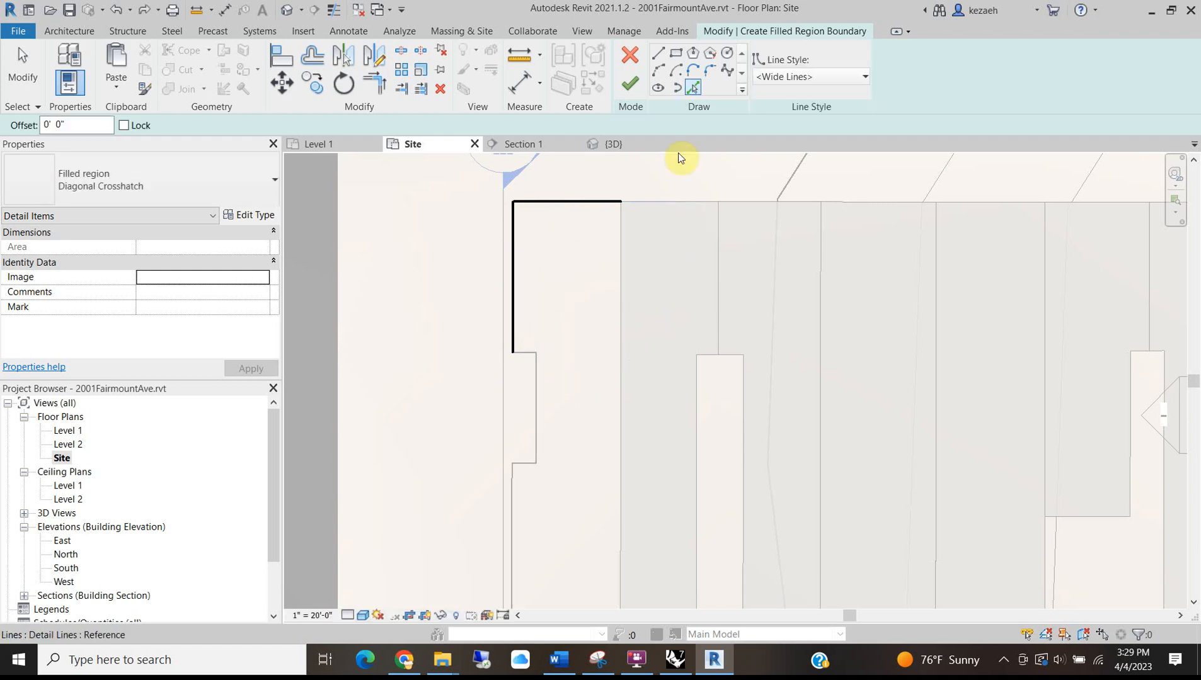
scroll(524, 466, "up", 2)
left_click(526, 465)
left_click(719, 428)
scroll(585, 407, "down", 3)
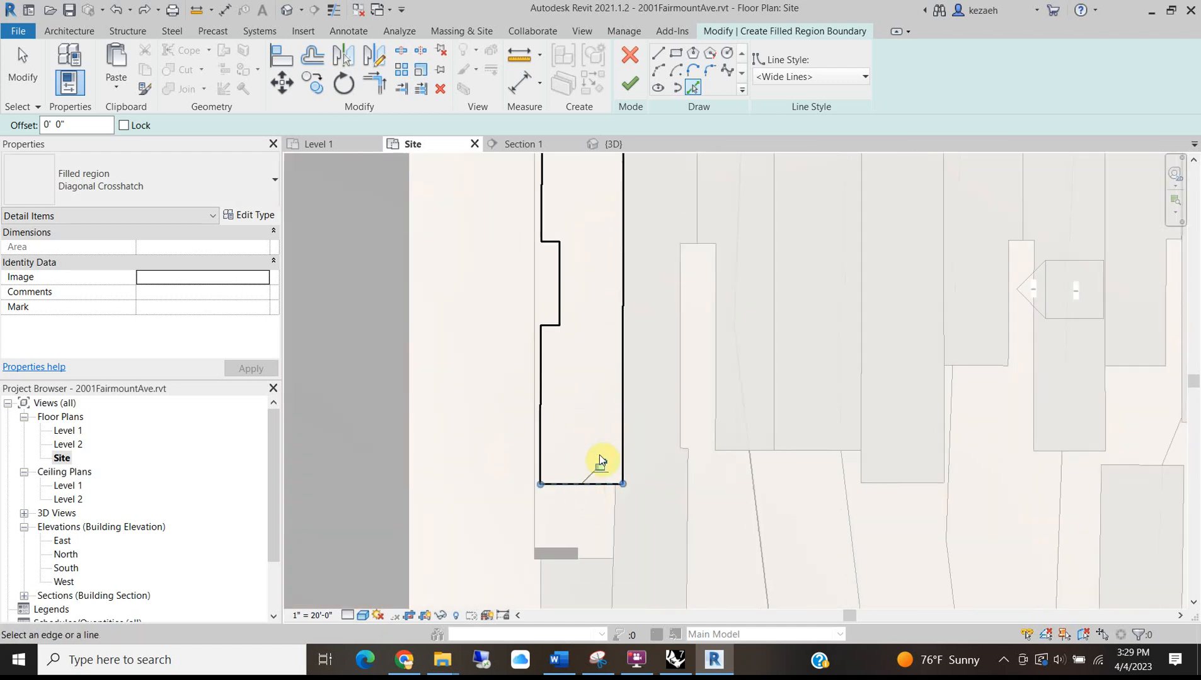
scroll(618, 311, "down", 2)
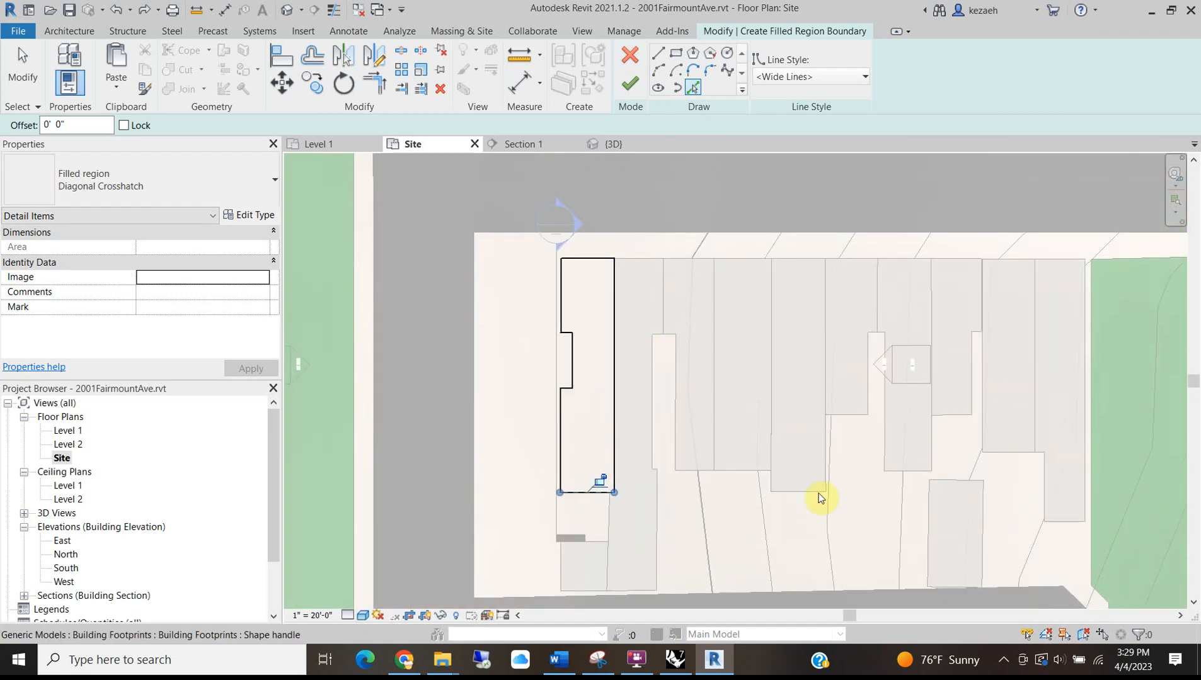
left_click(626, 87)
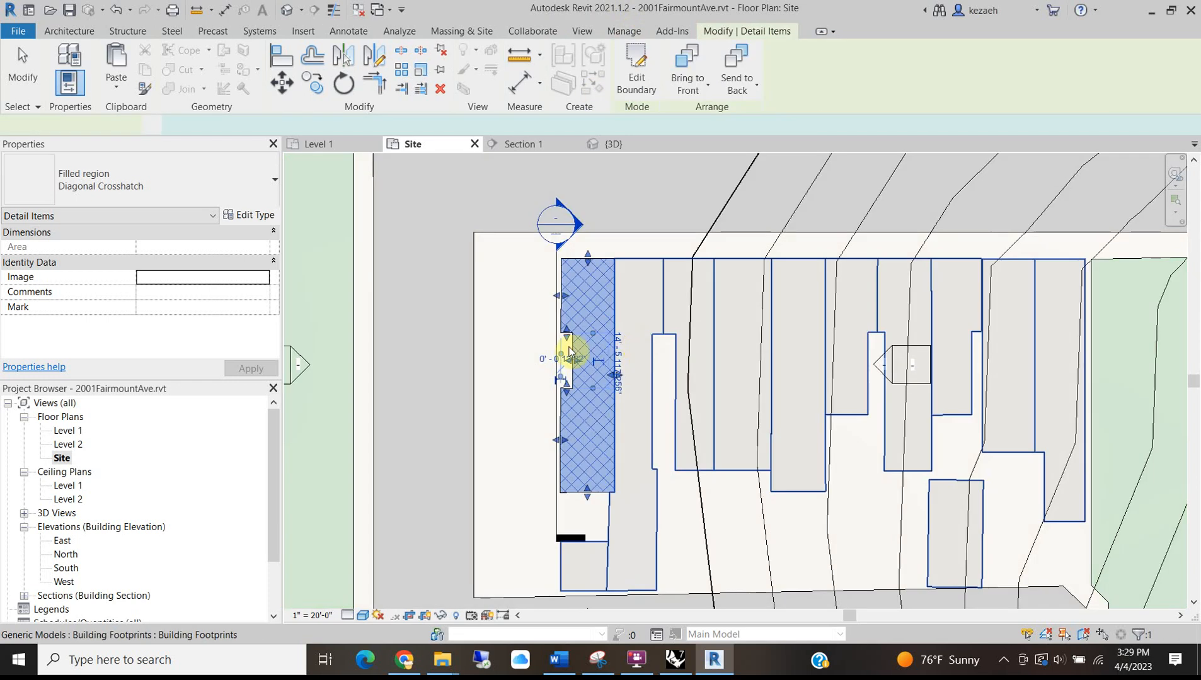
Change the building's filled region from Diagonal Crosshatch to the Solid Black type.
left_click(517, 404)
scroll(579, 429, "down", 4)
scroll(578, 469, "up", 3)
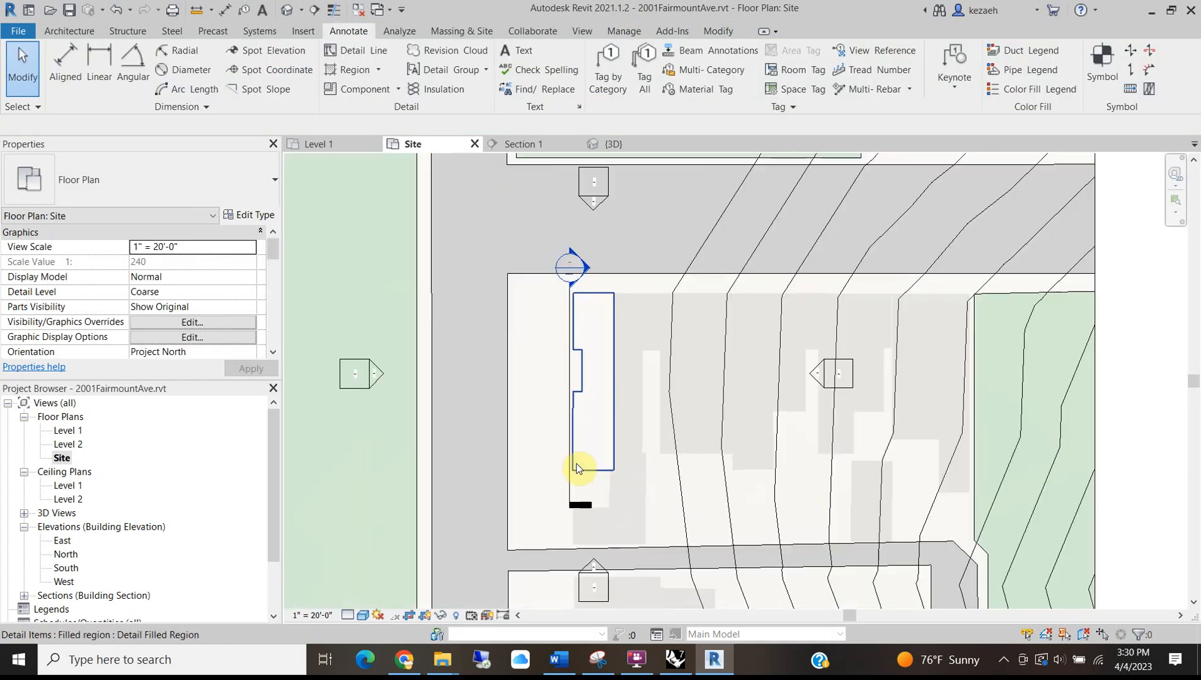
left_click(577, 469)
left_click(183, 188)
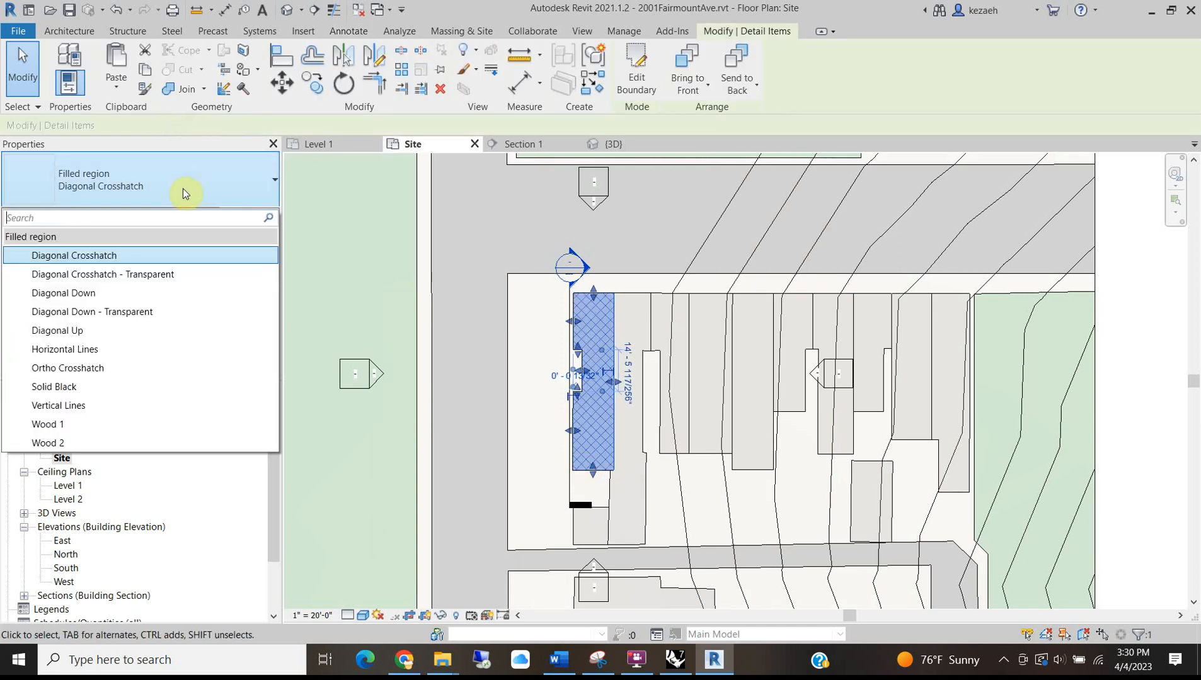
left_click(79, 395)
key("Escape")
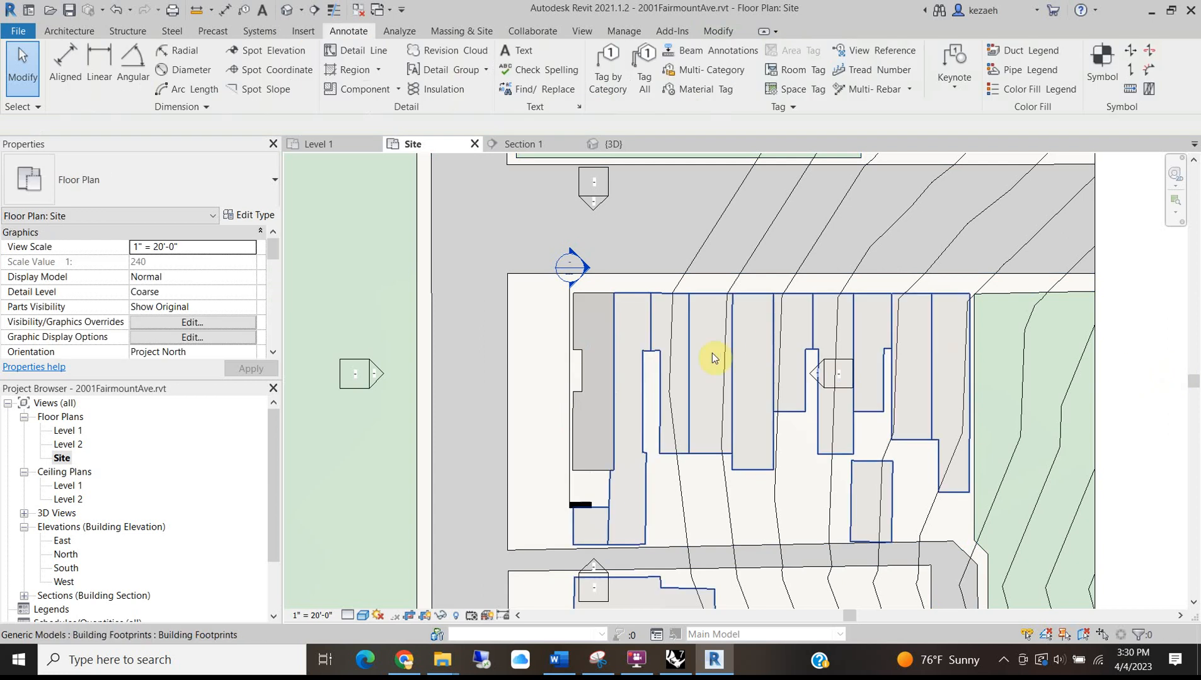
scroll(680, 362, "down", 2)
left_click(618, 370)
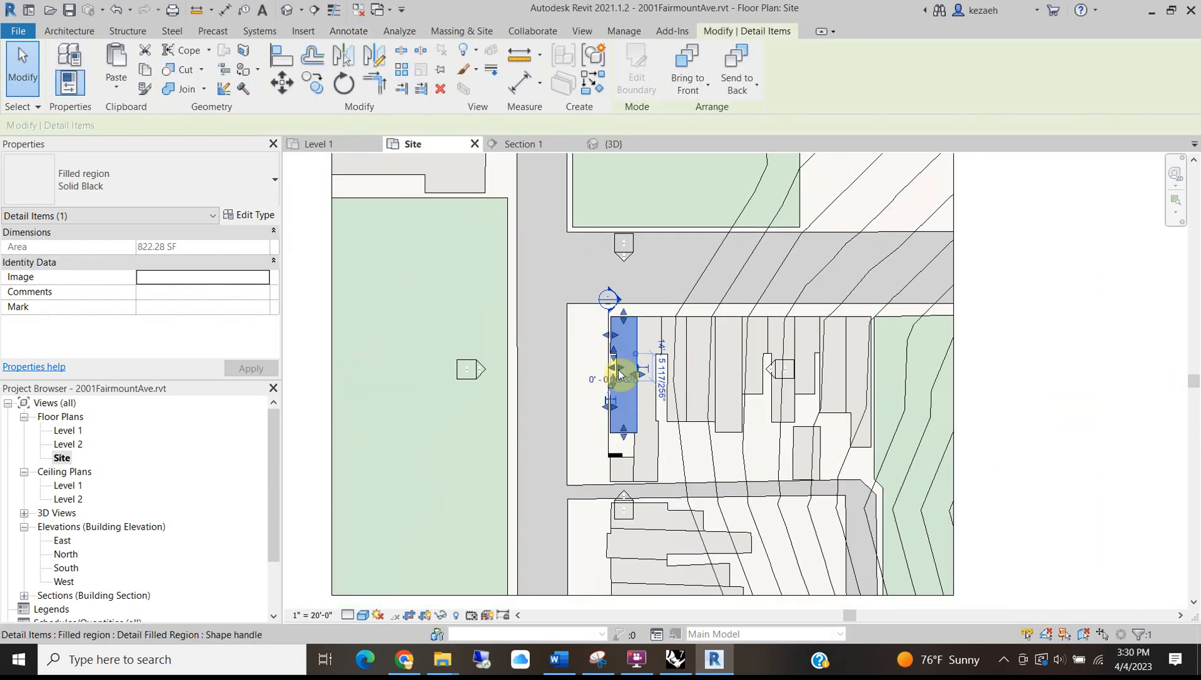
Override the 822.28 SF region's foreground pattern colour to Black in this view, by element.
right_click(623, 410)
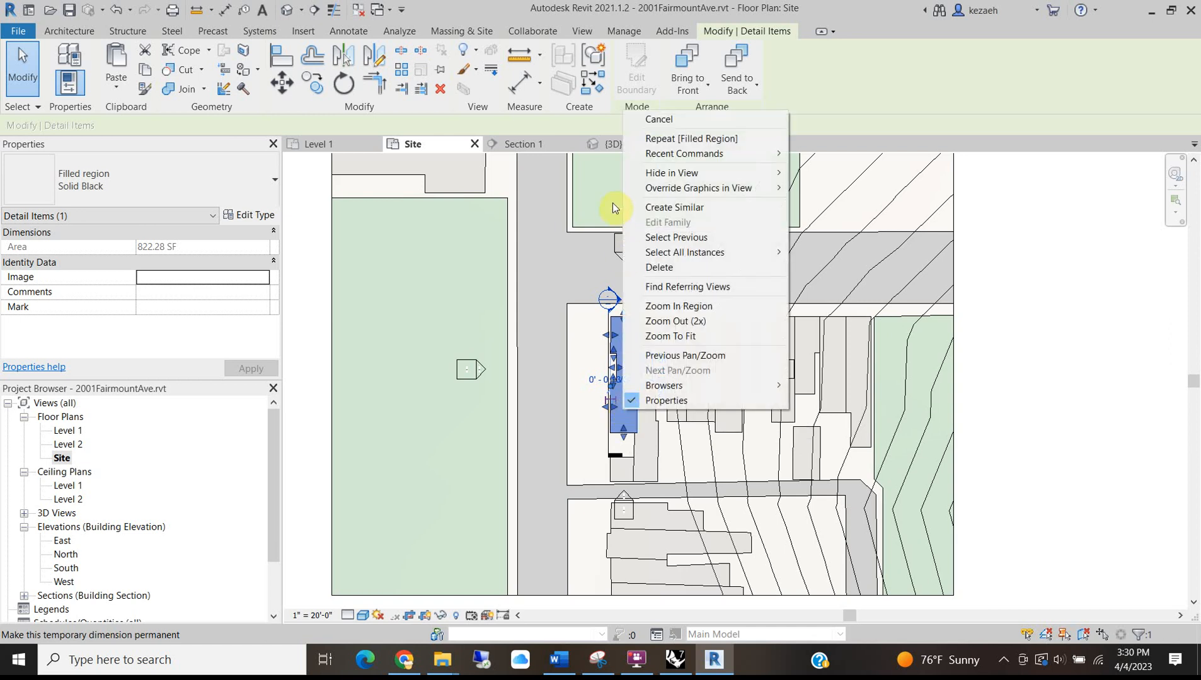
mouse_move(710, 193)
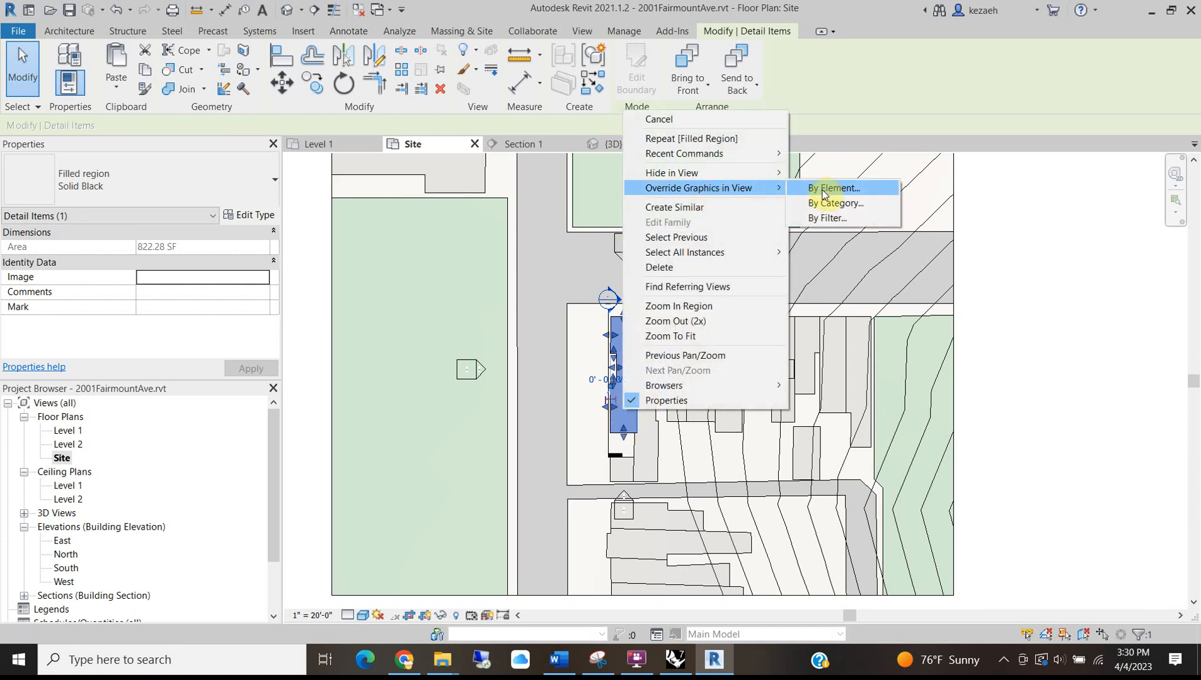
left_click(824, 189)
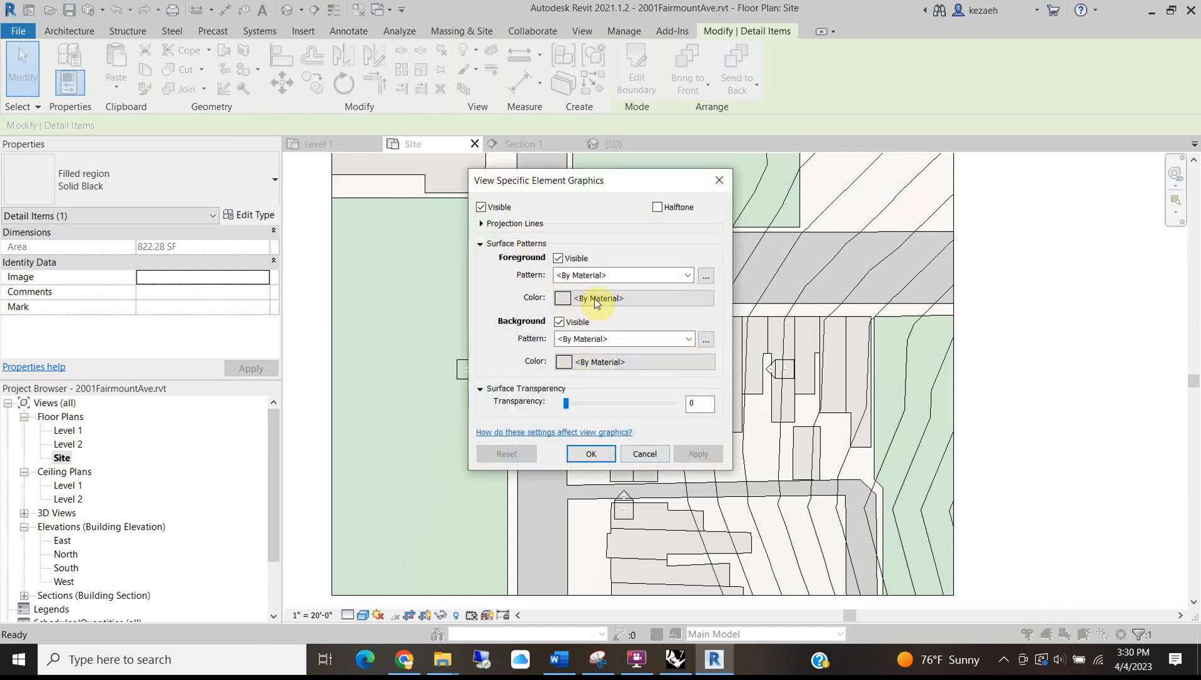
left_click(618, 298)
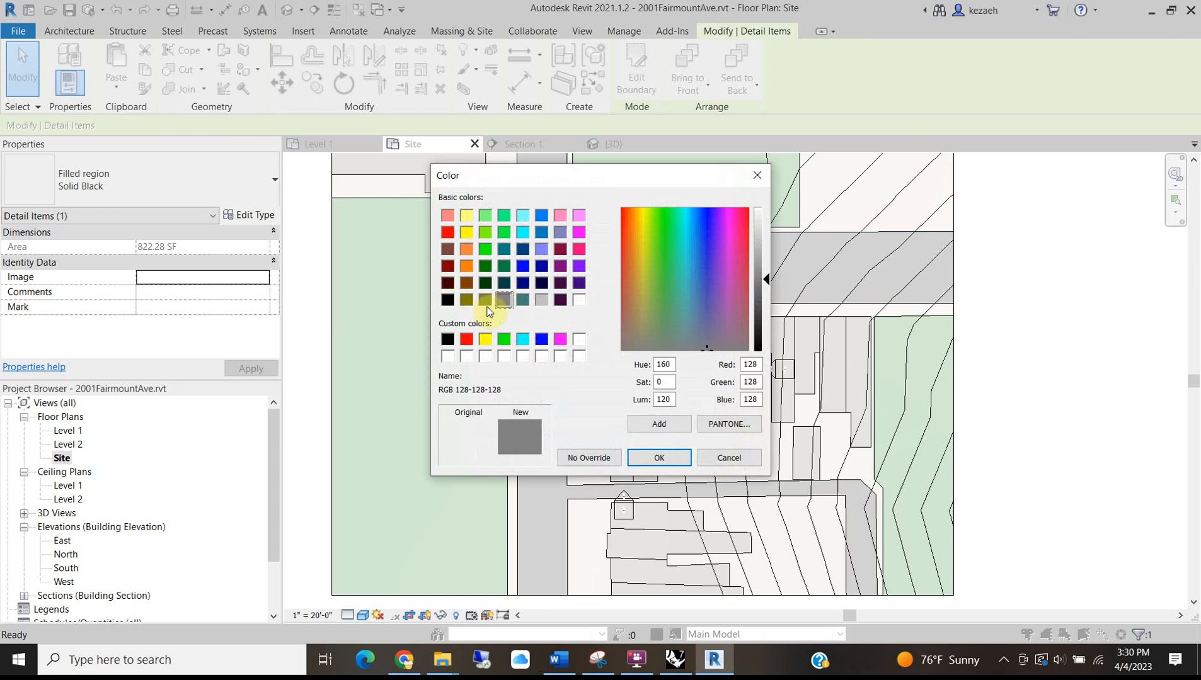
left_click(447, 300)
key("Return")
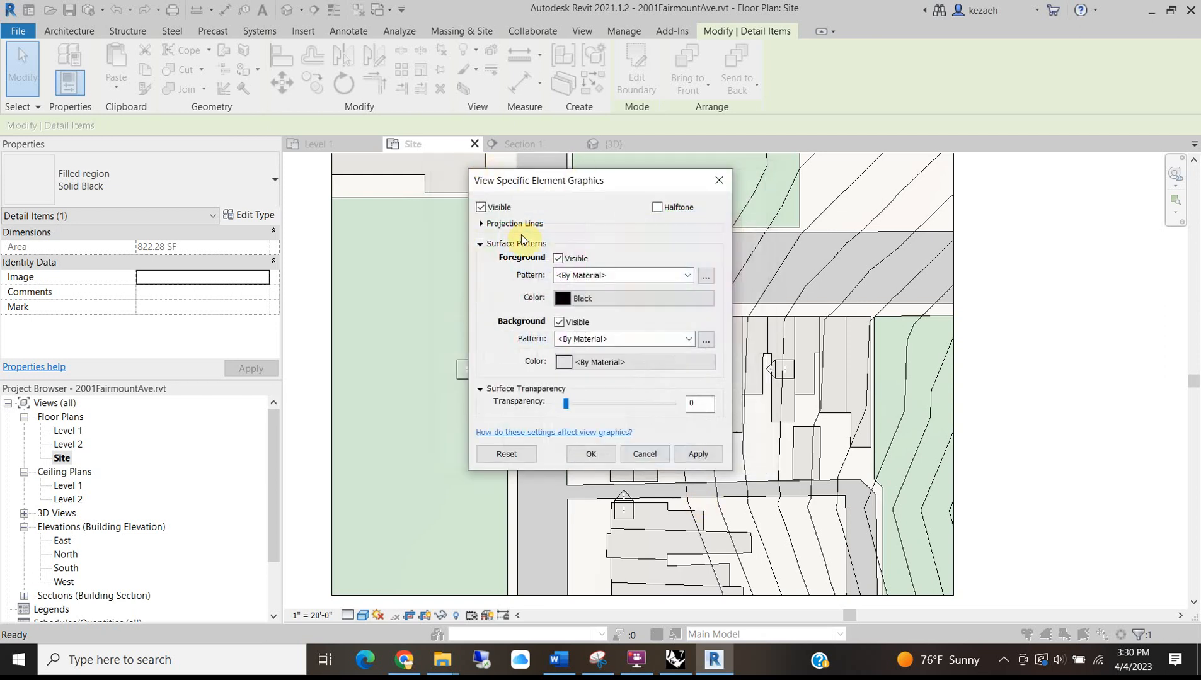
left_click(697, 455)
left_click_drag(526, 181, 853, 184)
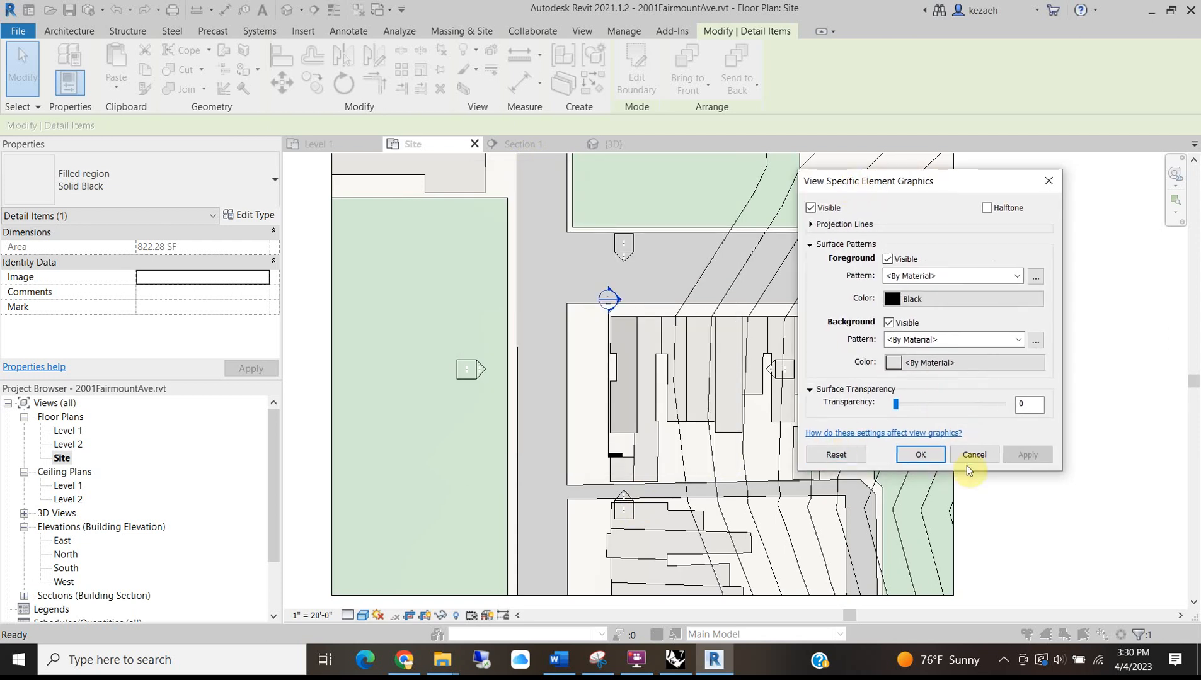
left_click(918, 454)
left_click(958, 367)
scroll(593, 359, "up", 1)
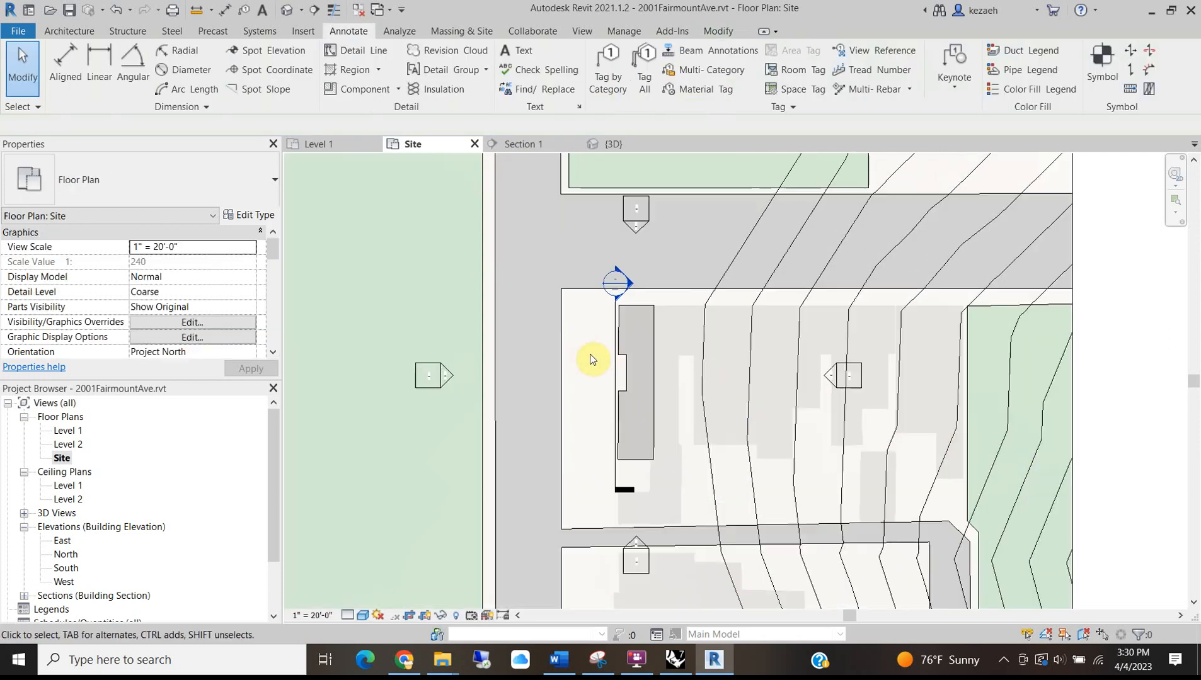
scroll(615, 378, "up", 3)
Duplicate the Solid Black fill type as Solid Red with a red foreground pattern colour.
left_click(661, 422)
scroll(655, 416, "down", 2)
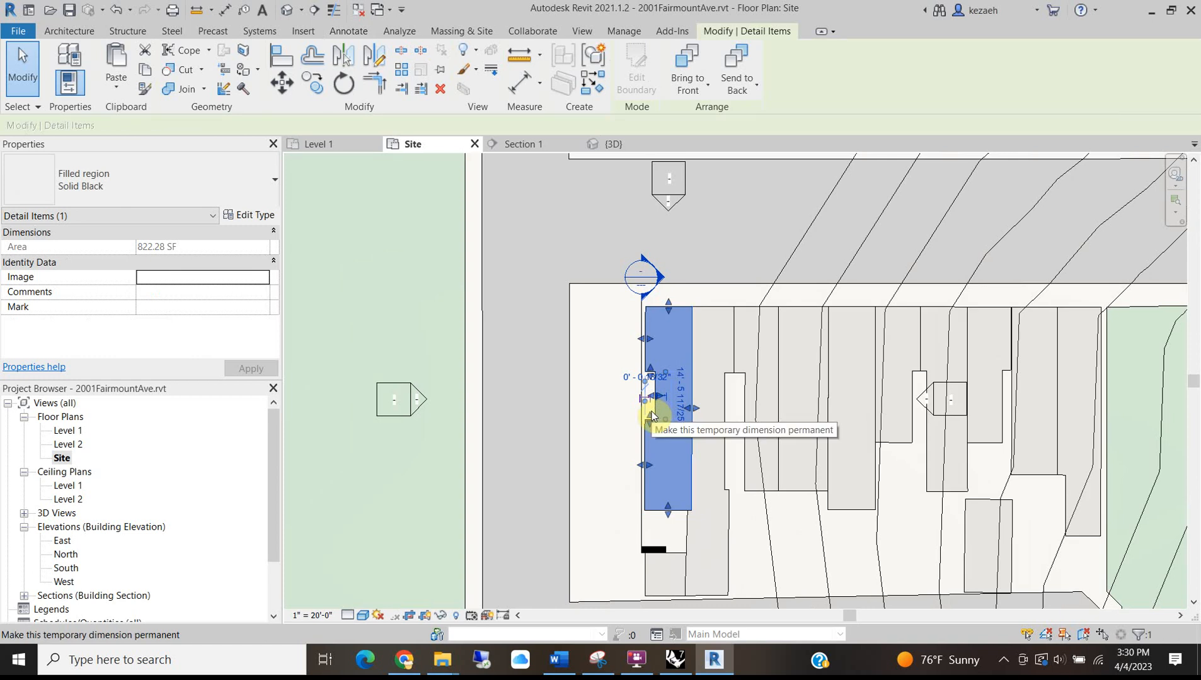
scroll(649, 411, "down", 2)
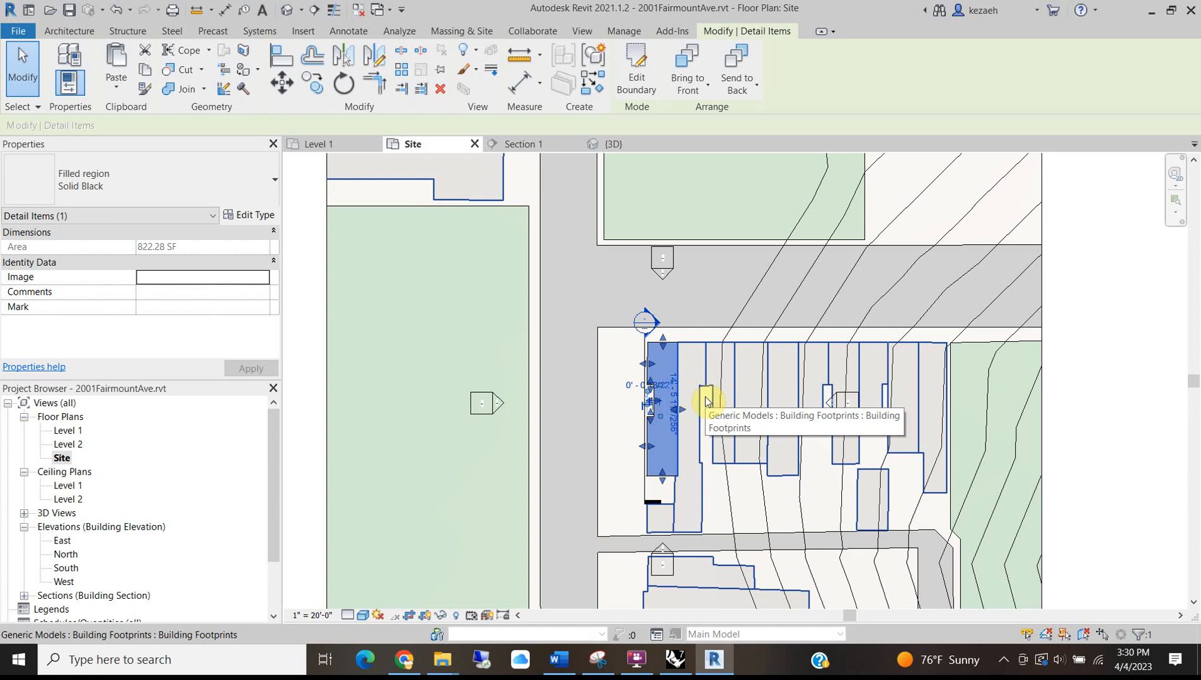
left_click(255, 215)
left_click(943, 138)
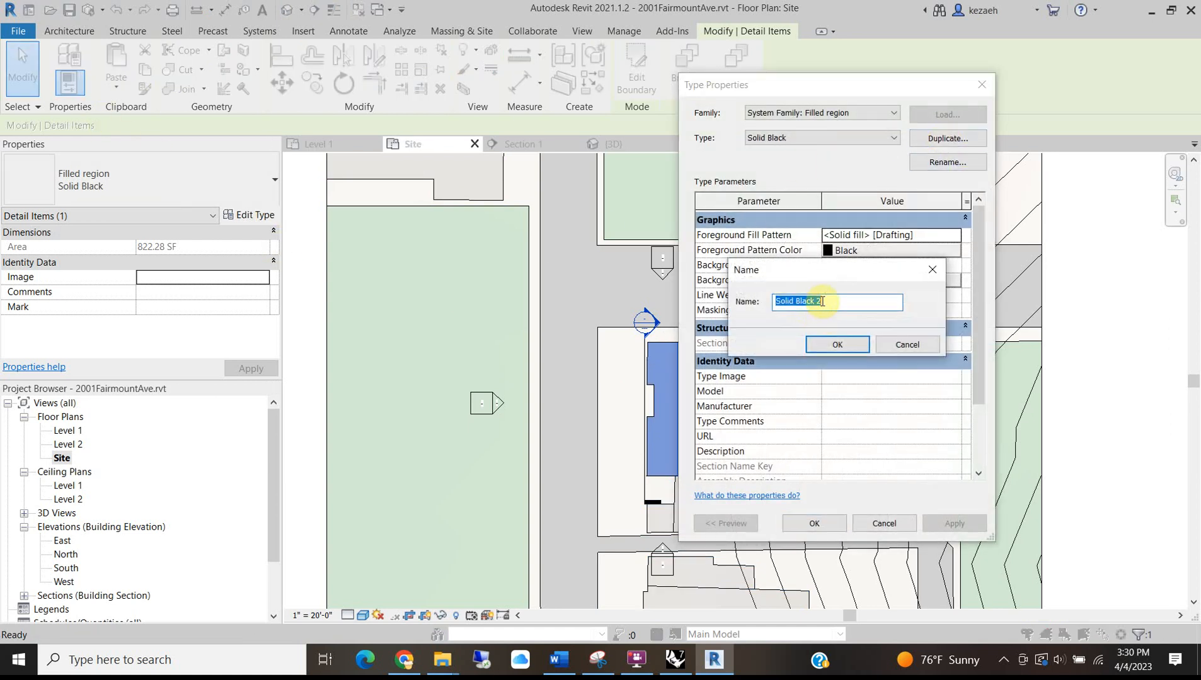
type("Red")
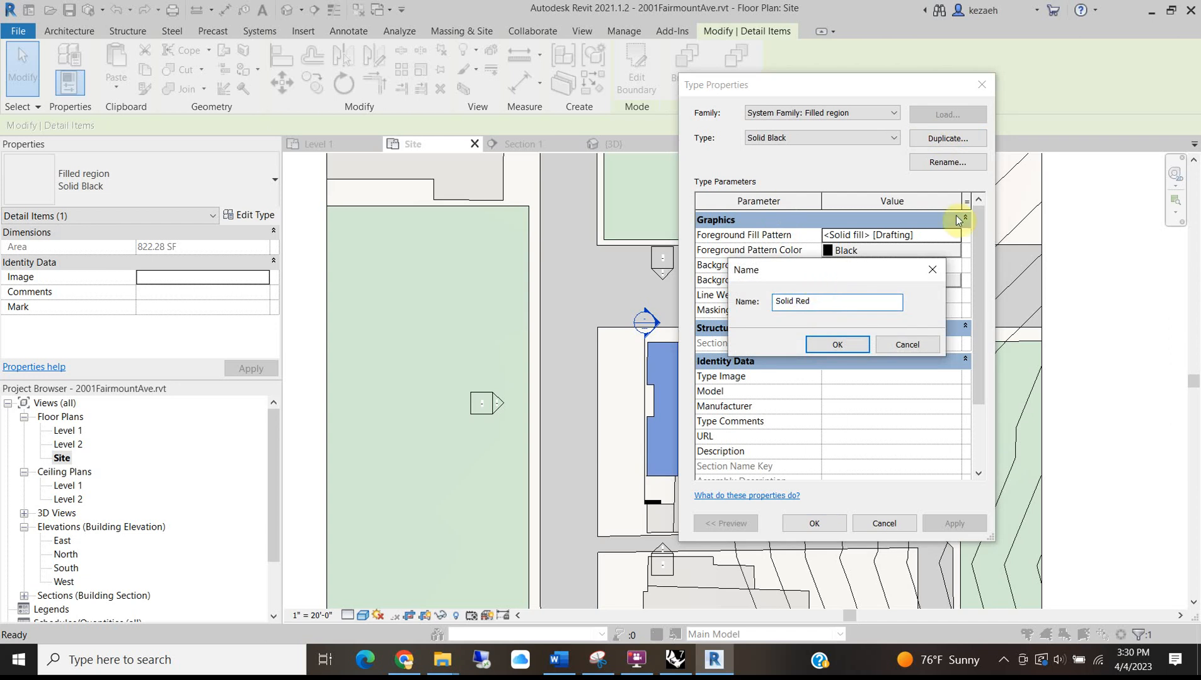
left_click(850, 346)
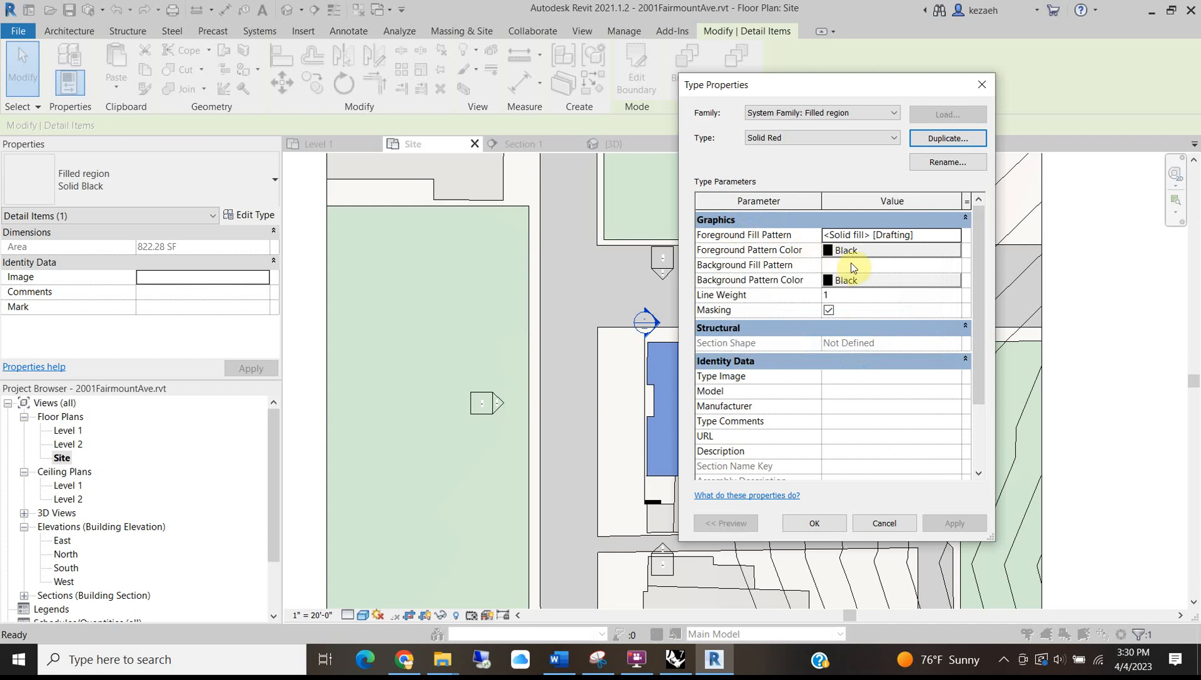
left_click(863, 251)
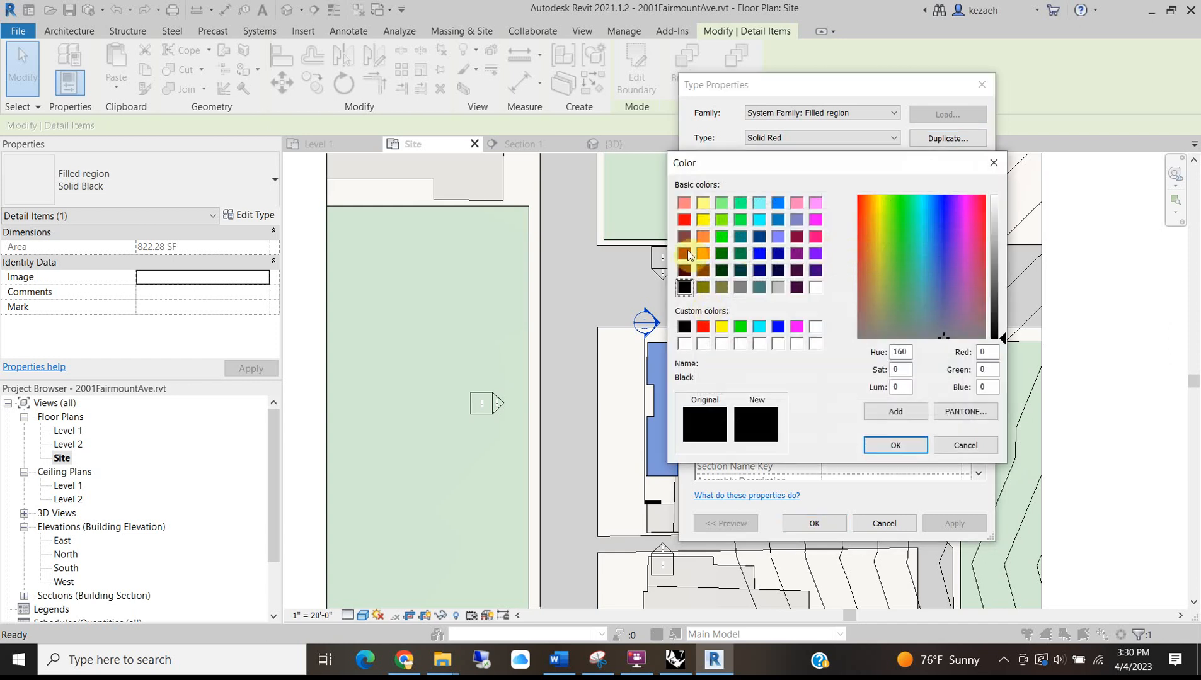
left_click(684, 220)
left_click(898, 451)
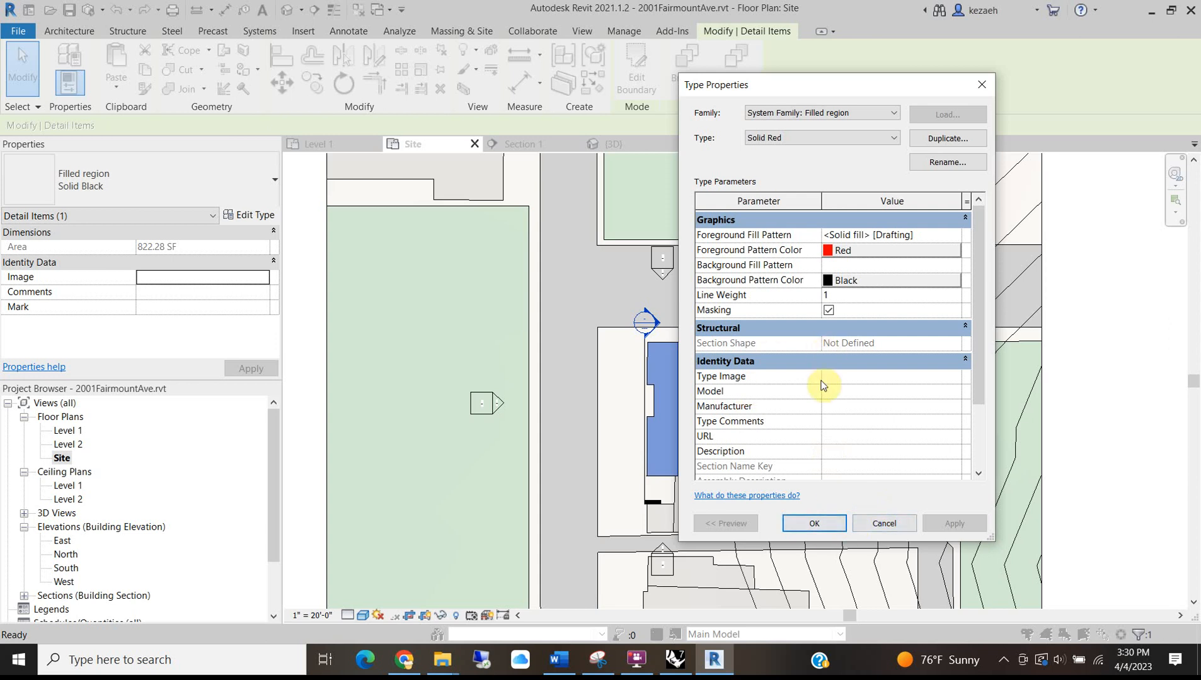
scroll(821, 384, "down", 2)
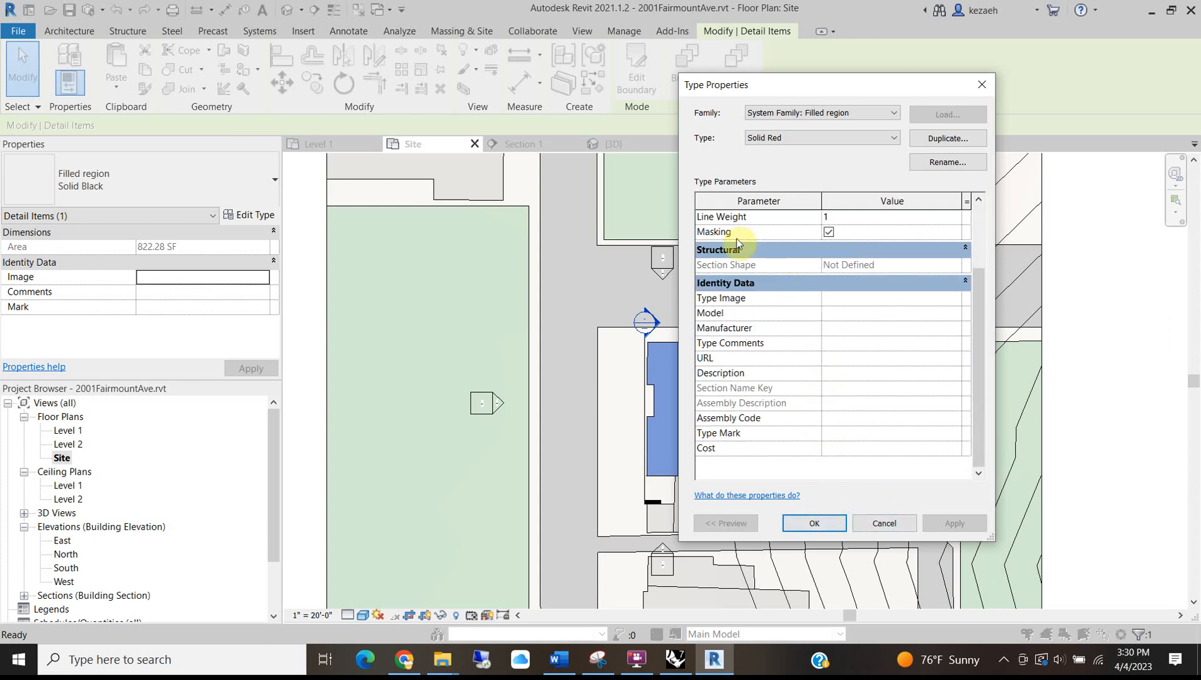
left_click(806, 523)
left_click(1086, 374)
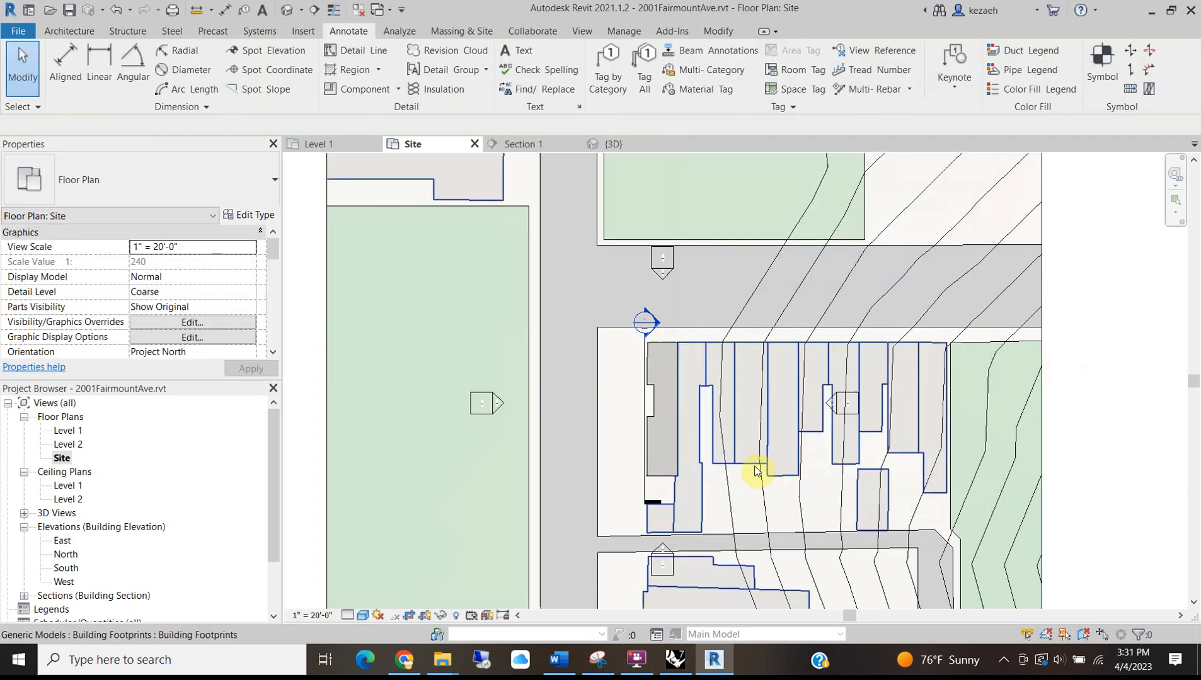
scroll(653, 482, "up", 4)
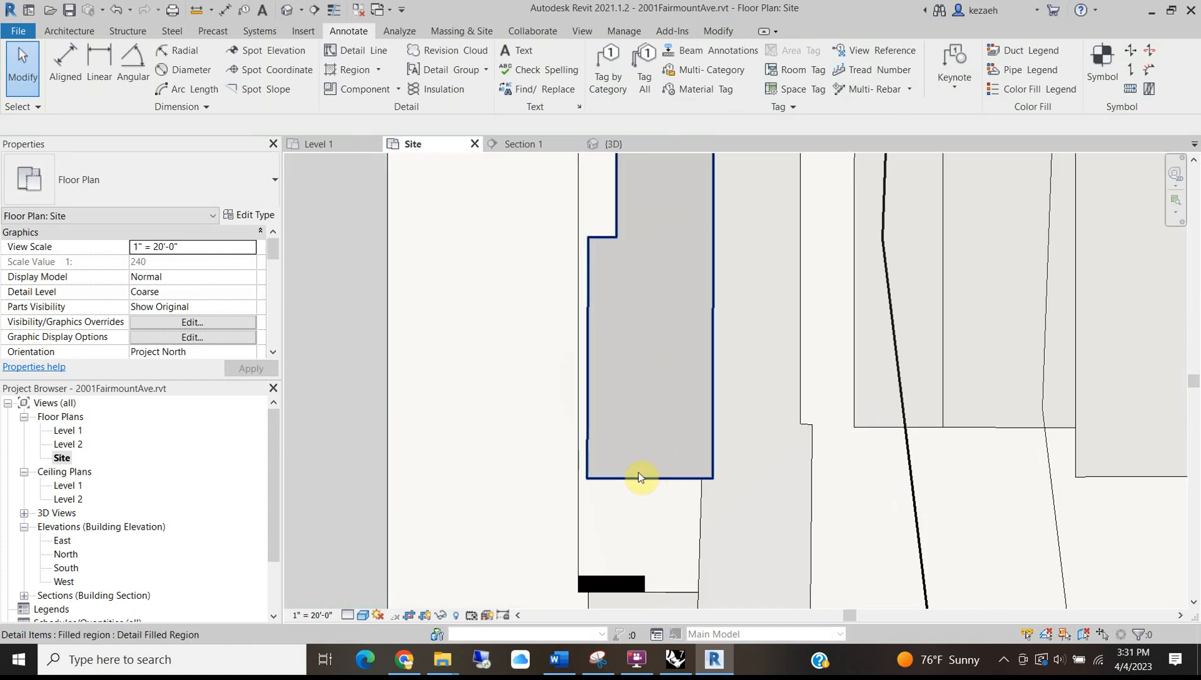
Give the Solid Red type a red background colour and a <Solid fill> background pattern.
left_click(638, 477)
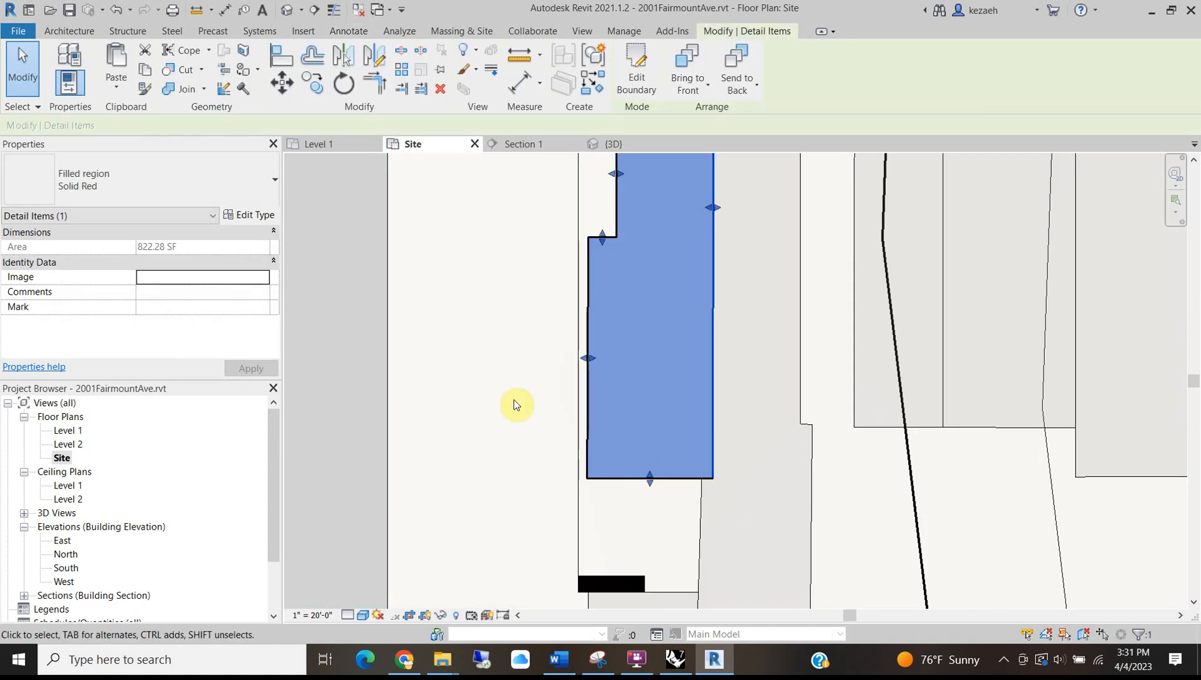
left_click(247, 215)
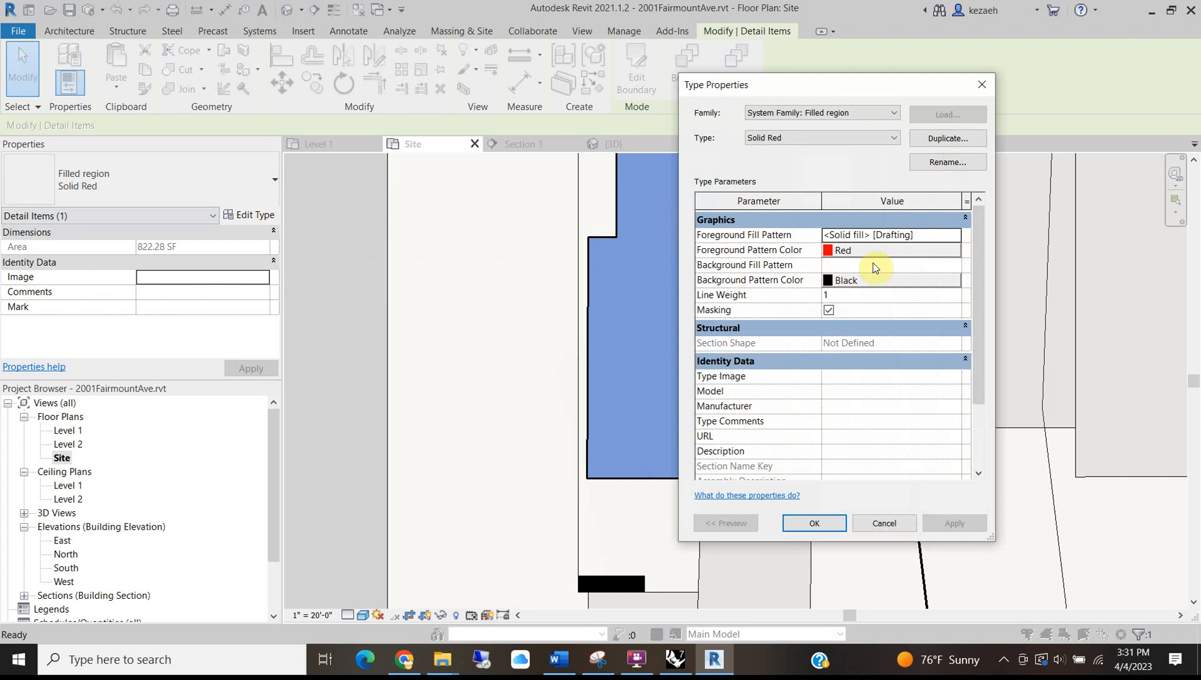
left_click(941, 237)
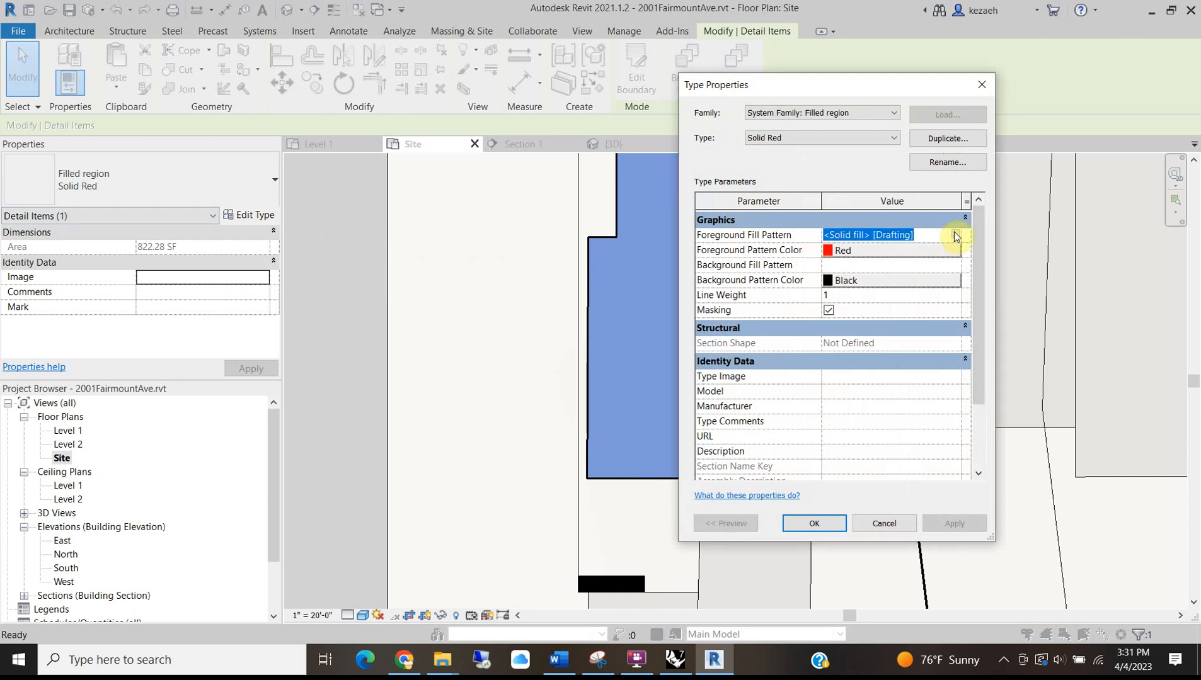
left_click(955, 237)
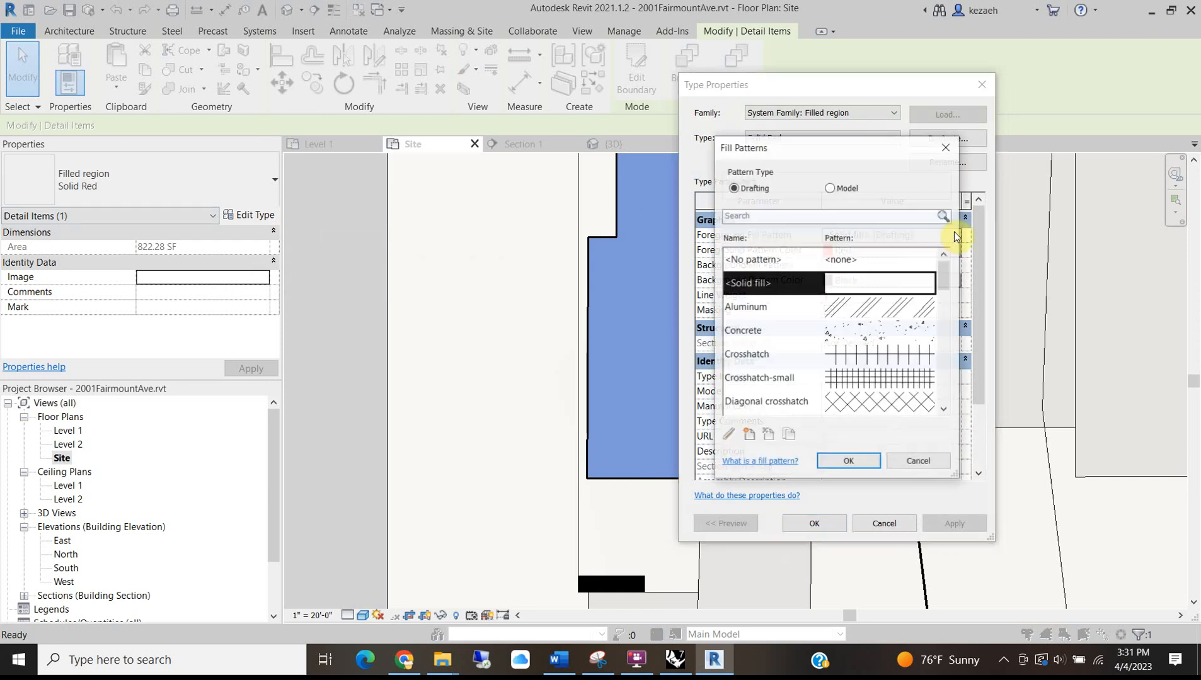
left_click(849, 463)
left_click(854, 279)
left_click(854, 279)
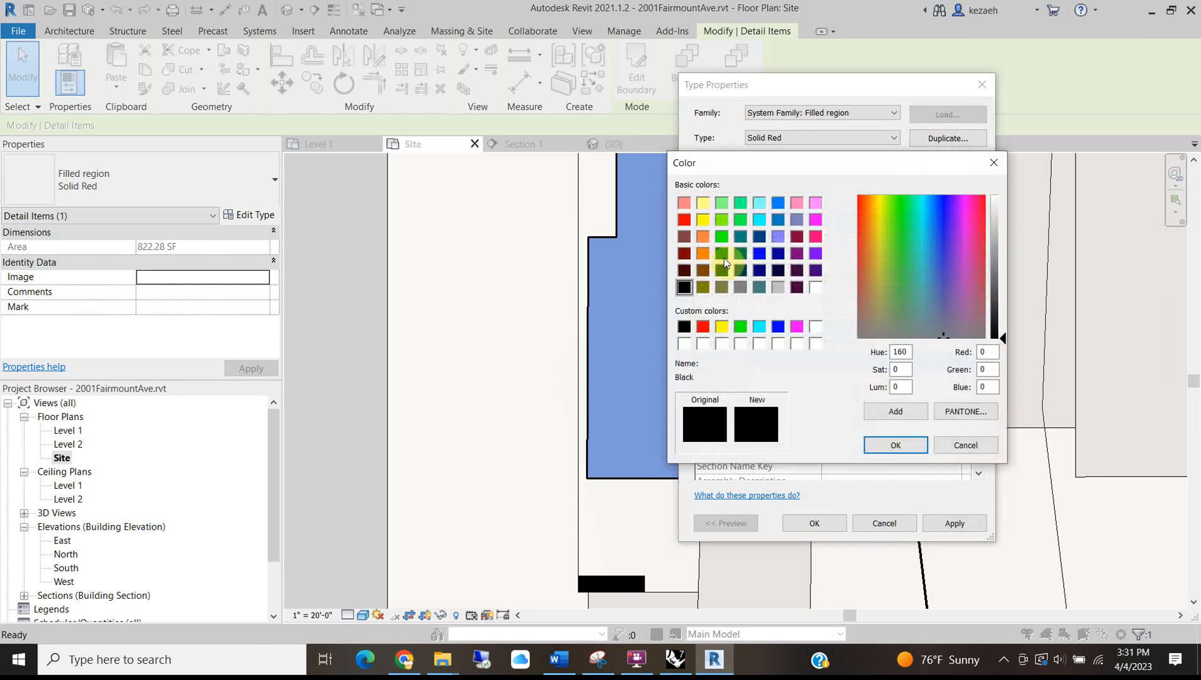
left_click(684, 219)
left_click(908, 447)
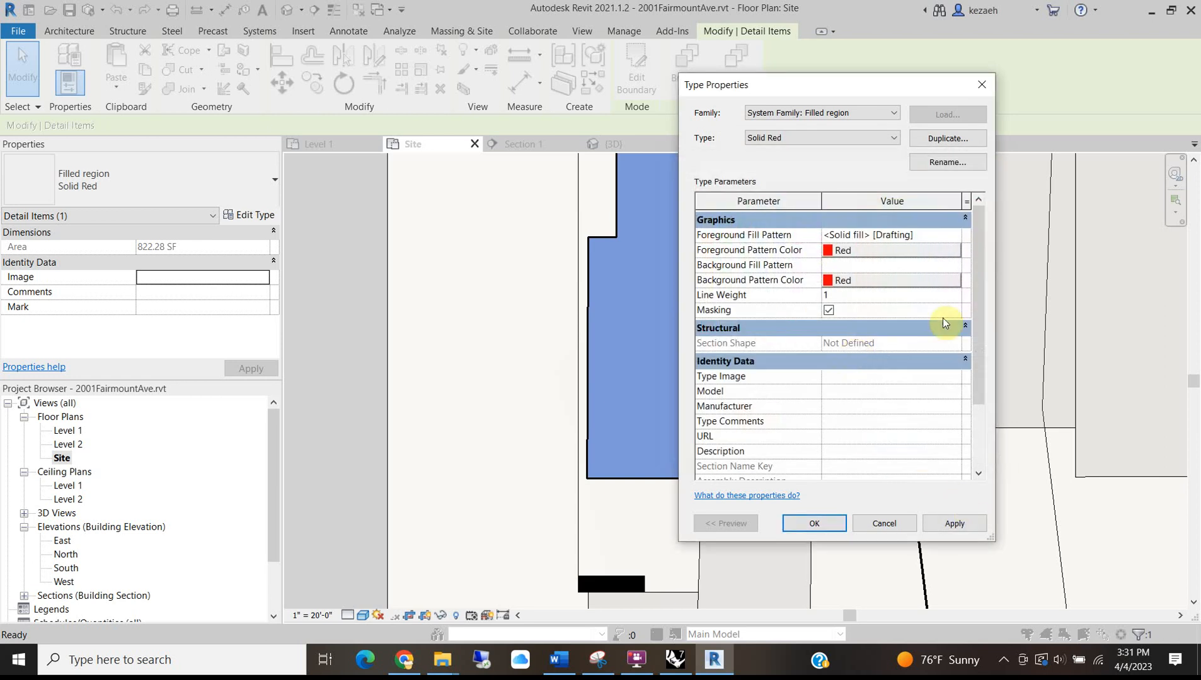
left_click(890, 264)
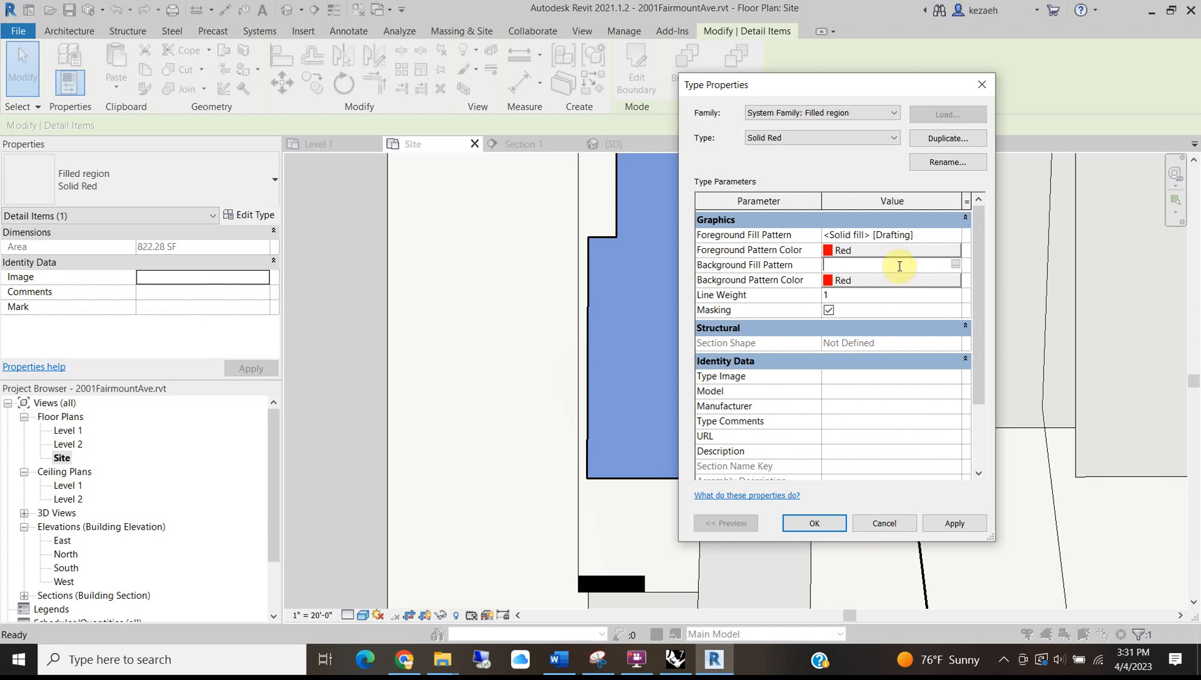
left_click(955, 264)
left_click(871, 291)
left_click(846, 462)
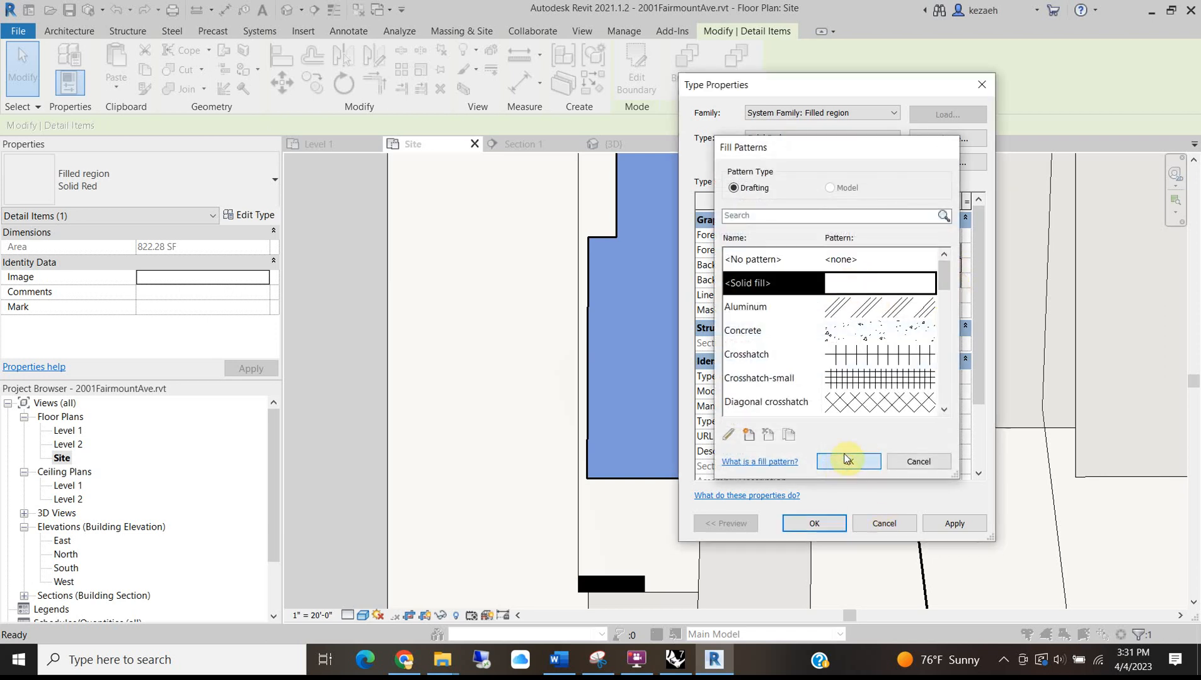
left_click(814, 523)
left_click(509, 402)
scroll(618, 449, "down", 2)
scroll(618, 449, "down", 4)
scroll(623, 454, "up", 3)
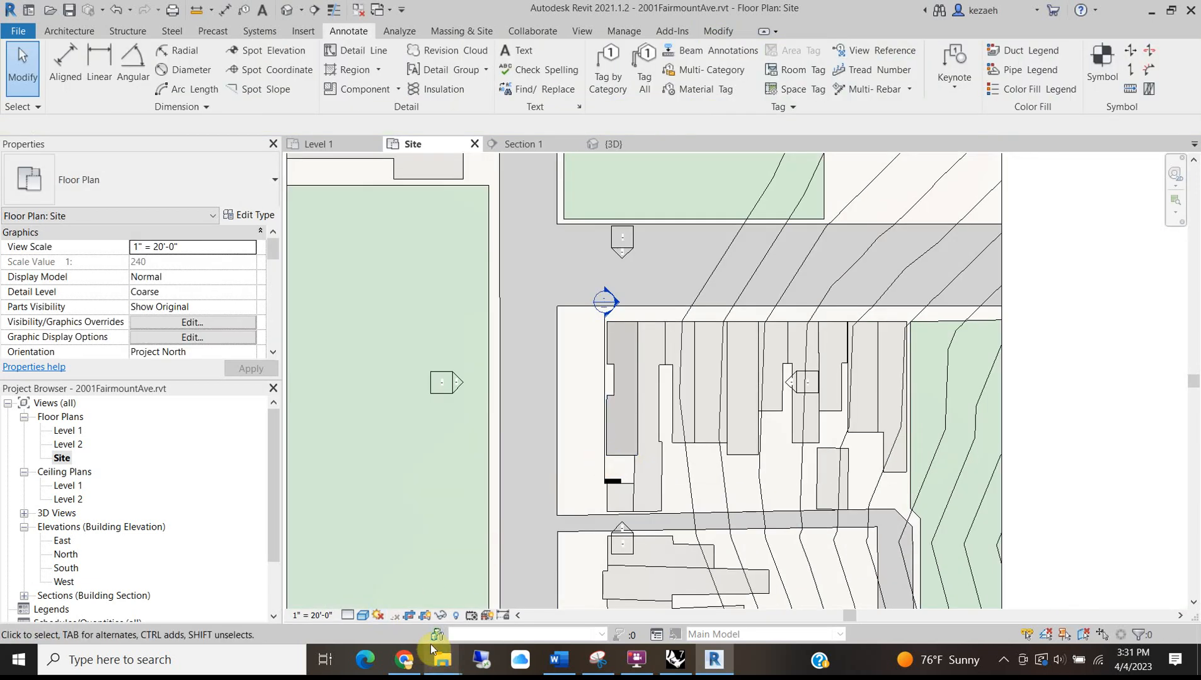
left_click(619, 385)
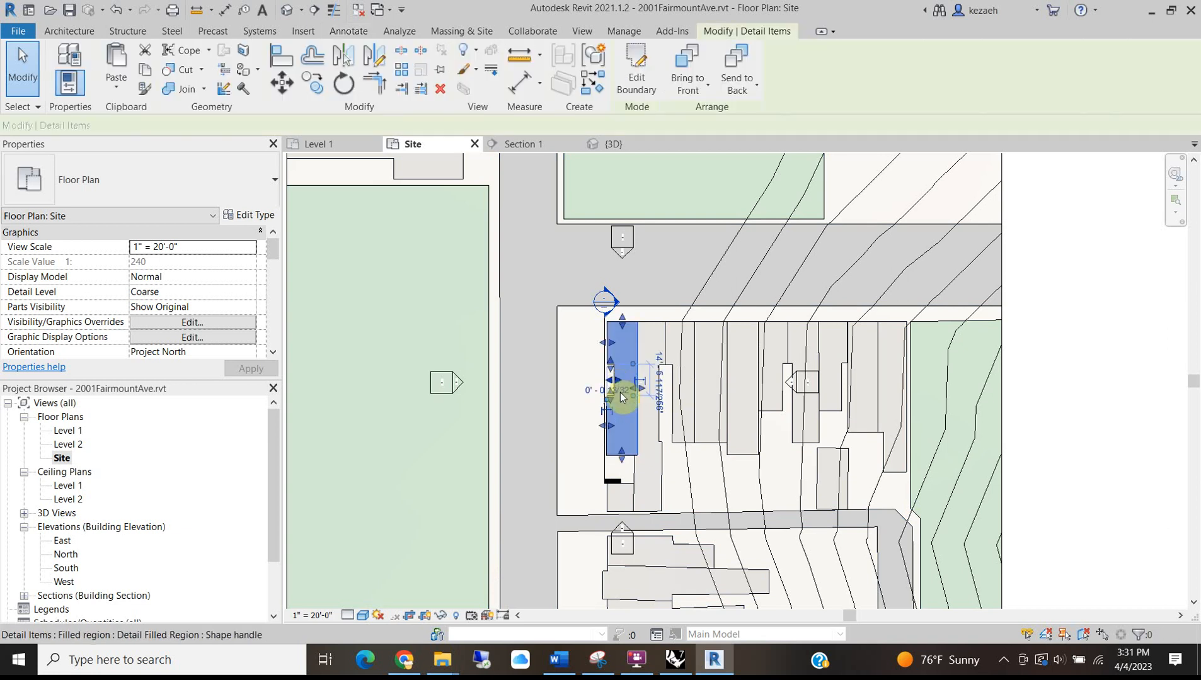
key("v")
key("v")
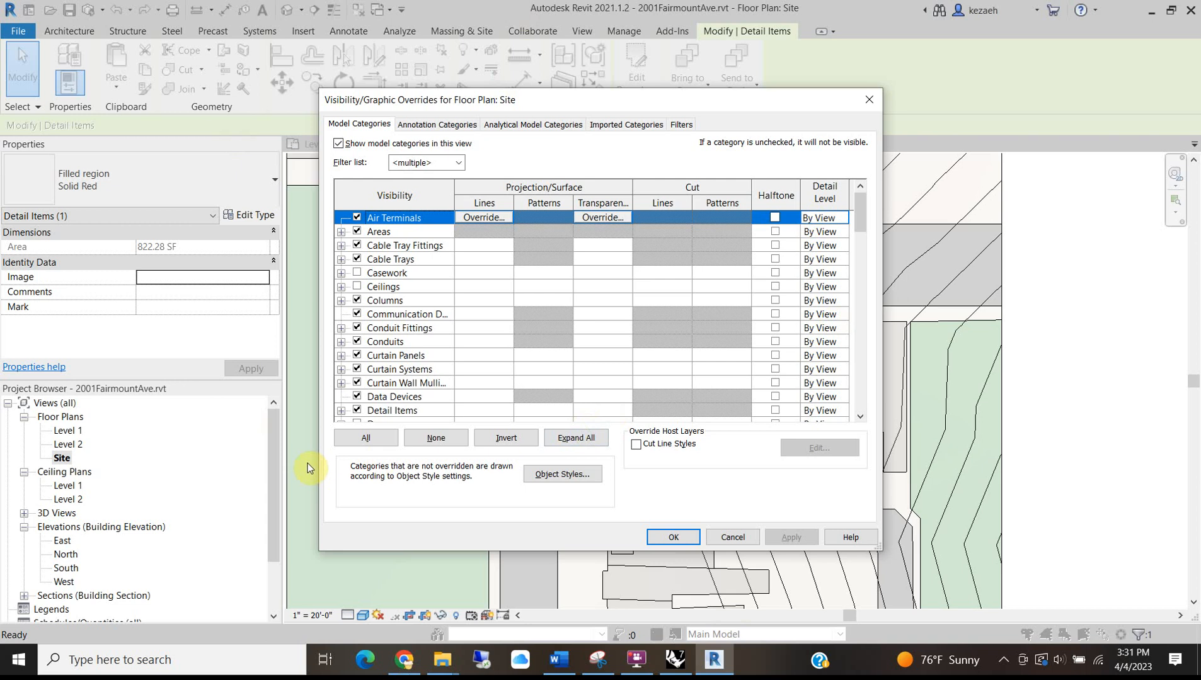
scroll(516, 315, "down", 10)
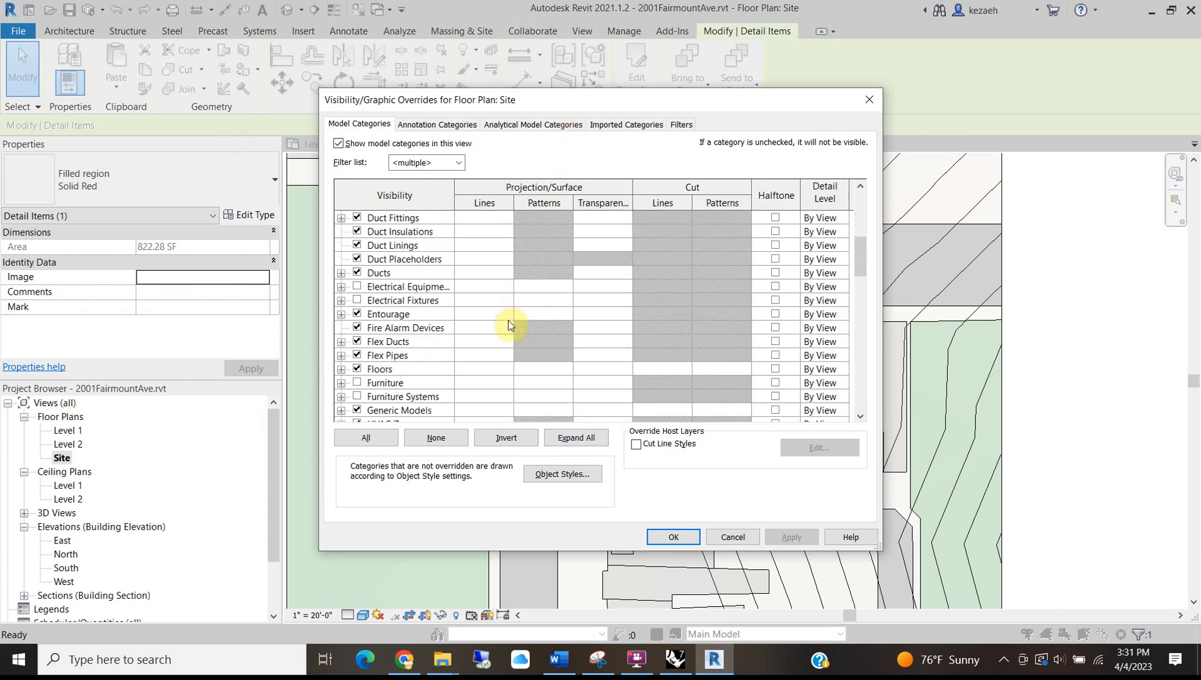
scroll(518, 323, "down", 3)
left_click(406, 125)
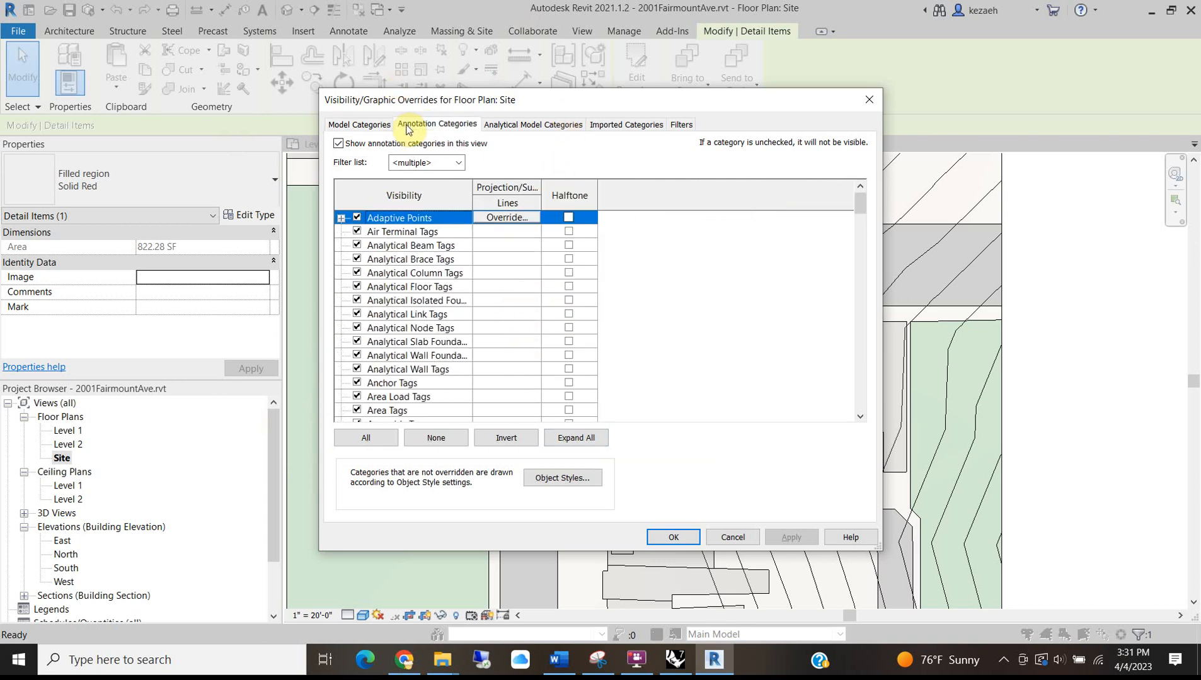
scroll(356, 372, "down", 2)
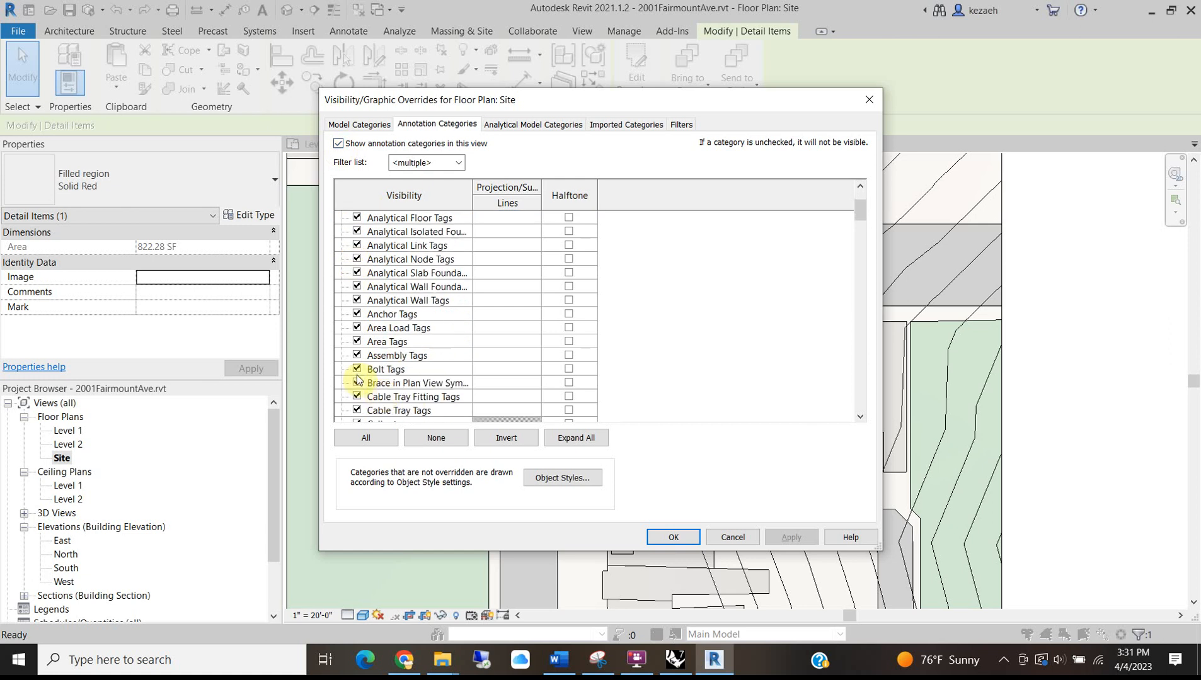
scroll(454, 369, "down", 9)
scroll(438, 371, "up", 4)
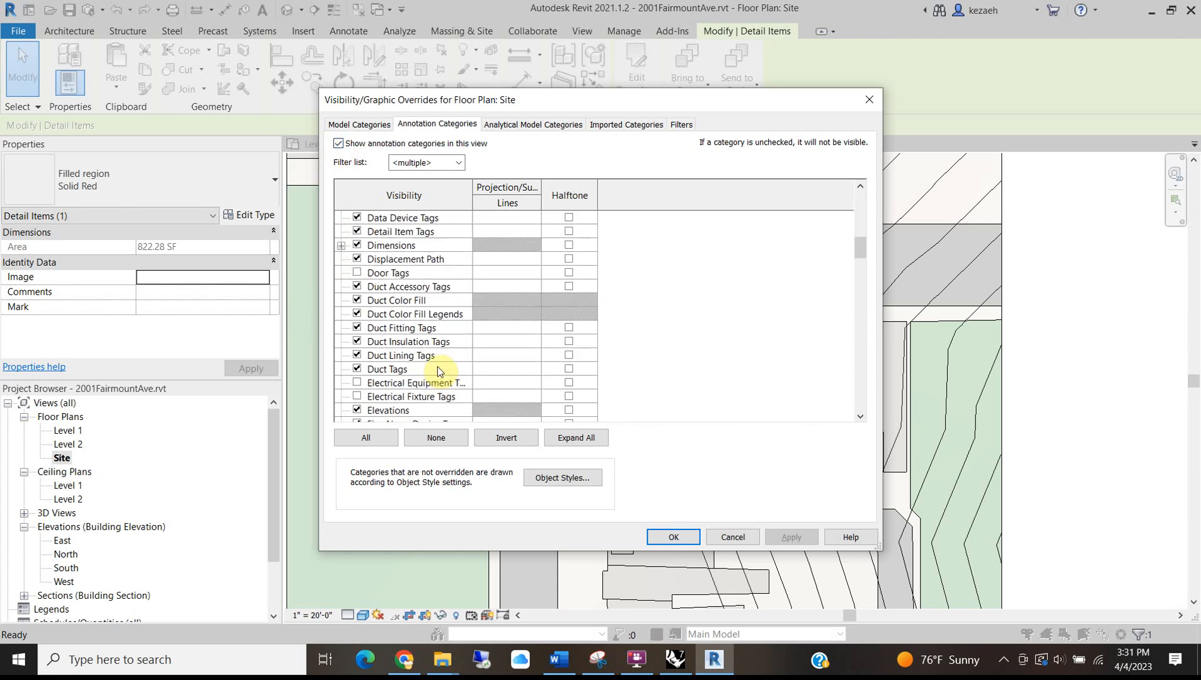
scroll(438, 371, "up", 6)
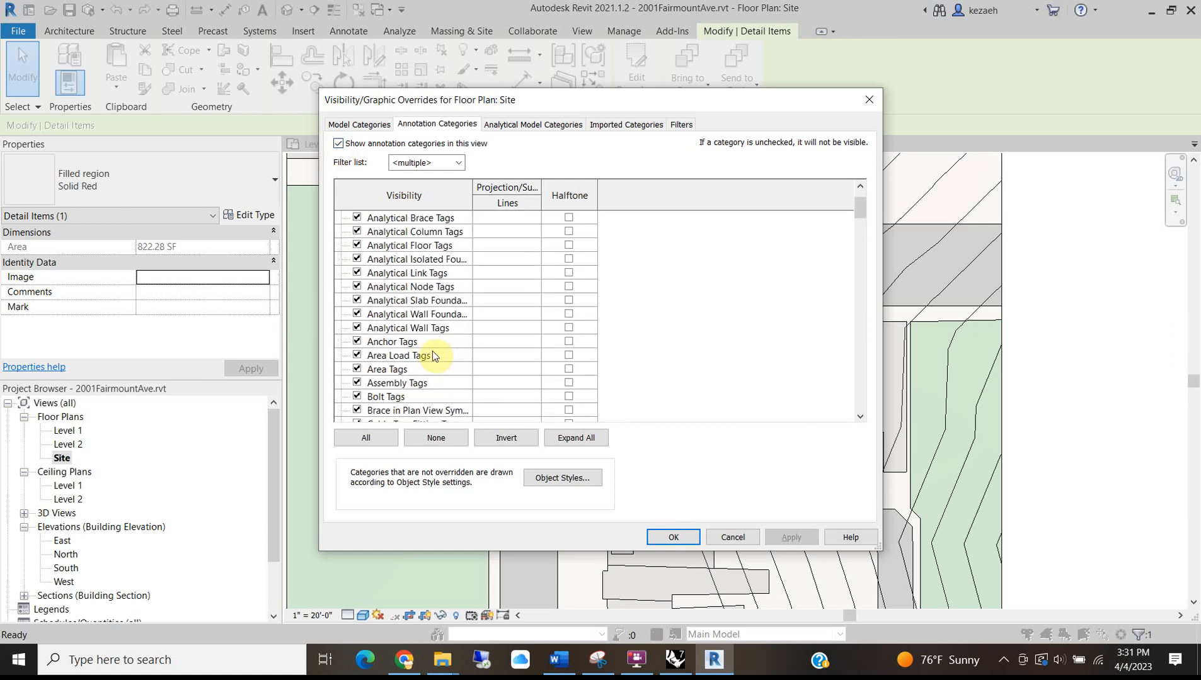
scroll(415, 370, "down", 3)
scroll(414, 371, "down", 9)
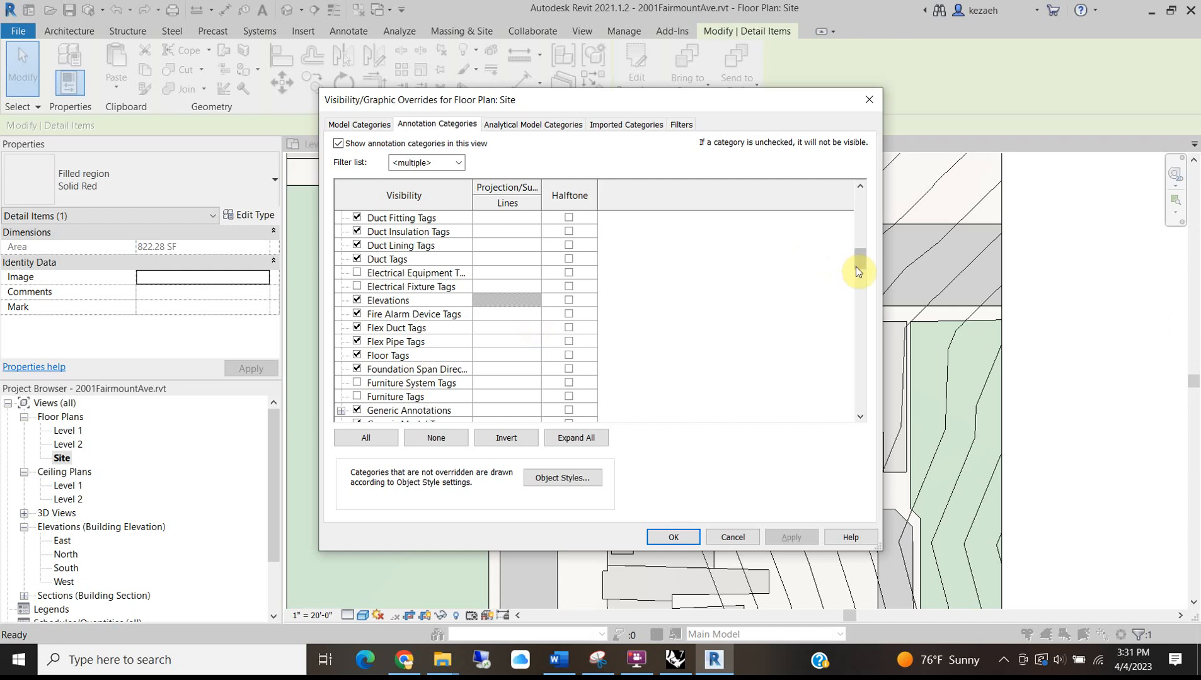
left_click_drag(860, 265, 854, 339)
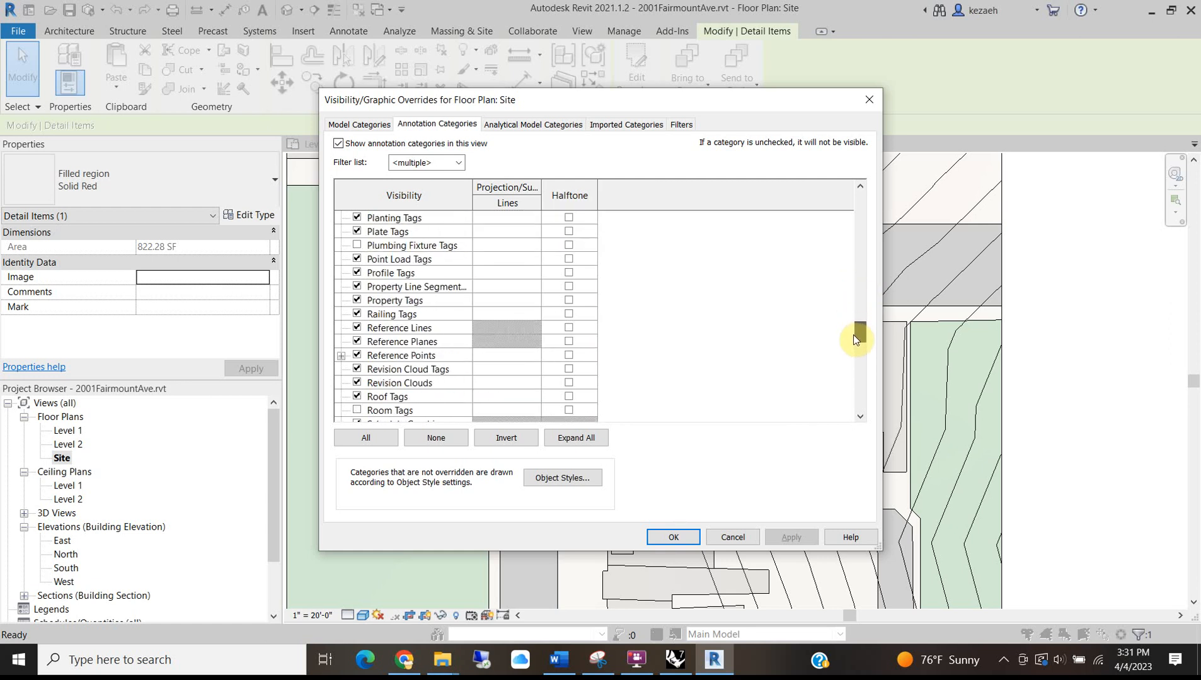
left_click_drag(854, 338, 840, 381)
left_click(724, 533)
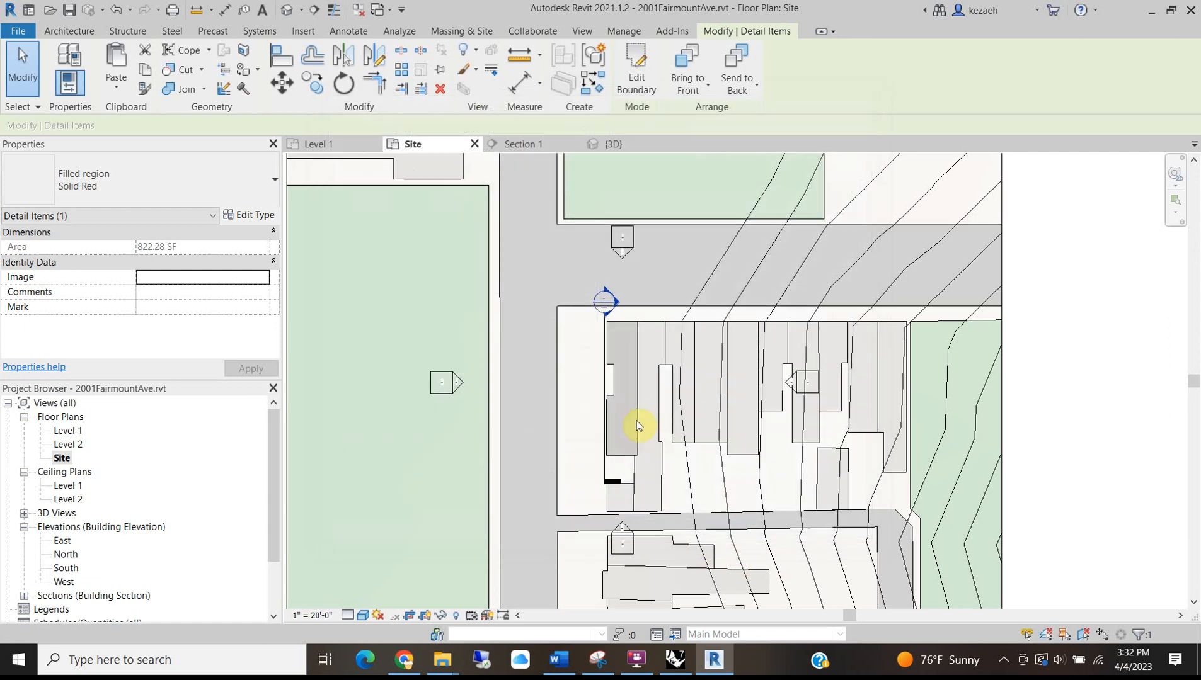
Reset the region's foreground colour override to No Override so it shows pale red.
left_click(612, 364)
left_click(611, 344)
right_click(610, 344)
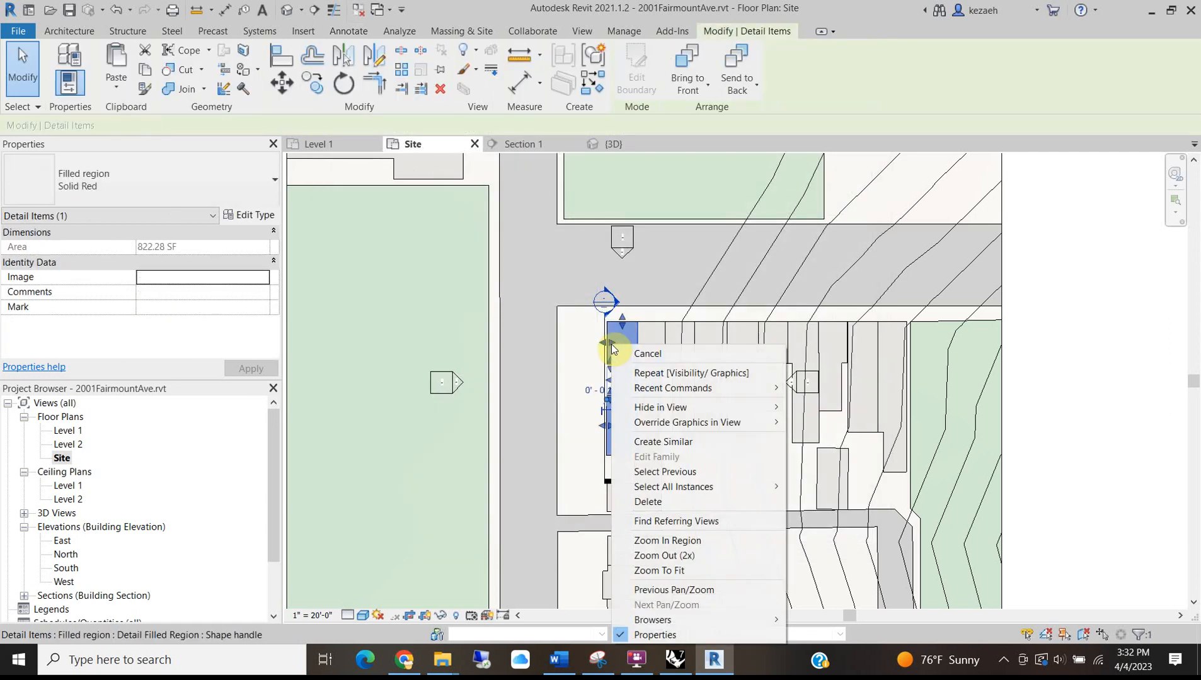
mouse_move(699, 425)
left_click(829, 422)
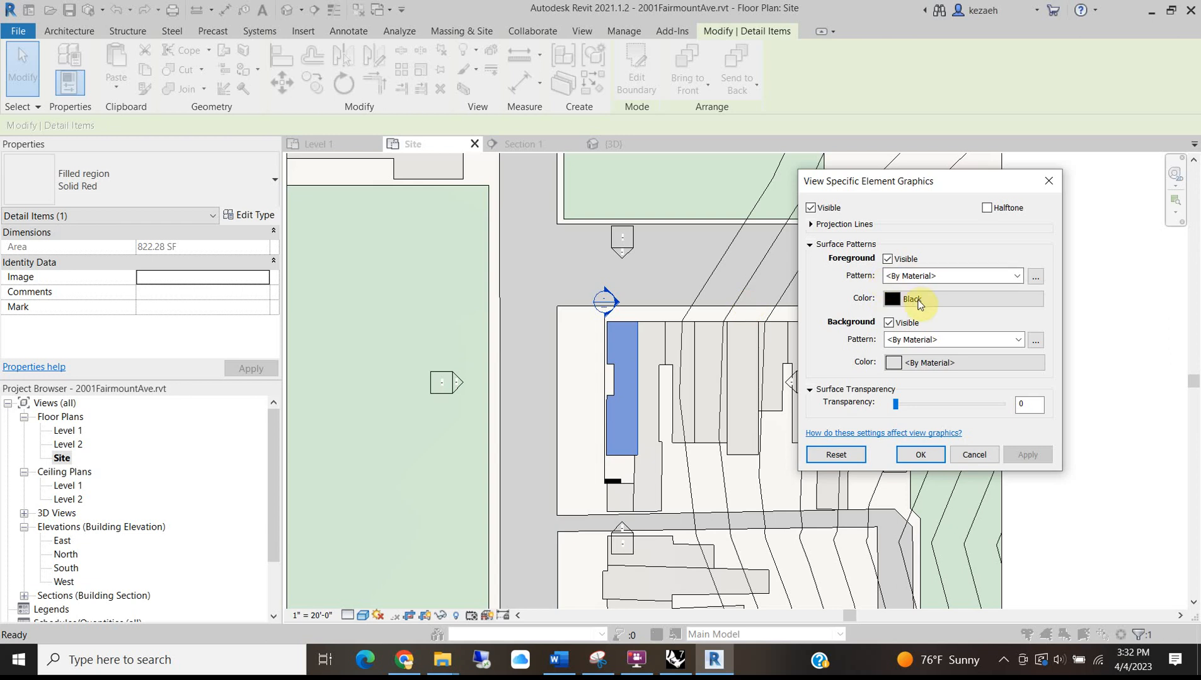
left_click(919, 305)
left_click(1058, 458)
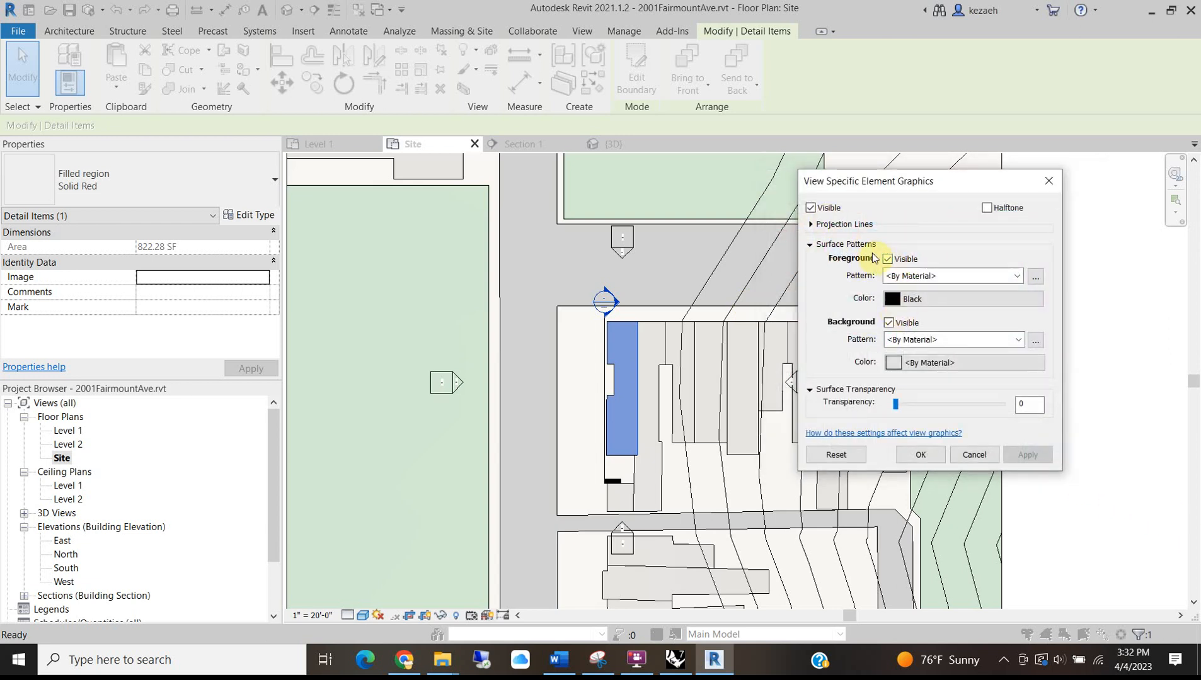
left_click(934, 302)
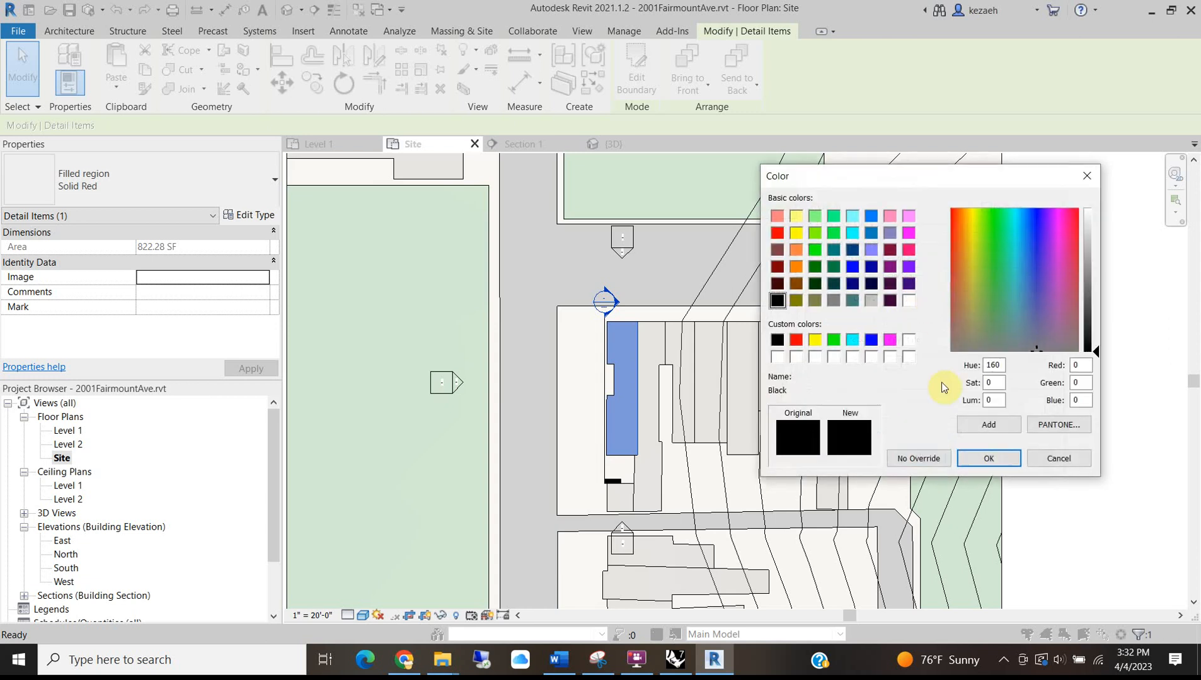
left_click(919, 458)
left_click(1022, 457)
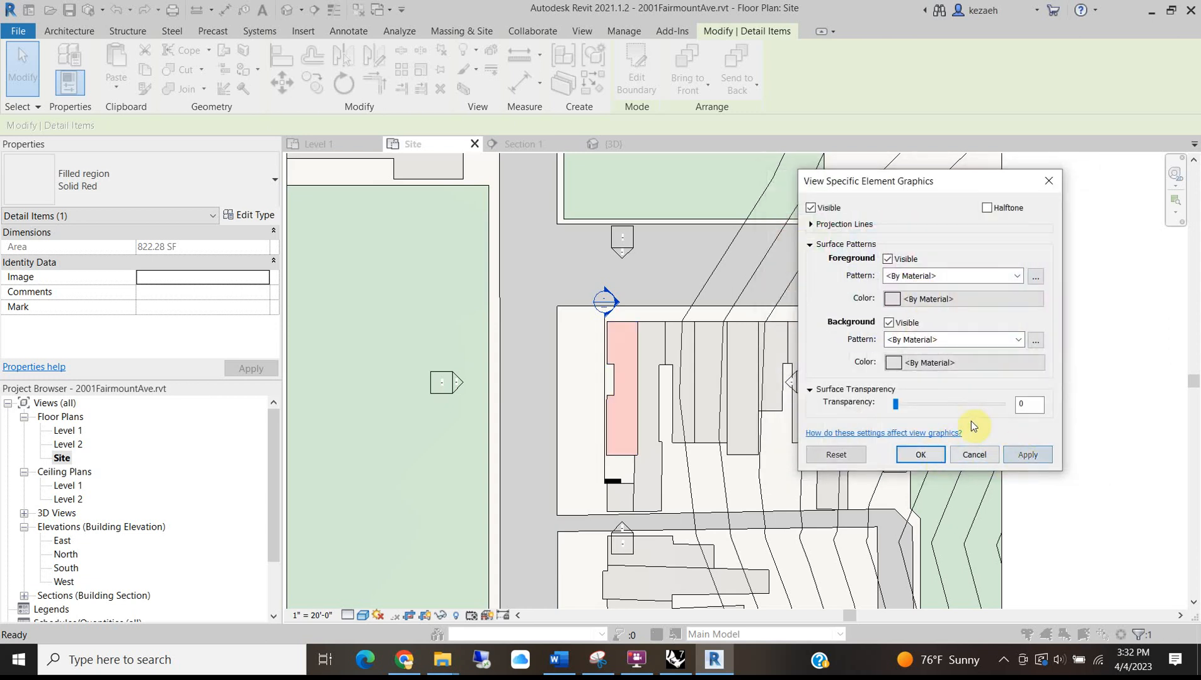
left_click(920, 453)
key("Escape")
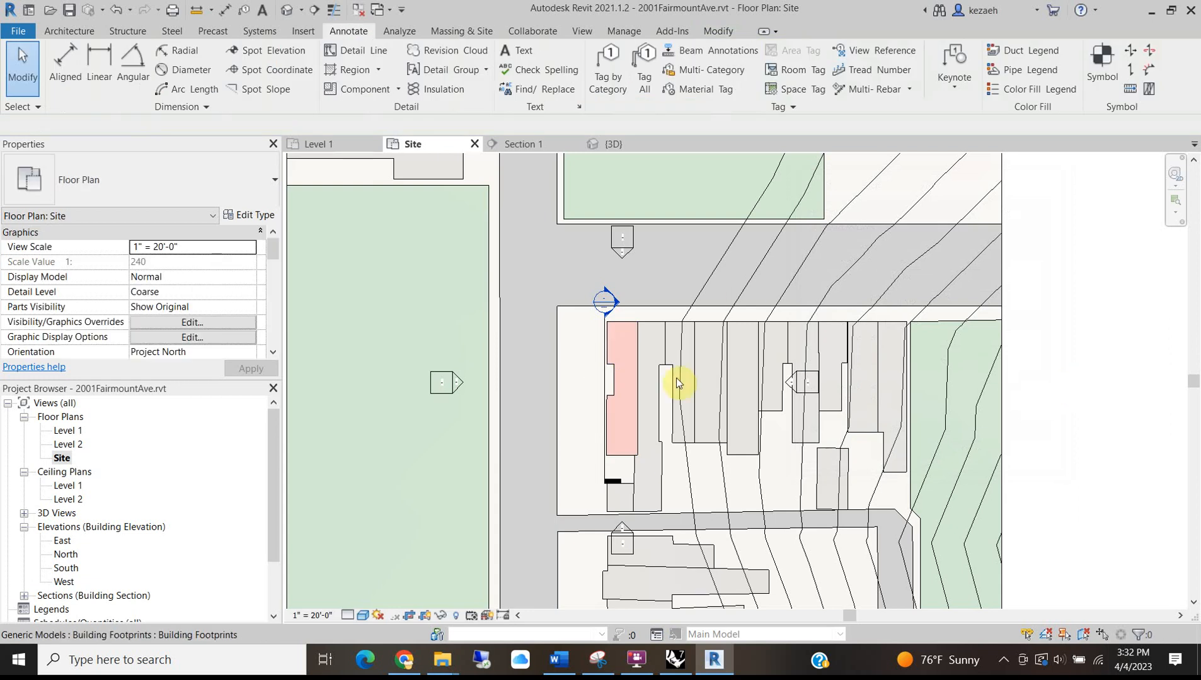
scroll(612, 430, "up", 3)
scroll(559, 402, "down", 3)
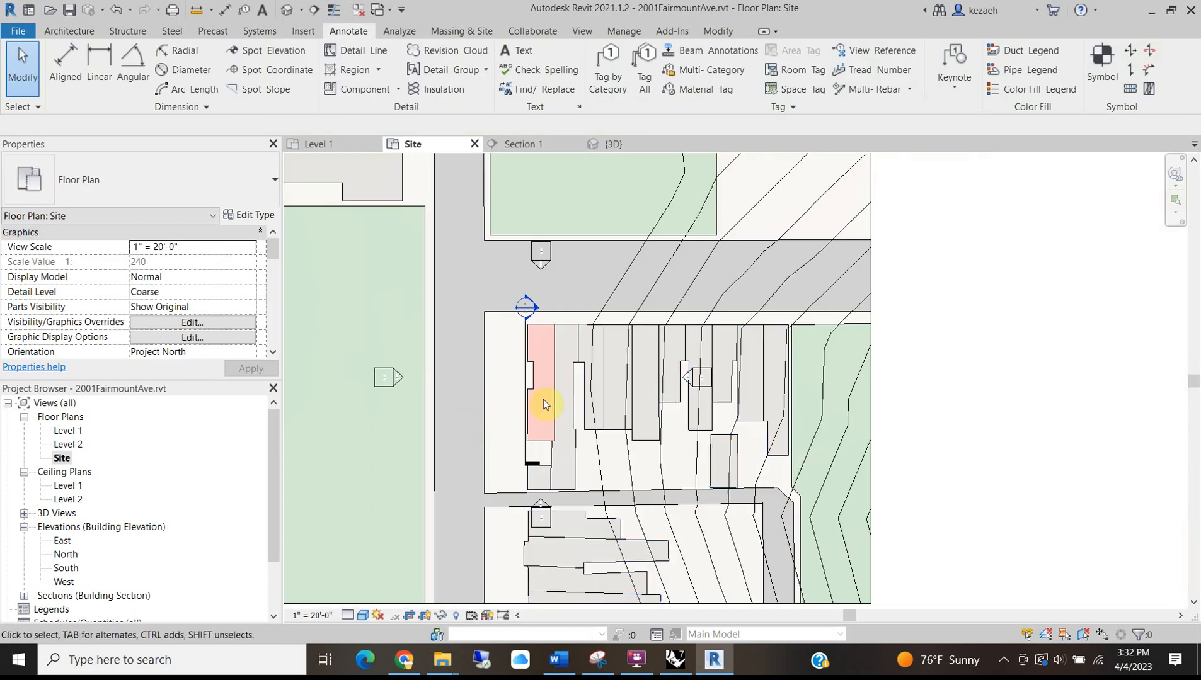
scroll(527, 450, "up", 3)
scroll(552, 364, "down", 4)
scroll(562, 449, "up", 3)
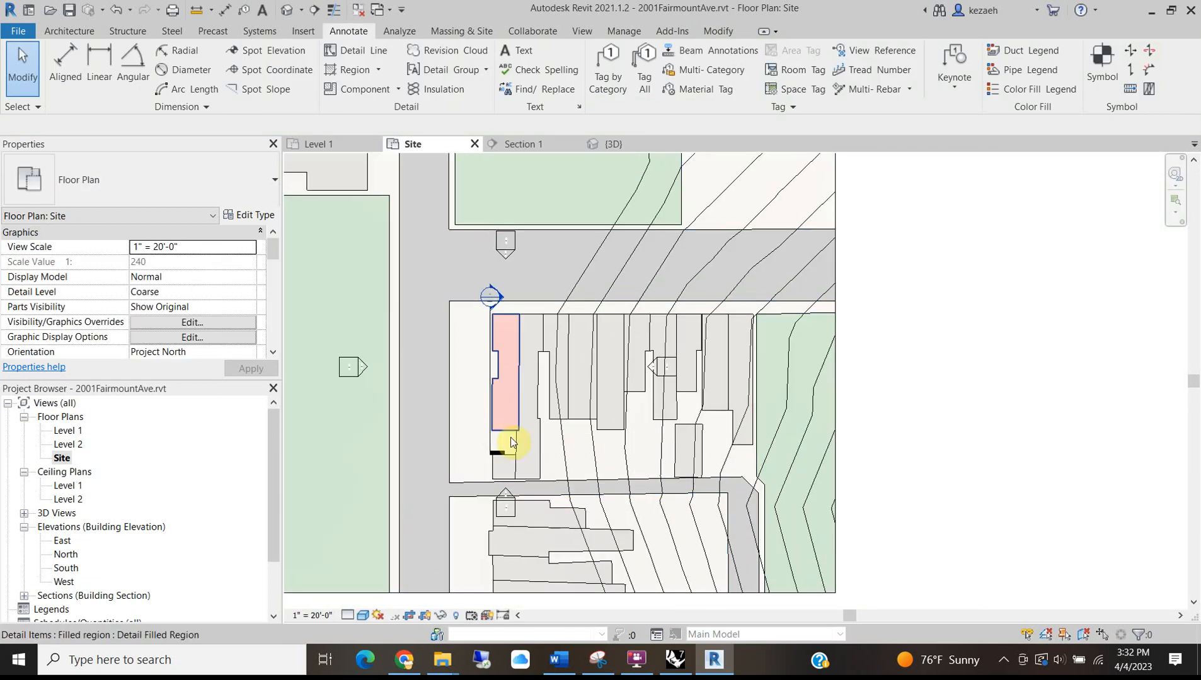
scroll(510, 424, "up", 3)
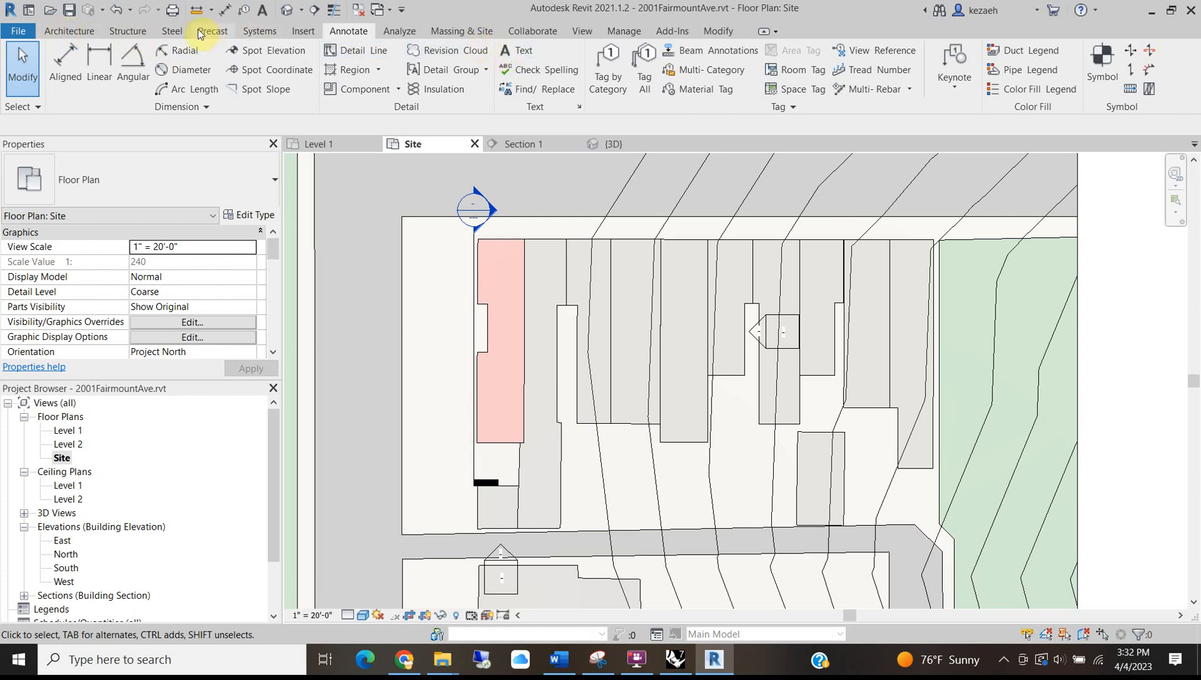
Add a new Lines subcategory named Extra Thick Dash in Line Styles.
left_click(638, 33)
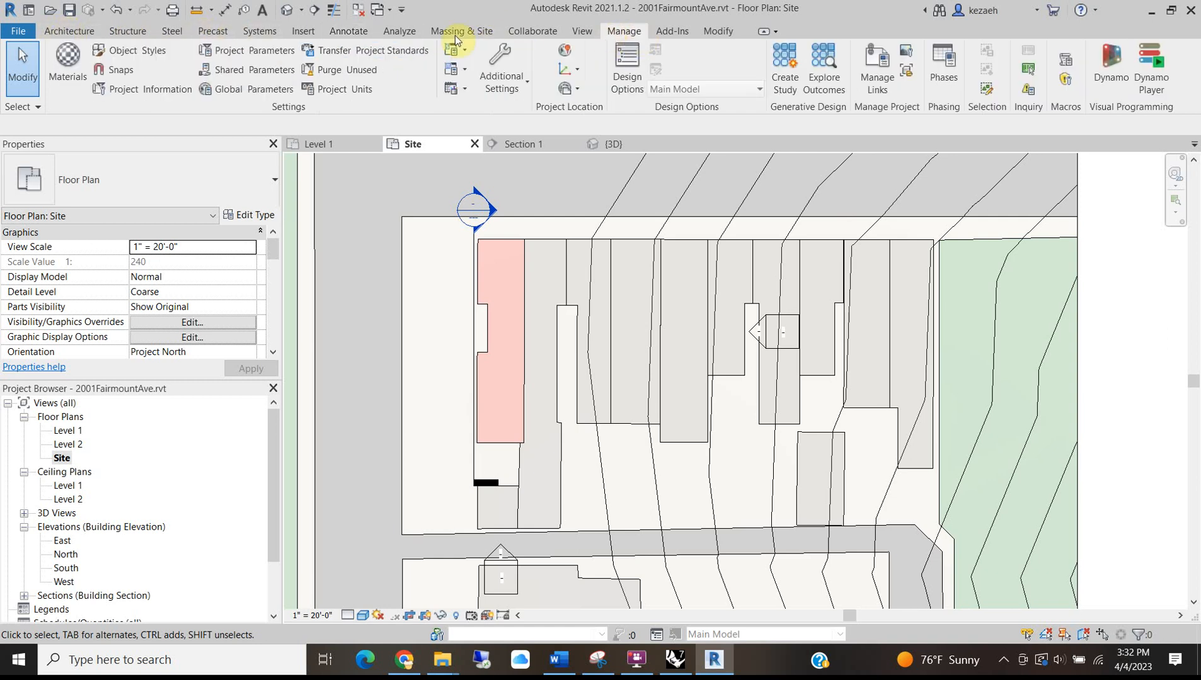
left_click(506, 87)
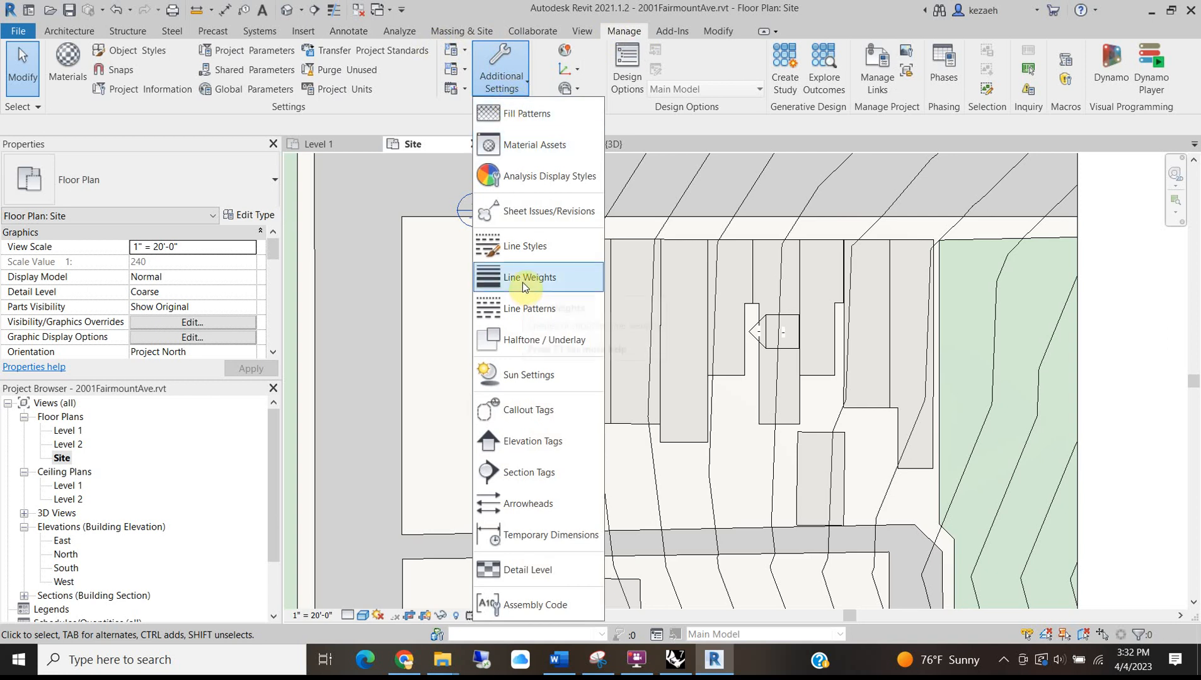
left_click(535, 247)
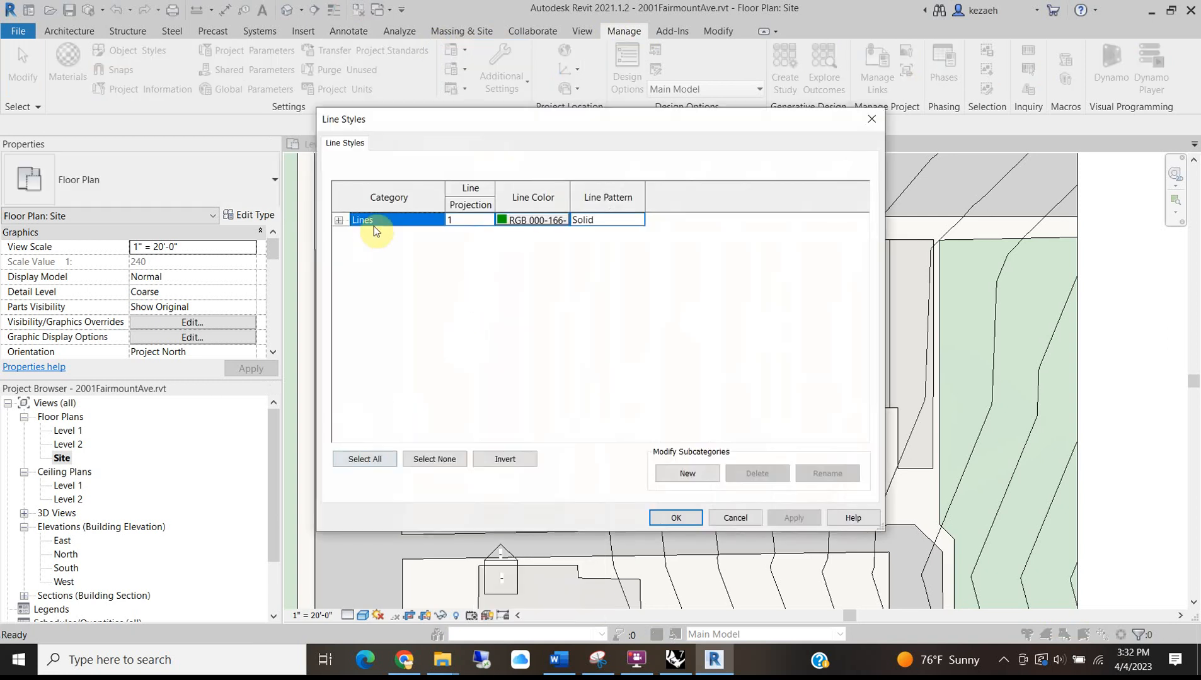
left_click(338, 220)
scroll(423, 291, "down", 2)
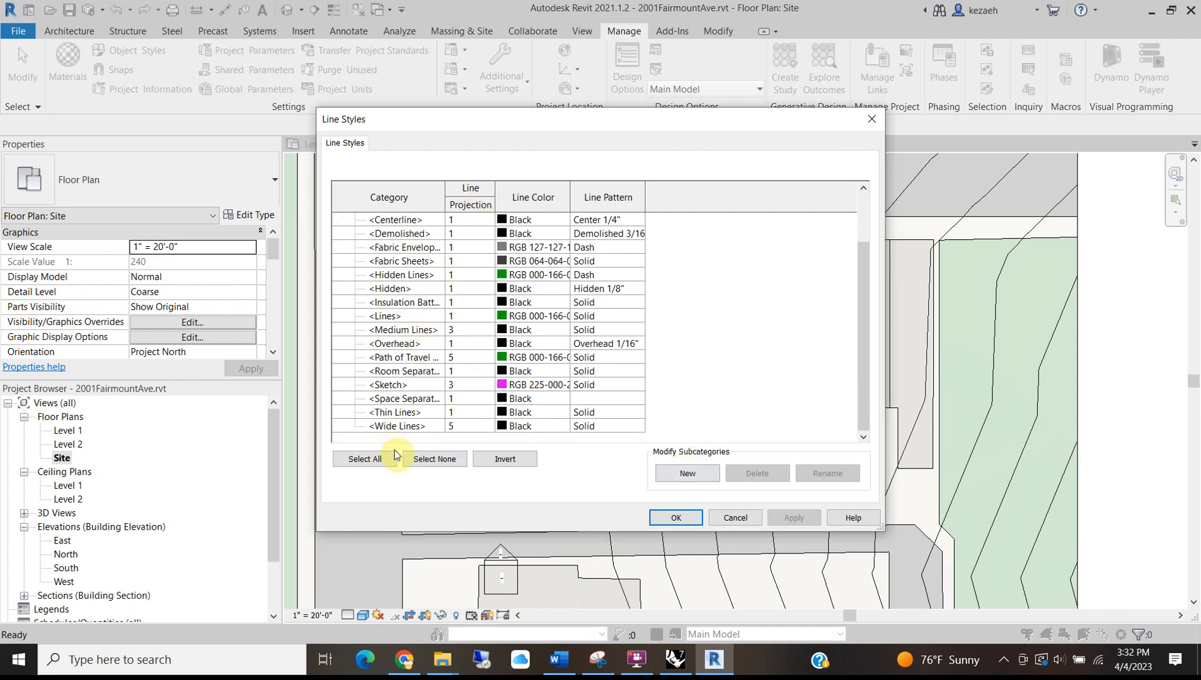
left_click(687, 473)
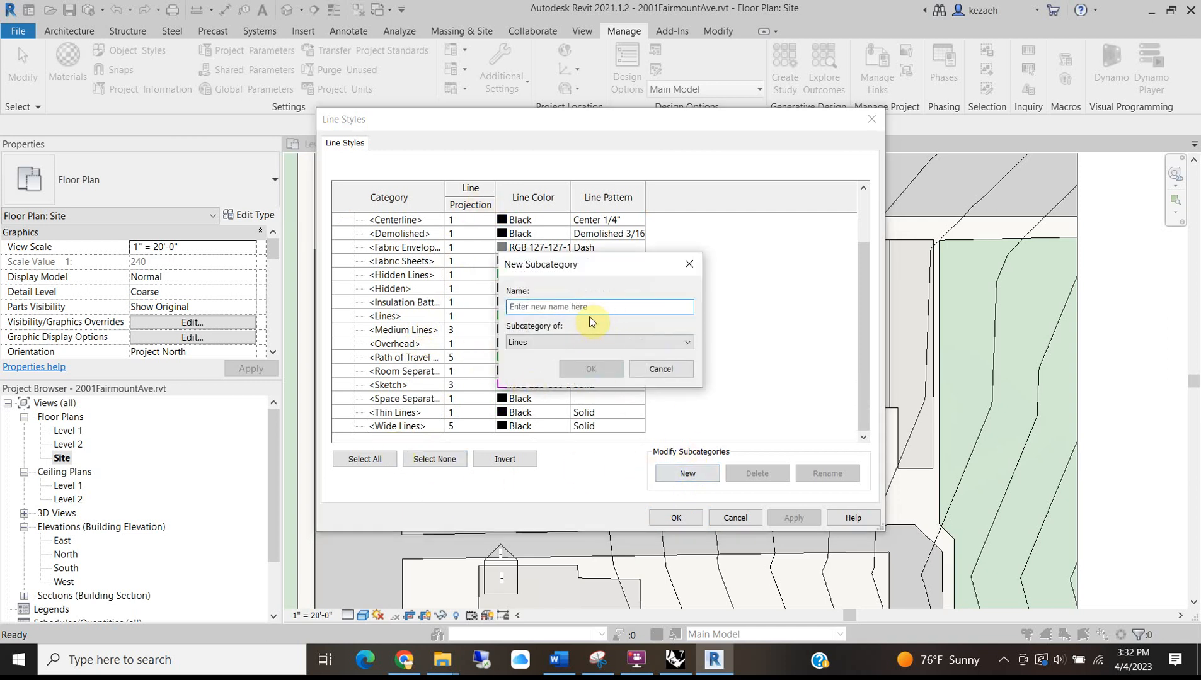
type("Extra Thick Dash")
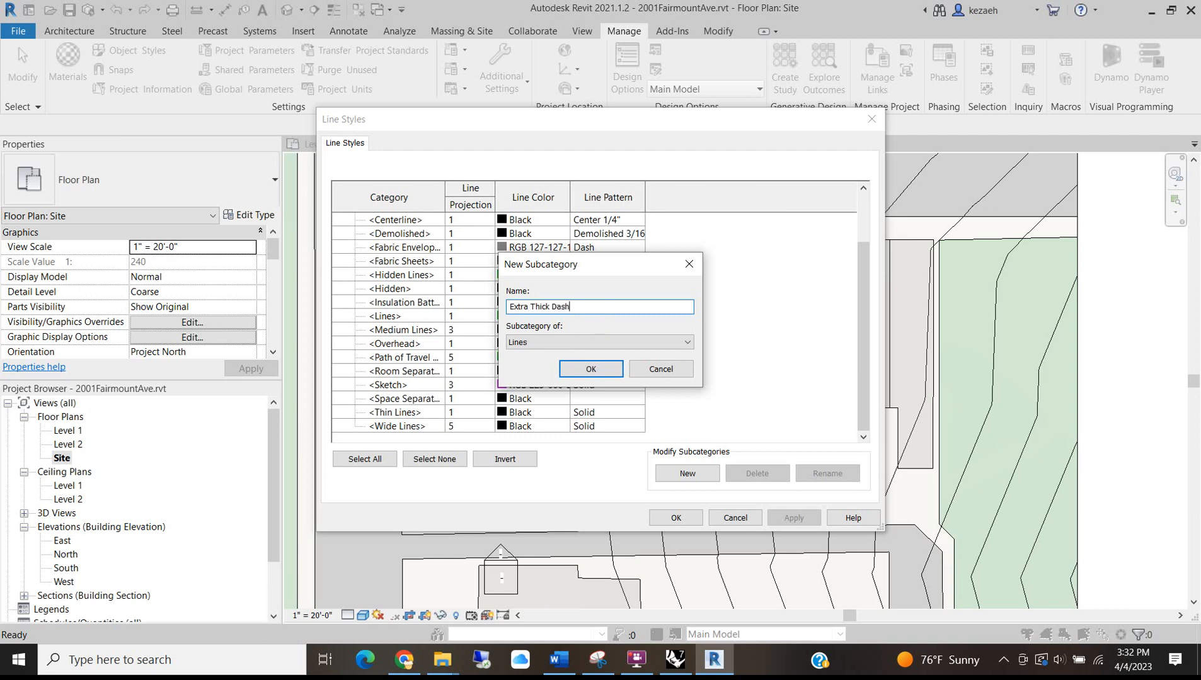
left_click(592, 368)
Give Extra Thick Dash projection line weight 10 and the Dash 1/8" pattern.
left_click(469, 430)
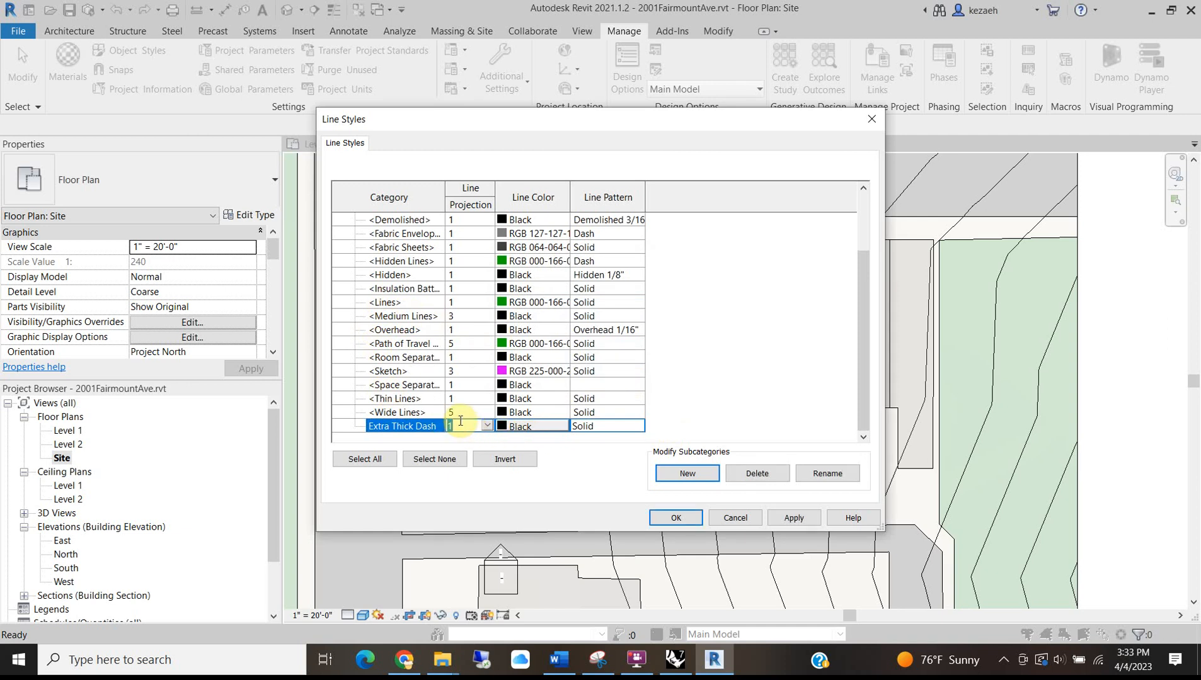
type("10")
left_click(638, 427)
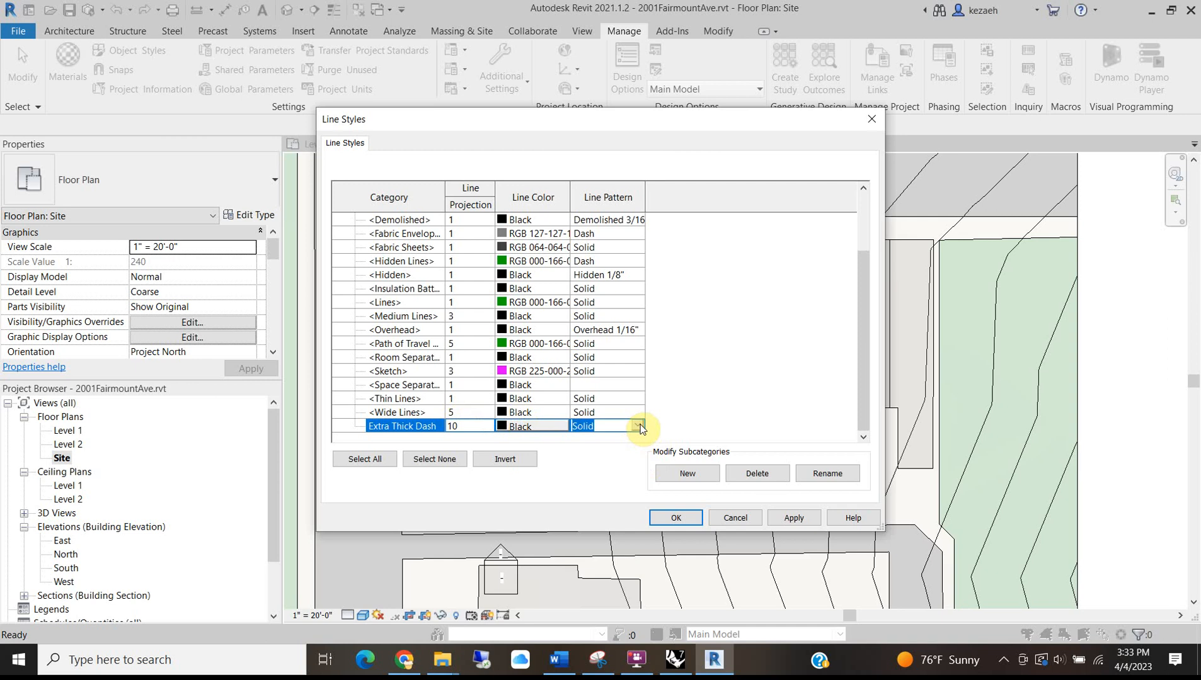
left_click(637, 426)
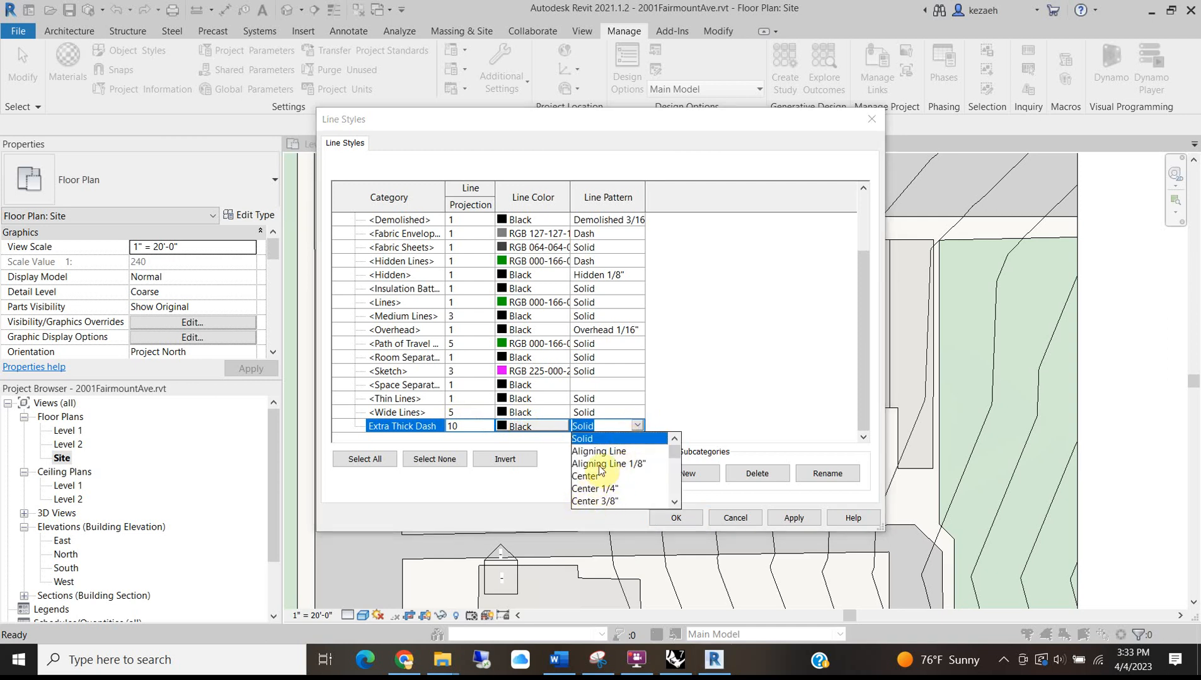
scroll(600, 471, "down", 2)
left_click(608, 489)
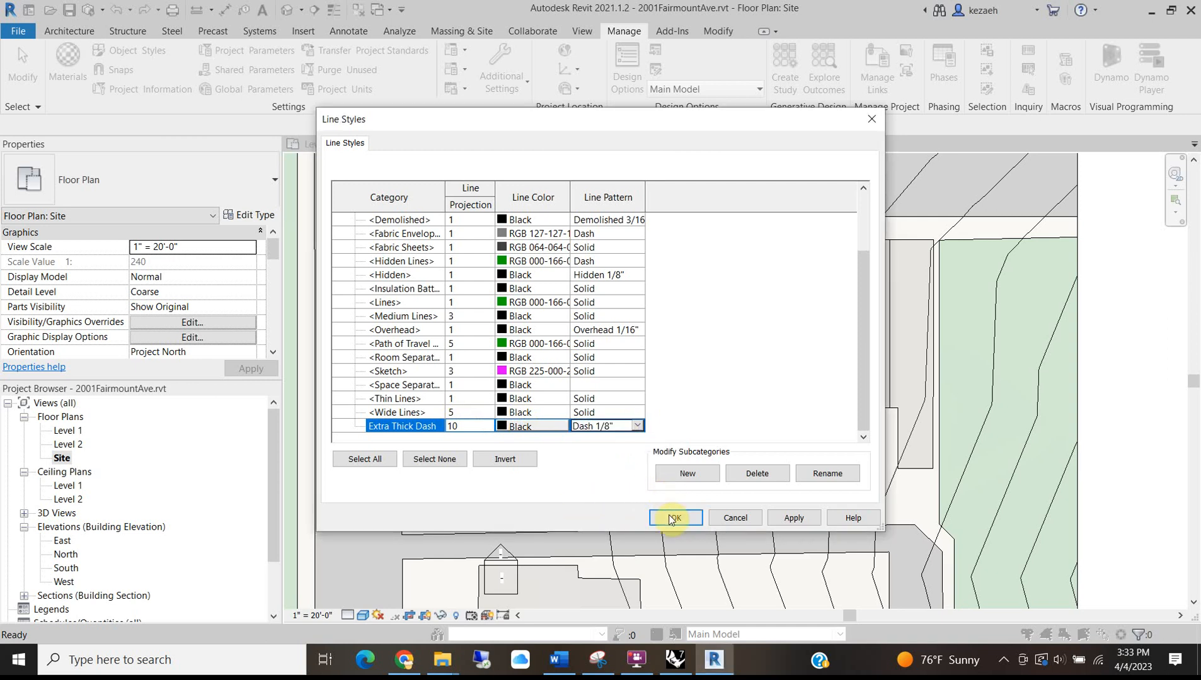
left_click(671, 519)
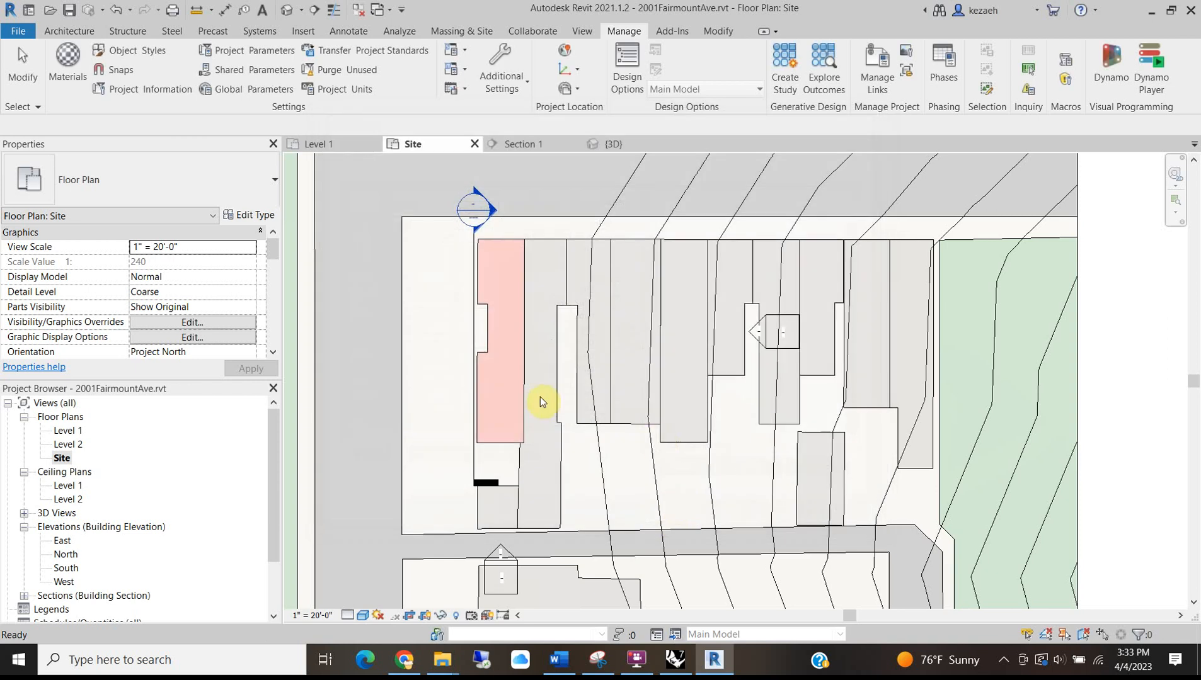
Switch the red region's boundary lines to the Extra Thick Dash line style.
left_click(502, 438)
left_click(647, 89)
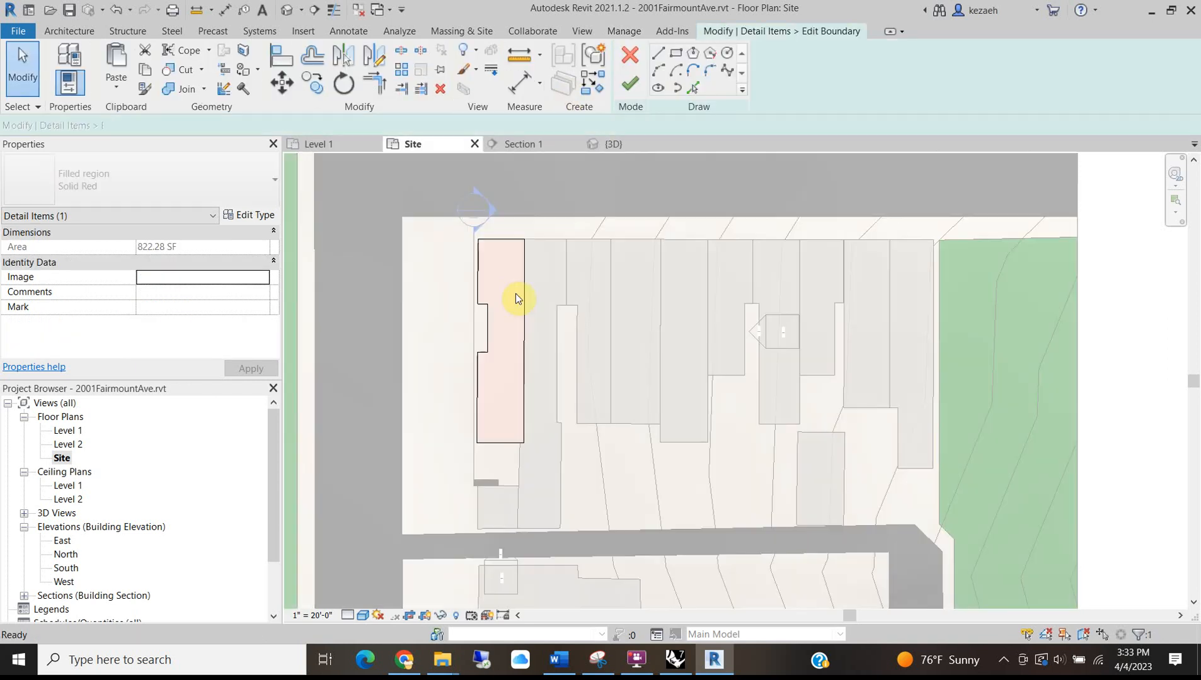
left_click(487, 331)
left_click(817, 78)
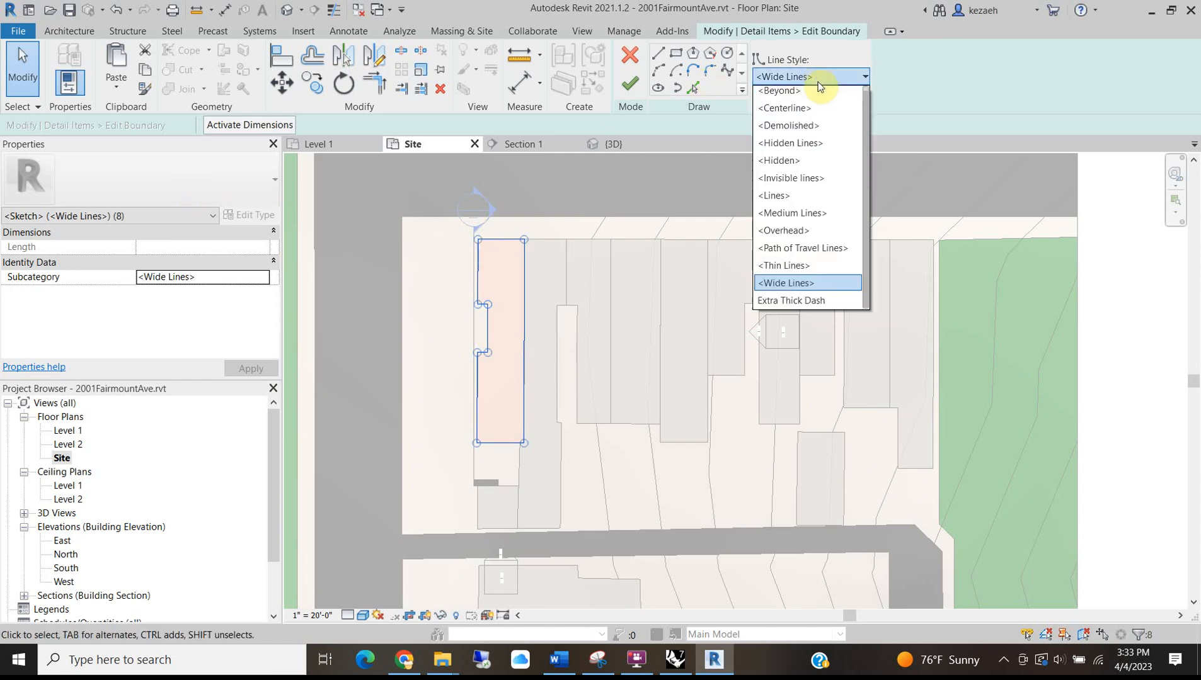
left_click(813, 300)
left_click(629, 83)
left_click(571, 183)
scroll(507, 332, "down", 2)
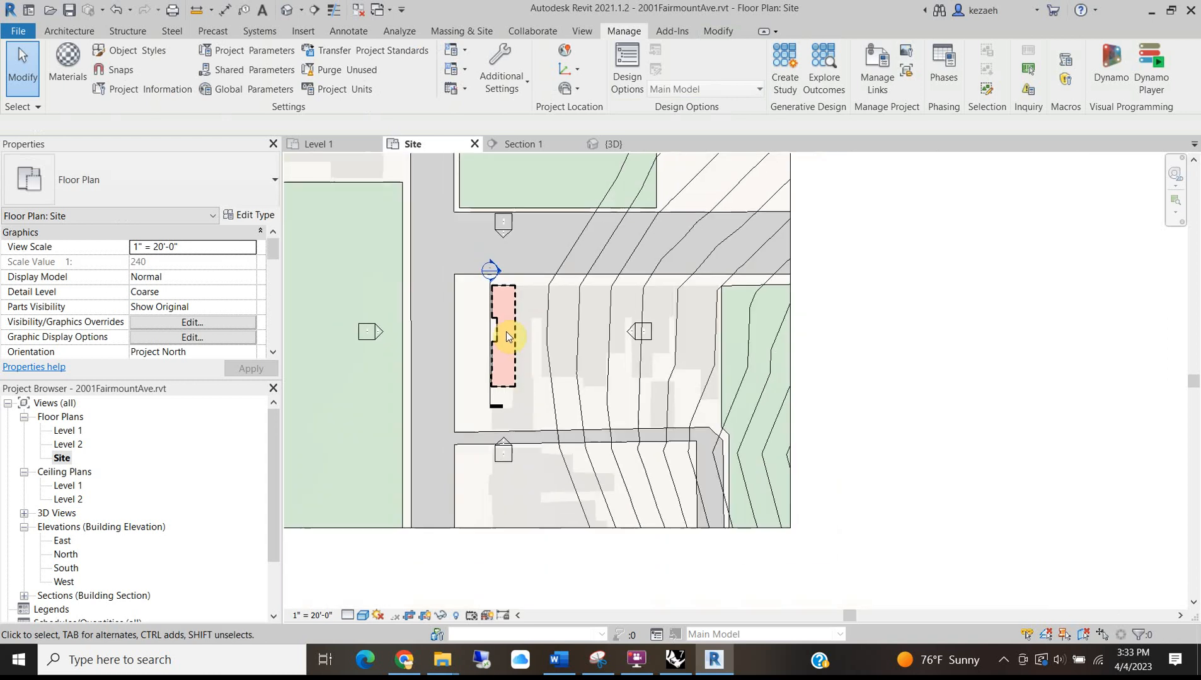
middle_click_drag(517, 353, 576, 403)
Pan and zoom the site plan to centre the block and its surrounding streets.
middle_click_drag(573, 337, 596, 407)
left_click(596, 406)
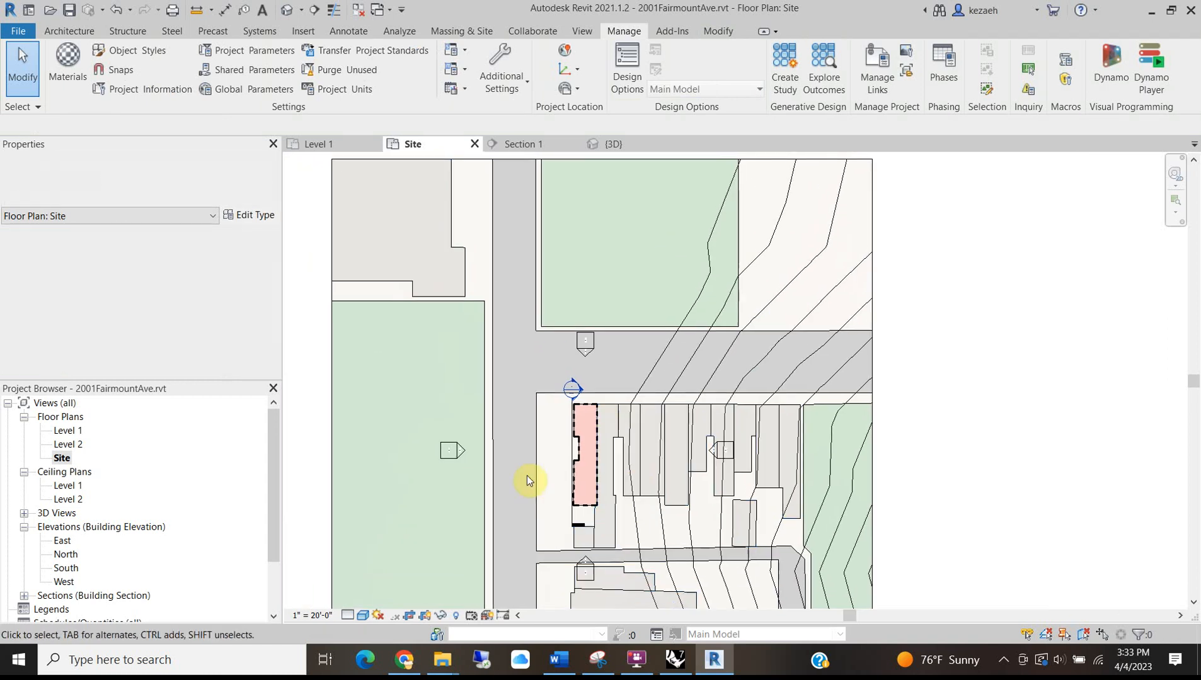
scroll(570, 340, "down", 2)
scroll(590, 449, "up", 3)
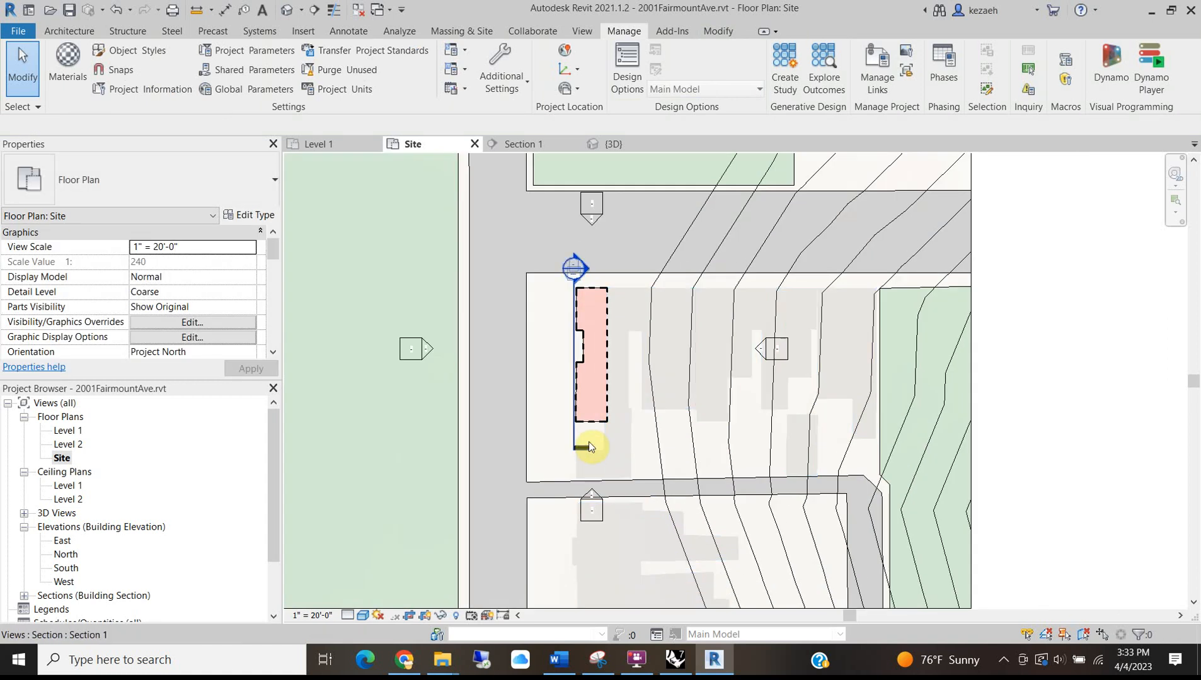
scroll(590, 450, "up", 2)
scroll(691, 372, "down", 4)
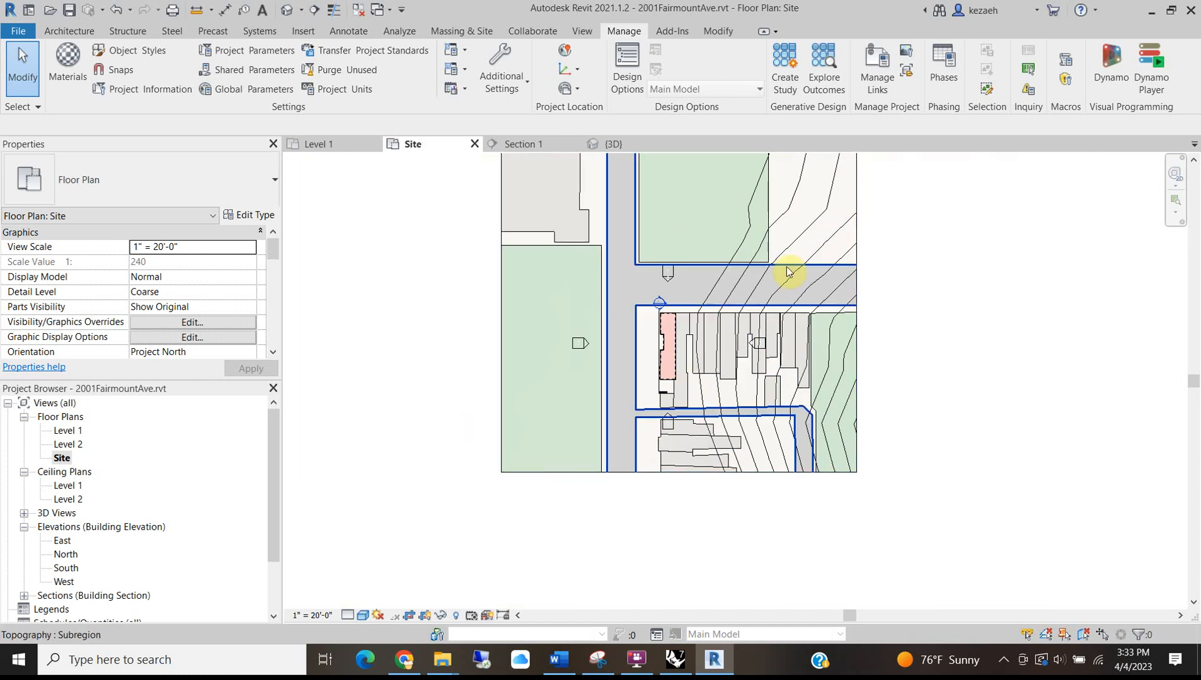
middle_click_drag(691, 383, 660, 428)
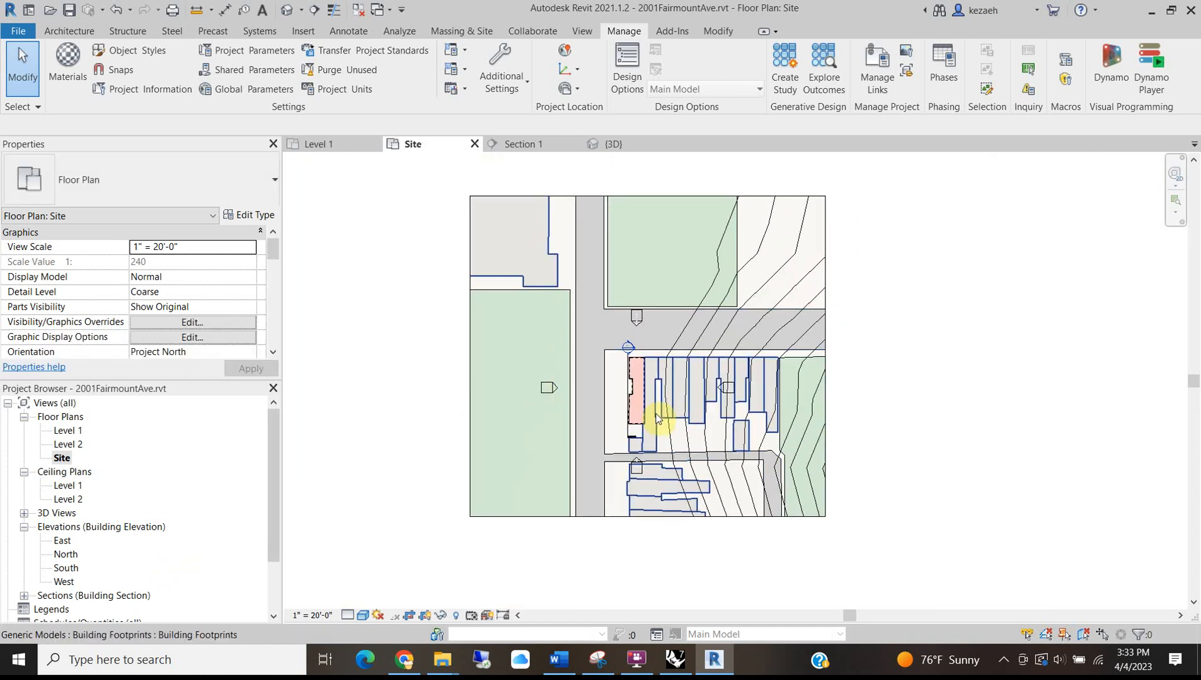
scroll(657, 421, "up", 1)
scroll(624, 407, "down", 2)
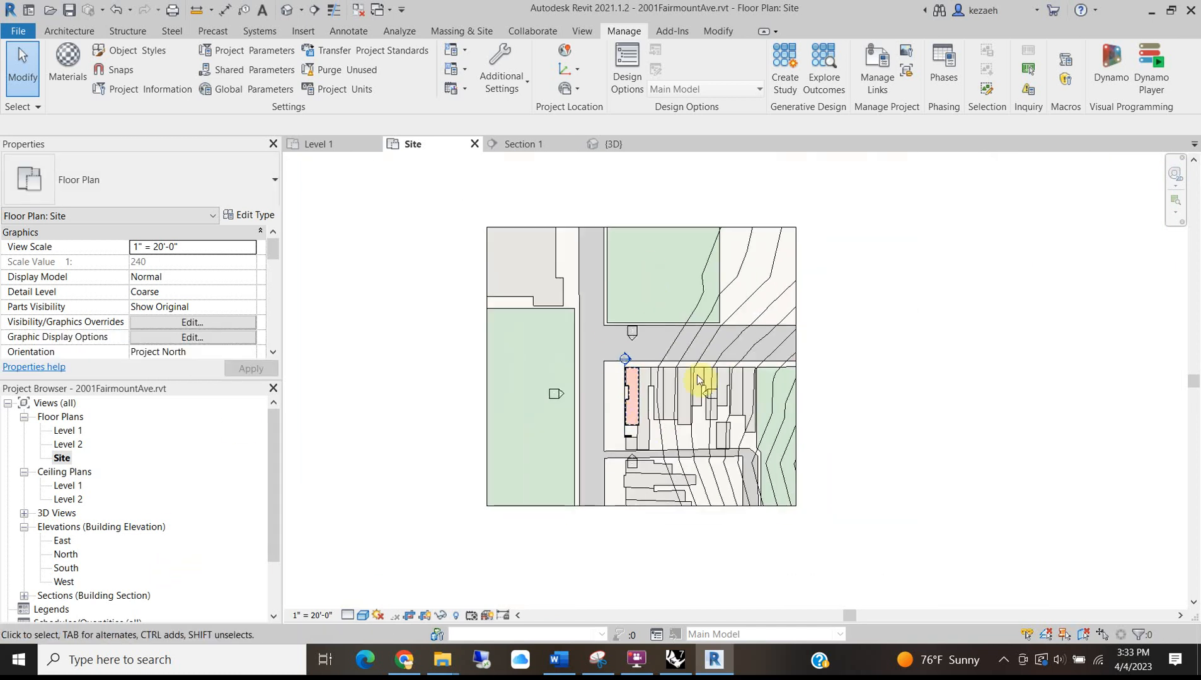
scroll(693, 357, "up", 2)
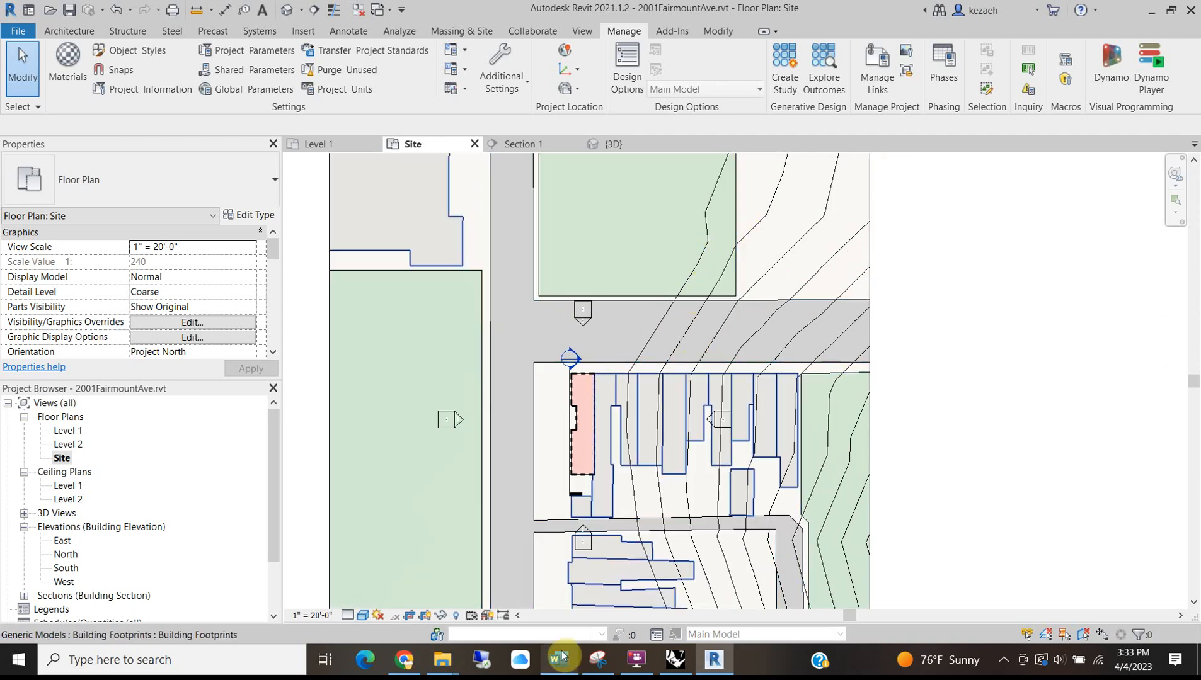
scroll(526, 424, "down", 2)
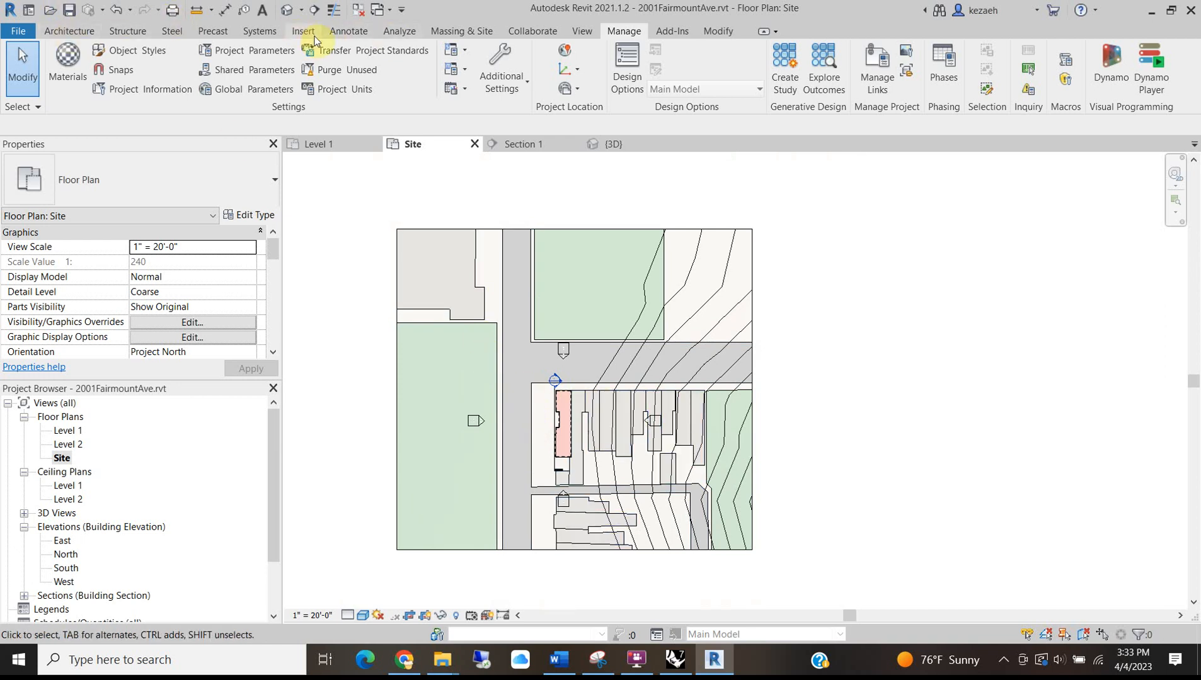
Start a text note and drag its box over the street north of the block.
left_click(348, 32)
left_click(517, 55)
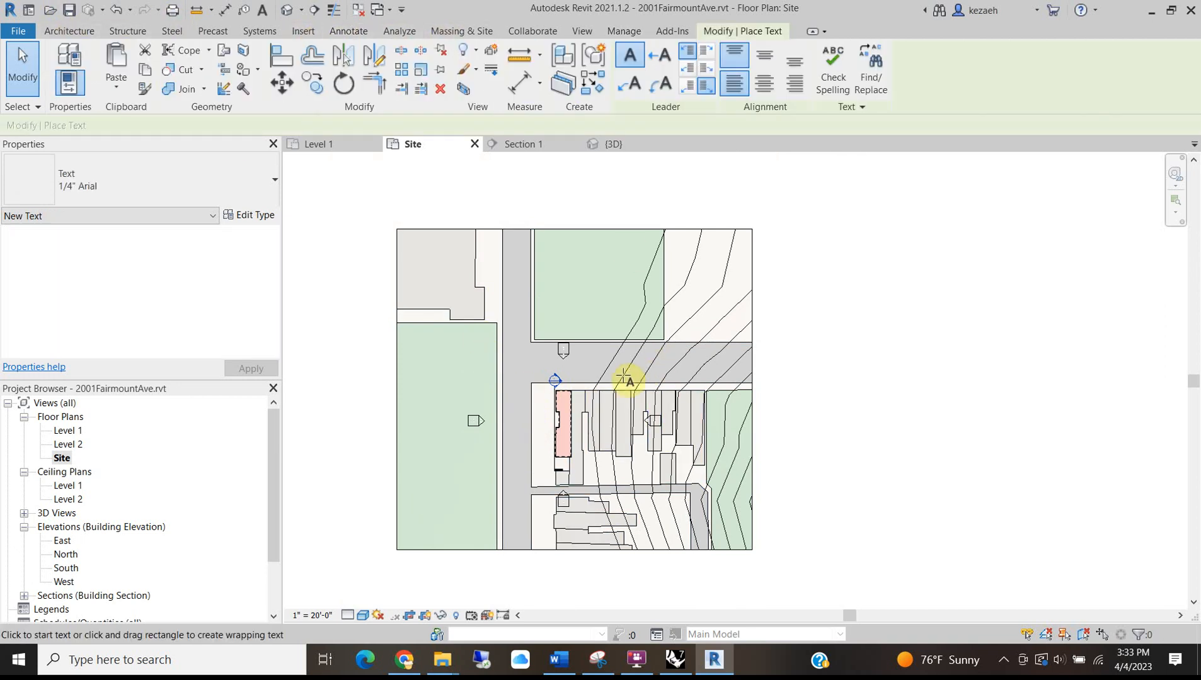
scroll(571, 351, "up", 2)
left_click_drag(572, 351, 795, 381)
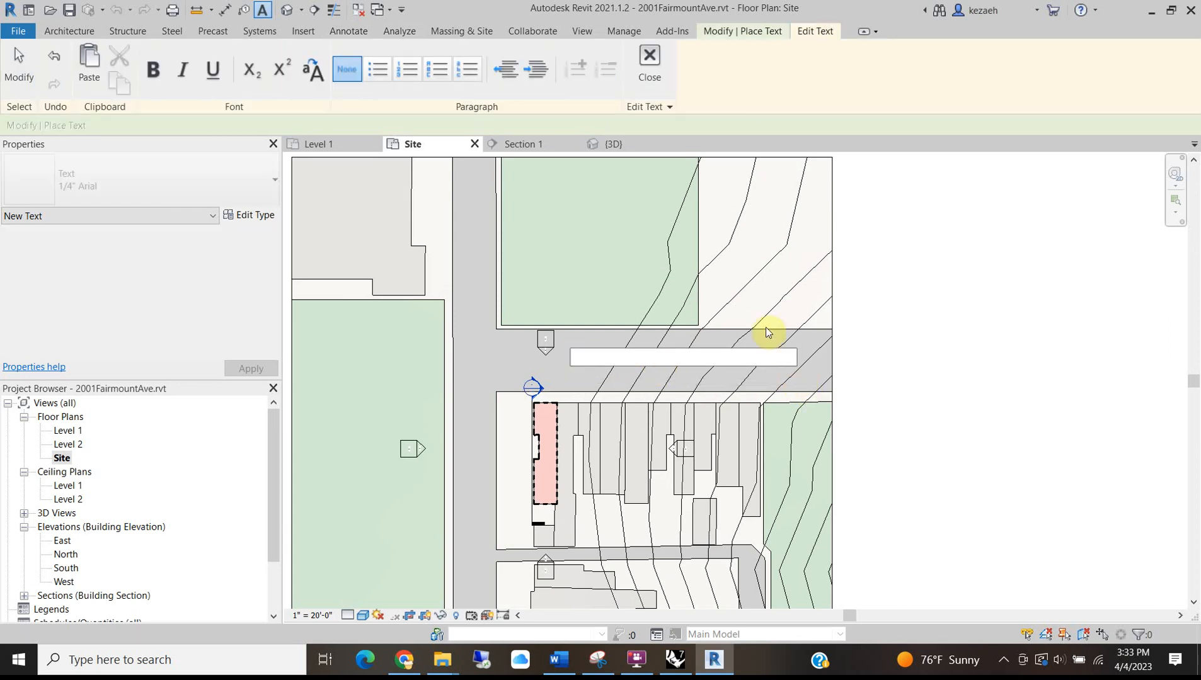
In Google Maps, close Street View and zoom the satellite map to read nearby street names.
left_click(388, 653)
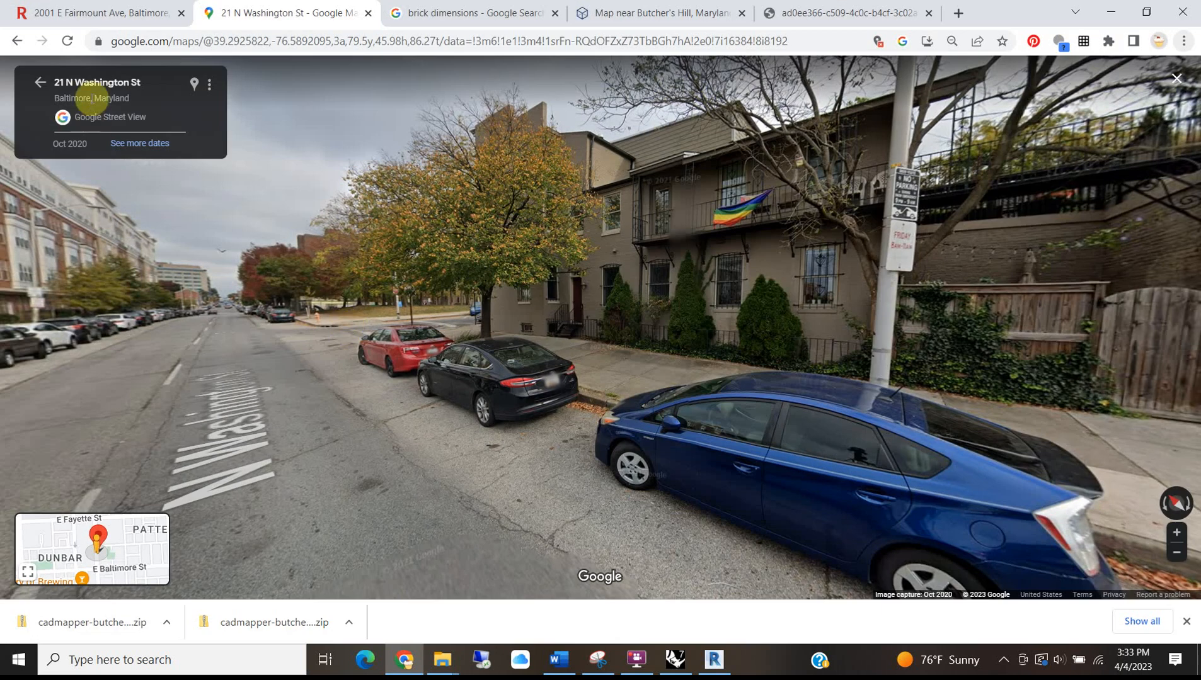
left_click(40, 83)
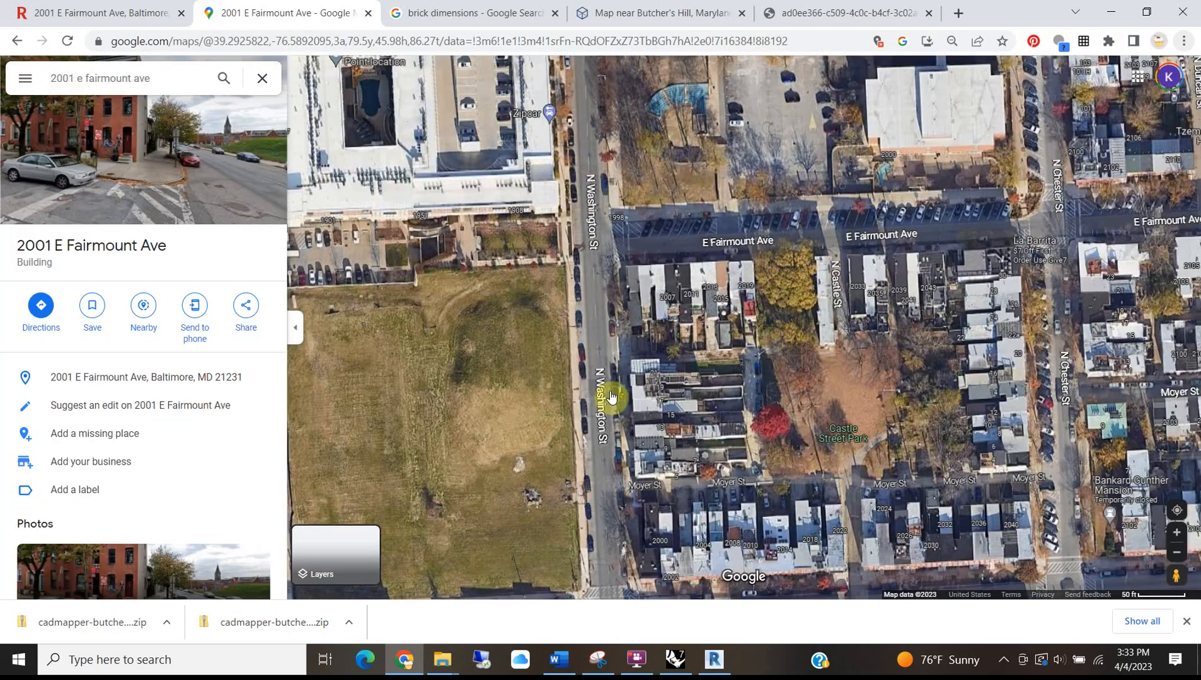
scroll(761, 251, "up", 1)
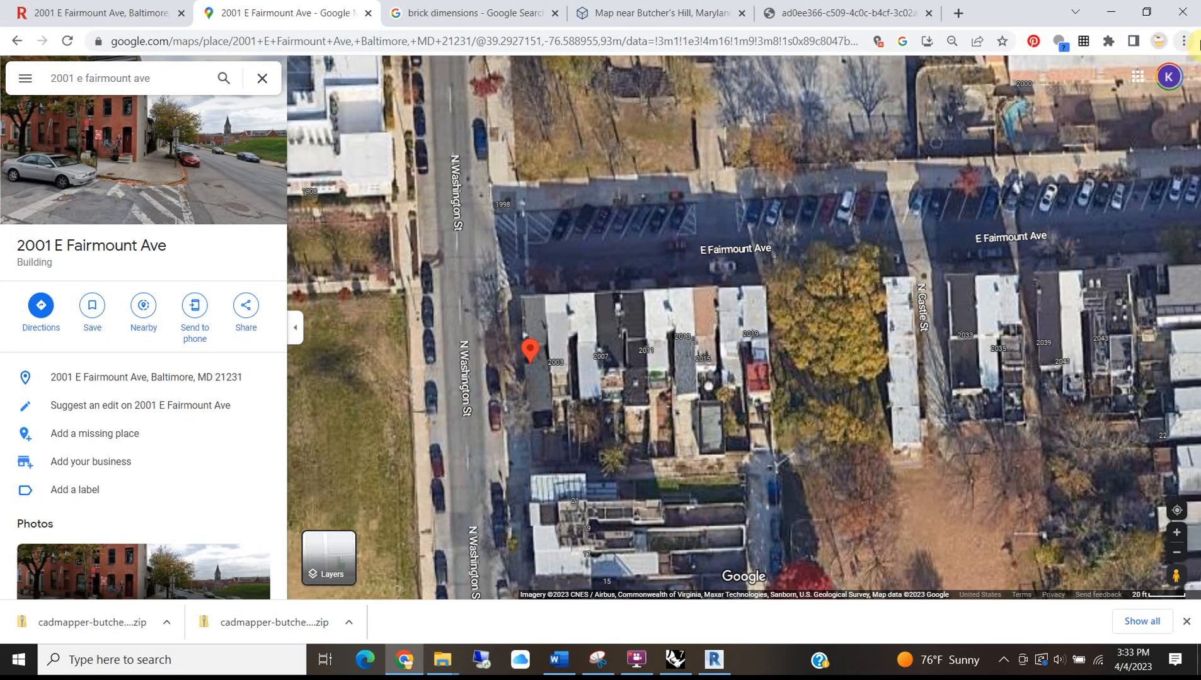
left_click(1111, 12)
Enter 'E. Fairmount Ave' as the street label text and finish it.
type("E")
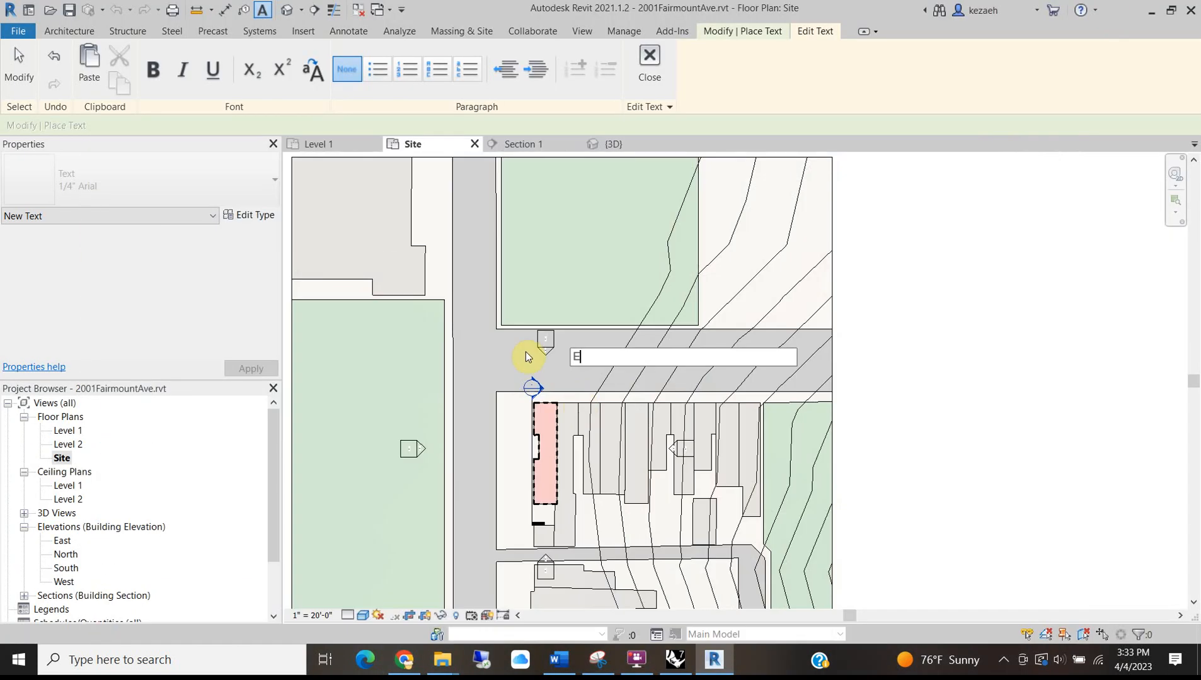
type(". Fairmount Ave")
left_click(879, 341)
middle_click_drag(730, 385, 794, 360)
key("Escape")
key("Escape")
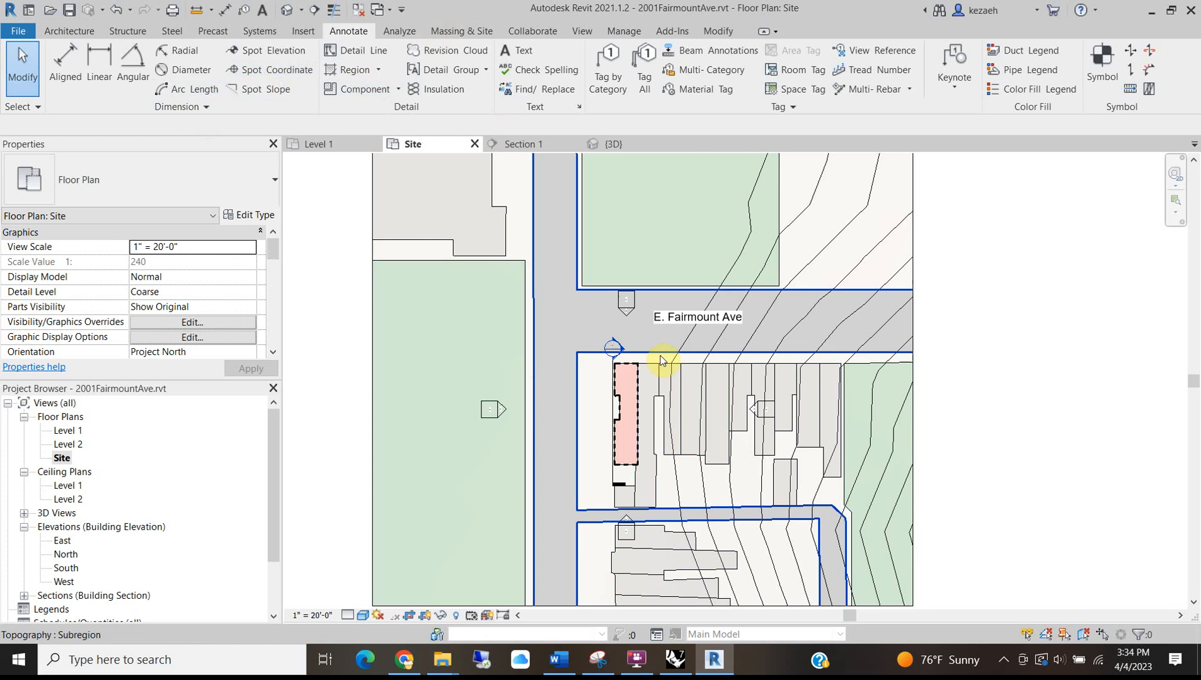
Place a second text note reading 'N Washington Street' west of the building.
left_click(70, 31)
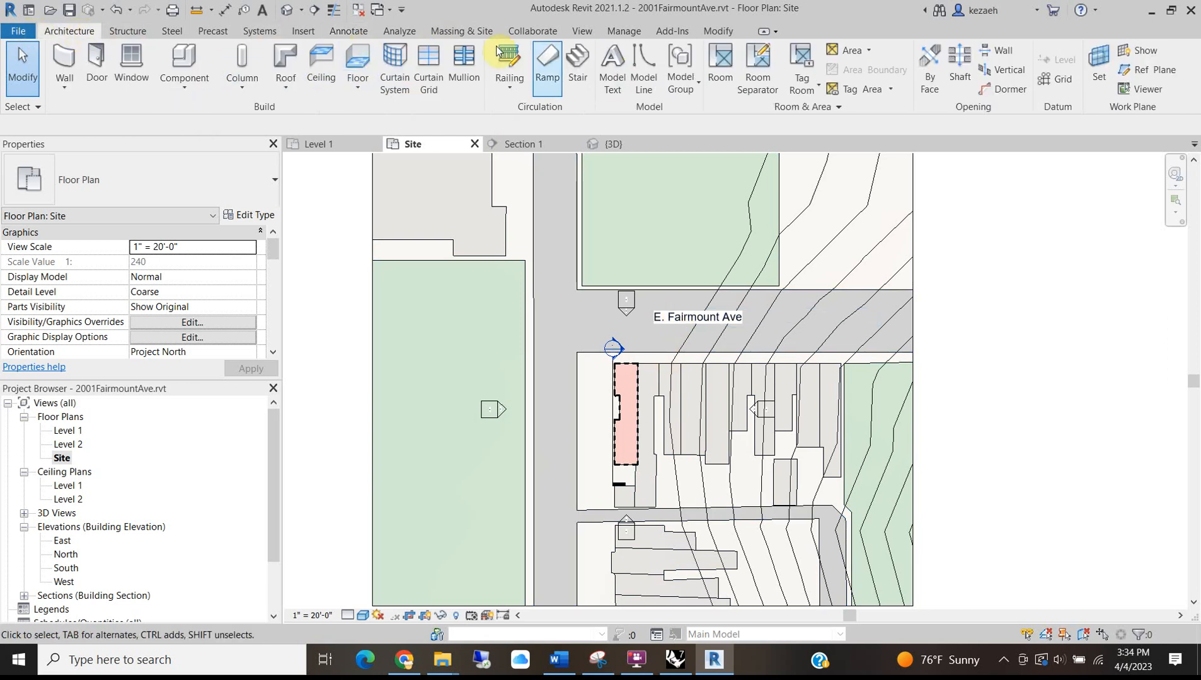
left_click(347, 31)
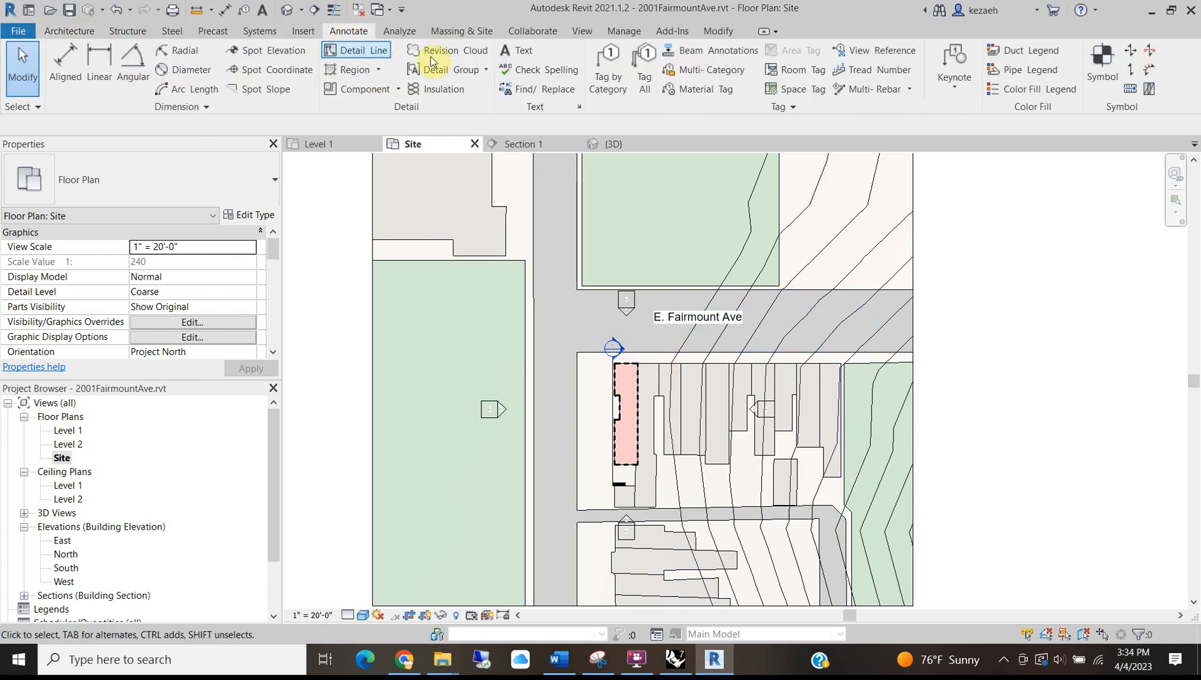
left_click(518, 53)
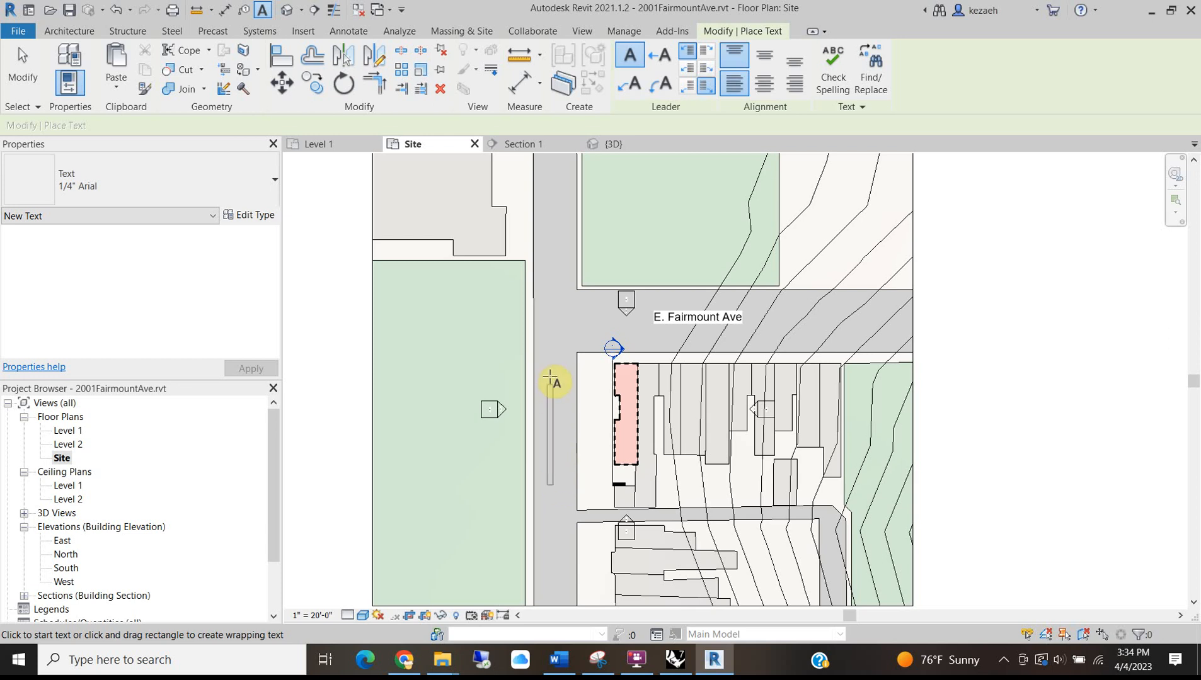
left_click(566, 346)
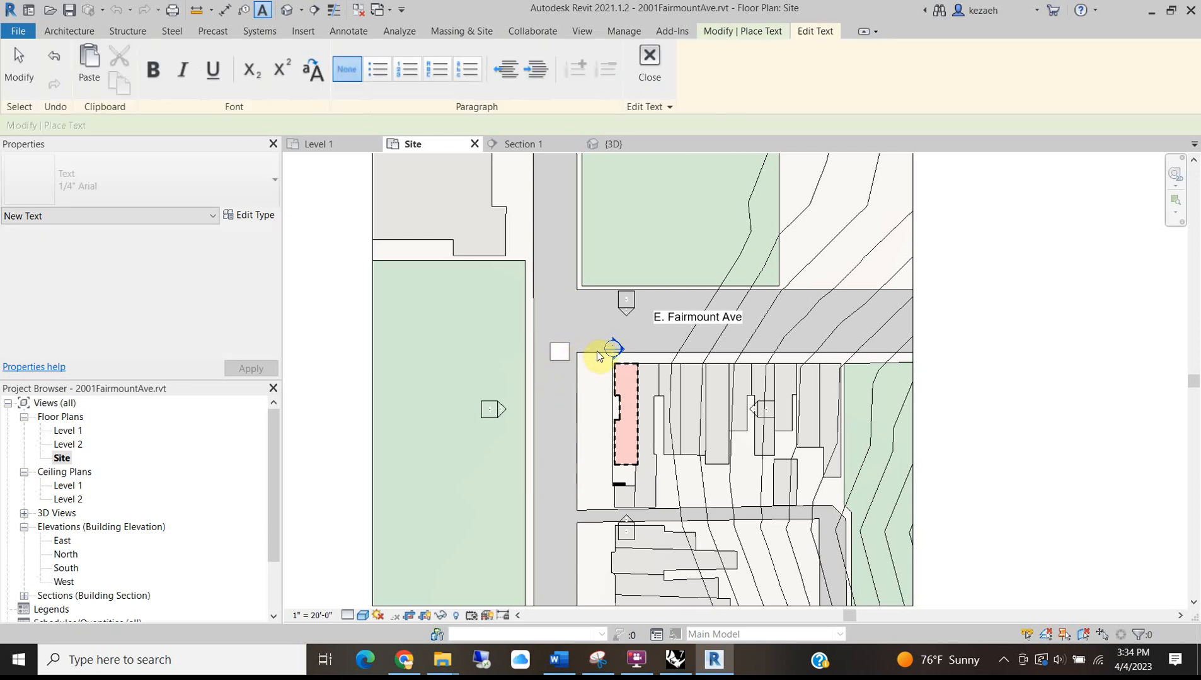
mouse_move(403, 659)
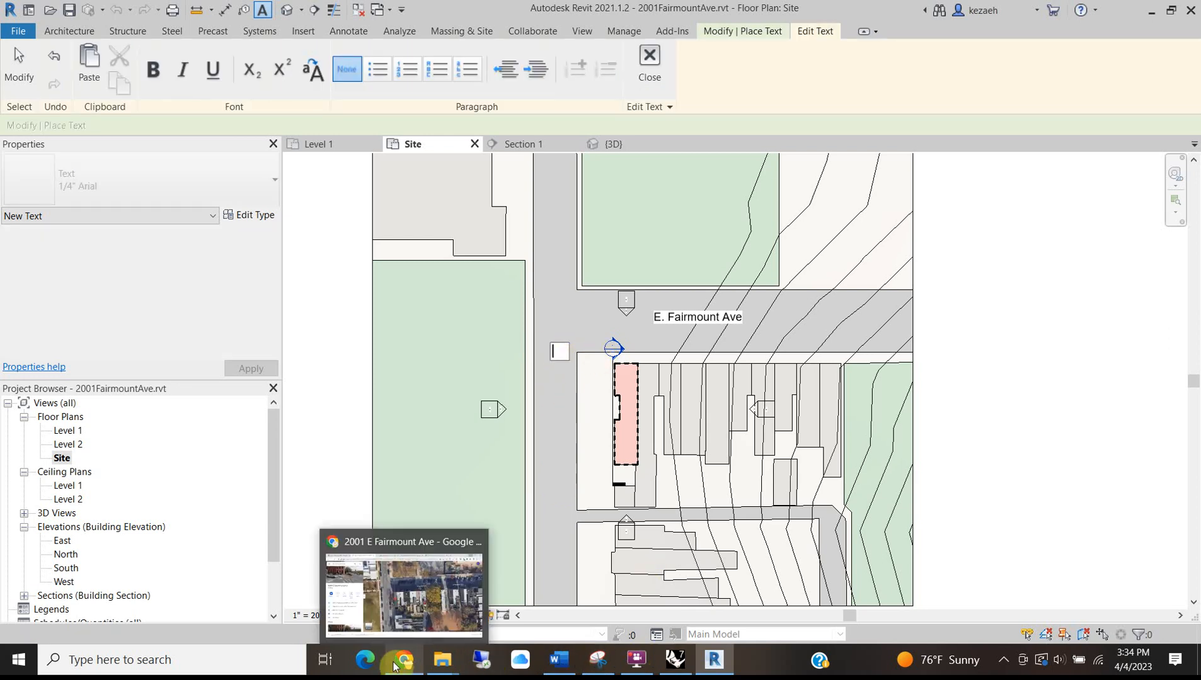
mouse_move(442, 601)
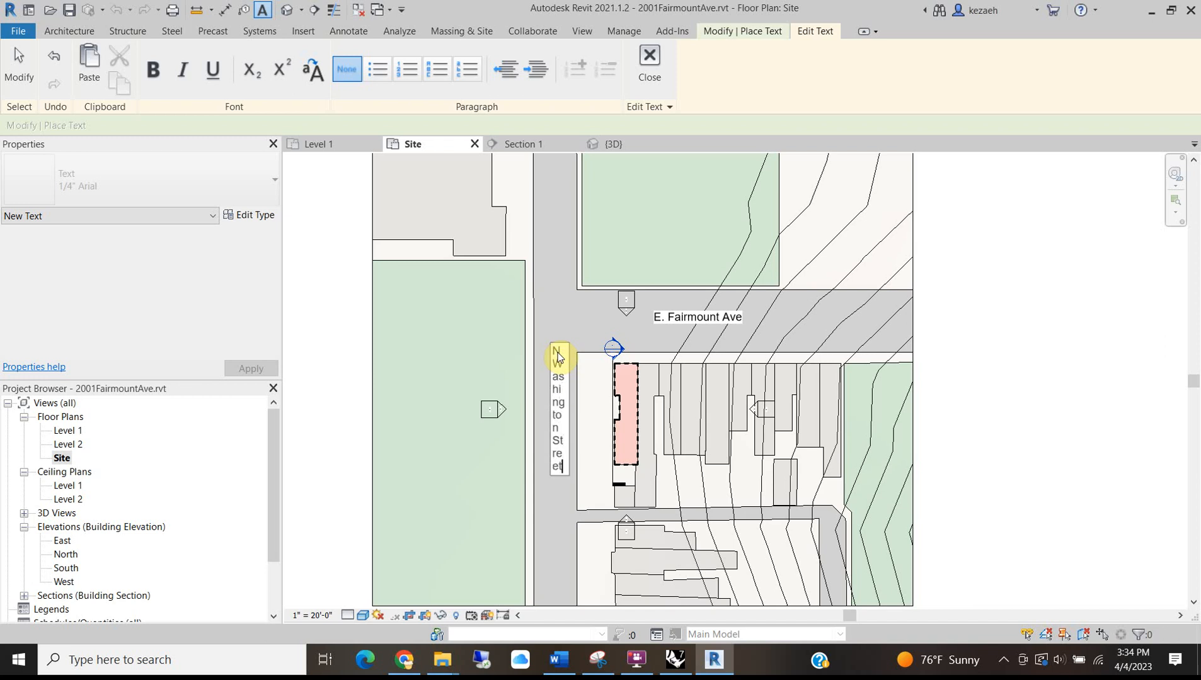
left_click(533, 306)
Rotate the N Washington Street label vertical and move it left into the street.
left_click_drag(570, 341, 551, 544)
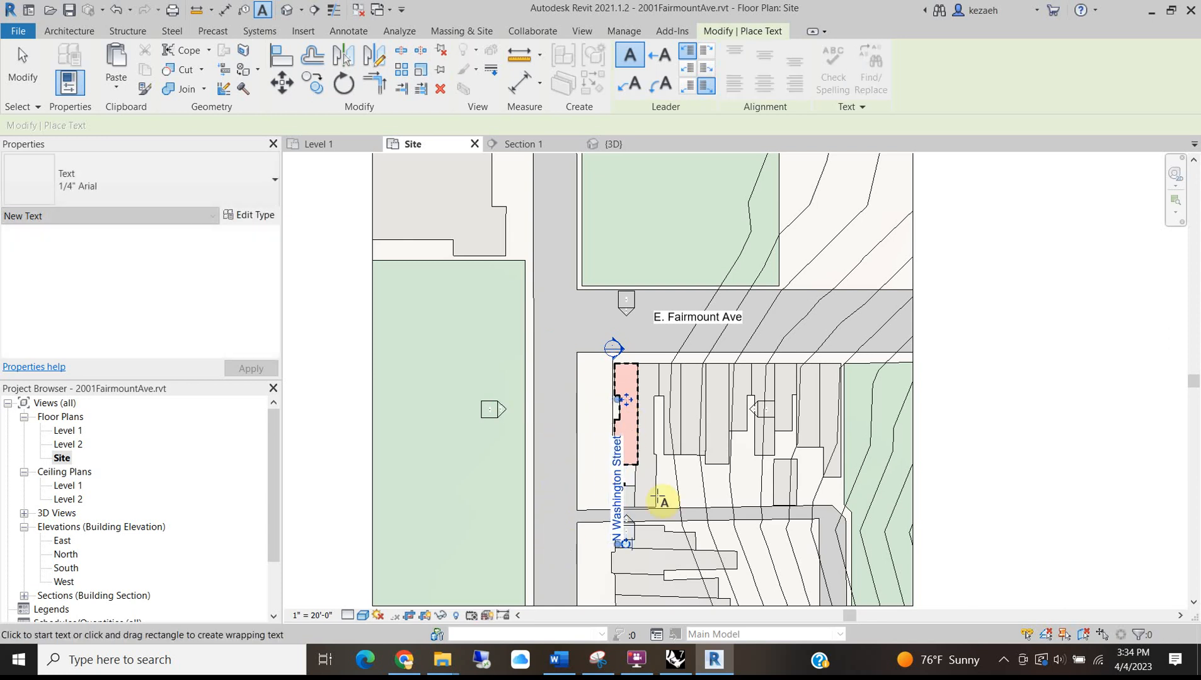
key("Escape")
key("Escape")
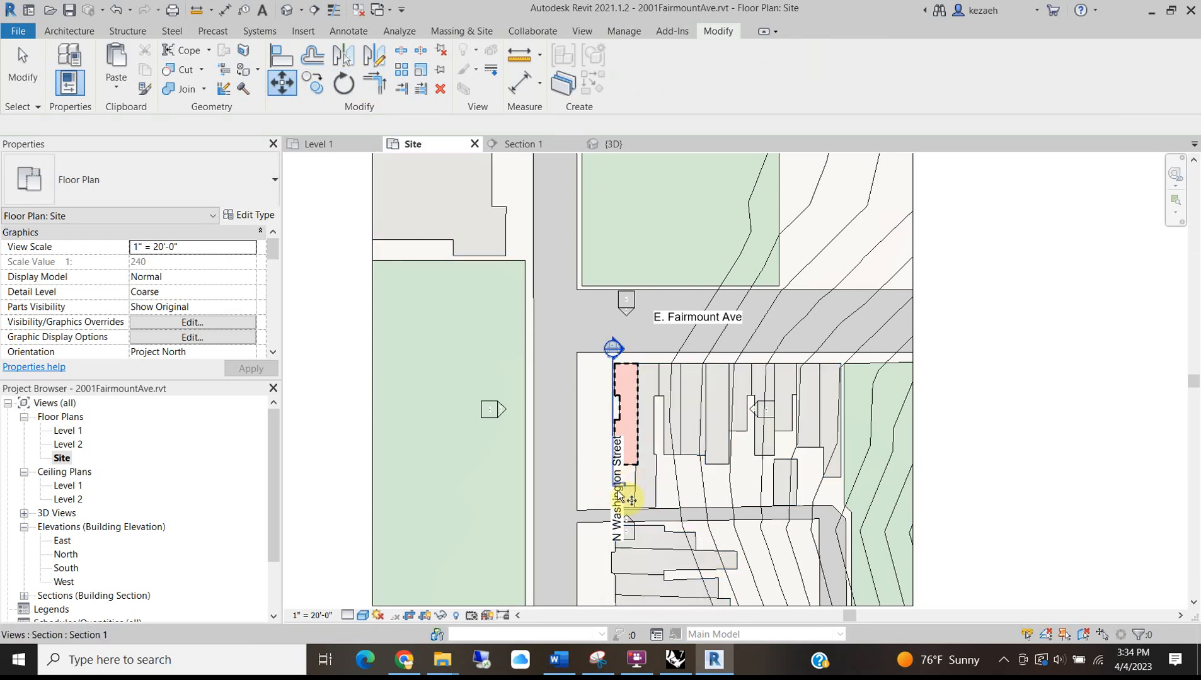
scroll(618, 520, "up", 3)
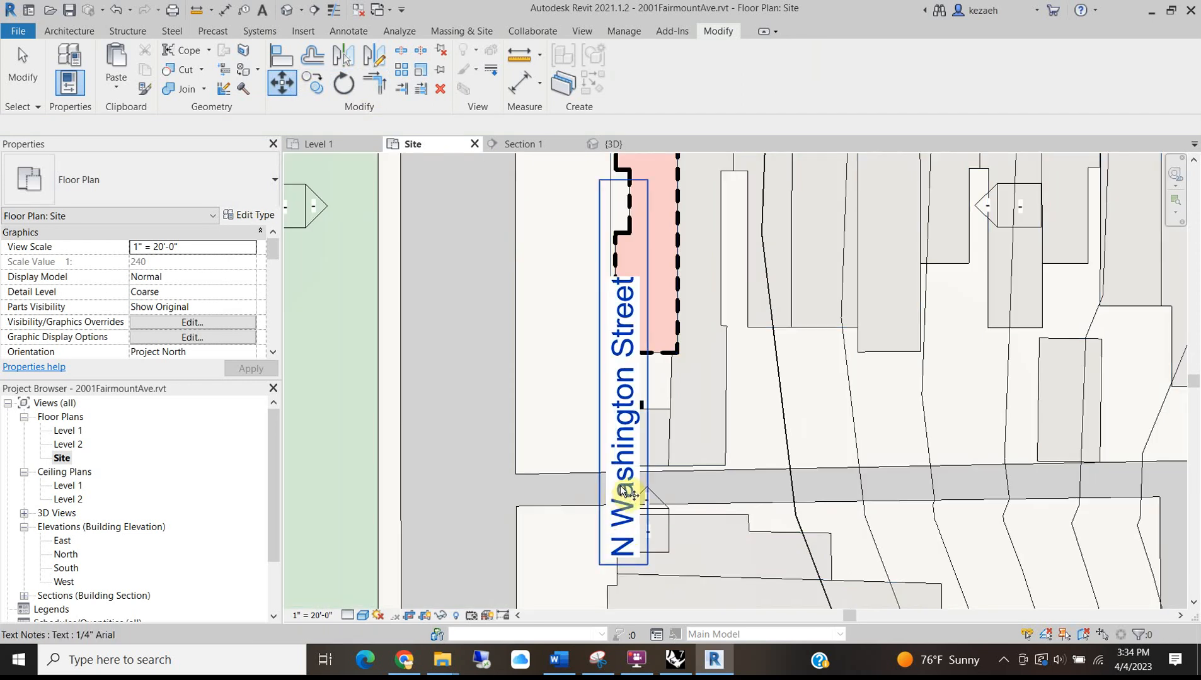
left_click(626, 404)
left_click_drag(625, 404, 454, 403)
Move the N Washington Street label up and slightly right beside the building.
scroll(460, 479, "down", 2)
scroll(523, 378, "down", 3)
left_click(863, 335)
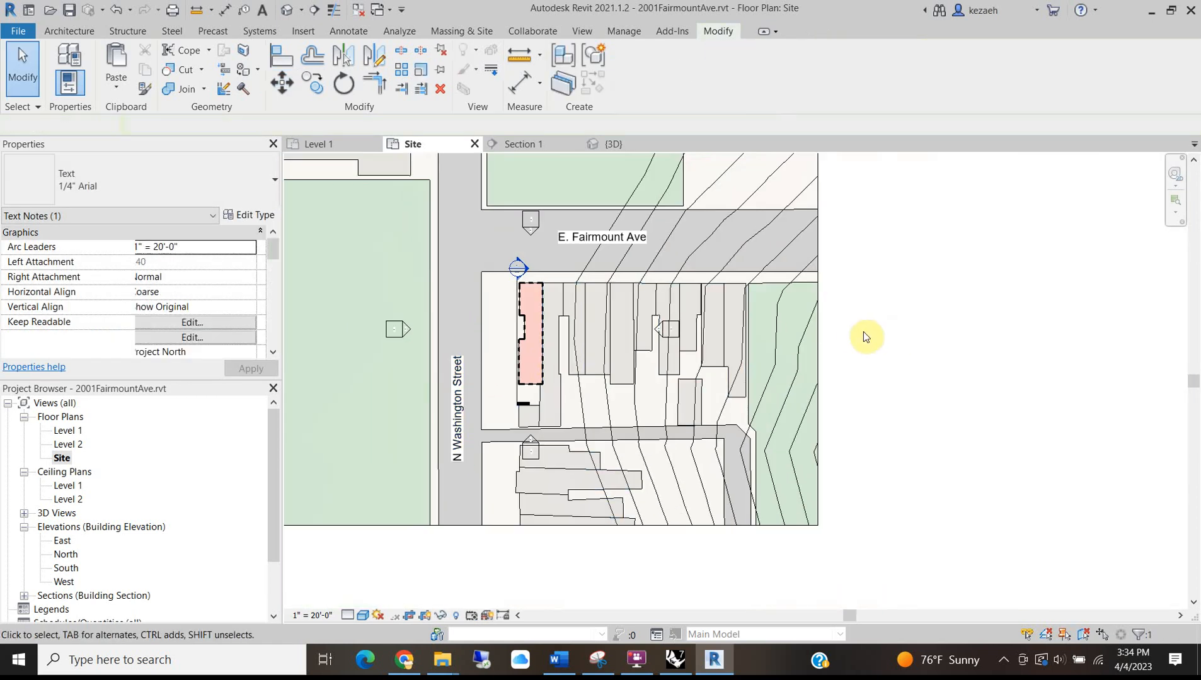
scroll(501, 460, "up", 3)
left_click(625, 378)
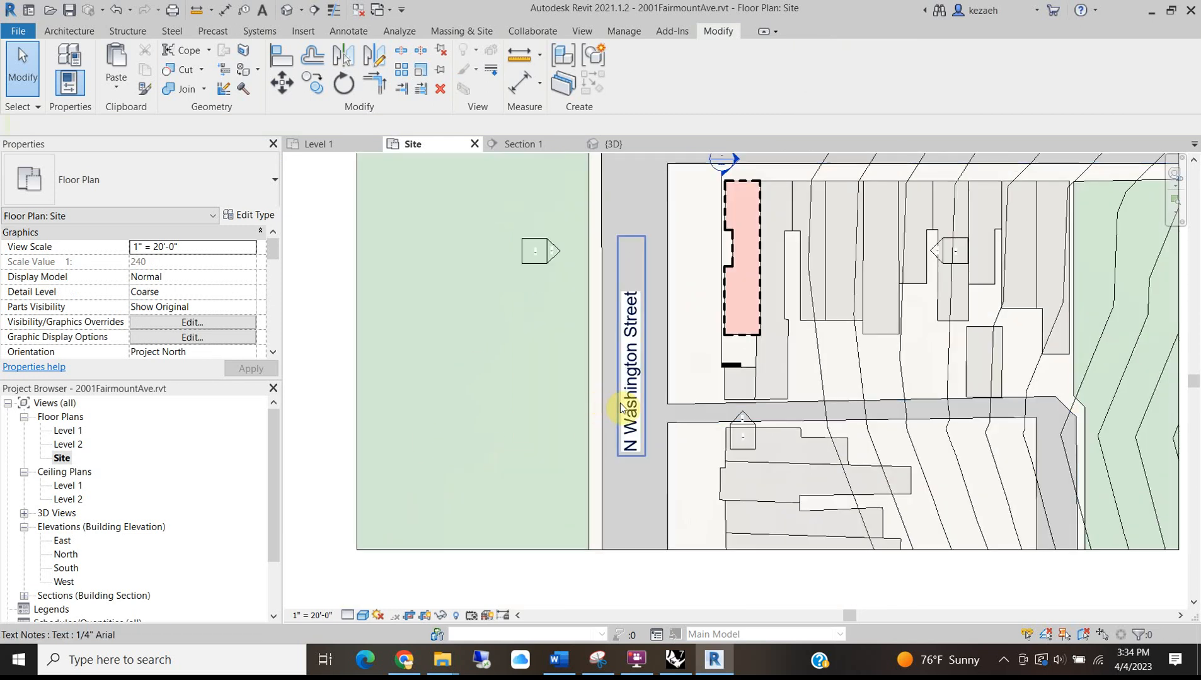
scroll(623, 394, "down", 1)
left_click_drag(626, 386, 634, 334)
Shorten the N Washington Street label's text box and nudge it slightly left.
left_click(635, 348)
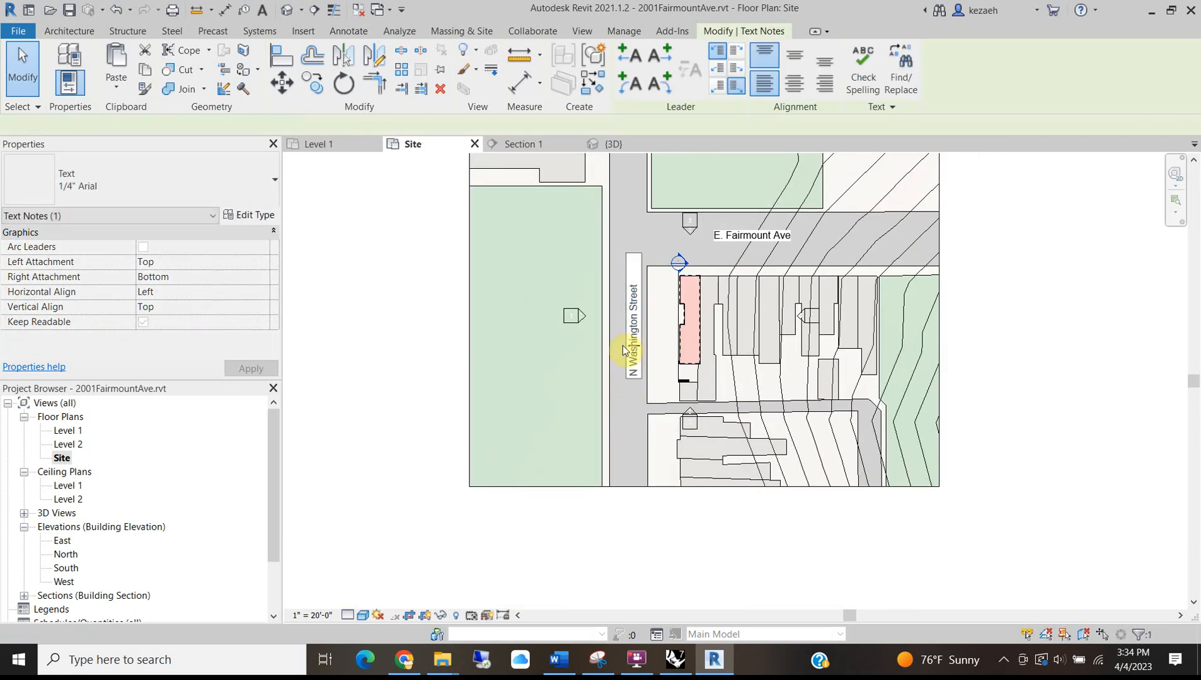
left_click(980, 308)
scroll(592, 271, "up", 2)
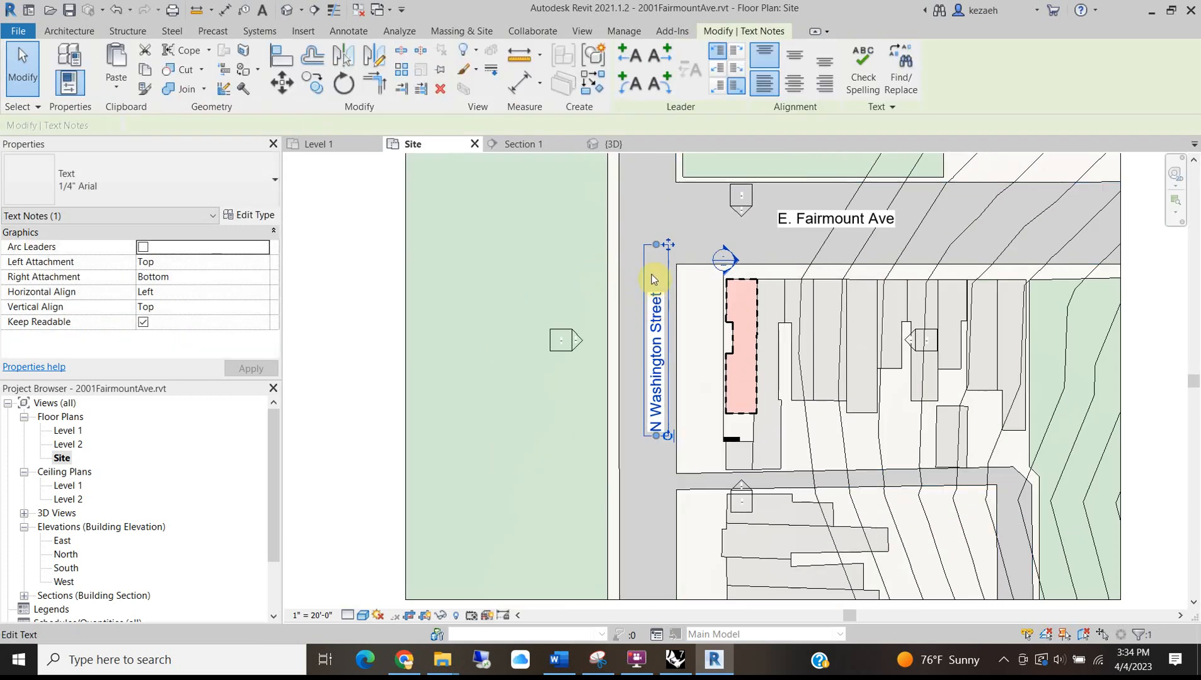
left_click_drag(667, 246, 661, 284)
scroll(676, 310, "down", 2)
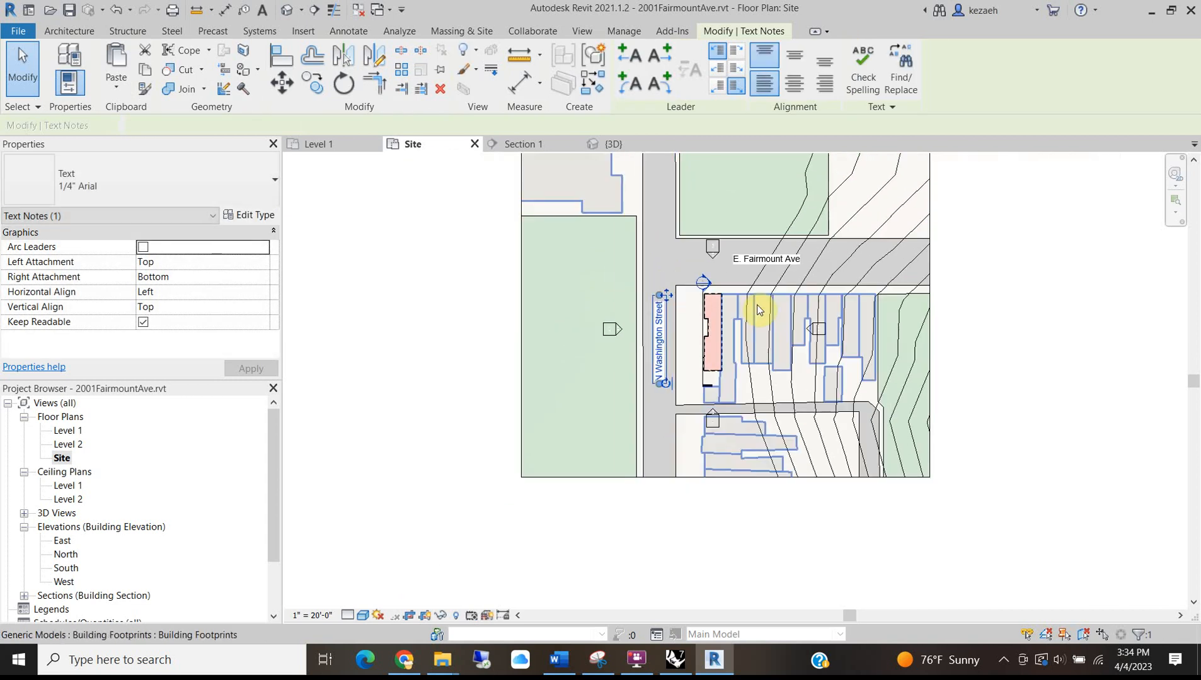
middle_click_drag(746, 218, 574, 257)
scroll(597, 290, "up", 3)
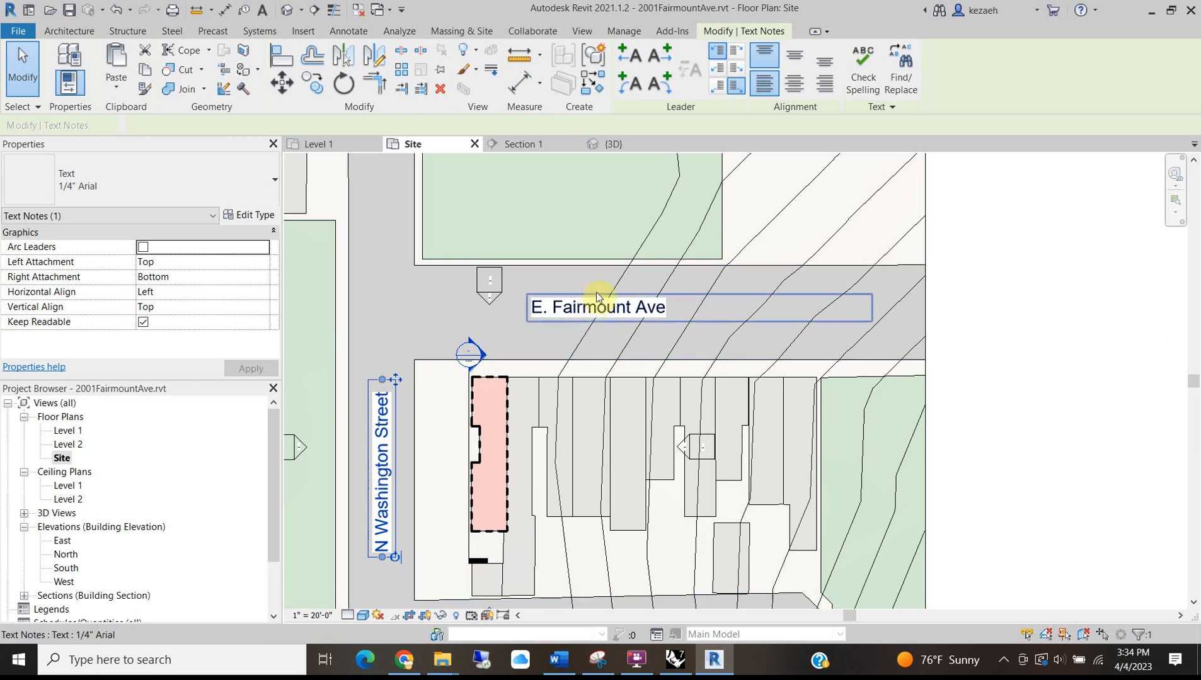
Turn on Keep Readable for E. Fairmount Ave and give the 1/4" Arial text type a Transparent background.
left_click(589, 310)
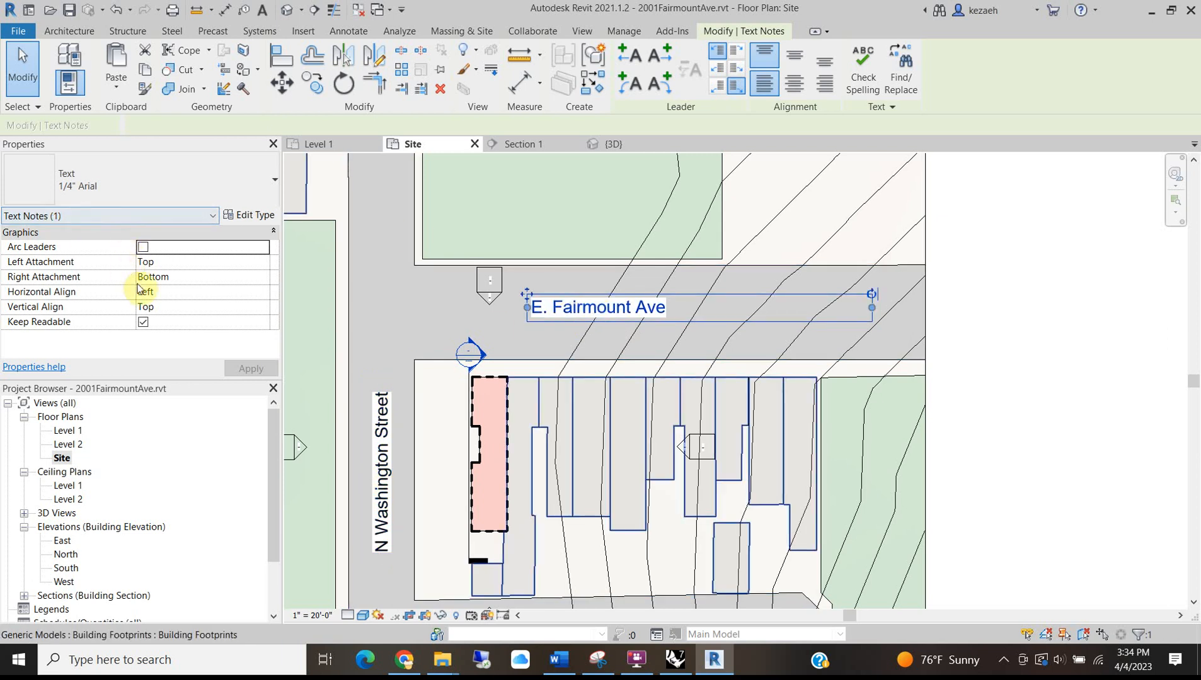
left_click(143, 322)
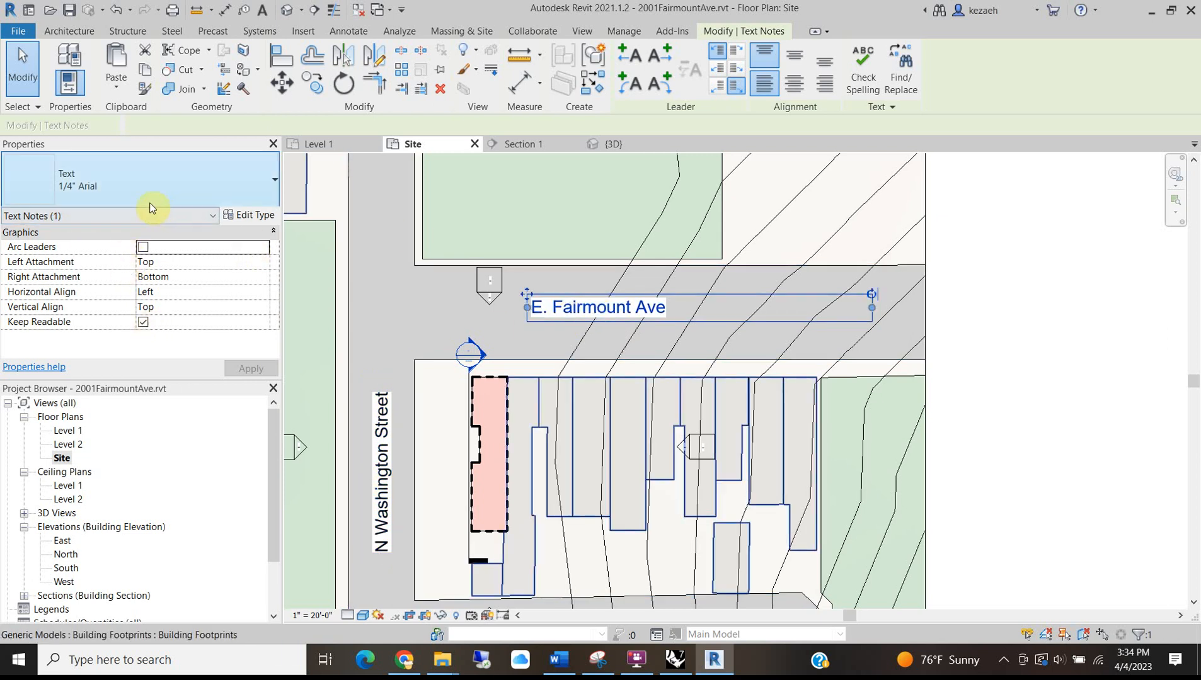
left_click(253, 218)
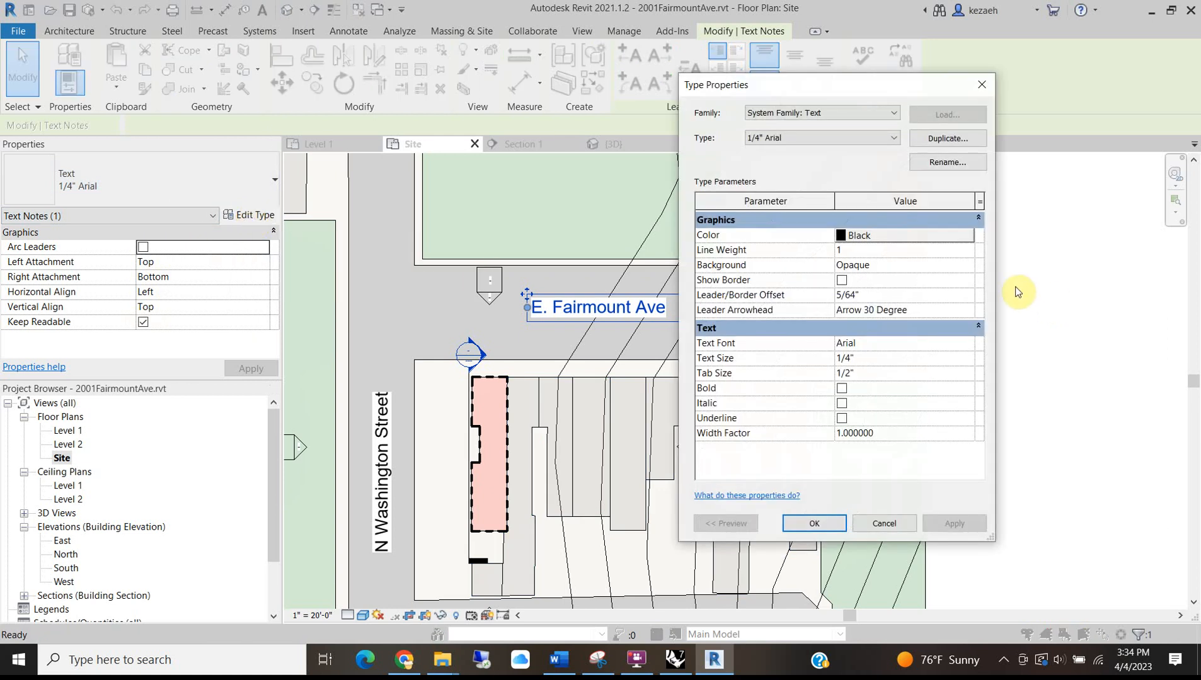
left_click(870, 266)
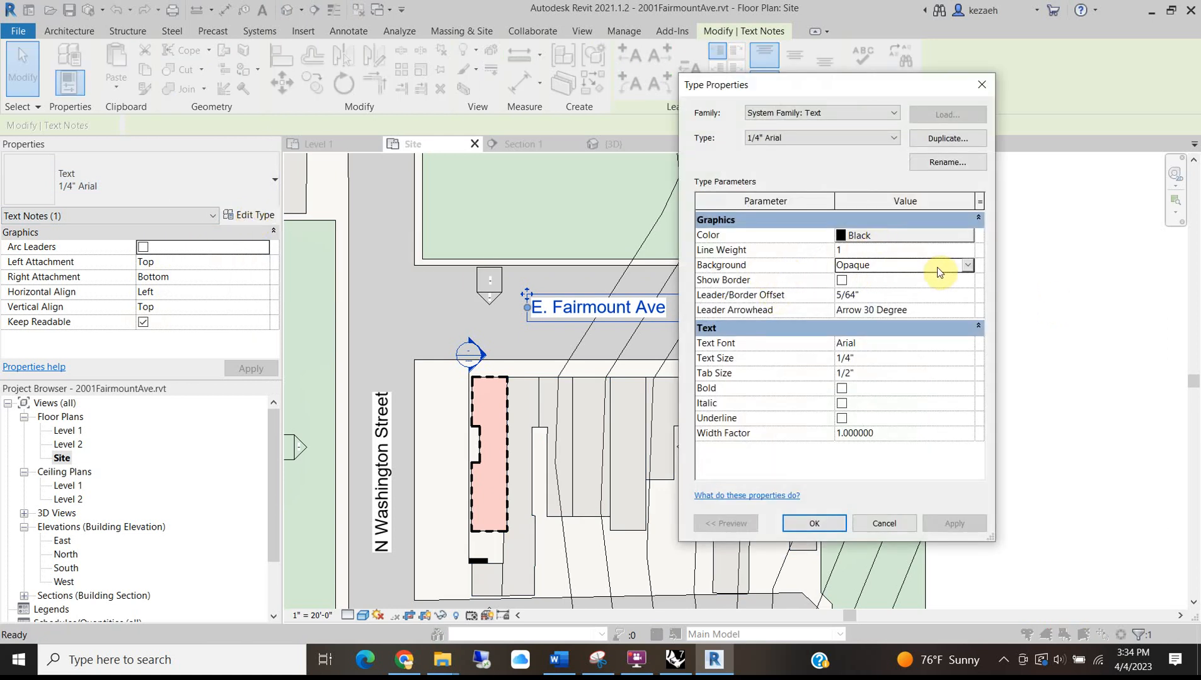
left_click(967, 265)
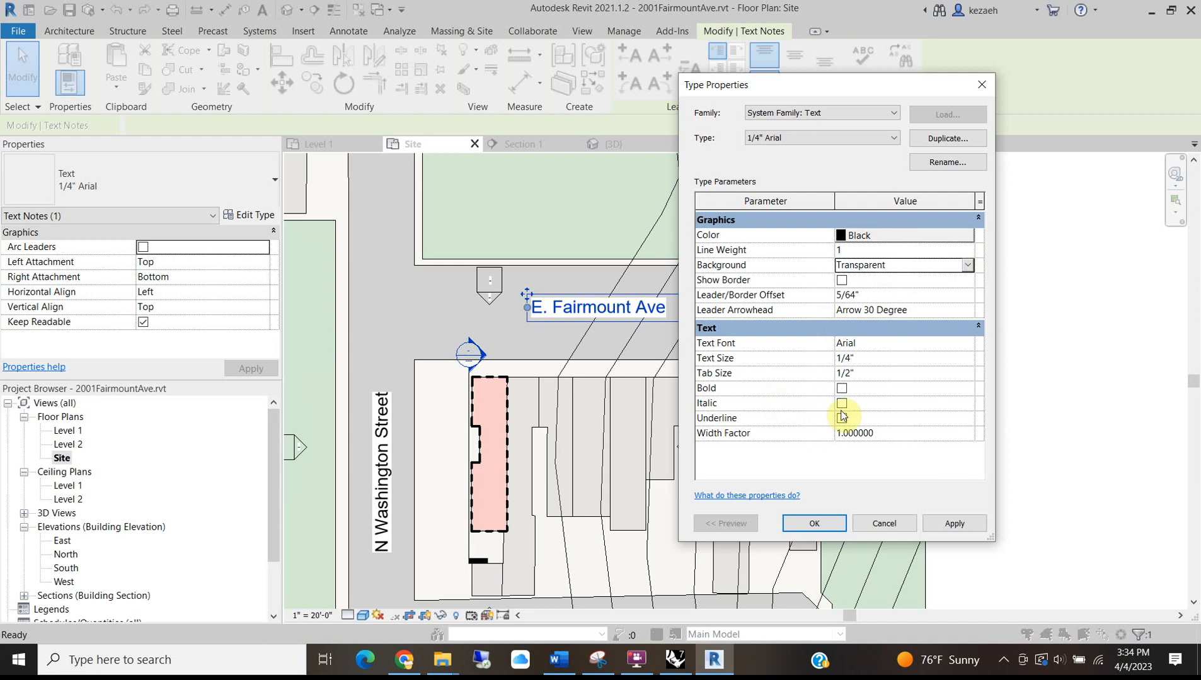
left_click(817, 523)
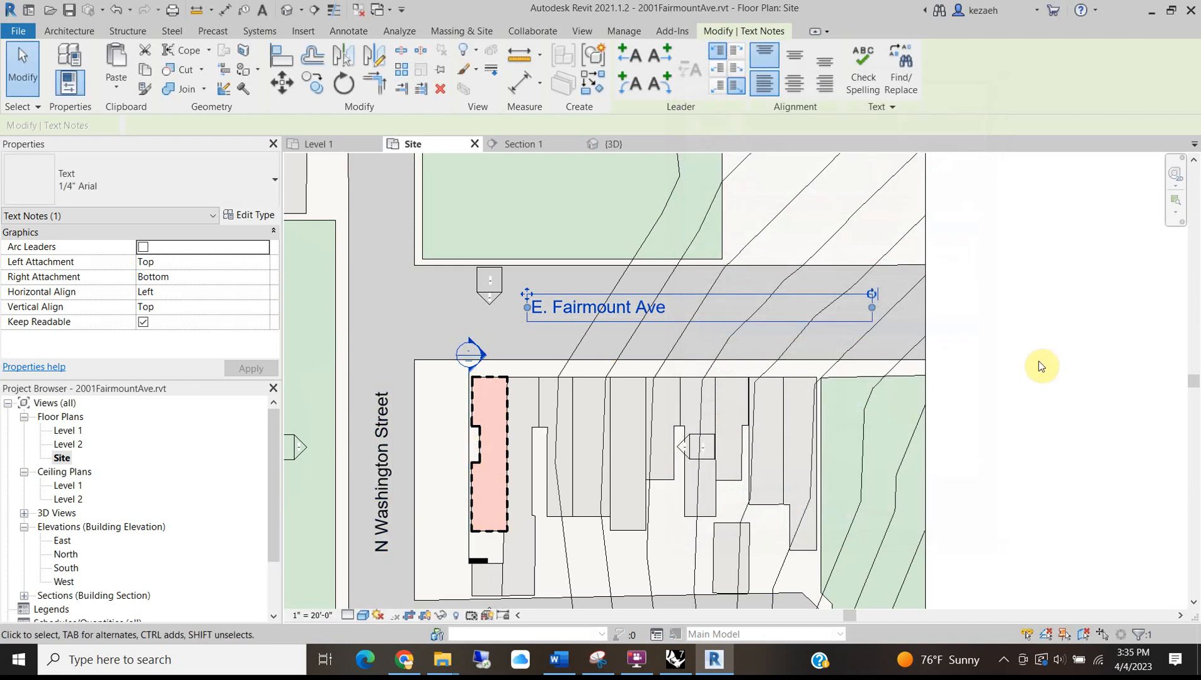
left_click(567, 355)
scroll(568, 353, "down", 2)
left_click(548, 320)
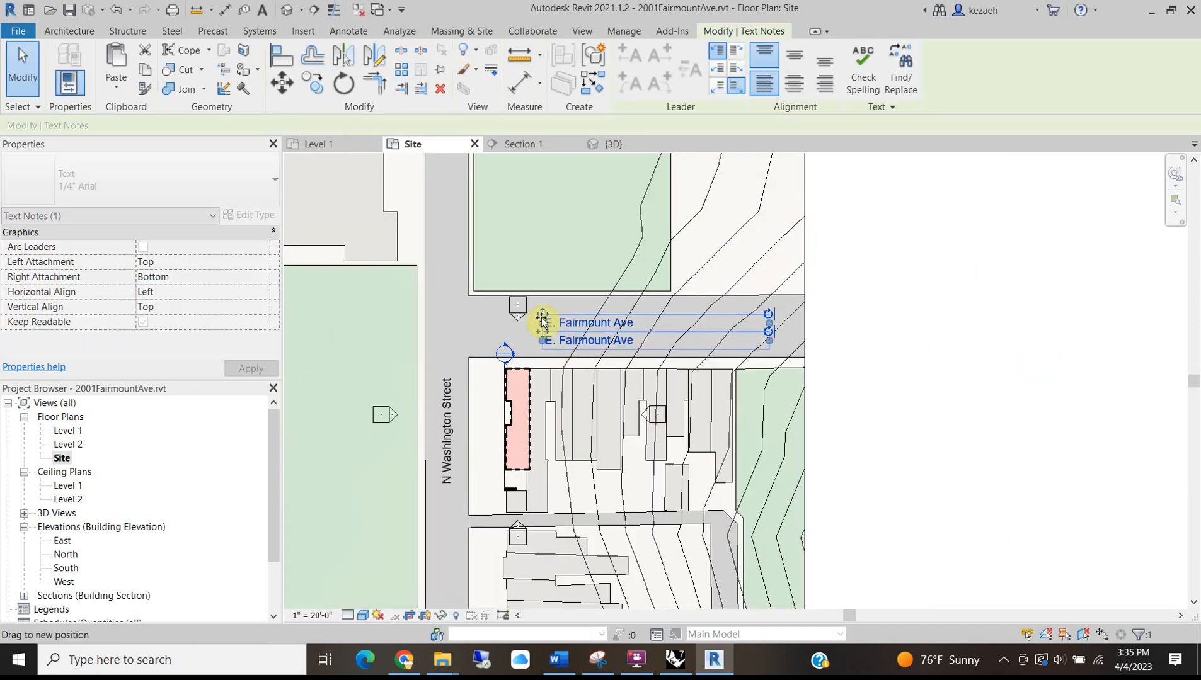
Change the Site plan's View Scale from 1" = 20'-0" to 1/16" = 1'-0" and recentre the plan.
left_click(861, 319)
scroll(523, 436, "down", 3)
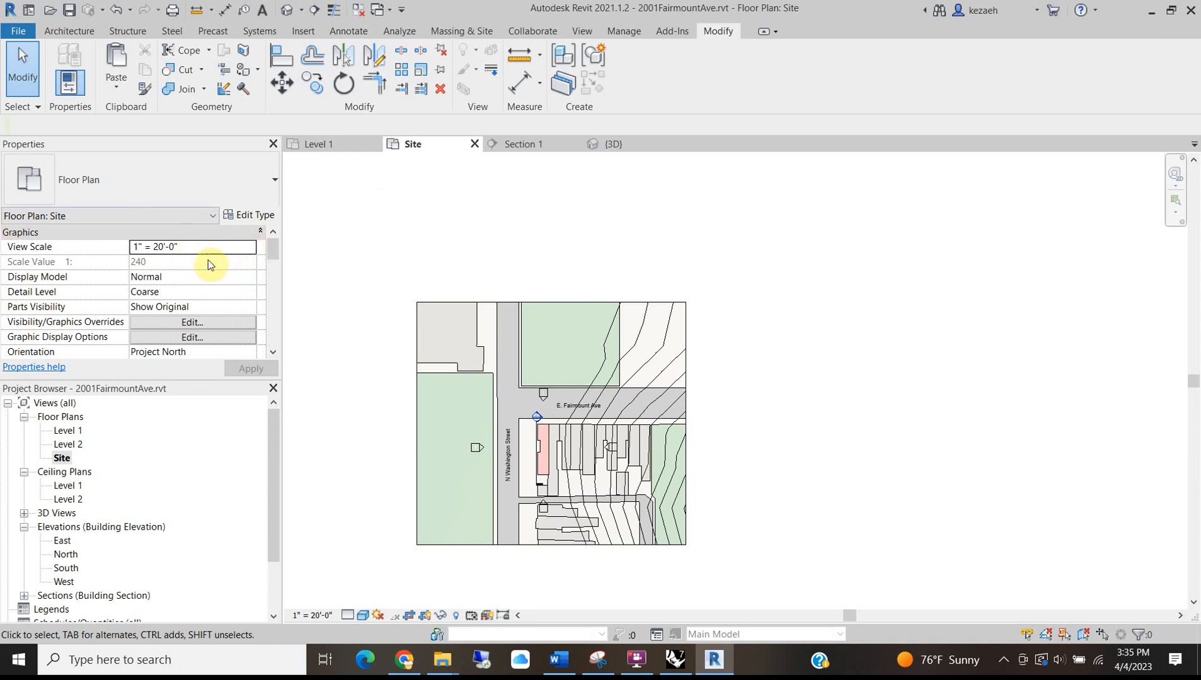
left_click(249, 246)
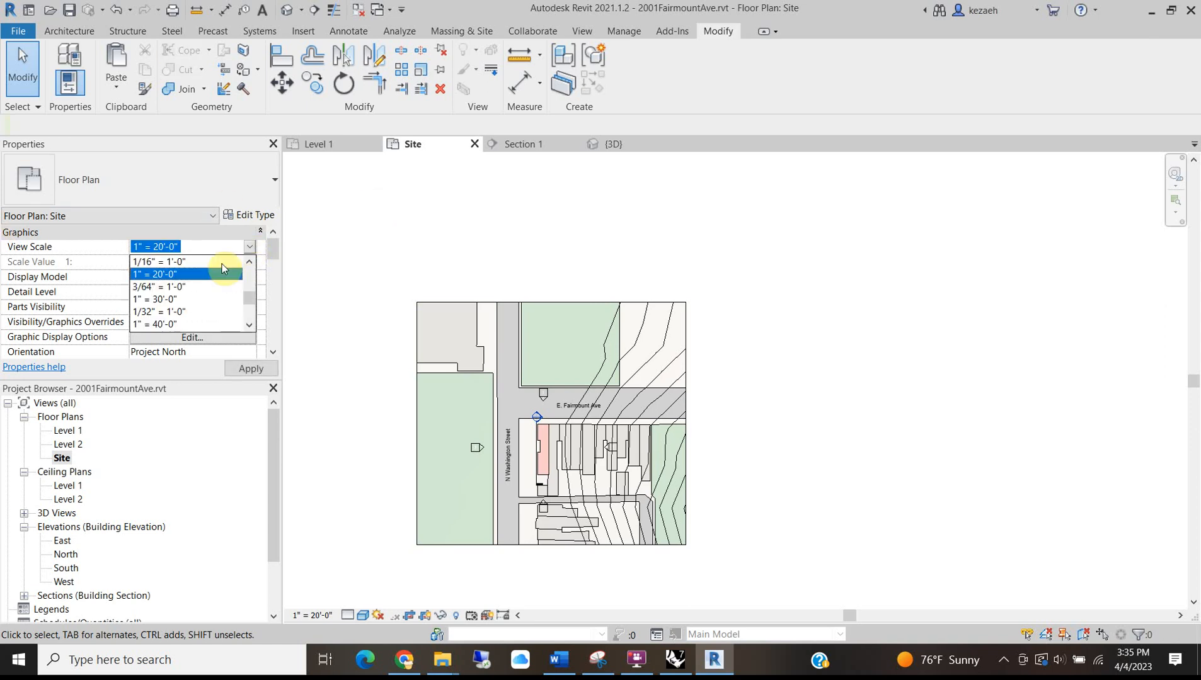
left_click(157, 262)
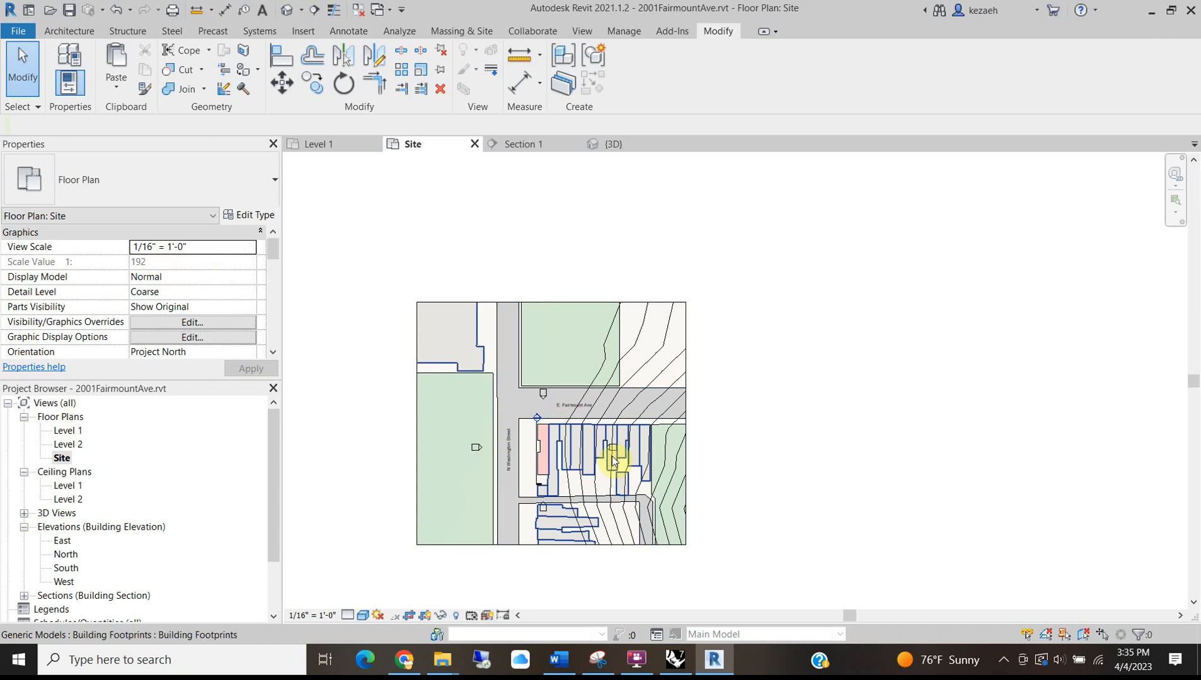
scroll(528, 395, "up", 2)
scroll(647, 364, "down", 2)
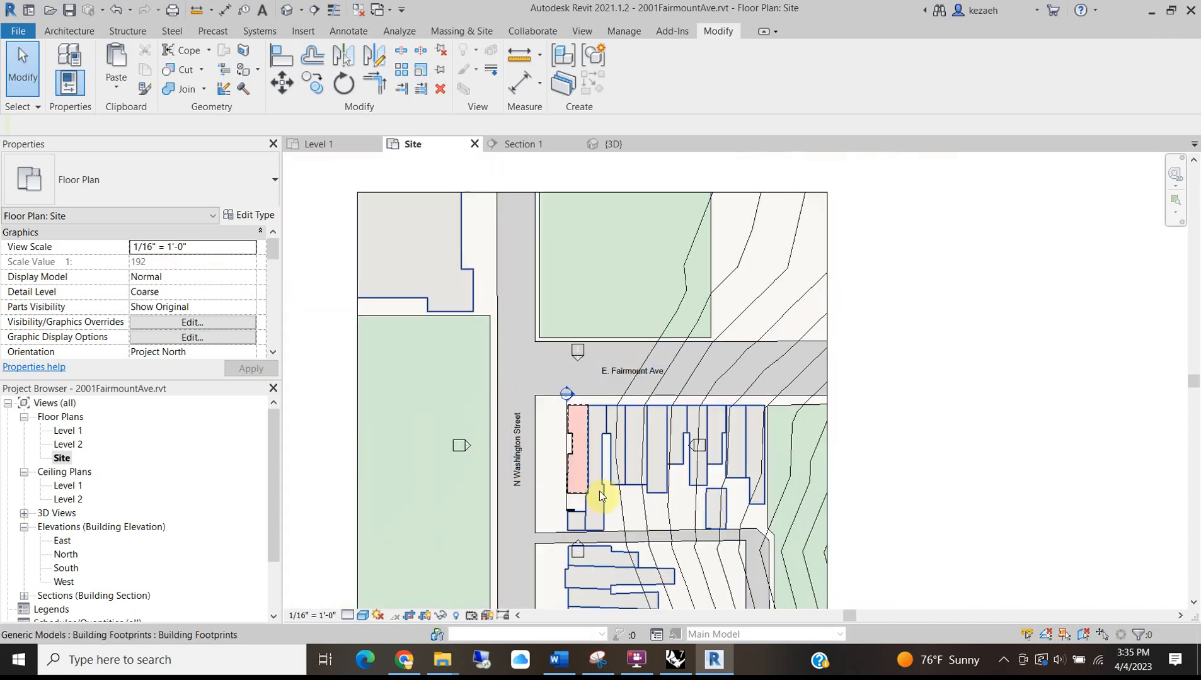
middle_click_drag(603, 494, 592, 436)
scroll(616, 398, "down", 2)
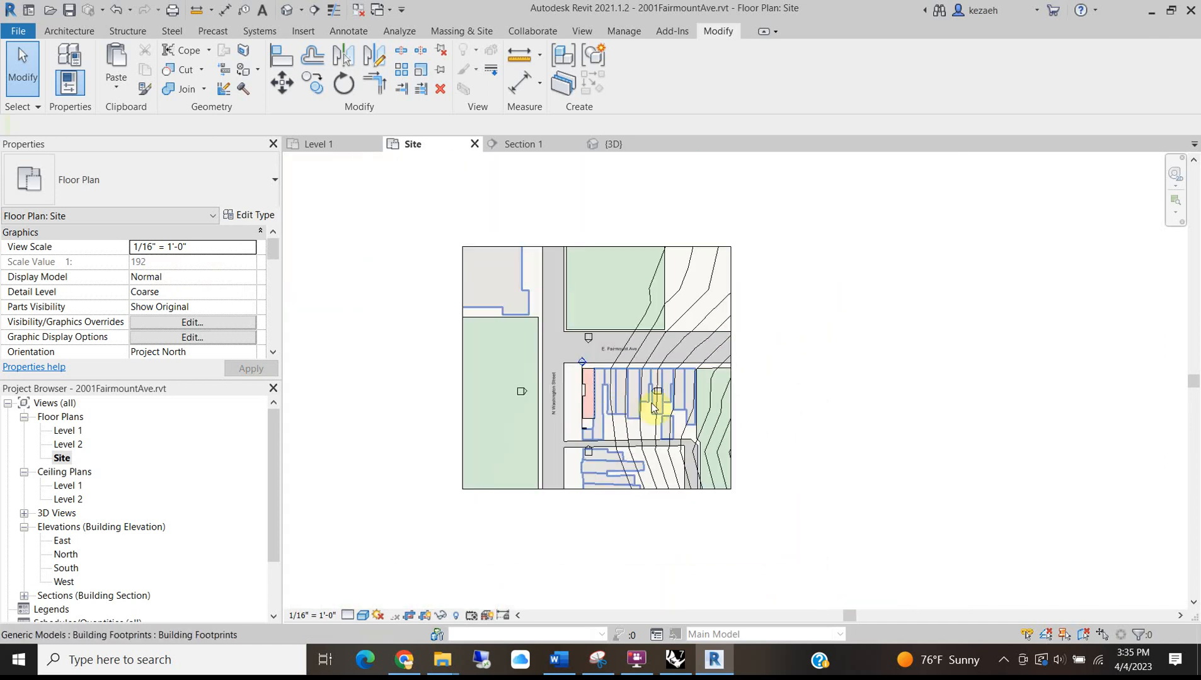
Save the Revit project.
left_click(67, 12)
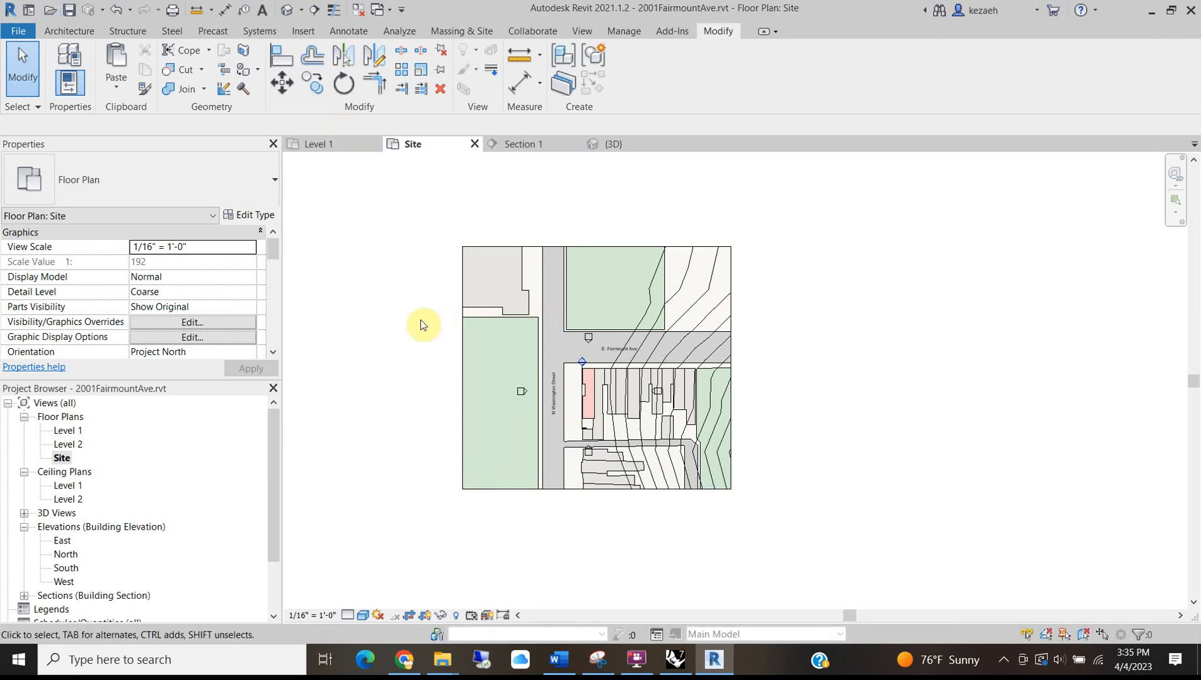
scroll(421, 322, "up", 1)
scroll(511, 356, "up", 1)
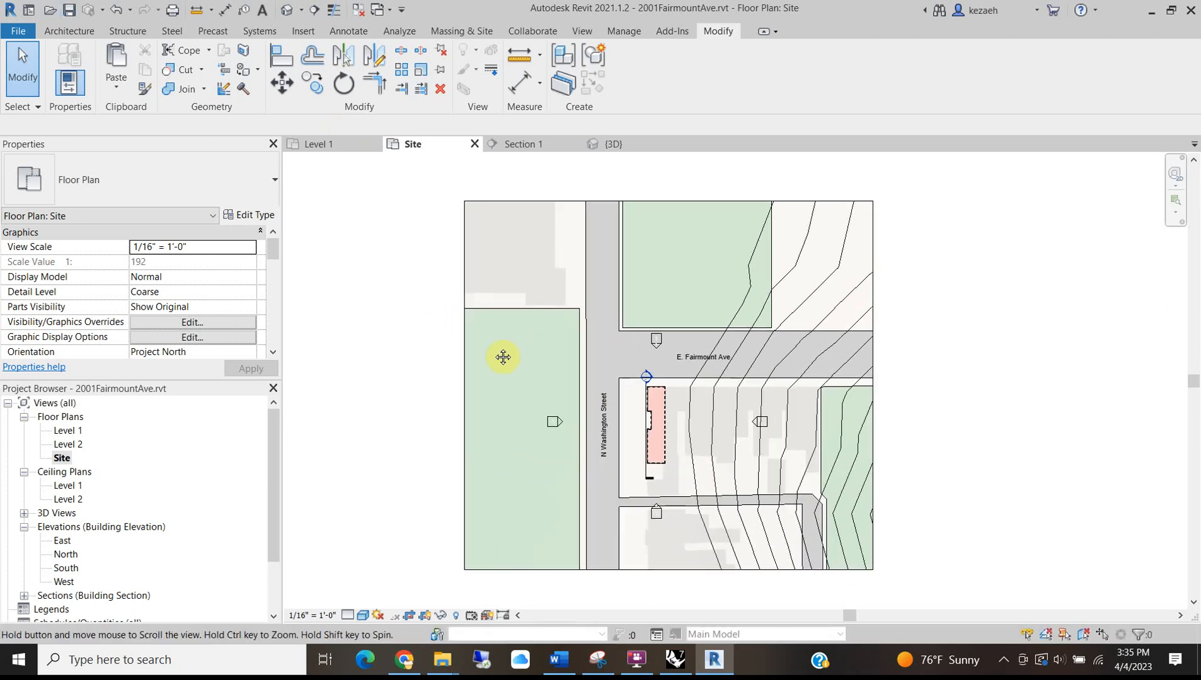
Capture the site plan area as a new snip in Snipping Tool, then minimize it.
left_click(162, 661)
type("sni")
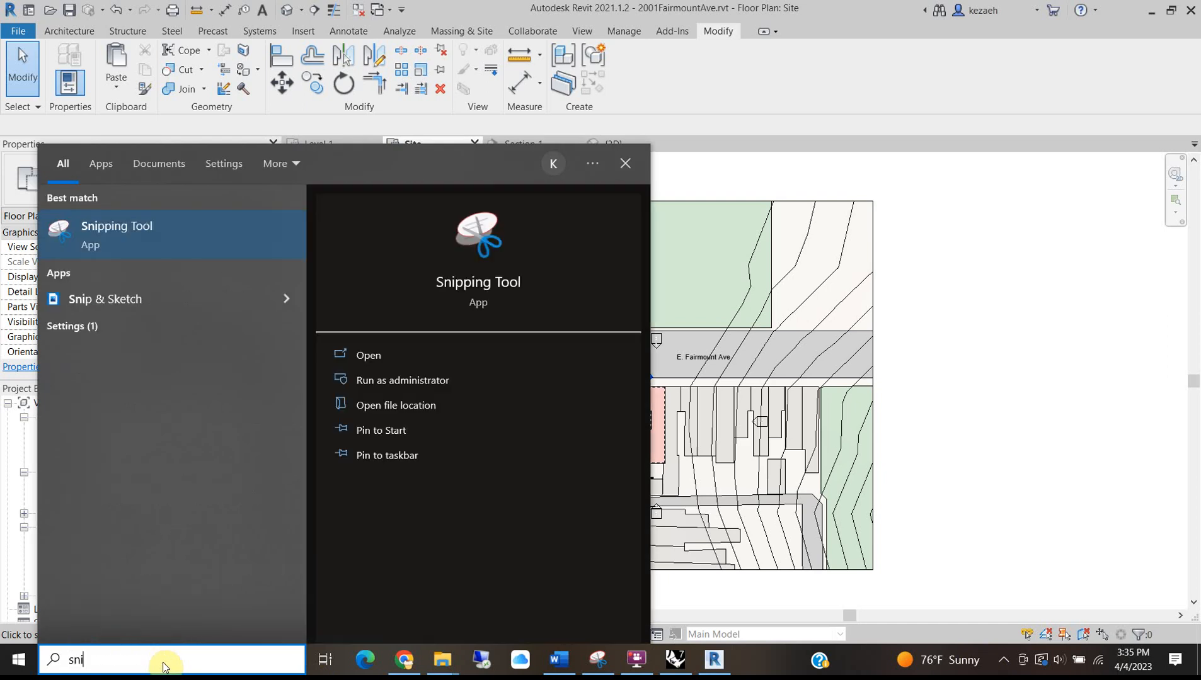
left_click(299, 227)
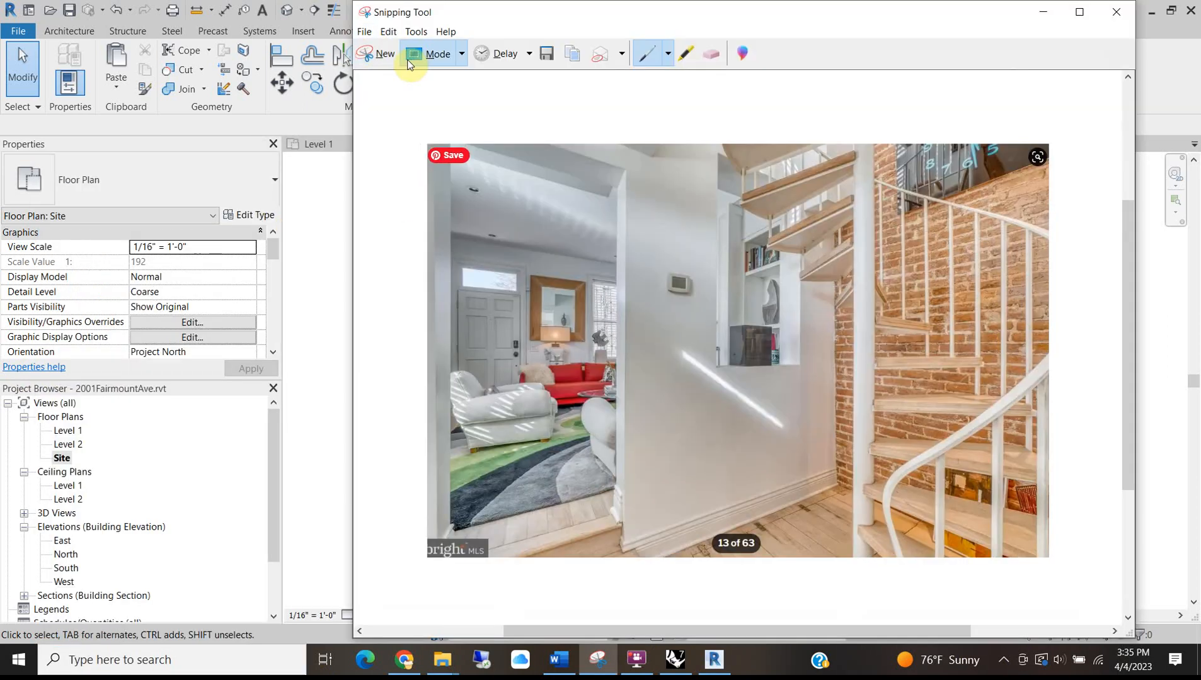
left_click(384, 54)
left_click_drag(403, 179, 990, 605)
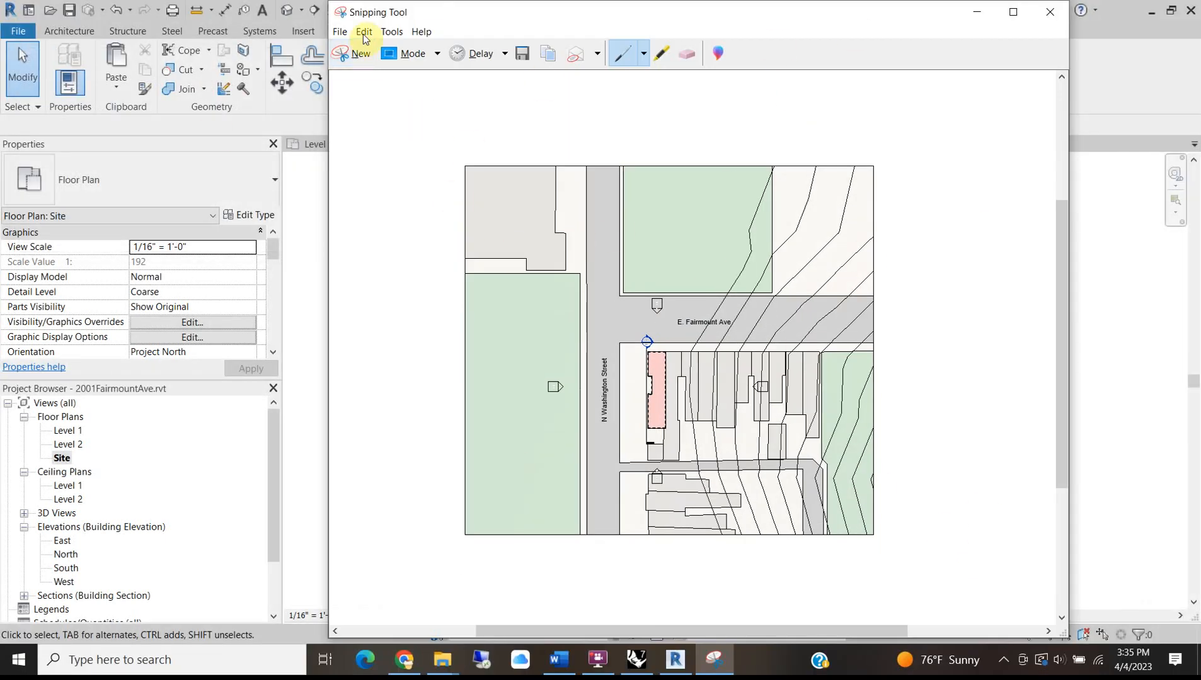
left_click(977, 13)
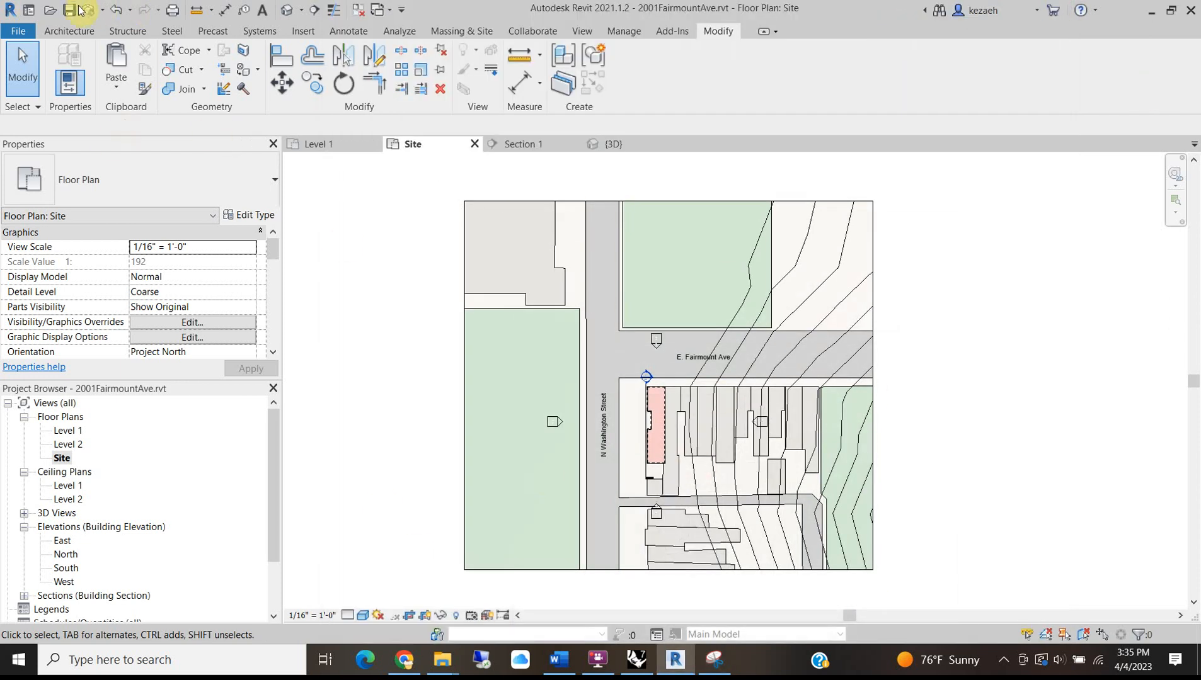
left_click(597, 671)
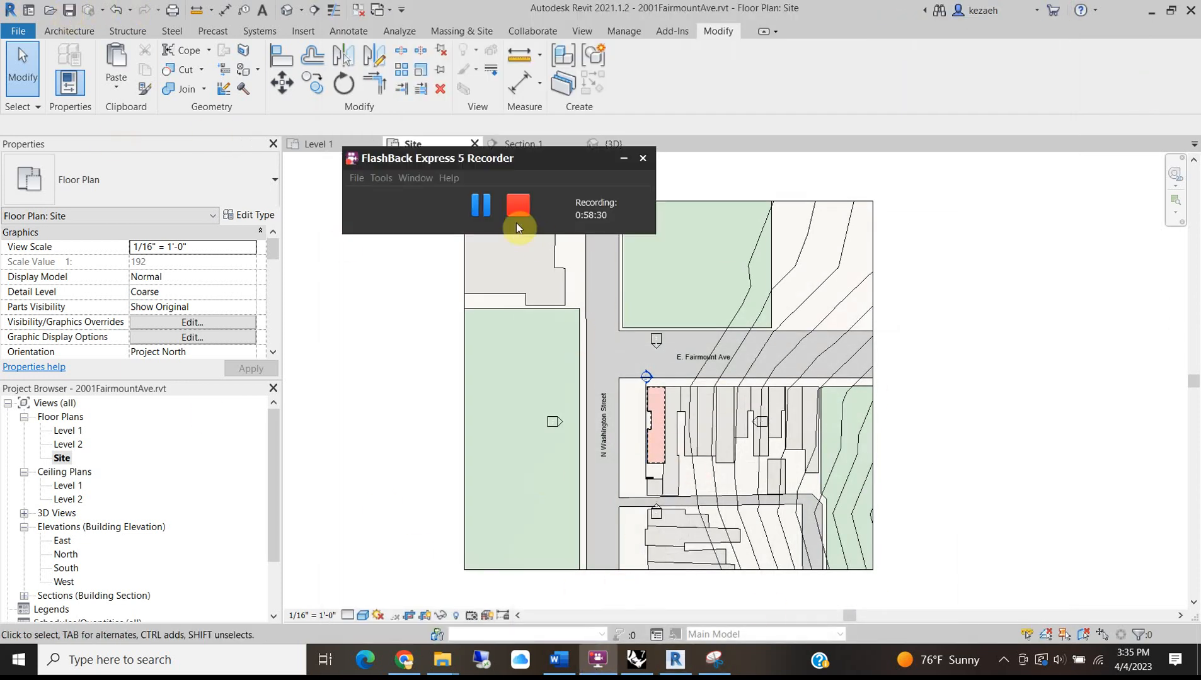